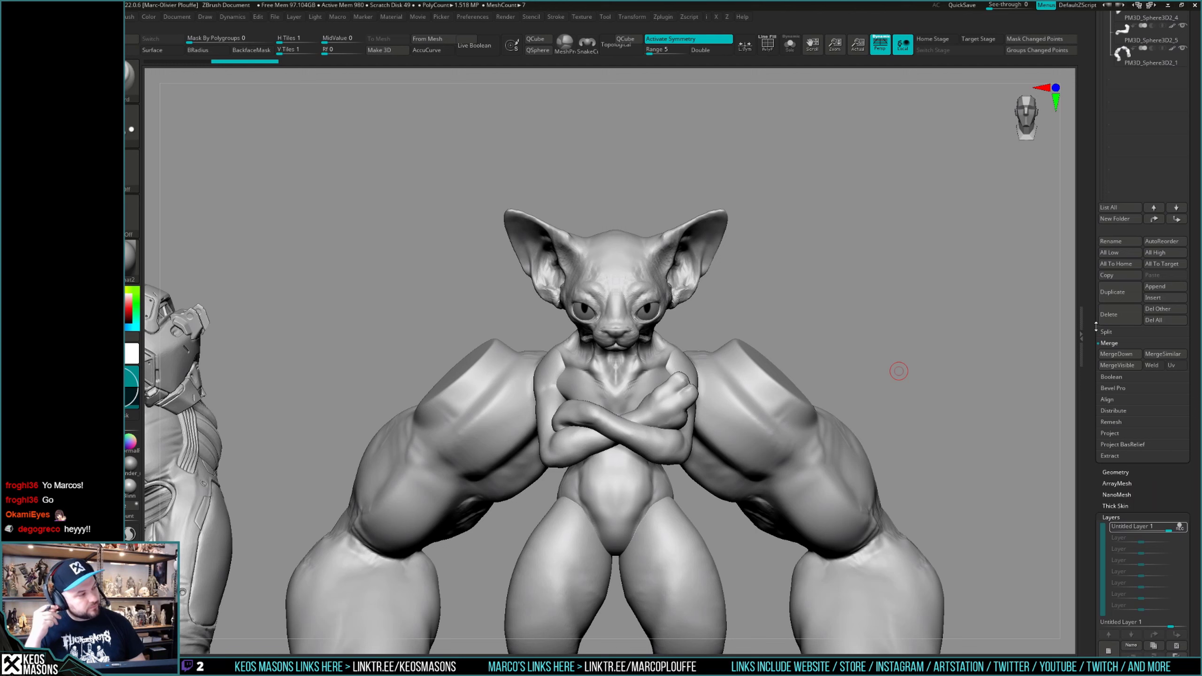
Isolate the cat head to put its Untitled Layer 1 into record mode, and bring the rest of the model back into view.
scroll(1154, 402, down, 3)
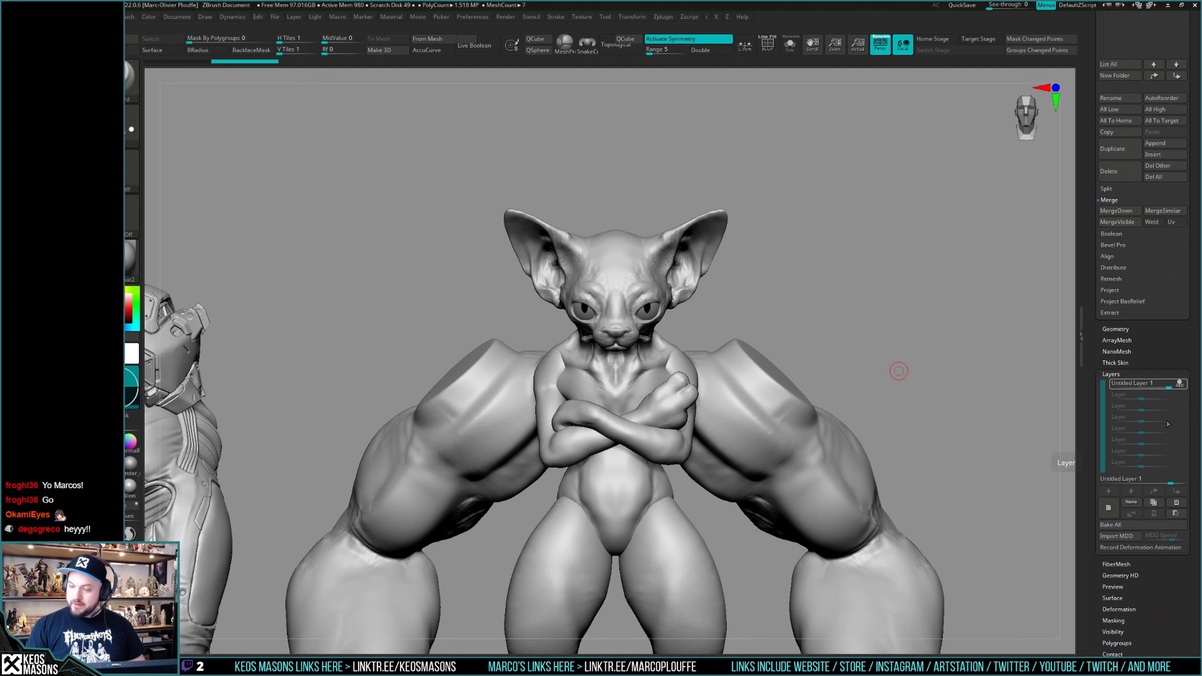
mouse_move(1182, 388)
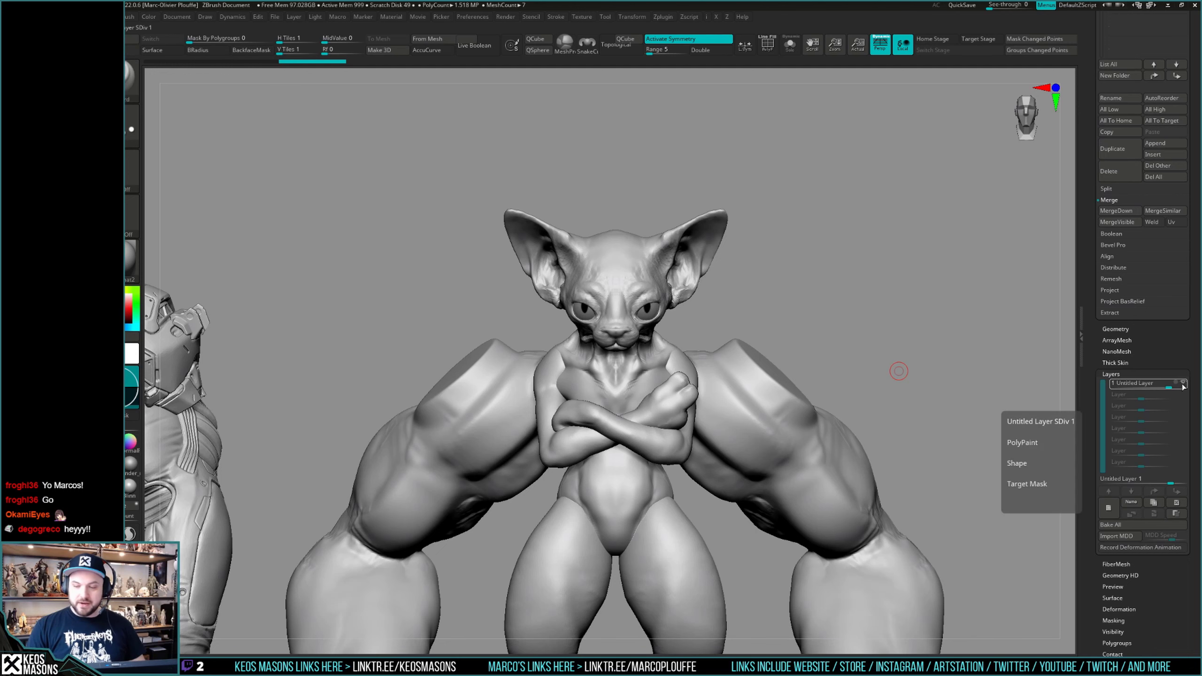
key(alt+s)
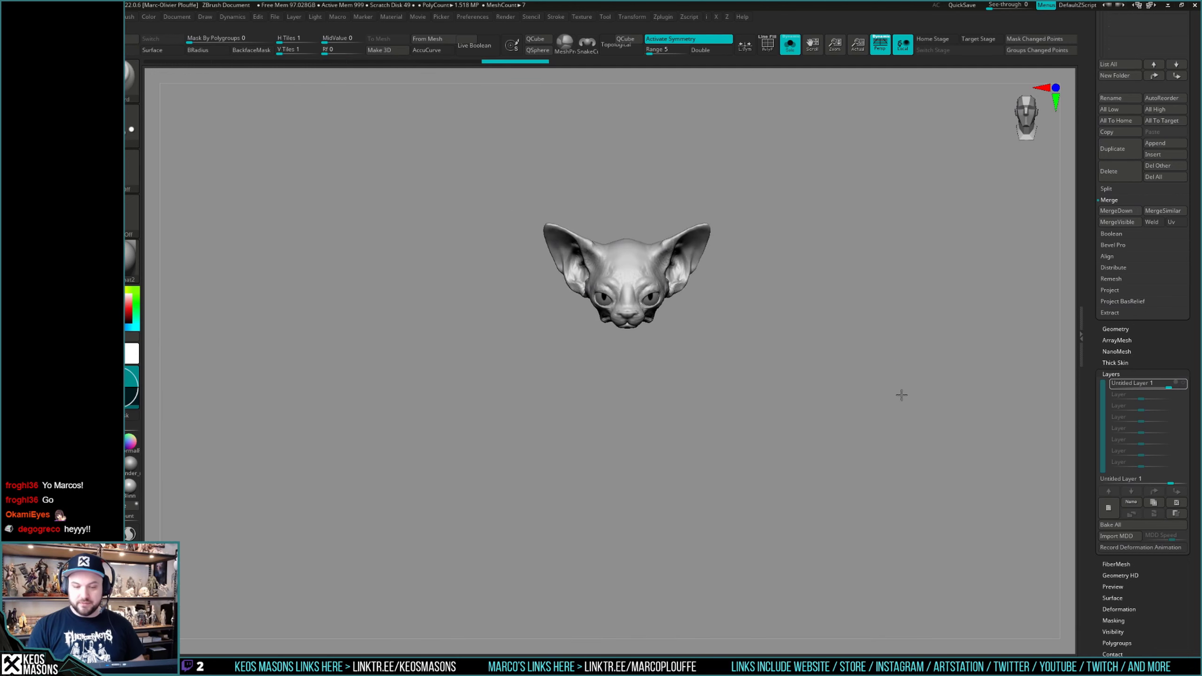
click(1175, 383)
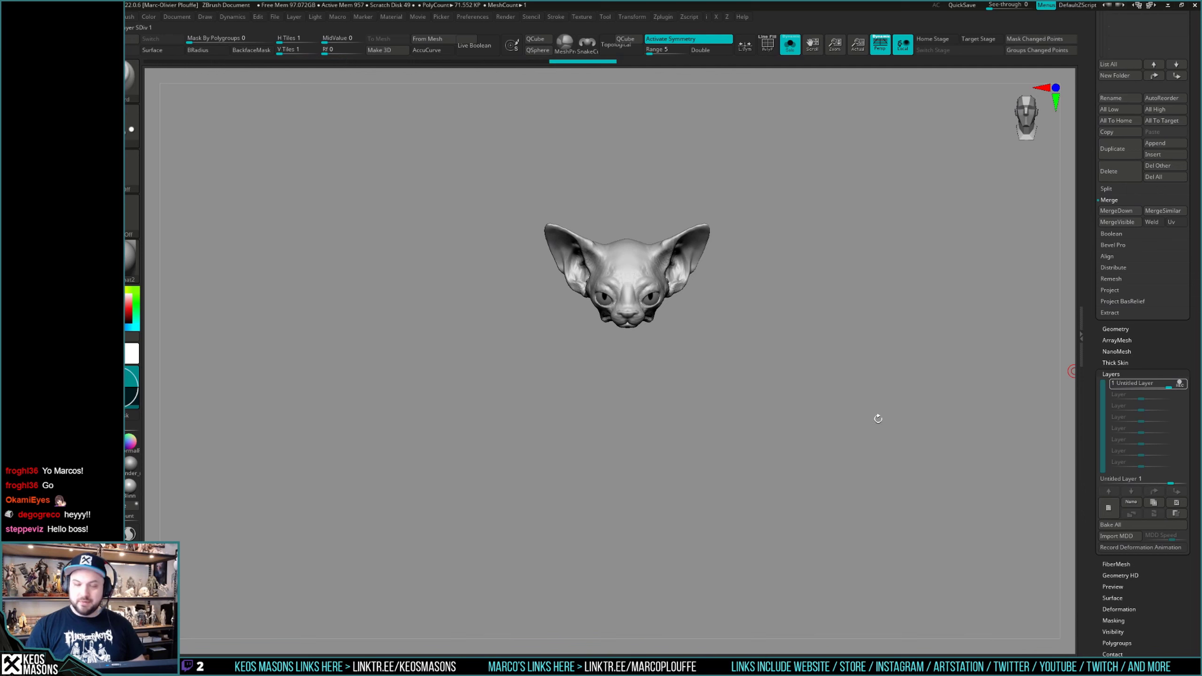
key(f)
alt+drag(667, 368, 708, 485)
key(alt+s)
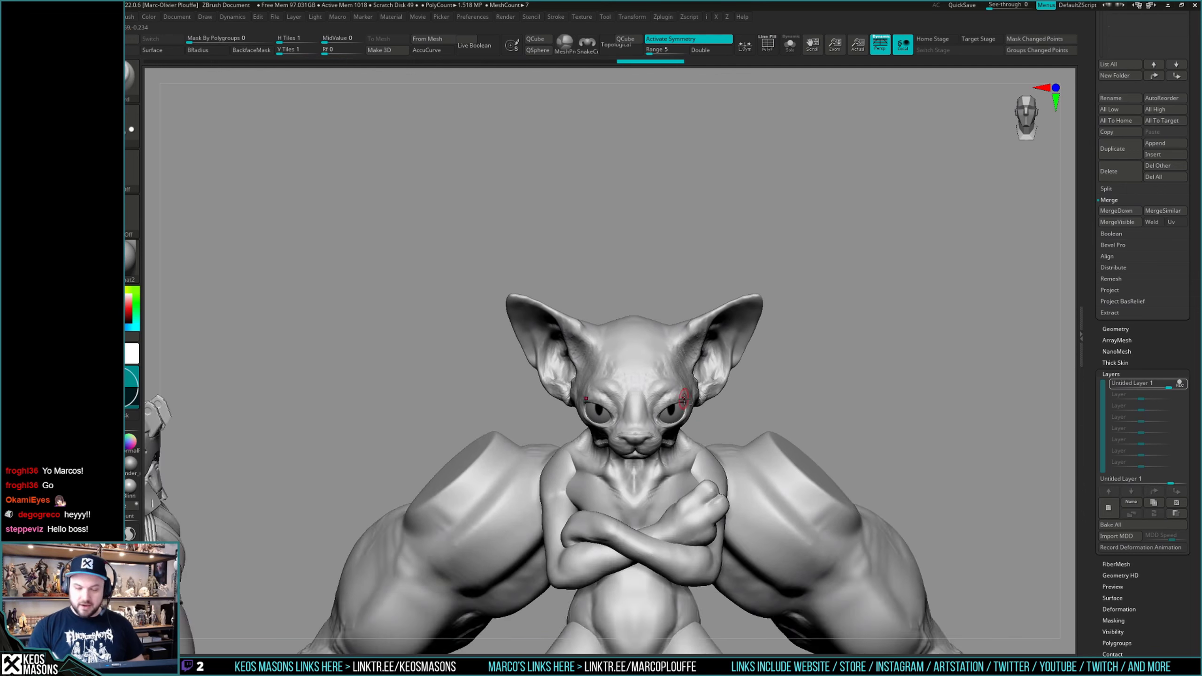
alt+drag(684, 395, 698, 411)
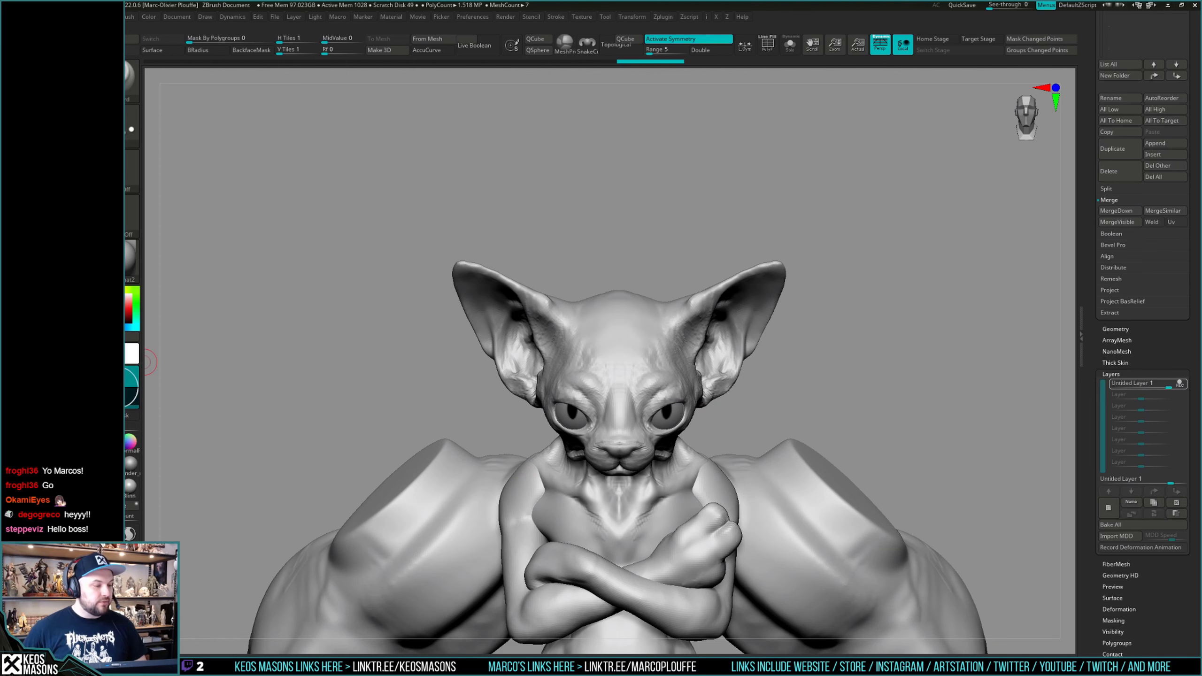
Reveal the full set of brush, stroke, alpha and material controls beside the canvas.
click(130, 536)
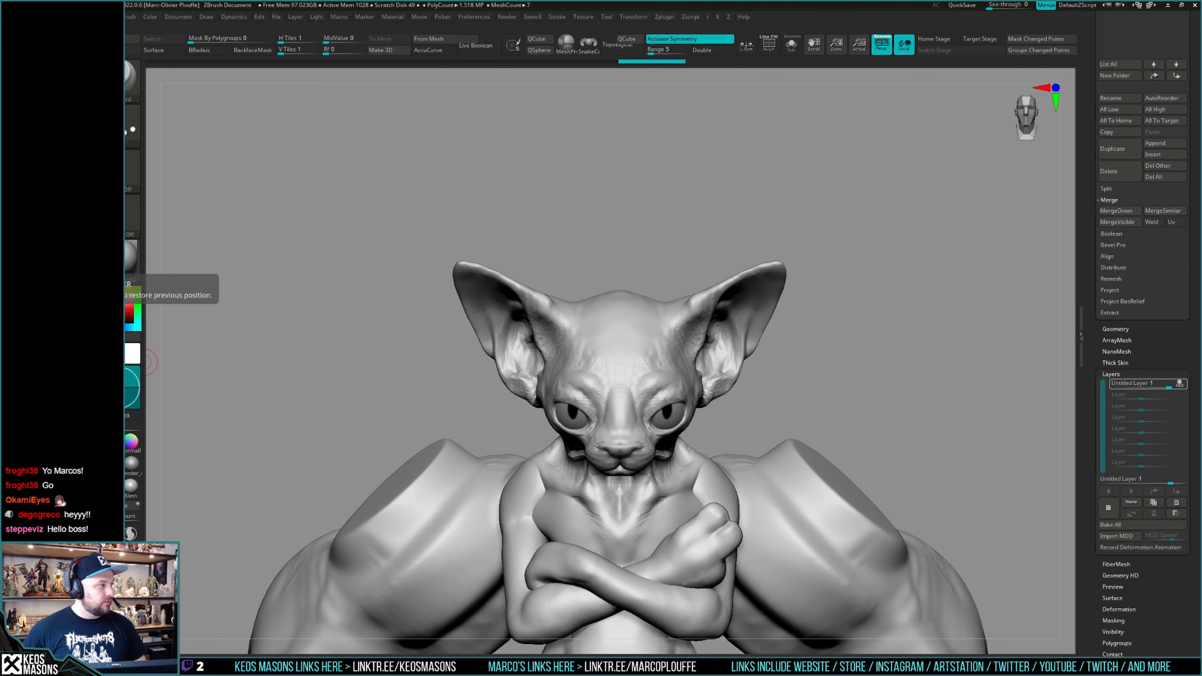
drag(131, 538, 127, 537)
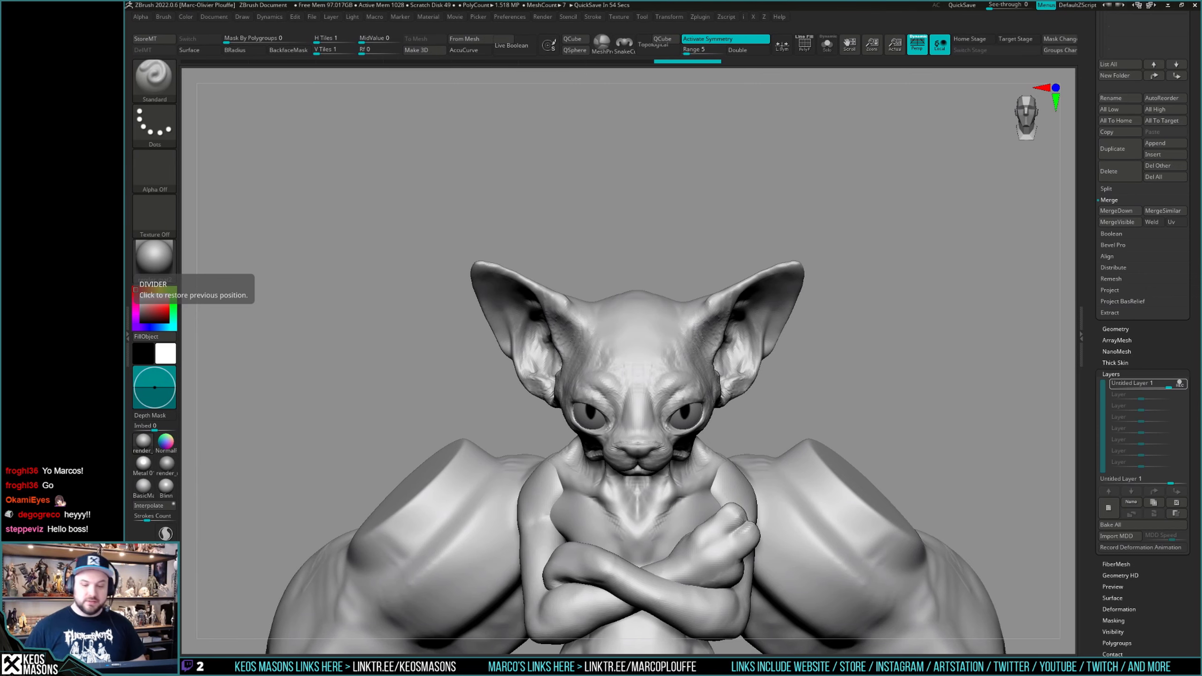
drag(804, 391, 931, 278)
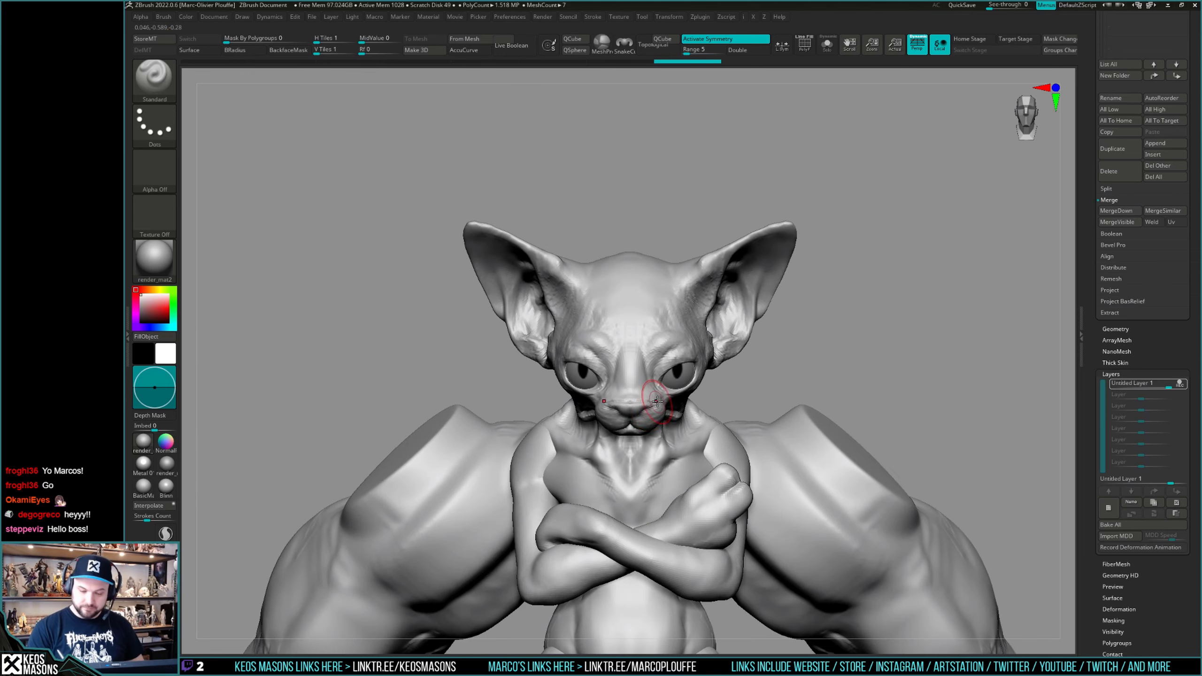
Switch to the Move brush and make the cat head the active subtool.
key(space)
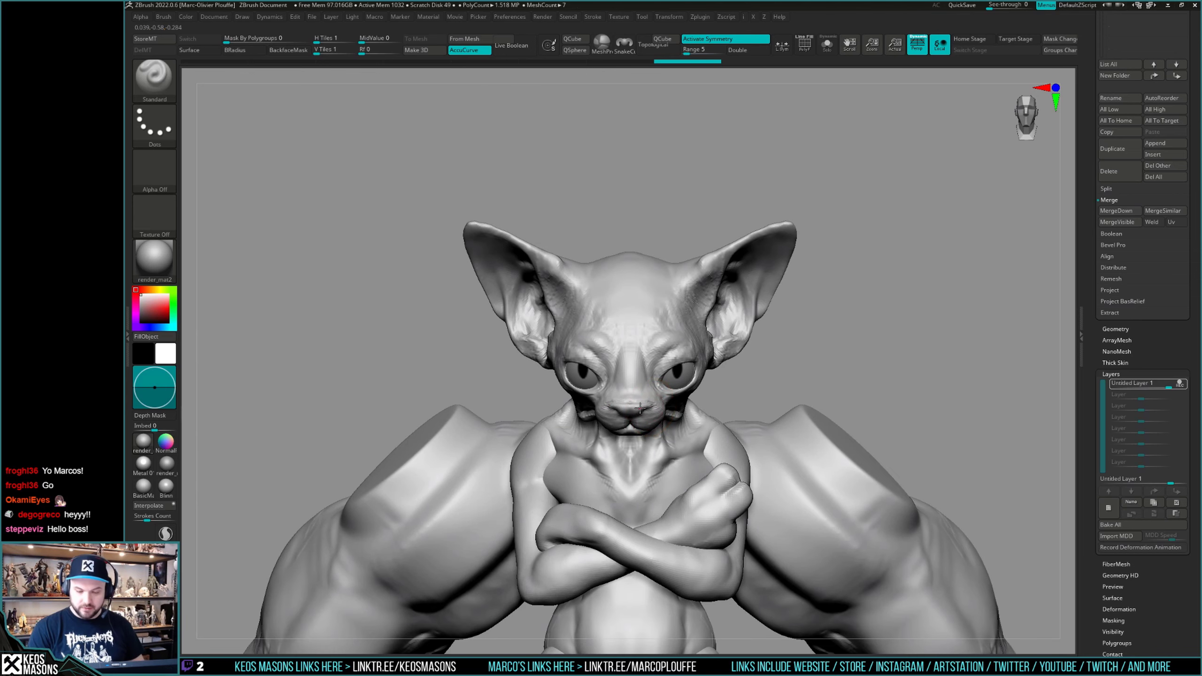
key(b)
key(m)
key(v)
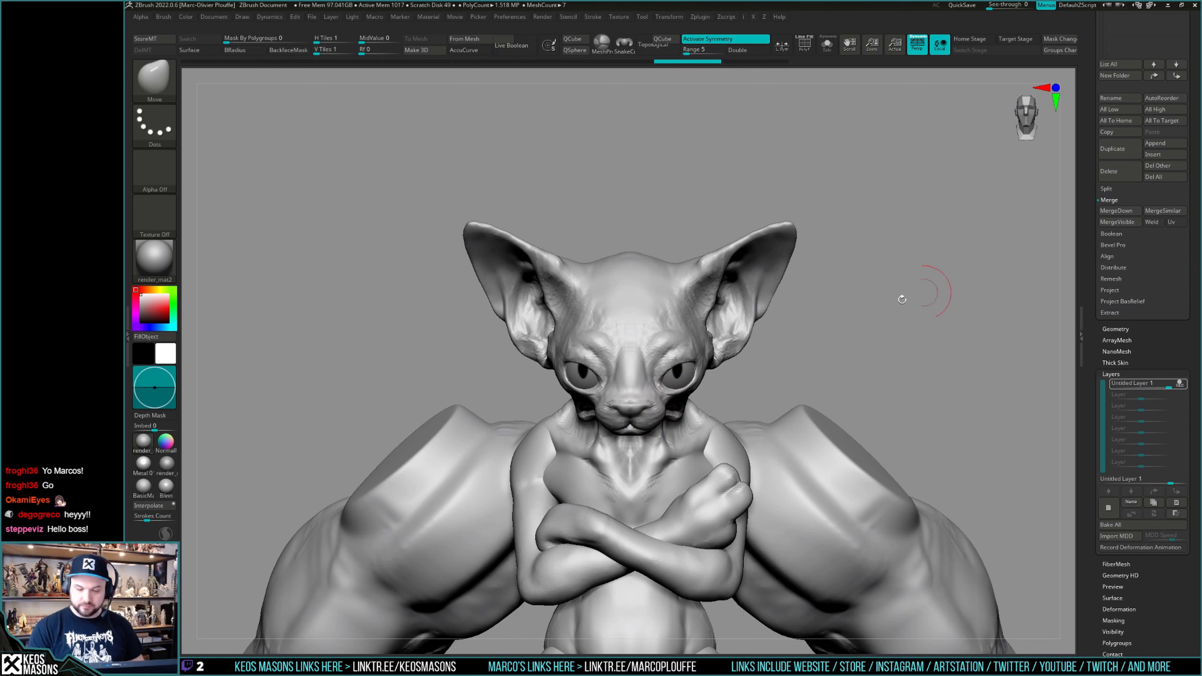
alt+click(640, 406)
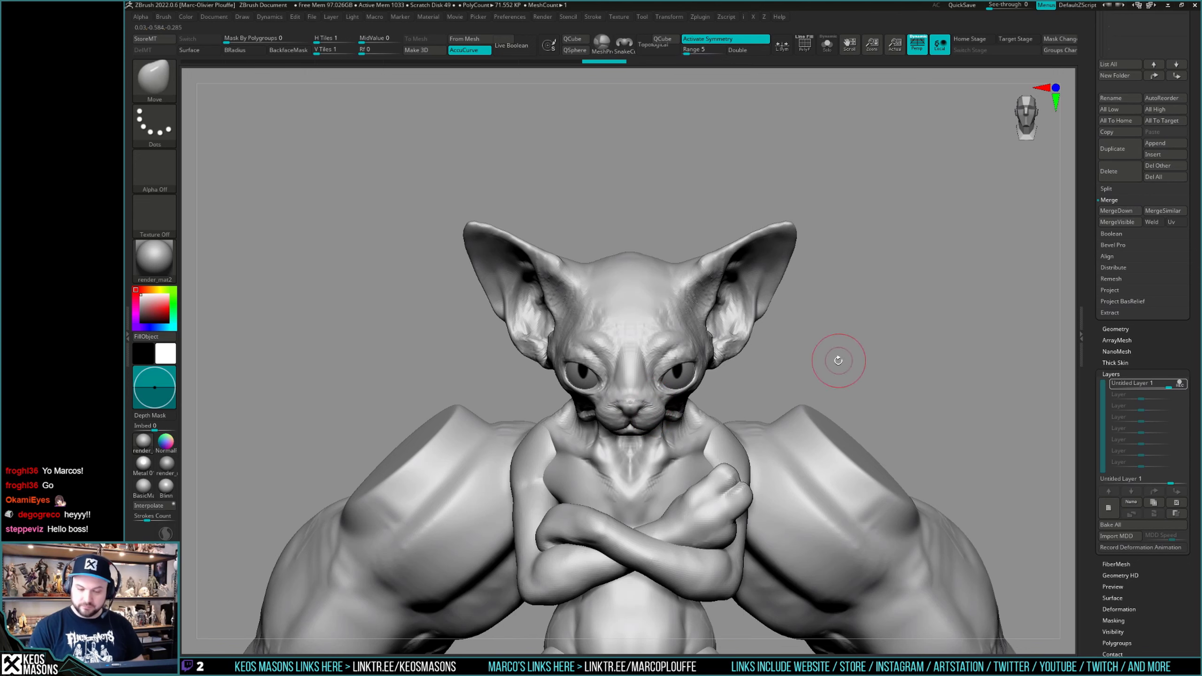
alt+right_drag(837, 360, 776, 426)
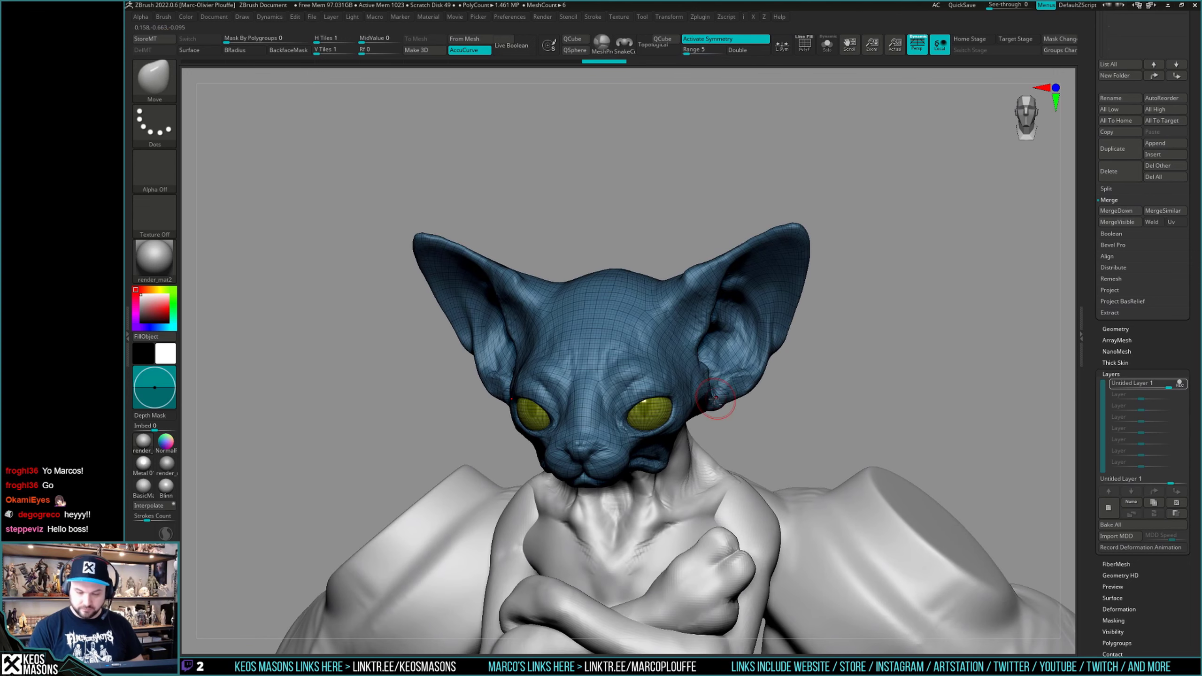
Carve sharper frown creases above the cat's eyes with the DamStandard brush, keeping symmetry on.
key(w)
key(q)
key(space)
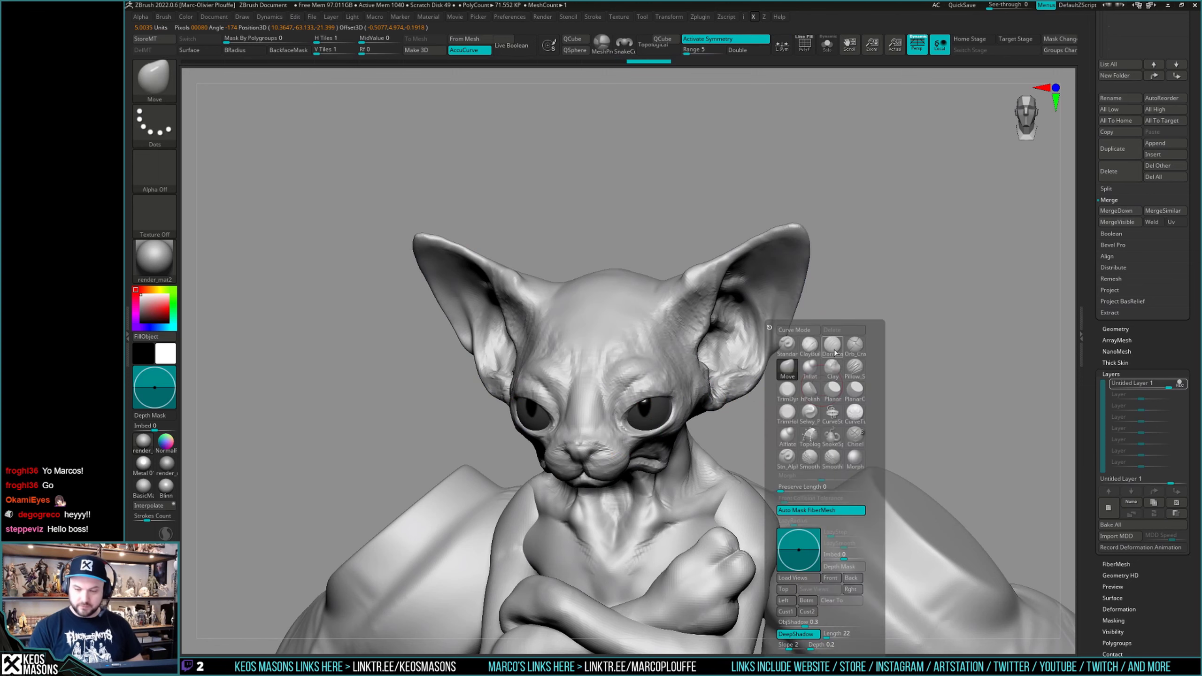
click(832, 349)
right_drag(834, 354, 886, 361)
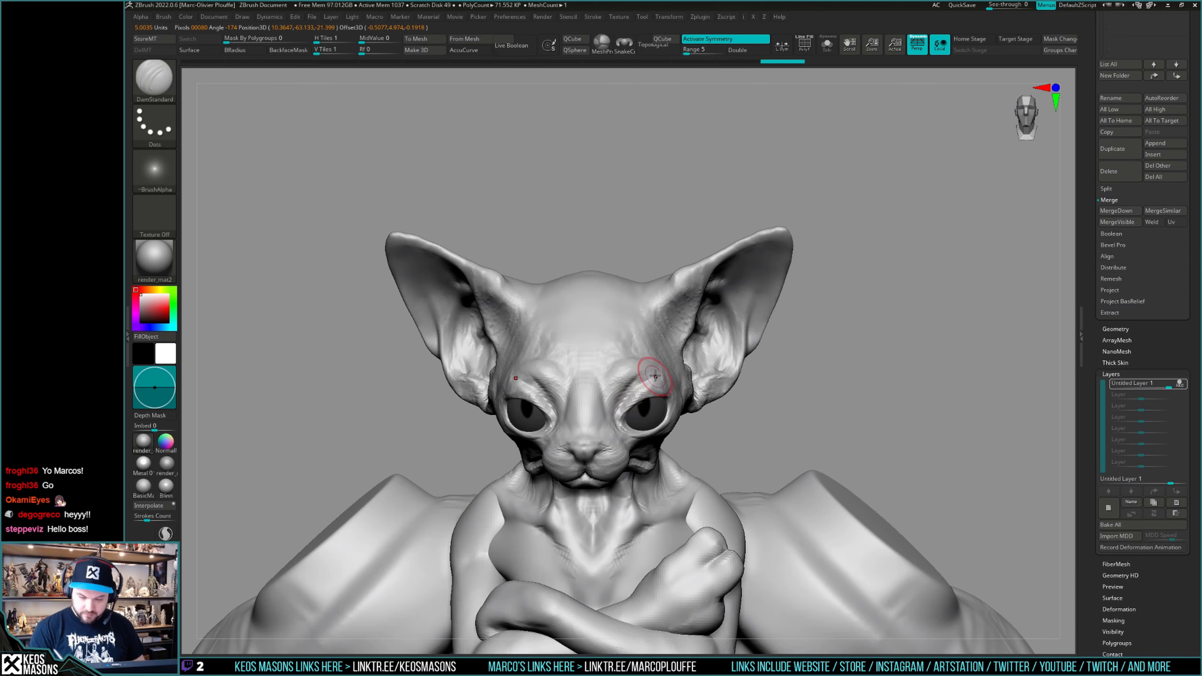
key(ctrl+z)
mouse_move(655, 376)
right_down()
mouse_move(696, 381)
mouse_move(653, 377)
mouse_move(652, 398)
mouse_move(624, 394)
mouse_move(701, 383)
mouse_move(629, 413)
right_up()
key(ctrl+z)
key(ctrl+shift+z)
key(ctrl+shift+z)
key(ctrl+shift+z)
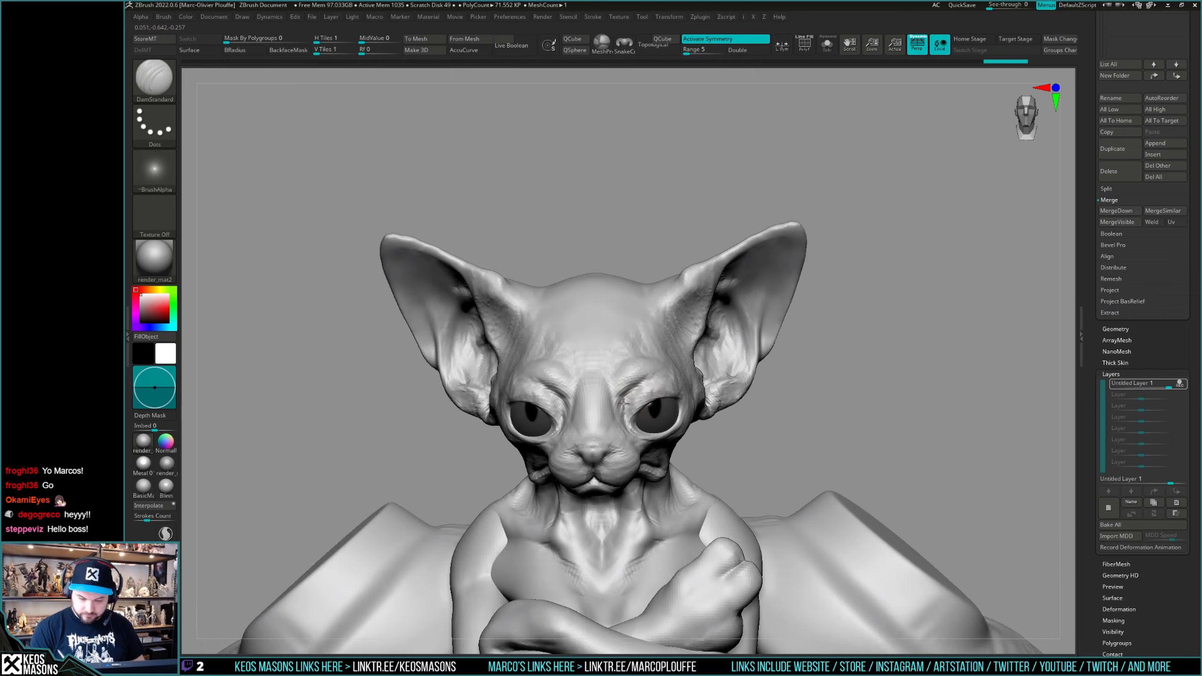
Compare the brow before and after the latest strokes, and soften the frown creases with the Smooth brush.
key(ctrl+z)
key(ctrl+z)
key(ctrl+z)
key(ctrl+shift+z)
key(ctrl+shift+z)
key(ctrl+shift+z)
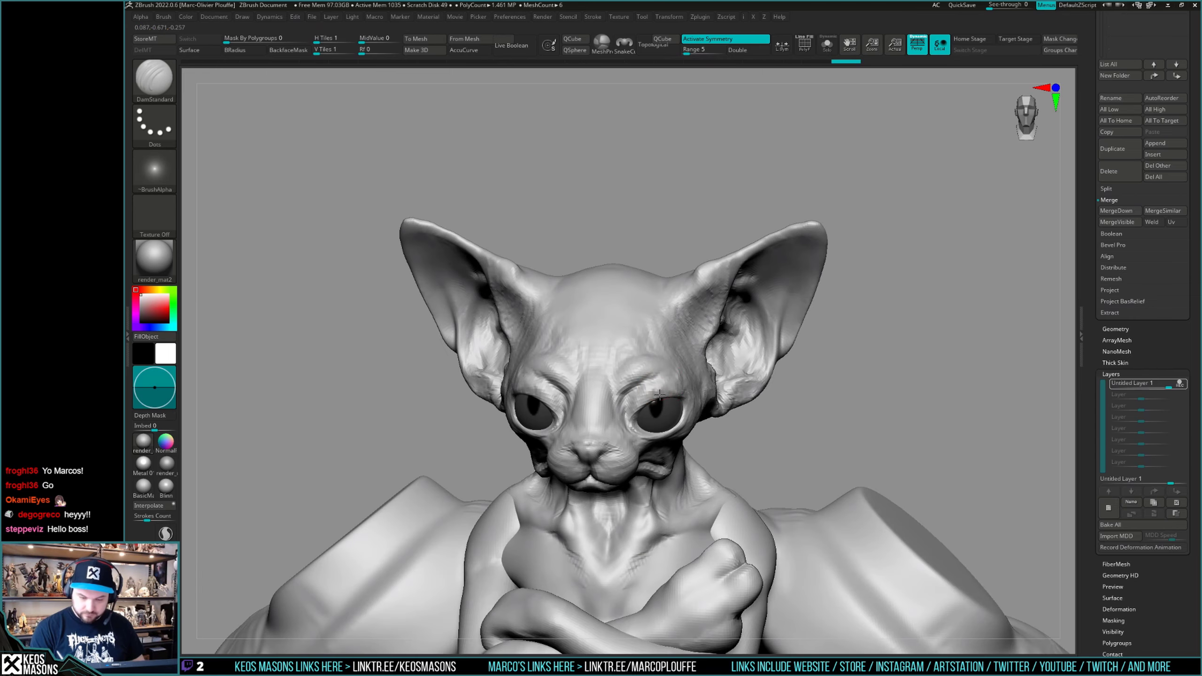
key(ctrl+shift+z)
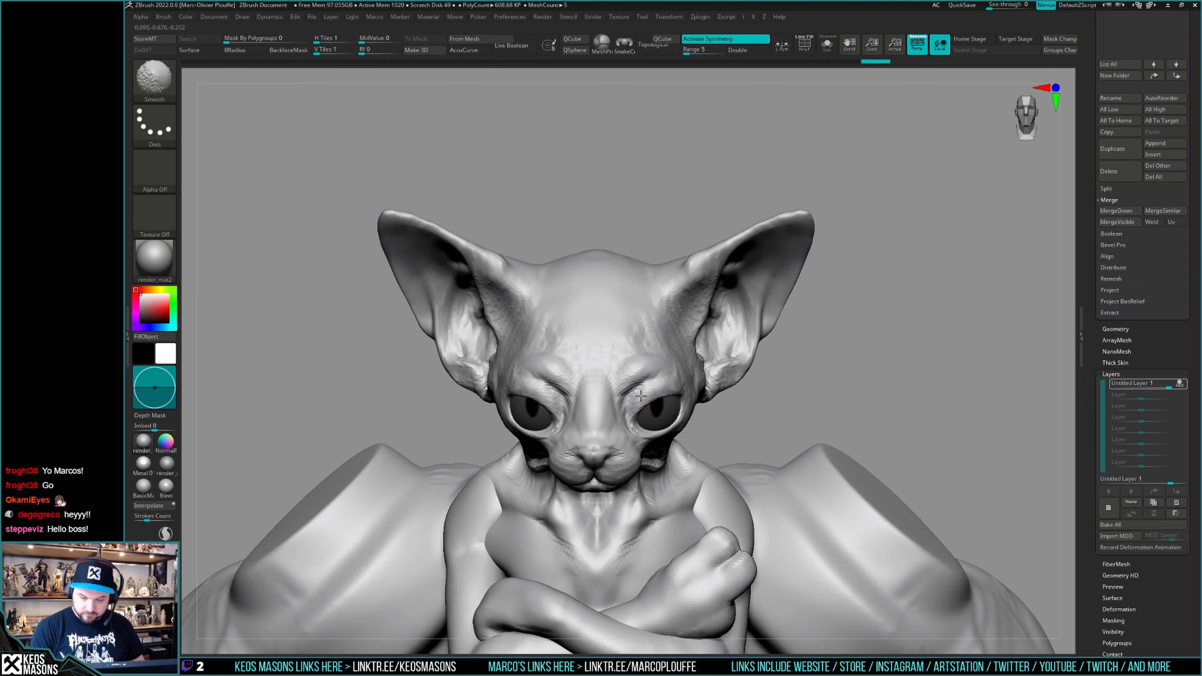
key(ctrl+shift+z)
key(ctrl+shift+z)
key(ctrl+shift+z)
key(ctrl+shift+z)
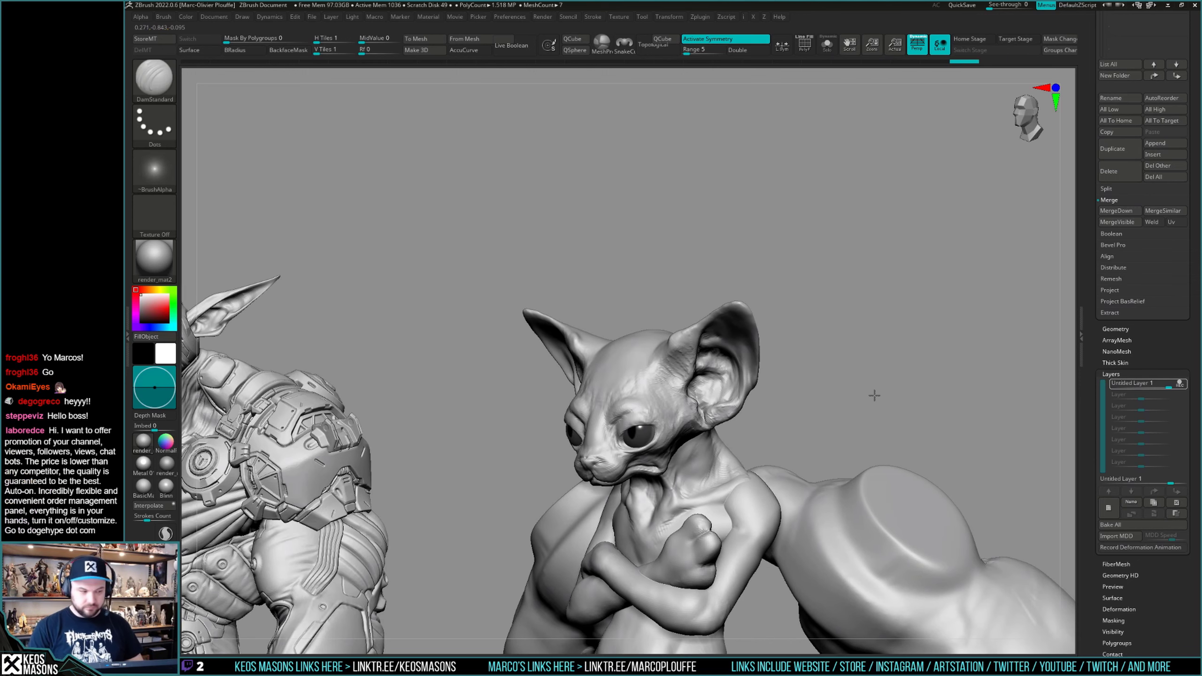
Examine the cat's expression and brow creases from the front, three-quarter and side views.
alt+drag(889, 374, 875, 379)
key(ctrl+shift+z)
key(ctrl+shift+z)
key(ctrl+shift+z)
key(ctrl+shift+z)
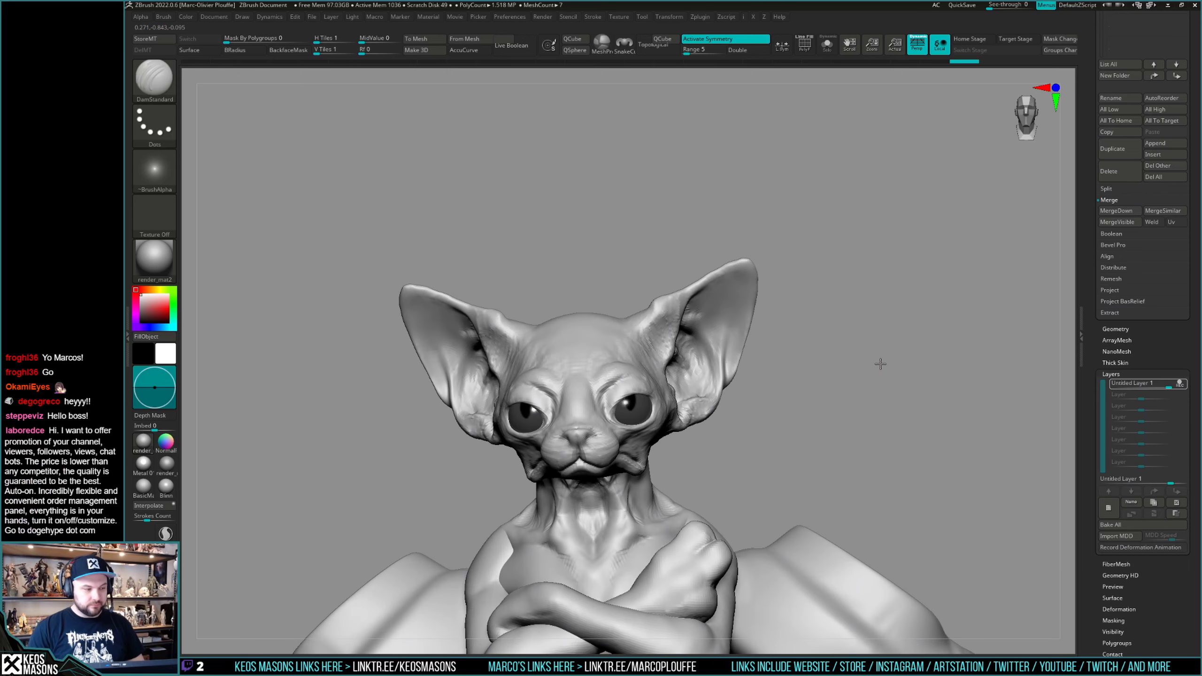
key(ctrl+shift+z)
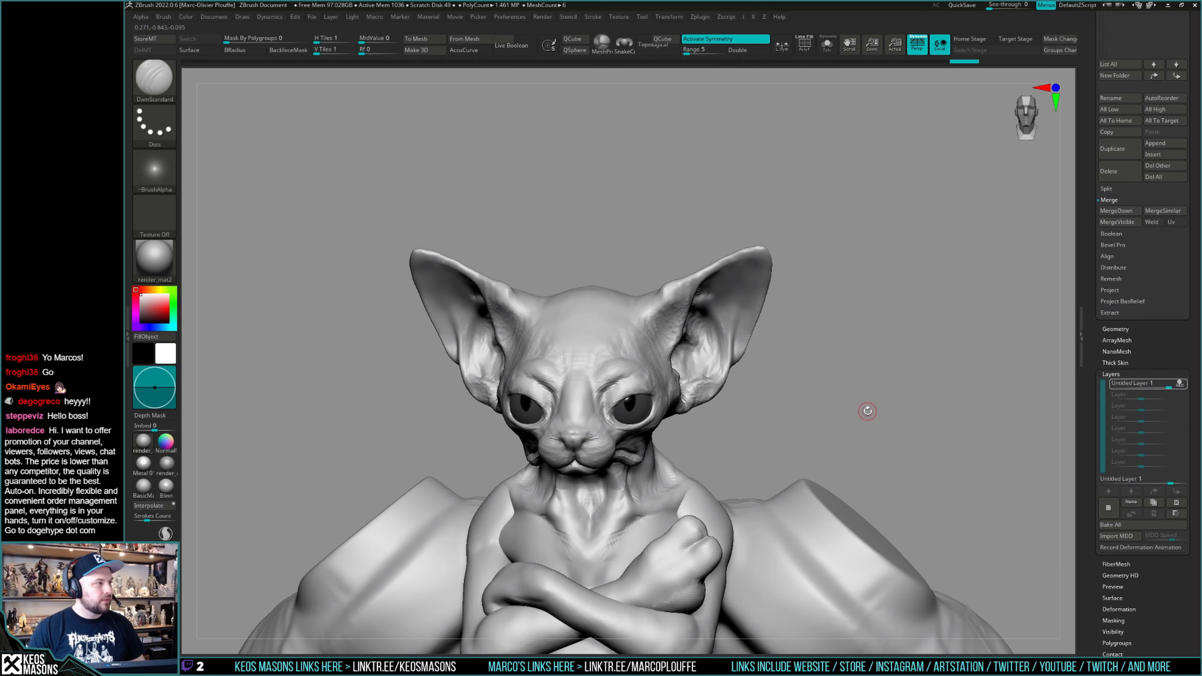
key(ctrl+shift+z)
key(ctrl+shift+z)
key(ctrl+shift+z)
key(ctrl+shift+z)
key(ctrl+shift+z)
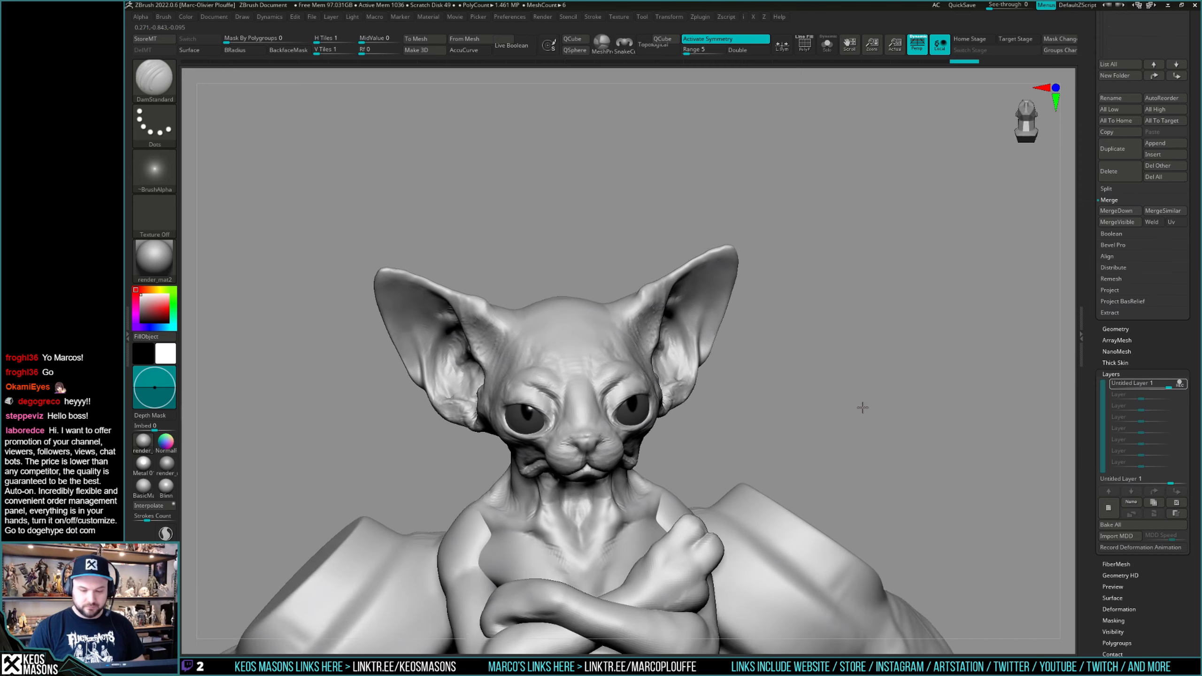
key(ctrl+shift+z)
key(ctrl+shift+z)
key(ctrl+shift+z)
key(ctrl+shift+z)
key(ctrl+shift+z)
key(ctrl+shift+z)
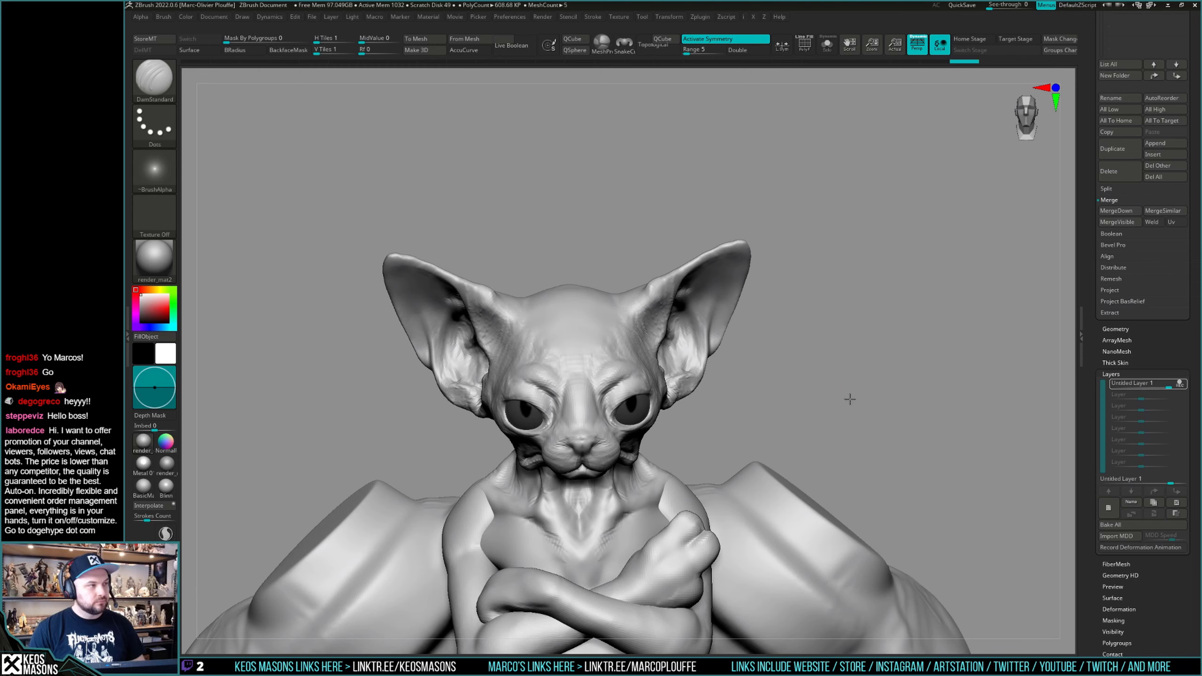
key(ctrl+shift+z)
key(ctrl+shift+z)
key(ctrl+shift+z)
key(ctrl+shift+z)
key(ctrl+shift+z)
key(ctrl+shift+z)
key(ctrl+shift+z)
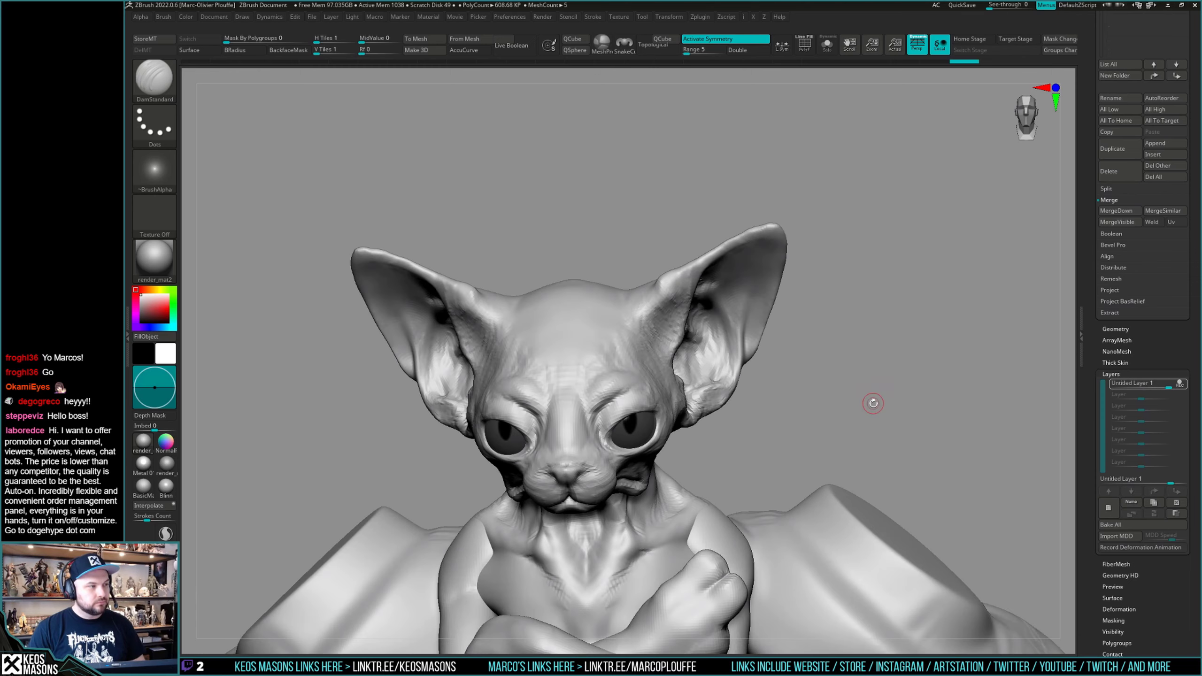
right_drag(873, 403, 780, 417)
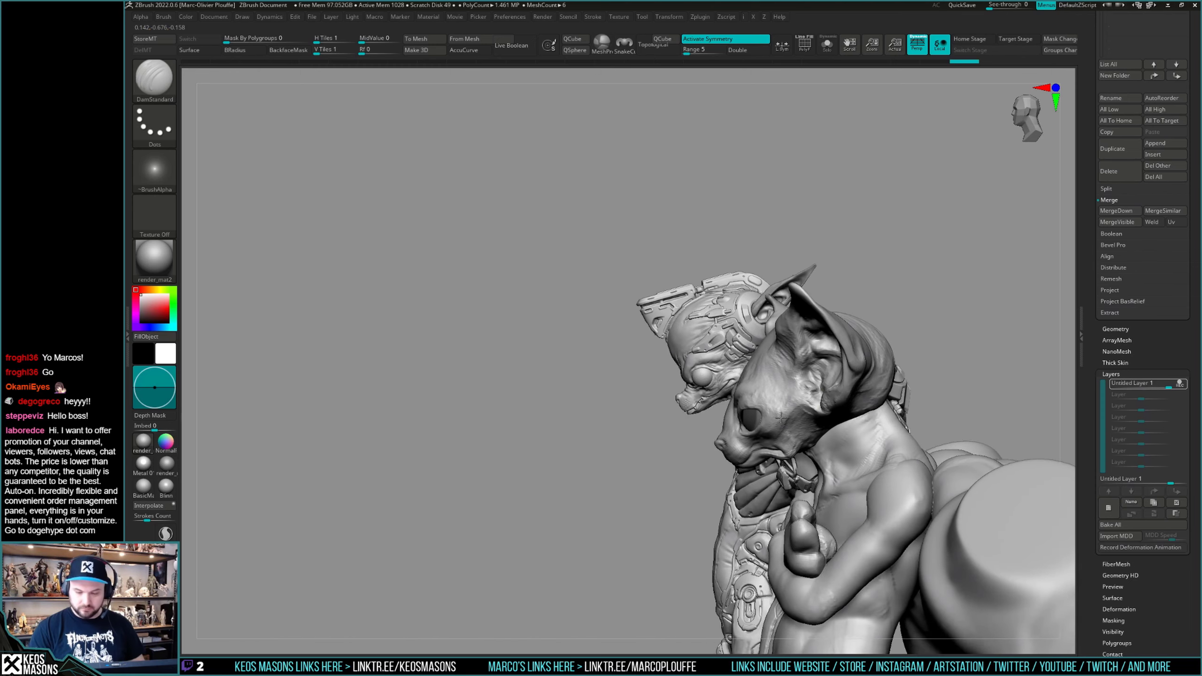
key(ctrl+shift+z)
key(ctrl+shift+z)
key(ctrl+shift+z)
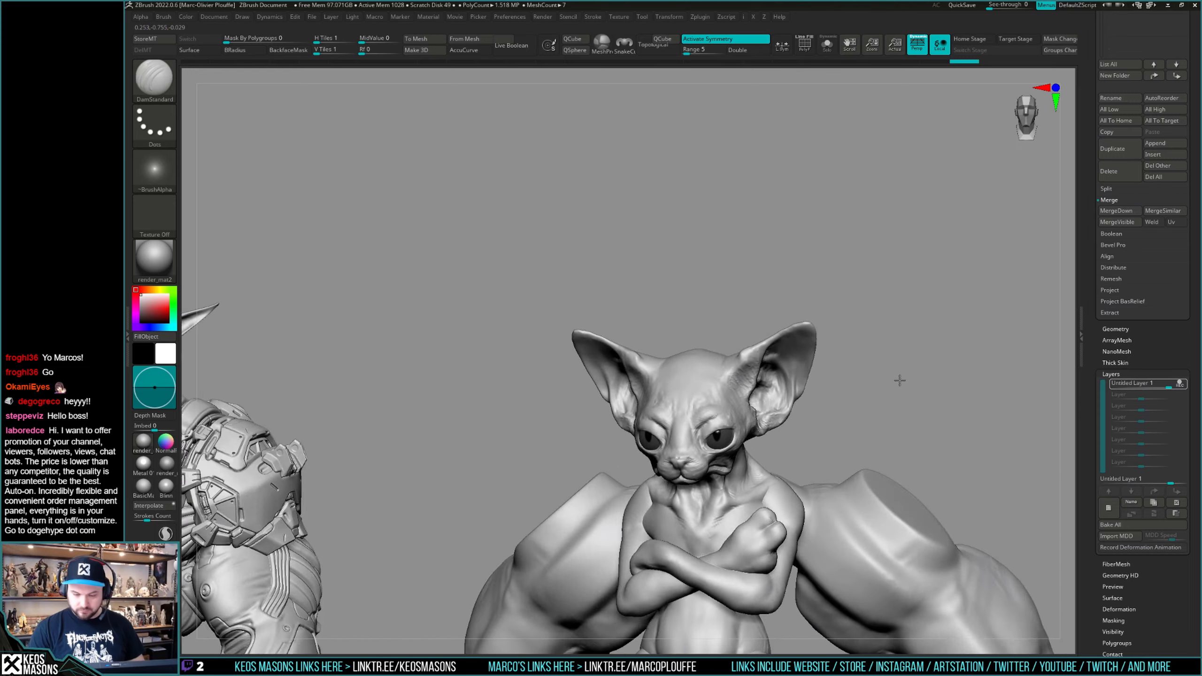
Reshape the corner of the cat's mouth with the Move brush, working from a three-quarter side view.
mouse_move(898, 380)
right_down()
mouse_move(910, 364)
mouse_move(885, 376)
mouse_move(892, 369)
right_up()
key(b)
click(861, 390)
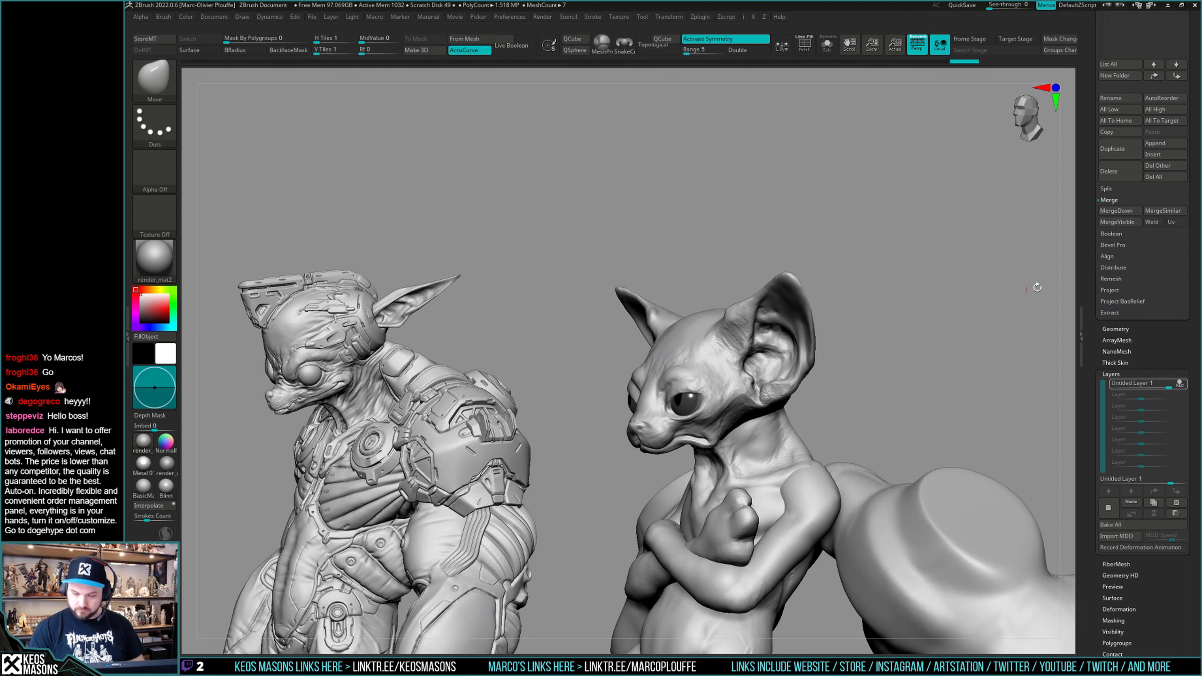
key(space)
right_drag(720, 432, 766, 398)
right_drag(835, 355, 885, 384)
key(space)
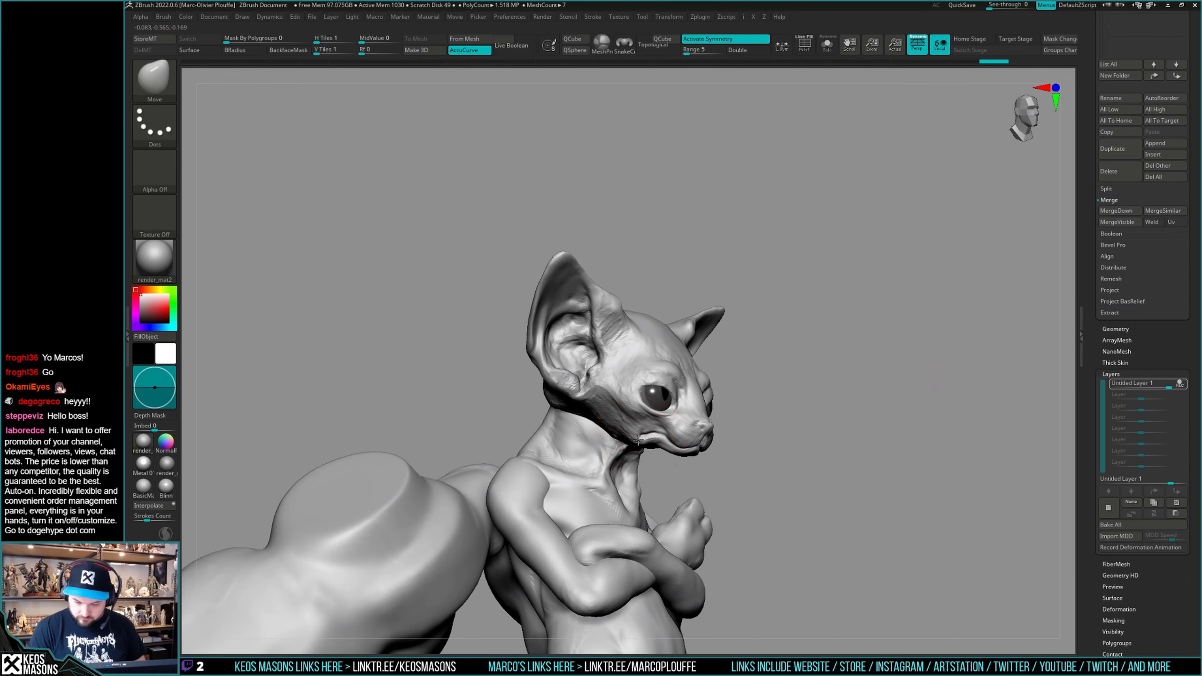
drag(652, 435, 654, 431)
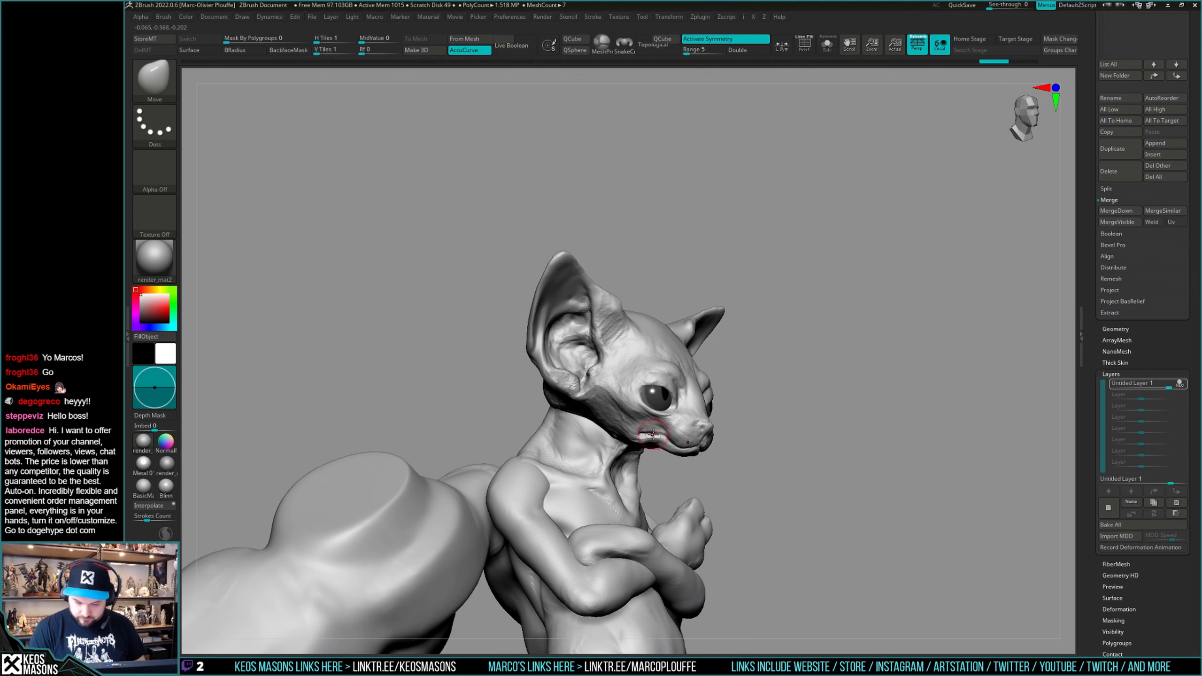
right_drag(661, 431, 668, 430)
drag(650, 434, 648, 431)
mouse_move(648, 431)
right_down()
mouse_move(901, 389)
mouse_move(877, 421)
mouse_move(899, 405)
mouse_move(877, 405)
mouse_move(916, 390)
mouse_move(874, 483)
mouse_move(860, 416)
right_up()
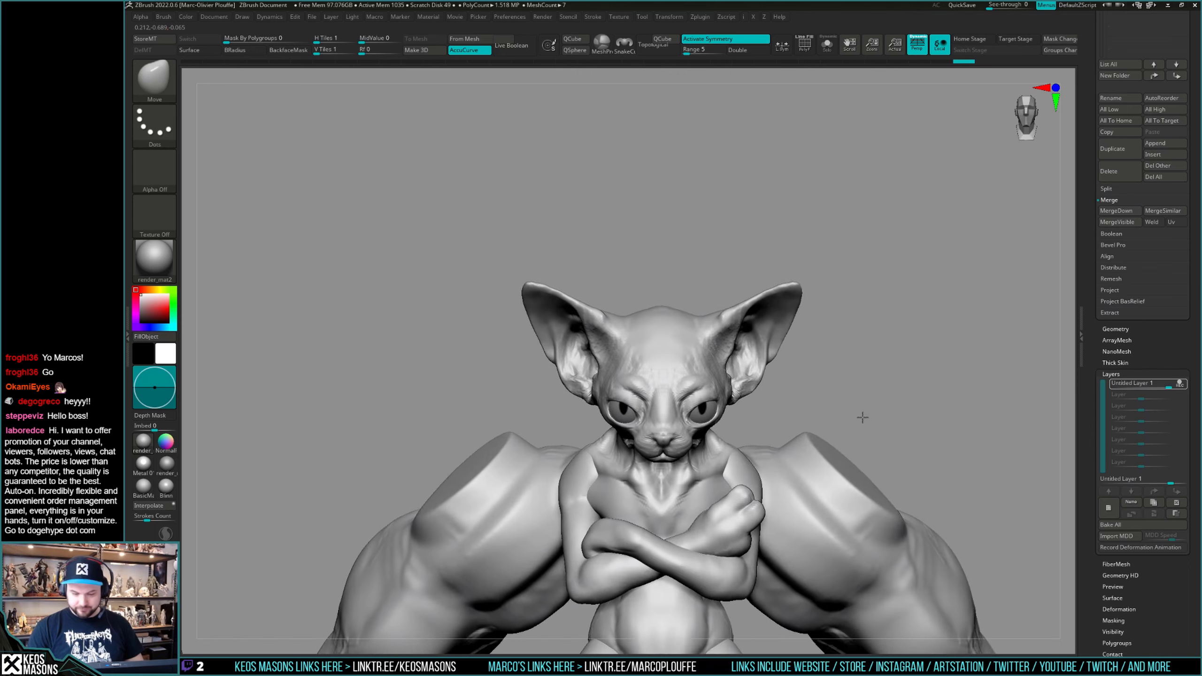
Nudge the cat's mouth and lower cheeks symmetrically with the Move brush, working from the front.
key(space)
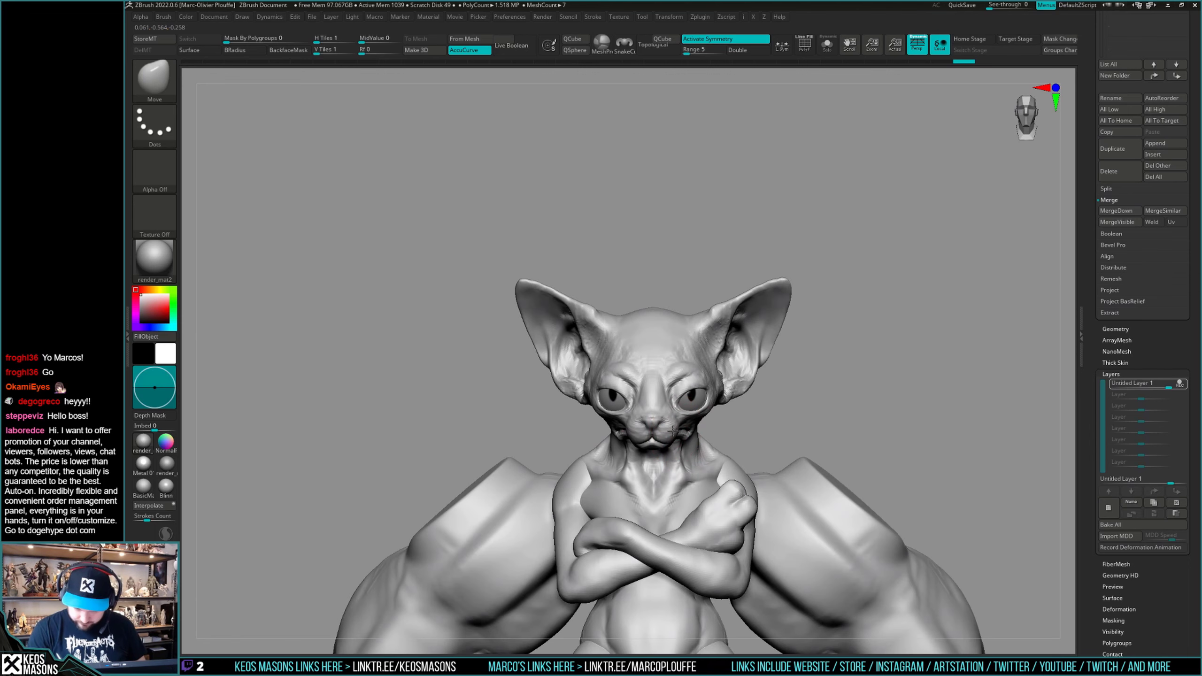
drag(672, 431, 673, 429)
shift+drag(825, 374, 842, 346)
alt+drag(928, 367, 905, 372)
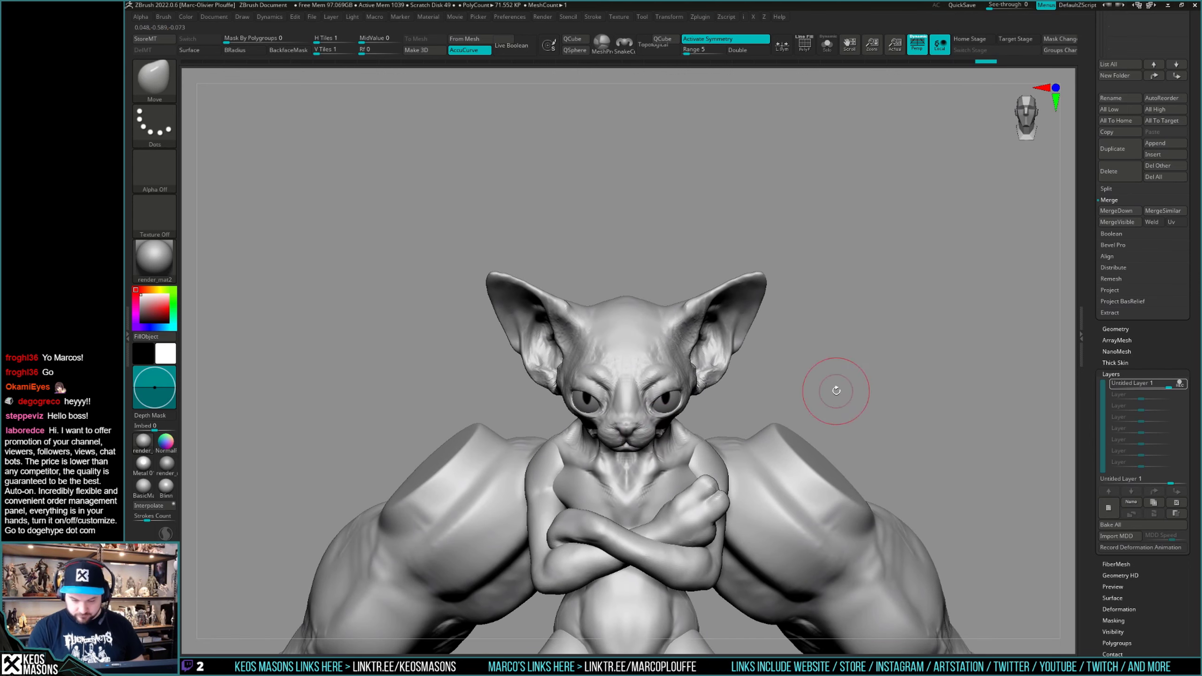
drag(645, 436, 646, 435)
mouse_move(823, 402)
mouse_down()
mouse_move(864, 397)
mouse_move(869, 380)
mouse_up()
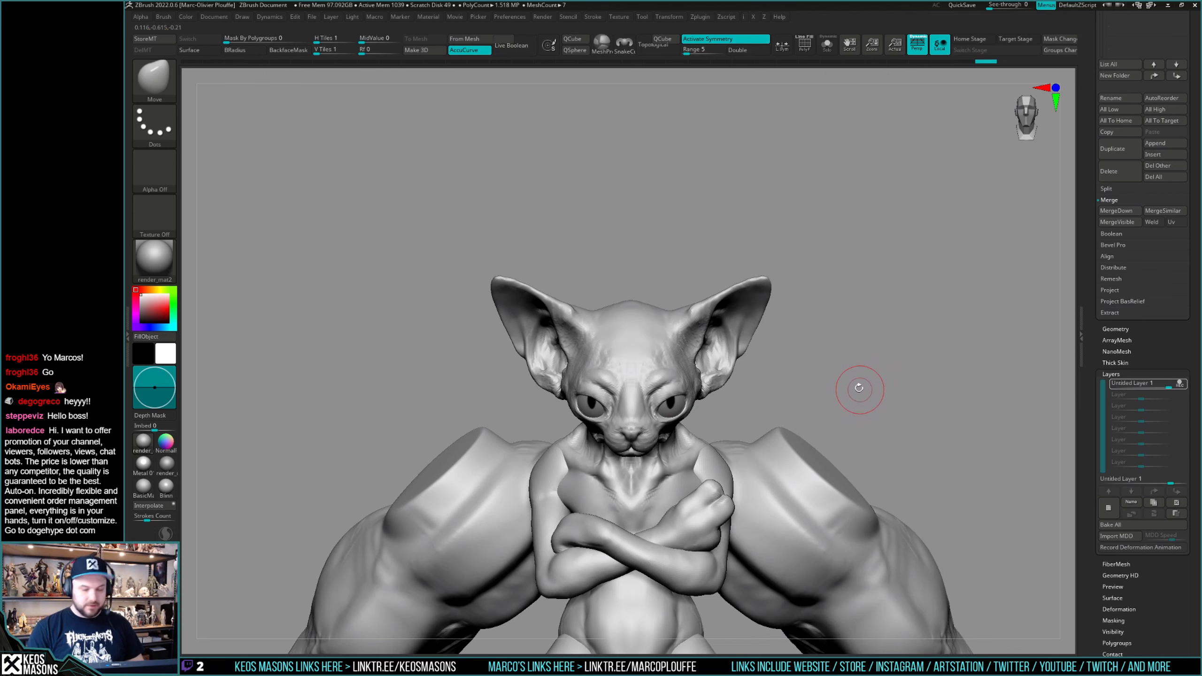
right_drag(660, 430, 725, 409)
key(shift+f)
mouse_move(909, 379)
alt+right_down()
mouse_move(914, 353)
mouse_move(906, 371)
alt+right_up()
key(shift+f)
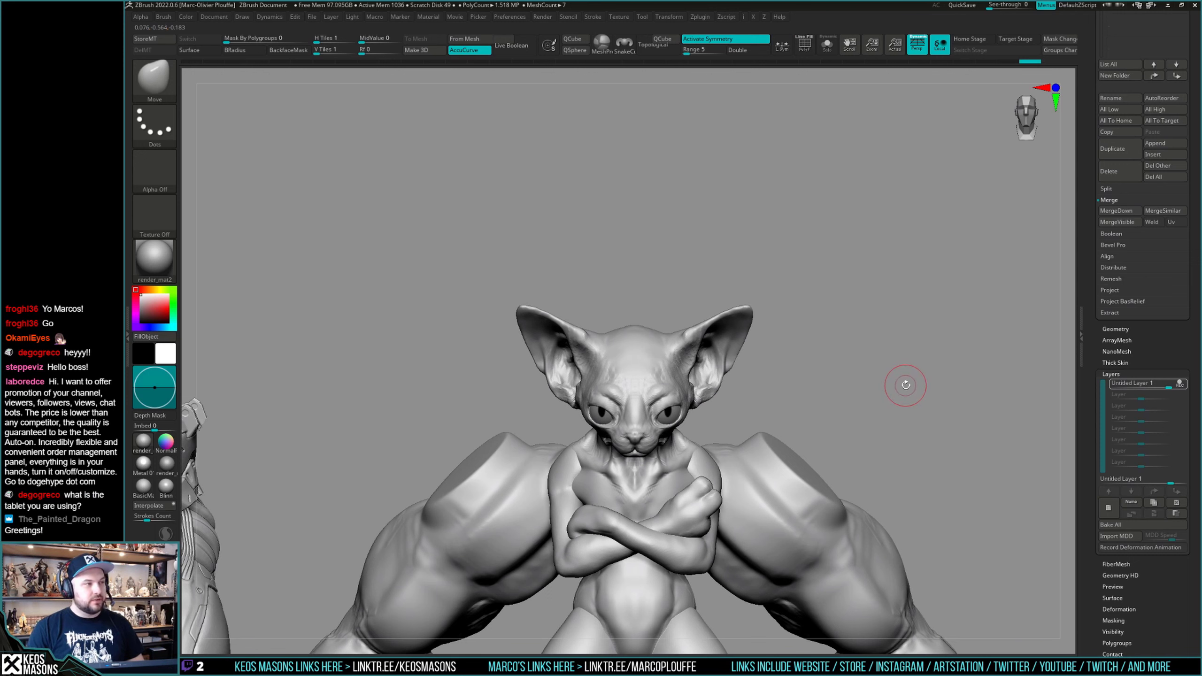
mouse_move(900, 372)
right_down()
mouse_move(911, 360)
mouse_move(899, 384)
mouse_move(945, 430)
mouse_move(922, 417)
right_up()
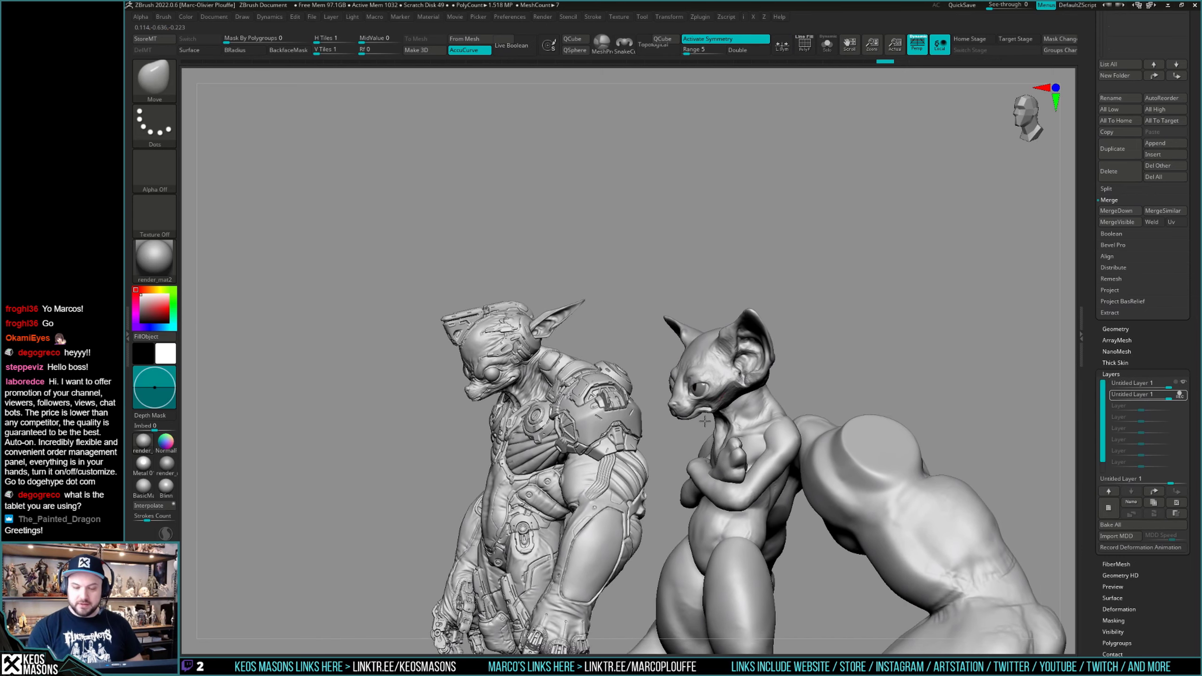
Isolate the cat's head with its back masked, and shift the unmasked face using the Transpose line in side view.
key(f)
mouse_move(747, 388)
right_down()
mouse_move(657, 451)
mouse_move(700, 416)
mouse_move(622, 430)
mouse_move(649, 374)
mouse_move(765, 388)
mouse_move(667, 406)
right_up()
key(w)
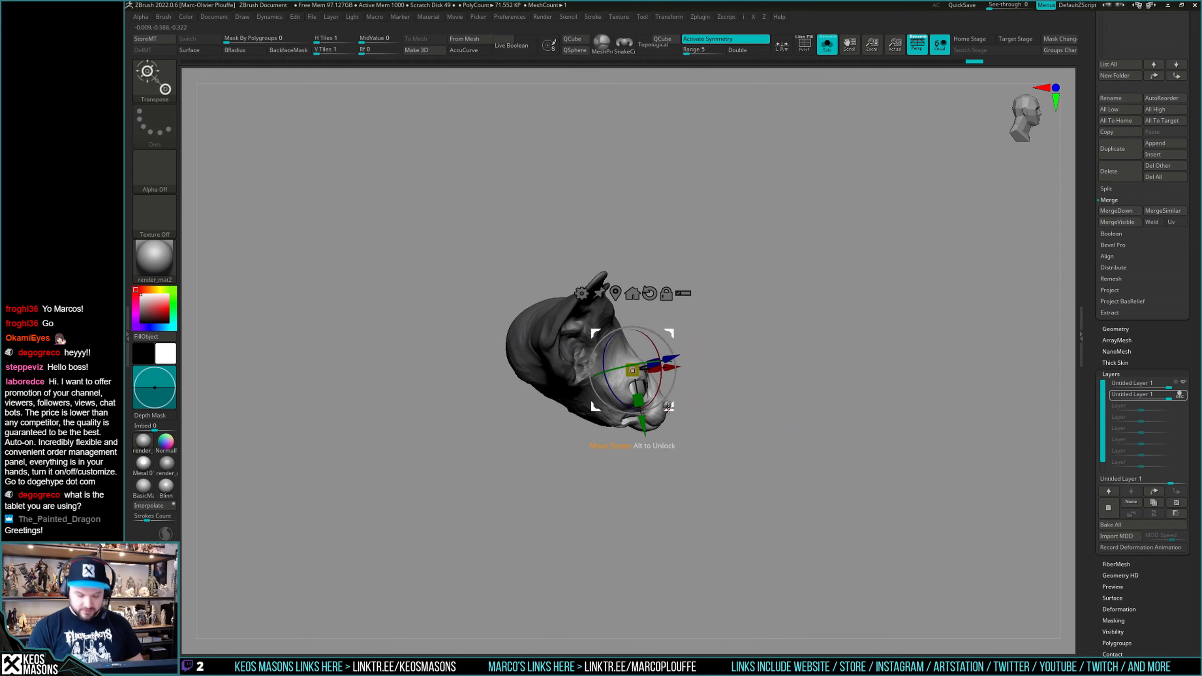
key(y)
drag(686, 413, 674, 421)
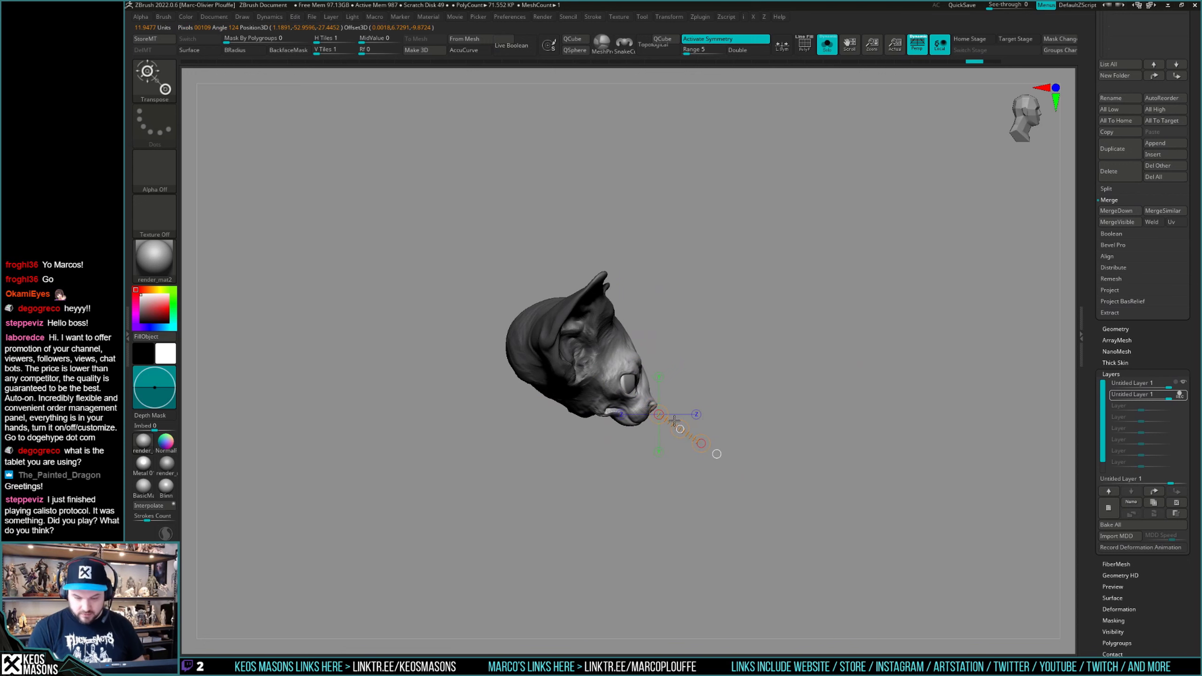
Return to sculpting on the isolated head, clear its mask, and bring the other subtools back into view.
key(q)
mouse_move(851, 393)
mouse_down()
mouse_move(785, 393)
mouse_move(847, 394)
mouse_move(829, 406)
mouse_up()
key(shift)
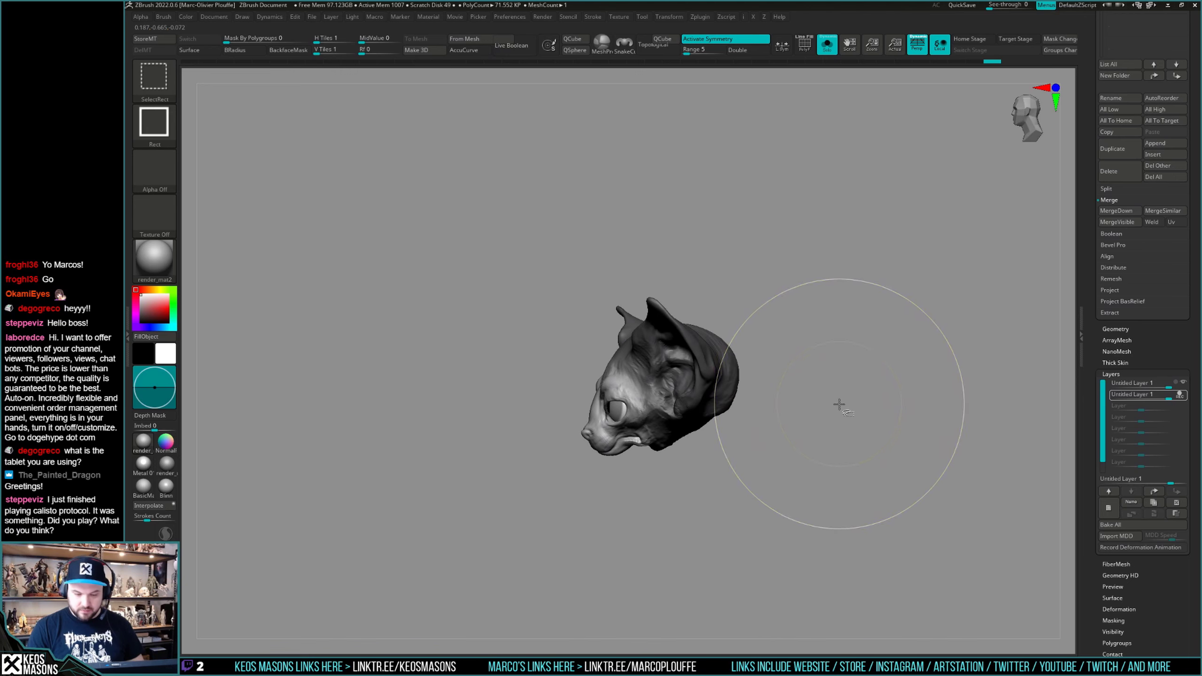
key(space)
key(shift+s)
mouse_move(845, 381)
mouse_down()
mouse_move(831, 402)
mouse_move(853, 392)
mouse_move(866, 401)
mouse_move(850, 411)
mouse_move(885, 403)
mouse_move(839, 407)
mouse_move(850, 398)
mouse_move(839, 423)
mouse_move(839, 394)
mouse_up()
key(ctrl)
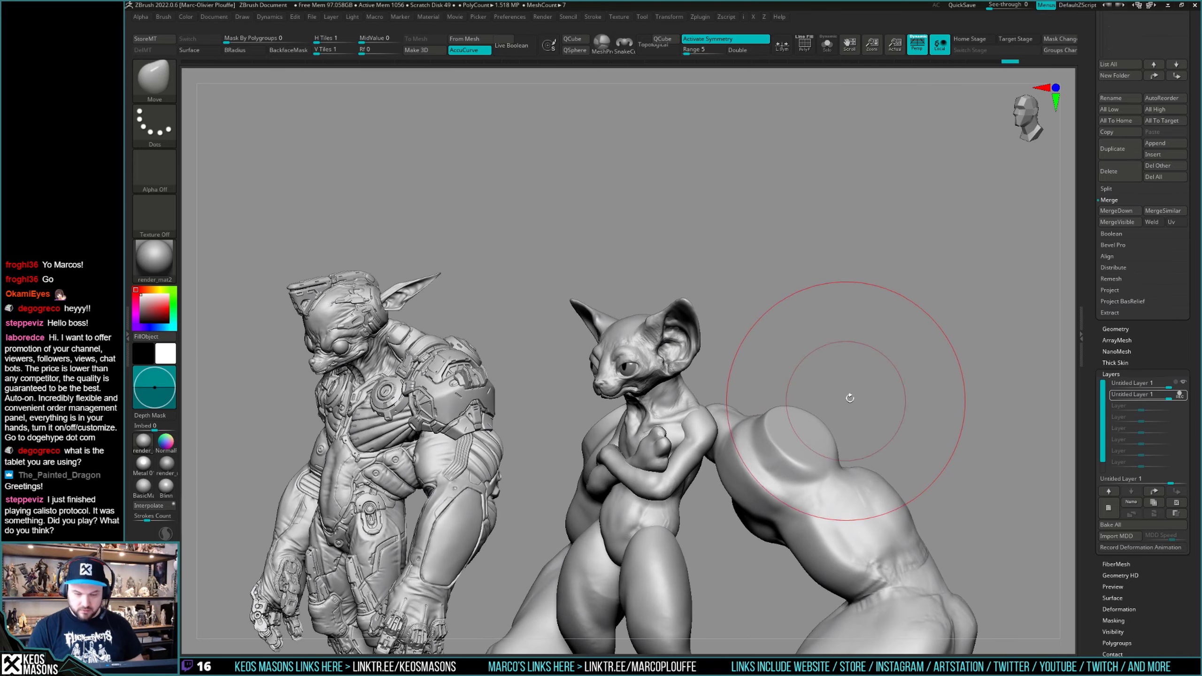
Lower the cat head's expression layer intensity to 0.78761, judging the face from both three-quarter sides.
mouse_move(1185, 399)
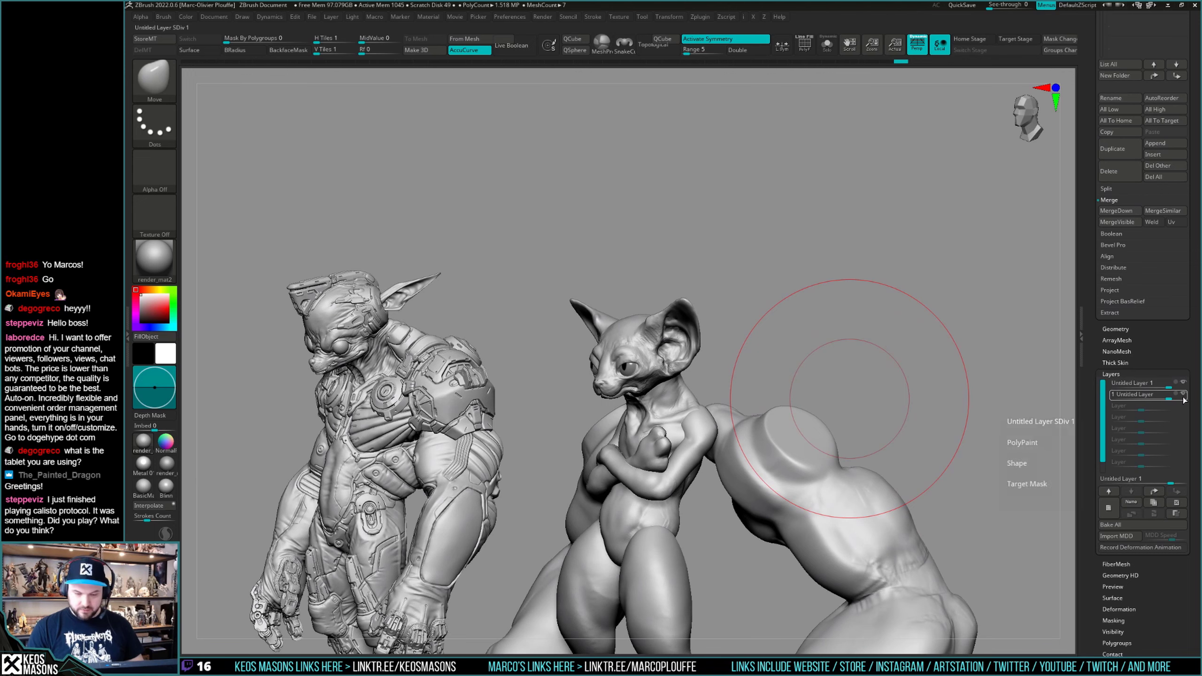
drag(1186, 399, 1163, 399)
drag(1017, 388, 985, 381)
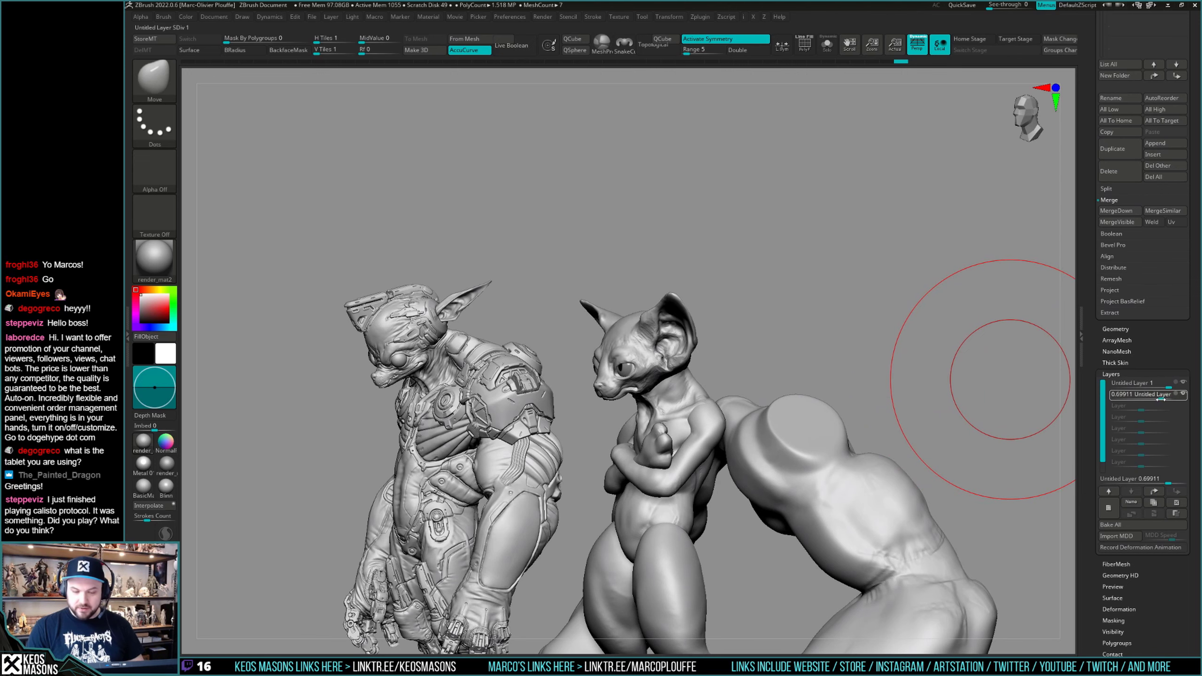
mouse_move(953, 379)
mouse_down()
mouse_move(976, 384)
mouse_move(959, 397)
mouse_up()
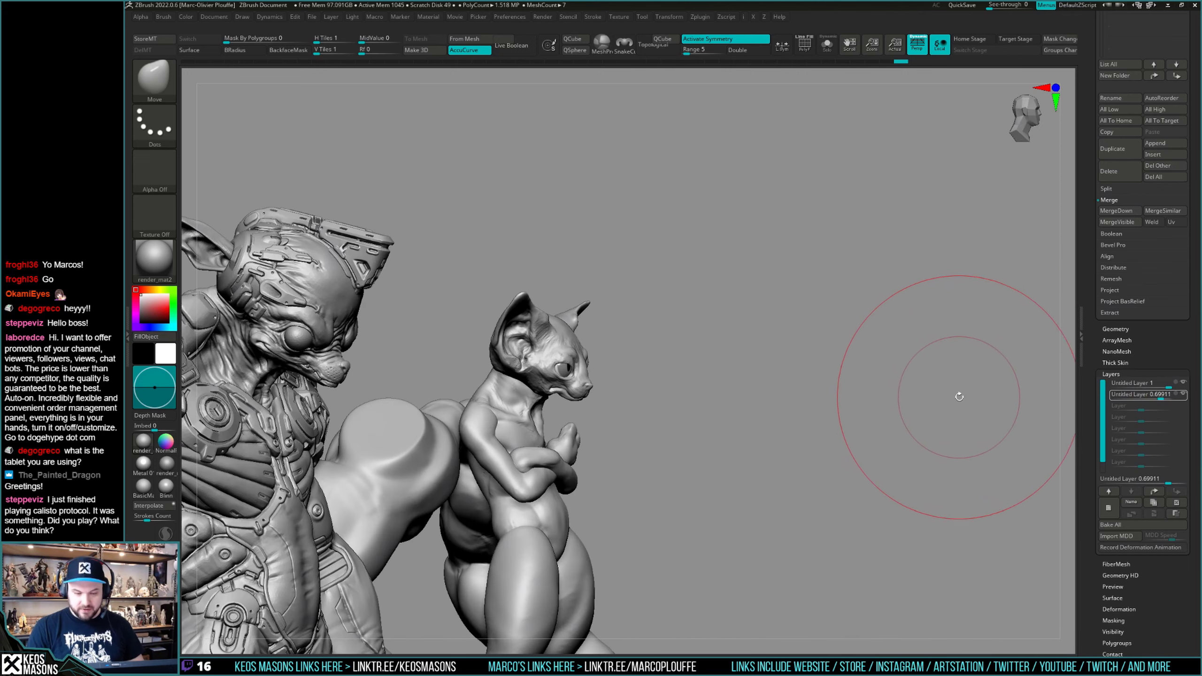
mouse_move(1160, 399)
mouse_down()
mouse_move(1144, 400)
mouse_move(1179, 400)
mouse_up()
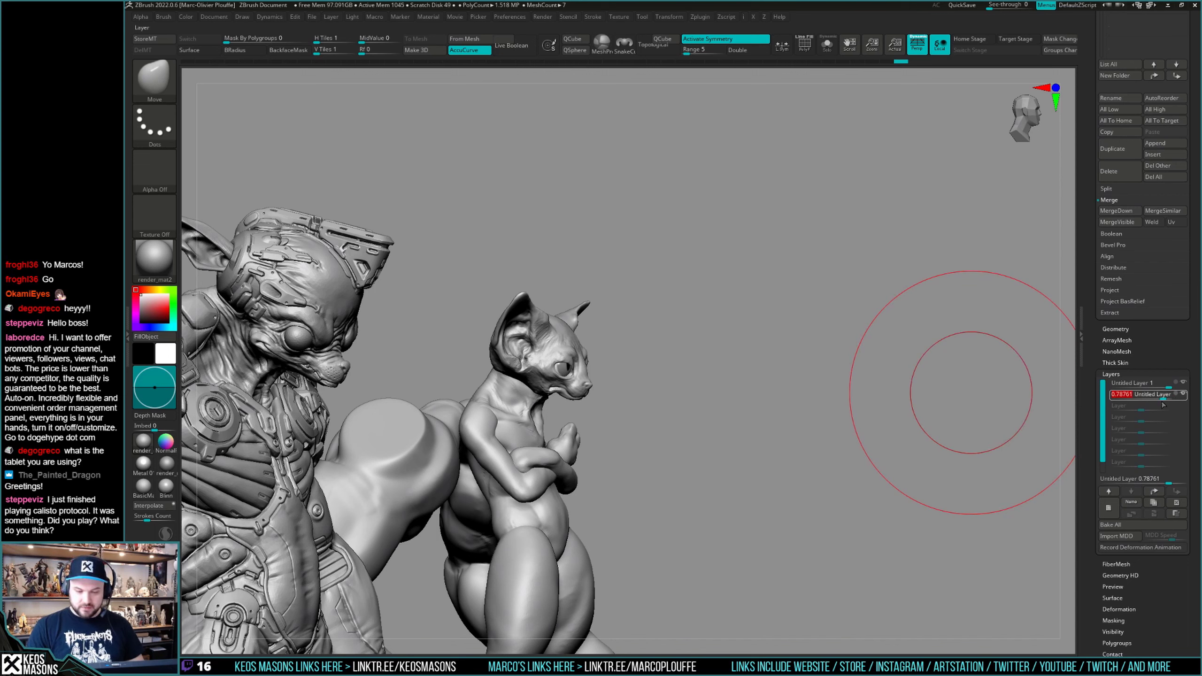
Merge the cat head's two sculpt layers into a single layer and check the face from the side.
drag(935, 399, 898, 411)
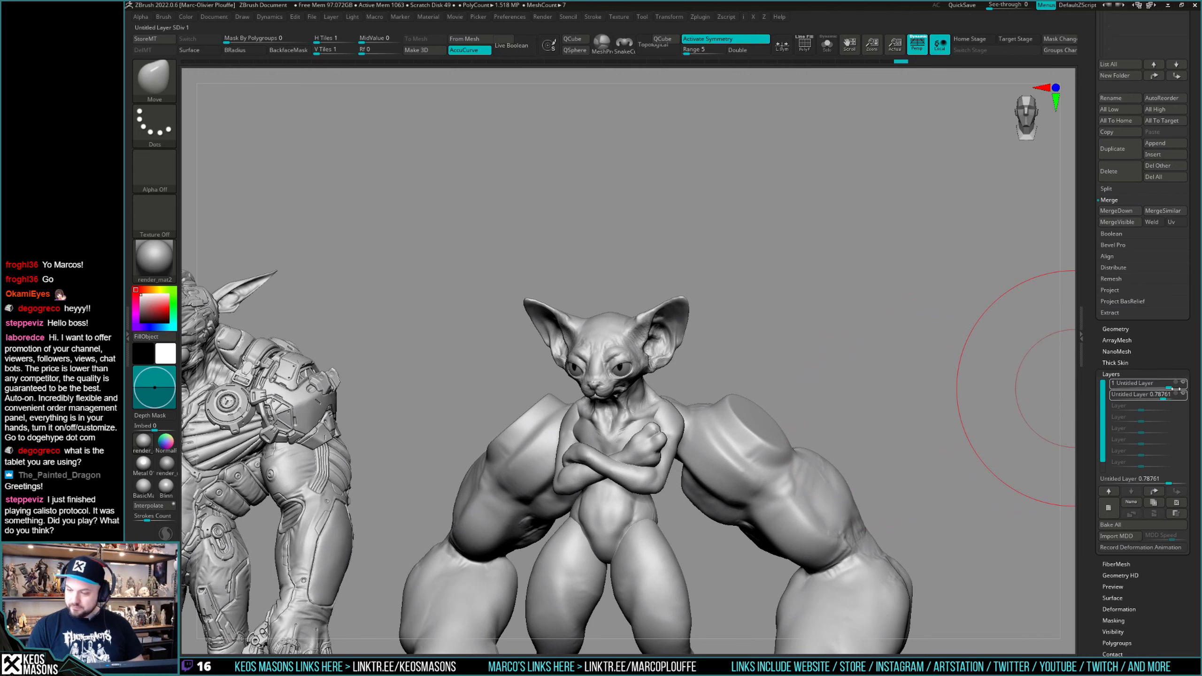
click(1167, 385)
click(1154, 513)
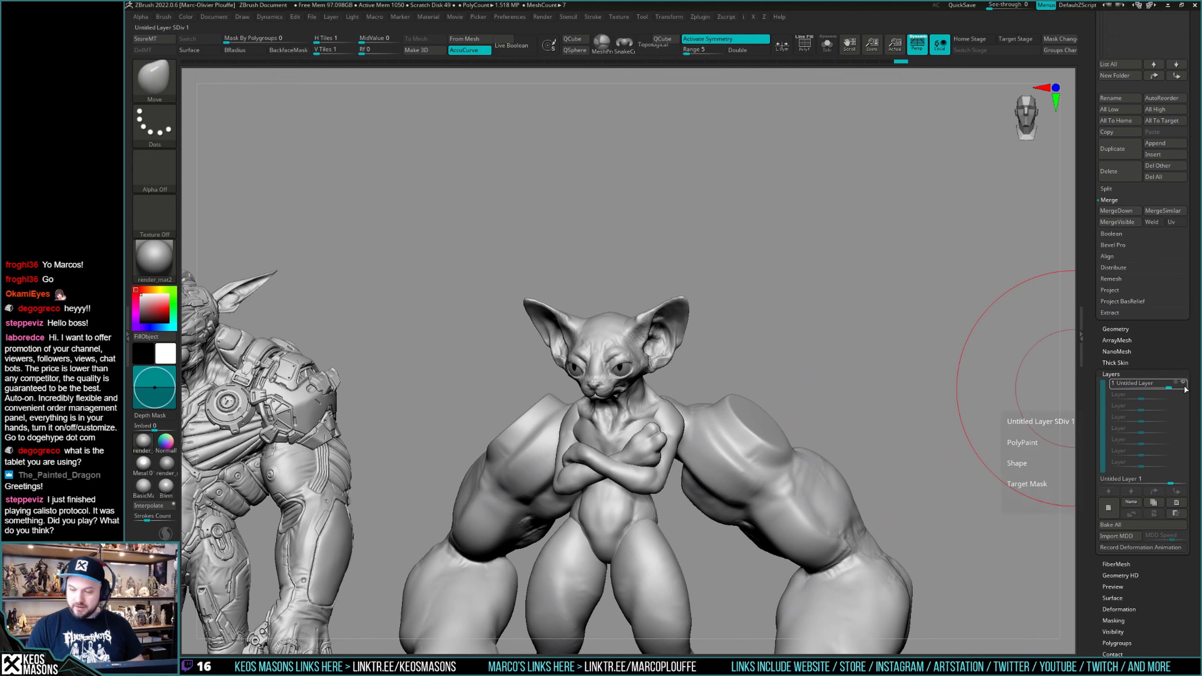
mouse_move(922, 402)
mouse_down()
mouse_move(885, 395)
mouse_move(917, 413)
mouse_up()
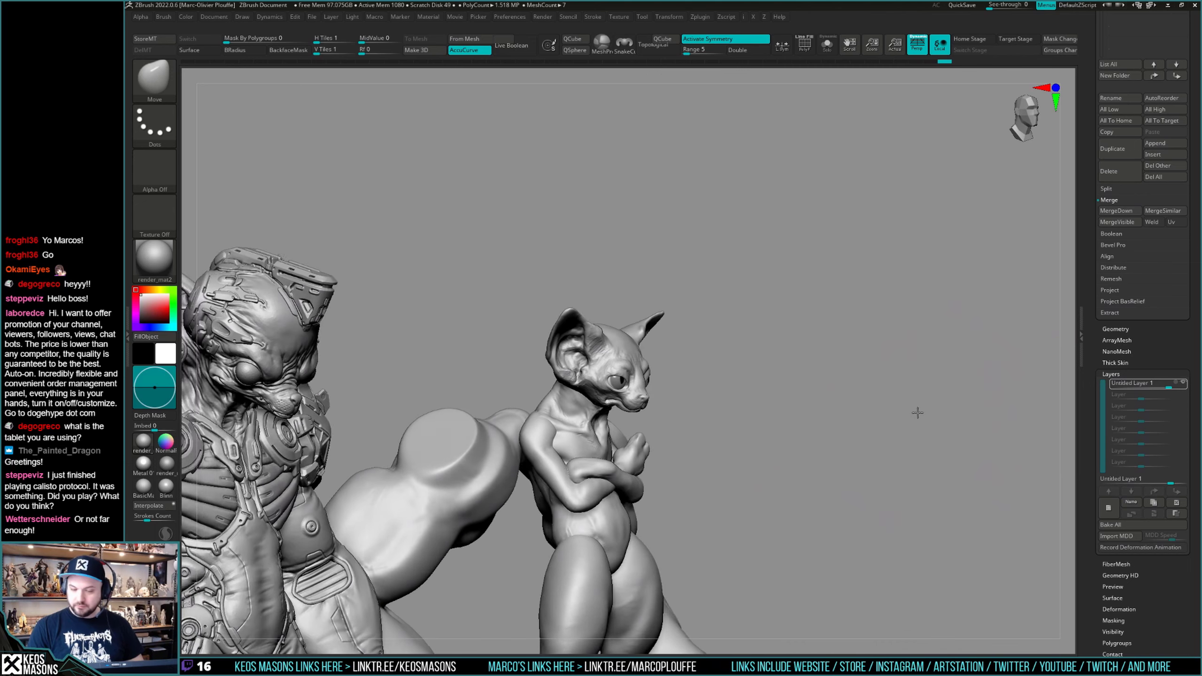
Focus on the cat's head with a second layer recording and nudge the top of the forehead with the Move brush.
key(f)
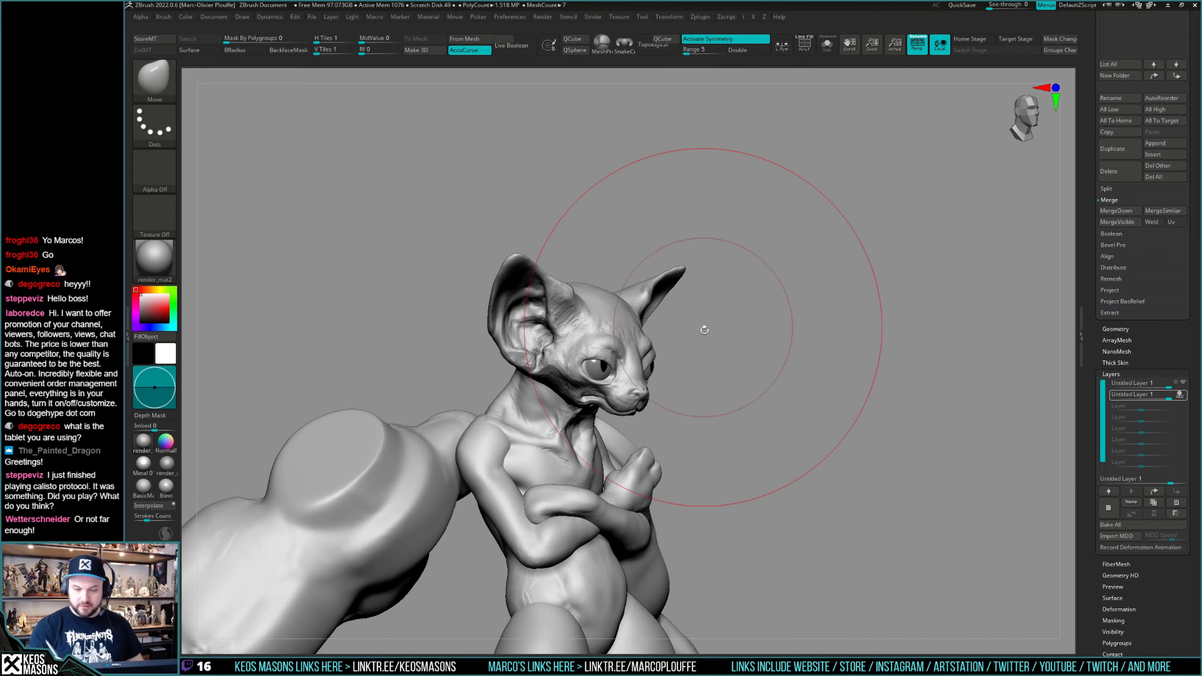
key(b)
key(space)
drag(630, 314, 622, 313)
click(633, 318)
ctrl+click(633, 317)
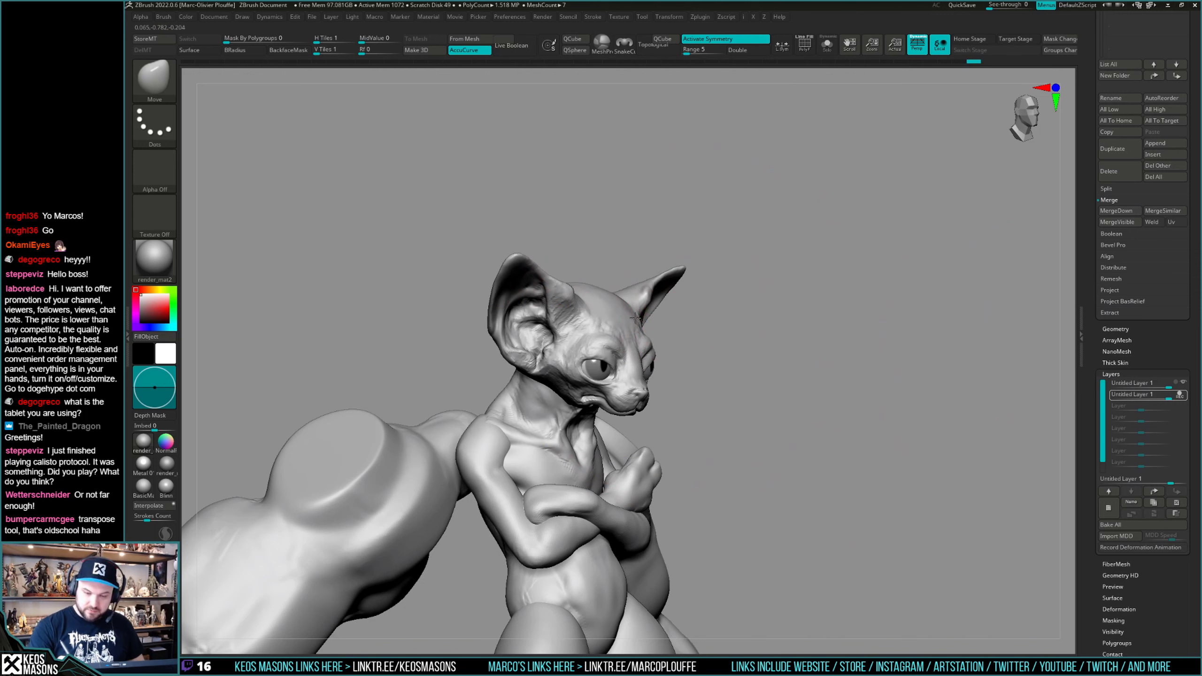
ctrl+drag(918, 386, 918, 398)
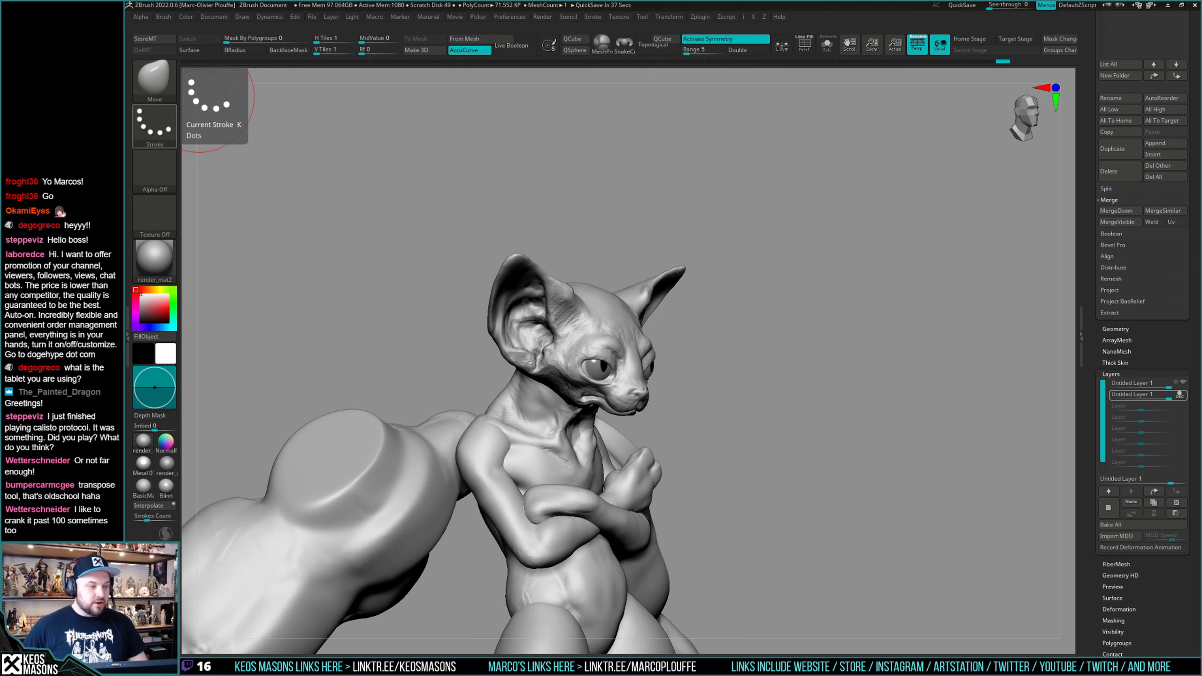
Reduce the Move brush's draw size and check the cat's expression from the front and both three-quarter views.
mouse_move(882, 381)
mouse_down()
mouse_move(840, 365)
mouse_move(849, 359)
mouse_move(686, 387)
mouse_up()
right_click(686, 387)
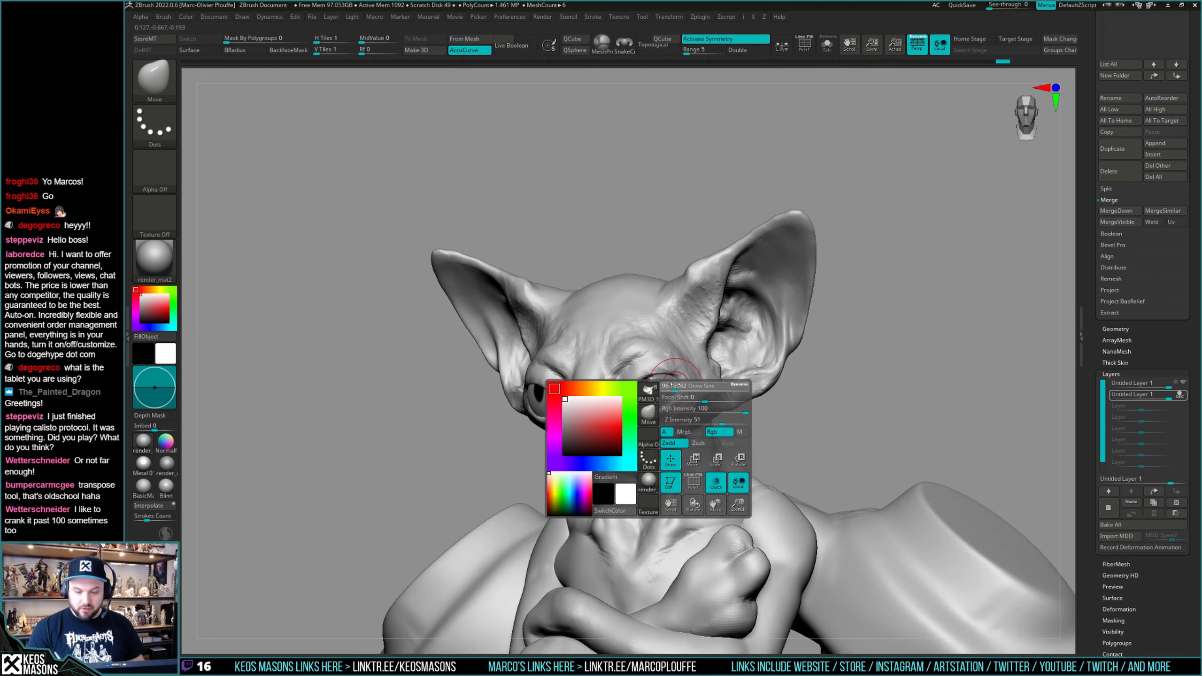
ctrl+right_drag(686, 386, 817, 389)
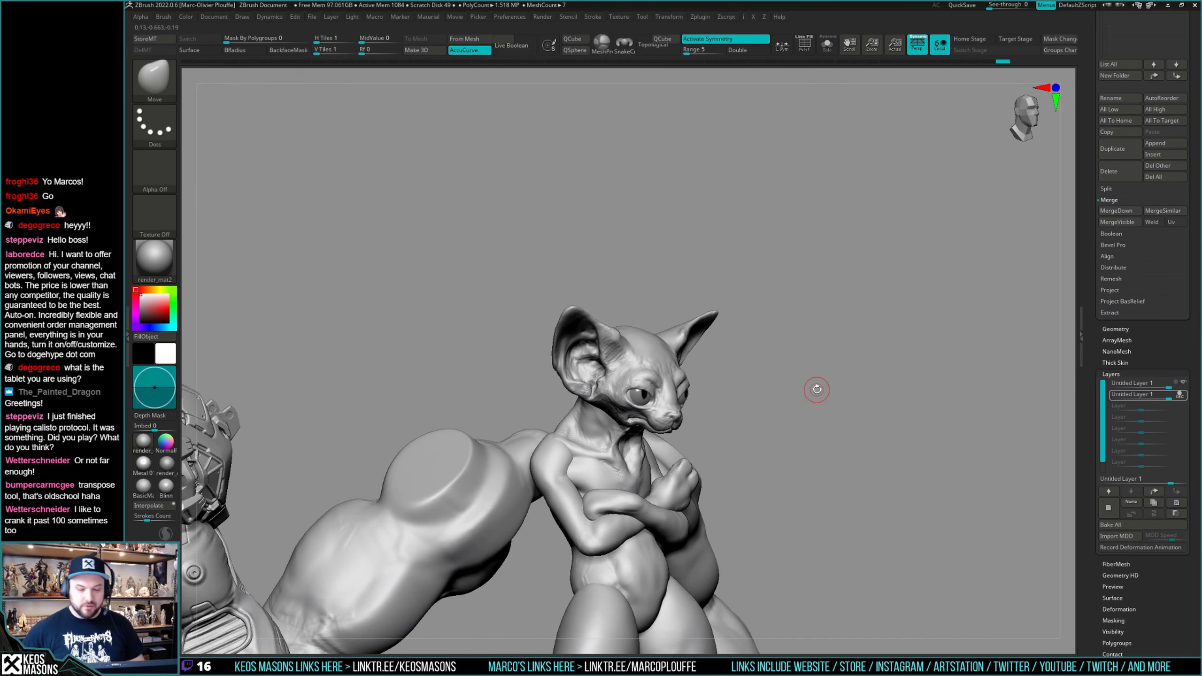
right_drag(592, 254, 564, 266)
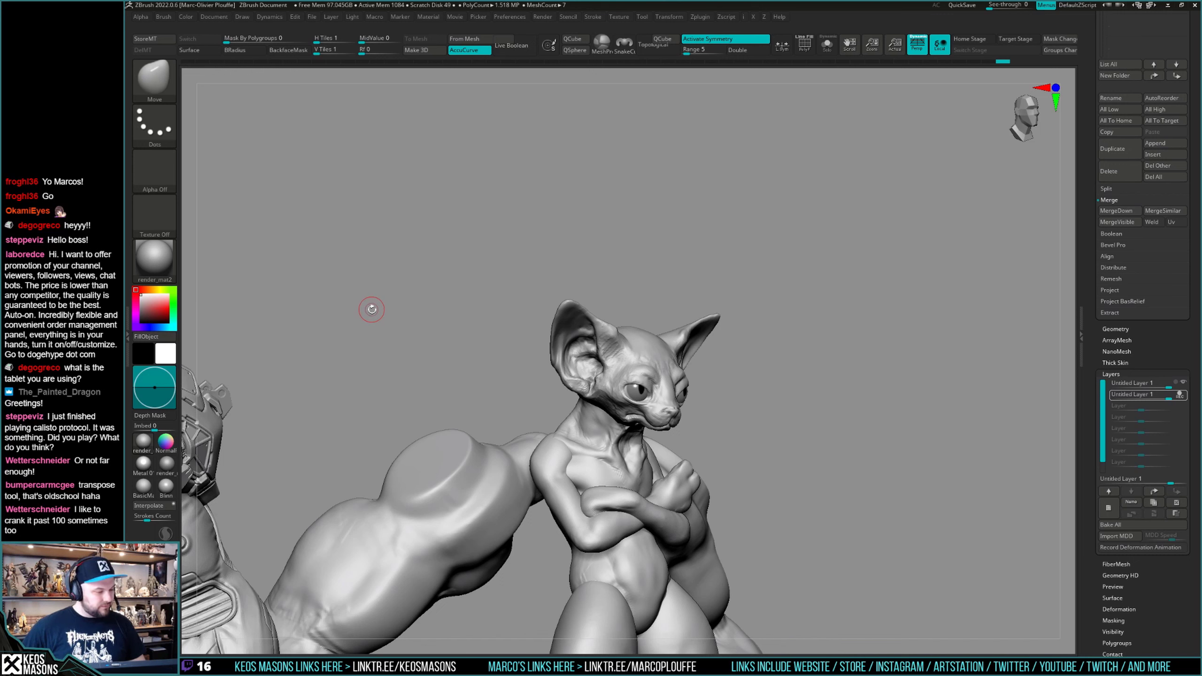
drag(369, 311, 477, 264)
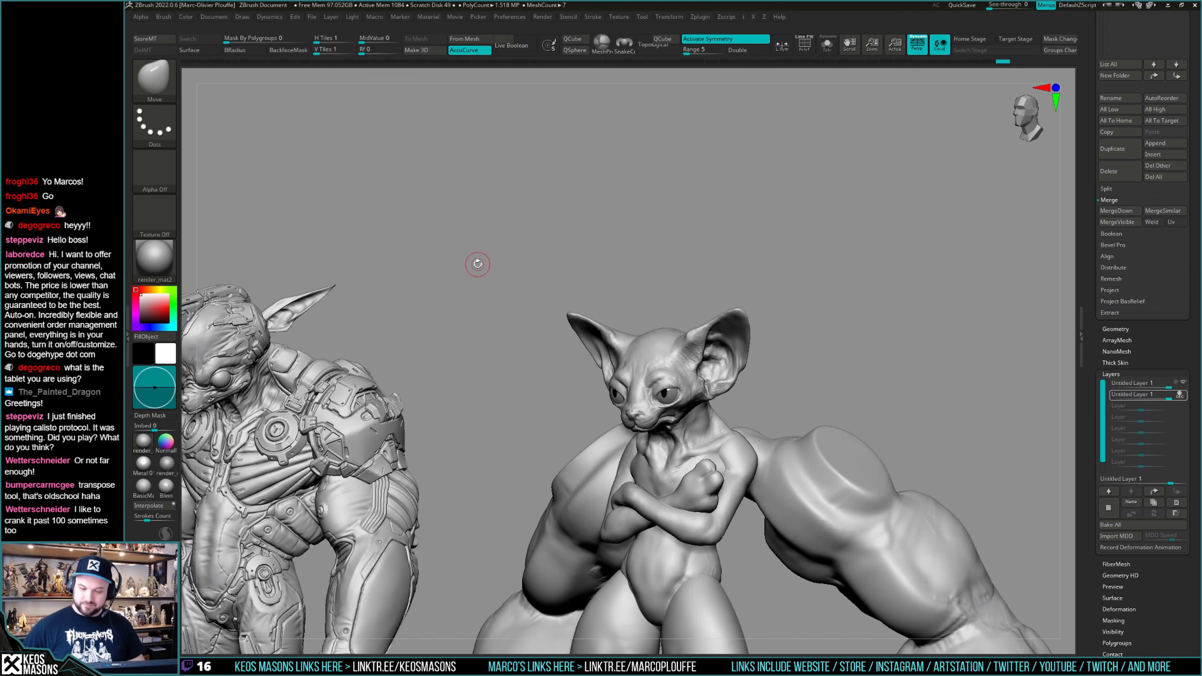
mouse_move(907, 374)
mouse_down()
mouse_move(832, 371)
mouse_move(848, 378)
mouse_move(808, 404)
mouse_up()
mouse_move(809, 404)
right_down()
mouse_move(839, 368)
mouse_move(737, 372)
mouse_move(853, 376)
mouse_move(920, 397)
mouse_move(816, 384)
mouse_move(845, 384)
right_up()
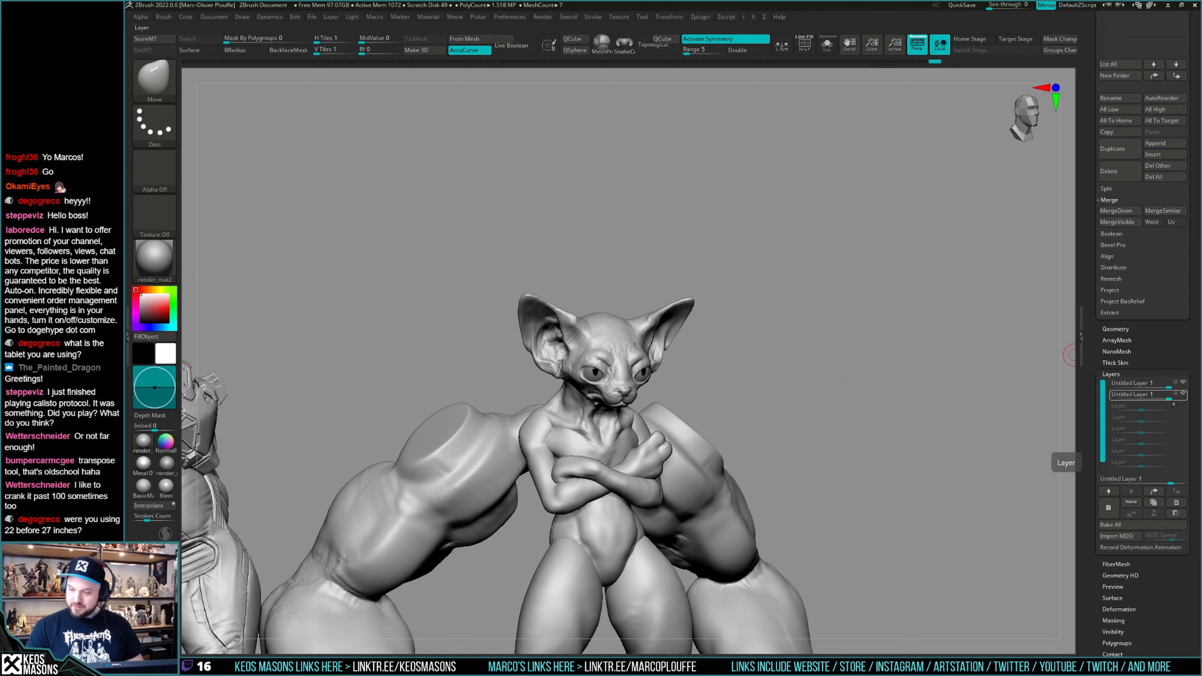
Bake all layers into the cat's head and frame the whole character from the front.
click(1153, 523)
shift+right_drag(901, 379, 867, 420)
key(shift+f)
key(shift+f)
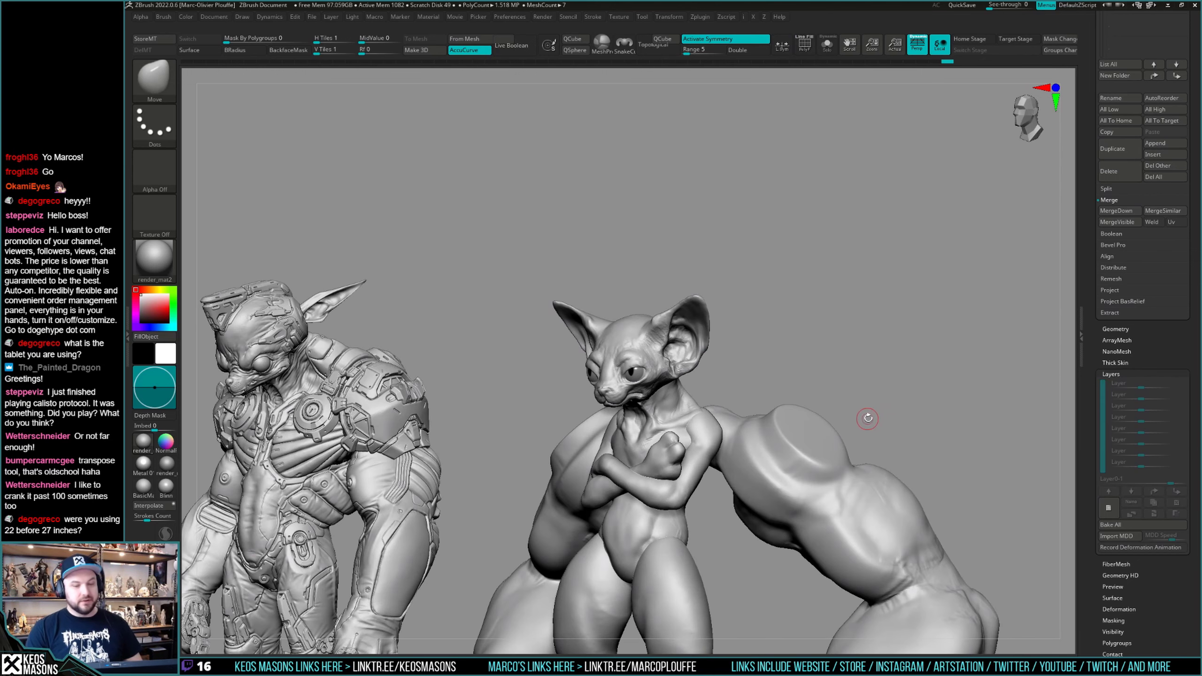
shift+right_drag(867, 404, 693, 426)
right_drag(888, 350, 896, 416)
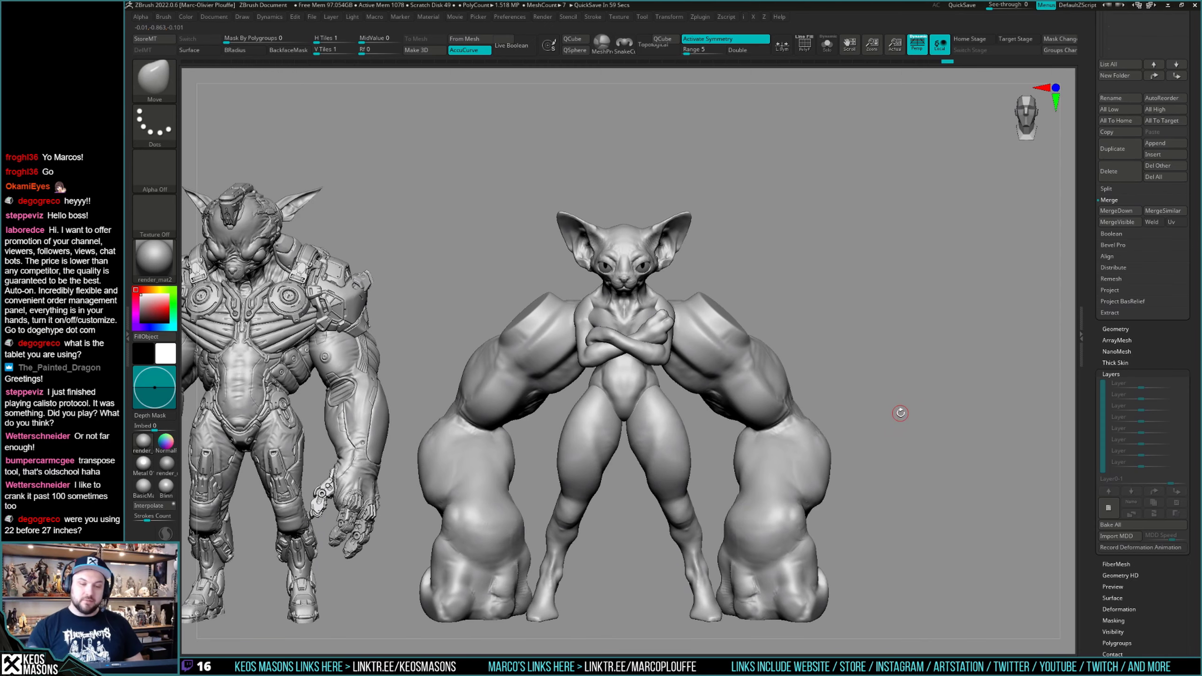
Select the cat's legs, bring up the subtool list, and examine the full body proportions beside the armoured character.
alt+click(671, 428)
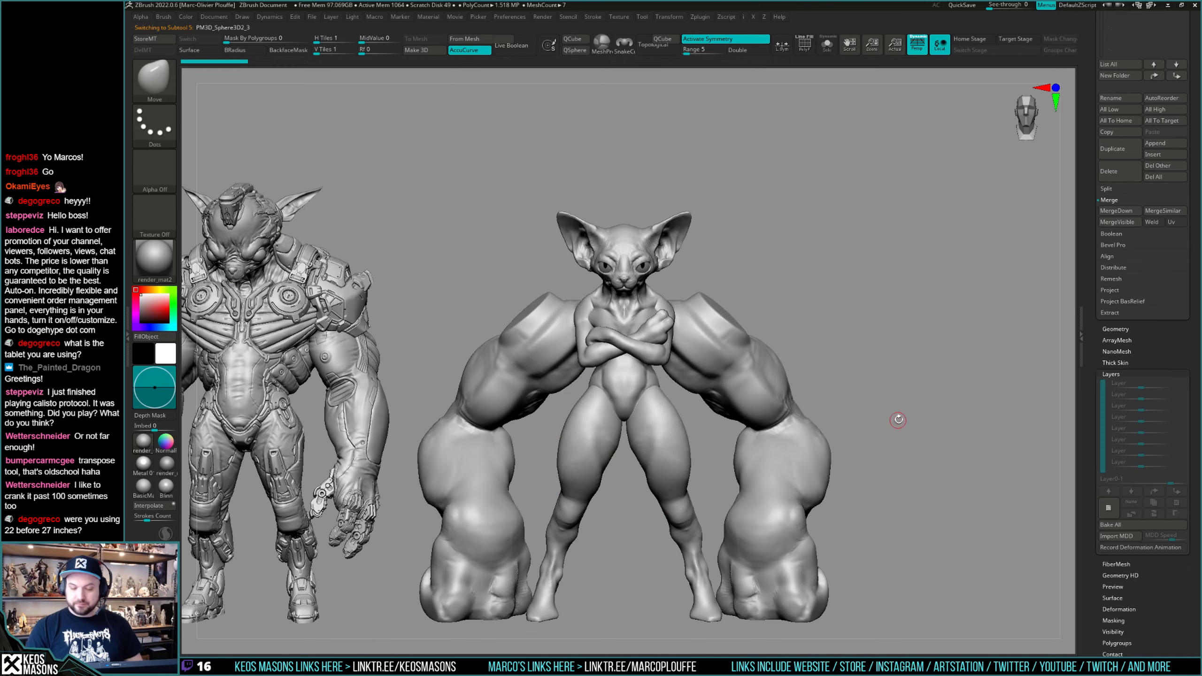
right_drag(889, 418, 830, 363)
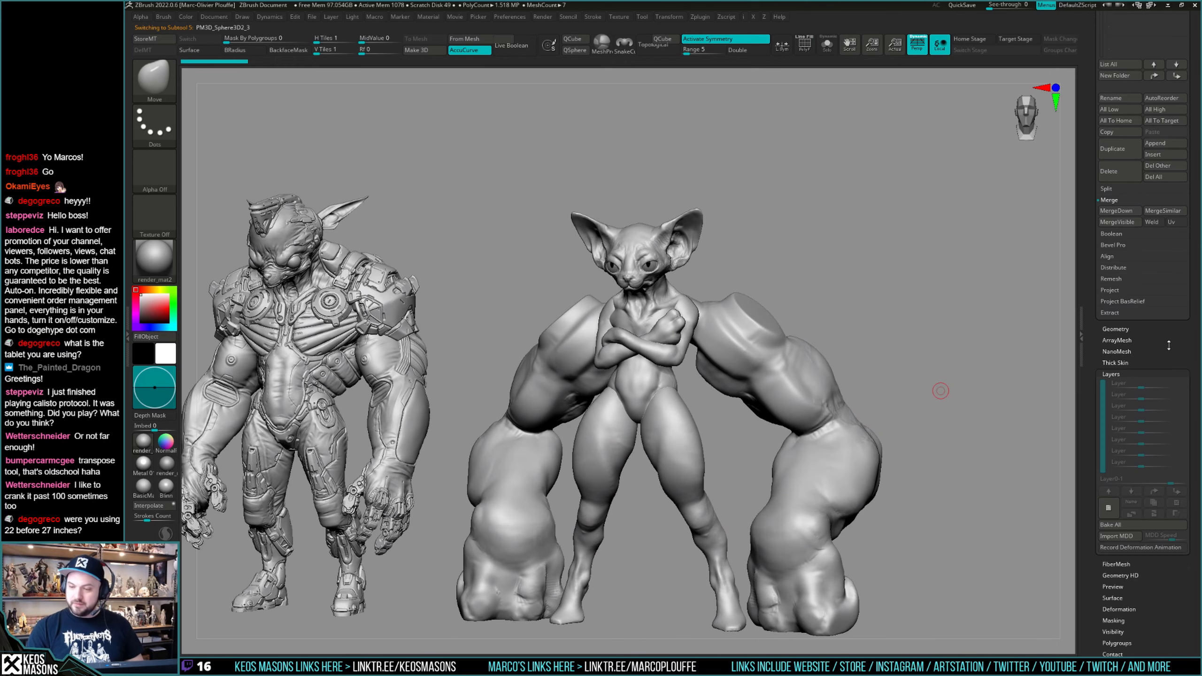
drag(1168, 345, 1166, 435)
mouse_move(908, 384)
shift+right_down()
mouse_move(909, 398)
mouse_move(908, 387)
shift+right_up()
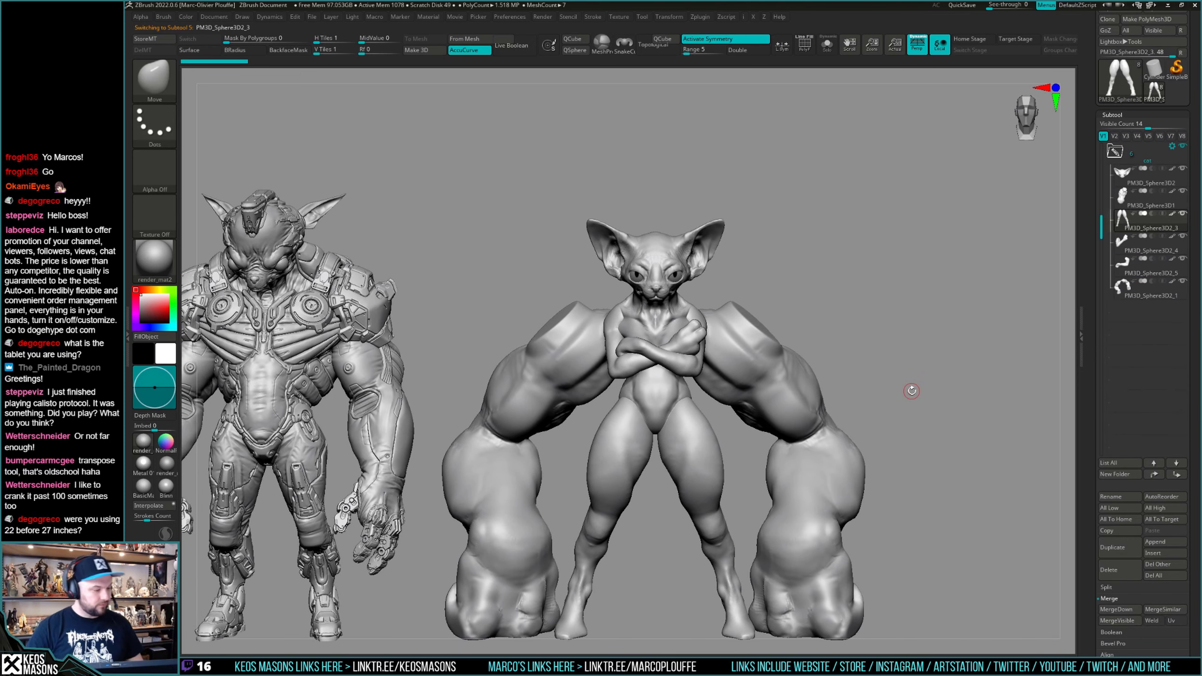
mouse_move(142, 486)
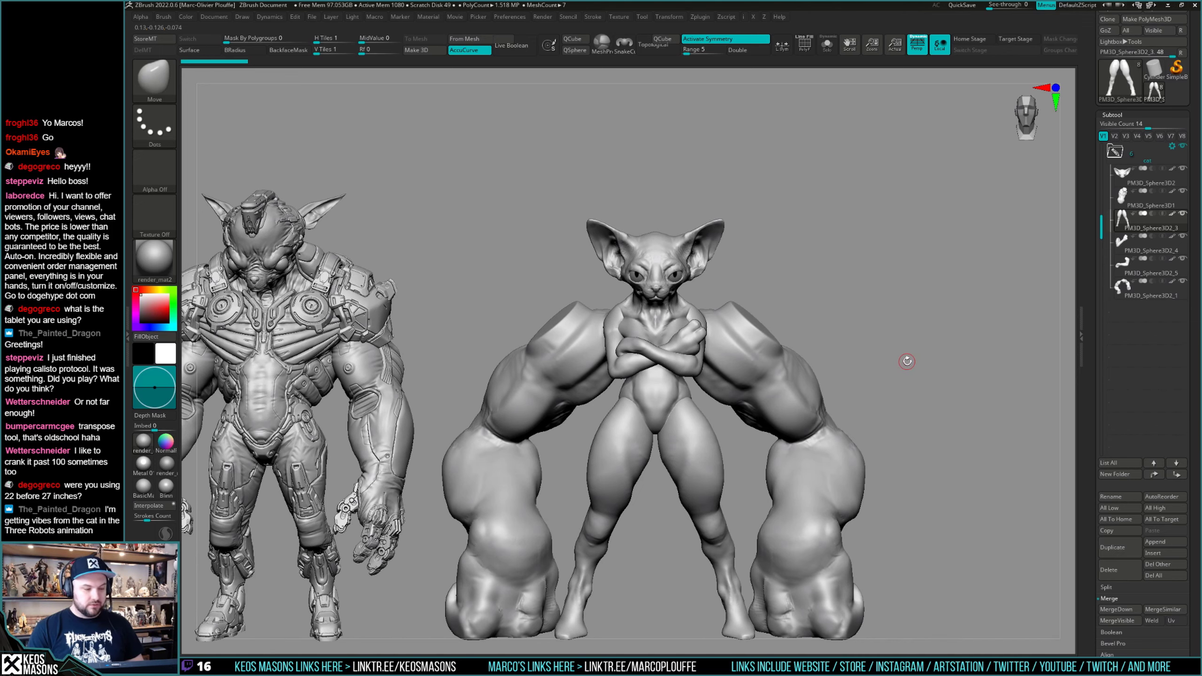
mouse_move(886, 365)
mouse_down()
mouse_move(909, 362)
mouse_move(902, 376)
mouse_up()
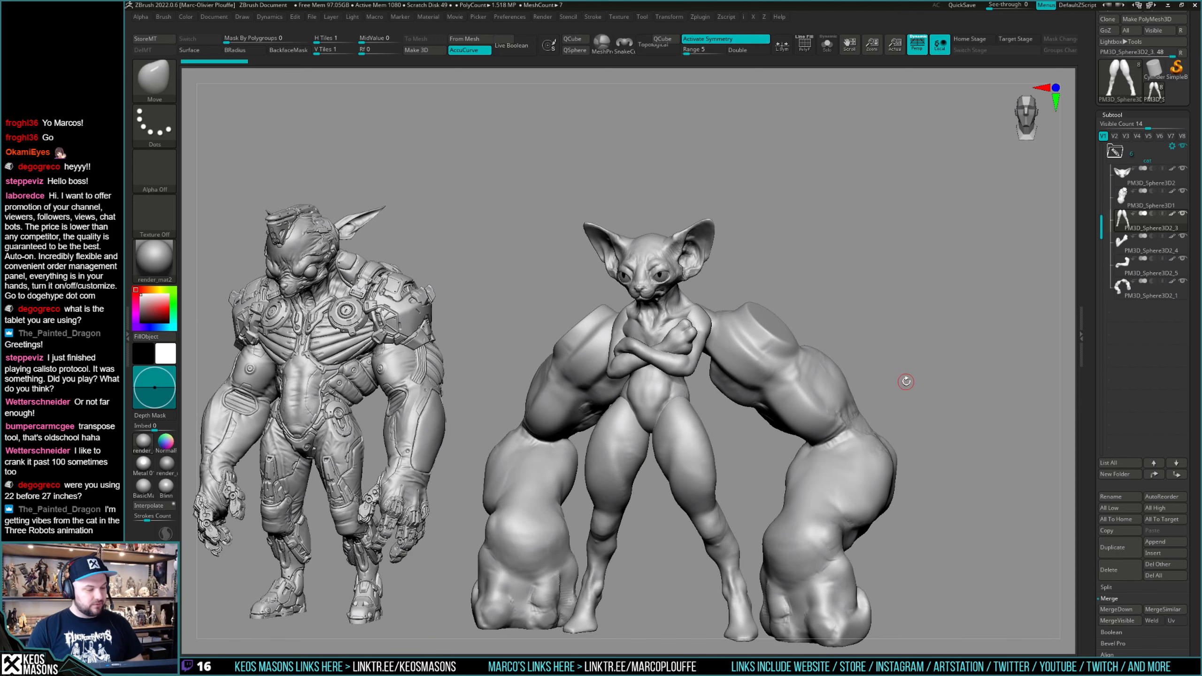
ctrl+right_drag(687, 330, 783, 414)
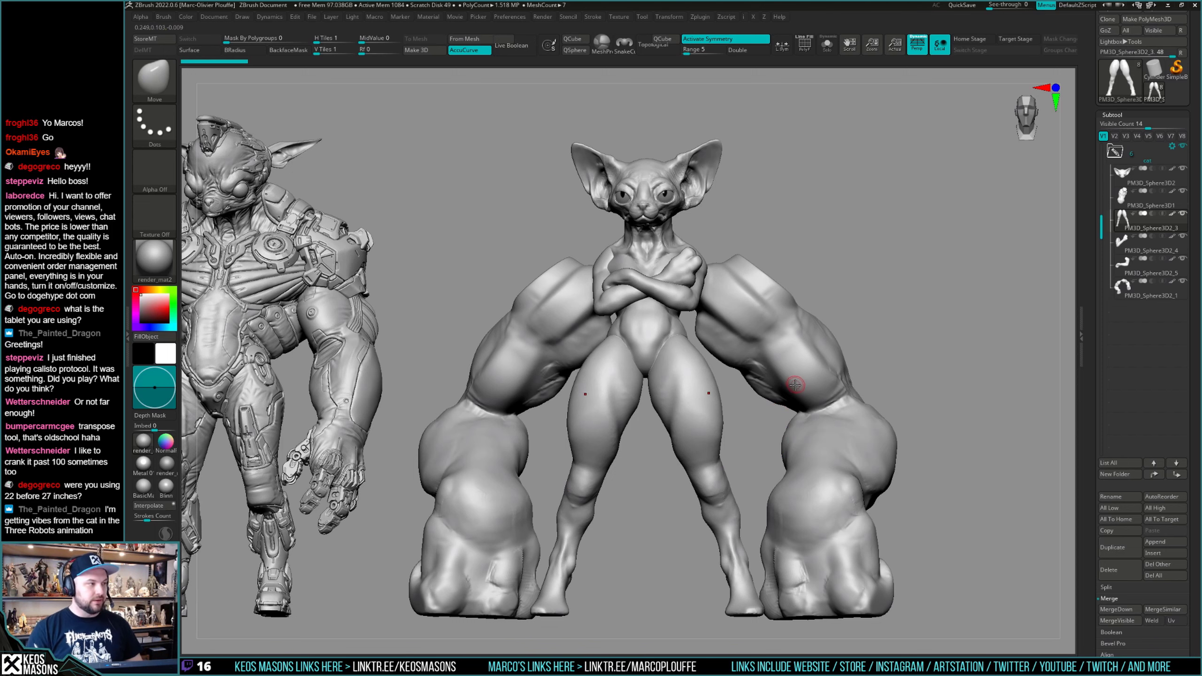
alt+right_drag(799, 370, 800, 403)
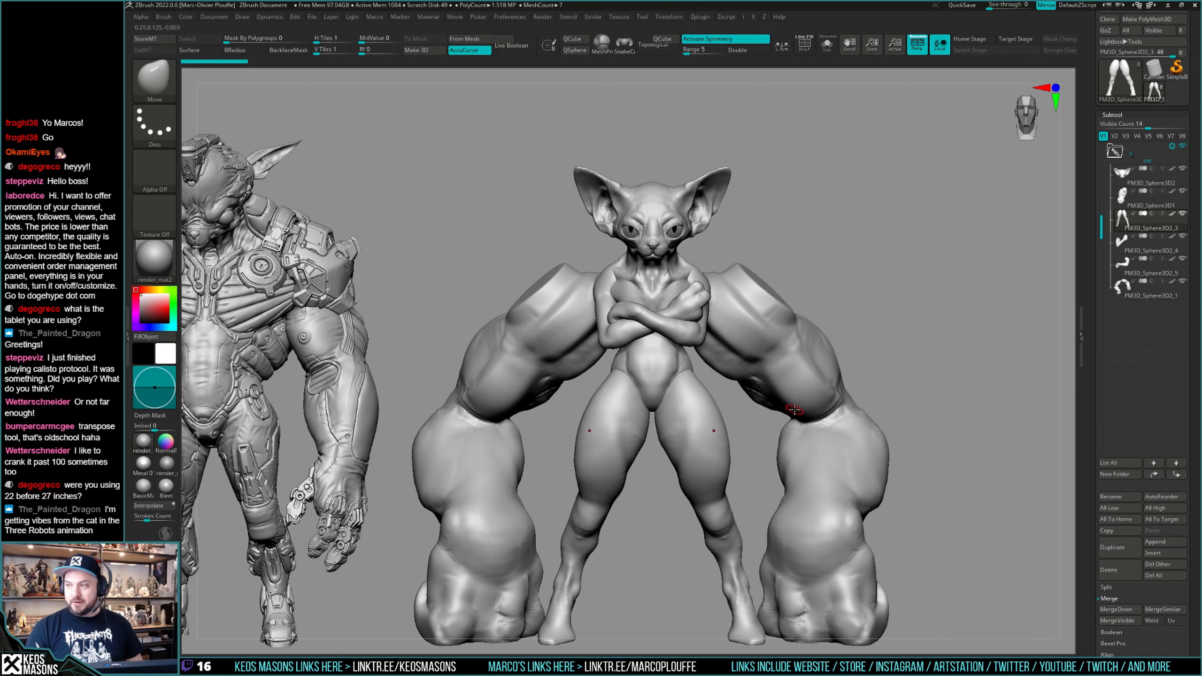
right_drag(766, 401, 706, 360)
Hide the oversized arms, then select and isolate one of the cat's small crossed arms to inspect it.
click(1182, 281)
alt+click(707, 359)
key(ctrl+shift+s)
key(shift+f)
key(shift+f)
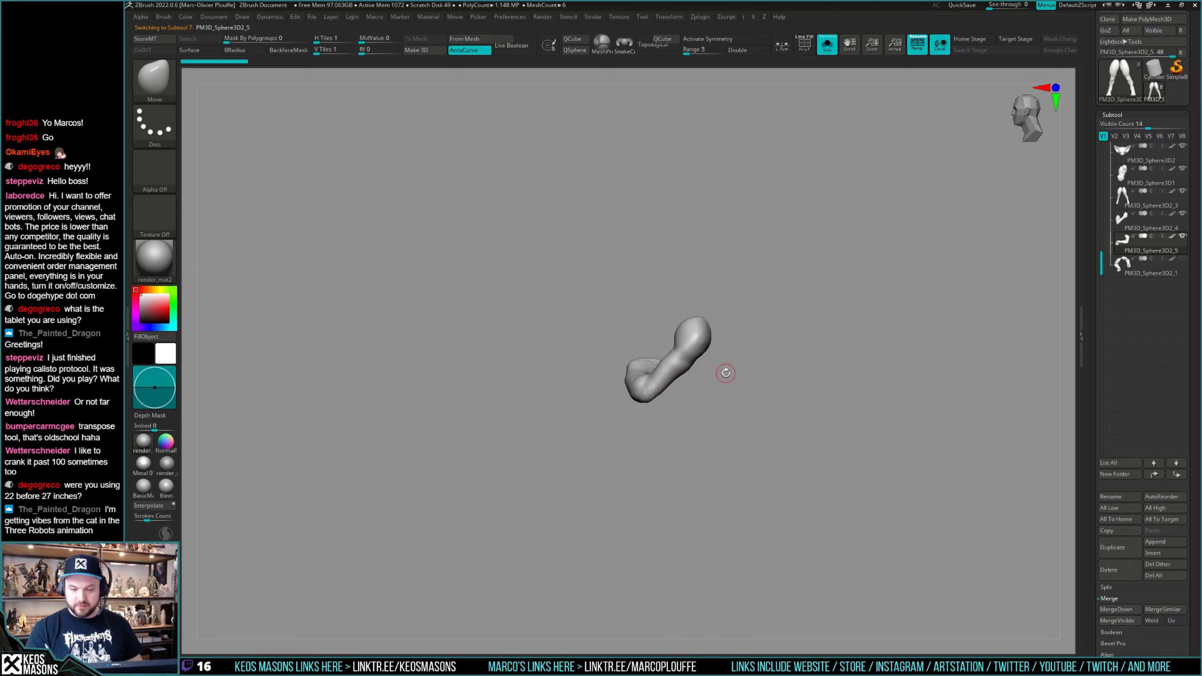
key(ctrl+shift+s)
key(ctrl+shift+s)
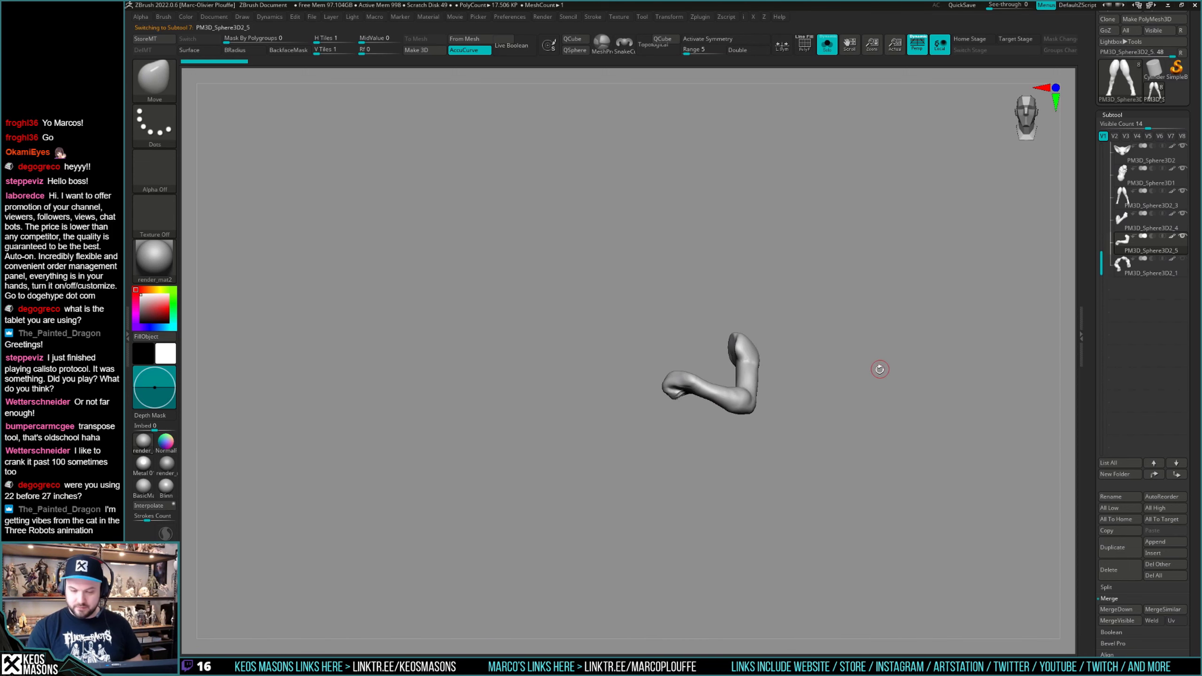
key(shift+f)
key(shift+f)
Merge the cat's two crossed arms into one subtool, show the full character again, and check the arms' polyframe.
click(1122, 219)
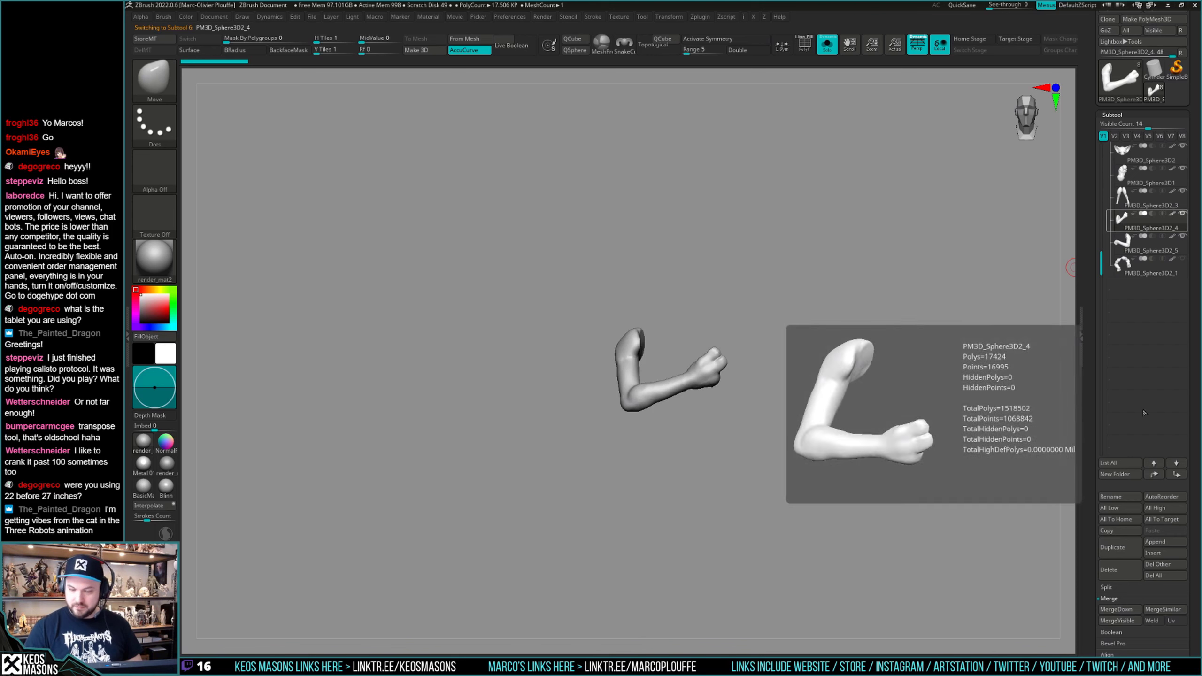
click(1117, 609)
click(1075, 630)
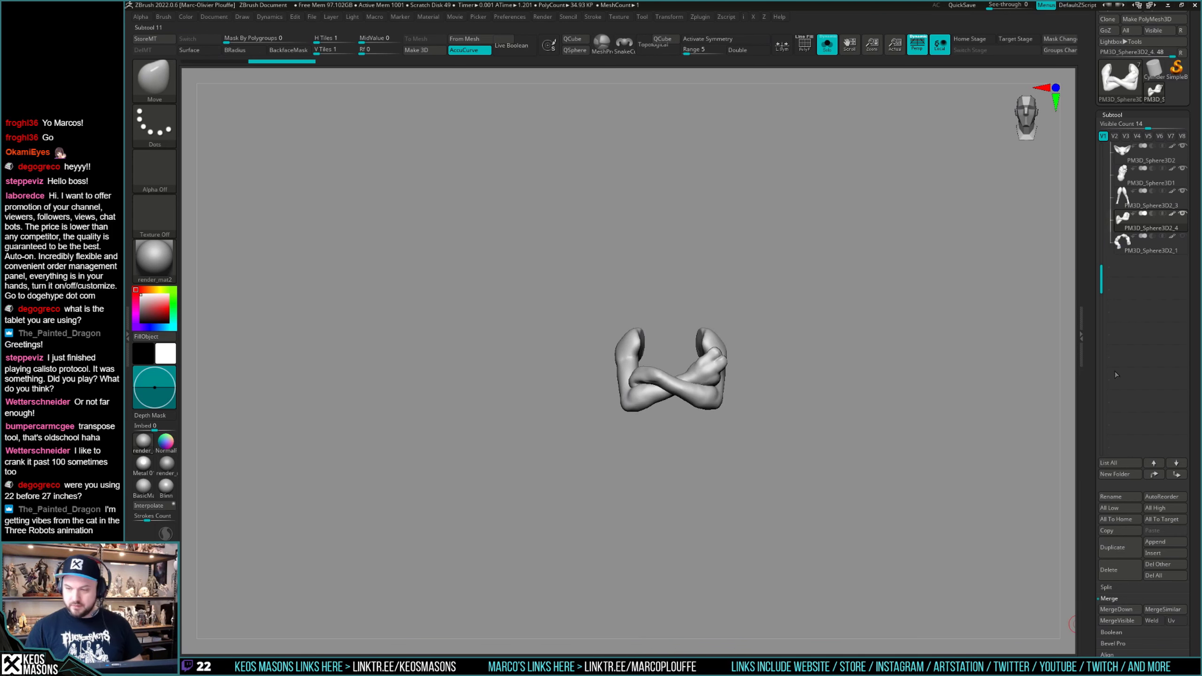
key(ctrl+shift+s)
drag(864, 413, 864, 387)
key(shift+f)
key(shift+f)
key(shift+f)
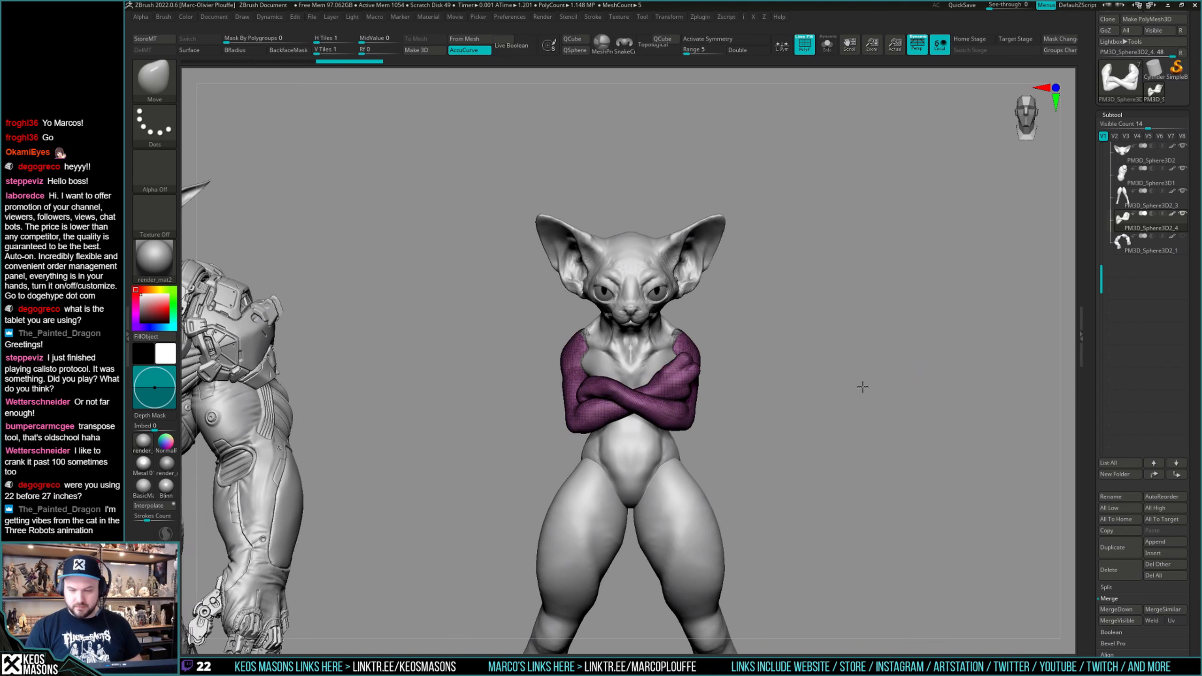
Select the cat's torso subtool and merge it down with the legs.
click(1122, 176)
alt+drag(896, 488, 897, 453)
key(shift+f)
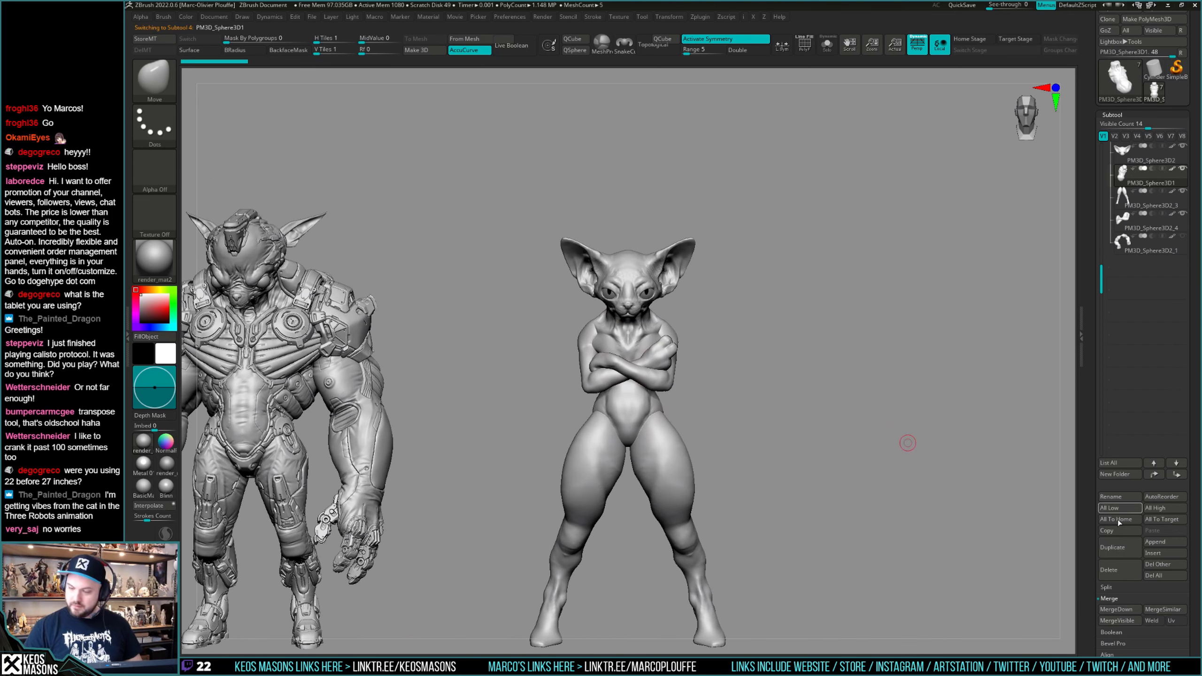
click(1118, 610)
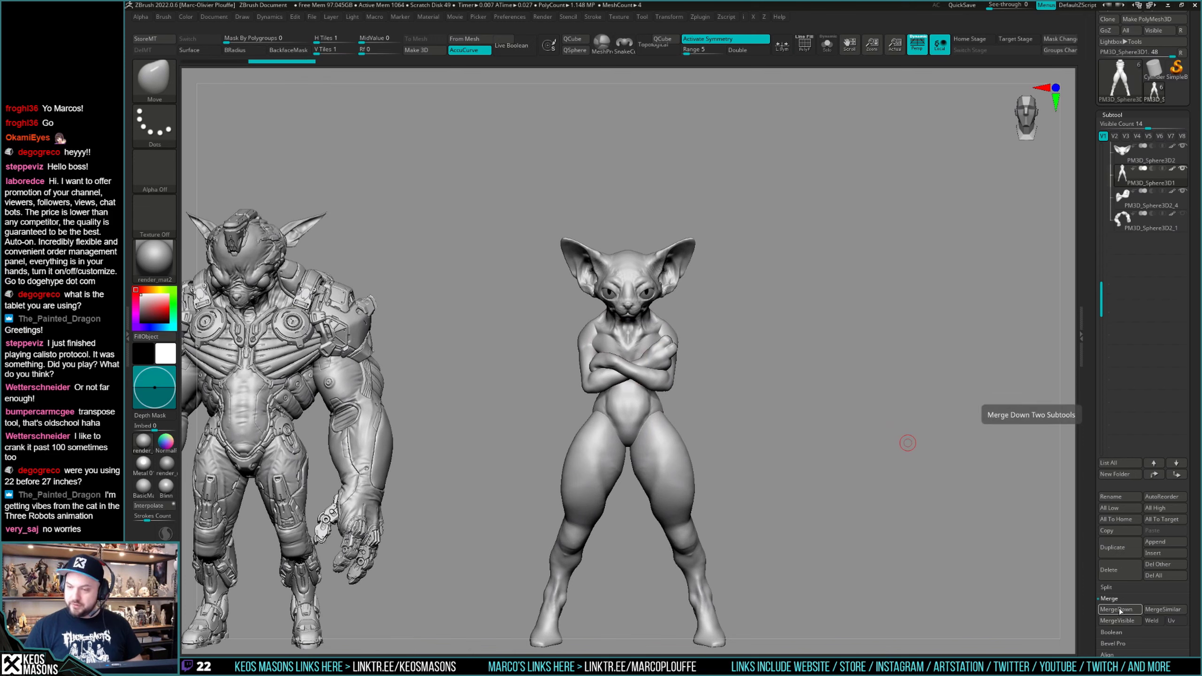
Merge the cat's body subtool down with the crossed arms and check the merged mesh with the polyframe.
click(1119, 611)
key(shift+f)
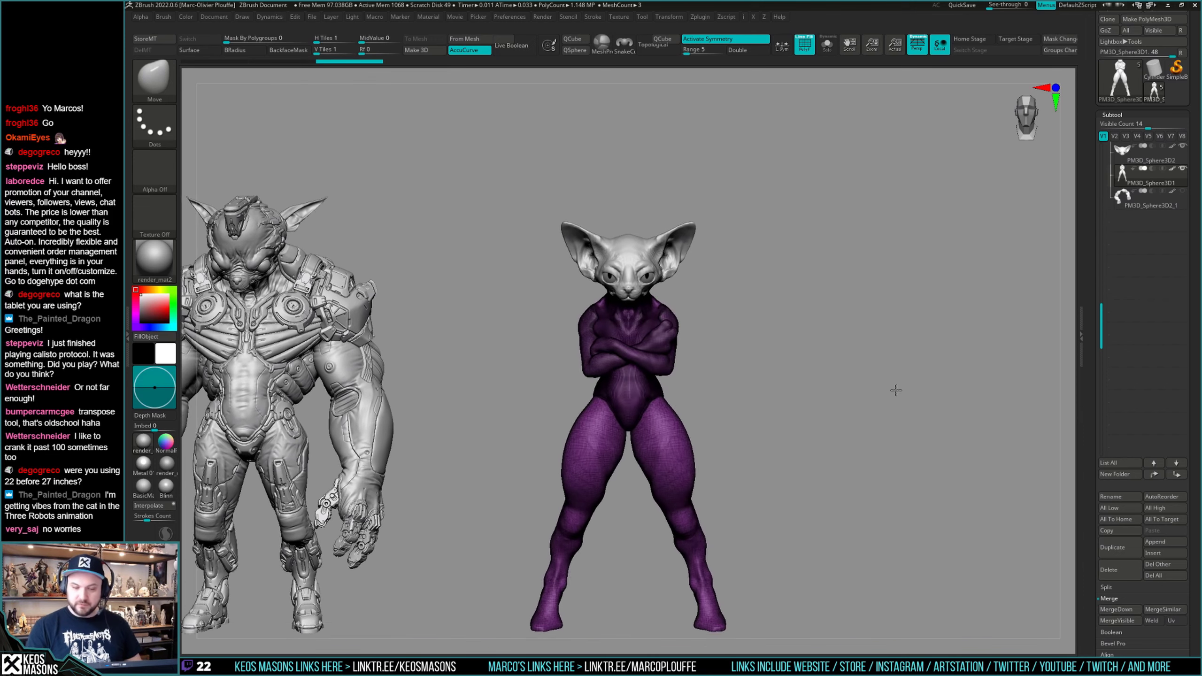
drag(907, 442, 874, 443)
key(shift+f)
key(shift+f)
key(shift+f)
key(space)
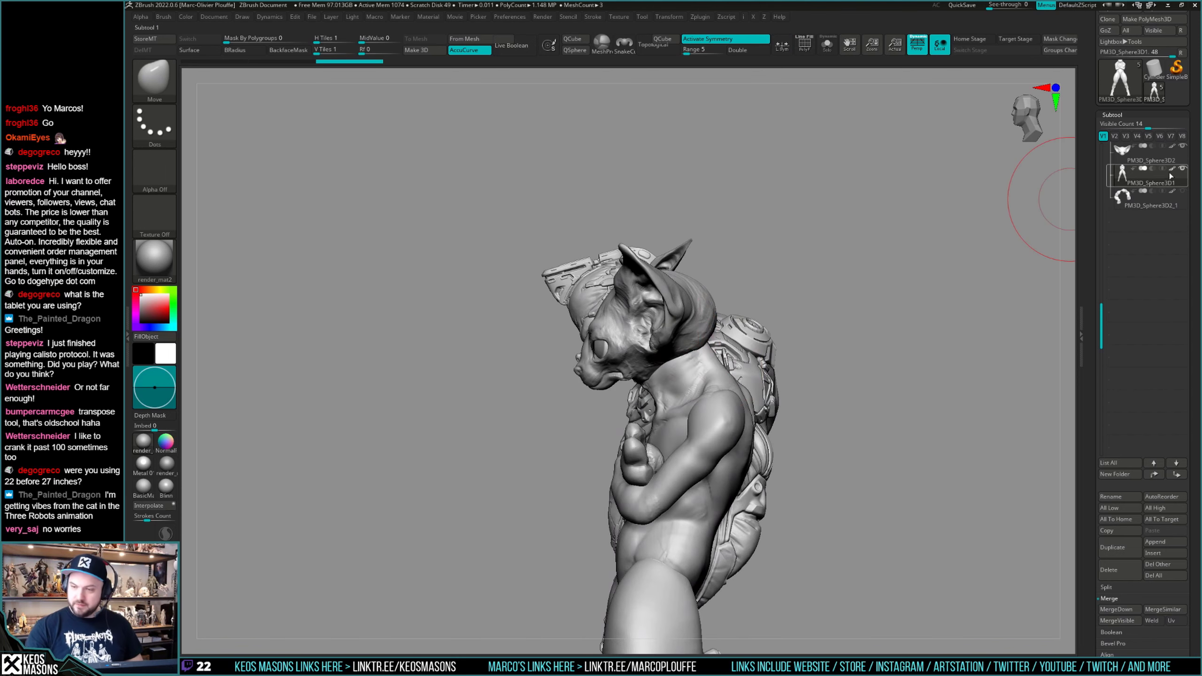
Hide the armoured character so only the cat shows, and select the cat's merged body subtool.
click(1100, 154)
click(1135, 176)
key(space)
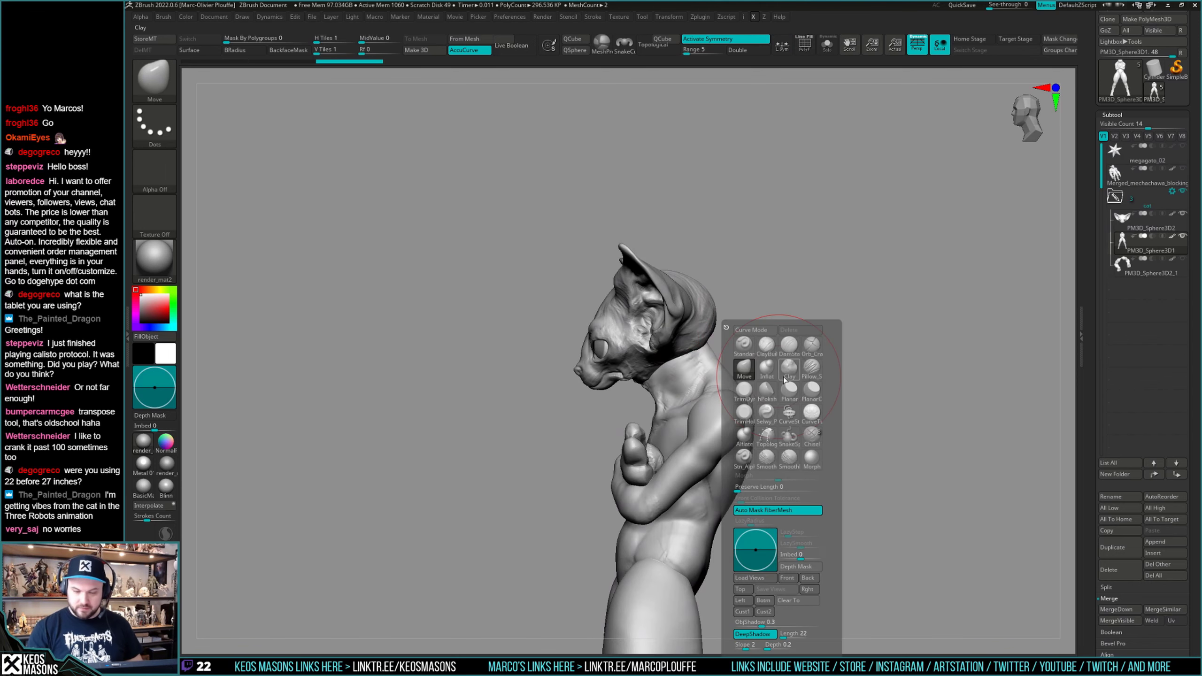
alt+drag(755, 363, 650, 380)
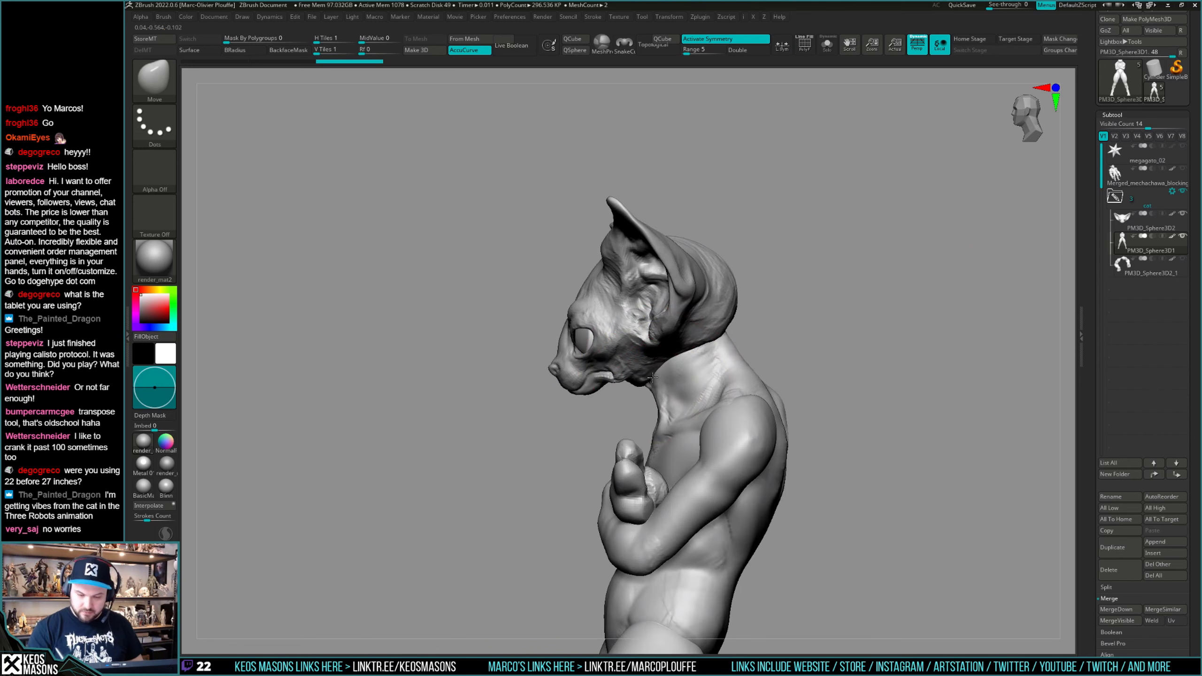
alt+click(649, 380)
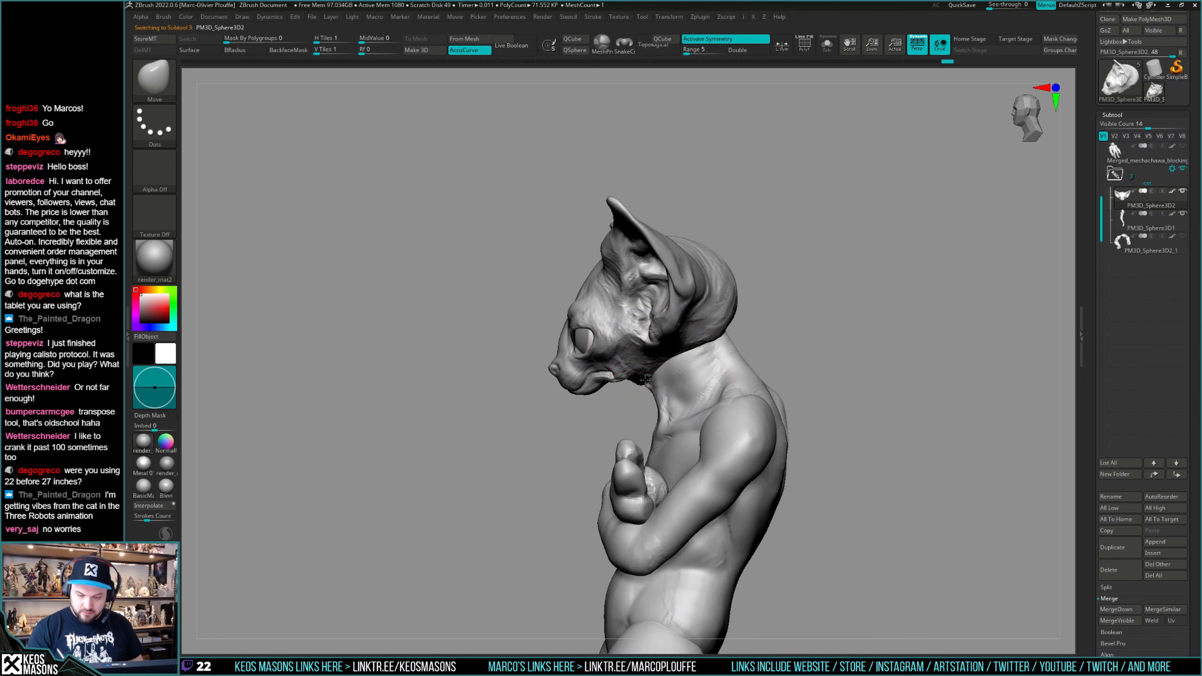
alt+click(652, 374)
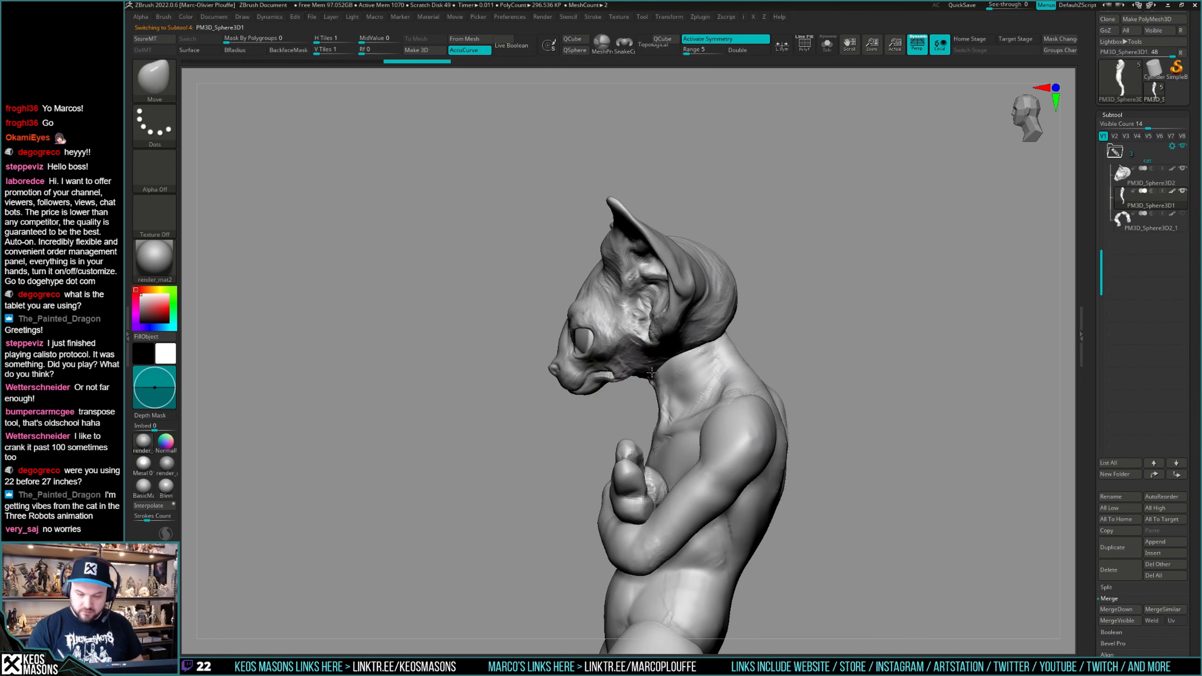
Reshape the cat's torso profile around the neck, belly and upper back in side view with the Move brush.
right_click(720, 358)
right_click(753, 392)
mouse_move(761, 397)
ctrl+right_down()
mouse_move(772, 359)
mouse_move(781, 386)
ctrl+right_up()
right_click(776, 374)
right_click(779, 388)
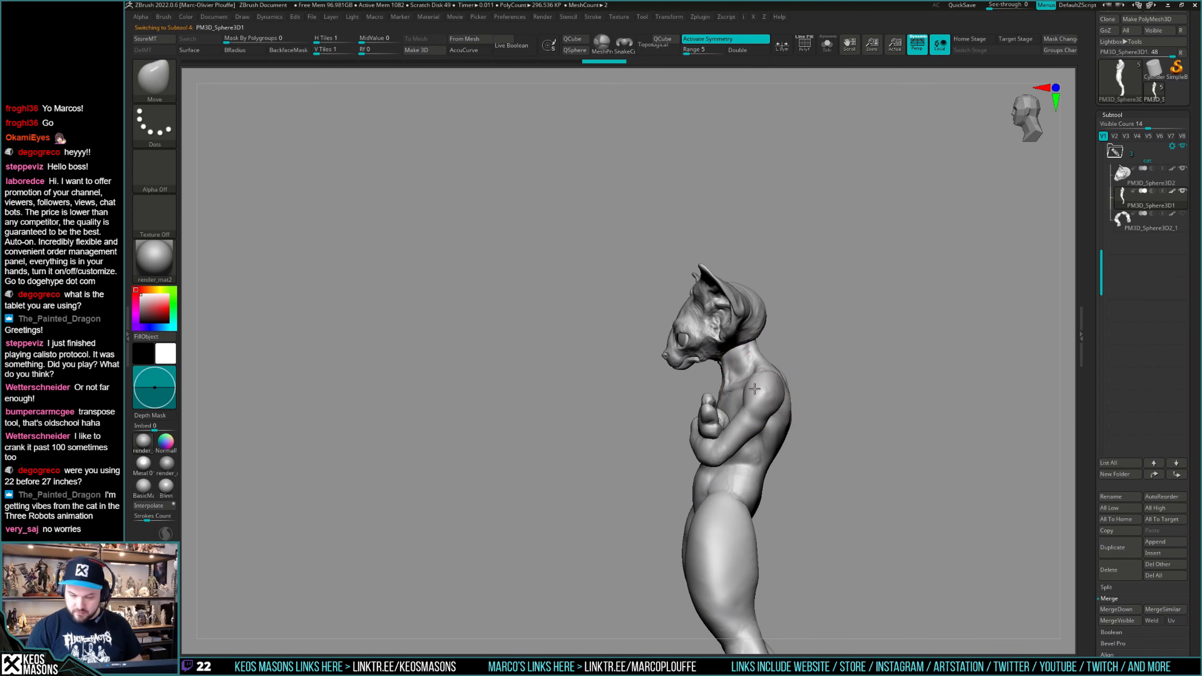
mouse_move(799, 384)
shift+mouse_down()
mouse_move(788, 396)
mouse_move(853, 368)
mouse_move(754, 403)
shift+mouse_up()
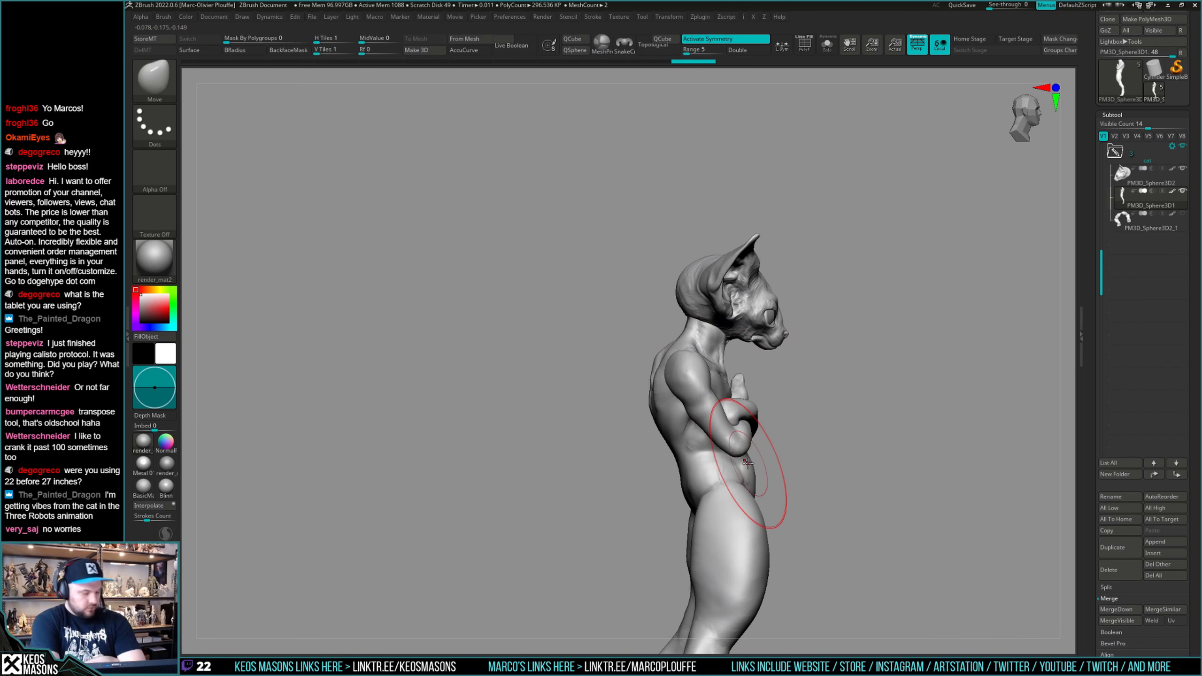
drag(611, 379, 686, 364)
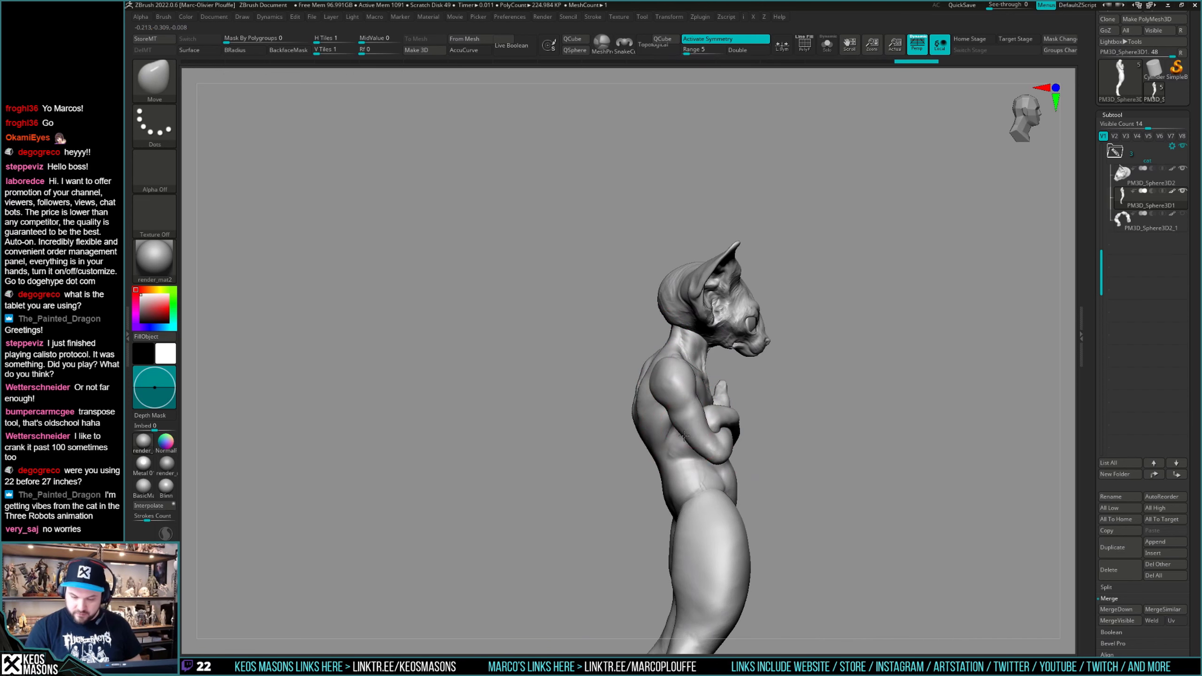
Resize the Move brush and refine the curve of the cat's back and nape in profile.
alt+right_drag(708, 463, 704, 417)
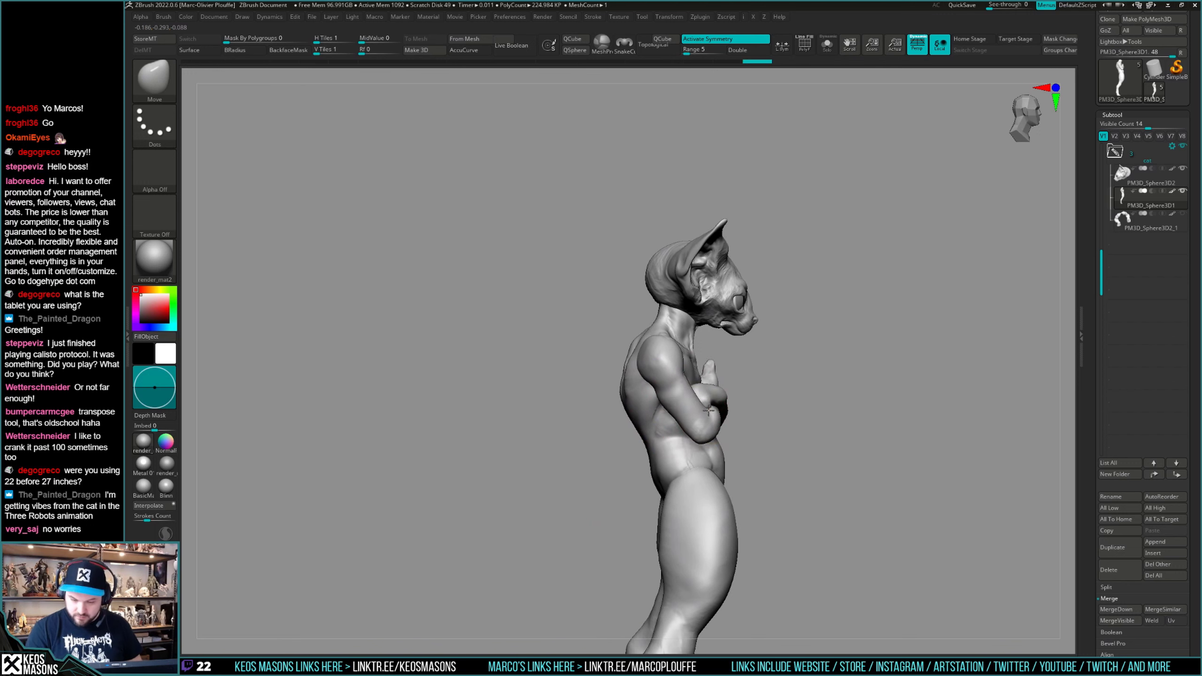
alt+drag(857, 408, 853, 385)
key(space)
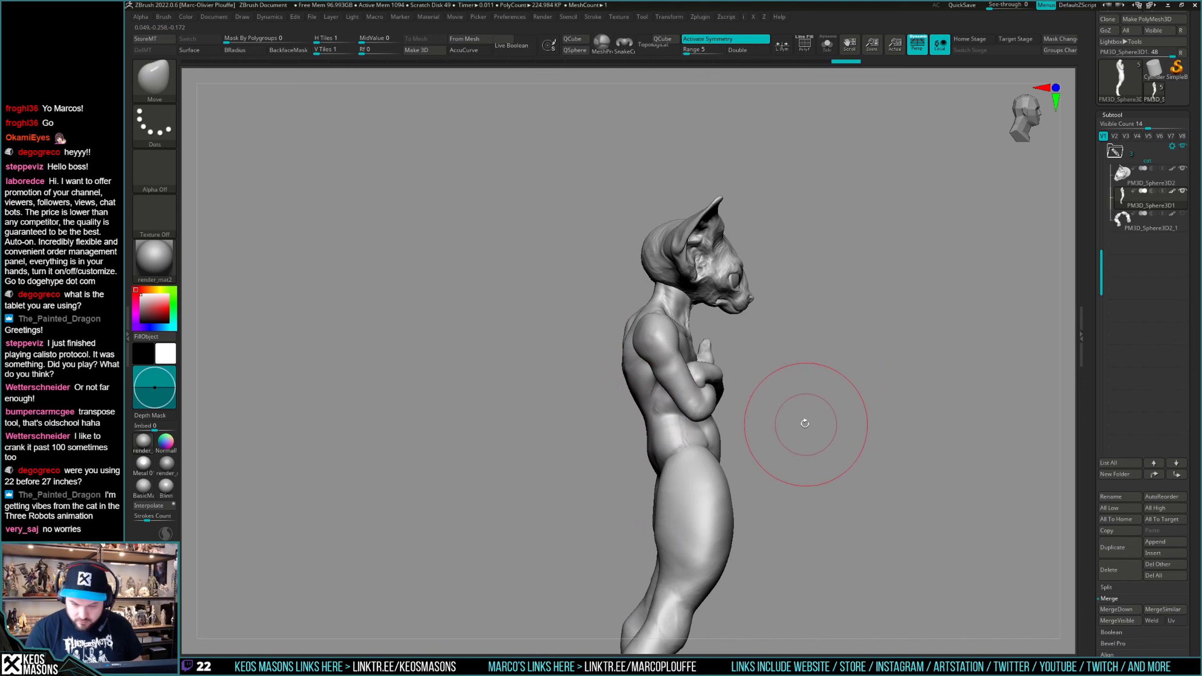
drag(808, 410, 793, 413)
key(space)
mouse_move(640, 317)
mouse_down()
mouse_move(623, 327)
mouse_move(640, 303)
mouse_up()
alt+right_drag(772, 225, 745, 333)
mouse_move(745, 333)
ctrl+right_down()
mouse_move(652, 376)
mouse_move(655, 402)
mouse_move(624, 386)
mouse_move(669, 381)
mouse_move(634, 393)
mouse_move(591, 381)
mouse_move(780, 399)
ctrl+right_up()
Reselect the body subtool under the head and adjust the neck and shoulders from three-quarter and front views.
alt+click(622, 361)
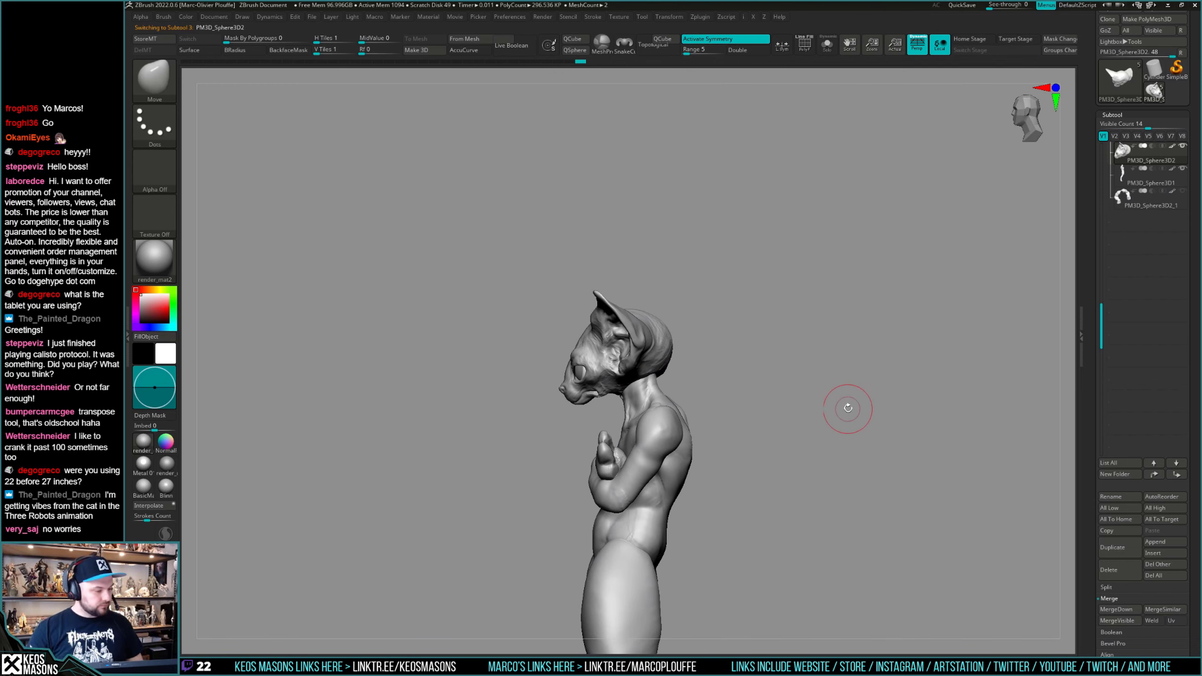
scroll(847, 409, up, 5)
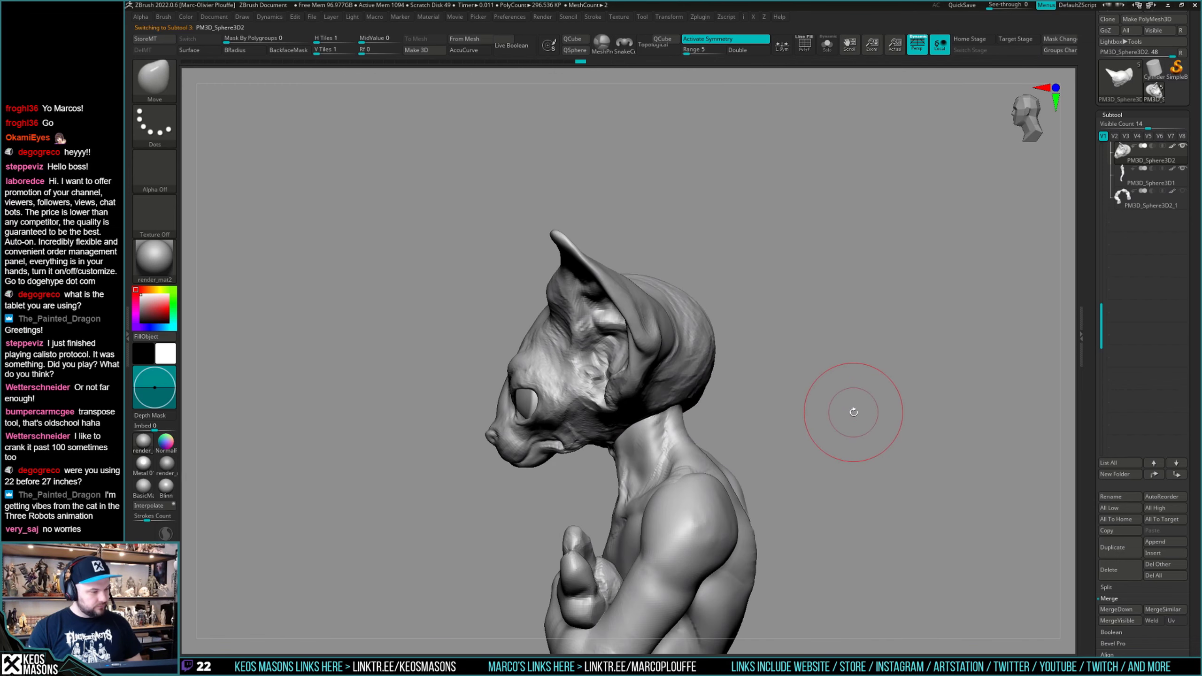
alt+click(684, 409)
mouse_move(688, 397)
right_down()
mouse_move(692, 415)
mouse_move(730, 430)
mouse_move(709, 412)
right_up()
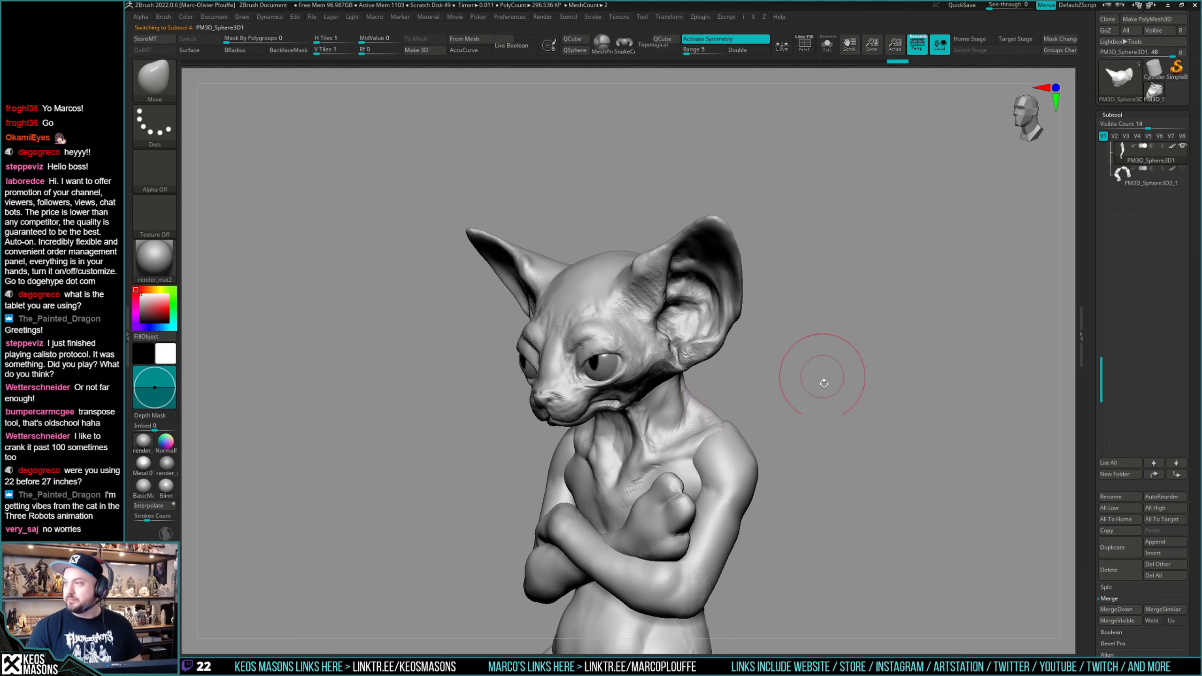
mouse_move(824, 383)
mouse_down()
mouse_move(804, 399)
mouse_move(813, 392)
mouse_up()
drag(696, 377, 677, 352)
mouse_move(675, 349)
right_down()
mouse_move(684, 374)
mouse_move(747, 384)
mouse_move(927, 384)
mouse_move(877, 379)
right_up()
mouse_move(709, 391)
right_down()
mouse_move(710, 408)
mouse_move(717, 357)
mouse_move(676, 364)
mouse_move(654, 341)
mouse_move(652, 214)
right_up()
drag(706, 359, 717, 365)
mouse_move(823, 379)
right_down()
mouse_move(799, 384)
mouse_move(808, 417)
right_up()
key(space)
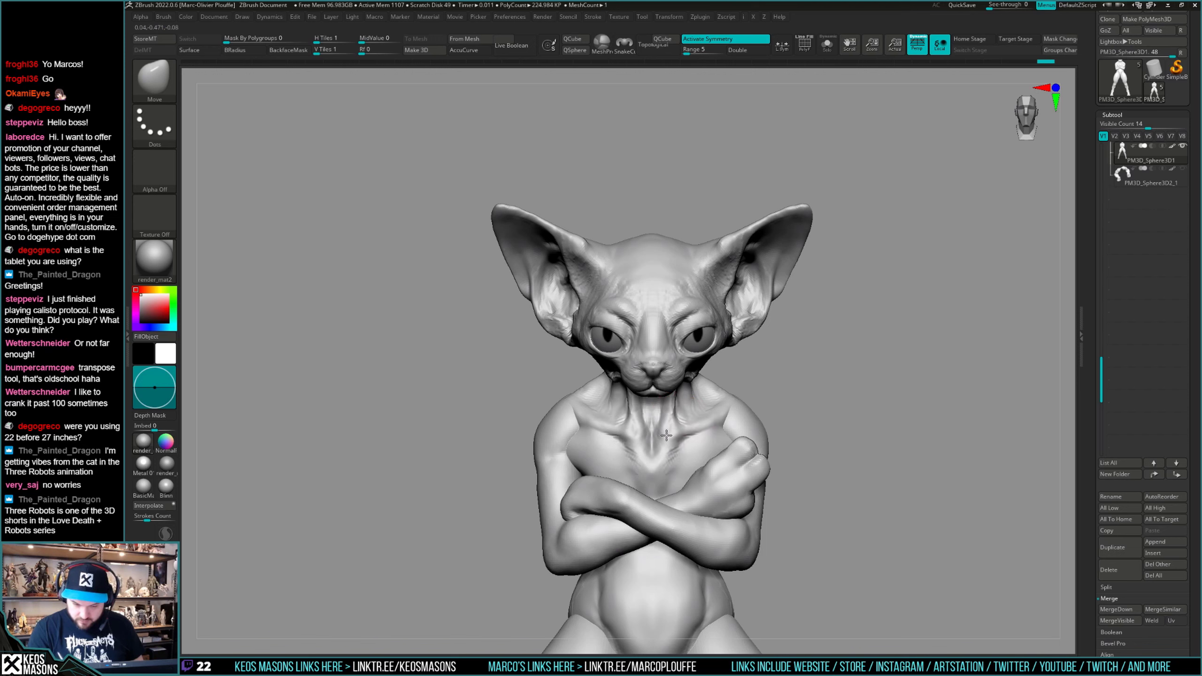
Mask the cat's arms and legs, leaving the torso free for editing.
mouse_move(665, 434)
right_down()
mouse_move(671, 403)
mouse_move(643, 355)
mouse_move(672, 374)
mouse_move(663, 384)
mouse_move(681, 382)
right_up()
mouse_move(742, 354)
right_down()
mouse_move(842, 412)
mouse_move(829, 392)
mouse_move(821, 408)
mouse_move(833, 415)
mouse_move(842, 394)
mouse_move(832, 400)
right_up()
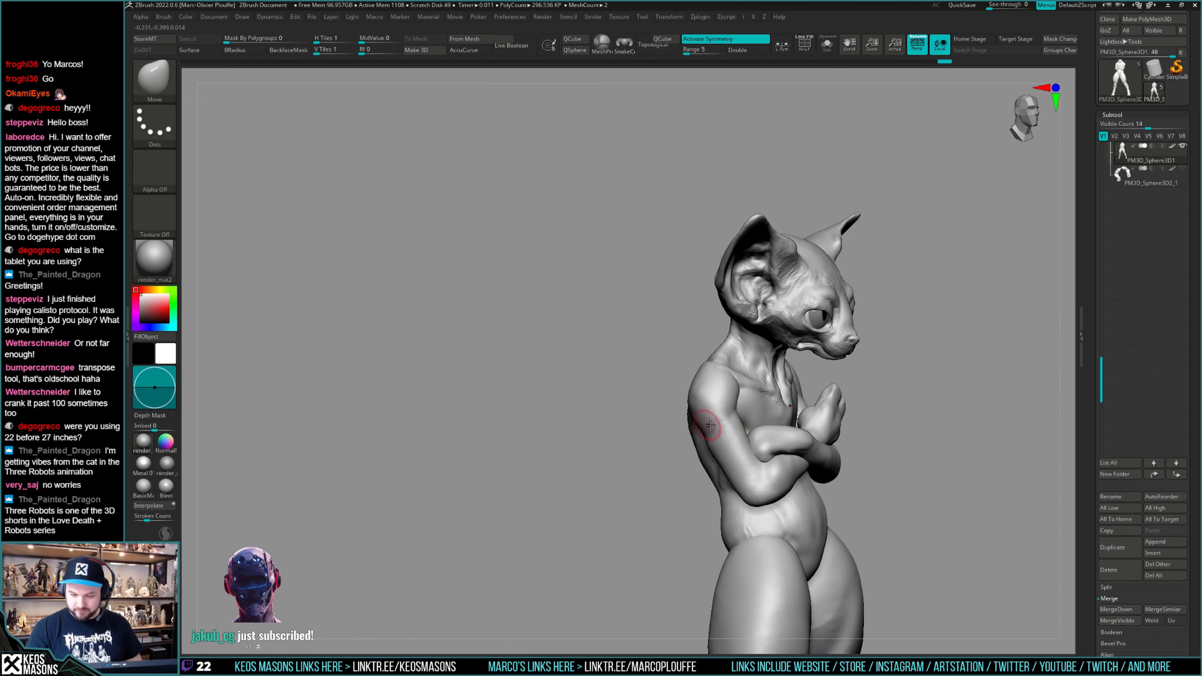
key(r)
ctrl+click(735, 420)
key(q)
mouse_move(735, 420)
right_down()
mouse_move(729, 362)
mouse_move(792, 407)
mouse_move(875, 402)
mouse_move(804, 401)
mouse_move(773, 424)
mouse_move(712, 430)
mouse_move(750, 402)
mouse_move(708, 413)
right_up()
Adjust the unmasked torso around the chest and shoulders with the Move brush to fit the crossed arms.
key(ctrl+shift+z)
key(ctrl+shift+z)
key(ctrl+shift+z)
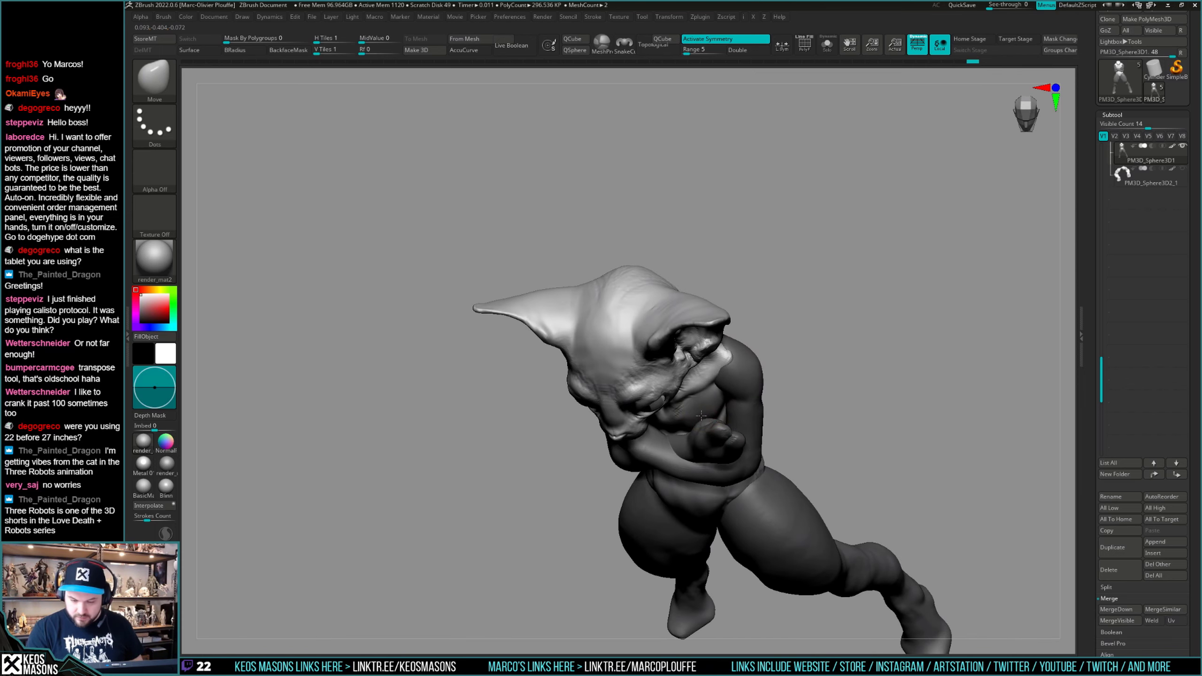
key(ctrl+shift+z)
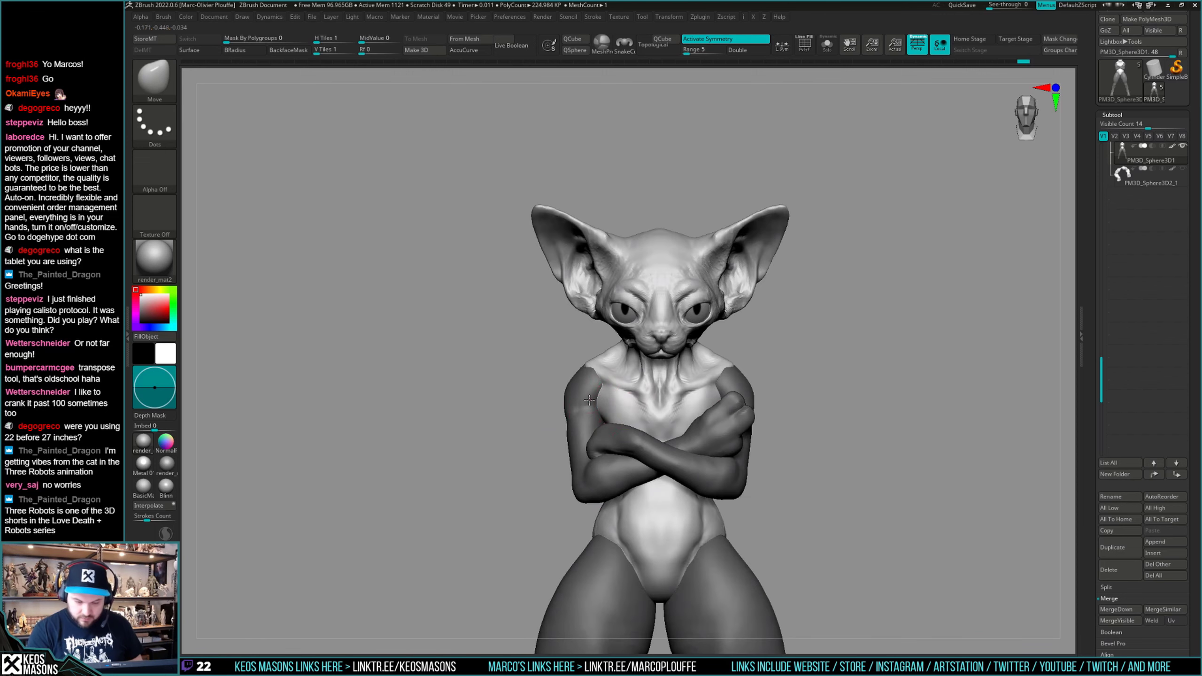
key(ctrl+shift+z)
key(ctrl+shift+z)
right_drag(624, 420, 823, 439)
key(ctrl+shift+z)
key(ctrl+shift+z)
key(ctrl+shift+z)
key(ctrl+shift+z)
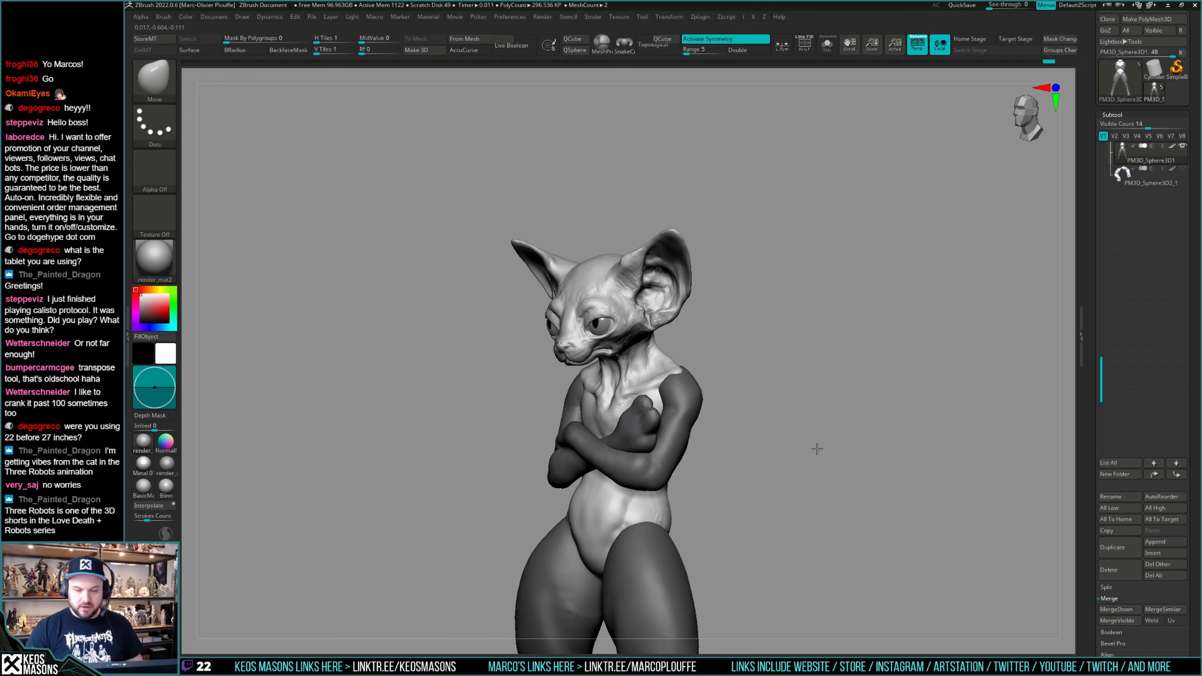
Remove the mask from the cat's arms and legs.
key(ctrl+z)
key(ctrl+z)
key(ctrl+z)
key(ctrl+z)
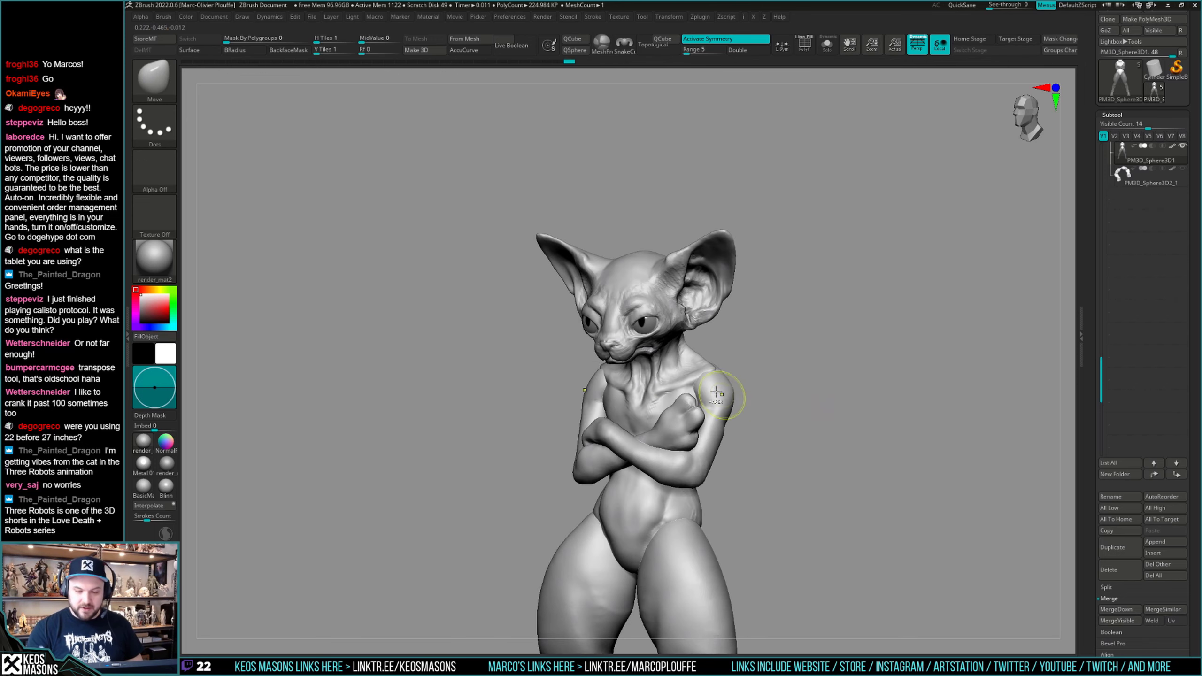
Switch to the ClayBuildup brush and build up the transition between the cat's collarbones and shoulders.
key(space)
mouse_move(710, 386)
right_down()
mouse_move(726, 372)
mouse_move(703, 383)
right_up()
click(706, 344)
drag(715, 361, 711, 352)
right_drag(737, 342, 719, 357)
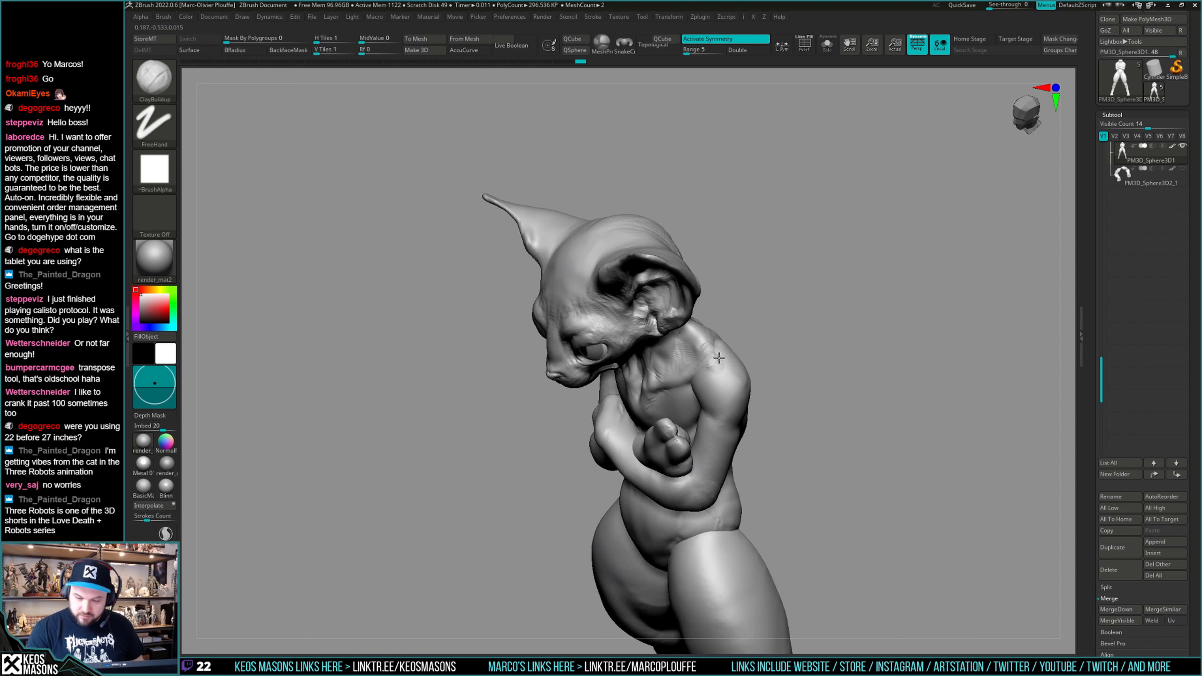
key(ctrl+shift+z)
key(ctrl+shift+z)
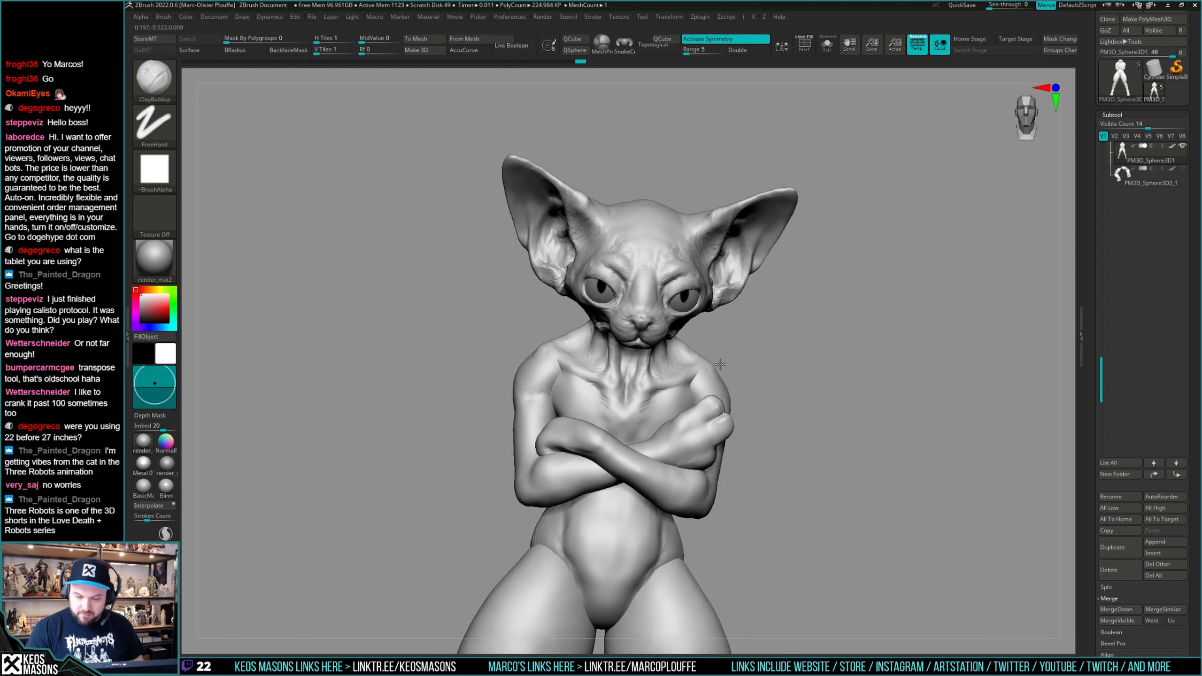
key(ctrl+shift+z)
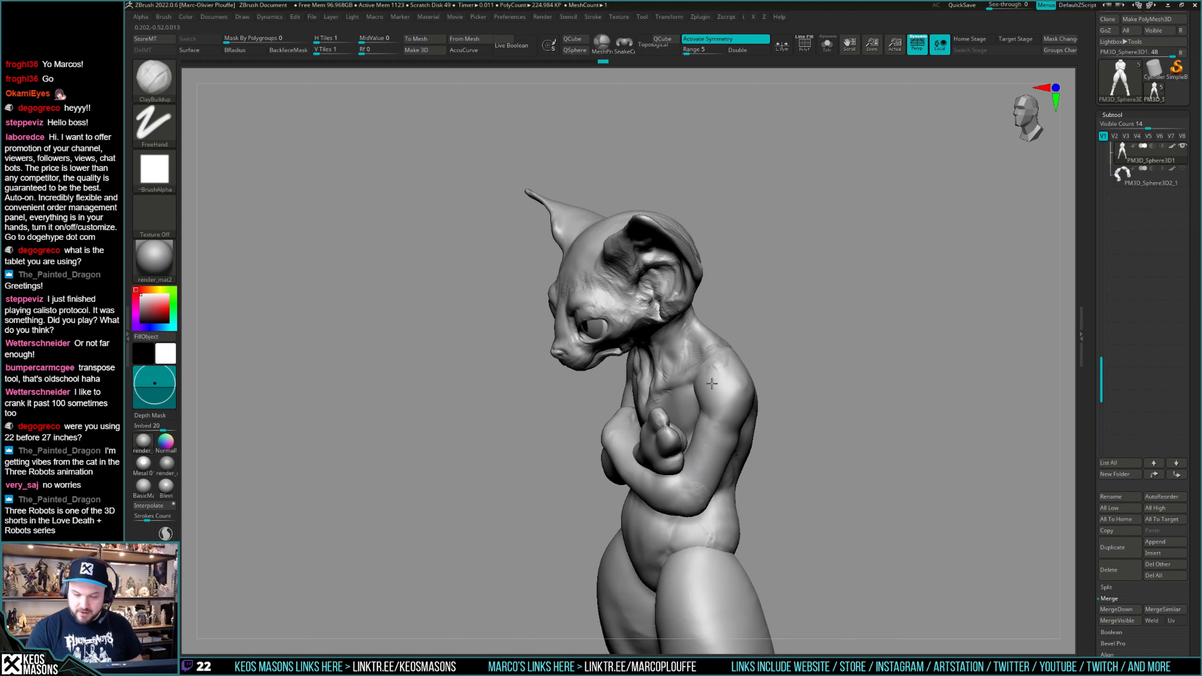
key(ctrl+shift+z)
key(ctrl+shift+z)
key(ctrl+shift+z)
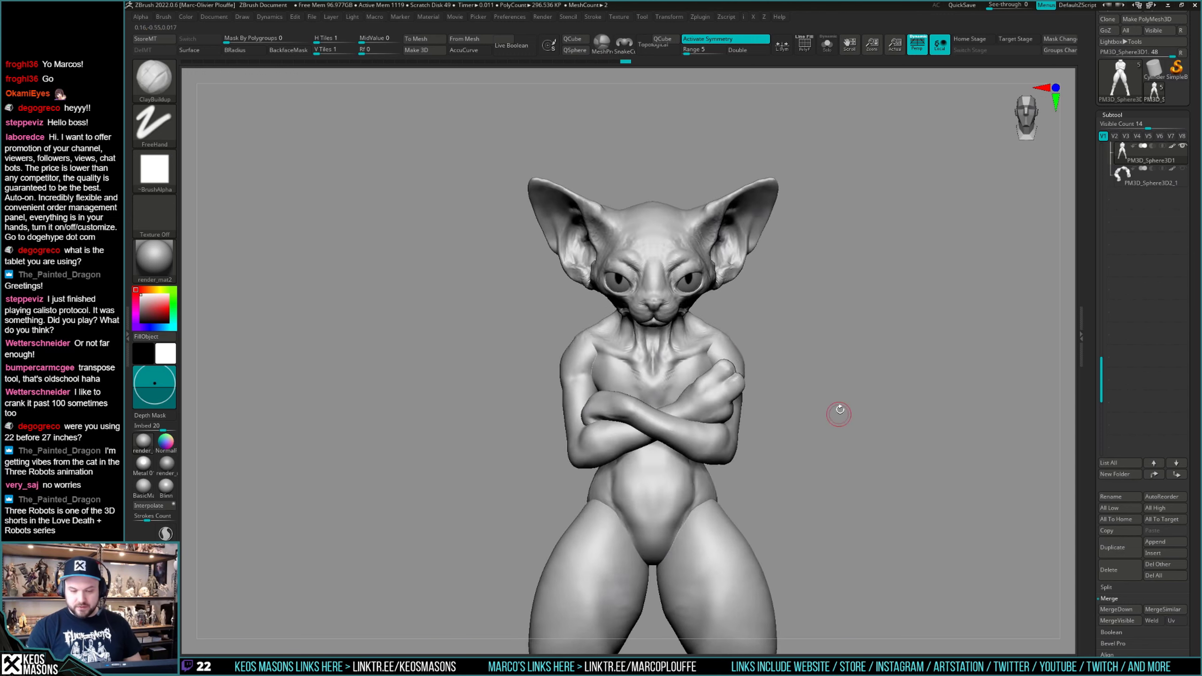
Add clay strokes where the cat's chest muscles meet the upper arms on both sides.
key(ctrl+shift+z)
key(ctrl+shift+z)
key(ctrl+shift+z)
key(ctrl+shift+z)
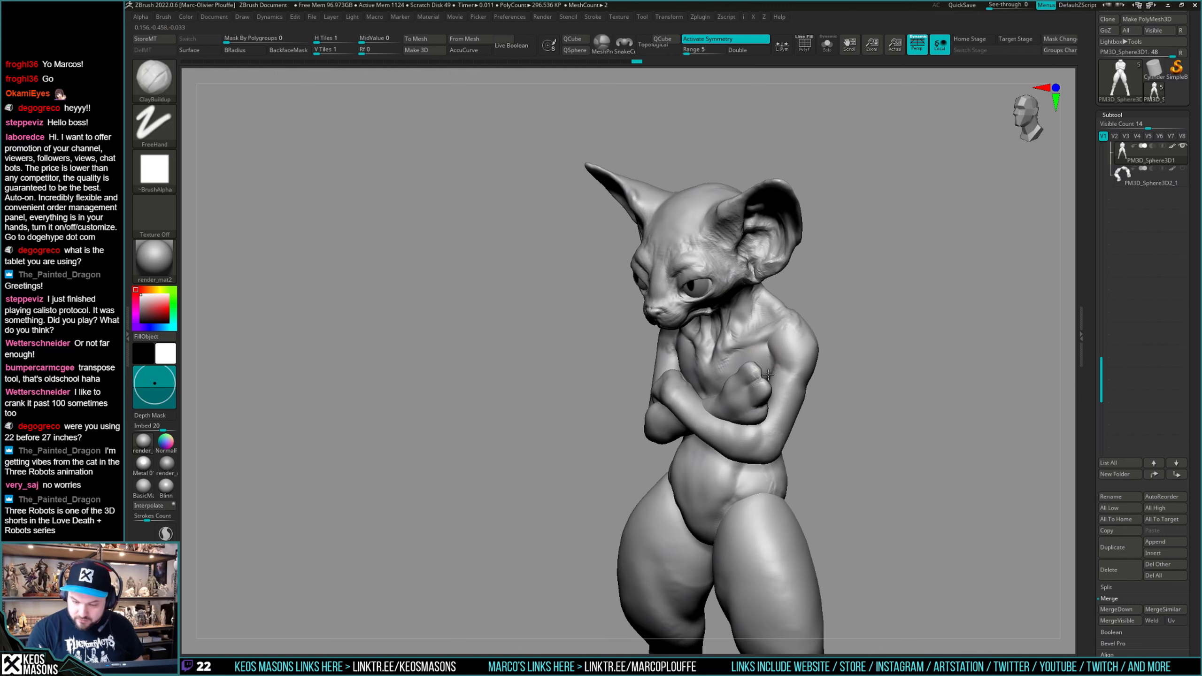
key(ctrl+shift+z)
key(ctrl+shift+z)
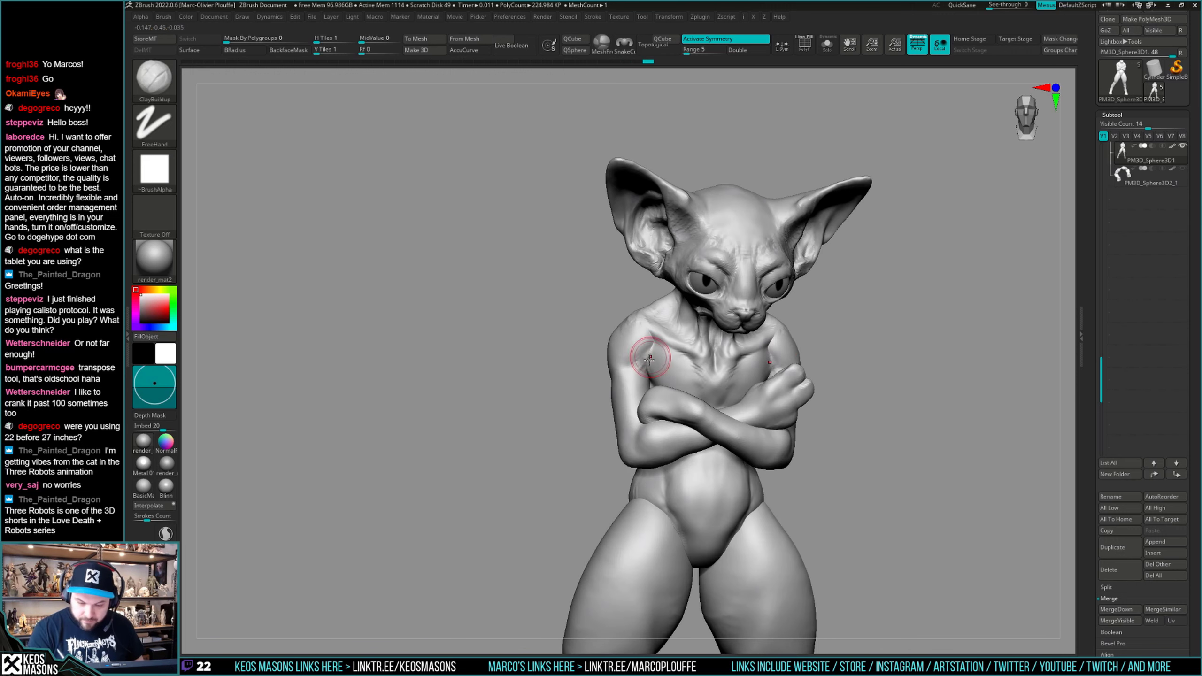
key(ctrl+shift+z)
key(ctrl+shift+z)
key(ctrl+shift+z)
key(ctrl+shift+z)
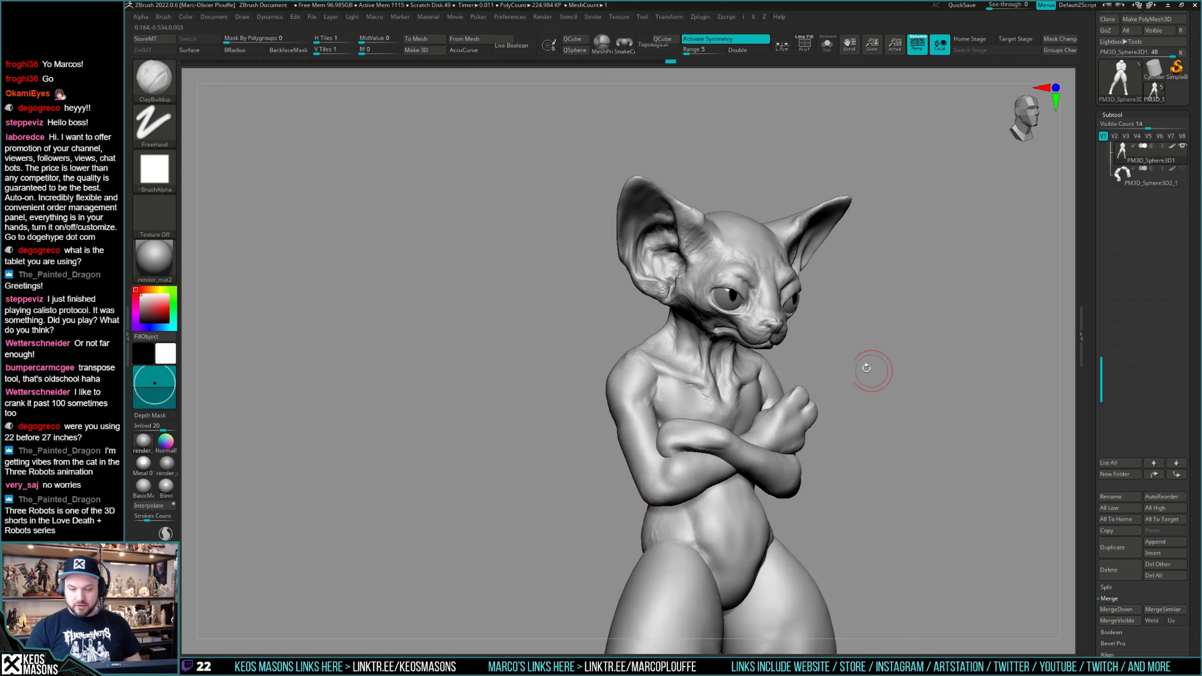
Isolate the torso using the polyframe, give it its own polygroup, and show the arms and legs again.
ctrl+right_drag(866, 368, 686, 461)
right_click(686, 462)
key(shift+f)
ctrl+right_drag(688, 412, 719, 270)
ctrl+shift+click(712, 340)
ctrl+right_drag(869, 389, 863, 408)
key(w)
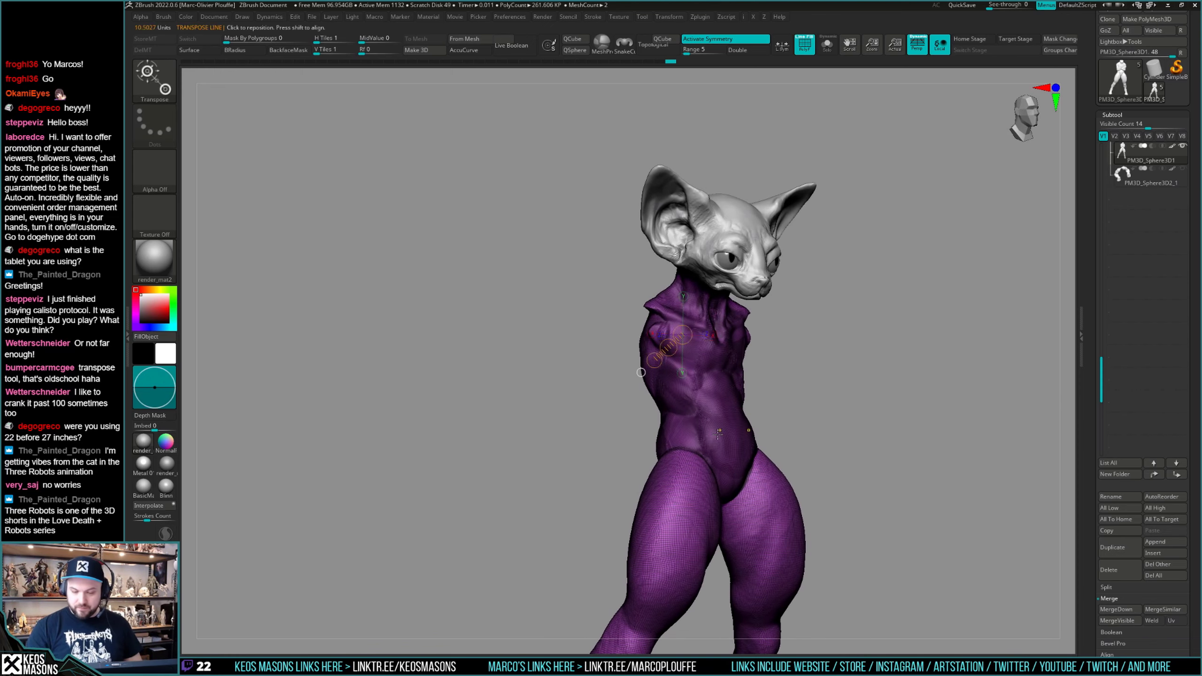
key(ctrl+shift+z)
key(ctrl+shift+z)
key(ctrl+shift+z)
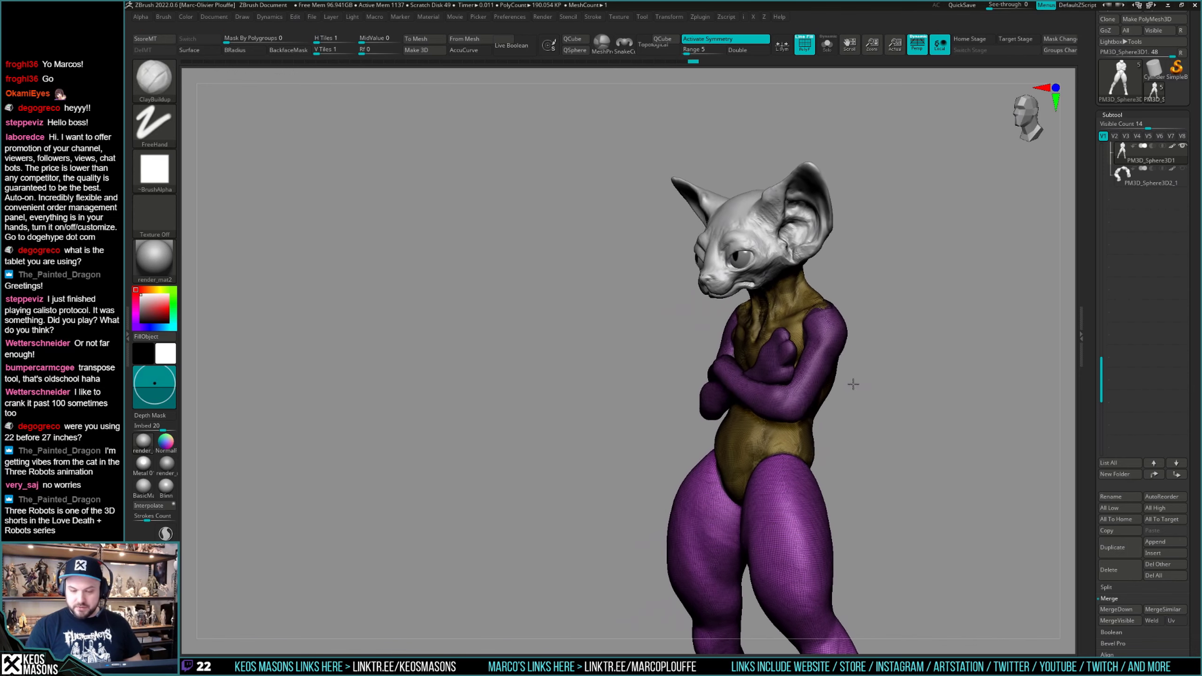
key(shift+f)
Mask the cat's torso and legs, leaving the arms free, and smooth the shoulder surface.
key(ctrl+shift+z)
key(ctrl+shift+z)
key(ctrl+shift+z)
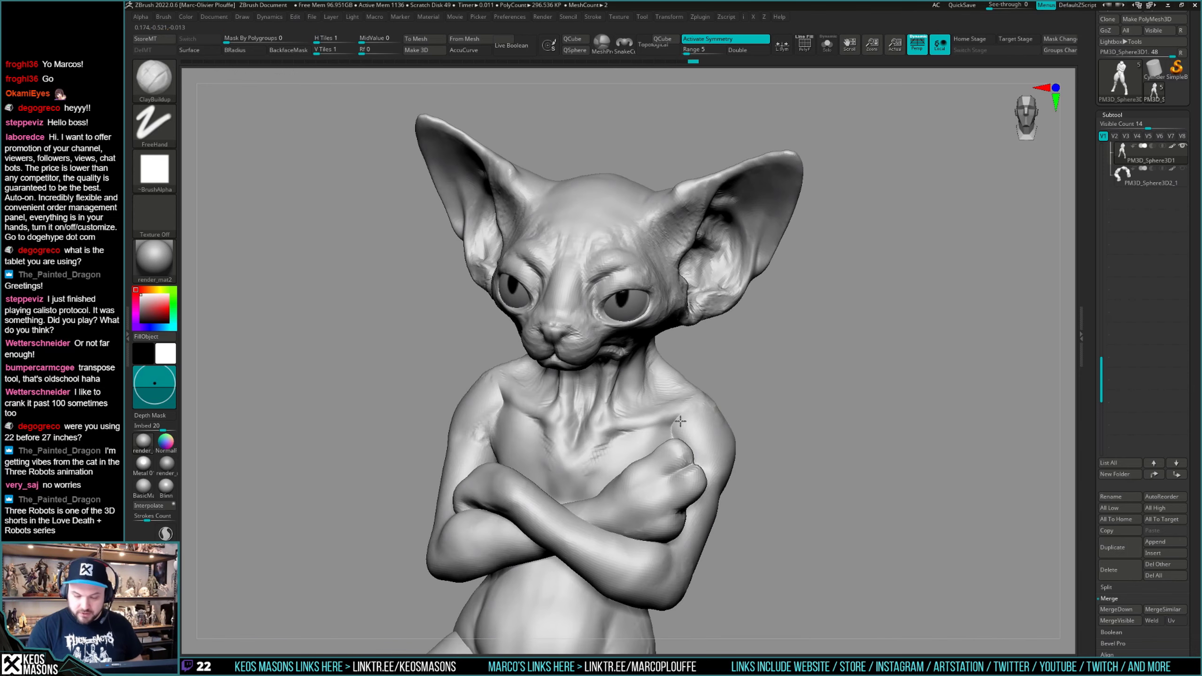
key(ctrl+shift+z)
key(ctrl+shift+z)
key(ctrl+shift+z)
key(ctrl+shift+z)
key(ctrl+shift+z)
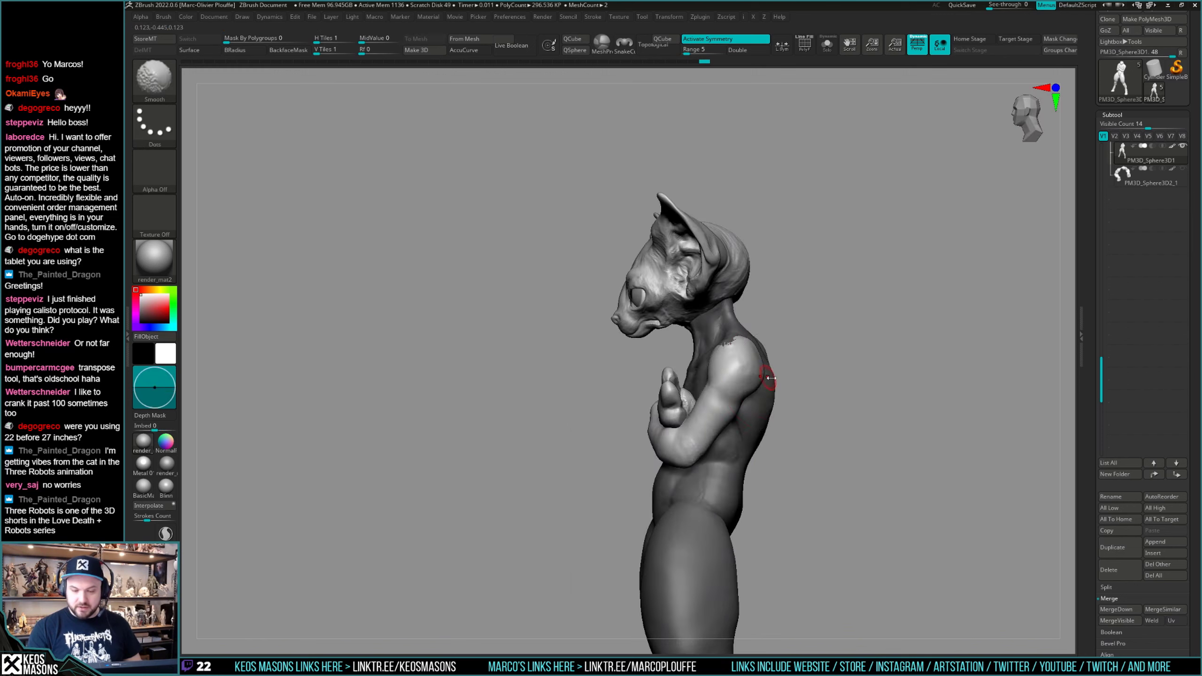
key(ctrl+shift+z)
Push the unmasked shoulders into place against the torso with the Move brush.
key(b)
key(m)
key(v)
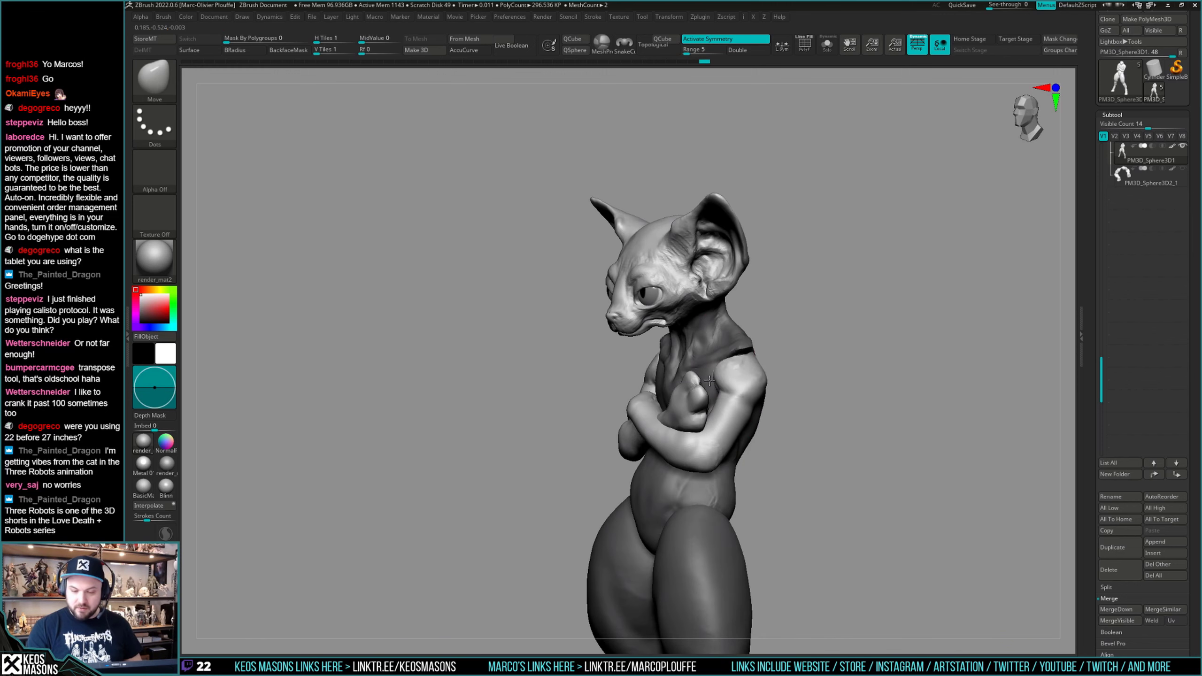
key(ctrl+shift+z)
key(ctrl+shift+z)
key(ctrl+shift+z)
key(ctrl+shift+z)
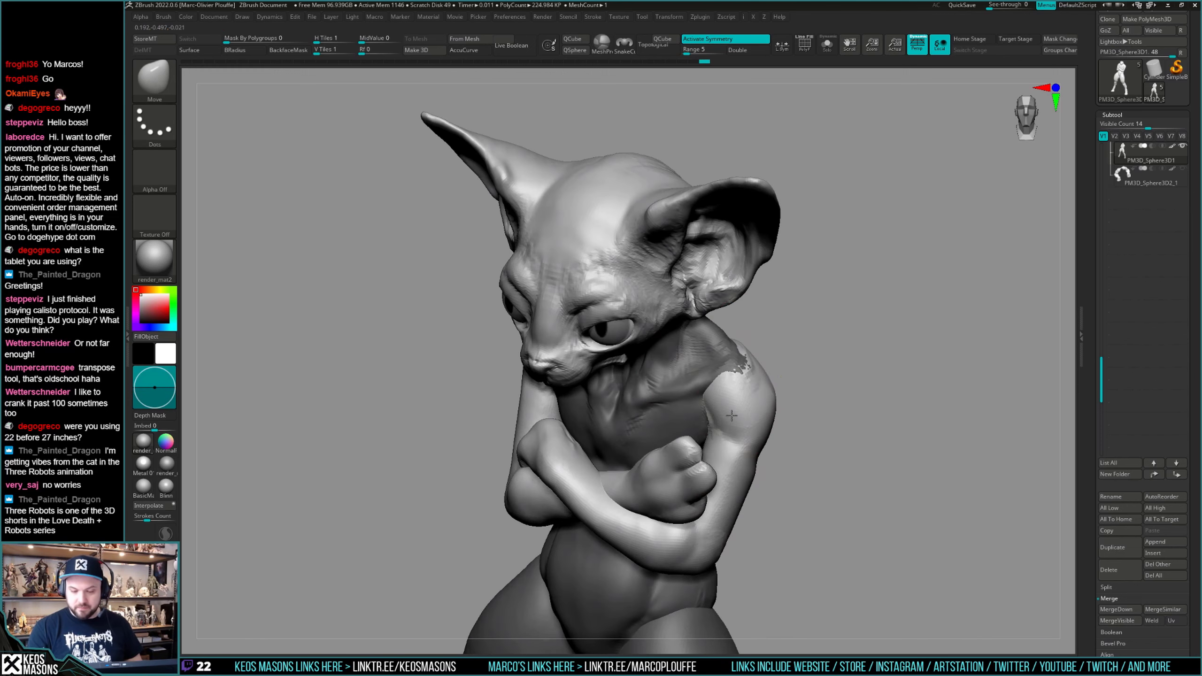
Build up clay where the cat's upper arms meet the chest, using the ClayBuildup brush on the unmasked body.
key(b)
click(708, 345)
key(space)
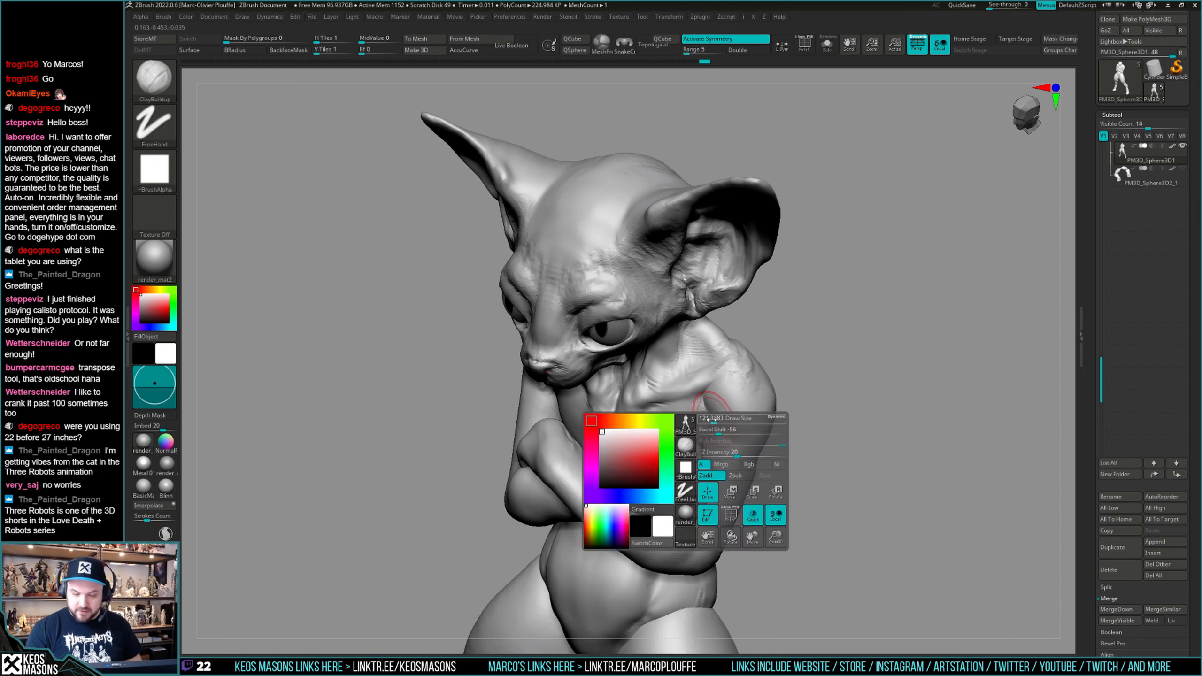
right_drag(724, 459, 706, 416)
key(ctrl+shift+z)
key(ctrl+shift+z)
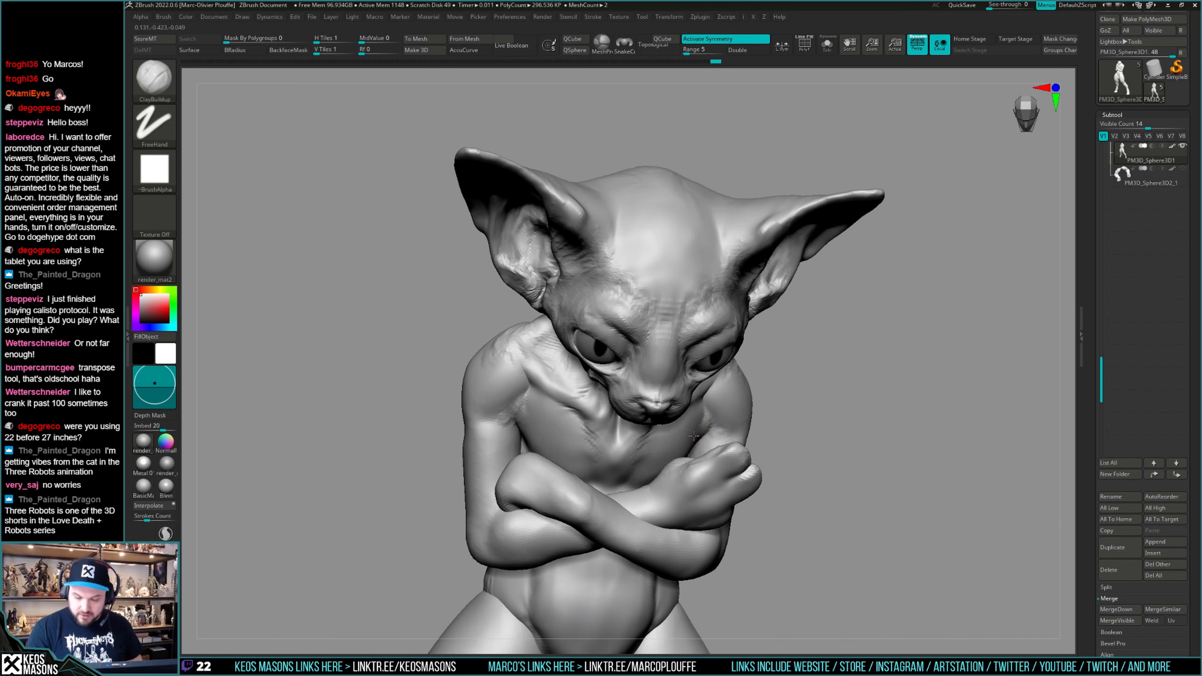
key(ctrl+shift+z)
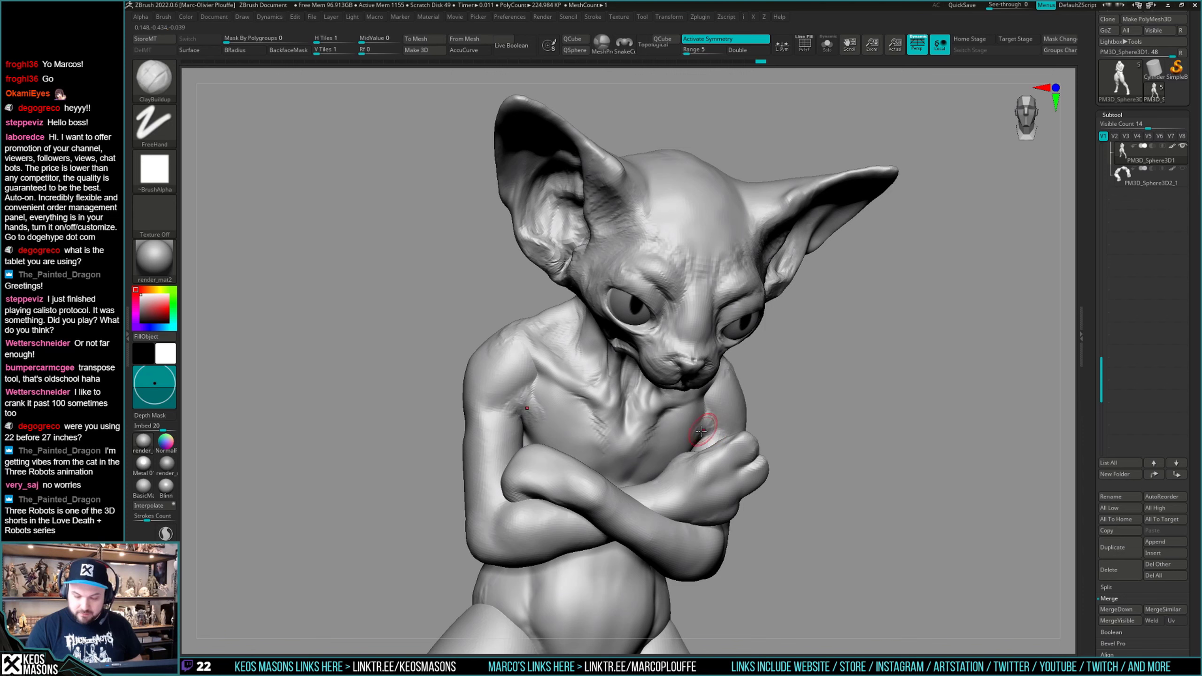
key(ctrl+shift+z)
key(space)
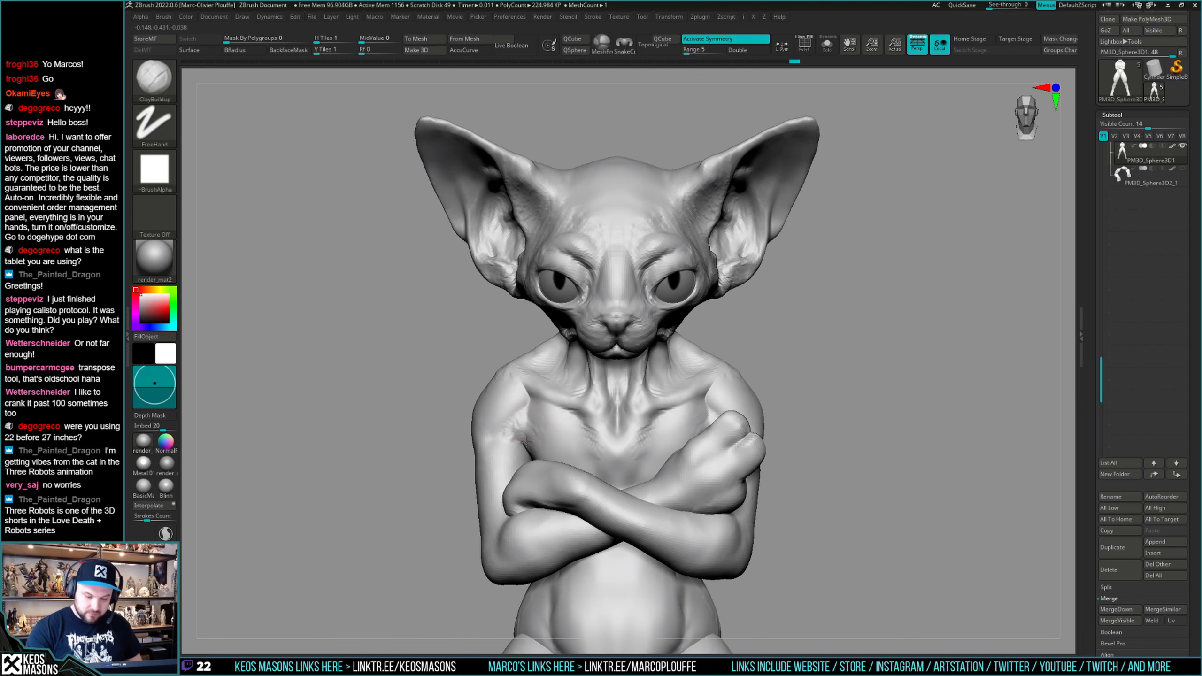
Step back through the undo history to the masked torso and return to the unmasked shoulders.
key(ctrl+shift+z)
key(ctrl+shift+z)
key(ctrl+shift+z)
key(ctrl+shift+z)
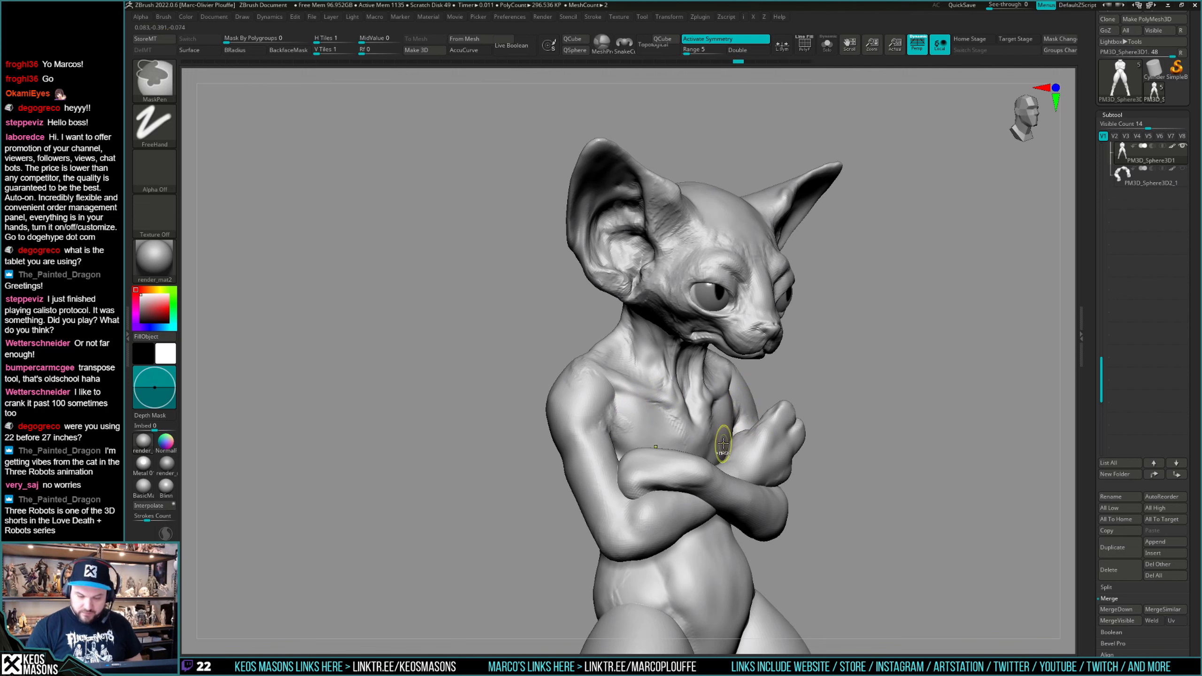
key(ctrl+shift+z)
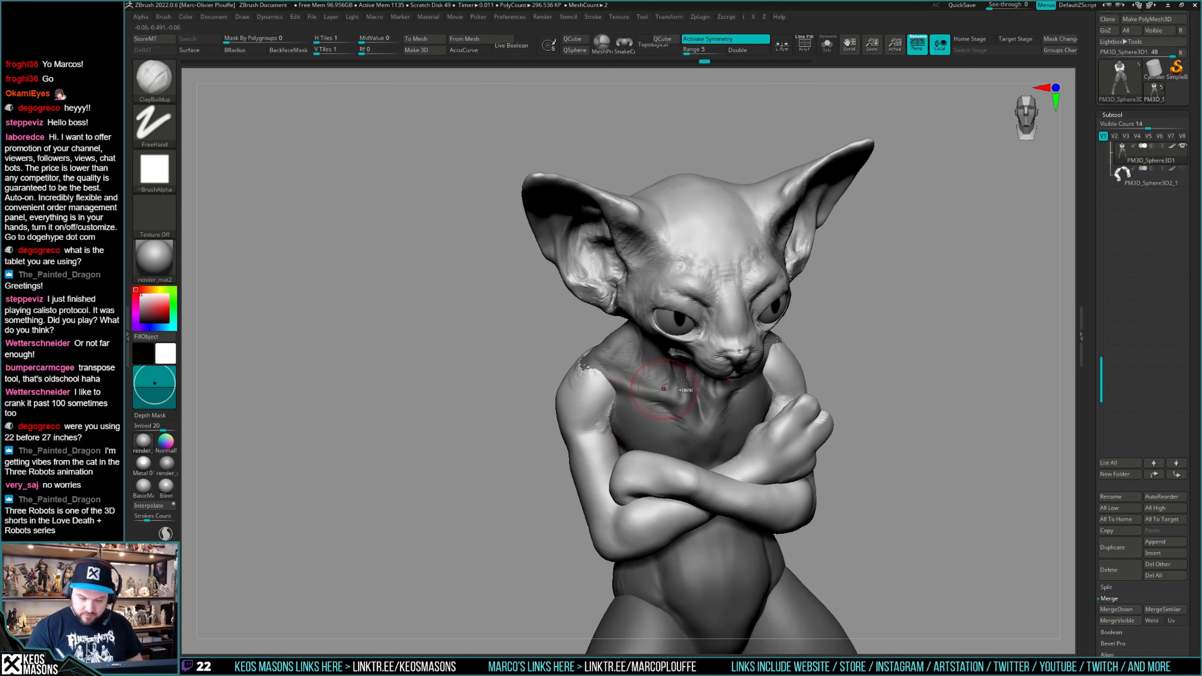
key(ctrl+shift+z)
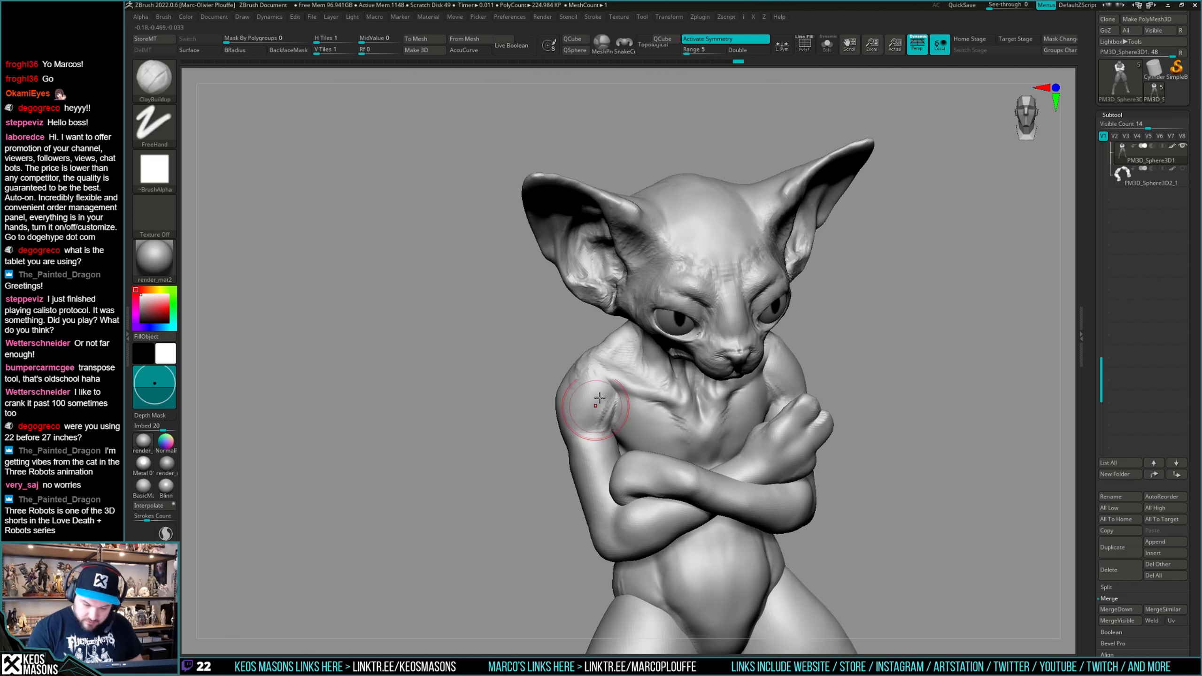
Add ClayBuildup strokes over the front of the cat's shoulders and towards the collarbones.
key(ctrl+shift+z)
key(ctrl+shift+z)
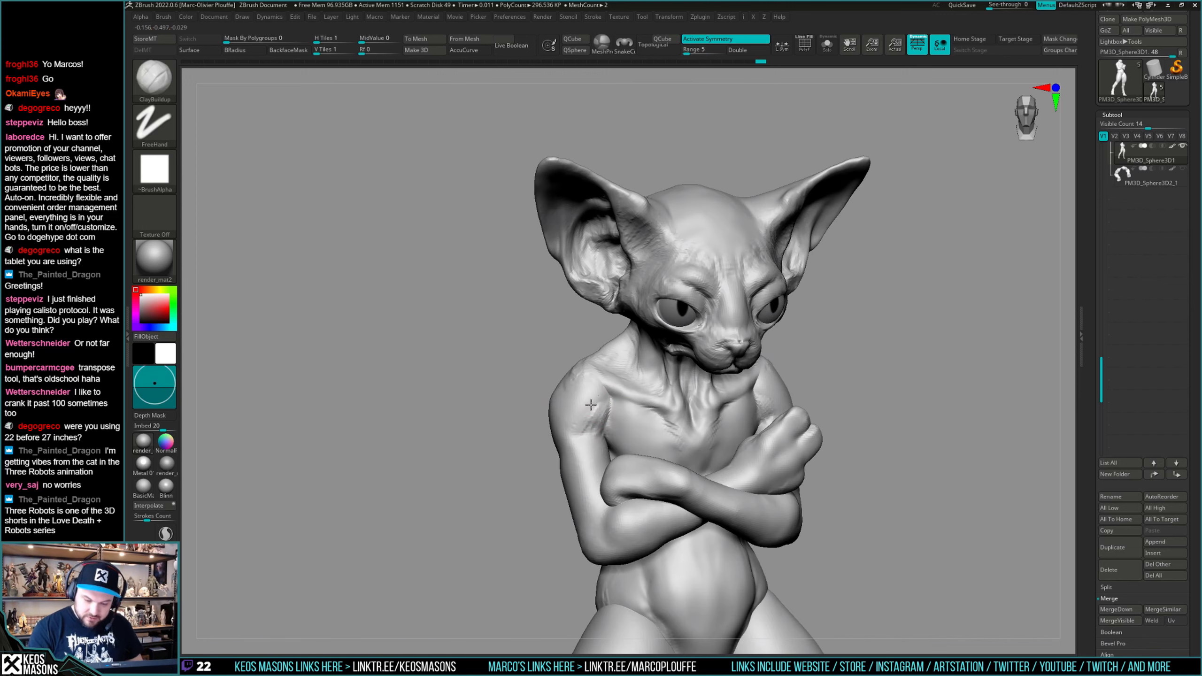
key(ctrl+shift+z)
key(ctrl+shift+z)
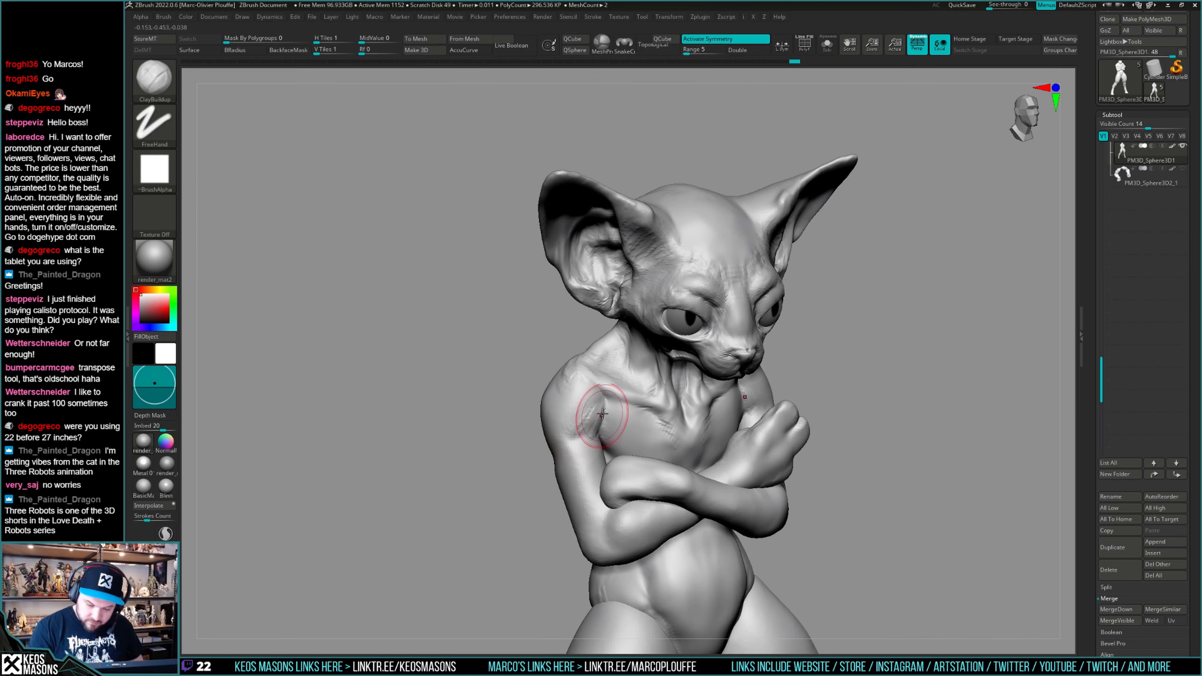
key(ctrl+shift+z)
key(ctrl+shift+z)
key(ctrl+shift+z)
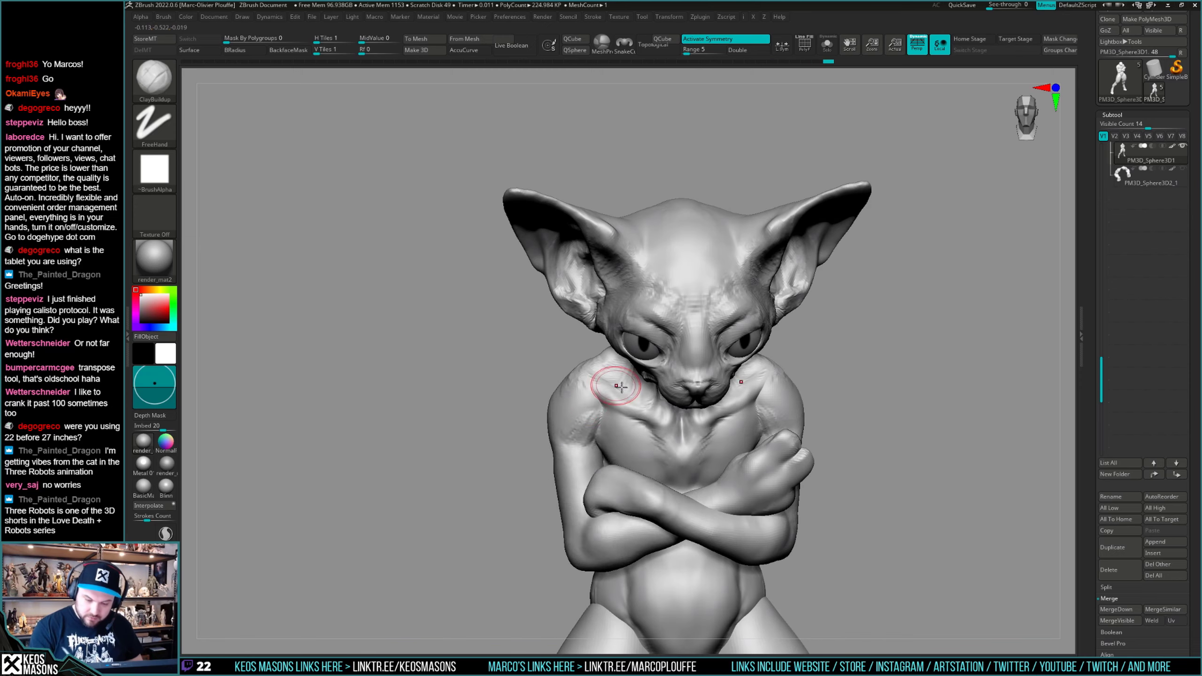
key(space)
key(b)
drag(983, 277, 1000, 292)
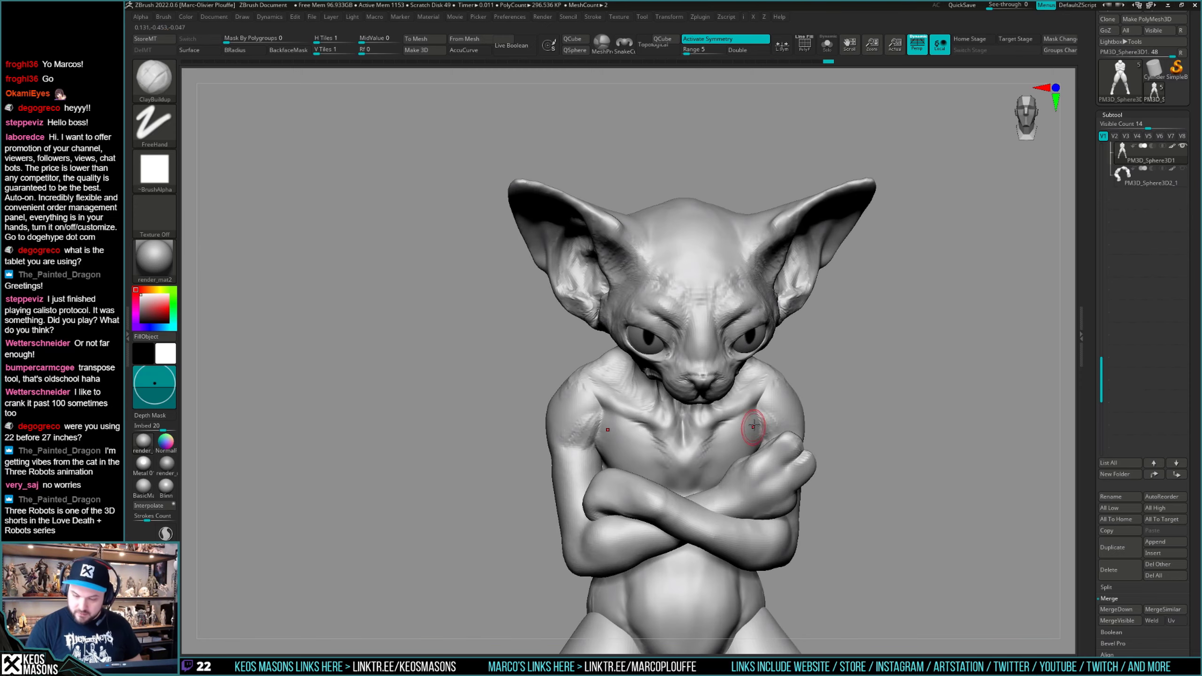
Carve the creases between the cat's chest and upper arms with the DamStandard brush.
key(space)
click(779, 369)
drag(818, 373, 791, 388)
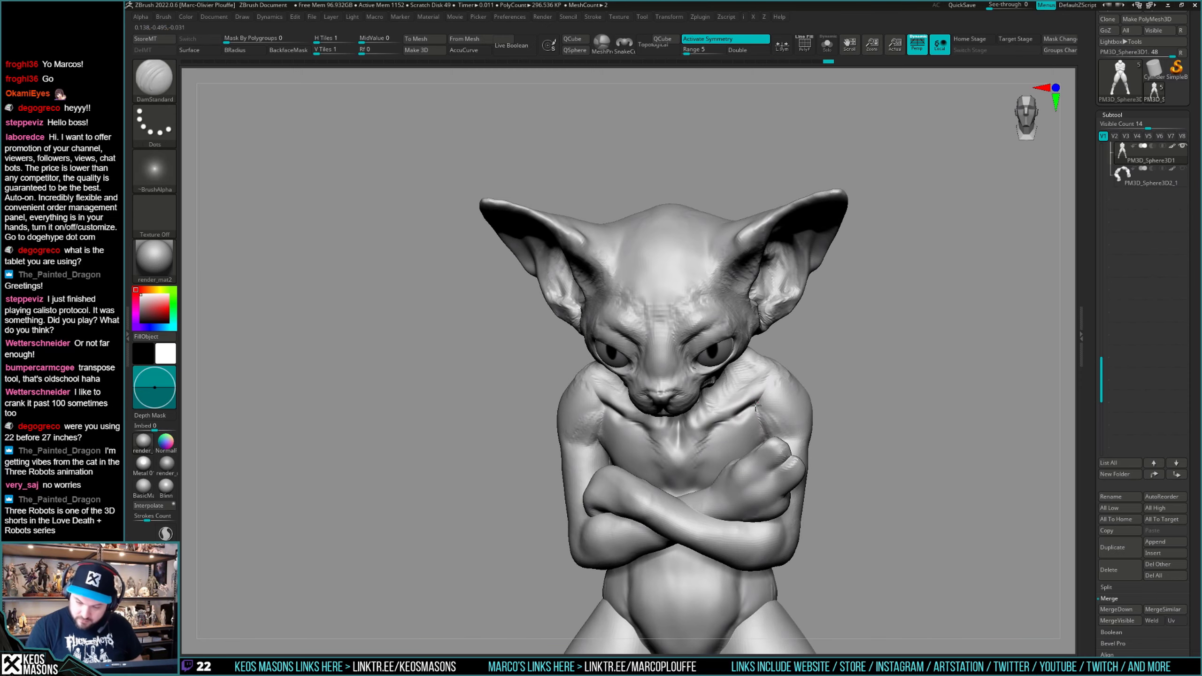
key(space)
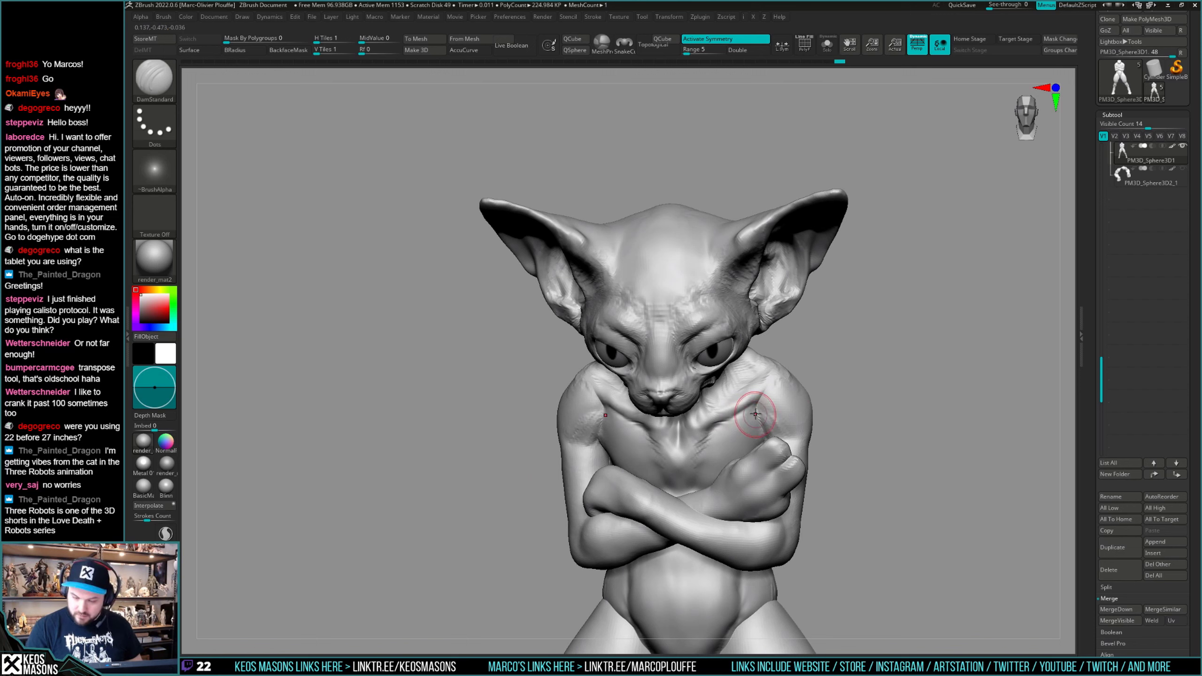
right_drag(763, 430, 600, 395)
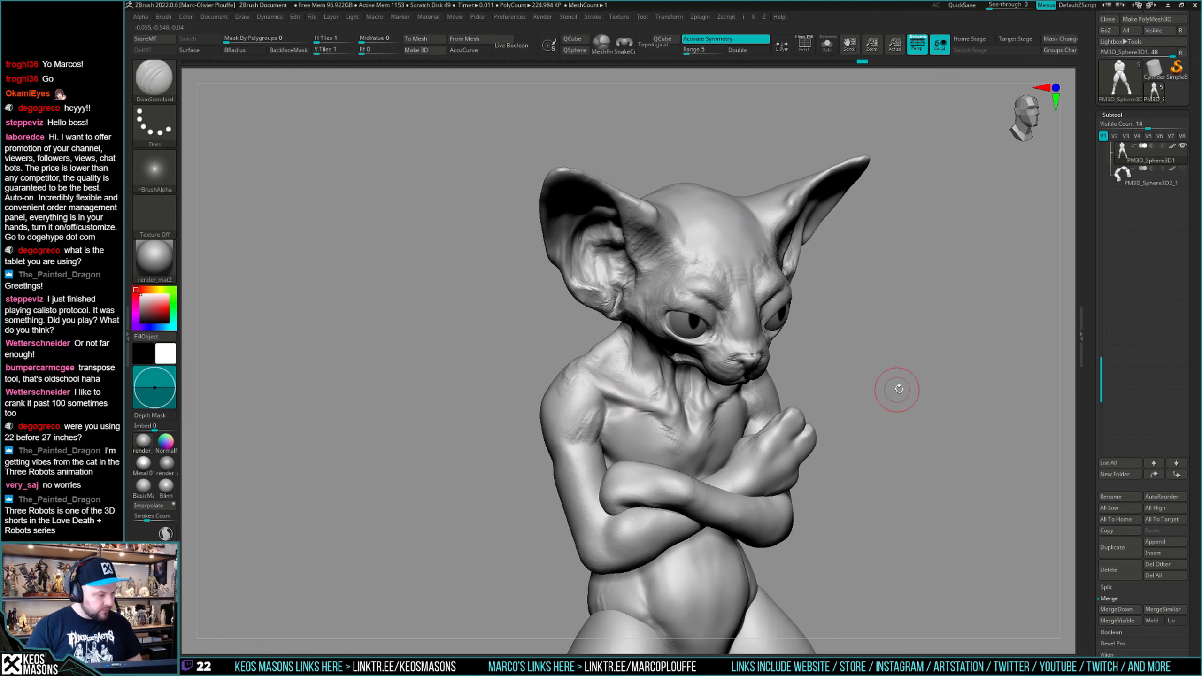
Build up the cat's chest above the crossed arms with the ClayBuildup brush.
right_drag(898, 389, 916, 383)
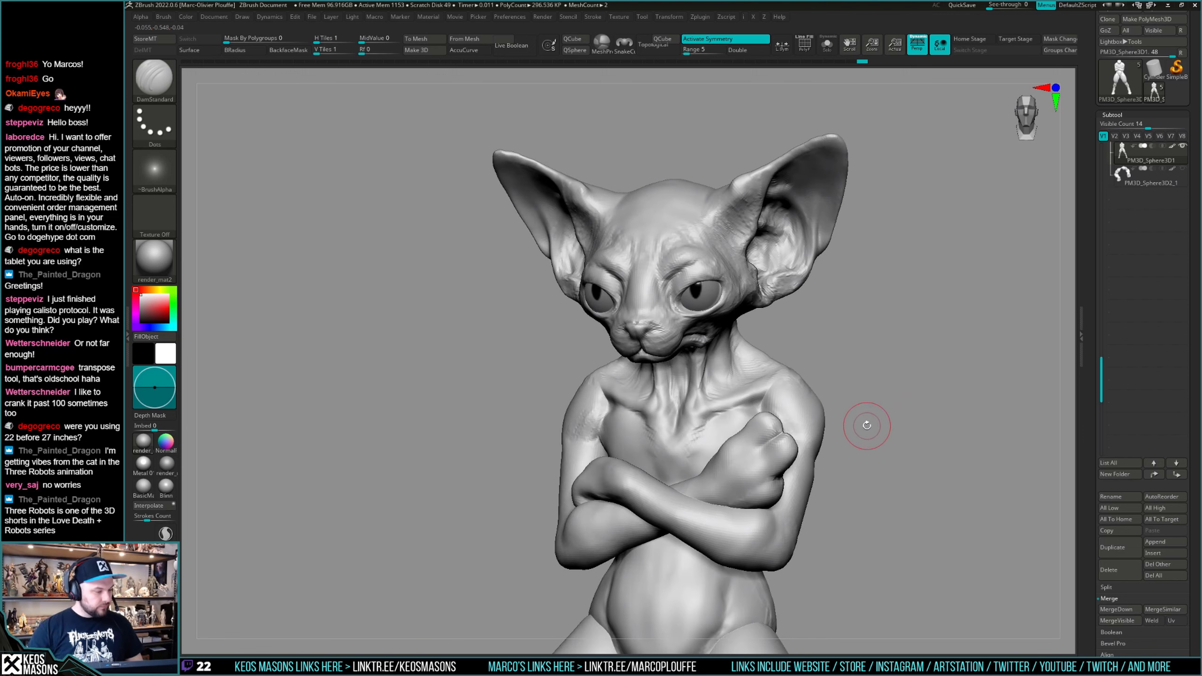
mouse_move(865, 429)
right_down()
mouse_move(741, 403)
mouse_move(739, 428)
mouse_move(707, 418)
mouse_move(726, 432)
mouse_move(716, 452)
mouse_move(736, 415)
mouse_move(735, 432)
mouse_move(718, 435)
mouse_move(752, 443)
mouse_move(785, 410)
mouse_move(760, 431)
mouse_move(744, 424)
mouse_move(902, 408)
mouse_move(828, 416)
mouse_move(826, 499)
right_up()
key(b)
key(c)
key(b)
right_click(750, 433)
right_click(619, 468)
mouse_move(620, 469)
right_down()
mouse_move(646, 411)
mouse_move(636, 400)
mouse_move(658, 416)
right_up()
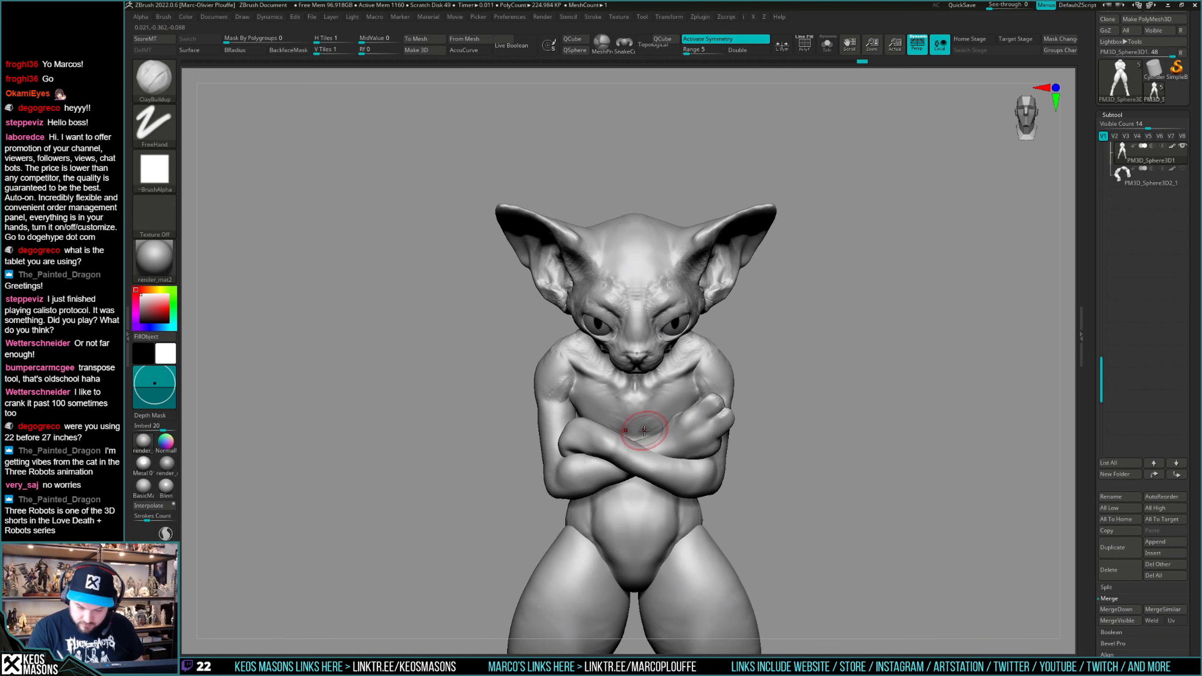
Hide the cat's legs and adjust the silhouette of the back and arms with the Move brush.
mouse_move(703, 351)
right_down()
mouse_move(829, 416)
mouse_move(815, 459)
mouse_move(786, 420)
right_up()
mouse_move(696, 415)
right_down()
mouse_move(796, 403)
mouse_move(812, 413)
right_up()
key(space)
click(711, 367)
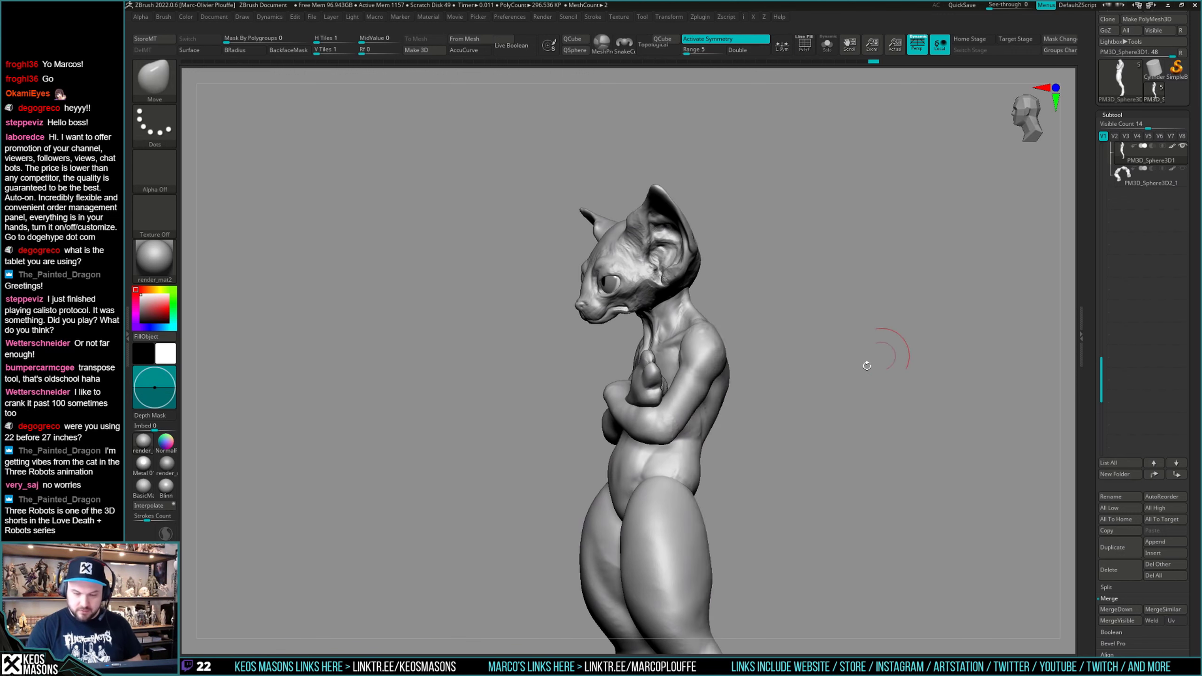
mouse_move(880, 349)
right_down()
mouse_move(804, 397)
mouse_move(691, 392)
mouse_move(794, 435)
mouse_move(783, 392)
mouse_move(795, 409)
mouse_move(775, 407)
mouse_move(813, 375)
mouse_move(758, 399)
right_up()
ctrl+alt+shift+click(746, 420)
ctrl+shift+click(746, 420)
key(space)
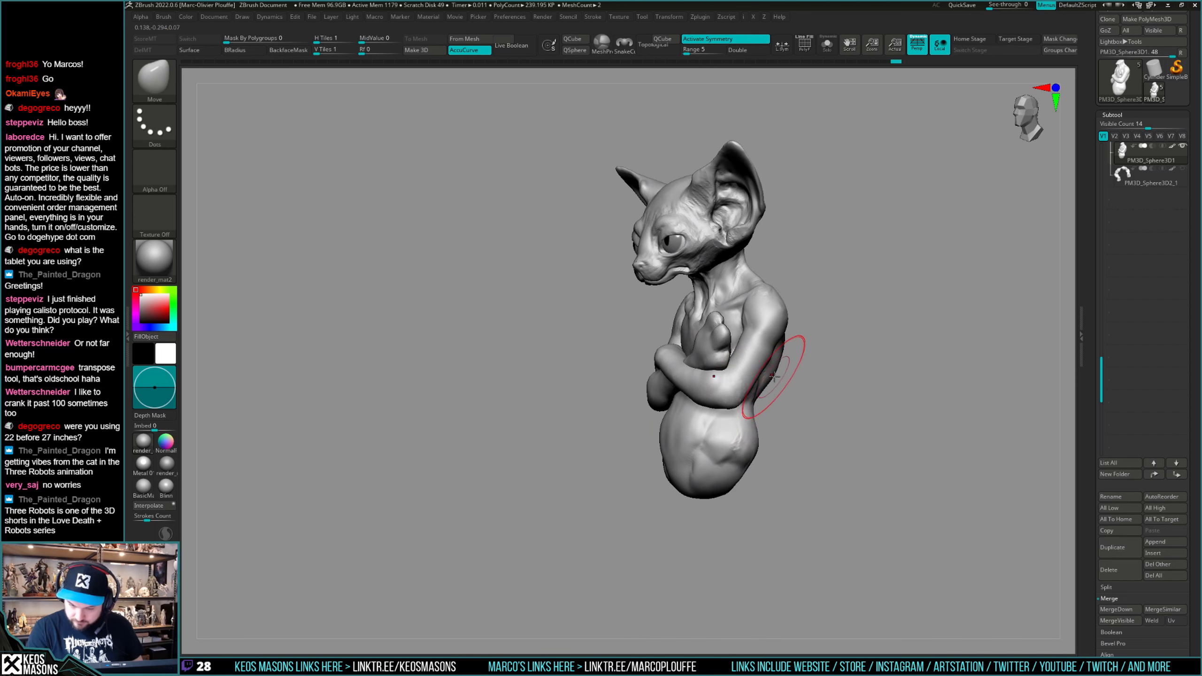
mouse_move(787, 338)
right_down()
mouse_move(777, 379)
mouse_move(771, 348)
mouse_move(735, 360)
mouse_move(725, 390)
mouse_move(705, 386)
right_up()
Build up the side of the cat's shoulder and upper back with the ClayBuildup brush.
key(space)
key(b)
key(c)
key(b)
right_drag(813, 261, 684, 381)
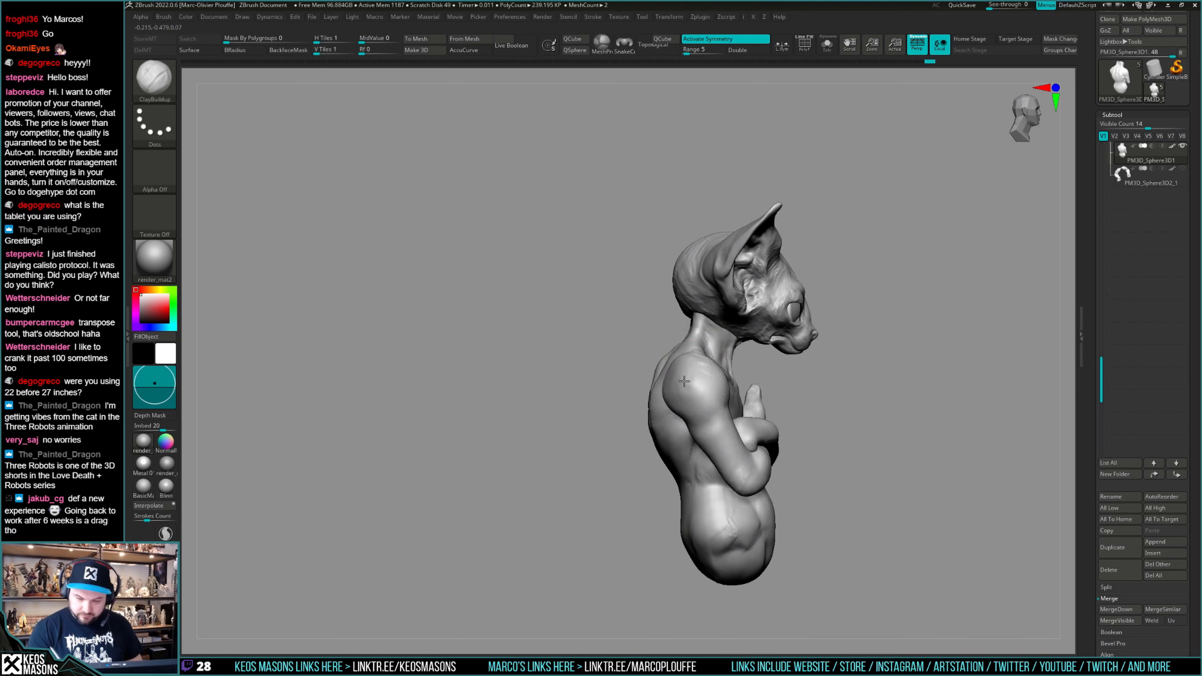
Mask the torso, leaving the arms free, and reposition the shoulders with the Move brush.
key(w)
ctrl+drag(700, 385, 691, 395)
key(q)
key(space)
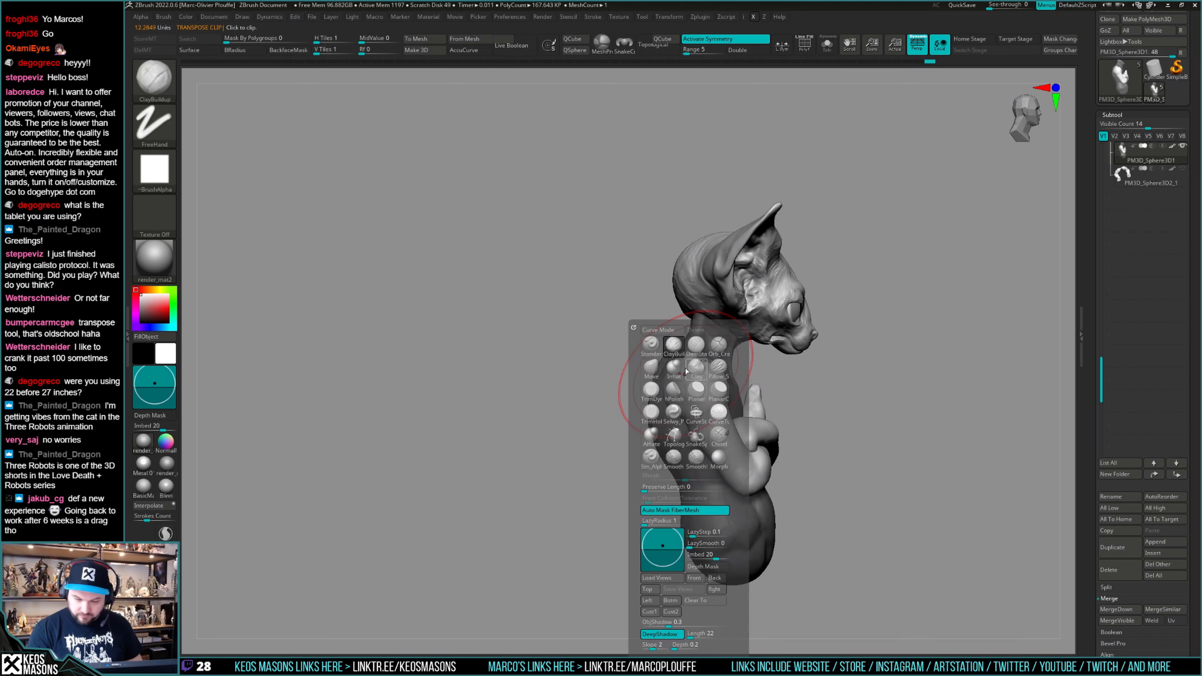
click(651, 368)
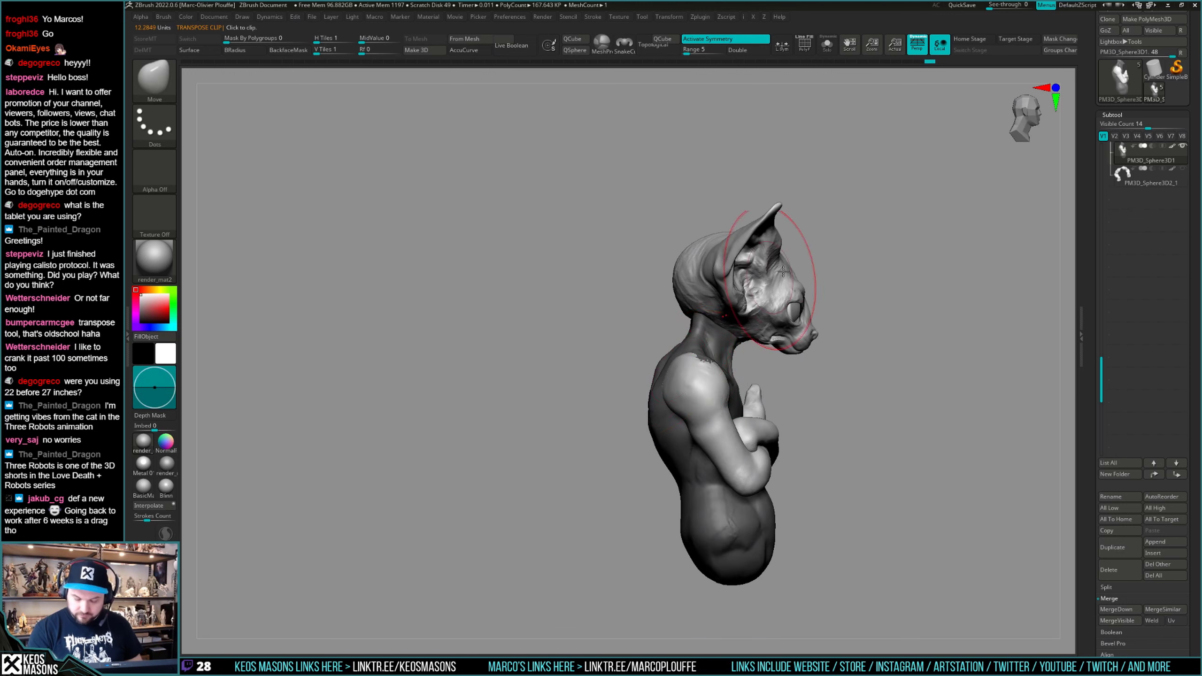
ctrl+click(677, 362)
mouse_move(676, 377)
mouse_down()
mouse_move(661, 384)
mouse_move(794, 385)
mouse_move(837, 421)
mouse_up()
Build up clay on the cat's back beside the masked arms with the ClayBuildup brush.
key(space)
click(822, 371)
mouse_move(689, 401)
alt+right_down()
mouse_move(727, 390)
mouse_move(712, 411)
alt+right_up()
drag(701, 387, 725, 411)
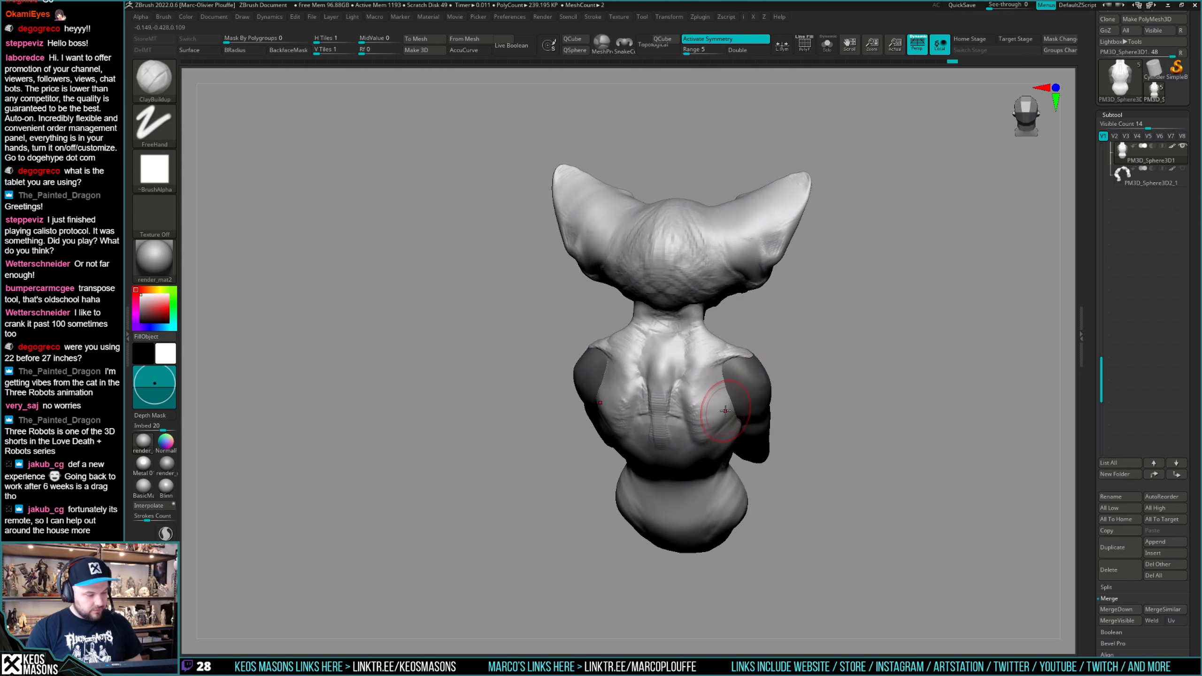
Clear the mask, add clay across the rear shoulder seams and smooth them into the back.
right_drag(716, 382, 733, 357)
ctrl+drag(790, 364, 804, 379)
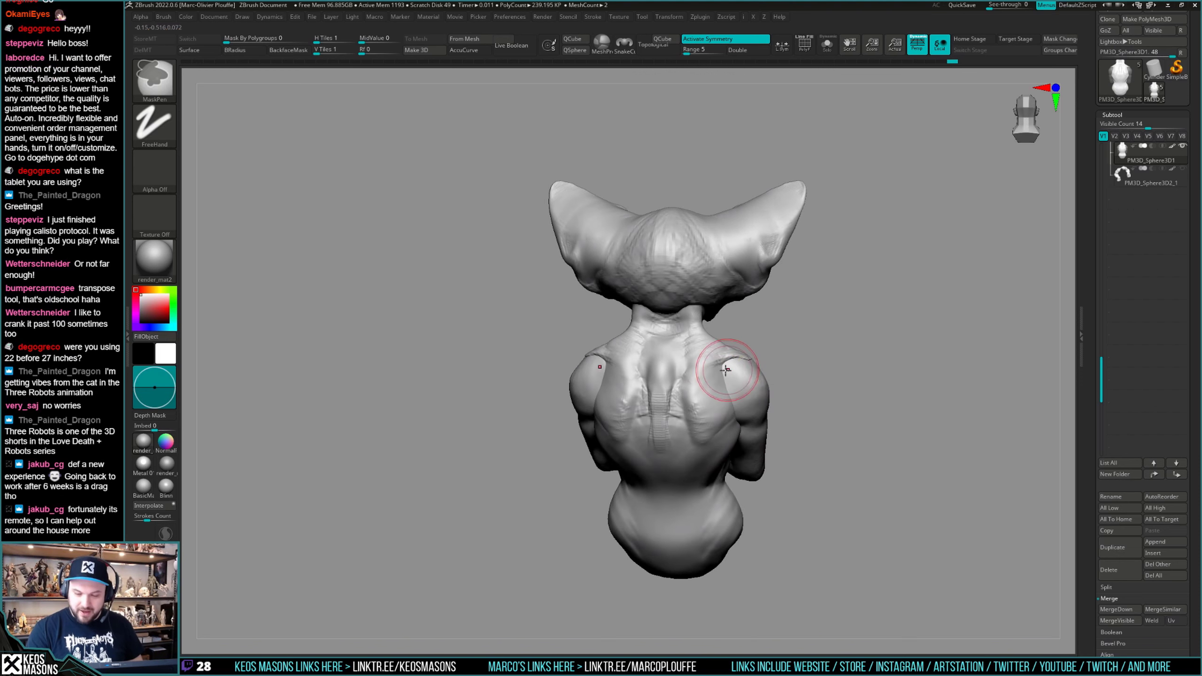
drag(723, 379, 729, 360)
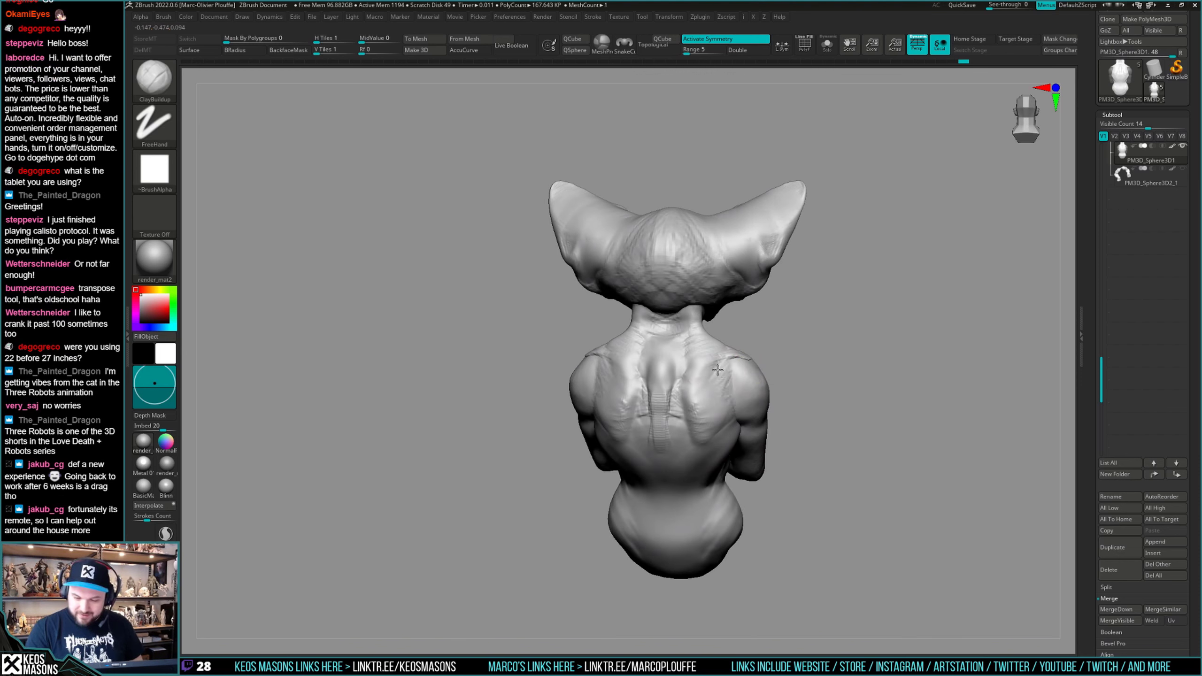
right_drag(717, 370, 752, 355)
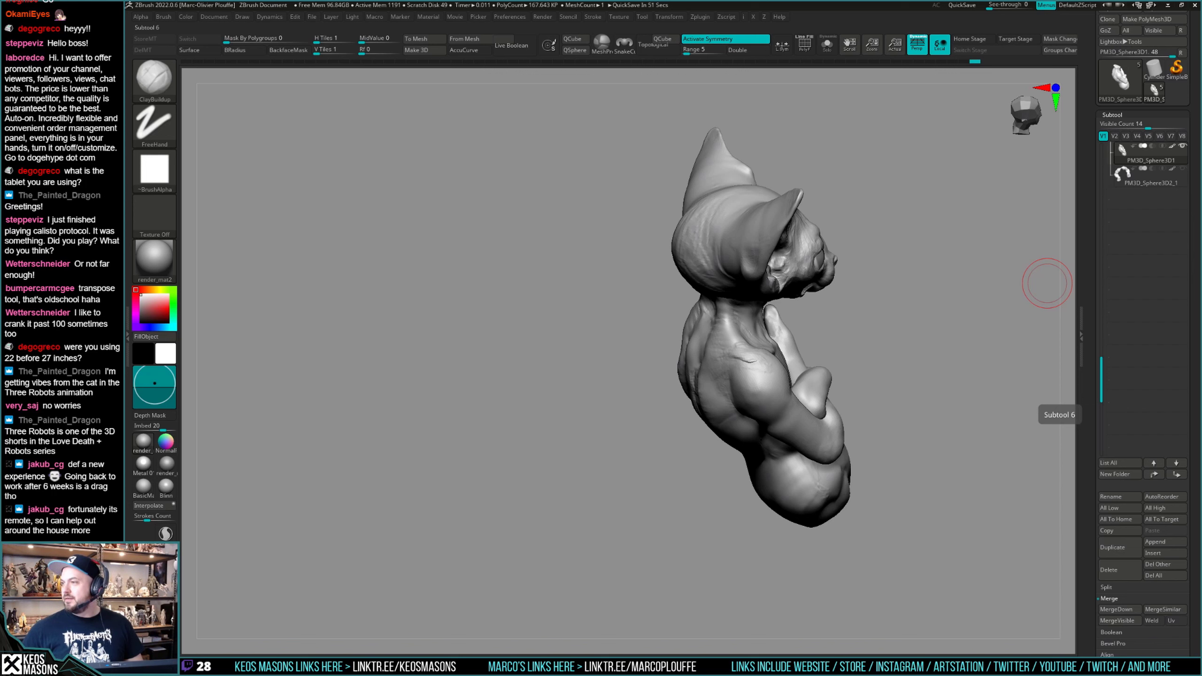
shift+drag(1046, 283, 778, 381)
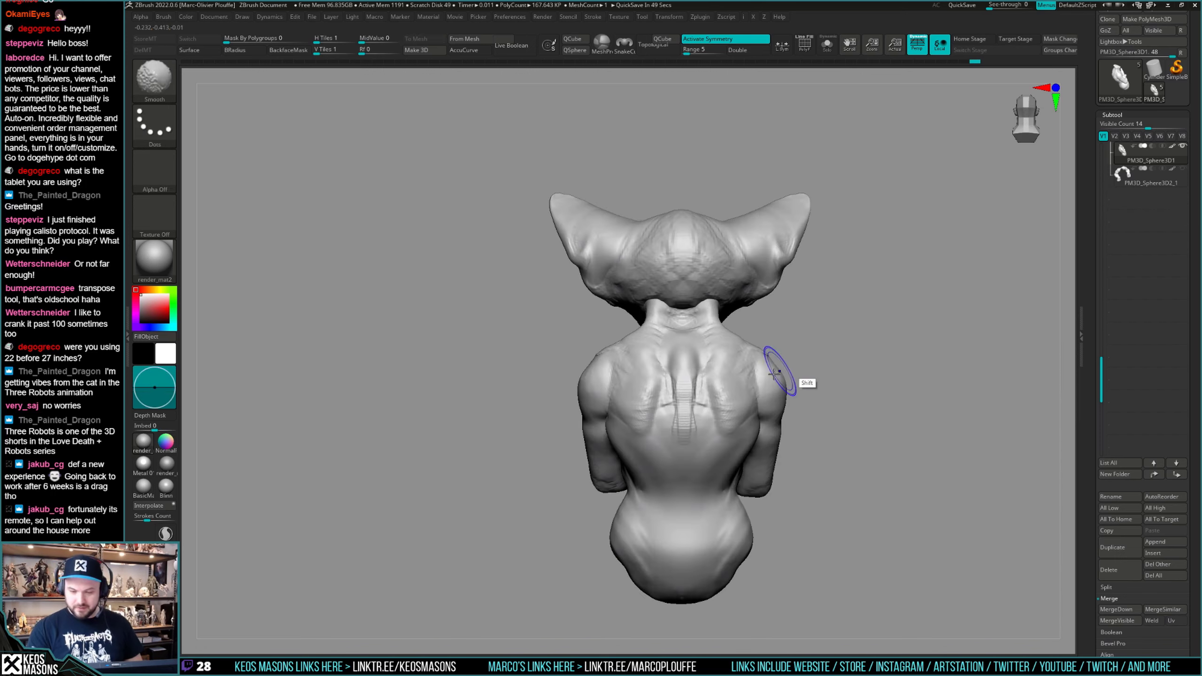
Mask both arms, adjust the sides of the back with the Move brush, and clear the mask.
mouse_move(752, 399)
right_down()
mouse_move(760, 362)
mouse_move(791, 358)
mouse_move(763, 391)
mouse_move(759, 367)
mouse_move(762, 412)
mouse_move(727, 390)
mouse_move(738, 395)
mouse_move(709, 410)
right_up()
key(w)
ctrl+click(695, 415)
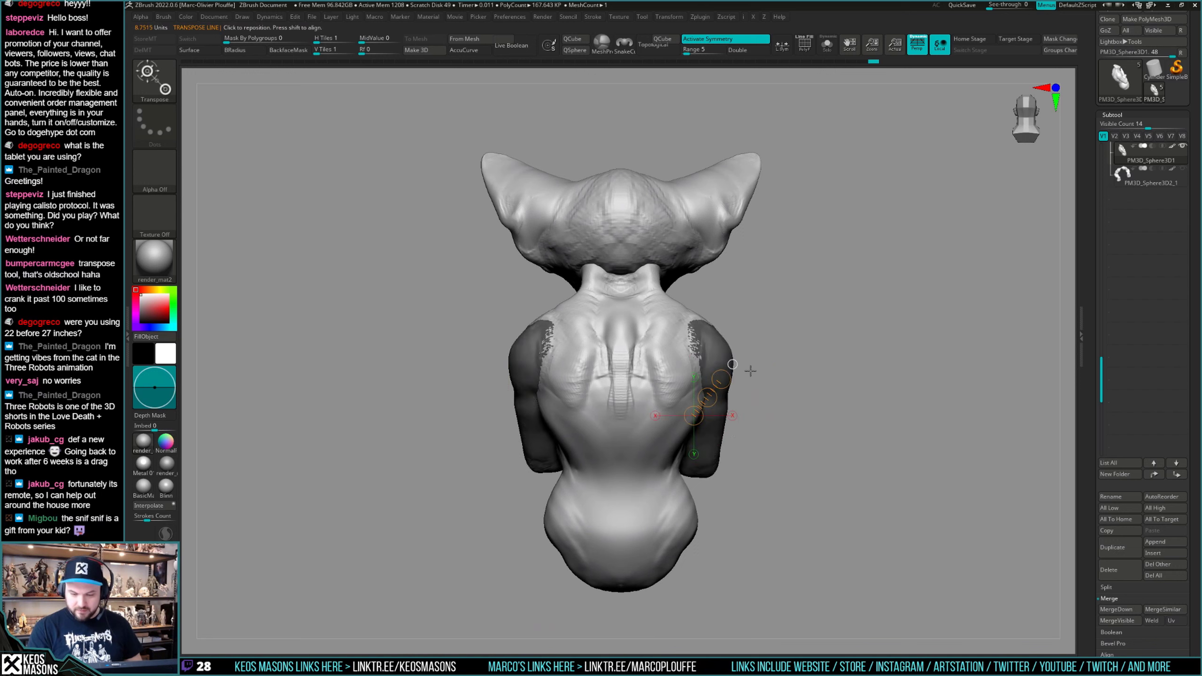
key(q)
key(space)
click(826, 343)
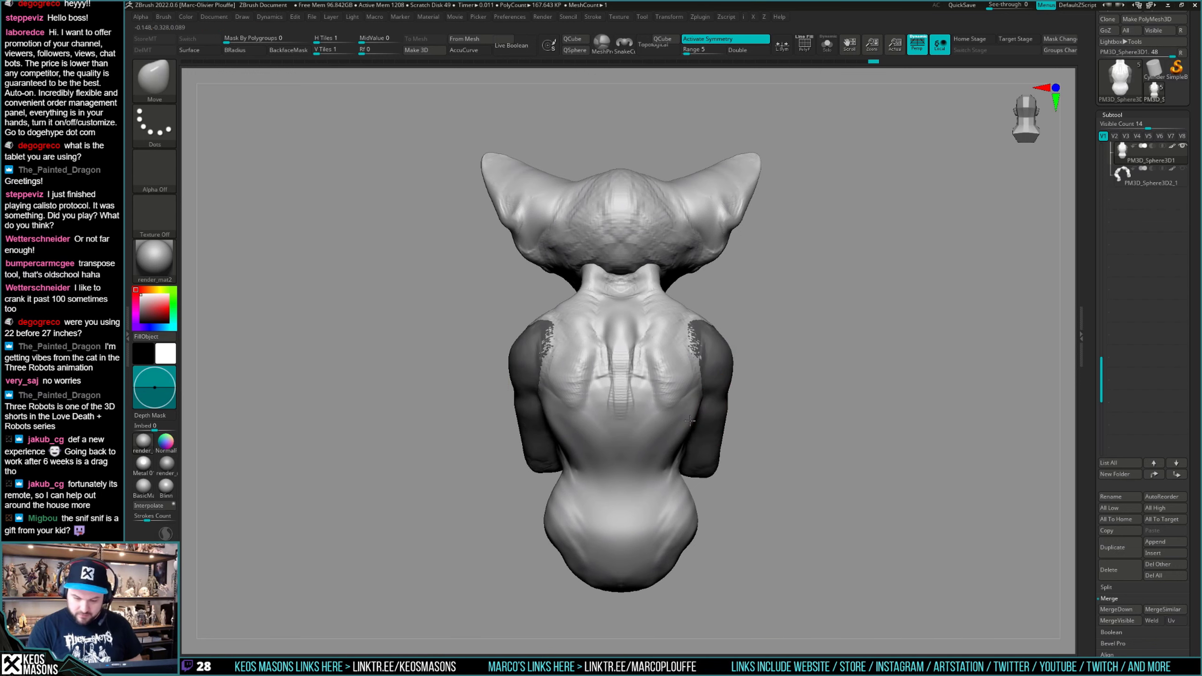
ctrl+right_drag(689, 420, 668, 365)
ctrl+drag(818, 354, 825, 367)
Add ClayBuildup strokes where the cat's back meets the upper arm.
right_drag(818, 369, 764, 403)
key(space)
click(764, 397)
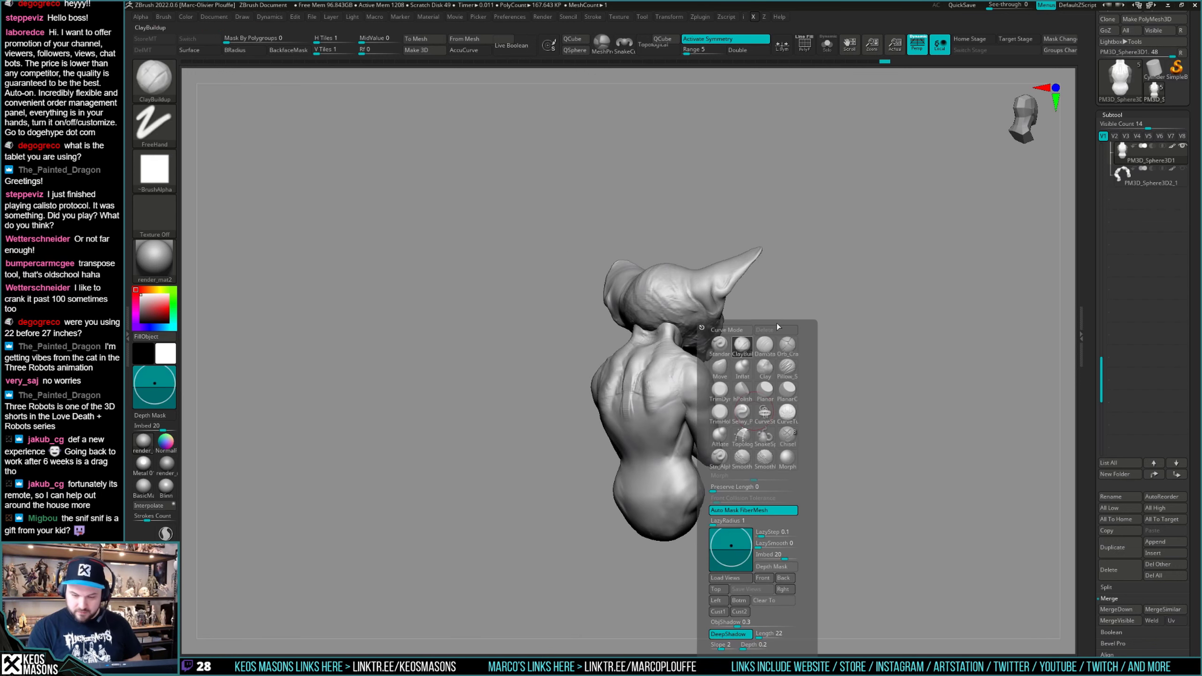
mouse_move(738, 355)
ctrl+right_down()
mouse_move(701, 408)
mouse_move(667, 404)
mouse_move(811, 389)
mouse_move(816, 402)
mouse_move(821, 386)
mouse_move(708, 416)
mouse_move(704, 431)
mouse_move(692, 425)
ctrl+right_up()
Reshape the cat's torso and arms with the Move brush, with AccuCurve enabled.
key(space)
key(b)
key(m)
key(v)
key(space)
key(space)
click(845, 419)
drag(693, 425, 691, 417)
right_drag(692, 417, 689, 408)
Mask the arms, invert the mask to protect the torso, adjust the crossed arms with the Move brush, and clear the mask.
ctrl+drag(578, 397, 724, 419)
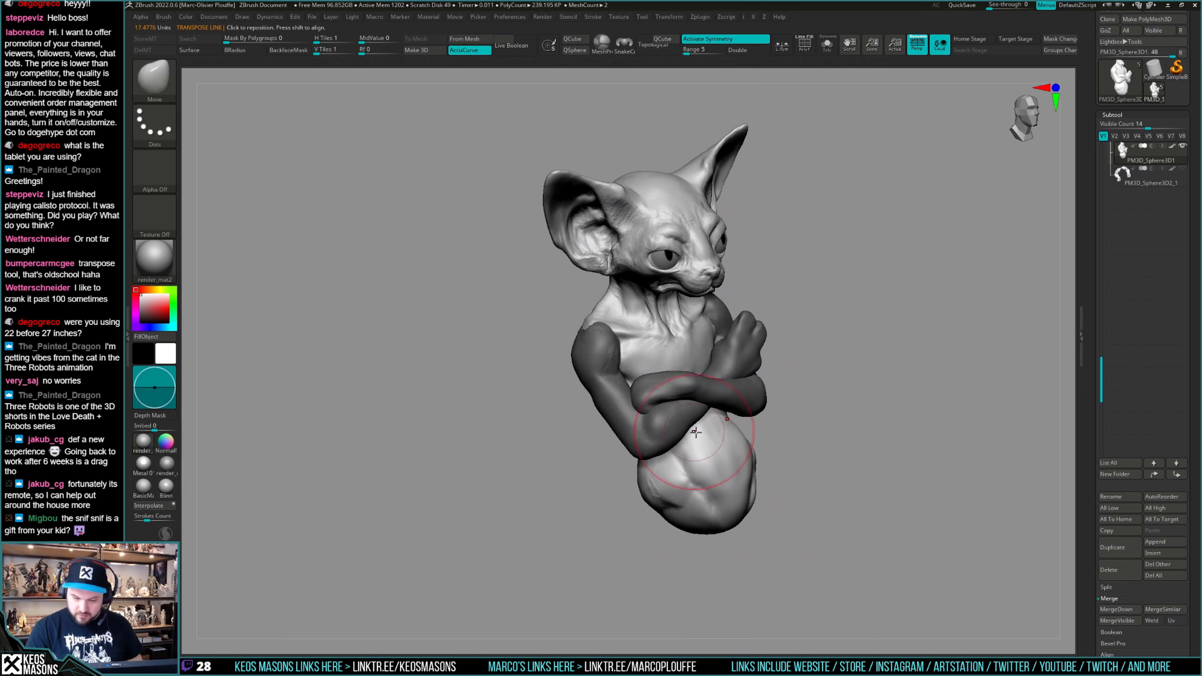
key(ctrl+i)
key(space)
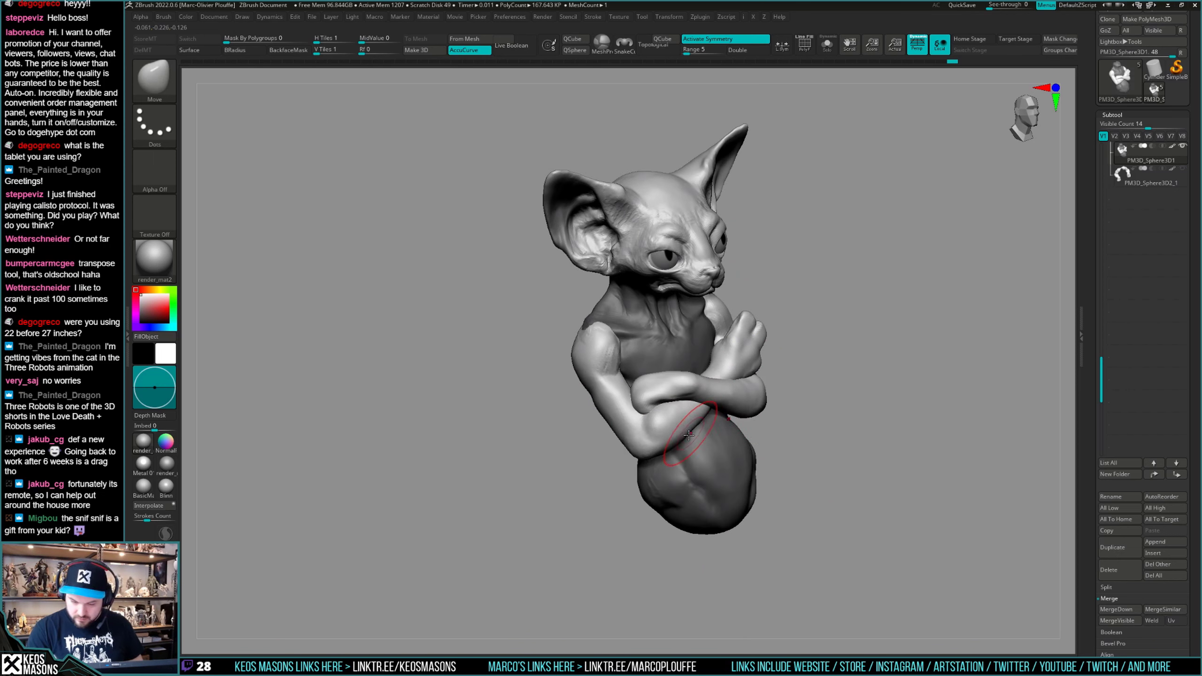
mouse_move(687, 439)
right_down()
mouse_move(938, 335)
mouse_move(872, 395)
mouse_move(874, 416)
right_up()
ctrl+drag(865, 448, 875, 435)
Build up the muscles beside the cat's spine and shoulder blades with the ClayBuildup brush.
mouse_move(868, 438)
ctrl+right_down()
mouse_move(855, 406)
mouse_move(858, 441)
mouse_move(847, 419)
mouse_move(863, 413)
mouse_move(848, 365)
mouse_move(540, 378)
mouse_move(525, 350)
mouse_move(536, 372)
mouse_move(640, 363)
mouse_move(616, 408)
mouse_move(639, 394)
mouse_move(731, 390)
ctrl+right_up()
key(shift+f)
key(shift+f)
mouse_move(639, 373)
right_down()
mouse_move(840, 395)
mouse_move(803, 392)
mouse_move(717, 439)
mouse_move(738, 407)
right_up()
key(space)
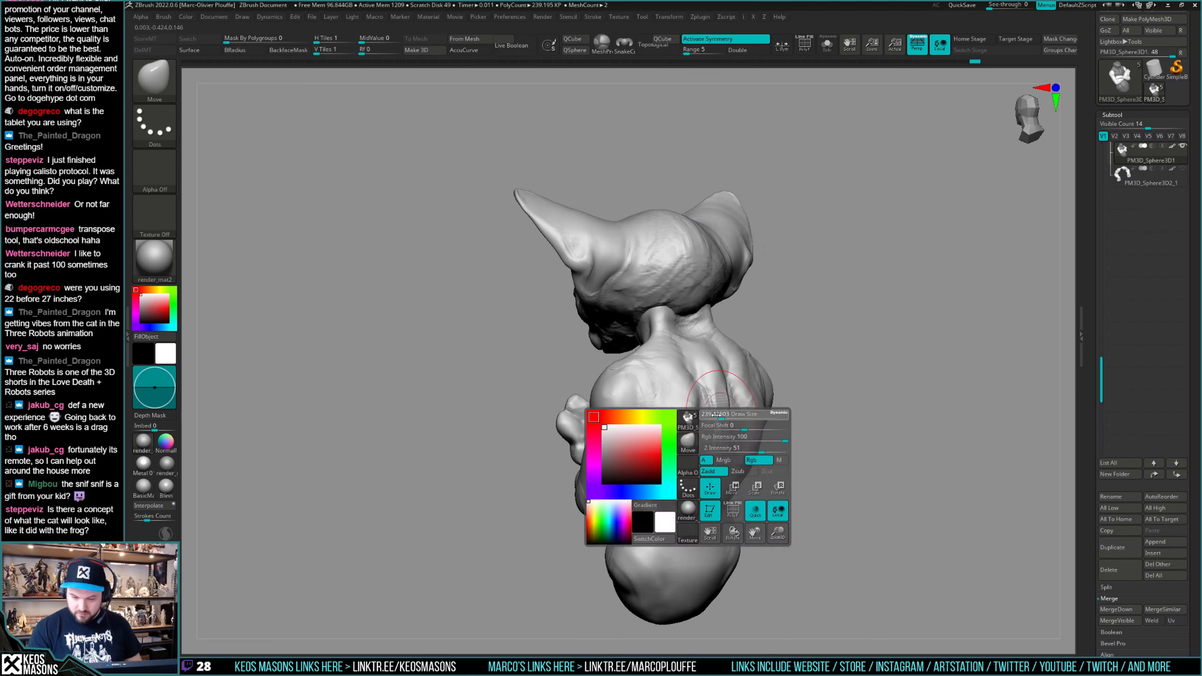
click(723, 345)
right_drag(731, 360, 753, 388)
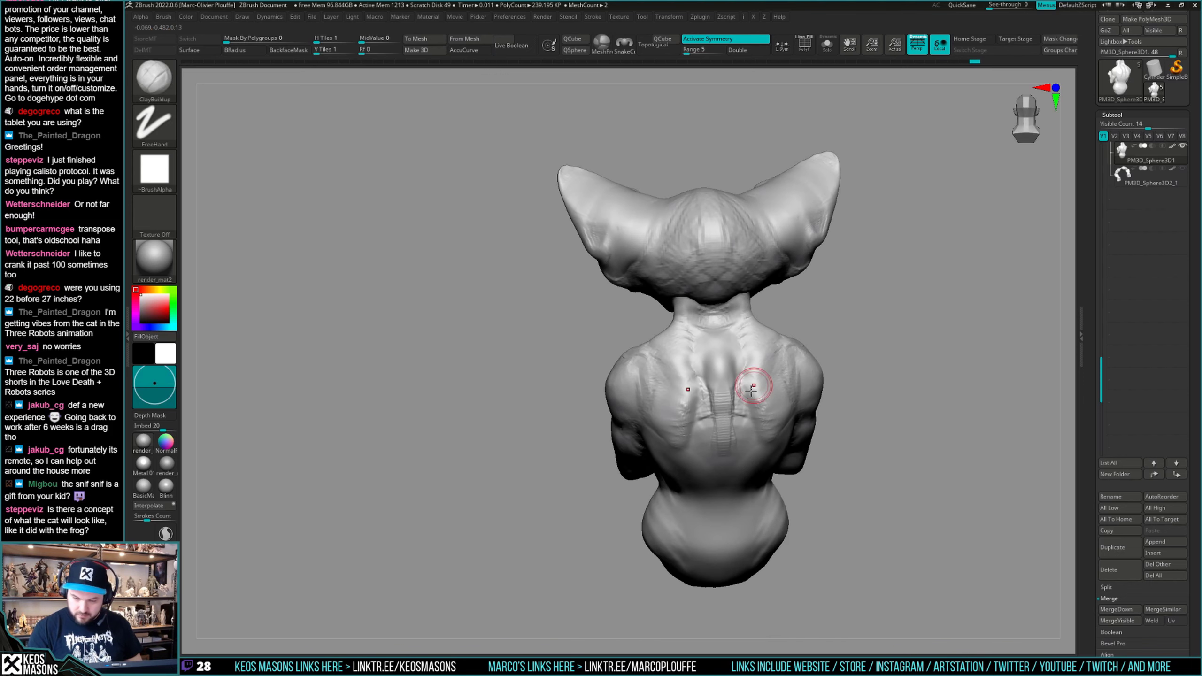
Carve and build up the forms below the shoulder blades, and smooth the strokes into the back.
mouse_move(745, 441)
right_down()
mouse_move(730, 348)
mouse_move(770, 406)
mouse_move(734, 445)
right_up()
alt+drag(741, 434, 736, 448)
mouse_move(736, 455)
right_down()
mouse_move(711, 501)
mouse_move(733, 440)
right_up()
drag(732, 441, 731, 465)
mouse_move(730, 438)
shift+right_down()
mouse_move(791, 397)
mouse_move(783, 495)
mouse_move(735, 403)
mouse_move(720, 423)
shift+right_up()
shift+drag(720, 424, 731, 422)
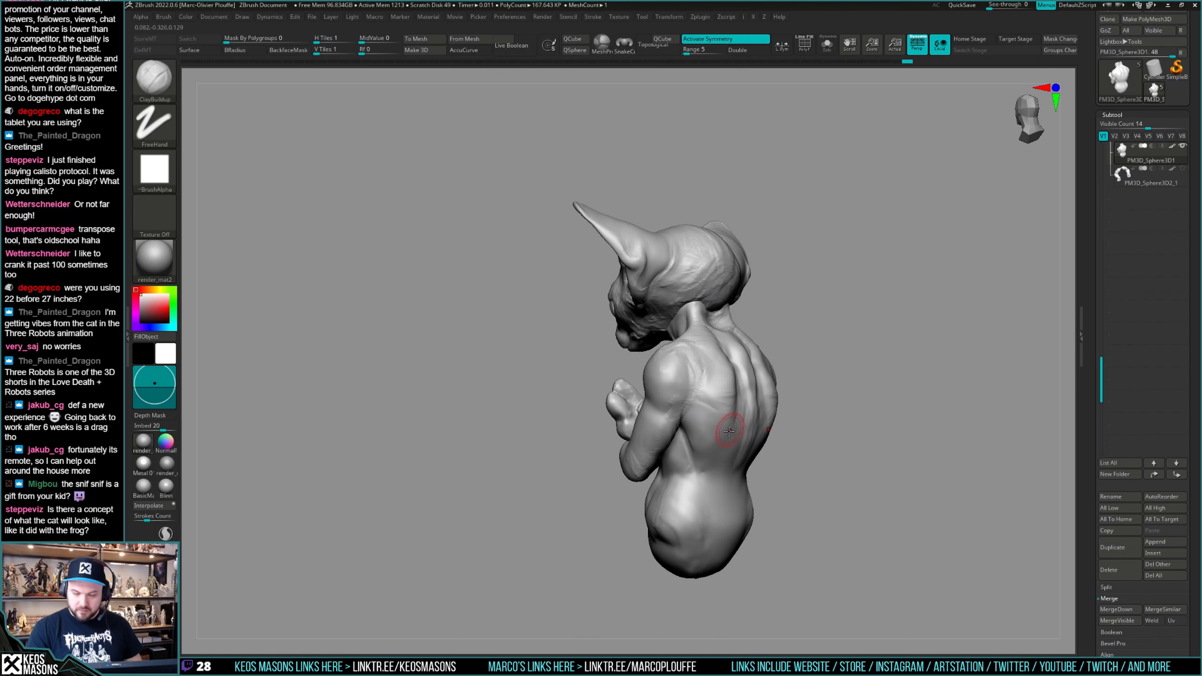
Smooth the side of the cat's ribcage and the back of its shoulder.
right_drag(736, 420, 692, 431)
shift+drag(691, 432, 697, 438)
mouse_move(696, 439)
right_down()
mouse_move(804, 442)
mouse_move(783, 436)
right_up()
shift+drag(705, 406, 726, 382)
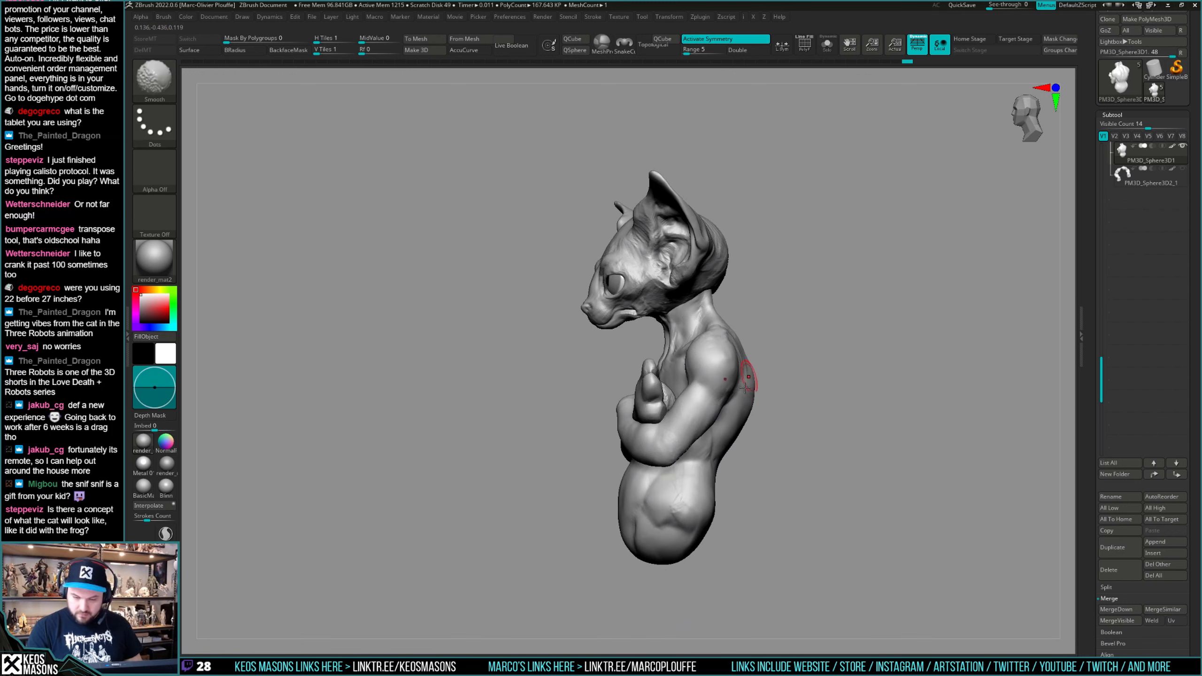
Show the hidden legs again and review the full body's posture in side view.
right_drag(749, 379, 788, 390)
ctrl+right_drag(788, 390, 796, 410)
mouse_move(823, 461)
alt+right_down()
mouse_move(826, 432)
mouse_move(829, 460)
alt+right_up()
mouse_move(829, 459)
right_down()
mouse_move(796, 438)
mouse_move(813, 431)
mouse_move(798, 421)
right_up()
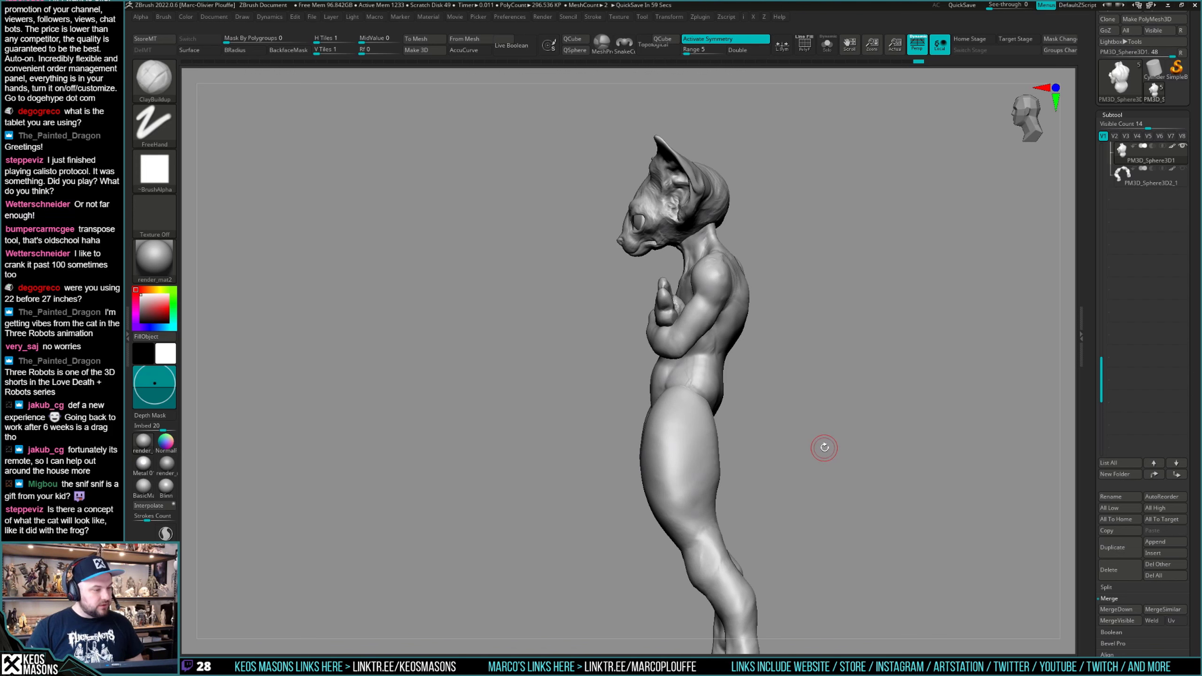
mouse_move(827, 447)
alt+mouse_down()
mouse_move(810, 420)
mouse_move(823, 398)
mouse_move(812, 371)
mouse_move(809, 413)
mouse_move(832, 386)
mouse_move(826, 425)
alt+mouse_up()
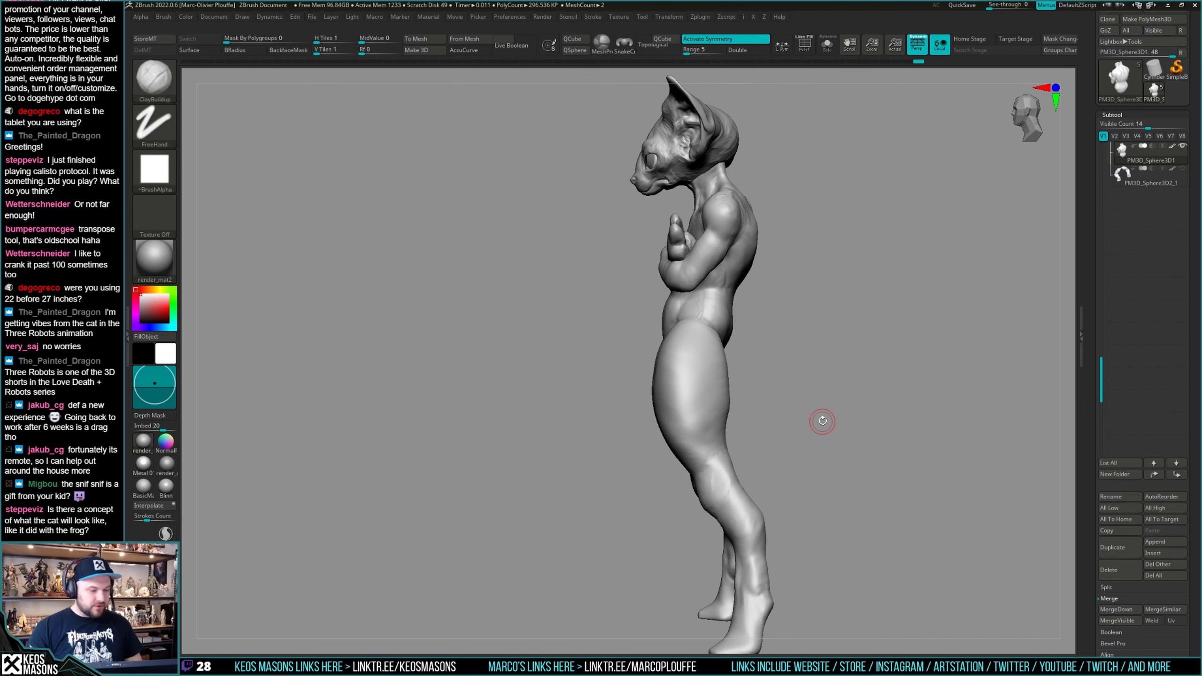
mouse_move(820, 421)
mouse_down()
mouse_move(813, 408)
mouse_move(810, 421)
mouse_move(813, 396)
mouse_up()
Choose the Move brush and mask the head, arms and torso, leaving only the legs editable.
key(b)
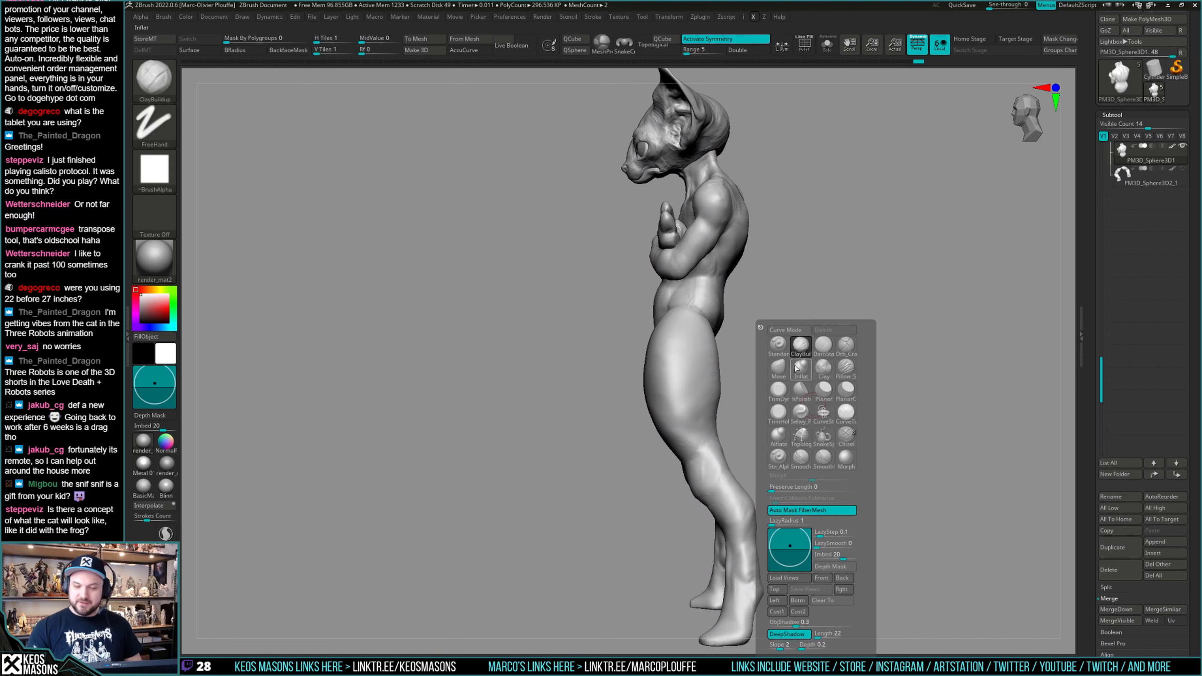
key(m)
key(v)
key(space)
key(w)
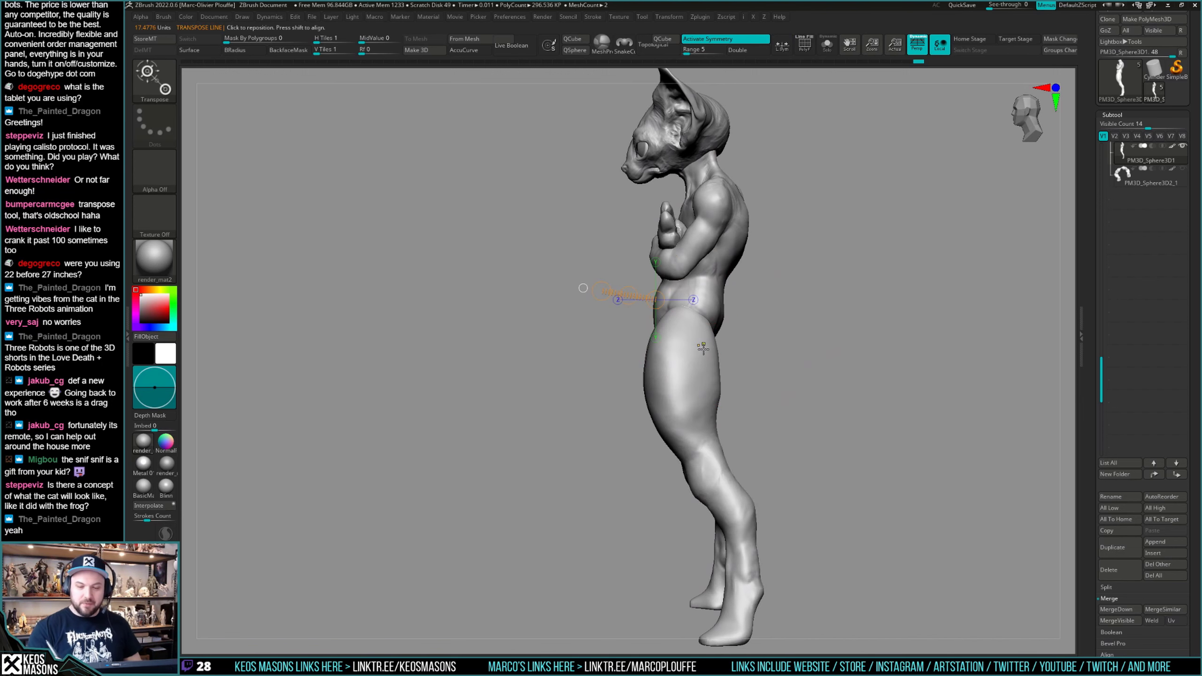
ctrl+click(703, 344)
key(q)
mouse_move(728, 399)
mouse_down()
mouse_move(708, 411)
mouse_move(759, 381)
mouse_up()
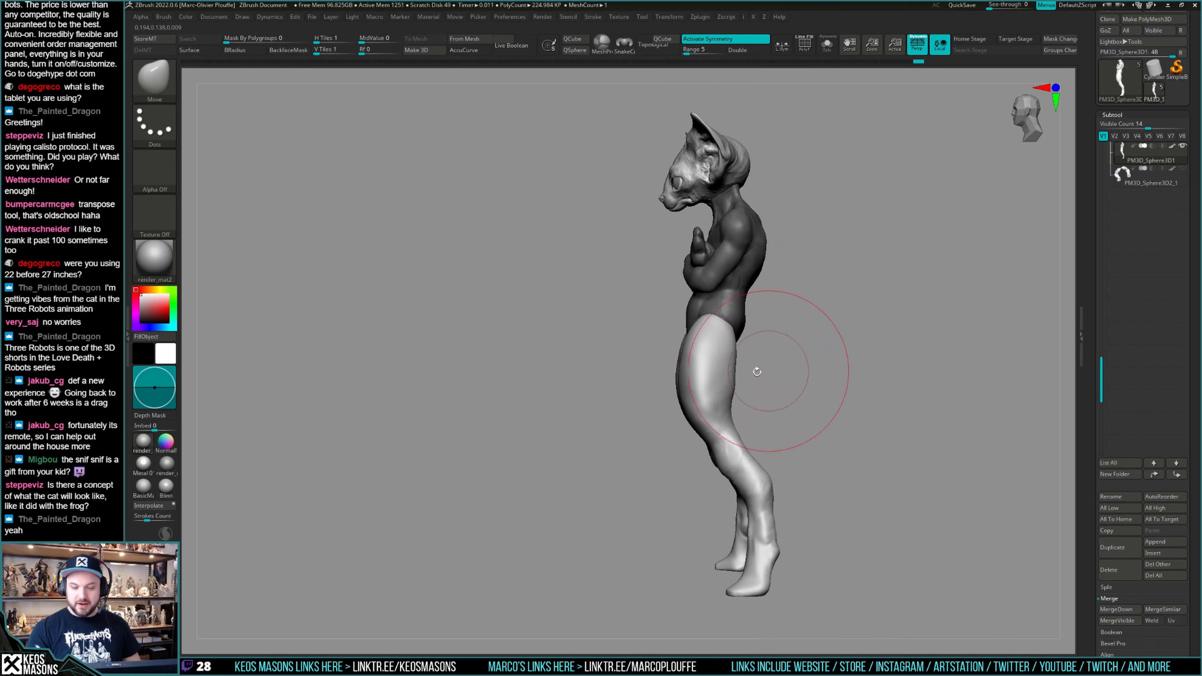
Reshape the thigh silhouette in side view with the Move brush.
key(space)
key(space)
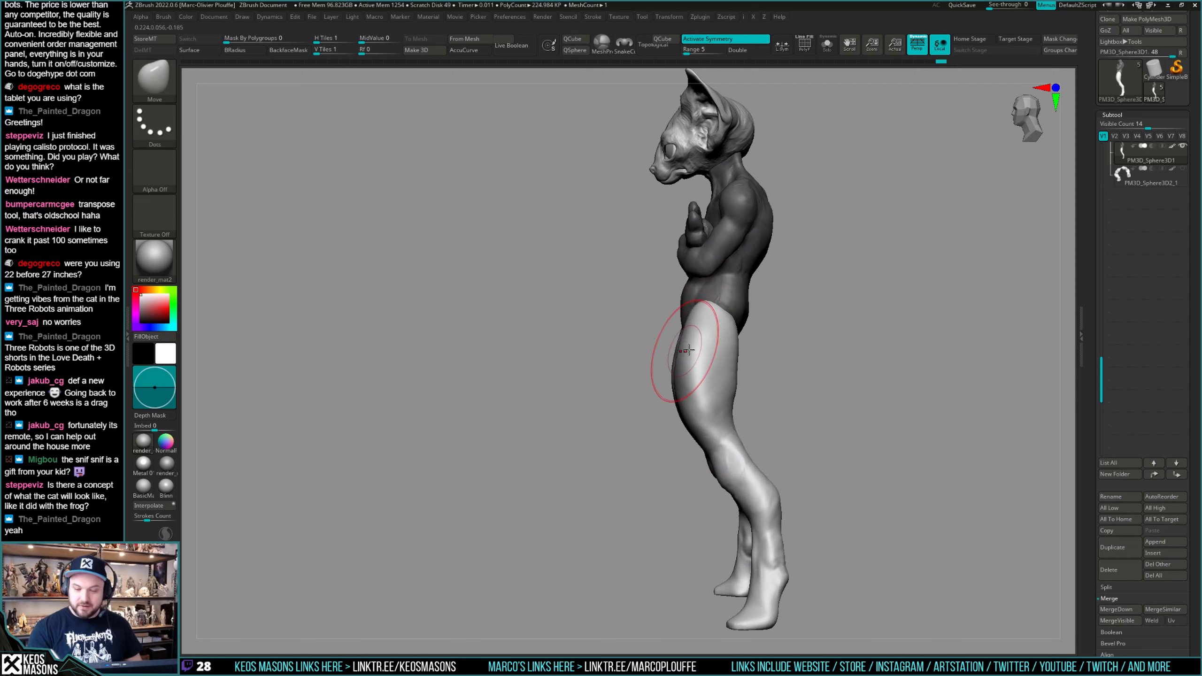
mouse_move(737, 327)
mouse_down()
mouse_move(840, 376)
mouse_move(853, 349)
mouse_move(878, 373)
mouse_move(633, 376)
mouse_move(745, 402)
mouse_move(778, 335)
mouse_move(839, 341)
mouse_up()
key(space)
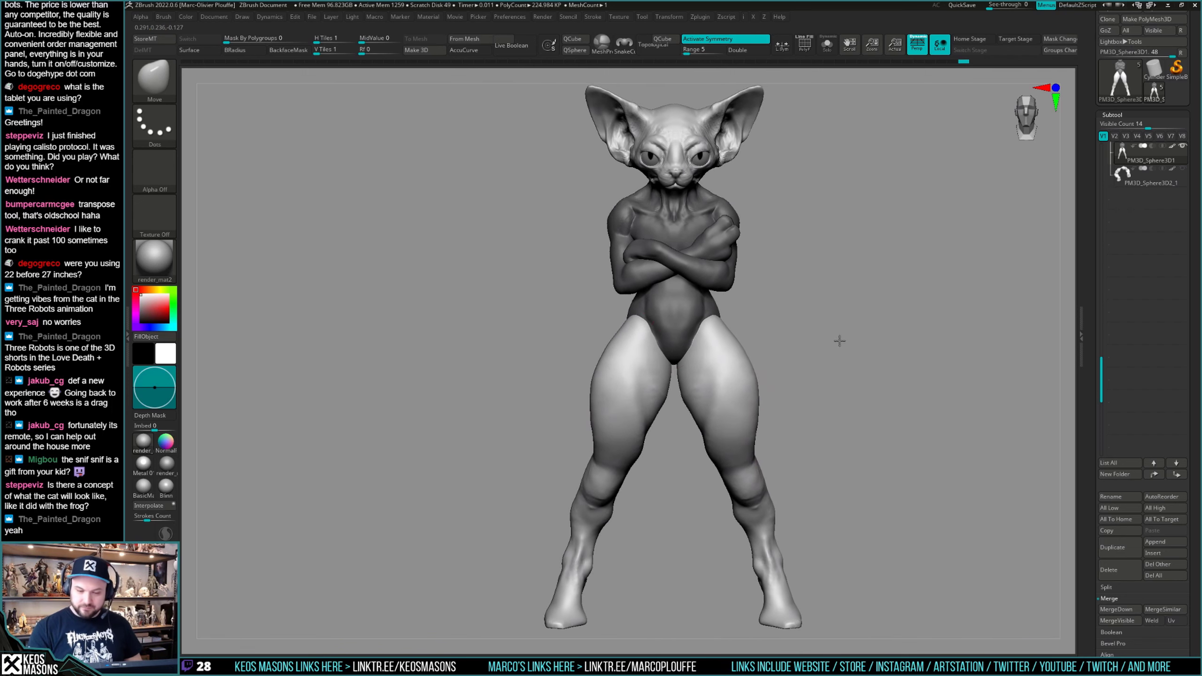
Adjust the outer and inner contours of the thighs from the front, and smooth the inner thighs.
key(space)
drag(591, 389, 715, 403)
key(space)
key(space)
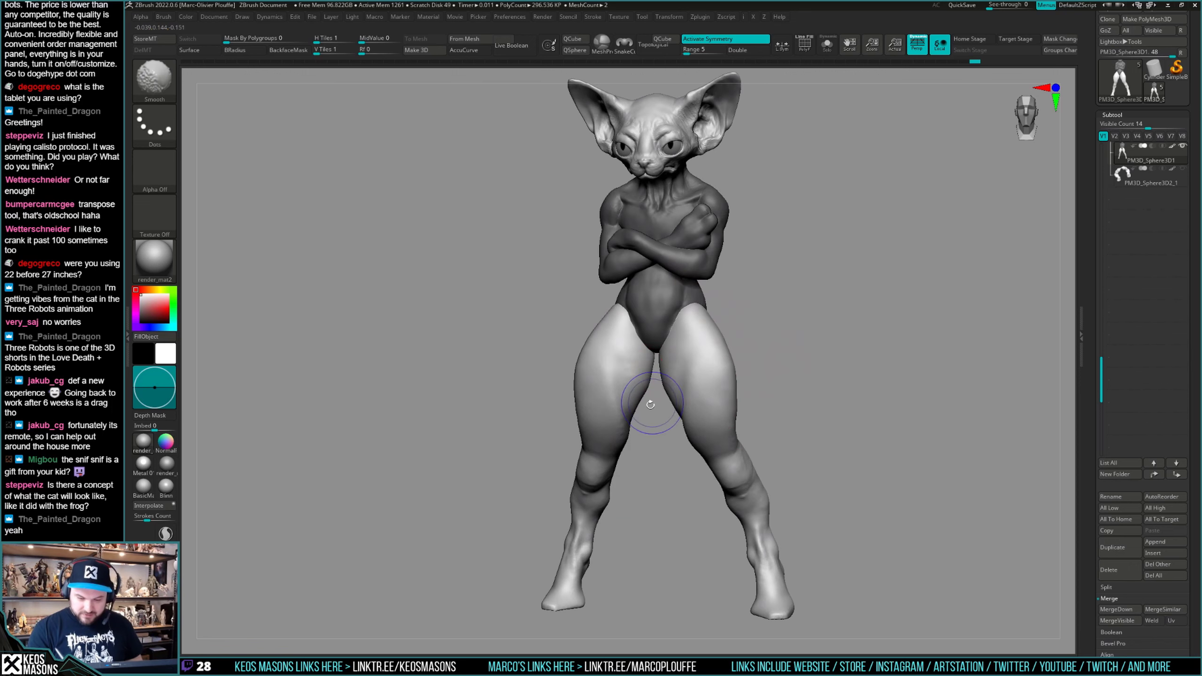
mouse_move(655, 490)
mouse_down()
mouse_move(461, 505)
mouse_move(728, 388)
mouse_up()
Build up the lower thighs above the knees with the ClayBuildup brush and smooth the strokes.
key(space)
key(space)
click(714, 344)
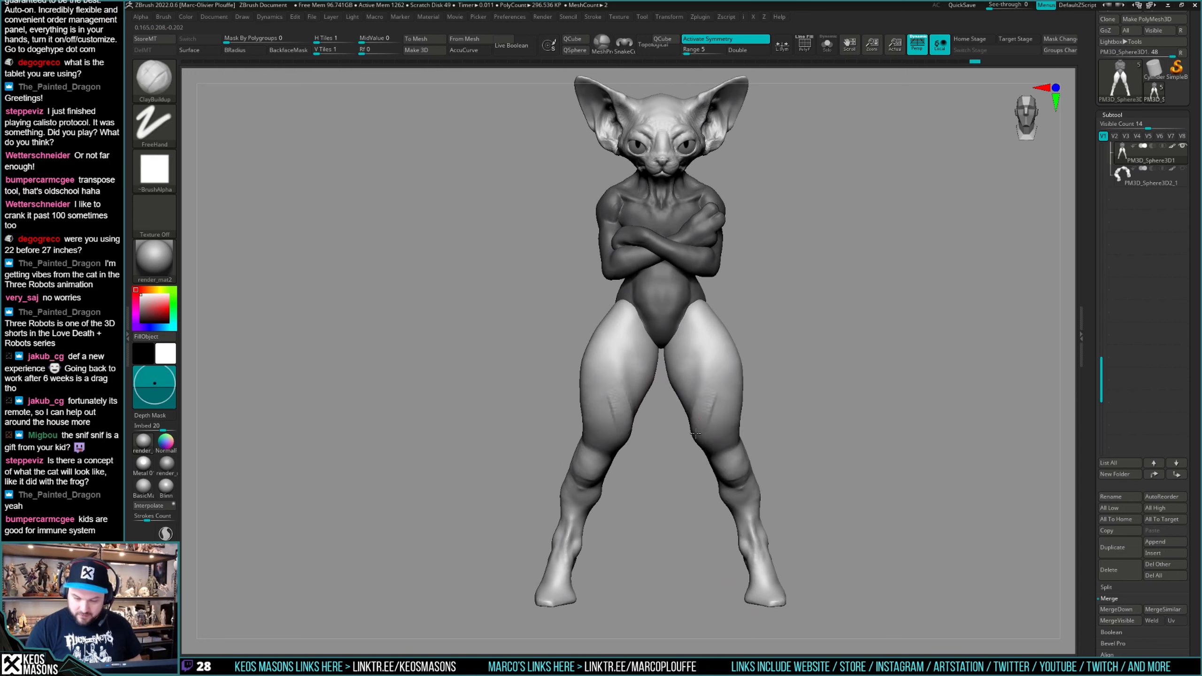
drag(716, 417, 577, 289)
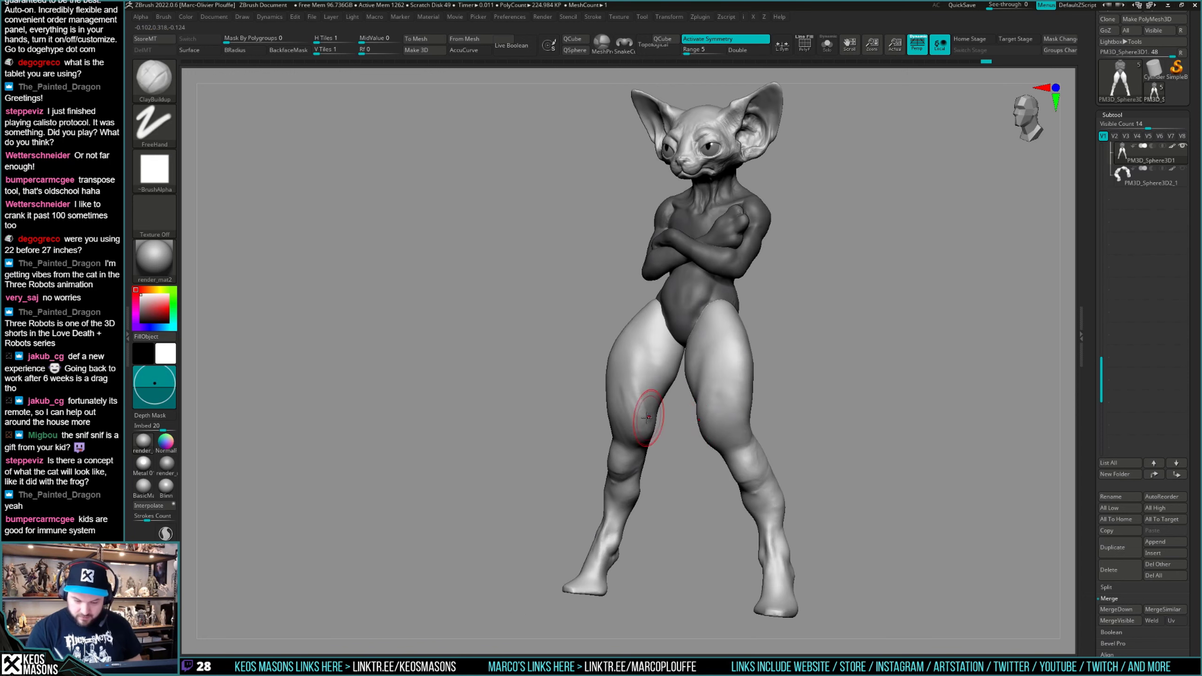
key(space)
shift+drag(646, 410, 748, 410)
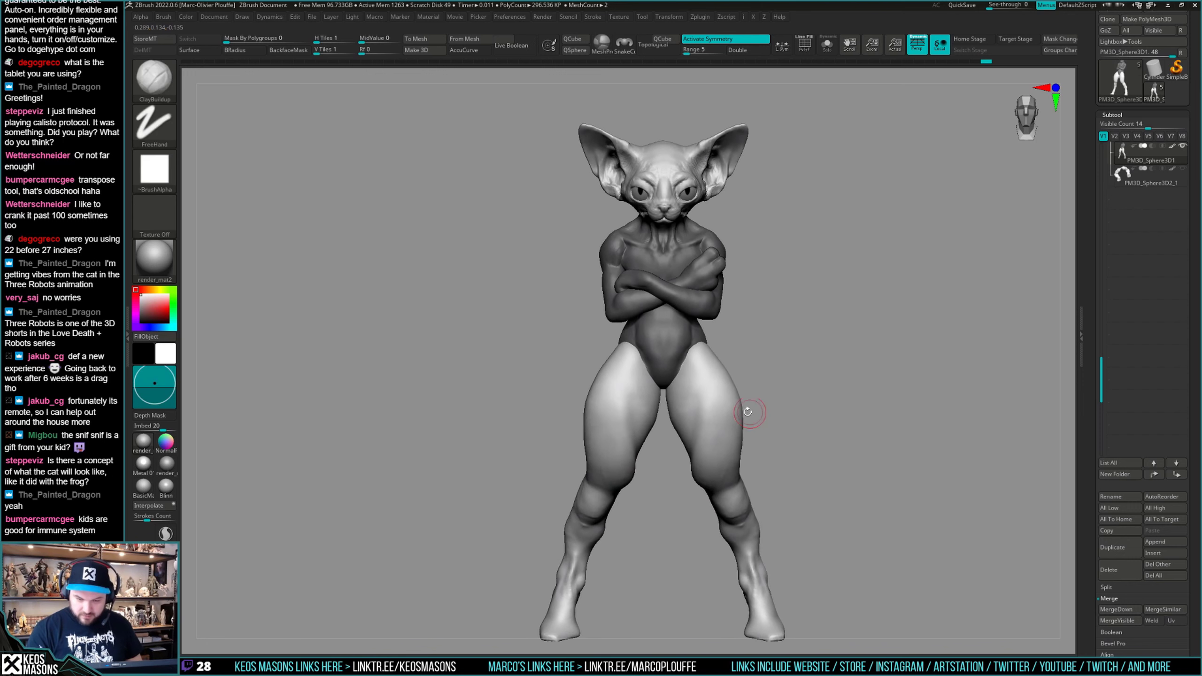
key(space)
mouse_move(722, 360)
mouse_down()
mouse_move(716, 386)
mouse_move(734, 379)
mouse_move(745, 402)
mouse_up()
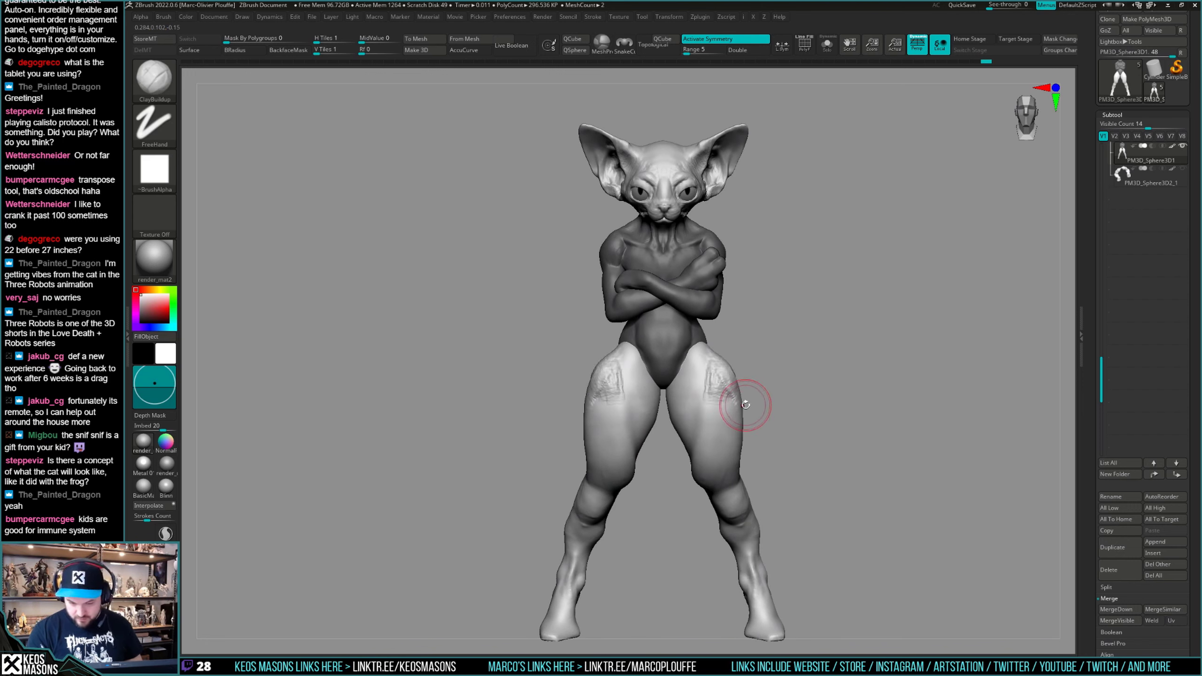
key(ctrl+z)
Build up the long muscle masses on the front of the thighs with the ClayBuildup brush.
mouse_move(836, 411)
mouse_down()
mouse_move(787, 412)
mouse_move(802, 400)
mouse_move(795, 416)
mouse_up()
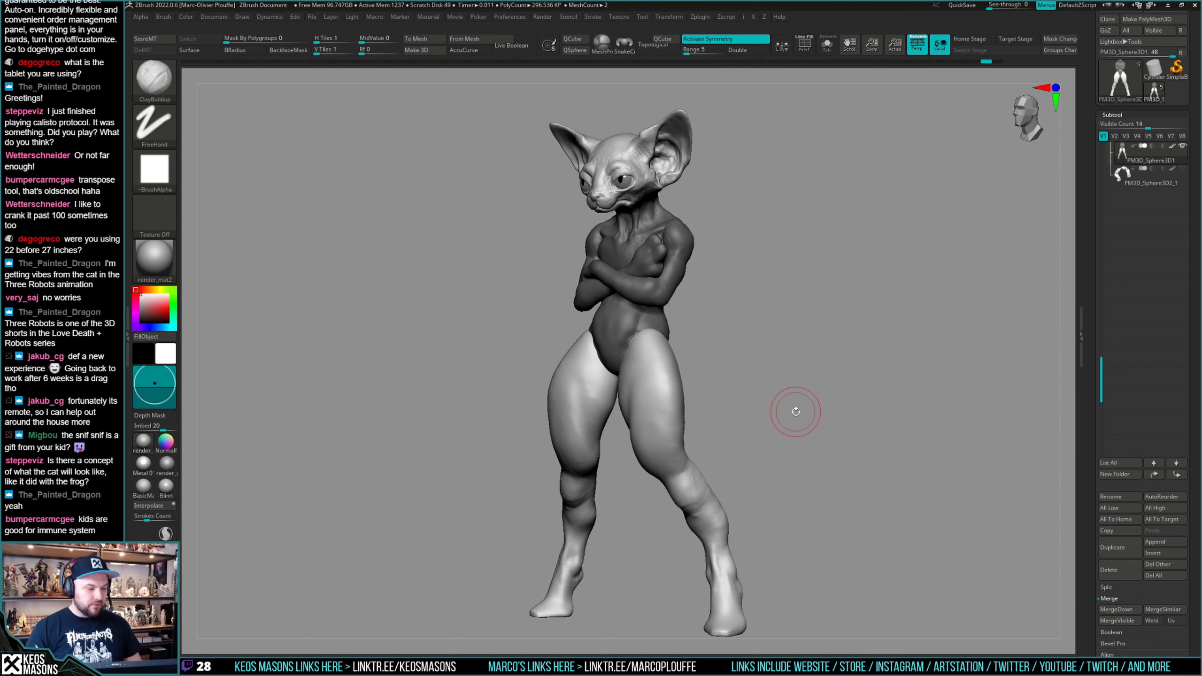
right_drag(794, 412, 700, 362)
drag(694, 362, 709, 396)
drag(685, 367, 679, 419)
right_drag(679, 419, 685, 369)
drag(683, 362, 681, 440)
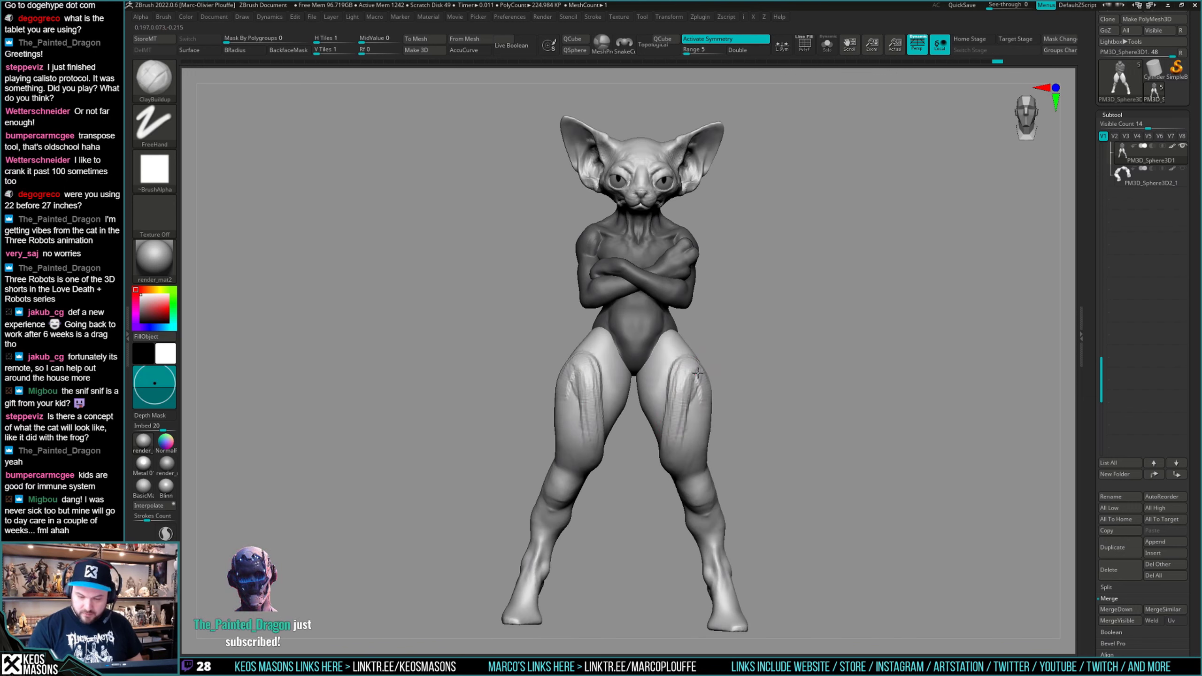
Smooth the front thigh muscles while keeping a defined edge along the inner thigh.
mouse_move(698, 385)
shift+mouse_down()
mouse_move(703, 350)
mouse_move(698, 409)
shift+mouse_up()
shift+right_drag(697, 410, 692, 379)
mouse_move(679, 352)
shift+mouse_down()
mouse_move(685, 376)
mouse_move(670, 405)
shift+mouse_up()
right_drag(703, 392, 683, 449)
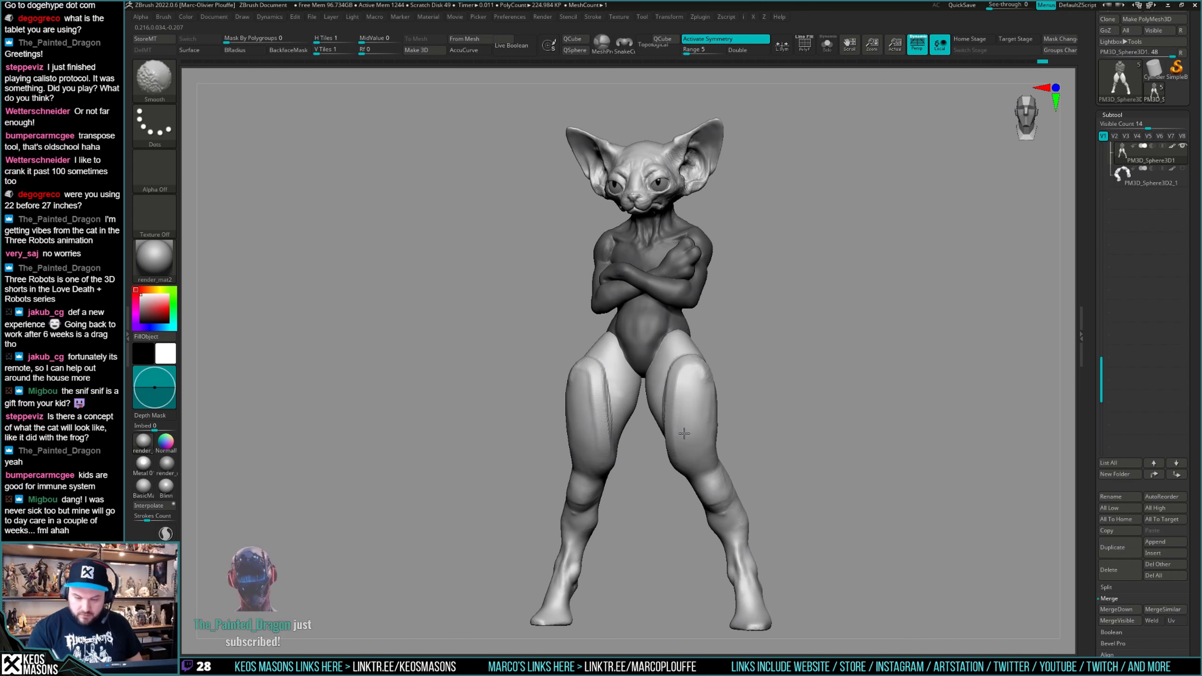
mouse_move(791, 408)
right_down()
mouse_move(726, 440)
mouse_move(742, 429)
right_up()
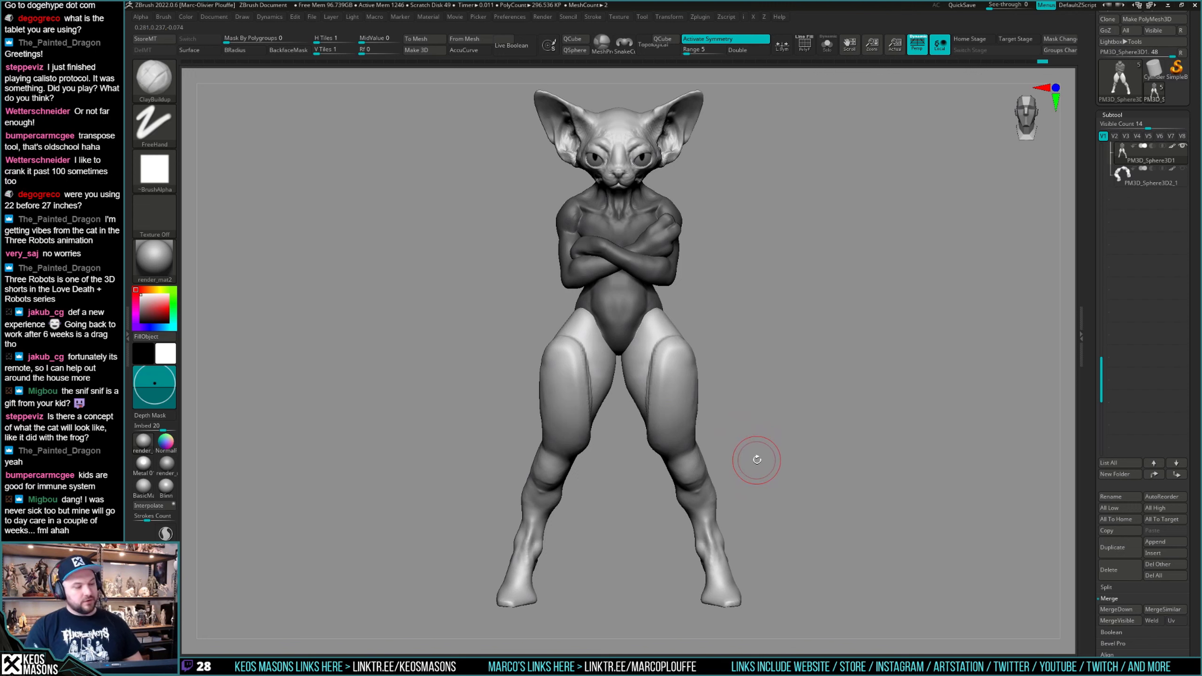
Refine the inner edge and outer side of the thigh muscles with ClayBuildup strokes.
alt+drag(806, 446, 782, 446)
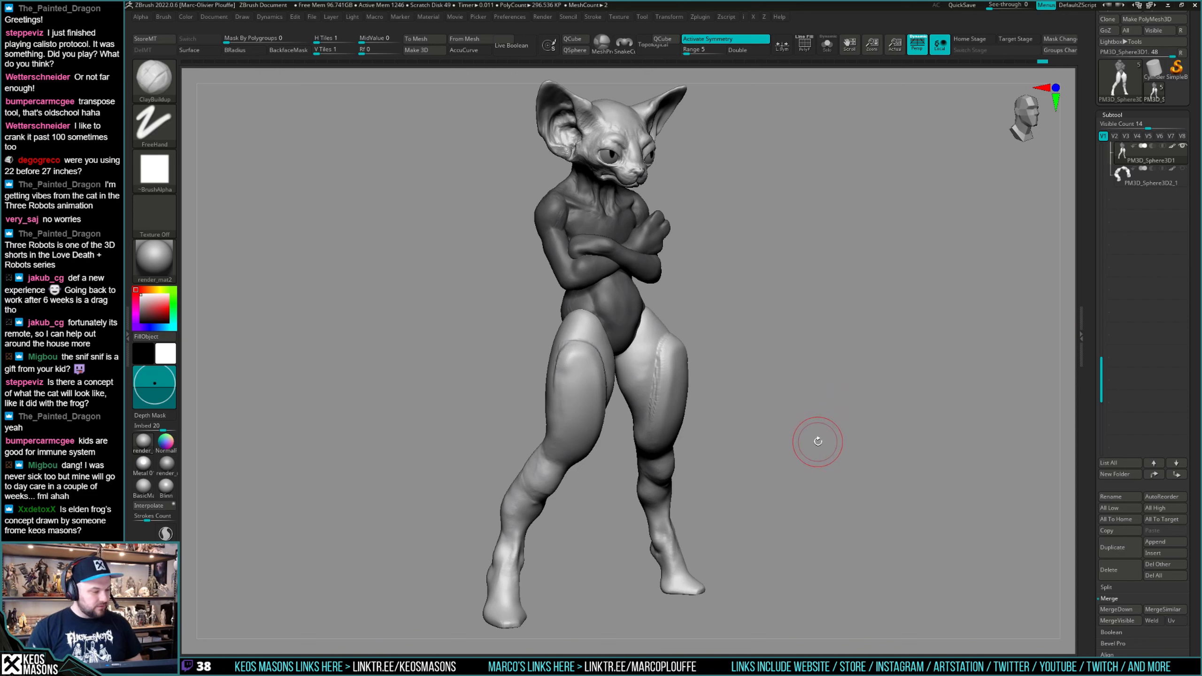
mouse_move(818, 437)
shift+mouse_down()
mouse_move(801, 416)
mouse_move(813, 408)
mouse_move(807, 436)
mouse_move(821, 398)
shift+mouse_up()
right_drag(670, 383, 656, 364)
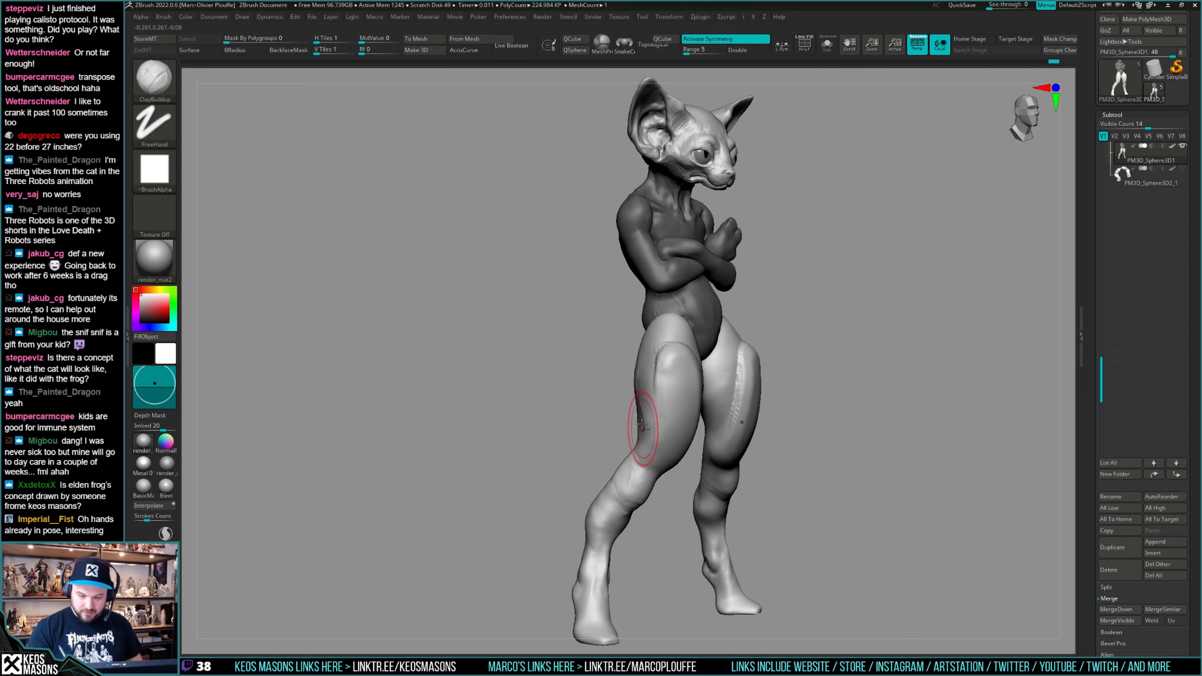
mouse_move(637, 428)
right_down()
mouse_move(628, 412)
mouse_move(645, 398)
mouse_move(888, 392)
mouse_move(860, 434)
mouse_move(887, 327)
mouse_move(812, 408)
right_up()
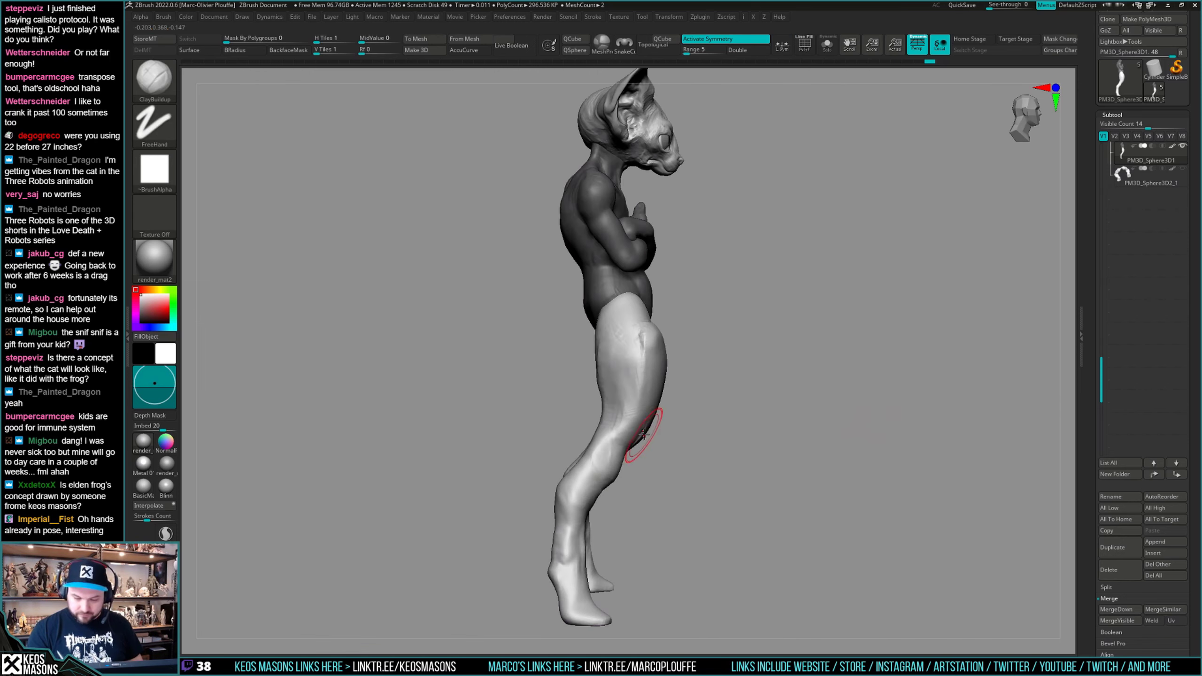
Build up the front of the knees with ClayBuildup strokes and smooth them into the legs.
right_drag(642, 444, 749, 410)
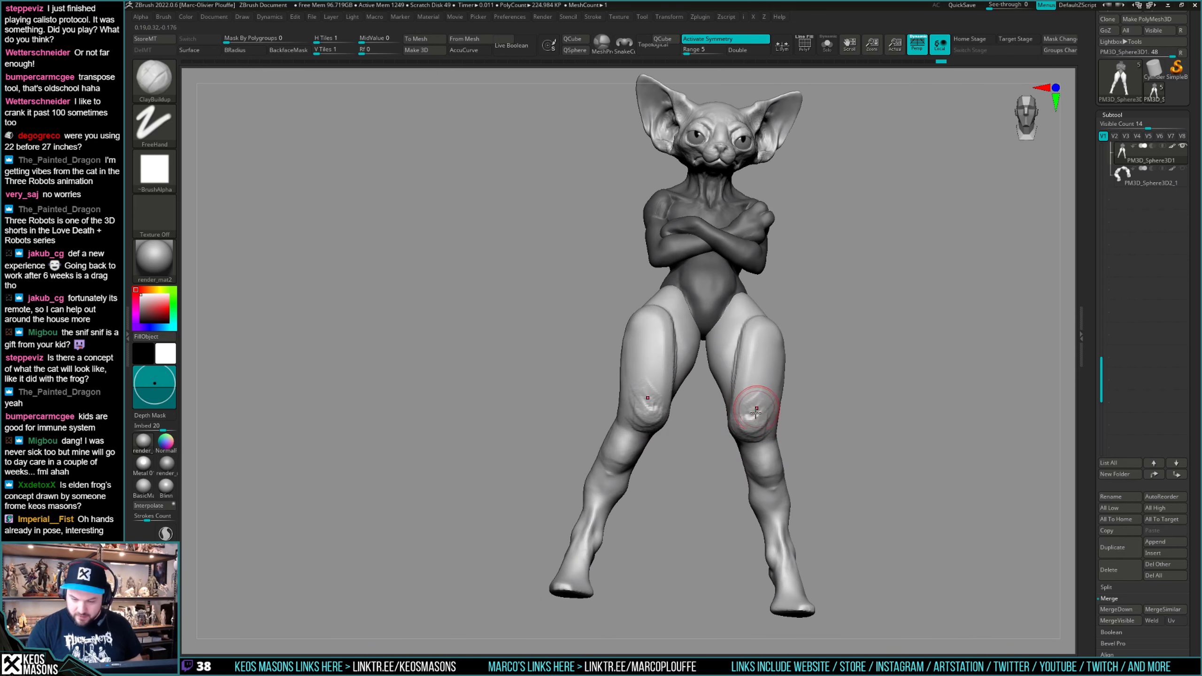
right_drag(767, 409, 719, 433)
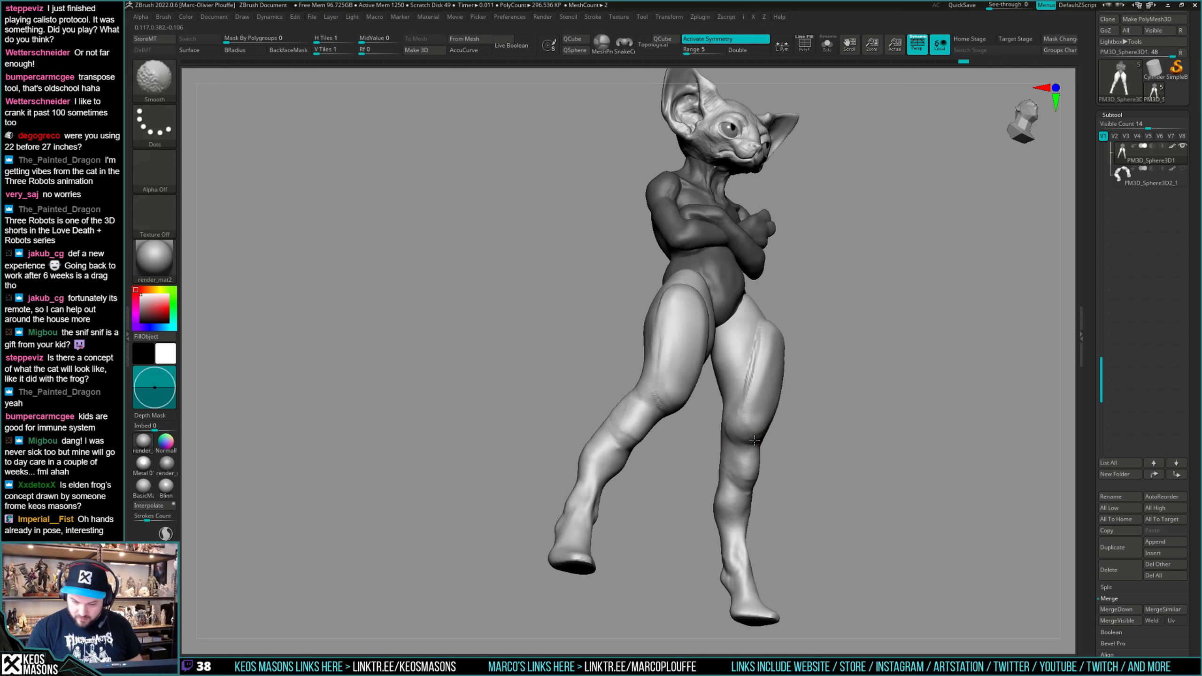
mouse_move(804, 407)
shift+right_down()
mouse_move(778, 403)
mouse_move(753, 438)
shift+right_up()
Build up the muscles on the back and outer side of the thighs with the ClayBuildup brush.
mouse_move(739, 375)
right_down()
mouse_move(847, 416)
mouse_move(833, 423)
mouse_move(906, 416)
mouse_move(839, 416)
mouse_move(853, 407)
mouse_move(823, 438)
mouse_move(834, 408)
mouse_move(680, 412)
mouse_move(818, 423)
mouse_move(817, 412)
mouse_move(781, 432)
mouse_move(776, 457)
right_up()
key(shift+f)
key(shift+f)
right_click(681, 456)
drag(680, 457, 689, 471)
right_drag(689, 472, 675, 412)
drag(662, 365, 676, 399)
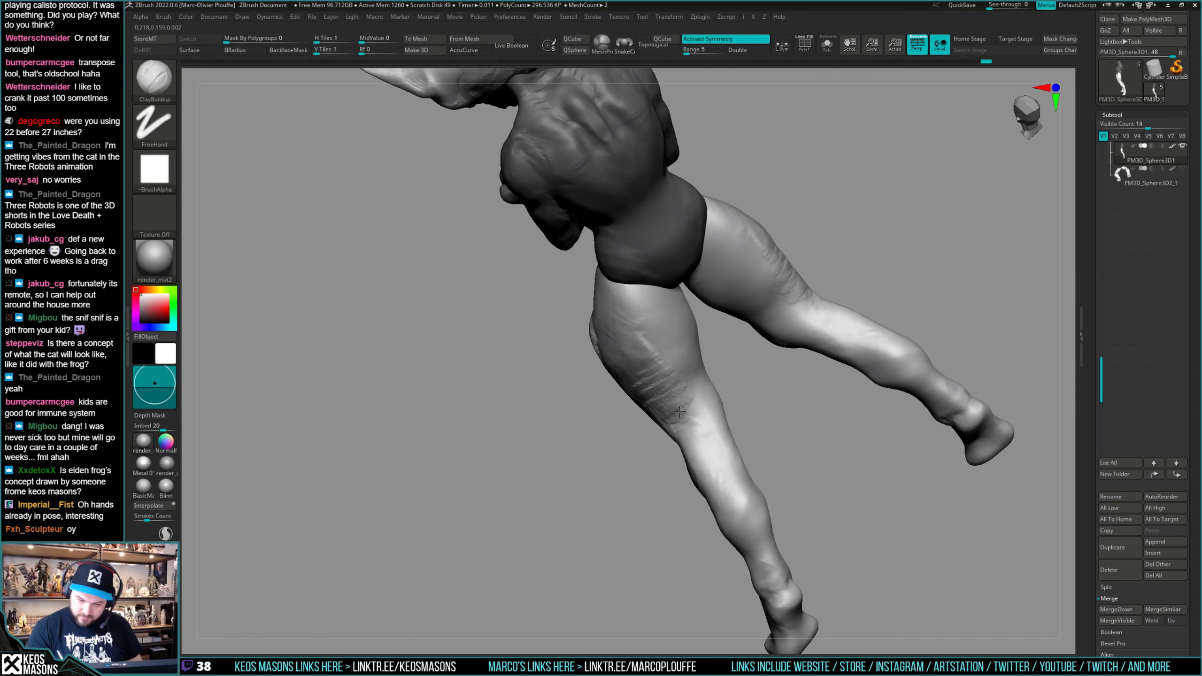
mouse_move(667, 339)
right_down()
mouse_move(686, 371)
mouse_move(659, 402)
mouse_move(665, 359)
right_up()
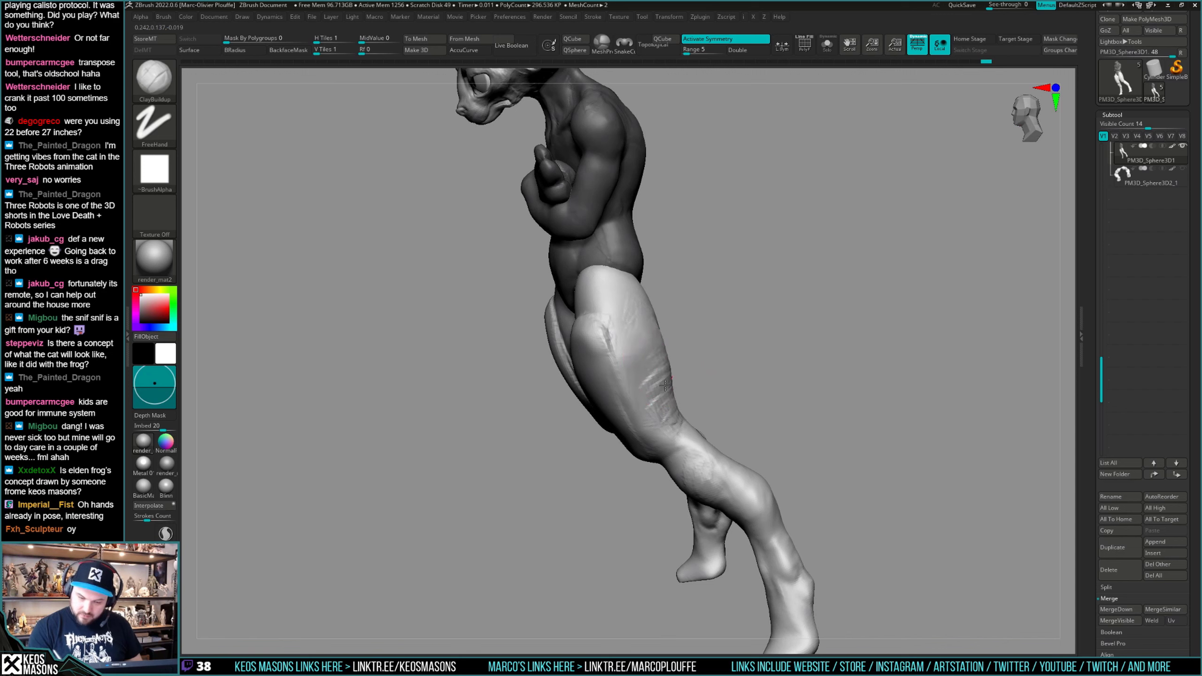
Smooth the strokes on the outer side of the thighs into the surrounding form.
mouse_move(688, 406)
right_down()
mouse_move(680, 354)
mouse_move(714, 426)
mouse_move(656, 397)
right_up()
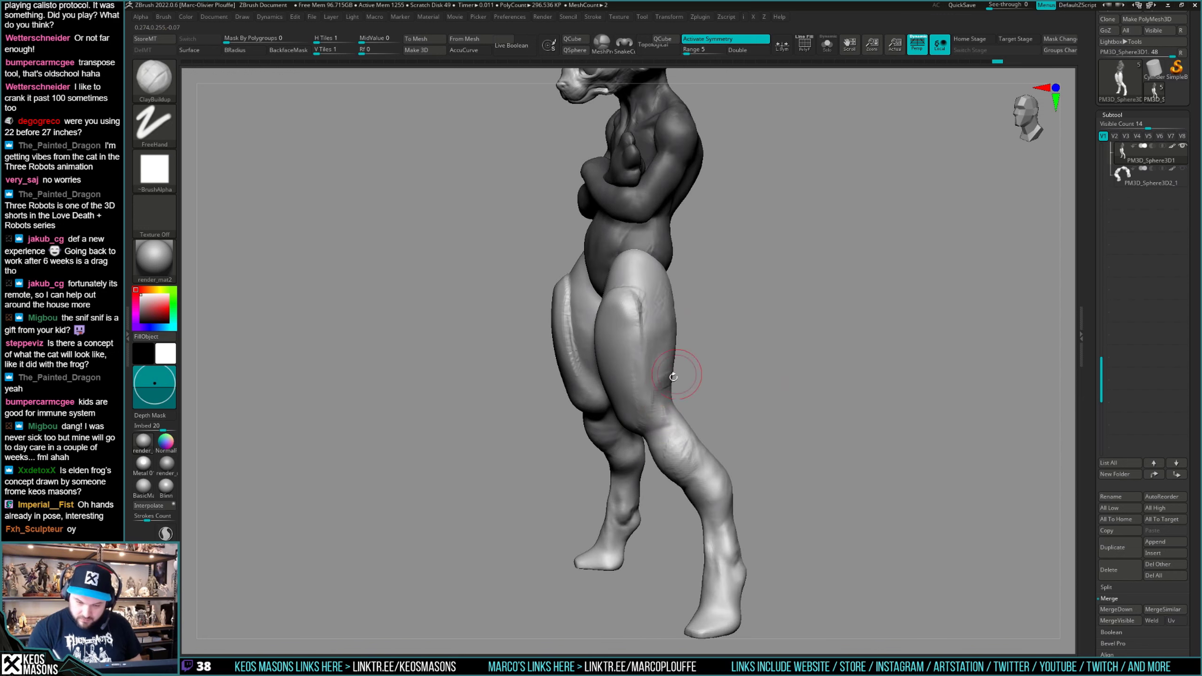
shift+drag(664, 383, 657, 403)
mouse_move(640, 412)
right_down()
mouse_move(794, 404)
mouse_move(792, 392)
mouse_move(796, 476)
mouse_move(814, 402)
mouse_move(691, 382)
mouse_move(796, 408)
mouse_move(817, 381)
right_up()
Build up the buttocks with ClayBuildup strokes and smooth them into the lower back and thighs.
key(space)
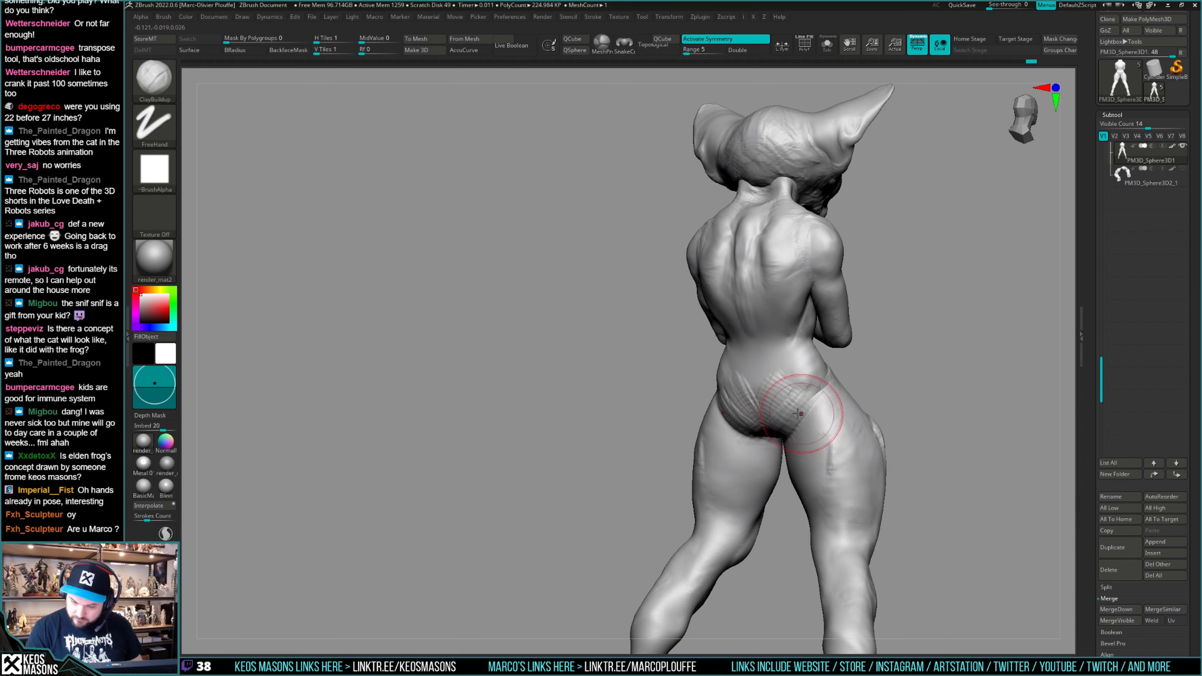
shift+drag(797, 413, 805, 416)
mouse_move(805, 416)
right_down()
mouse_move(821, 389)
mouse_move(799, 420)
right_up()
shift+drag(799, 420, 796, 416)
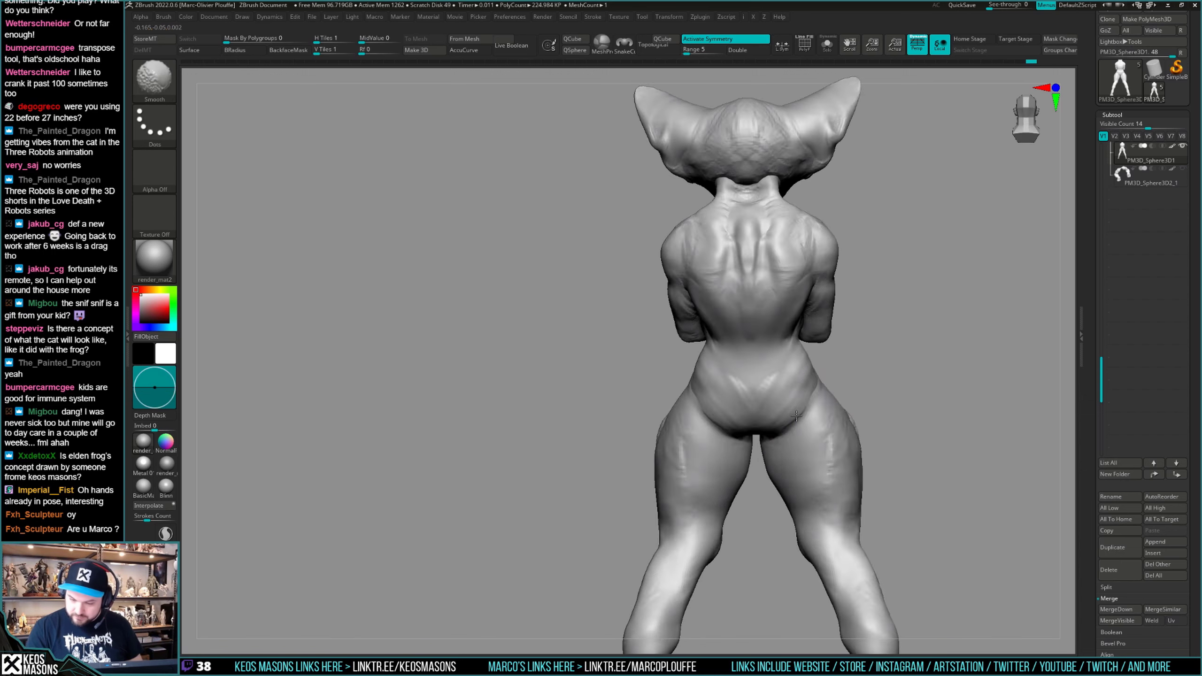
Adjust the shape of the lower back and hips with the Move brush.
mouse_move(885, 416)
right_down()
mouse_move(794, 442)
mouse_move(760, 432)
mouse_move(760, 398)
mouse_move(763, 434)
mouse_move(805, 386)
mouse_move(752, 394)
right_up()
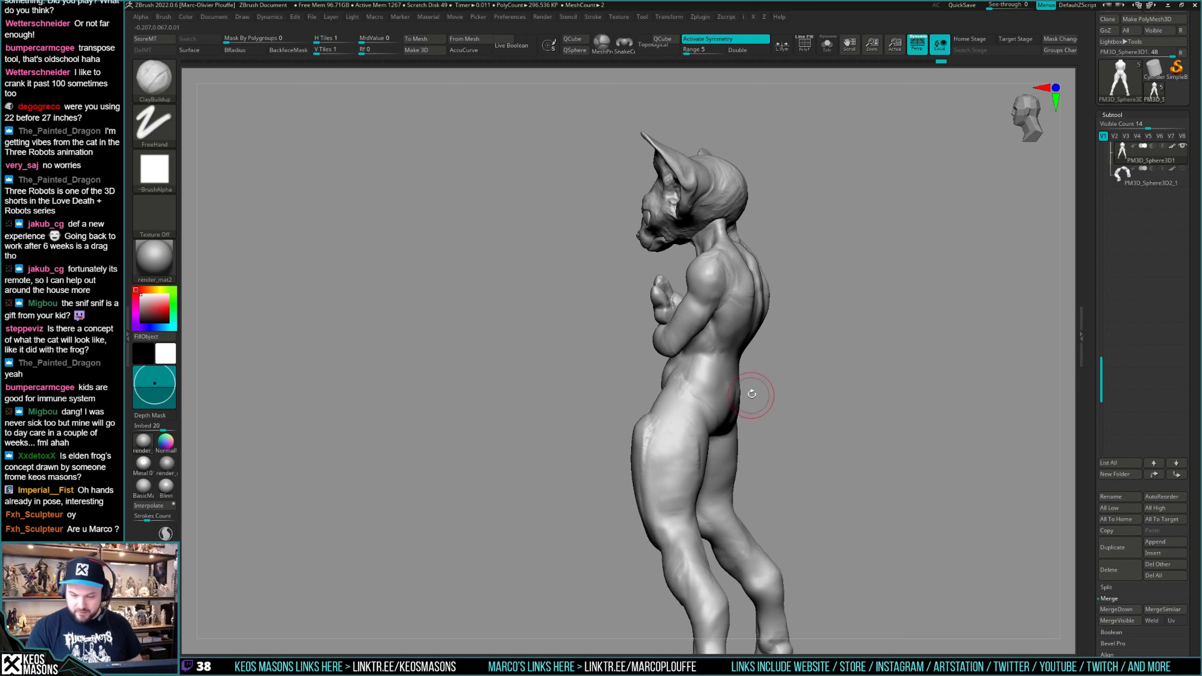
key(b)
key(m)
key(v)
mouse_move(853, 309)
right_down()
mouse_move(795, 350)
mouse_move(732, 372)
mouse_move(759, 371)
mouse_move(745, 407)
mouse_move(711, 408)
mouse_move(754, 405)
mouse_move(706, 388)
right_up()
right_click(745, 406)
Hide the crossed arms using their polygroup, and adjust the sides of the waist with the Move brush.
key(shift+f)
key(shift+f)
ctrl+shift+click(726, 361)
ctrl+shift+drag(797, 353, 805, 360)
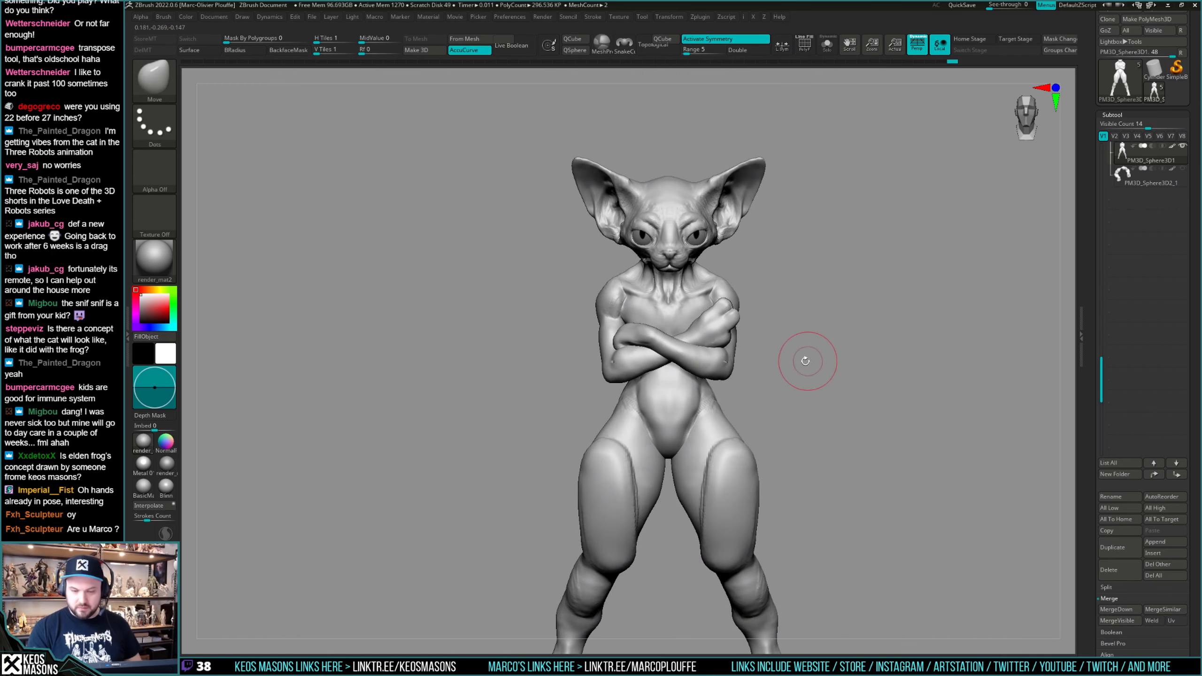
mouse_move(775, 383)
ctrl+right_down()
mouse_move(765, 386)
mouse_move(788, 377)
ctrl+right_up()
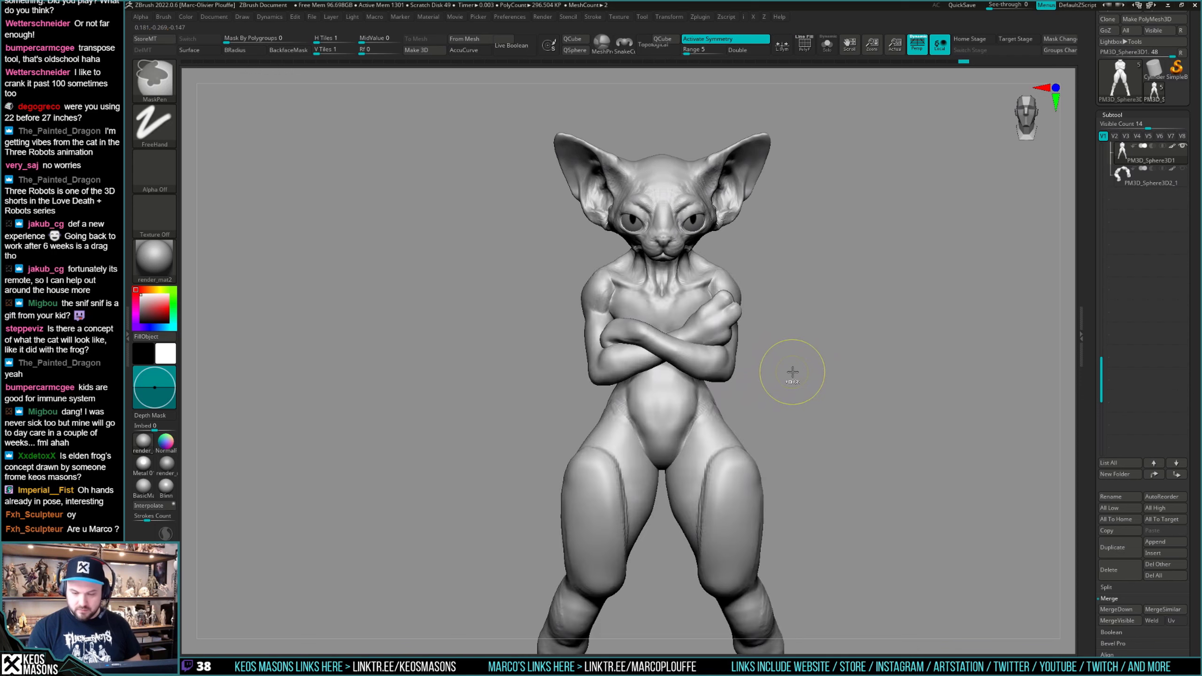
ctrl+shift+click(727, 366)
ctrl+shift+drag(804, 339, 810, 346)
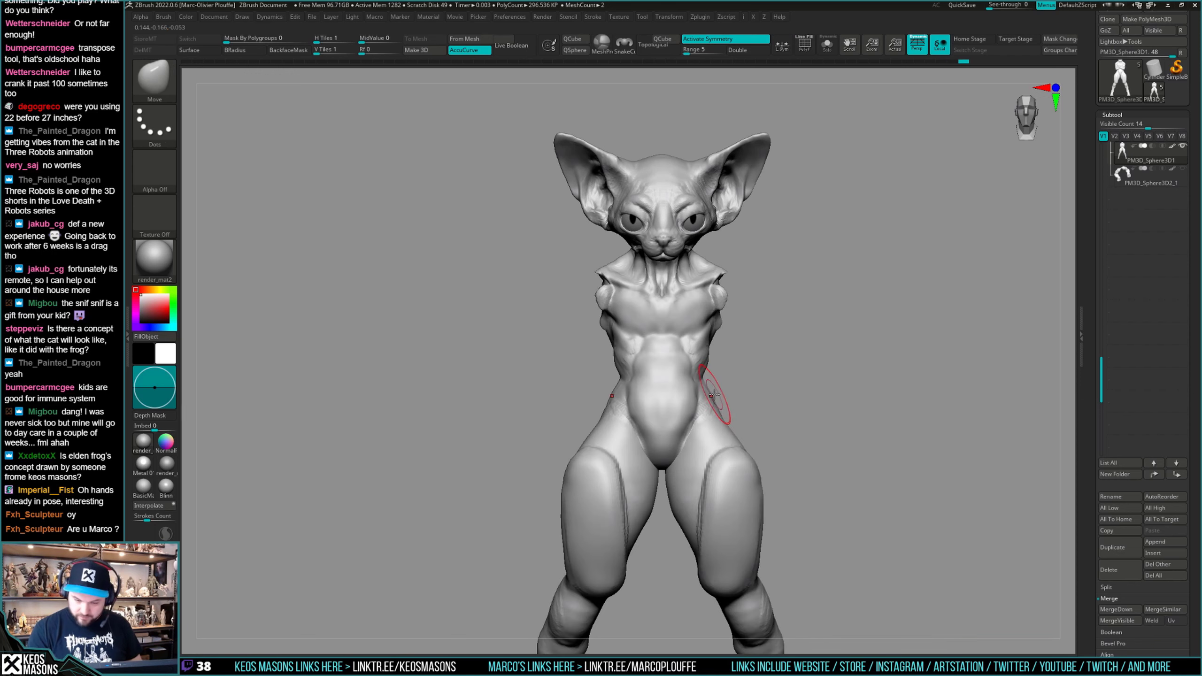
mouse_move(713, 395)
right_down()
mouse_move(691, 394)
mouse_move(729, 392)
mouse_move(717, 421)
mouse_move(686, 406)
mouse_move(694, 379)
right_up()
ctrl+shift+click(699, 393)
Carve creases from the hips down the inner thighs with the DamStandard brush.
key(space)
click(717, 347)
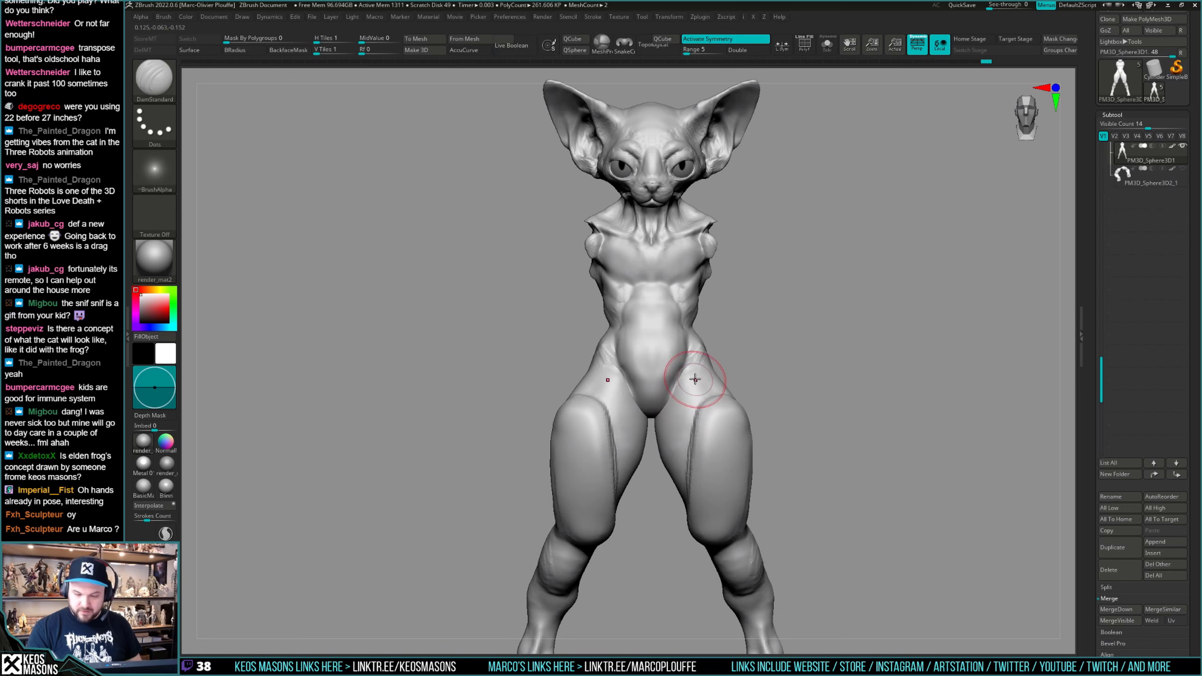
drag(692, 367, 674, 453)
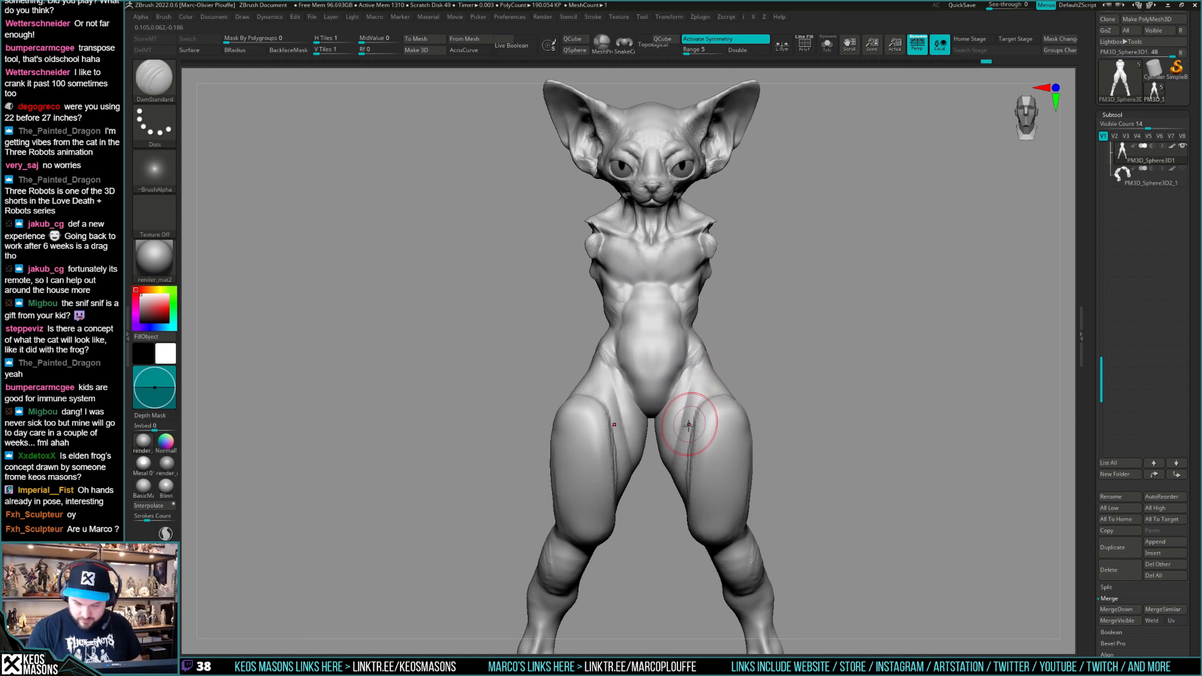
right_drag(686, 432, 683, 428)
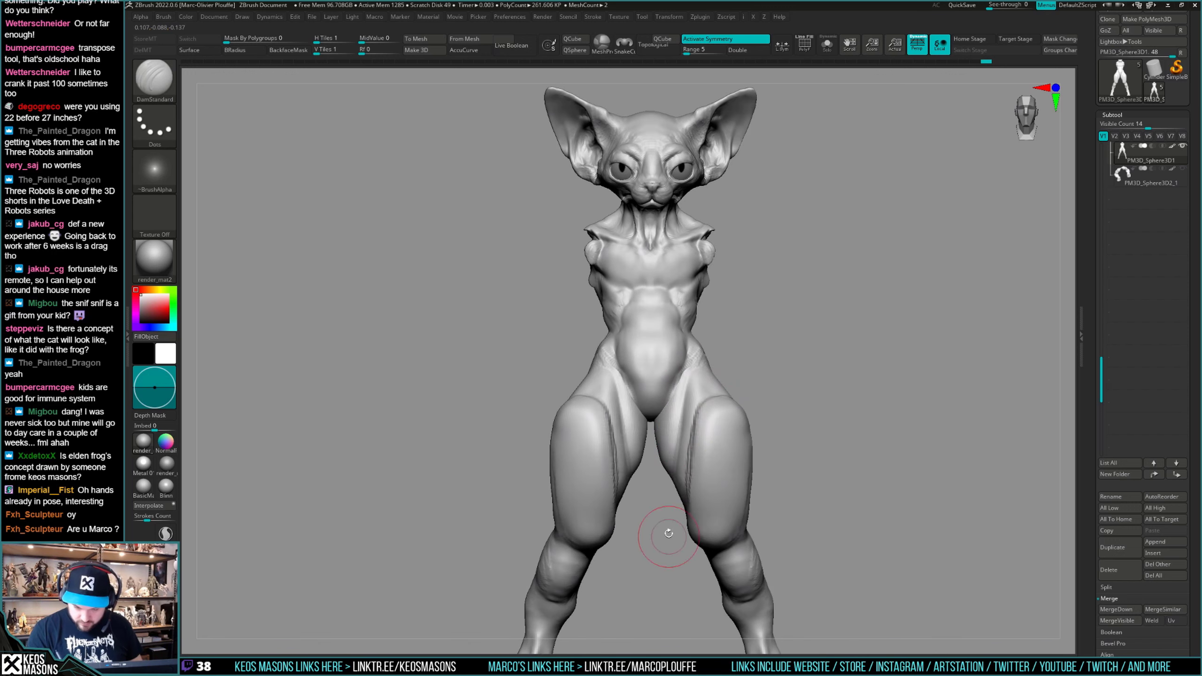
right_drag(668, 532, 667, 461)
Set Smooth Stronger as the smoothing brush and soften the creases along the inner thighs and groin.
key(shift)
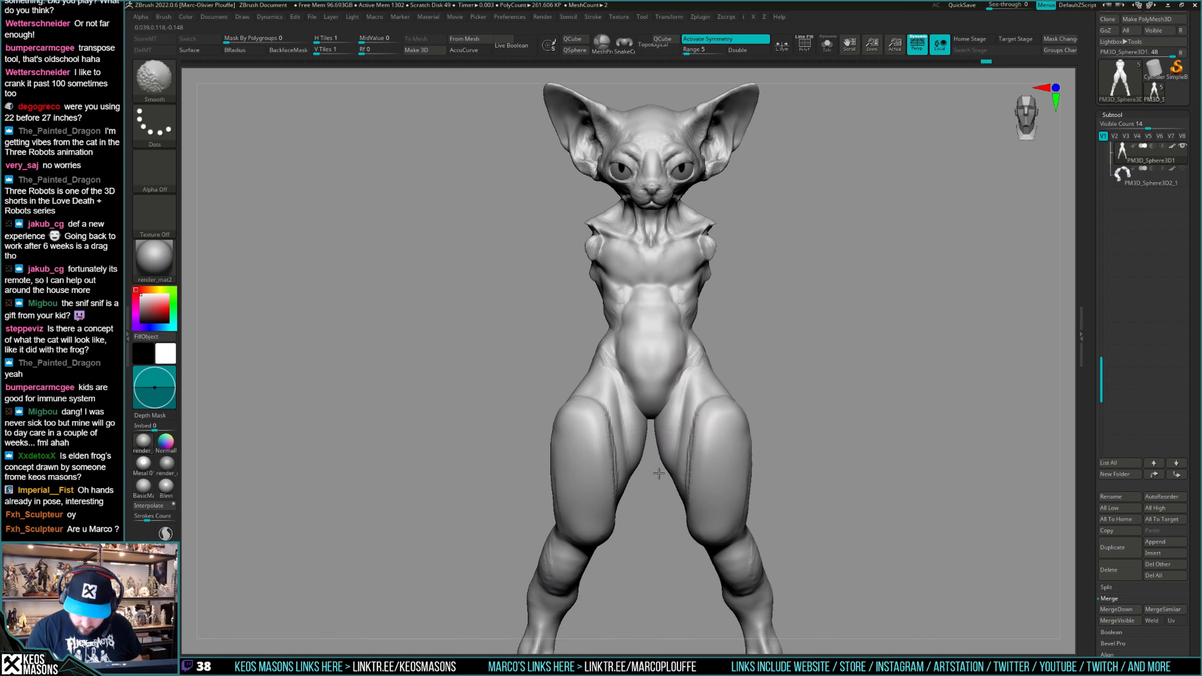
key(shift+b)
shift+click(633, 448)
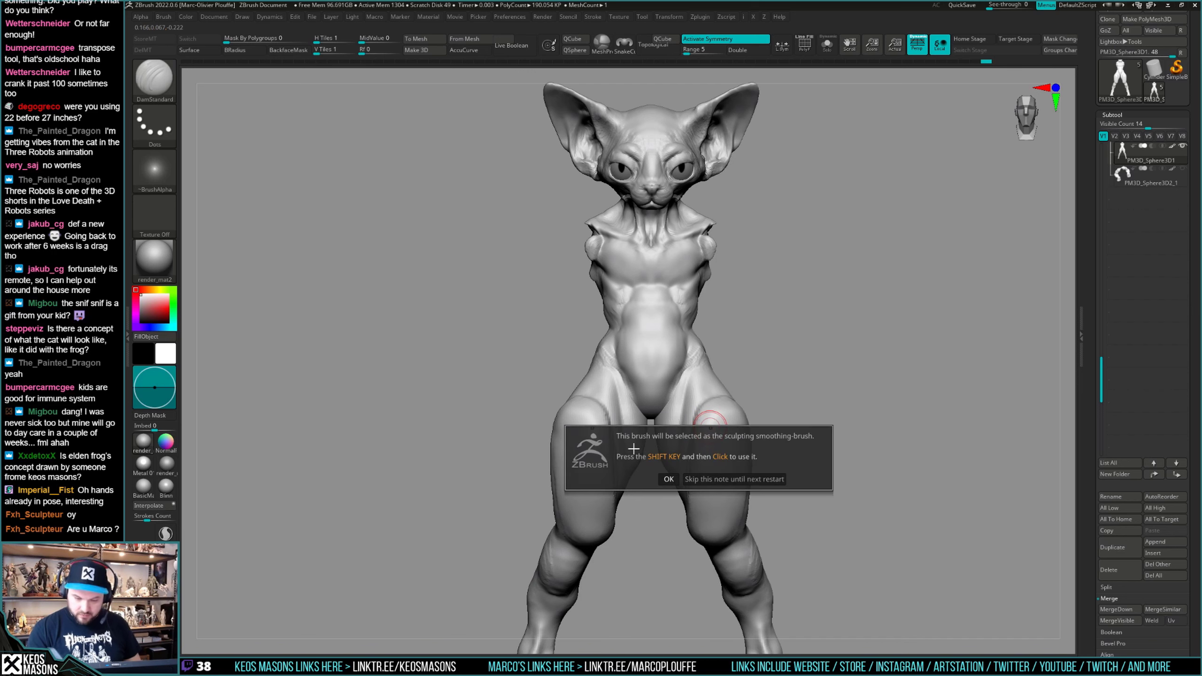
key(shift)
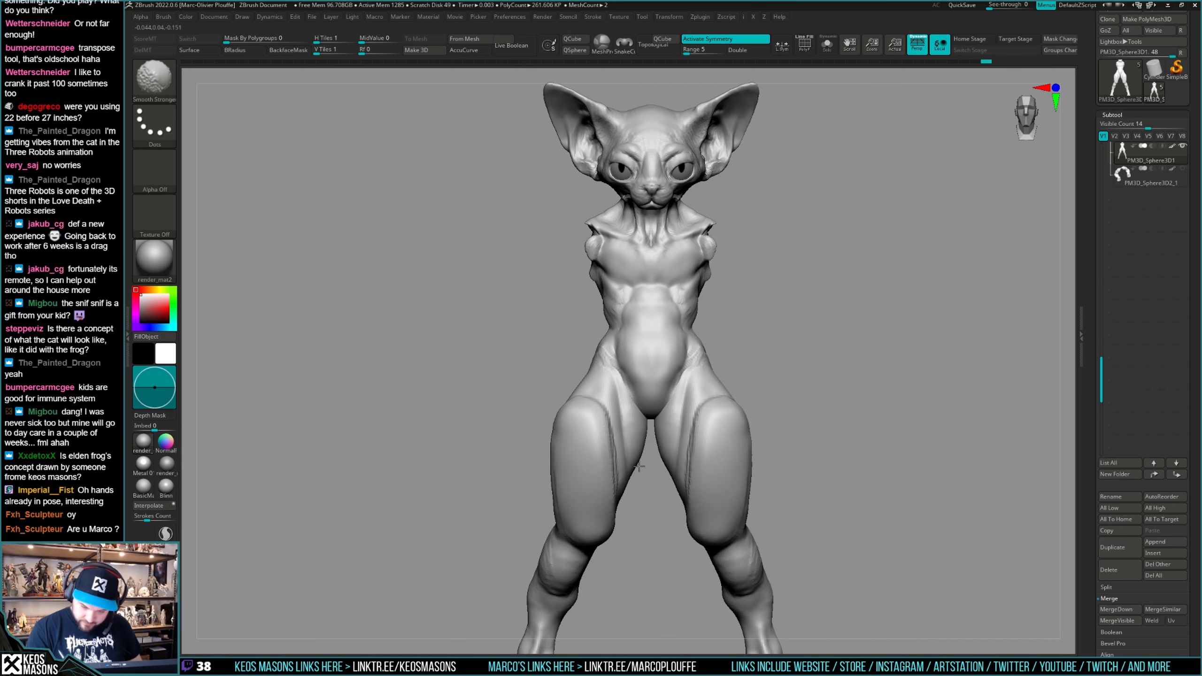
mouse_move(678, 453)
right_down()
mouse_move(653, 426)
mouse_move(692, 398)
mouse_move(702, 341)
right_up()
shift+drag(702, 341, 700, 339)
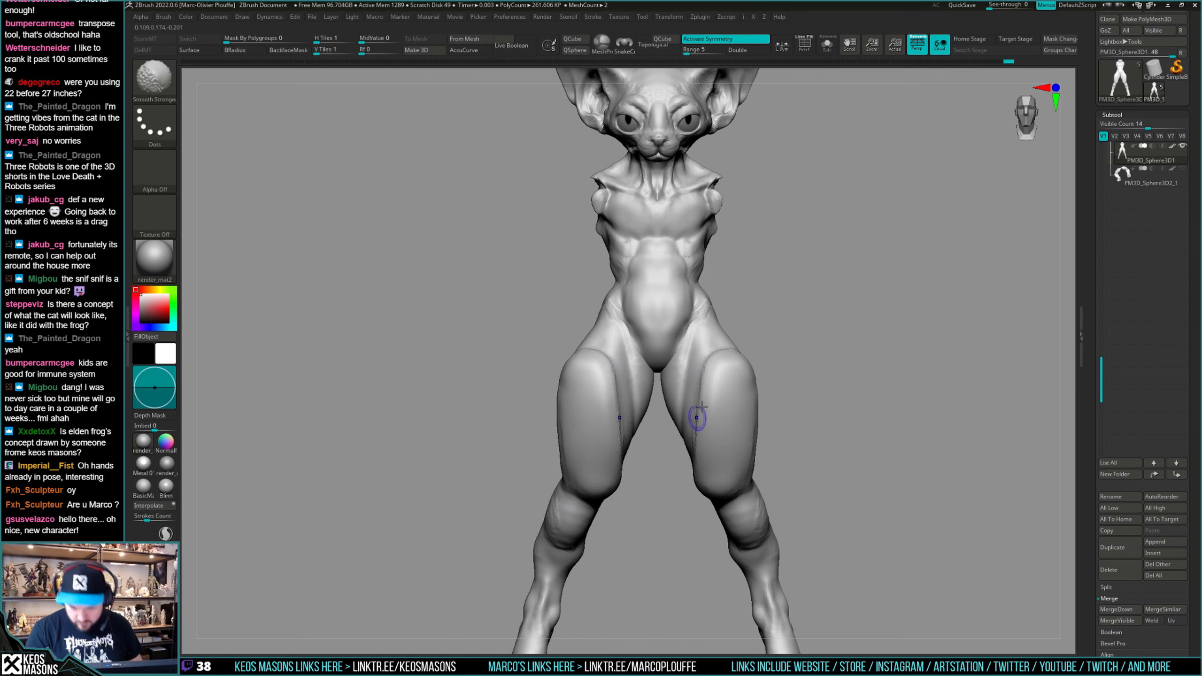
ctrl+right_drag(702, 405, 710, 505)
mouse_move(651, 544)
ctrl+right_down()
mouse_move(749, 418)
mouse_move(749, 462)
ctrl+right_up()
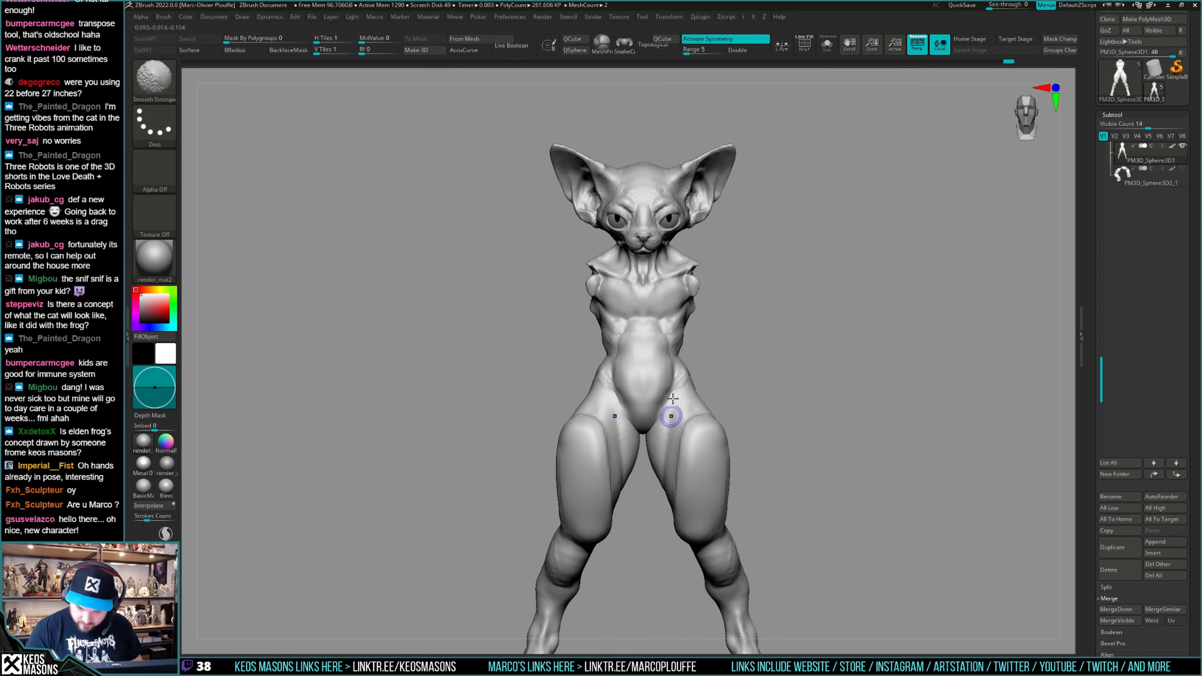
Build up the front of the hips beside the belly with the ClayBuildup brush and smooth the strokes.
key(b)
key(d)
key(s)
key(space)
key(b)
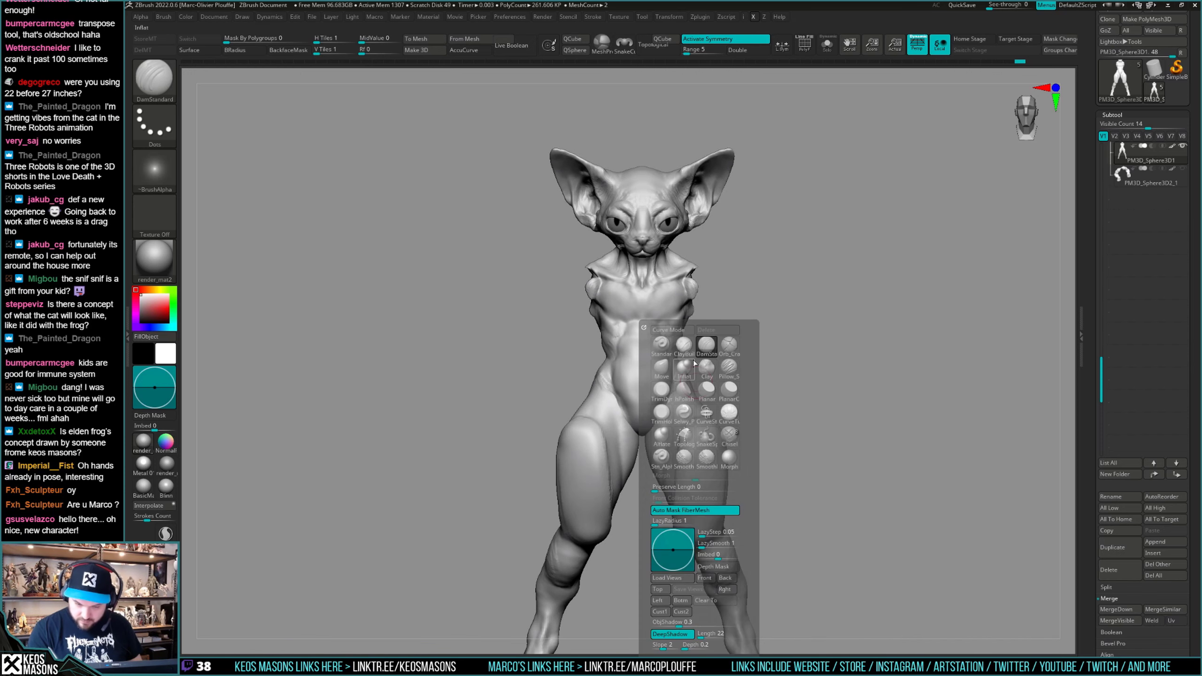
key(c)
key(b)
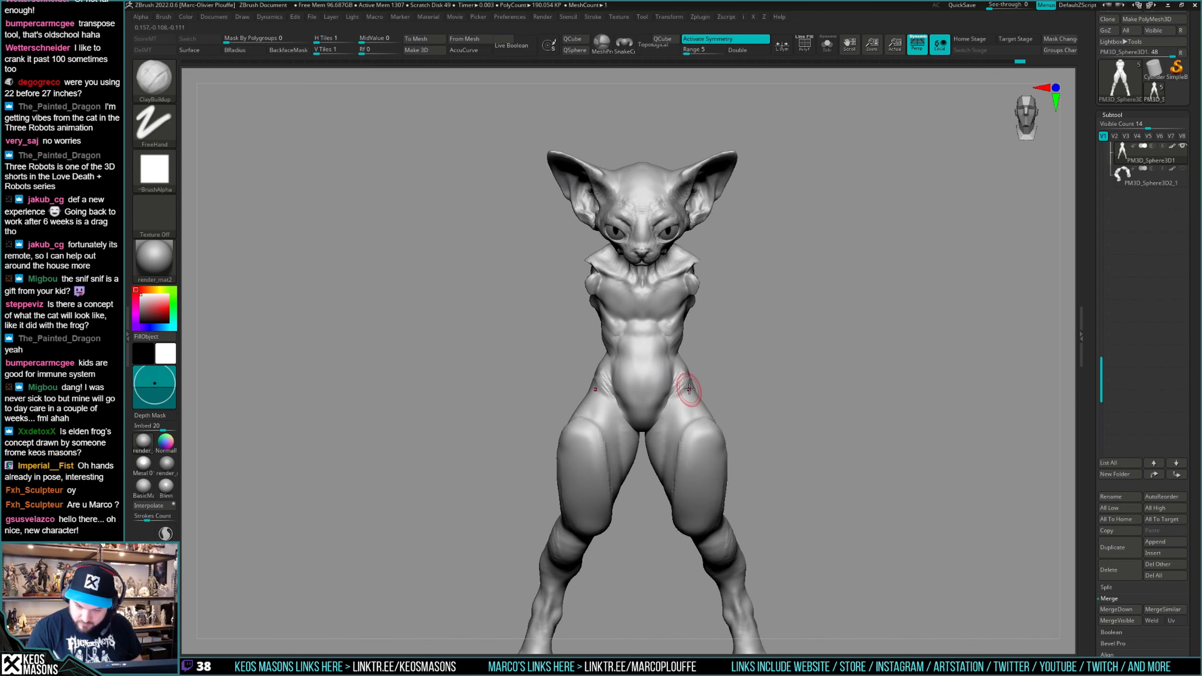
mouse_move(679, 421)
right_down()
mouse_move(783, 343)
mouse_move(693, 377)
mouse_move(719, 369)
mouse_move(701, 384)
mouse_move(711, 416)
mouse_move(769, 349)
mouse_move(769, 374)
right_up()
key(space)
key(space)
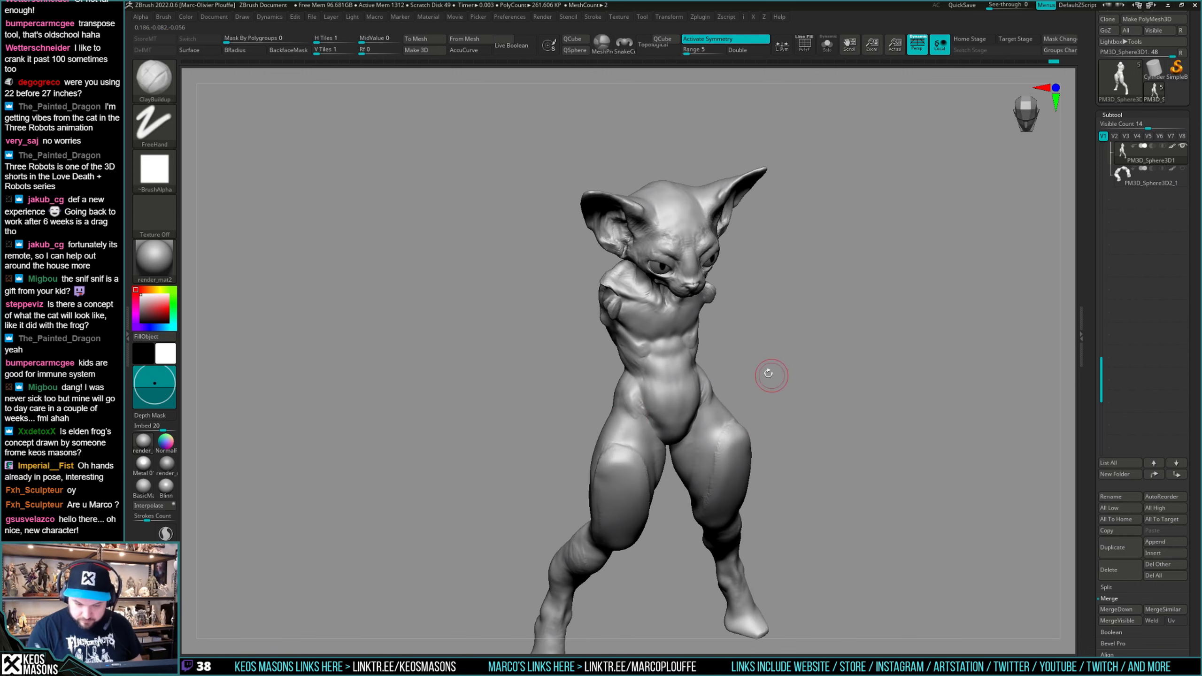
key(space)
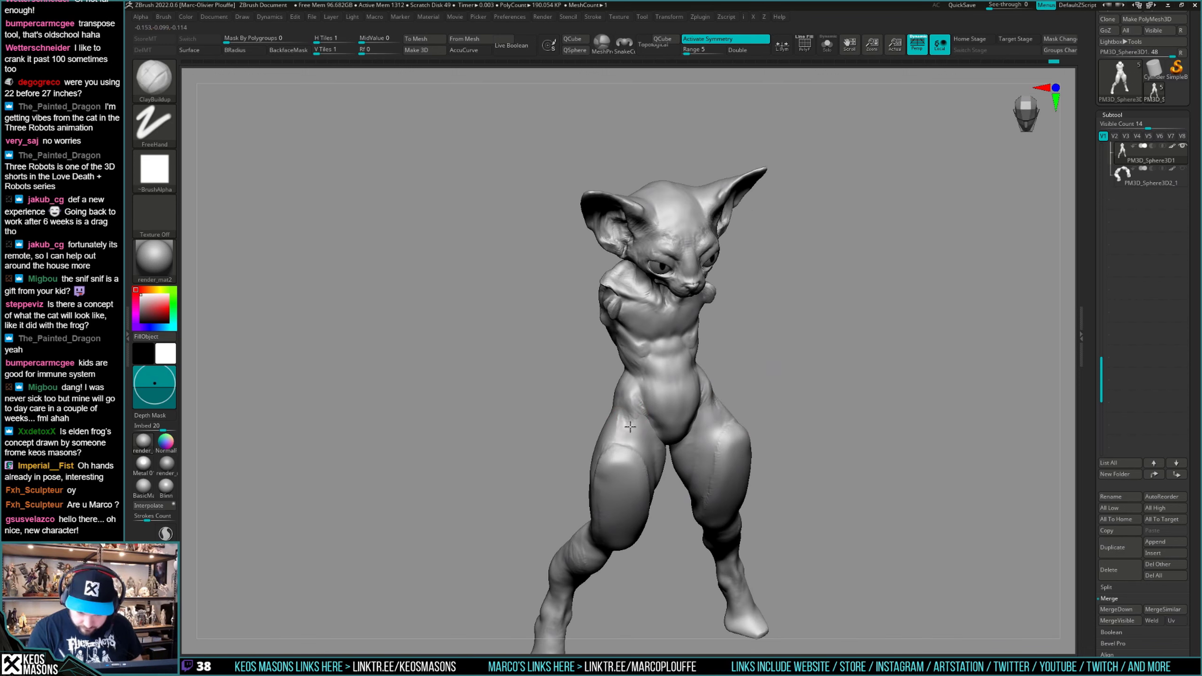
shift+right_drag(633, 444, 625, 436)
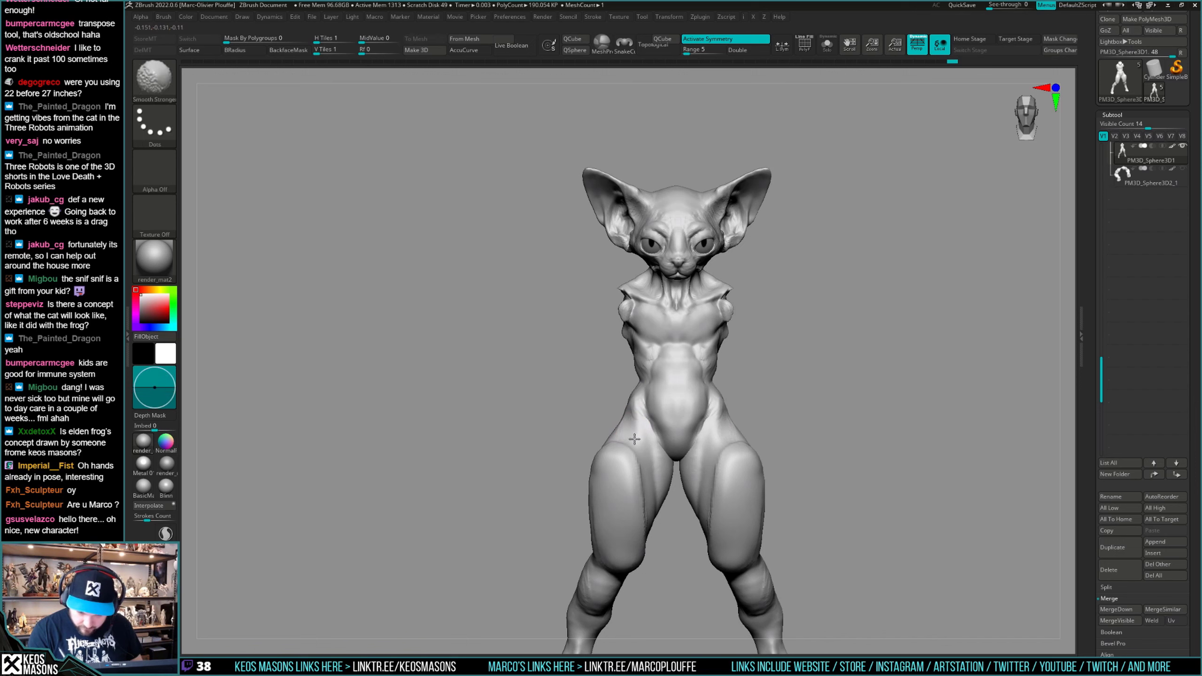
Refine the transition from the hip bones into the upper thighs with ClayBuildup strokes.
mouse_move(836, 416)
right_down()
mouse_move(659, 434)
mouse_move(665, 418)
right_up()
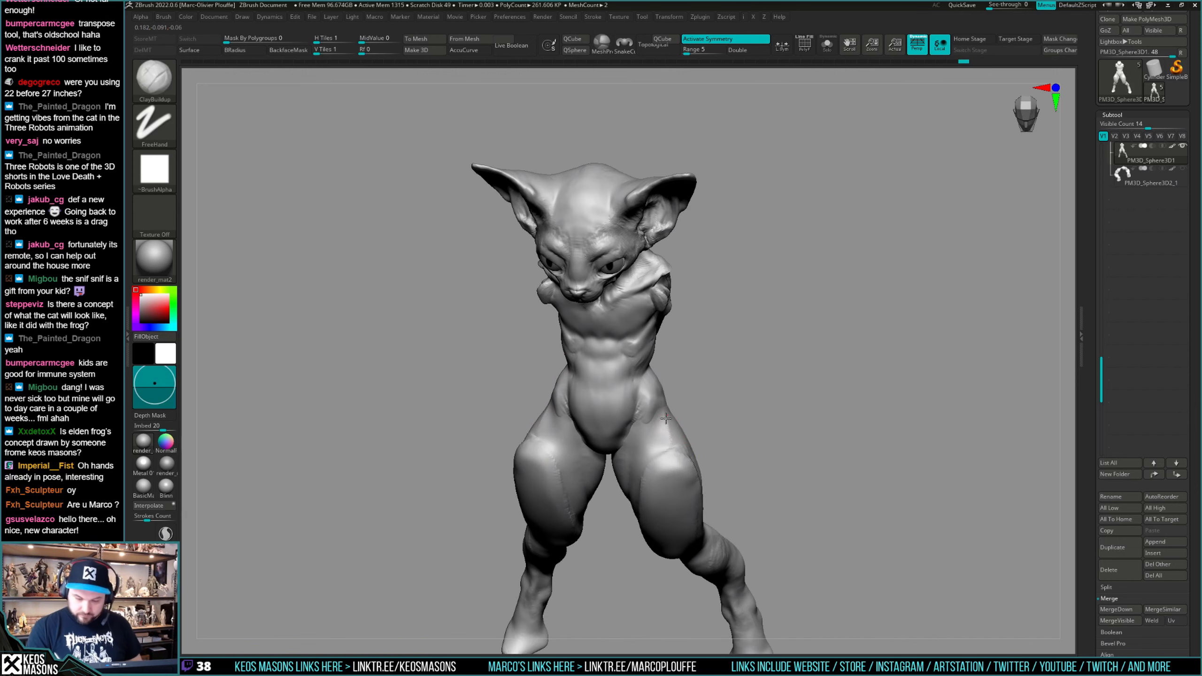
key(f)
mouse_move(745, 349)
right_down()
mouse_move(780, 396)
mouse_move(788, 429)
mouse_move(773, 435)
mouse_move(786, 424)
mouse_move(796, 434)
mouse_move(789, 422)
mouse_move(805, 447)
right_up()
key(shift+f)
key(shift+f)
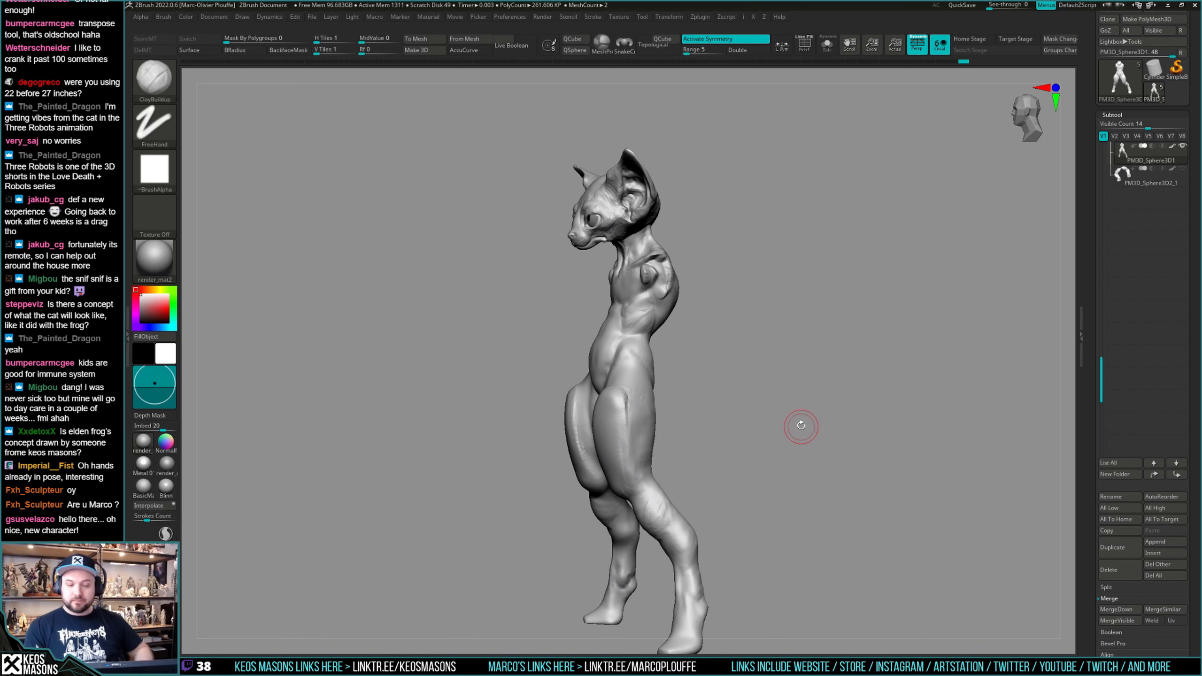
Reshape the knees and the backs of the thighs in side profile with the Move brush.
alt+drag(793, 441, 787, 414)
key(x)
click(757, 375)
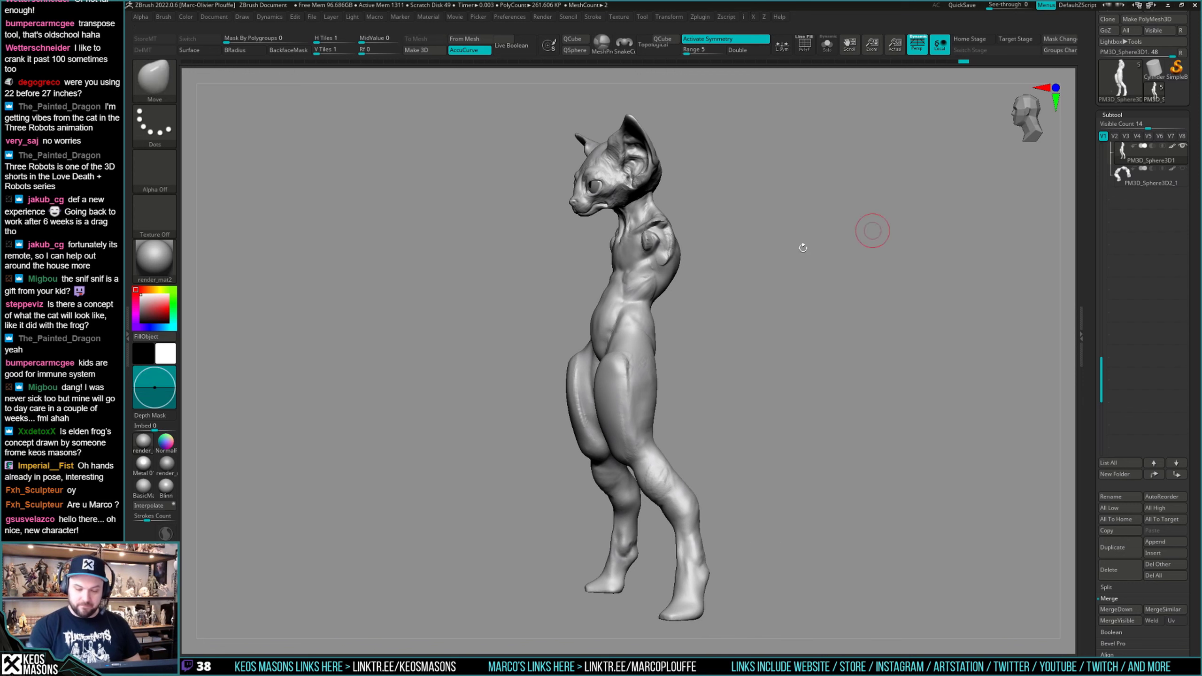
drag(577, 449, 572, 445)
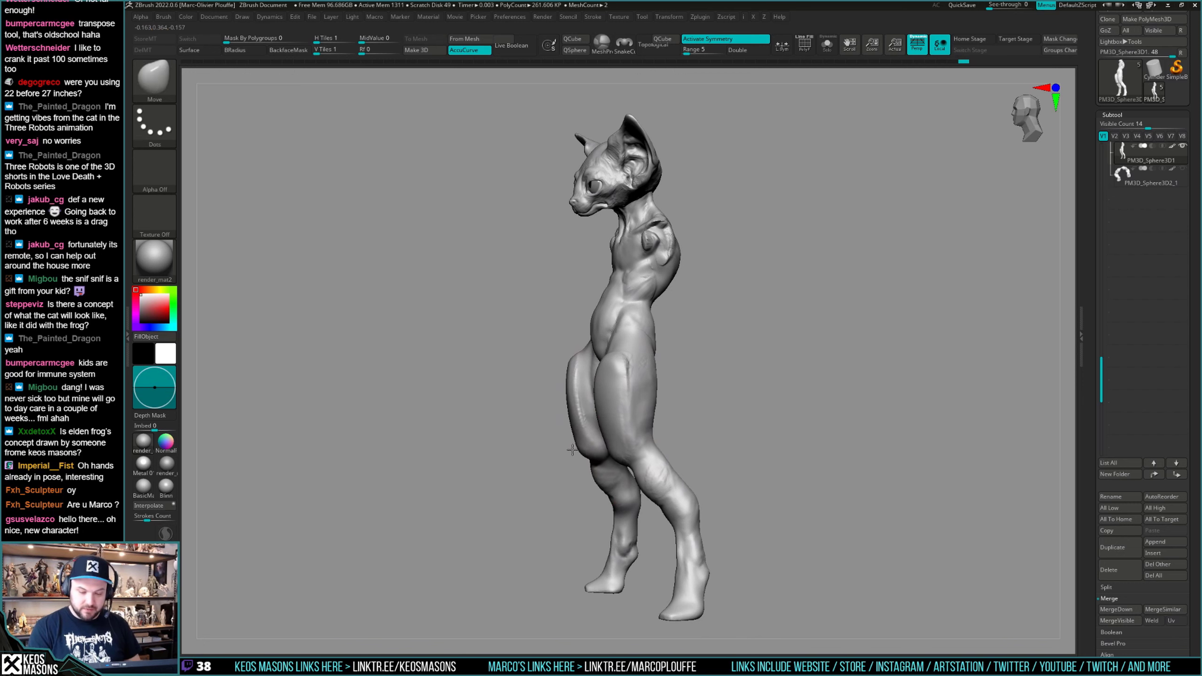
mouse_move(675, 373)
shift+mouse_down()
mouse_move(636, 392)
mouse_move(656, 386)
shift+mouse_up()
key(space)
mouse_move(734, 392)
mouse_down()
mouse_move(684, 381)
mouse_move(724, 375)
mouse_move(680, 388)
mouse_up()
key(space)
drag(637, 432, 622, 433)
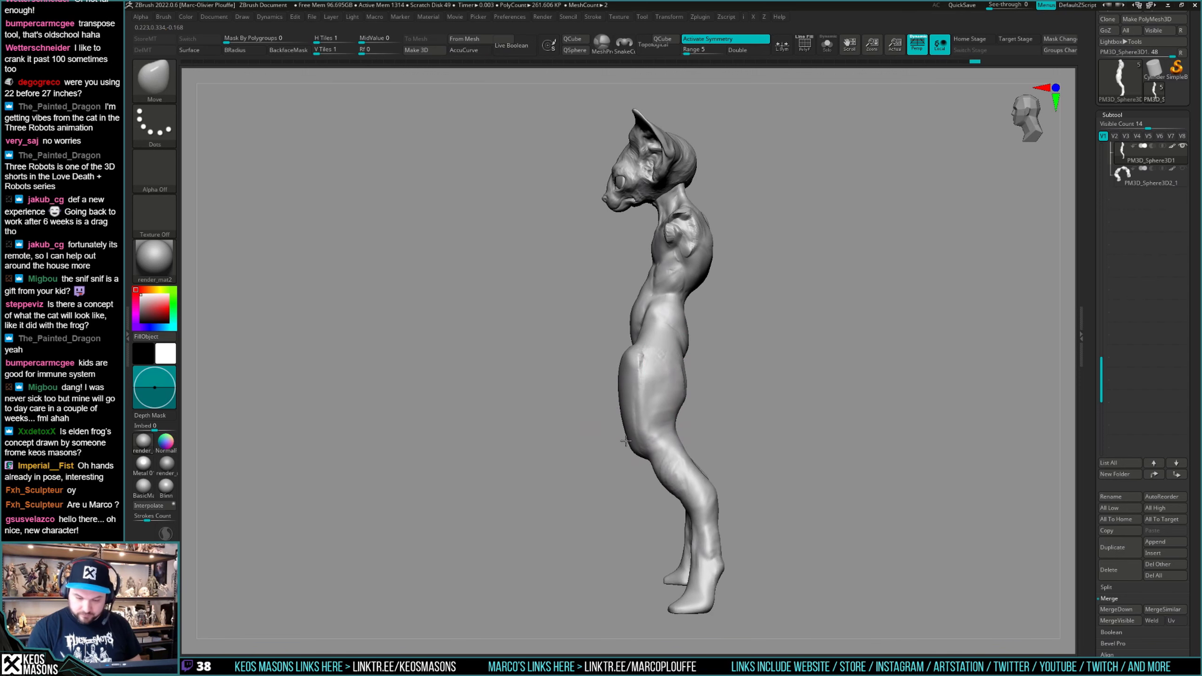
key(space)
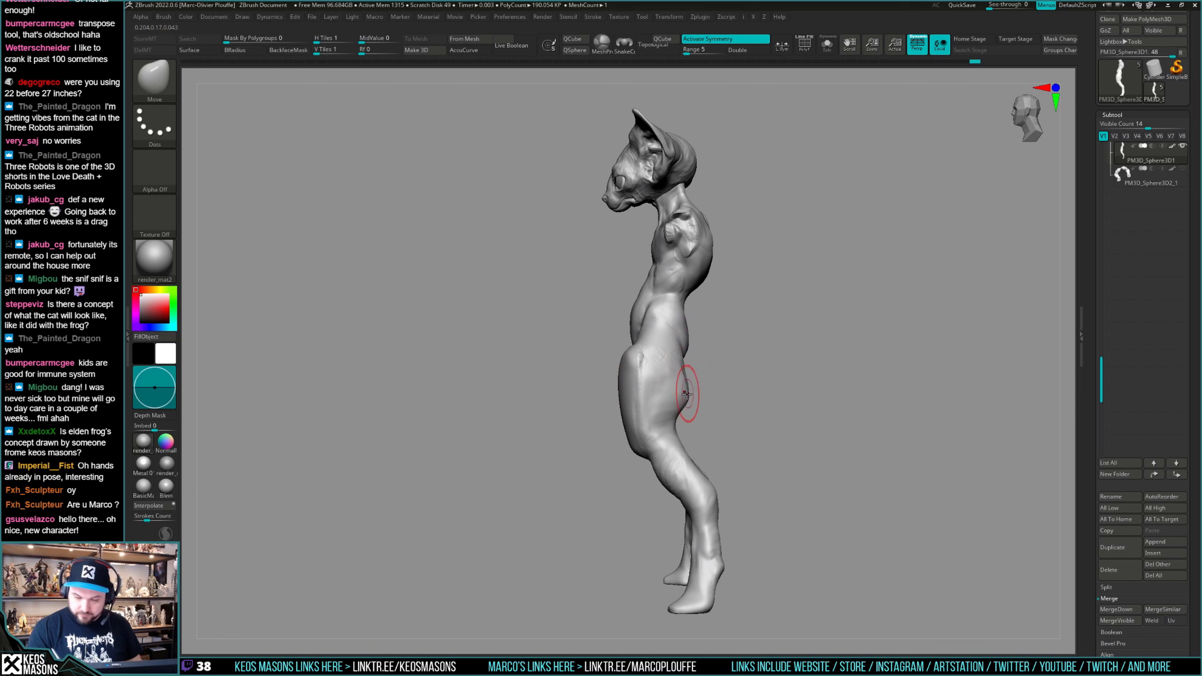
key(shift)
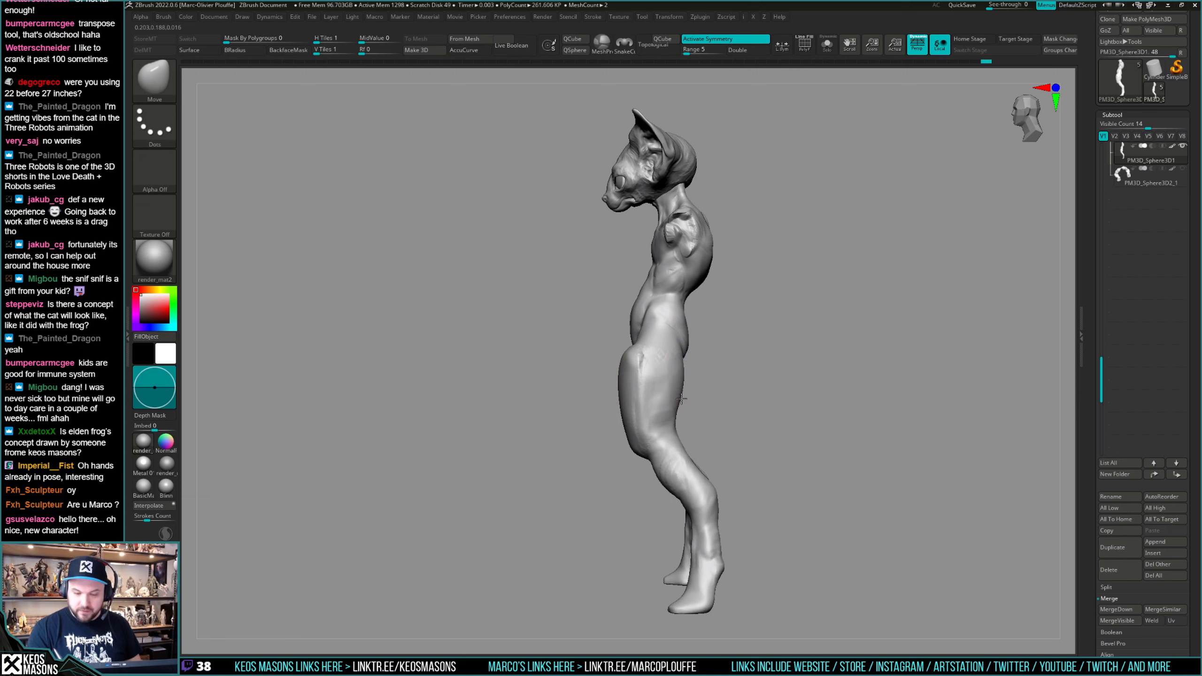
Adjust the shape of the lower legs and hips from three-quarter views with the Move brush.
mouse_move(621, 523)
alt+right_down()
mouse_move(622, 494)
mouse_move(663, 473)
mouse_move(543, 496)
alt+right_up()
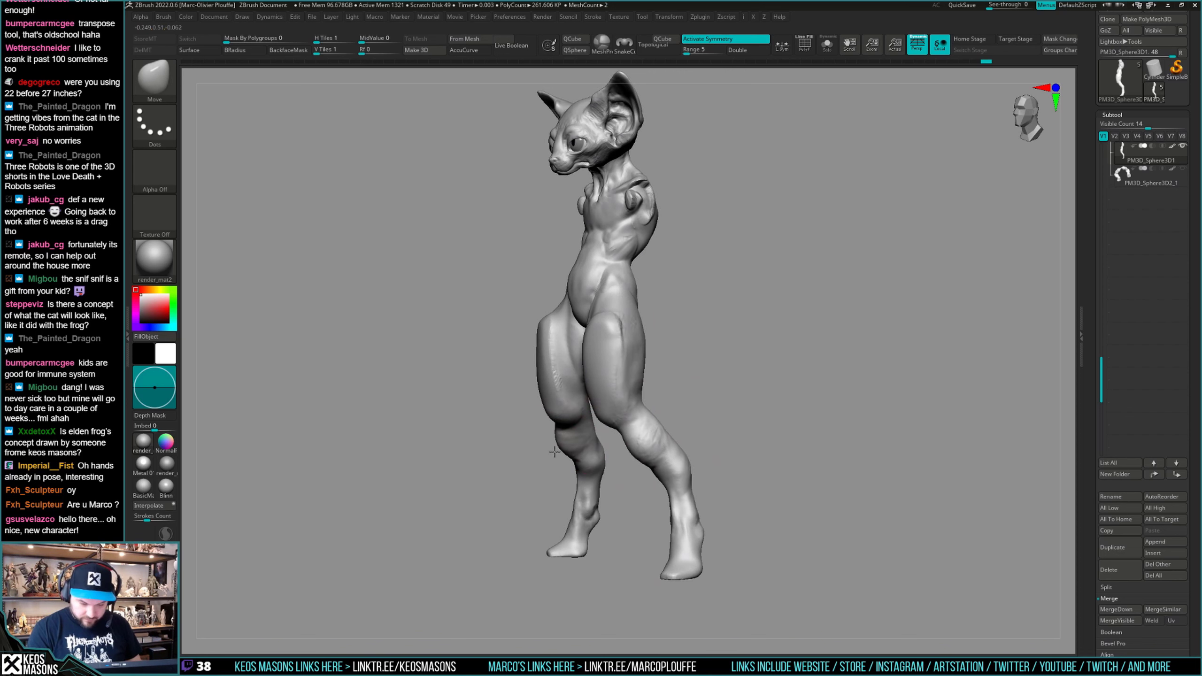
mouse_move(563, 443)
right_down()
mouse_move(615, 492)
mouse_move(777, 376)
mouse_move(802, 383)
mouse_move(785, 407)
mouse_move(818, 372)
mouse_move(662, 381)
mouse_move(701, 360)
mouse_move(687, 388)
mouse_move(693, 336)
mouse_move(707, 393)
mouse_move(695, 409)
mouse_move(710, 377)
mouse_move(674, 358)
mouse_move(693, 379)
mouse_move(684, 490)
mouse_move(687, 392)
right_up()
right_click(687, 385)
right_click(693, 337)
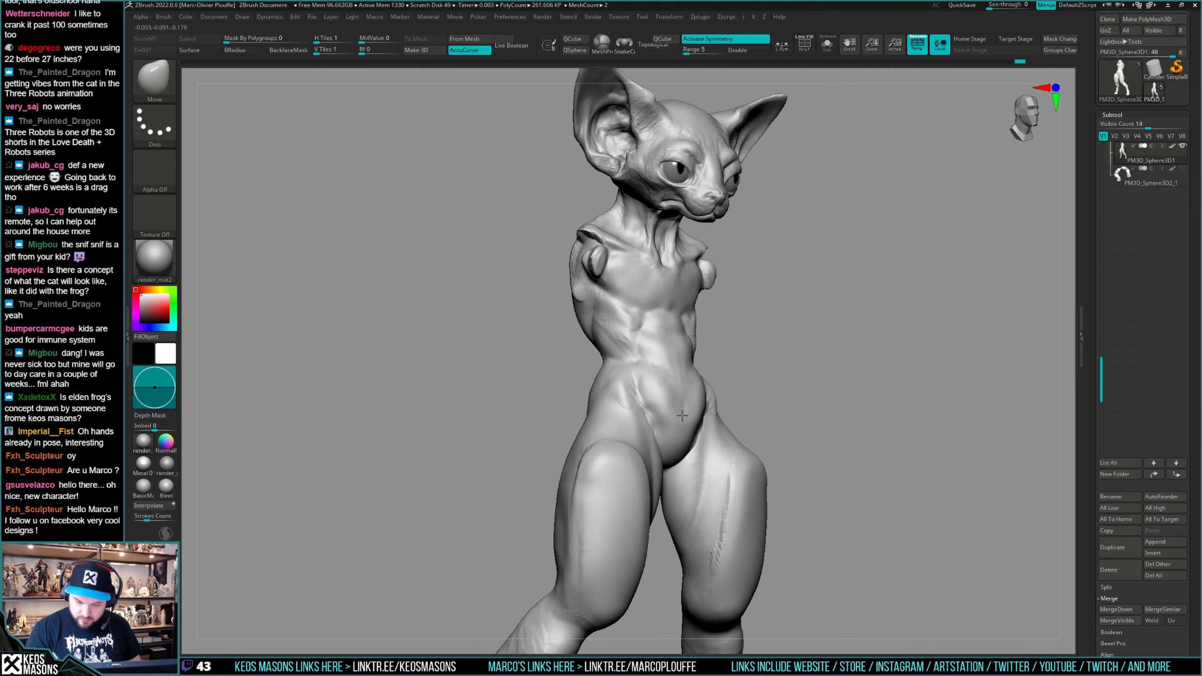
mouse_move(681, 427)
shift+right_down()
mouse_move(708, 393)
mouse_move(723, 407)
mouse_move(721, 392)
mouse_move(720, 421)
mouse_move(719, 406)
mouse_move(755, 389)
mouse_move(701, 374)
mouse_move(683, 392)
shift+right_up()
Sculpt the lower abdomen and the V-shaped hip creases down to the groin with ClayBuildup, and smooth them.
right_click(718, 406)
right_click(729, 385)
click(726, 344)
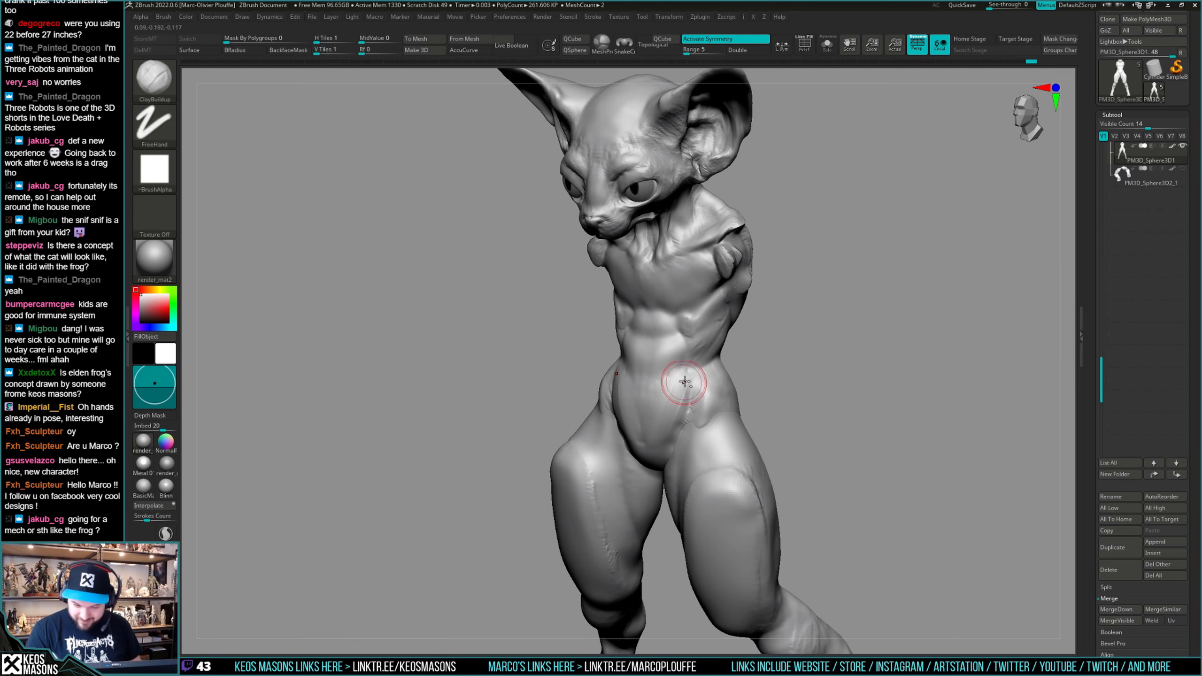
right_drag(662, 453, 674, 387)
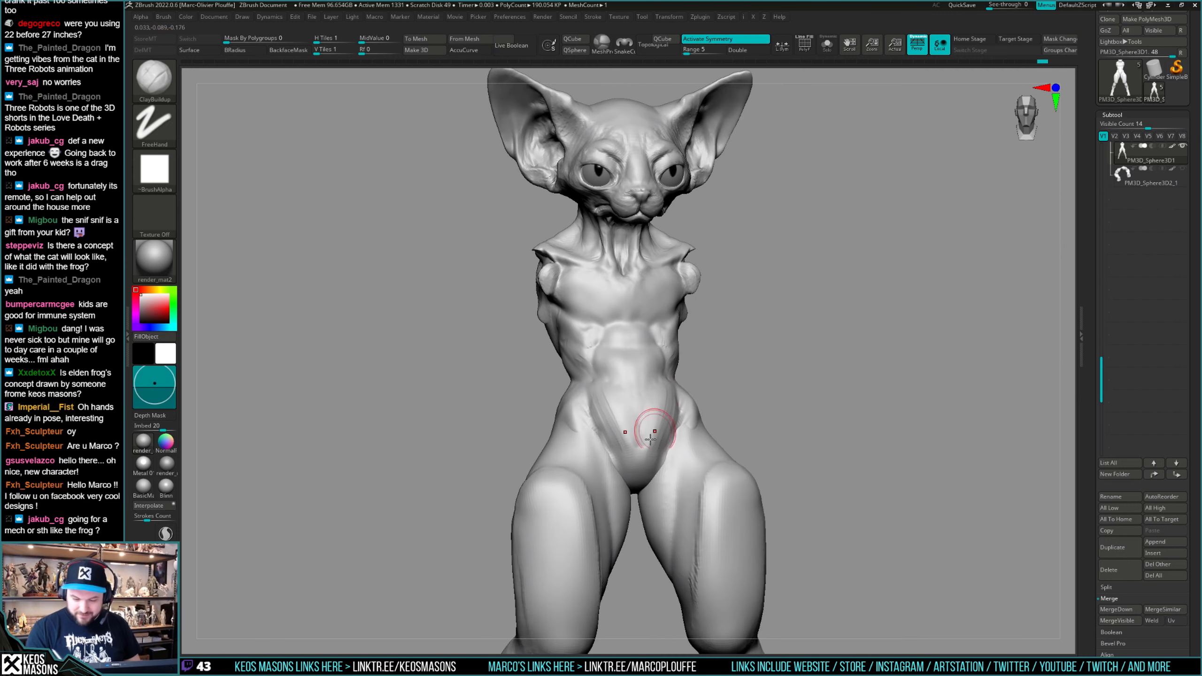
alt+right_drag(650, 465, 670, 407)
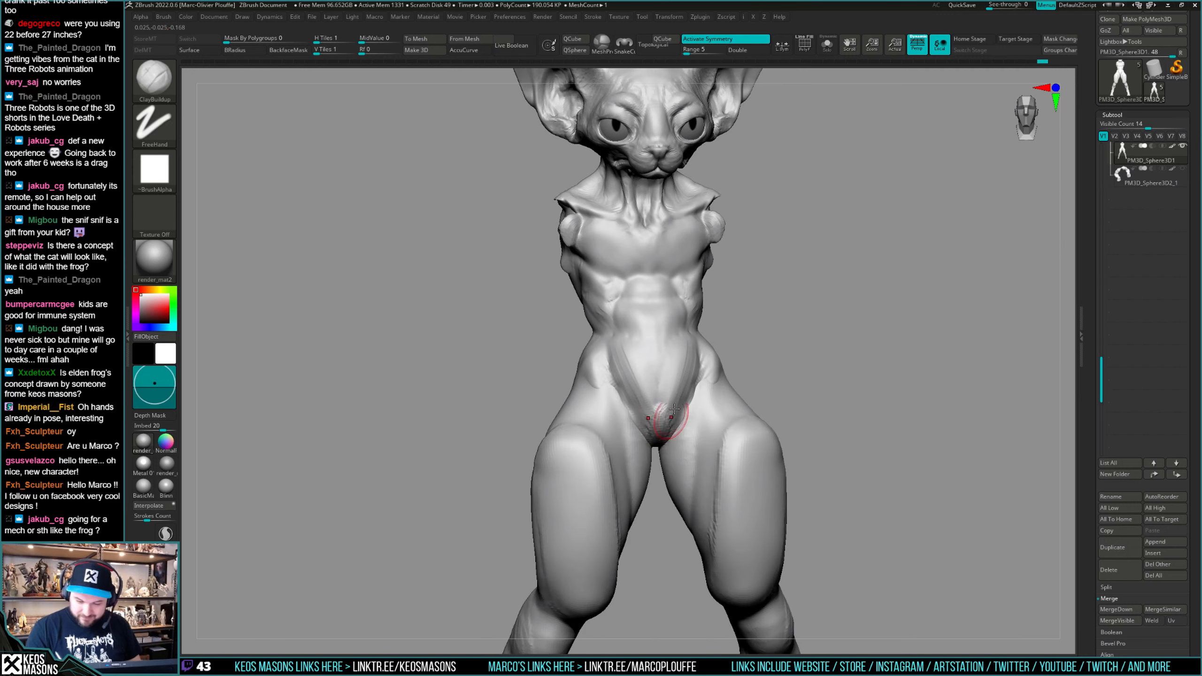
key(shift)
shift+drag(666, 410, 659, 416)
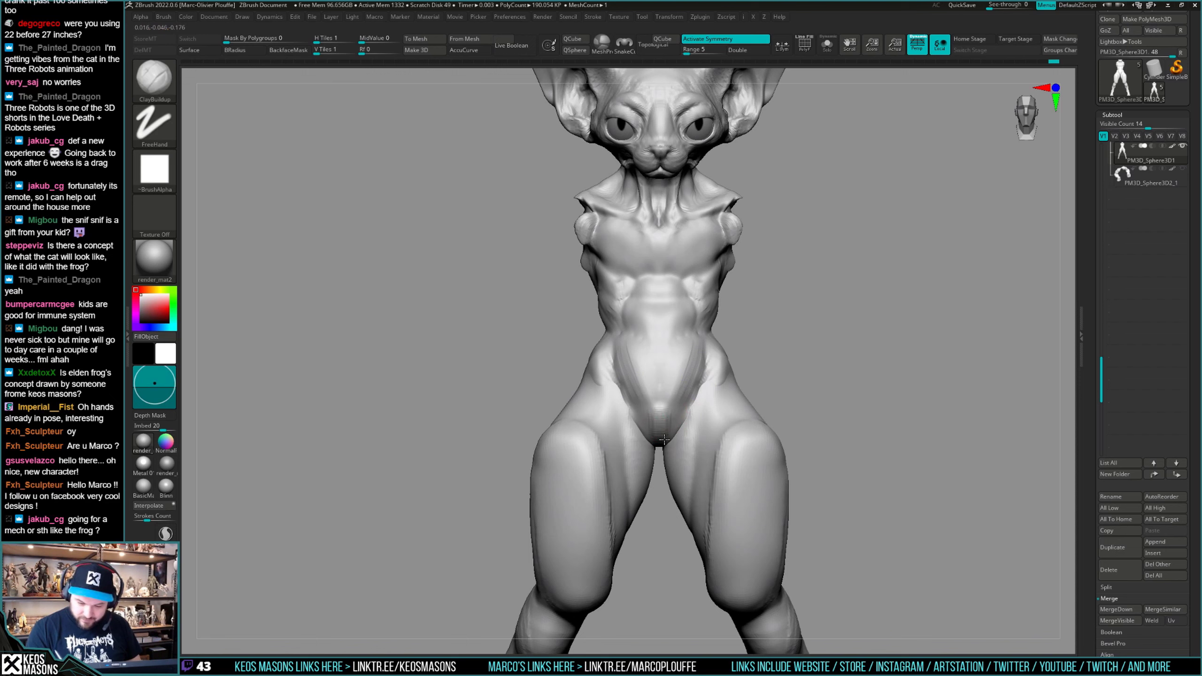
right_drag(675, 415, 666, 425)
key(shift)
Show the mech character subtool next to the cat and unhide the cat's crossed arms.
mouse_move(704, 345)
ctrl+right_down()
mouse_move(689, 370)
mouse_move(732, 381)
mouse_move(723, 400)
mouse_move(703, 403)
mouse_move(709, 362)
mouse_move(712, 380)
mouse_move(732, 380)
mouse_move(737, 364)
mouse_move(737, 381)
mouse_move(818, 368)
mouse_move(845, 397)
mouse_move(834, 398)
mouse_move(843, 379)
mouse_move(845, 402)
ctrl+right_up()
key(shift+f)
key(shift+f)
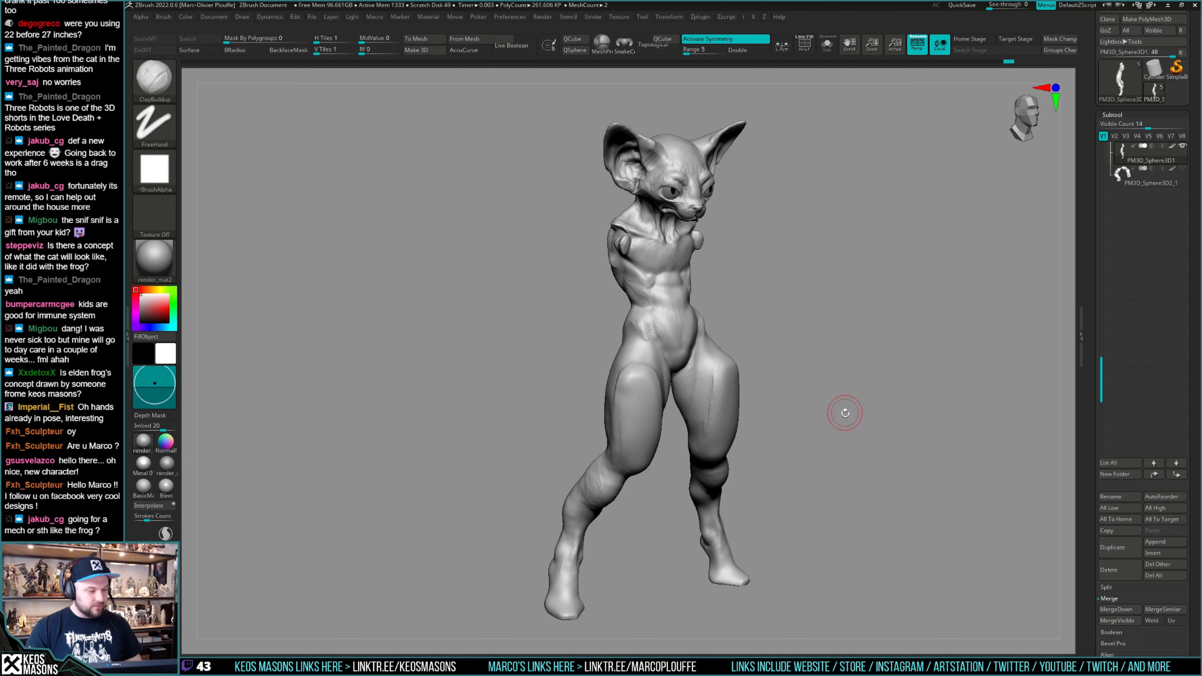
mouse_move(847, 407)
mouse_down()
mouse_move(702, 413)
mouse_move(756, 473)
mouse_move(752, 360)
mouse_up()
click(1101, 160)
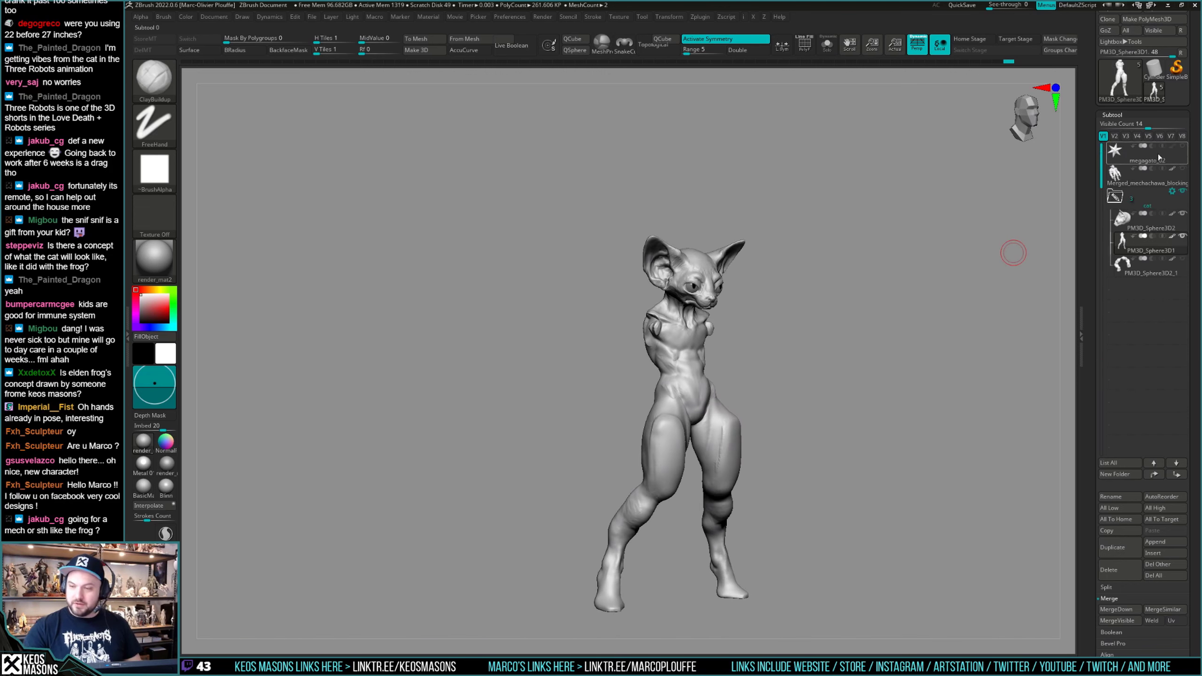
click(1182, 169)
drag(998, 394, 930, 379)
ctrl+shift+click(934, 382)
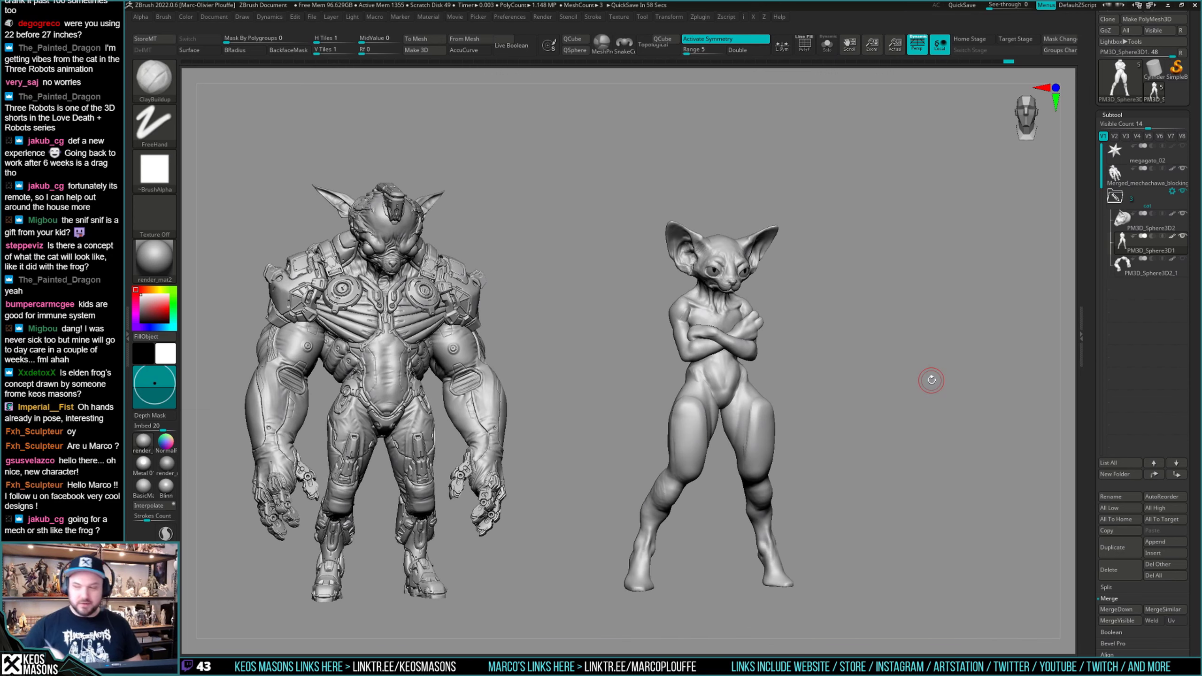
Compare the cat's proportions with the mech character from the front and side, and hide the mech character.
drag(931, 380, 872, 393)
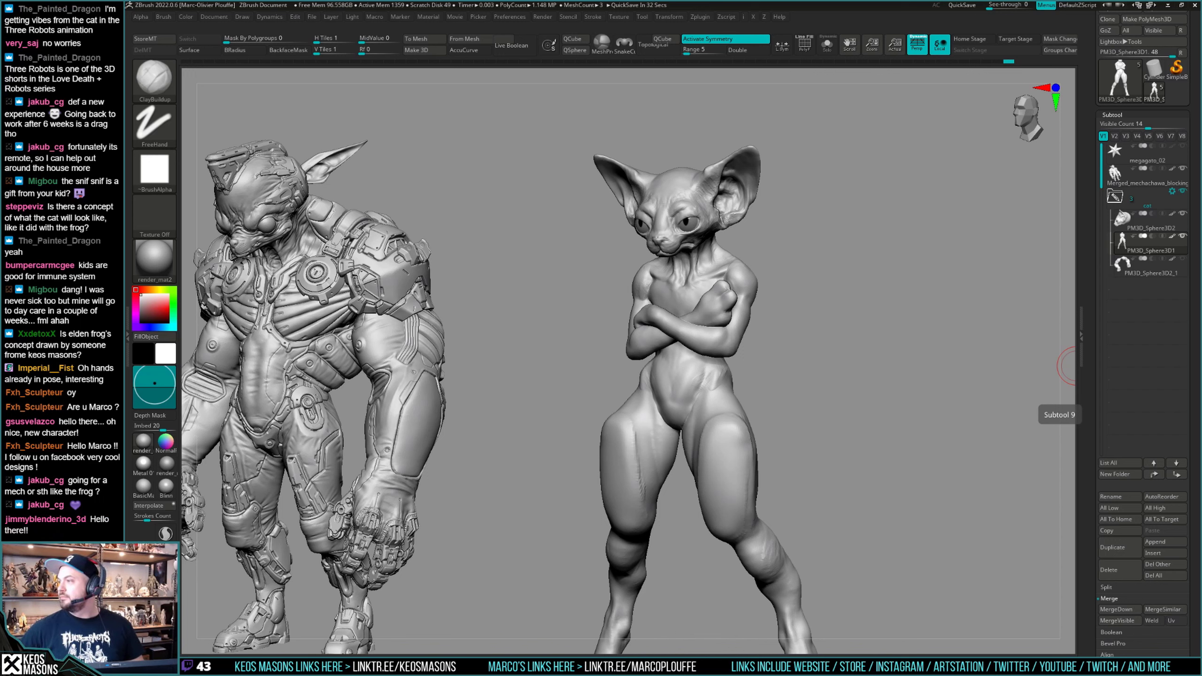
drag(847, 408, 907, 392)
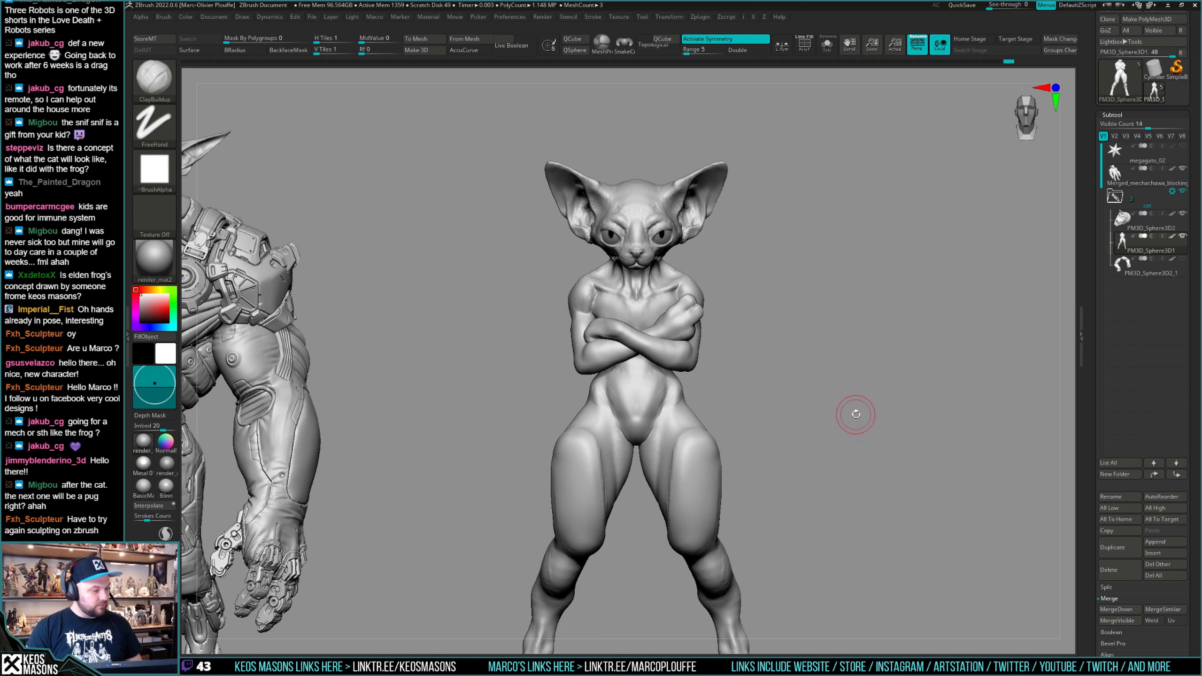
mouse_move(863, 379)
mouse_down()
mouse_move(853, 384)
mouse_move(875, 404)
mouse_move(872, 376)
mouse_move(870, 410)
mouse_move(855, 372)
mouse_move(849, 383)
mouse_move(862, 408)
mouse_up()
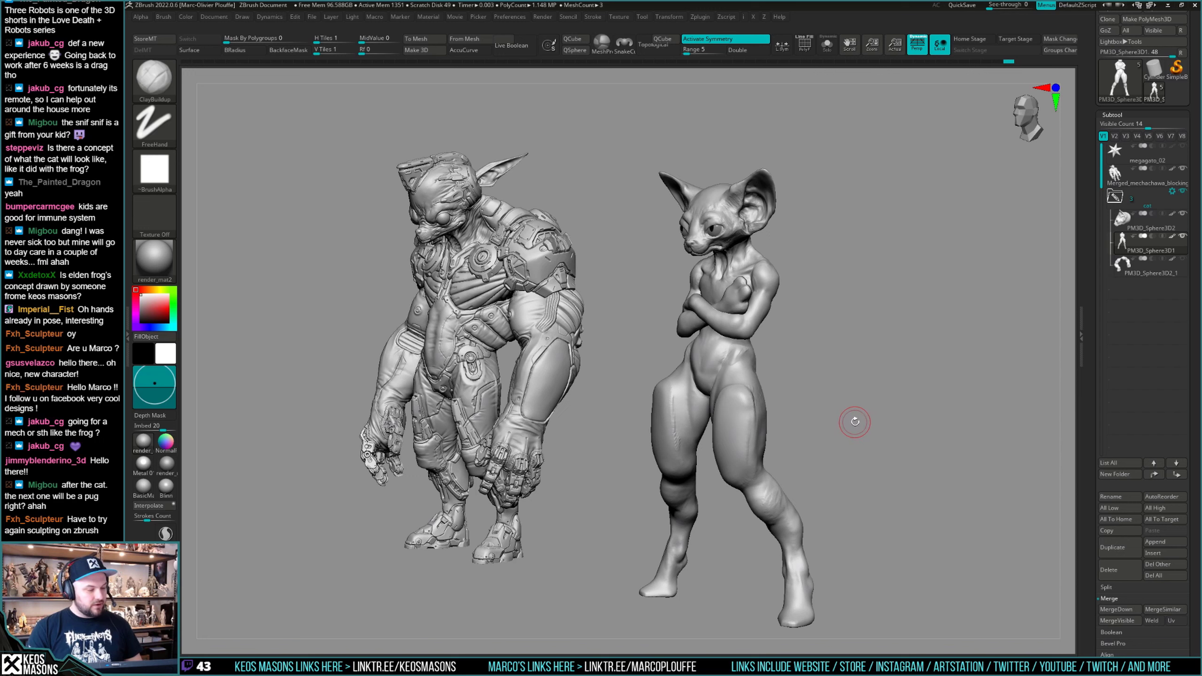
mouse_move(850, 377)
alt+mouse_down()
mouse_move(754, 393)
mouse_move(853, 373)
alt+mouse_up()
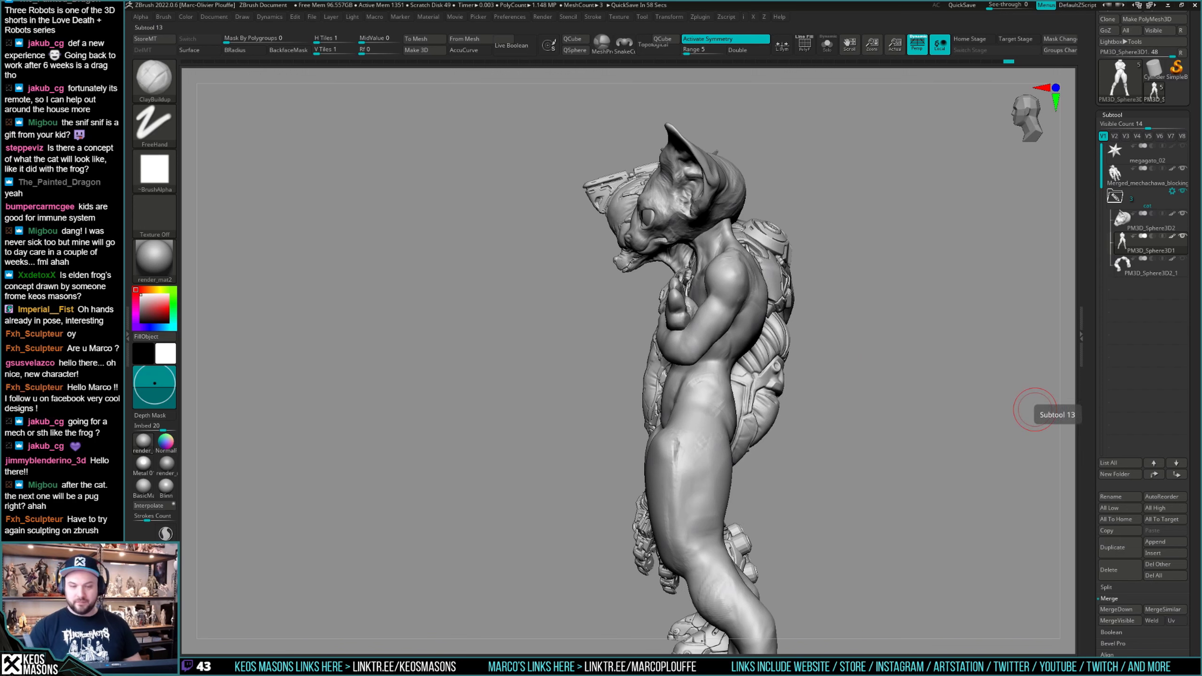
mouse_move(842, 408)
alt+mouse_down()
mouse_move(850, 381)
mouse_move(842, 394)
mouse_move(828, 376)
mouse_move(866, 381)
mouse_move(876, 400)
alt+mouse_up()
key(alt+shift+s)
key(alt+shift+s)
Push the cat's hips and belly forward in side profile with a large Move brush, and check both sides.
key(b)
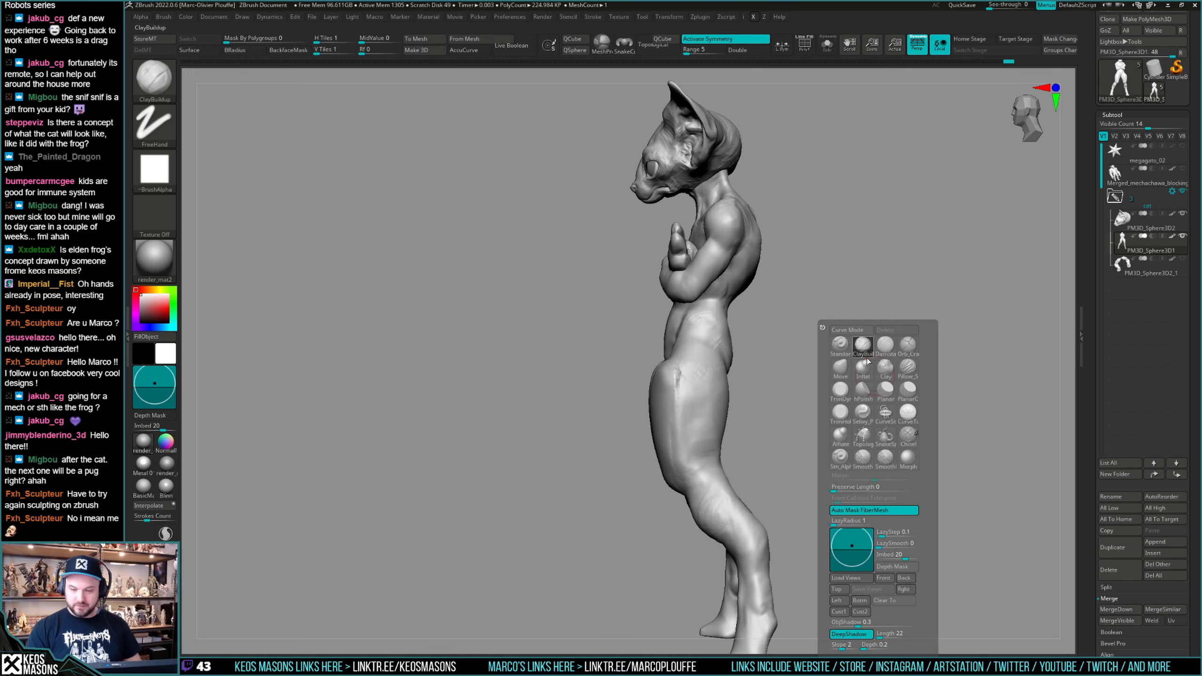
click(837, 348)
key(space)
drag(677, 352, 698, 347)
ctrl+right_drag(698, 347, 693, 341)
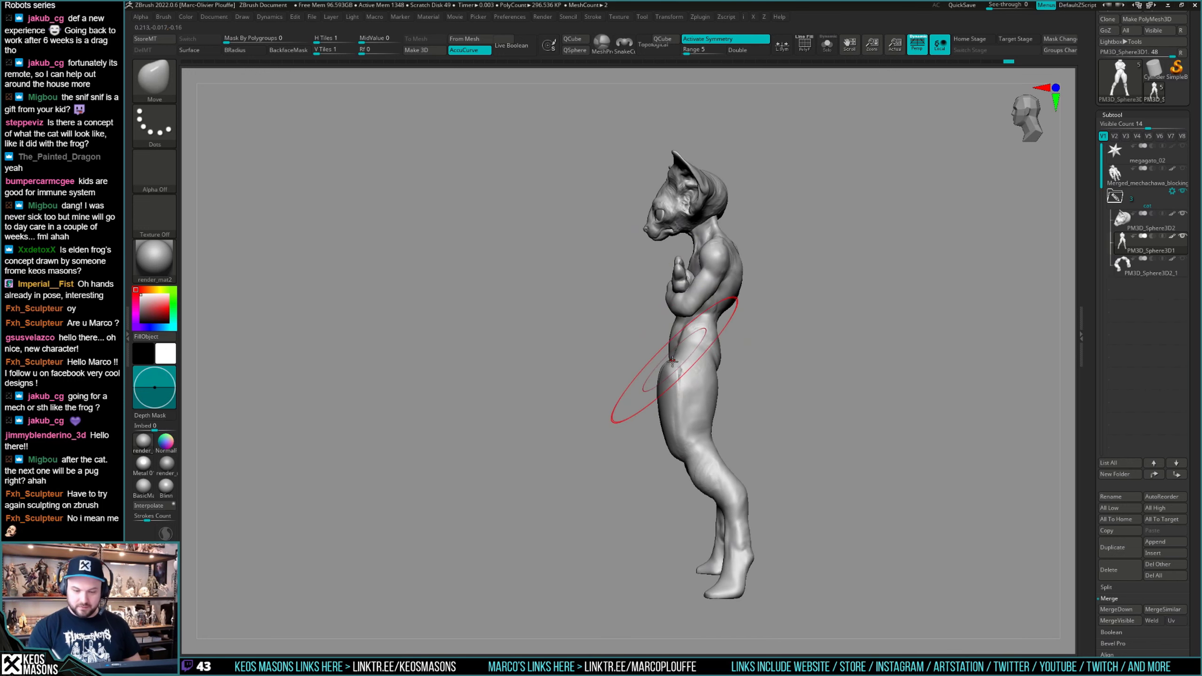
mouse_move(654, 360)
mouse_down()
mouse_move(711, 364)
mouse_move(713, 332)
mouse_up()
key(space)
key(space)
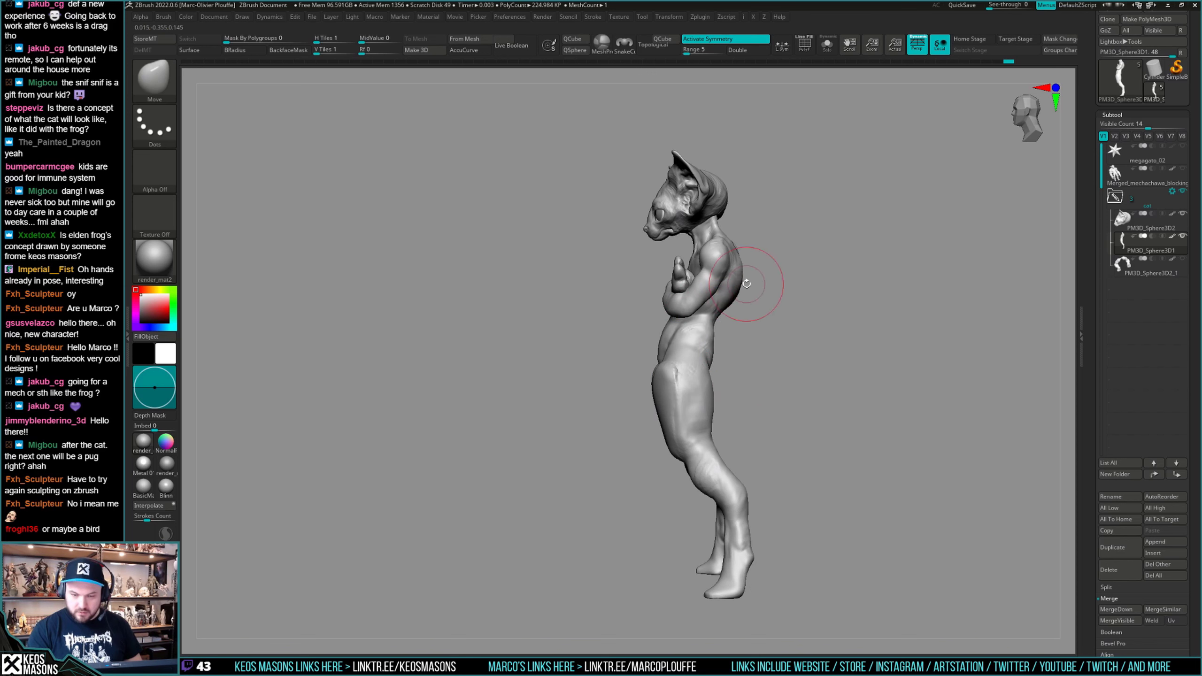
mouse_move(834, 357)
mouse_down()
mouse_move(850, 368)
mouse_move(840, 357)
mouse_move(826, 383)
mouse_move(818, 372)
mouse_up()
drag(660, 411, 802, 394)
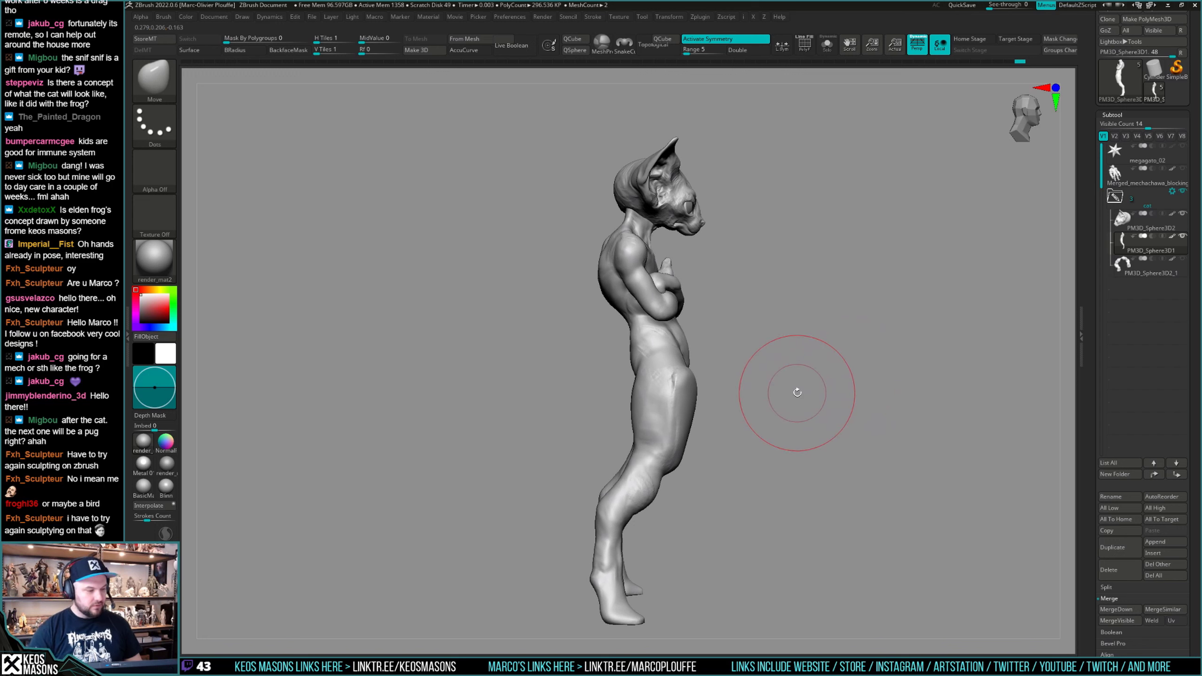
alt+drag(745, 423, 742, 398)
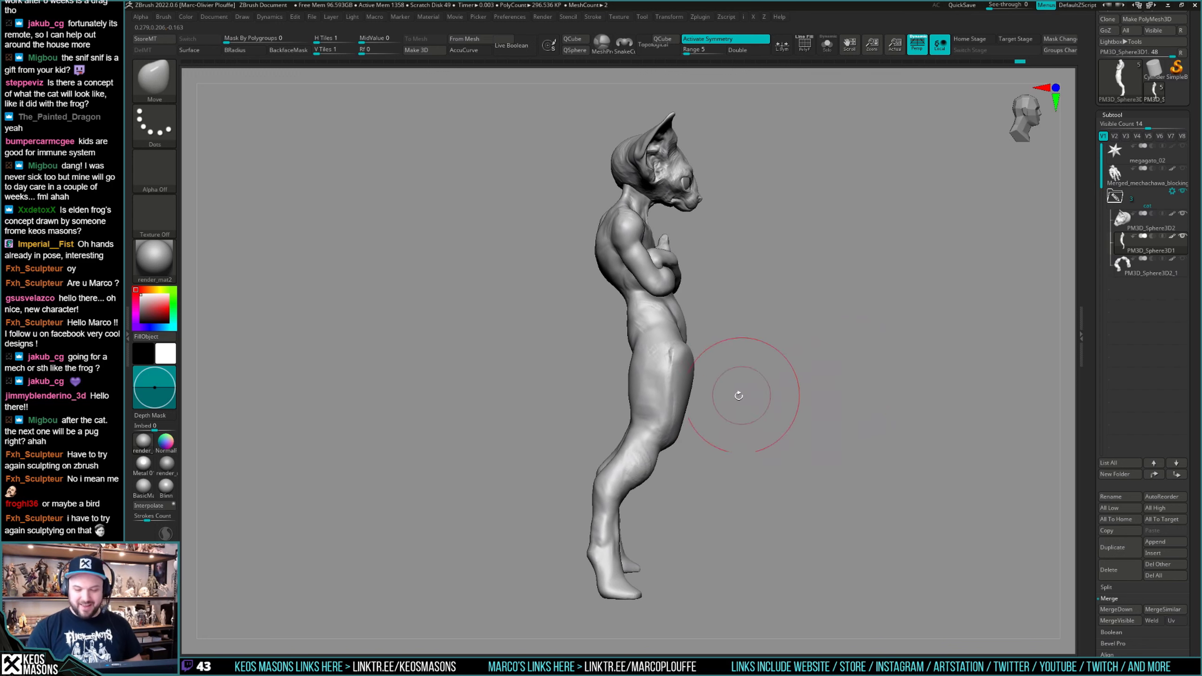
Refine the contours of the cat's hips, thighs and knees from the side and front with the Move brush.
key(space)
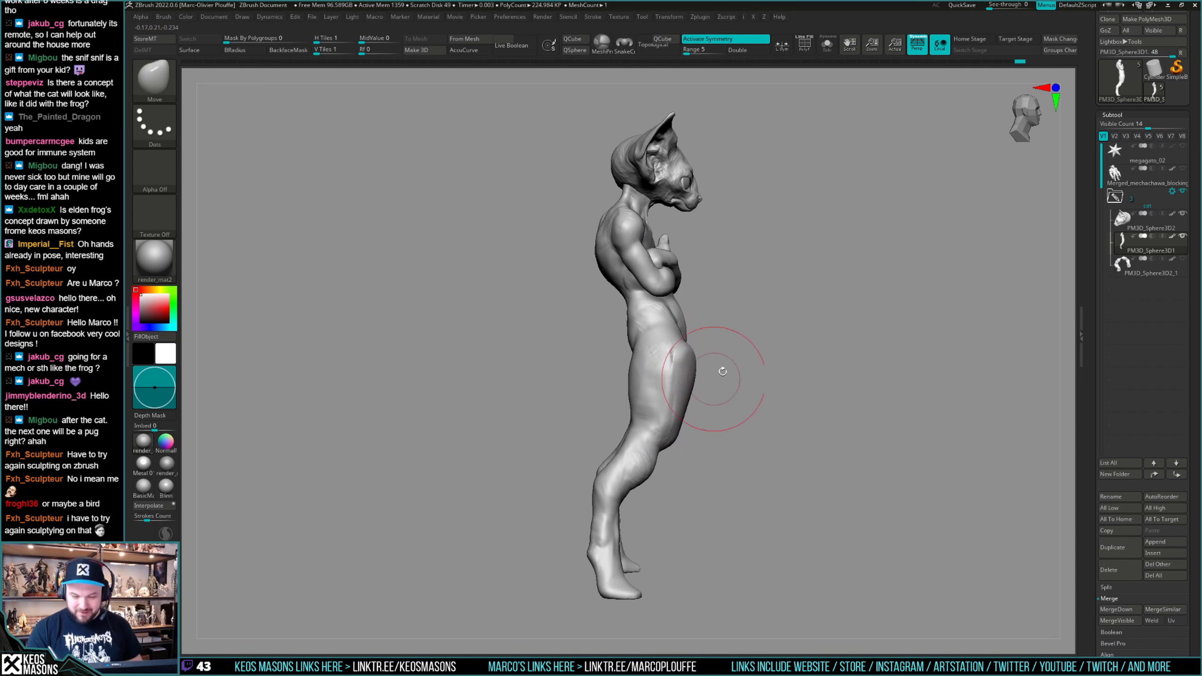
drag(861, 374, 818, 456)
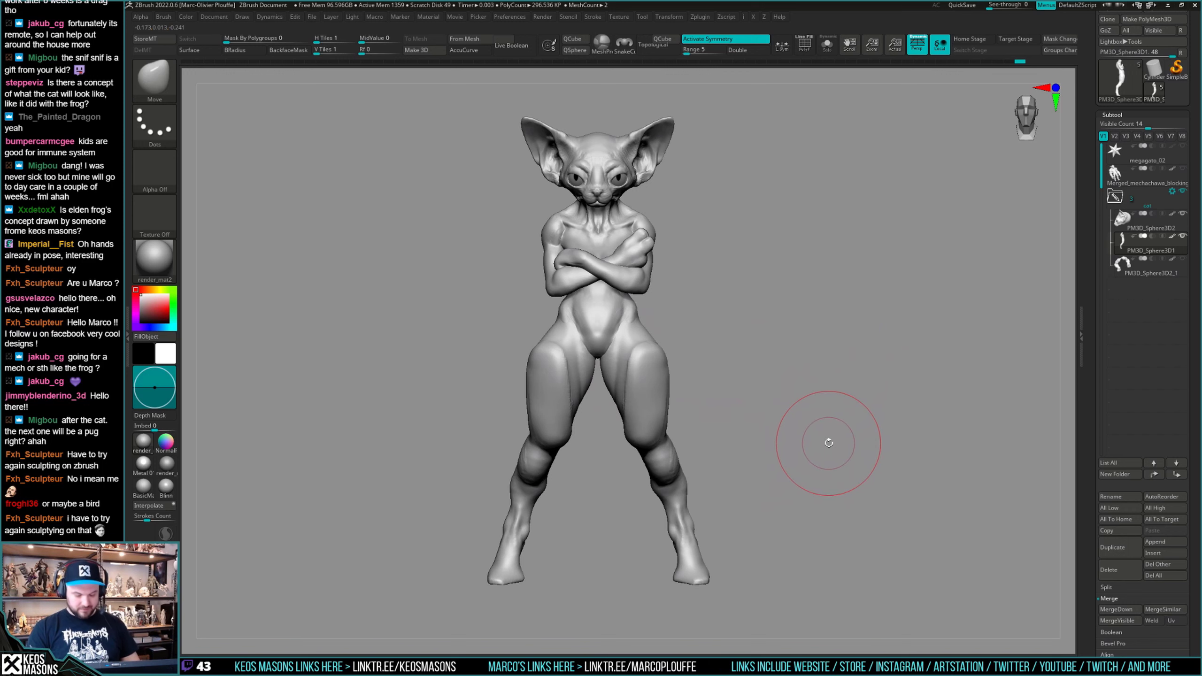
mouse_move(828, 415)
mouse_down()
mouse_move(805, 402)
mouse_move(818, 430)
mouse_move(807, 422)
mouse_move(831, 394)
mouse_up()
key(space)
drag(651, 392, 632, 403)
key(space)
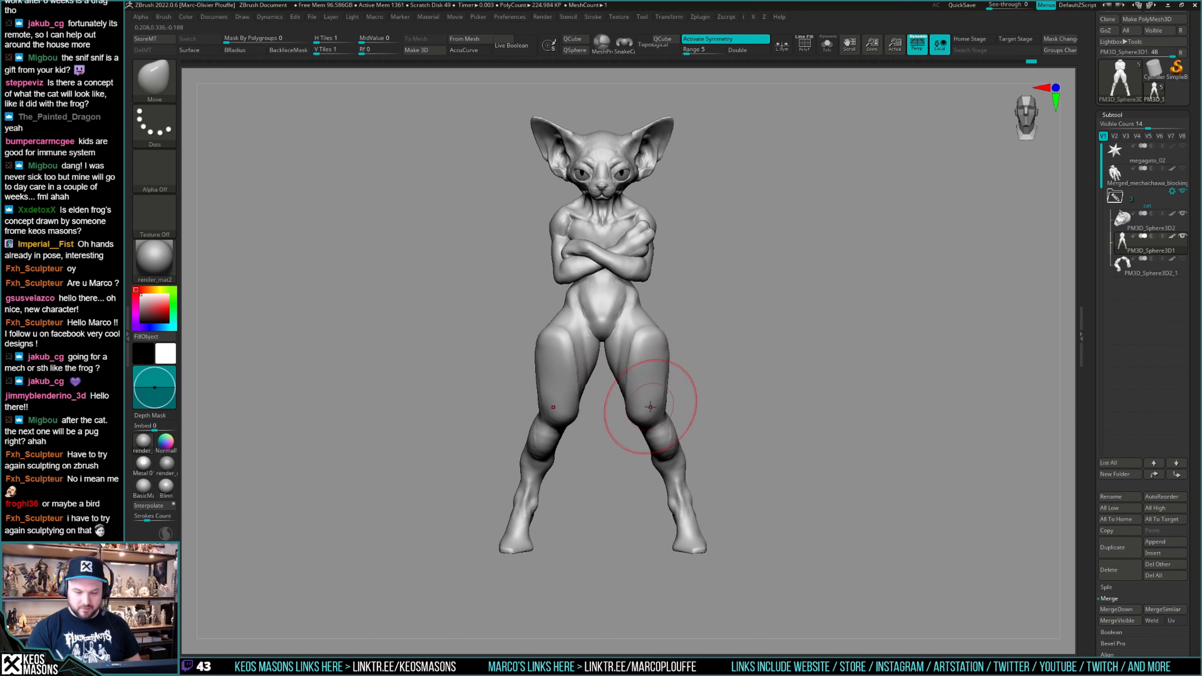
drag(701, 327, 667, 306)
alt+right_drag(642, 456, 640, 424)
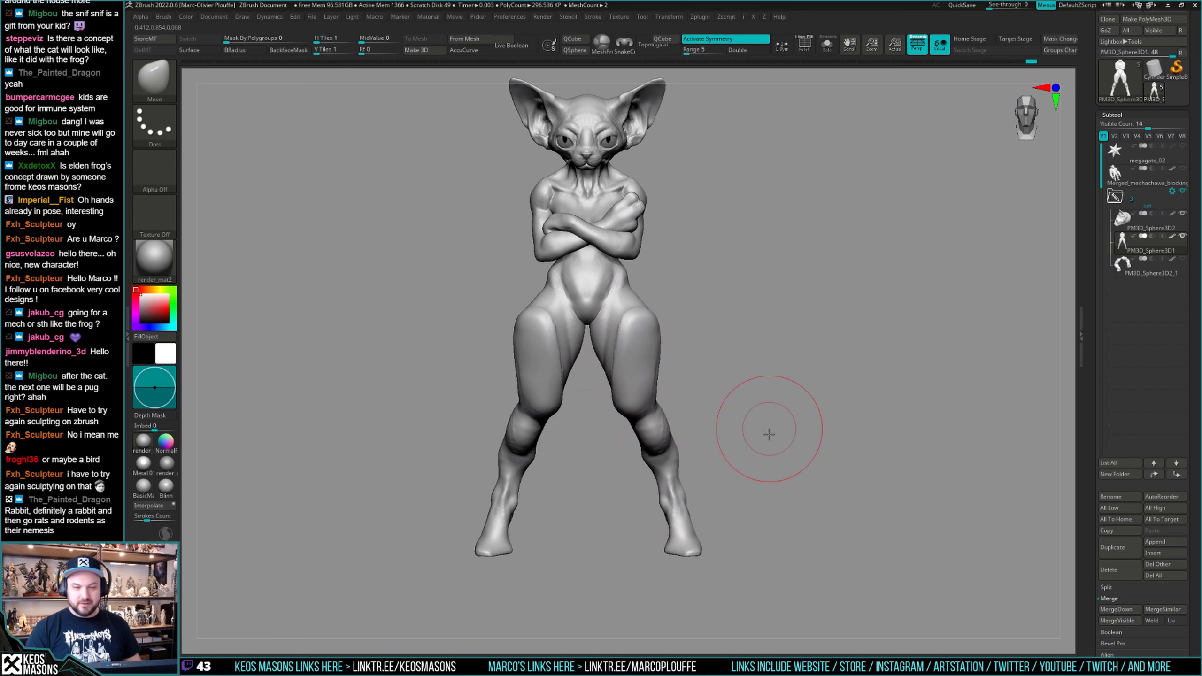
Build up the muscle forms along the outer thighs and around the knees with ClayBuildup, and smooth them.
mouse_move(764, 429)
mouse_down()
mouse_move(770, 441)
mouse_move(770, 429)
mouse_move(692, 407)
mouse_move(643, 416)
mouse_move(668, 386)
mouse_move(659, 379)
mouse_up()
key(b)
key(c)
key(b)
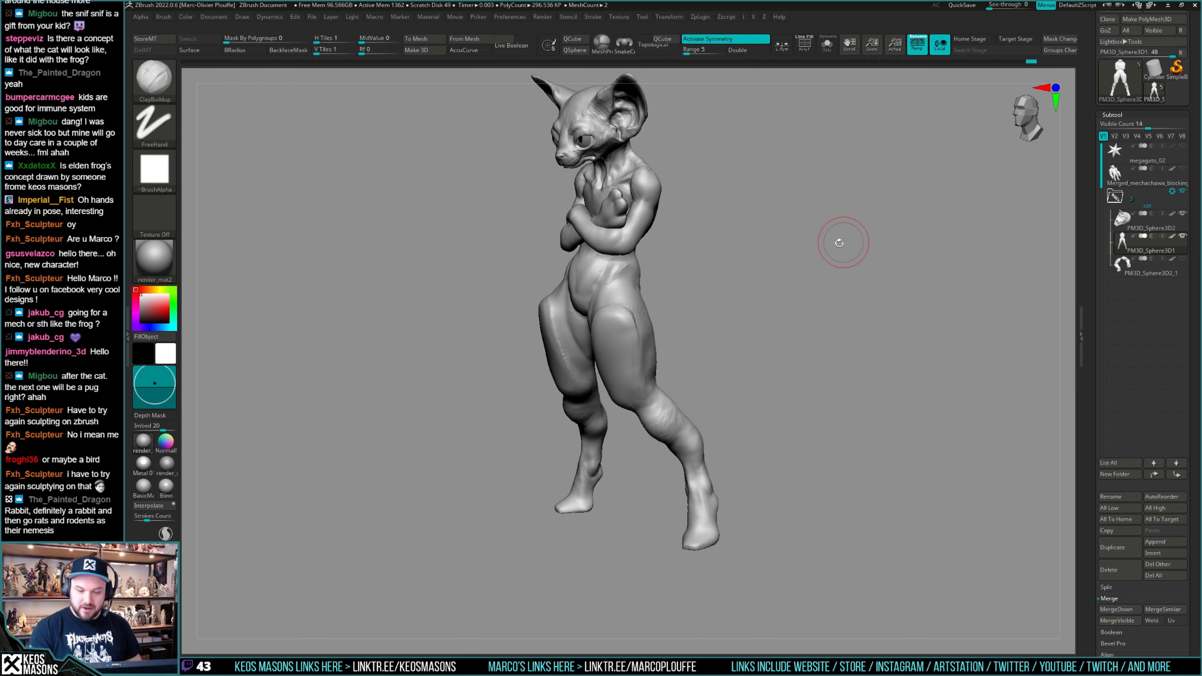
drag(837, 241, 653, 404)
key([)
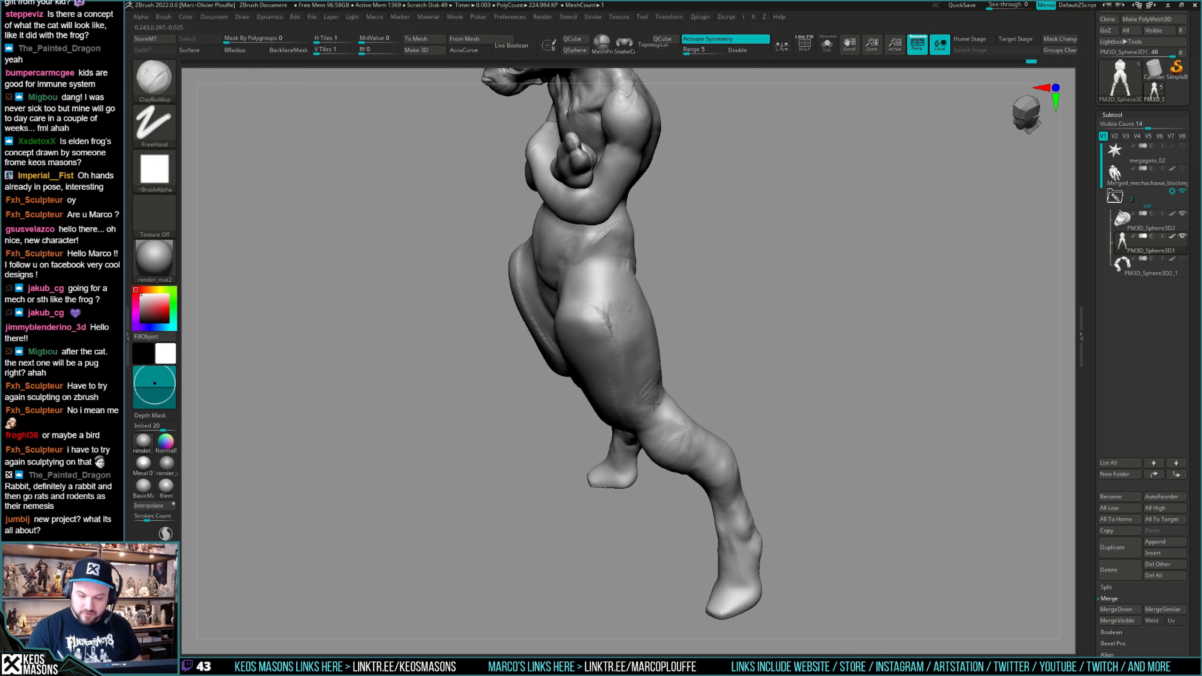
right_drag(660, 403, 661, 333)
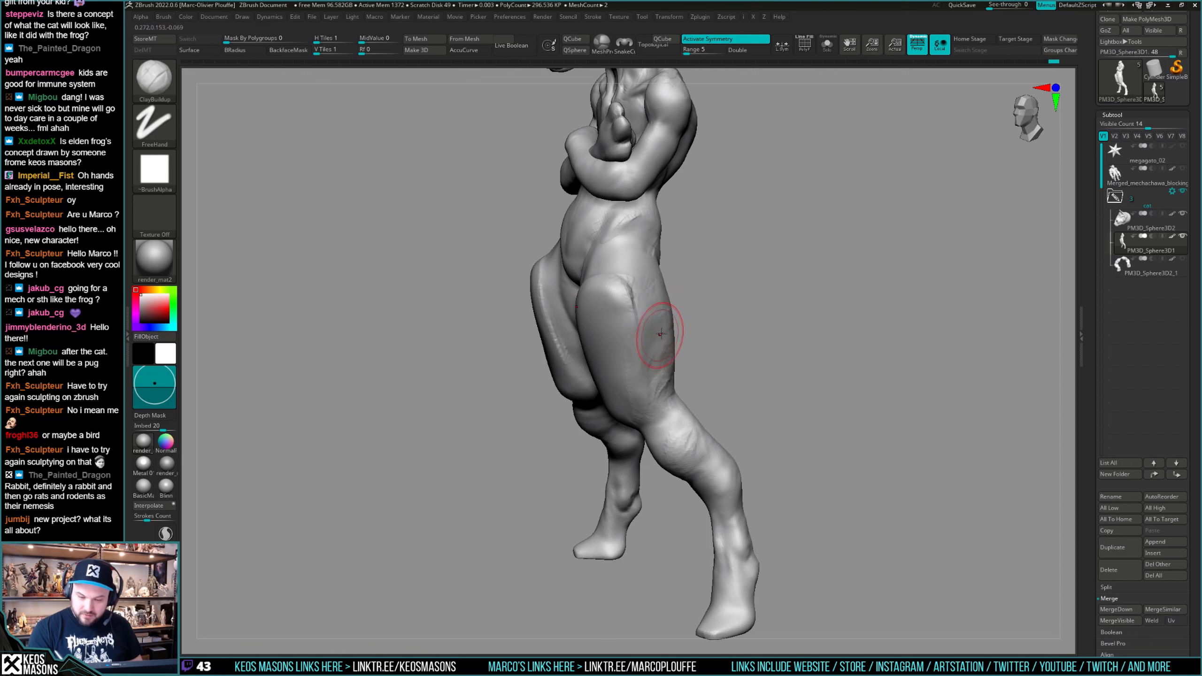
right_drag(660, 375, 663, 349)
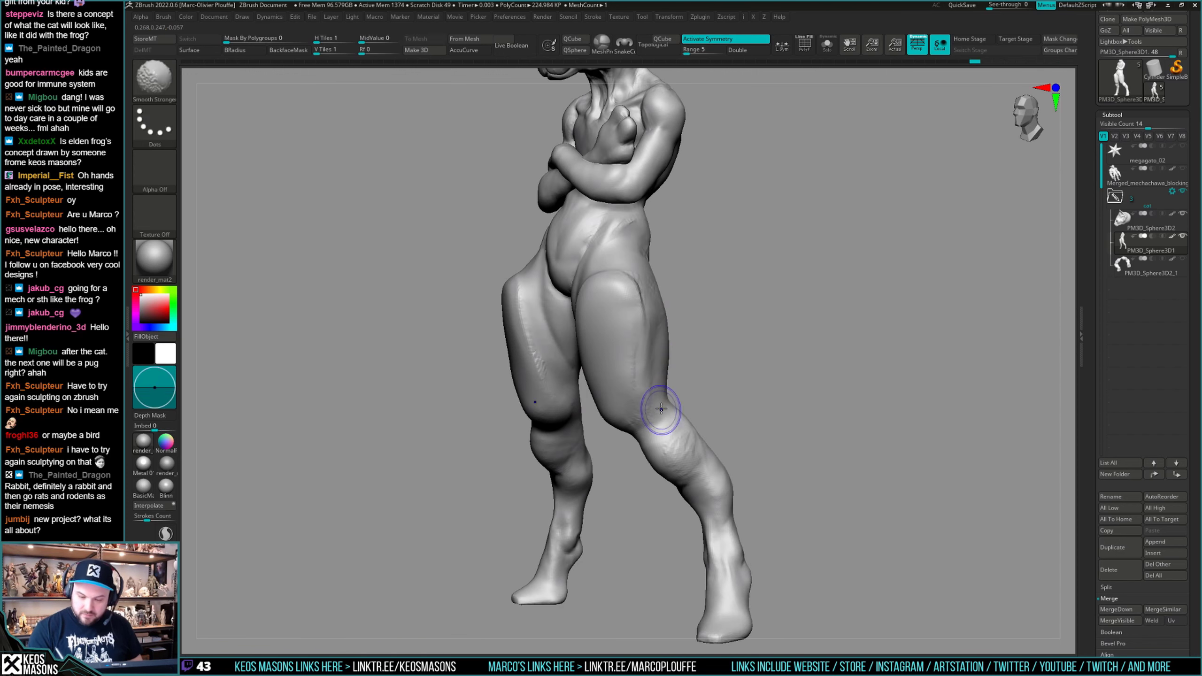
mouse_move(657, 416)
right_down()
mouse_move(772, 394)
mouse_move(615, 417)
right_up()
Switch to the Move brush and adjust the contour of the calves below the knees from the front.
key(space)
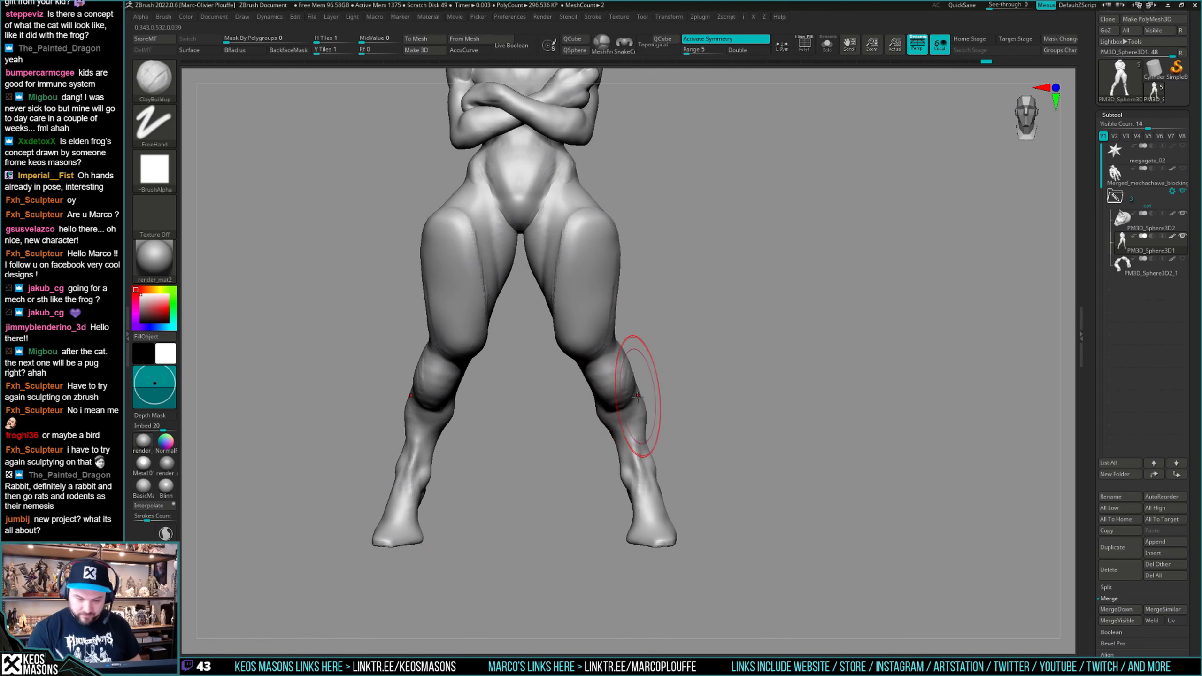
key(b)
key(d)
key(s)
mouse_move(587, 362)
right_down()
mouse_move(631, 396)
mouse_move(622, 384)
mouse_move(610, 402)
mouse_move(693, 357)
mouse_move(799, 397)
mouse_move(730, 408)
right_up()
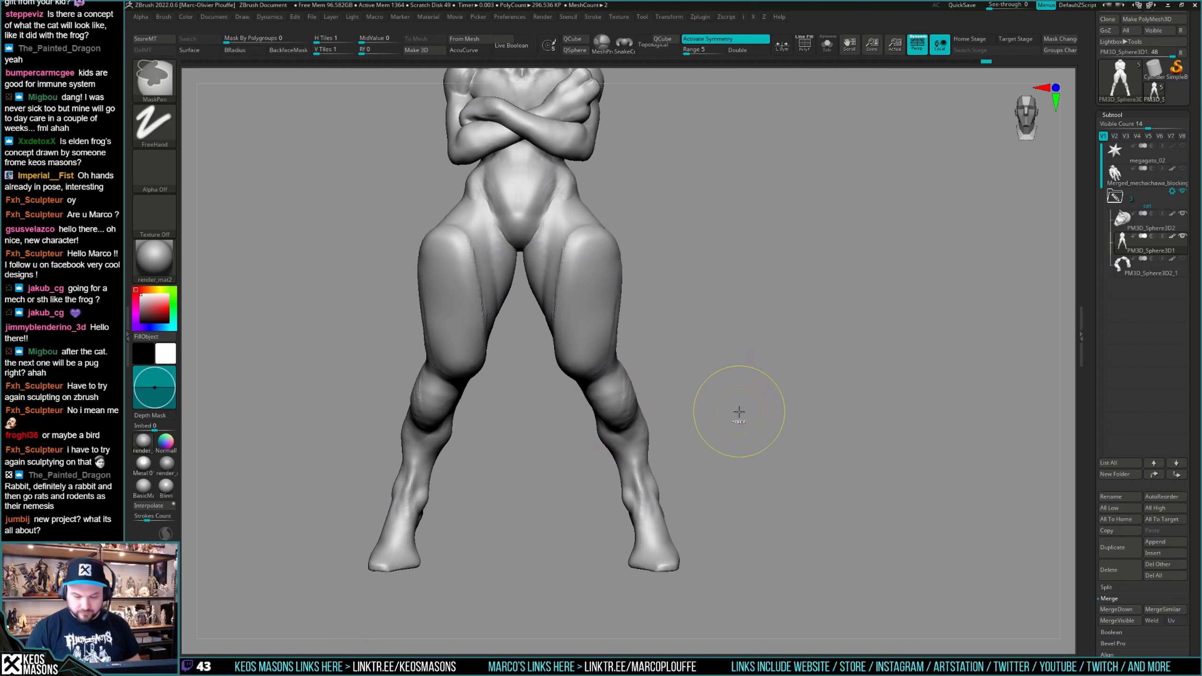
mouse_move(627, 413)
right_down()
mouse_move(611, 433)
mouse_move(627, 429)
right_up()
key(b)
click(648, 346)
alt+right_drag(694, 377, 776, 348)
key(s)
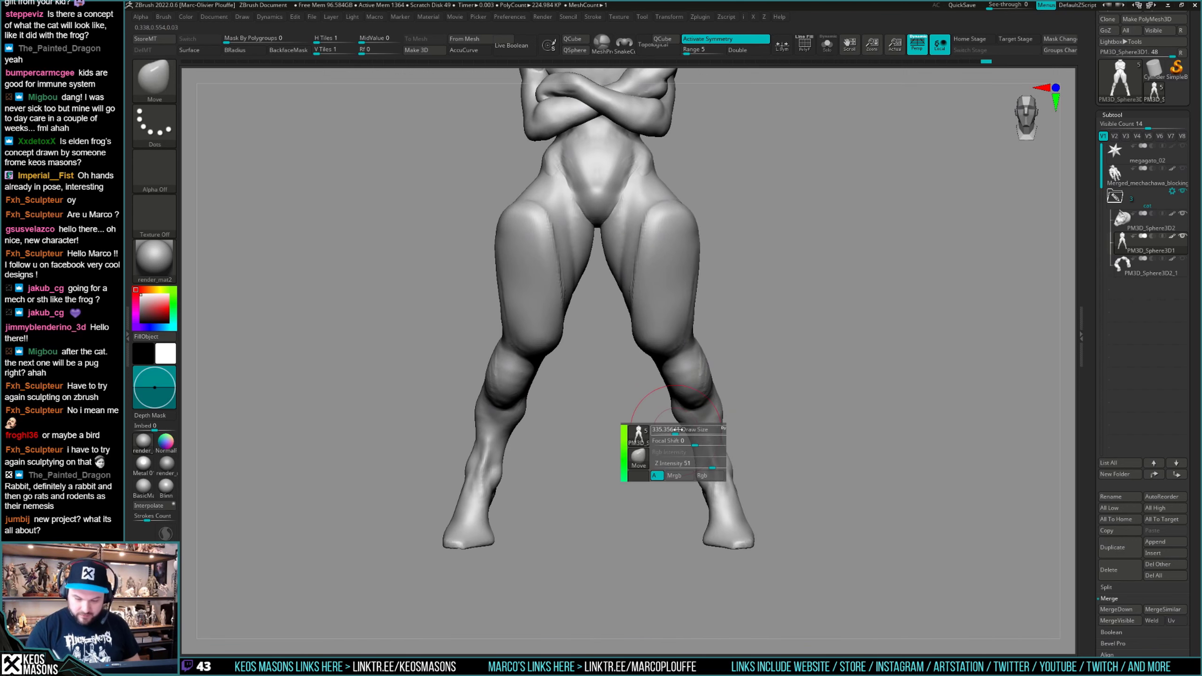
drag(678, 430, 677, 429)
Reduce the Move brush's draw size and refine the silhouette of the calves and shins.
key(space)
mouse_move(681, 417)
alt+right_down()
mouse_move(647, 429)
mouse_move(693, 413)
alt+right_up()
key(s)
key(s)
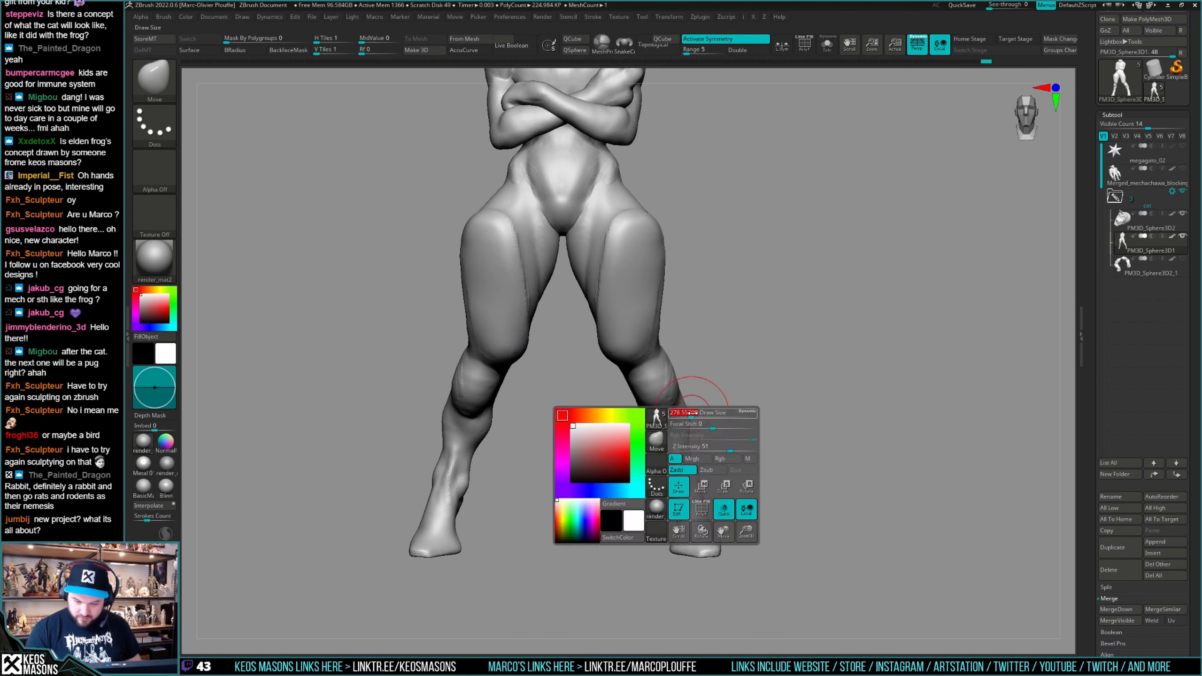
mouse_move(785, 395)
right_down()
mouse_move(764, 410)
mouse_move(800, 411)
mouse_move(691, 422)
mouse_move(687, 401)
mouse_move(660, 408)
mouse_move(753, 392)
right_up()
right_click(662, 418)
right_click(677, 420)
drag(665, 432, 693, 422)
ctrl+right_drag(710, 430, 757, 426)
mouse_move(809, 421)
right_down()
mouse_move(770, 419)
mouse_move(784, 438)
mouse_move(794, 405)
mouse_move(784, 397)
right_up()
Smooth the shins and ankles of the lower legs.
right_click(561, 459)
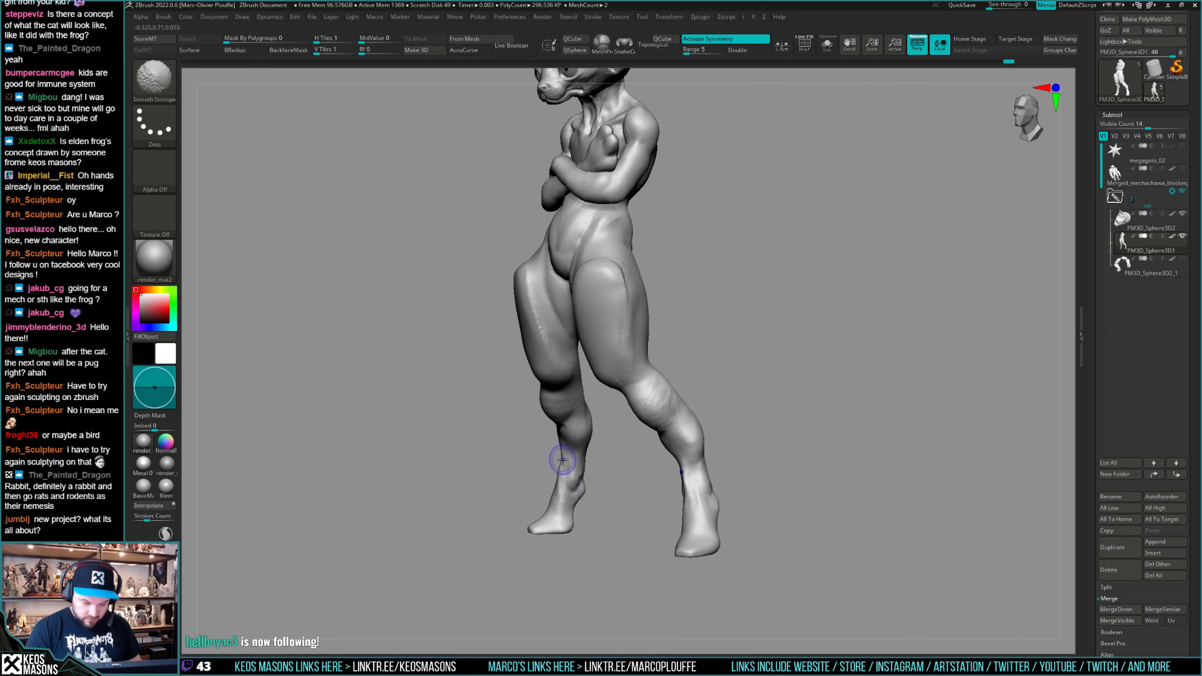
mouse_move(554, 493)
shift+mouse_down()
mouse_move(569, 467)
mouse_move(573, 487)
mouse_move(561, 470)
shift+mouse_up()
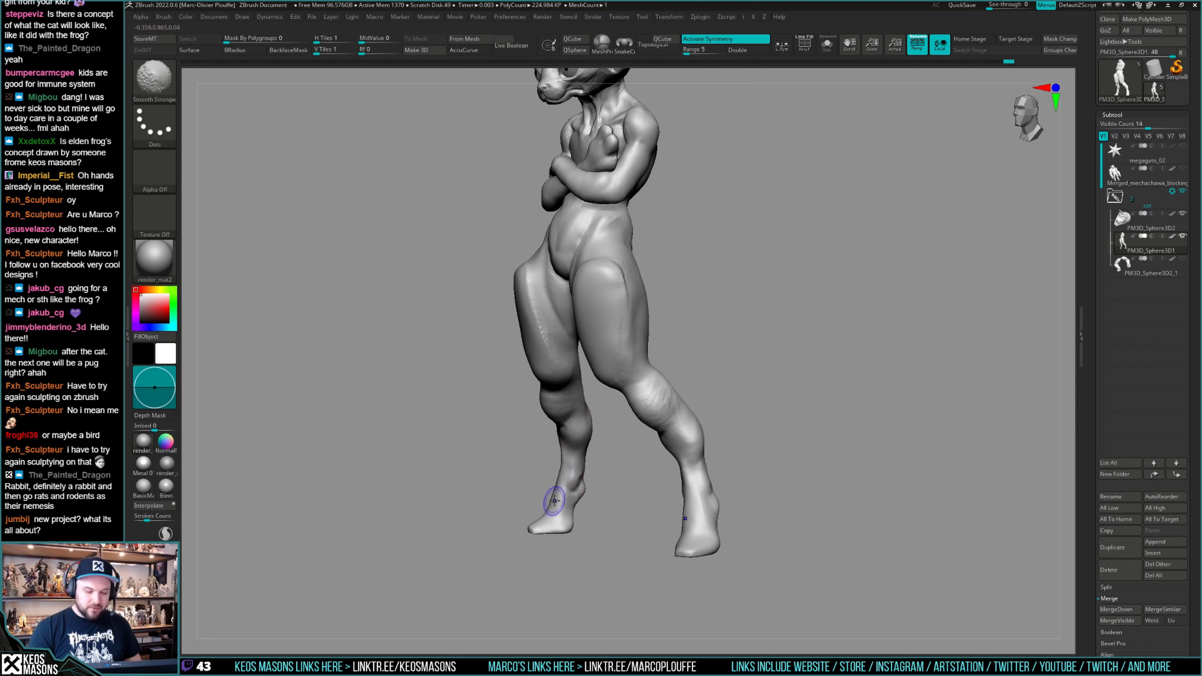
mouse_move(572, 462)
shift+right_down()
mouse_move(580, 472)
mouse_move(560, 511)
shift+right_up()
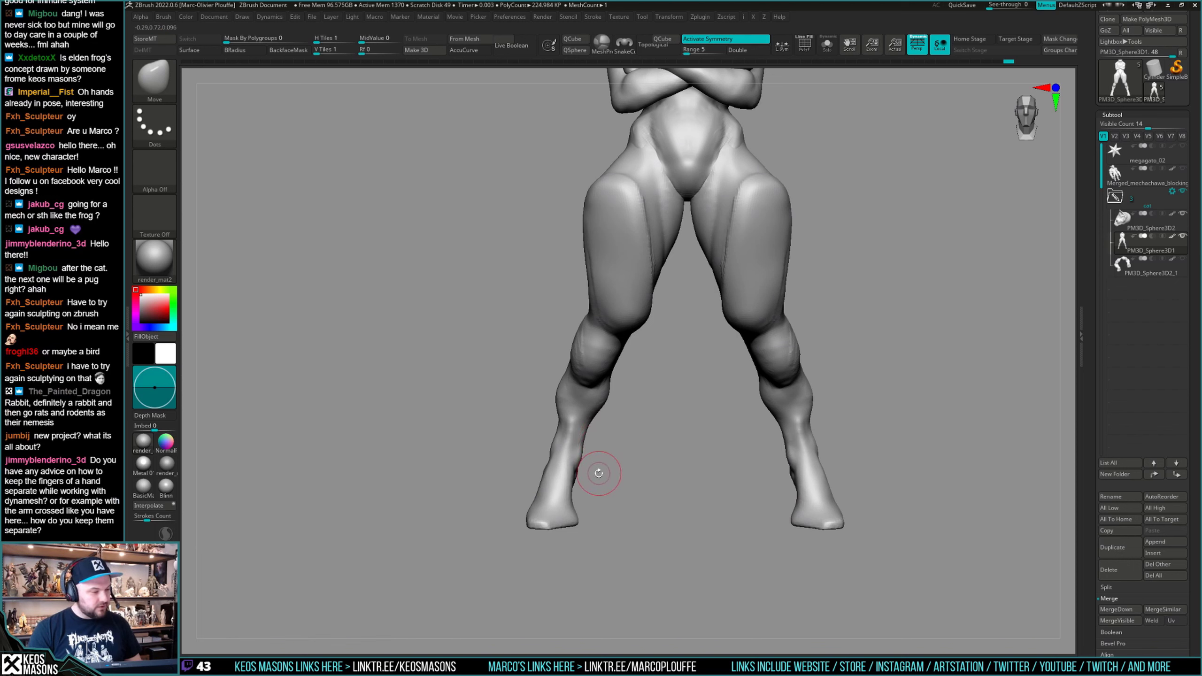
Smooth the outer calves and reshape their contour just below the knees with the Move brush.
alt+right_drag(955, 343, 923, 358)
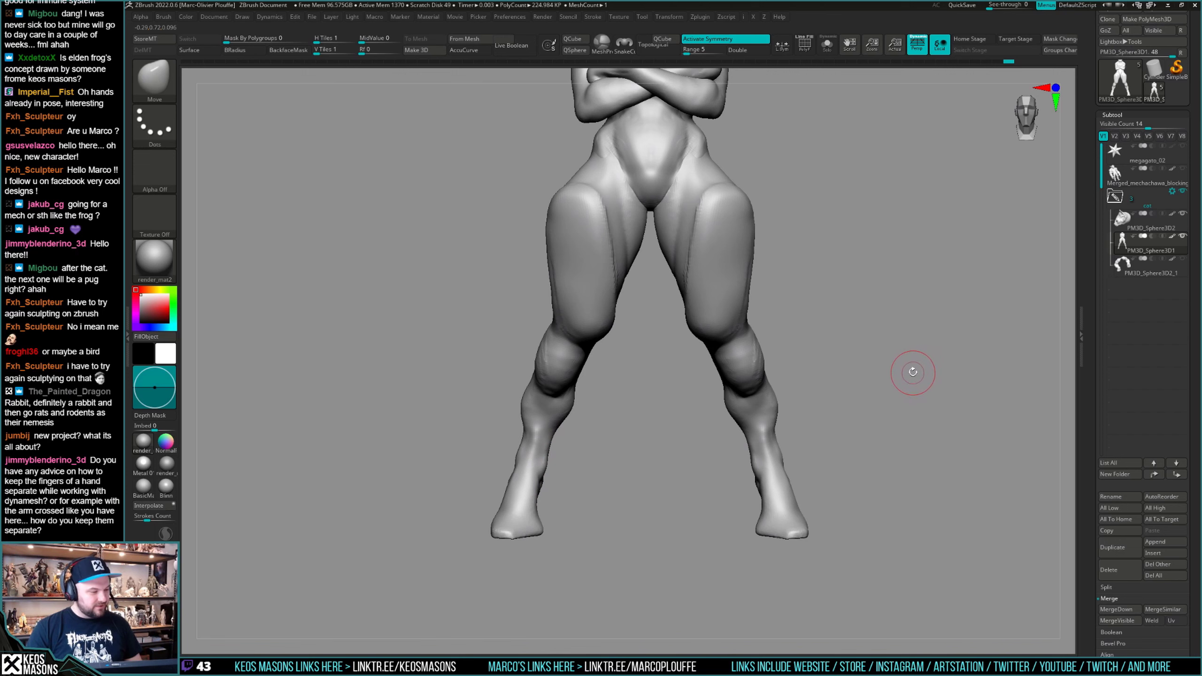
ctrl+right_drag(912, 363, 858, 376)
mouse_move(580, 471)
ctrl+right_down()
mouse_move(551, 499)
mouse_move(562, 458)
ctrl+right_up()
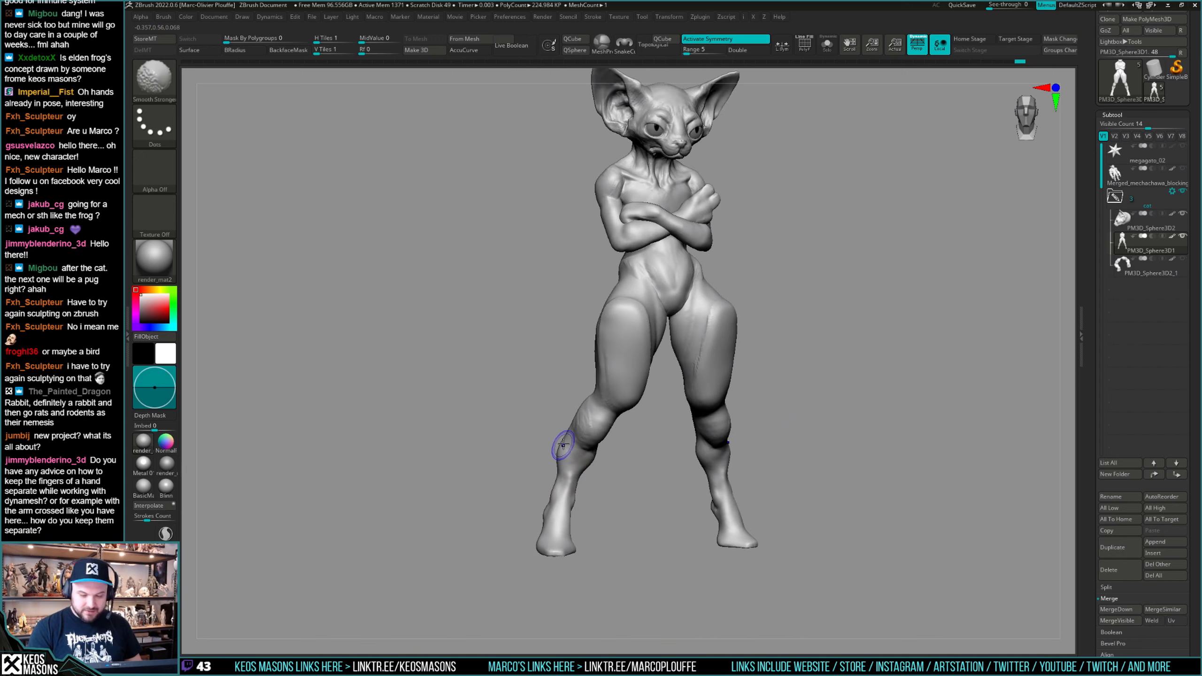
right_click(574, 416)
ctrl+right_drag(572, 424, 646, 462)
alt+right_drag(647, 462, 610, 443)
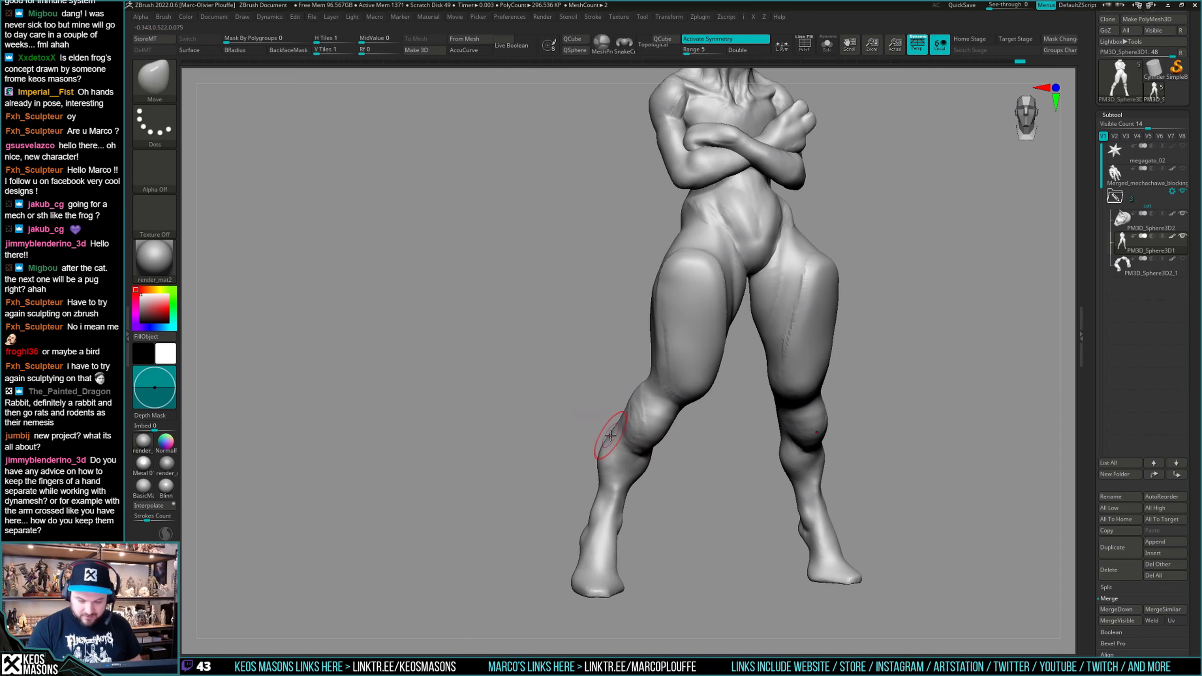
drag(614, 424, 621, 418)
mouse_move(629, 421)
ctrl+right_down()
mouse_move(650, 472)
mouse_move(661, 444)
ctrl+right_up()
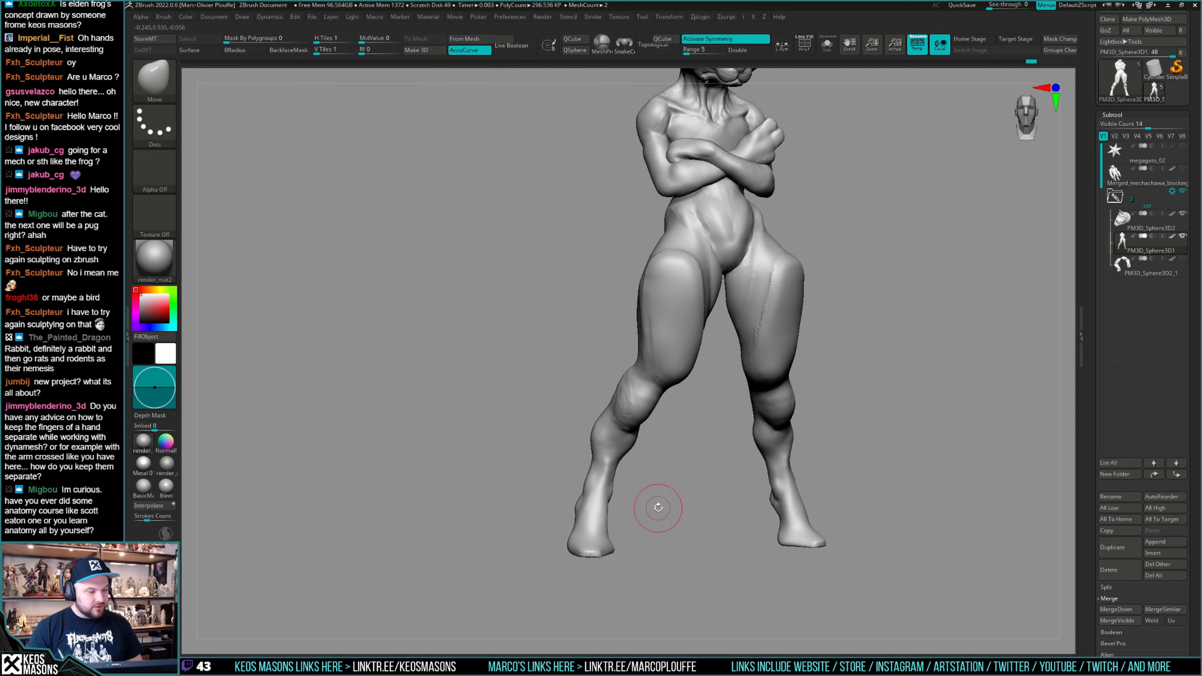
Display the polygroups, turn symmetry off, and mask one of the crossed arms to give it its own polygroup.
mouse_move(867, 335)
alt+mouse_down()
mouse_move(847, 448)
mouse_move(845, 362)
mouse_move(831, 403)
alt+mouse_up()
key(shift+f)
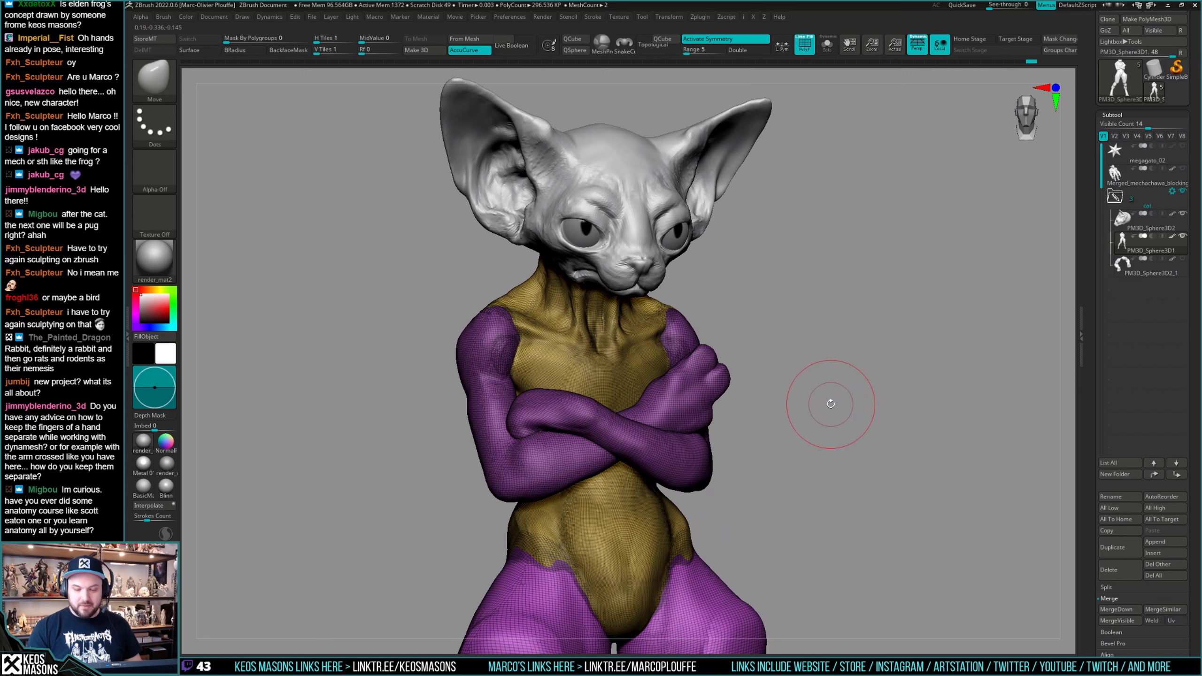
key(w)
ctrl+drag(688, 402, 685, 462)
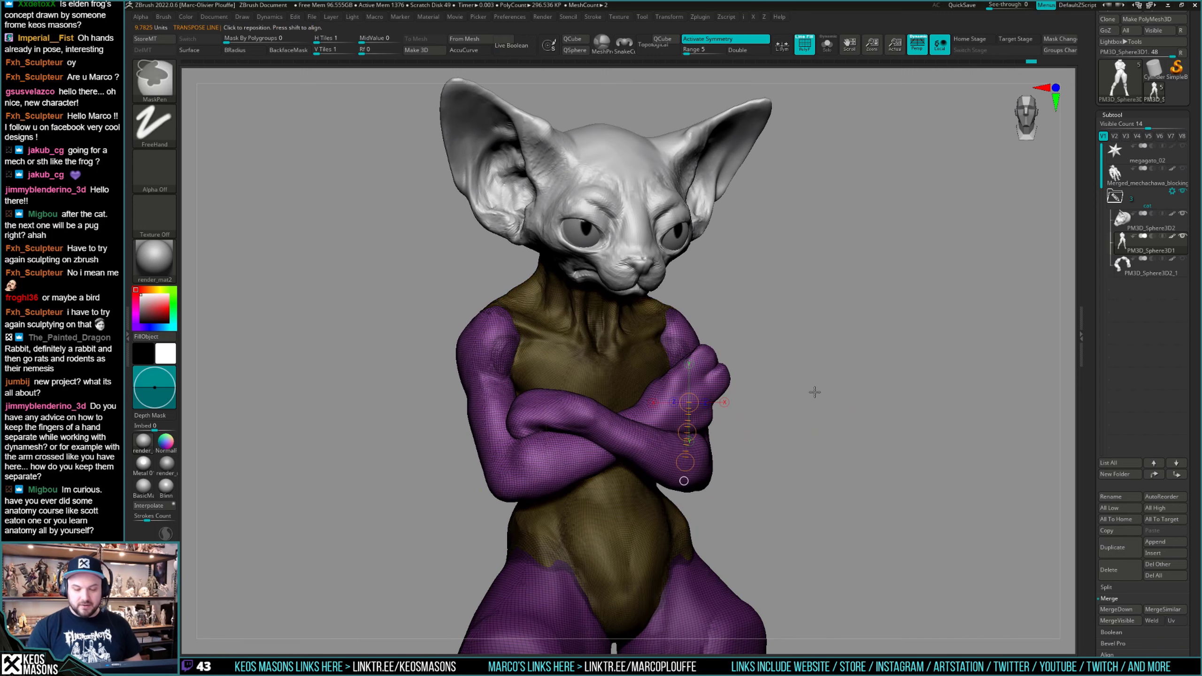
ctrl+click(814, 396)
key(x)
ctrl+drag(665, 413, 665, 457)
ctrl+click(753, 418)
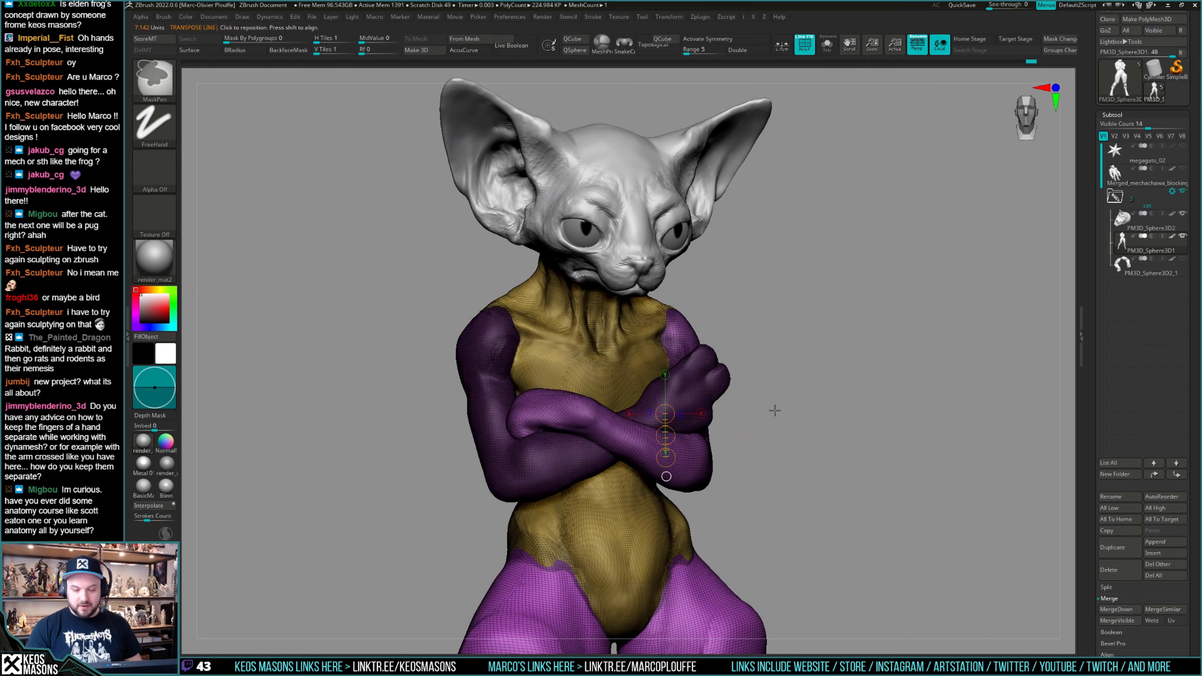
ctrl+click(773, 415)
key(q)
Remesh the body using DynaMesh with Groups enabled so the crossed arms stay separate, and hide the polygroup display.
shift+drag(842, 397, 827, 394)
mouse_move(827, 395)
alt+mouse_down()
mouse_move(831, 377)
mouse_move(830, 387)
alt+mouse_up()
key(space)
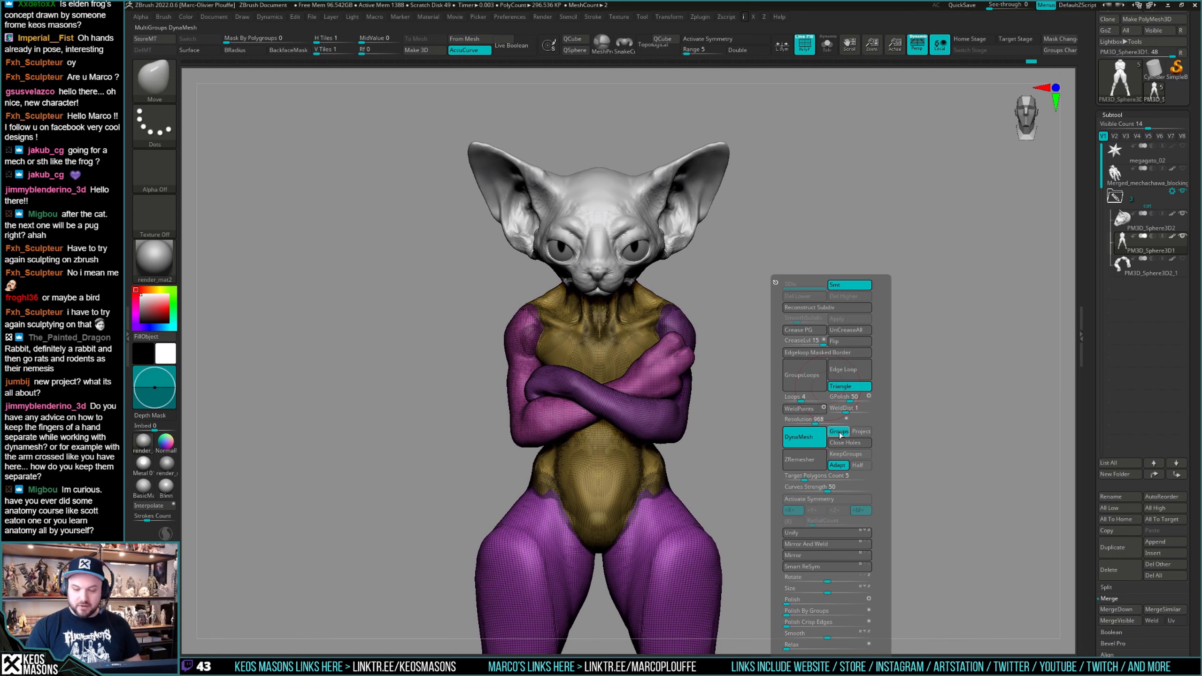
ctrl+drag(883, 350, 842, 457)
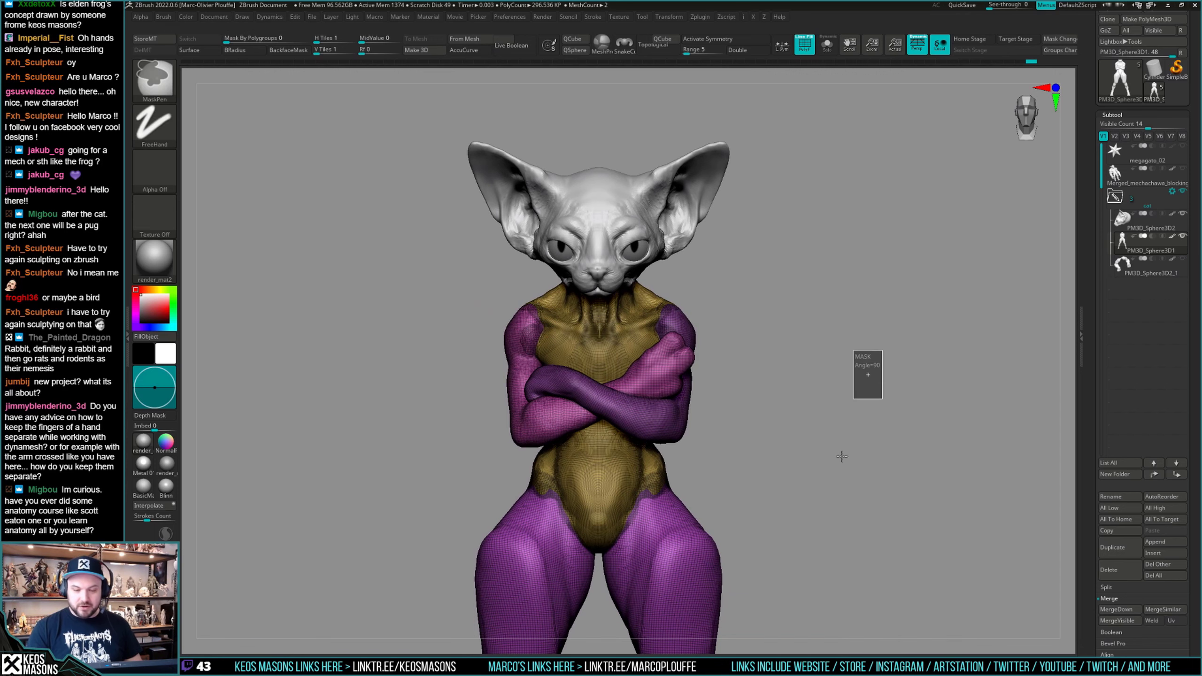
mouse_move(849, 376)
ctrl+right_down()
mouse_move(843, 435)
mouse_move(847, 410)
mouse_move(877, 397)
mouse_move(857, 405)
mouse_move(852, 378)
mouse_move(841, 378)
mouse_move(846, 452)
ctrl+right_up()
key(shift+f)
key(shift+f)
right_drag(845, 452, 829, 419)
mouse_move(727, 297)
right_down()
mouse_move(850, 409)
mouse_move(844, 382)
mouse_move(845, 424)
mouse_move(840, 411)
mouse_move(825, 450)
mouse_move(813, 421)
mouse_move(845, 416)
mouse_move(831, 430)
right_up()
key(shift+f)
key(shift+f)
key(shift+f)
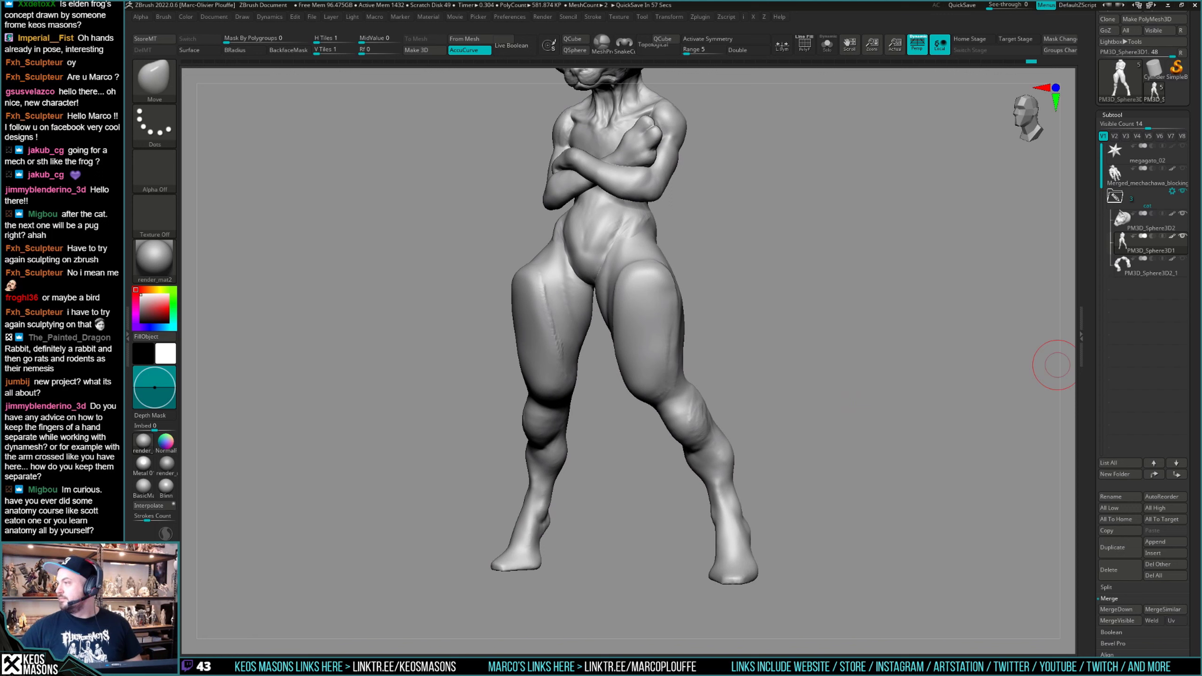
Check the legs from the front and above, and reshape the lower legs and feet with the Move brush.
mouse_move(1056, 365)
right_down()
mouse_move(794, 441)
mouse_move(809, 450)
right_up()
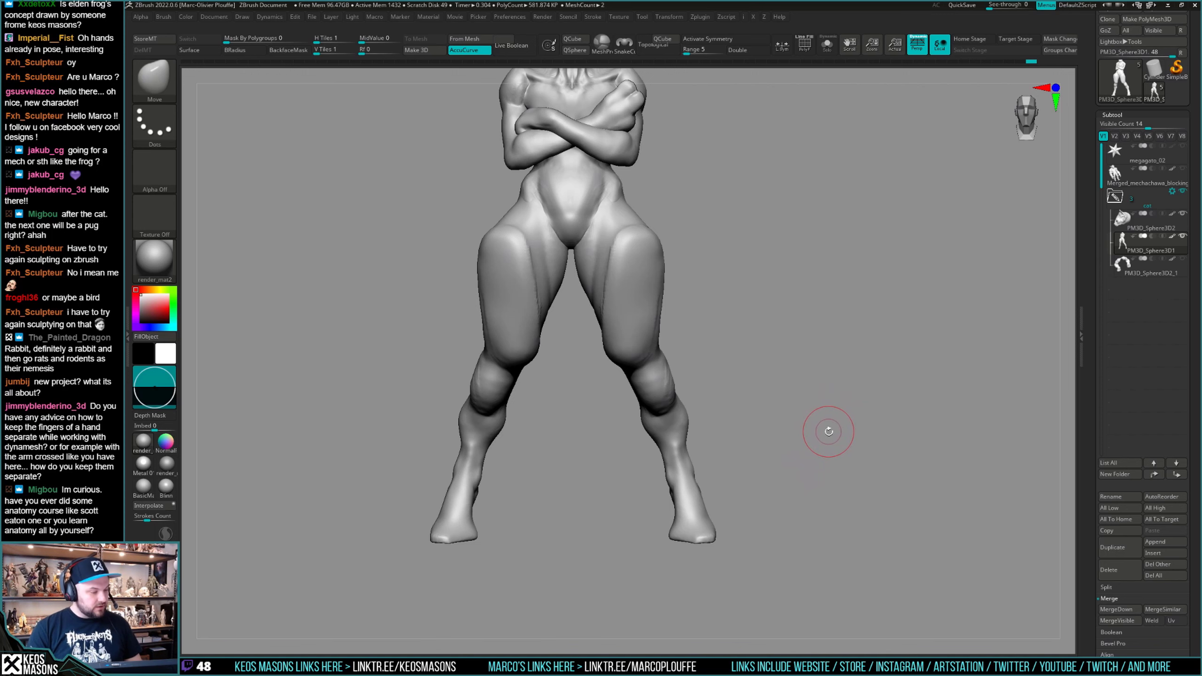
mouse_move(817, 448)
alt+right_down()
mouse_move(813, 471)
mouse_move(711, 472)
mouse_move(721, 405)
alt+right_up()
key(space)
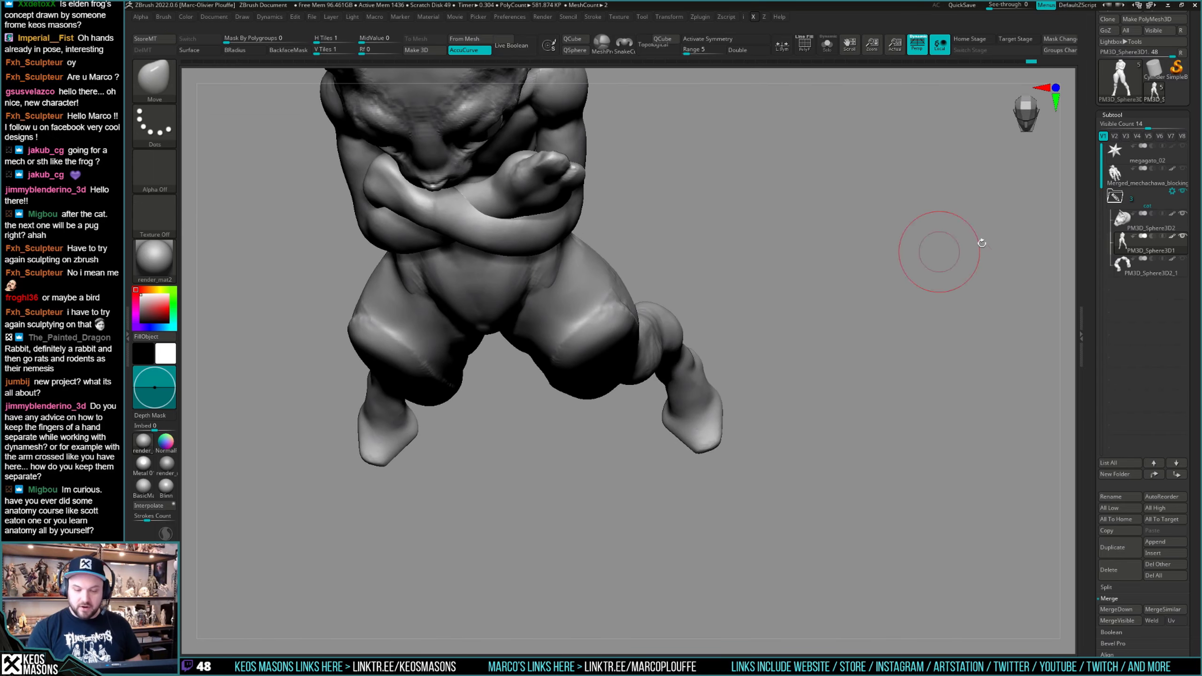
mouse_move(820, 356)
alt+right_down()
mouse_move(780, 199)
mouse_move(680, 403)
mouse_move(686, 416)
mouse_move(716, 407)
mouse_move(693, 393)
alt+right_up()
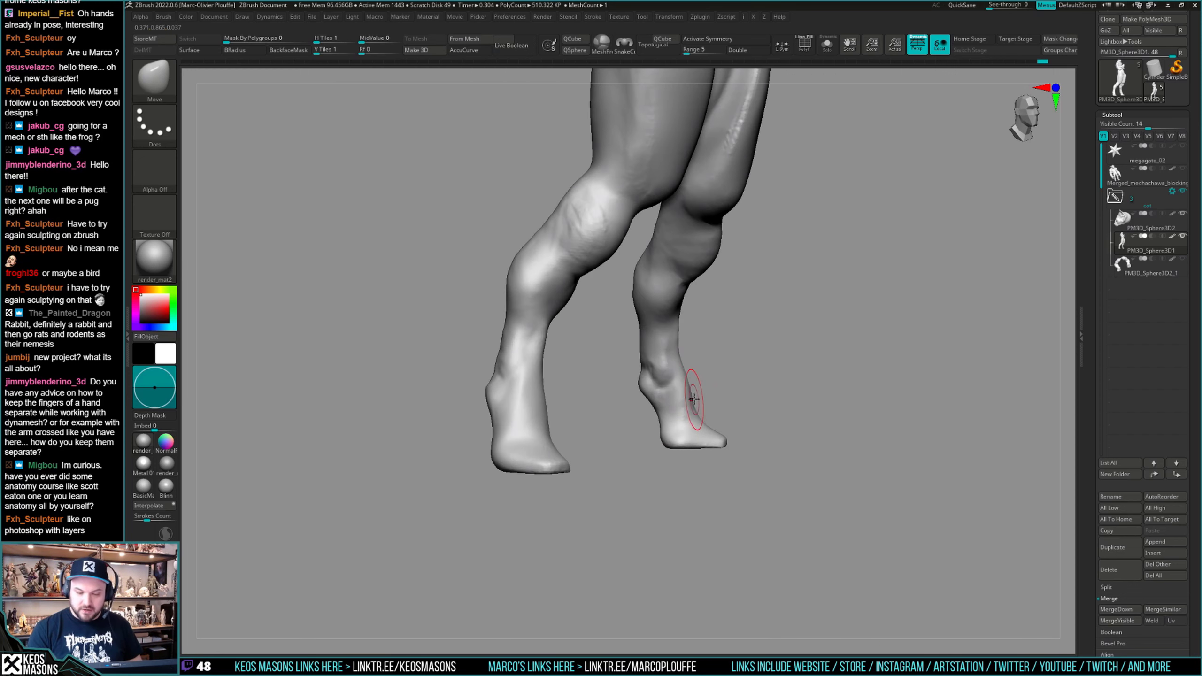
mouse_move(690, 380)
right_down()
mouse_move(814, 370)
mouse_move(672, 389)
mouse_move(676, 425)
mouse_move(671, 397)
mouse_move(757, 413)
mouse_move(739, 396)
mouse_move(666, 412)
right_up()
Sculpt the shin and ankle forms on the lower leg with ClayBuildup.
key(space)
key(b)
key(c)
key(b)
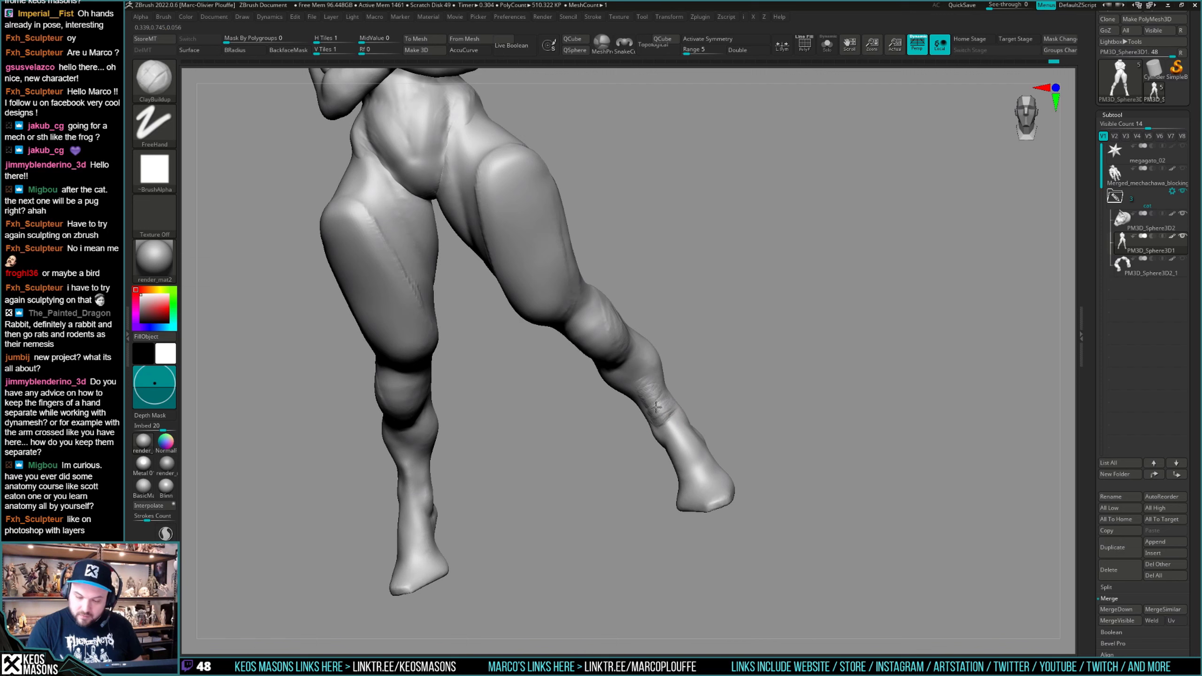
mouse_move(645, 388)
right_down()
mouse_move(661, 425)
mouse_move(711, 352)
mouse_move(804, 397)
mouse_move(575, 411)
right_up()
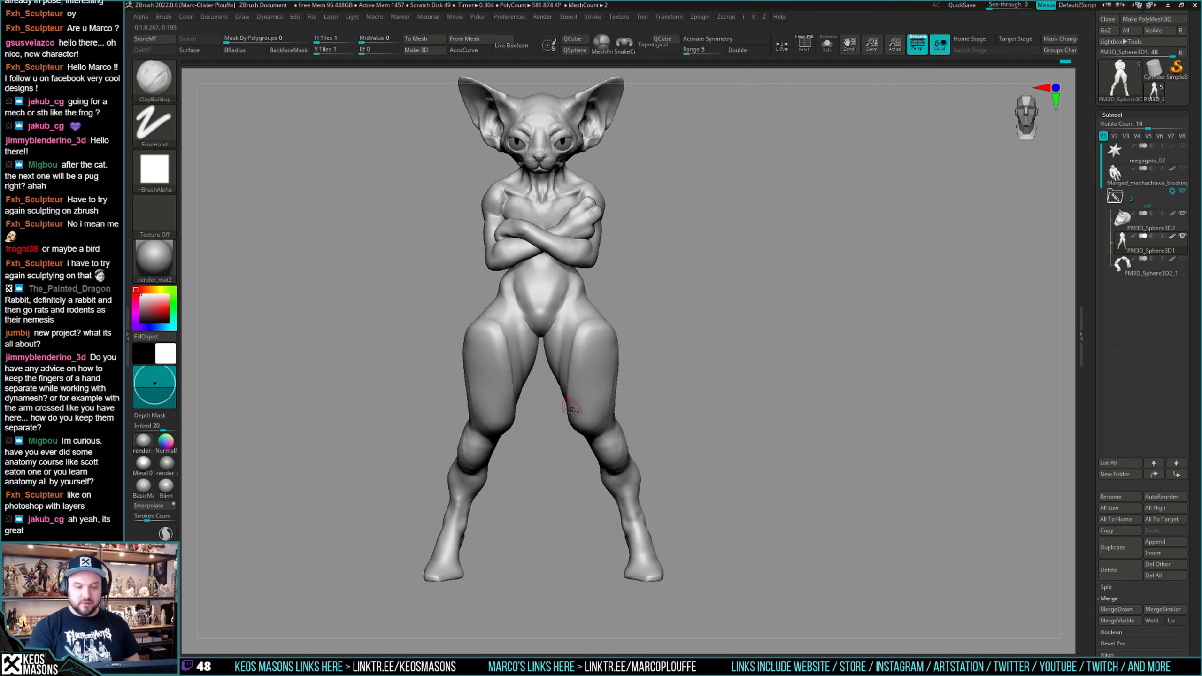
Undo the last thigh stroke, isolate the legs by polygroup, and split them from the body into a separate subtool.
mouse_move(597, 331)
mouse_down()
mouse_move(582, 428)
mouse_move(609, 377)
mouse_up()
key(ctrl+z)
mouse_move(703, 413)
alt+right_down()
mouse_move(762, 398)
mouse_move(756, 451)
alt+right_up()
ctrl+shift+click(676, 378)
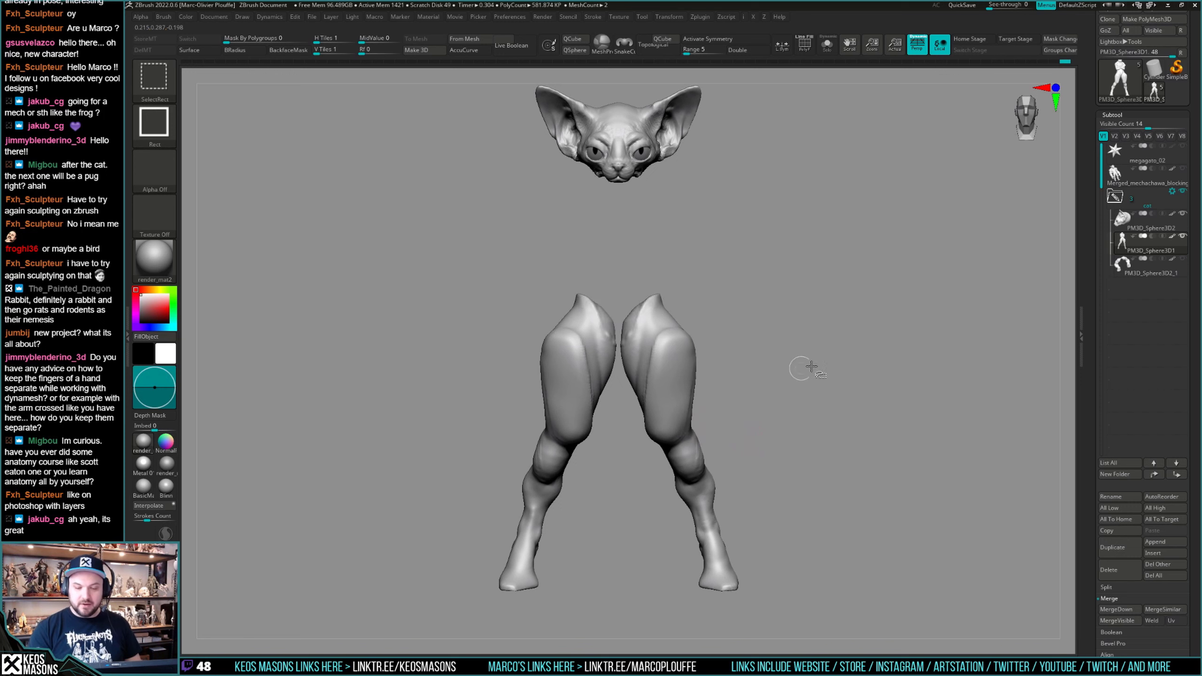
ctrl+shift+click(824, 393)
key(g)
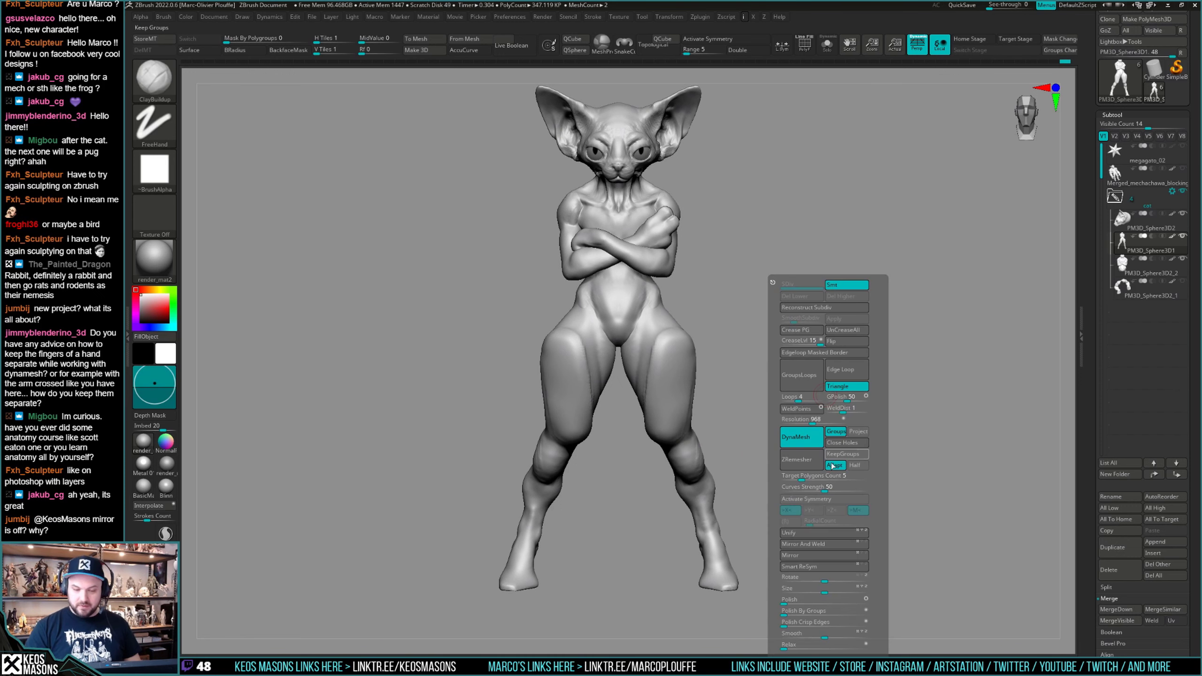
Mirror and weld the separated legs, and merge their subtool back down with the torso and arms.
click(826, 544)
key(x)
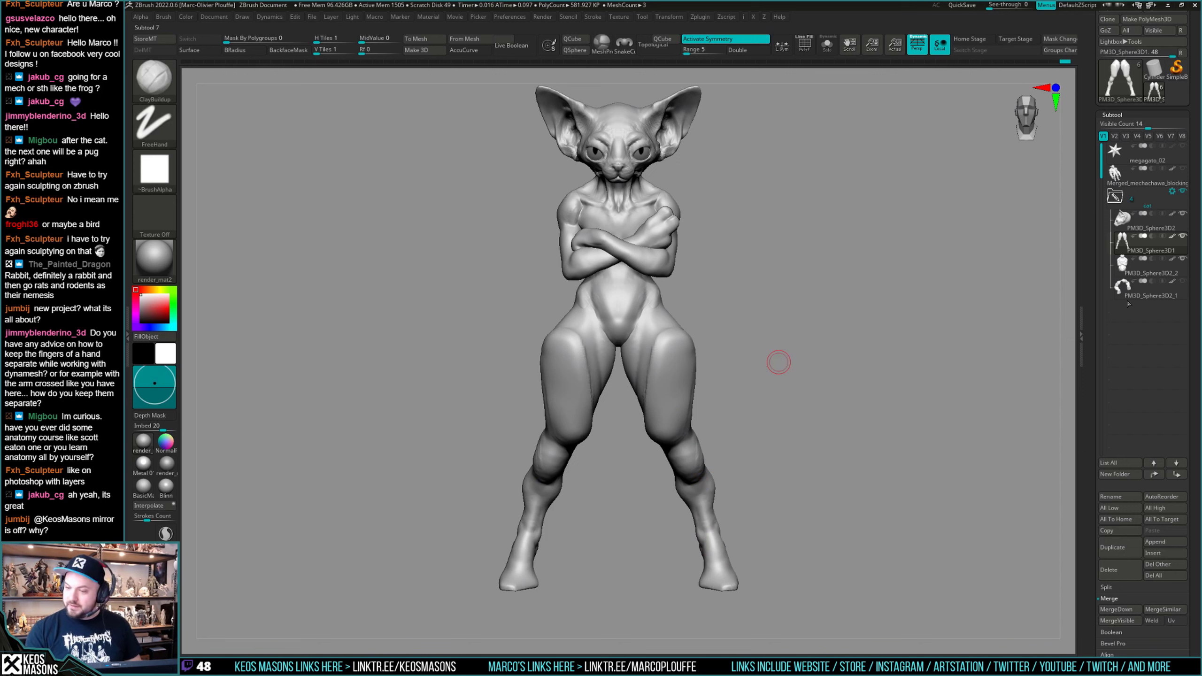
click(1123, 261)
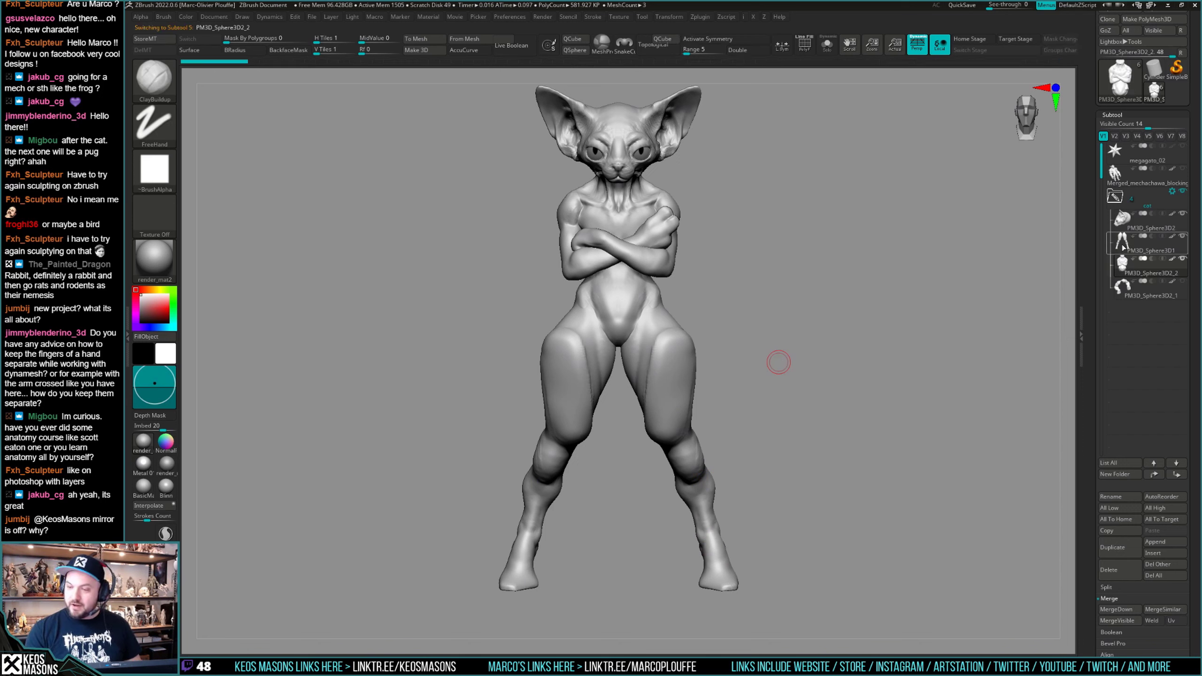
click(1124, 242)
click(1118, 609)
key(x)
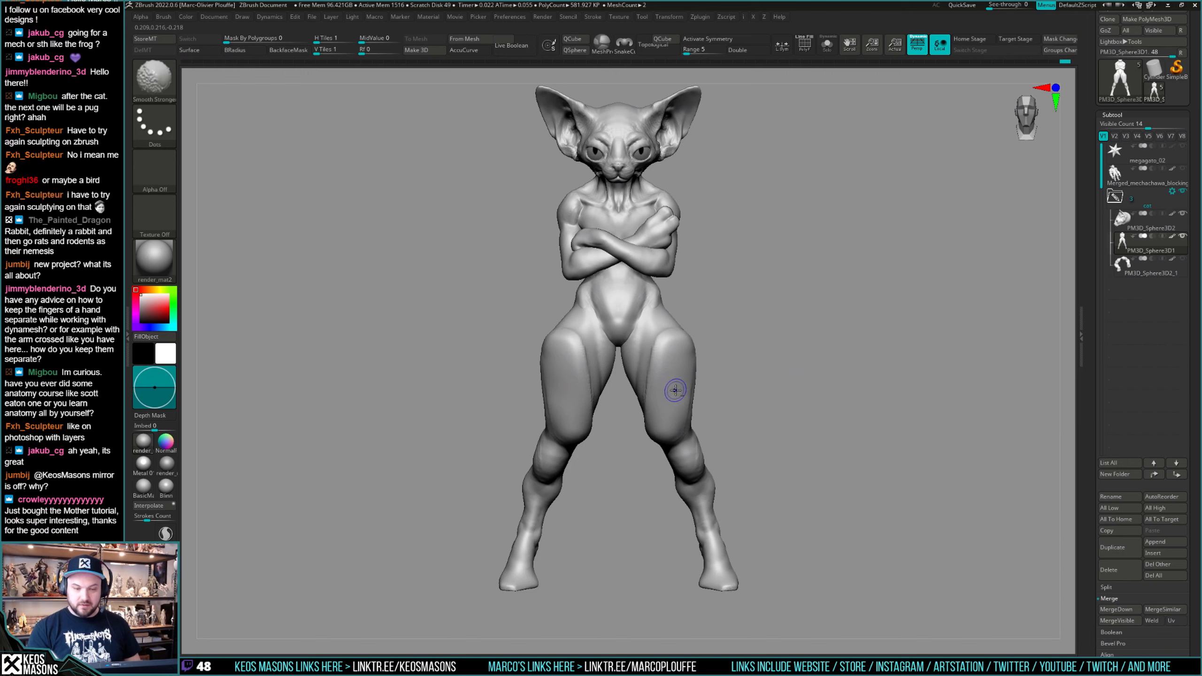
Turn on symmetry and build up the hips and upper thighs with ClayBuildup, smoothing the strokes.
key(x)
key(shift+s)
alt+drag(840, 361, 833, 402)
key(shift+f)
key(alt+s)
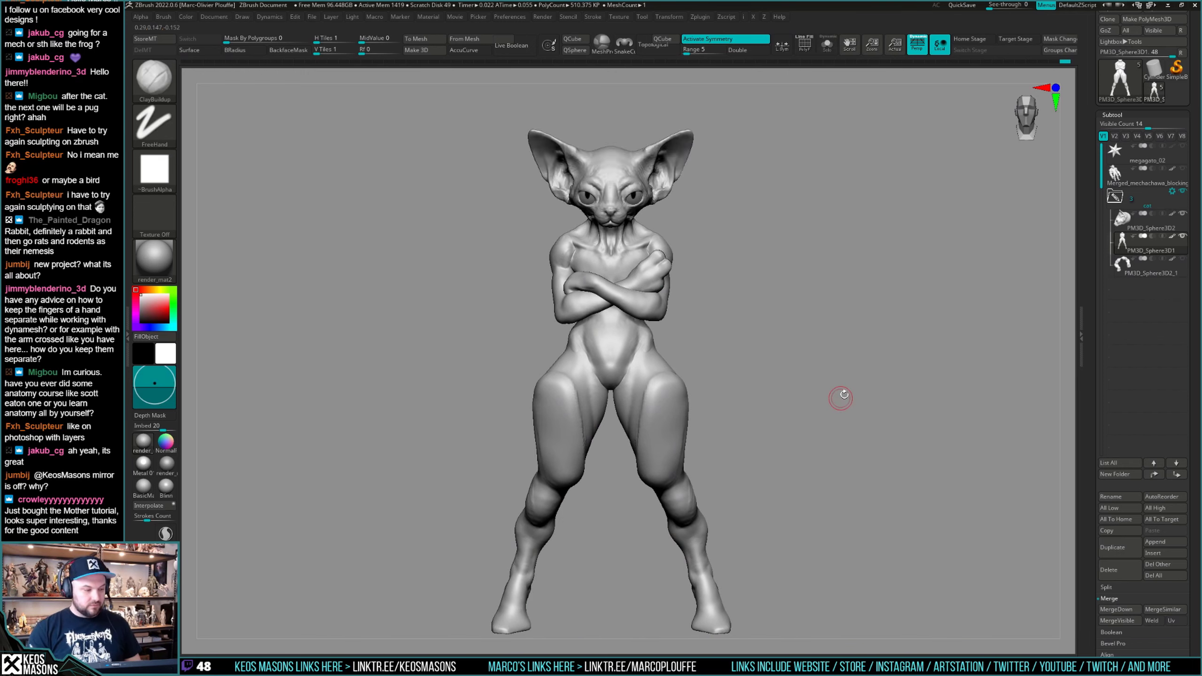
drag(840, 397, 824, 419)
drag(530, 330, 563, 342)
mouse_move(591, 340)
right_down()
mouse_move(656, 359)
mouse_move(641, 350)
mouse_move(624, 402)
right_up()
key(space)
shift+drag(624, 392, 647, 348)
right_drag(648, 350, 636, 386)
drag(625, 381, 639, 365)
mouse_move(767, 375)
ctrl+right_down()
mouse_move(834, 422)
mouse_move(816, 410)
mouse_move(842, 398)
mouse_move(813, 416)
mouse_move(847, 413)
mouse_move(834, 419)
mouse_move(826, 396)
mouse_move(828, 416)
mouse_move(880, 399)
mouse_move(869, 408)
mouse_move(859, 376)
mouse_move(890, 394)
mouse_move(879, 392)
ctrl+right_up()
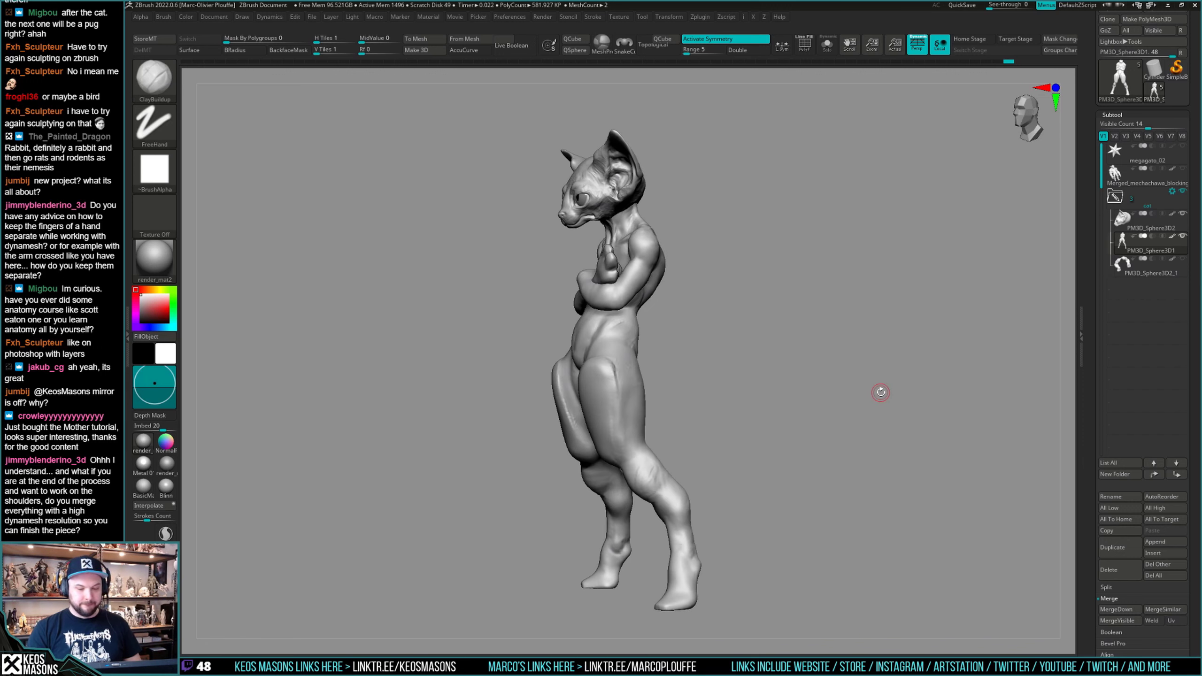
Slice the outer front of both thighs flat with the ClipCurve brush and smooth the cut planes back into the legs.
key(space)
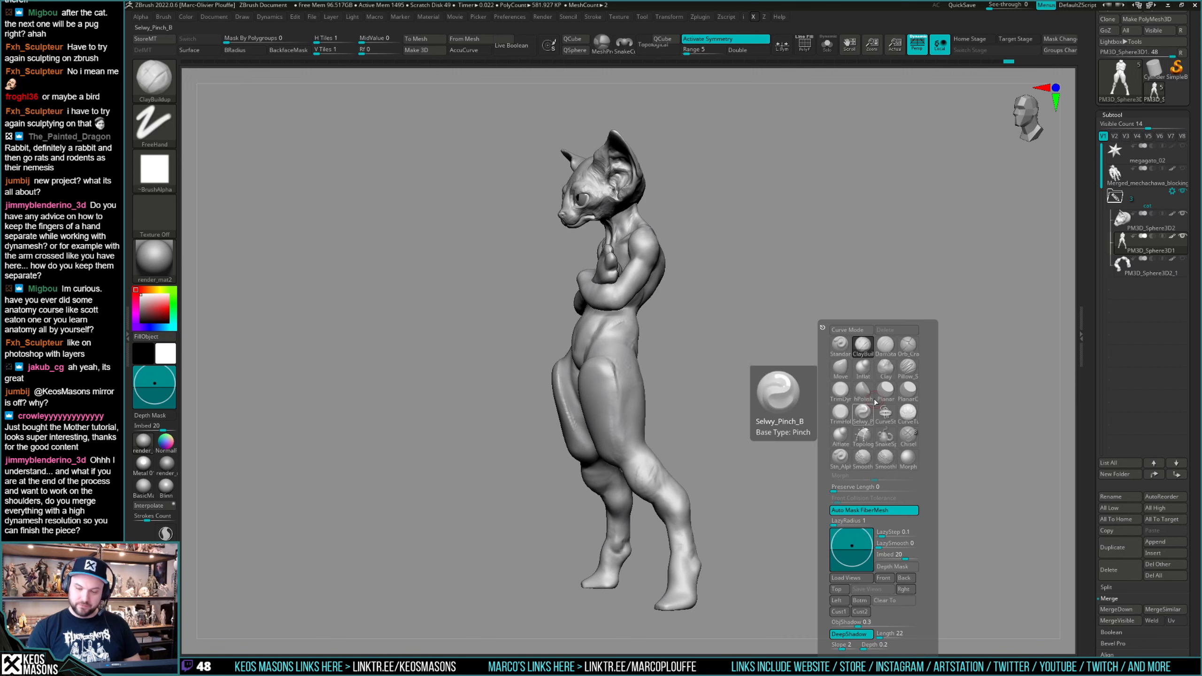
click(840, 373)
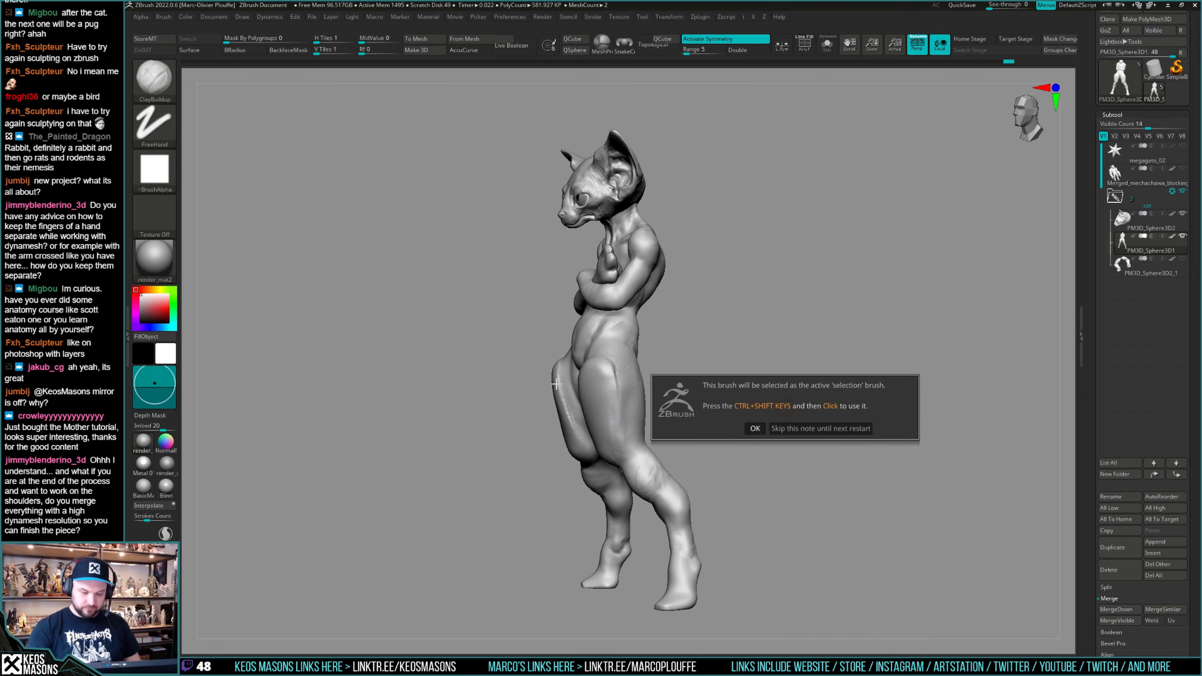
click(833, 423)
ctrl+shift+drag(575, 468, 540, 337)
mouse_move(845, 408)
mouse_down()
mouse_move(863, 411)
mouse_move(847, 408)
mouse_up()
key(space)
key(shift)
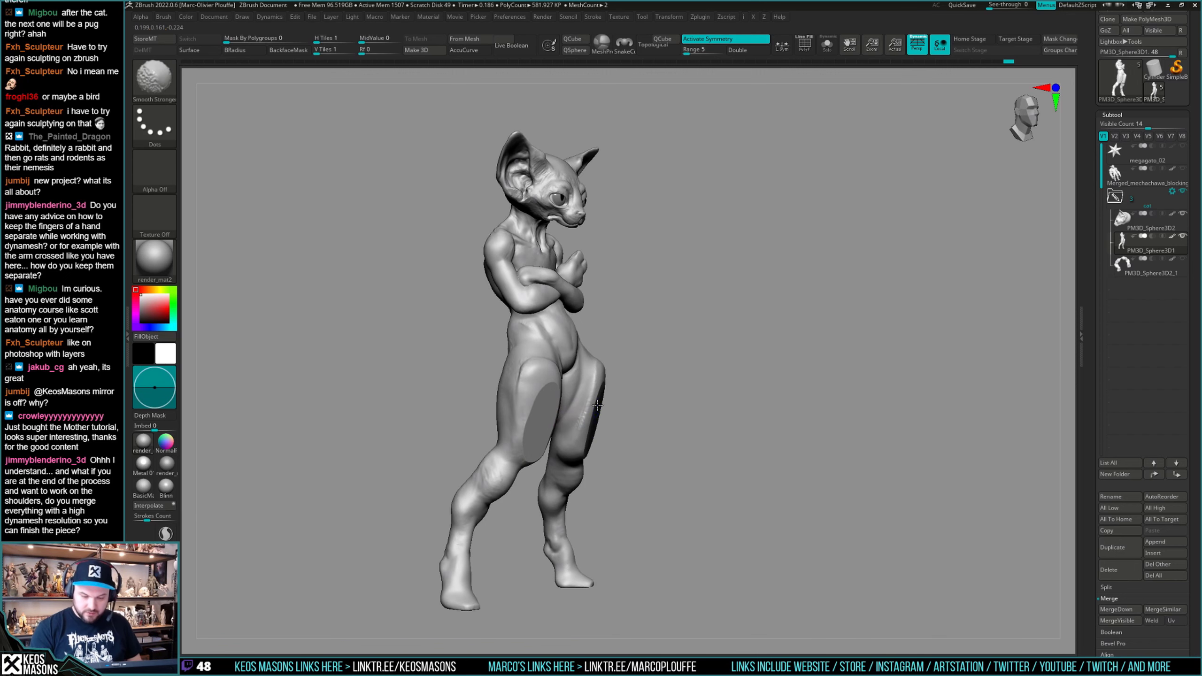
shift+drag(595, 412, 591, 416)
shift+drag(541, 396, 536, 438)
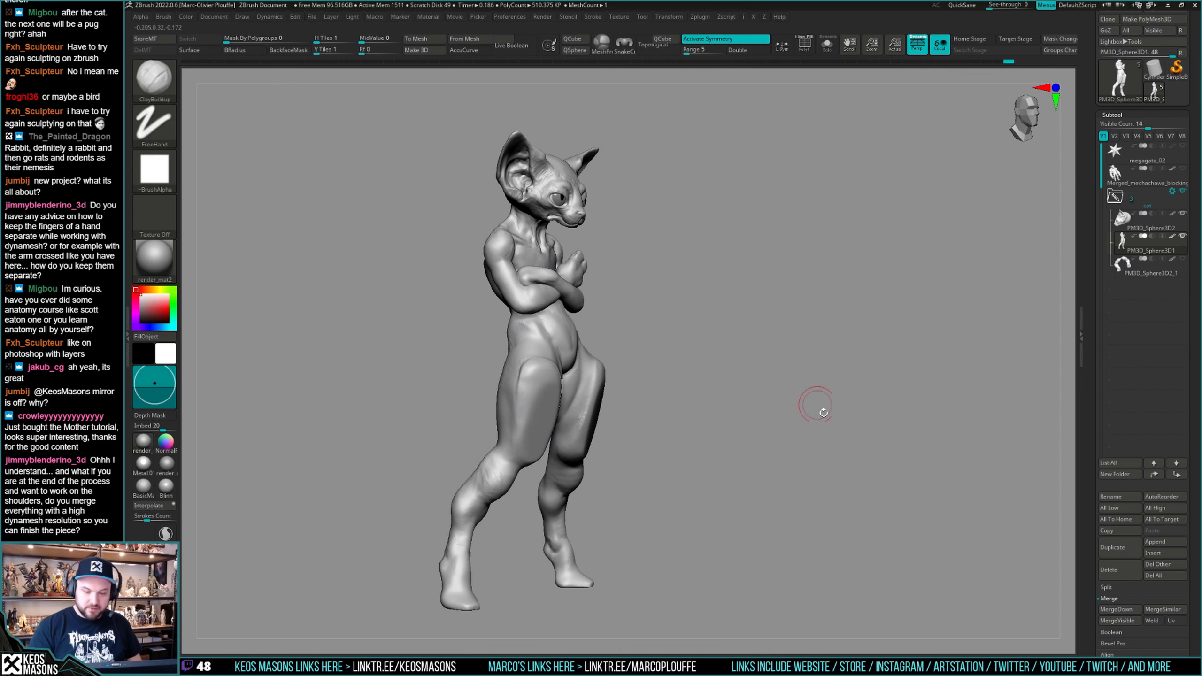
drag(817, 406, 833, 421)
Try flattening the front of the thighs with the Planar brush and softening the result.
key(space)
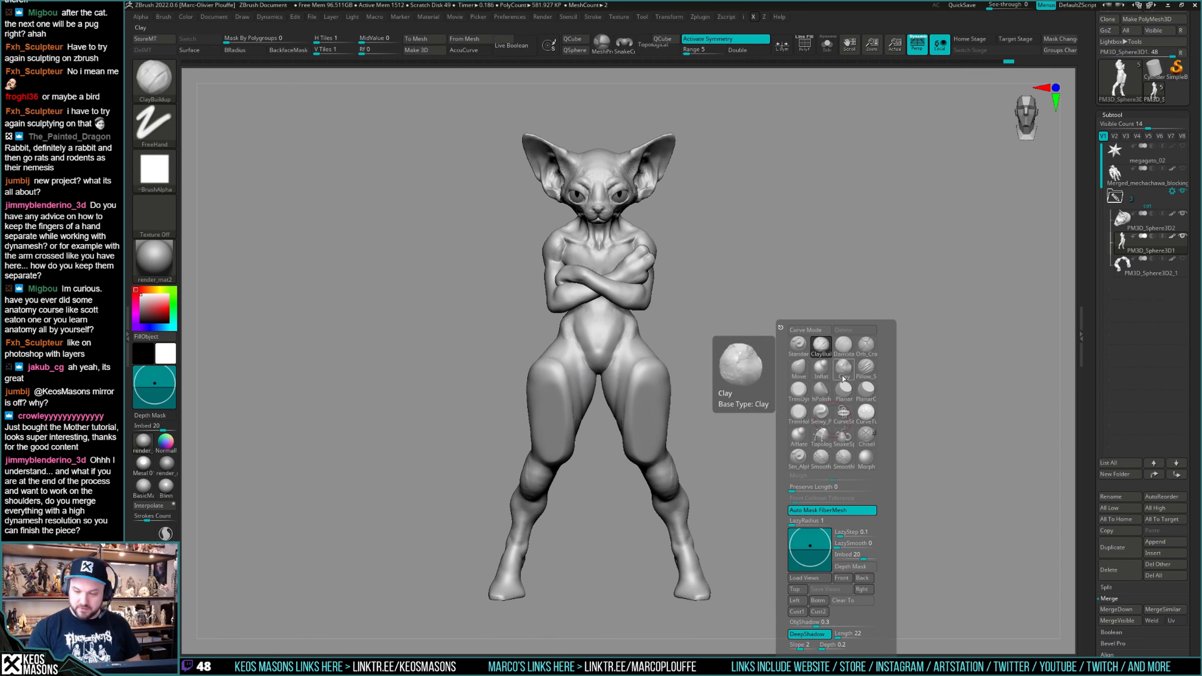
click(790, 354)
key(space)
mouse_move(650, 416)
mouse_down()
mouse_move(648, 393)
mouse_move(652, 452)
mouse_up()
key(space)
click(696, 443)
key(ctrl+z)
mouse_move(662, 441)
right_down()
mouse_move(639, 426)
mouse_move(637, 407)
right_up()
shift+drag(650, 379, 648, 411)
shift+right_drag(655, 413, 645, 411)
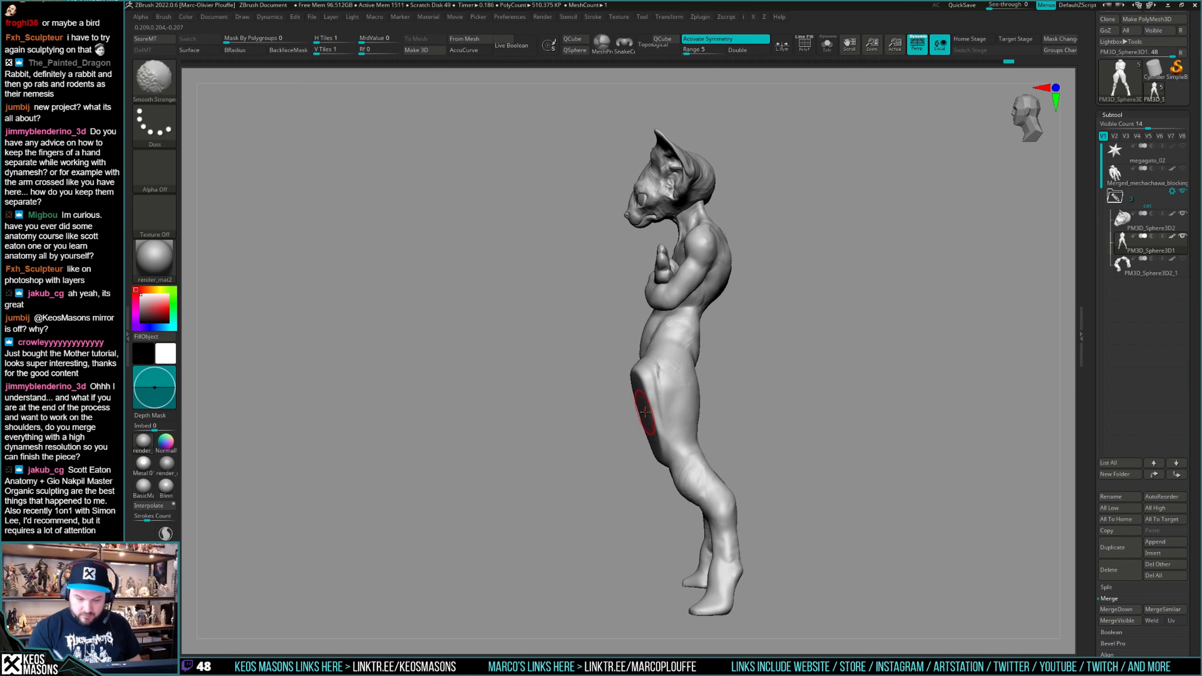
mouse_move(806, 405)
right_down()
mouse_move(824, 410)
mouse_move(837, 388)
right_up()
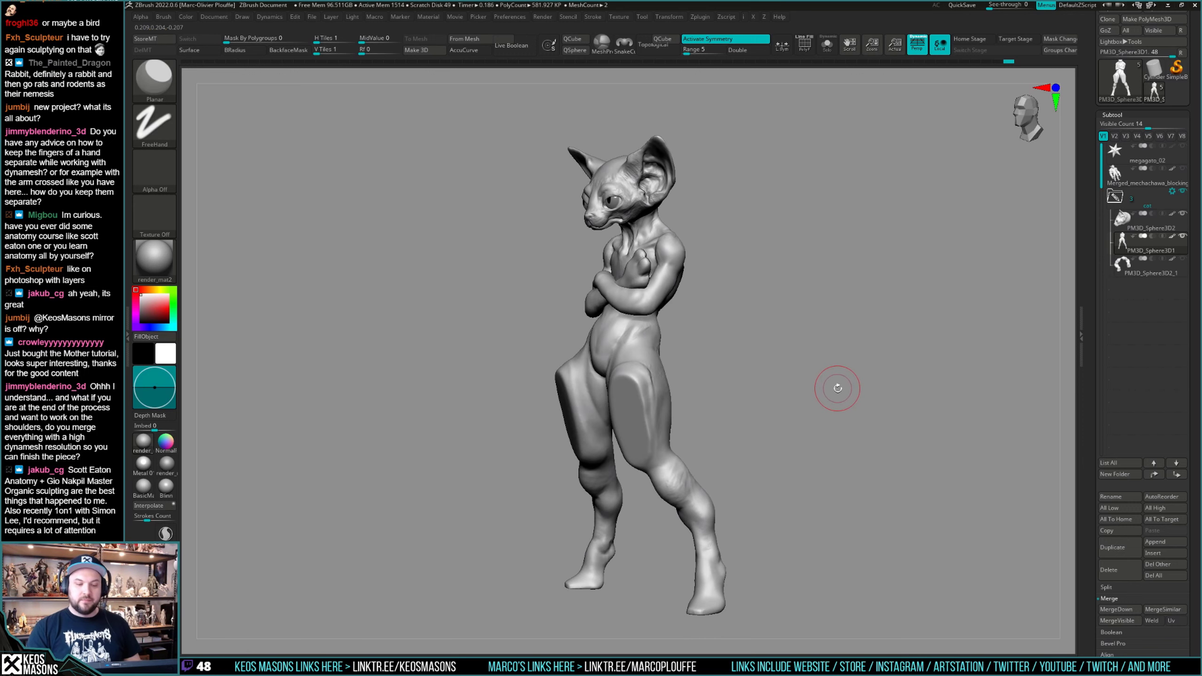
Try another ClipCurve cut along the outer front of the thigh and undo it.
ctrl+shift+drag(553, 446, 575, 332)
mouse_move(840, 403)
right_down()
mouse_move(834, 416)
mouse_move(847, 421)
mouse_move(689, 408)
mouse_move(846, 418)
right_up()
mouse_move(842, 426)
mouse_down()
mouse_move(828, 427)
mouse_move(858, 402)
mouse_up()
key(ctrl+z)
key(ctrl+z)
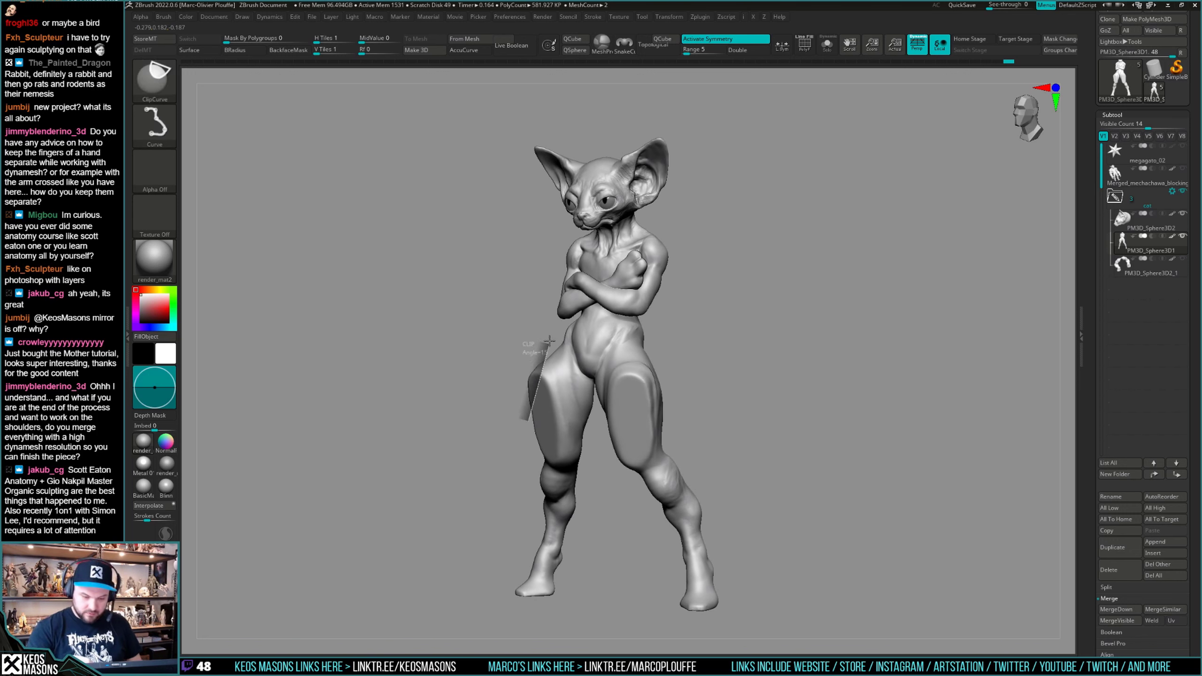
Try an angled ClipCurve cut on the upper thigh with smoothing, then undo it together with the Planar flattening.
drag(542, 402, 549, 346)
shift+drag(629, 375, 642, 389)
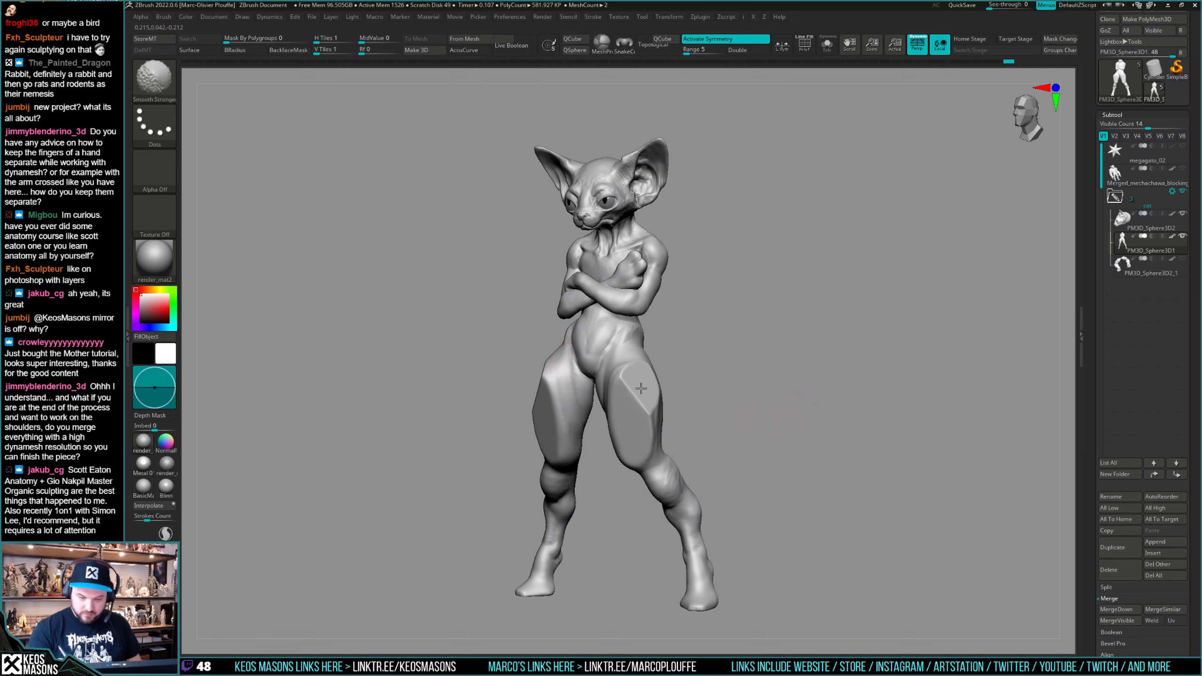
shift+drag(717, 391, 778, 385)
drag(710, 408, 832, 408)
key(ctrl+z)
key(ctrl+z)
key(ctrl+z)
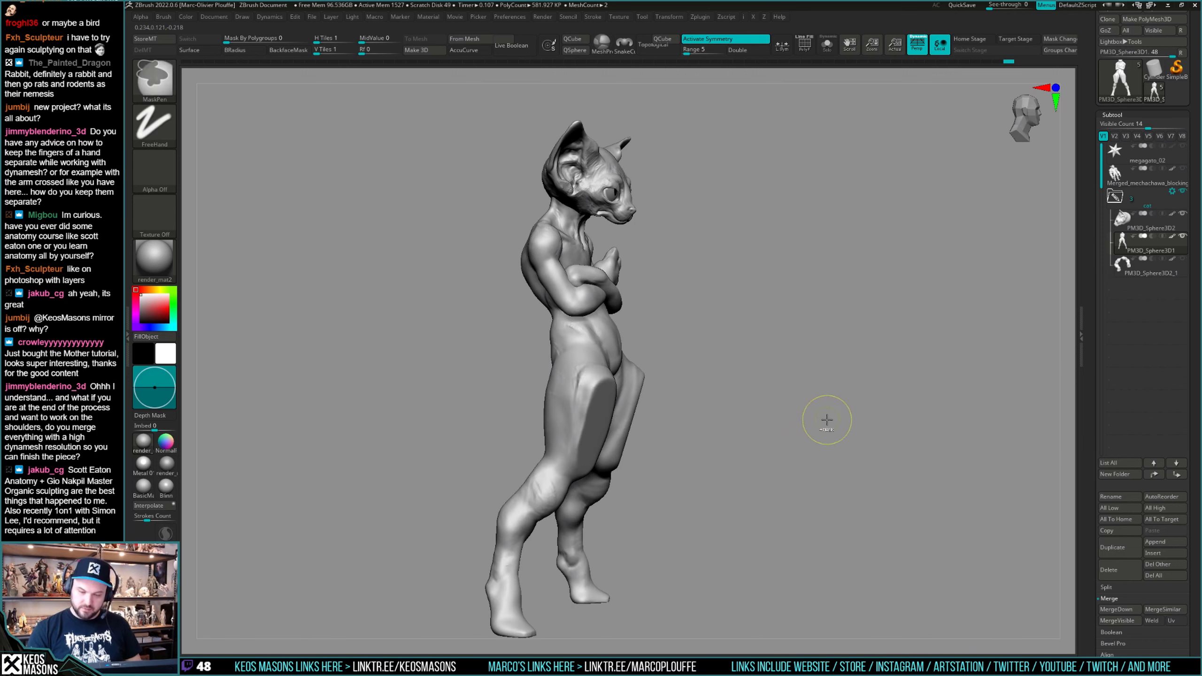
key(ctrl+z)
key(ctrl+z)
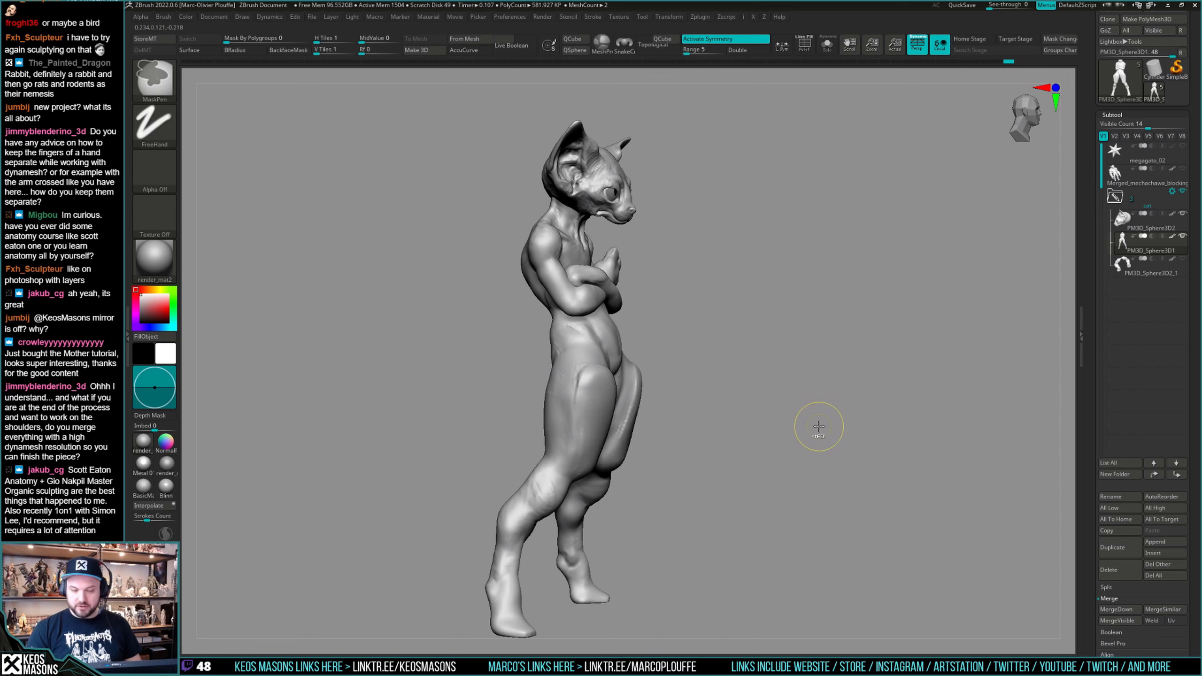
Adjust the lower front of the thighs above the knees with the Move brush.
drag(820, 426, 816, 418)
key(x)
click(787, 367)
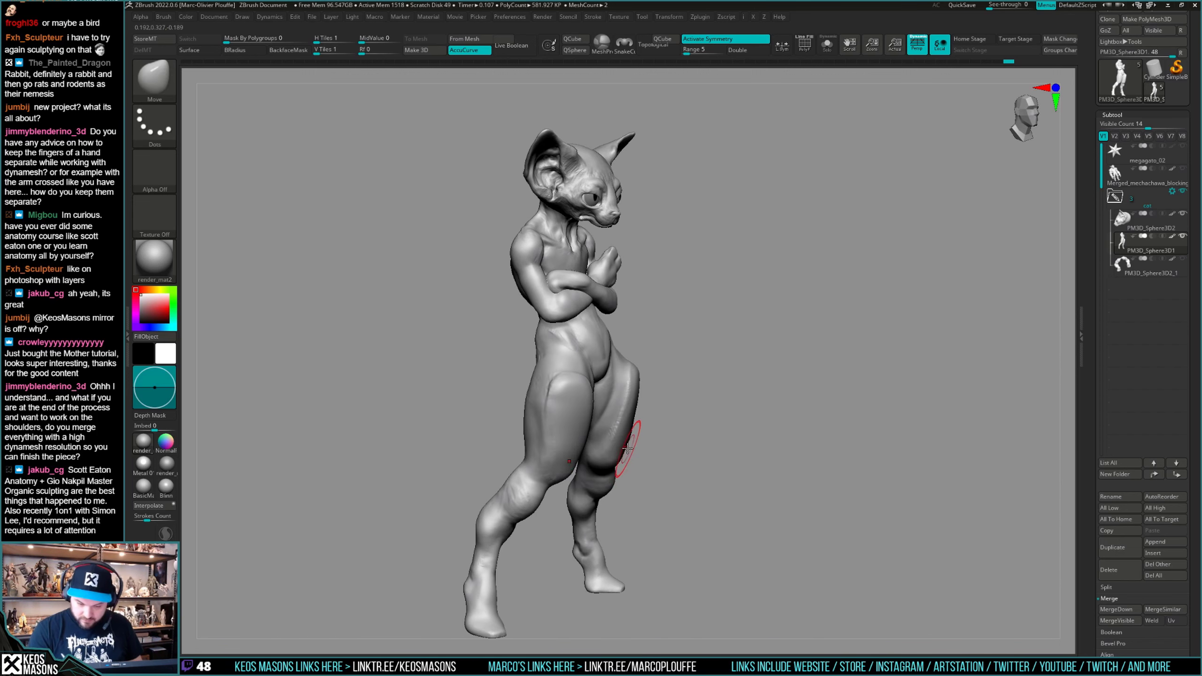
mouse_move(627, 448)
right_down()
mouse_move(641, 374)
mouse_move(778, 384)
mouse_move(775, 424)
mouse_move(770, 384)
right_up()
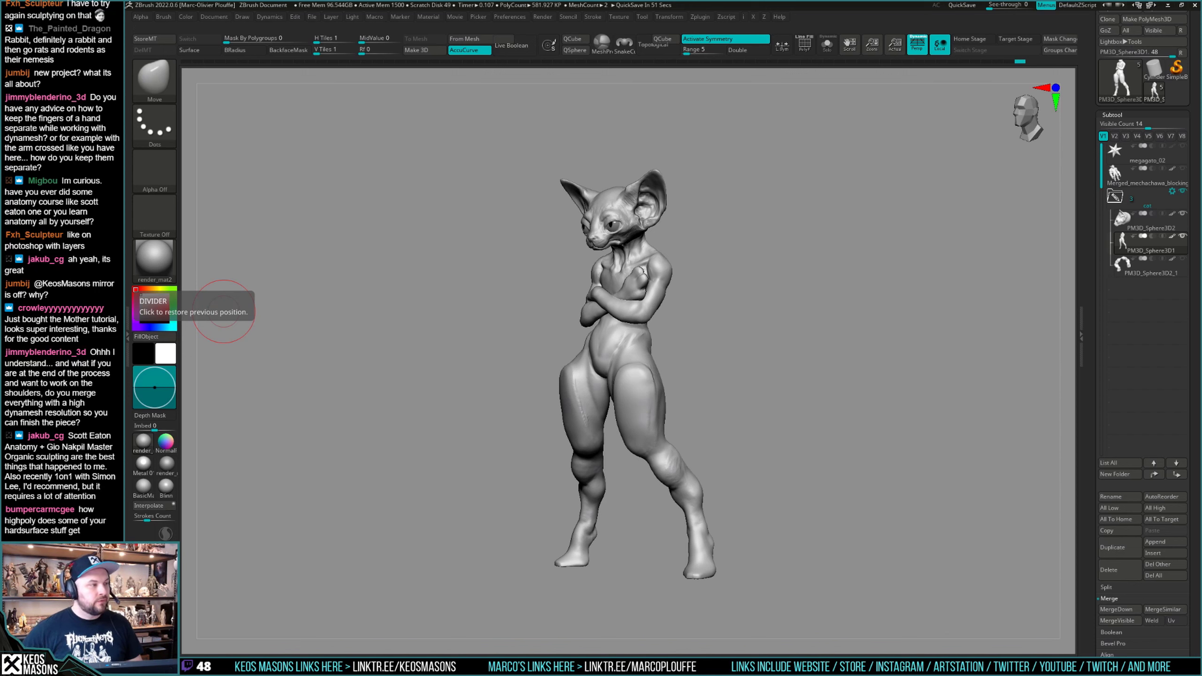
right_click(807, 410)
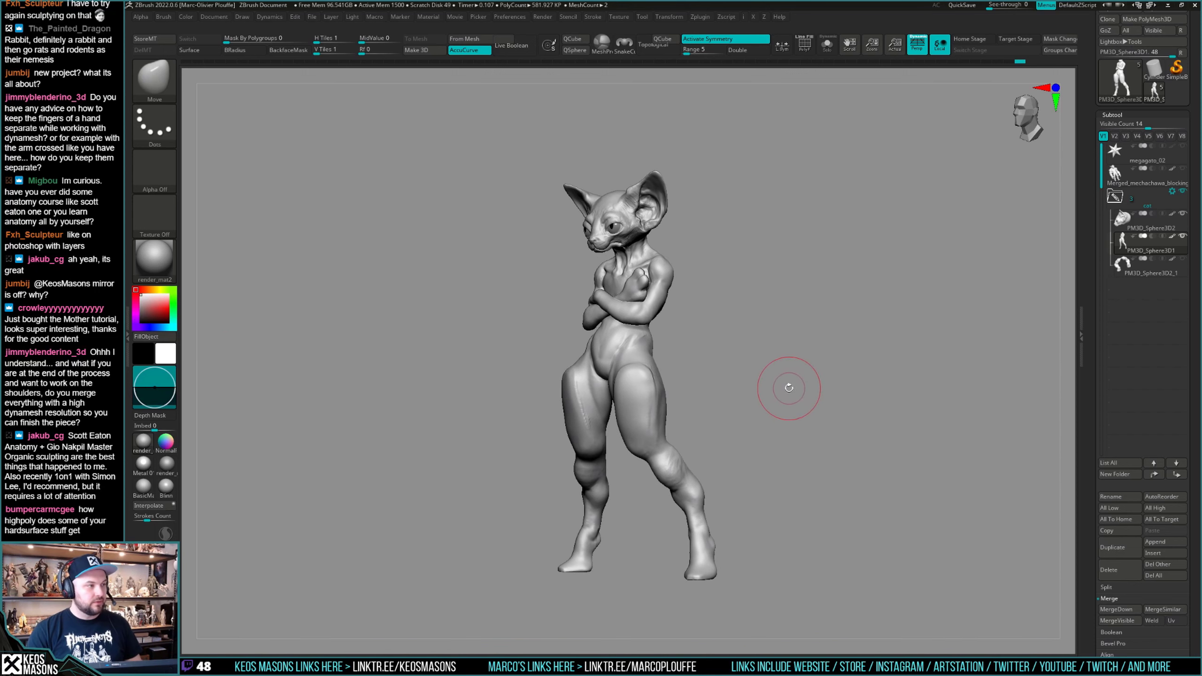
right_drag(787, 388, 797, 384)
mouse_move(796, 384)
ctrl+right_down()
mouse_move(800, 419)
mouse_move(800, 395)
ctrl+right_up()
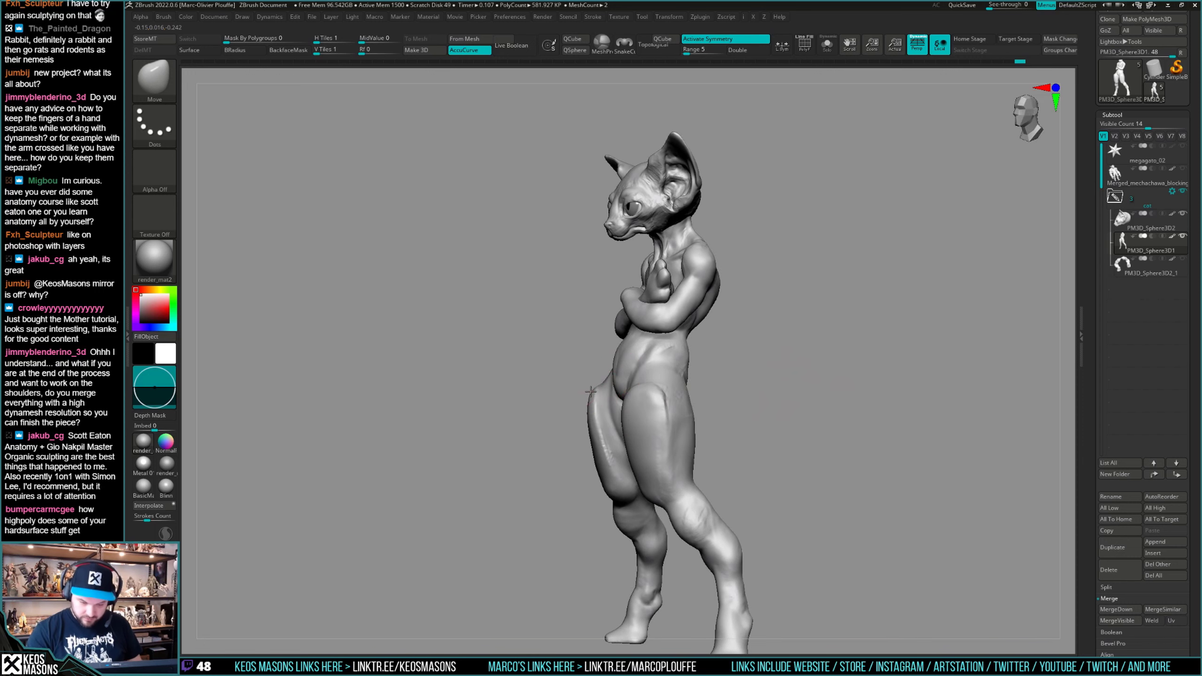
Pull in the outer front contour of the thighs with the Move brush, working from three-quarter views on both sides.
key(space)
click(611, 499)
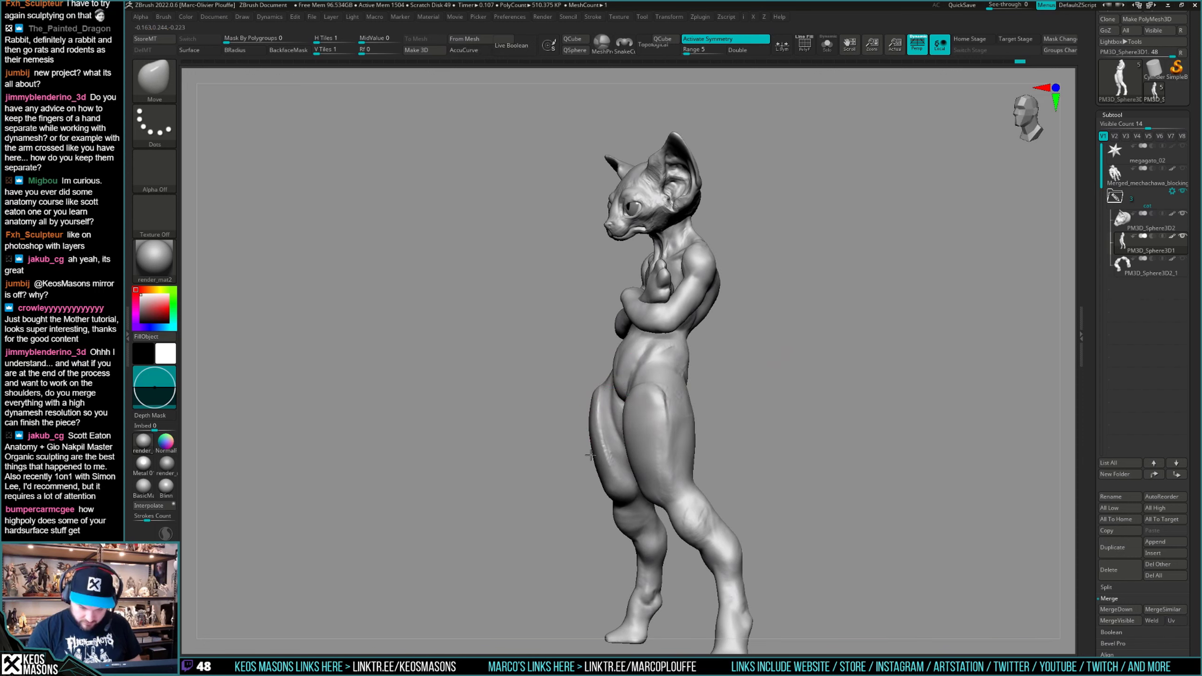
drag(589, 452, 592, 445)
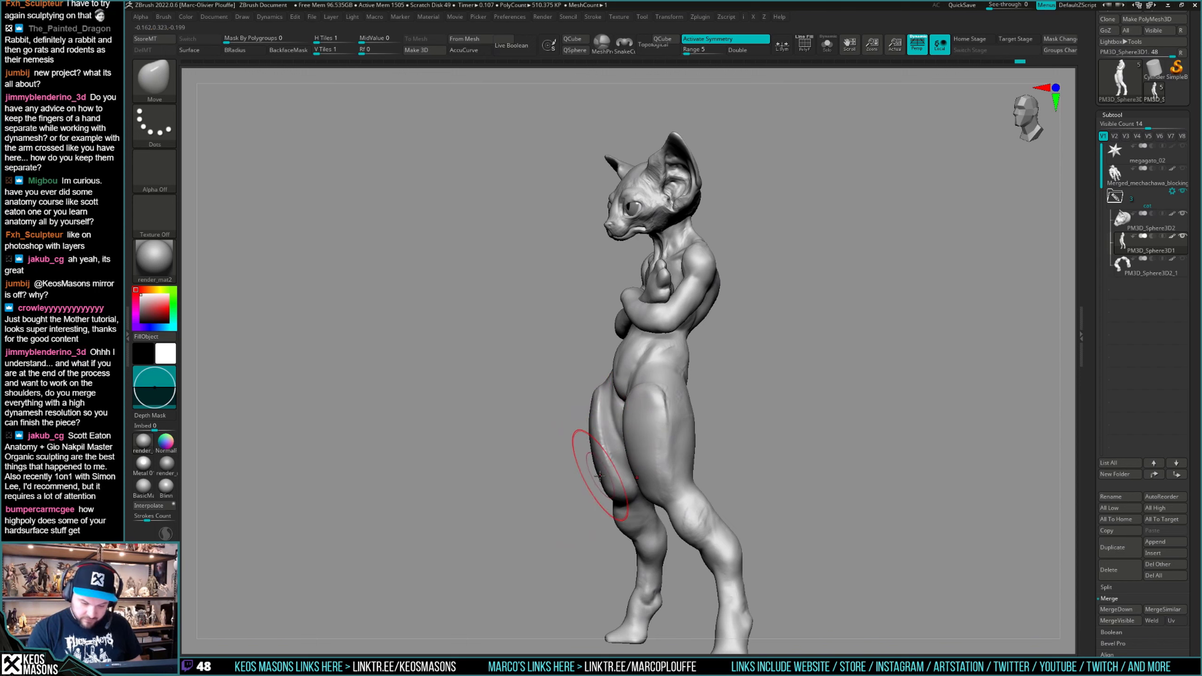
mouse_move(773, 400)
mouse_down()
mouse_move(757, 407)
mouse_move(813, 402)
mouse_move(668, 441)
mouse_up()
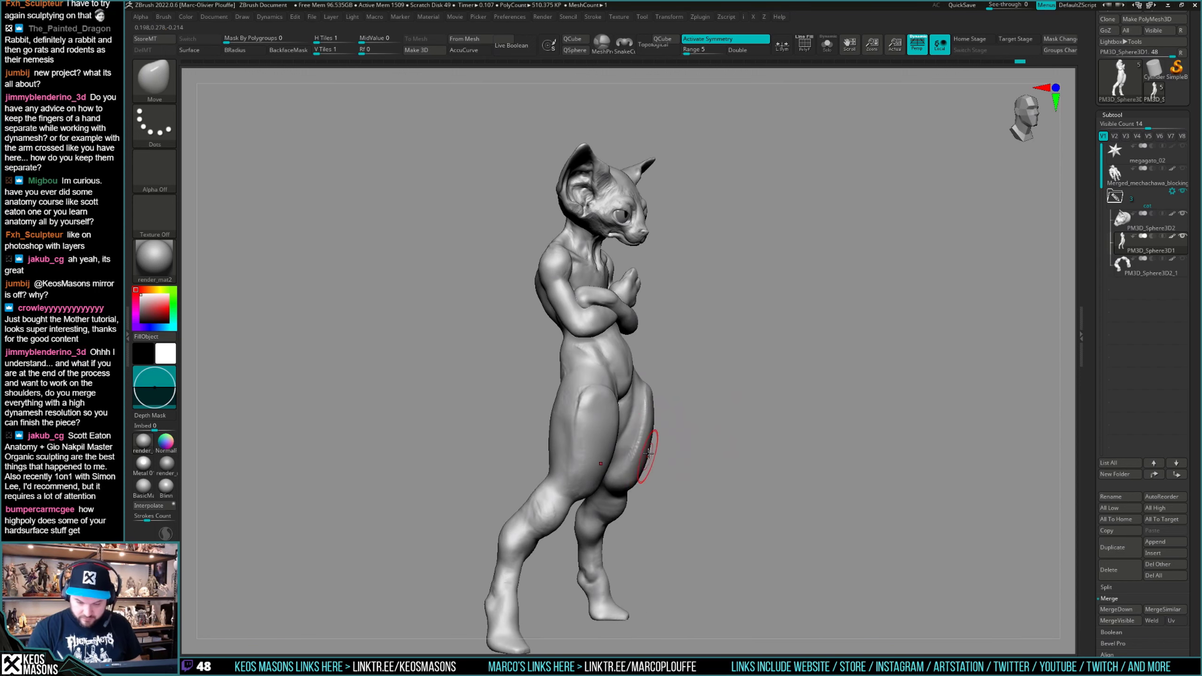
drag(684, 404, 587, 427)
mouse_move(852, 387)
mouse_down()
mouse_move(861, 382)
mouse_move(824, 400)
mouse_move(840, 379)
mouse_up()
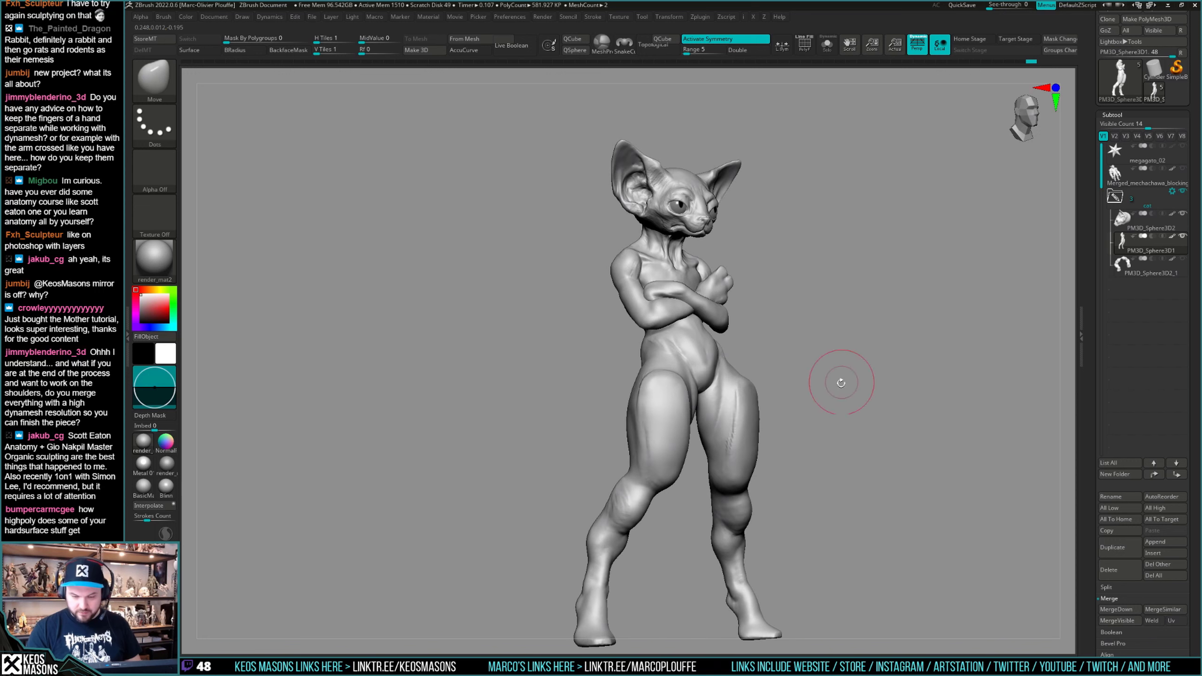
Define the muscle separation along the outer hip and thigh with the DamStandard brush.
key(b)
key(d)
key(s)
right_drag(655, 397, 647, 397)
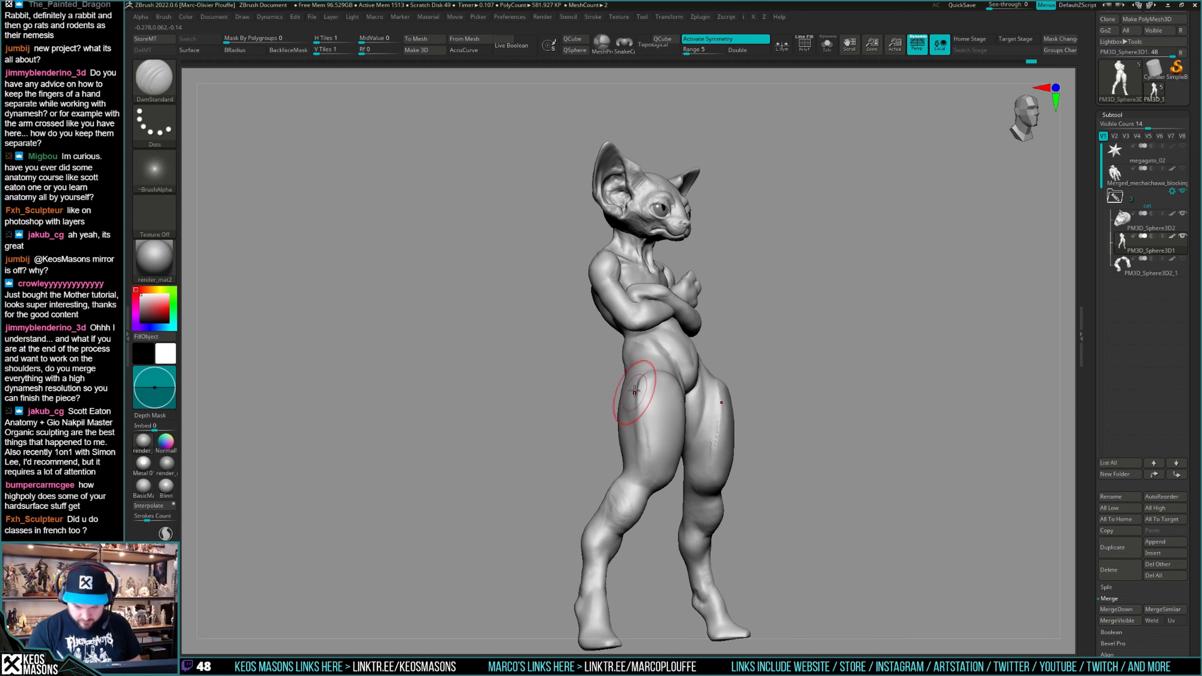
right_drag(640, 481, 638, 386)
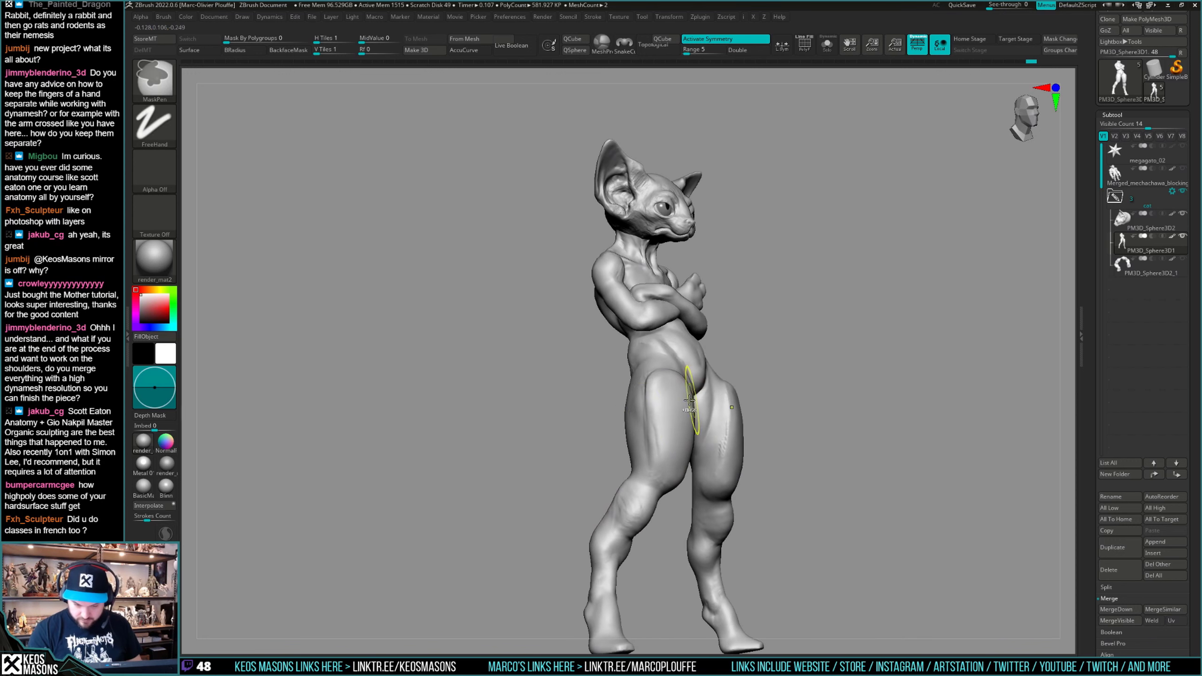
mouse_move(652, 484)
right_down()
mouse_move(654, 437)
mouse_move(681, 469)
mouse_move(759, 451)
mouse_move(757, 475)
mouse_move(732, 359)
mouse_move(689, 463)
right_up()
right_click(689, 463)
right_click(689, 443)
Build up the knee and upper calf forms with ClayBuildup.
mouse_move(804, 402)
shift+right_down()
mouse_move(847, 386)
mouse_move(809, 439)
shift+right_up()
key(shift+f)
key(shift+f)
key(b)
key(c)
key(b)
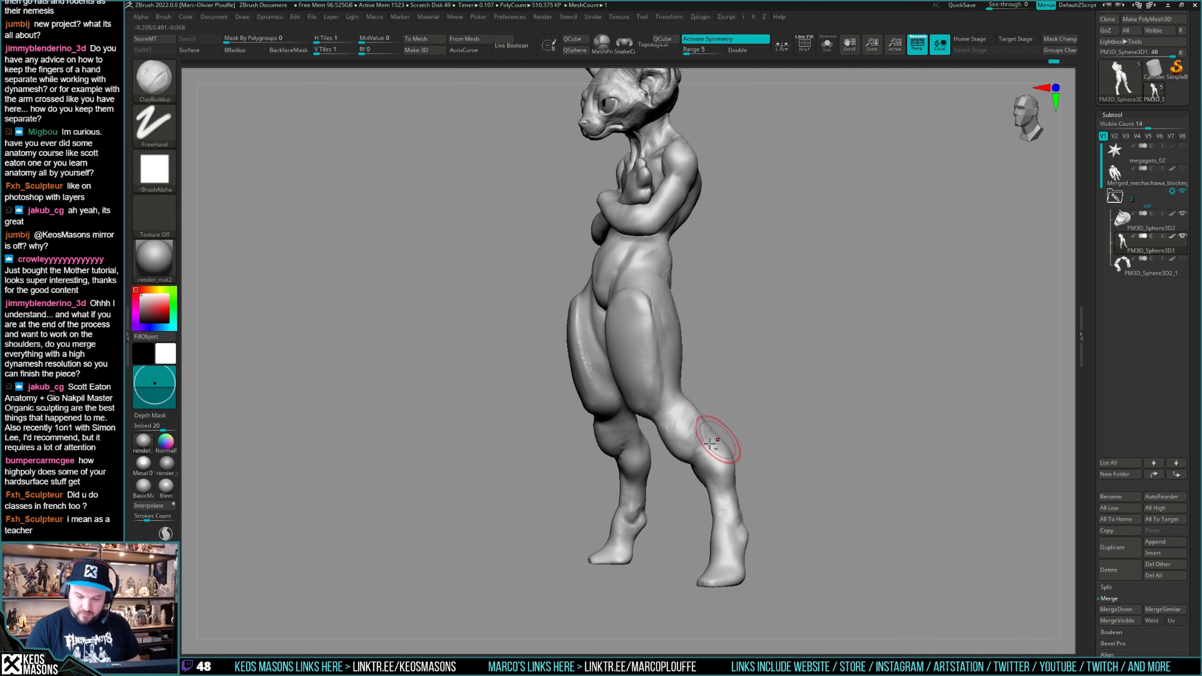
mouse_move(705, 430)
shift+right_down()
mouse_move(698, 410)
mouse_move(786, 402)
mouse_move(695, 483)
mouse_move(741, 383)
shift+right_up()
Reshape the inner and outer contours of the knees and calves with the Move brush.
key(b)
key(m)
key(v)
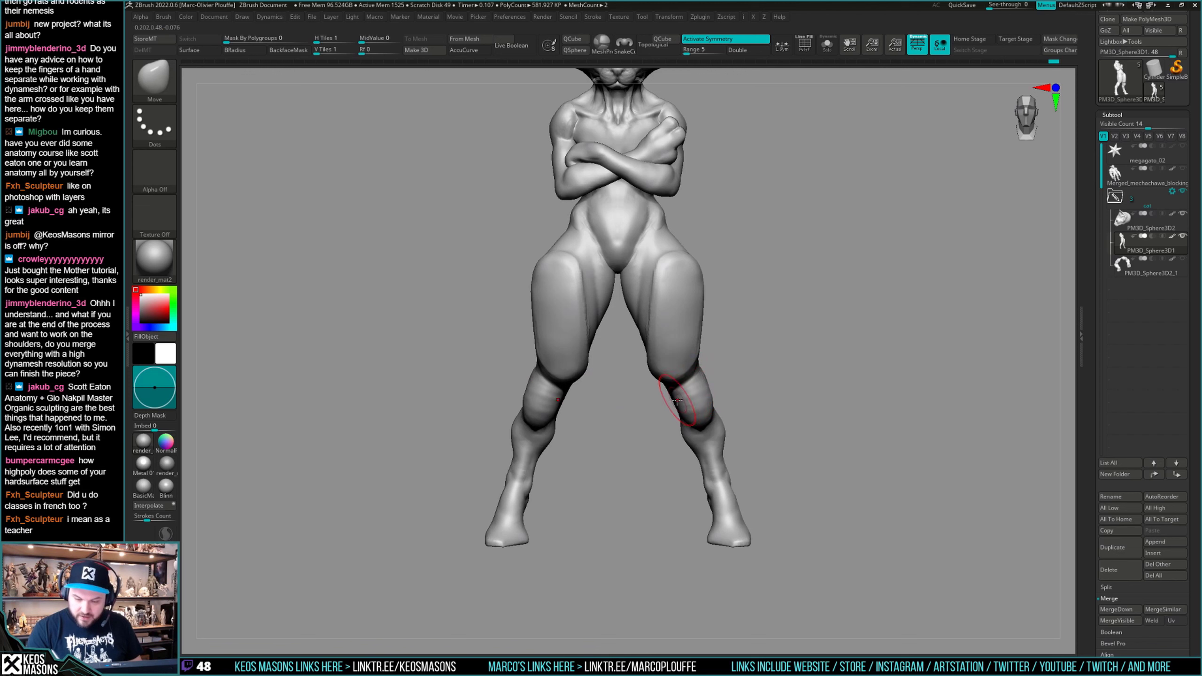
drag(679, 408, 670, 395)
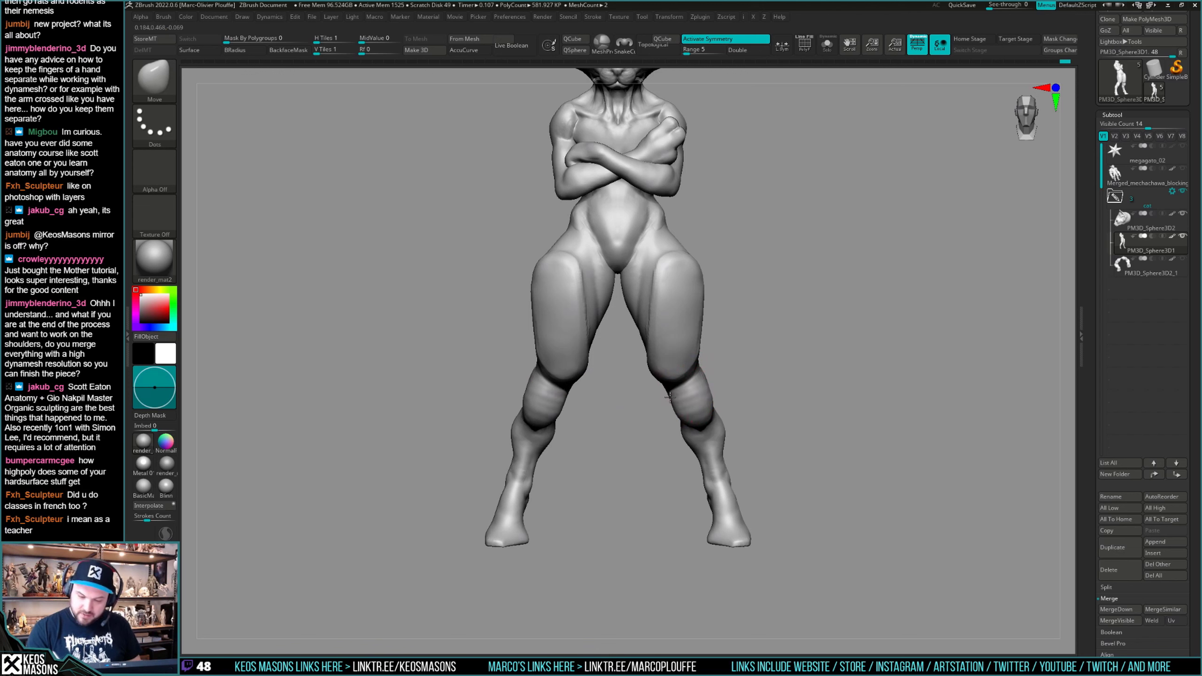
mouse_move(712, 400)
right_down()
mouse_move(762, 394)
mouse_move(700, 388)
mouse_move(719, 378)
right_up()
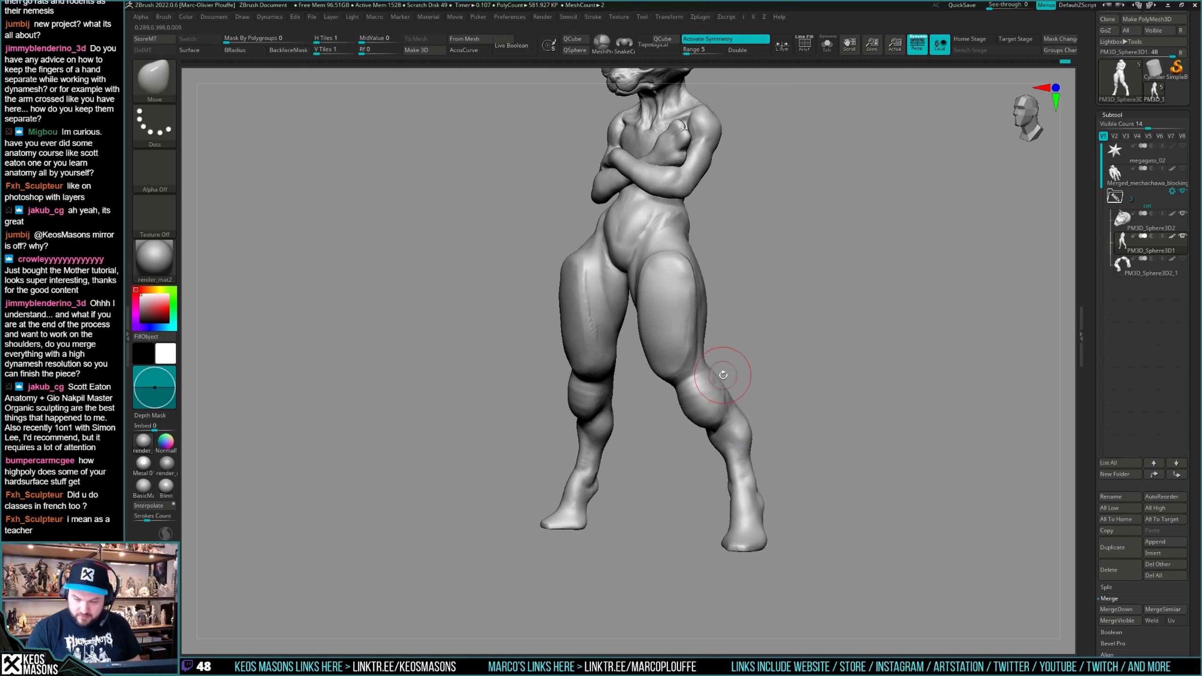
drag(723, 375, 717, 377)
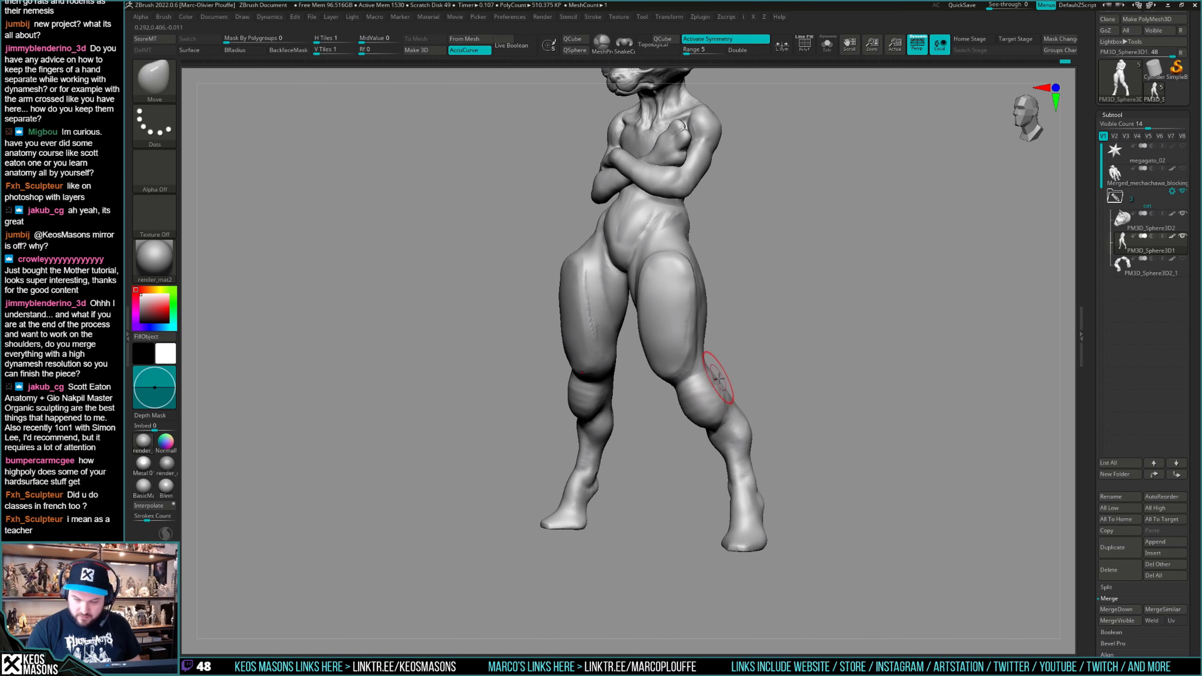
mouse_move(732, 403)
right_down()
mouse_move(726, 378)
mouse_move(679, 355)
mouse_move(710, 389)
mouse_move(743, 382)
mouse_move(818, 408)
mouse_move(756, 416)
right_up()
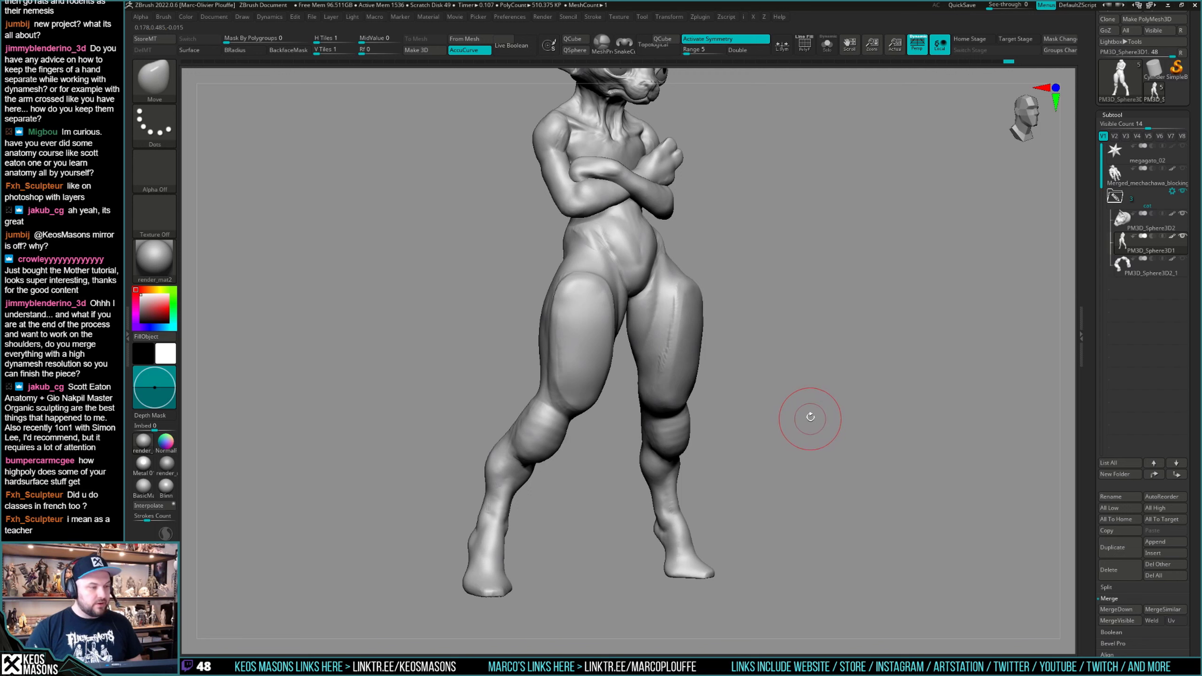
Check the polygroups with the wireframe display and review the whole figure from the front and both sides.
mouse_move(814, 415)
mouse_down()
mouse_move(808, 425)
mouse_move(815, 403)
mouse_move(802, 429)
mouse_up()
key(shift+f)
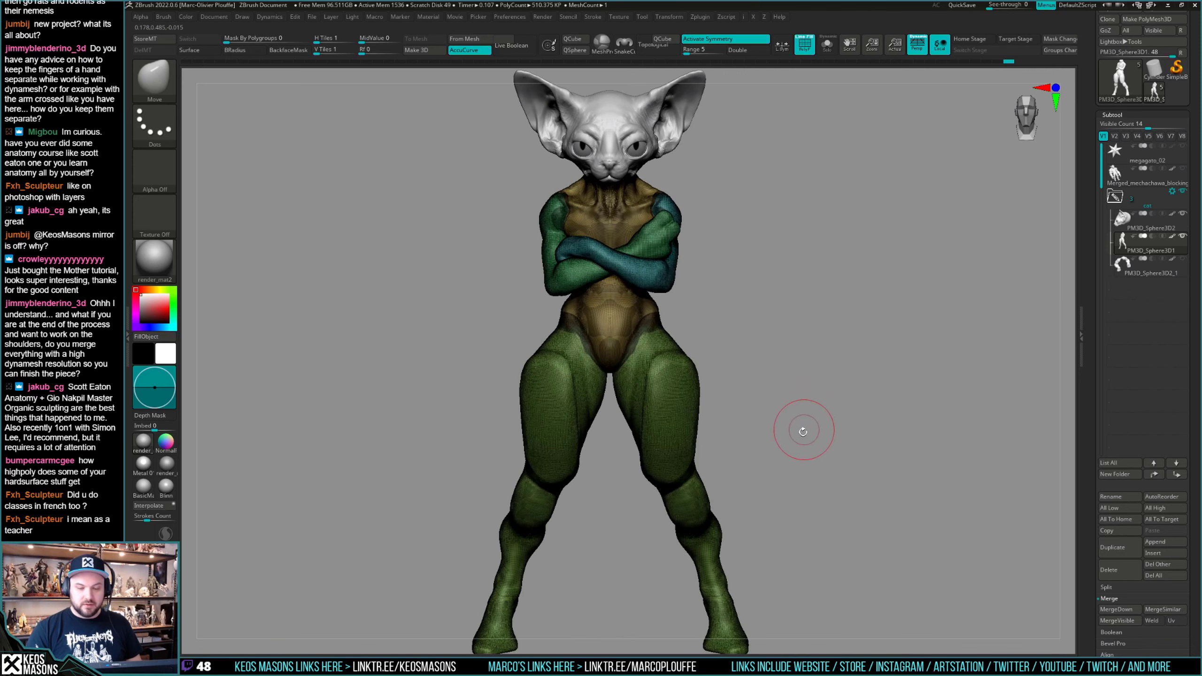
key(shift+f)
alt+drag(834, 376, 835, 364)
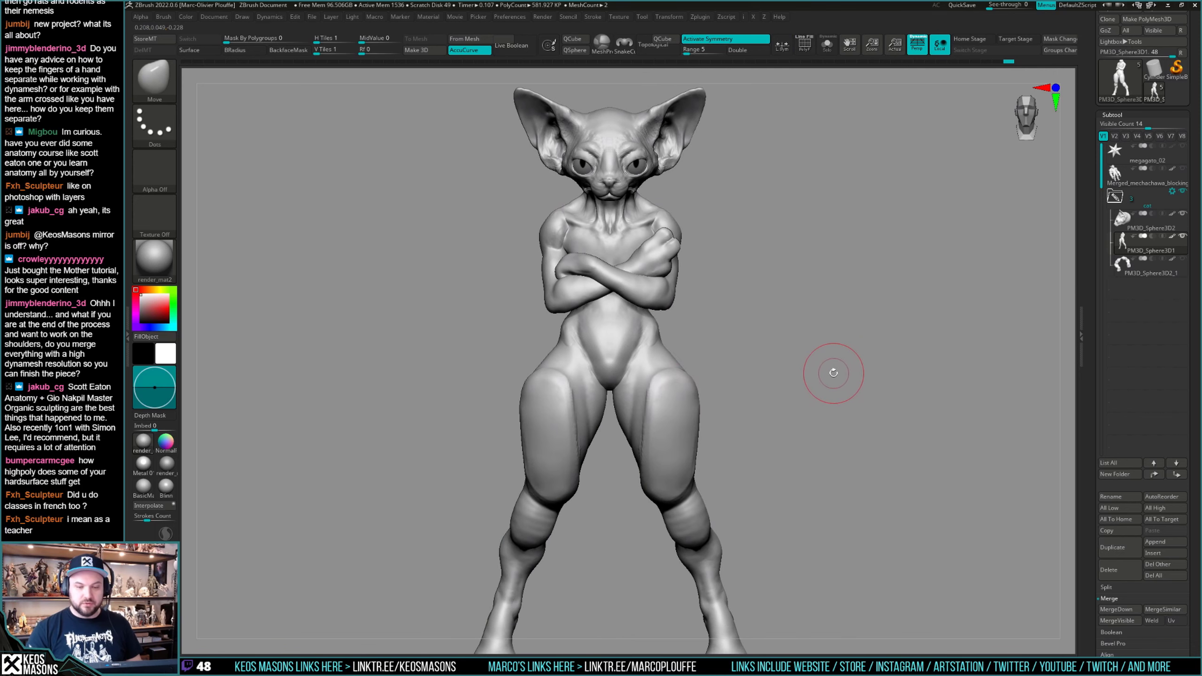
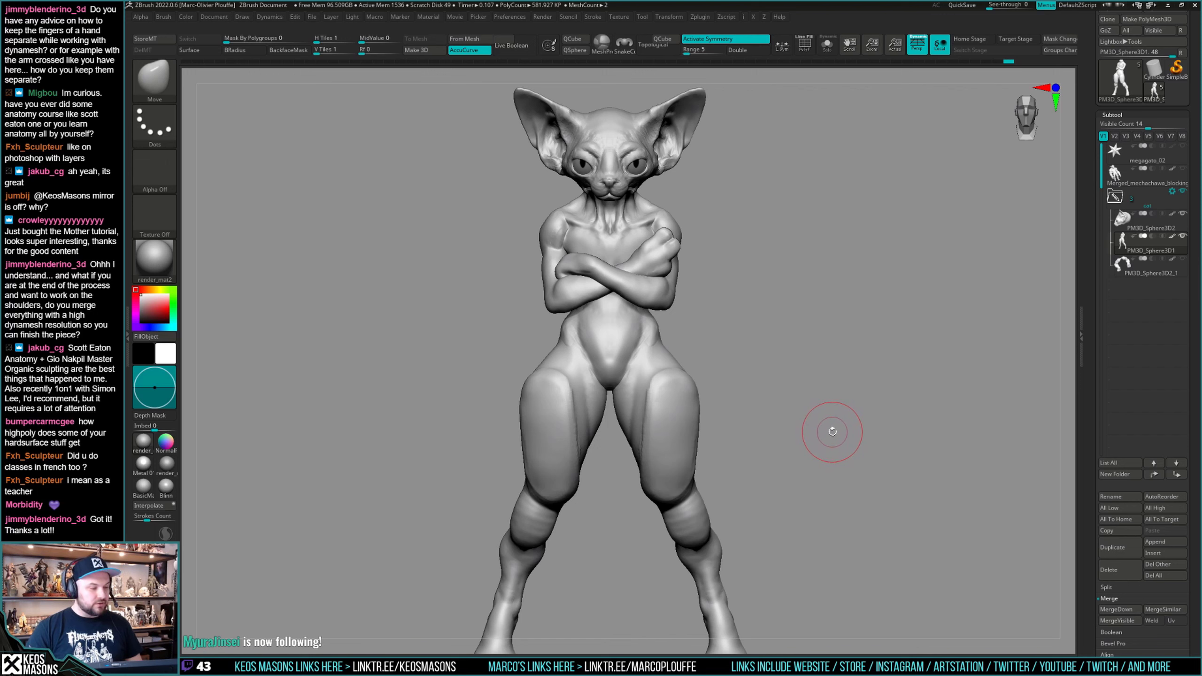
mouse_move(840, 402)
mouse_down()
mouse_move(823, 397)
mouse_move(845, 408)
mouse_move(812, 421)
mouse_up()
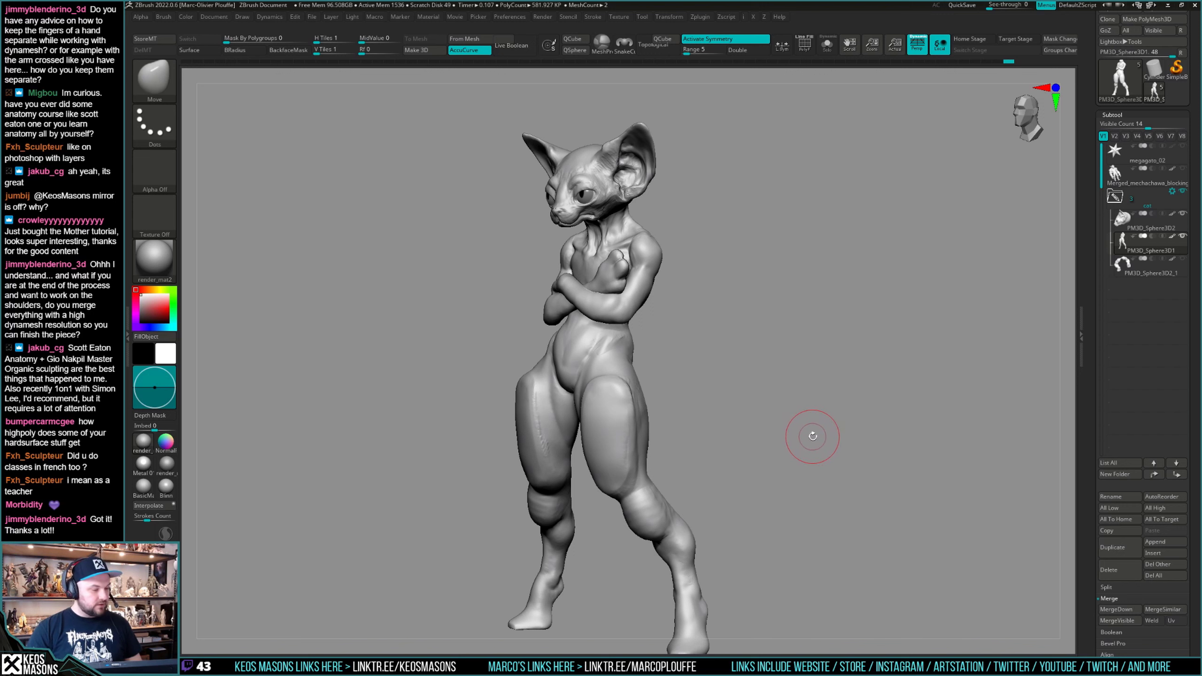
mouse_move(829, 395)
mouse_down()
mouse_move(813, 409)
mouse_move(838, 389)
mouse_move(827, 416)
mouse_move(838, 384)
mouse_up()
Resize the Move brush and reshape the front of the knee just below the thigh.
key(space)
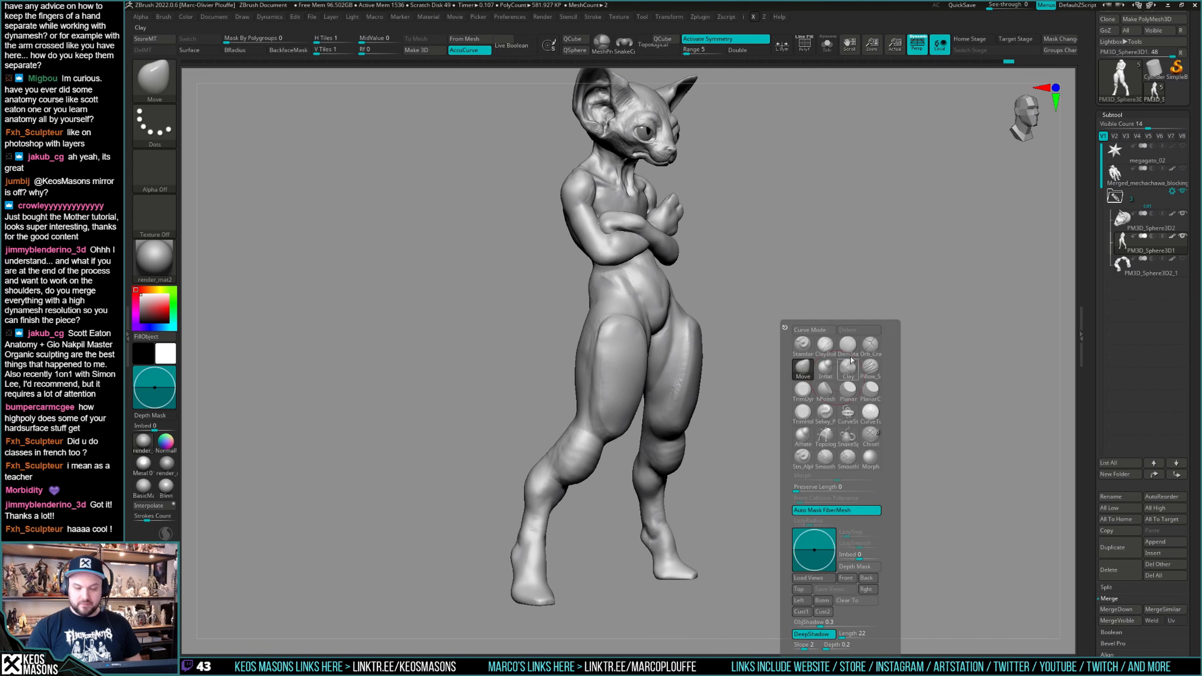
click(810, 365)
key(Escape)
key(s)
drag(601, 454, 609, 453)
drag(599, 461, 607, 453)
mouse_move(796, 396)
mouse_down()
mouse_move(771, 415)
mouse_move(777, 398)
mouse_up()
drag(586, 480, 619, 451)
Adjust the outer contour of the knees from the front with the Move brush.
mouse_move(876, 398)
mouse_down()
mouse_move(835, 401)
mouse_move(797, 373)
mouse_up()
mouse_move(538, 425)
mouse_down()
mouse_move(544, 413)
mouse_move(524, 415)
mouse_move(539, 429)
mouse_up()
mouse_move(500, 420)
mouse_down()
mouse_move(482, 430)
mouse_move(533, 433)
mouse_up()
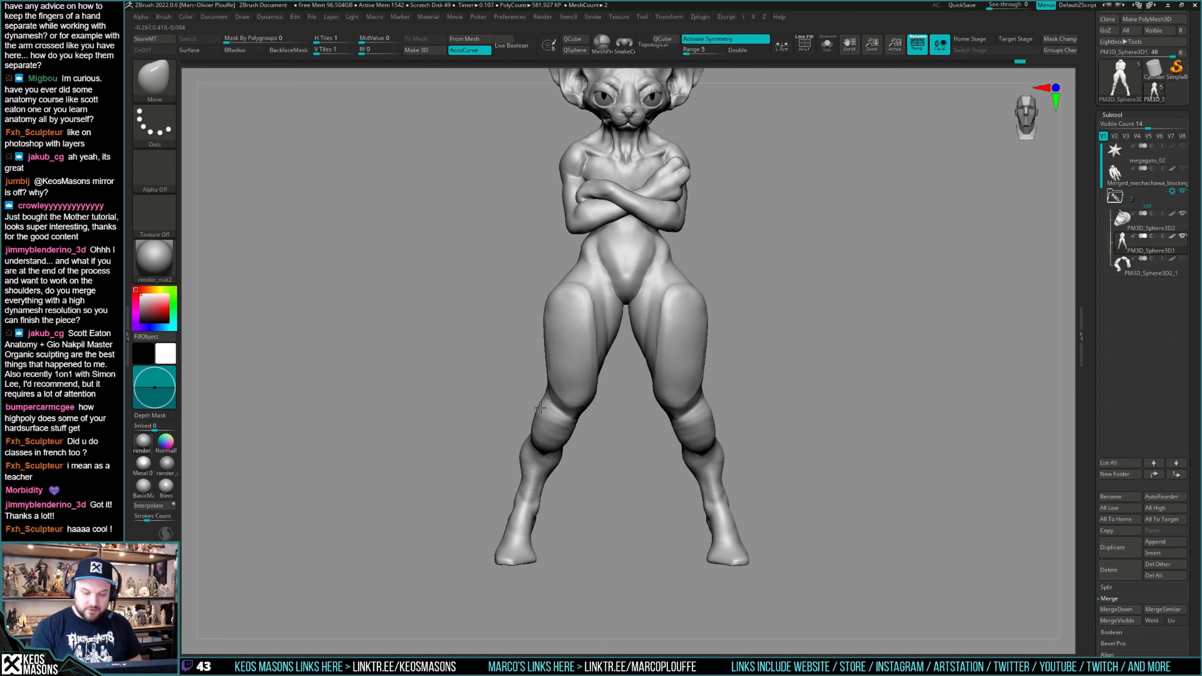
Refine the inner contour of the knees with the Move brush, keeping both legs symmetrical.
mouse_move(765, 407)
mouse_down()
mouse_move(703, 440)
mouse_move(719, 434)
mouse_move(775, 491)
mouse_move(723, 439)
mouse_move(757, 428)
mouse_move(723, 449)
mouse_move(705, 405)
mouse_move(680, 410)
mouse_up()
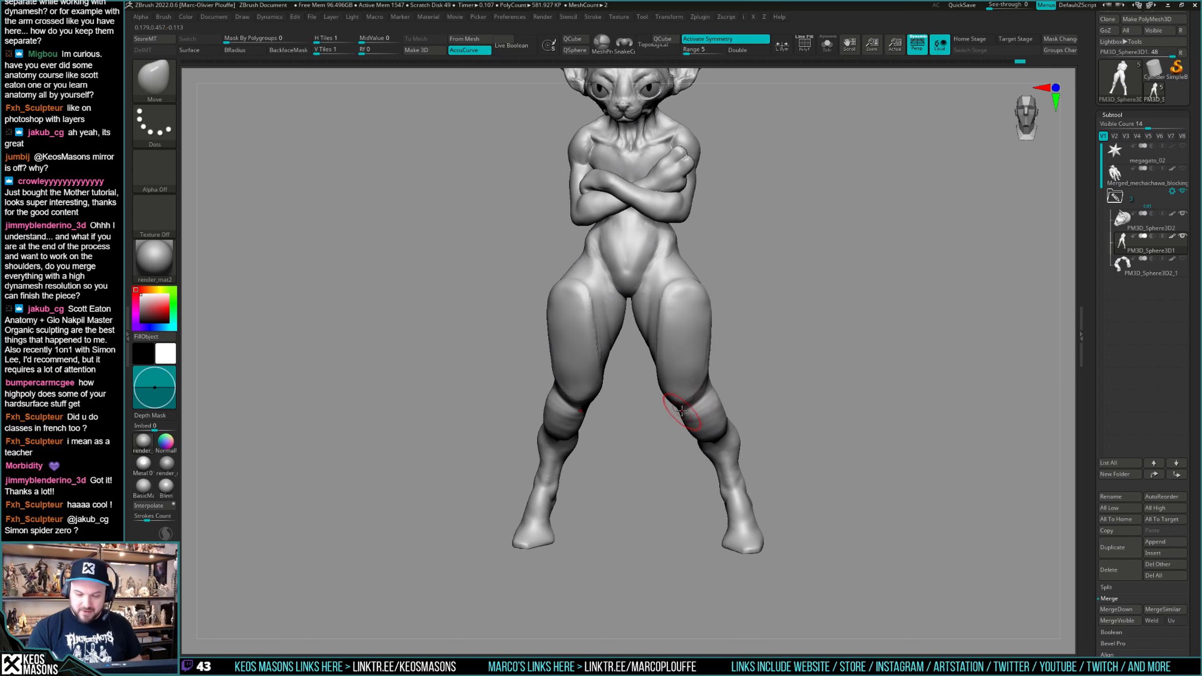
mouse_move(690, 407)
right_down()
mouse_move(679, 407)
mouse_move(821, 368)
mouse_move(794, 408)
mouse_move(700, 386)
right_up()
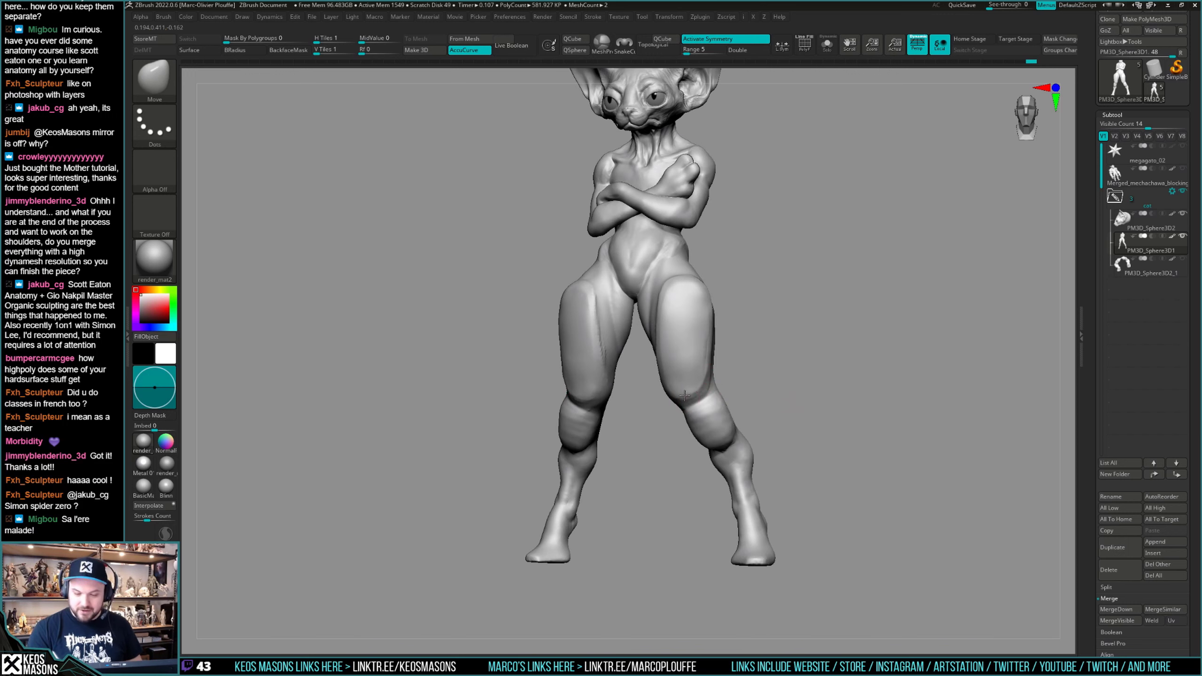
right_drag(792, 363, 818, 395)
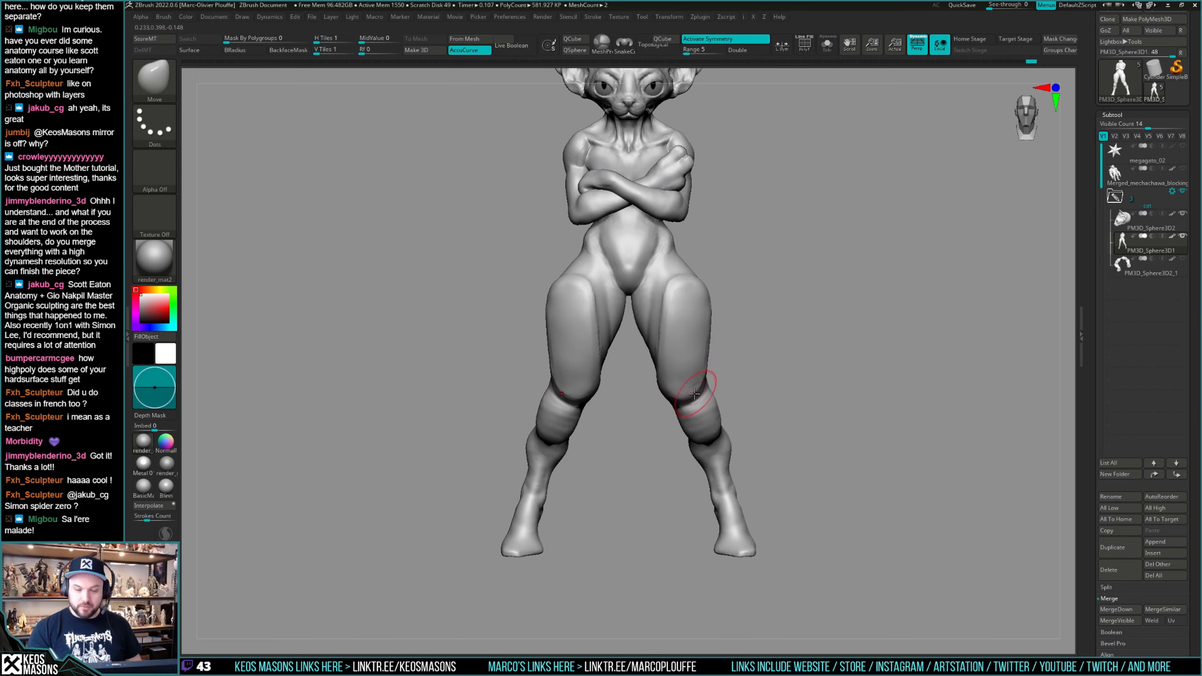
mouse_move(761, 359)
right_down()
mouse_move(791, 397)
mouse_move(621, 413)
mouse_move(492, 402)
right_up()
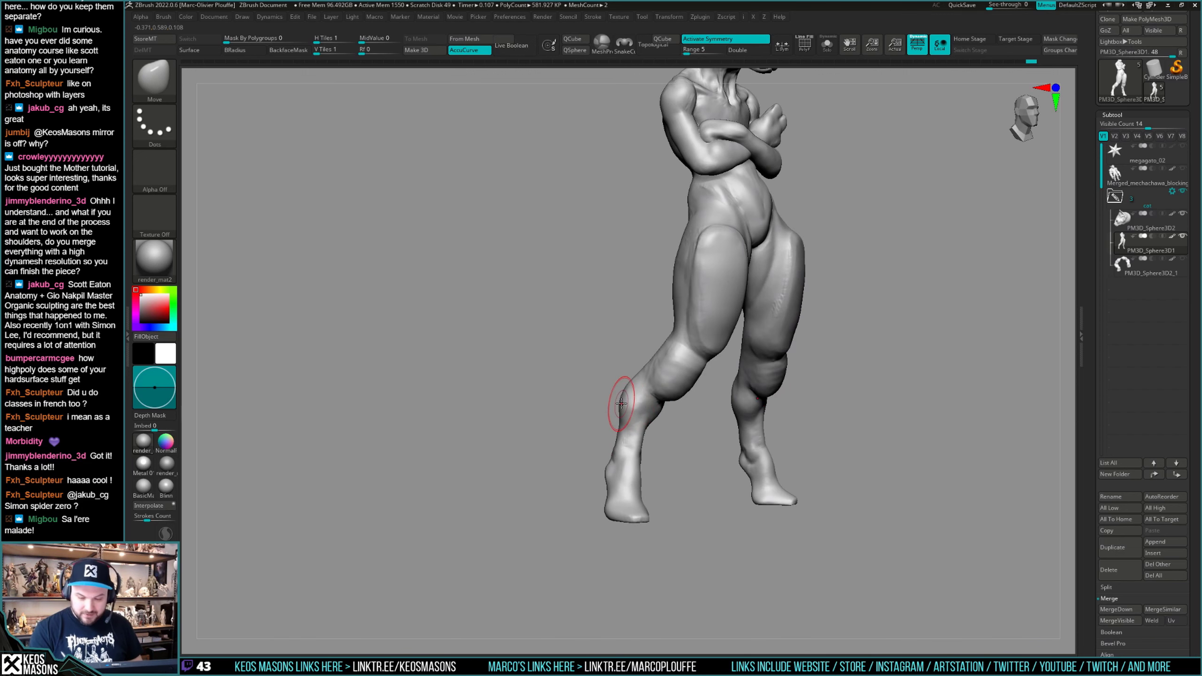
right_drag(617, 417, 705, 411)
mouse_move(705, 411)
alt+right_down()
mouse_move(738, 381)
mouse_move(629, 472)
alt+right_up()
Resize the Move brush and adjust the back contour of the calves.
key(space)
key(space)
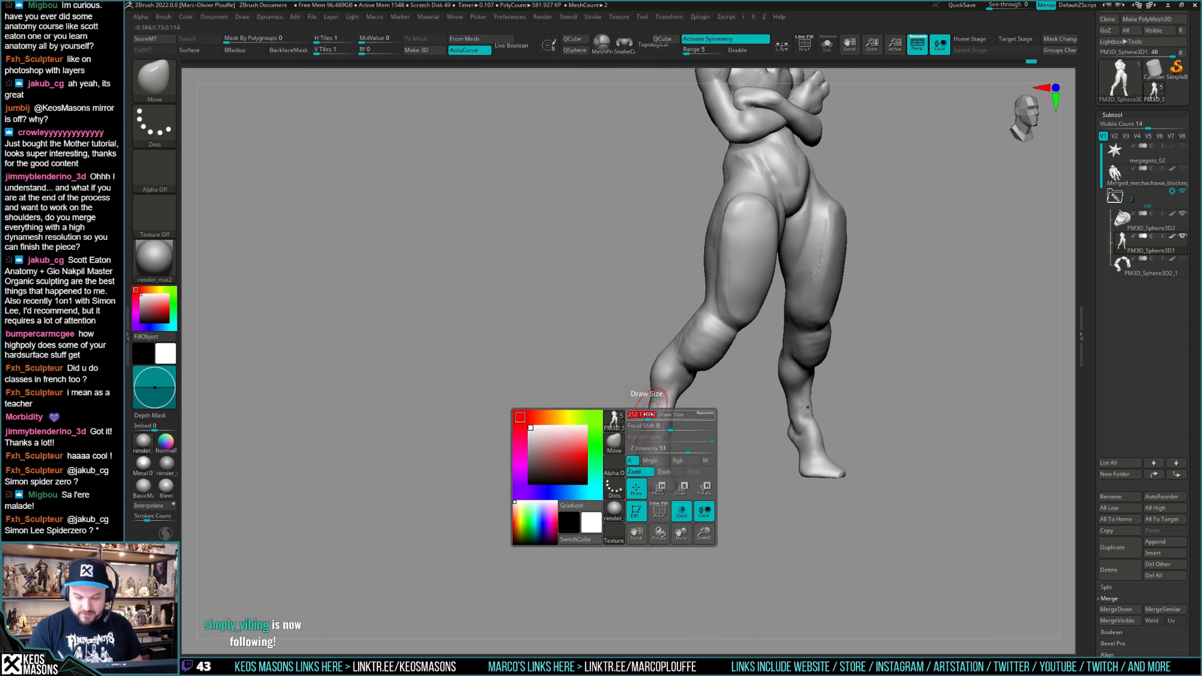
drag(655, 415, 644, 412)
mouse_move(642, 421)
right_down()
mouse_move(663, 408)
mouse_move(696, 416)
mouse_move(764, 403)
mouse_move(672, 436)
mouse_move(701, 402)
mouse_move(704, 424)
mouse_move(714, 418)
mouse_move(697, 382)
mouse_move(705, 402)
mouse_move(684, 395)
mouse_move(724, 348)
mouse_move(676, 390)
mouse_move(684, 406)
mouse_move(692, 376)
right_up()
Build up the calf muscles with the ClayBuildup brush and review the lower legs from behind.
key(space)
key(b)
key(c)
key(b)
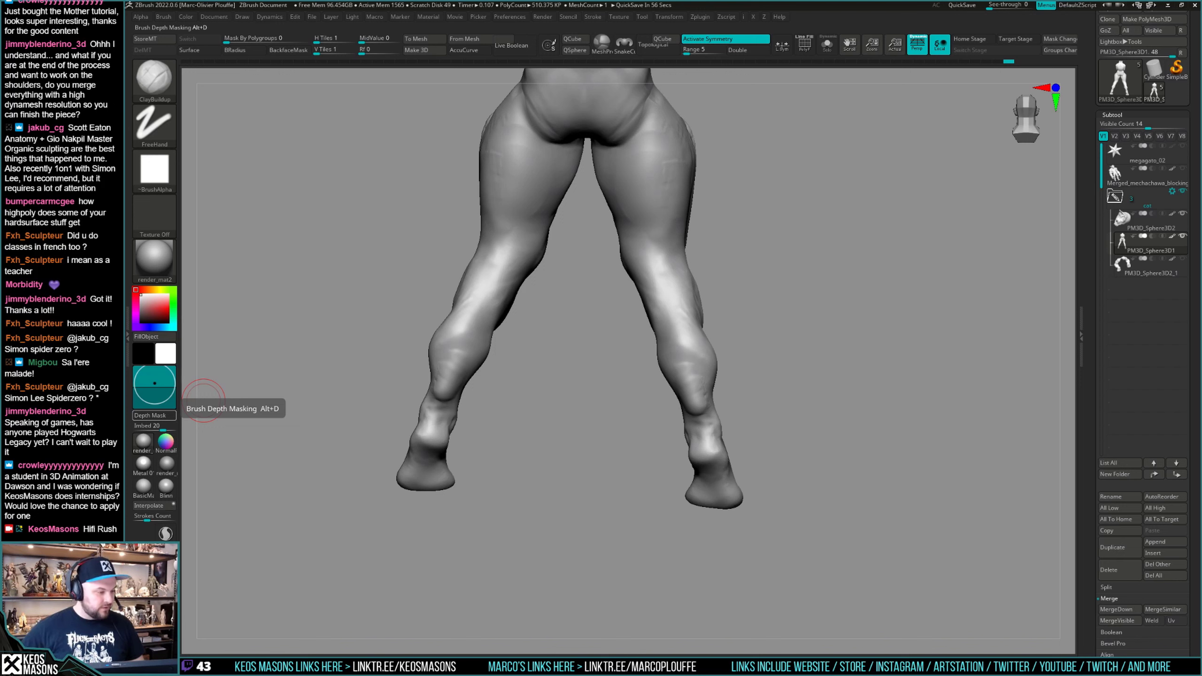
drag(841, 405, 823, 429)
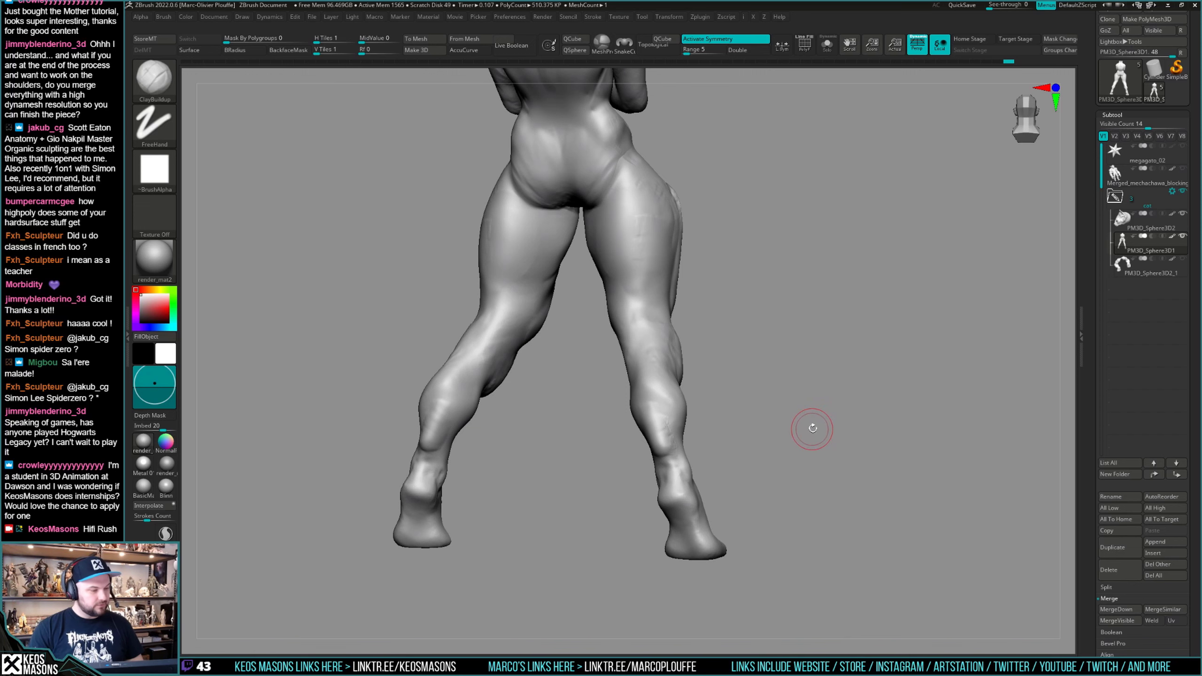
drag(806, 424, 823, 426)
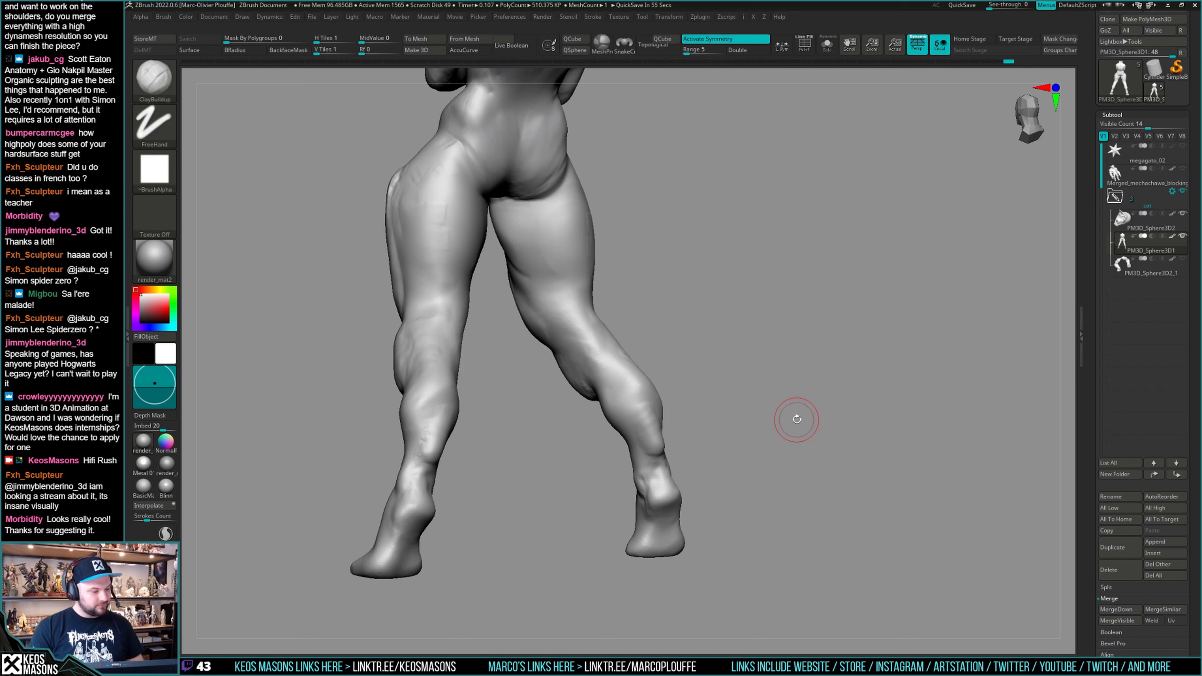
drag(765, 416, 649, 441)
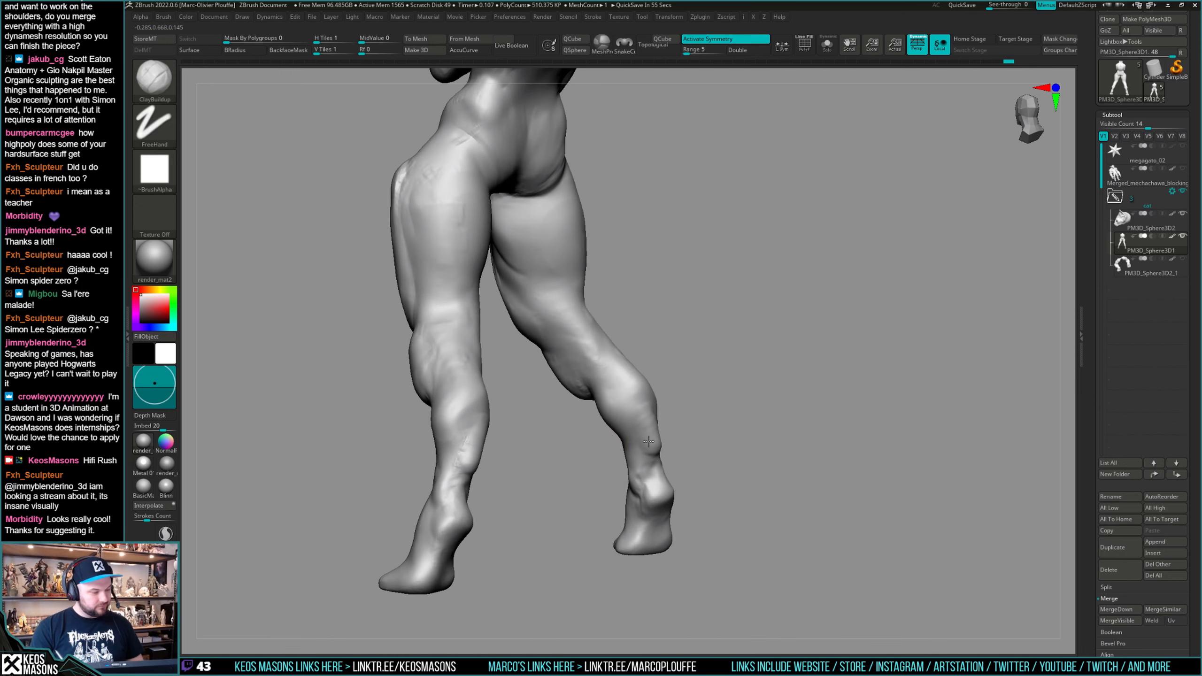
drag(863, 413, 657, 432)
Resize the ClayBuildup brush and lay a raised band of clay across the front of the ankles.
key(space)
mouse_move(634, 529)
mouse_down()
mouse_move(656, 432)
mouse_move(646, 432)
mouse_move(705, 424)
mouse_move(686, 431)
mouse_up()
key(space)
mouse_move(687, 438)
mouse_down()
mouse_move(718, 505)
mouse_move(690, 411)
mouse_move(834, 384)
mouse_move(812, 417)
mouse_move(668, 442)
mouse_move(800, 424)
mouse_move(774, 424)
mouse_up()
key(space)
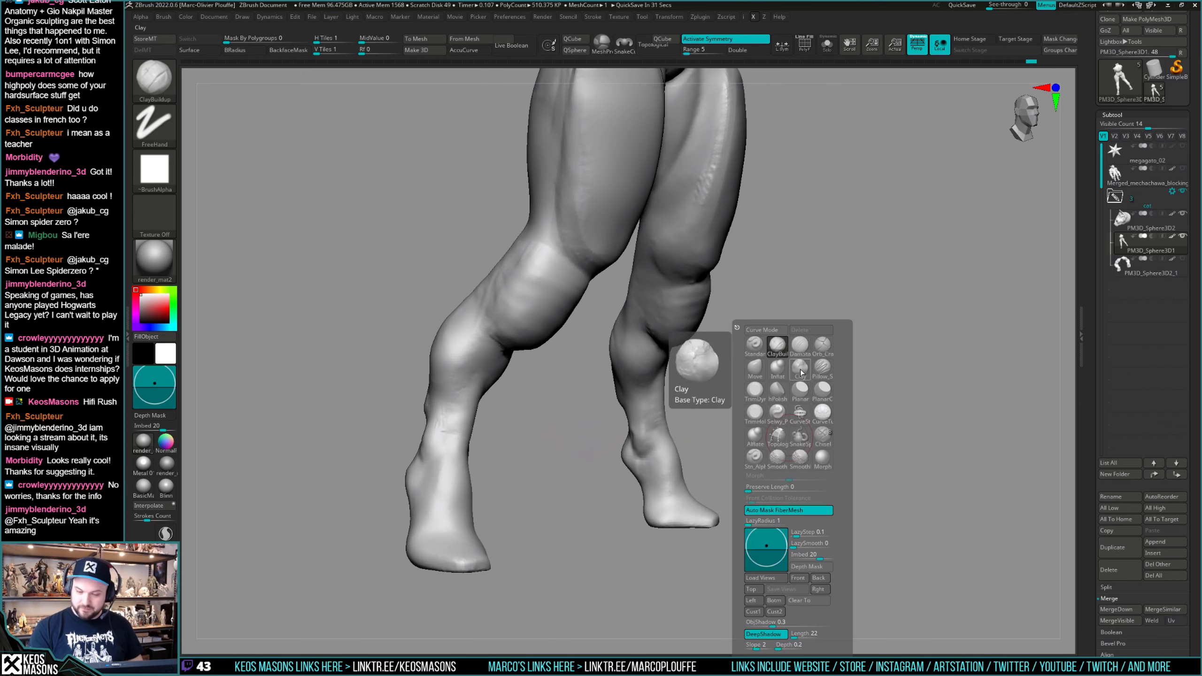
mouse_move(660, 453)
mouse_down()
mouse_move(690, 473)
mouse_move(693, 460)
mouse_move(664, 455)
mouse_up()
right_drag(659, 465, 649, 466)
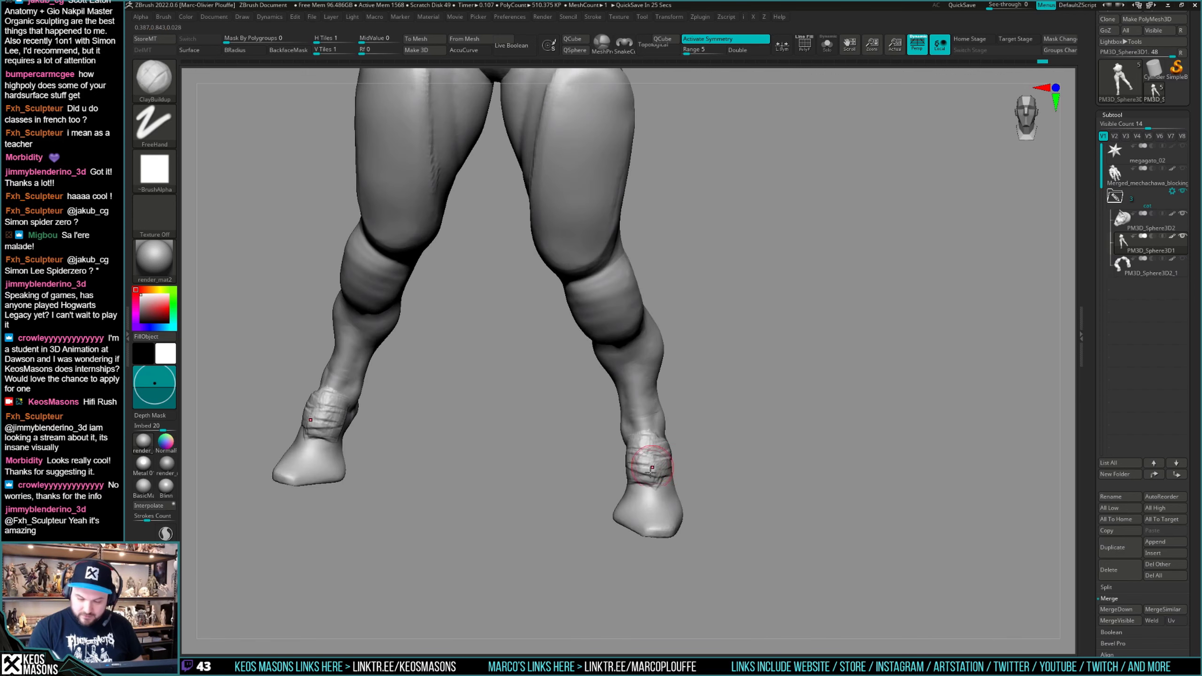
Thicken the clay band above the feet into a cuff and smooth its surface.
drag(647, 468, 671, 473)
mouse_move(670, 472)
right_down()
mouse_move(643, 455)
mouse_move(637, 488)
right_up()
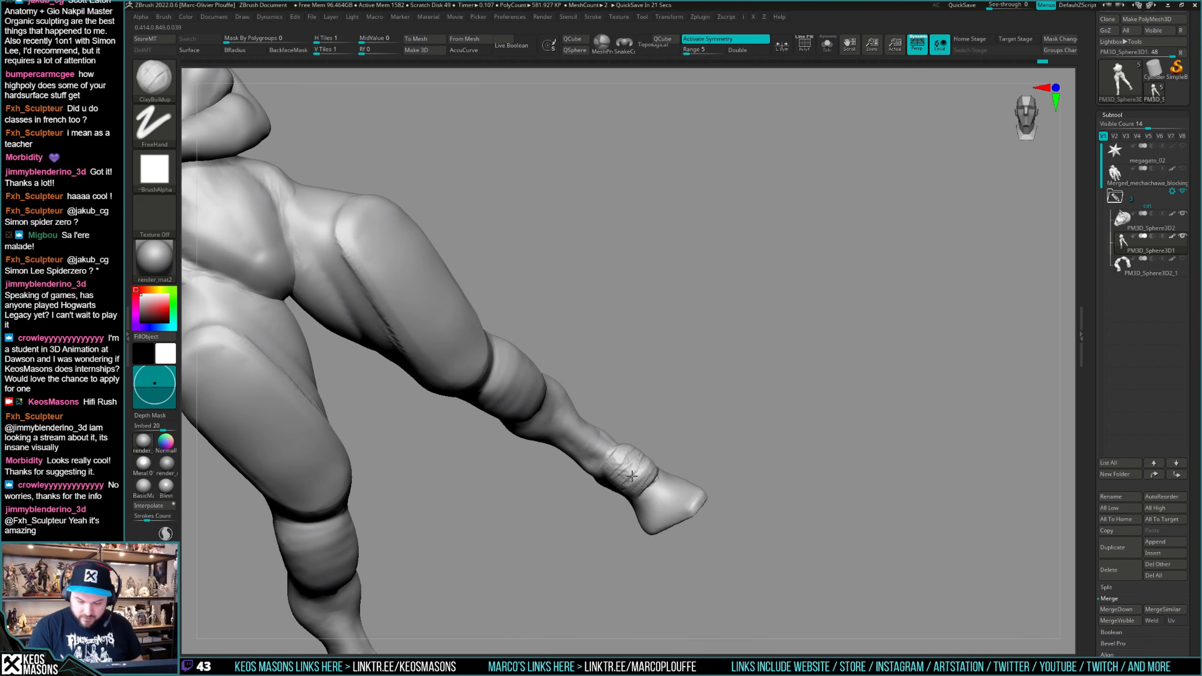
drag(634, 447, 640, 458)
right_drag(639, 458, 645, 453)
shift+drag(646, 448, 639, 466)
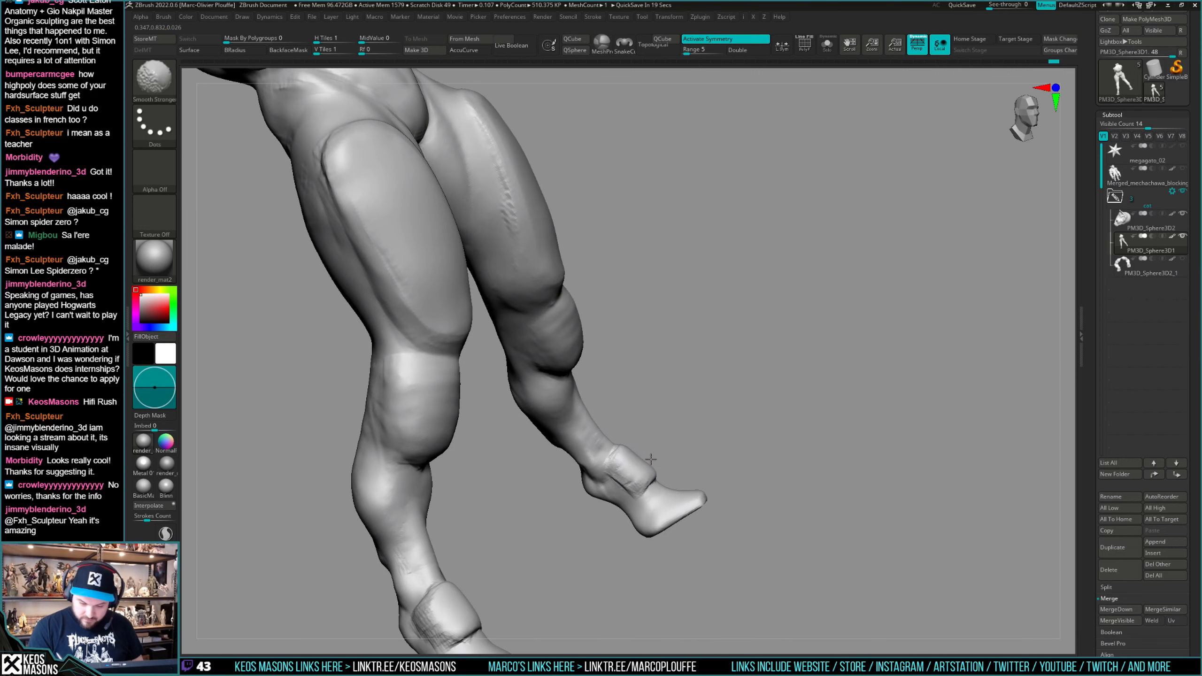
Extend the ankle cuff around the outer side of the foot with a resized ClayBuildup brush and smooth it.
mouse_move(701, 416)
shift+right_down()
mouse_move(774, 401)
mouse_move(719, 438)
mouse_move(657, 356)
mouse_move(671, 429)
mouse_move(644, 430)
mouse_move(643, 453)
shift+right_up()
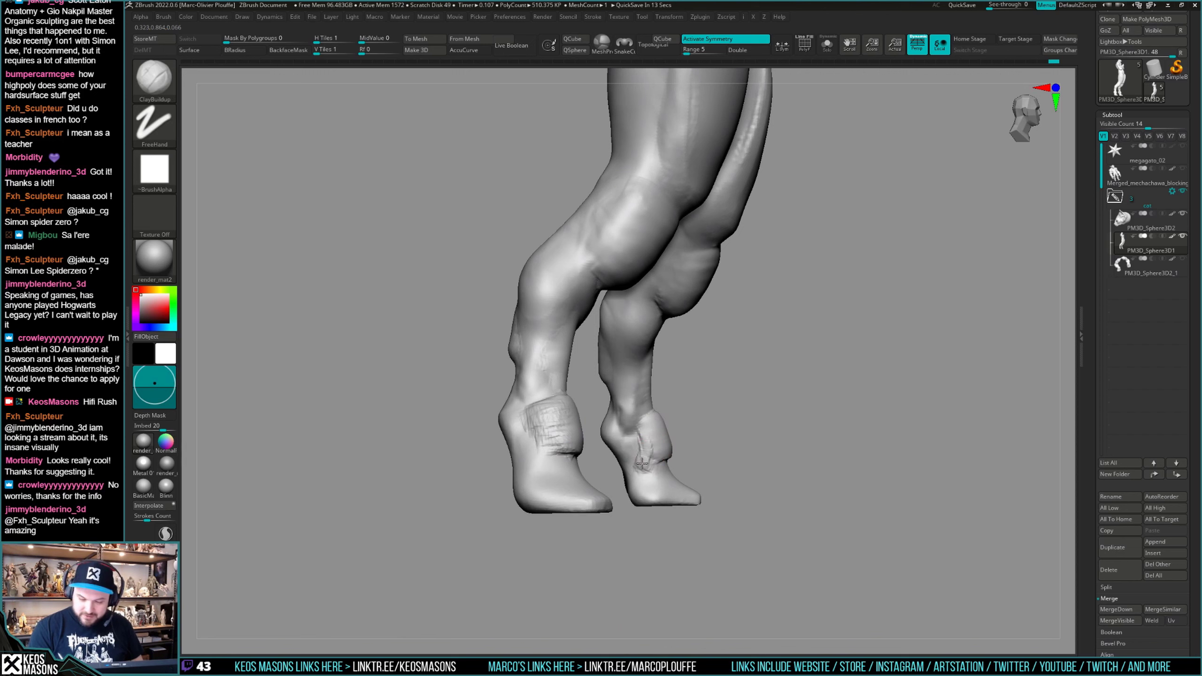
key(space)
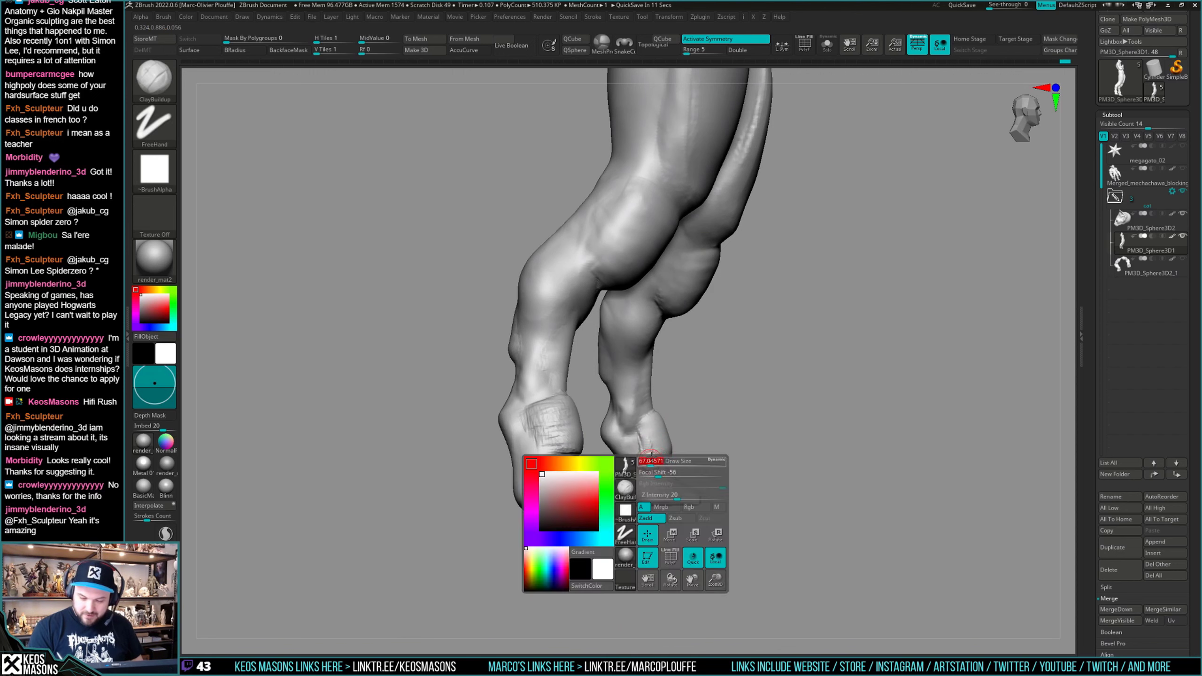
right_drag(658, 456, 534, 448)
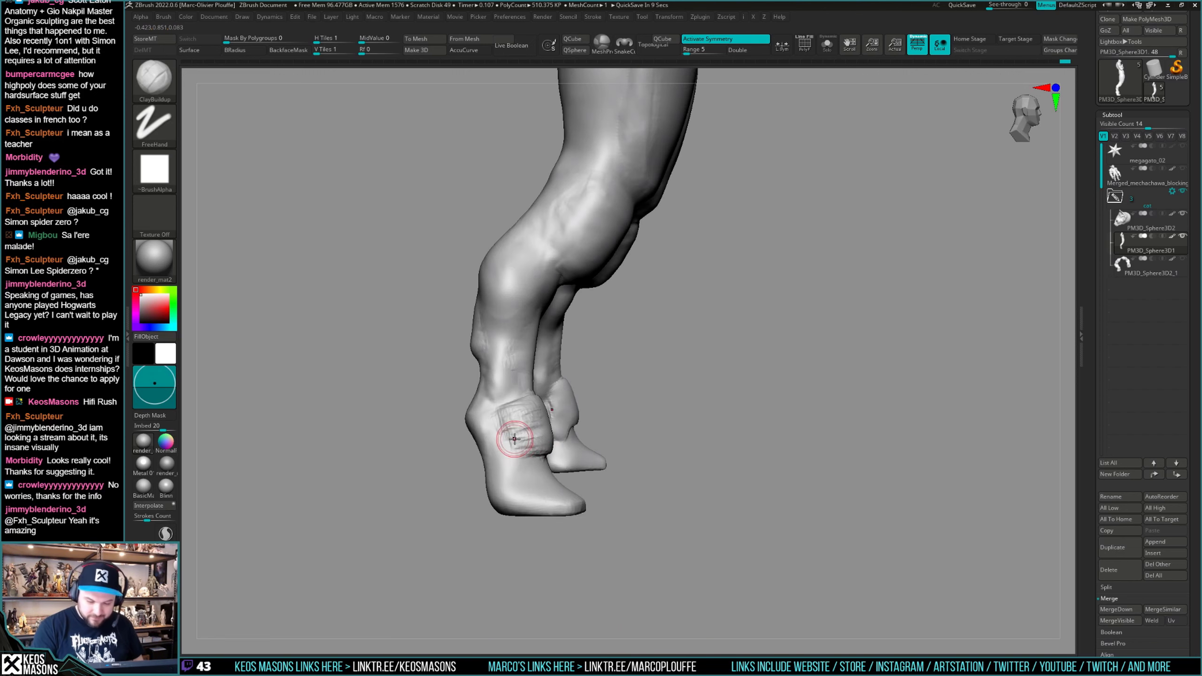
mouse_move(501, 442)
mouse_down()
mouse_move(503, 468)
mouse_move(527, 450)
mouse_up()
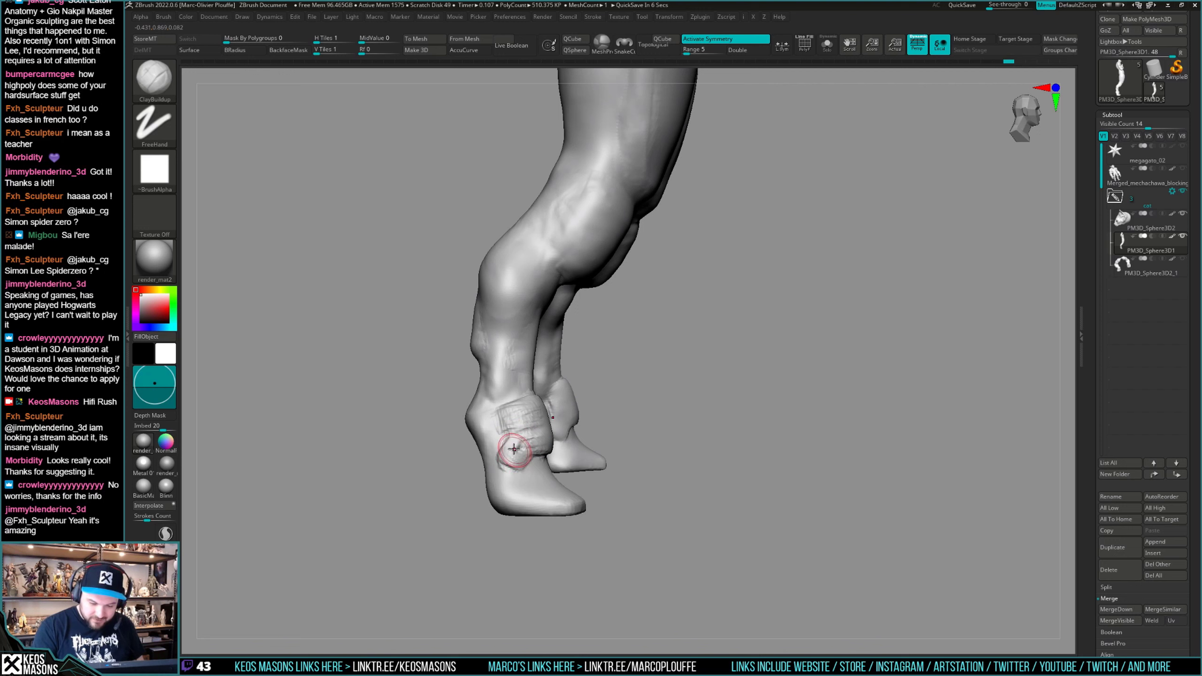
right_drag(548, 434, 496, 450)
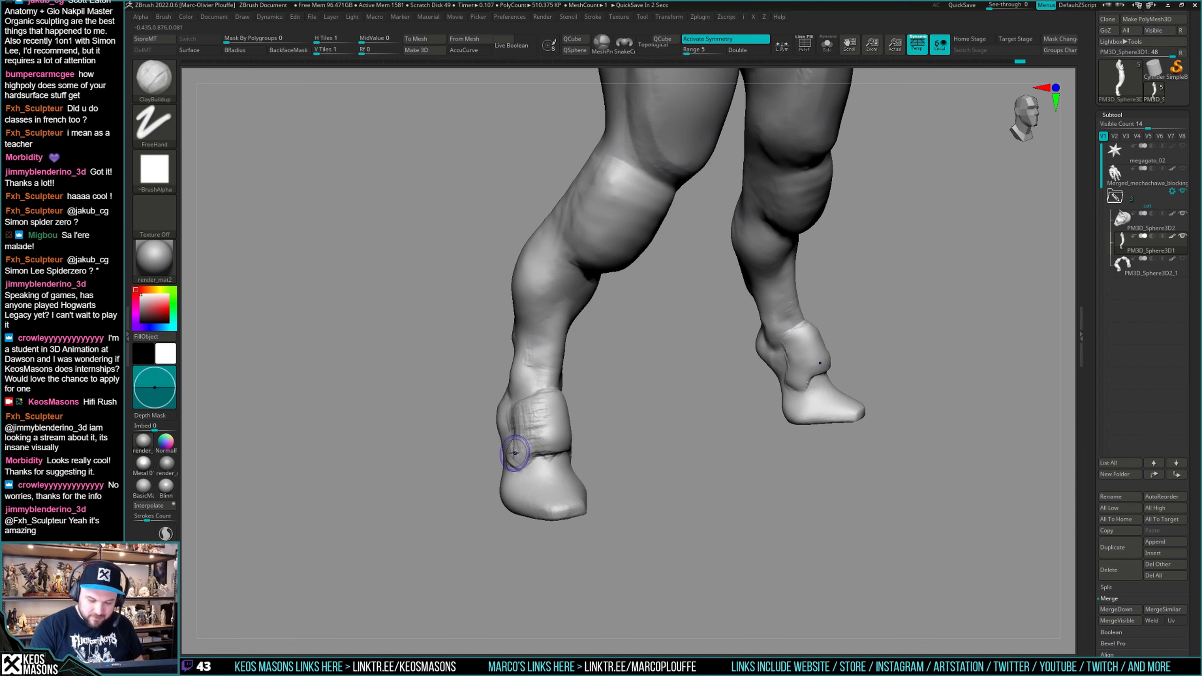
shift+drag(514, 453, 531, 415)
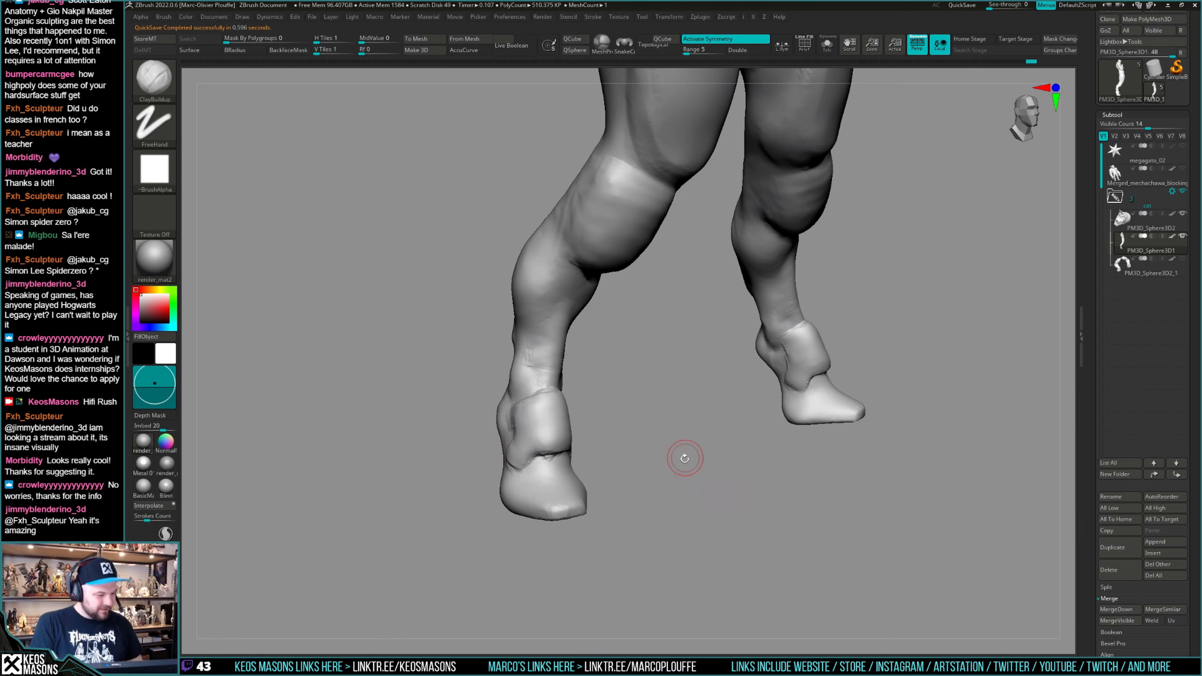
Smooth the front of the ankle cuffs and continue their clay shape around the inner side and heel.
mouse_move(681, 455)
shift+right_down()
mouse_move(665, 446)
mouse_move(685, 475)
shift+right_up()
right_click(542, 497)
mouse_move(630, 443)
right_down()
mouse_move(568, 464)
mouse_move(525, 502)
right_up()
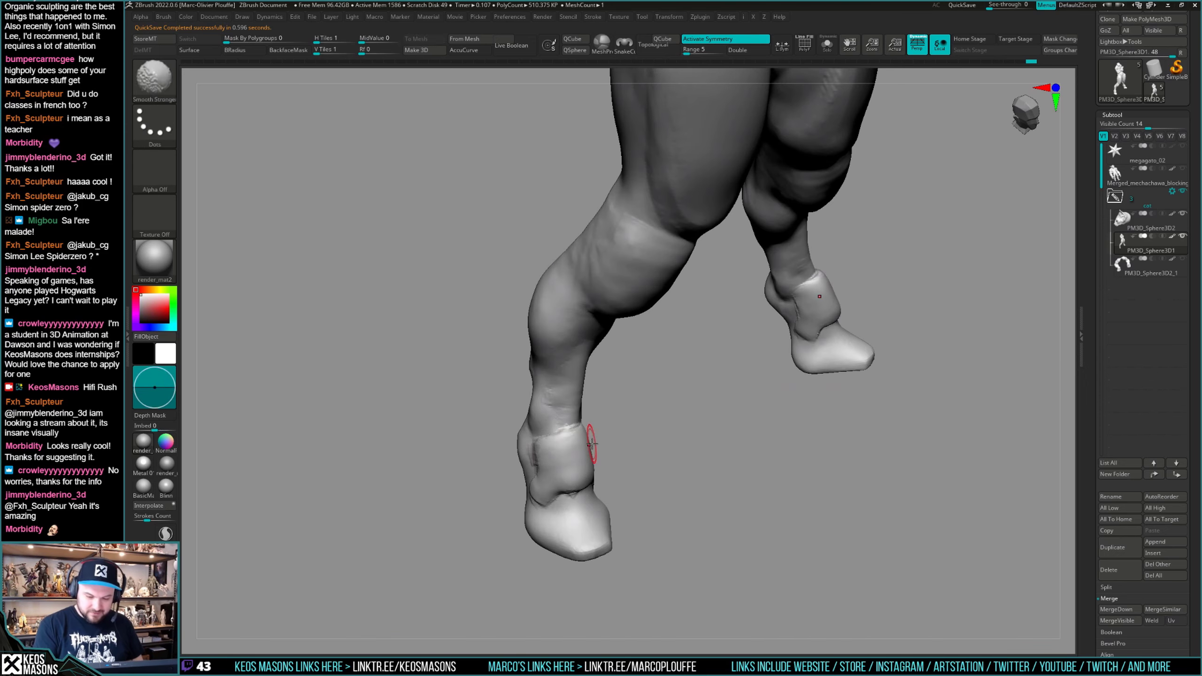
mouse_move(548, 440)
right_down()
mouse_move(676, 437)
mouse_move(626, 440)
mouse_move(649, 415)
mouse_move(640, 428)
mouse_move(635, 409)
mouse_move(793, 438)
mouse_move(798, 415)
mouse_move(758, 416)
mouse_move(864, 381)
mouse_move(850, 449)
mouse_move(852, 419)
mouse_move(823, 436)
mouse_move(748, 440)
mouse_move(988, 402)
right_up()
key(shift)
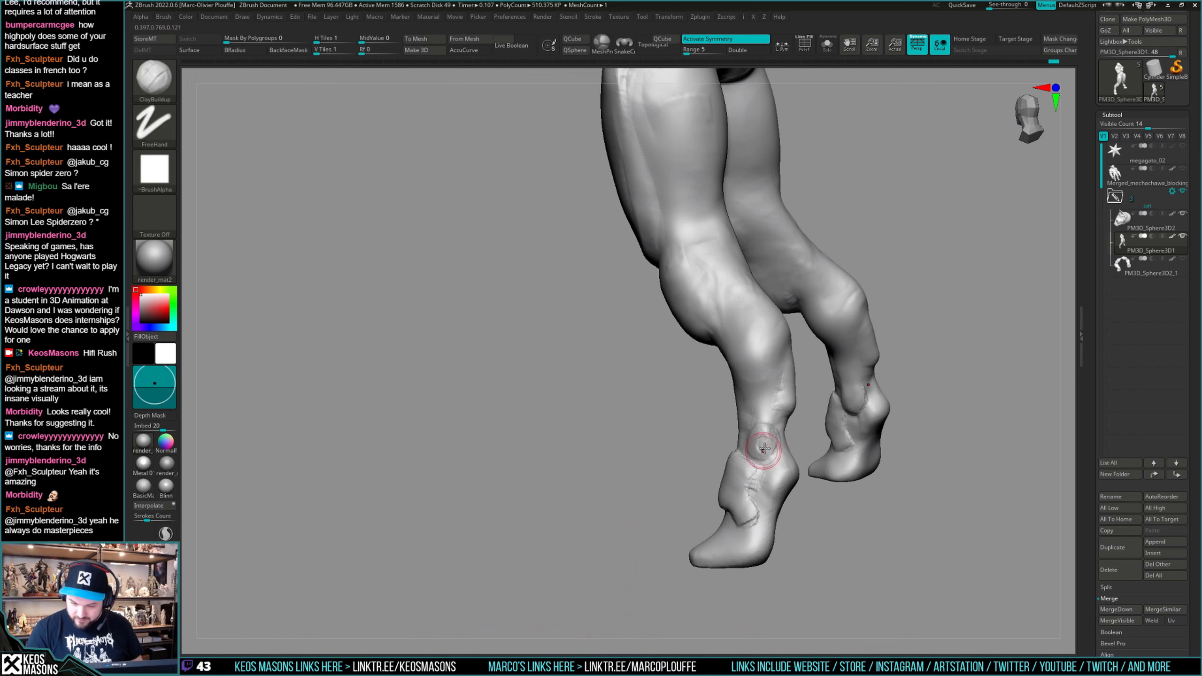
mouse_move(763, 449)
right_down()
mouse_move(752, 435)
mouse_move(839, 418)
mouse_move(849, 448)
mouse_move(827, 446)
mouse_move(834, 478)
mouse_move(828, 467)
mouse_move(705, 513)
mouse_move(662, 488)
mouse_move(658, 457)
mouse_move(734, 459)
right_up()
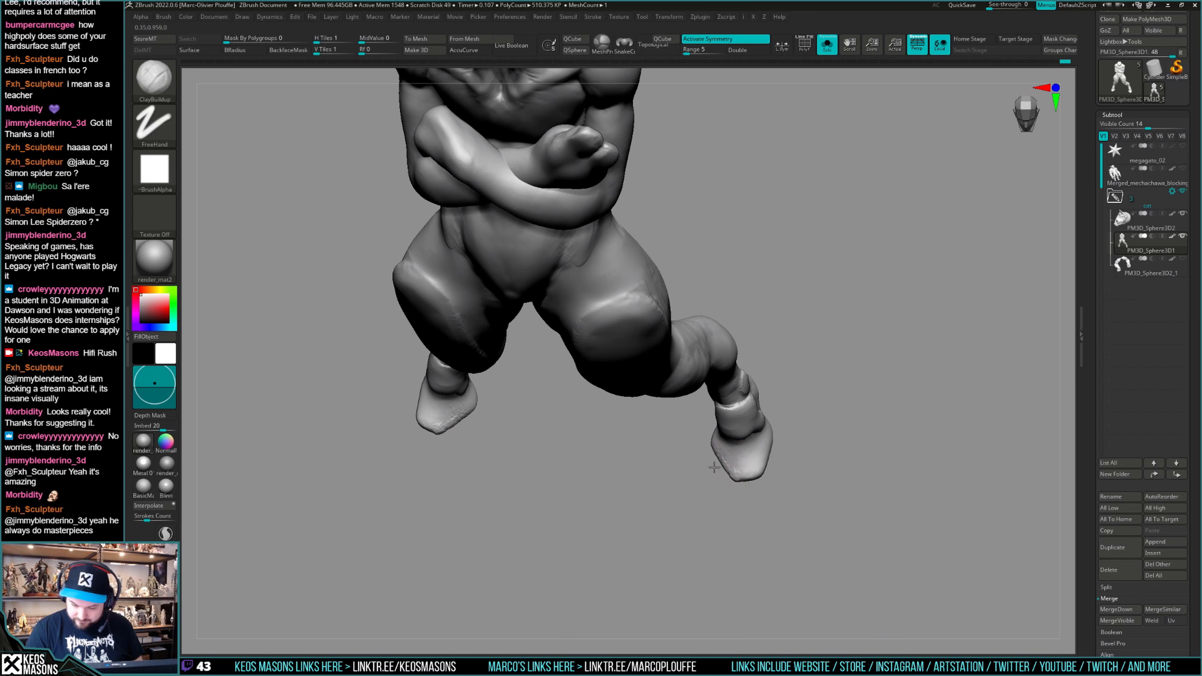
Select the ClipCircleCenter brush and try a circular clip at a corner of the sole from below.
key(shift)
mouse_move(776, 450)
right_down()
mouse_move(792, 455)
mouse_move(782, 292)
mouse_move(786, 302)
right_up()
key(z)
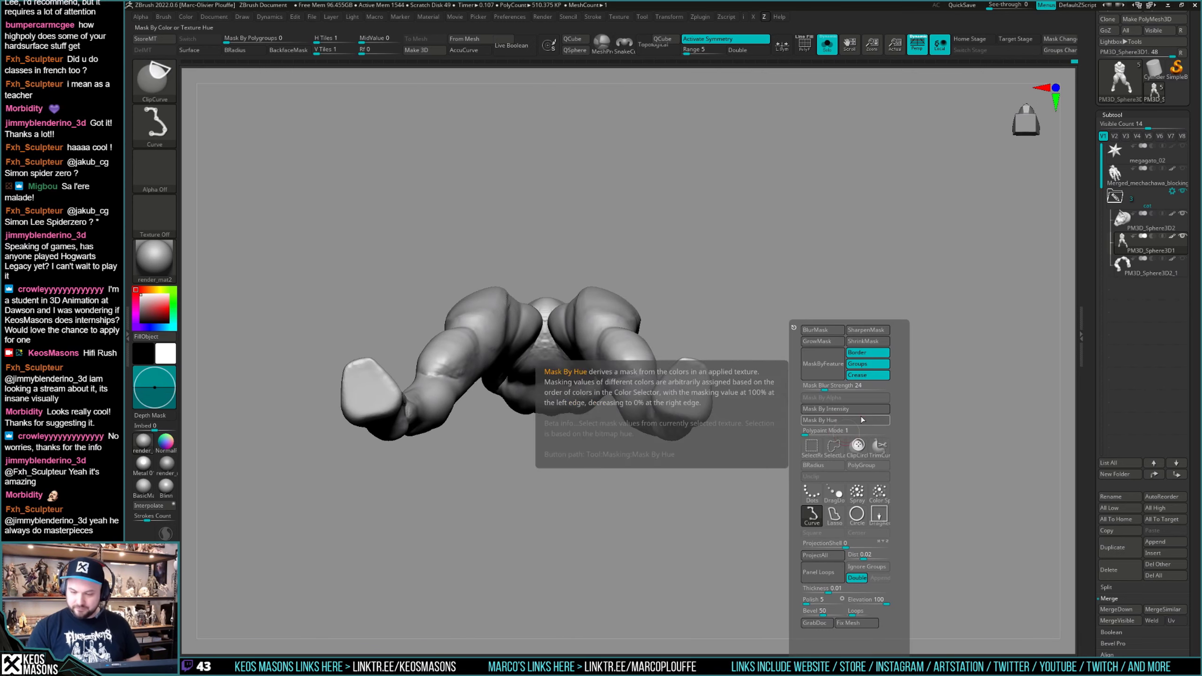
click(857, 446)
ctrl+shift+click(708, 407)
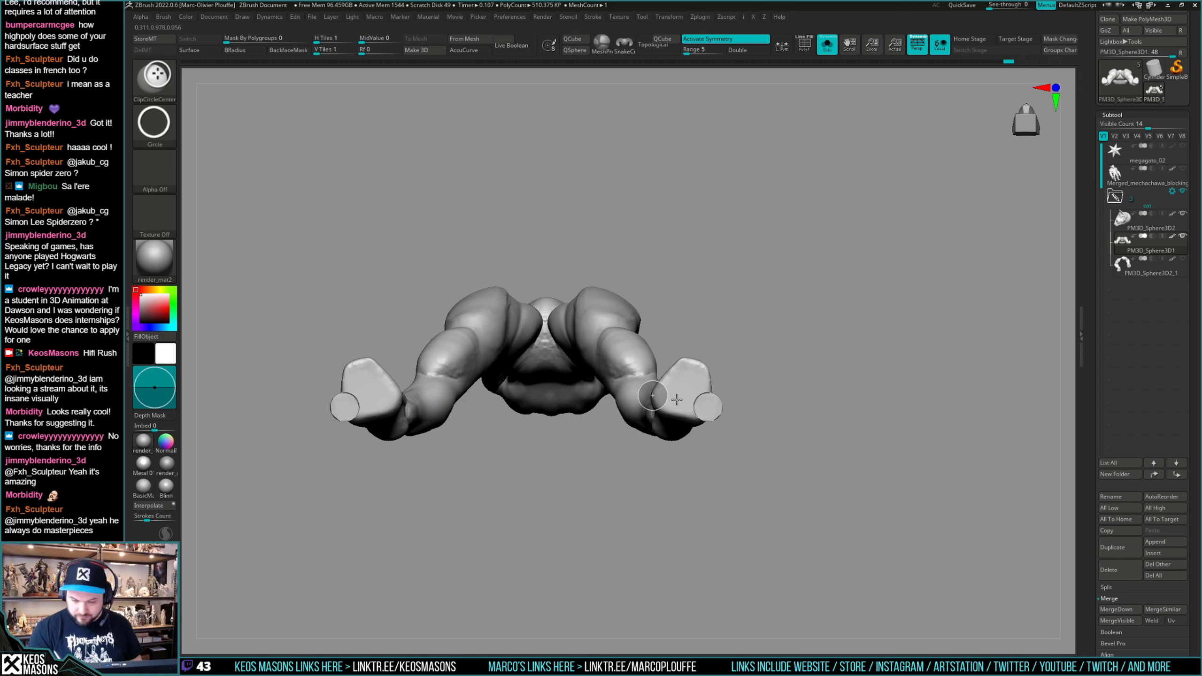
mouse_move(826, 386)
right_down()
mouse_move(799, 485)
mouse_move(801, 446)
mouse_move(776, 456)
mouse_move(817, 433)
mouse_move(810, 423)
mouse_move(799, 456)
mouse_move(774, 461)
mouse_move(794, 461)
mouse_move(805, 435)
right_up()
key(p)
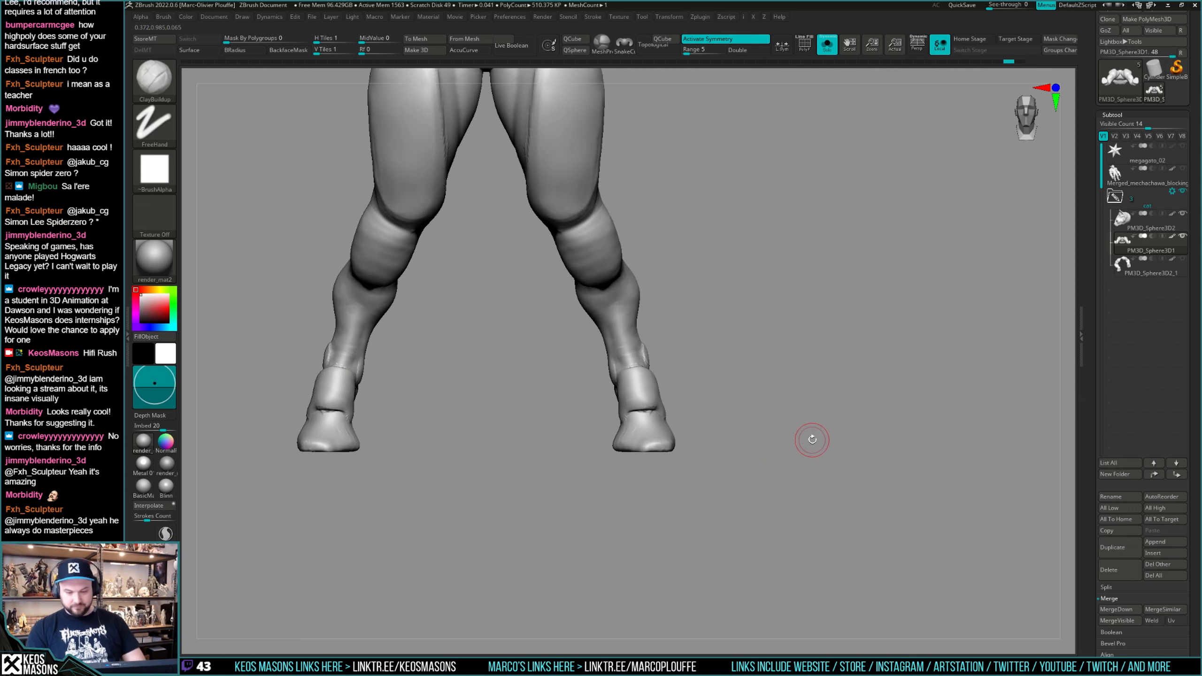
Mask the lower legs above the feet and test the circular clip at the outer edge of the foot.
ctrl+drag(537, 299, 797, 439)
mouse_move(767, 439)
shift+right_down()
mouse_move(714, 450)
mouse_move(700, 429)
shift+right_up()
key(ctrl+shift)
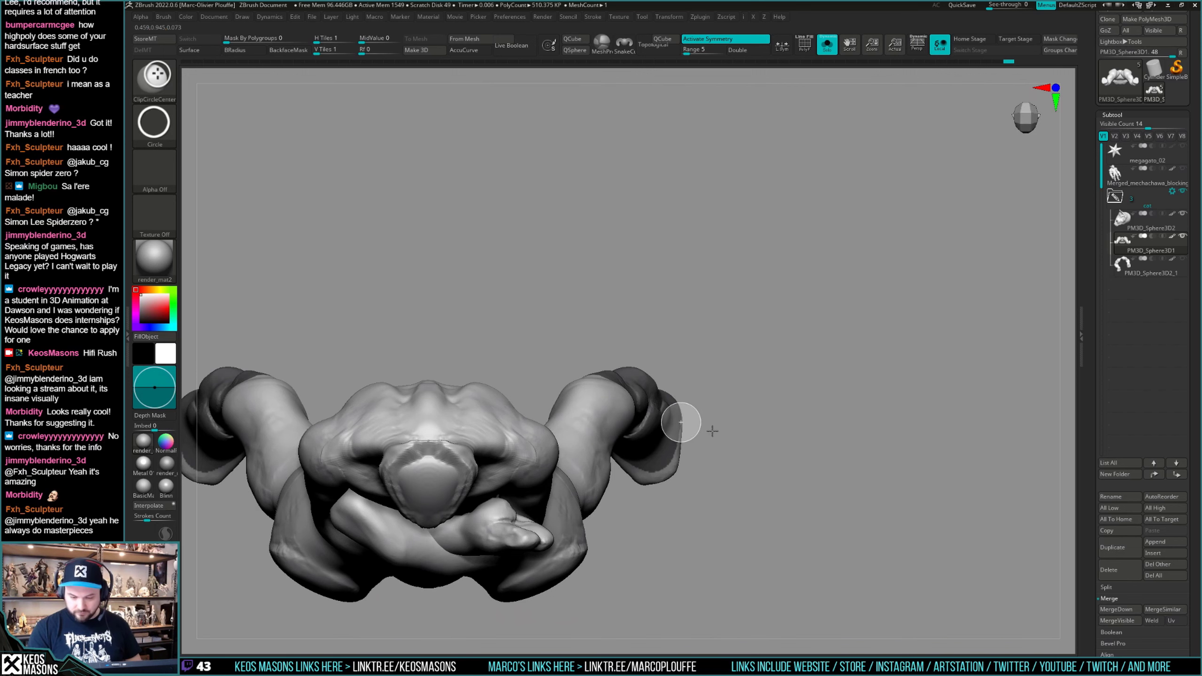
ctrl+shift+drag(712, 431, 714, 429)
mouse_move(715, 438)
shift+right_down()
mouse_move(738, 468)
mouse_move(778, 451)
mouse_move(783, 363)
shift+right_up()
key(ctrl+shift)
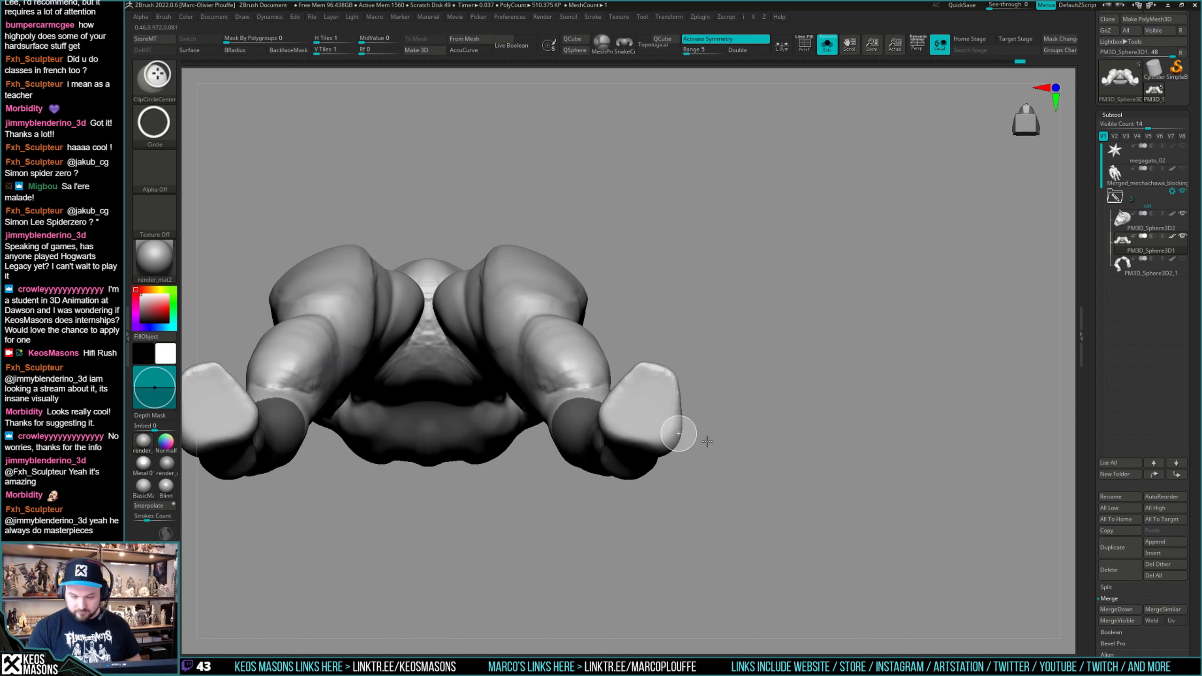
Clip small circular discs onto three corners of each sole with the ClipCircleCenter brush.
ctrl+shift+drag(705, 439, 701, 440)
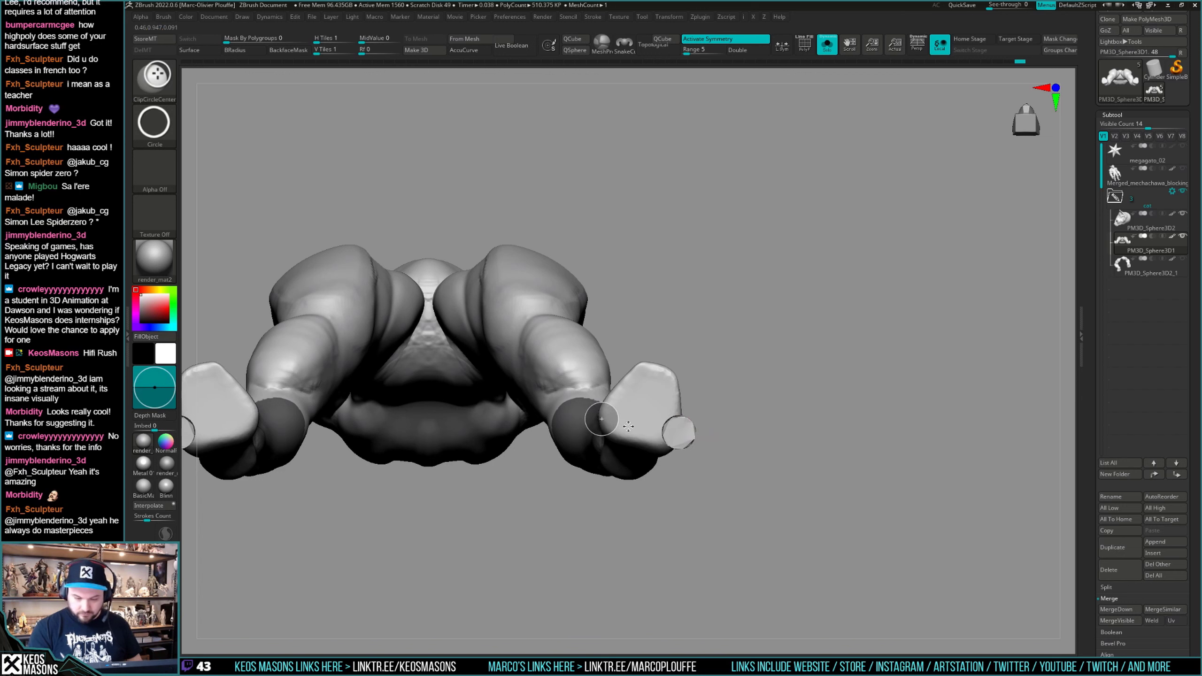
ctrl+shift+drag(628, 426, 630, 426)
key(ctrl+shift)
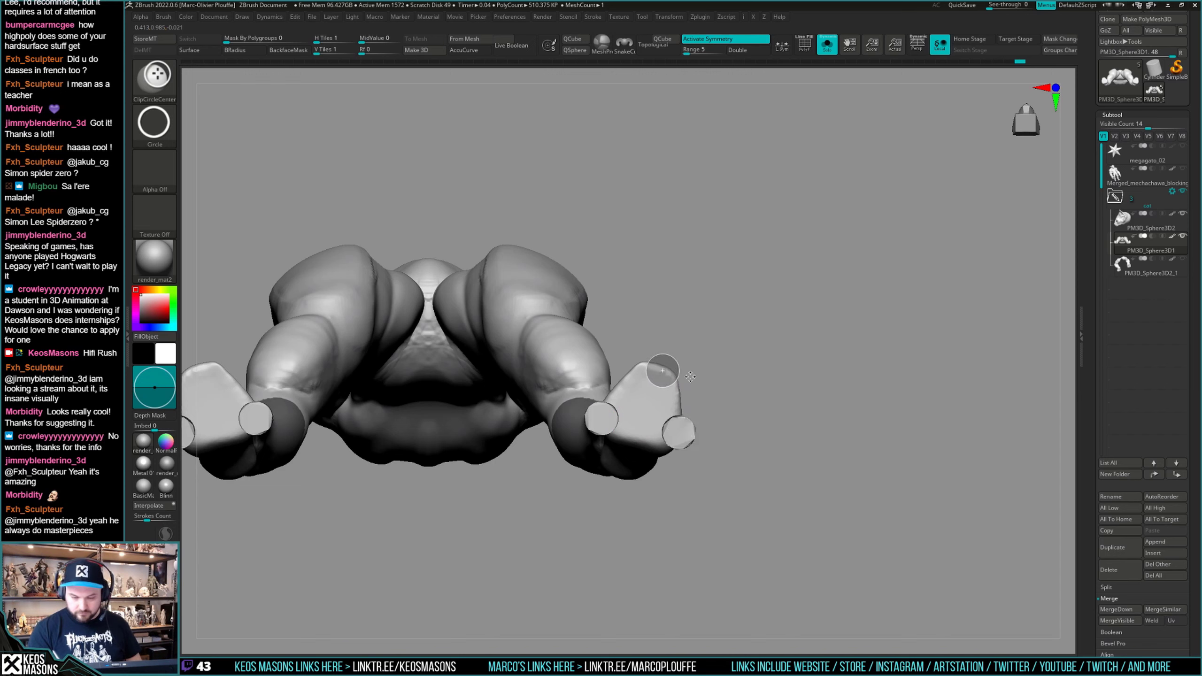
mouse_move(686, 373)
ctrl+shift+mouse_down()
mouse_move(693, 363)
mouse_move(716, 457)
mouse_move(807, 465)
mouse_move(800, 496)
mouse_move(796, 462)
mouse_move(780, 486)
mouse_move(796, 483)
mouse_move(777, 483)
mouse_move(776, 509)
mouse_move(824, 491)
mouse_move(815, 469)
mouse_move(794, 494)
mouse_move(865, 507)
mouse_move(792, 555)
mouse_move(798, 486)
mouse_move(775, 494)
mouse_move(778, 554)
mouse_move(842, 509)
mouse_move(805, 483)
mouse_move(775, 526)
mouse_move(773, 483)
ctrl+shift+mouse_up()
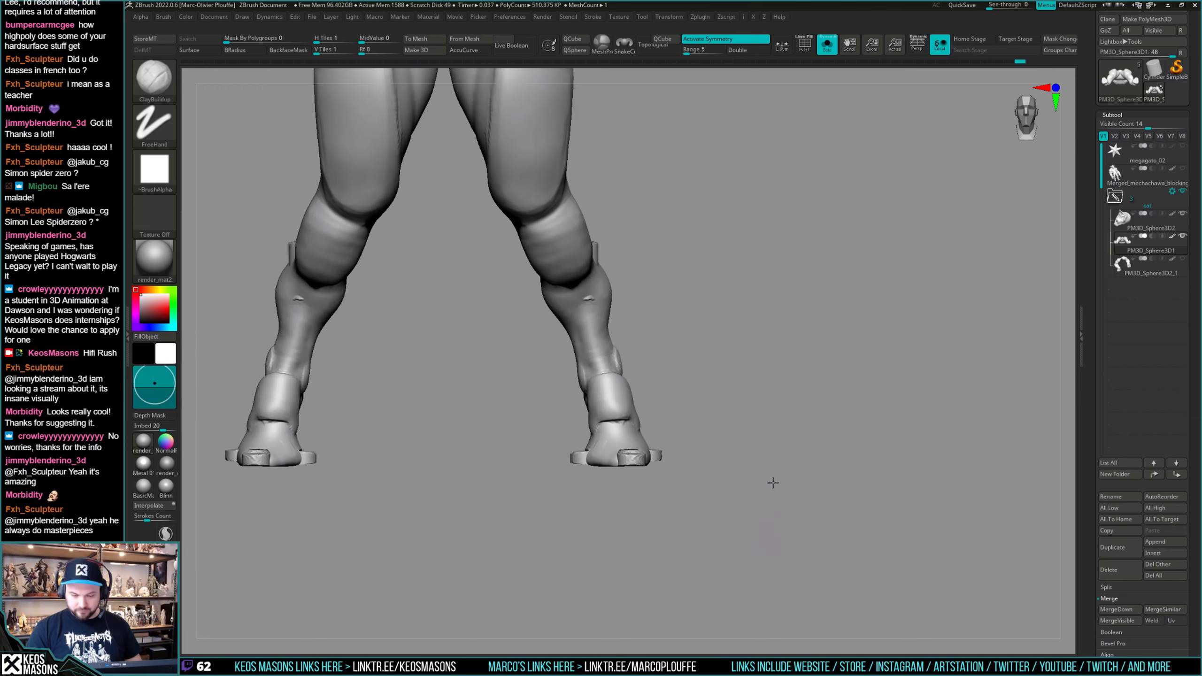
Remesh the clipped body with DynaMesh and check the new mesh in the wireframe display.
ctrl+right_drag(772, 482, 726, 488)
key(space)
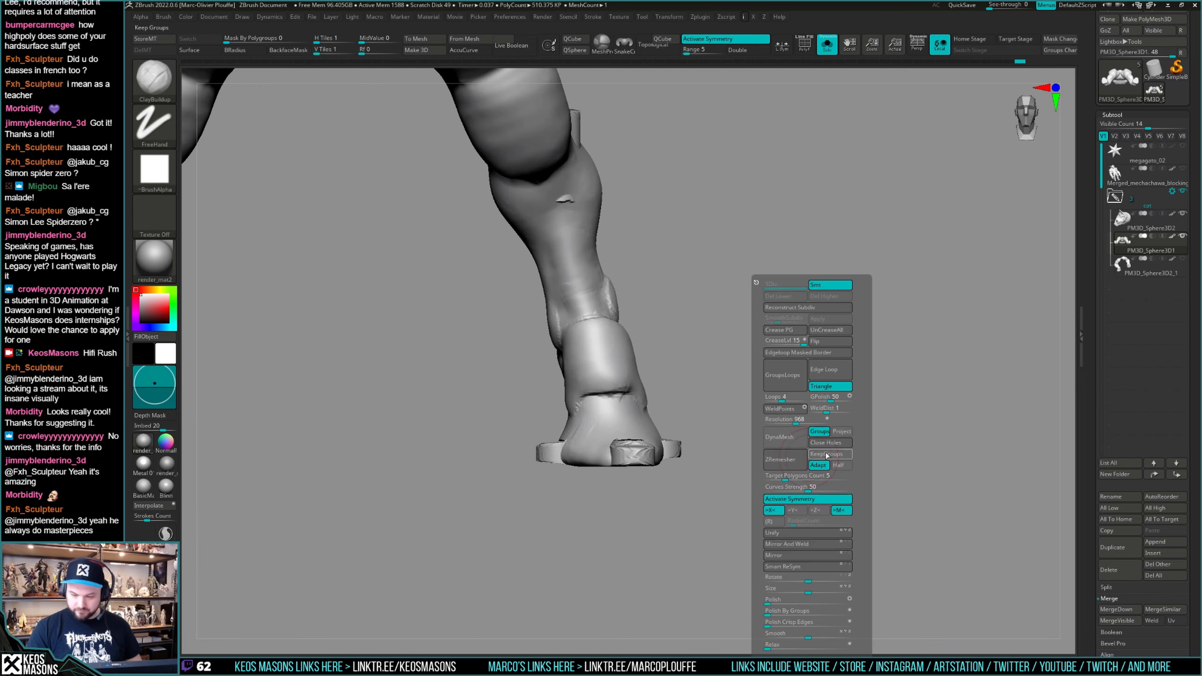
ctrl+right_drag(826, 455, 810, 437)
key(space)
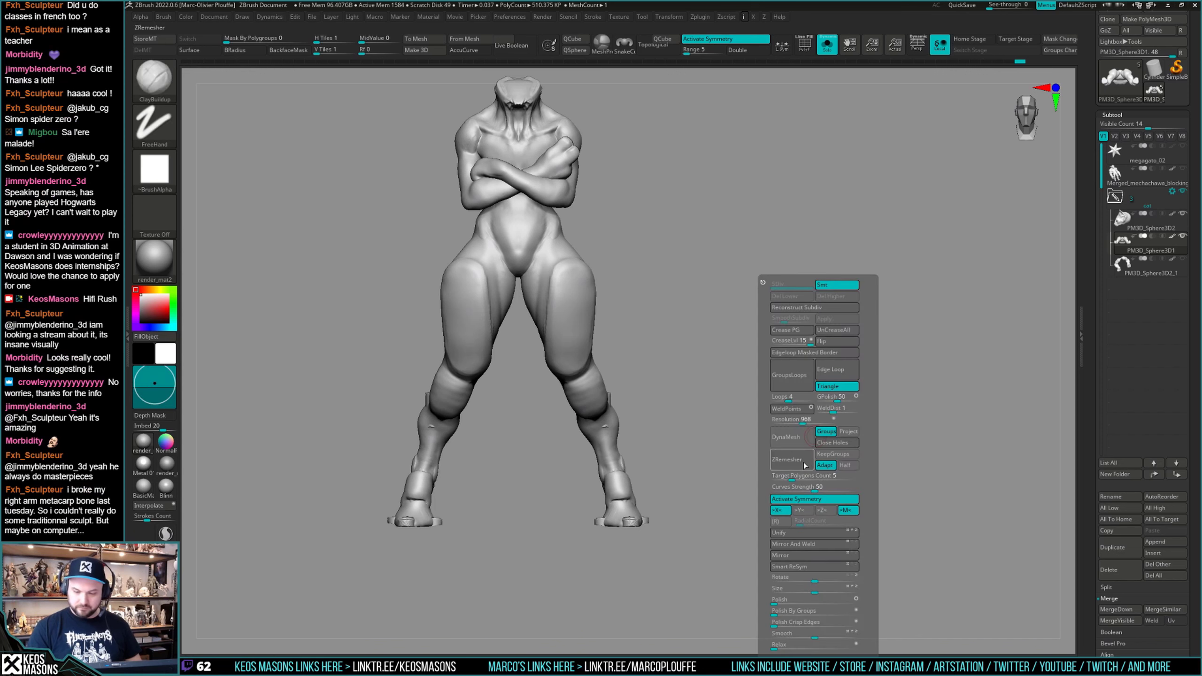
click(801, 441)
key(shift+f)
key(shift+f)
ctrl+right_drag(679, 516, 711, 484)
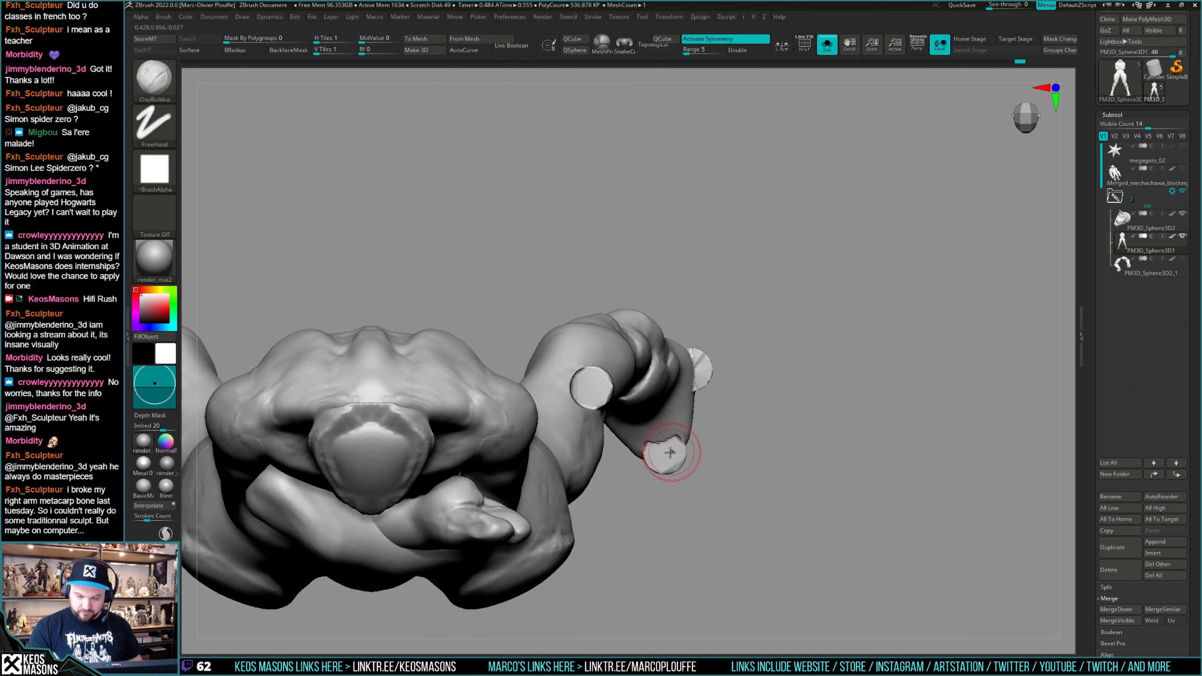
Select the TrimFront brush with Alpha 13 and flatten the circular disc at the lower corner of the sole.
key(b)
key(t)
key(f)
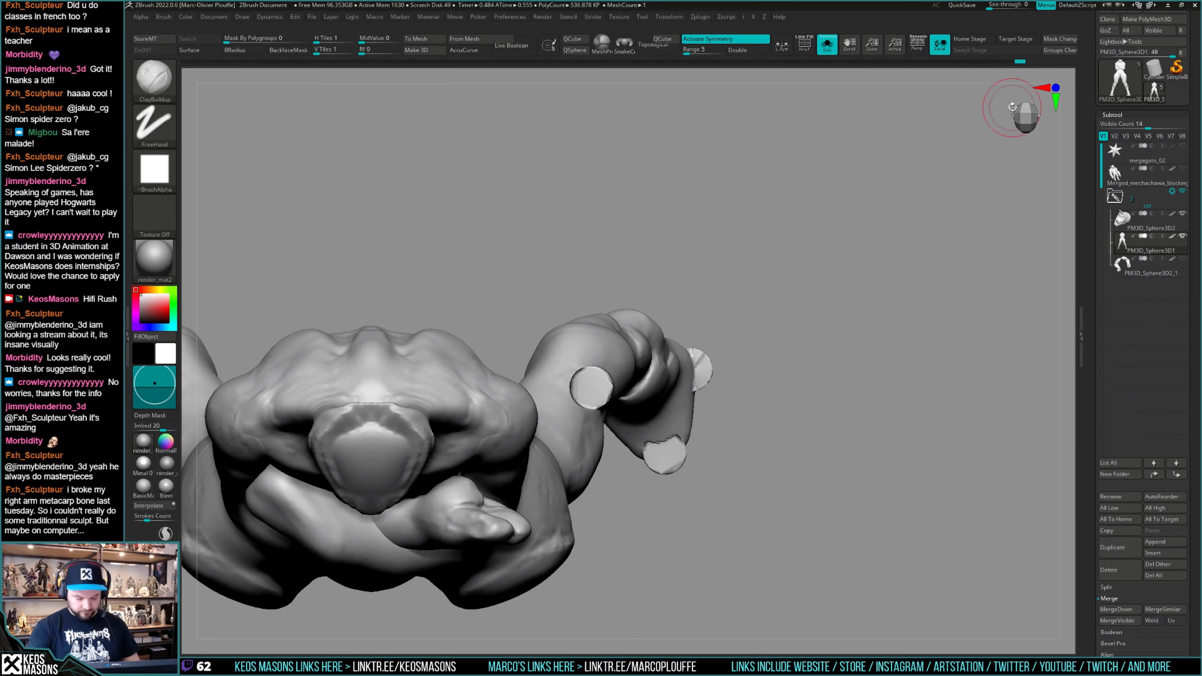
key(alt+a)
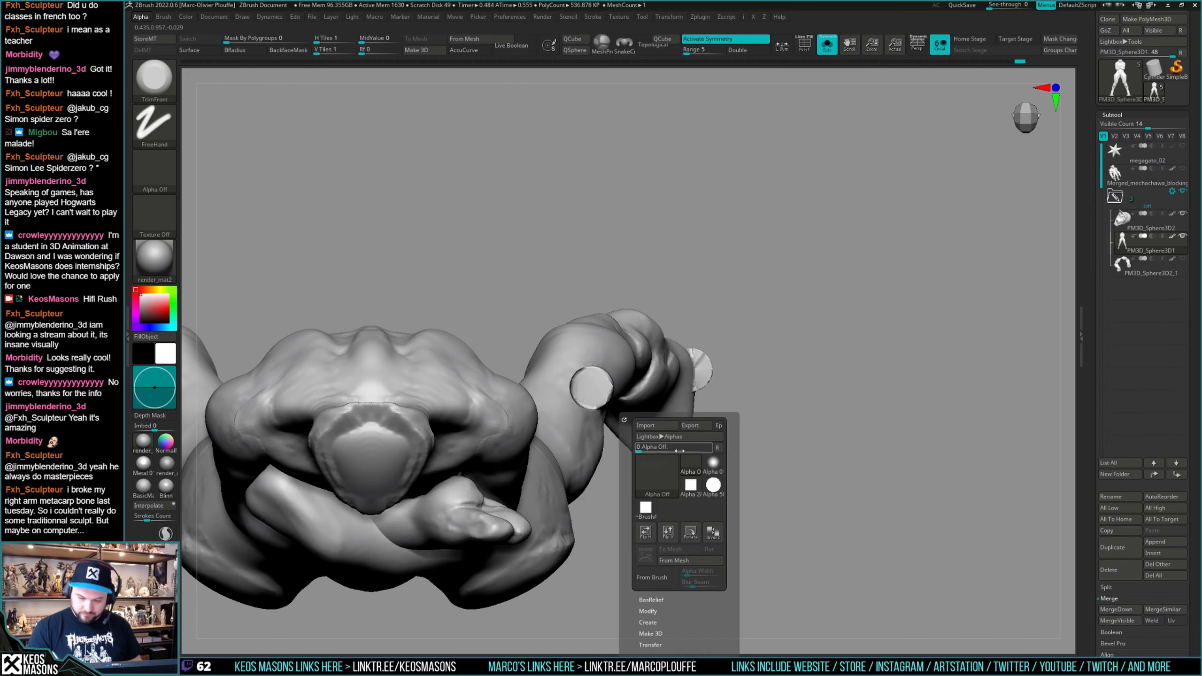
key(alt+a)
click(657, 477)
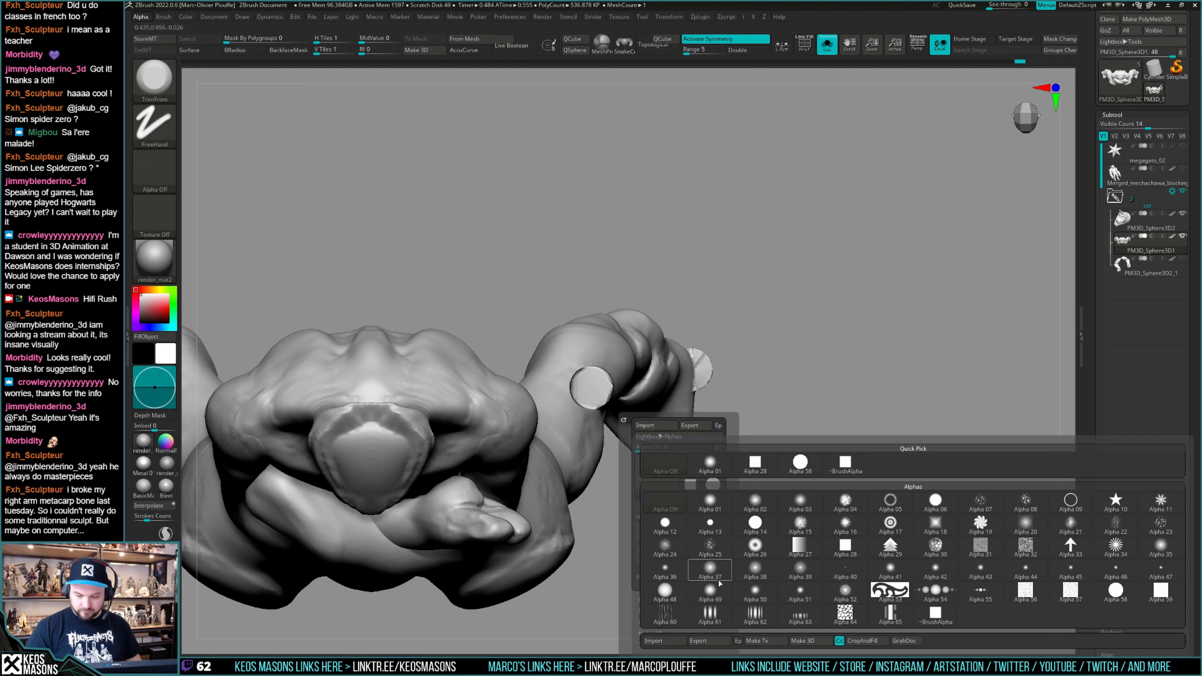
click(710, 523)
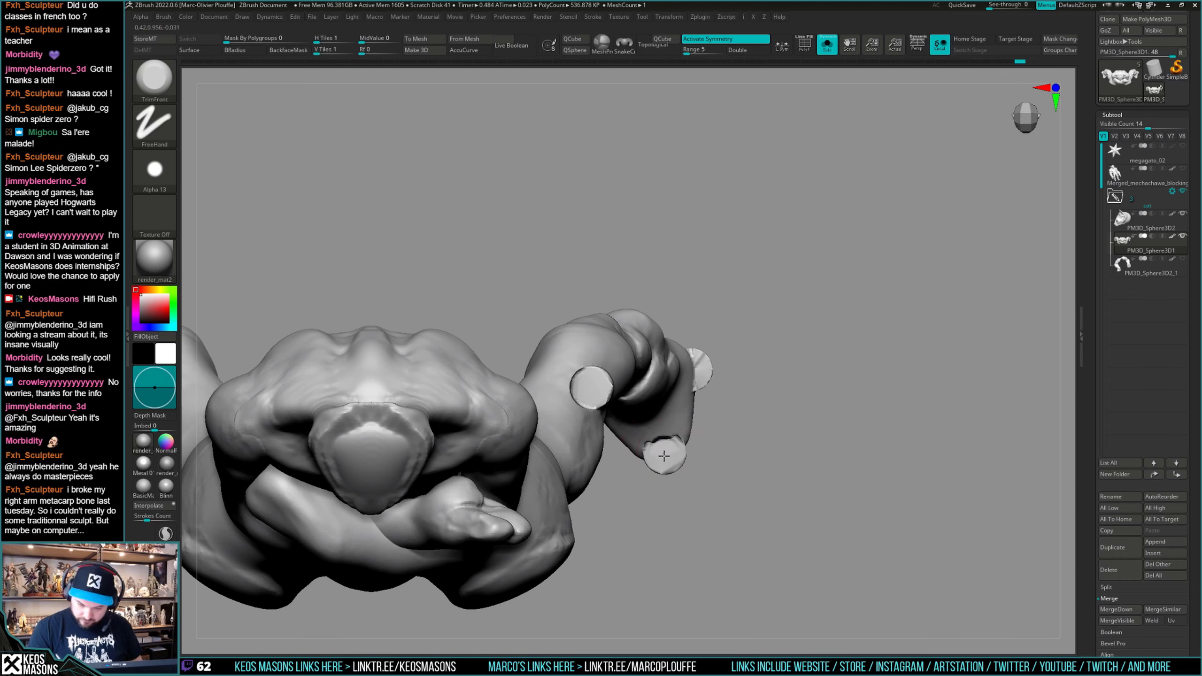
key(space)
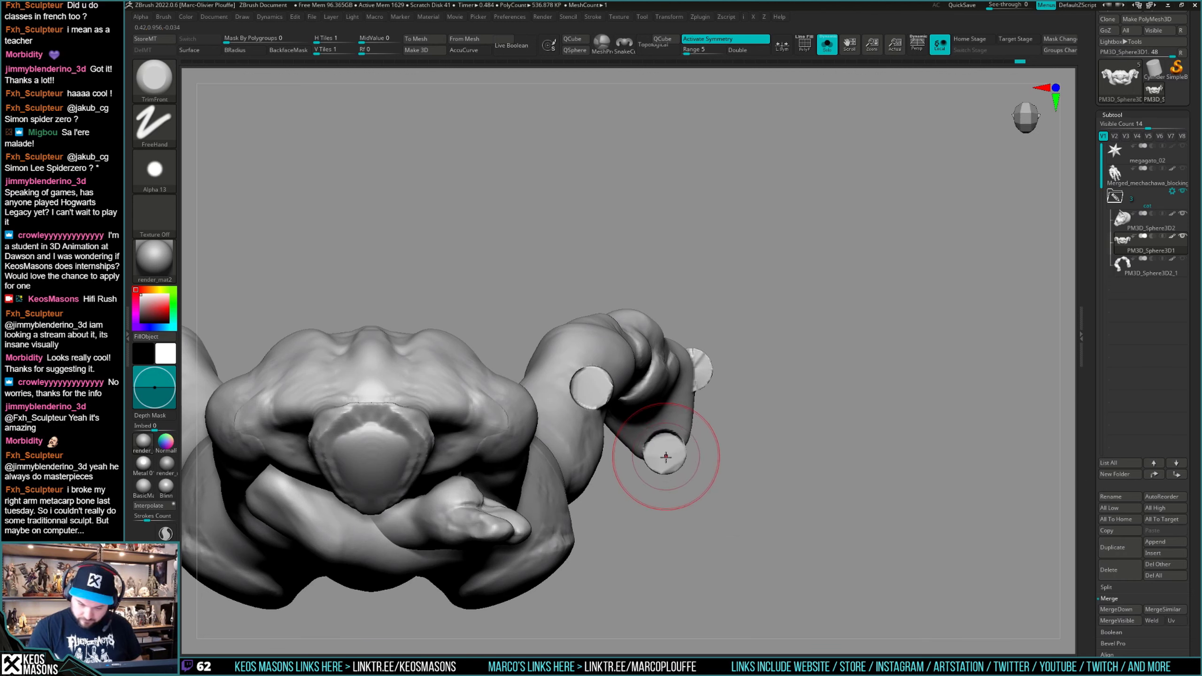
key(space)
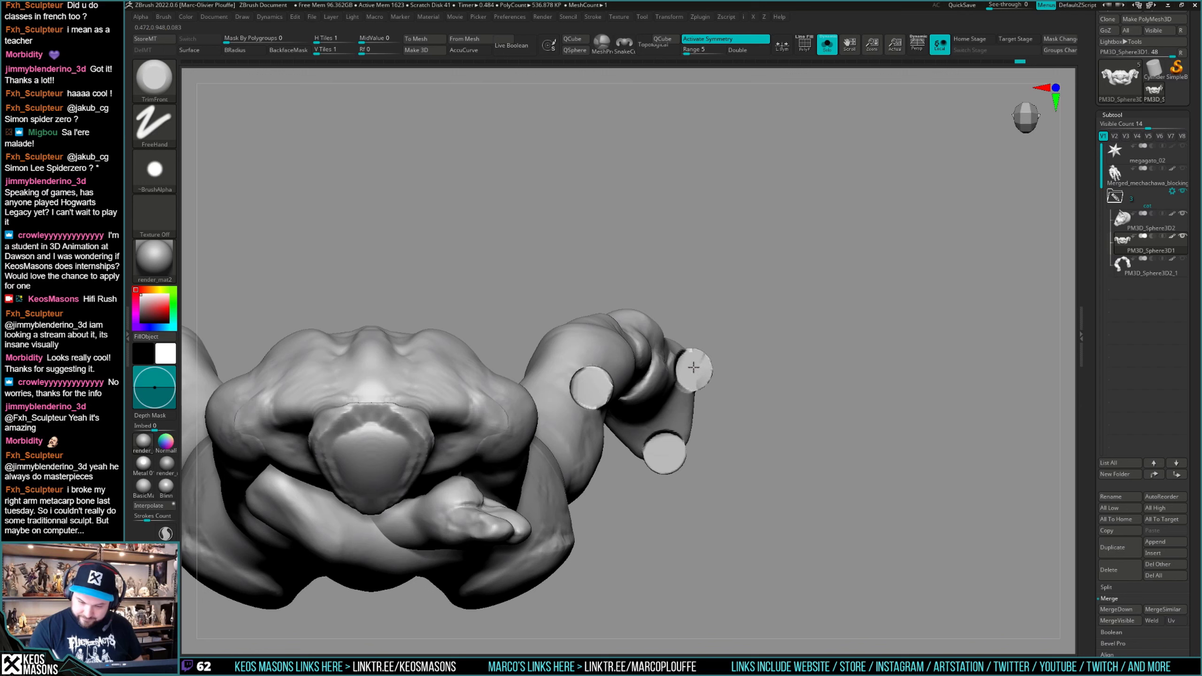
Mask the lower leg above the foot and try to flatten the disc at the sole's outer corner.
mouse_move(694, 371)
mouse_down()
mouse_move(702, 279)
mouse_move(802, 394)
mouse_up()
mouse_move(807, 440)
mouse_down()
mouse_move(816, 402)
mouse_move(774, 410)
mouse_move(799, 379)
mouse_up()
ctrl+drag(541, 266, 719, 342)
drag(719, 342, 723, 407)
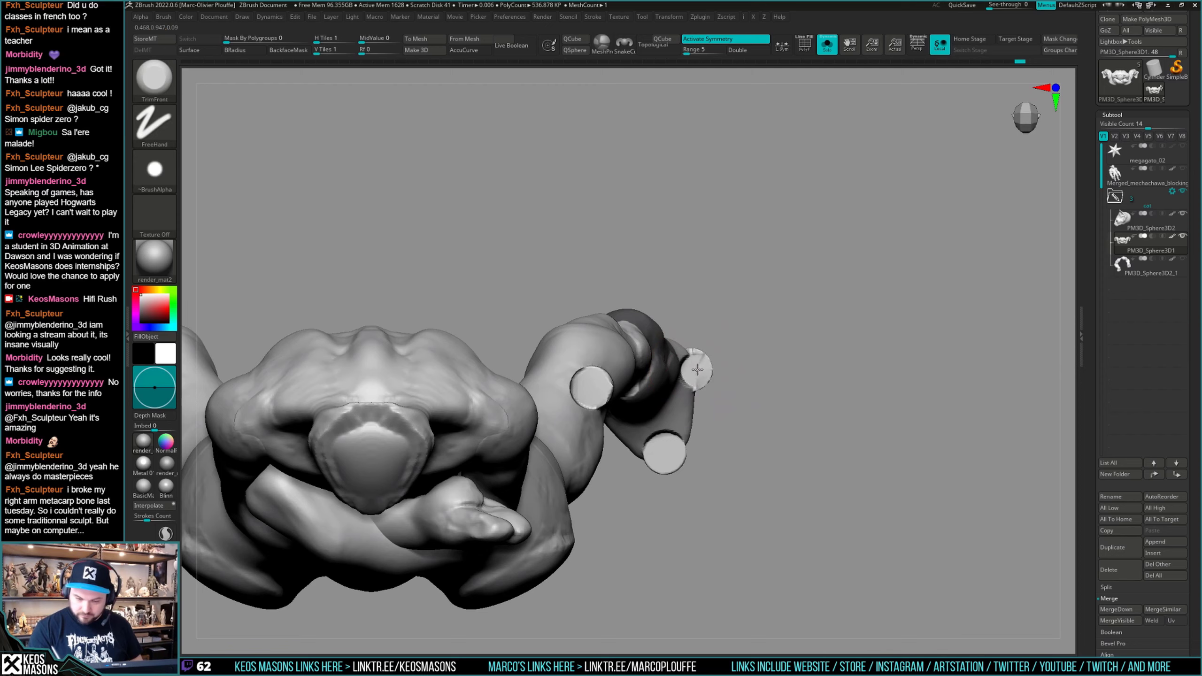
mouse_move(694, 369)
mouse_down()
mouse_move(757, 374)
mouse_move(834, 341)
mouse_move(664, 383)
mouse_move(680, 303)
mouse_move(804, 352)
mouse_up()
Isolate the foot, flatten its inner and outer discs with TrimFront, and show the whole body again.
mouse_move(585, 522)
ctrl+shift+mouse_down()
mouse_move(759, 424)
mouse_move(824, 450)
ctrl+shift+mouse_up()
drag(671, 521, 849, 444)
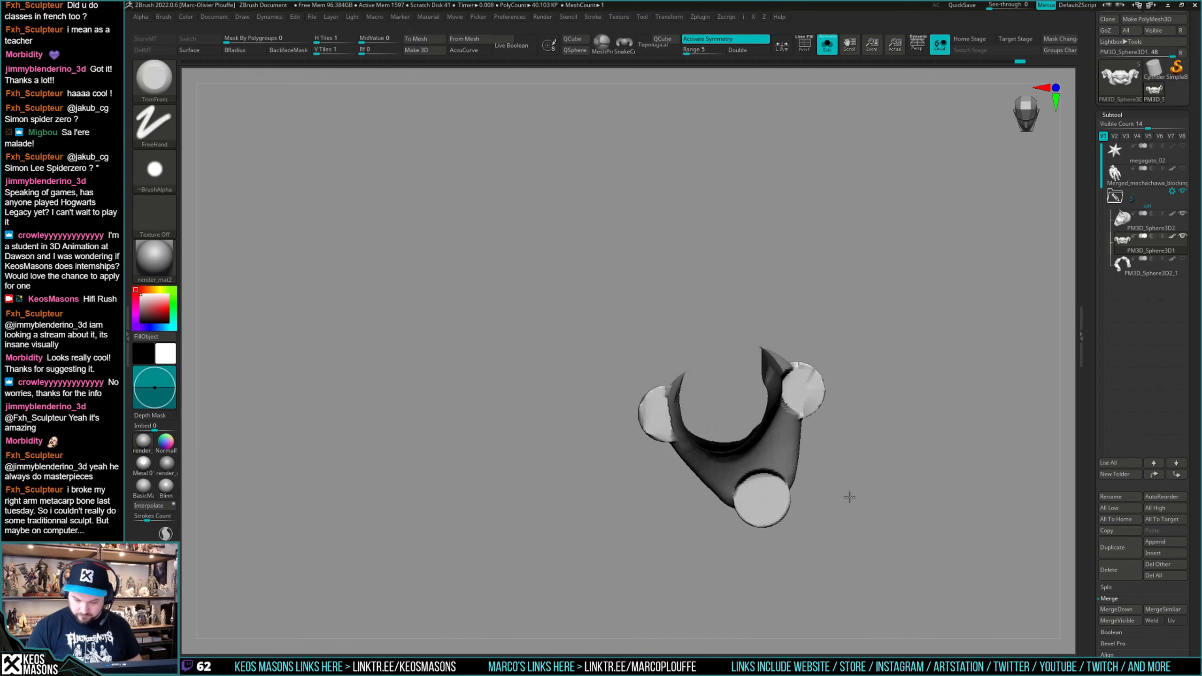
drag(848, 491, 658, 408)
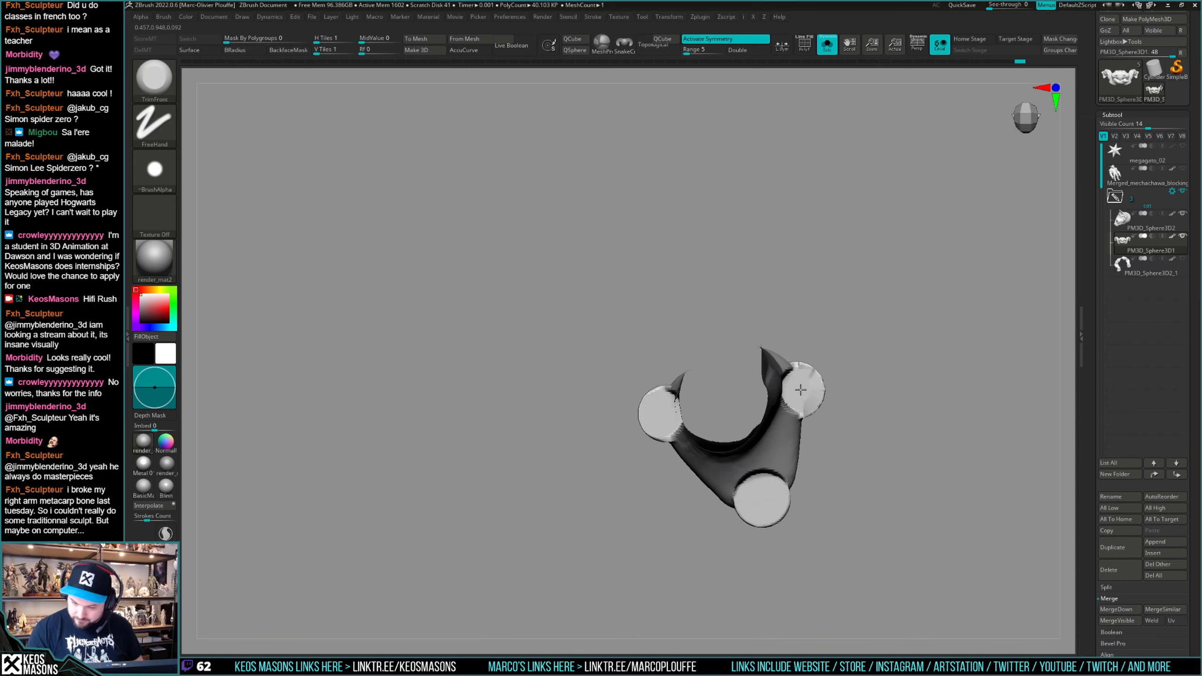
mouse_move(803, 400)
mouse_down()
mouse_move(804, 415)
mouse_move(852, 415)
mouse_move(812, 452)
mouse_move(848, 388)
mouse_move(848, 456)
mouse_move(840, 443)
mouse_move(824, 456)
mouse_up()
key(ctrl)
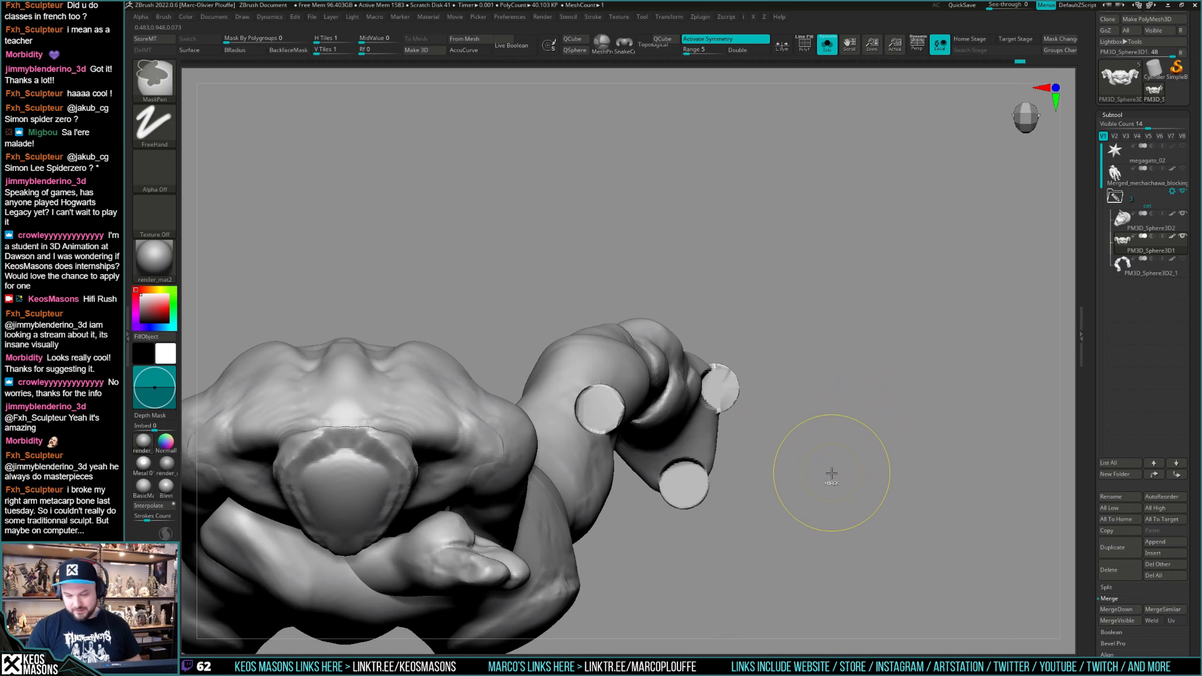
mouse_move(830, 477)
mouse_down()
mouse_move(826, 394)
mouse_move(823, 466)
mouse_up()
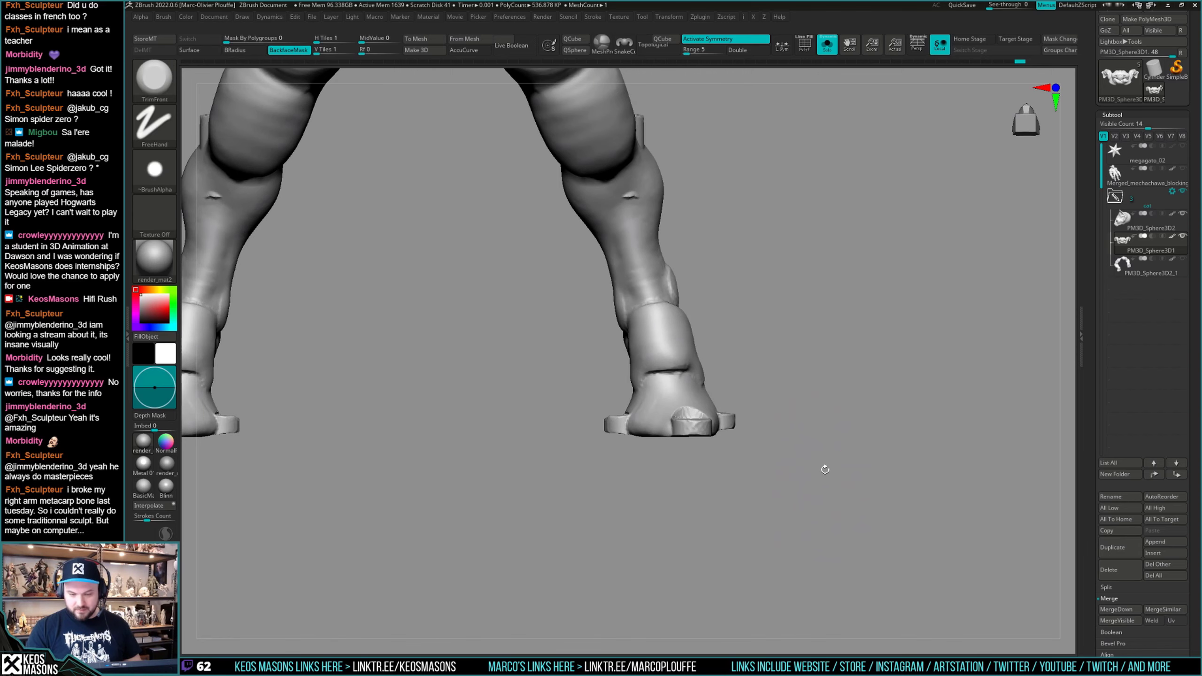
Isolate one foot and flatten the tops of its three round toe pads with the TrimFront brush.
mouse_move(548, 516)
ctrl+shift+mouse_down()
mouse_move(832, 327)
mouse_move(790, 389)
ctrl+shift+mouse_up()
mouse_move(589, 266)
ctrl+mouse_down()
mouse_move(741, 336)
mouse_move(785, 390)
mouse_move(718, 386)
ctrl+mouse_up()
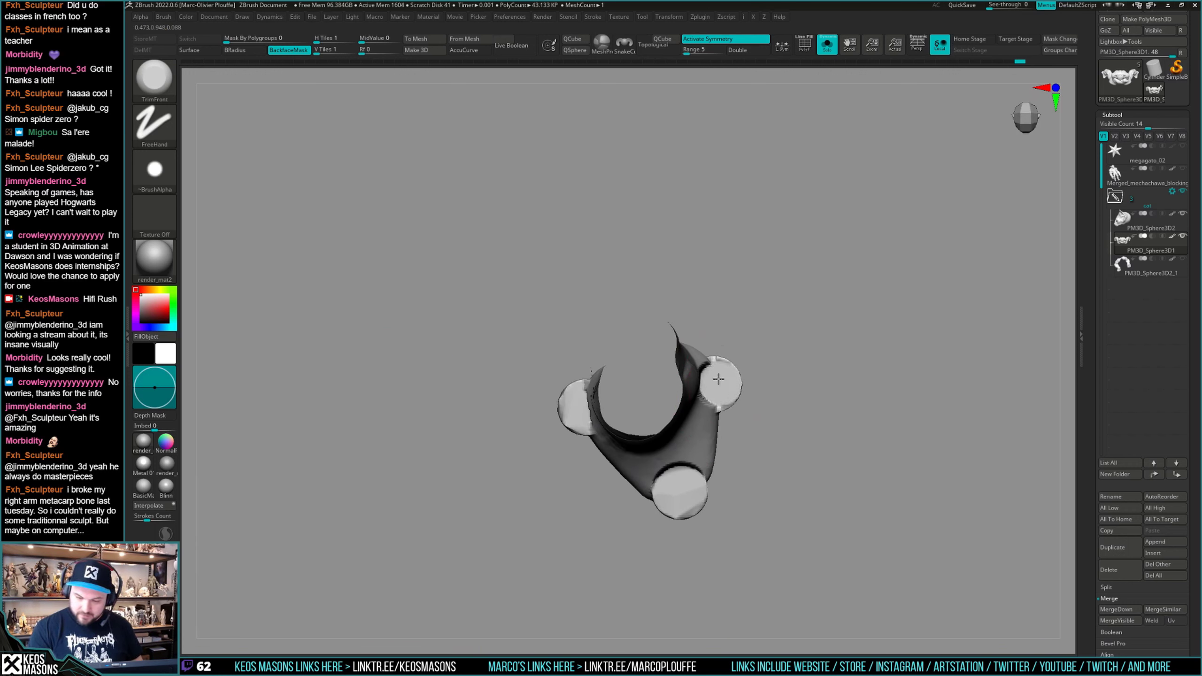
drag(580, 408, 576, 408)
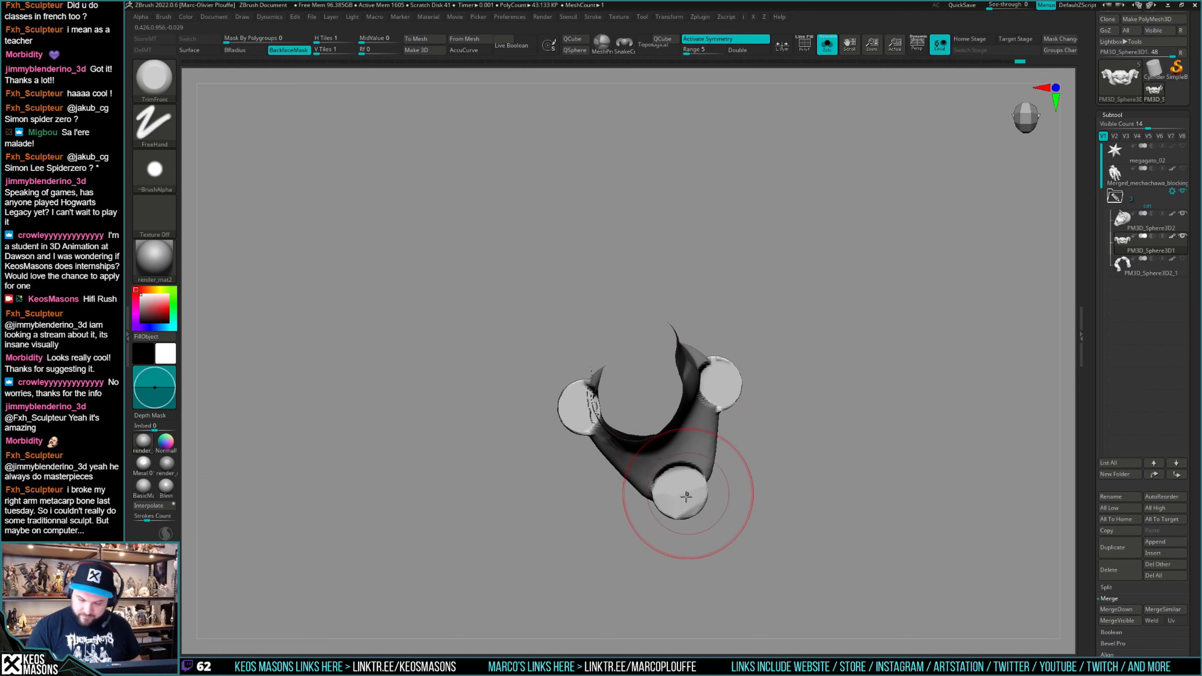
drag(680, 497, 680, 495)
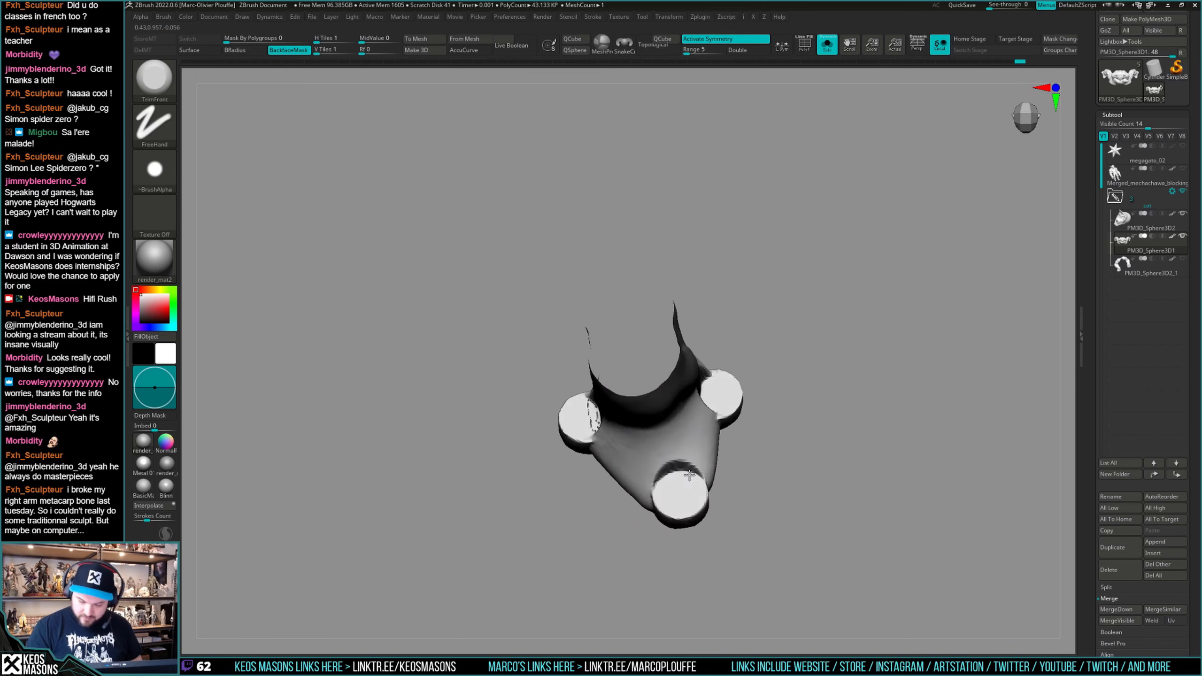
mouse_move(767, 501)
mouse_down()
mouse_move(837, 421)
mouse_move(850, 426)
mouse_move(831, 439)
mouse_move(824, 429)
mouse_move(829, 362)
mouse_move(823, 434)
mouse_up()
drag(825, 379, 603, 362)
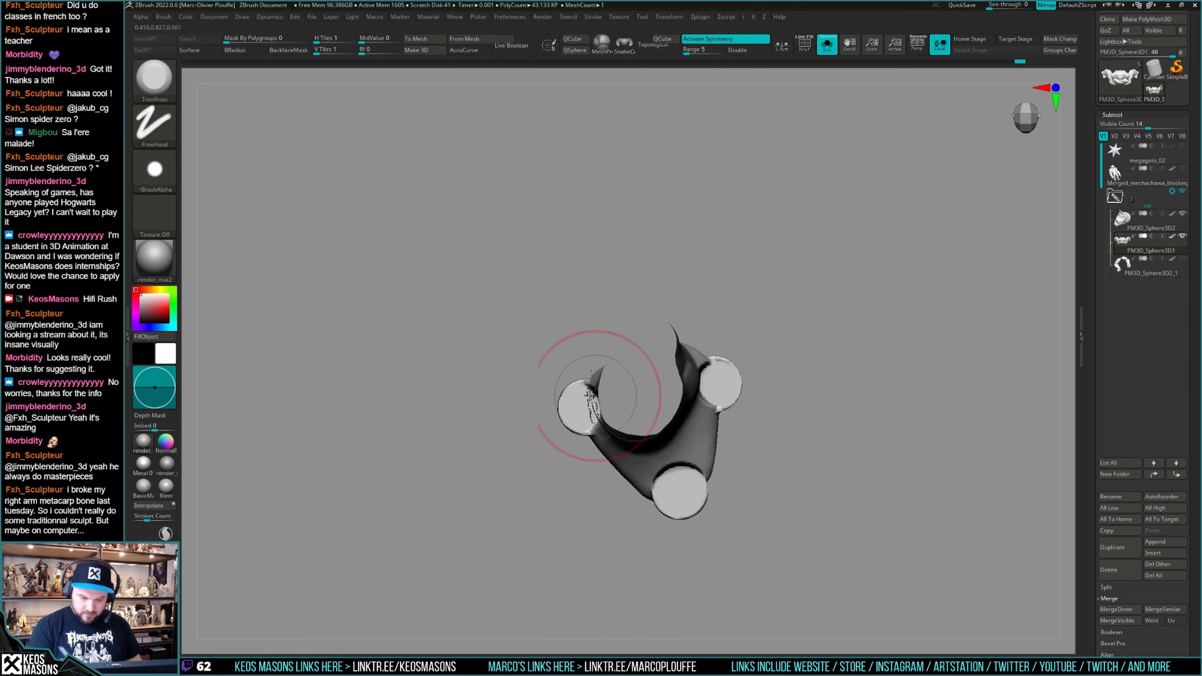
drag(575, 406, 583, 409)
drag(582, 284, 585, 319)
mouse_move(800, 416)
mouse_down()
mouse_move(794, 545)
mouse_move(799, 432)
mouse_move(853, 477)
mouse_move(874, 451)
mouse_move(832, 486)
mouse_move(852, 383)
mouse_up()
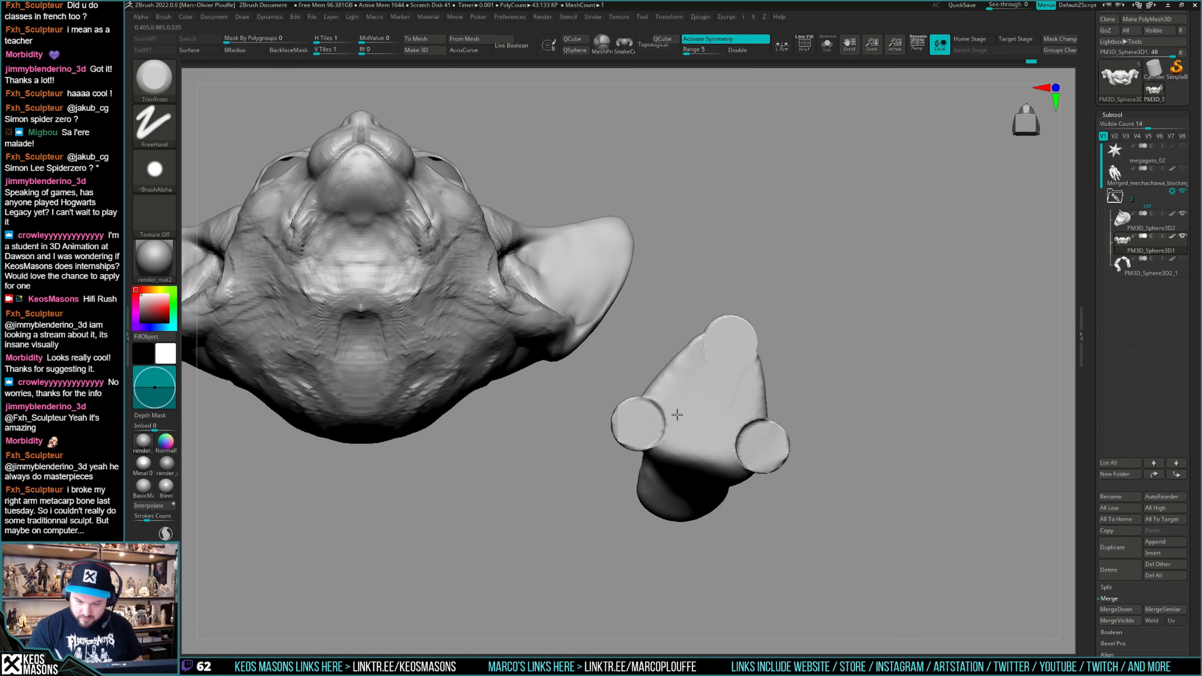
alt+drag(676, 415, 608, 444)
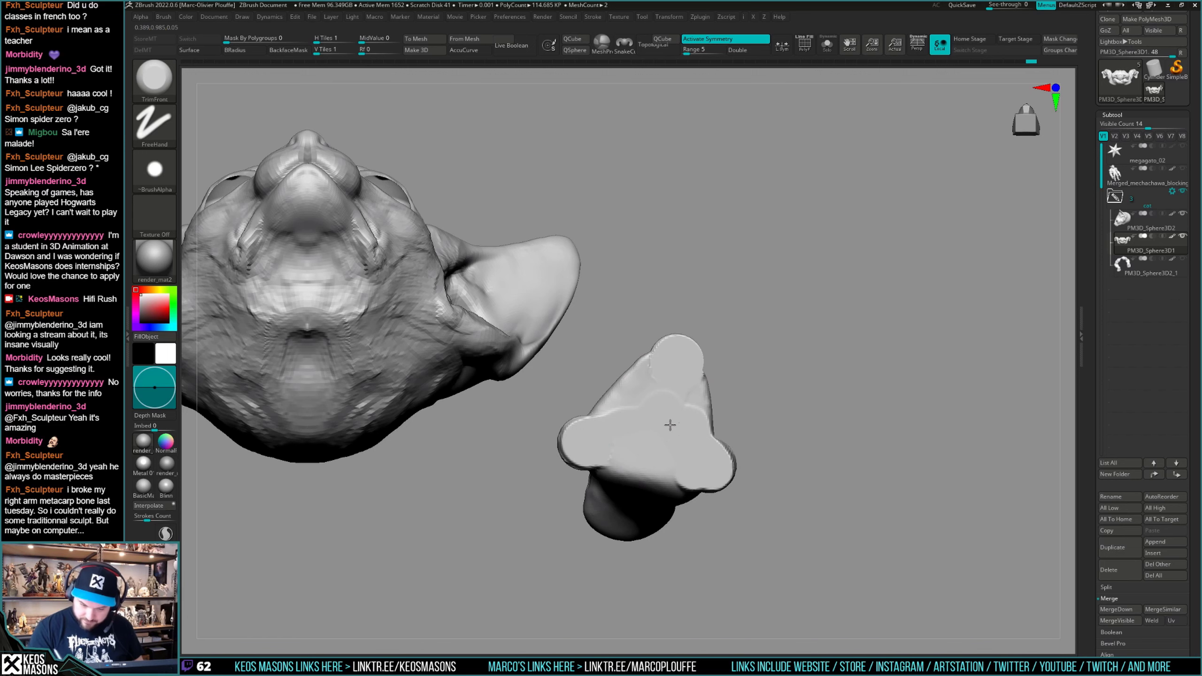
alt+drag(683, 437, 816, 469)
ctrl+right_drag(807, 475, 801, 524)
key(ctrl+z)
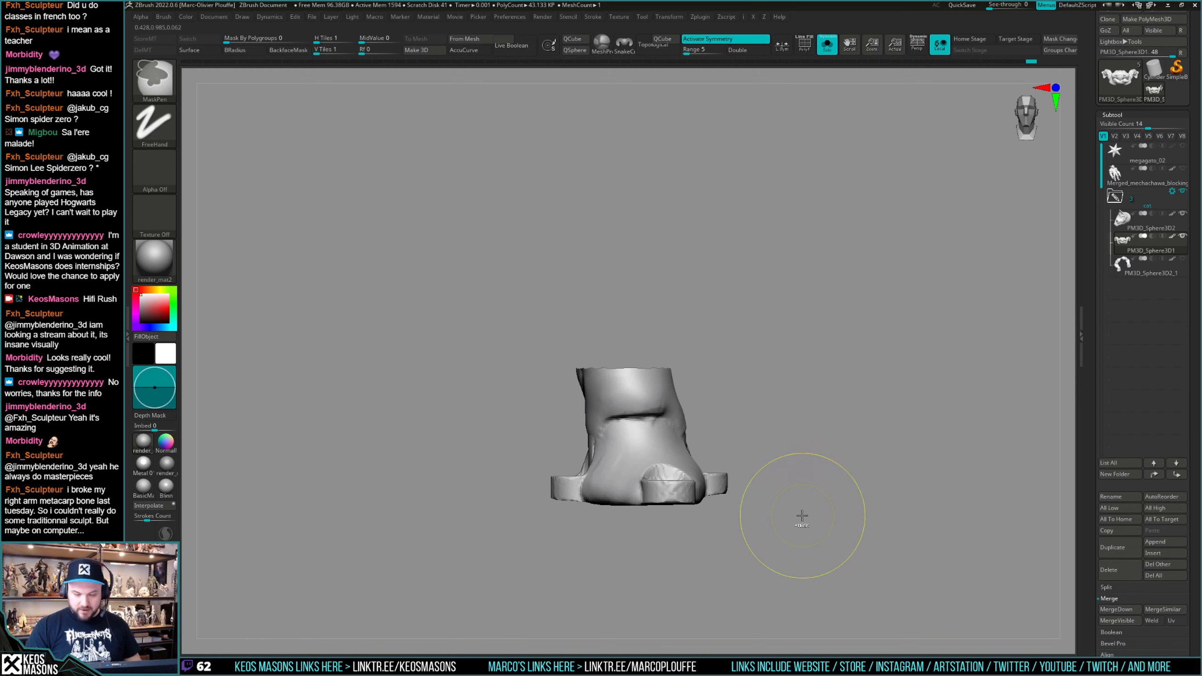
Flatten the foot's underside flush with its three round toe pads using the TrimFront brush with BackfaceMask on.
drag(804, 491, 794, 400)
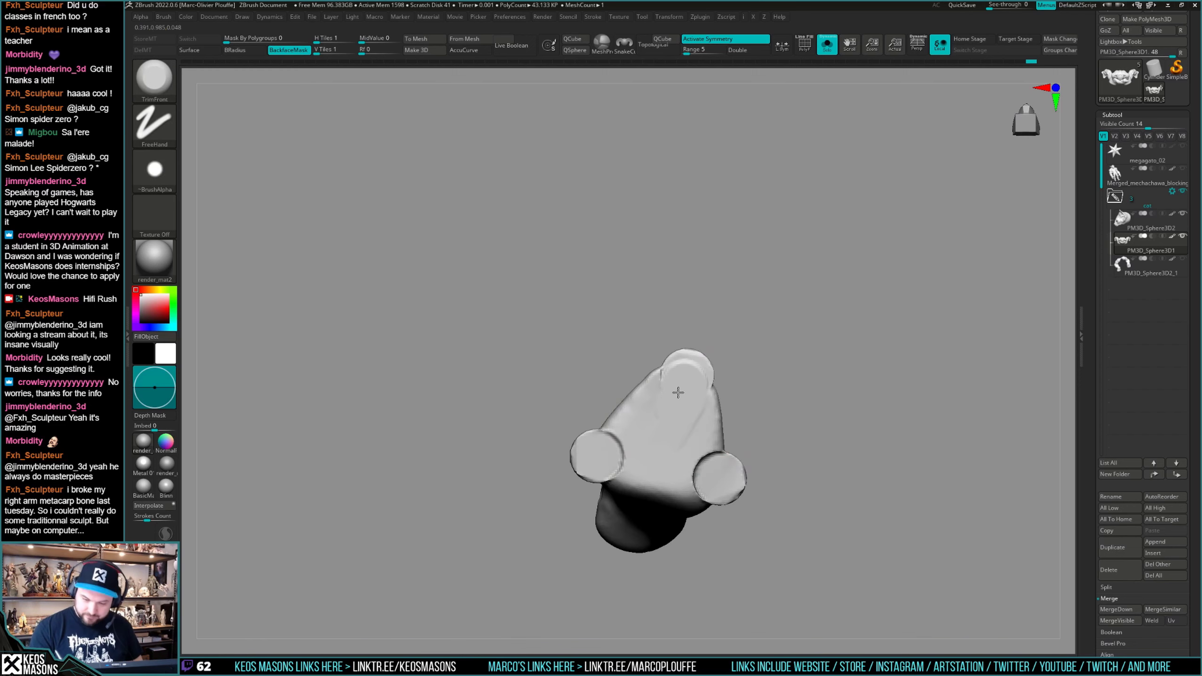
shift+drag(598, 456, 604, 454)
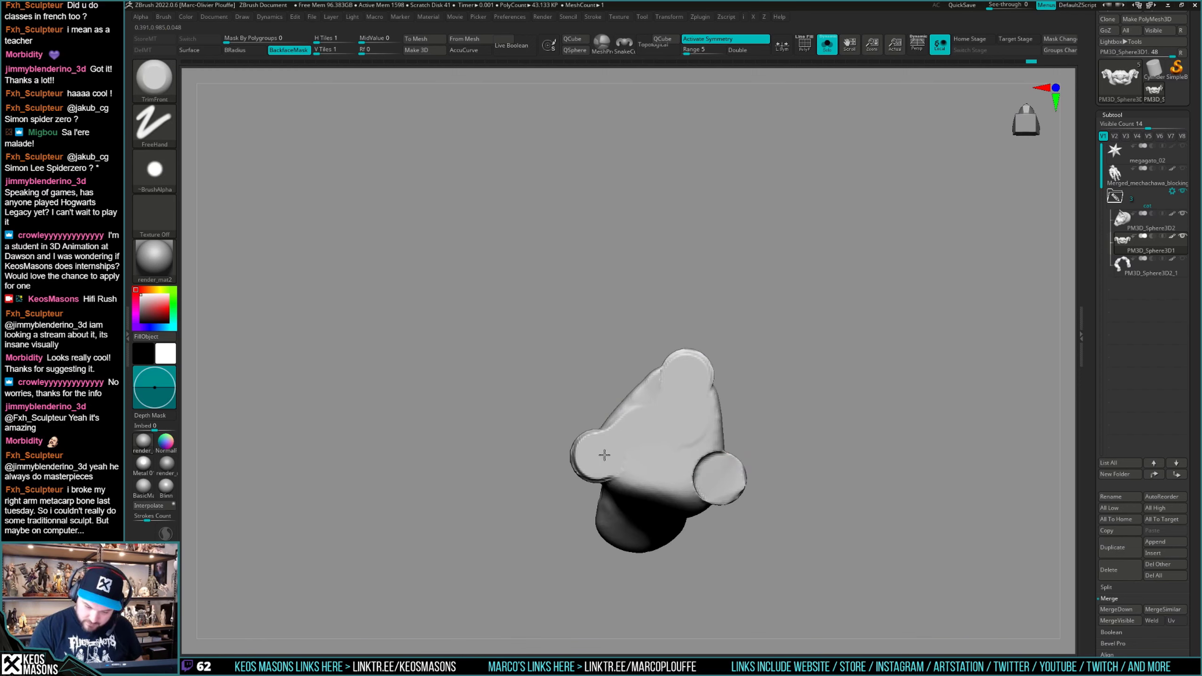
mouse_move(696, 452)
shift+mouse_down()
mouse_move(709, 478)
mouse_move(729, 476)
mouse_move(715, 474)
shift+mouse_up()
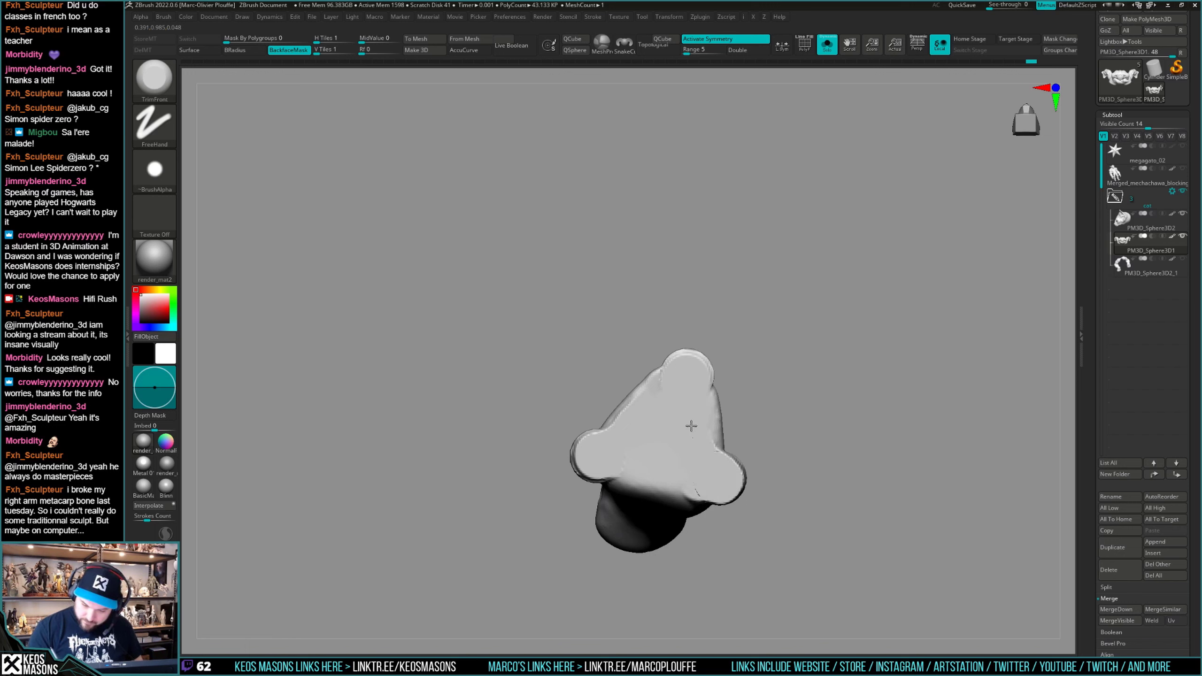
mouse_move(649, 464)
shift+right_down()
mouse_move(713, 491)
mouse_move(783, 502)
mouse_move(797, 490)
mouse_move(778, 509)
mouse_move(778, 550)
mouse_move(764, 491)
mouse_move(760, 519)
mouse_move(774, 518)
mouse_move(781, 542)
mouse_move(775, 461)
mouse_move(679, 578)
mouse_move(706, 522)
mouse_move(773, 483)
mouse_move(765, 545)
mouse_move(749, 517)
shift+right_up()
key(shift+s)
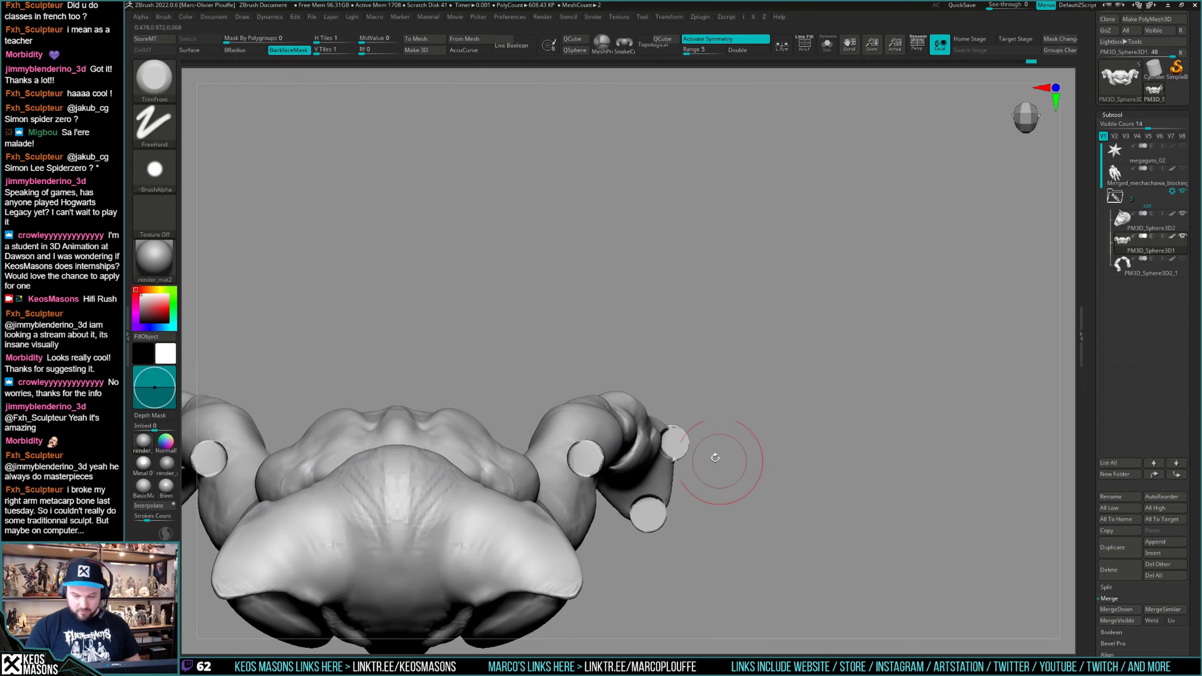
Carve raised round pegs into the tops of the toe pads using the TrimHole brush with BackfaceMask on.
right_click(739, 448)
key(b)
key(t)
key(h)
ctrl+right_drag(675, 432, 671, 442)
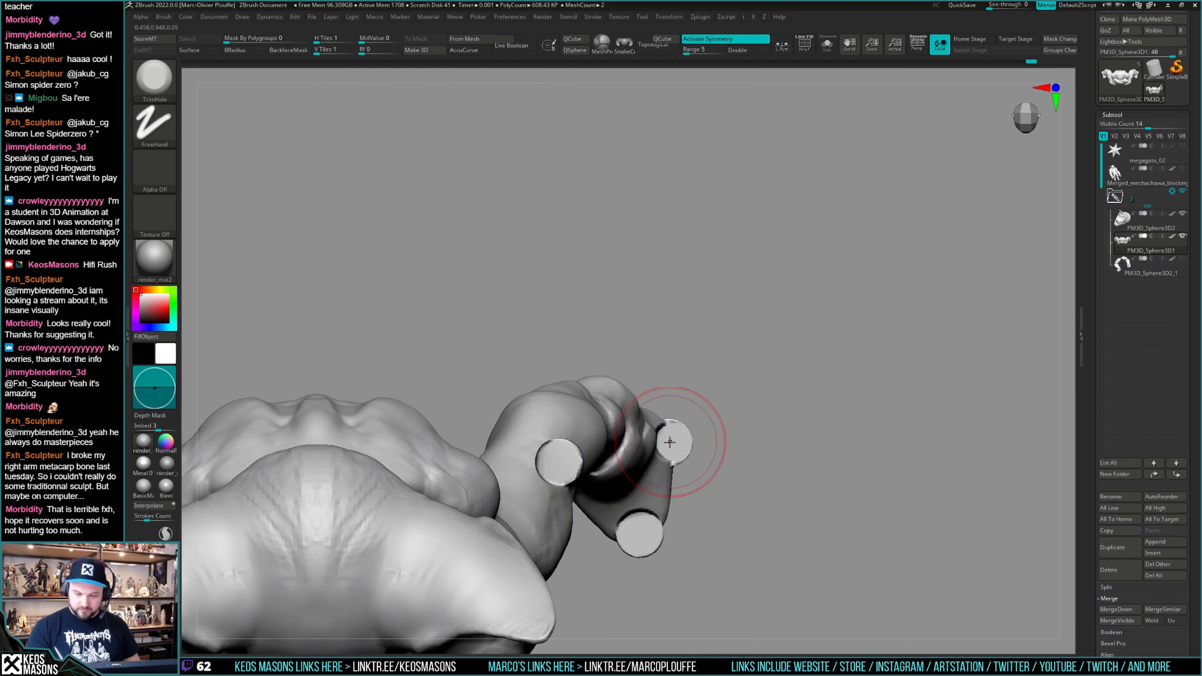
key(space)
click(671, 443)
key(ctrl+b)
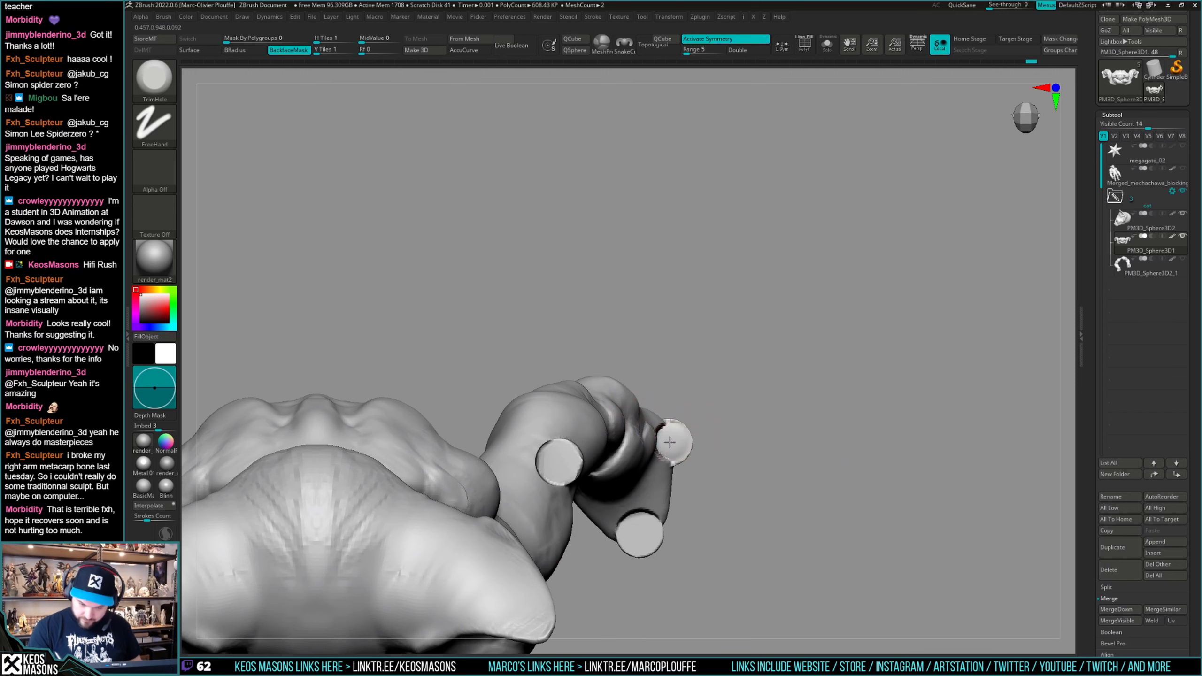
right_drag(677, 445, 687, 421)
right_drag(788, 441, 813, 415)
key(alt+s)
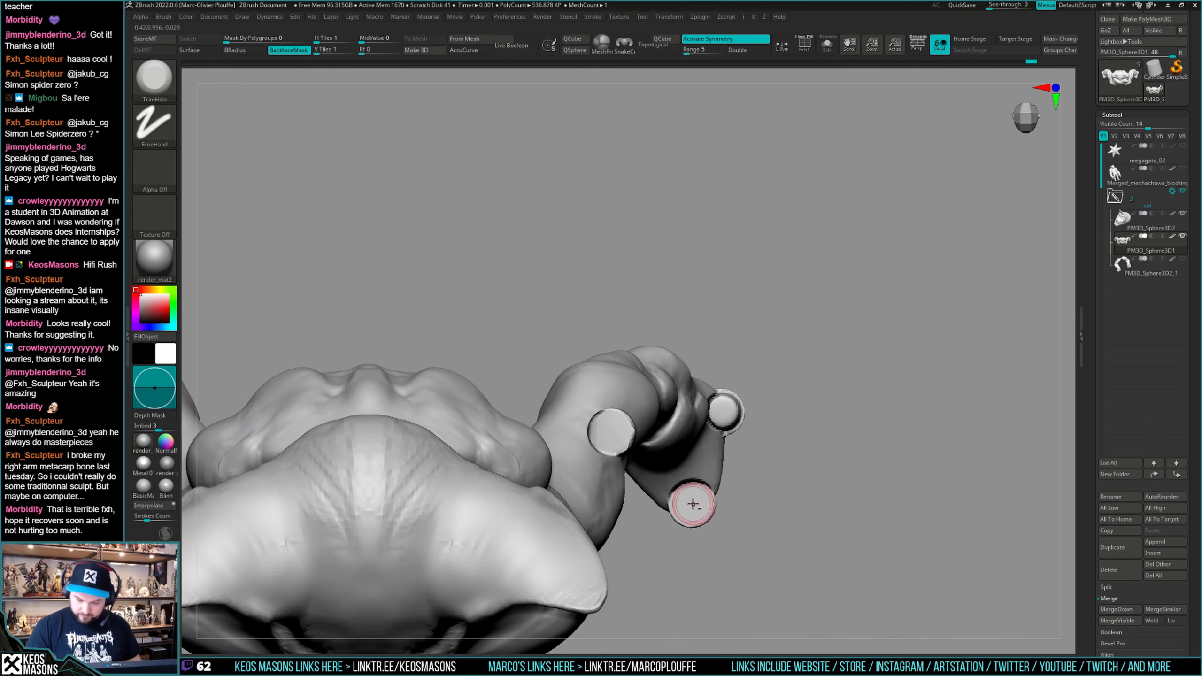
mouse_move(690, 503)
right_down()
mouse_move(689, 514)
mouse_move(696, 470)
right_up()
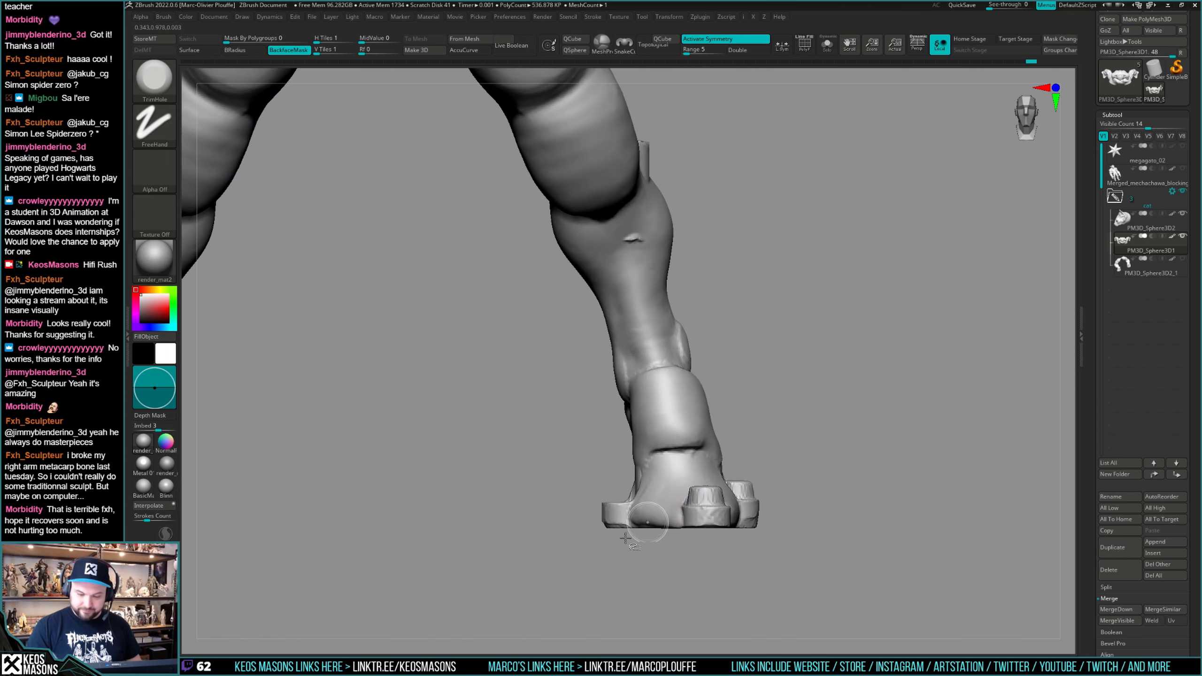
Examine the feet, toe pads and lower legs from several angles.
mouse_move(571, 573)
ctrl+shift+mouse_down()
mouse_move(813, 472)
mouse_move(889, 497)
ctrl+shift+mouse_up()
mouse_move(889, 497)
right_down()
mouse_move(834, 499)
mouse_move(666, 426)
mouse_move(629, 317)
mouse_move(804, 389)
mouse_move(801, 481)
mouse_move(752, 473)
right_up()
ctrl+shift+click(800, 453)
right_drag(648, 406, 749, 420)
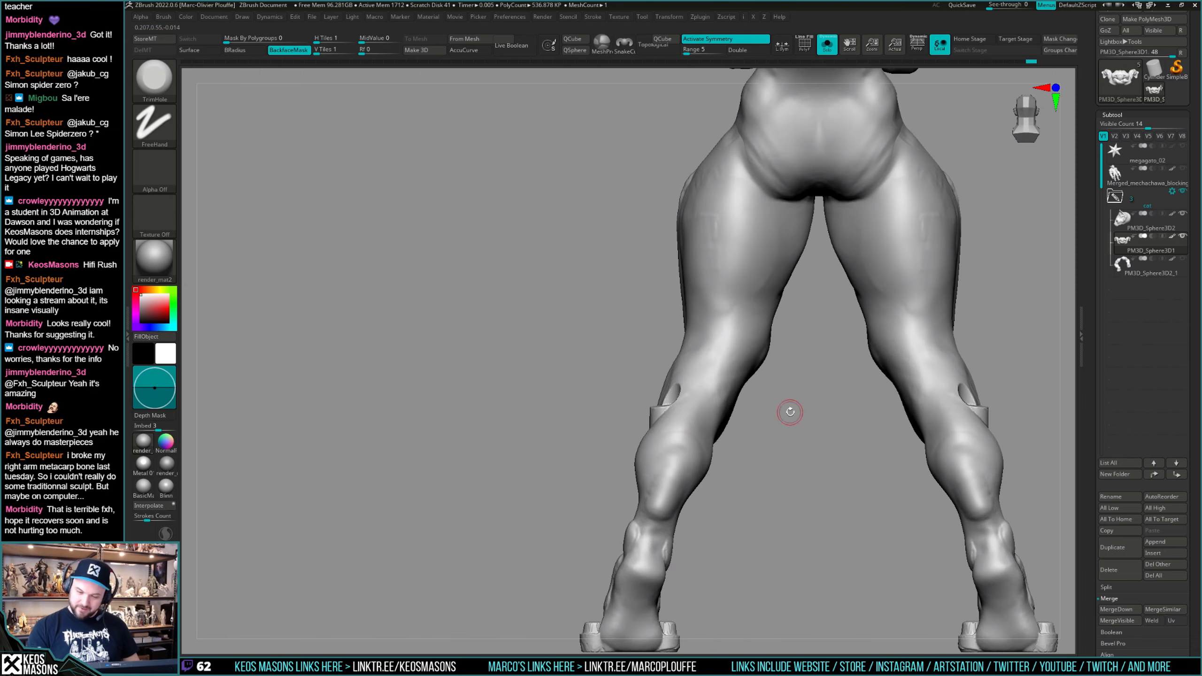
mouse_move(864, 410)
right_down()
mouse_move(718, 435)
mouse_move(703, 478)
mouse_move(737, 437)
mouse_move(728, 450)
mouse_move(724, 428)
mouse_move(717, 440)
mouse_move(732, 443)
mouse_move(733, 291)
mouse_move(747, 384)
mouse_move(713, 409)
right_up()
key(b)
key(s)
key(s)
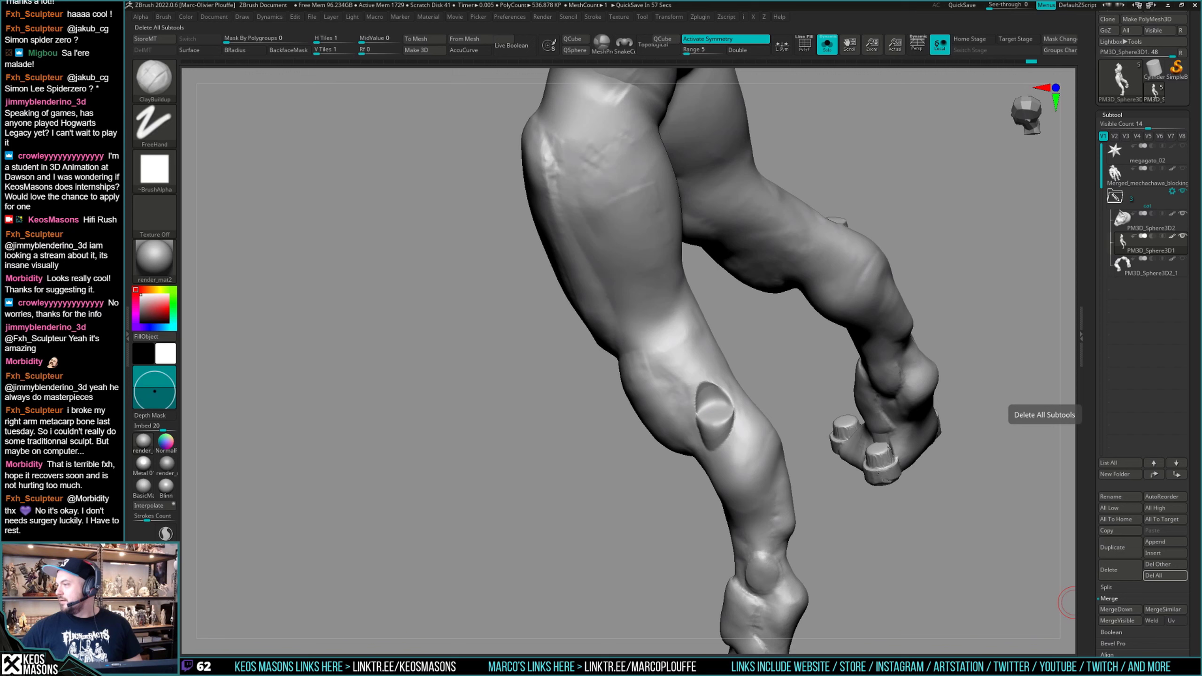
mouse_move(699, 438)
right_down()
mouse_move(718, 398)
mouse_move(722, 418)
mouse_move(718, 402)
mouse_move(740, 394)
mouse_move(810, 452)
mouse_move(811, 470)
mouse_move(834, 442)
mouse_move(818, 448)
mouse_move(839, 451)
mouse_move(814, 488)
right_up()
alt+drag(814, 488, 837, 440)
Turn on perspective and show the armored mech figure's subtool beside the cat figure for comparison.
key(p)
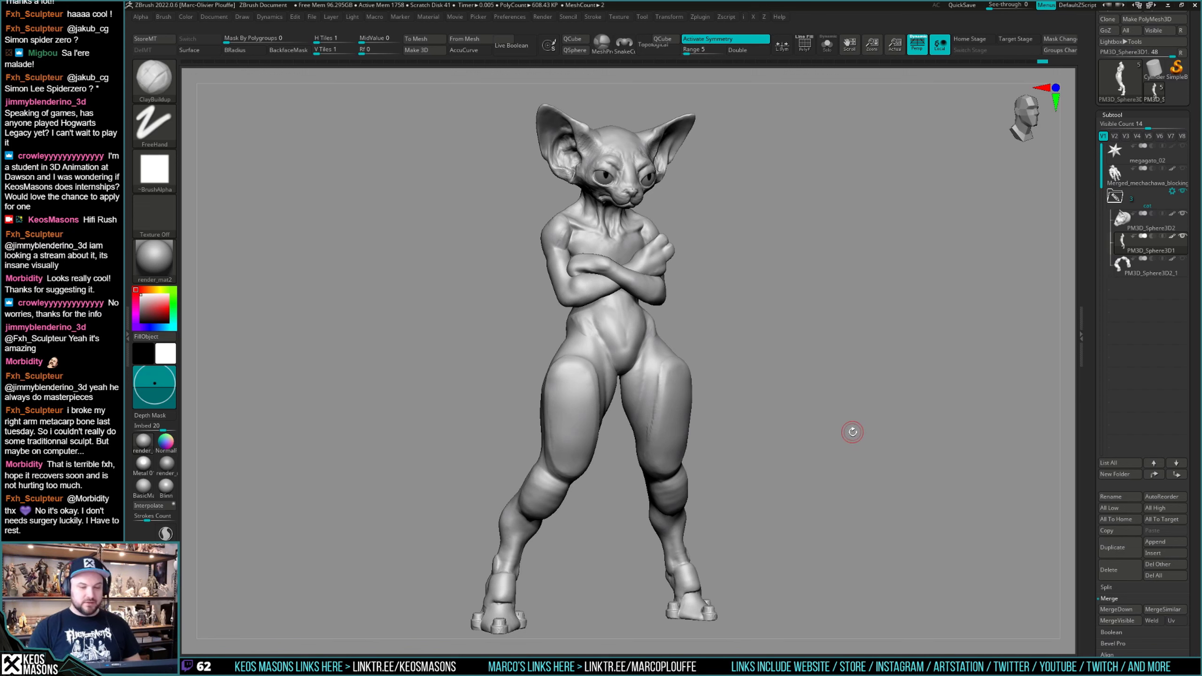
shift+drag(851, 431, 849, 413)
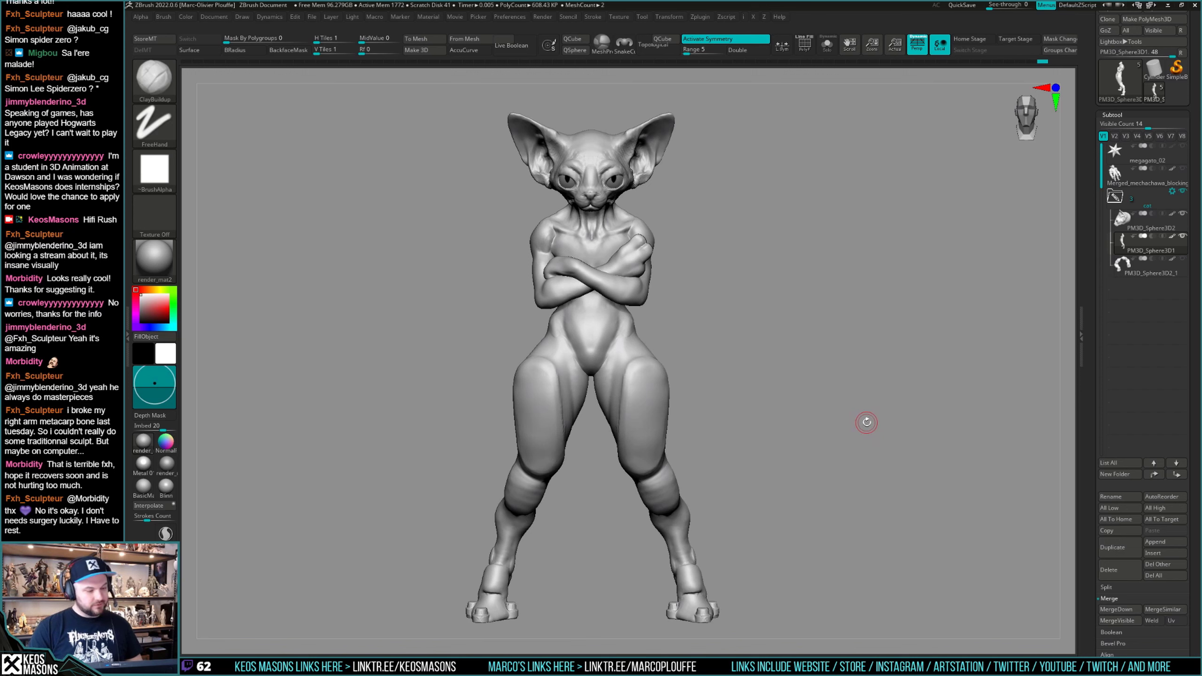
shift+drag(849, 438, 796, 414)
key(shift+f)
key(shift+f)
key(space)
key(alt+s)
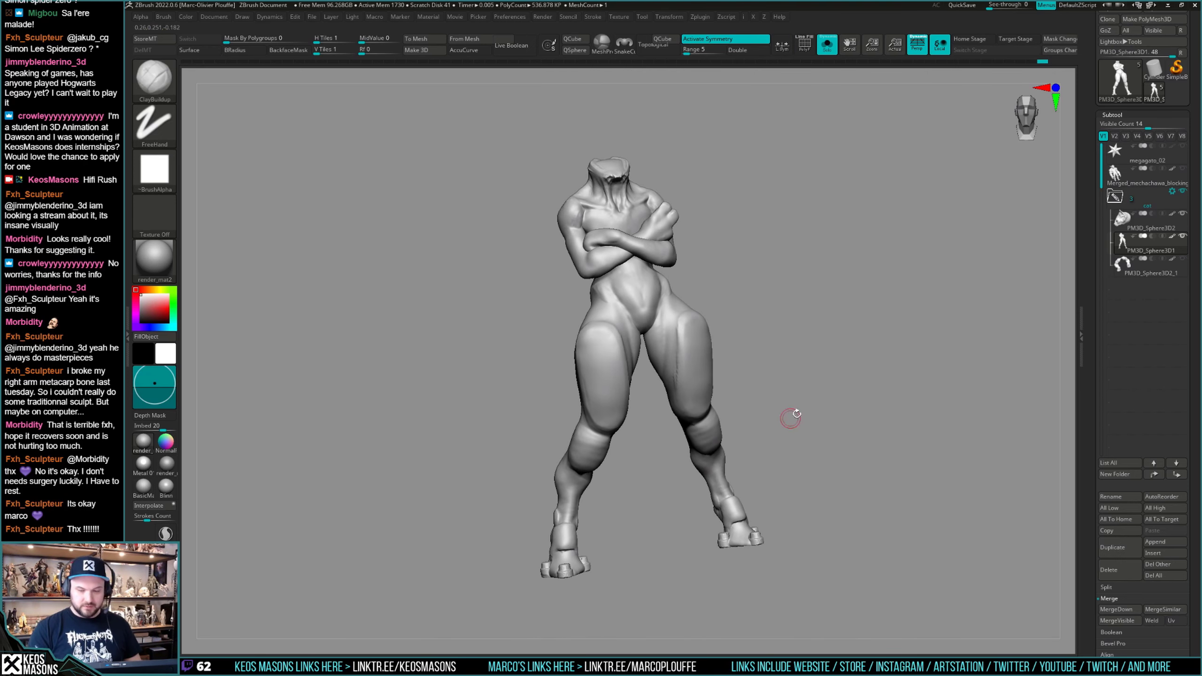
key(alt+s)
click(1178, 169)
mouse_move(880, 389)
mouse_down()
mouse_move(893, 384)
mouse_move(884, 394)
mouse_up()
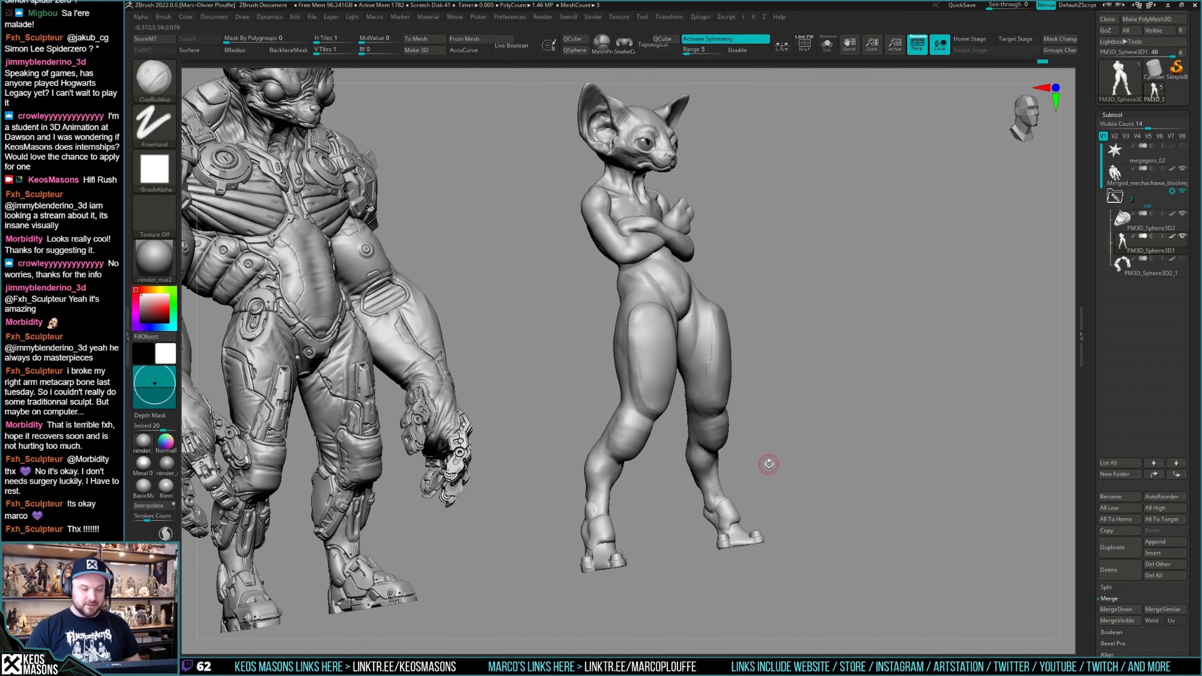
mouse_move(768, 463)
mouse_down()
mouse_move(496, 509)
mouse_move(694, 460)
mouse_move(688, 416)
mouse_move(754, 413)
mouse_move(686, 445)
mouse_move(580, 468)
mouse_up()
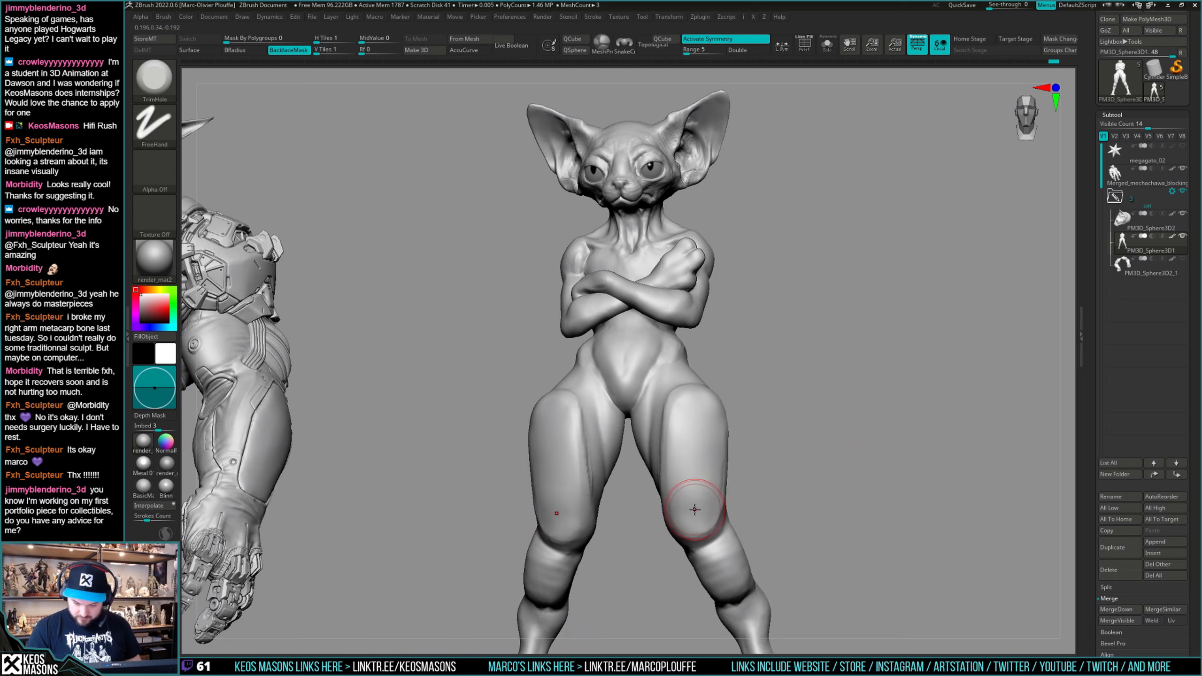
drag(702, 503, 695, 509)
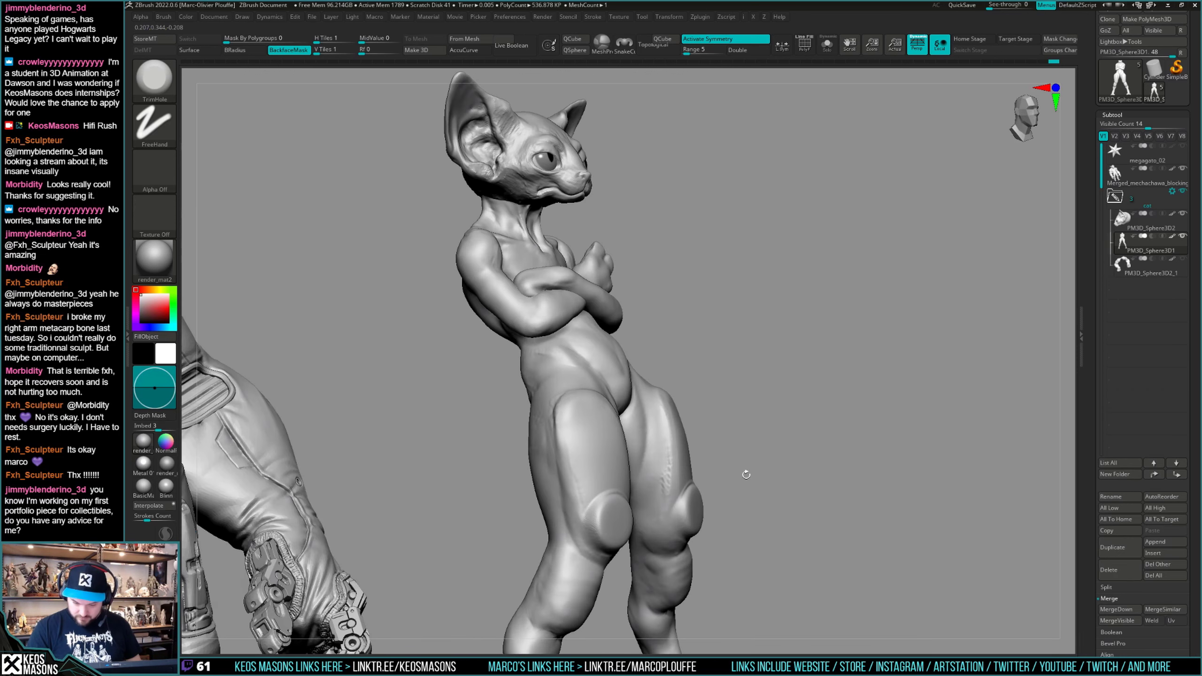
mouse_move(694, 509)
right_down()
mouse_move(724, 497)
mouse_move(696, 514)
right_up()
key(ctrl+z)
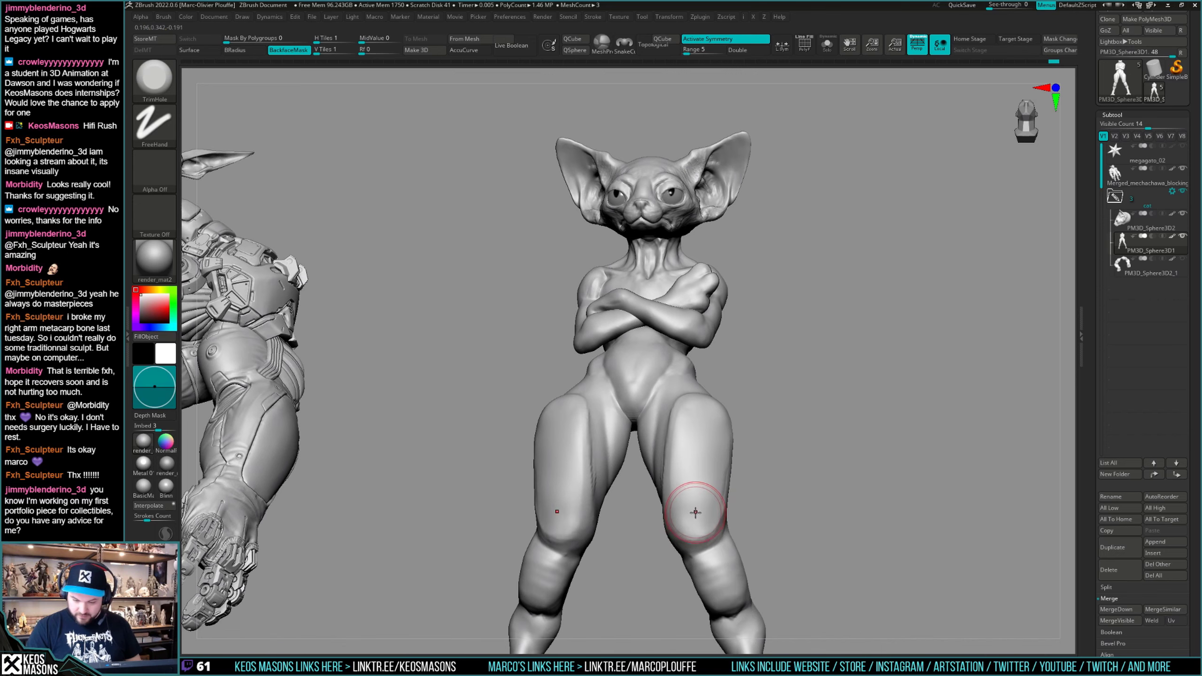
Form a raised round disc on the front of both knees with the TrimHole brush and symmetry on.
drag(696, 514, 699, 514)
mouse_move(698, 514)
right_down()
mouse_move(757, 451)
mouse_move(818, 466)
mouse_move(622, 505)
mouse_move(701, 440)
mouse_move(860, 444)
mouse_move(861, 460)
mouse_move(835, 463)
mouse_move(761, 516)
mouse_move(776, 492)
mouse_move(709, 440)
mouse_move(726, 473)
right_up()
key(ctrl+z)
key(ctrl+shift+z)
right_click(727, 474)
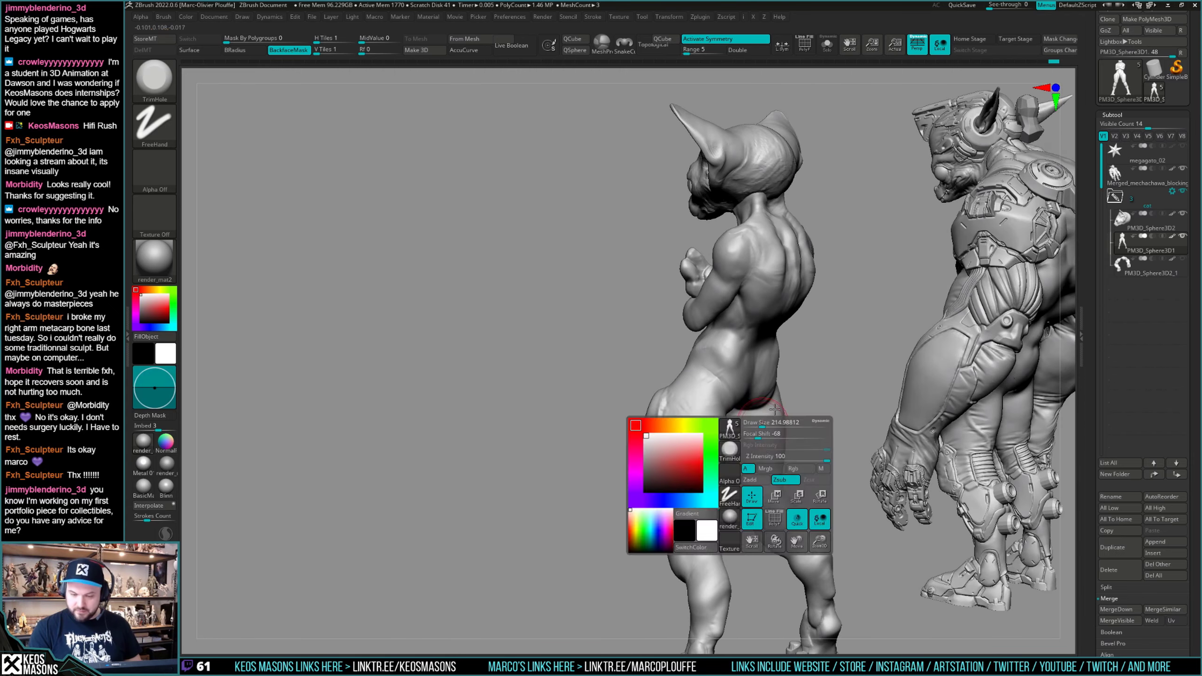
Form a raised round disc on the front of both upper thighs with the TrimHole brush.
key(space)
click(792, 371)
mouse_move(733, 411)
right_down()
mouse_move(724, 399)
mouse_move(613, 444)
mouse_move(742, 439)
mouse_move(712, 416)
mouse_move(727, 450)
mouse_move(723, 409)
right_up()
right_click(730, 412)
mouse_move(746, 443)
mouse_down()
mouse_move(756, 449)
mouse_move(745, 454)
mouse_up()
mouse_move(739, 455)
right_down()
mouse_move(703, 475)
mouse_move(718, 477)
mouse_move(702, 491)
mouse_move(777, 416)
right_up()
key(space)
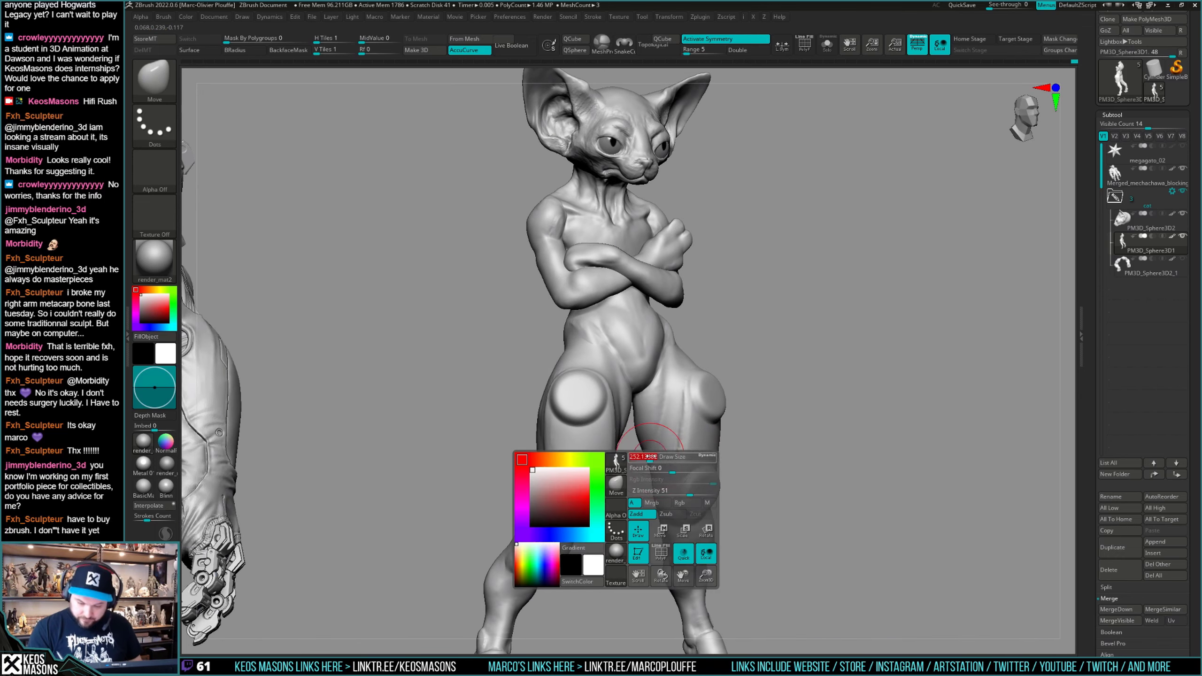
Adjust the shape of the inner thighs just below the crotch with the Move brush.
key(space)
right_drag(651, 456, 641, 400)
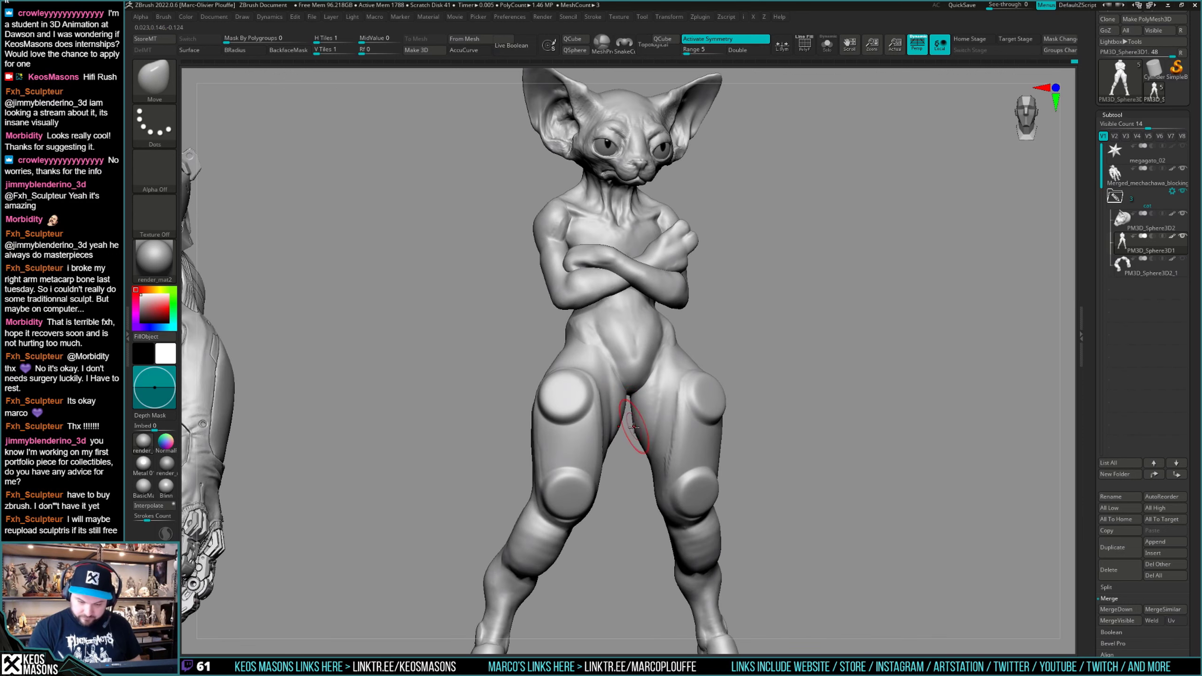
drag(634, 427, 631, 423)
mouse_move(662, 429)
right_down()
mouse_move(634, 430)
mouse_move(717, 431)
mouse_move(637, 513)
right_up()
ctrl+right_drag(786, 511, 800, 445)
mouse_move(814, 445)
right_down()
mouse_move(802, 443)
mouse_move(807, 456)
mouse_move(831, 423)
mouse_move(829, 453)
mouse_move(813, 451)
right_up()
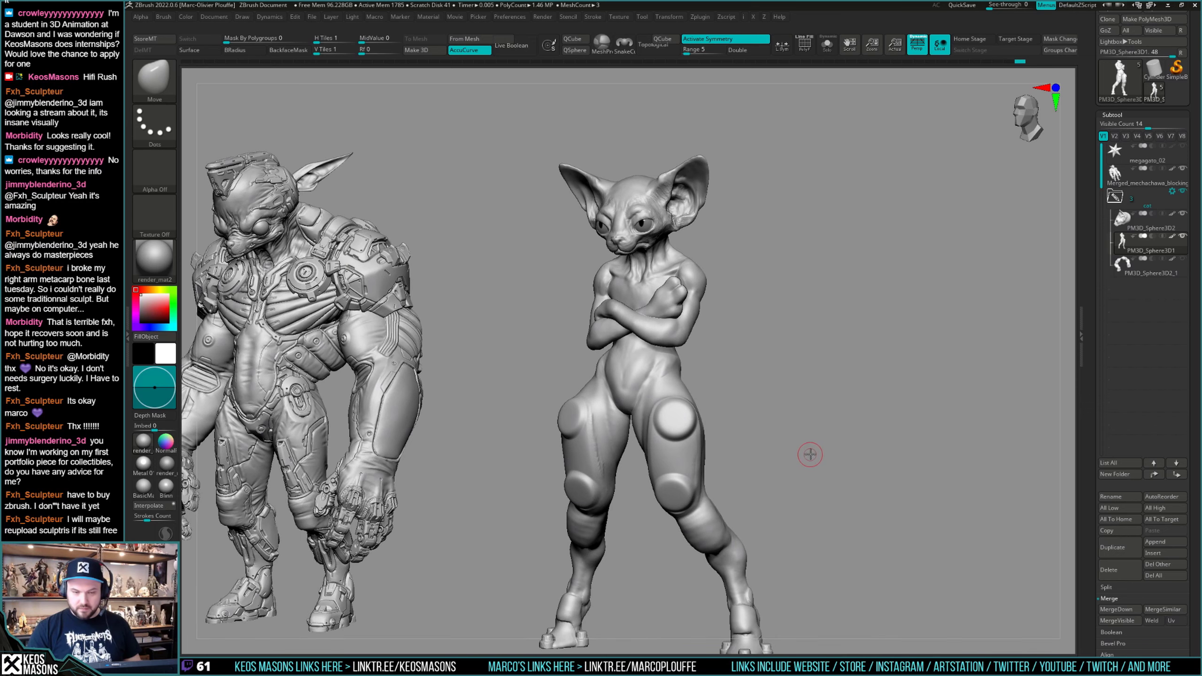
Adjust the outer contour of the shoulder and upper arm with the Move brush.
mouse_move(810, 453)
right_down()
mouse_move(840, 437)
mouse_move(776, 441)
right_up()
ctrl+right_drag(804, 440, 814, 392)
key(space)
key(space)
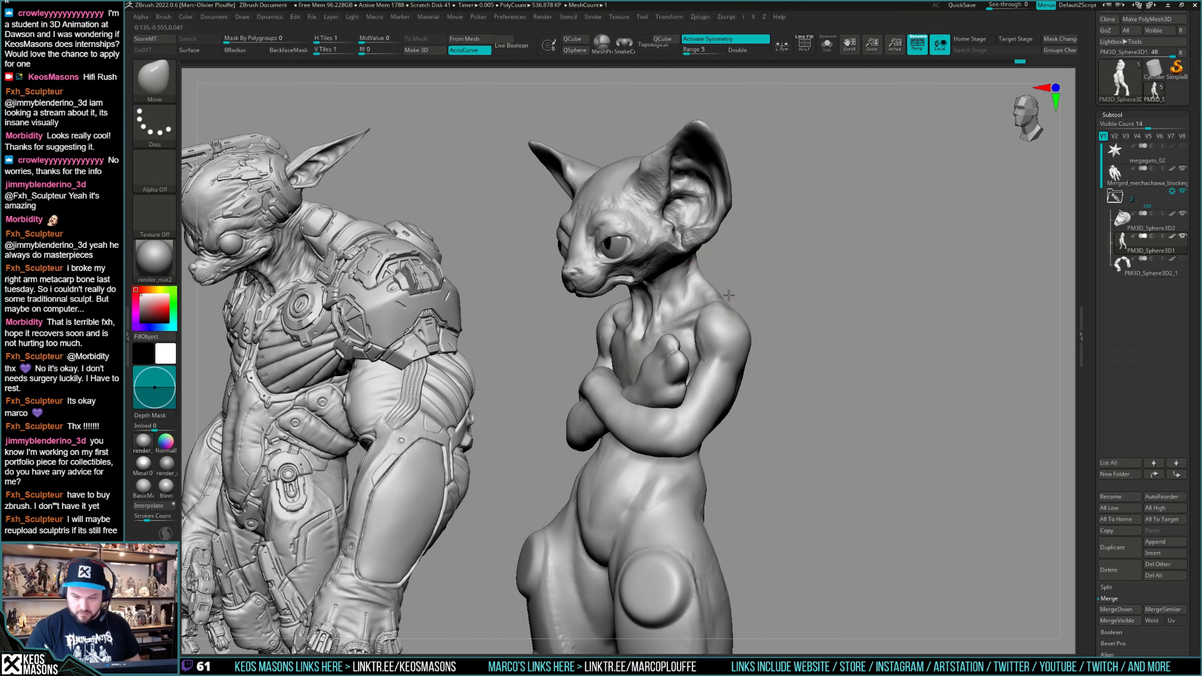
shift+right_drag(728, 295, 764, 355)
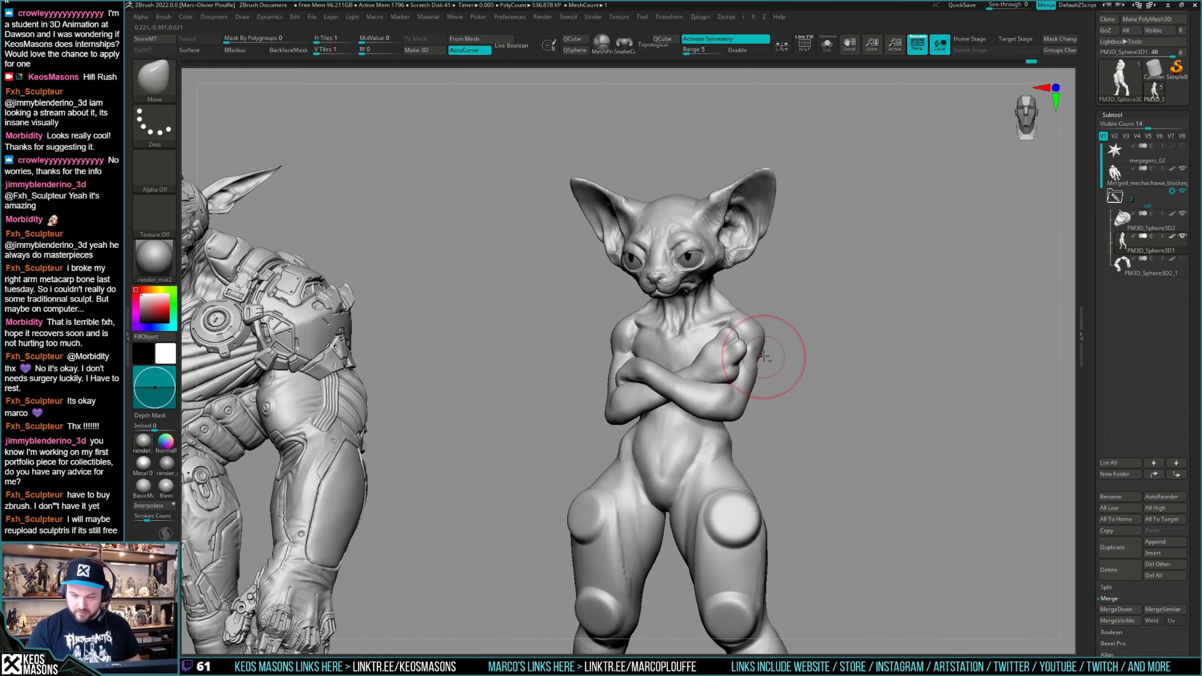
drag(764, 356, 762, 345)
mouse_move(761, 345)
right_down()
mouse_move(752, 389)
mouse_move(841, 386)
right_up()
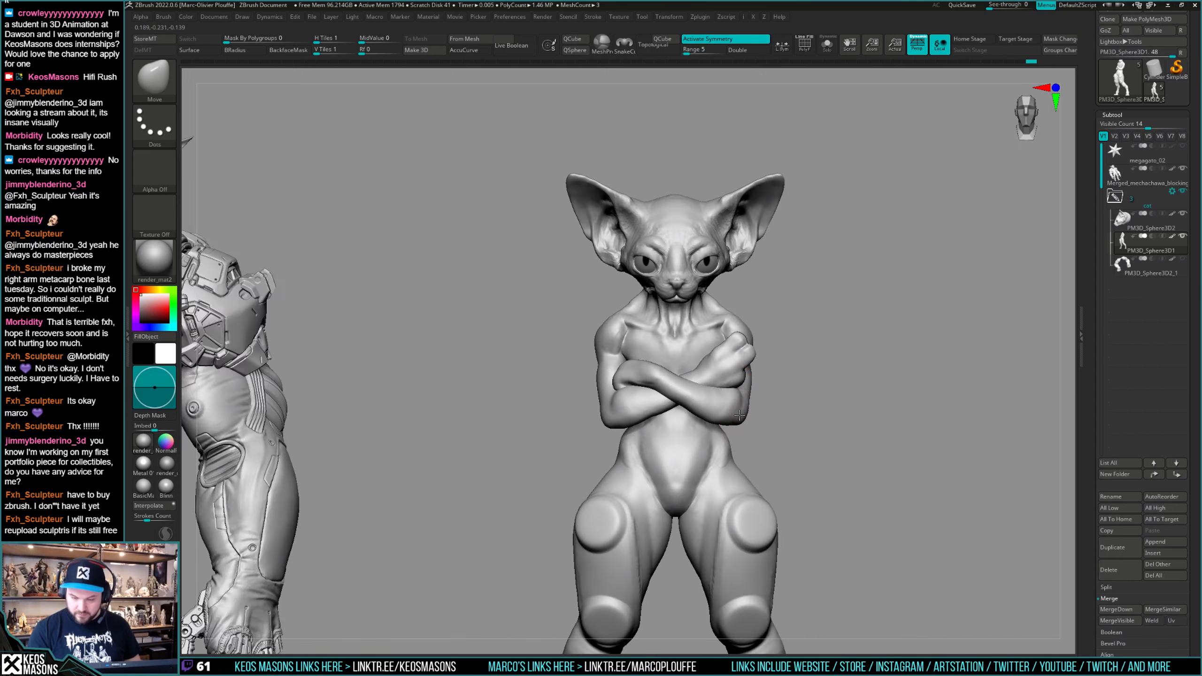
Adjust the underside of the crossed forearms and the elbow with the Move brush.
right_drag(759, 404, 705, 417)
drag(705, 417, 712, 413)
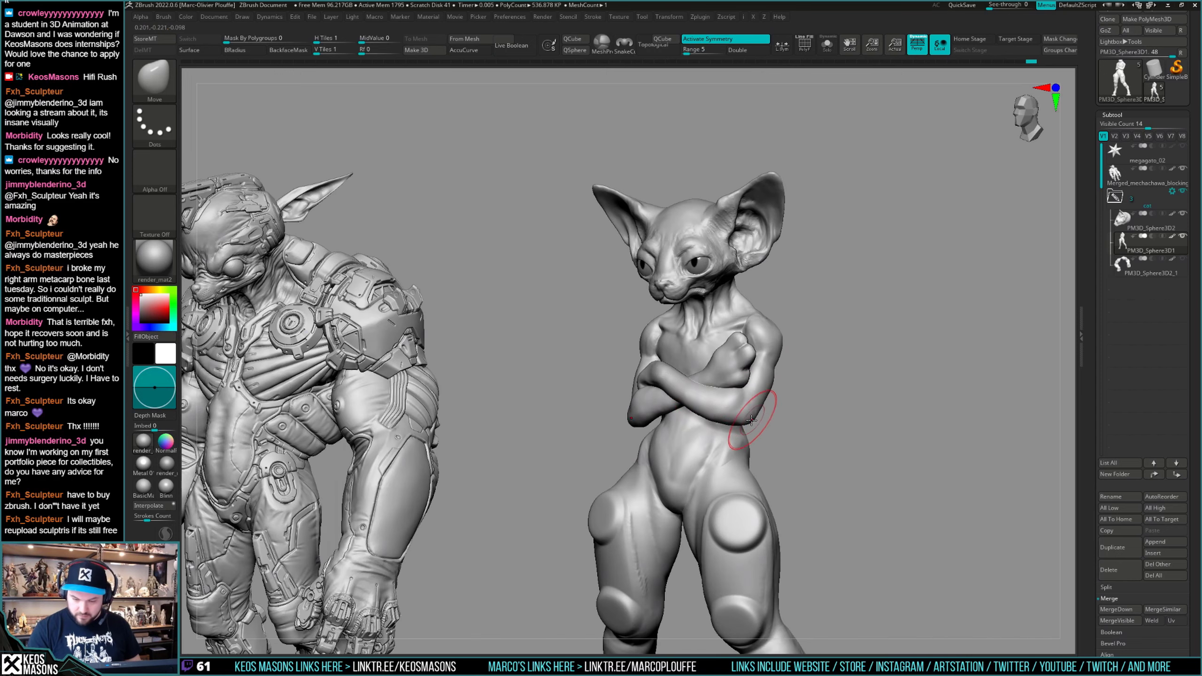
shift+right_drag(759, 414, 804, 412)
drag(761, 419, 756, 421)
right_drag(755, 421, 826, 402)
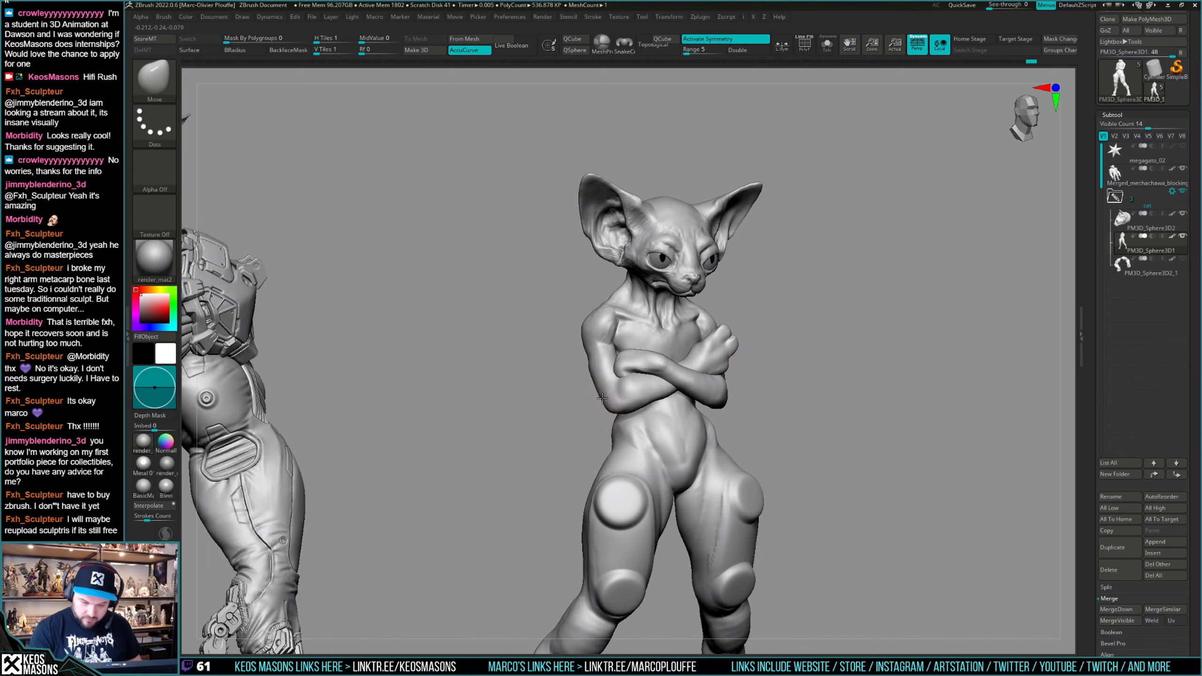
mouse_move(840, 357)
right_down()
mouse_move(850, 368)
mouse_move(599, 397)
right_up()
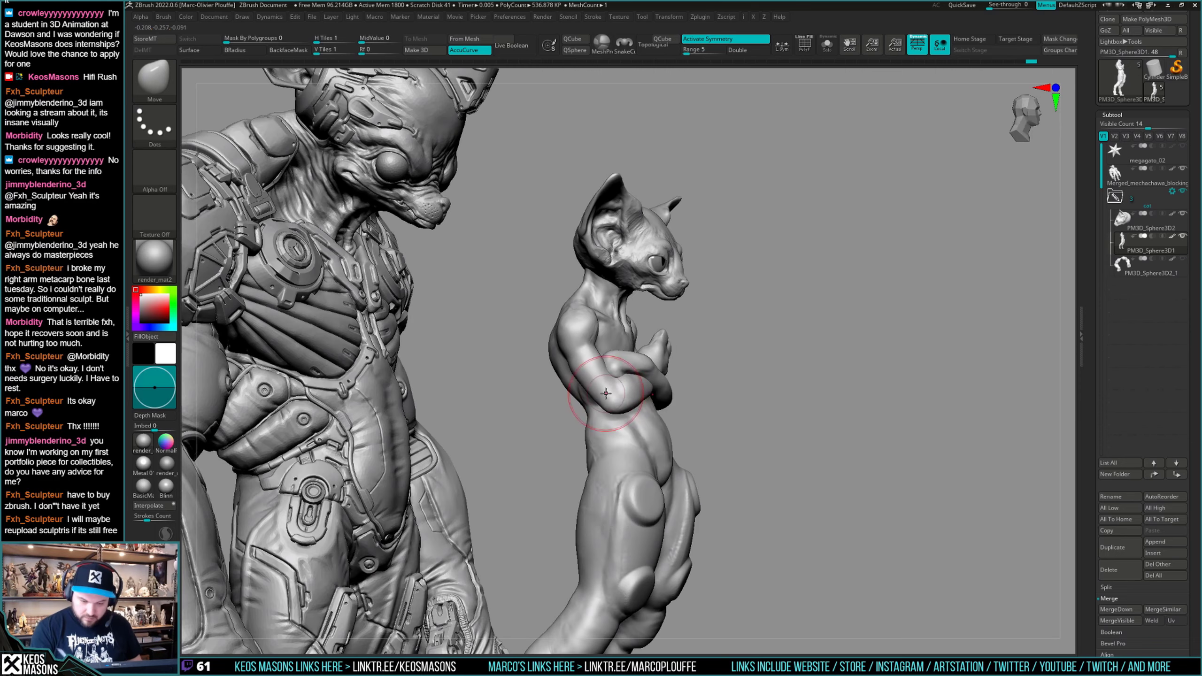
mouse_move(840, 374)
right_down()
mouse_move(818, 384)
mouse_move(664, 356)
right_up()
mouse_move(691, 308)
right_down()
mouse_move(665, 312)
mouse_move(650, 374)
right_up()
right_click(650, 374)
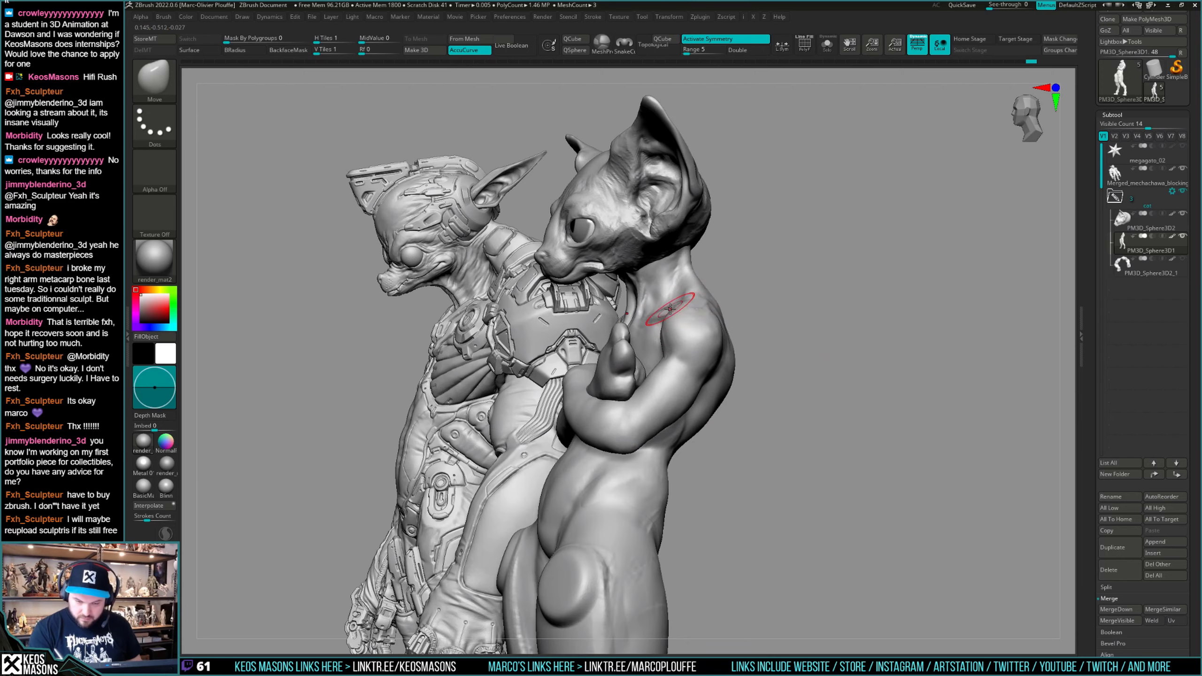
Build up the muscle form on the shoulder and upper arm with the ClayBuildup brush.
mouse_move(669, 308)
right_down()
mouse_move(665, 332)
mouse_move(689, 306)
mouse_move(839, 426)
mouse_move(841, 379)
right_up()
right_click(842, 370)
click(831, 346)
right_drag(842, 277, 859, 340)
right_click(557, 432)
right_drag(557, 432, 561, 402)
drag(595, 346, 589, 365)
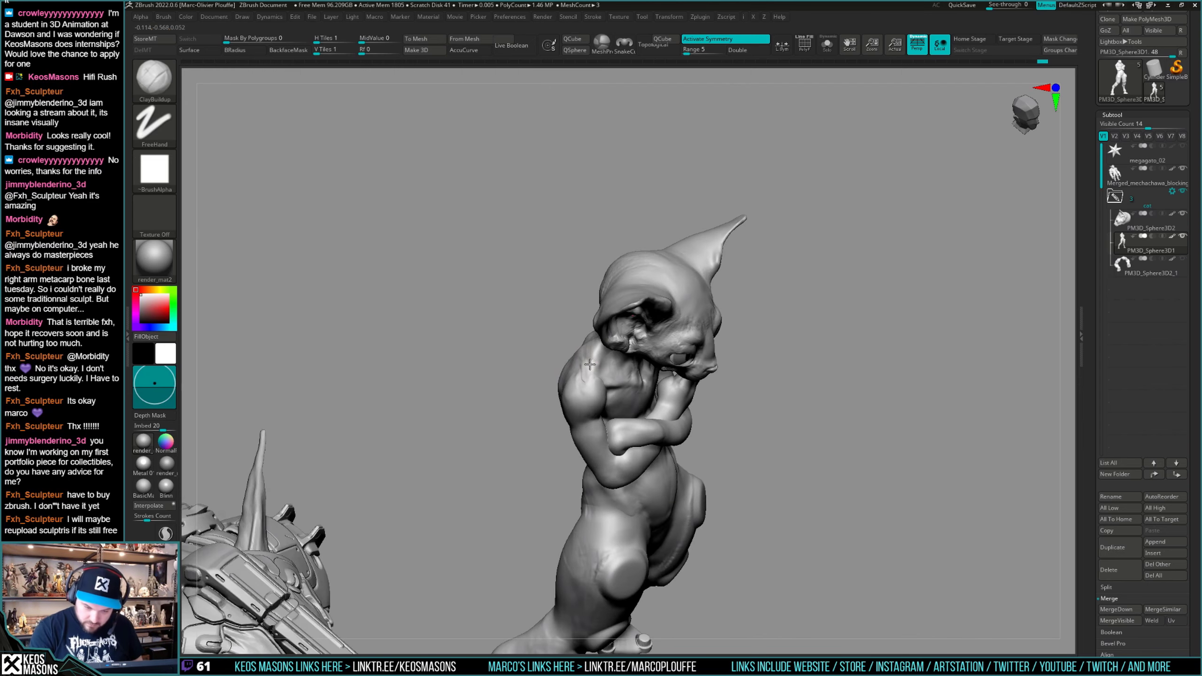
Sculpt and smooth the shoulder-blade and mid-back muscles with the ClayBuildup brush.
mouse_move(589, 354)
right_down()
mouse_move(668, 380)
mouse_move(657, 449)
mouse_move(647, 420)
right_up()
key(space)
shift+drag(652, 438, 657, 456)
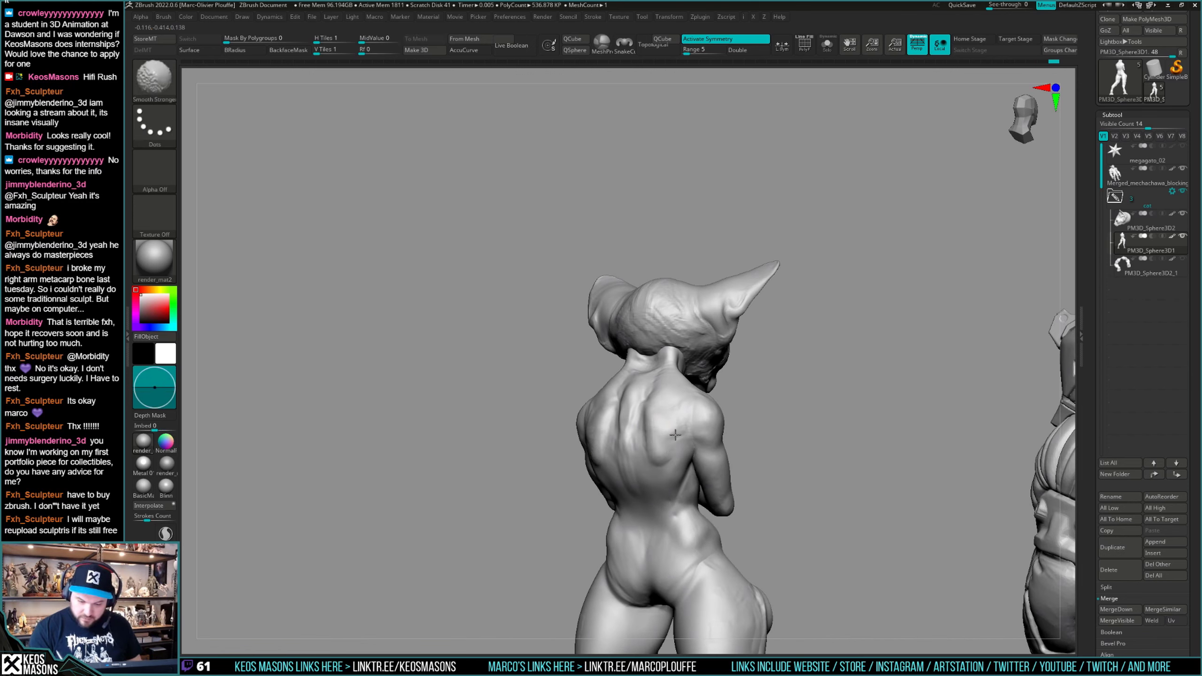
right_drag(655, 449, 665, 456)
drag(665, 455, 676, 433)
shift+right_drag(681, 424, 714, 414)
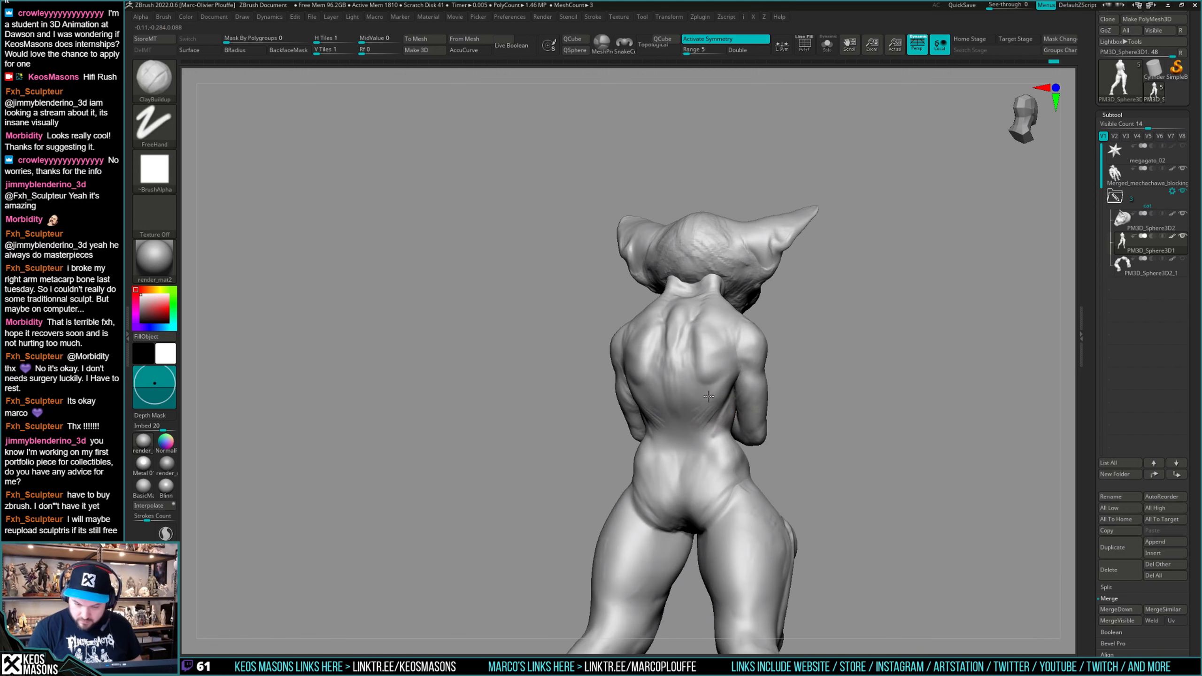
Smooth the lower back and the buttocks.
mouse_move(726, 408)
shift+right_down()
mouse_move(711, 461)
mouse_move(713, 429)
shift+right_up()
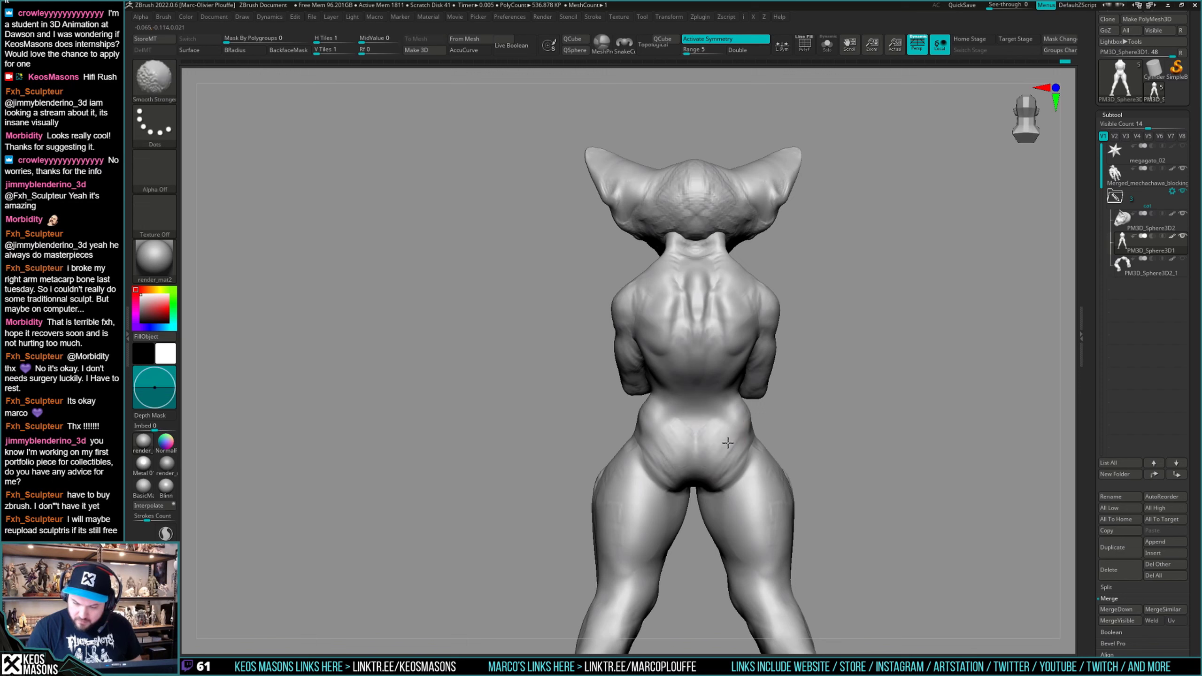
right_drag(719, 469, 711, 492)
shift+drag(742, 465, 715, 488)
mouse_move(704, 529)
right_down()
mouse_move(828, 384)
mouse_move(670, 491)
mouse_move(773, 429)
right_up()
mouse_move(694, 438)
right_down()
mouse_move(702, 412)
mouse_move(695, 428)
mouse_move(675, 430)
mouse_move(785, 417)
mouse_move(786, 466)
mouse_move(733, 443)
mouse_move(753, 426)
mouse_move(776, 429)
mouse_move(716, 490)
right_up()
right_click(716, 490)
Reshape the waist and hip contour with the Move brush.
right_click(878, 276)
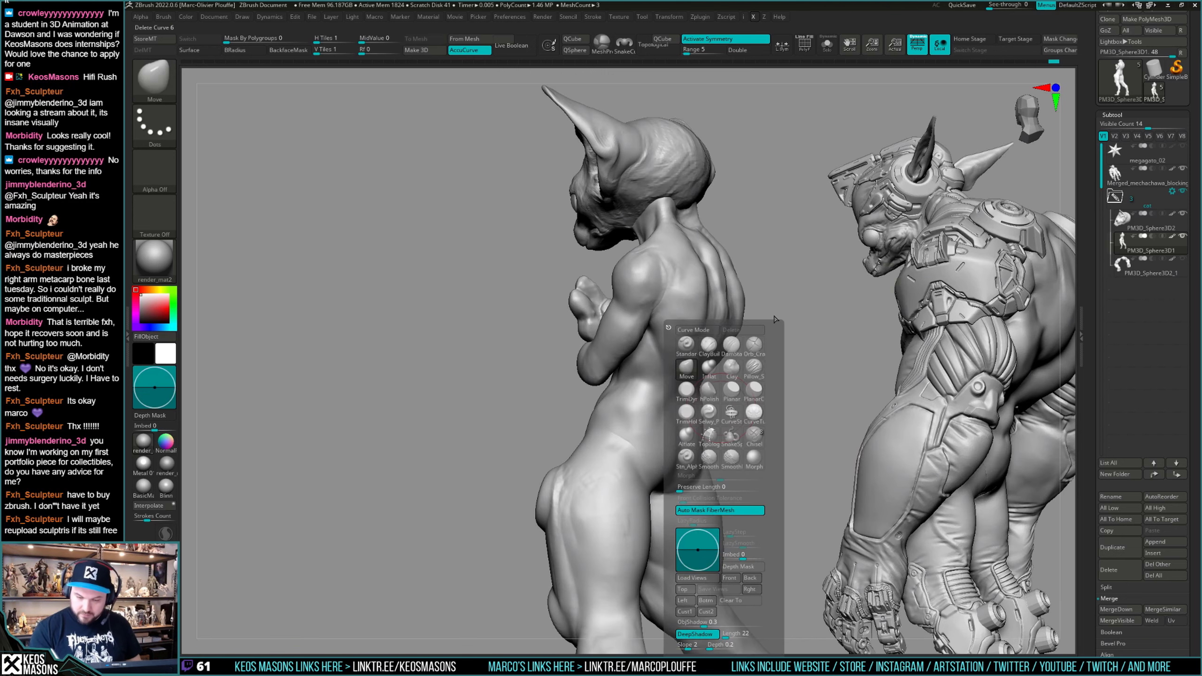
click(707, 408)
mouse_move(704, 410)
right_down()
mouse_move(655, 394)
mouse_move(806, 412)
mouse_move(806, 426)
mouse_move(820, 391)
mouse_move(880, 335)
mouse_move(875, 374)
right_up()
key(space)
drag(658, 458, 651, 460)
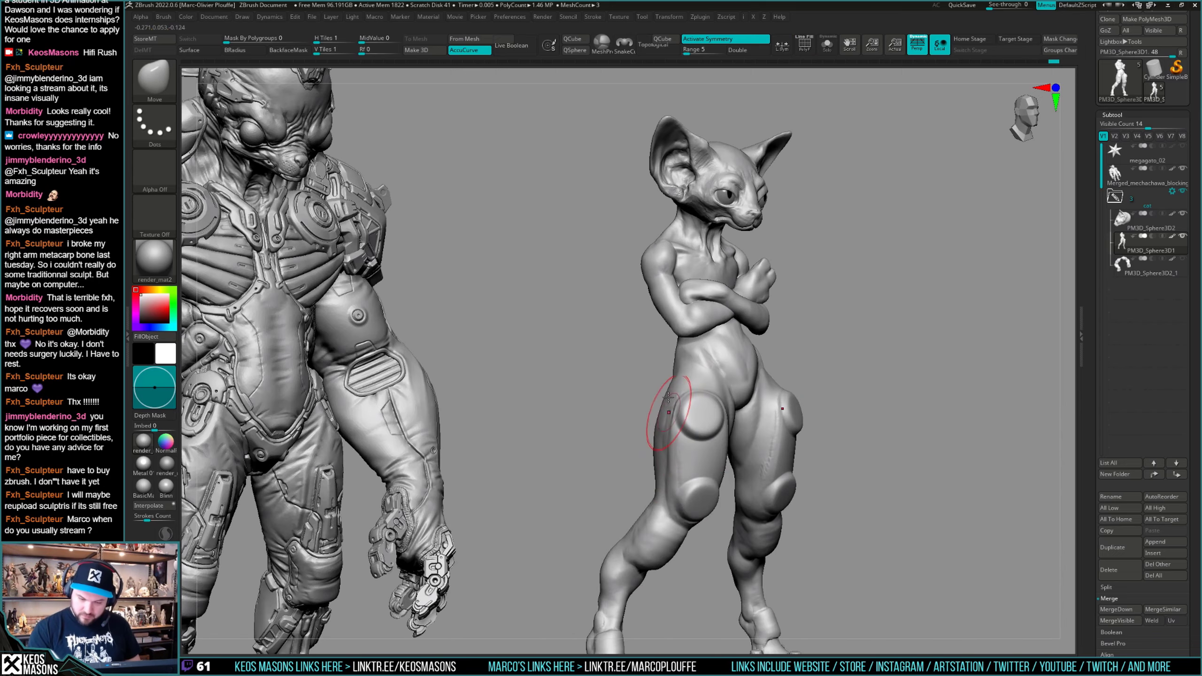
Adjust the outer contour of the hip and upper thigh with the Move brush.
mouse_move(668, 396)
right_down()
mouse_move(653, 402)
mouse_move(664, 388)
right_up()
right_drag(654, 442, 648, 440)
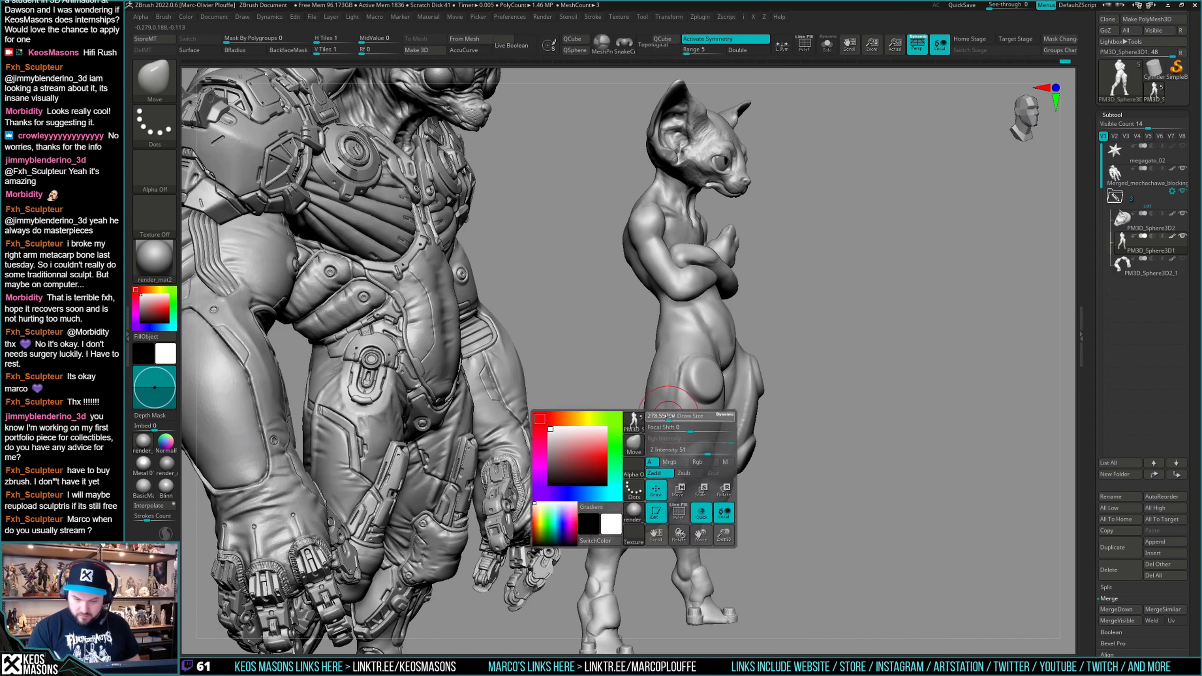
right_drag(889, 370, 854, 396)
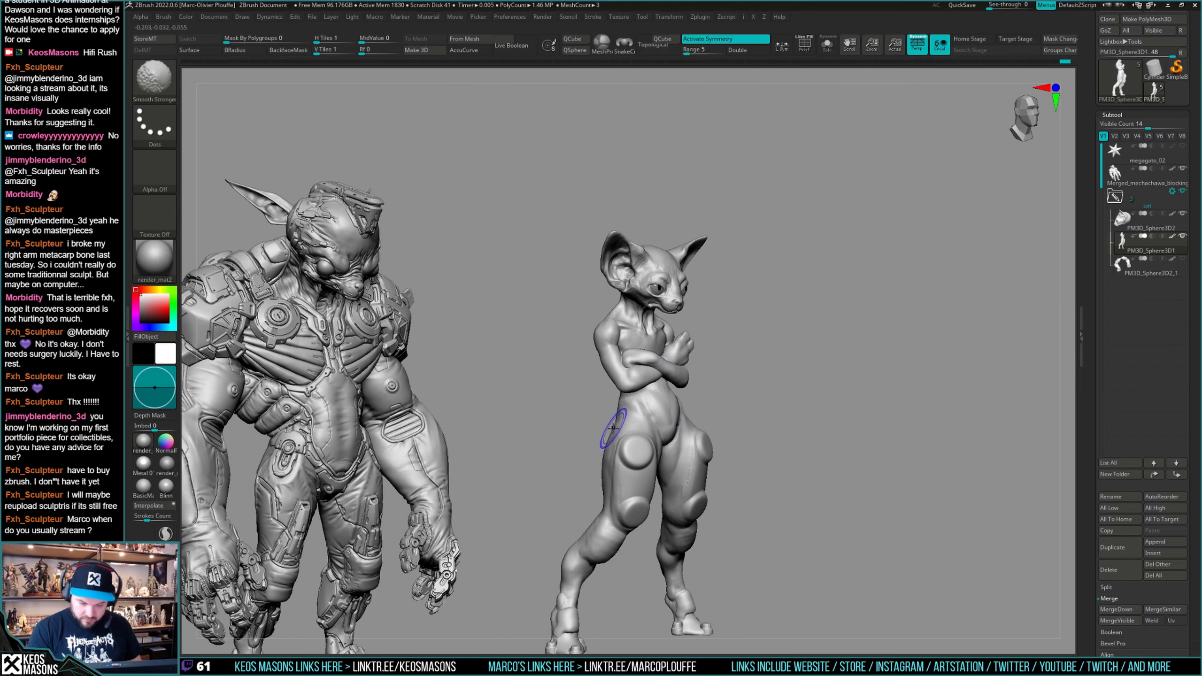
mouse_move(599, 493)
ctrl+right_down()
mouse_move(845, 420)
mouse_move(853, 397)
mouse_move(860, 404)
mouse_move(847, 390)
mouse_move(591, 426)
mouse_move(592, 373)
ctrl+right_up()
key(space)
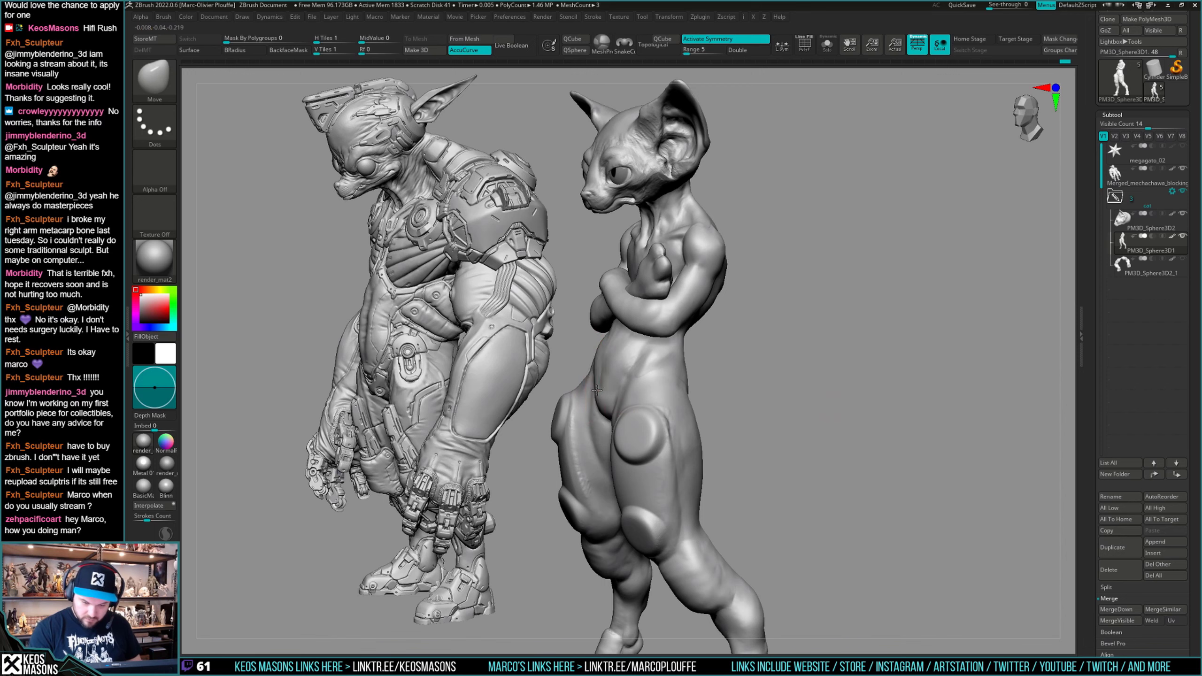
Hide the crossed arms so only the torso and legs of the body mesh are shown with the head.
mouse_move(605, 383)
right_down()
mouse_move(593, 362)
mouse_move(623, 348)
mouse_move(614, 284)
mouse_move(818, 430)
mouse_move(804, 450)
mouse_move(676, 451)
mouse_move(741, 429)
right_up()
ctrl+shift+click(647, 449)
ctrl+shift+click(781, 384)
ctrl+shift+click(708, 370)
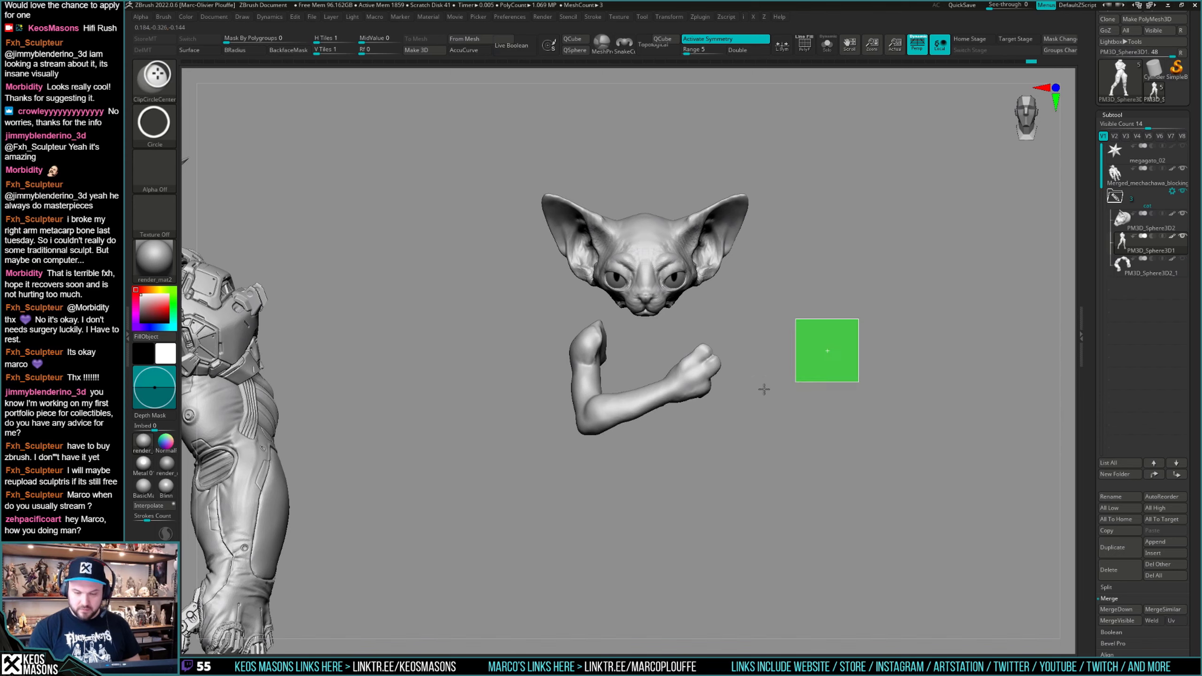
ctrl+shift+drag(764, 389, 759, 390)
Build up the upper abdominal muscles and the side of the rib cage with the ClayBuildup brush.
mouse_move(730, 405)
ctrl+right_down()
mouse_move(662, 426)
mouse_move(675, 444)
mouse_move(673, 410)
mouse_move(678, 421)
ctrl+right_up()
right_click(662, 426)
key(space)
click(663, 345)
right_click(673, 410)
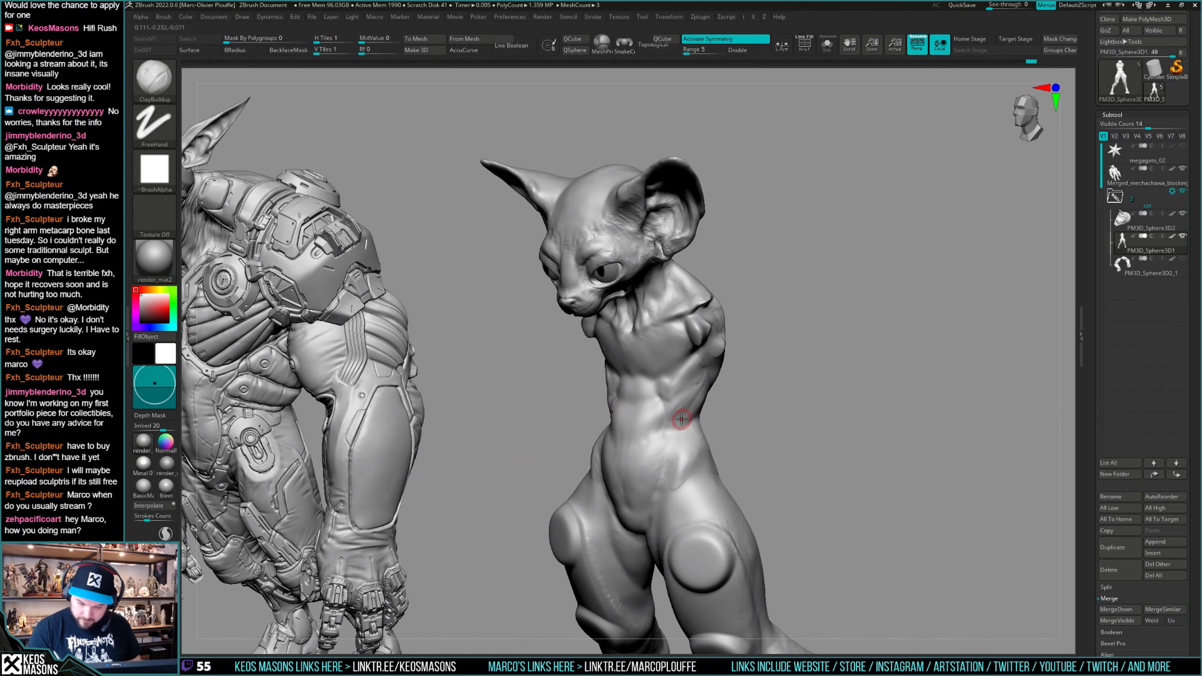
right_click(680, 417)
mouse_move(682, 407)
mouse_down()
mouse_move(666, 428)
mouse_move(671, 417)
mouse_up()
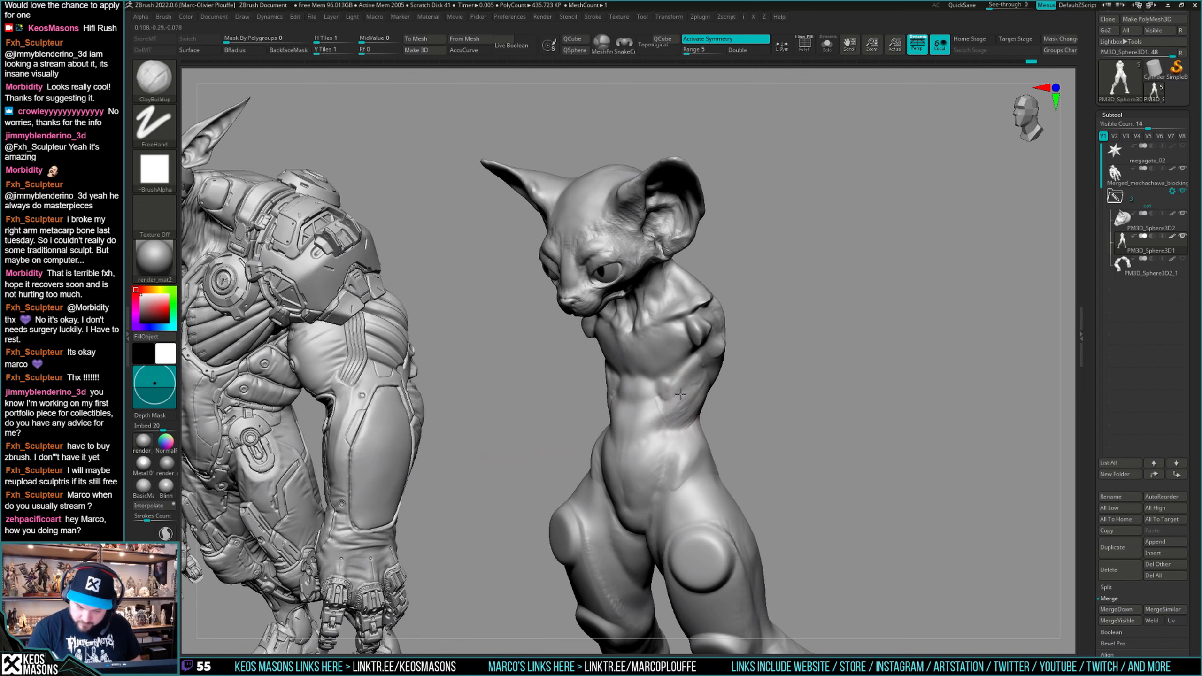
right_drag(680, 394, 686, 385)
drag(682, 384, 646, 429)
mouse_move(648, 421)
right_down()
mouse_move(689, 408)
mouse_move(670, 379)
mouse_move(680, 414)
mouse_move(672, 400)
mouse_move(872, 403)
mouse_move(724, 402)
mouse_move(805, 424)
right_up()
Isolate the body subtool and carve the abdominal muscle divisions below the ribs with the DamStandard brush.
key(alt+s)
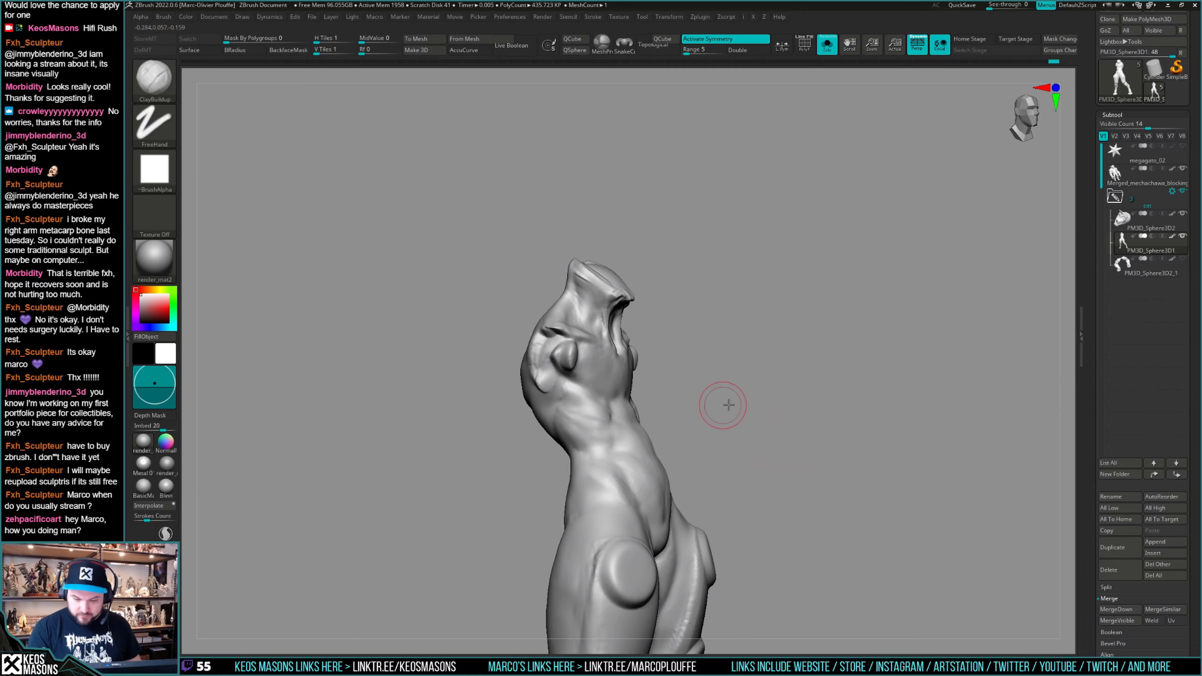
mouse_move(724, 402)
right_down()
mouse_move(720, 383)
mouse_move(696, 412)
mouse_move(668, 404)
mouse_move(686, 385)
mouse_move(658, 386)
mouse_move(676, 379)
mouse_move(644, 382)
right_up()
right_click(695, 397)
mouse_move(652, 369)
right_down()
mouse_move(649, 434)
mouse_move(563, 491)
mouse_move(670, 496)
mouse_move(657, 456)
mouse_move(688, 402)
mouse_move(667, 465)
mouse_move(667, 371)
mouse_move(701, 382)
right_up()
key(b)
click(714, 367)
key(space)
click(670, 437)
drag(671, 386, 701, 375)
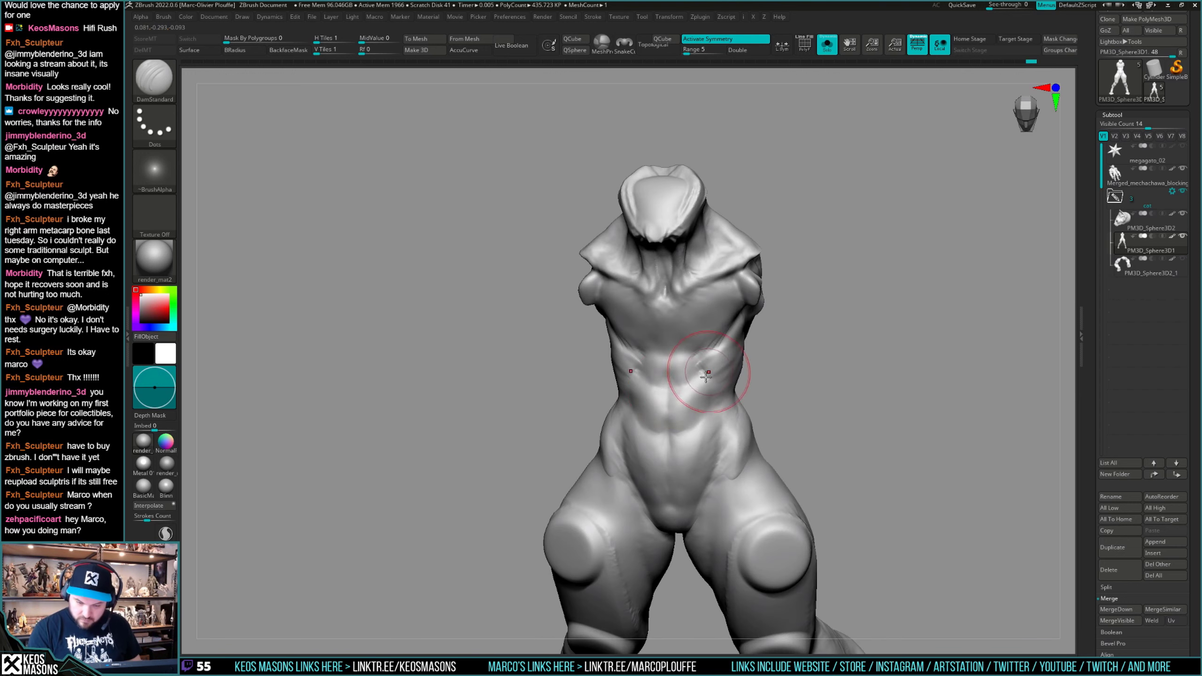
mouse_move(698, 402)
right_down()
mouse_move(676, 407)
mouse_move(704, 419)
right_up()
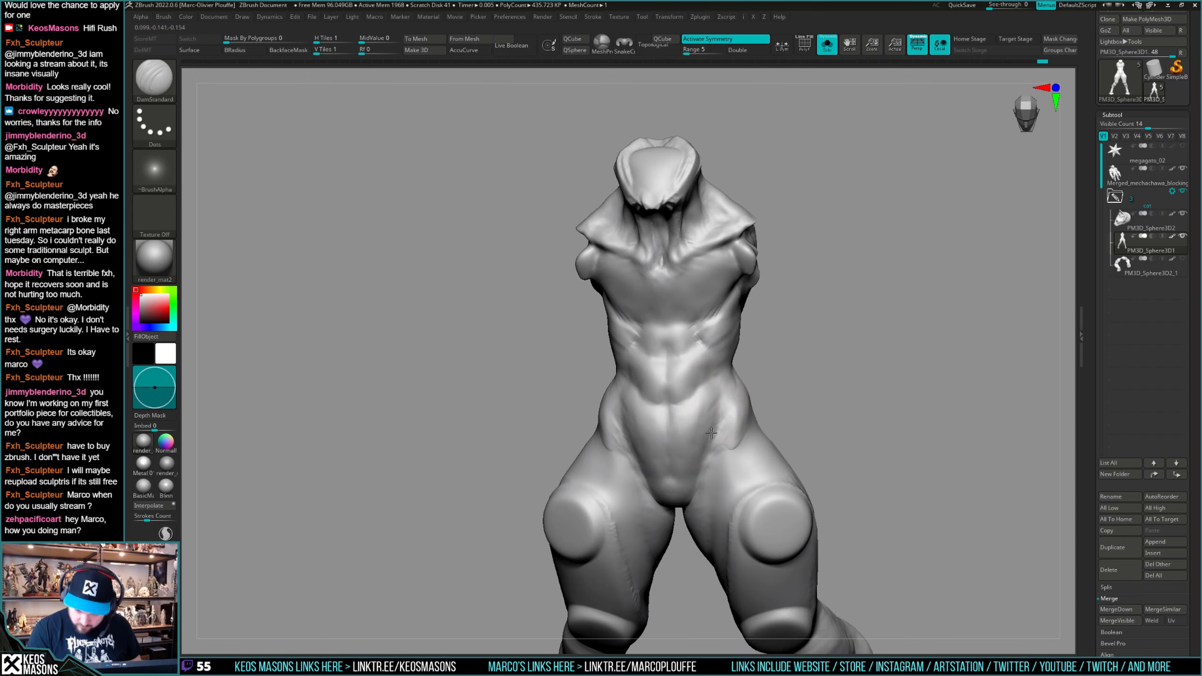
Build up and smooth the lower abdomen and groin area with the ClayBuildup brush.
right_drag(717, 424, 634, 437)
key(space)
click(695, 346)
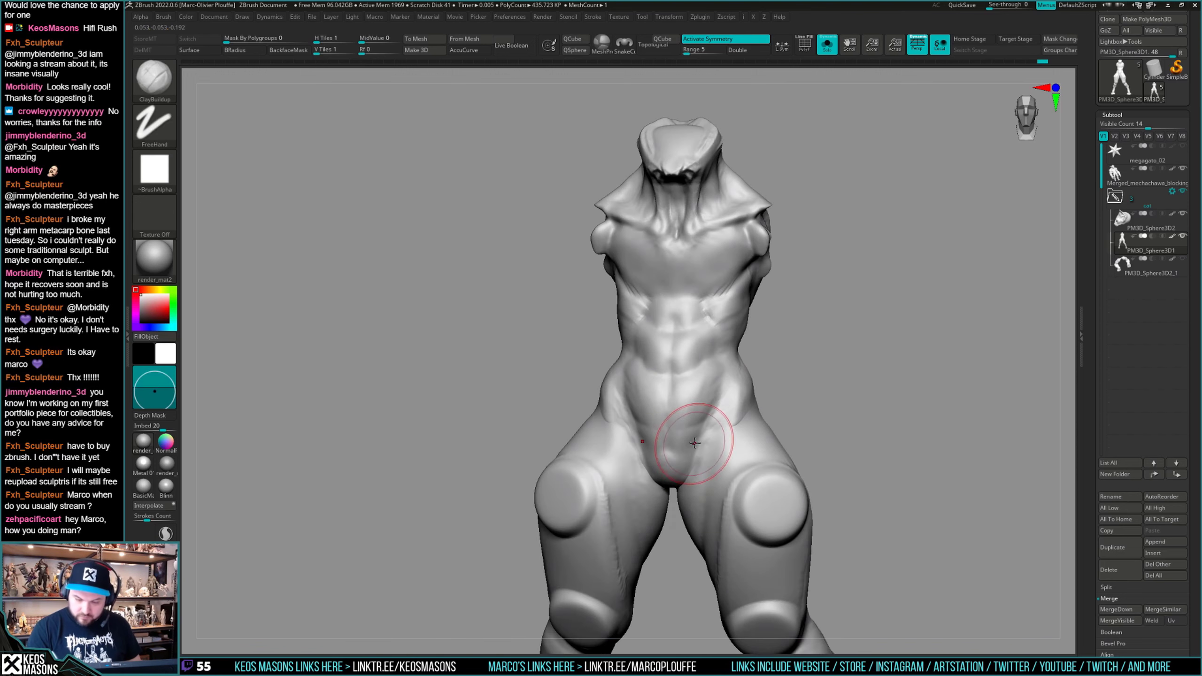
right_drag(692, 446, 693, 443)
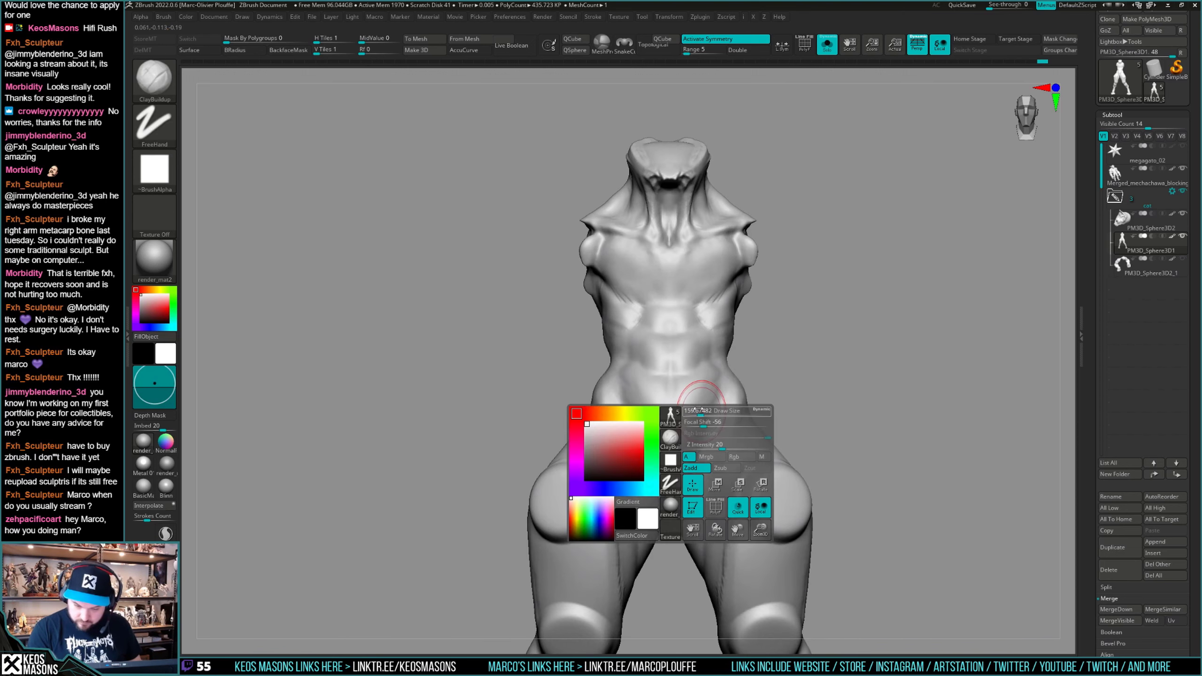
key(space)
key(shift)
right_drag(708, 374, 716, 375)
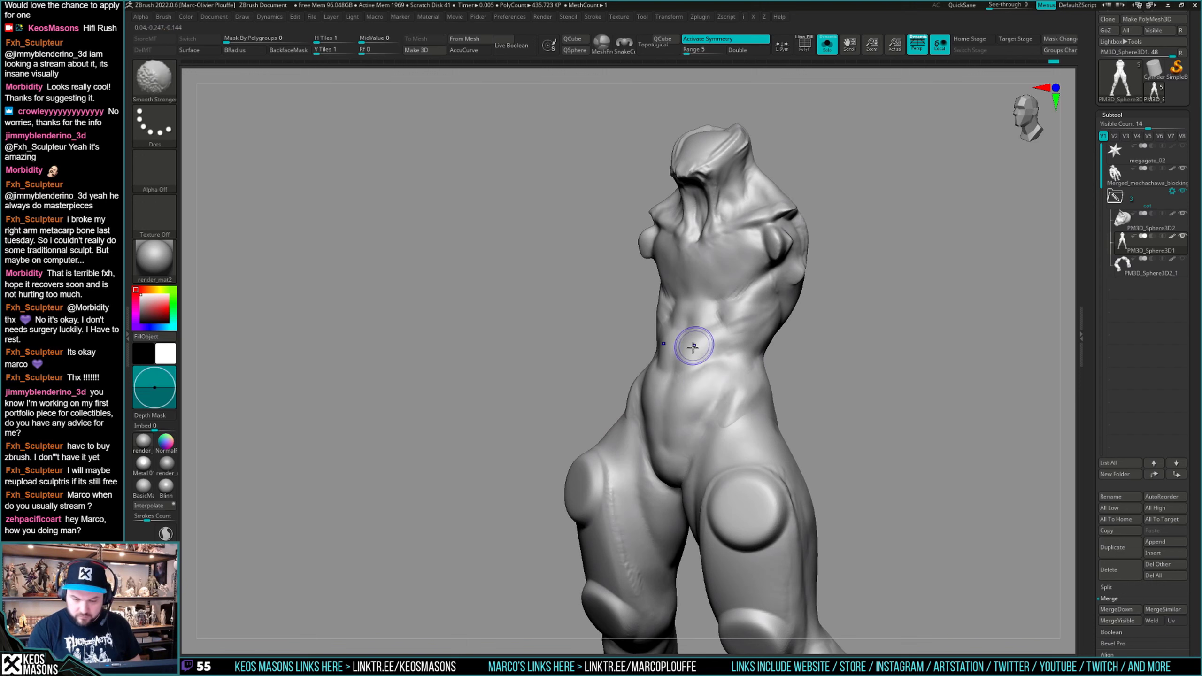
Build up the chest and rib-cage forms with the ClayBuildup brush at a Z Intensity of 20.
shift+right_drag(723, 289, 766, 303)
mouse_move(875, 343)
alt+right_down()
mouse_move(842, 397)
mouse_move(858, 409)
mouse_move(845, 417)
alt+right_up()
right_drag(845, 418, 760, 384)
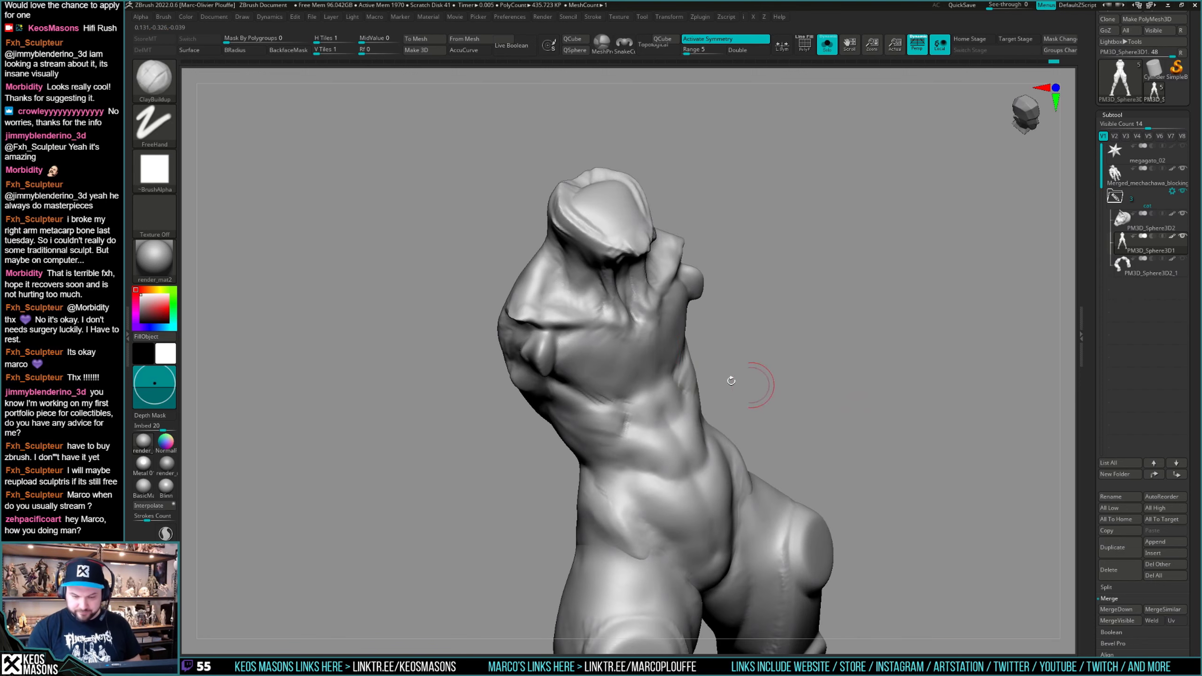
mouse_move(705, 343)
right_down()
mouse_move(672, 362)
mouse_move(678, 314)
mouse_move(691, 336)
right_up()
right_drag(799, 403, 700, 402)
right_click(652, 401)
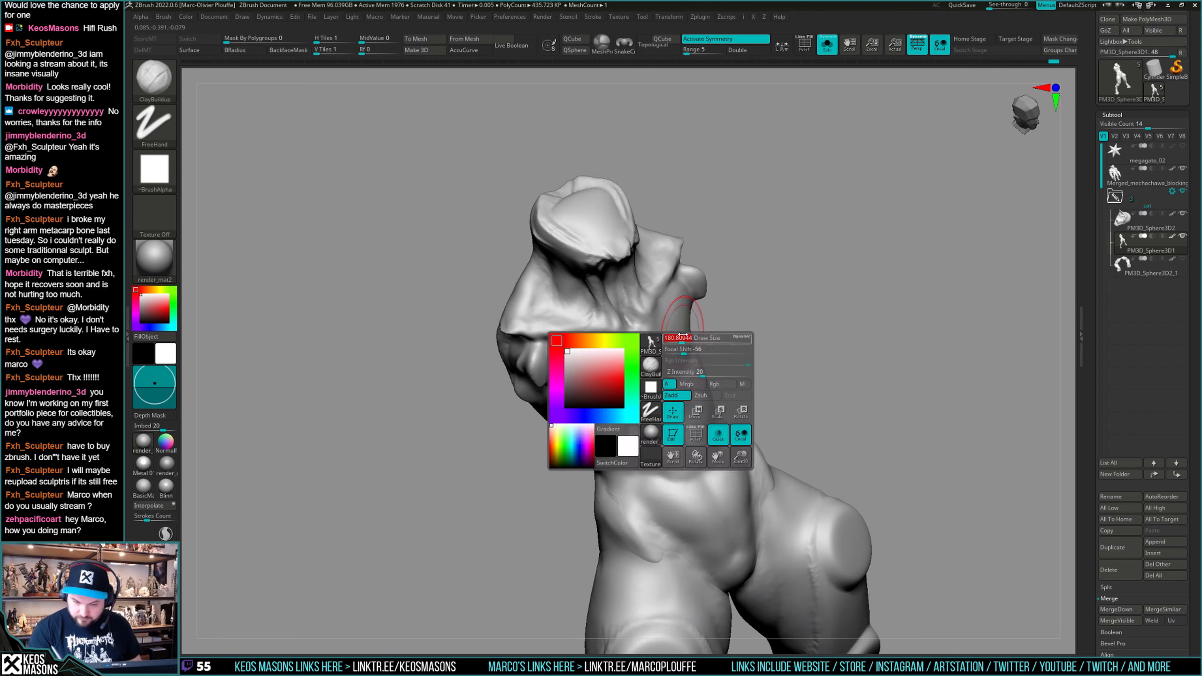
drag(677, 367, 683, 336)
mouse_move(683, 335)
right_down()
mouse_move(688, 345)
mouse_move(681, 300)
right_up()
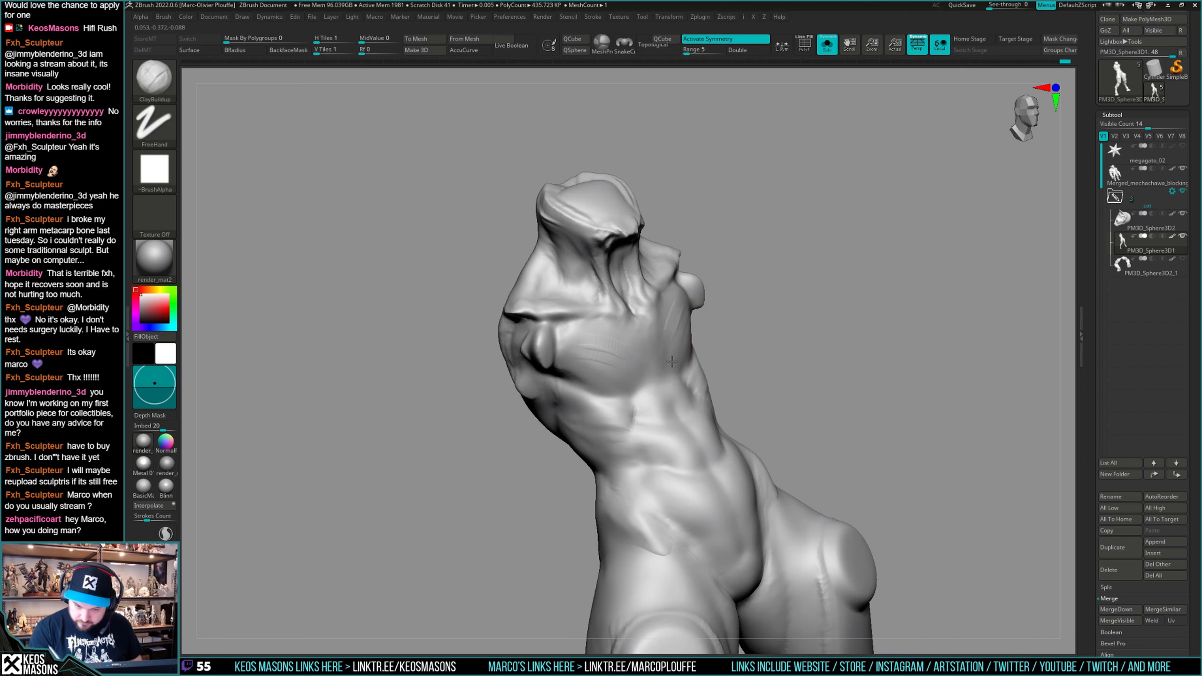
mouse_move(672, 361)
right_down()
mouse_move(707, 314)
mouse_move(757, 379)
mouse_move(837, 421)
mouse_move(861, 357)
mouse_move(863, 389)
mouse_move(858, 376)
mouse_move(520, 362)
mouse_move(608, 369)
mouse_move(587, 339)
mouse_move(610, 340)
mouse_move(544, 348)
mouse_move(774, 393)
mouse_move(823, 379)
right_up()
mouse_move(824, 379)
shift+right_down()
mouse_move(874, 374)
mouse_move(804, 402)
shift+right_up()
Adjust the outer contour of the waist and hip on the armless body with the Move brush.
key(b)
key(m)
key(v)
mouse_move(731, 388)
right_down()
mouse_move(671, 379)
mouse_move(673, 366)
mouse_move(556, 436)
mouse_move(840, 408)
mouse_move(692, 276)
mouse_move(661, 350)
right_up()
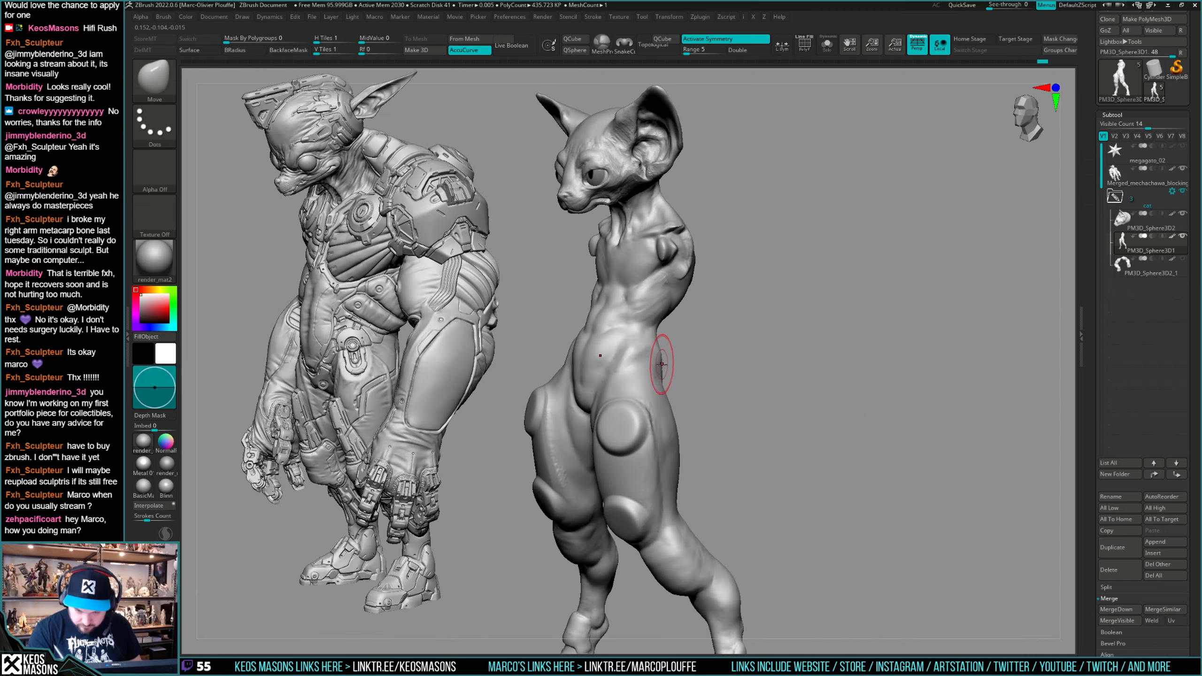
key(space)
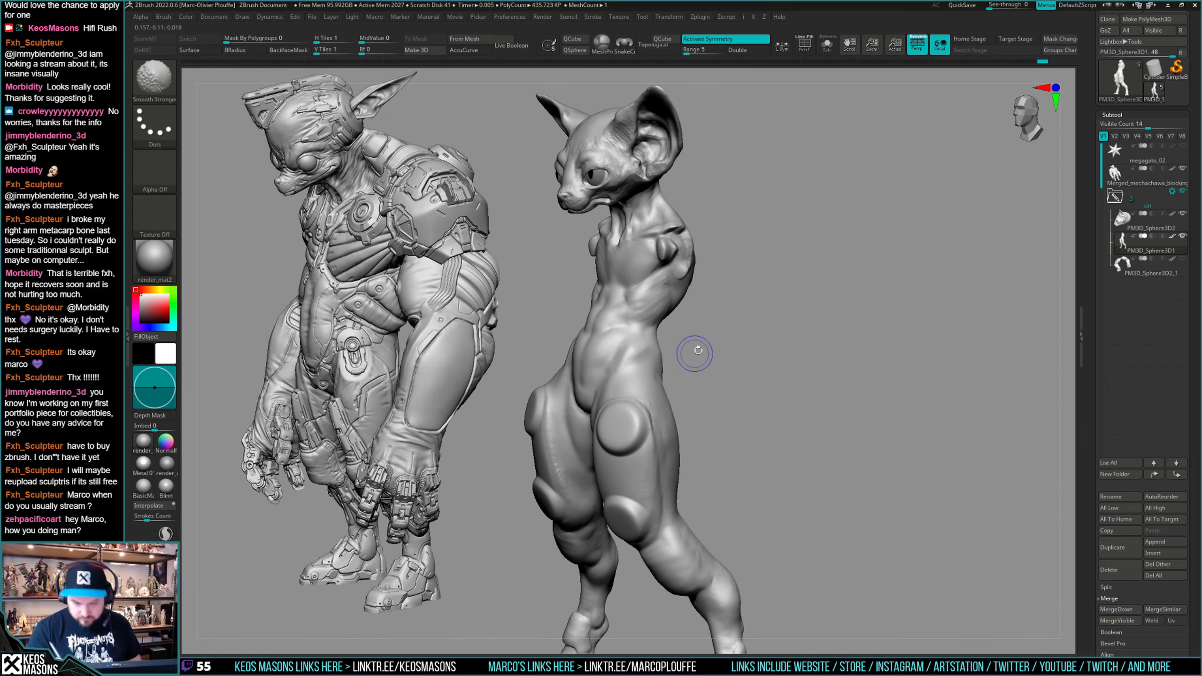
Examine the armless figure's proportions from several angles beside the armored mech.
right_drag(695, 349, 867, 402)
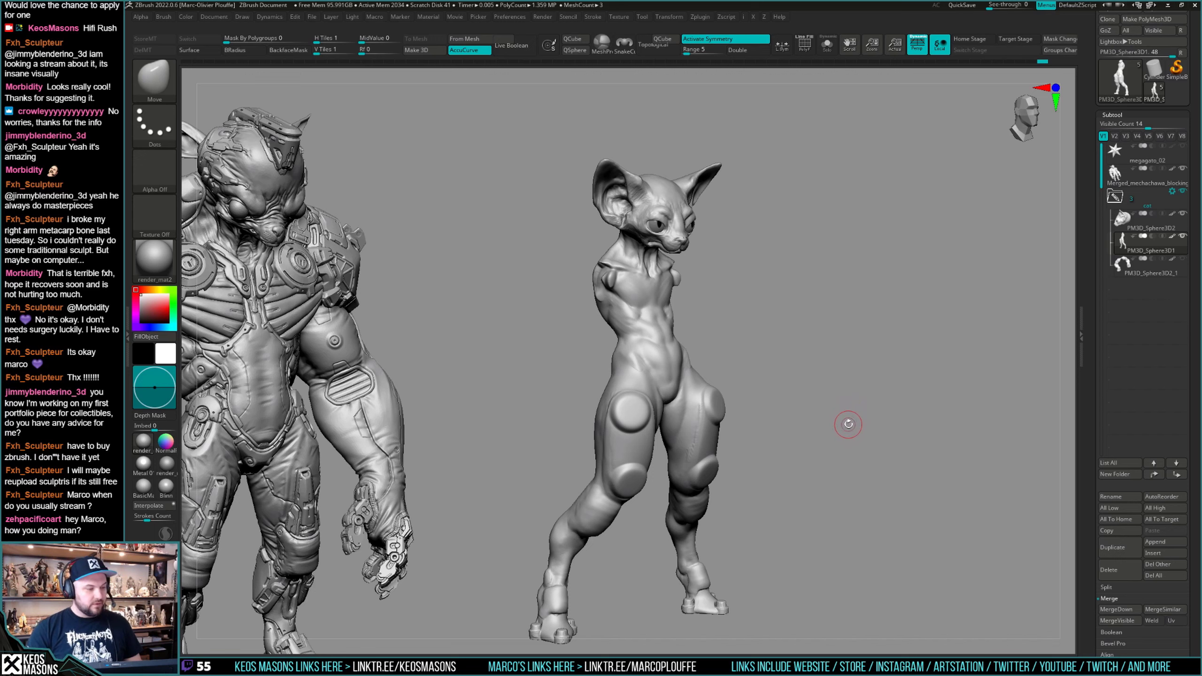
mouse_move(872, 389)
shift+right_down()
mouse_move(854, 410)
mouse_move(871, 401)
shift+right_up()
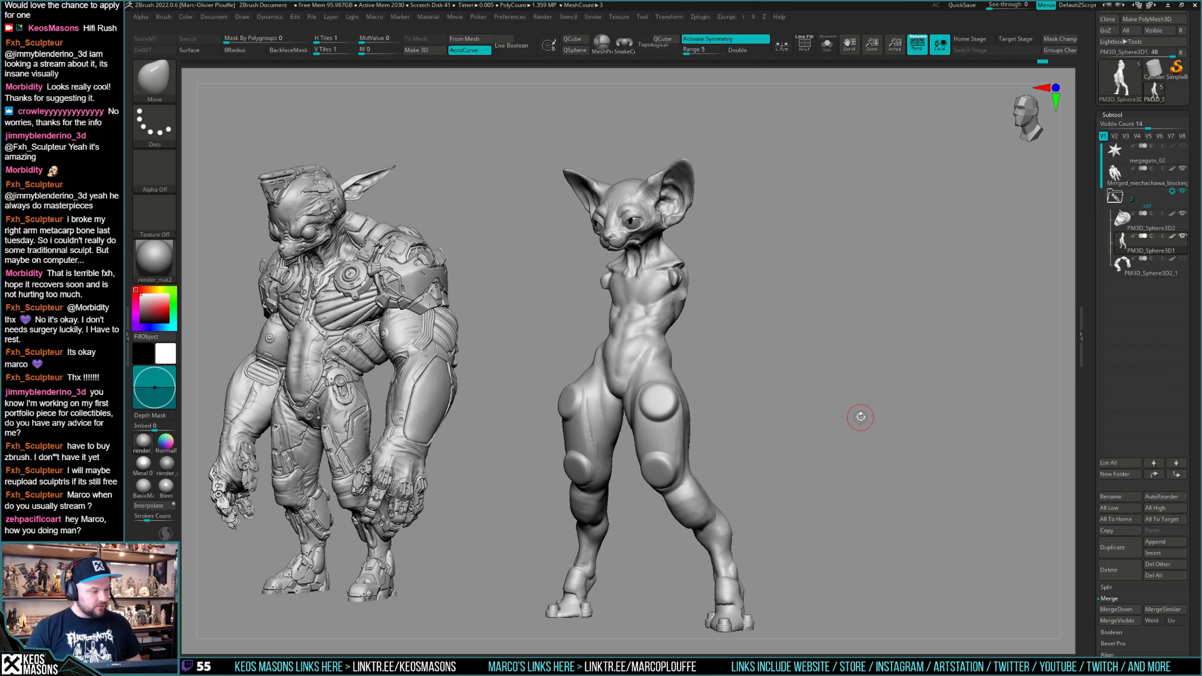
shift+right_drag(861, 402, 872, 400)
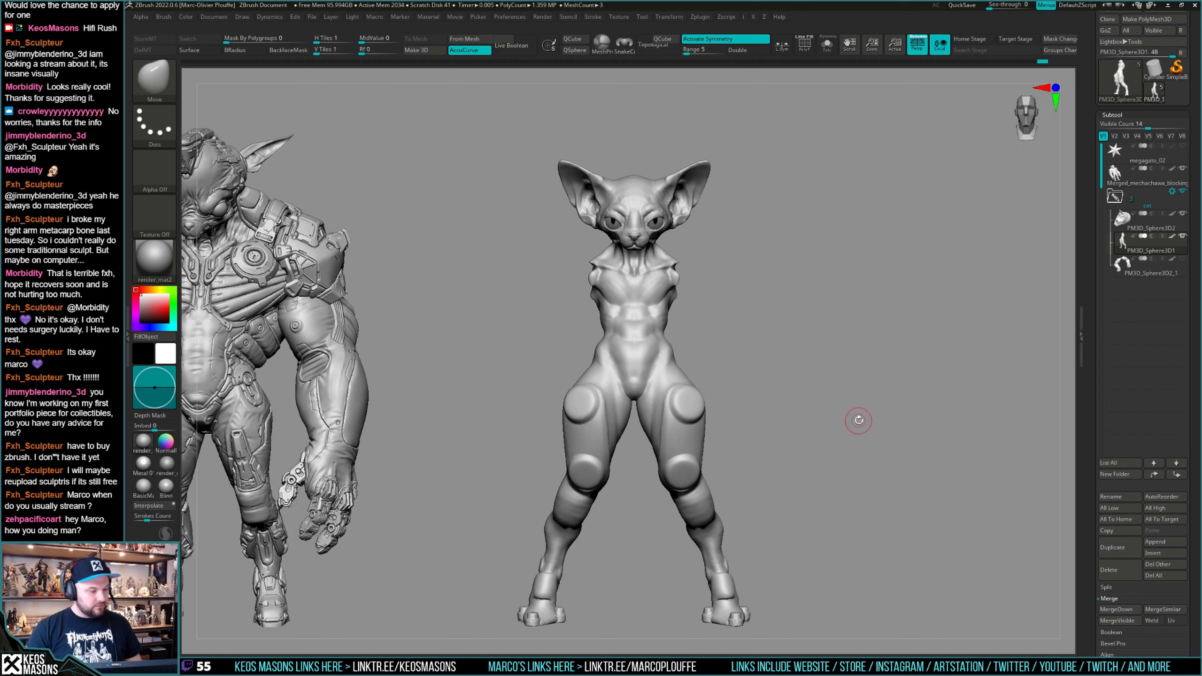
right_drag(875, 398, 881, 386)
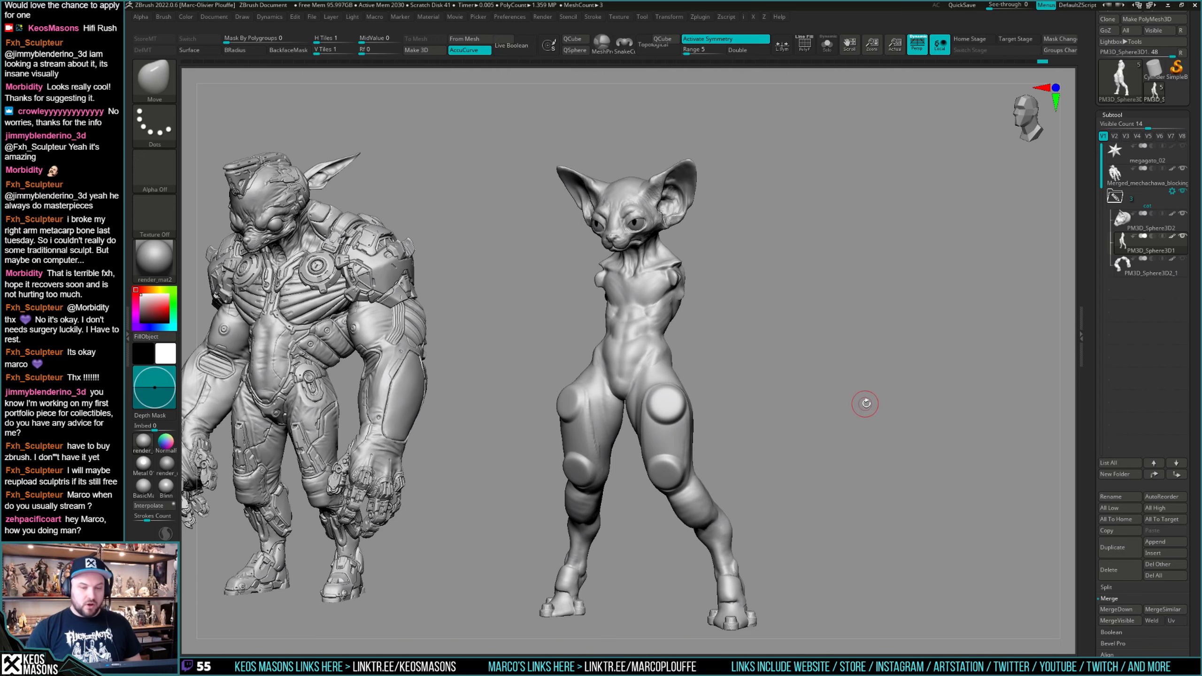
mouse_move(865, 403)
mouse_down()
mouse_move(861, 434)
mouse_move(866, 408)
mouse_up()
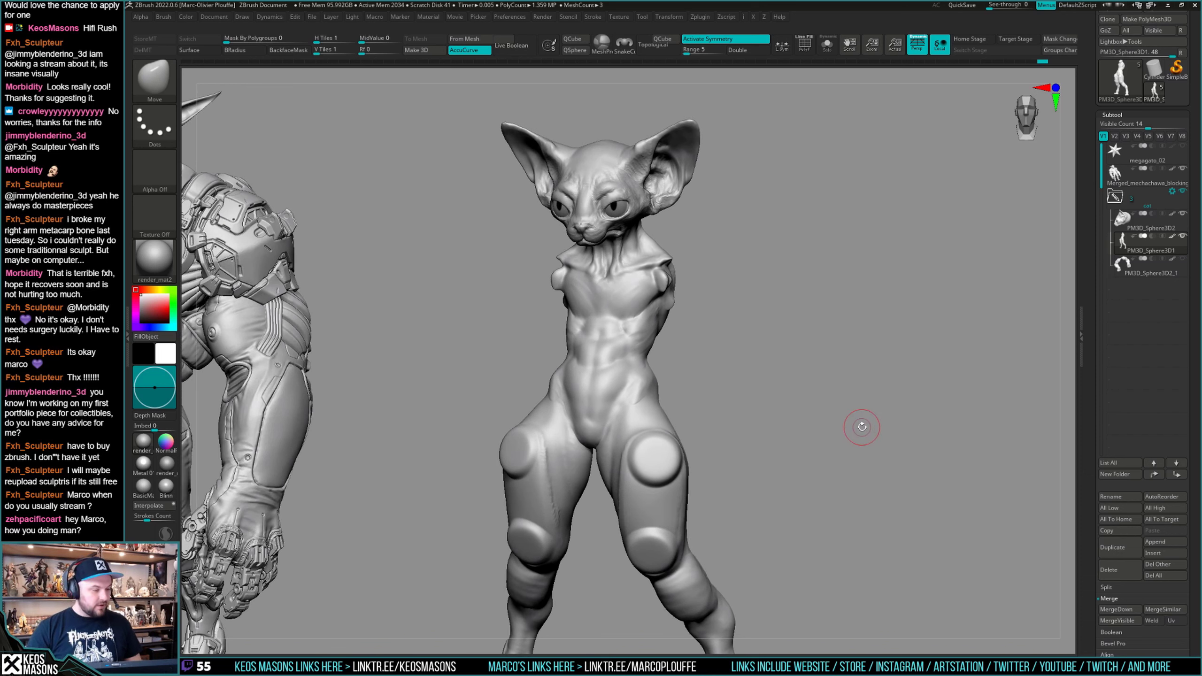
drag(859, 392, 855, 340)
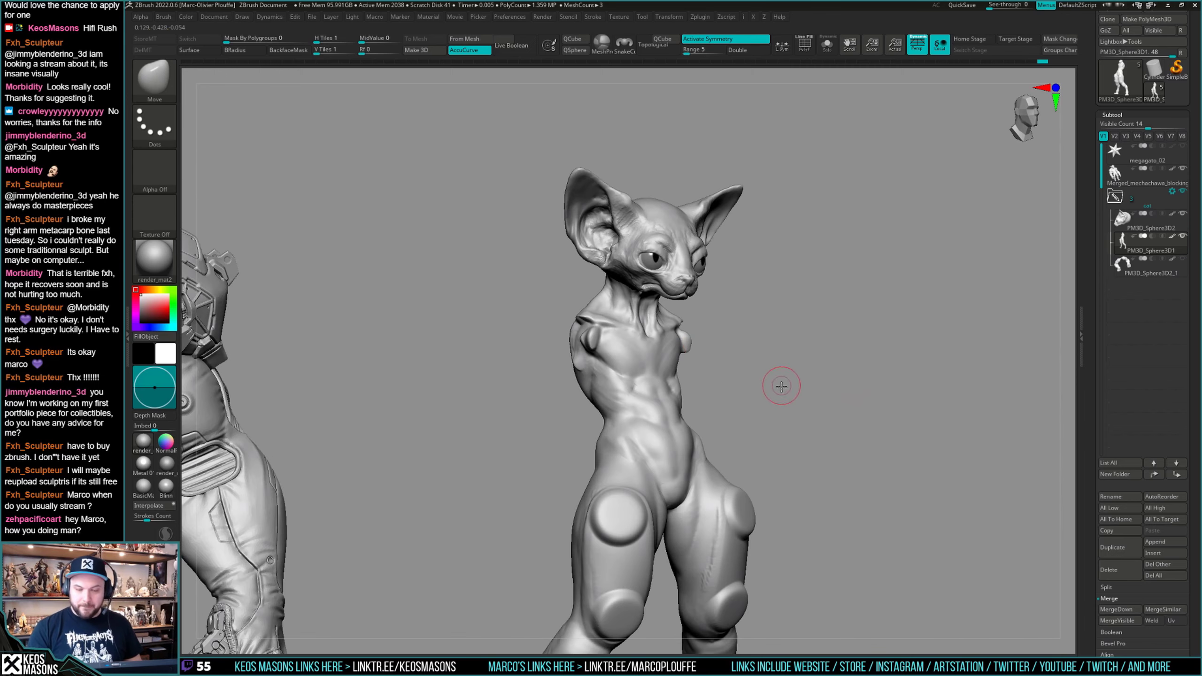
drag(780, 384, 834, 398)
Show the whole body mesh again and isolate the arm polygroup.
ctrl+shift+click(850, 381)
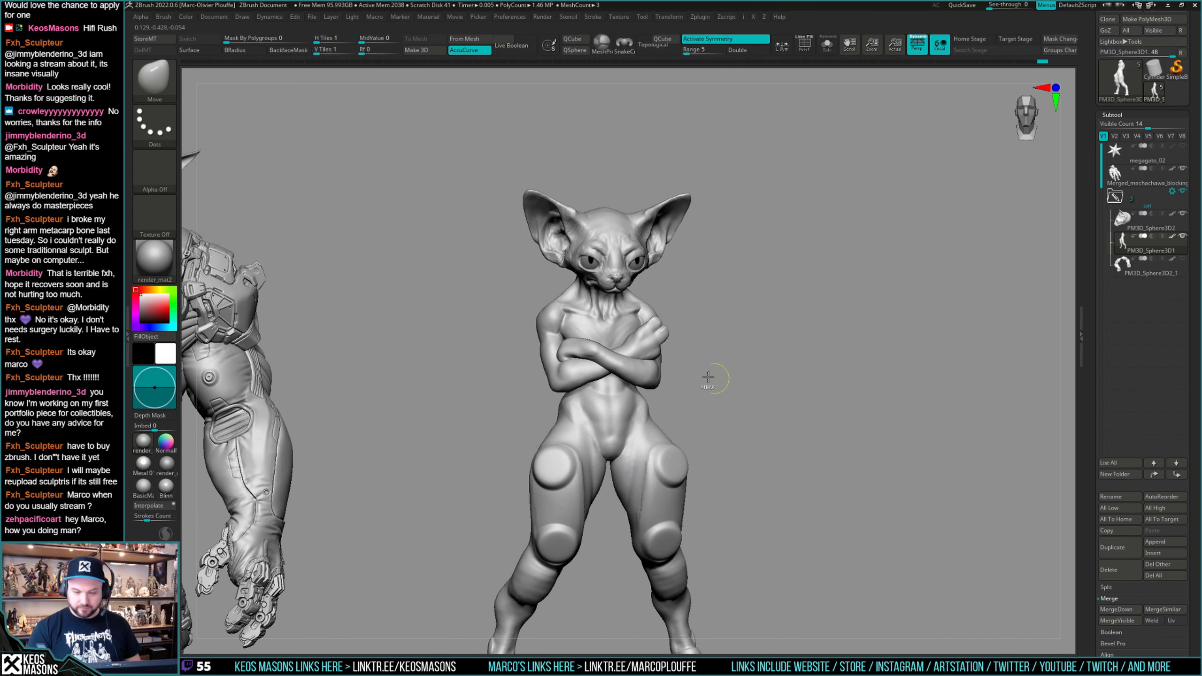
ctrl+shift+click(656, 349)
mouse_move(672, 356)
alt+mouse_down()
mouse_move(675, 408)
mouse_move(681, 374)
alt+mouse_up()
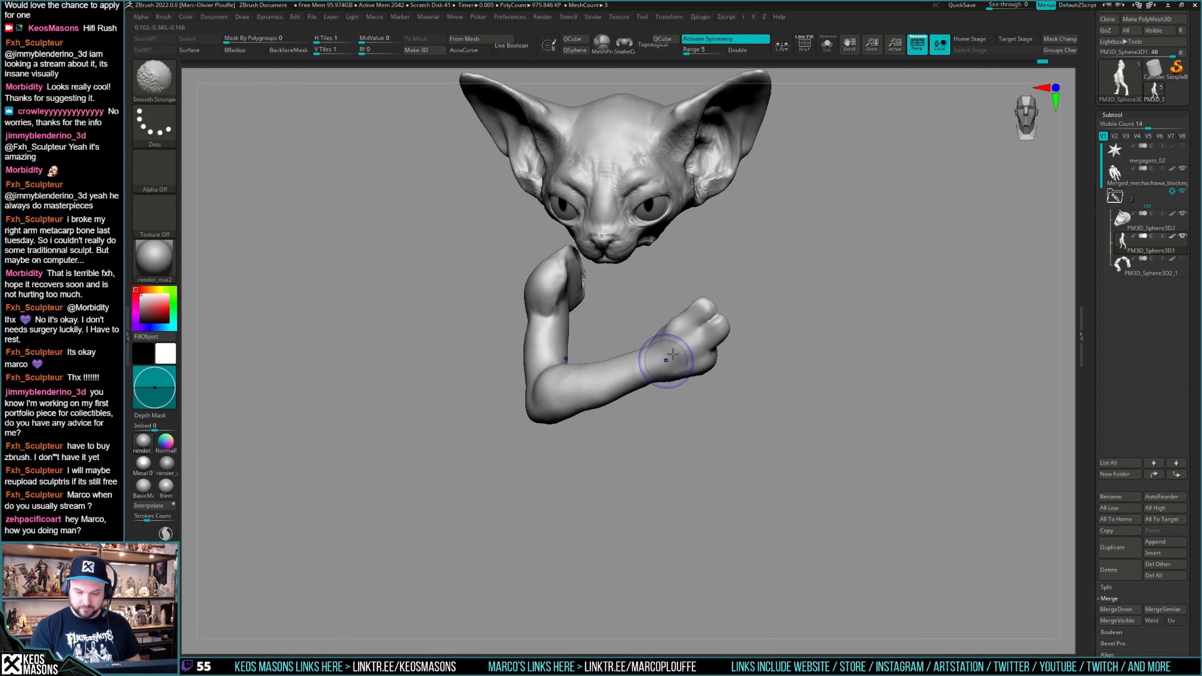
mouse_move(752, 384)
shift+mouse_down()
mouse_move(786, 381)
mouse_move(788, 409)
shift+mouse_up()
key(space)
click(785, 345)
mouse_move(788, 409)
mouse_down()
mouse_move(775, 391)
mouse_move(736, 414)
mouse_move(788, 402)
mouse_up()
Split the crossed arms off into their own subtool, select it and show it alone.
key(ctrl+shift+z)
key(ctrl+z)
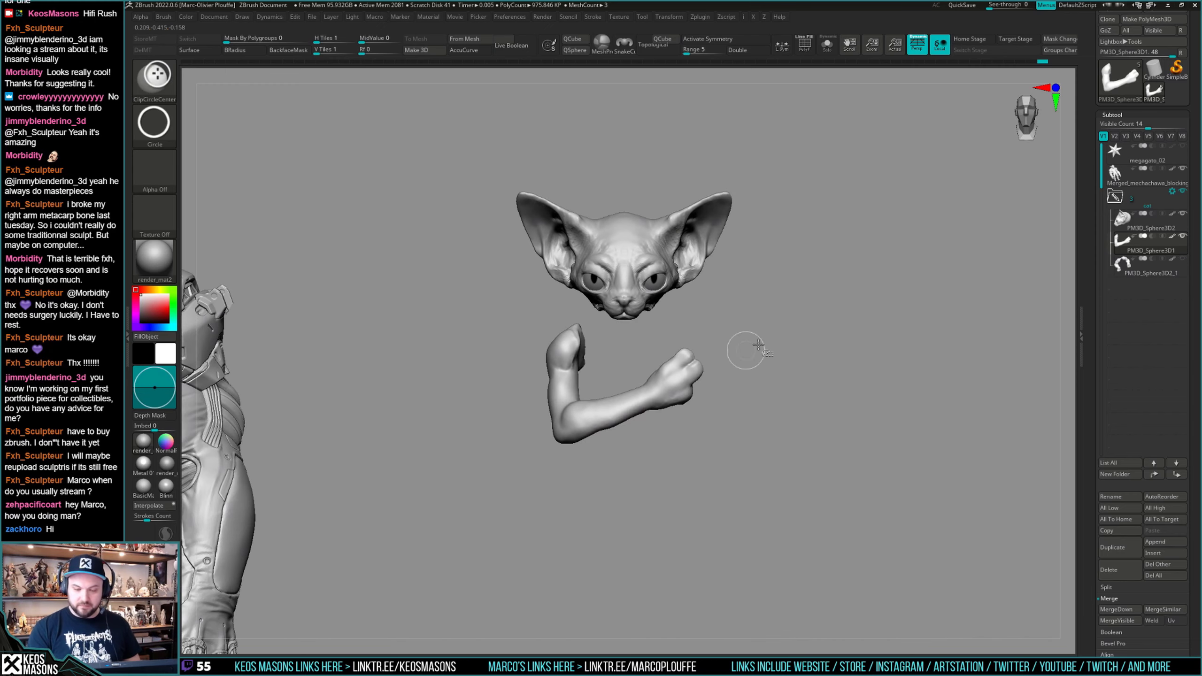
key(ctrl+shift+z)
key(ctrl+shift+z)
key(ctrl+shift+z)
key(ctrl+shift+z)
key(ctrl+shift+z)
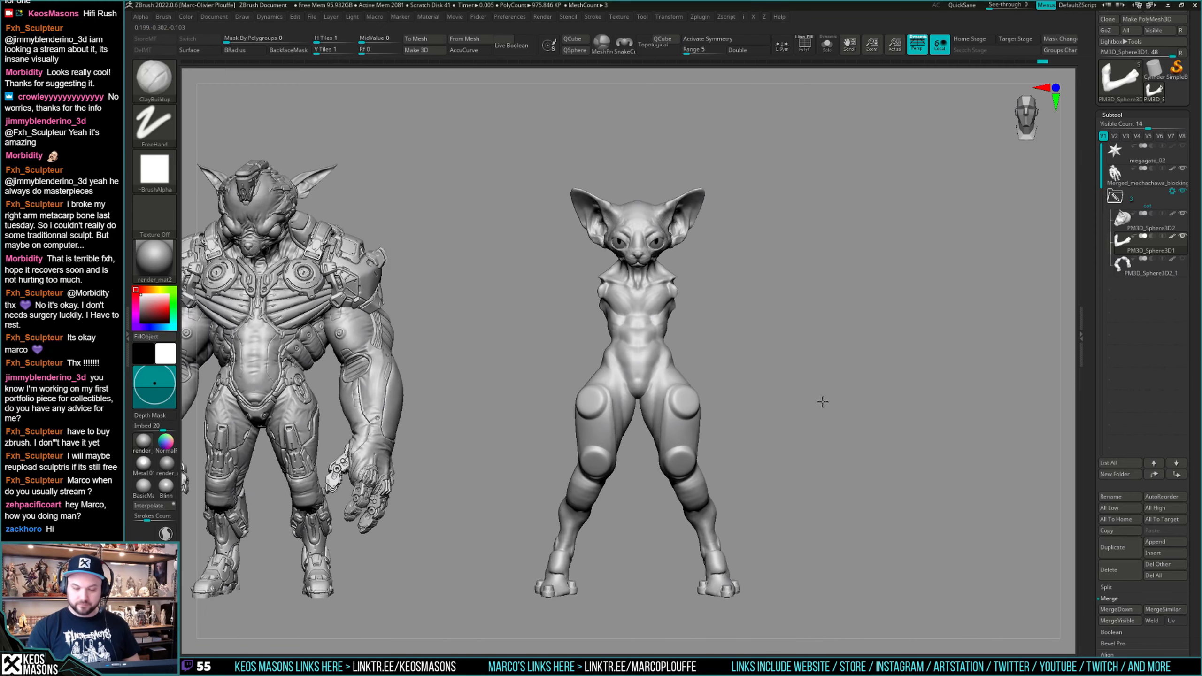
click(1137, 273)
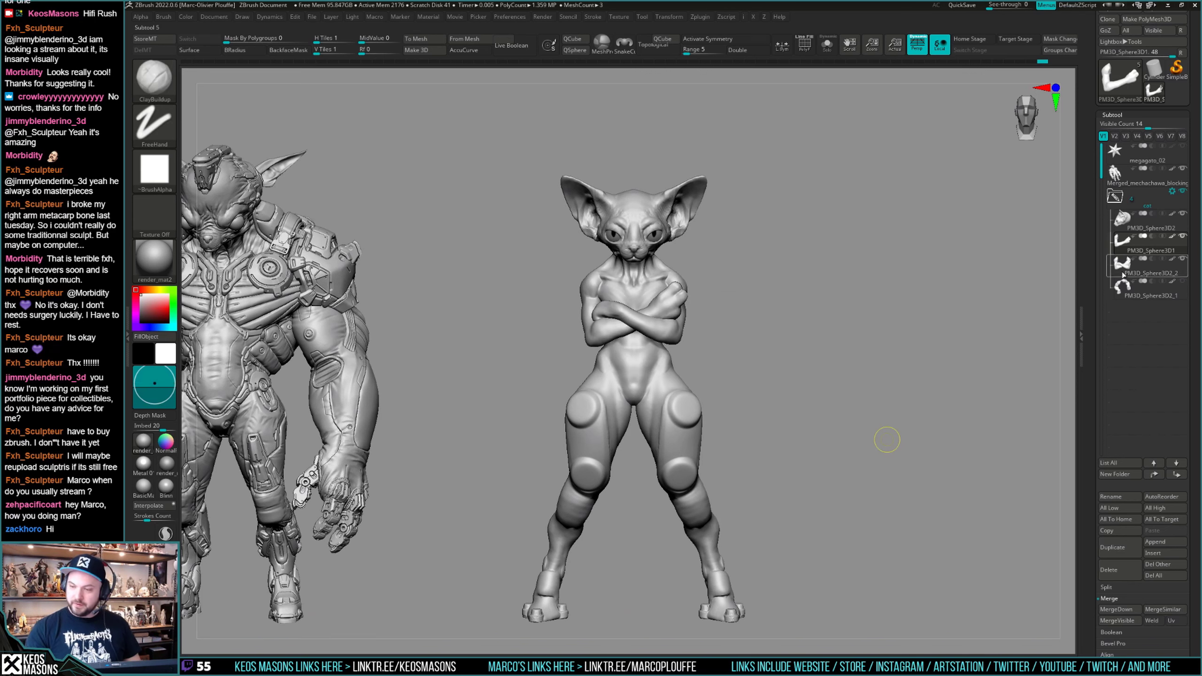
key(shift+alt+s)
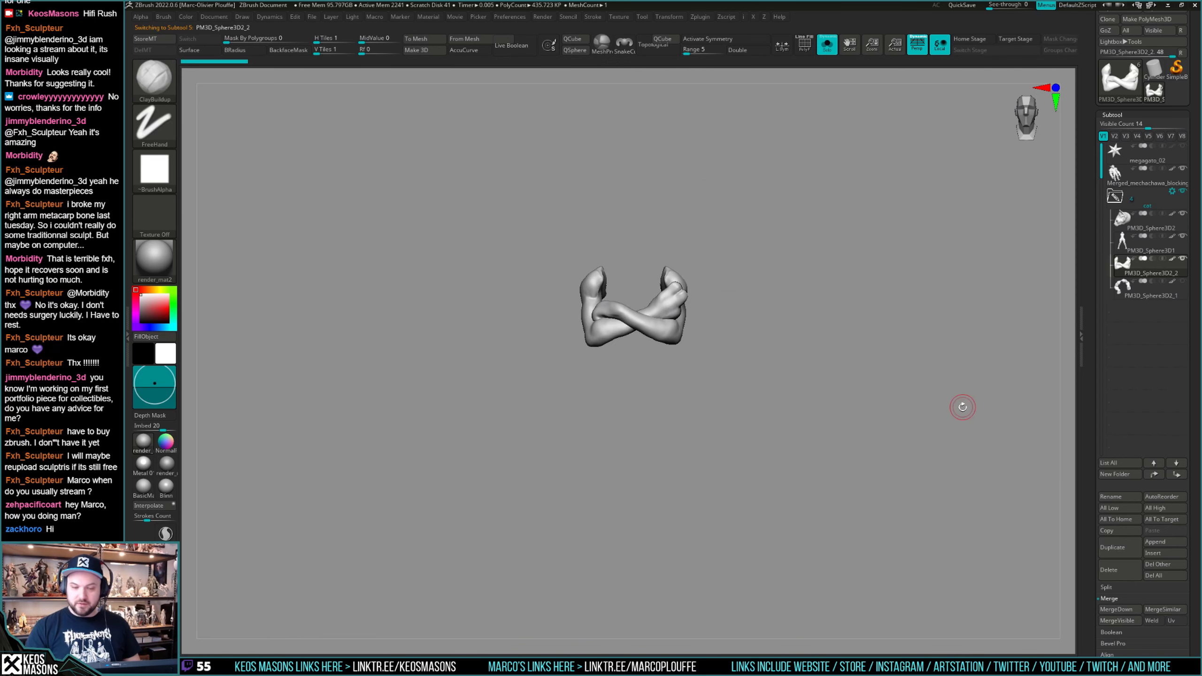
Split the crossed arms into two separate arm subtools and show the complete cat beside the mech.
key(ctrl+shift+z)
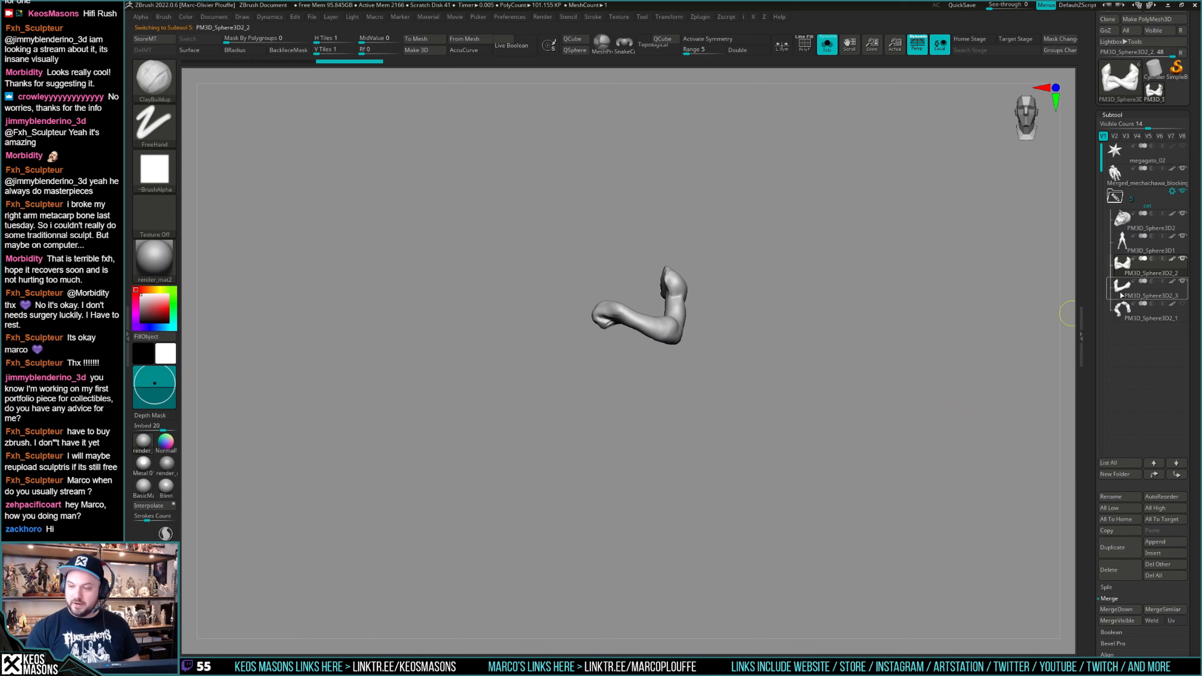
key(ctrl+shift+z)
key(shift+alt+s)
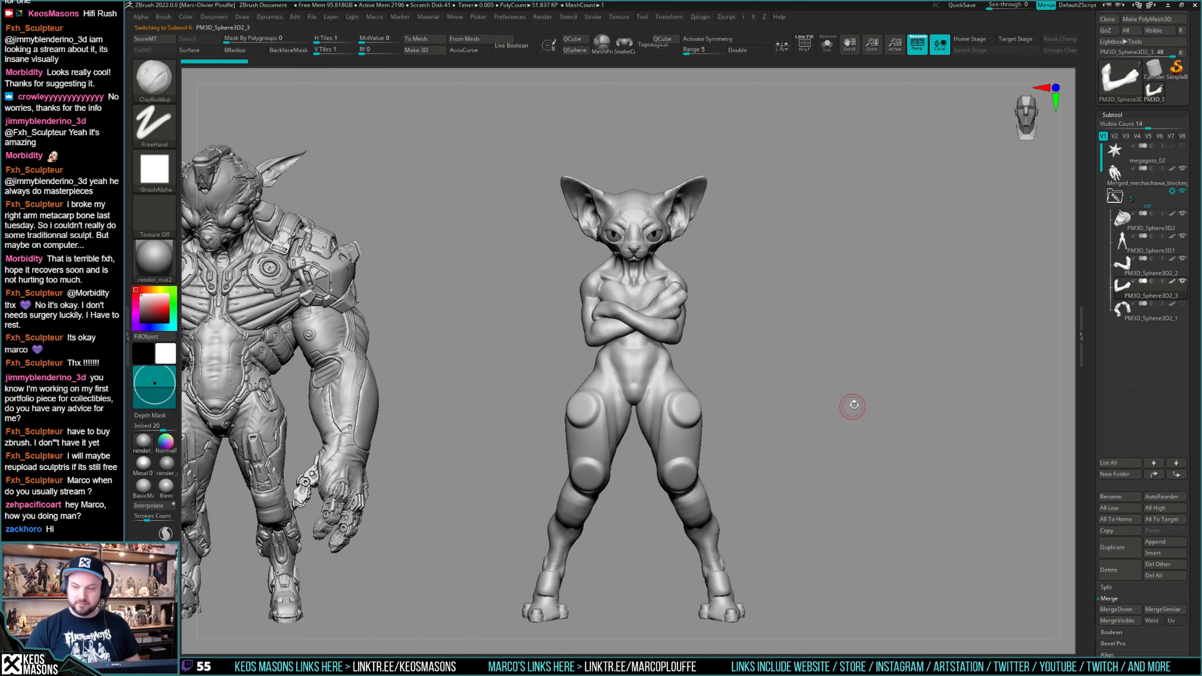
Hide the PM3D_Sphere3D2_2 arm subtool and view the figure with only the other arm.
click(1183, 259)
mouse_move(1183, 262)
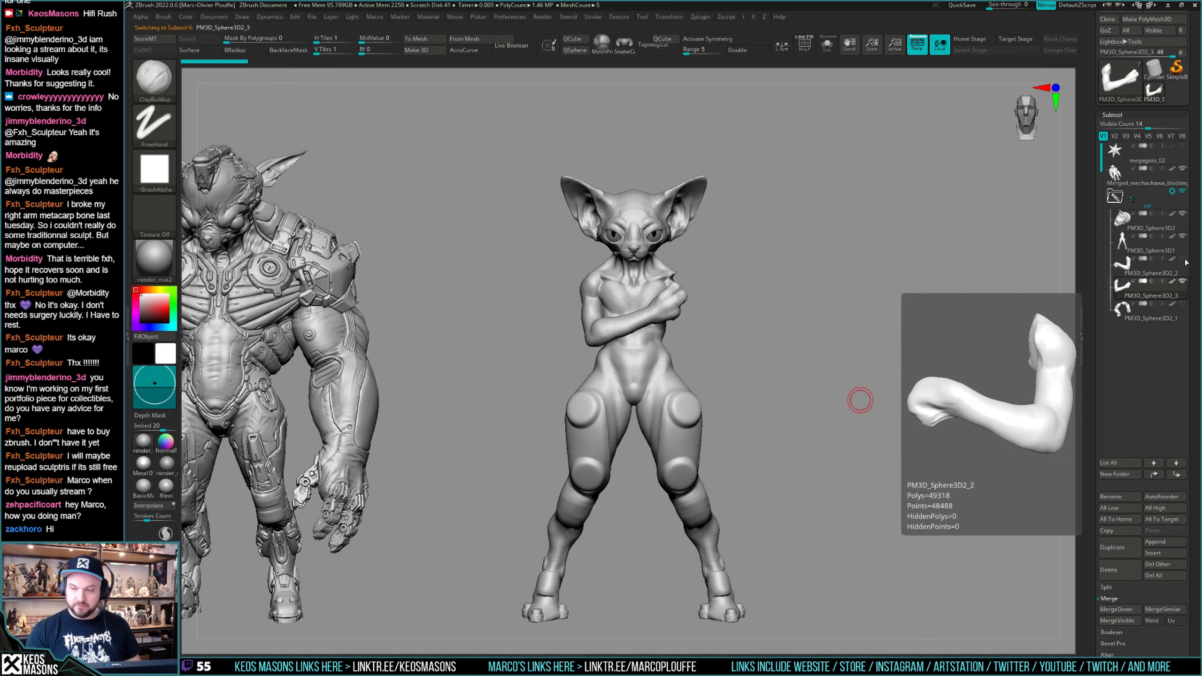
mouse_move(876, 379)
mouse_down()
mouse_move(832, 377)
mouse_move(872, 388)
mouse_move(880, 375)
mouse_move(866, 368)
mouse_move(890, 331)
mouse_move(899, 339)
mouse_up()
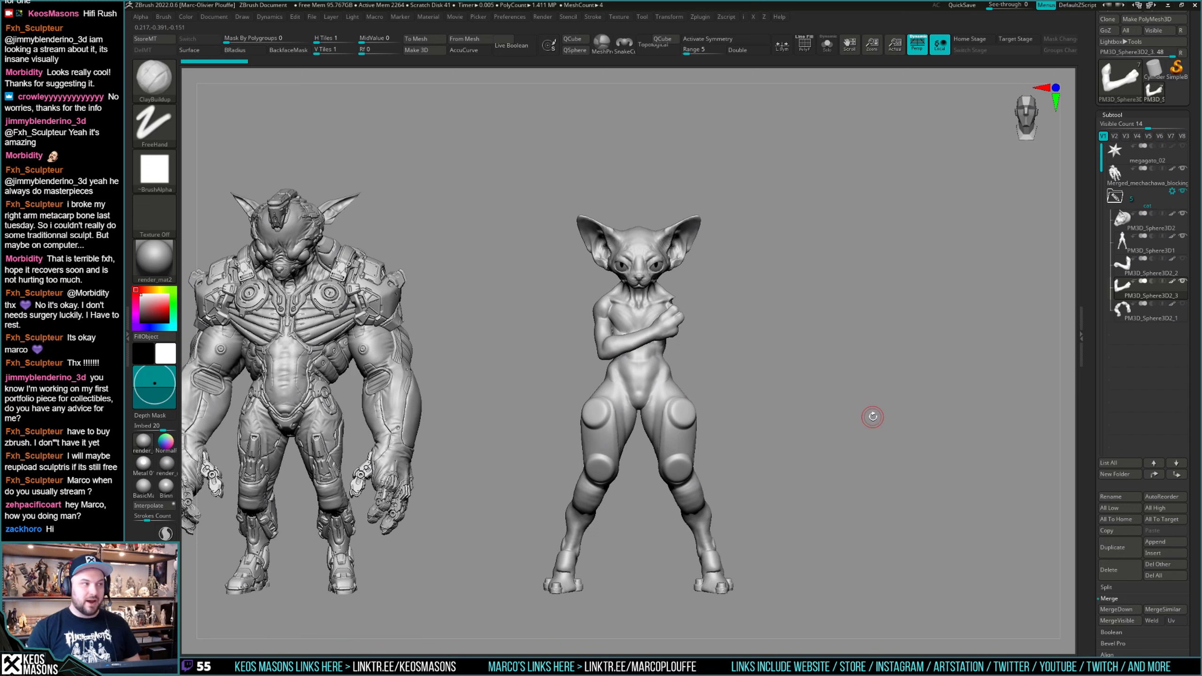
Save the tool as a new version with the number 03 in the megagato folder.
drag(1091, 310, 1091, 368)
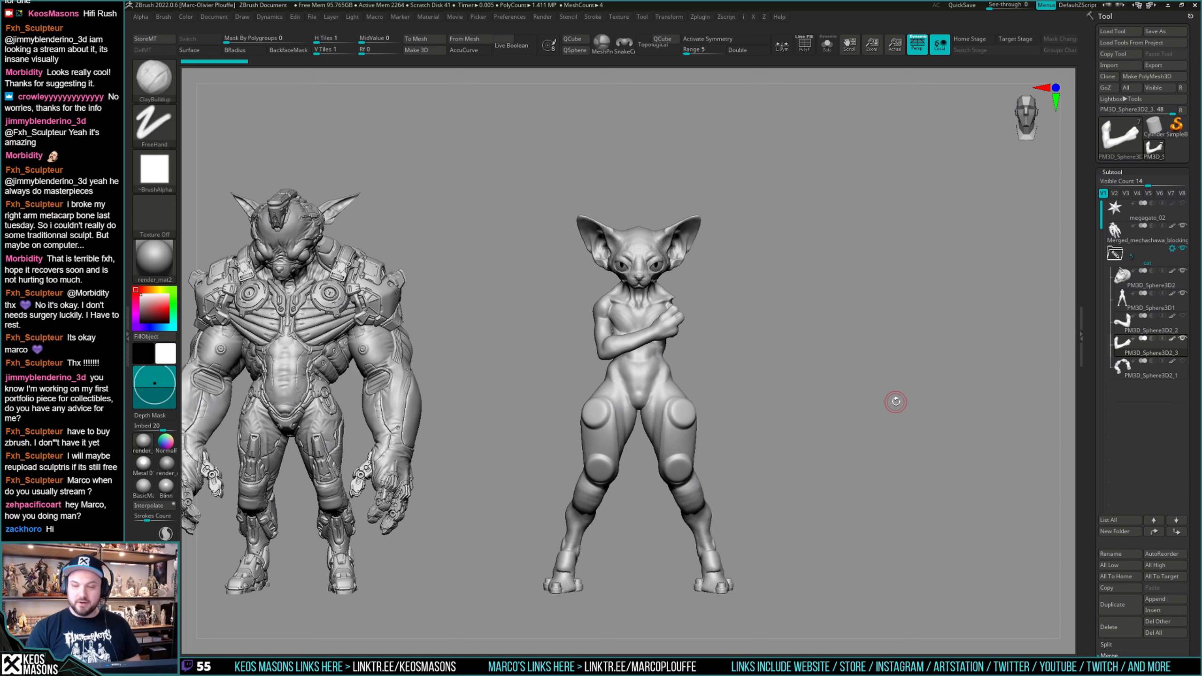
click(1126, 31)
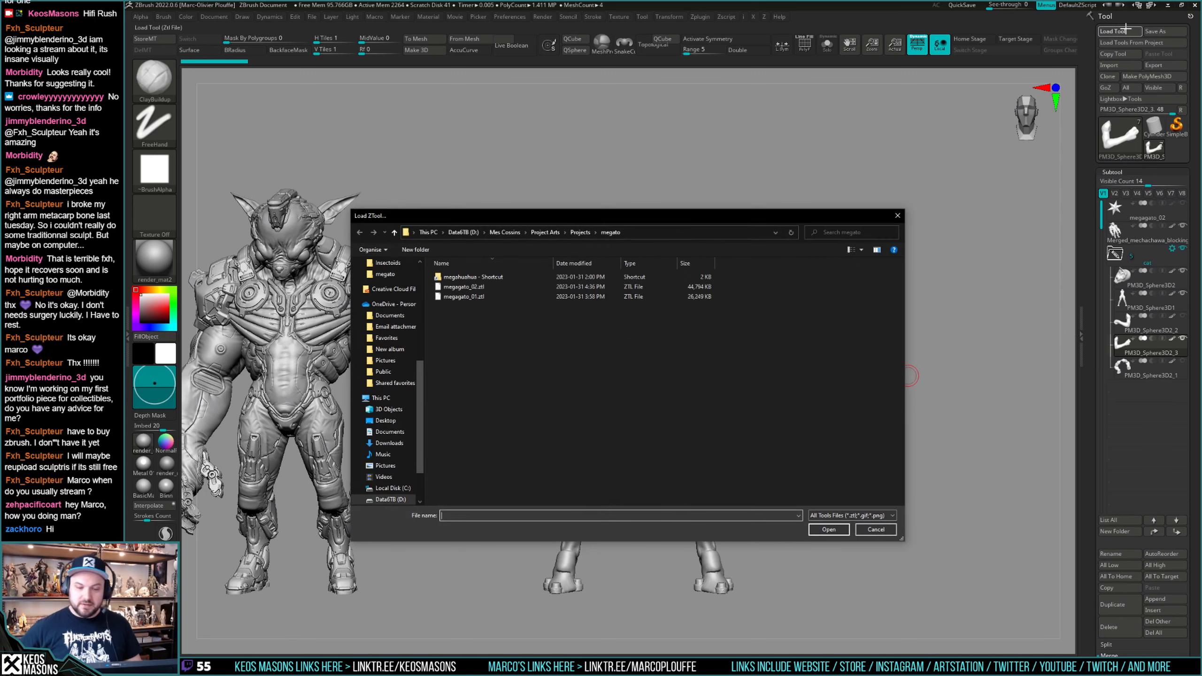
key(Escape)
key(ctrl+shift)
key(ctrl+s)
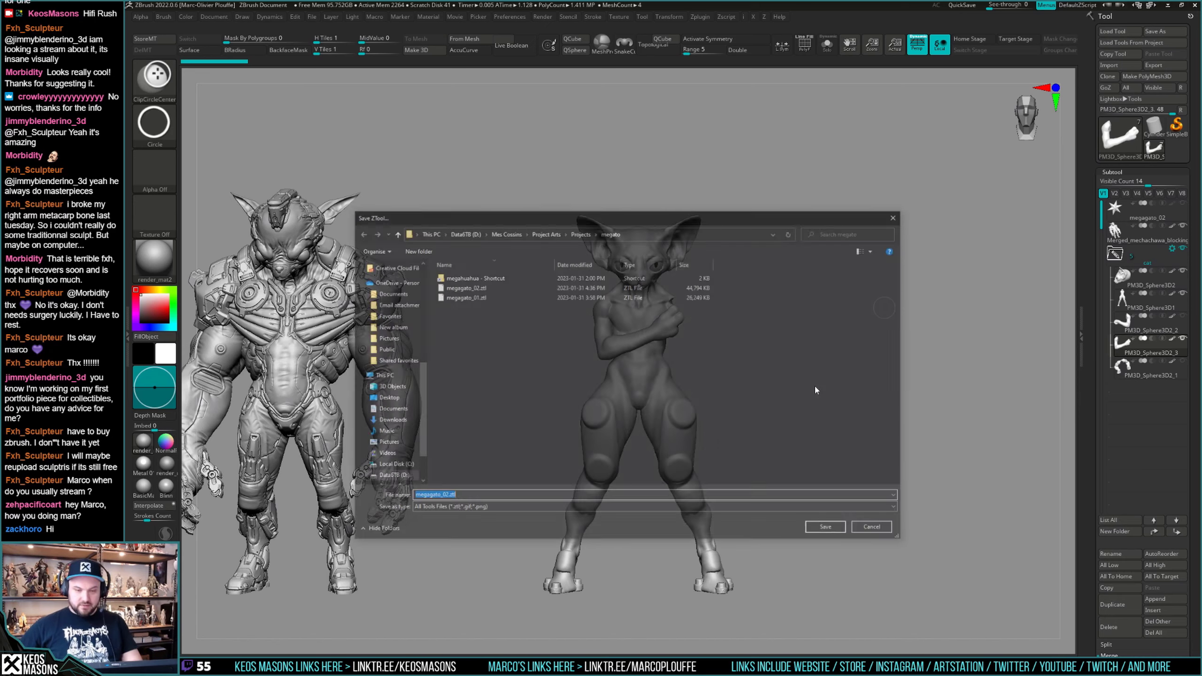
drag(443, 496, 501, 497)
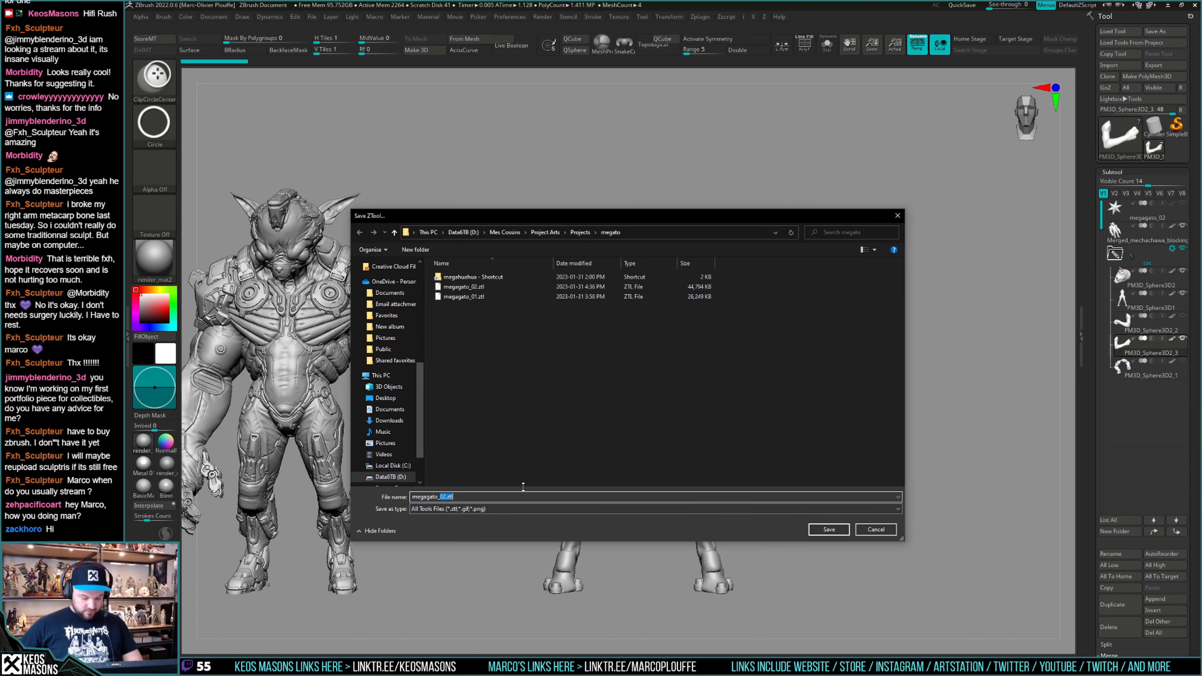
text(03)
click(839, 526)
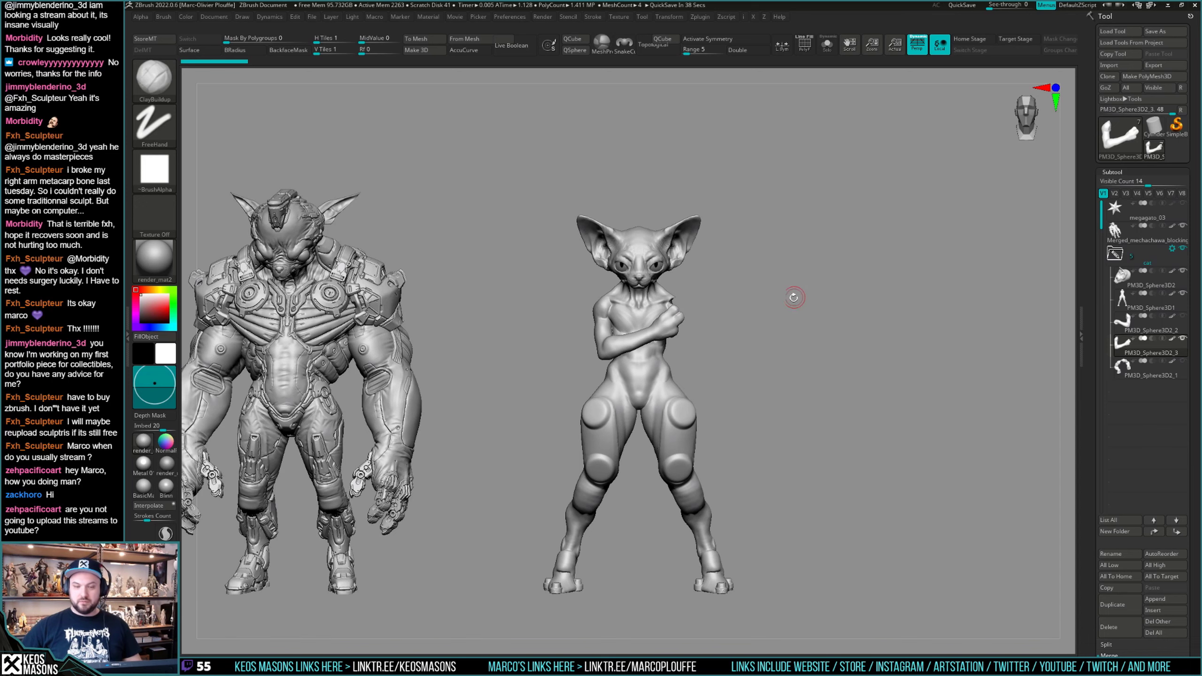
Load the earlier megagato_02.ztl version and turn the view to a front three-quarter angle.
drag(857, 348, 821, 350)
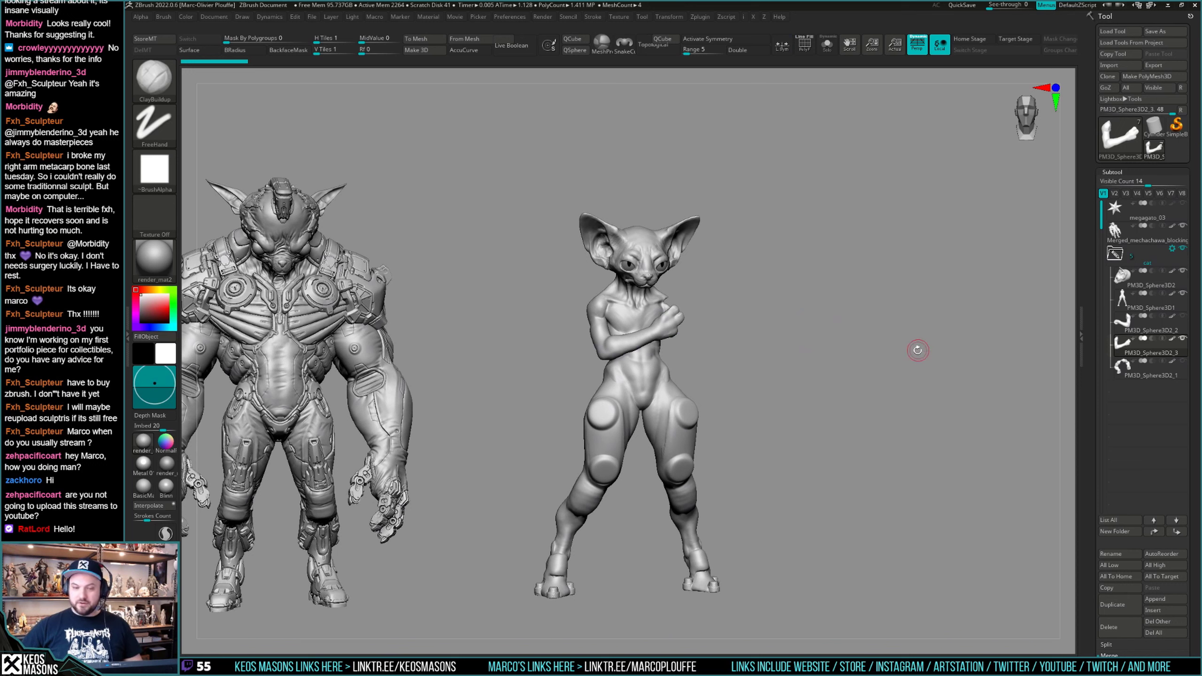
click(1111, 33)
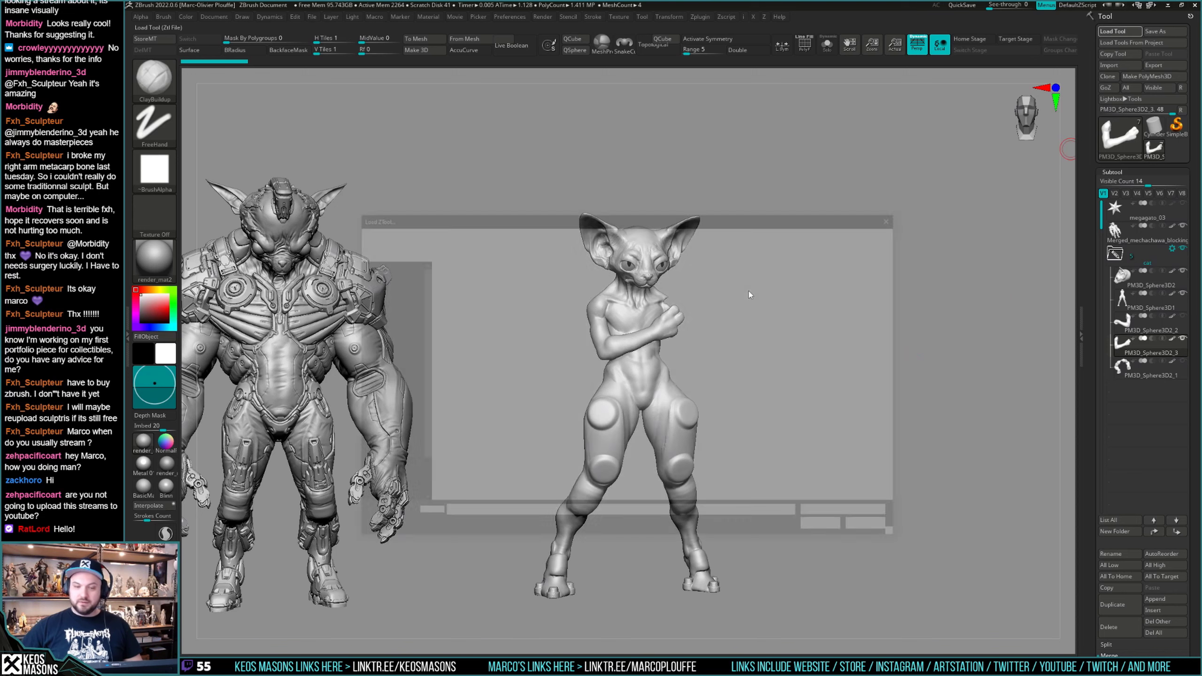
click(567, 297)
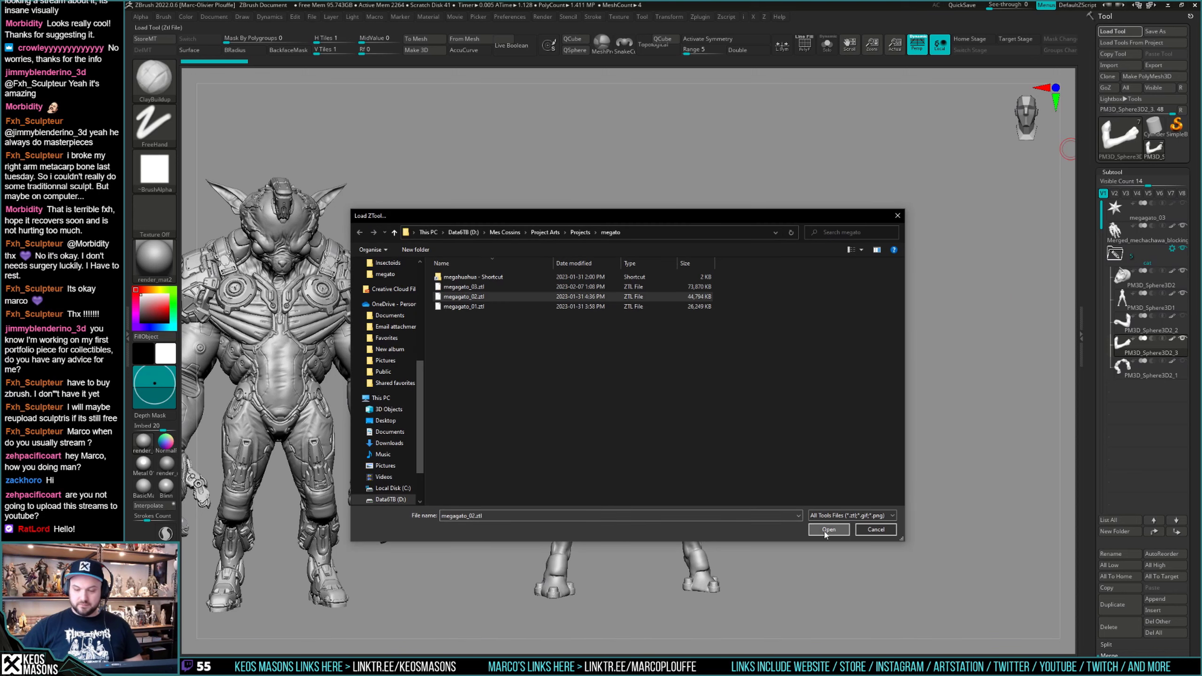
click(827, 529)
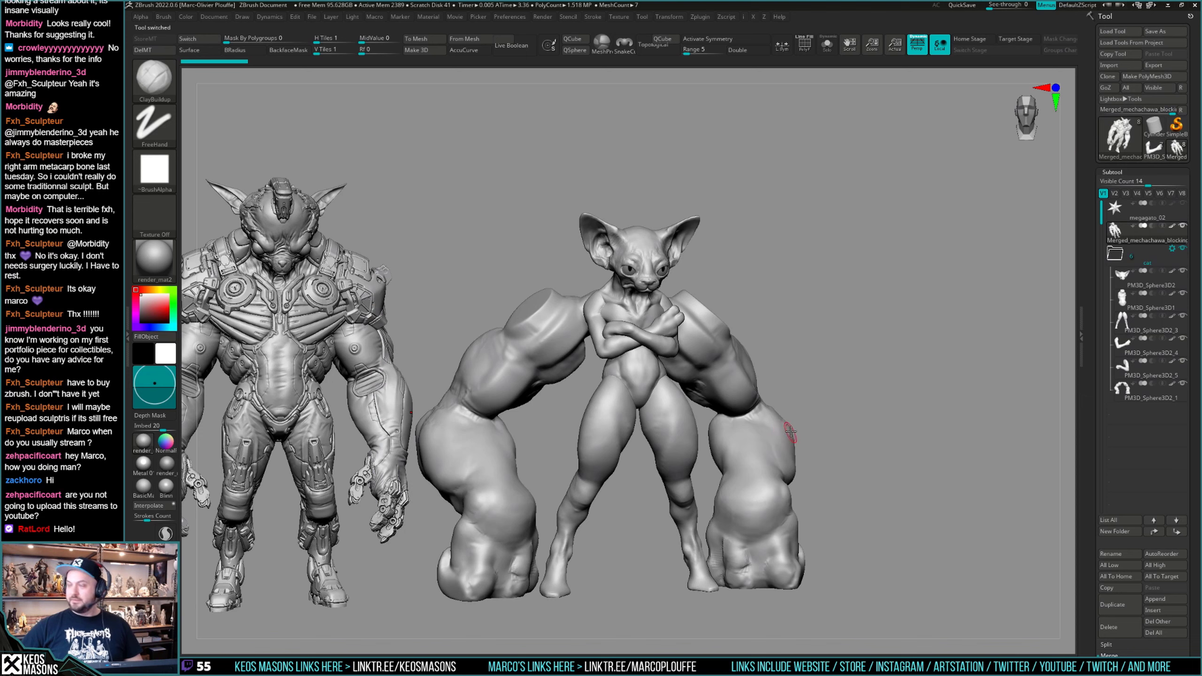
shift+right_drag(790, 432, 795, 415)
right_drag(1001, 242, 1046, 224)
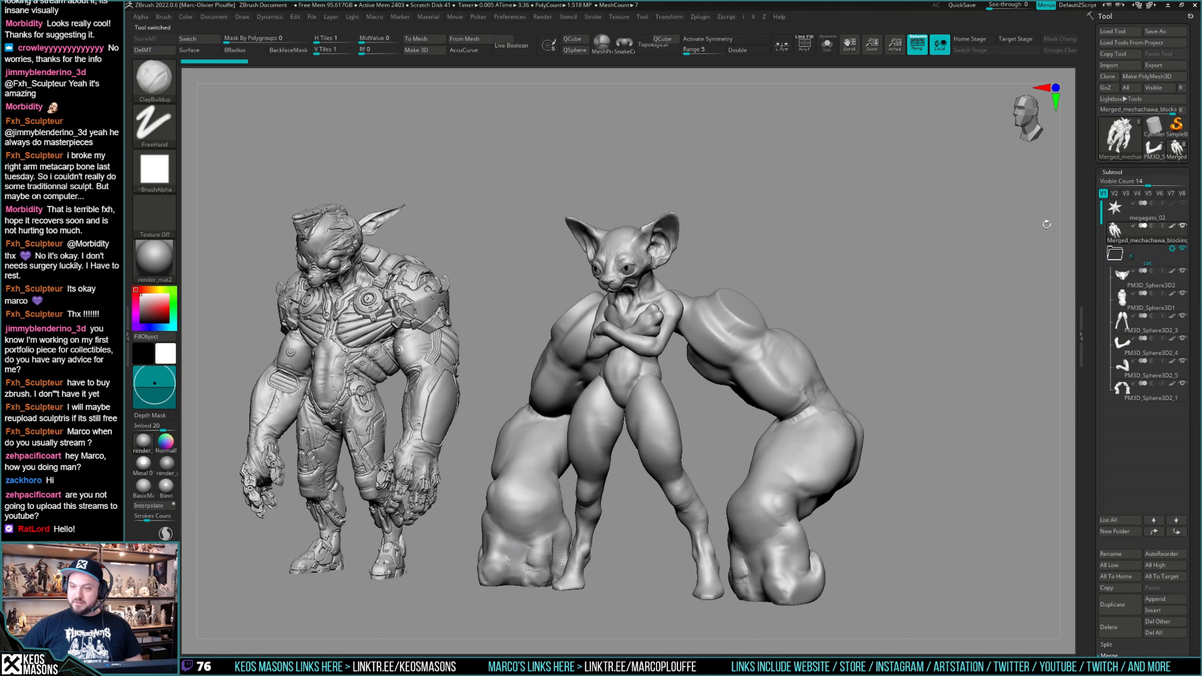
Compare the megagato_02 and megagato_03 cats from the front three-quarter angle, with the oversized arms hidden and both crossed arms shown.
click(1162, 152)
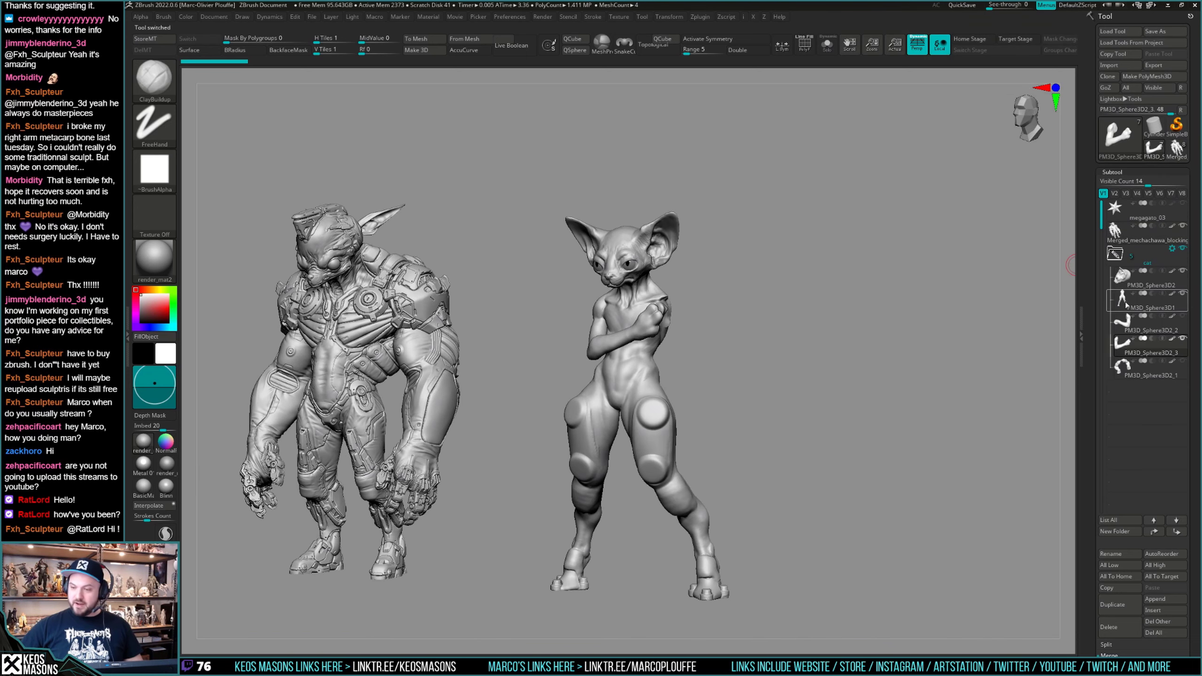
click(1177, 149)
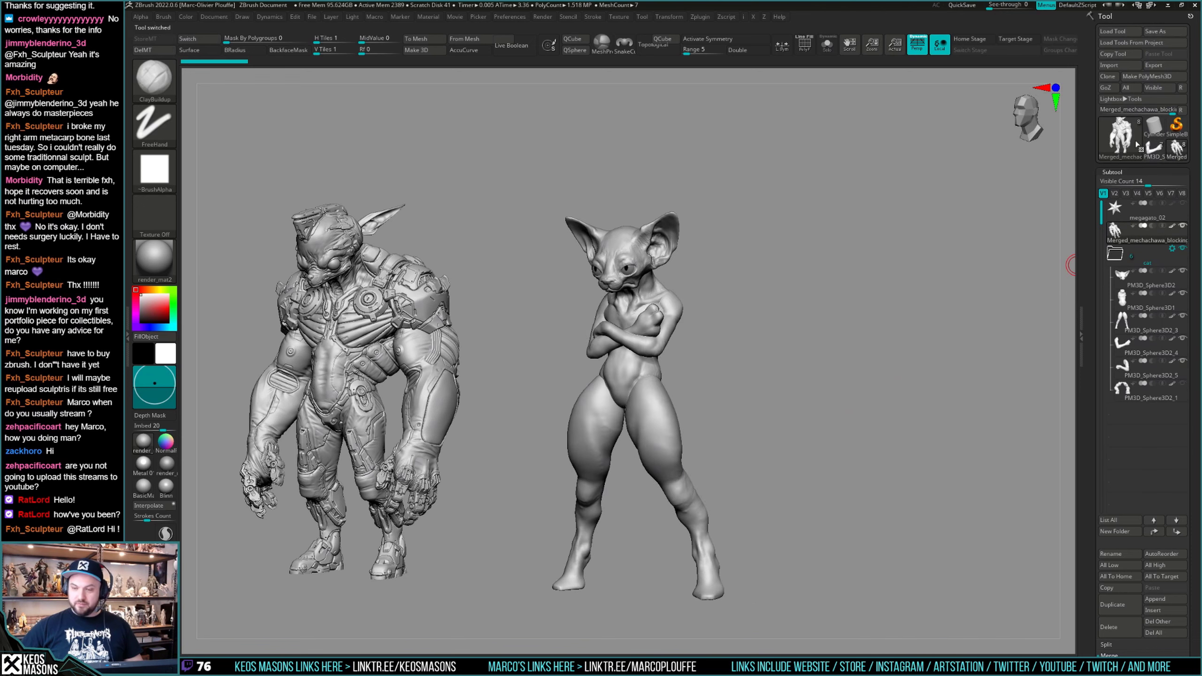
click(1155, 153)
drag(804, 322, 1048, 224)
click(1175, 151)
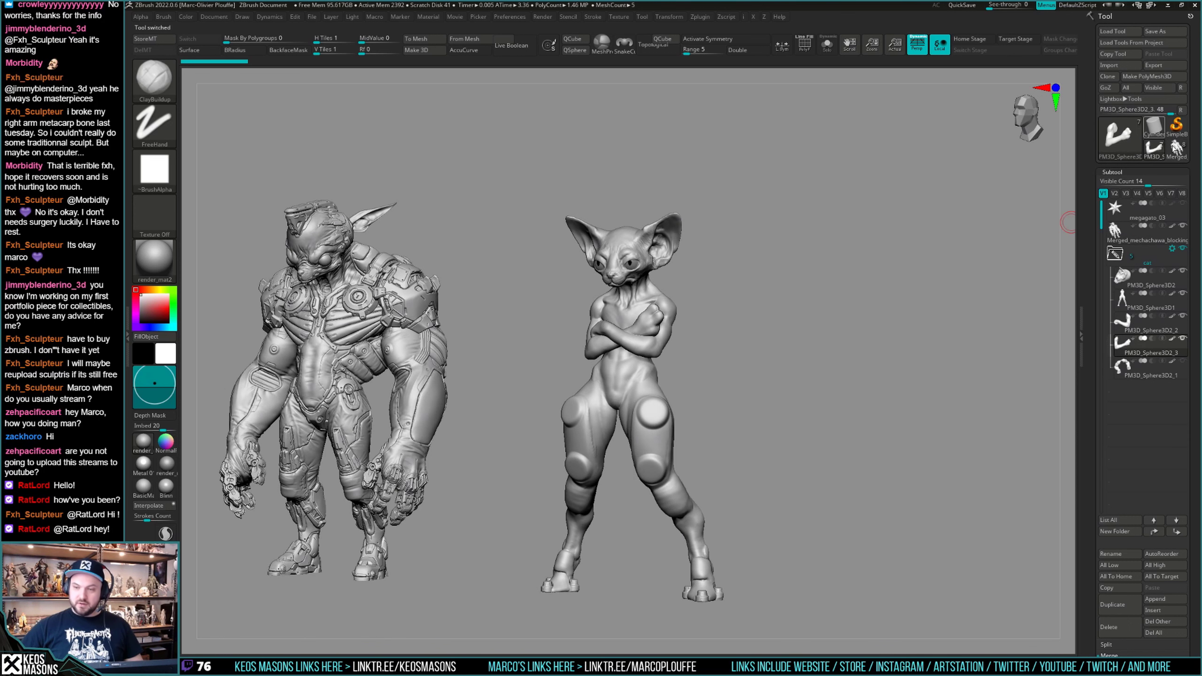
click(1177, 150)
click(1152, 157)
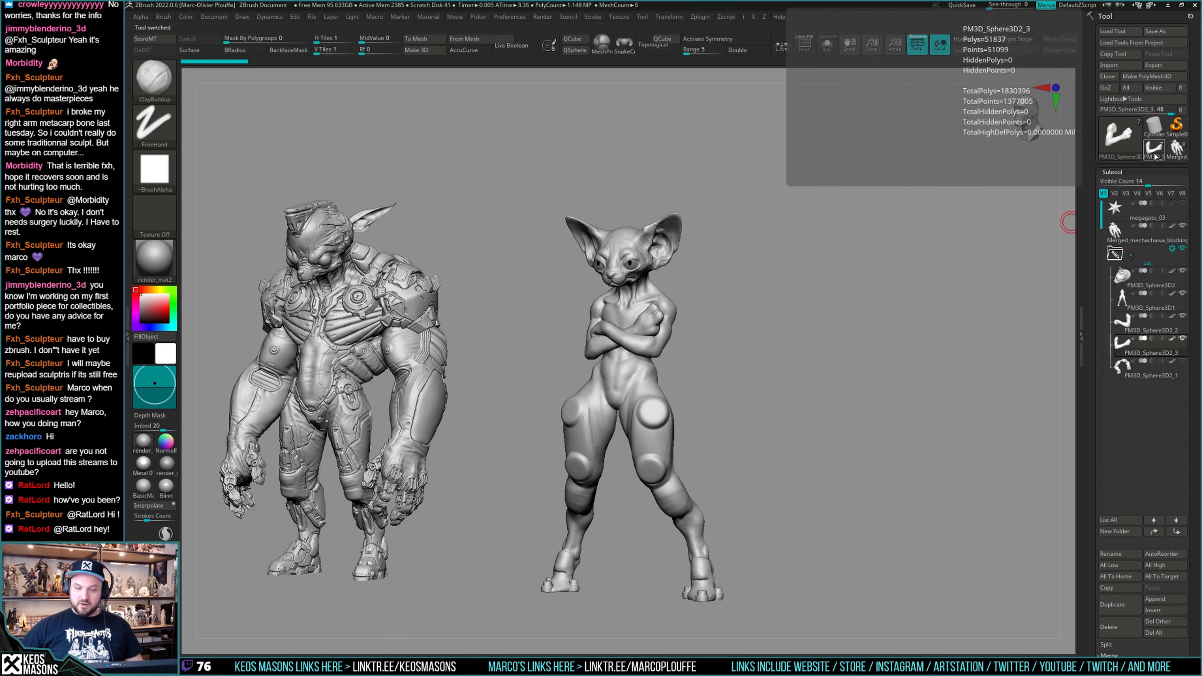
click(1177, 153)
click(1153, 157)
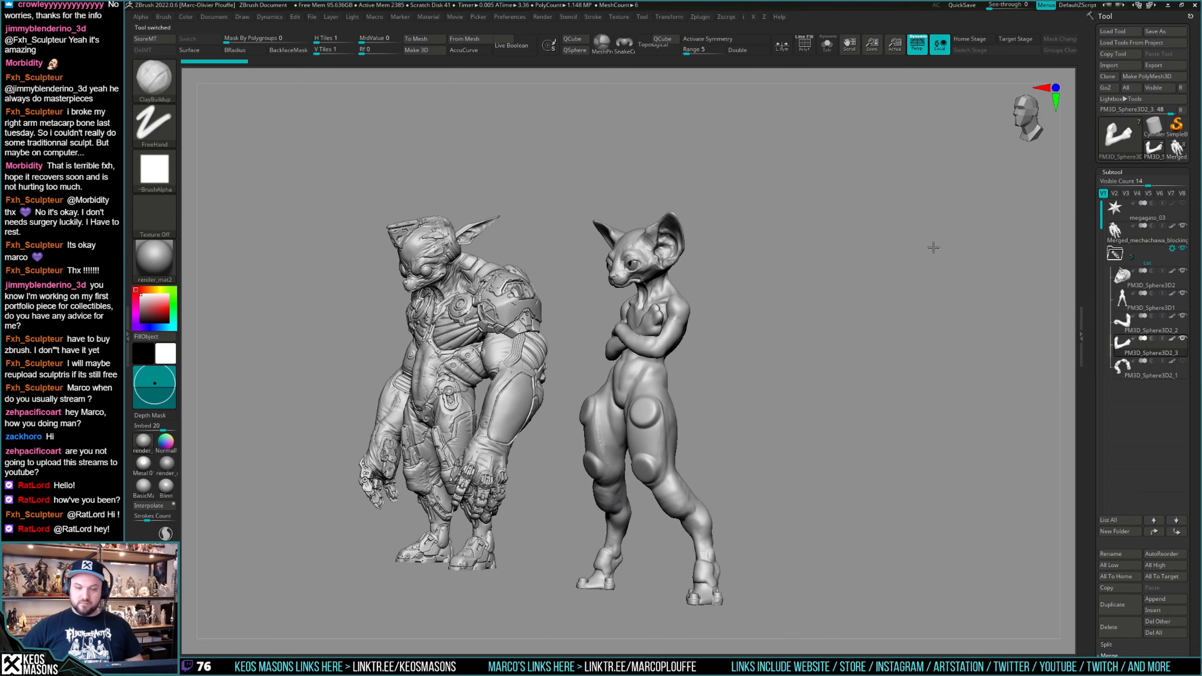
Compare the legs and torso of both versions from a view turned further toward the cat's side.
drag(931, 247, 1043, 220)
click(1173, 157)
click(1156, 159)
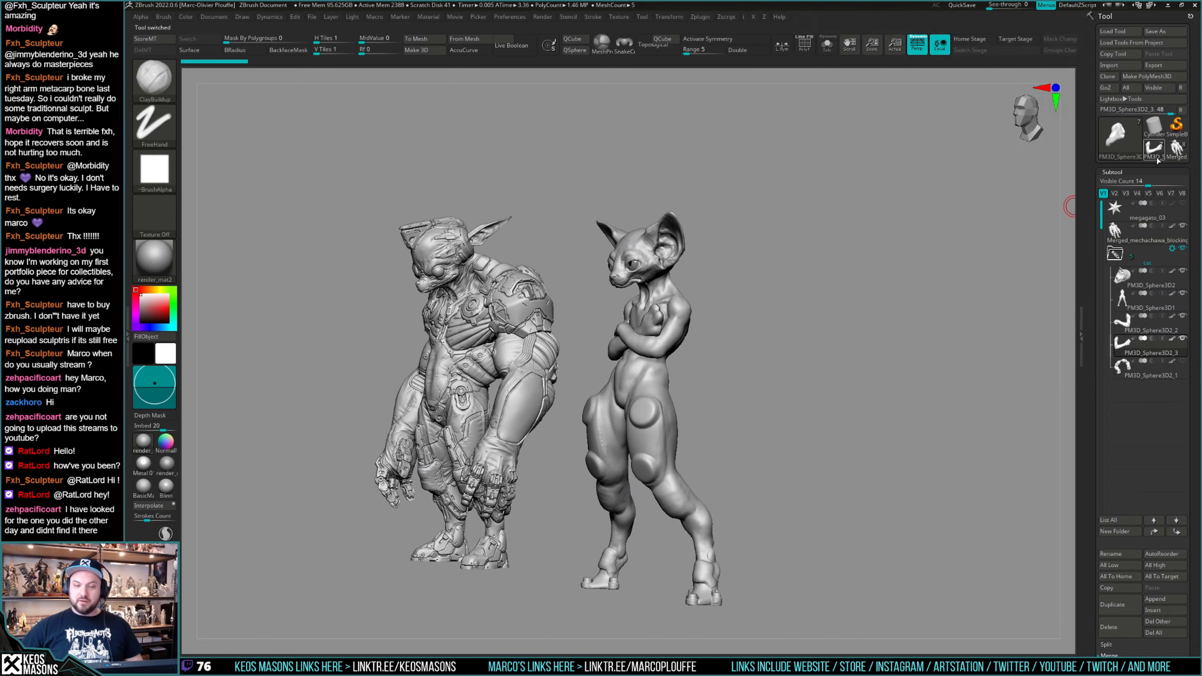
mouse_move(968, 265)
mouse_down()
mouse_move(941, 263)
mouse_move(974, 259)
mouse_up()
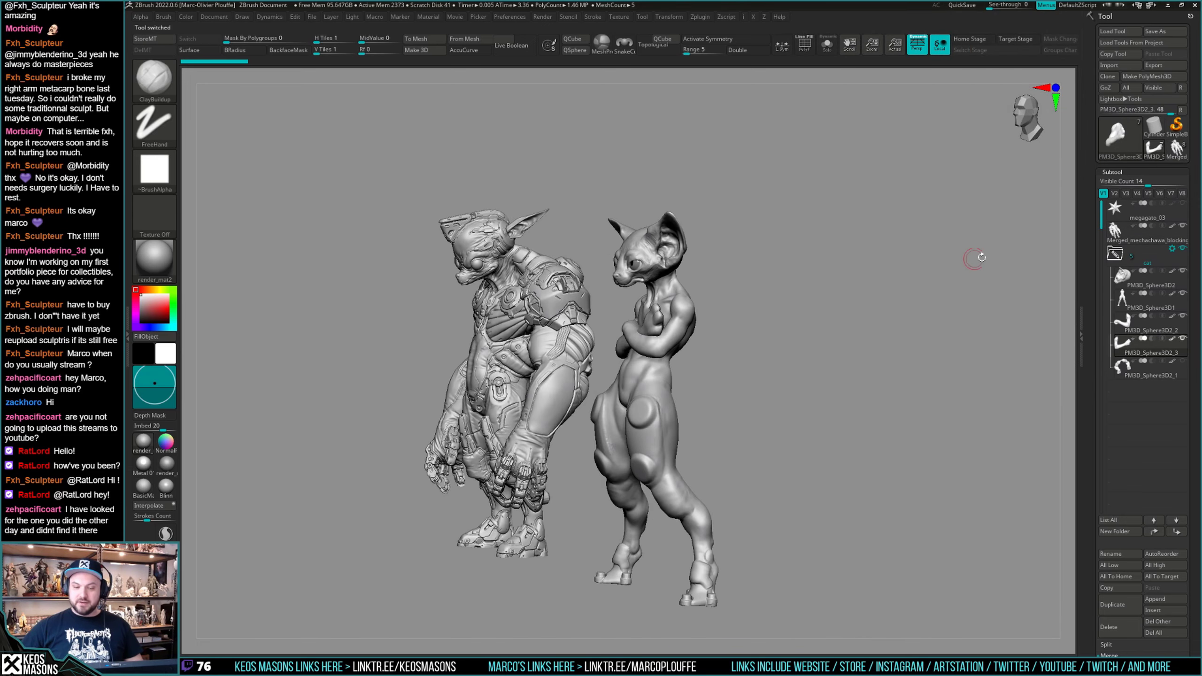
click(1170, 155)
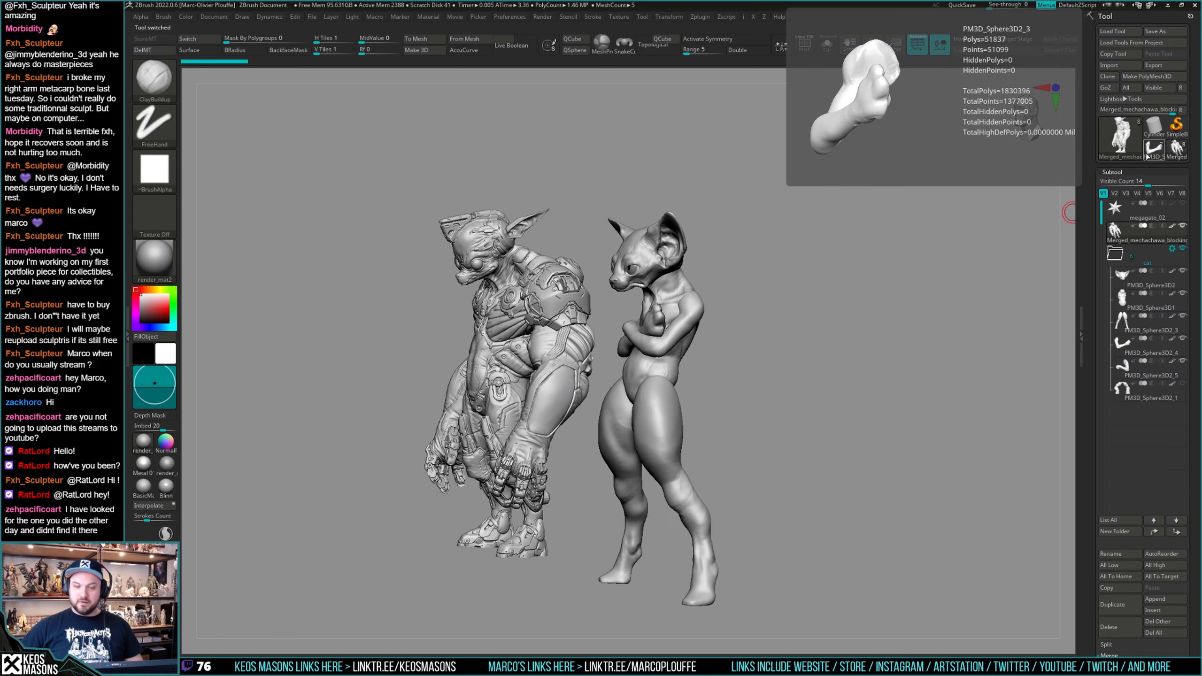
click(1146, 153)
click(1170, 157)
click(1155, 157)
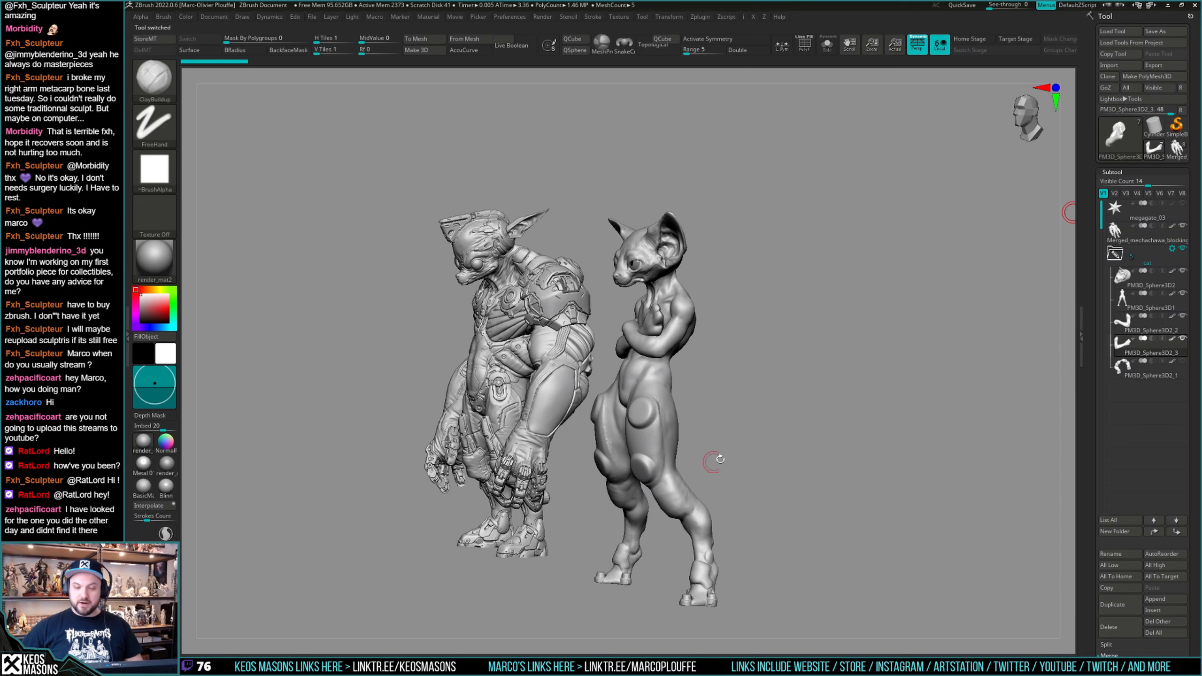
Hide the armored mech in both versions and compare the cat's side profile between them.
drag(719, 459, 785, 439)
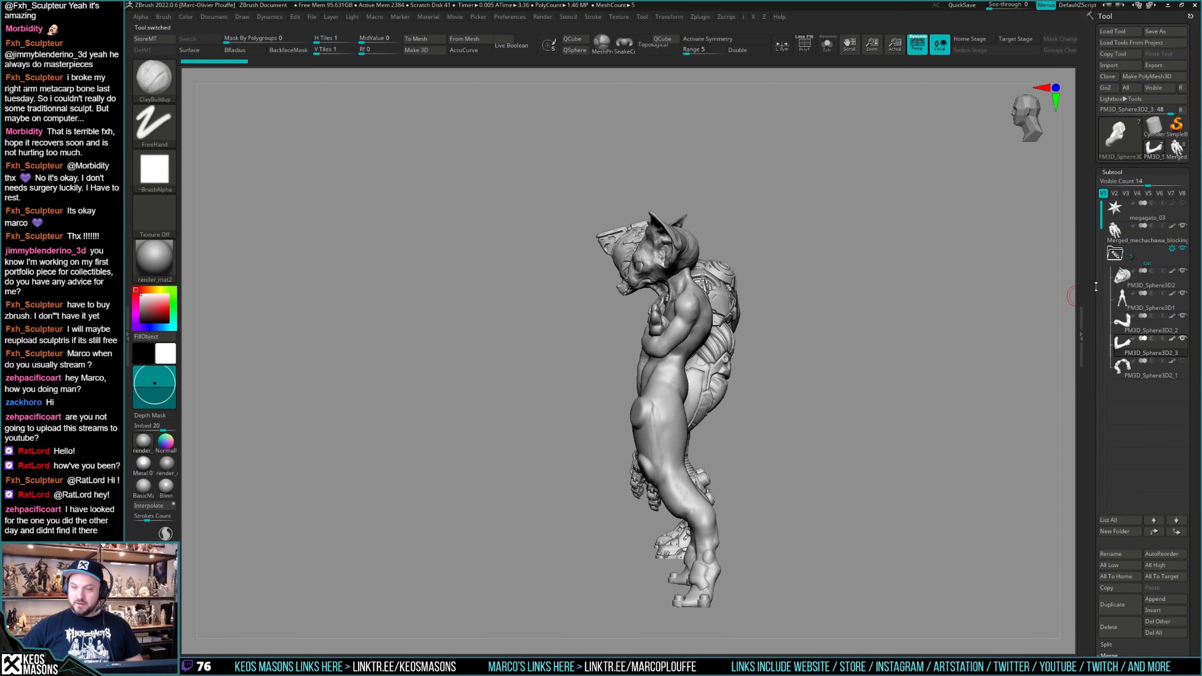
click(1181, 143)
click(1177, 149)
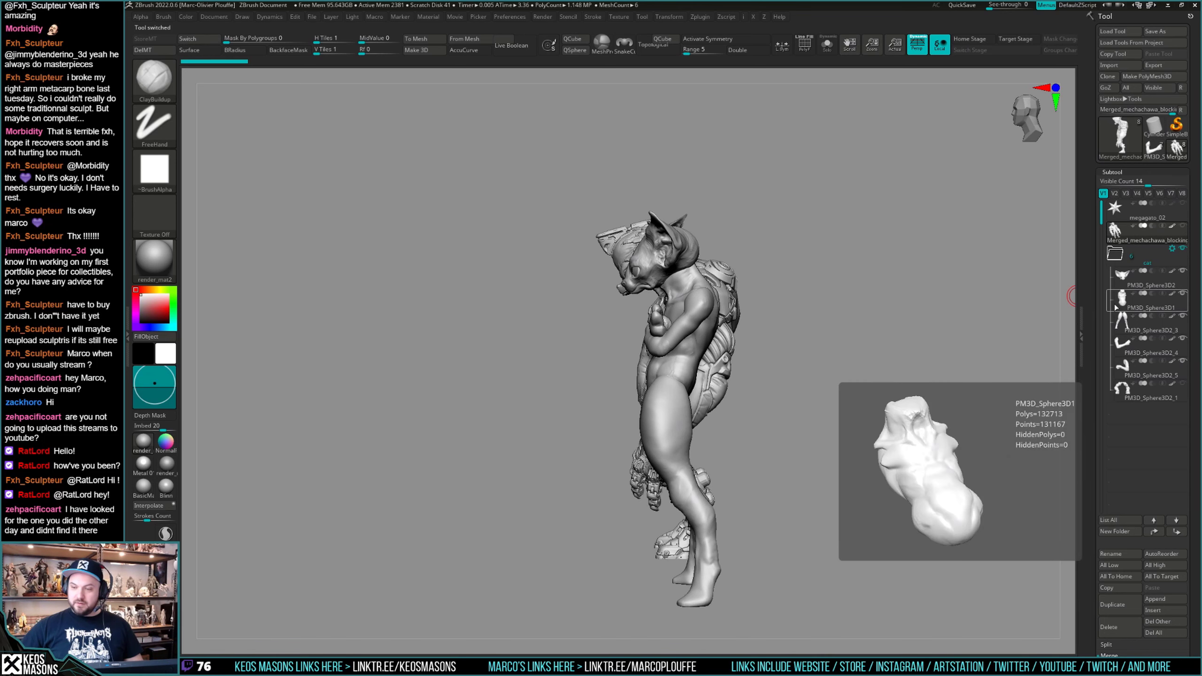
click(1144, 278)
click(1154, 149)
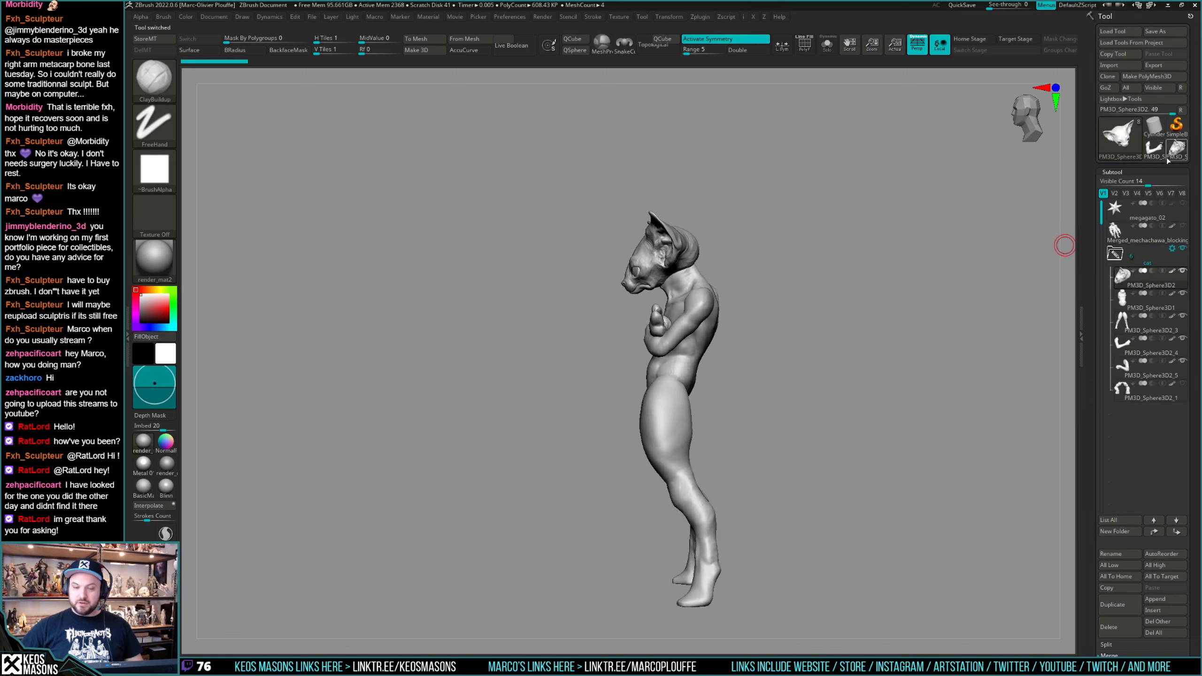
mouse_move(861, 332)
mouse_down()
mouse_move(878, 333)
mouse_move(816, 355)
mouse_up()
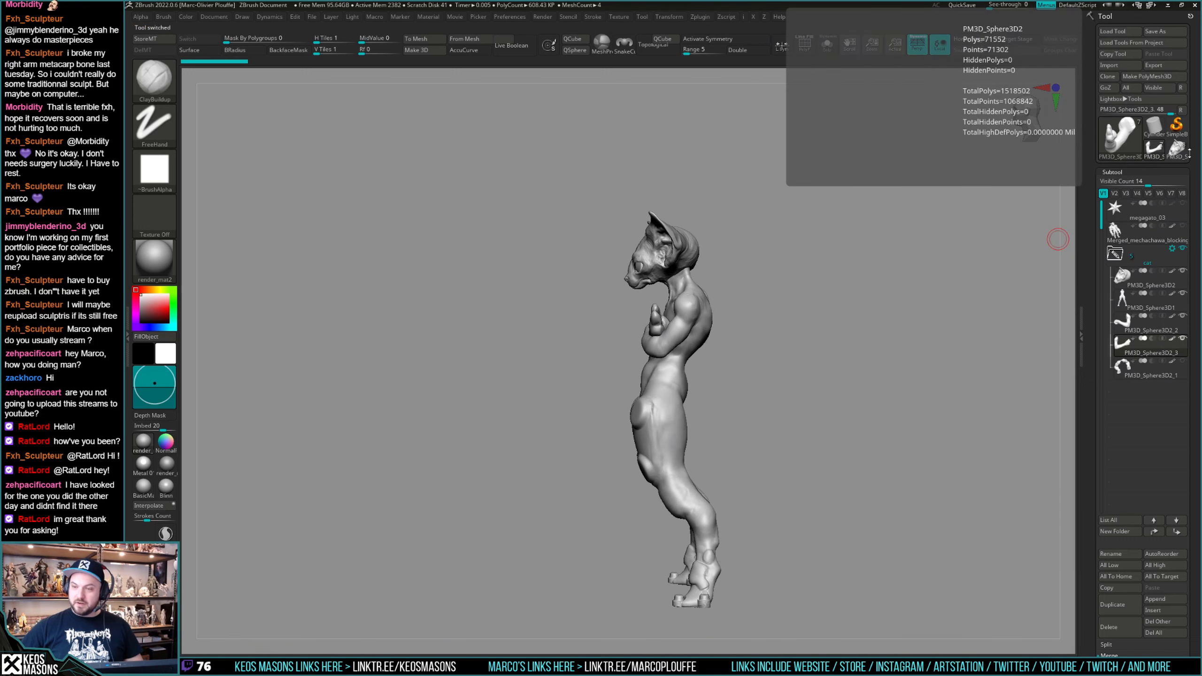
click(1129, 145)
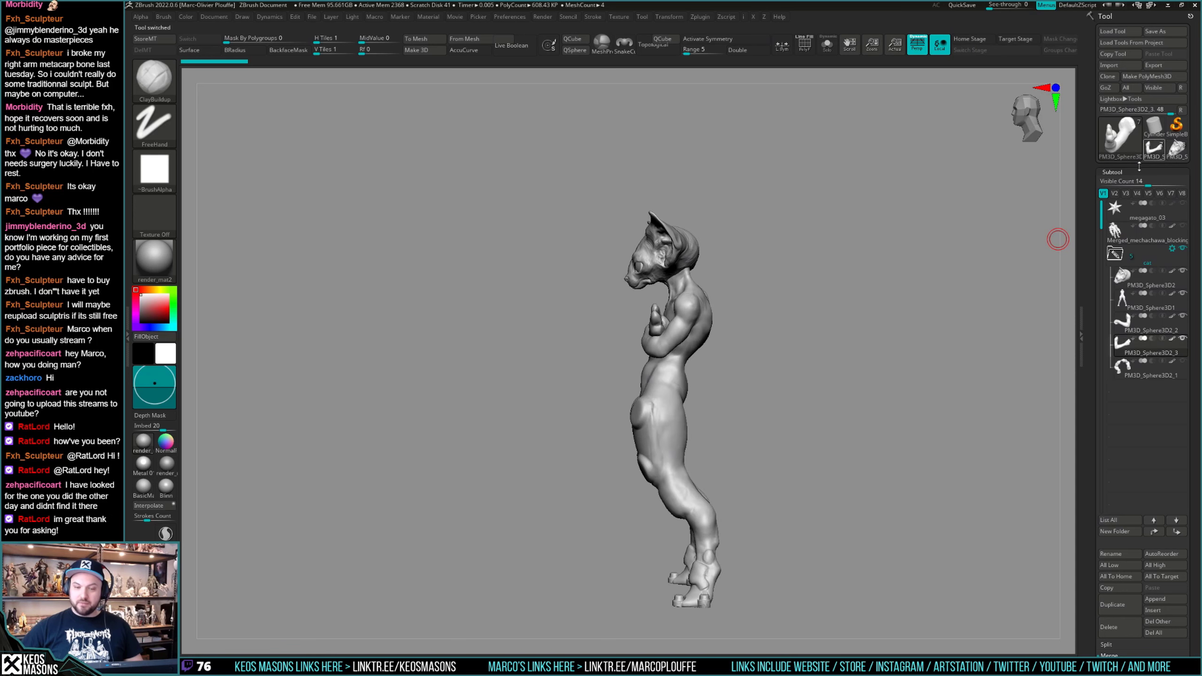
mouse_move(749, 263)
mouse_down()
mouse_move(713, 270)
mouse_move(793, 313)
mouse_move(728, 288)
mouse_move(747, 284)
mouse_up()
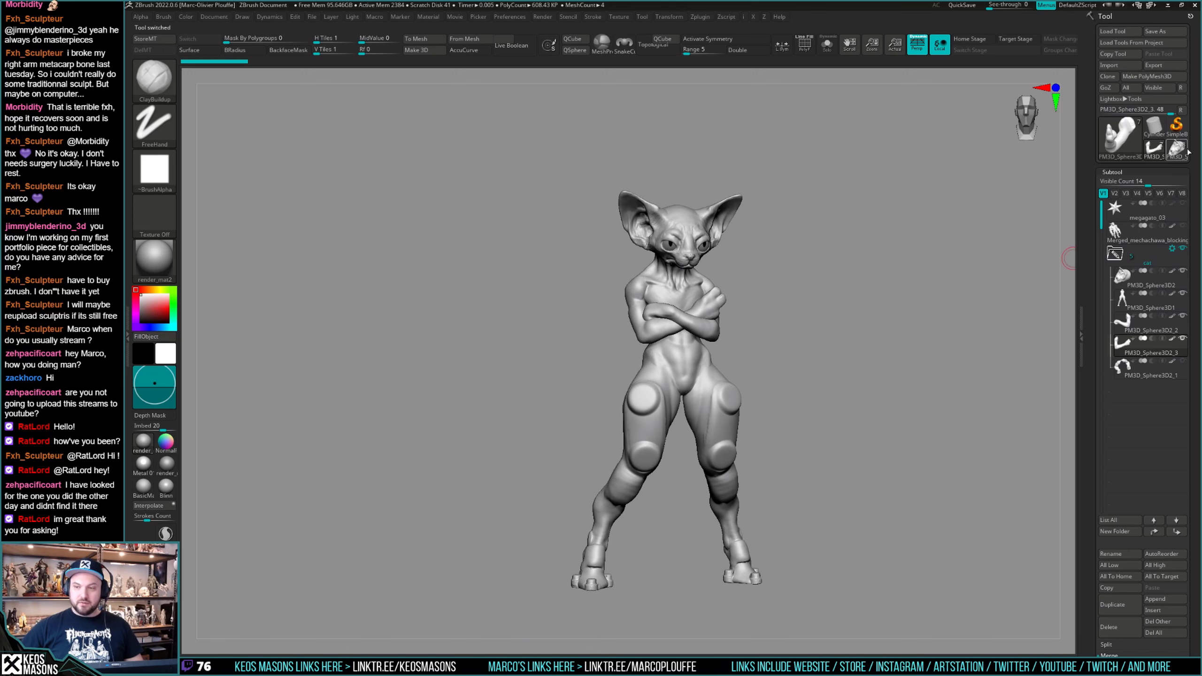
Compare the two cat versions without the mech from the front and the opposite three-quarter side.
click(1157, 150)
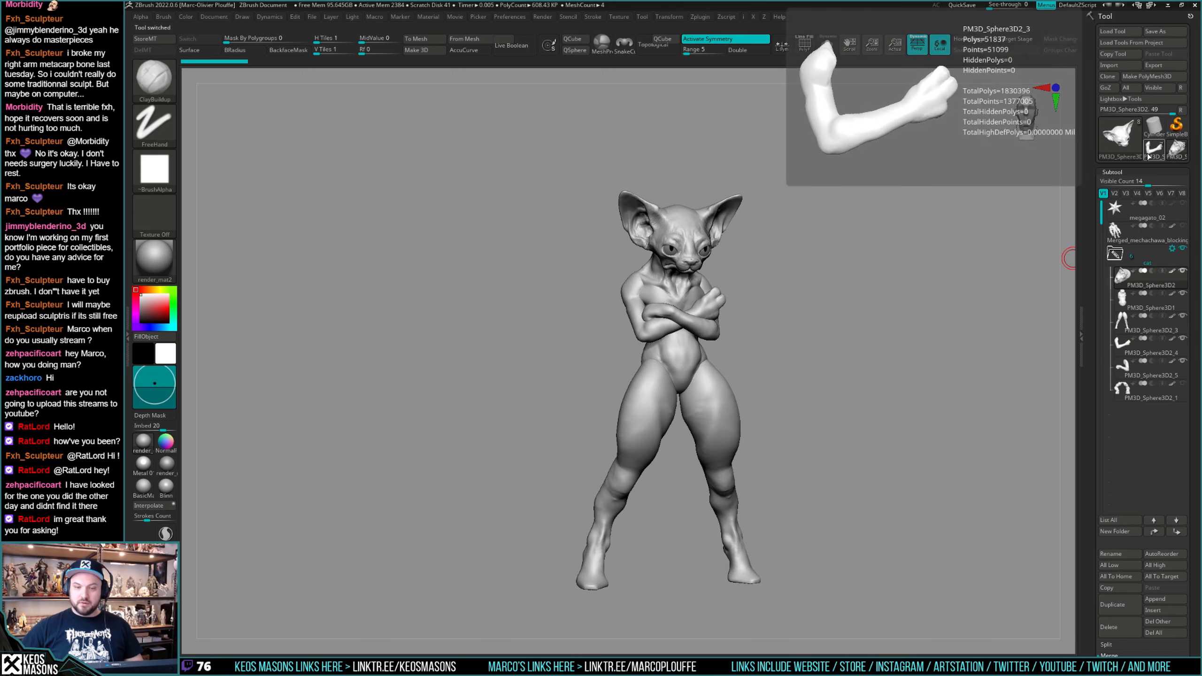
click(1154, 156)
click(1170, 154)
click(1157, 155)
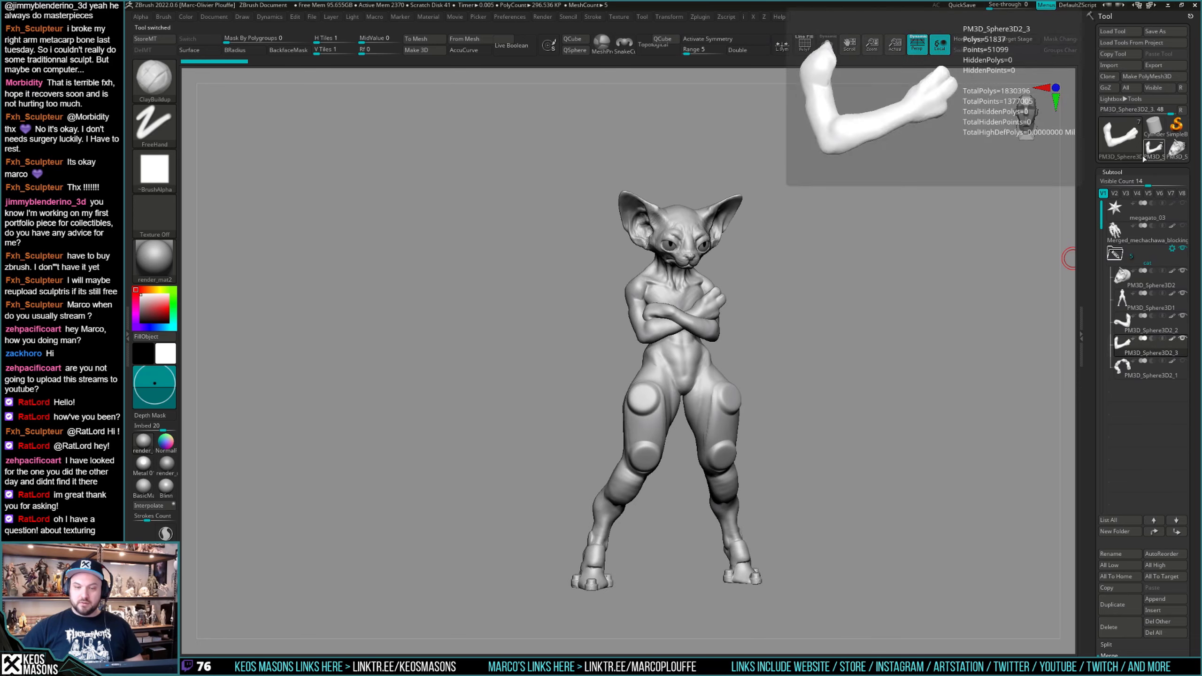
drag(929, 208, 1045, 196)
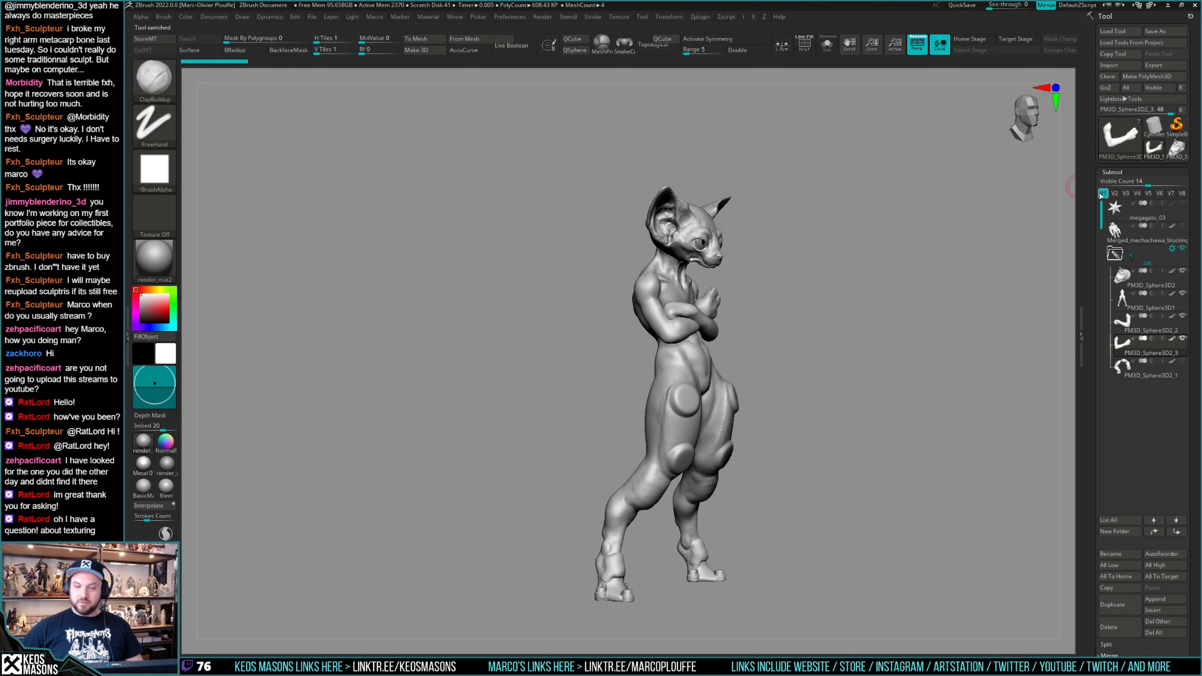
click(1175, 153)
click(1139, 158)
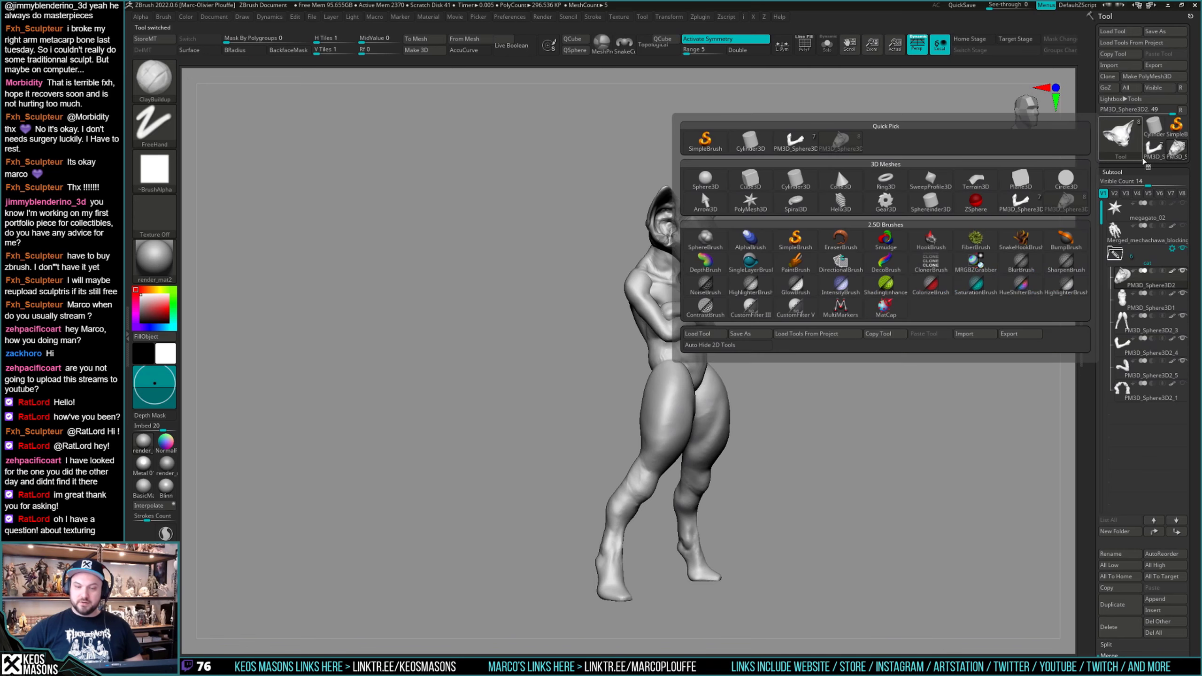
Return to the megagato_03 version in front view and show the armored mech again.
click(1158, 152)
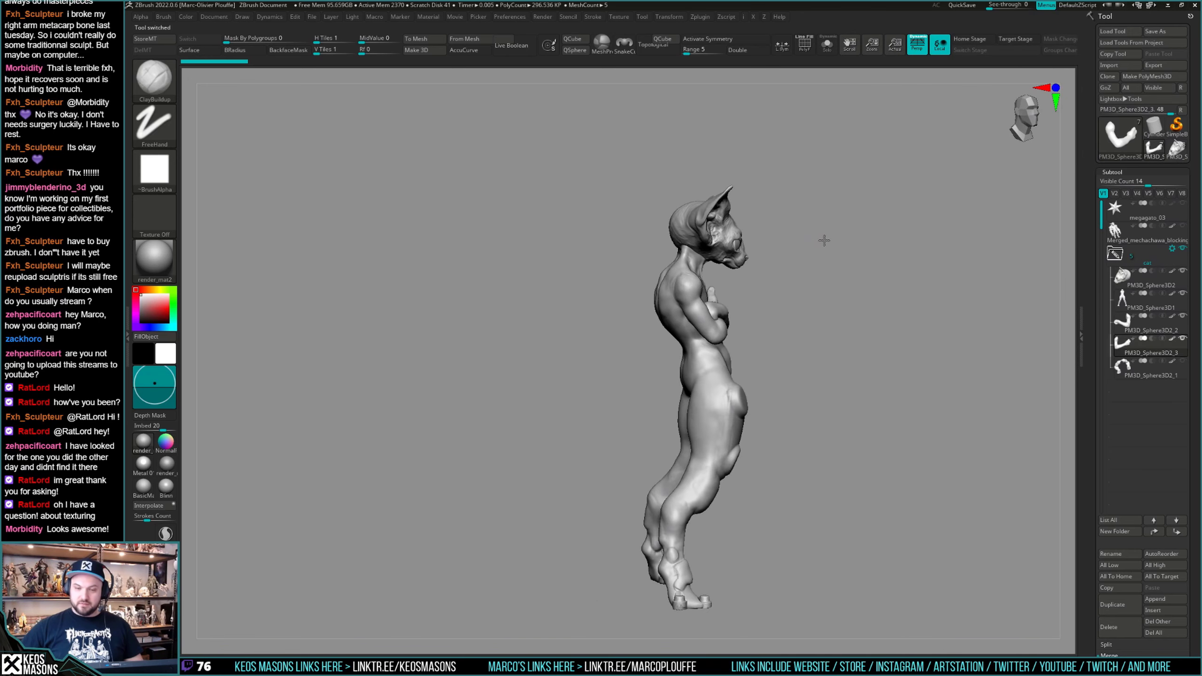
drag(824, 240, 826, 241)
click(1181, 226)
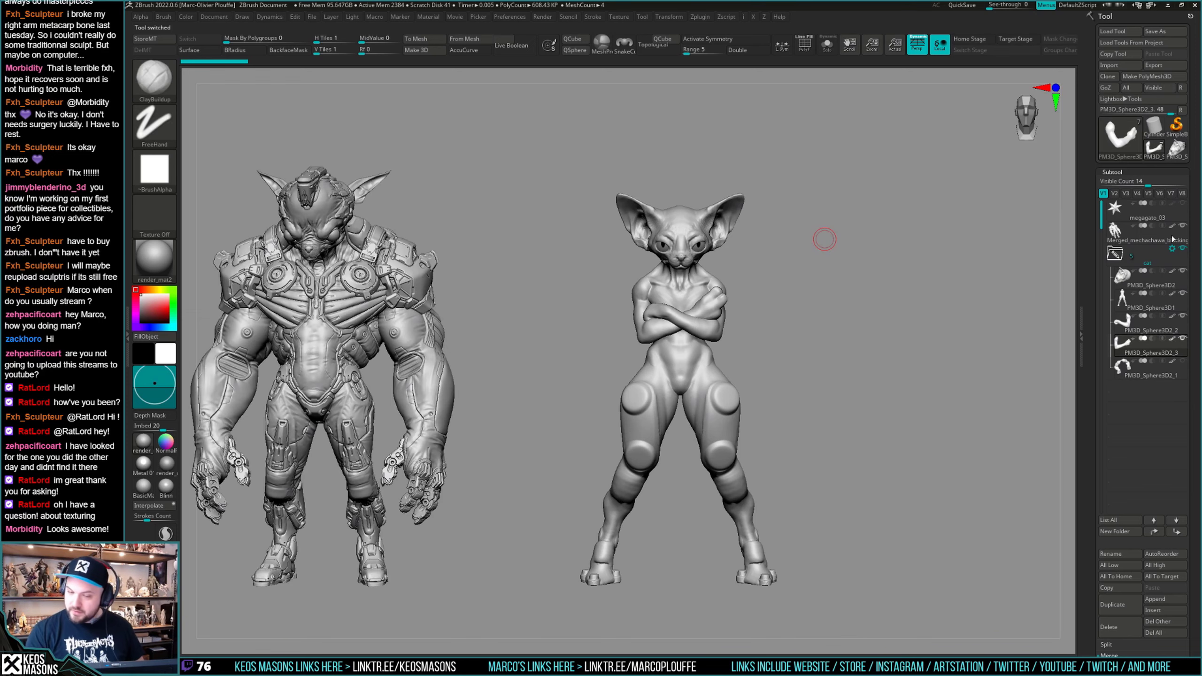
Hide the cat's other crossed arm and choose the Move brush for the arm lying across the chest.
key(ctrl+shift+s)
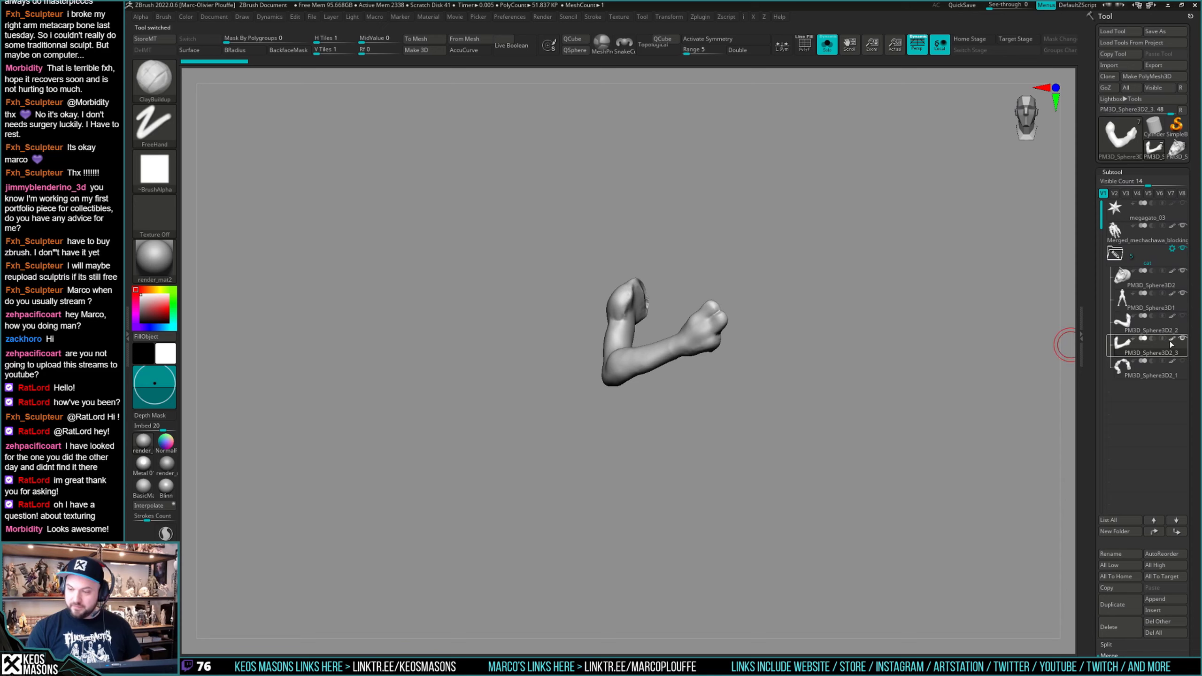
key(ctrl+shift+s)
right_drag(794, 435, 880, 416)
ctrl+right_drag(757, 388, 734, 407)
key(space)
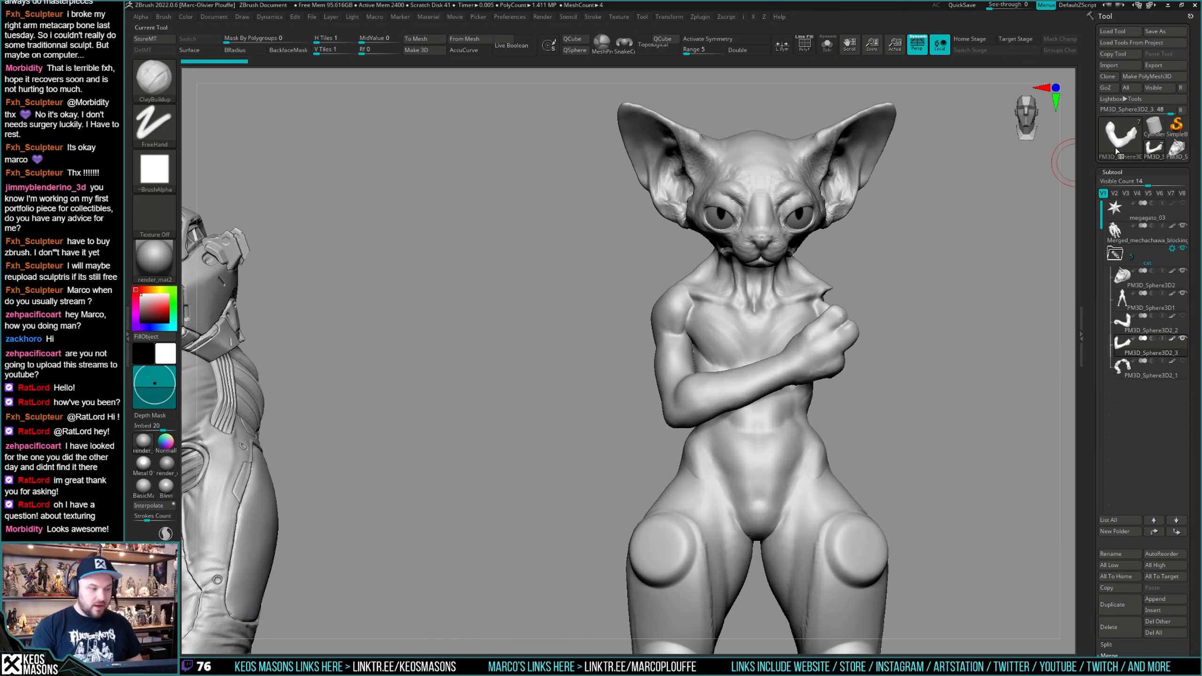
key(b)
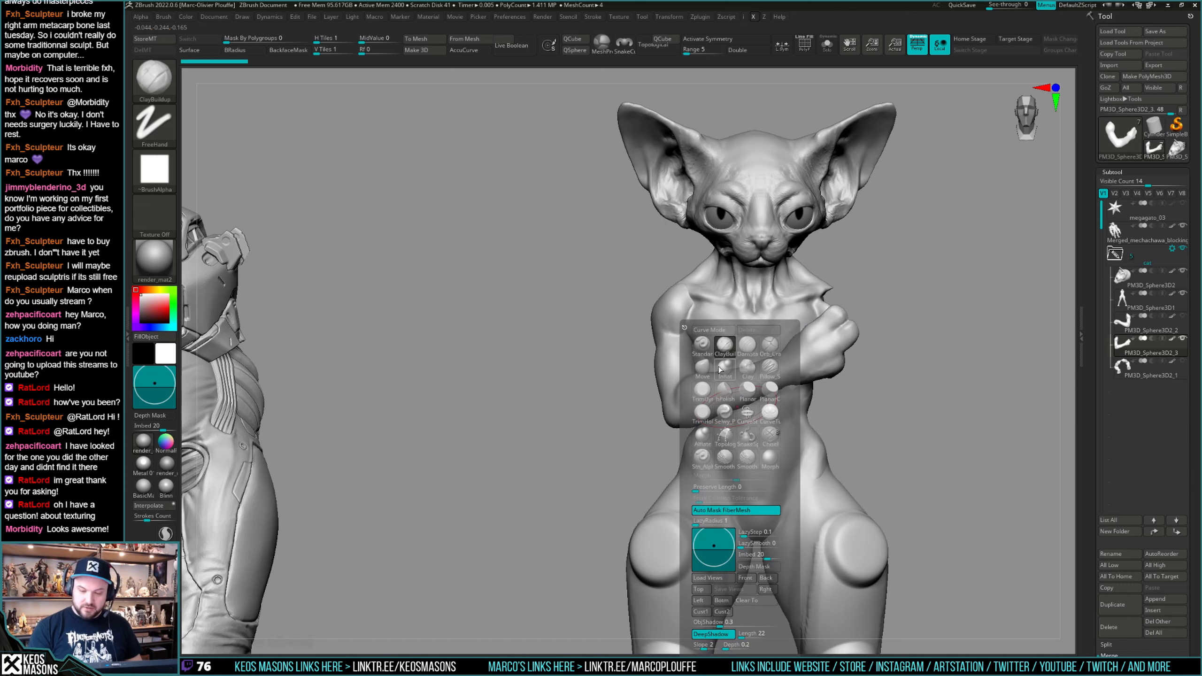
key(m)
key(v)
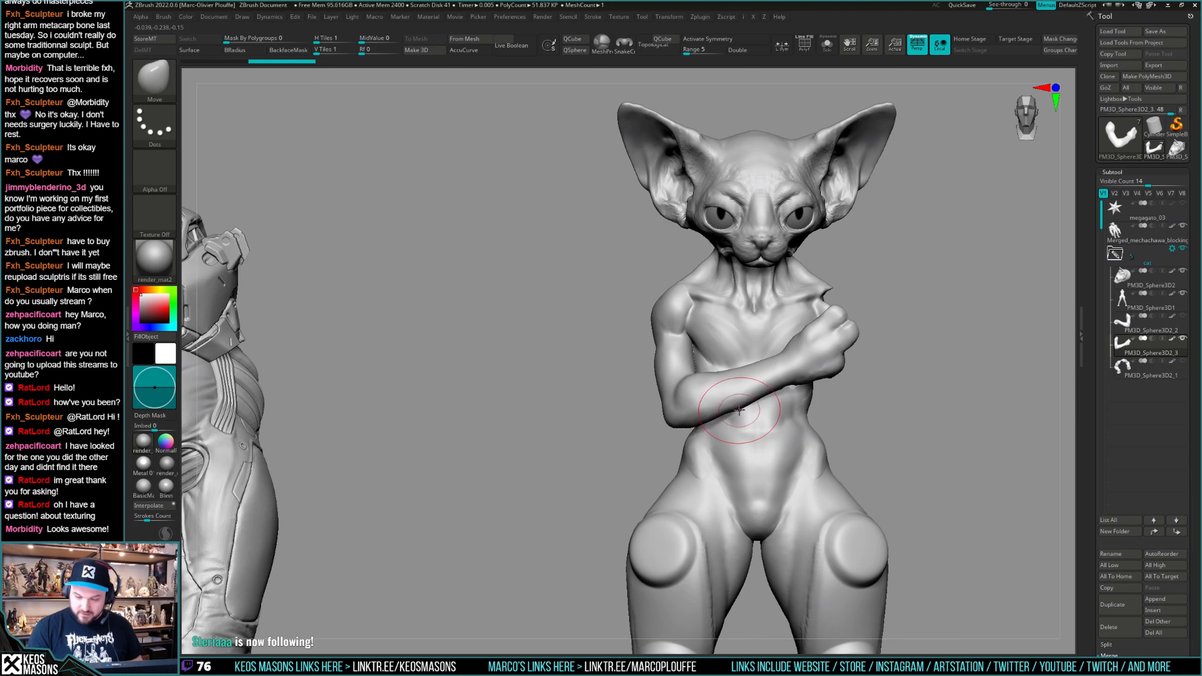
Adjust the visible arm's contour around the elbow with the Move brush, working from the front and from behind.
key(space)
mouse_move(745, 417)
right_down()
mouse_move(743, 405)
mouse_move(834, 408)
right_up()
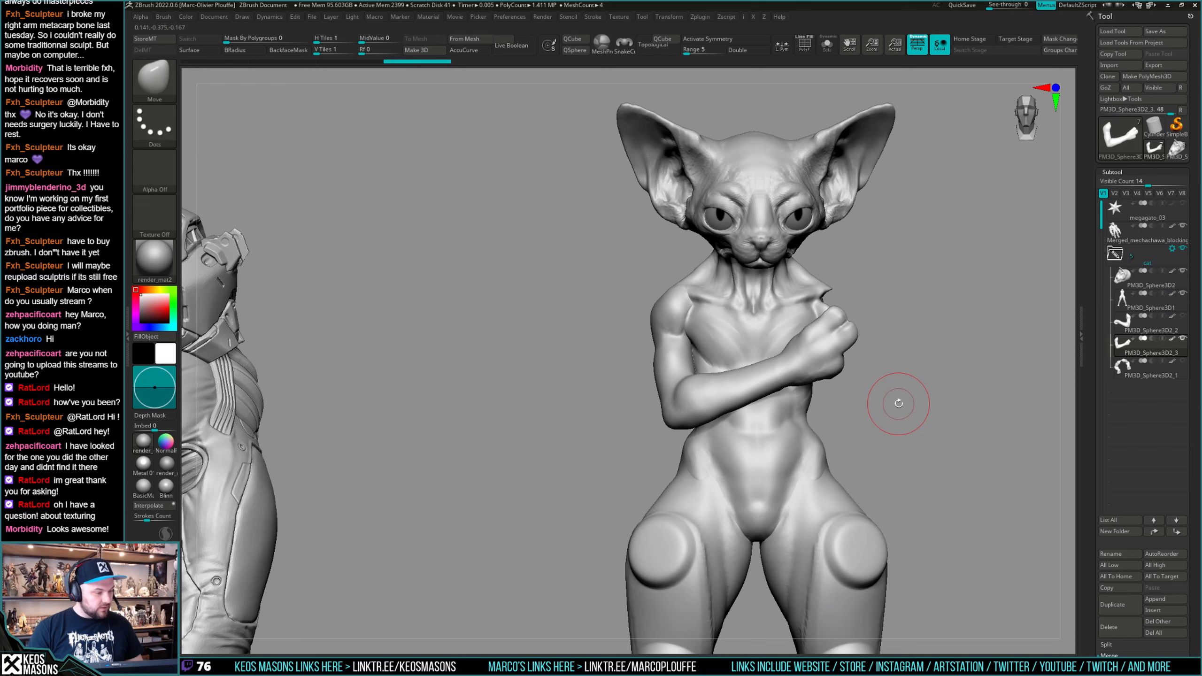
mouse_move(898, 407)
mouse_down()
mouse_move(893, 328)
mouse_move(906, 382)
mouse_move(727, 404)
mouse_move(718, 391)
mouse_move(729, 348)
mouse_move(897, 376)
mouse_move(885, 391)
mouse_up()
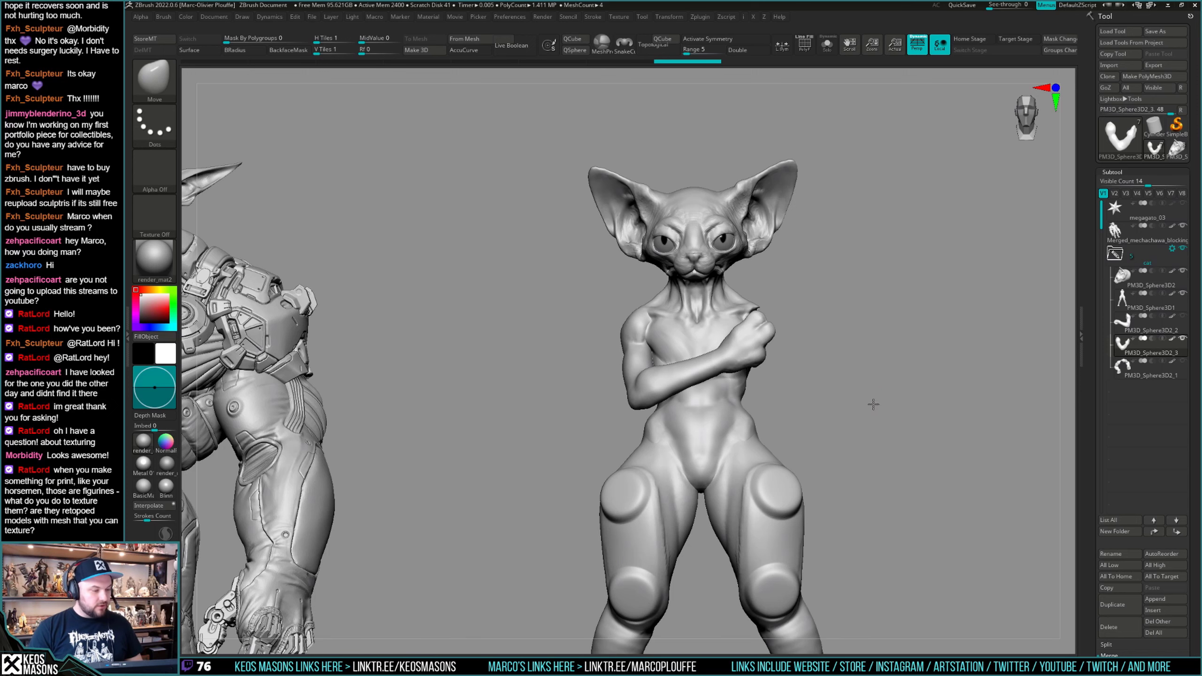
drag(873, 404, 889, 391)
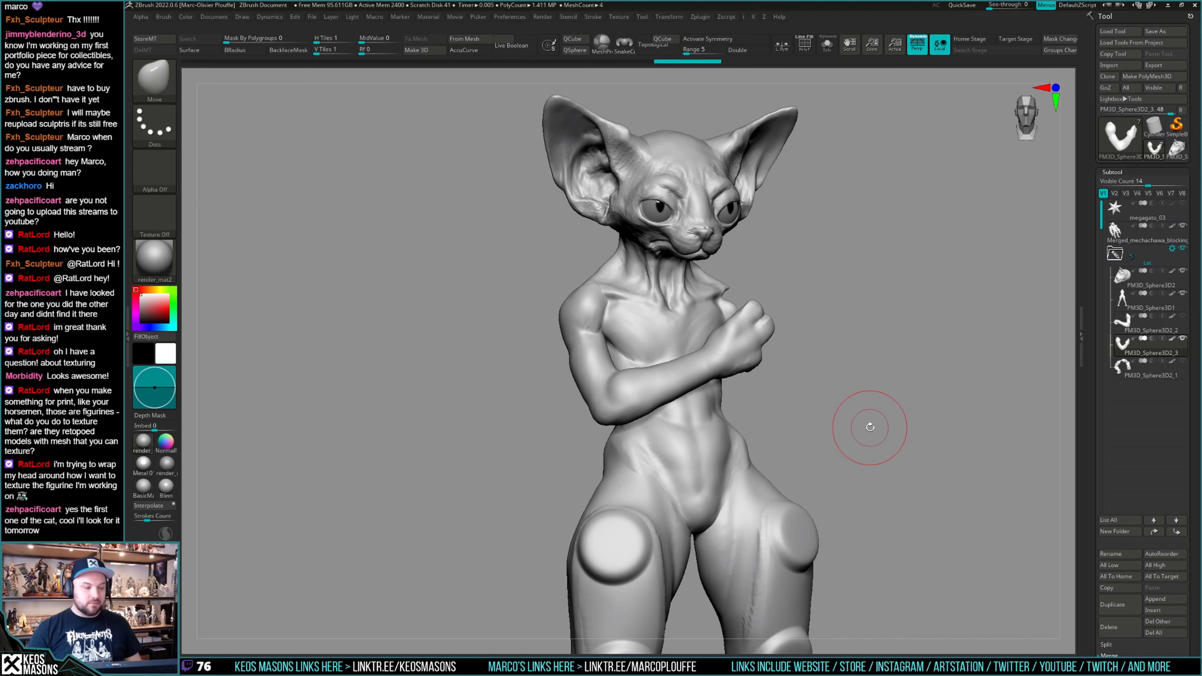
mouse_move(880, 408)
mouse_down()
mouse_move(864, 407)
mouse_move(880, 392)
mouse_move(880, 421)
mouse_up()
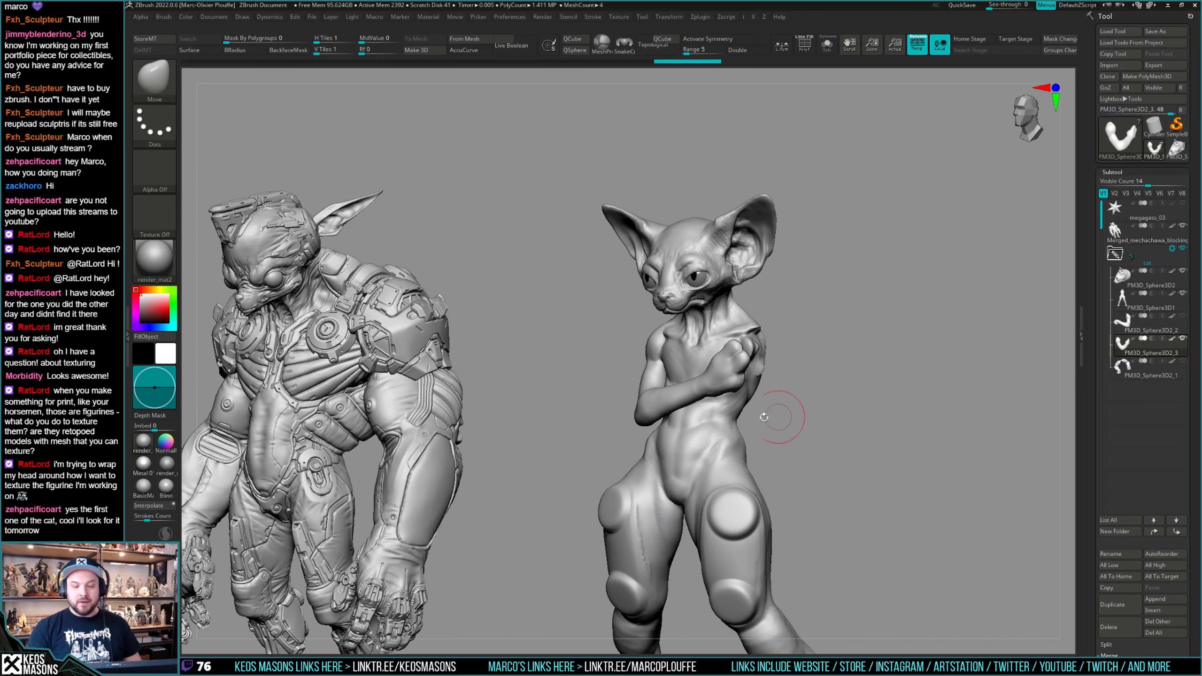
drag(764, 417, 669, 423)
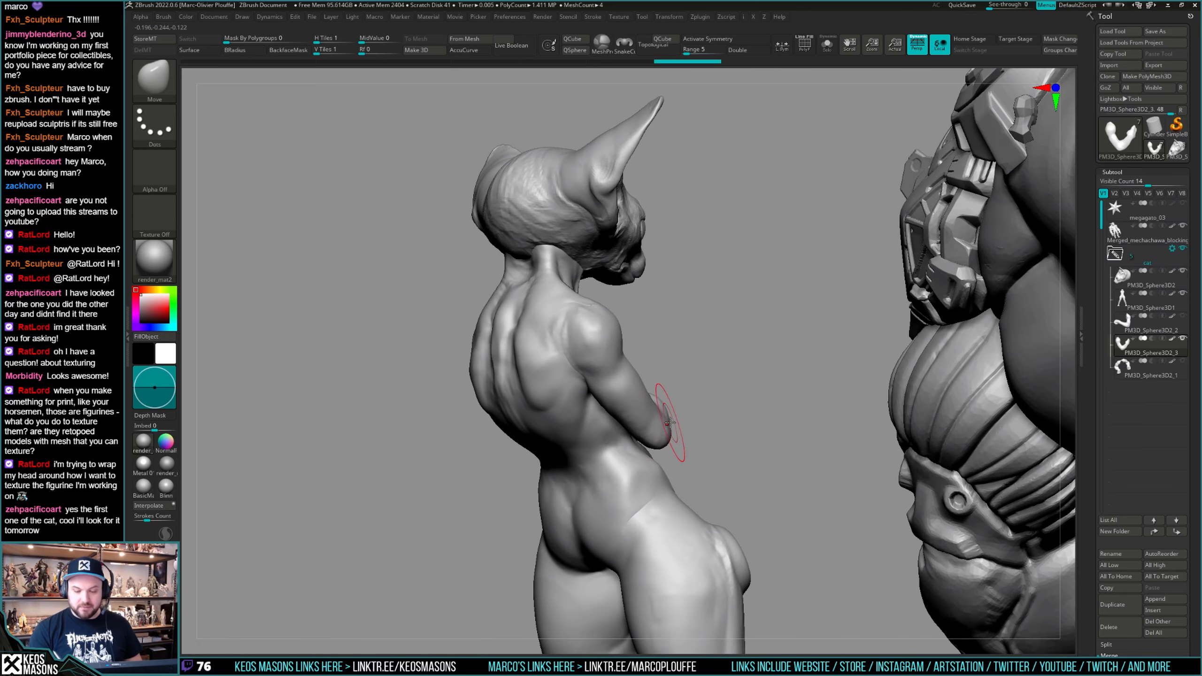
right_drag(663, 432, 683, 414)
key(w)
ctrl+drag(655, 438, 690, 412)
key(q)
key(shift+f)
key(shift+f)
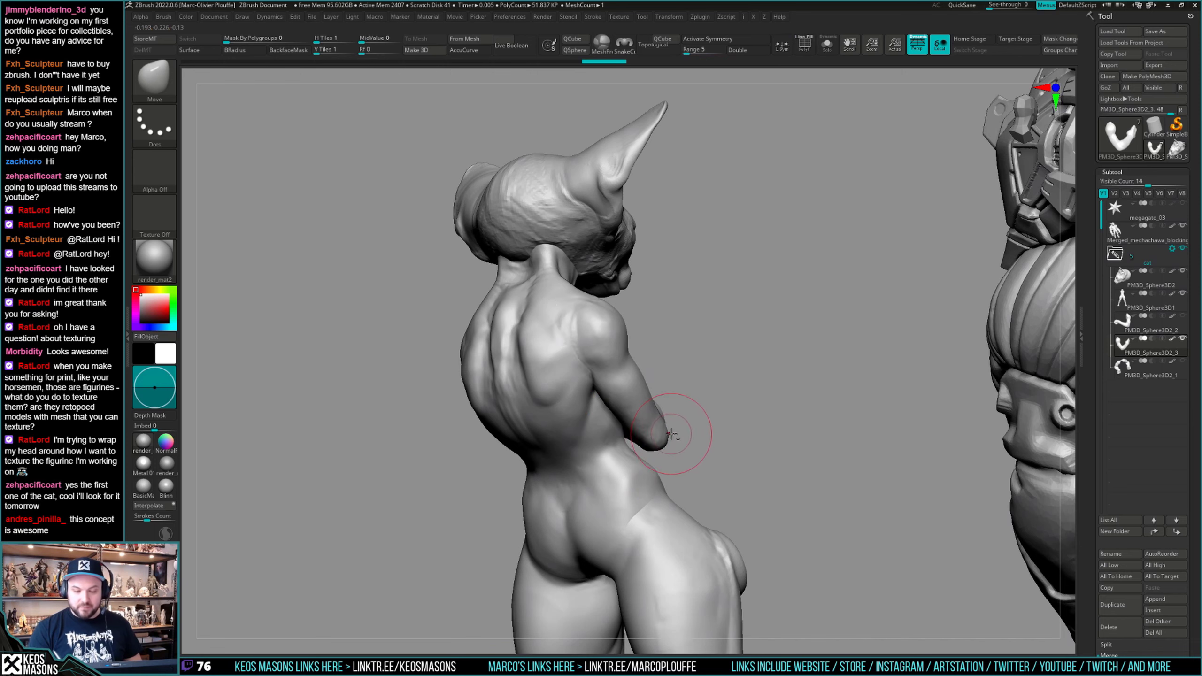
Isolate the arm and reshape its elbow and upper forearm with the Move brush.
key(alt+s)
right_click(678, 422)
key(b)
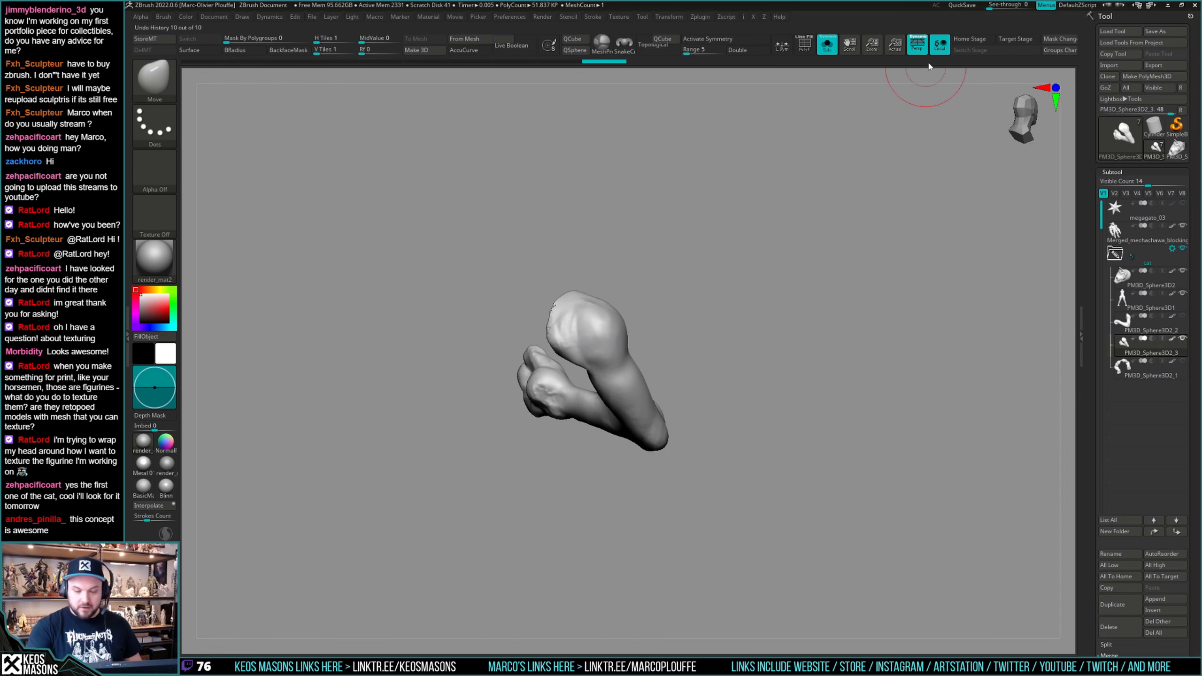
mouse_move(705, 428)
right_down()
mouse_move(648, 438)
mouse_move(646, 424)
mouse_move(644, 442)
mouse_move(664, 424)
right_up()
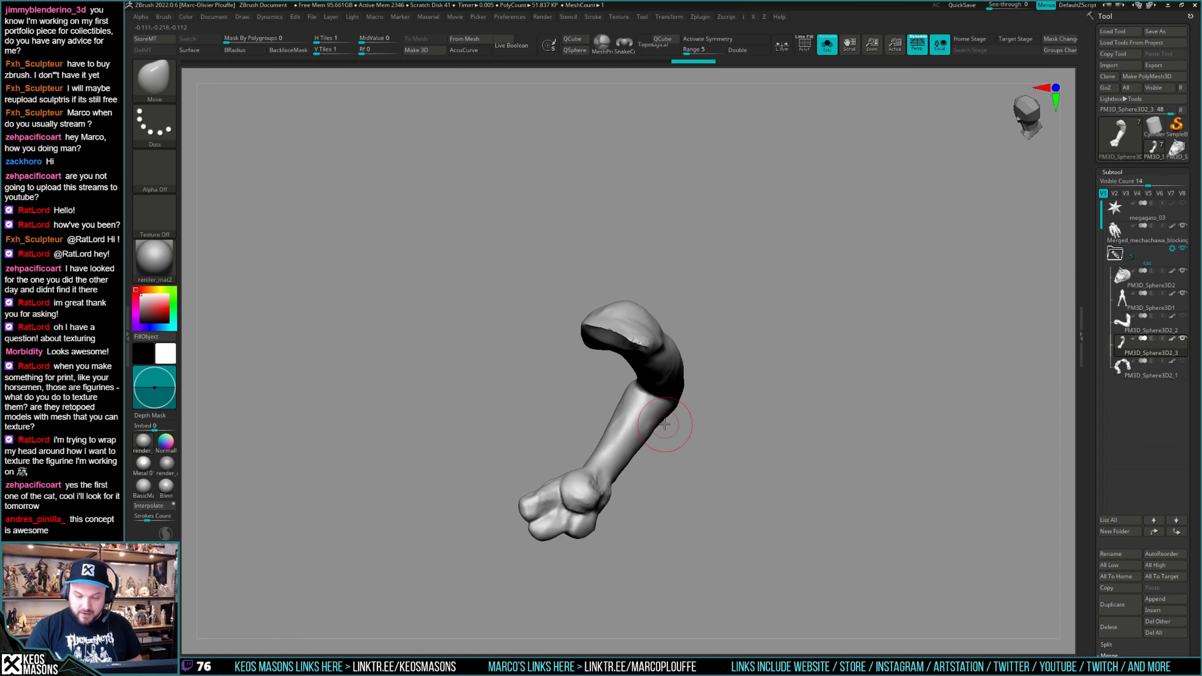
key(space)
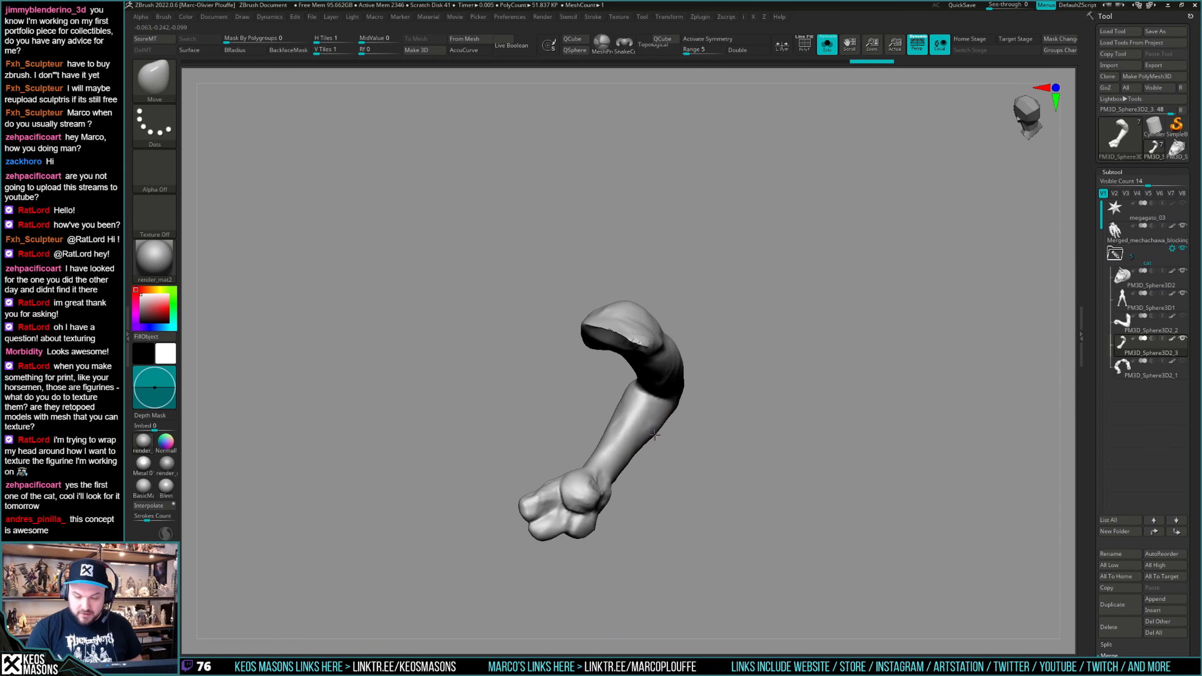
right_drag(669, 418, 724, 322)
alt+click(710, 398)
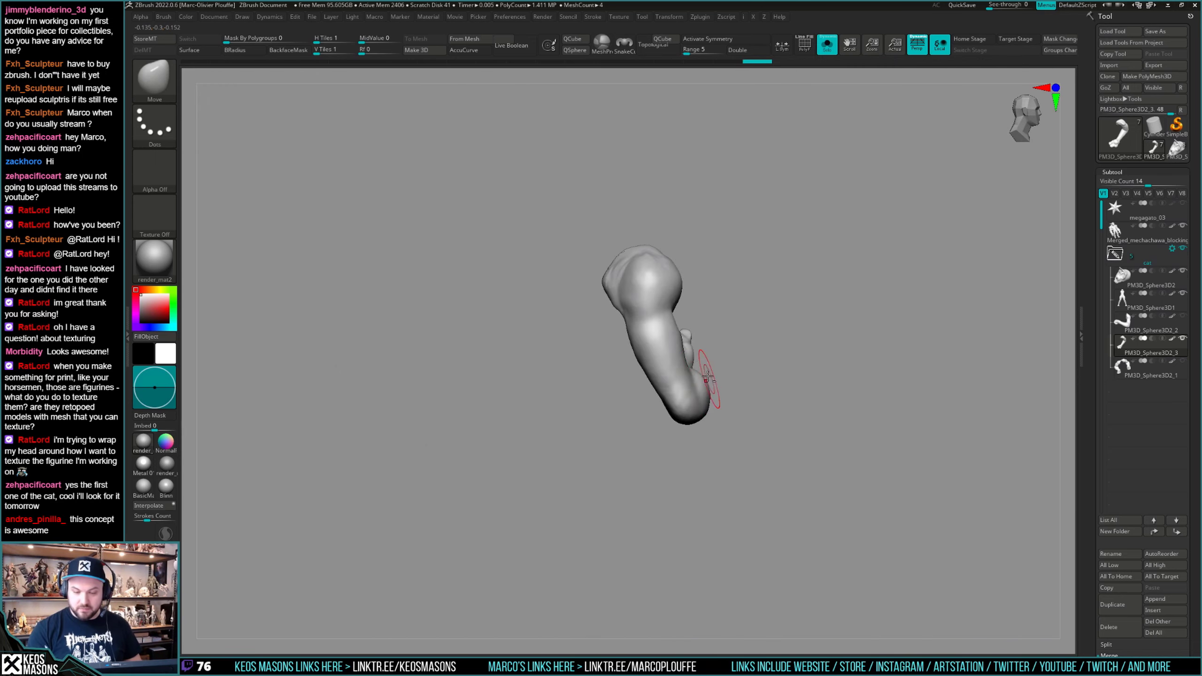
right_drag(710, 397, 692, 387)
key(space)
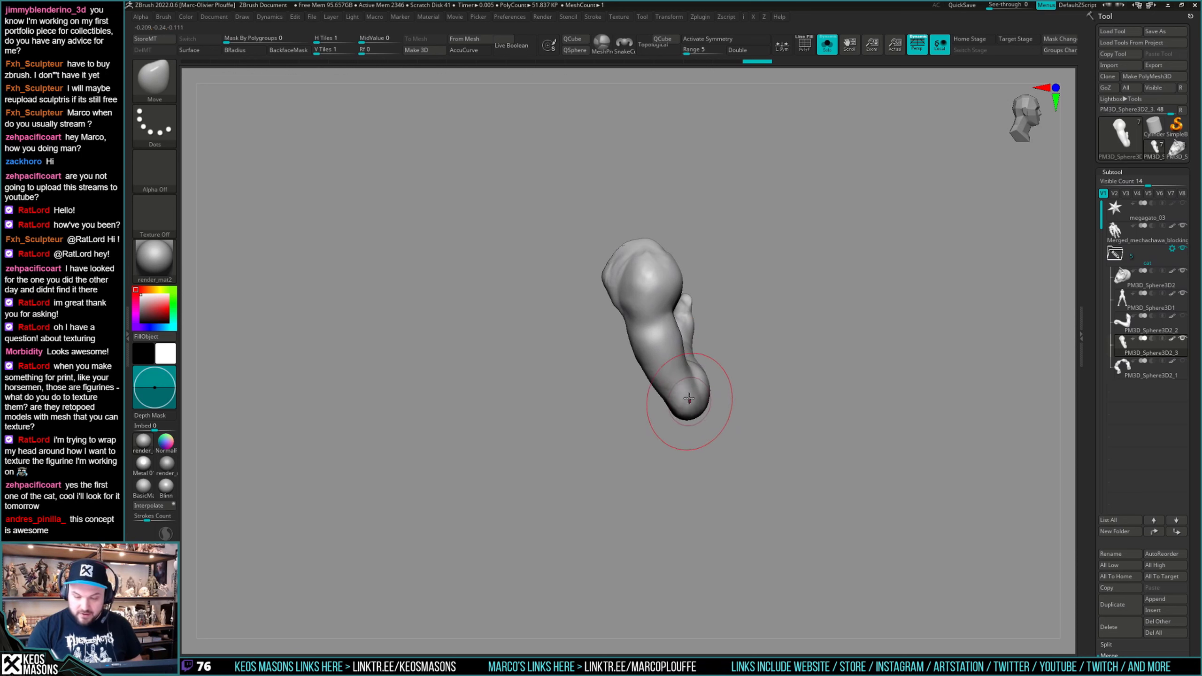
Reshape and smooth the outer side of the isolated arm's forearm, seen from below the elbow.
key(space)
key(space)
mouse_move(663, 393)
right_down()
mouse_move(682, 356)
mouse_move(719, 344)
mouse_move(663, 420)
mouse_move(697, 438)
mouse_move(692, 424)
mouse_move(719, 409)
mouse_move(776, 402)
mouse_move(747, 368)
mouse_move(760, 375)
mouse_move(738, 382)
mouse_move(723, 483)
mouse_move(743, 357)
mouse_move(788, 436)
right_up()
key(space)
key(space)
key(space)
key(ctrl+b)
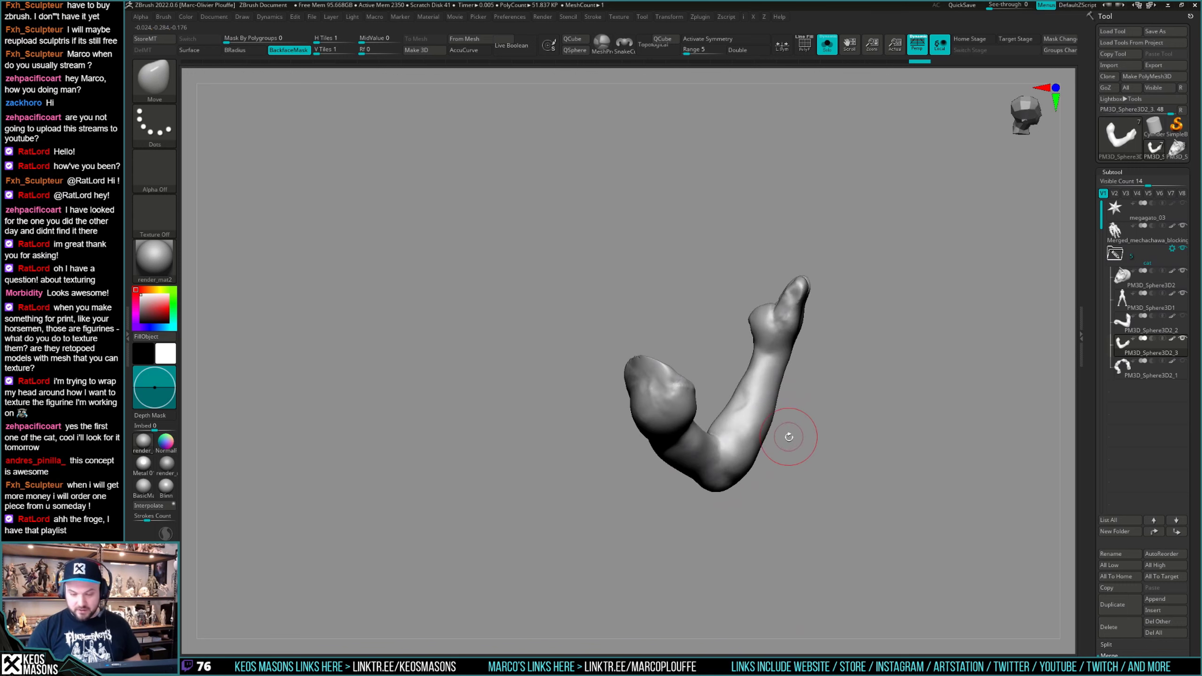
key(shift)
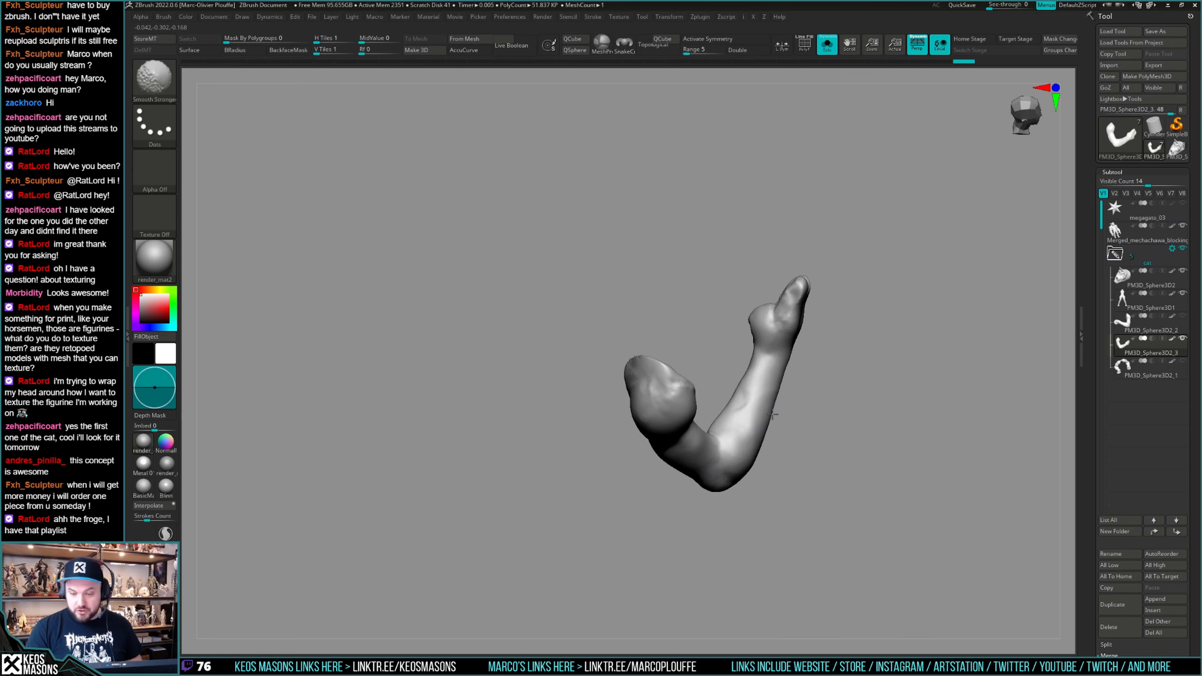
mouse_move(793, 405)
right_down()
mouse_move(742, 378)
mouse_move(754, 391)
right_up()
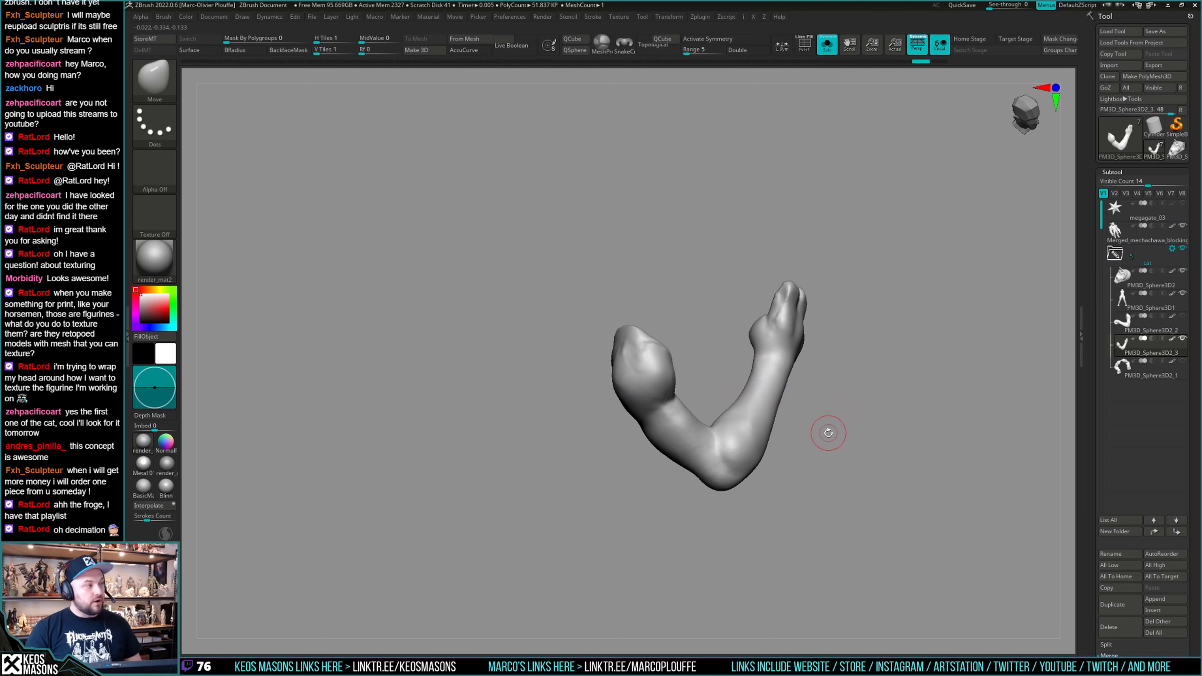
Refine the isolated arm's elbow bend with the Move brush and show the rest of the cat again.
mouse_move(826, 444)
right_down()
mouse_move(818, 410)
mouse_move(729, 403)
mouse_move(696, 440)
mouse_move(683, 418)
mouse_move(709, 413)
right_up()
shift+drag(714, 410, 710, 437)
right_drag(699, 449, 707, 403)
right_click(723, 377)
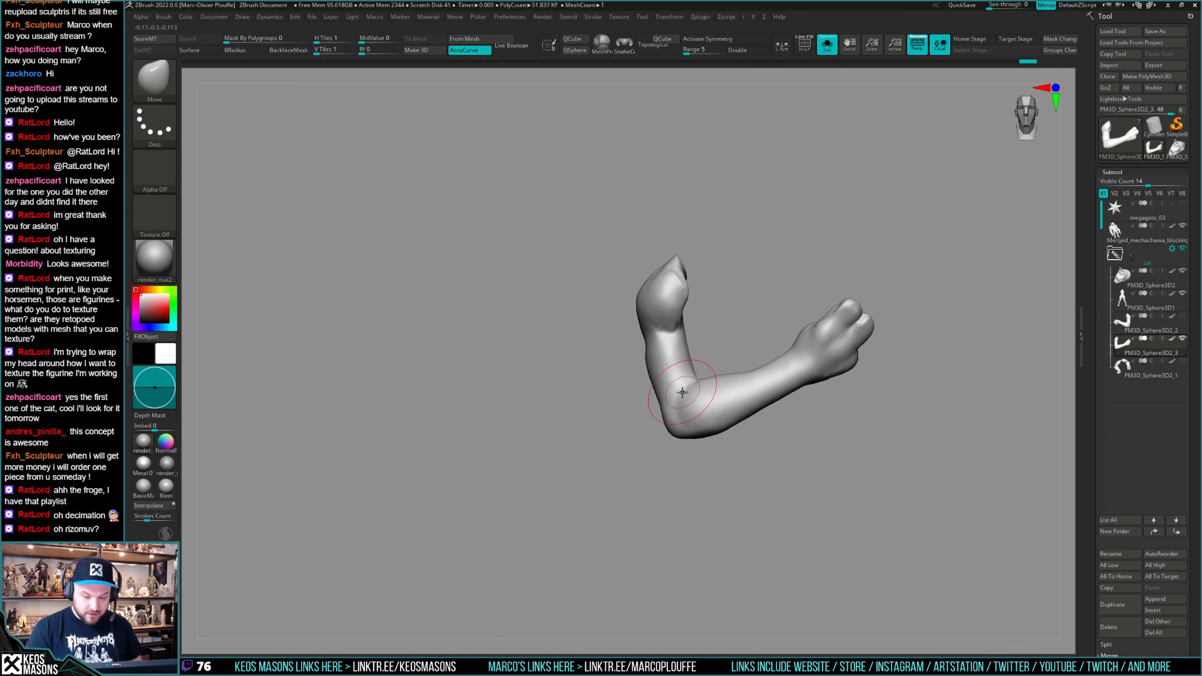
right_click(692, 391)
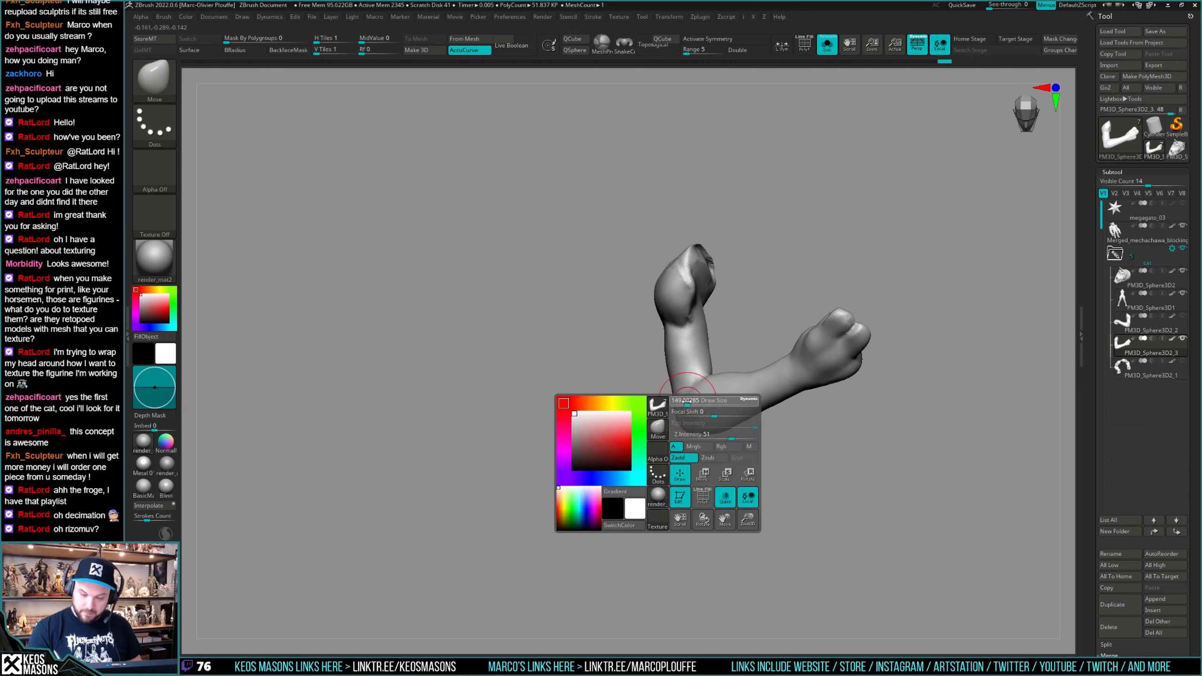
mouse_move(692, 391)
right_down()
mouse_move(696, 442)
mouse_move(694, 429)
right_up()
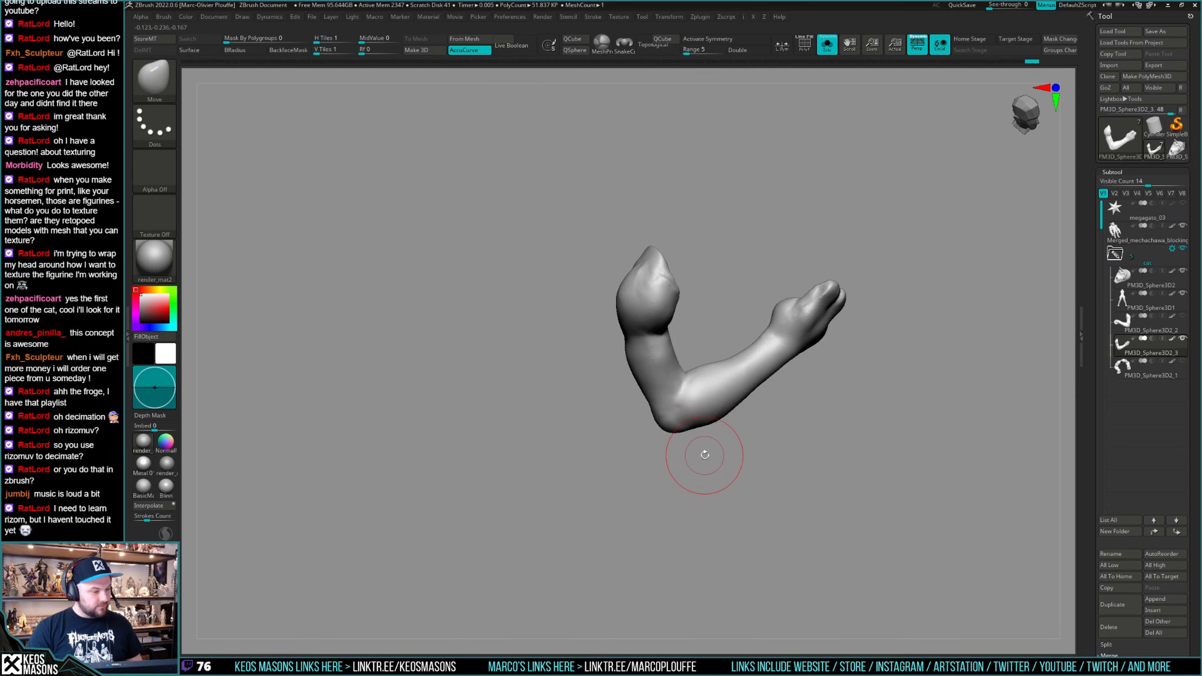
mouse_move(703, 458)
mouse_down()
mouse_move(700, 436)
mouse_move(644, 401)
mouse_move(660, 423)
mouse_move(645, 428)
mouse_move(678, 407)
mouse_move(657, 402)
mouse_move(665, 431)
mouse_up()
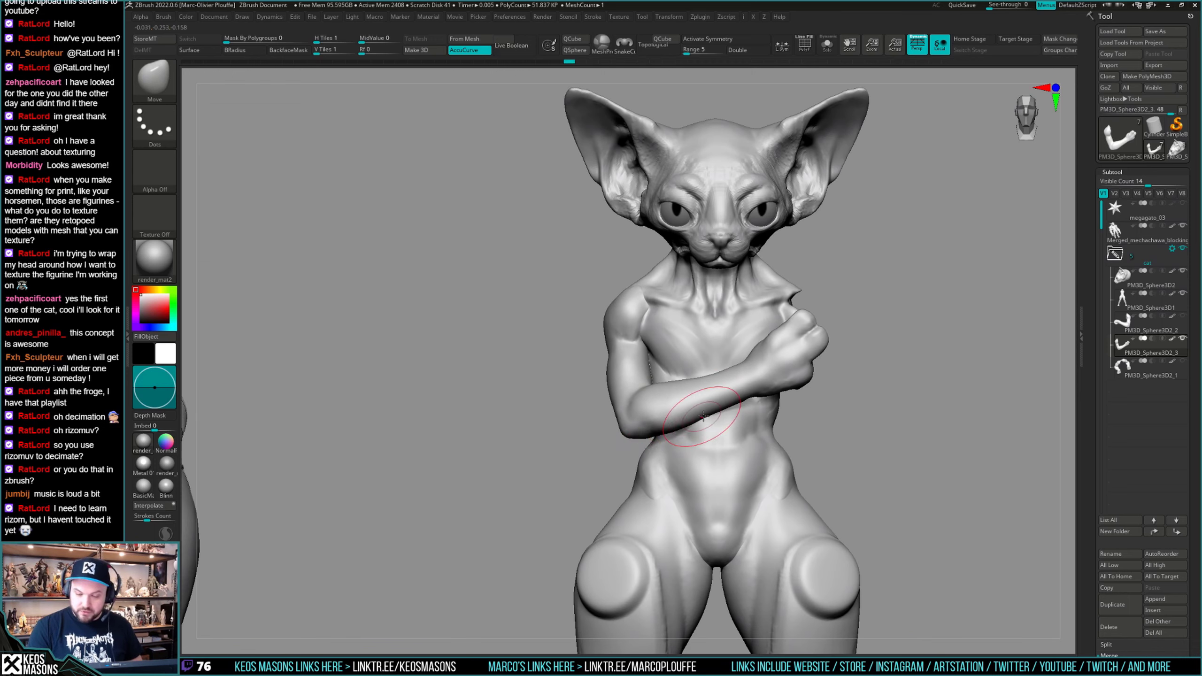
Adjust the forearm's upper edge near the elbow against the torso in front view with the Move brush.
mouse_move(702, 417)
right_down()
mouse_move(738, 411)
mouse_move(709, 397)
right_up()
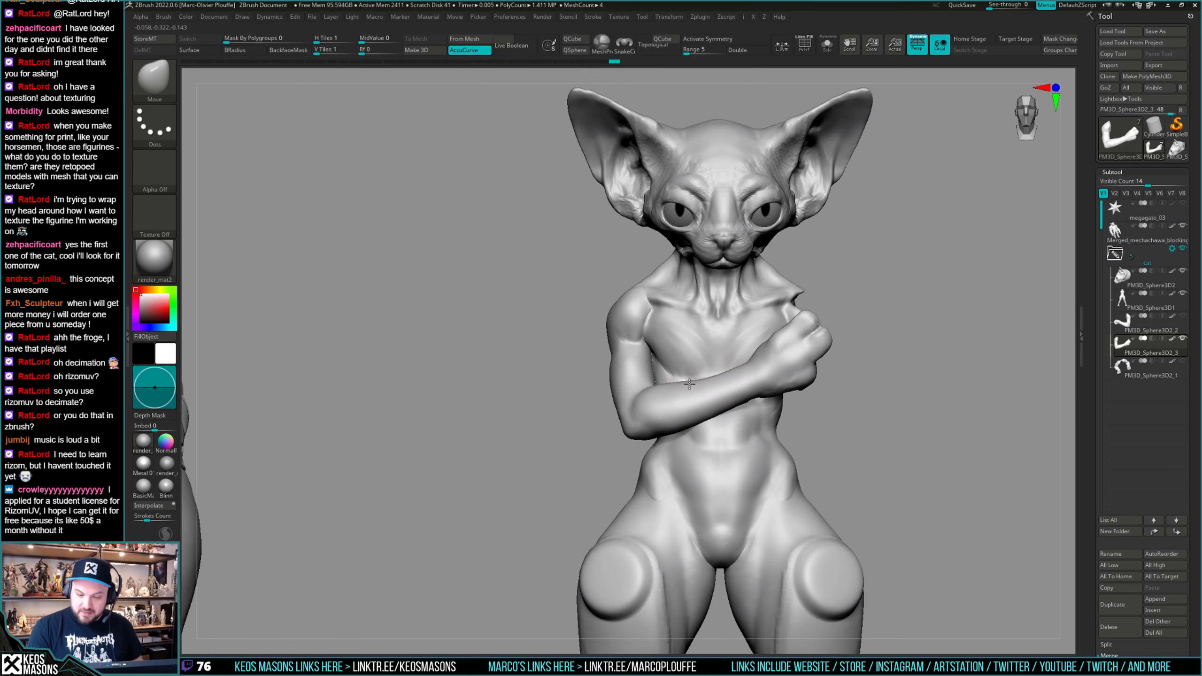
key(space)
drag(663, 389, 658, 389)
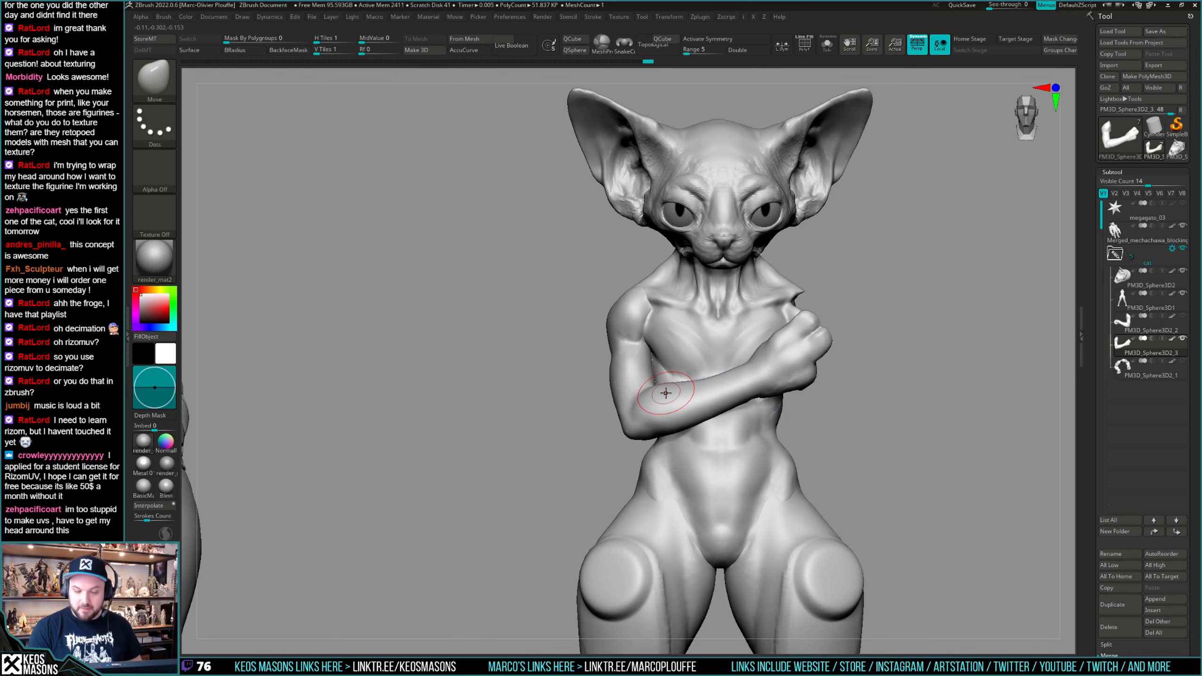
mouse_move(665, 392)
right_down()
mouse_move(706, 415)
mouse_move(725, 406)
right_up()
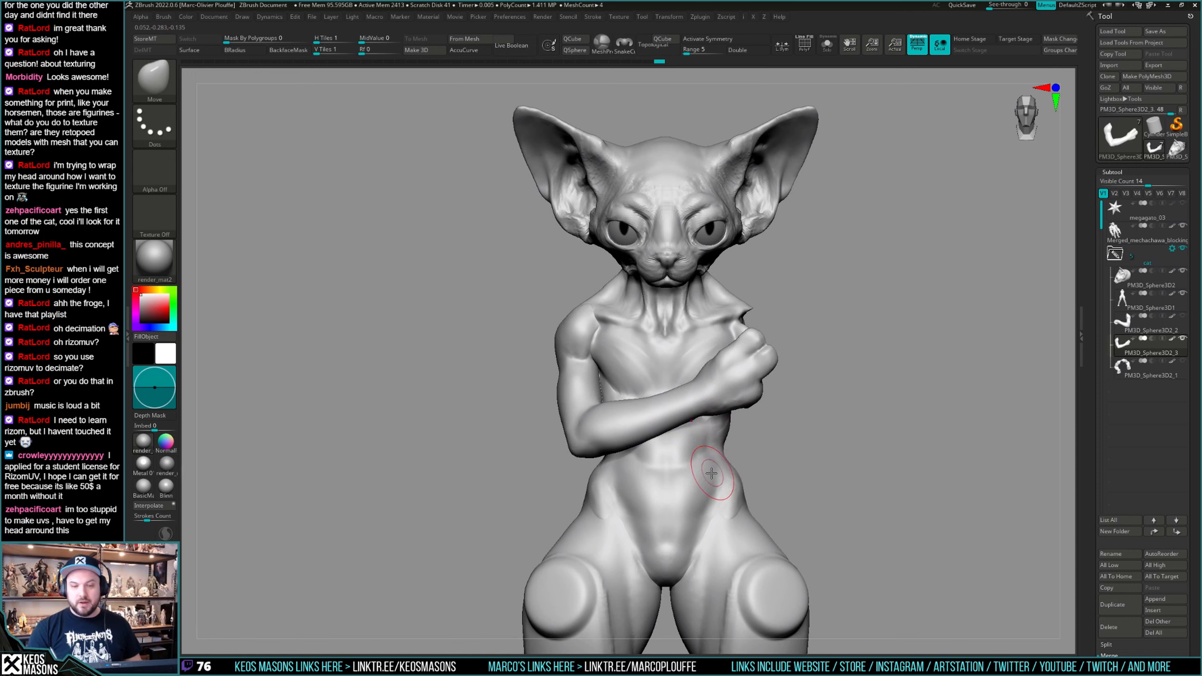
mouse_move(709, 440)
right_down()
mouse_move(777, 362)
mouse_move(877, 376)
mouse_move(810, 397)
mouse_move(765, 389)
mouse_move(735, 426)
mouse_move(757, 402)
right_up()
mouse_move(757, 402)
ctrl+right_down()
mouse_move(753, 421)
mouse_move(724, 424)
mouse_move(752, 418)
mouse_move(734, 431)
mouse_move(744, 403)
mouse_move(864, 395)
mouse_move(845, 379)
mouse_move(828, 386)
mouse_move(857, 376)
ctrl+right_up()
key(space)
Resize the Move brush and adjust the upper arm's volume below the shoulder from the side.
mouse_move(629, 386)
right_down()
mouse_move(603, 381)
mouse_move(587, 398)
mouse_move(921, 364)
mouse_move(564, 379)
right_up()
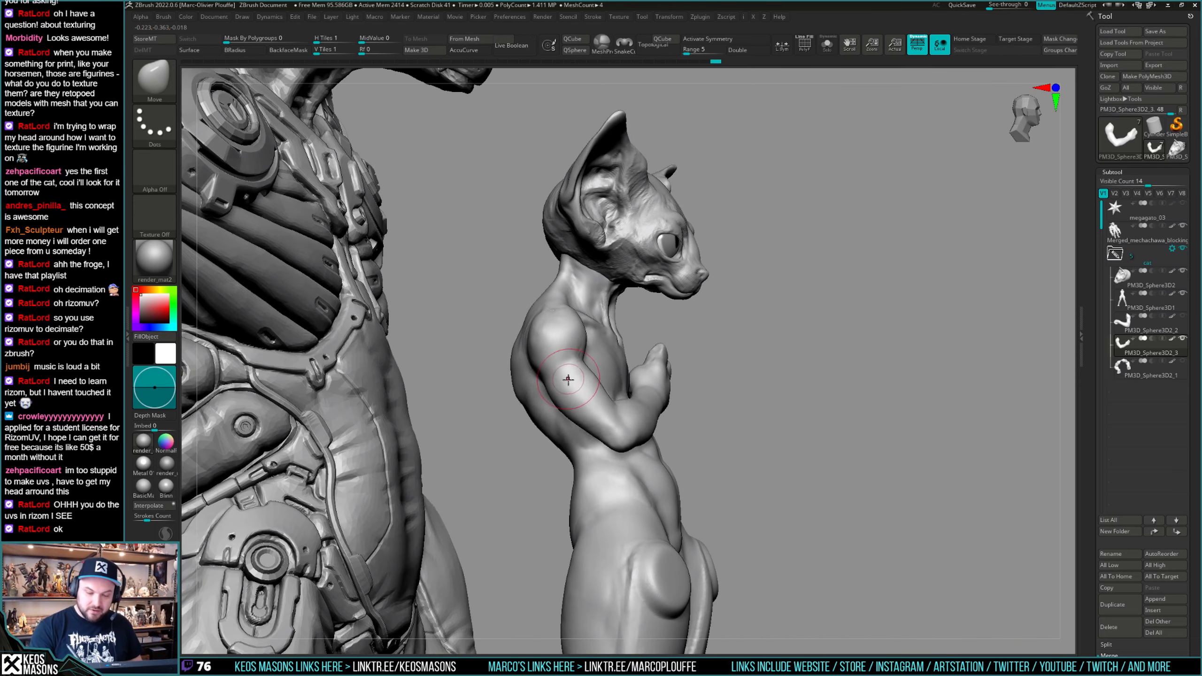
key(alt+s)
key(alt+s)
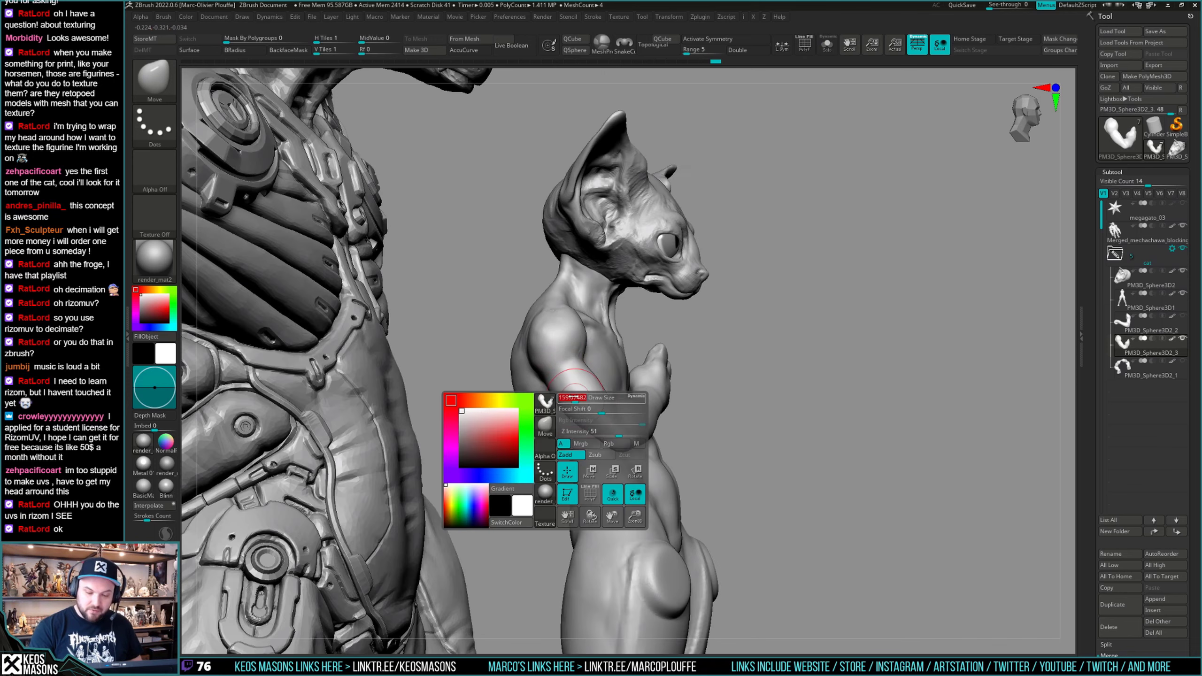
mouse_move(582, 424)
right_down()
mouse_move(686, 454)
mouse_move(596, 427)
mouse_move(778, 389)
mouse_move(872, 394)
mouse_move(845, 402)
mouse_move(880, 412)
right_up()
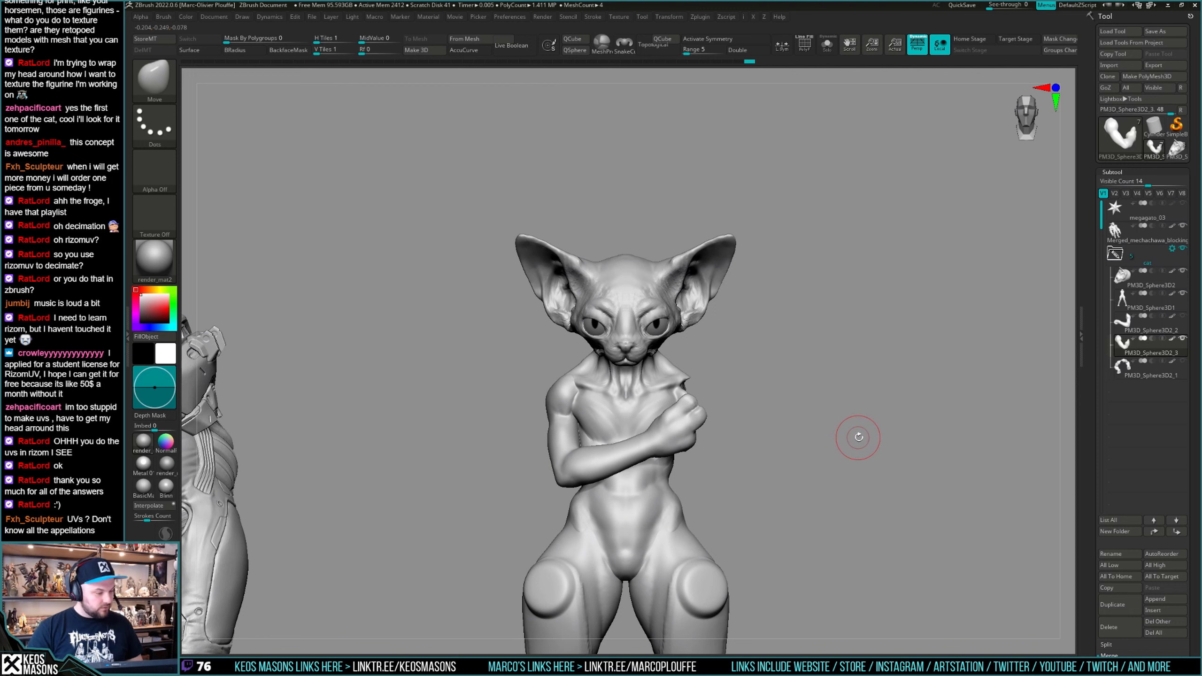
Refine the elbow and forearm silhouette with the Move brush, checking it from three-quarter and front views.
right_drag(861, 432, 865, 403)
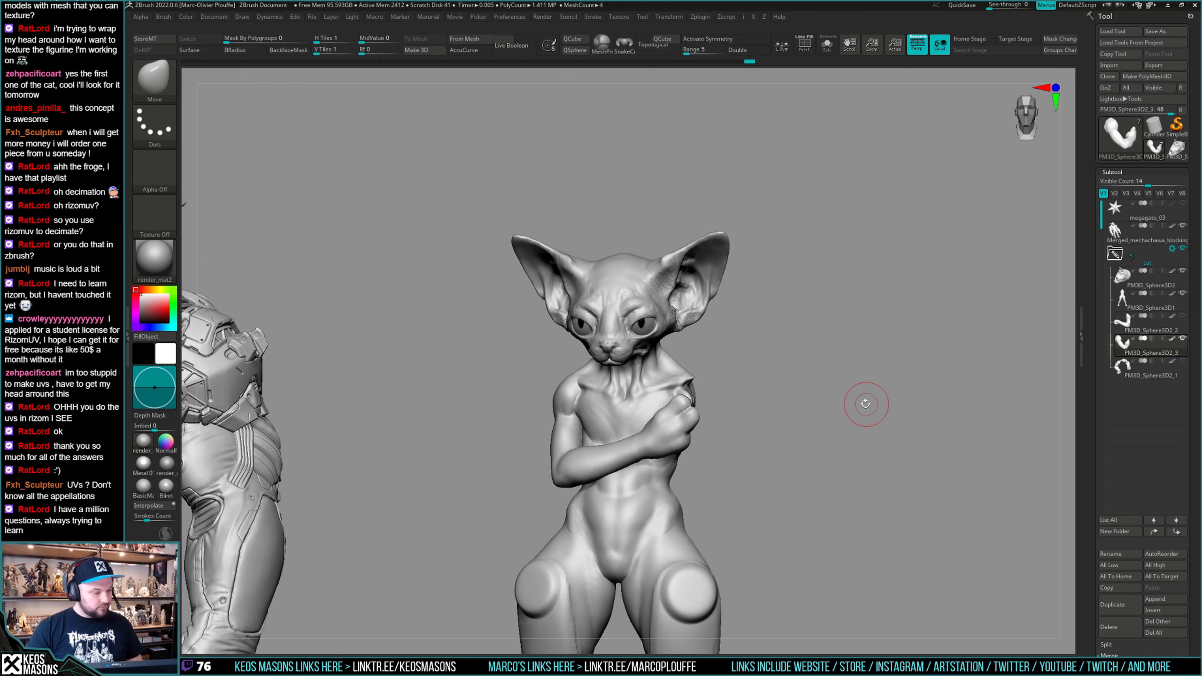
ctrl+right_drag(684, 417, 677, 456)
alt+right_drag(677, 455, 776, 419)
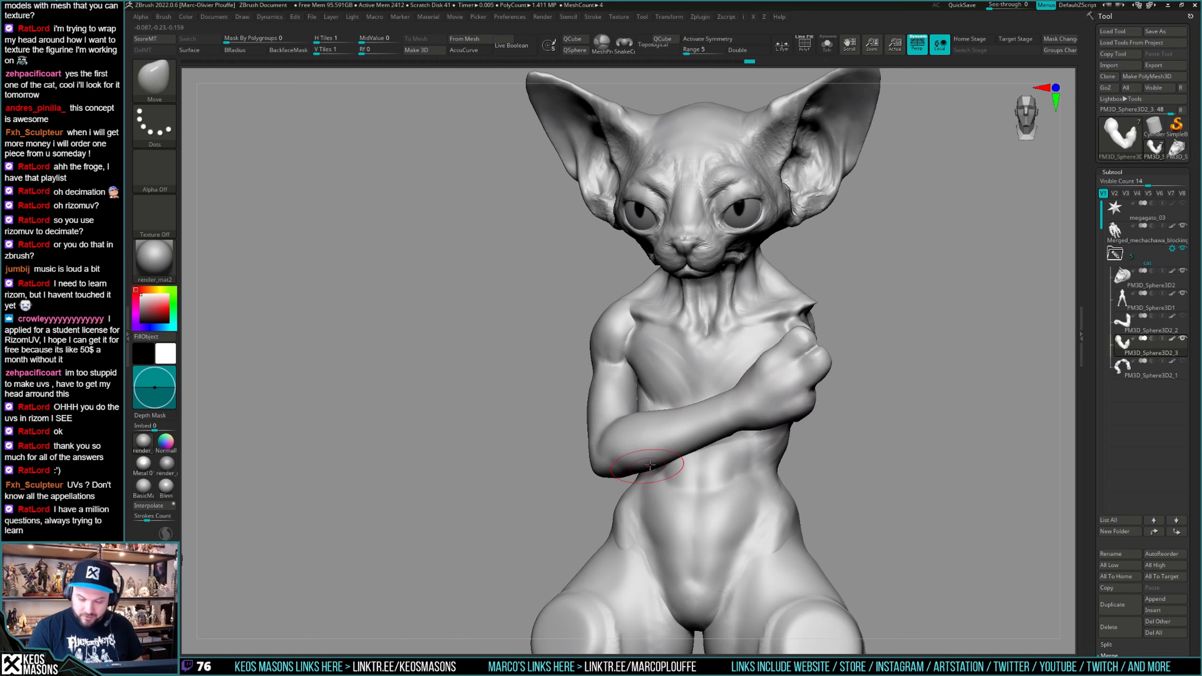
right_drag(686, 438, 793, 376)
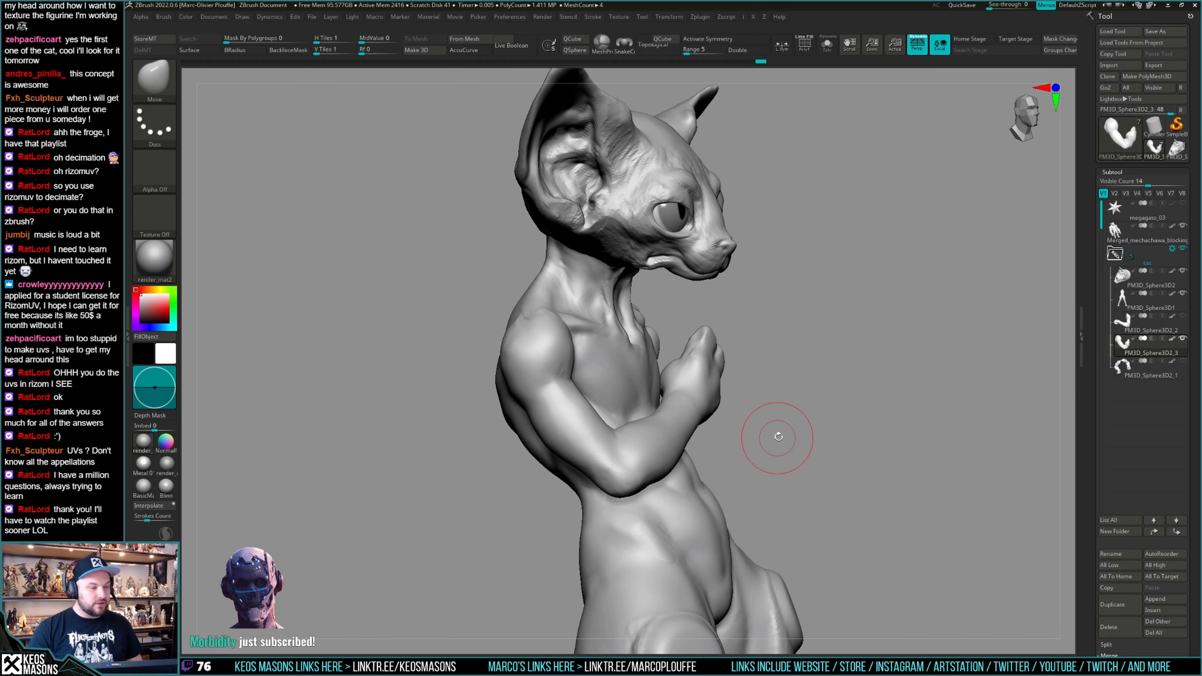
drag(793, 415, 832, 389)
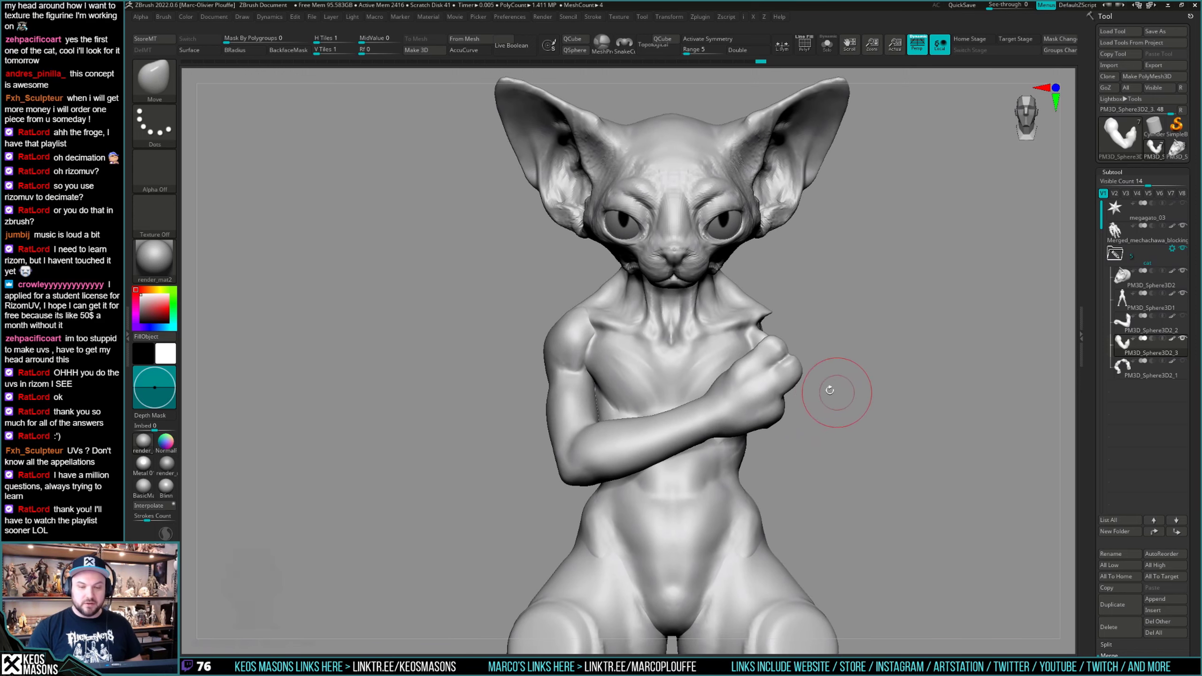
key(space)
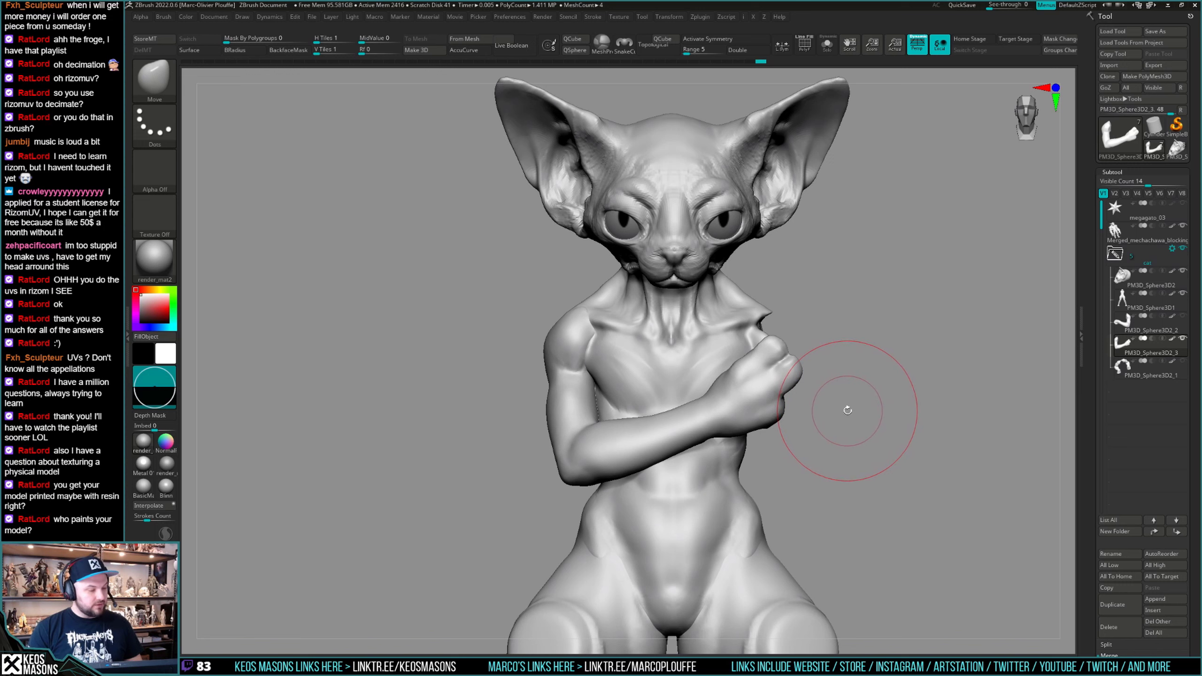
Refine the upper arm and elbow silhouette with the Move brush, checking it from the side and front.
drag(846, 407, 726, 388)
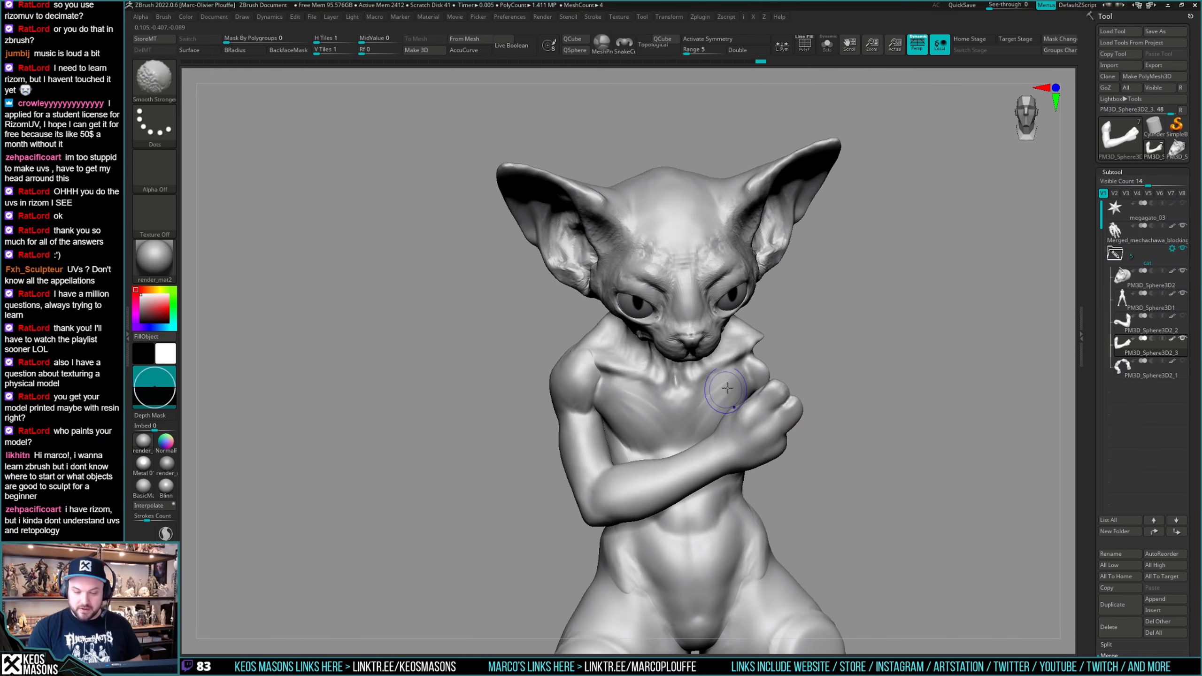
mouse_move(885, 397)
mouse_down()
mouse_move(951, 376)
mouse_move(867, 379)
mouse_move(899, 393)
mouse_move(920, 378)
mouse_move(914, 420)
mouse_move(925, 416)
mouse_move(888, 379)
mouse_move(902, 385)
mouse_move(877, 394)
mouse_move(874, 459)
mouse_move(829, 389)
mouse_move(869, 389)
mouse_move(907, 358)
mouse_move(894, 358)
mouse_move(894, 374)
mouse_move(909, 311)
mouse_move(882, 398)
mouse_move(904, 360)
mouse_move(673, 381)
mouse_up()
mouse_move(672, 380)
right_down()
mouse_move(662, 407)
mouse_move(669, 378)
mouse_move(723, 375)
mouse_move(836, 386)
mouse_move(850, 372)
mouse_move(878, 391)
mouse_move(906, 344)
mouse_move(848, 408)
mouse_move(868, 357)
mouse_move(864, 401)
mouse_move(872, 358)
right_up()
key(space)
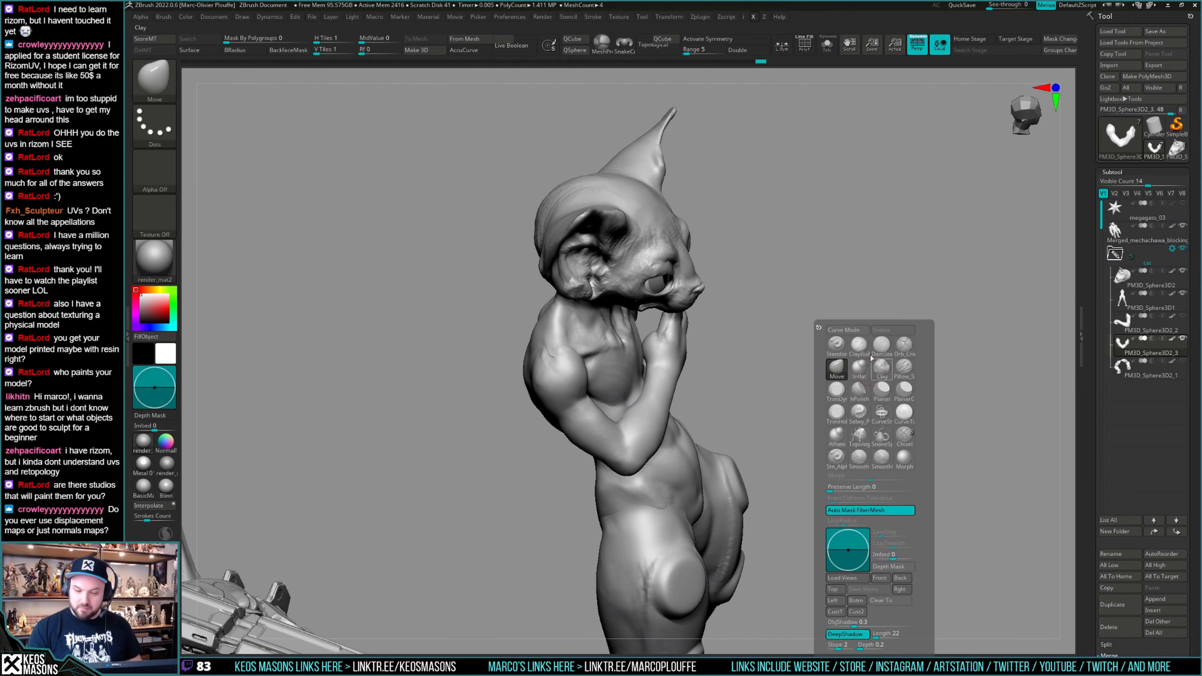
mouse_move(921, 314)
right_down()
mouse_move(603, 415)
mouse_move(626, 408)
mouse_move(631, 458)
mouse_move(629, 418)
mouse_move(826, 376)
right_up()
key(alt+s)
key(alt+s)
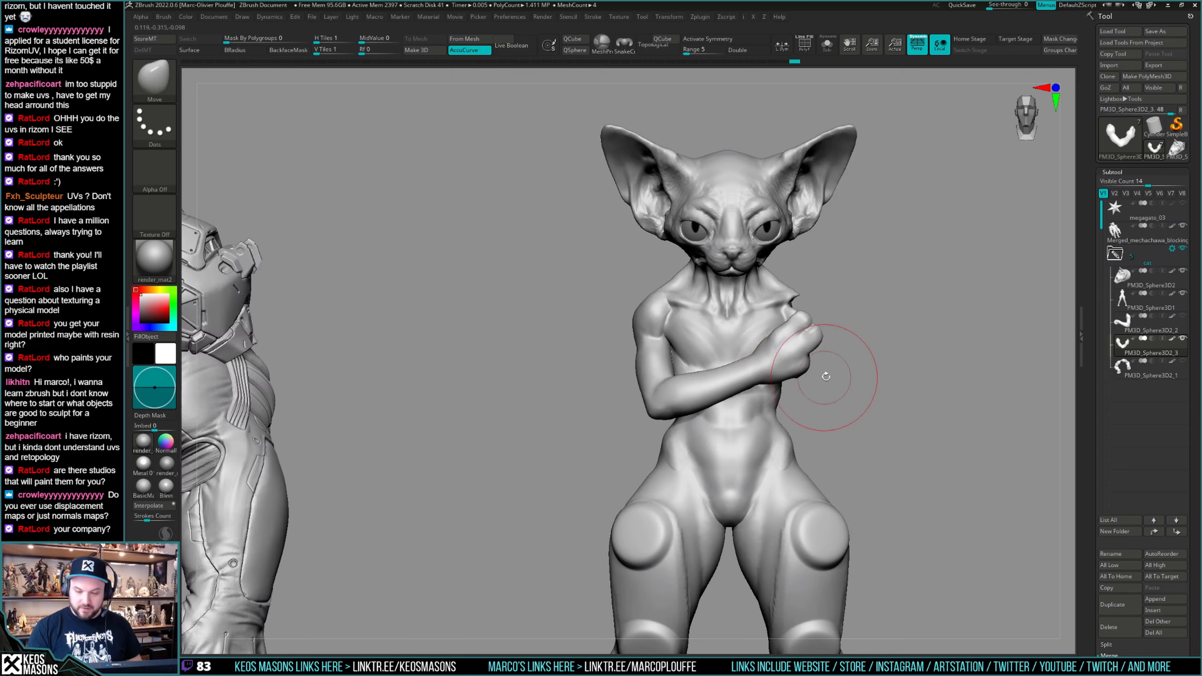
mouse_move(749, 374)
right_down()
mouse_move(799, 407)
mouse_move(737, 398)
mouse_move(765, 359)
right_up()
right_click(710, 440)
Isolate the arm and adjust the forearm and elbow shape with the Move brush from the side and below.
right_drag(685, 393, 723, 407)
key(ctrl+s)
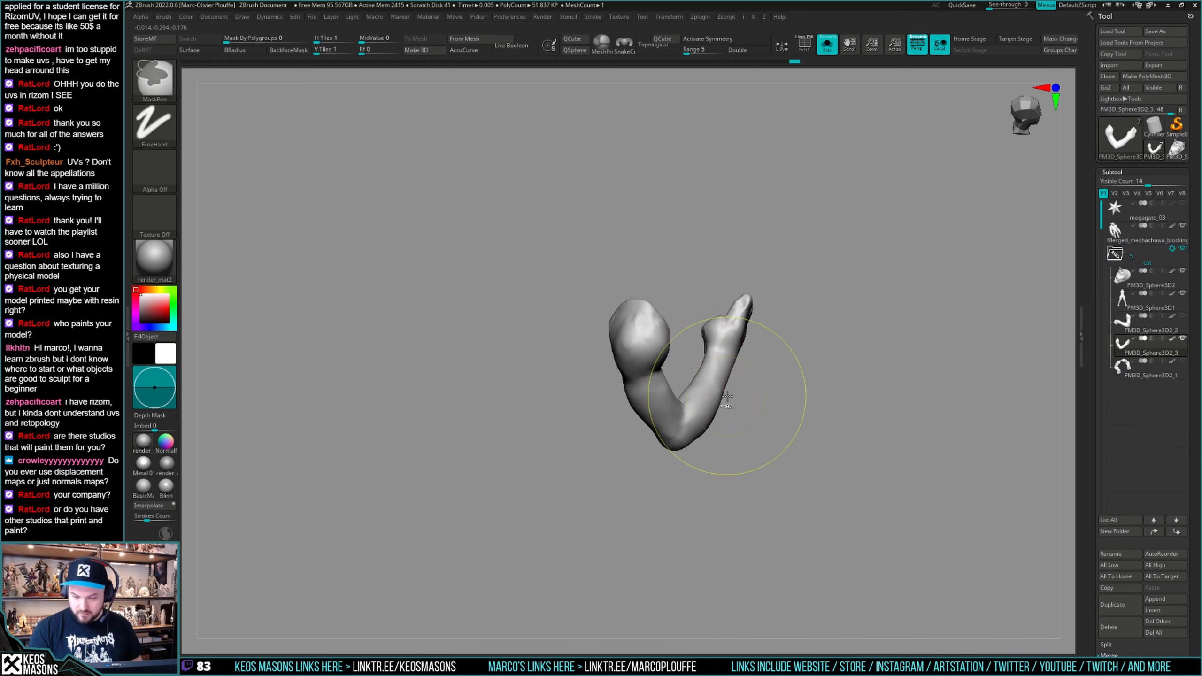
right_drag(712, 394, 695, 394)
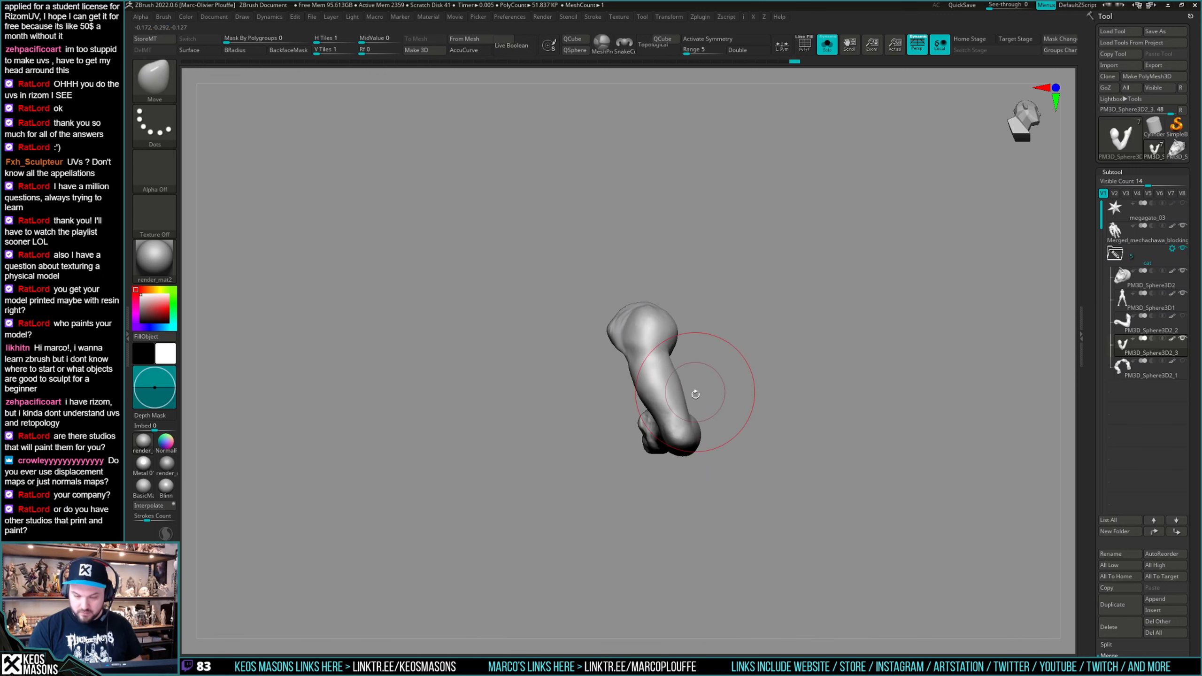
right_drag(671, 441, 680, 466)
drag(672, 481, 669, 447)
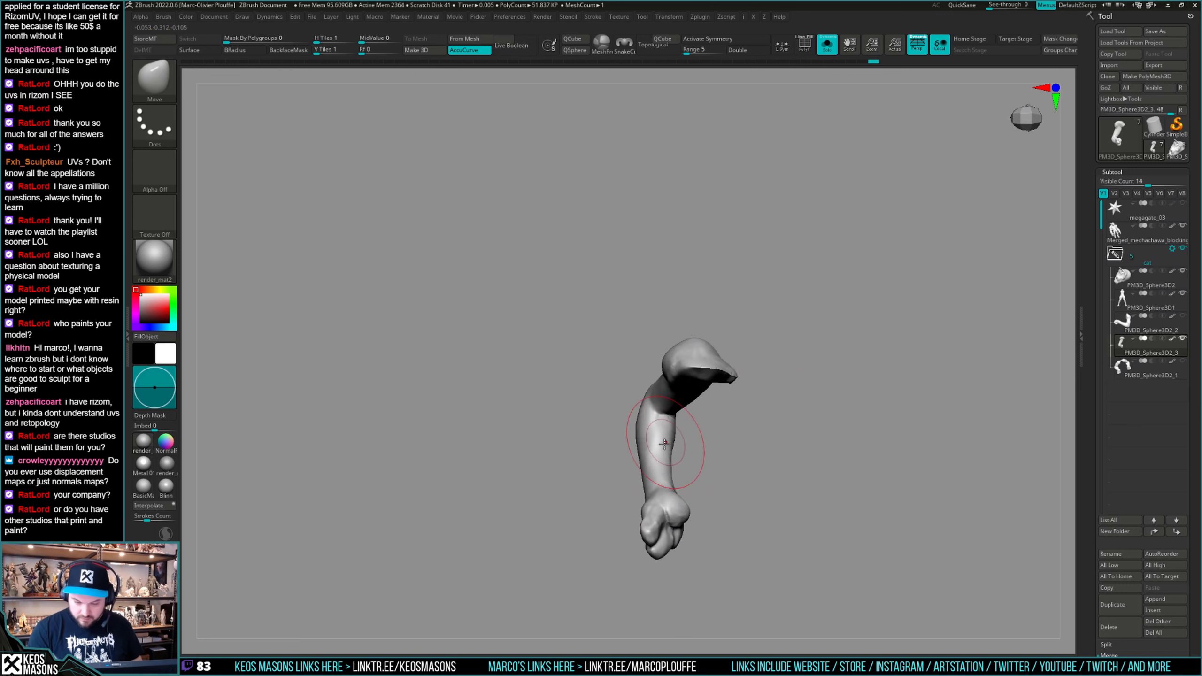
mouse_move(669, 447)
right_down()
mouse_move(785, 398)
mouse_move(757, 386)
mouse_move(601, 432)
right_up()
key(alt+s)
key(alt+s)
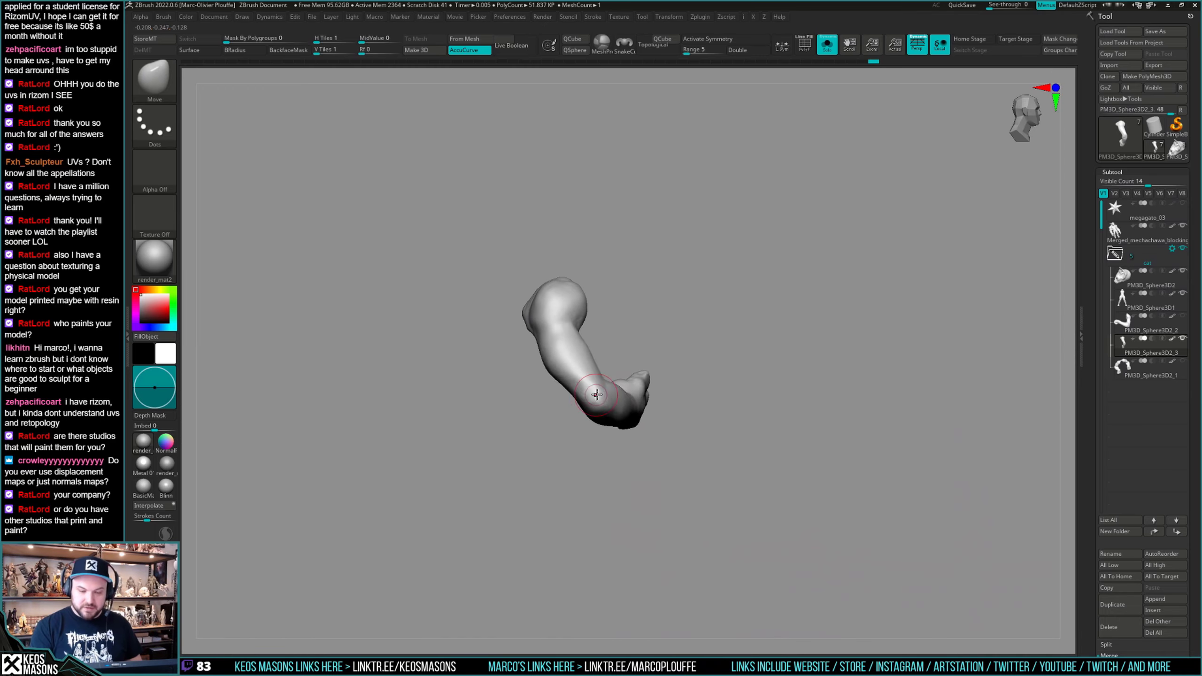
Build up the elbow point of the isolated arm with the ClayBuildup brush and show the rest of the cat again.
key(b)
key(c)
key(b)
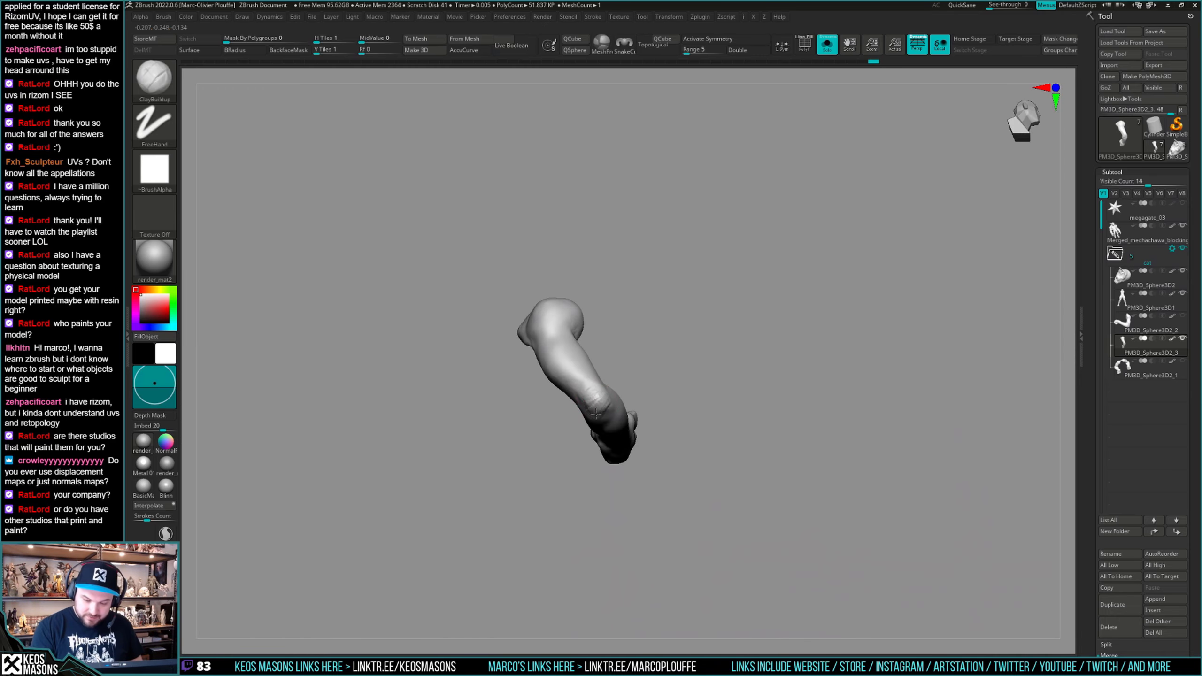
drag(590, 397, 590, 395)
mouse_move(590, 394)
right_down()
mouse_move(624, 416)
mouse_move(615, 426)
mouse_move(641, 427)
mouse_move(614, 430)
mouse_move(648, 424)
mouse_move(636, 426)
right_up()
key(shift+alt+s)
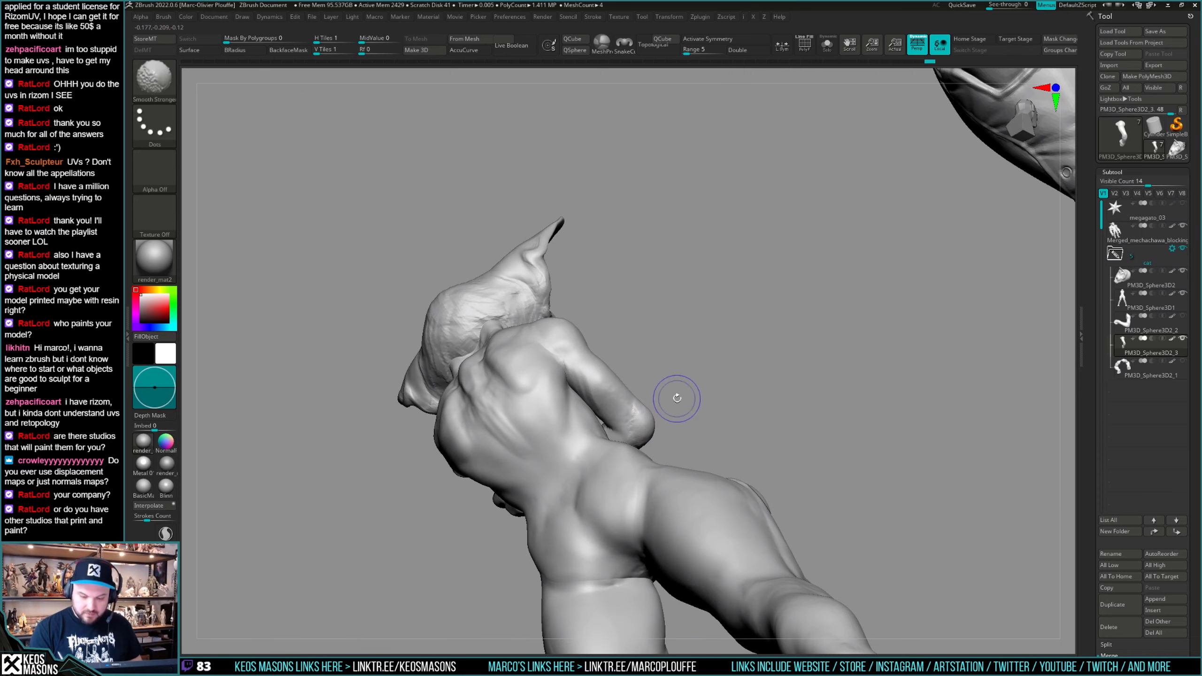
right_drag(811, 396, 754, 424)
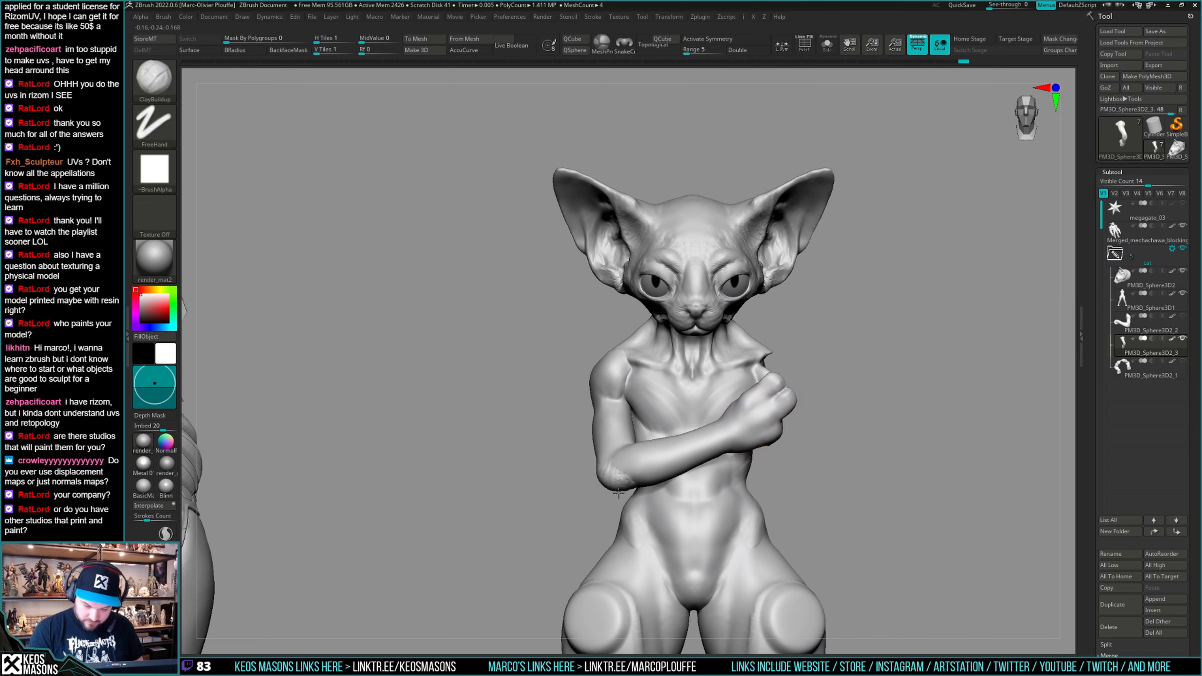
Add clay around the elbow tip and adjoining forearm with ClayBuildup, and smooth the strokes.
mouse_move(606, 473)
mouse_down()
mouse_move(591, 474)
mouse_move(612, 481)
mouse_move(724, 435)
mouse_move(718, 411)
mouse_move(640, 457)
mouse_move(638, 520)
mouse_move(699, 430)
mouse_move(615, 476)
mouse_up()
shift+drag(615, 477, 617, 482)
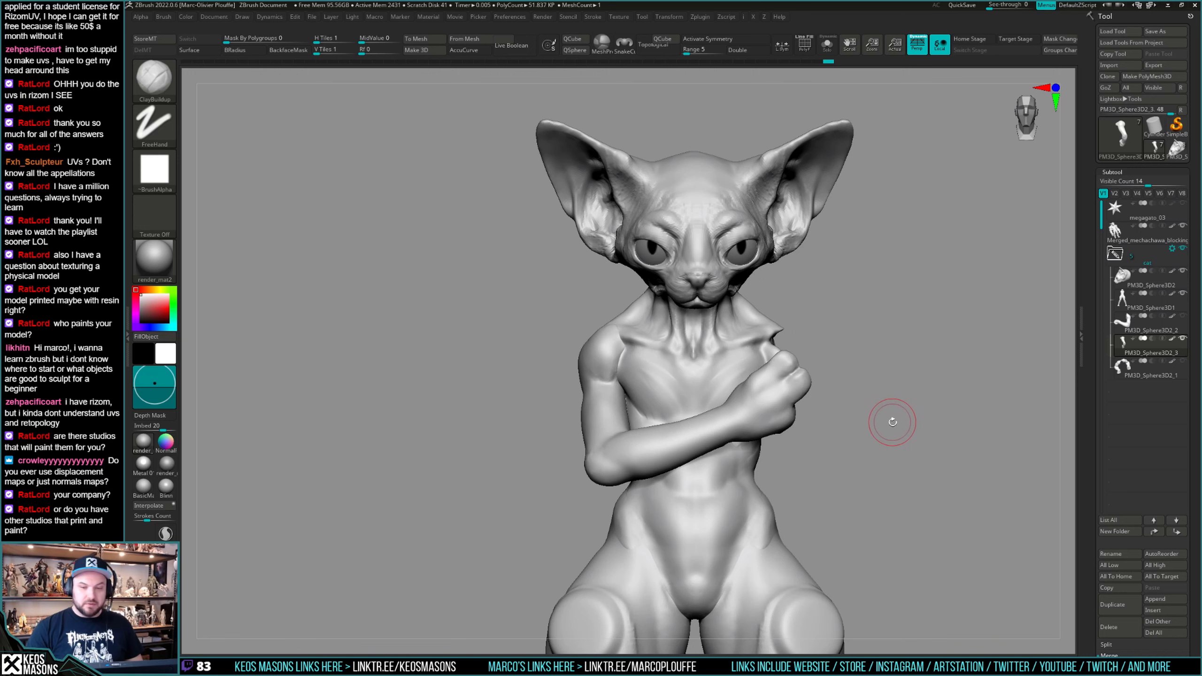
mouse_move(904, 408)
mouse_down()
mouse_move(908, 398)
mouse_move(667, 443)
mouse_up()
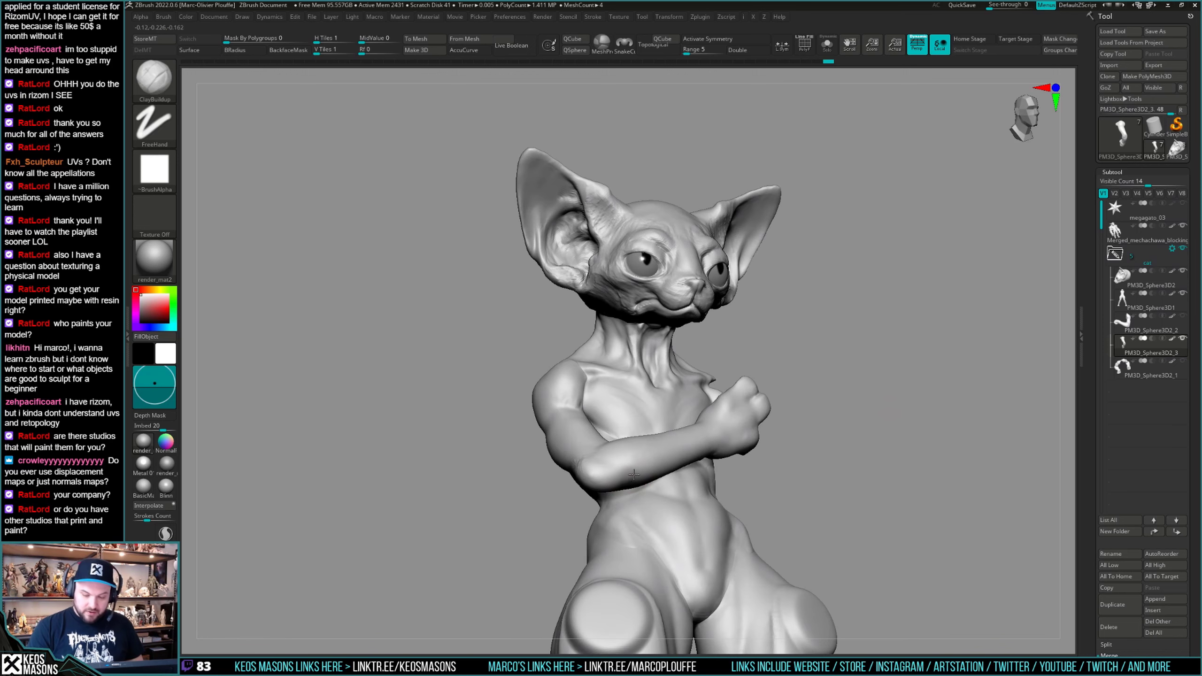
drag(627, 479, 602, 470)
right_drag(601, 471, 608, 464)
drag(604, 438, 581, 457)
right_drag(584, 452, 624, 456)
shift+drag(589, 443, 577, 468)
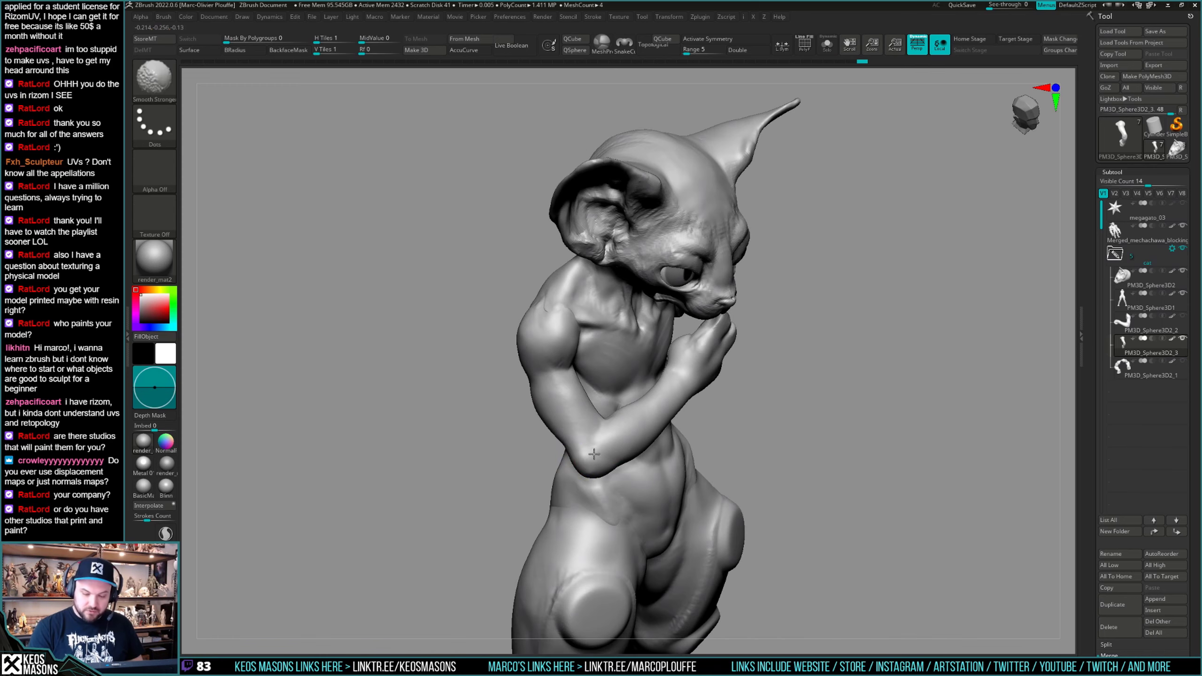
Shape the inner elbow crease between the upper arm and forearm with ClayBuildup and smooth it.
mouse_move(662, 421)
right_down()
mouse_move(609, 444)
mouse_move(615, 436)
right_up()
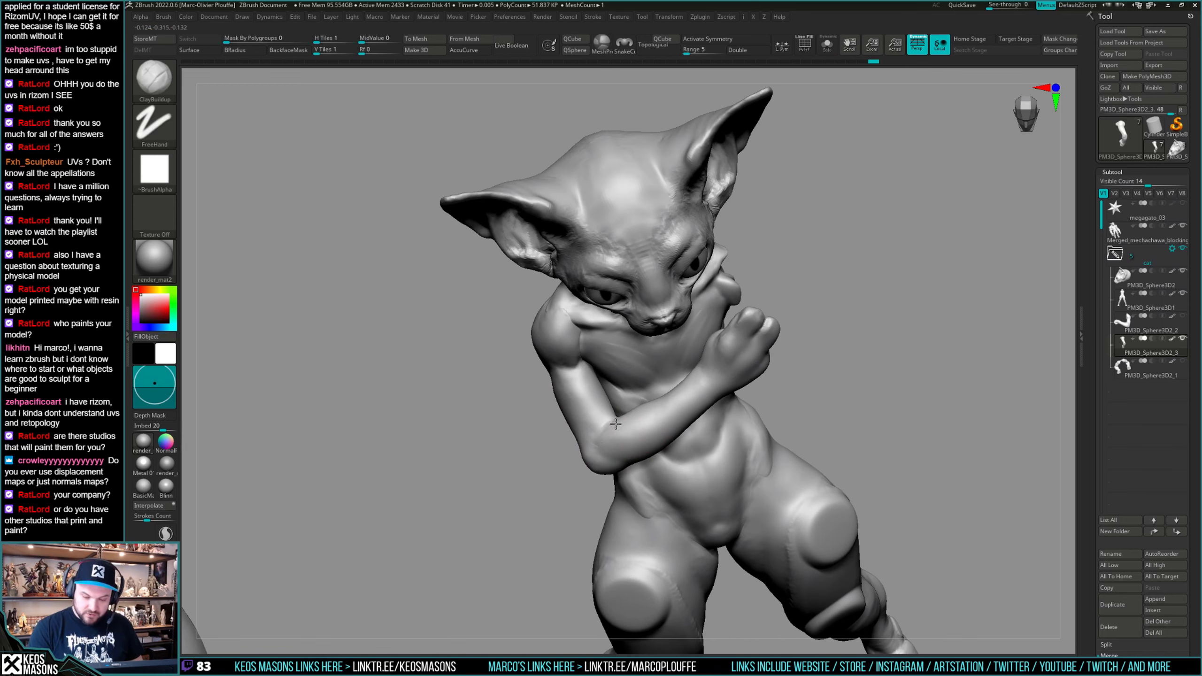
drag(615, 434, 607, 448)
right_drag(610, 445, 618, 421)
shift+drag(609, 449, 617, 433)
Build up the middle and underside of the forearm with ClayBuildup and blend the strokes by smoothing.
mouse_move(617, 434)
shift+right_down()
mouse_move(700, 388)
mouse_move(712, 410)
shift+right_up()
right_click(685, 419)
mouse_move(660, 419)
mouse_down()
mouse_move(649, 429)
mouse_move(661, 438)
mouse_up()
right_drag(686, 430, 717, 423)
shift+drag(705, 416, 687, 432)
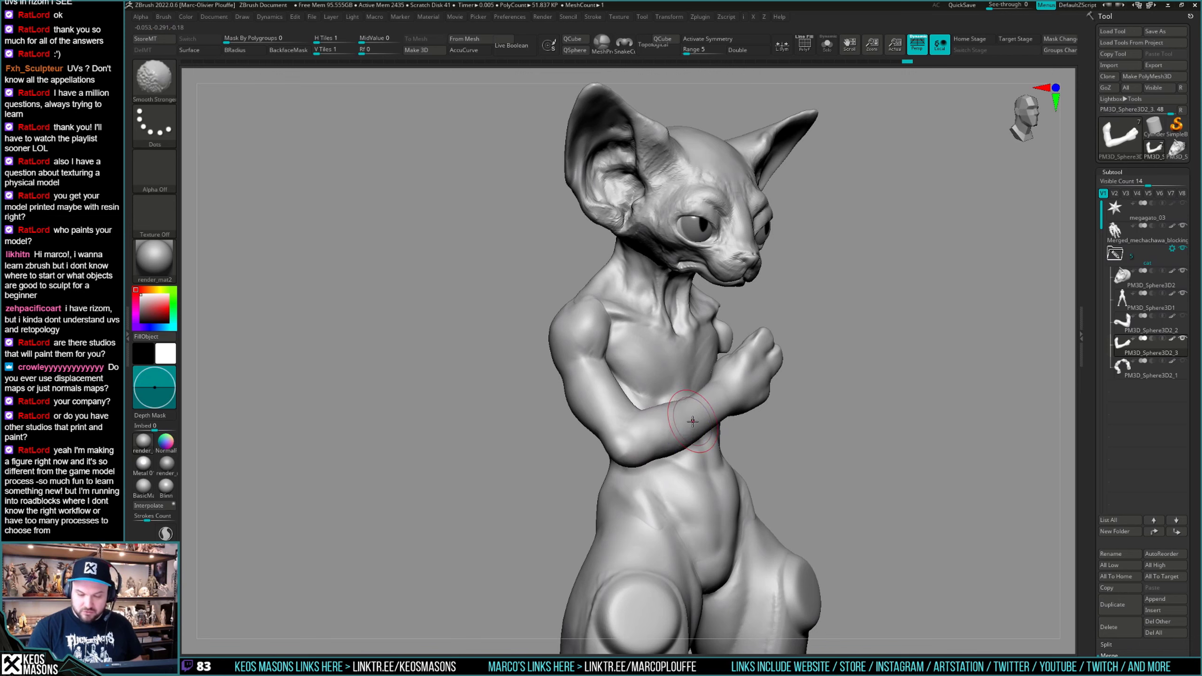
right_drag(700, 419, 684, 433)
drag(687, 420, 675, 440)
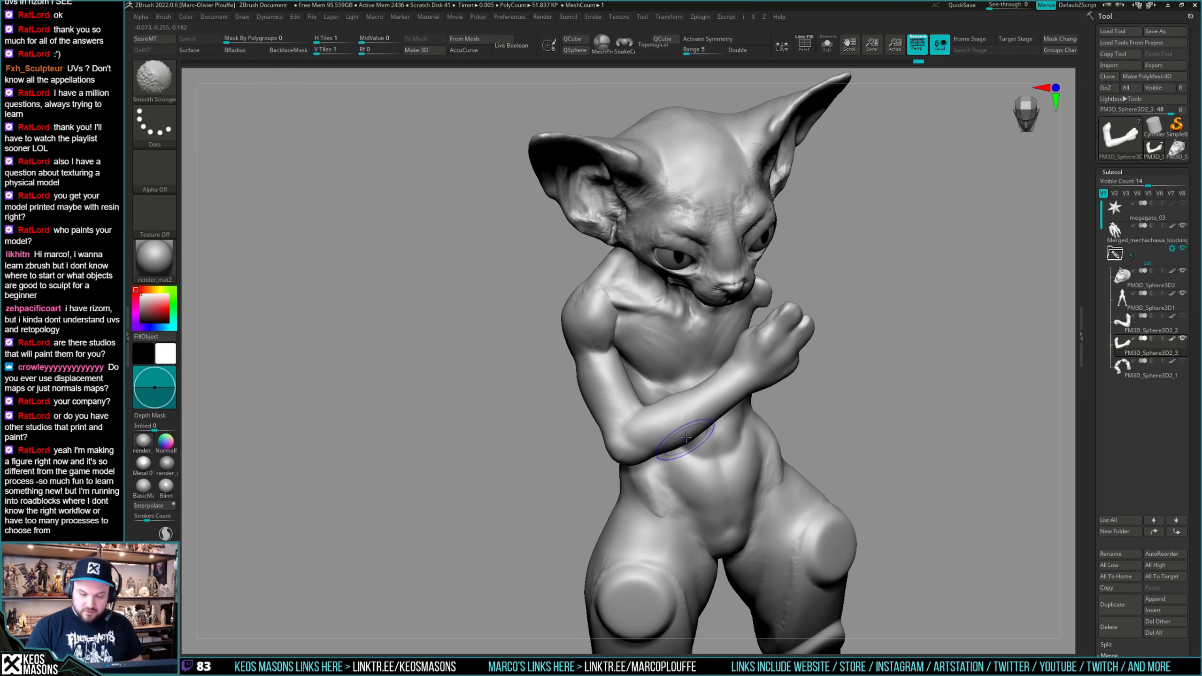
shift+right_drag(674, 439, 741, 406)
Isolate the arm and carve the wrist area just below the paw with the ClayBuildup brush.
alt+right_drag(891, 382, 842, 383)
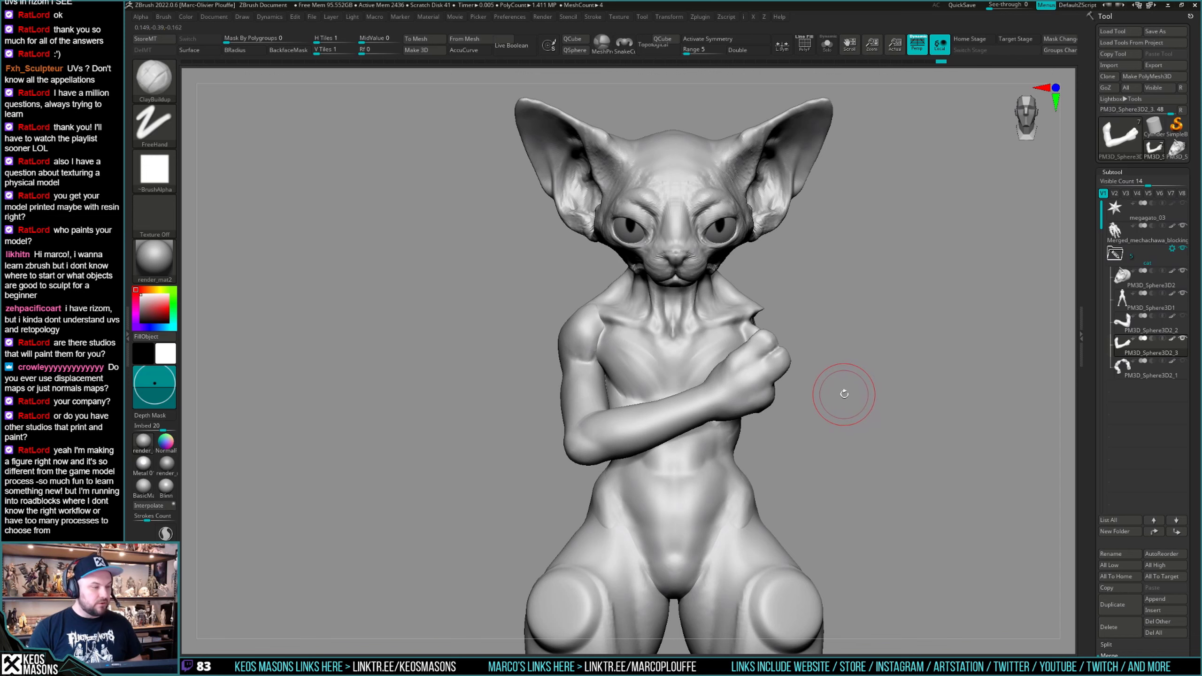
mouse_move(818, 397)
mouse_down()
mouse_move(718, 360)
mouse_move(710, 386)
mouse_up()
mouse_move(704, 396)
right_down()
mouse_move(748, 401)
mouse_move(710, 409)
right_up()
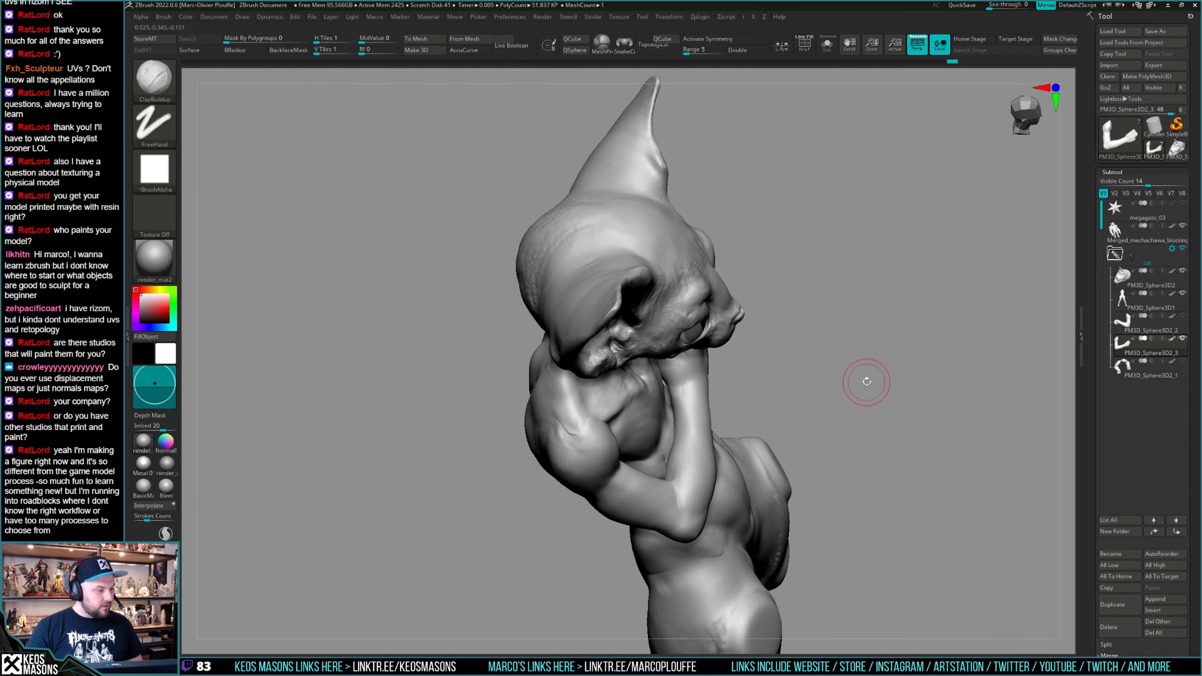
right_drag(865, 384, 753, 463)
key(alt+s)
right_click(752, 463)
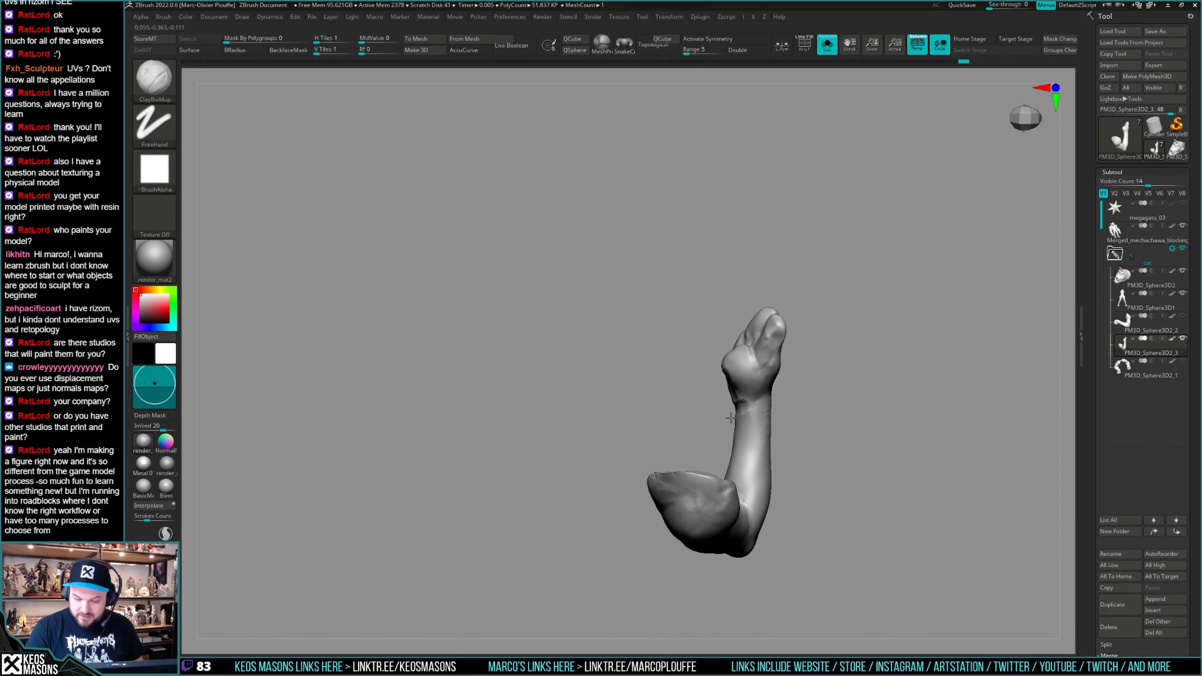
right_drag(730, 417, 791, 381)
right_click(729, 468)
right_drag(729, 469, 737, 416)
alt+drag(738, 416, 747, 414)
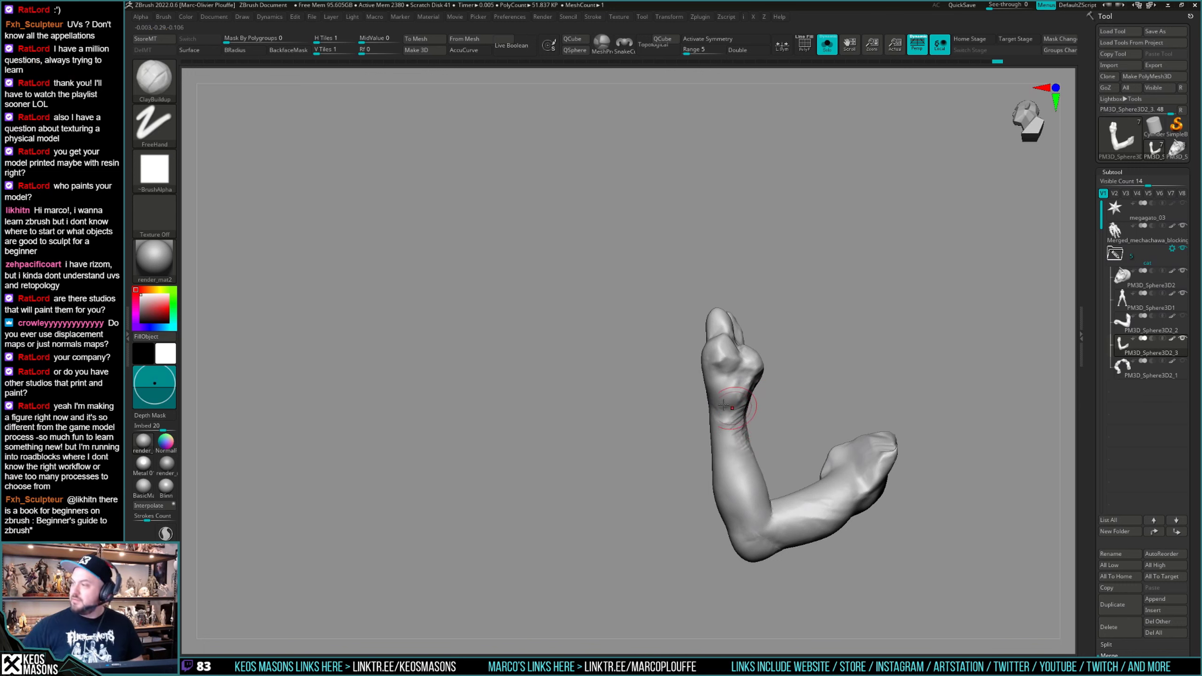
Refine the wrist and paw base with ClayBuildup from several sides and bring back the whole cat.
mouse_move(1136, 323)
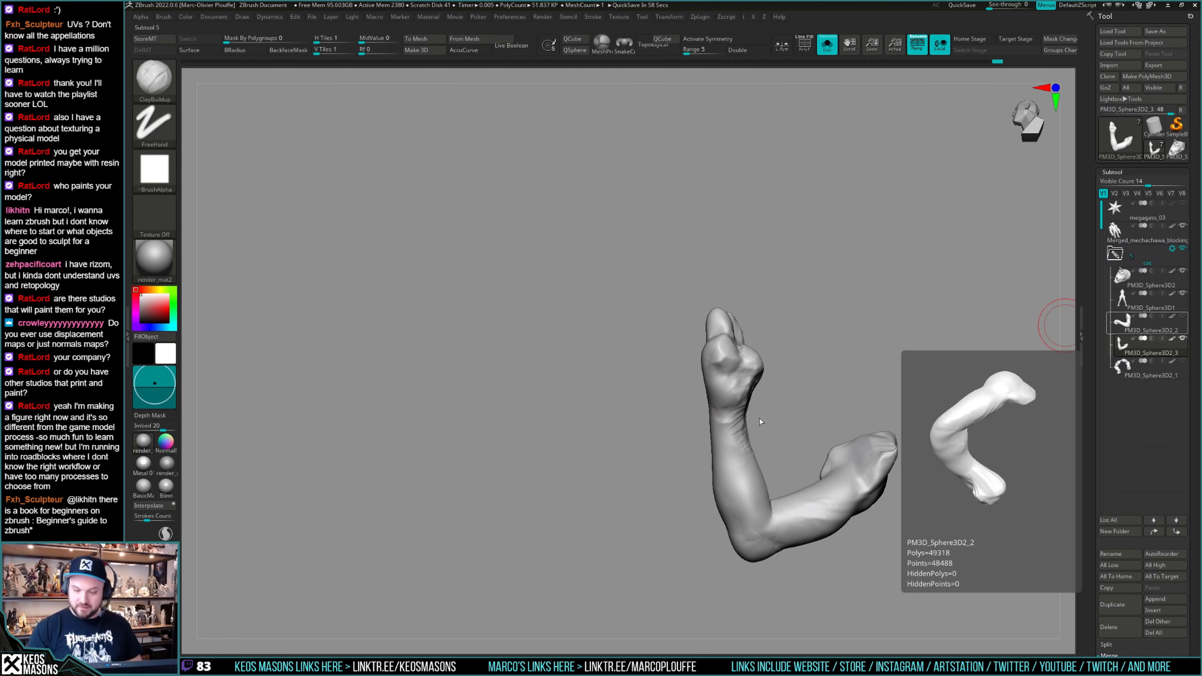
mouse_move(745, 428)
right_down()
mouse_move(731, 421)
mouse_move(767, 421)
right_up()
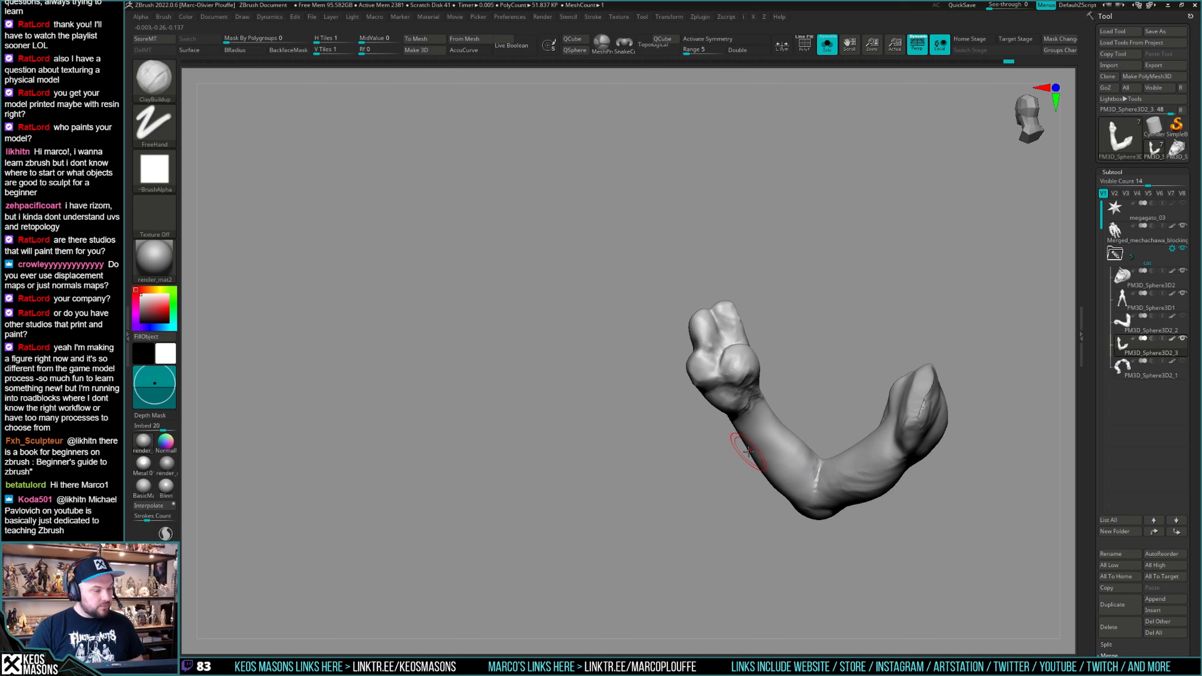
mouse_move(756, 428)
right_down()
mouse_move(824, 411)
mouse_move(764, 447)
right_up()
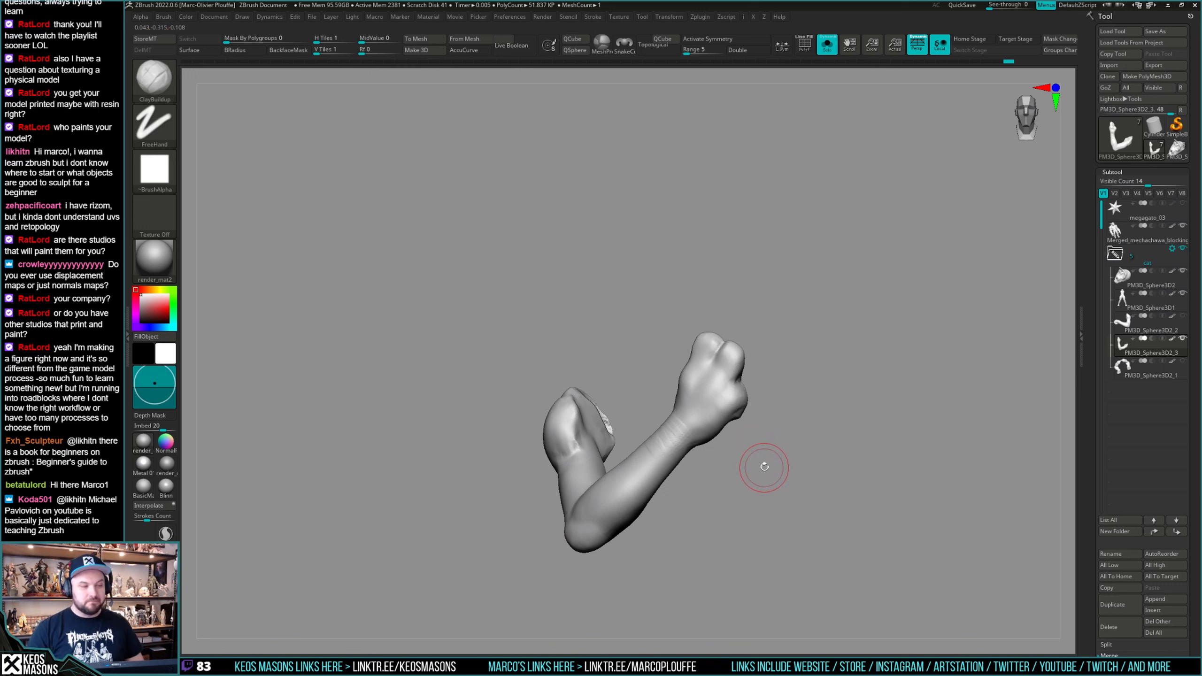
right_drag(778, 456, 628, 435)
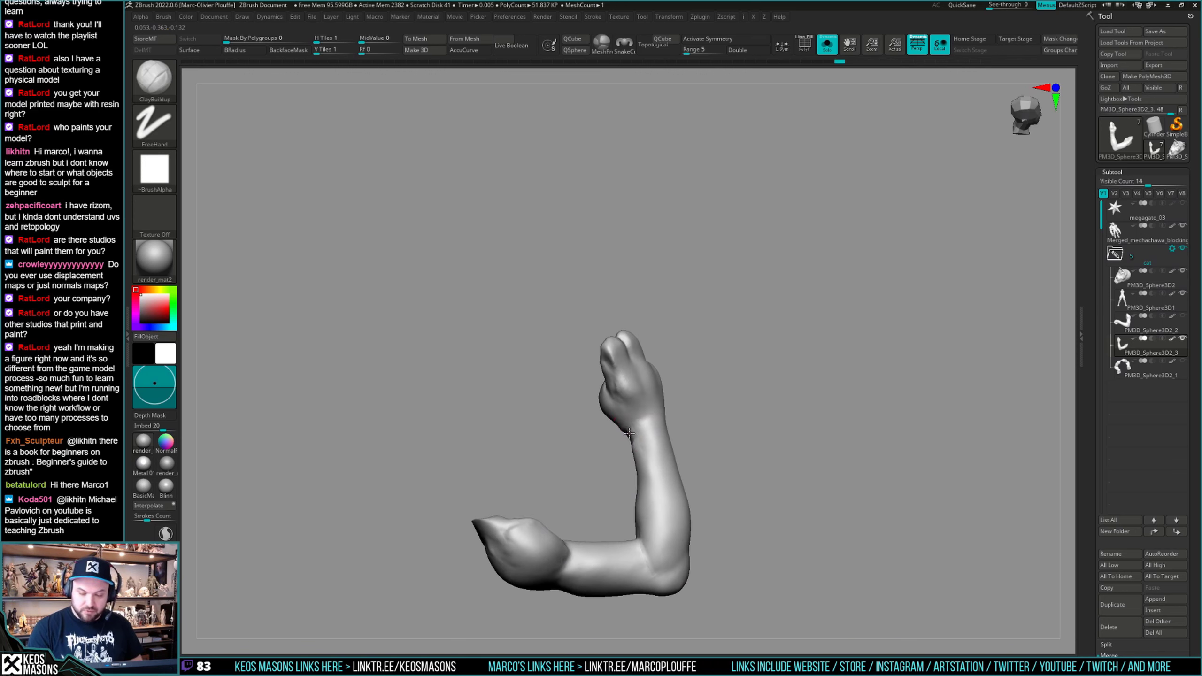
right_drag(625, 440, 632, 406)
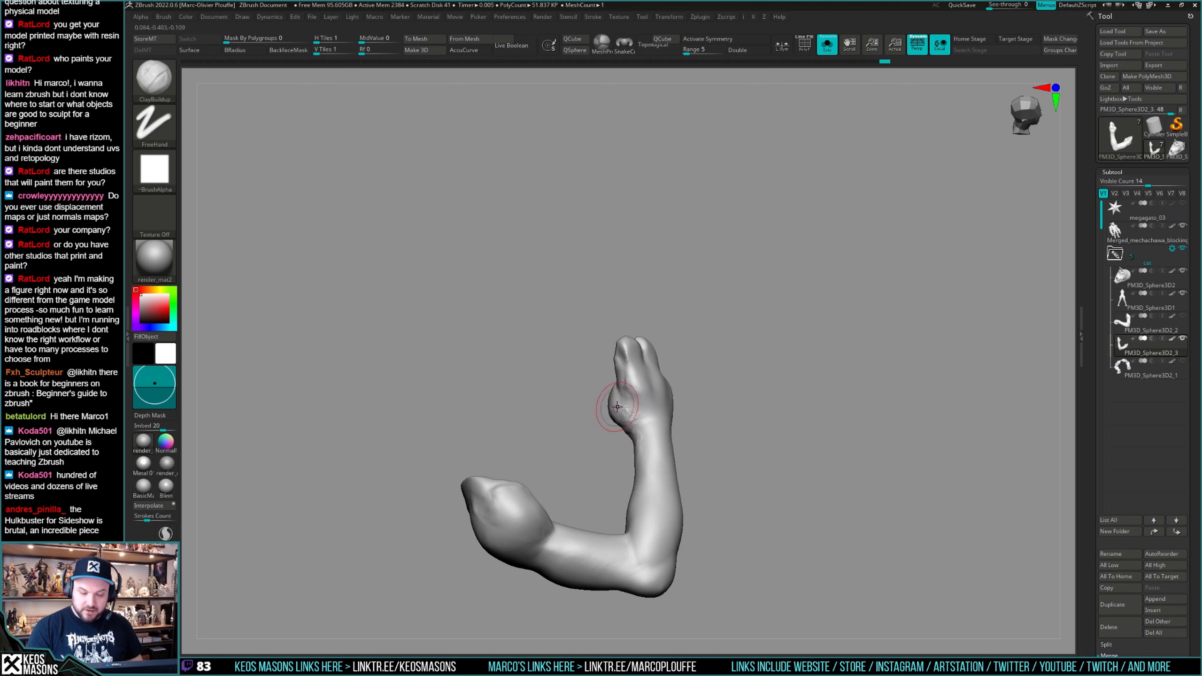
right_drag(634, 407, 778, 428)
key(ctrl+shift+s)
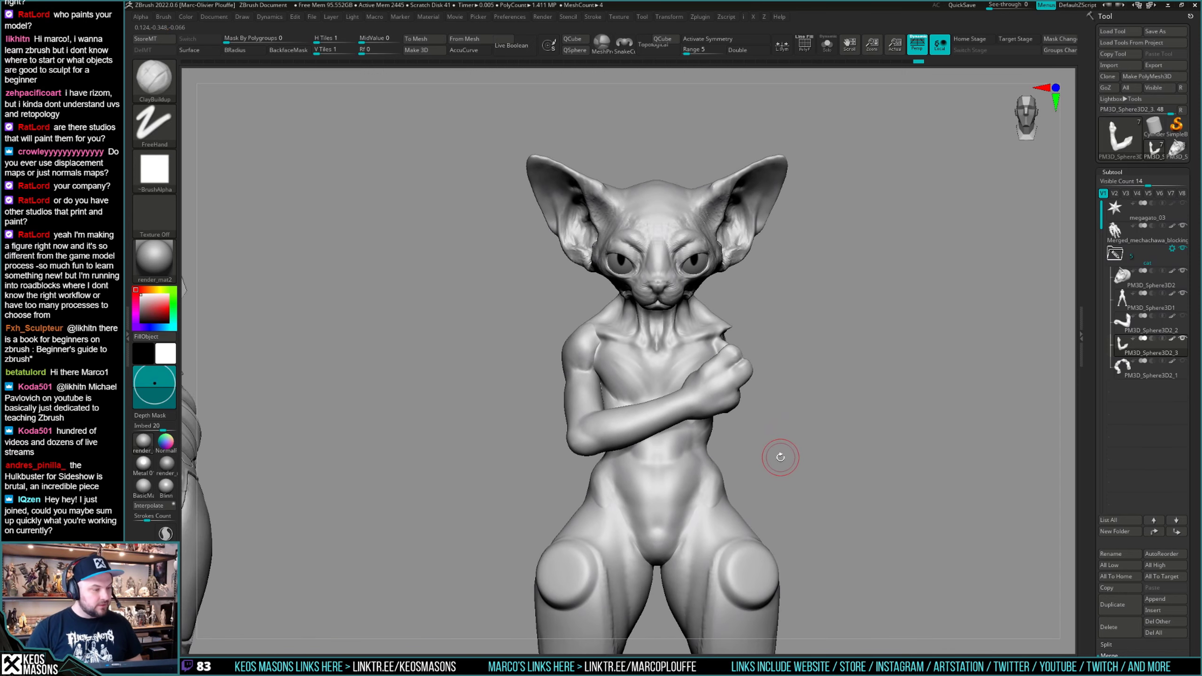
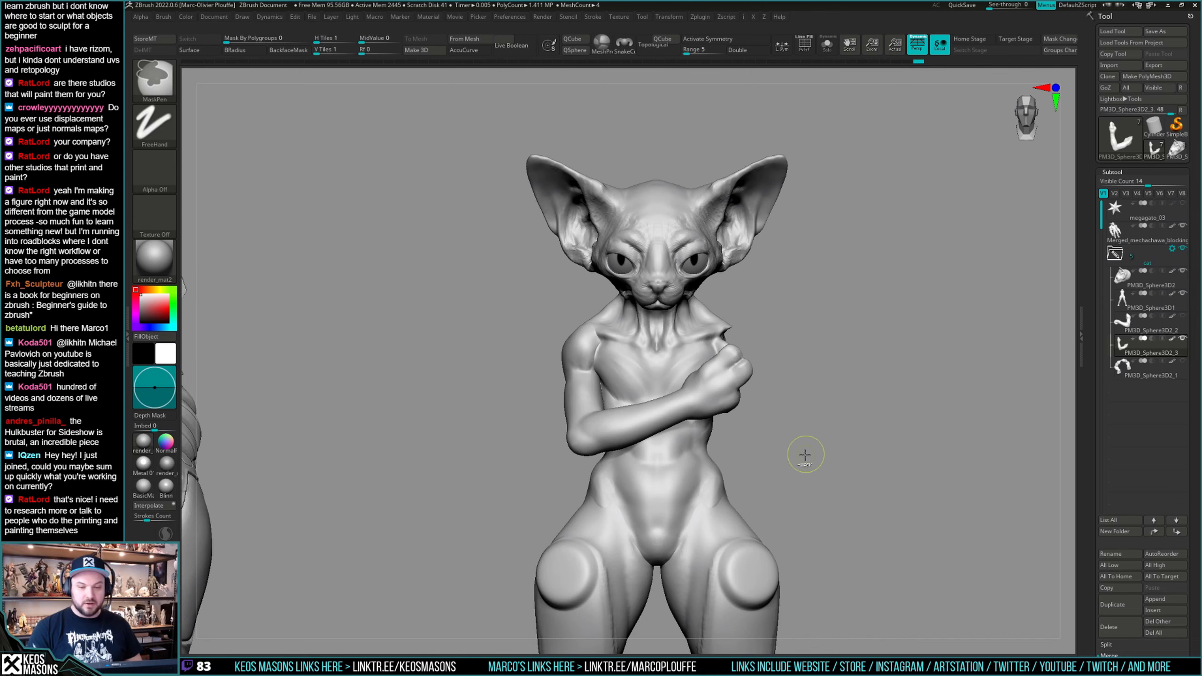
Check the crossed arm's proportions on the full cat figure beside the armored mech.
alt+drag(804, 455, 806, 417)
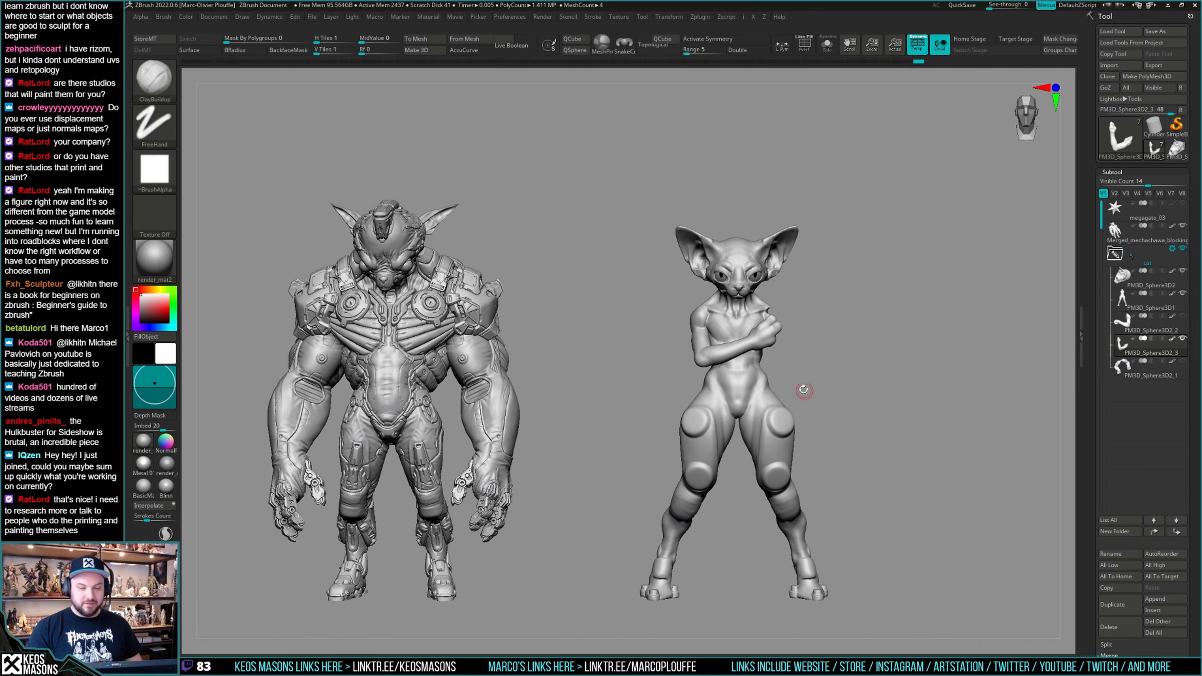
mouse_move(883, 375)
mouse_down()
mouse_move(982, 373)
mouse_move(865, 404)
mouse_move(791, 392)
mouse_move(783, 407)
mouse_move(791, 420)
mouse_move(785, 401)
mouse_move(797, 412)
mouse_move(829, 373)
mouse_move(836, 408)
mouse_up()
key(ctrl+shift+s)
key(ctrl+shift+s)
key(shift+f)
key(shift+f)
key(ctrl+shift+s)
Show the second arm for comparison, hide it again and make the refined arm the active subtool.
click(1150, 325)
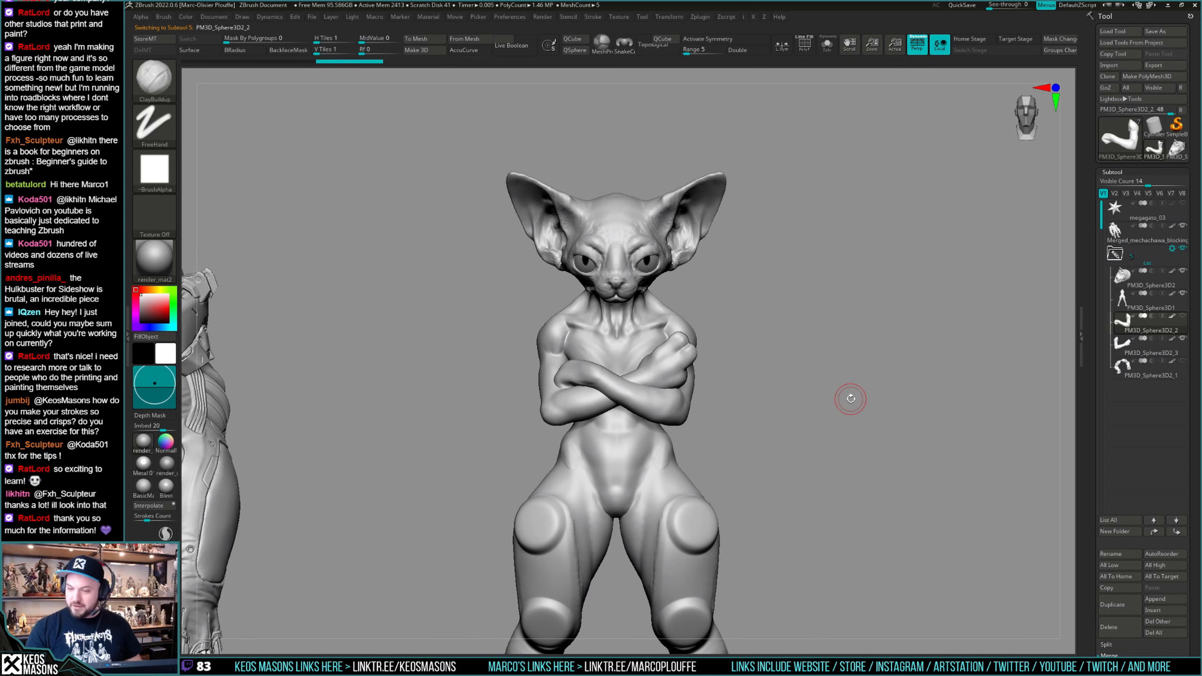
click(1125, 348)
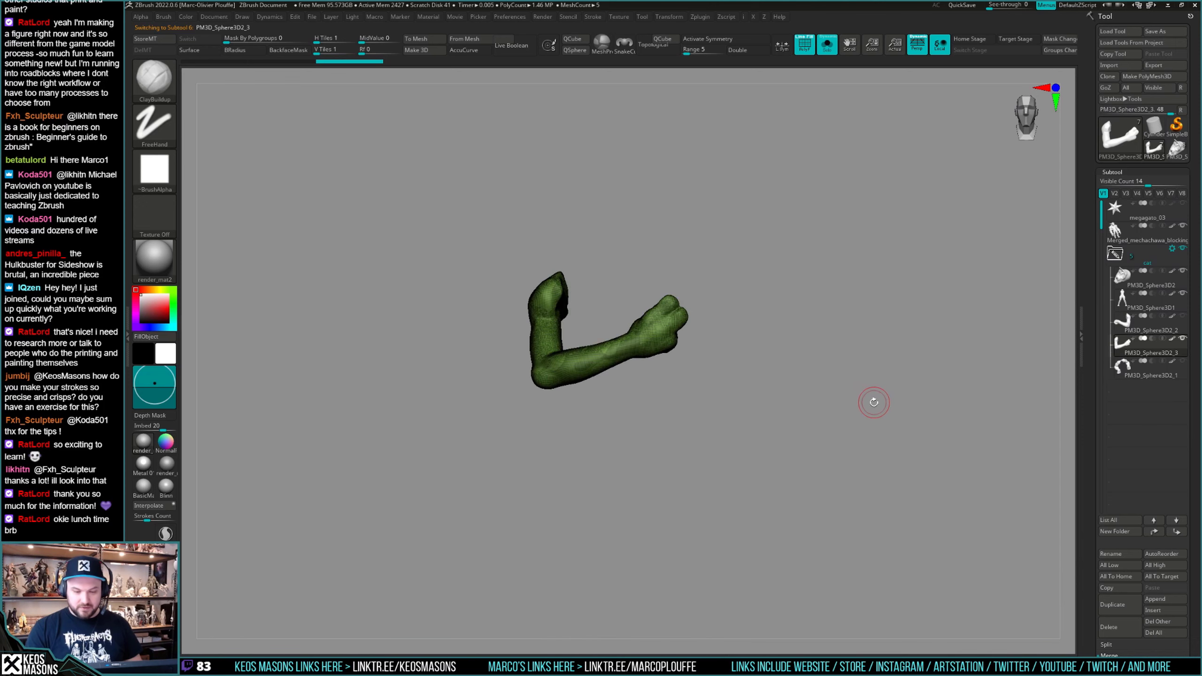
drag(869, 400, 869, 409)
key(g)
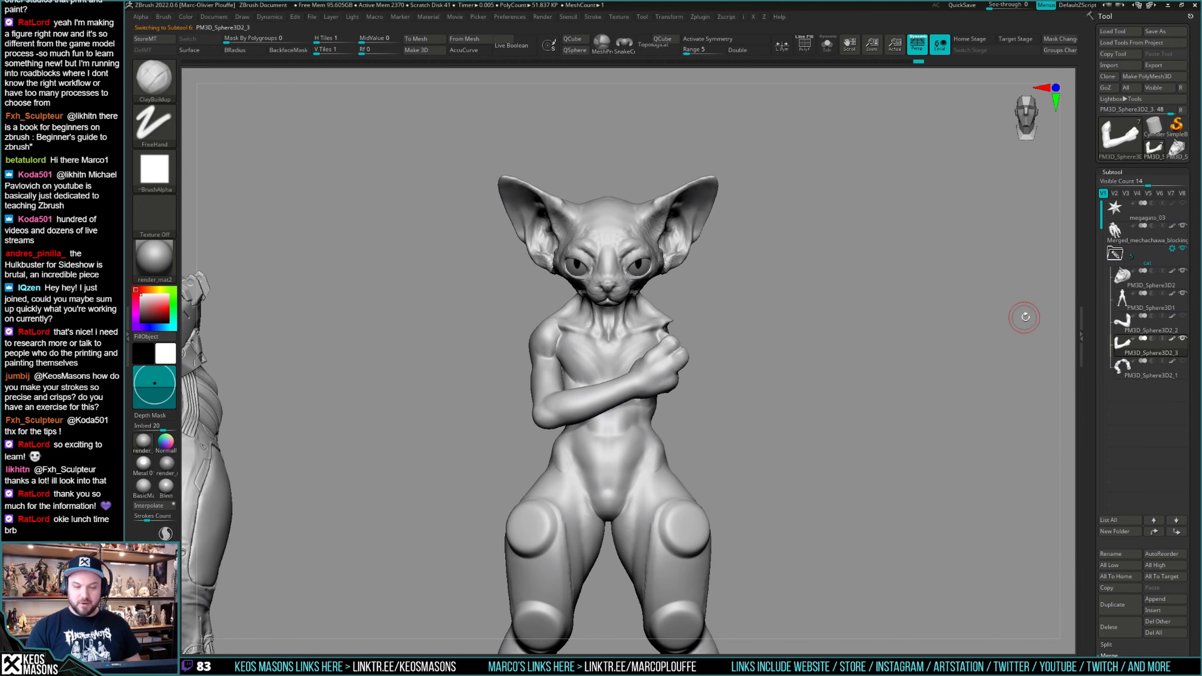
Duplicate the refined arm, mirror the copy to the other side of the body and show the older second arm again.
key(g)
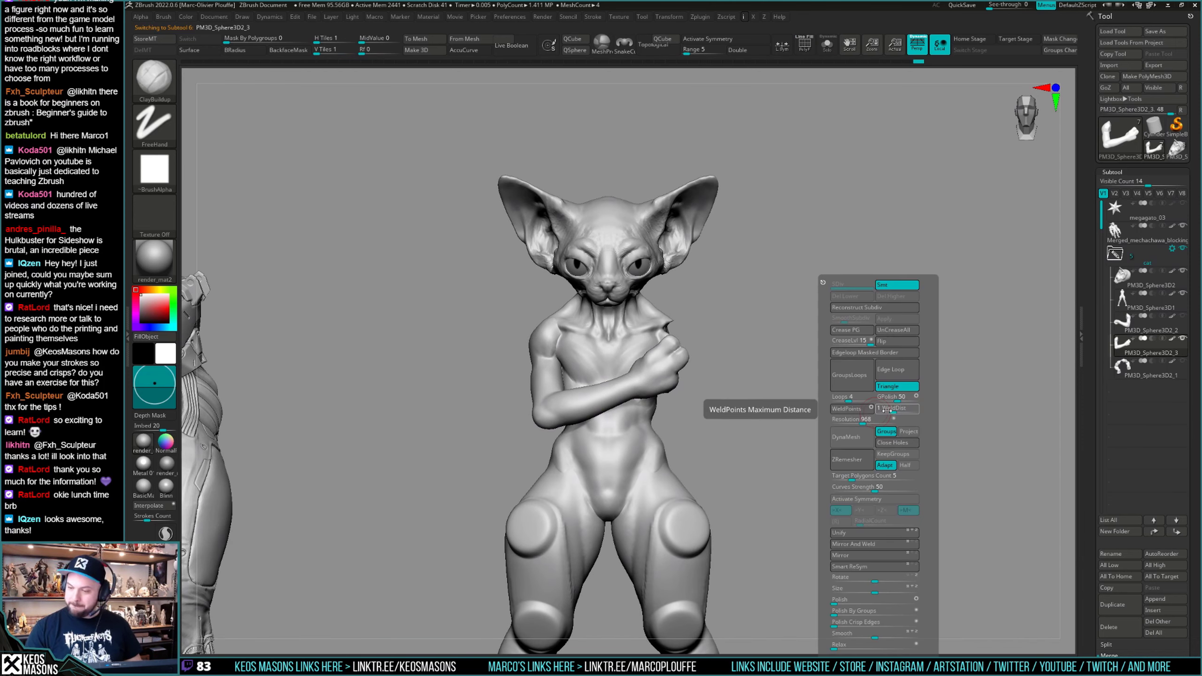
click(1114, 603)
key(shift+s)
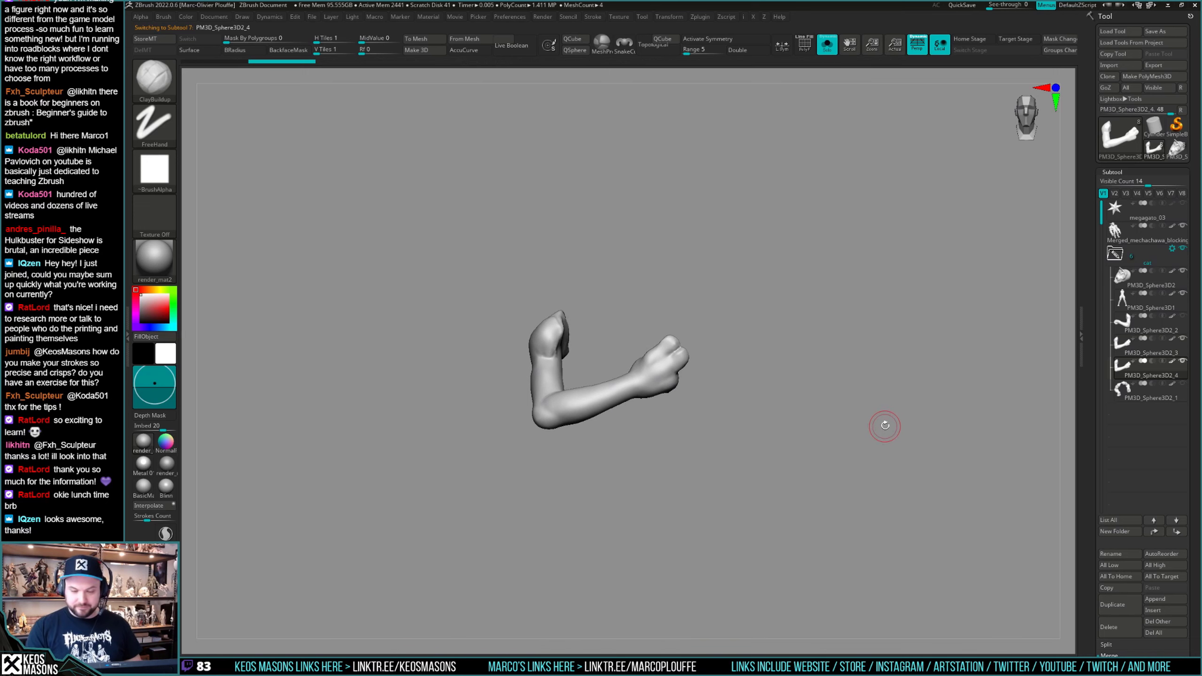
key(g)
key(shift+s)
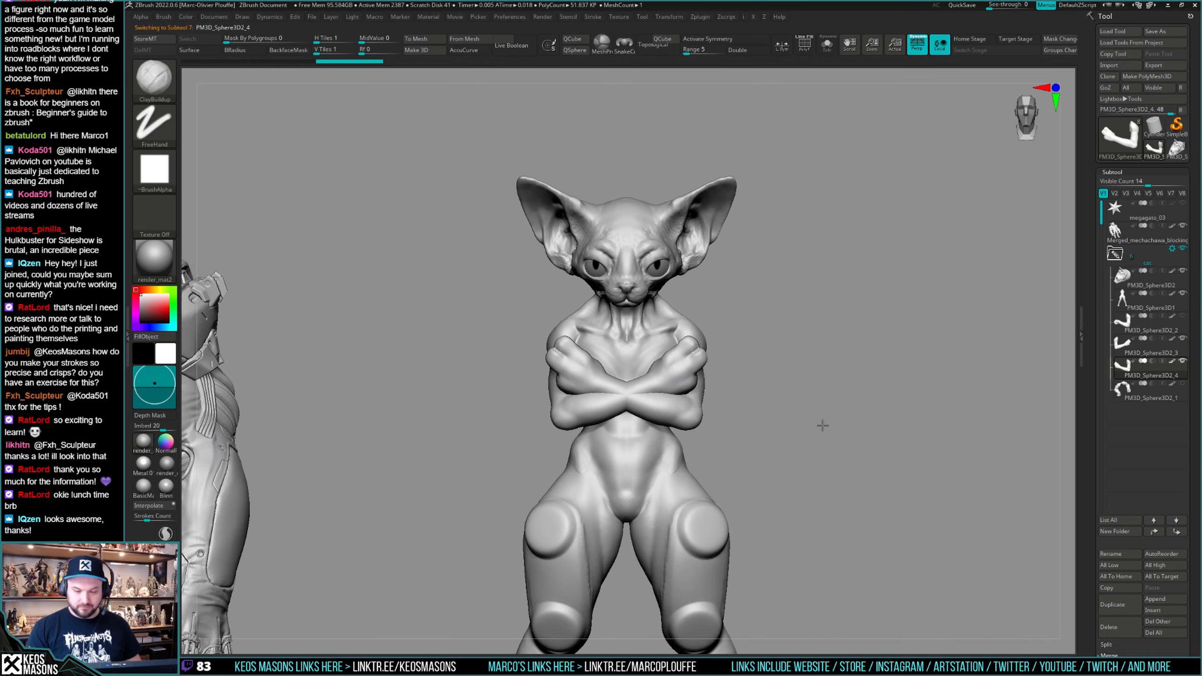
right_click(822, 425)
click(1181, 316)
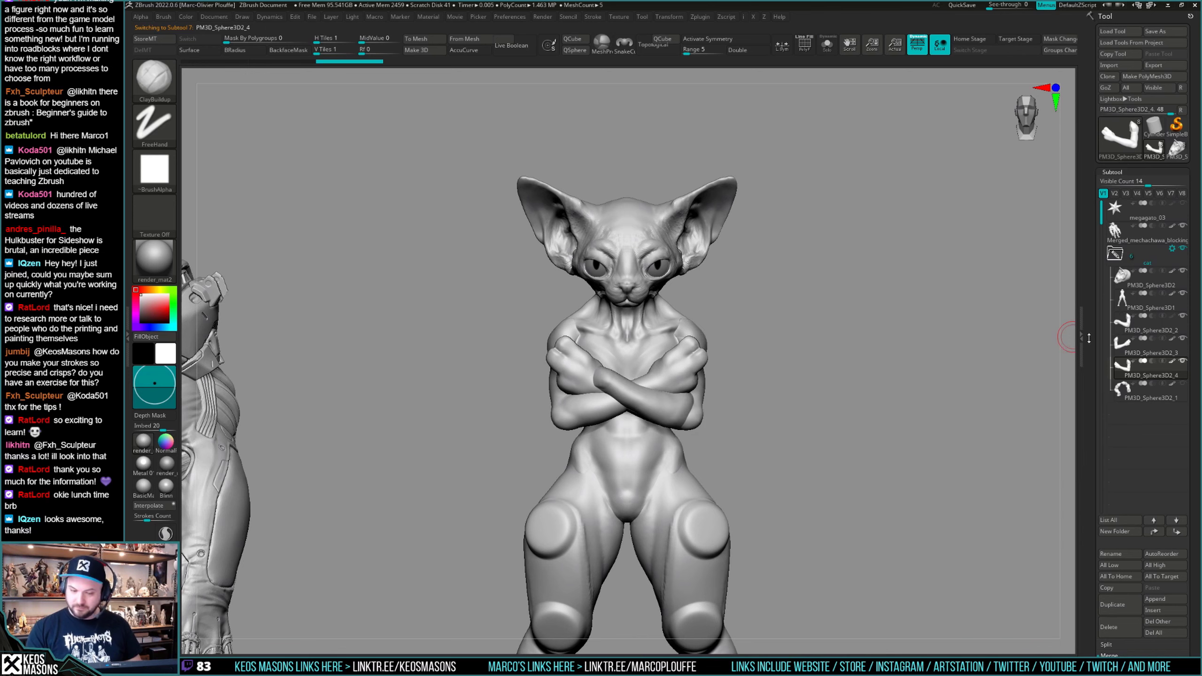
Tint the older arm pink as a reference and lay the transpose line along the mirrored copy's upper arm.
mouse_move(801, 397)
ctrl+mouse_down()
mouse_move(845, 430)
mouse_move(794, 387)
mouse_move(797, 405)
mouse_move(808, 395)
ctrl+mouse_up()
right_click(799, 461)
click(729, 432)
key(w)
mouse_move(753, 337)
mouse_down()
mouse_move(901, 349)
mouse_move(888, 353)
mouse_up()
drag(876, 397, 850, 440)
key(alt+s)
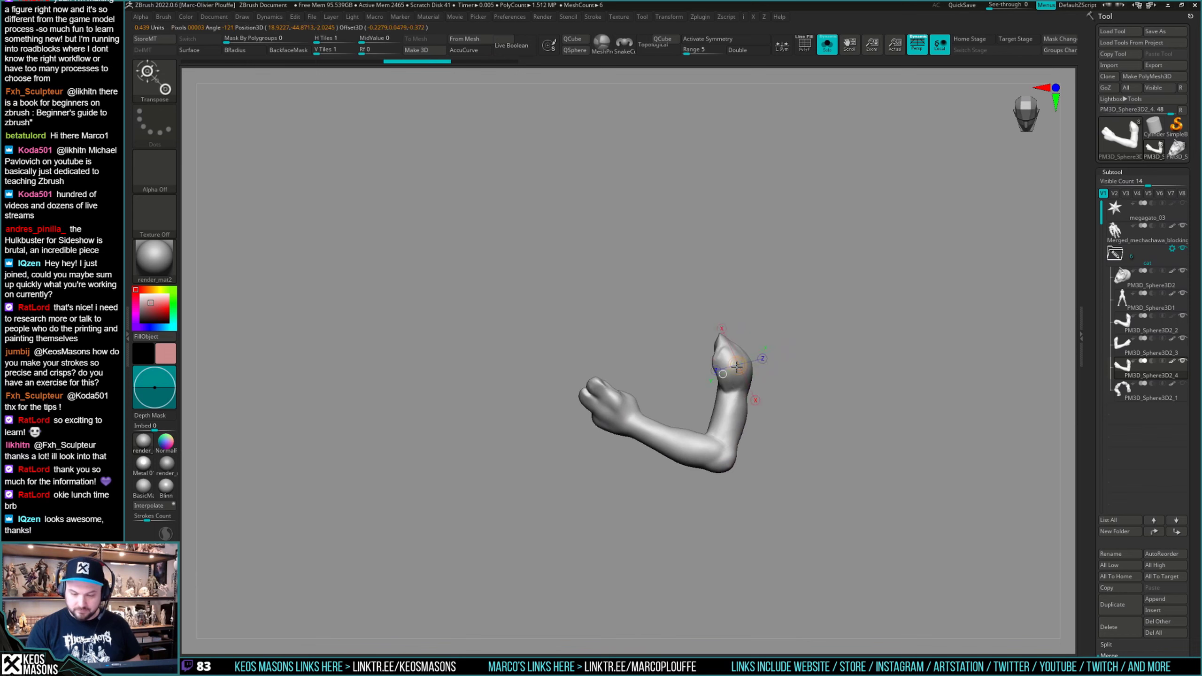
drag(749, 365, 733, 452)
drag(870, 412, 770, 402)
key(alt+s)
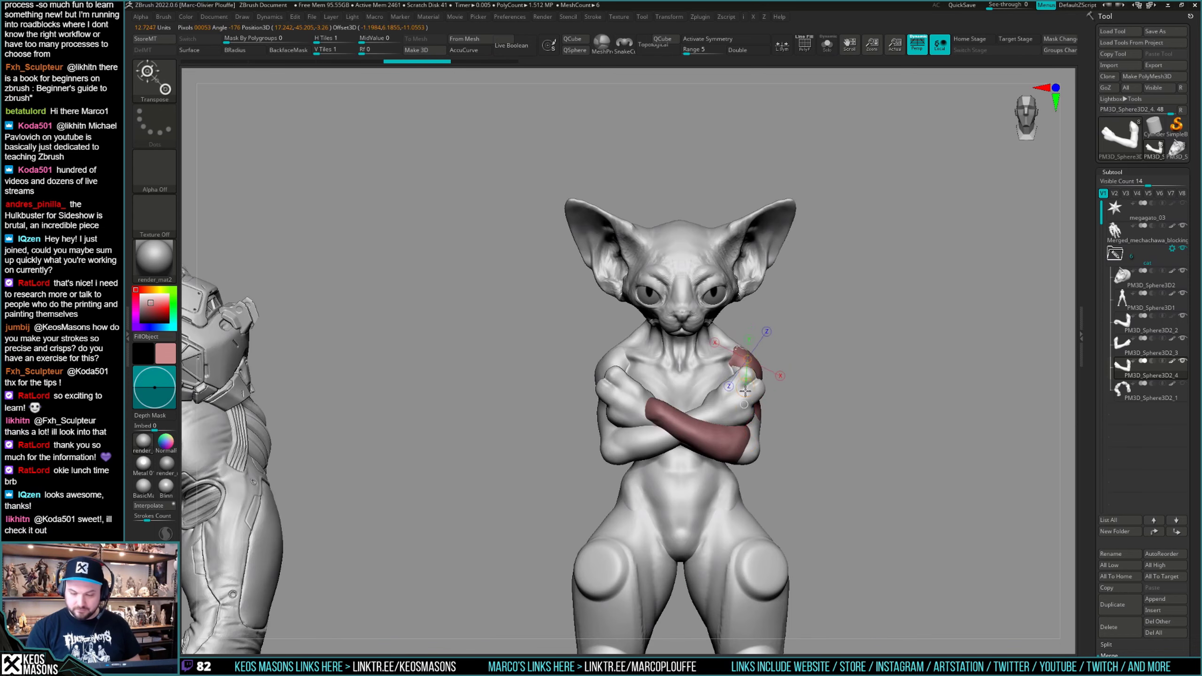
Try shifting the mirrored arm with the transpose line, undo it and store a morph target of the arm.
right_drag(769, 401, 852, 390)
drag(769, 412, 773, 389)
key(q)
key(ctrl+z)
click(157, 40)
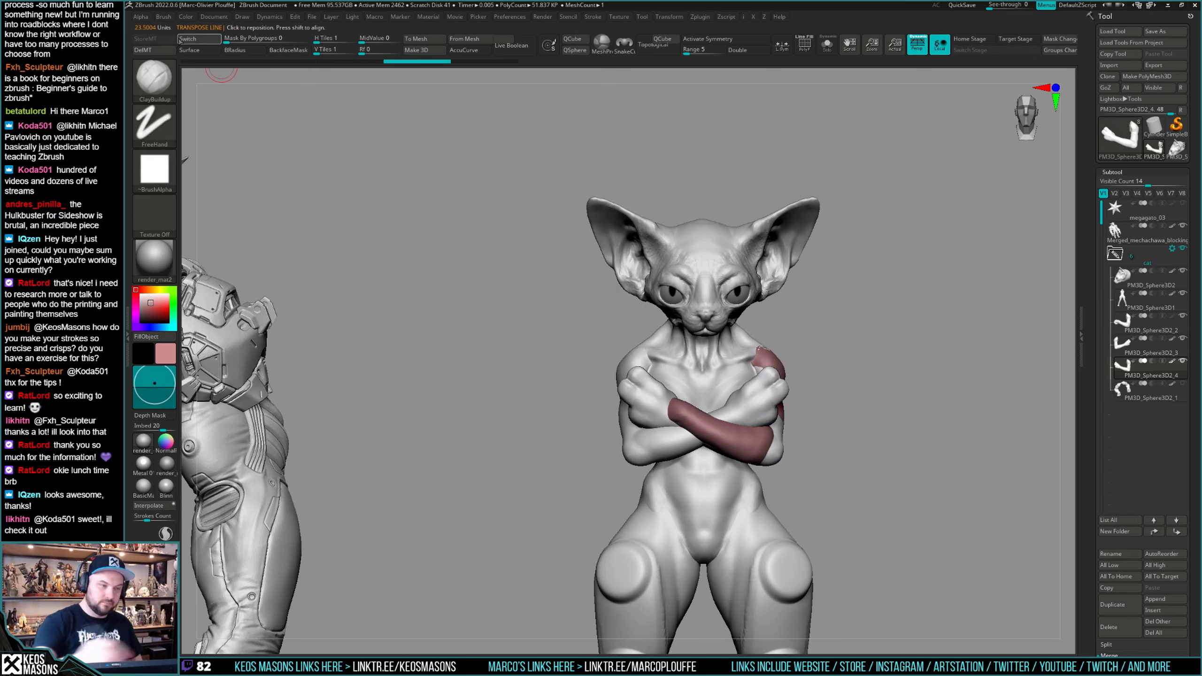
click(180, 40)
Rotate the mirrored arm around the shoulder toward the pink reference arm and isolate it from below.
key(r)
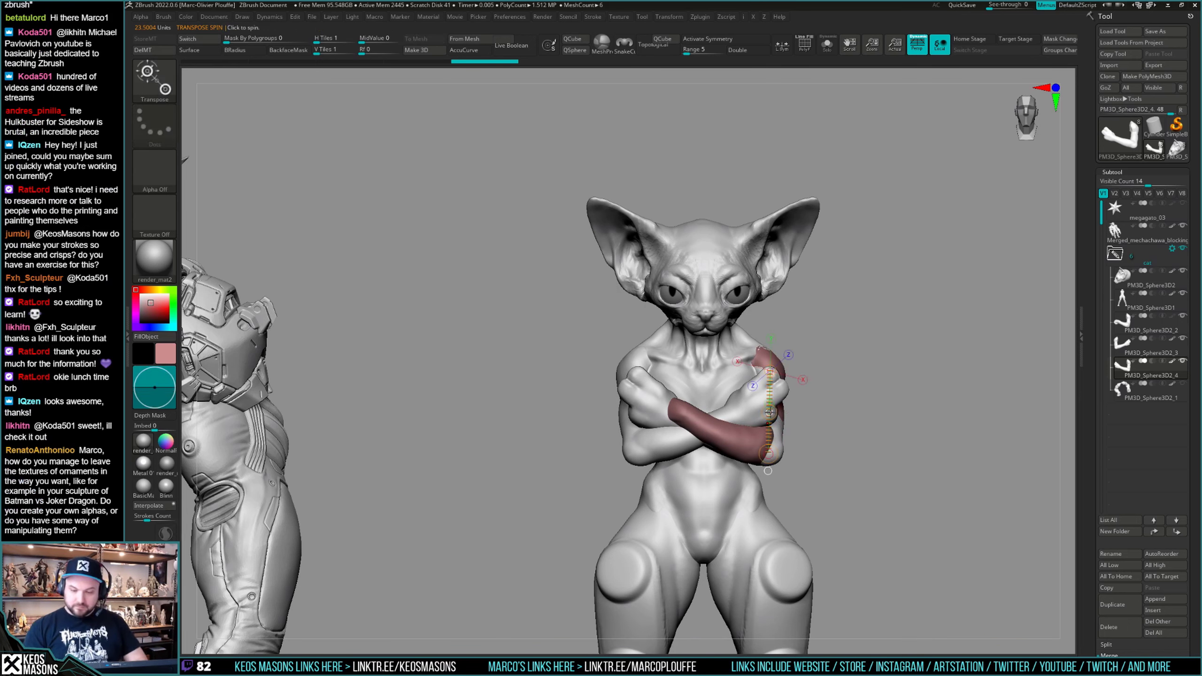
drag(769, 412, 777, 390)
key(q)
mouse_move(690, 511)
right_down()
mouse_move(669, 466)
mouse_move(705, 440)
mouse_move(710, 417)
right_up()
key(alt+s)
key(ctrl+z)
key(ctrl+z)
key(ctrl+z)
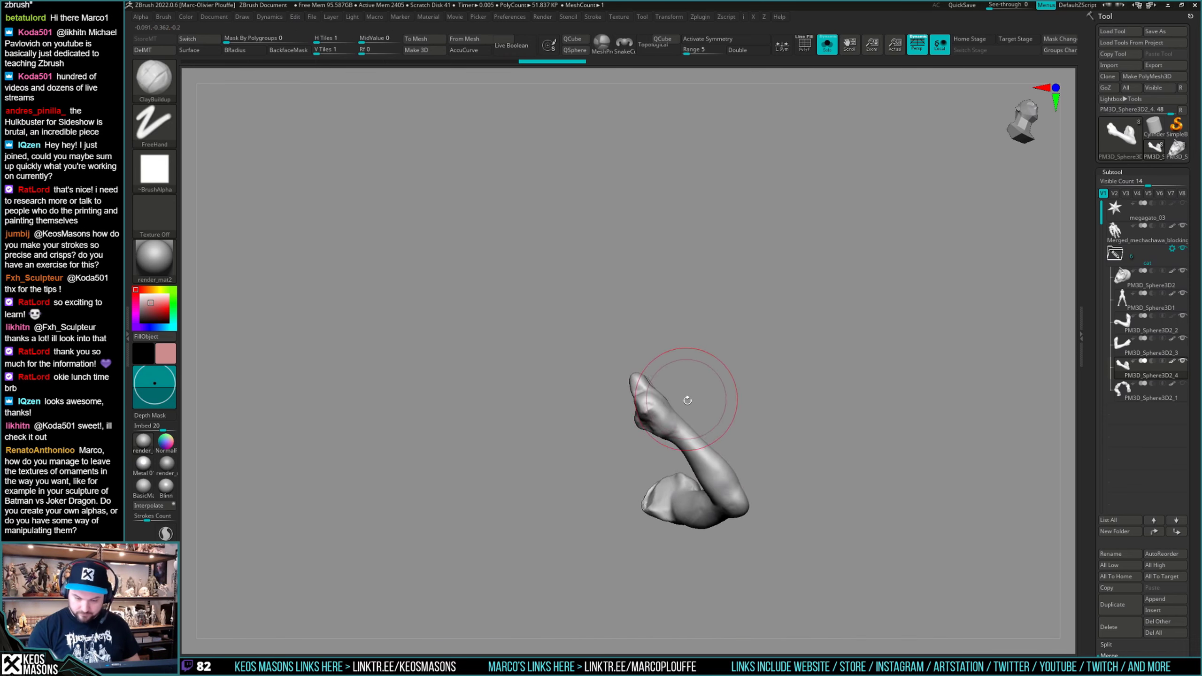
Switch the MaskPen stroke to Lasso, mask around the paw and wrist of the isolated arm, and invert the mask.
mouse_move(662, 331)
ctrl+mouse_down()
mouse_move(596, 459)
mouse_move(701, 437)
ctrl+mouse_up()
key(space)
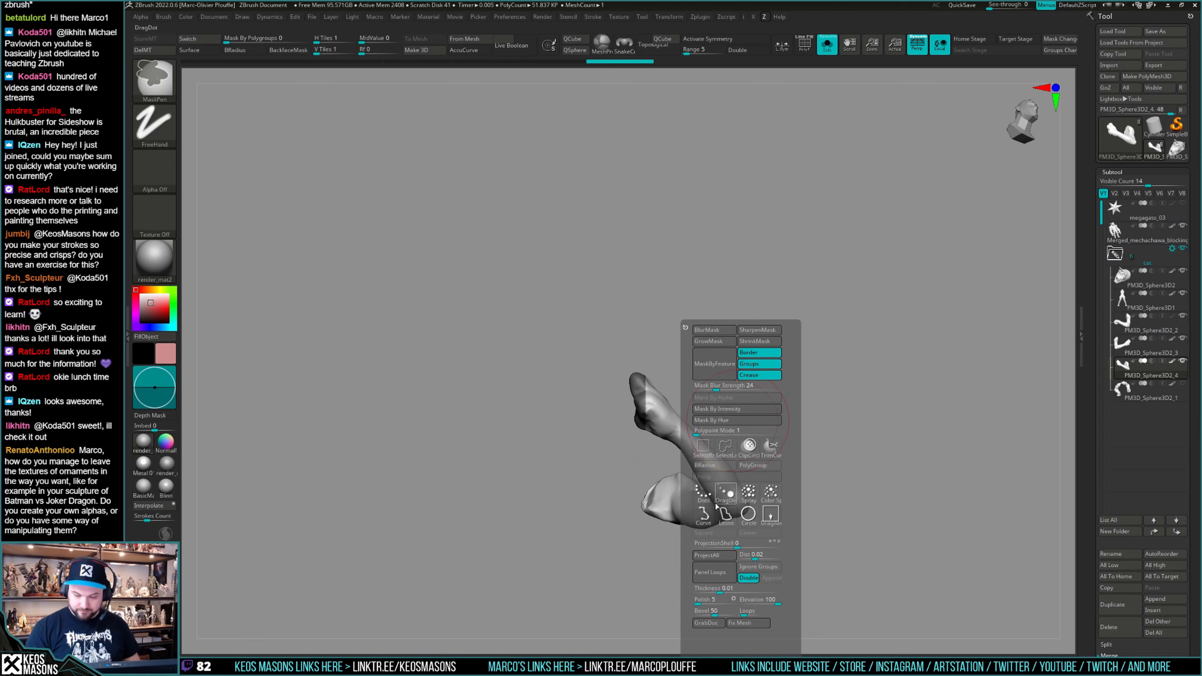
ctrl+click(728, 494)
mouse_move(639, 463)
ctrl+mouse_down()
mouse_move(704, 403)
mouse_move(794, 454)
mouse_move(711, 416)
mouse_move(707, 392)
mouse_move(680, 428)
mouse_move(721, 382)
ctrl+mouse_up()
ctrl+click(840, 411)
Adjust the unmasked part of the mirrored arm with the transpose line, checking it against the whole cat.
key(w)
key(q)
key(alt+s)
key(alt+s)
key(alt+s)
key(w)
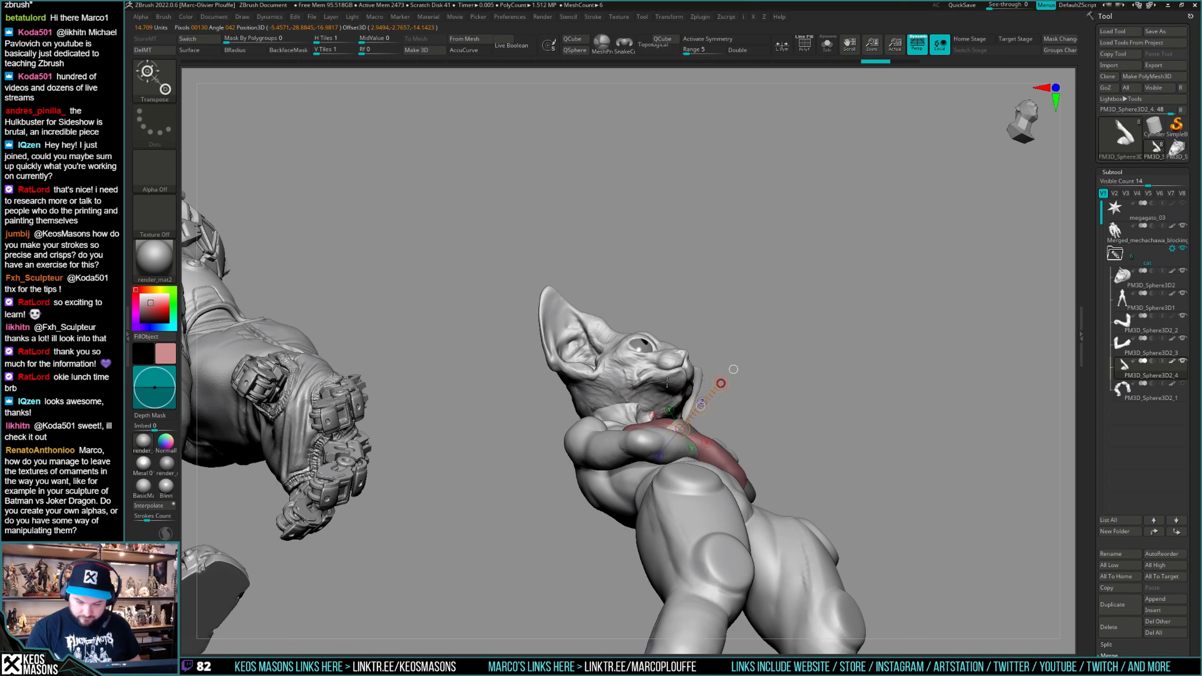
key(q)
key(alt+s)
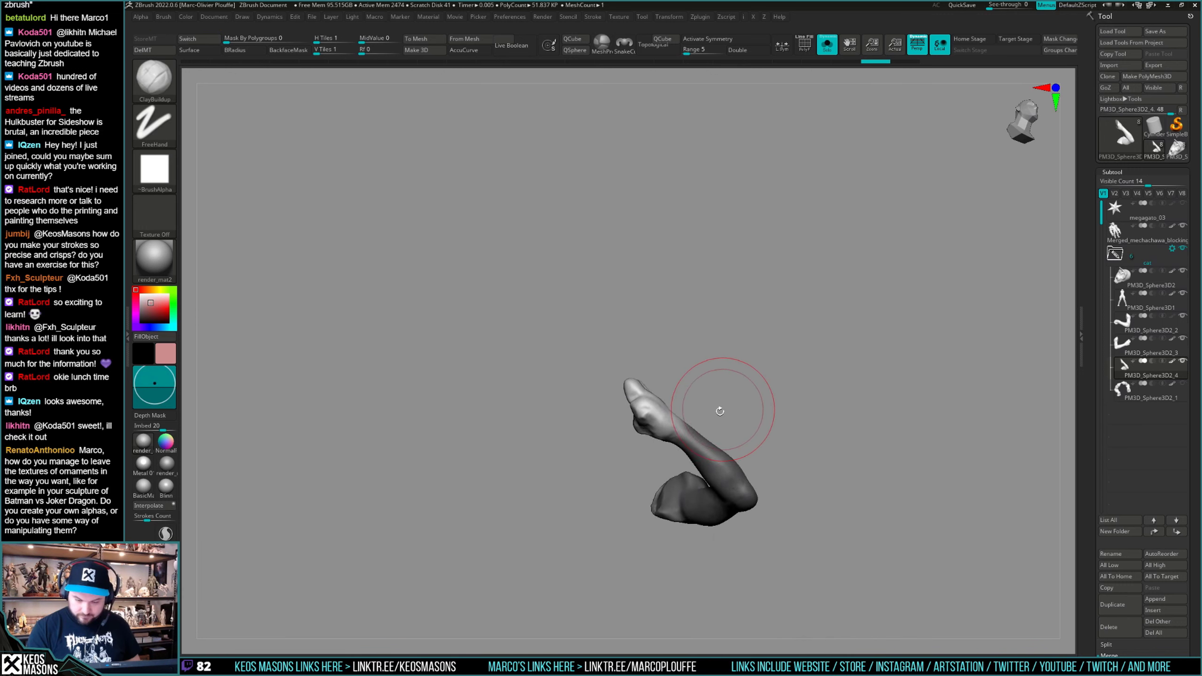
Mask the forearm and upper arm, and bend the mirrored arm's paw downward at the wrist.
key(ctrl)
ctrl+drag(756, 417, 684, 402)
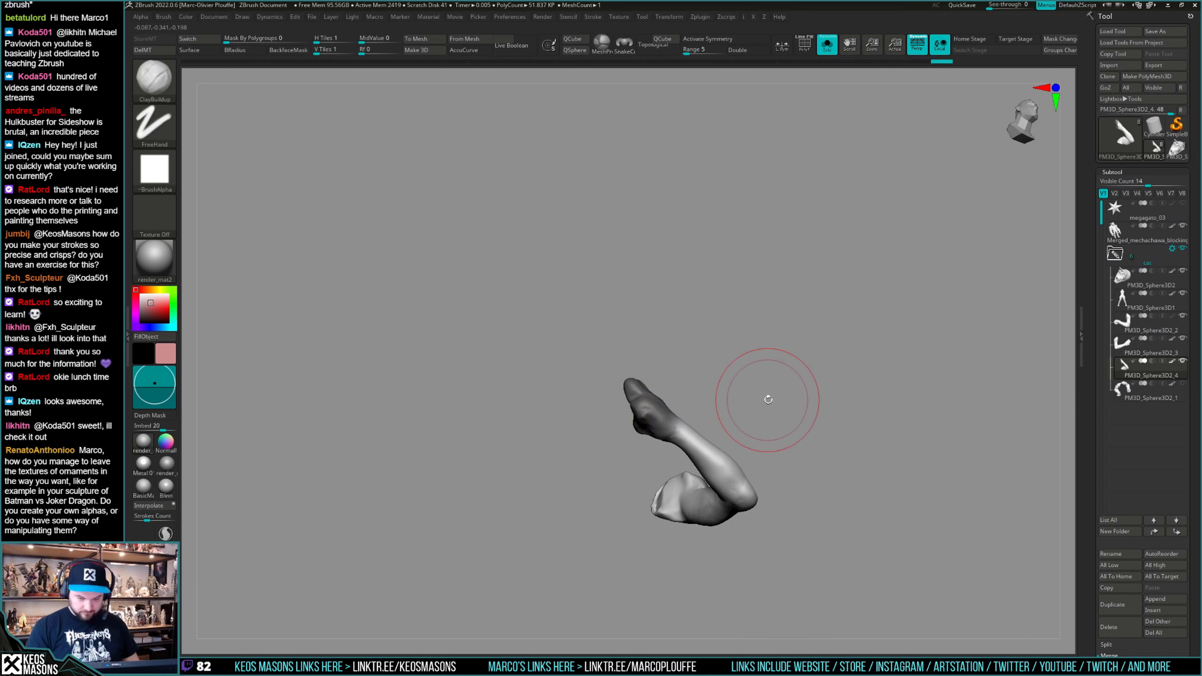
key(w)
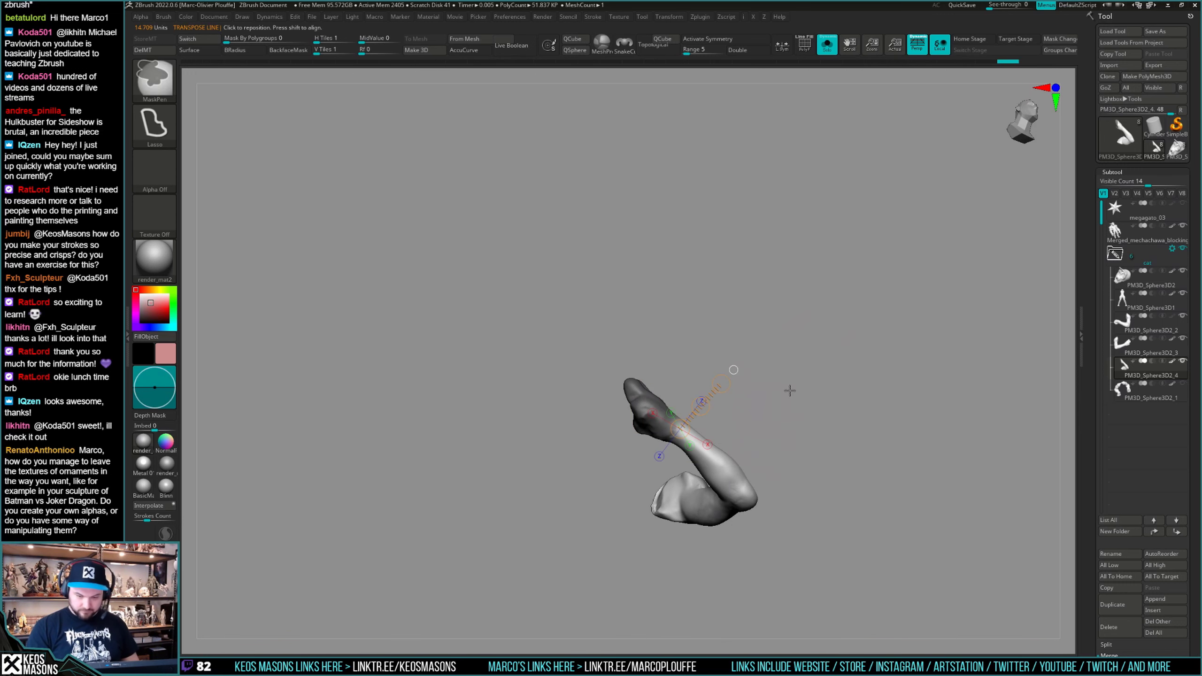
mouse_move(711, 392)
mouse_down()
mouse_move(698, 379)
mouse_move(662, 384)
mouse_up()
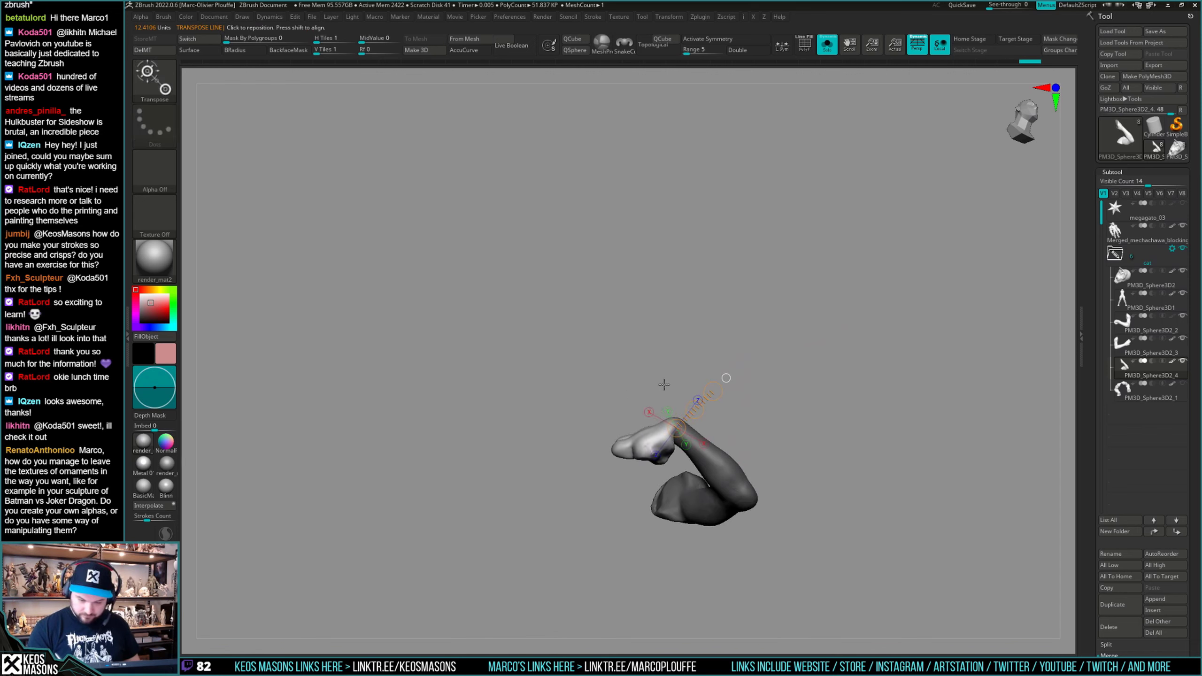
key(q)
Bring back the whole cat and adjust the mirrored forearm with the transpose line against the pink reference arm.
key(alt+shift+s)
mouse_move(718, 440)
right_down()
mouse_move(686, 463)
mouse_move(732, 418)
mouse_move(690, 442)
right_up()
key(w)
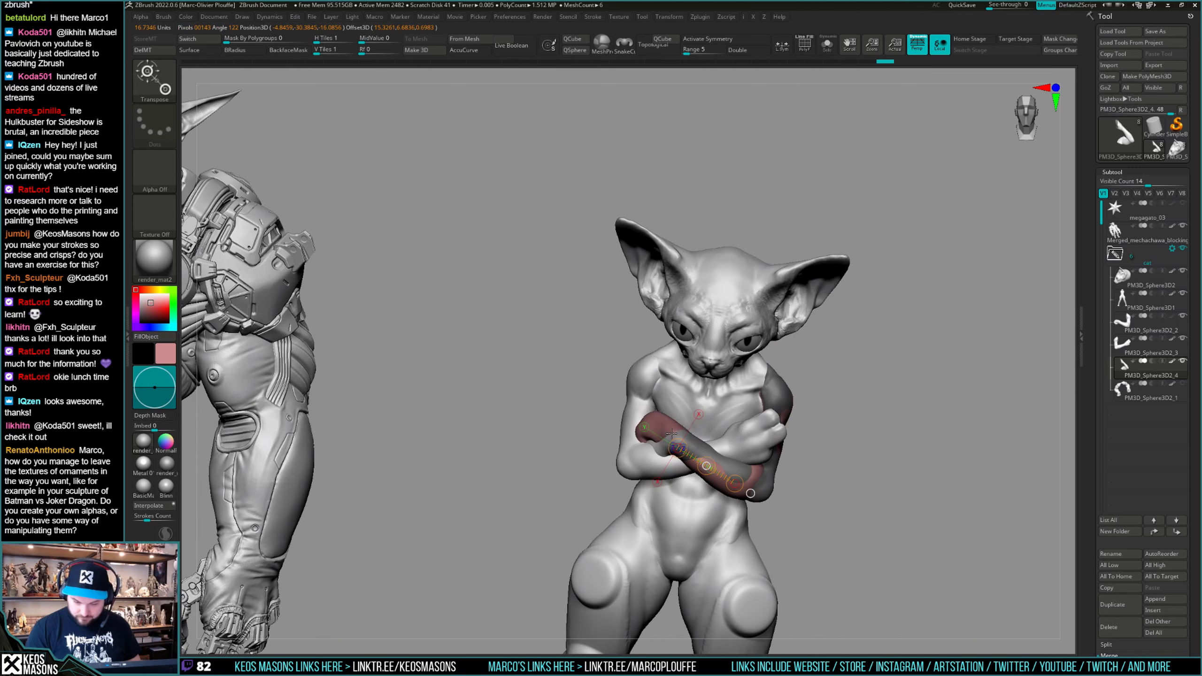
key(q)
shift+right_drag(793, 418, 804, 433)
right_click(786, 449)
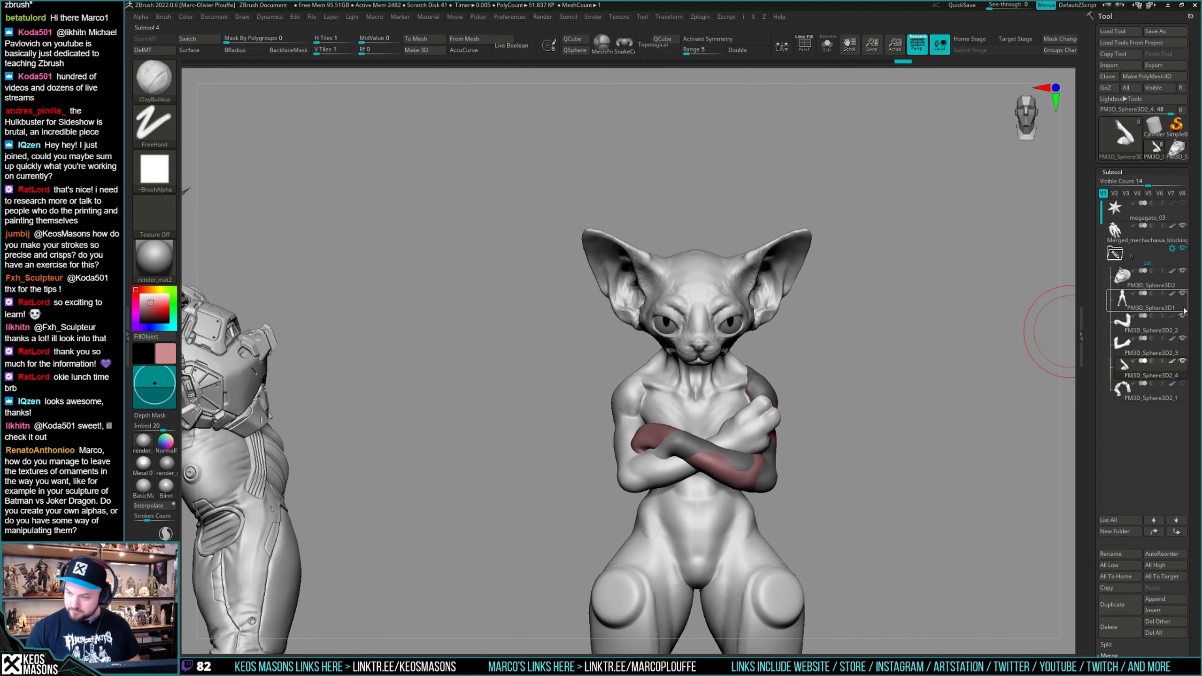
Hide the pink reference arm, pull the mirrored arm's paw upward with the Move brush and clear the mask.
click(1154, 367)
right_click(846, 360)
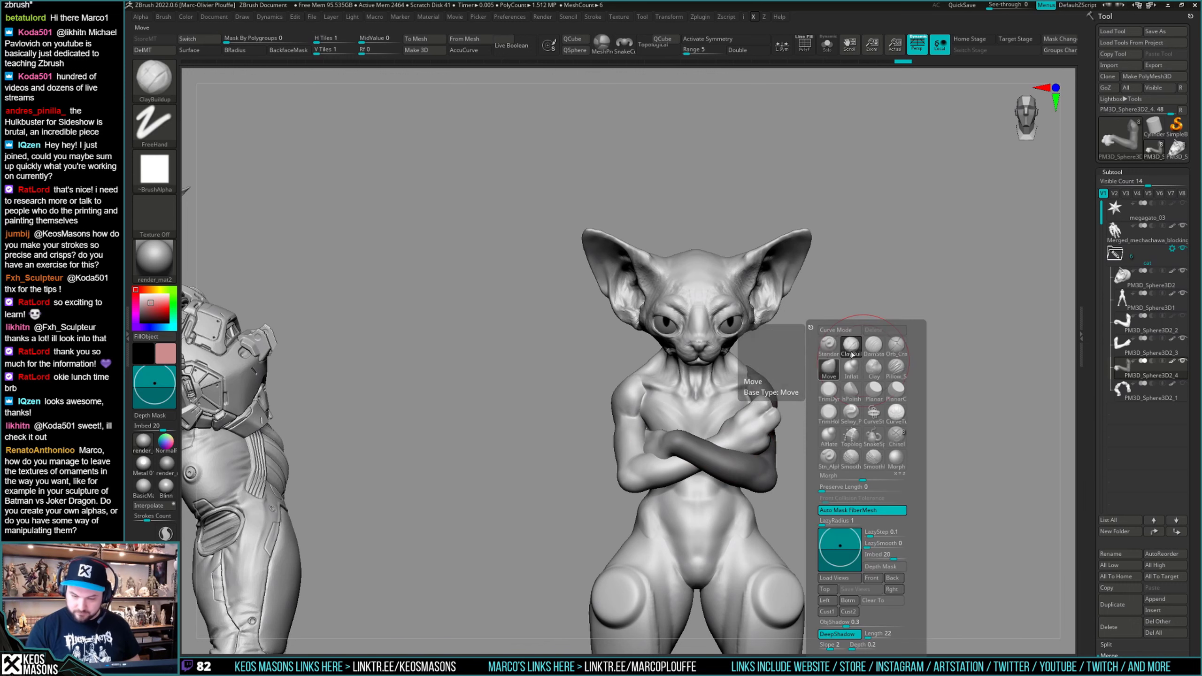
click(828, 369)
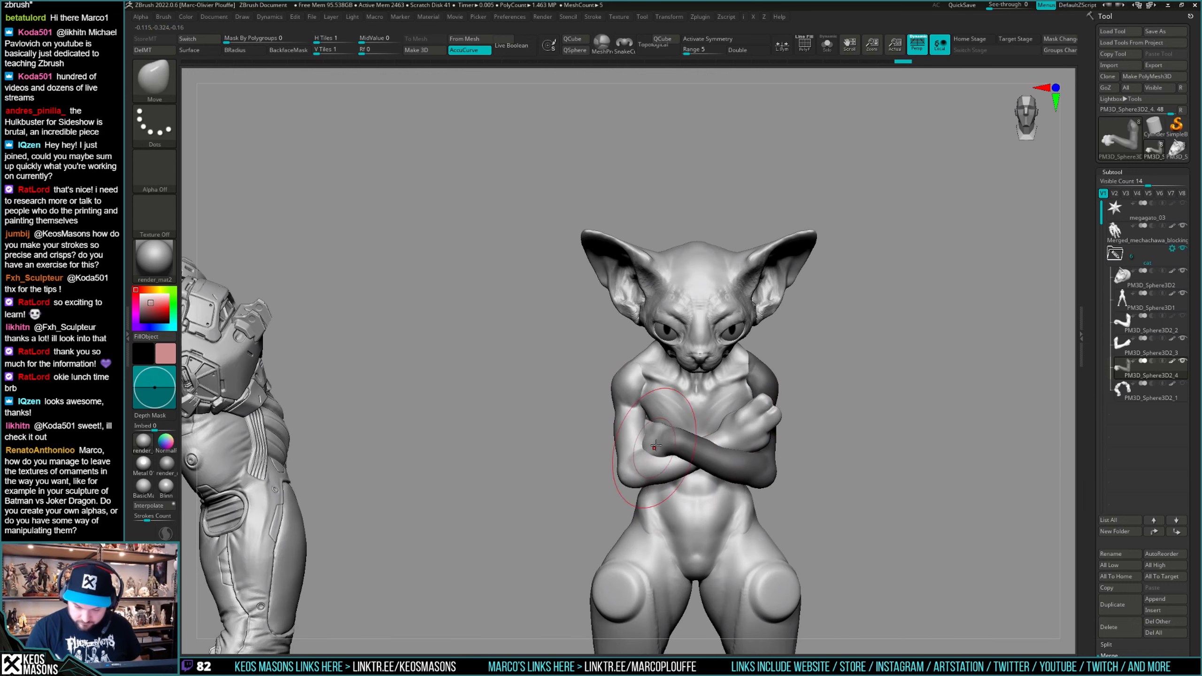
right_drag(655, 445, 656, 468)
drag(654, 449, 657, 406)
ctrl+drag(847, 360, 880, 392)
right_drag(785, 397, 823, 396)
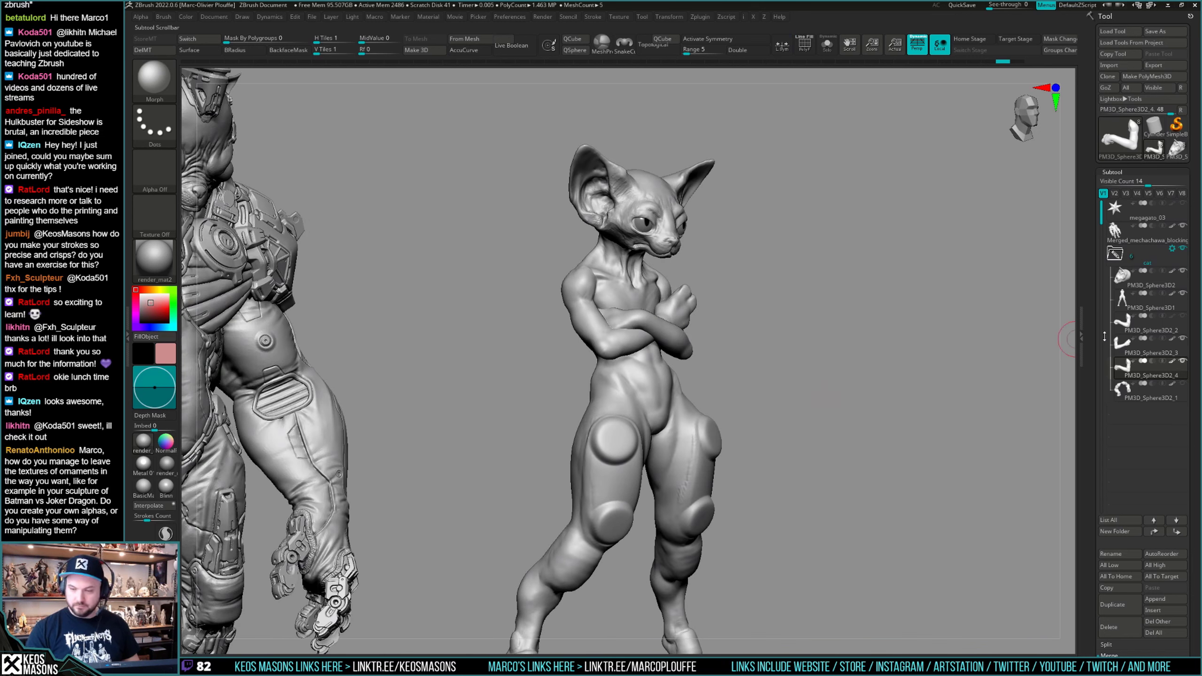
Switch back to the ClayBuildup brush and permanently delete the older pink arm subtool PM3D_Sphere3D2_2.
click(1126, 346)
shift+drag(892, 379, 900, 391)
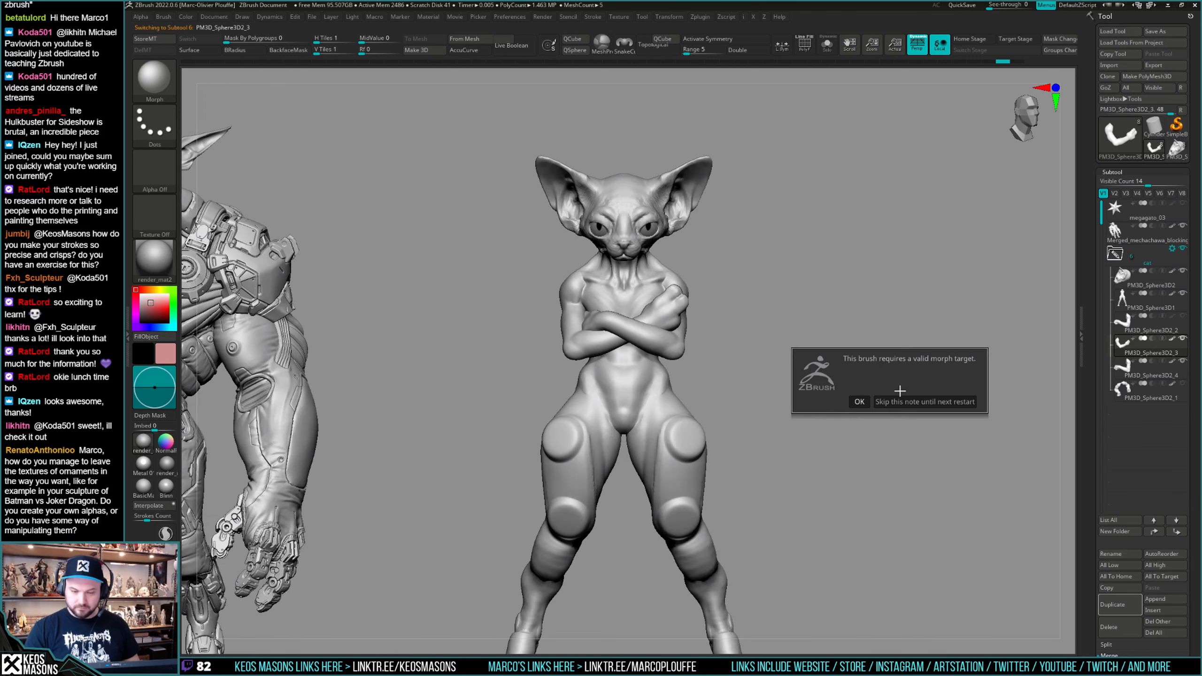
click(907, 399)
key(b)
key(c)
key(b)
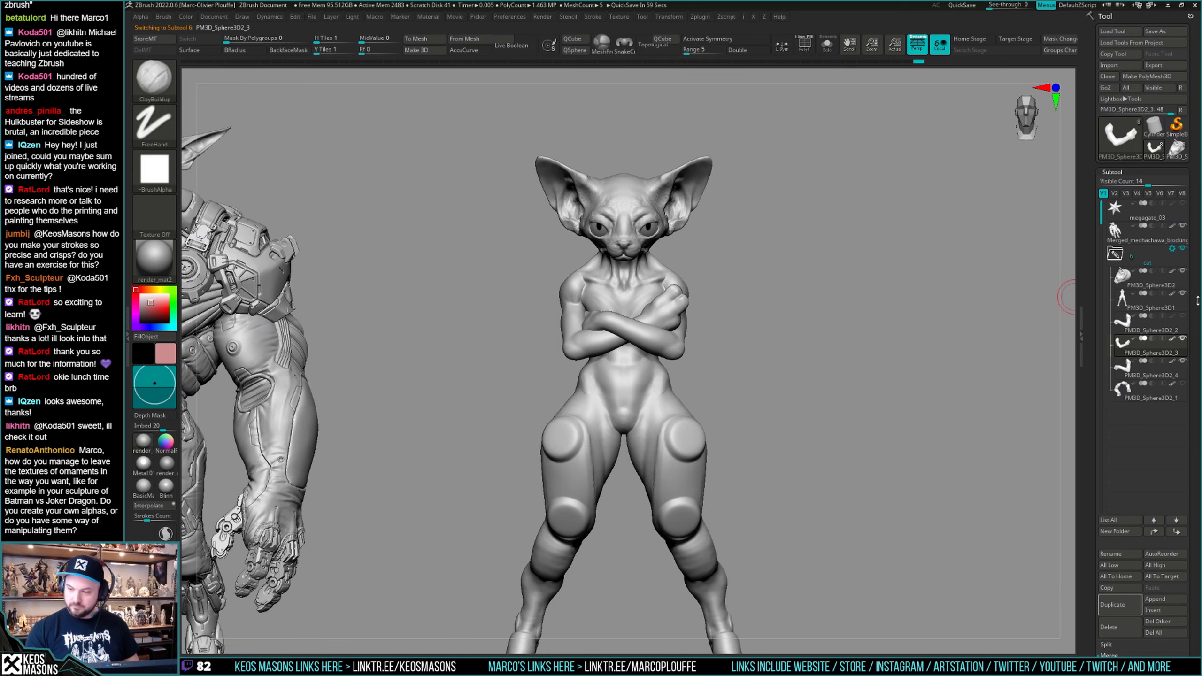
click(1126, 334)
click(1104, 624)
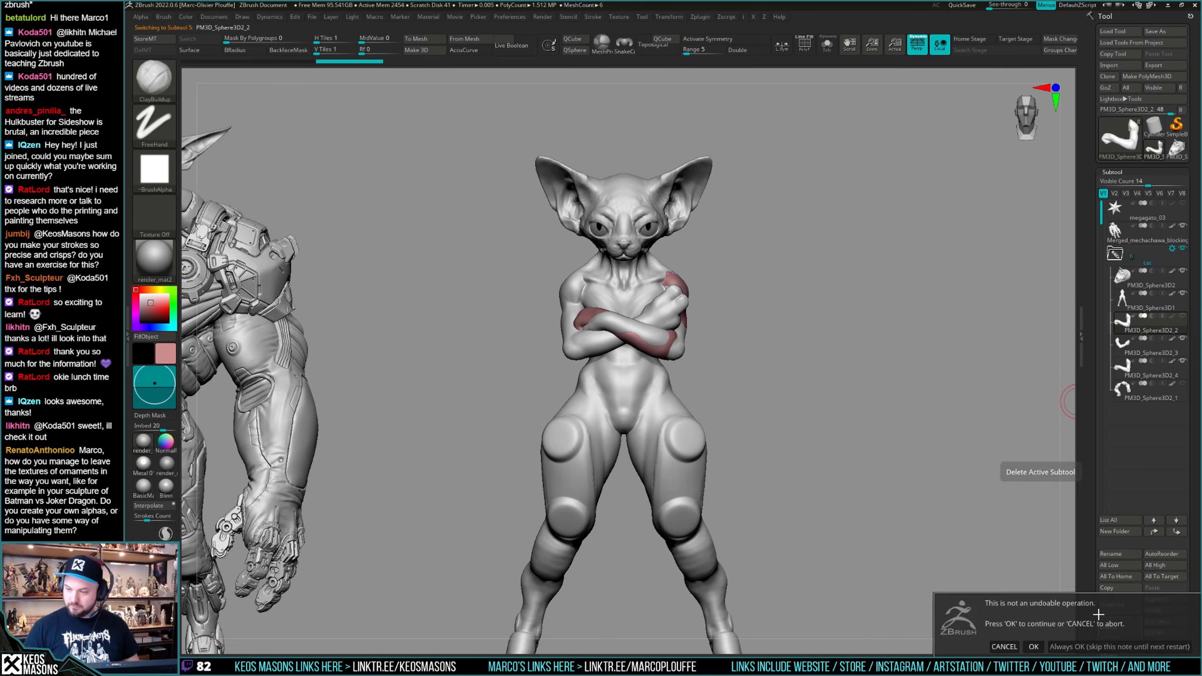
click(1032, 646)
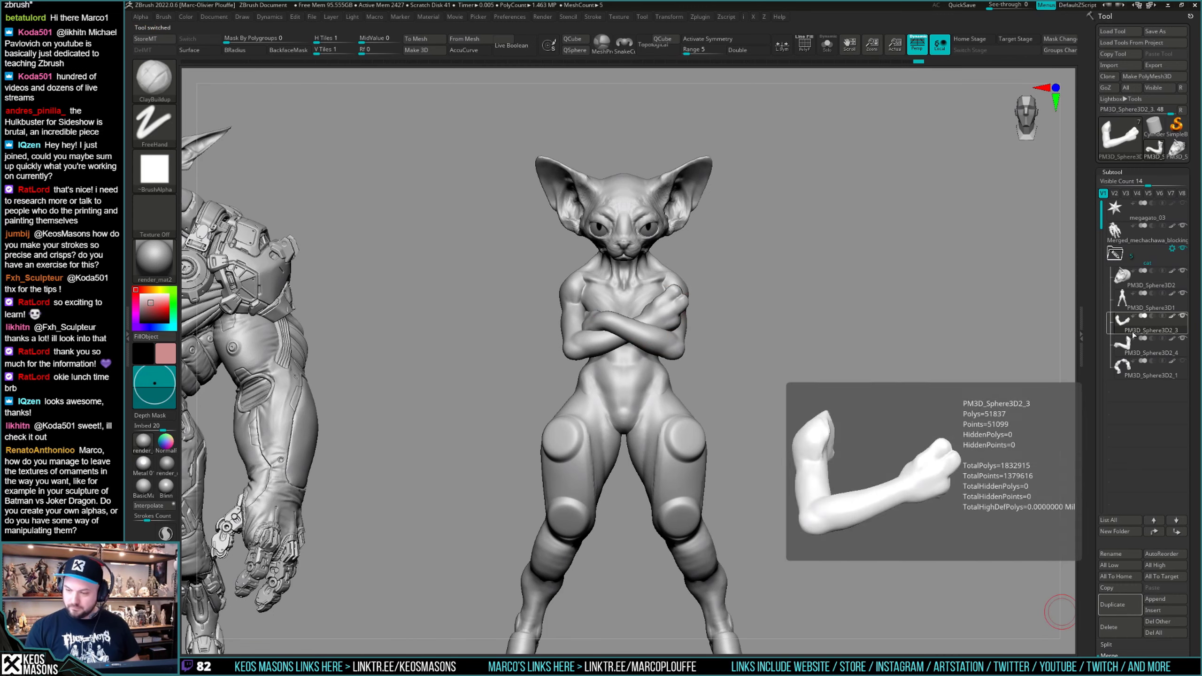
Merge the refined arm with its mirrored copy into one subtool and check the polygroups on the cat figure.
scroll(1143, 508, down, 4)
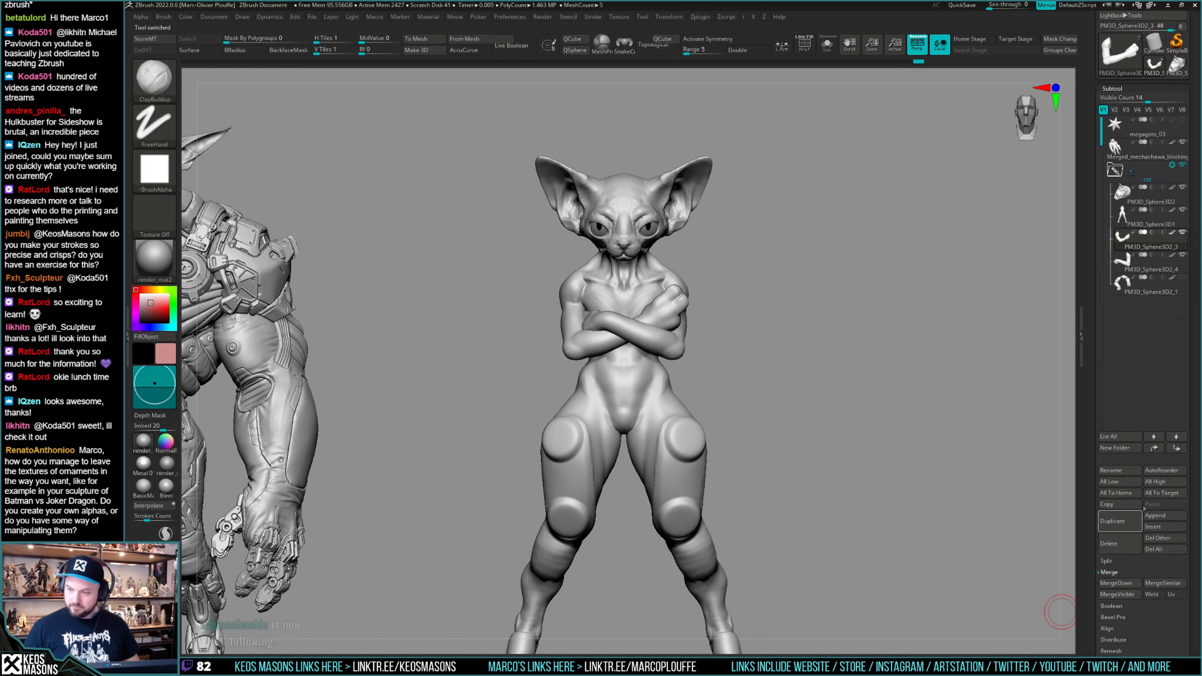
click(1119, 582)
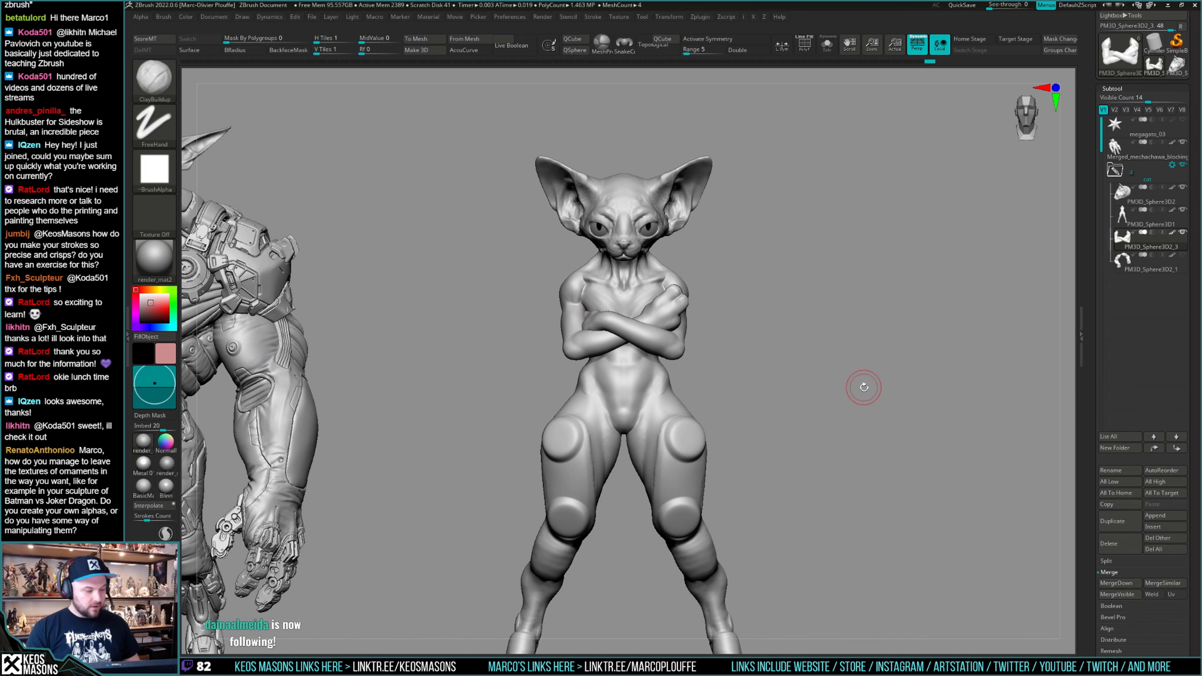
alt+drag(886, 389, 886, 376)
drag(886, 383, 859, 390)
key(shift+f)
key(shift+f)
key(shift+f)
key(shift+f)
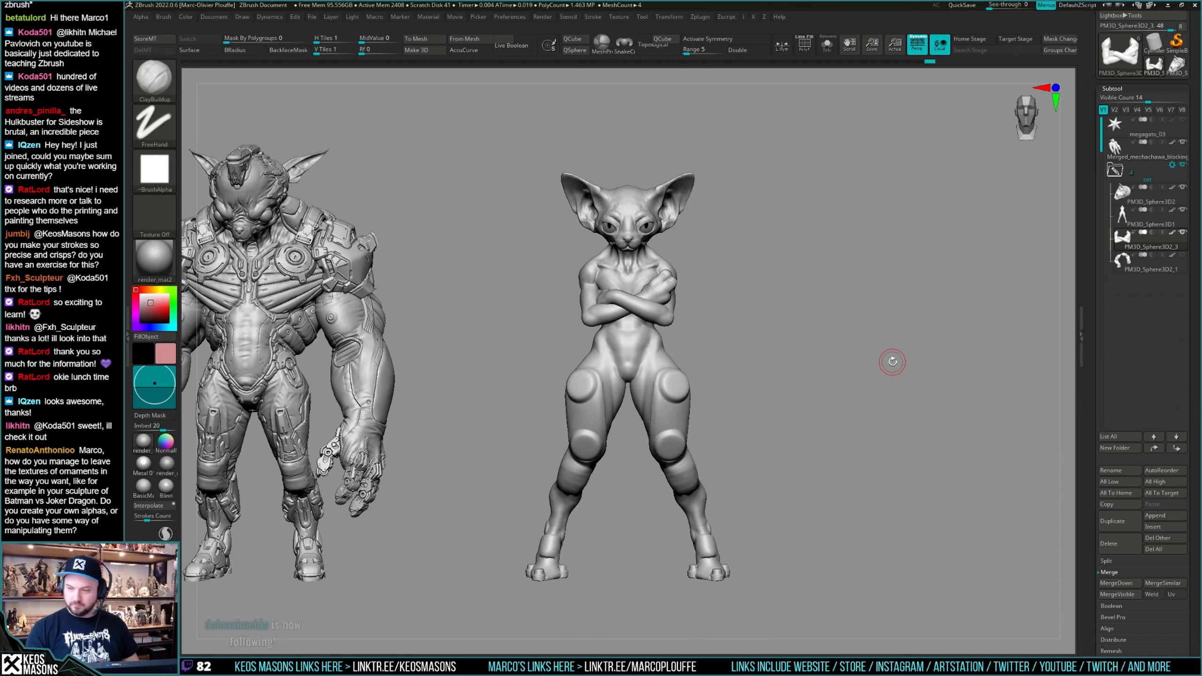
Show the oversized arms beside the cat again and make them the active subtool.
key(alt+s)
key(alt+s)
click(1183, 232)
click(1123, 215)
drag(928, 316, 906, 353)
click(1182, 256)
click(1183, 256)
key(shift+f)
key(shift+f)
ctrl+right_drag(907, 354, 896, 377)
alt+click(825, 385)
right_drag(824, 387, 823, 403)
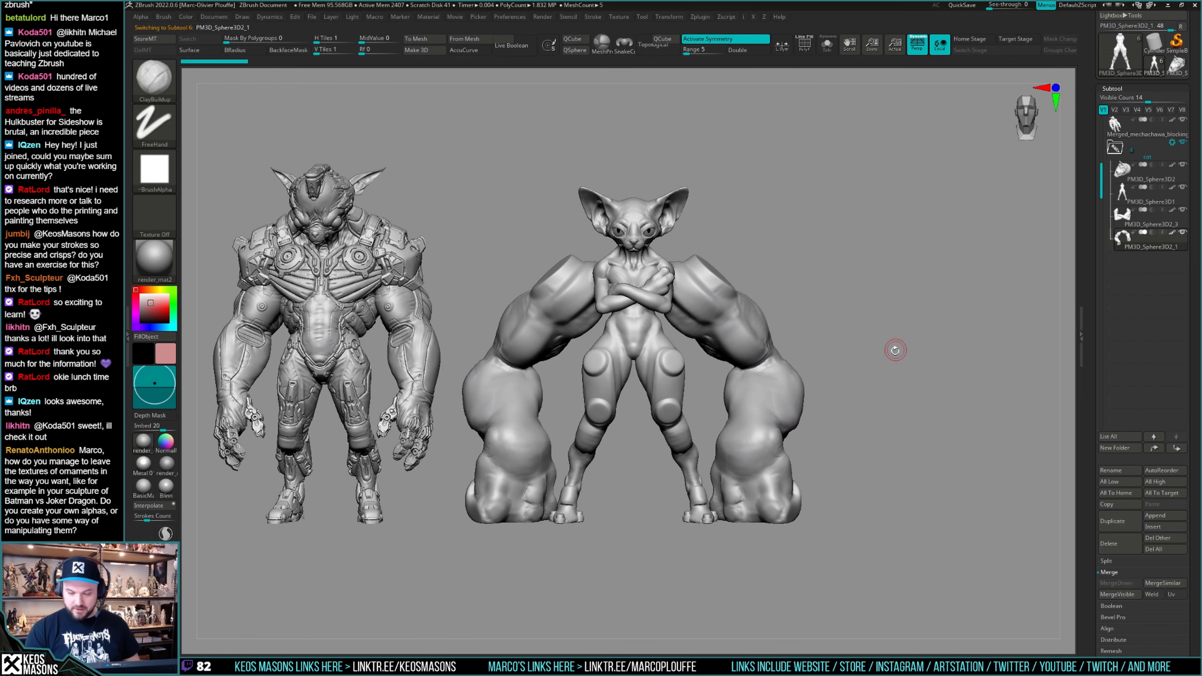
Examine the cat's proportions with the oversized arms from several angles beside the armored mech.
drag(893, 349, 892, 374)
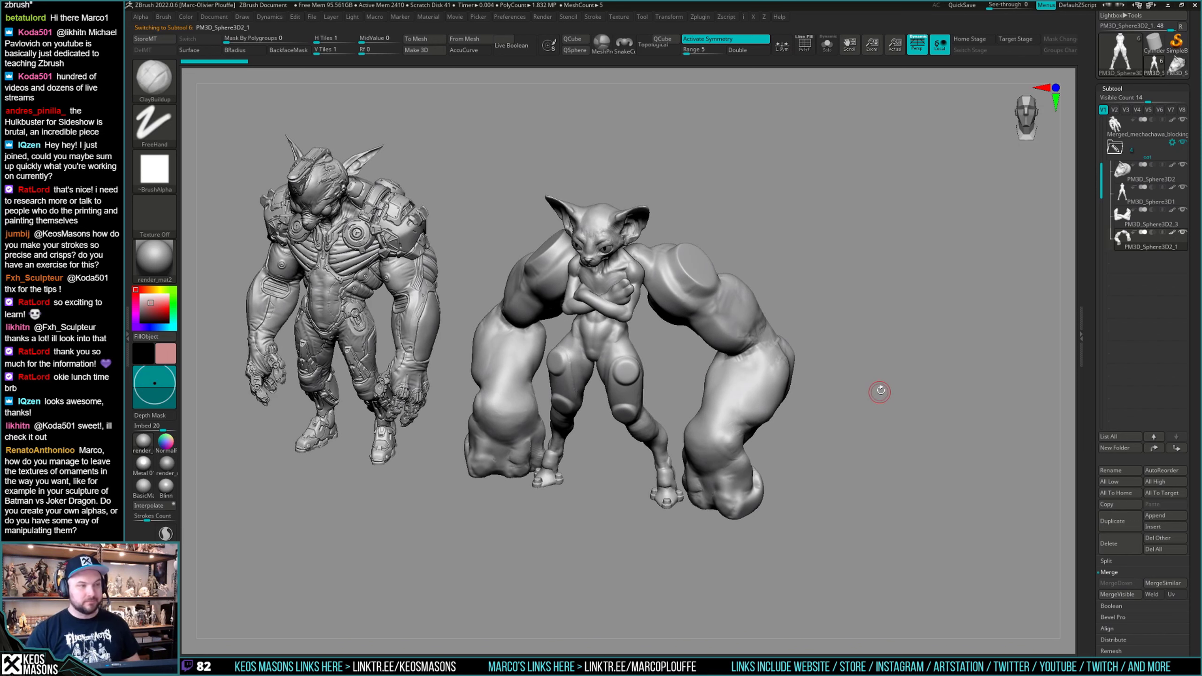
shift+drag(878, 378, 642, 516)
key(space)
drag(710, 374, 844, 393)
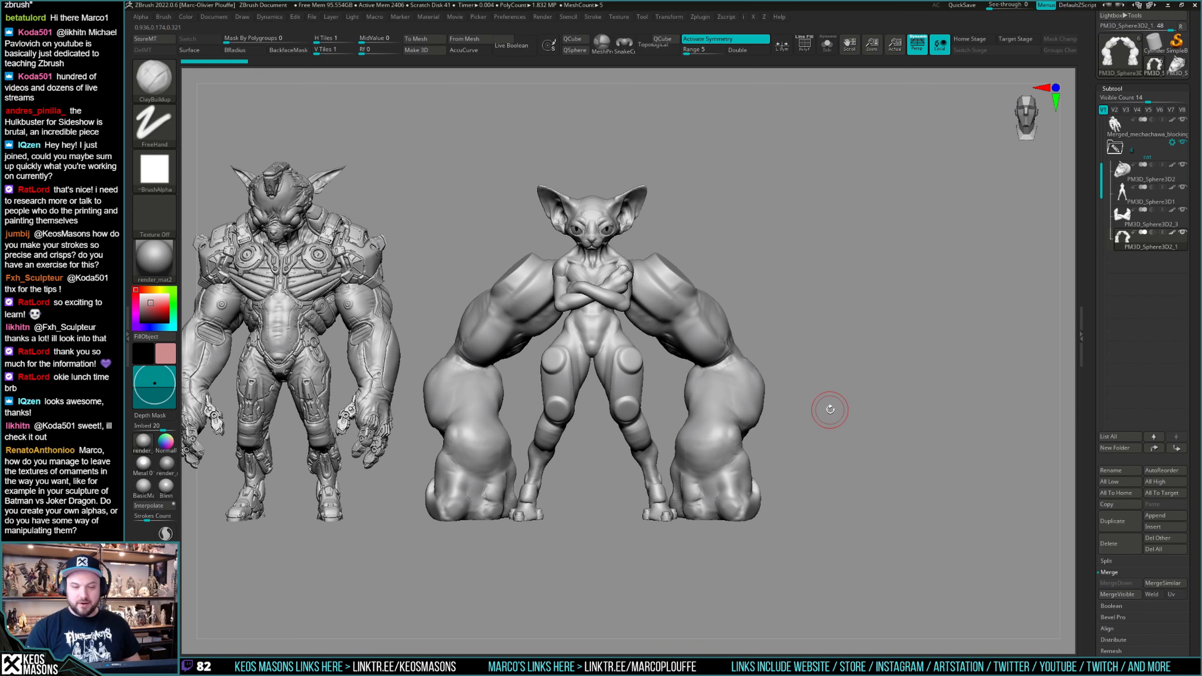
mouse_move(829, 409)
alt+mouse_down()
mouse_move(842, 414)
mouse_move(844, 385)
mouse_move(850, 405)
alt+mouse_up()
key(space)
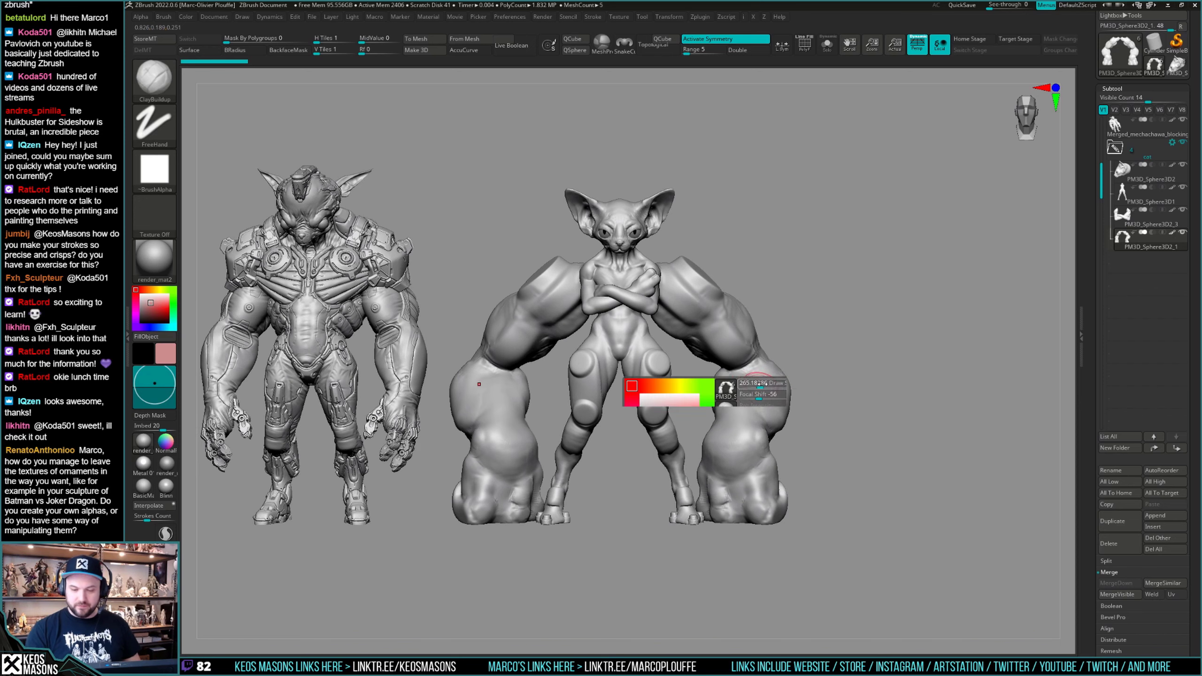
drag(837, 350, 862, 369)
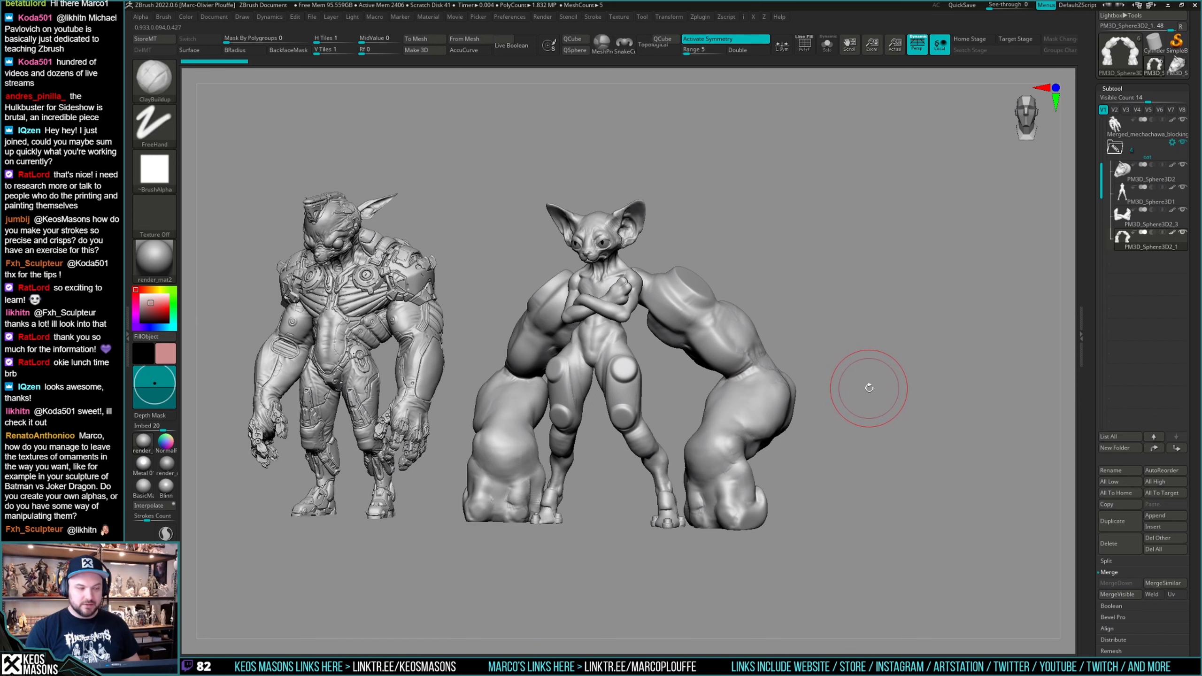
mouse_move(870, 393)
mouse_down()
mouse_move(842, 394)
mouse_move(865, 374)
mouse_move(854, 381)
mouse_up()
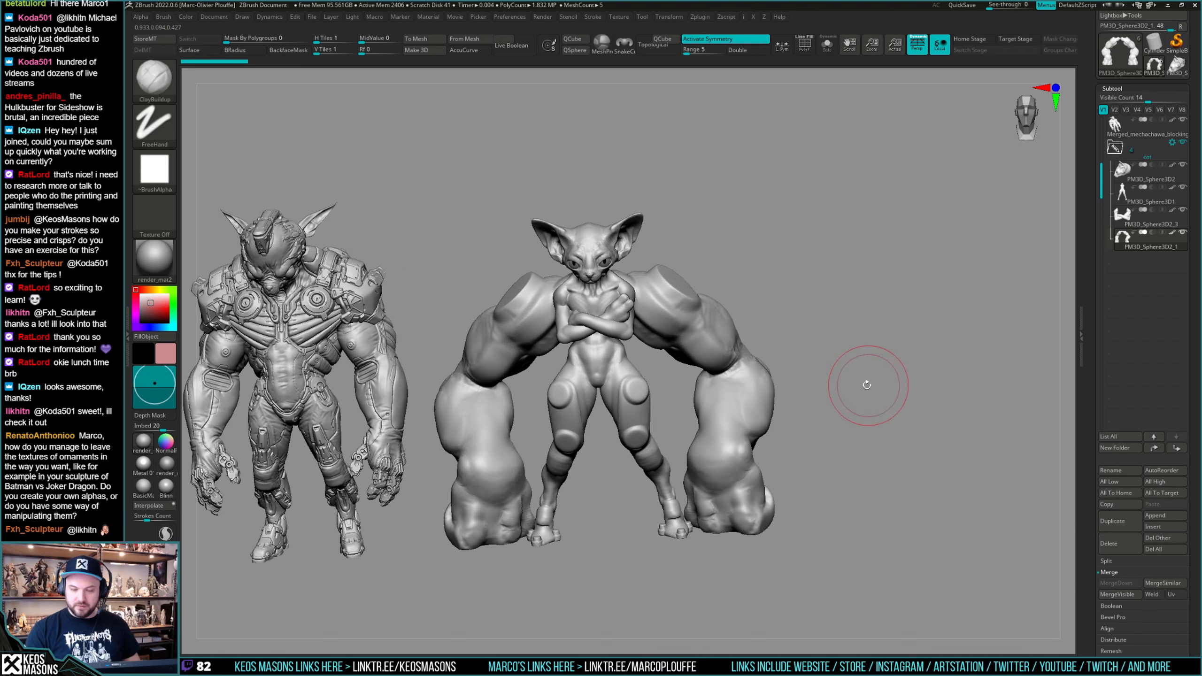
Add a sculpting layer to the oversized arms and build up the elbow area symmetrically with ClayBuildup.
scroll(1103, 449, down, 8)
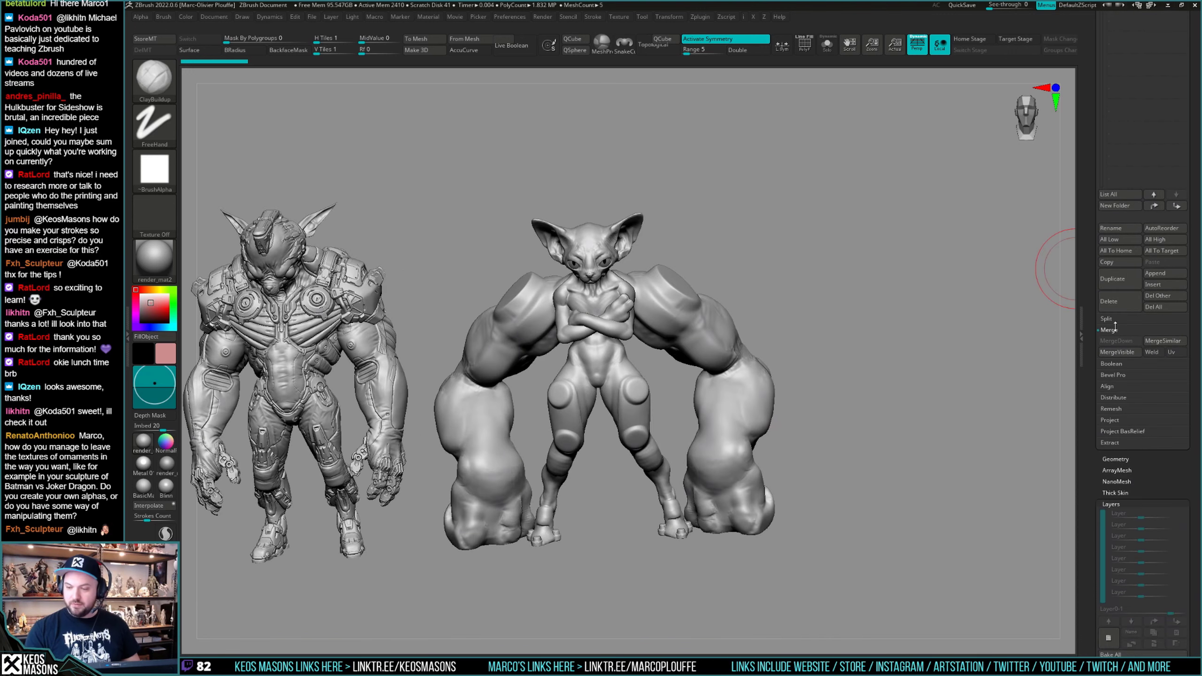
click(1108, 500)
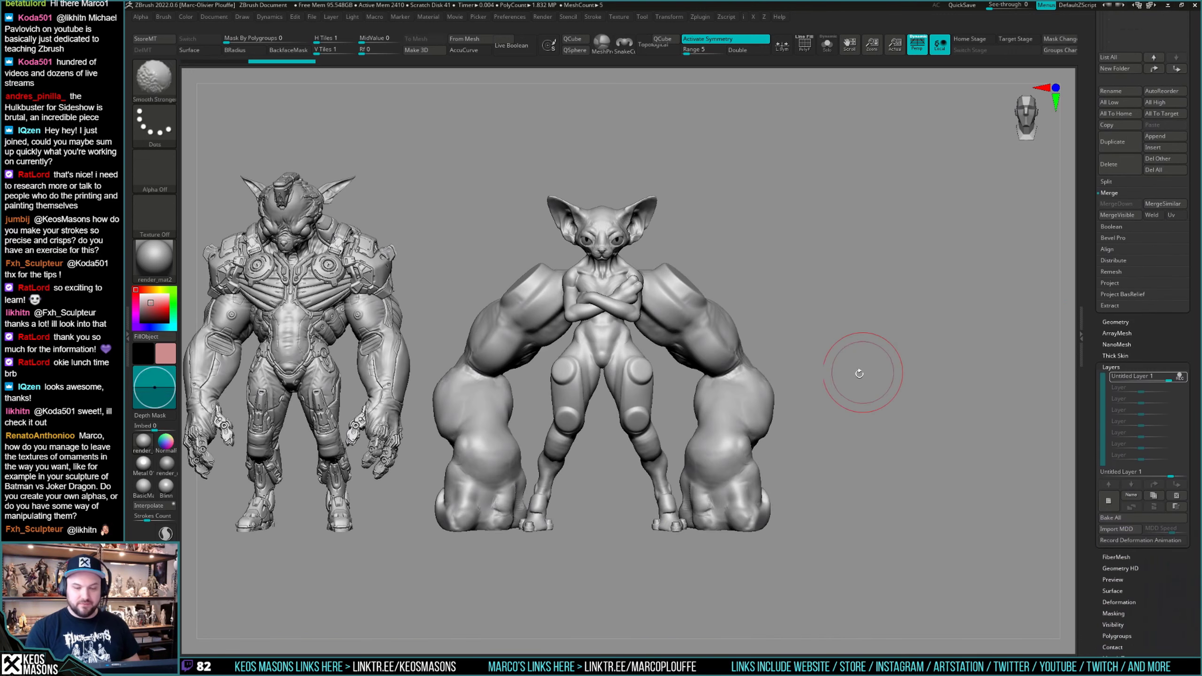
key(f)
drag(727, 377, 708, 384)
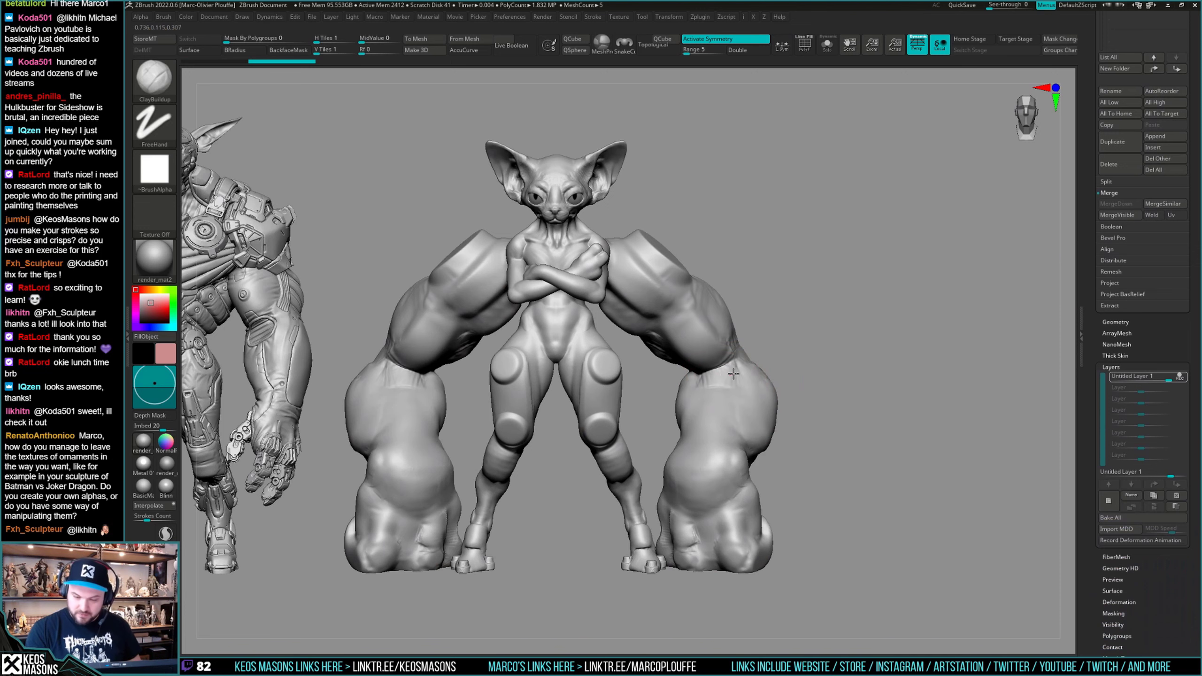
Carve into the wrist area of the oversized arms with ClayBuildup and smooth the strokes.
mouse_move(721, 391)
right_down()
mouse_move(737, 376)
mouse_move(719, 383)
mouse_move(729, 371)
mouse_move(703, 370)
mouse_move(703, 406)
mouse_move(633, 429)
mouse_move(743, 483)
mouse_move(862, 385)
mouse_move(863, 397)
mouse_move(814, 389)
mouse_move(697, 425)
right_up()
key(space)
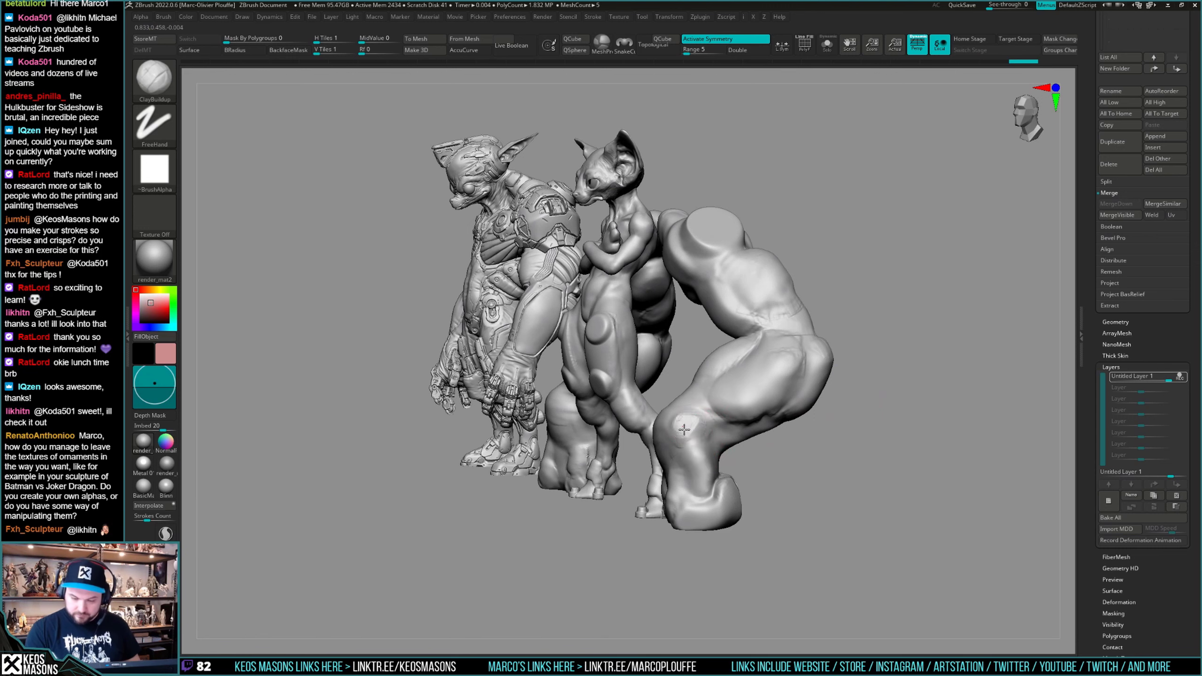
alt+click(698, 442)
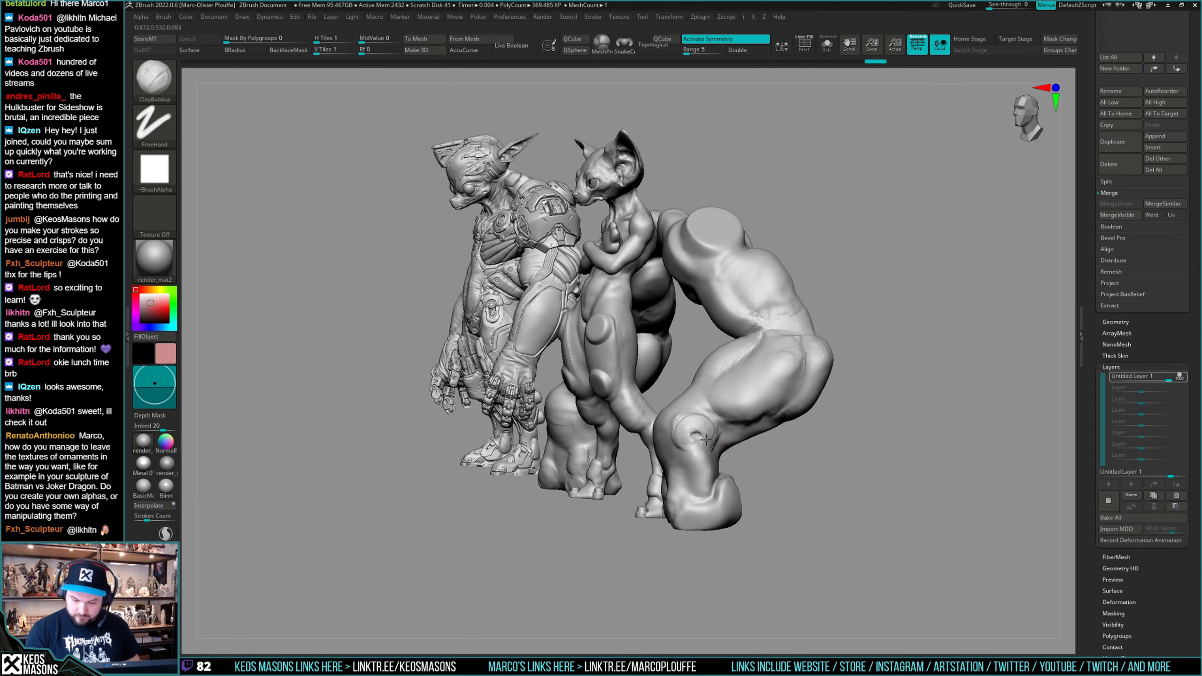
shift+drag(698, 427, 694, 440)
mouse_move(681, 450)
right_down()
mouse_move(724, 457)
mouse_move(704, 437)
mouse_move(693, 495)
mouse_move(714, 501)
mouse_move(703, 430)
mouse_move(804, 371)
right_up()
Carve creases around the wrist area of the oversized arms with DamStandard and smooth the strokes.
key(b)
key(d)
key(s)
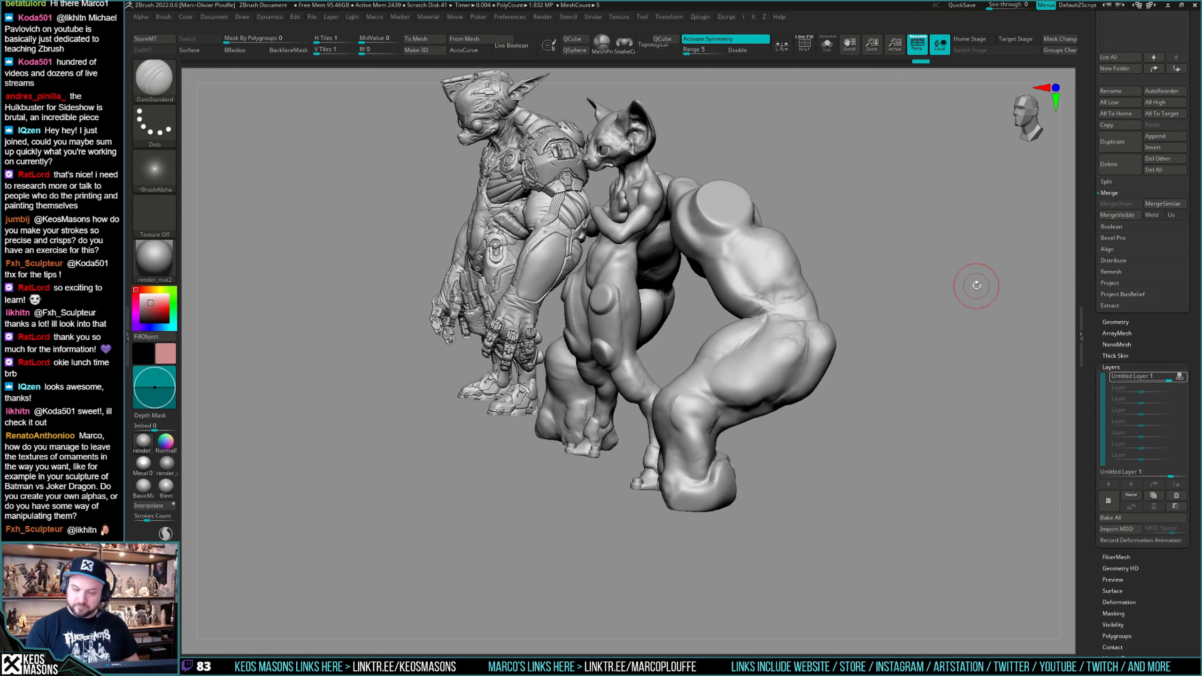
key(space)
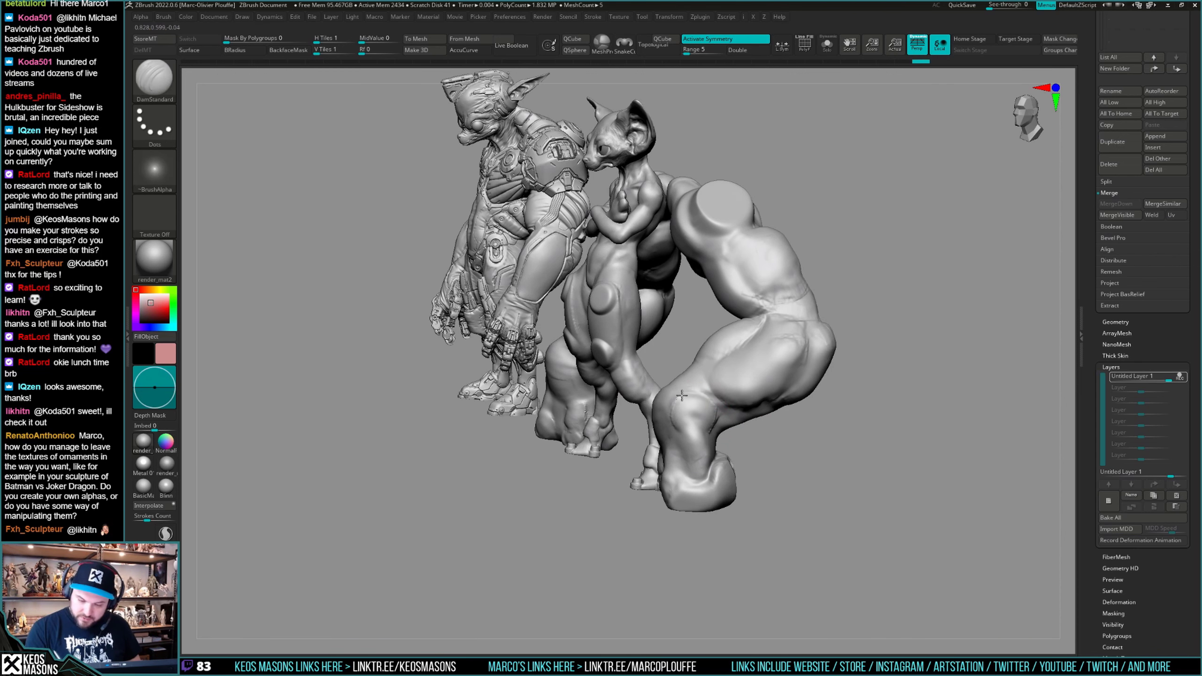
key(space)
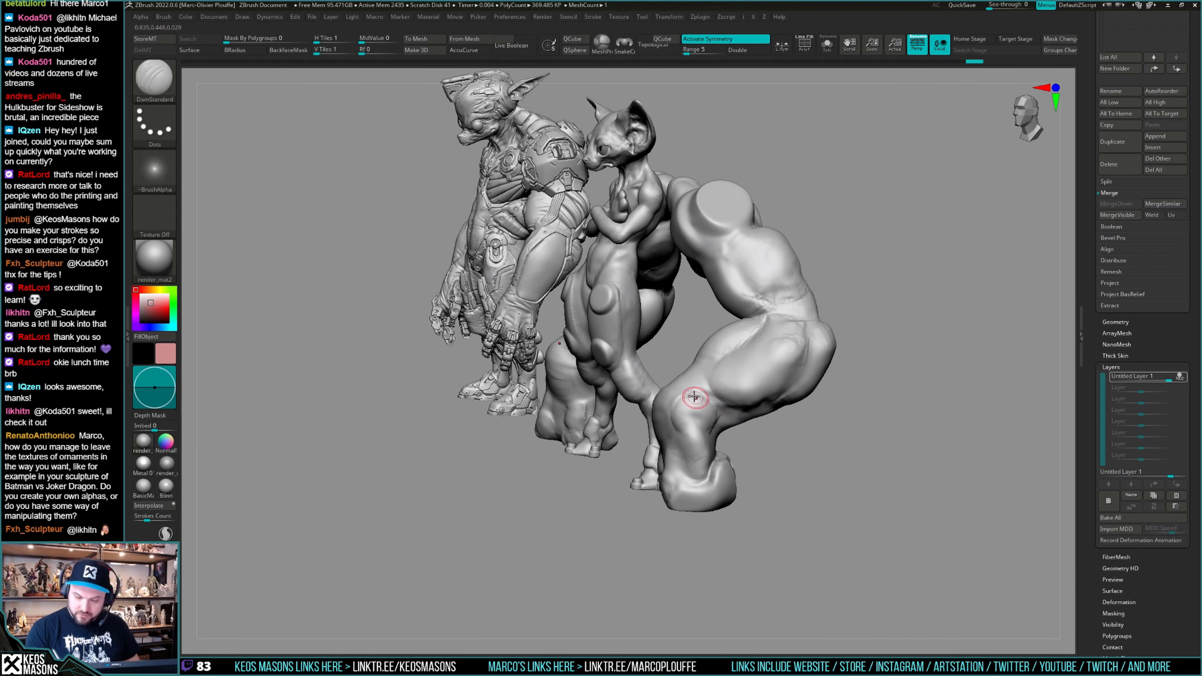
right_drag(682, 395, 712, 420)
drag(699, 430, 700, 440)
mouse_move(804, 407)
shift+mouse_down()
mouse_move(838, 400)
mouse_move(757, 413)
shift+mouse_up()
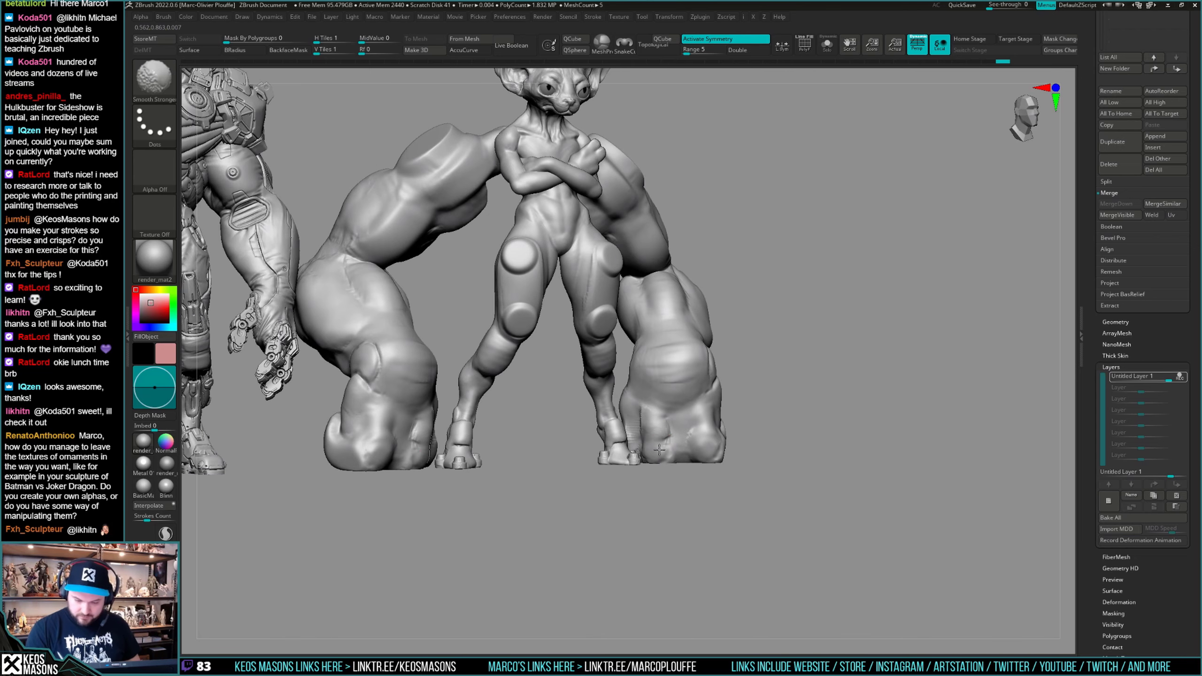
Build up the rounded knuckle forms on the front of the oversized fists with ClayBuildup.
key(space)
click(688, 345)
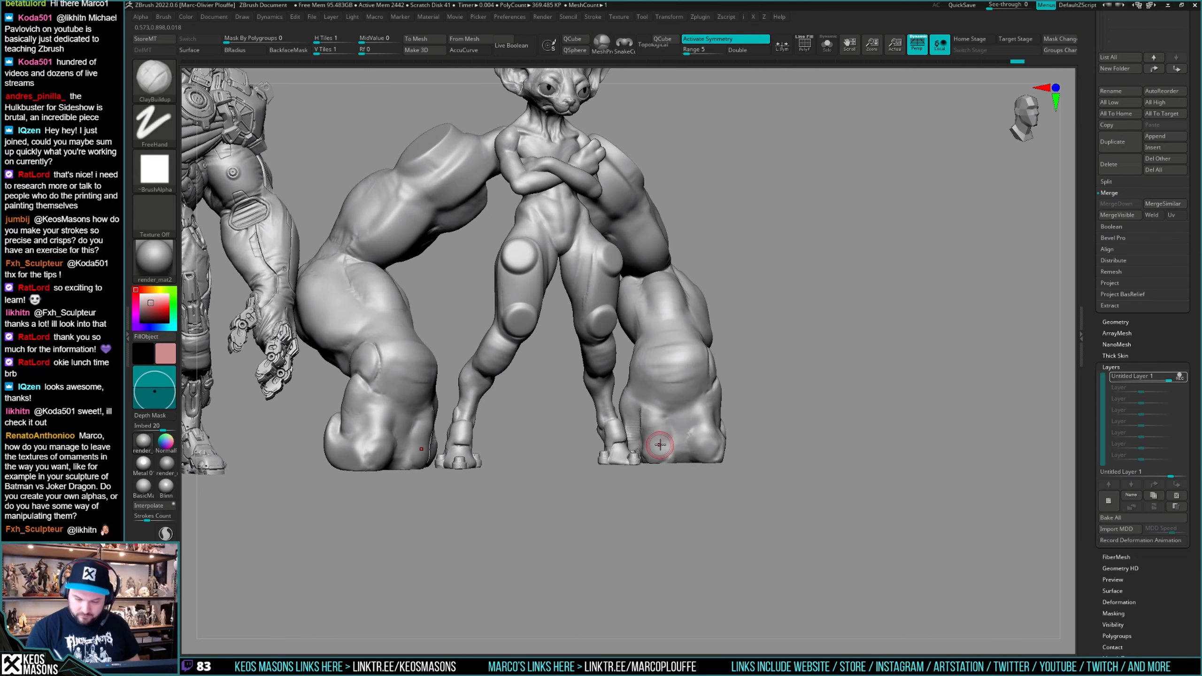
mouse_move(659, 454)
mouse_down()
mouse_move(705, 455)
mouse_move(702, 443)
mouse_move(666, 447)
mouse_up()
mouse_move(804, 414)
mouse_down()
mouse_move(832, 397)
mouse_move(815, 431)
mouse_move(794, 434)
mouse_move(713, 414)
mouse_move(705, 432)
mouse_move(653, 414)
mouse_move(671, 427)
mouse_move(702, 412)
mouse_move(710, 436)
mouse_up()
mouse_move(753, 419)
mouse_down()
mouse_move(719, 416)
mouse_move(737, 433)
mouse_move(721, 476)
mouse_move(847, 397)
mouse_move(840, 429)
mouse_move(814, 416)
mouse_up()
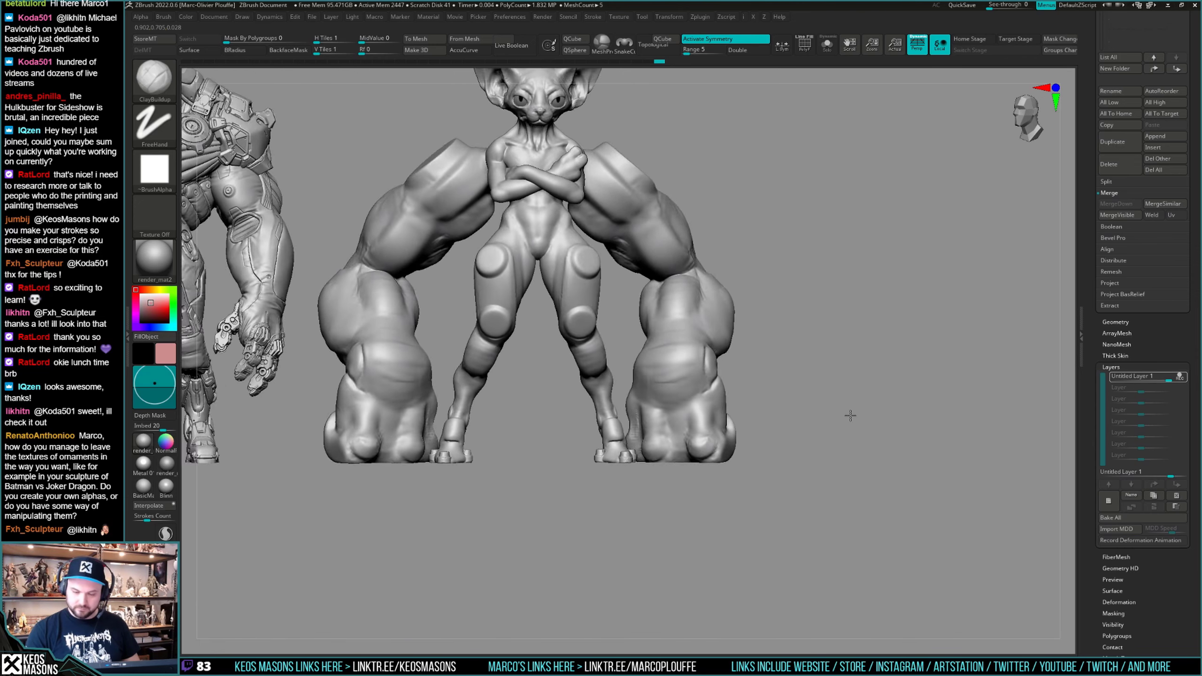
Carve the separations between the finger forms of the oversized fists with DamStandard, undoing the last stroke.
key(b)
key(d)
key(s)
drag(736, 468, 721, 456)
right_drag(721, 456, 676, 439)
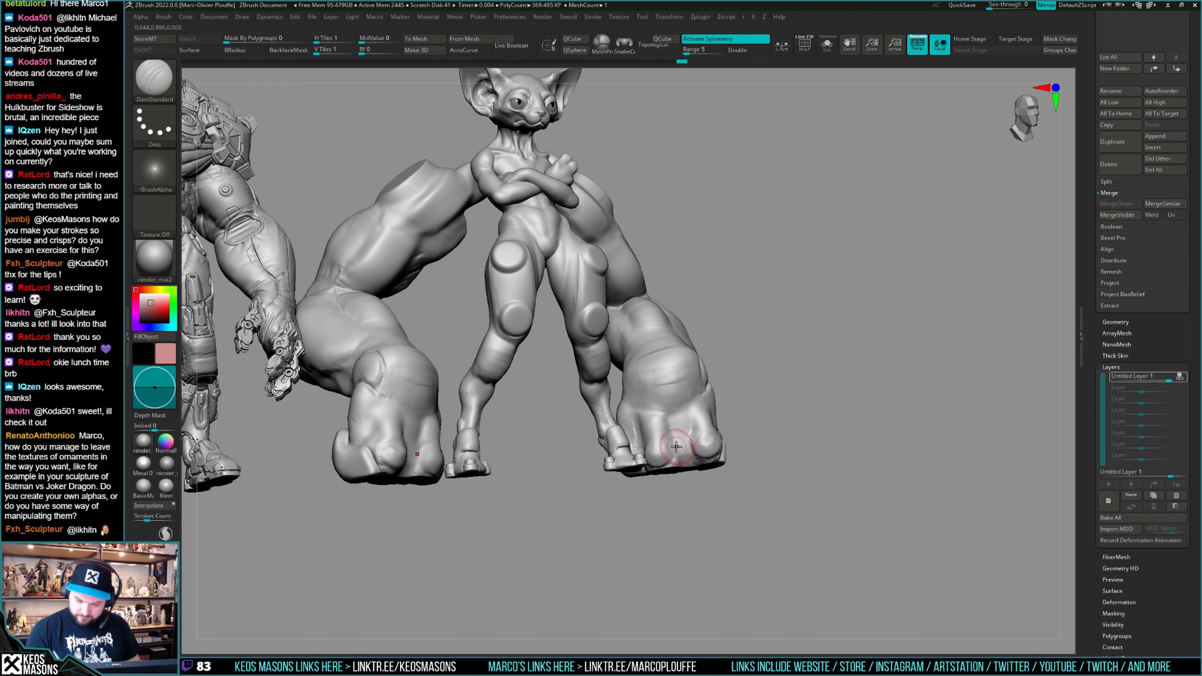
drag(675, 474, 679, 453)
mouse_move(679, 423)
right_down()
mouse_move(661, 417)
mouse_move(705, 416)
mouse_move(700, 436)
mouse_move(663, 450)
mouse_move(812, 414)
mouse_move(619, 433)
right_up()
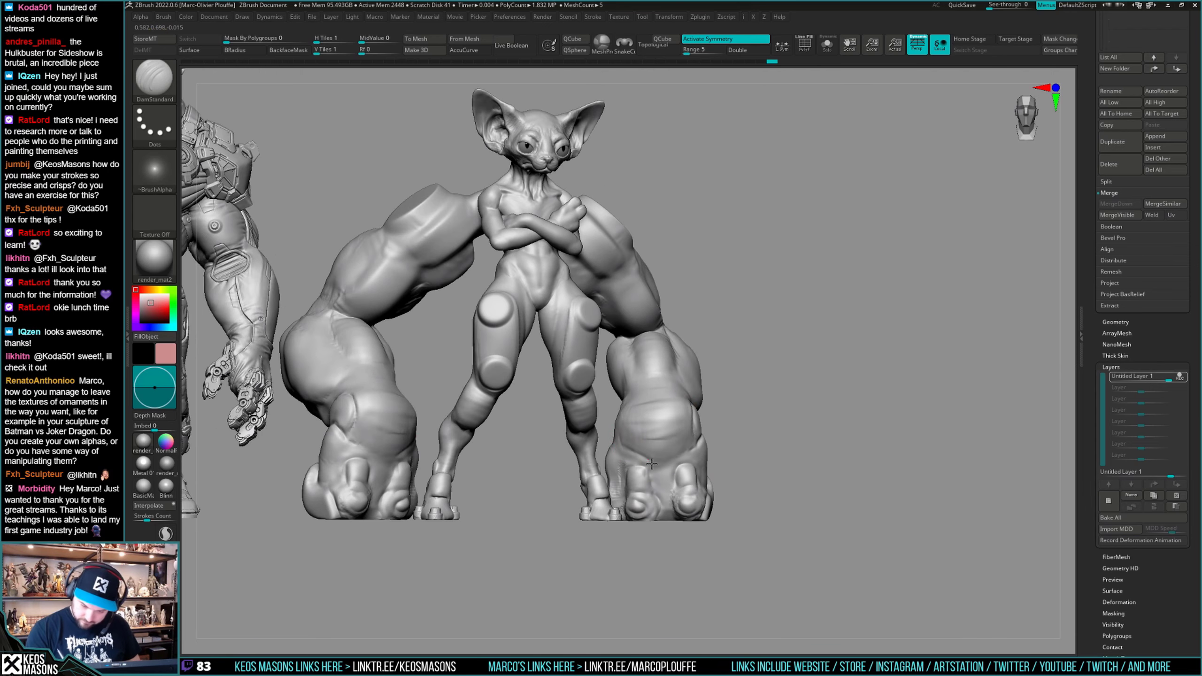
shift+right_drag(759, 397, 818, 414)
drag(819, 413, 814, 424)
key(ctrl+z)
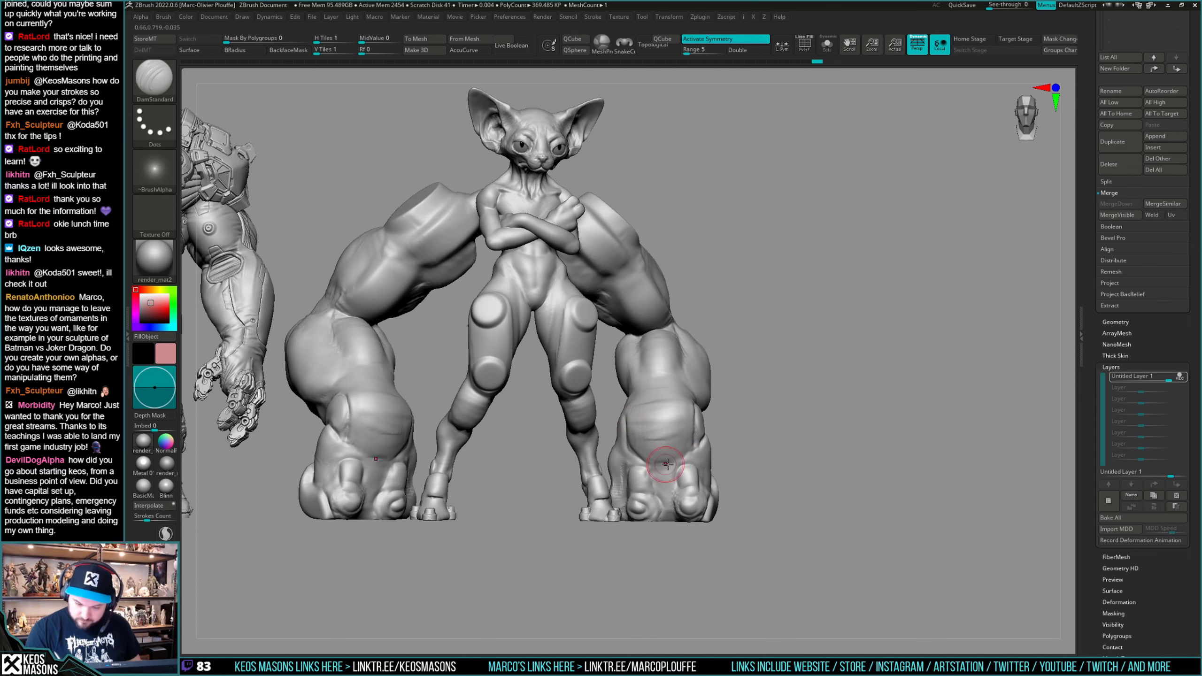
Cut a deep horizontal crease across the wrists of the oversized arms with DamStandard.
mouse_move(673, 456)
right_down()
mouse_move(697, 469)
mouse_move(768, 457)
mouse_move(639, 461)
mouse_move(670, 432)
mouse_move(813, 397)
mouse_move(830, 406)
mouse_move(608, 436)
mouse_move(710, 423)
mouse_move(781, 398)
mouse_move(794, 412)
mouse_move(637, 429)
mouse_move(657, 441)
mouse_move(647, 440)
mouse_move(818, 415)
mouse_move(649, 429)
right_up()
key(alt+s)
click(780, 398)
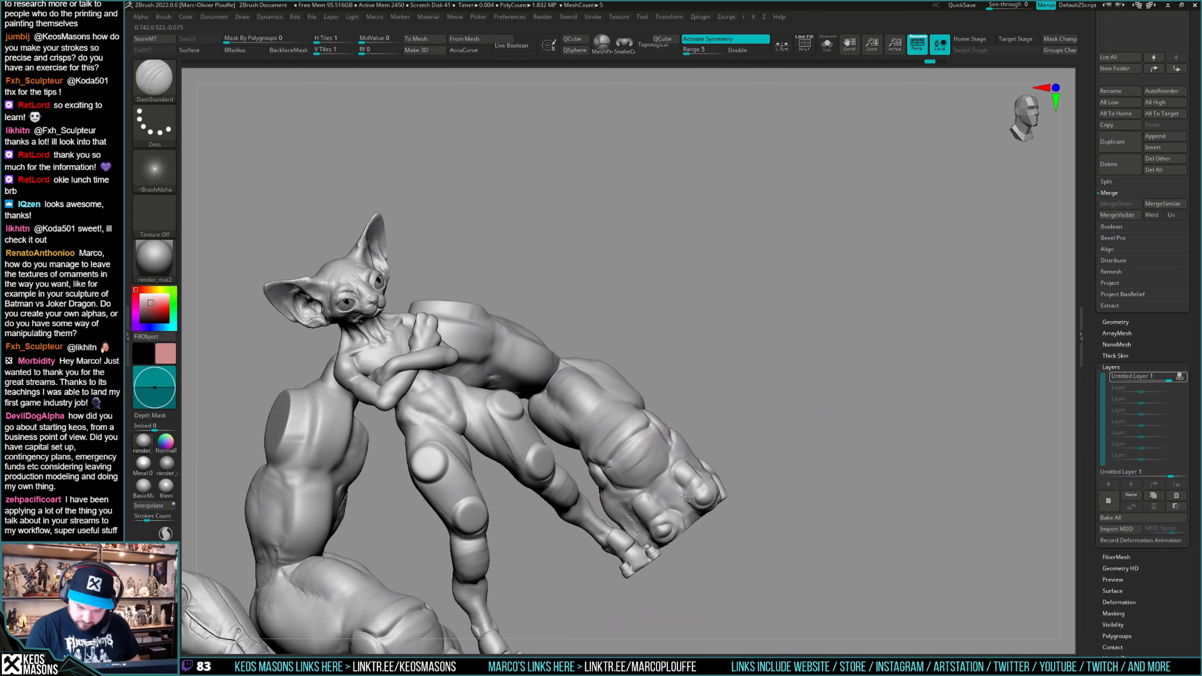
alt+click(651, 430)
drag(652, 432, 606, 469)
shift+right_drag(610, 466, 683, 414)
mouse_move(770, 428)
right_down()
mouse_move(777, 458)
mouse_move(776, 440)
right_up()
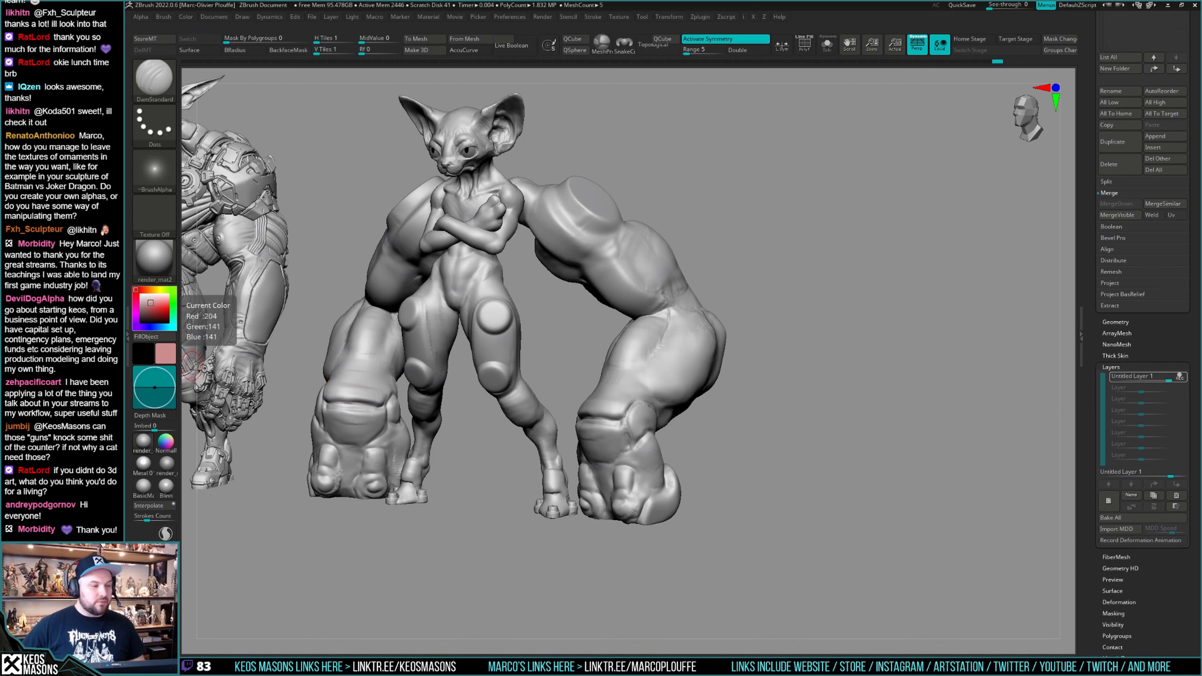
Examine the cat and its oversized arms beside the full armored mech from several angles.
mouse_move(496, 307)
right_down()
mouse_move(512, 297)
mouse_move(636, 350)
mouse_move(638, 390)
mouse_move(667, 365)
right_up()
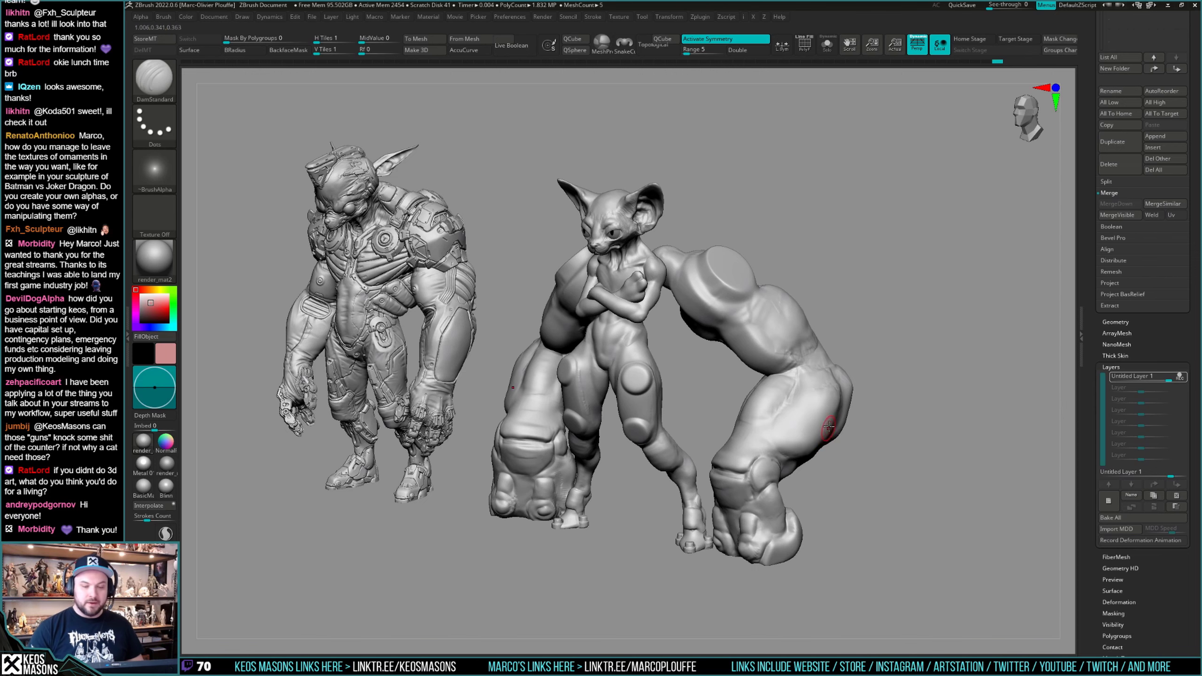
right_drag(828, 426, 717, 404)
right_click(695, 399)
alt+click(688, 413)
alt+right_drag(914, 373, 886, 365)
ctrl+right_drag(886, 365, 899, 372)
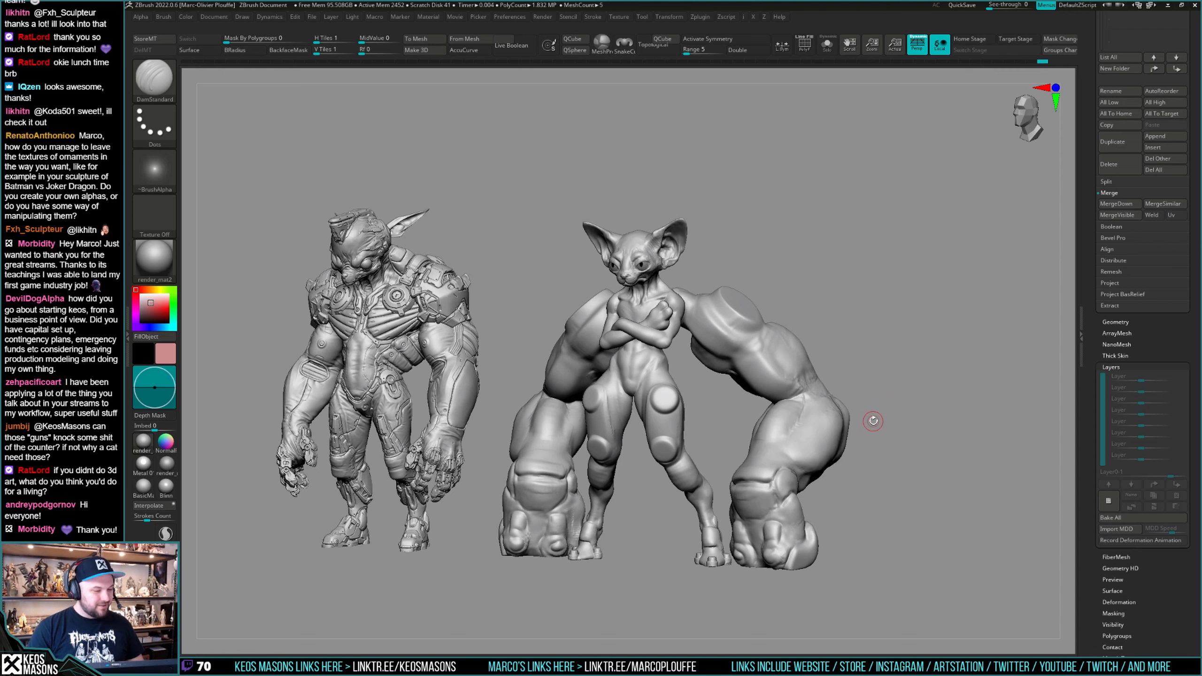
drag(884, 398, 884, 399)
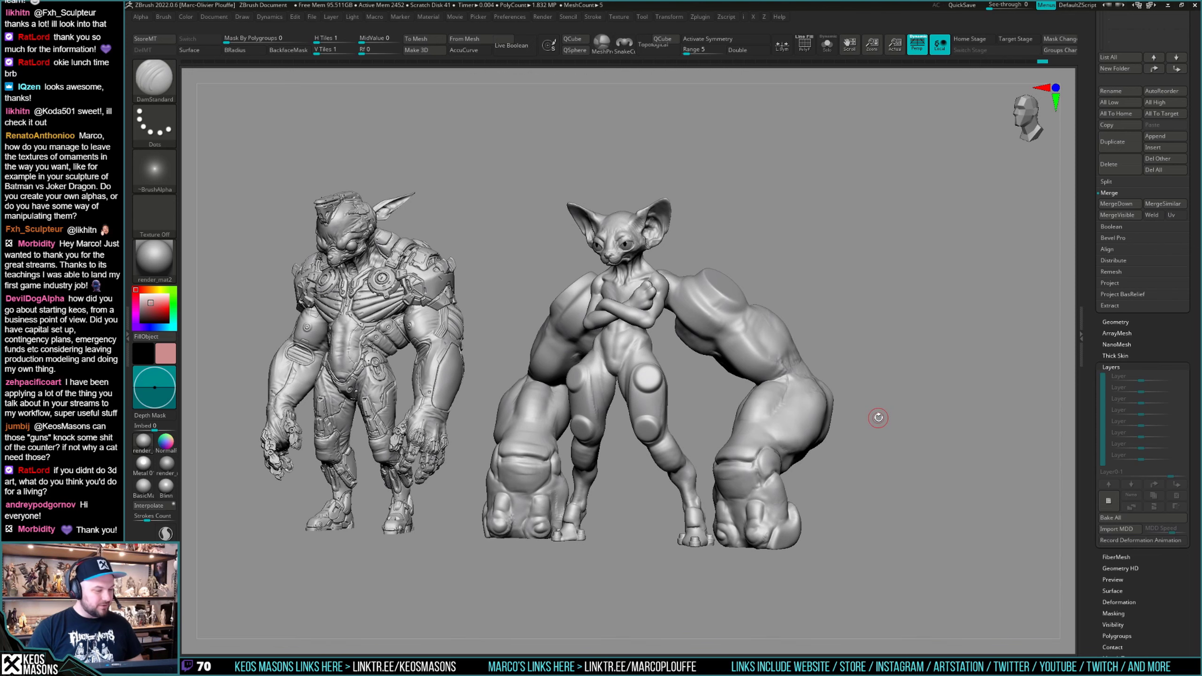
Make the oversized arms the active subtool, switch to the Move brush and turn the polyframe display off.
mouse_move(878, 419)
mouse_down()
mouse_move(884, 408)
mouse_move(772, 432)
mouse_move(755, 390)
mouse_up()
key(space)
mouse_move(755, 390)
right_down()
mouse_move(738, 385)
mouse_move(726, 341)
mouse_move(759, 397)
mouse_move(718, 429)
mouse_move(750, 418)
mouse_move(725, 410)
mouse_move(773, 386)
mouse_move(728, 402)
mouse_move(742, 377)
right_up()
key(b)
alt+click(746, 377)
key(space)
key(space)
key(b)
click(761, 364)
key(space)
key(shift+f)
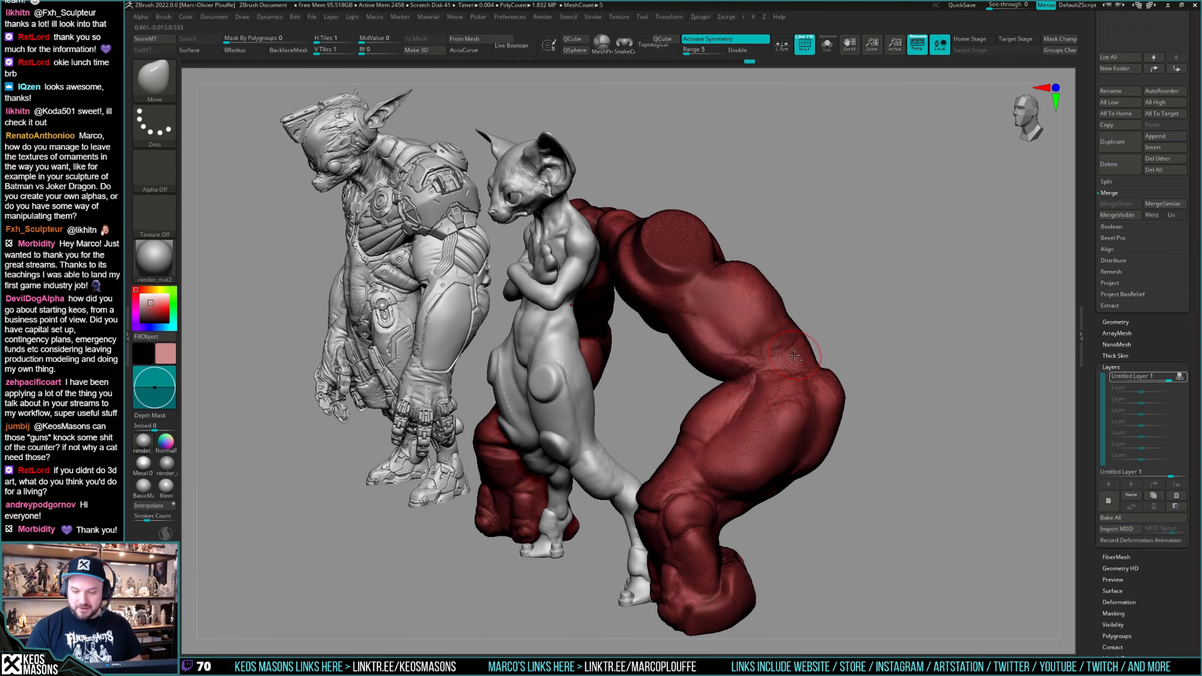
key(shift+f)
Adjust the inner forearm contour with the Move brush, turning backface masking on and off again.
key(ctrl+b)
drag(718, 391, 713, 382)
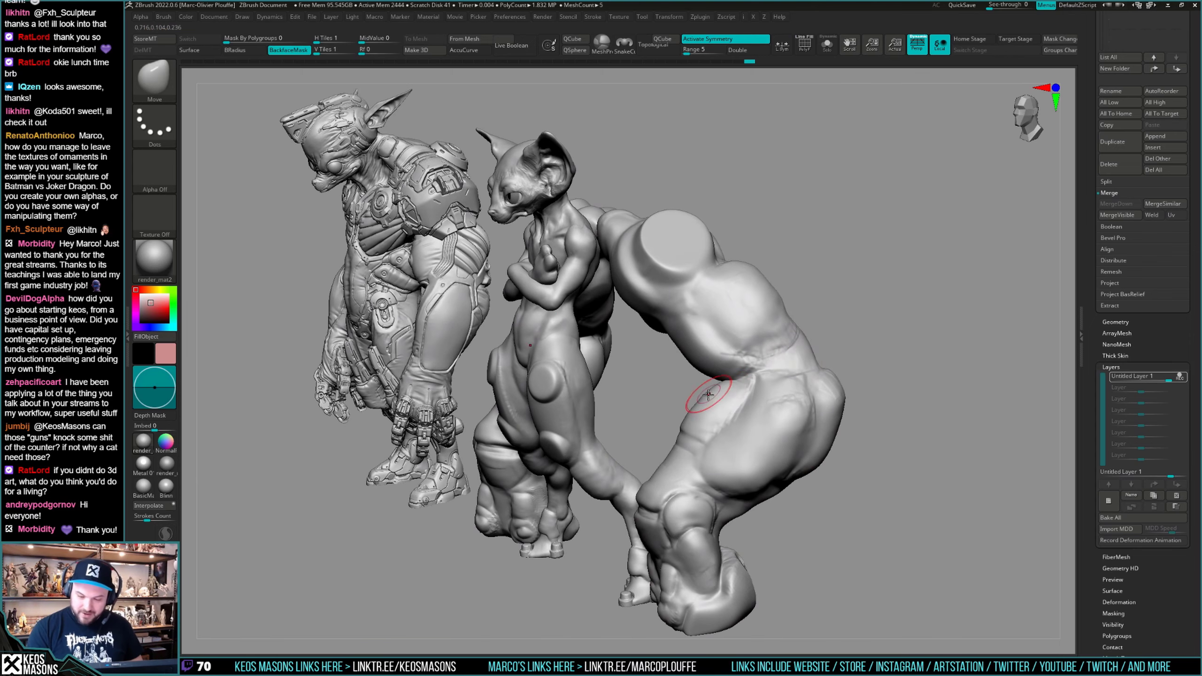
right_drag(702, 400, 699, 412)
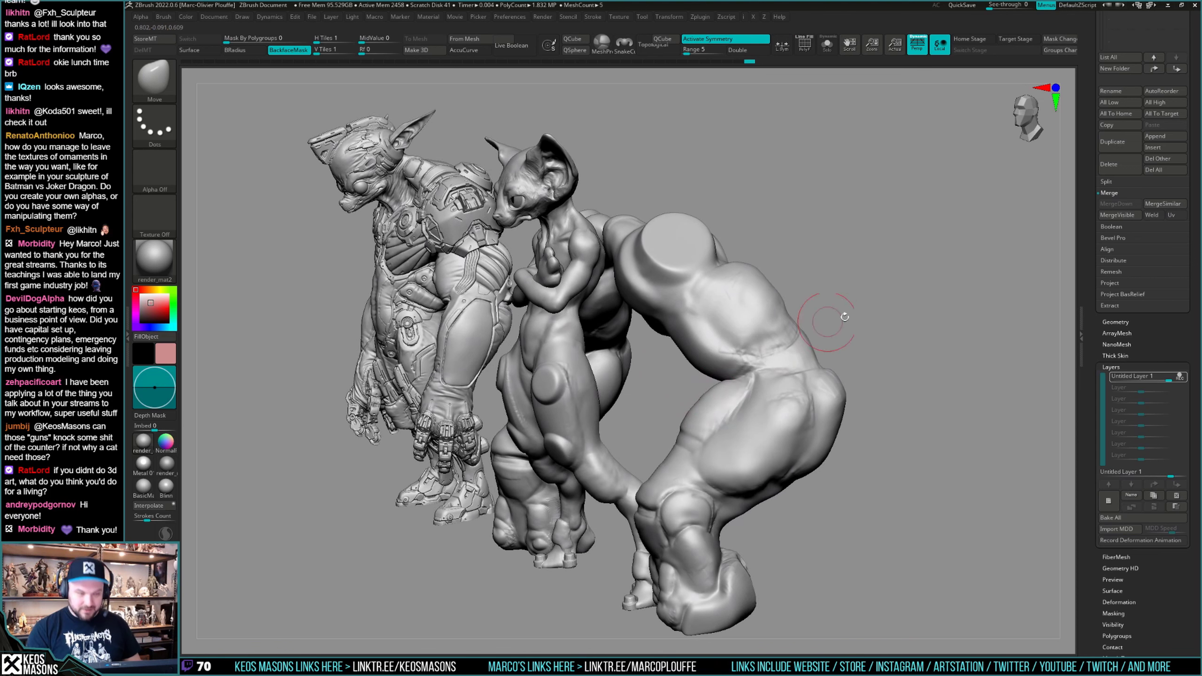
key(ctrl+b)
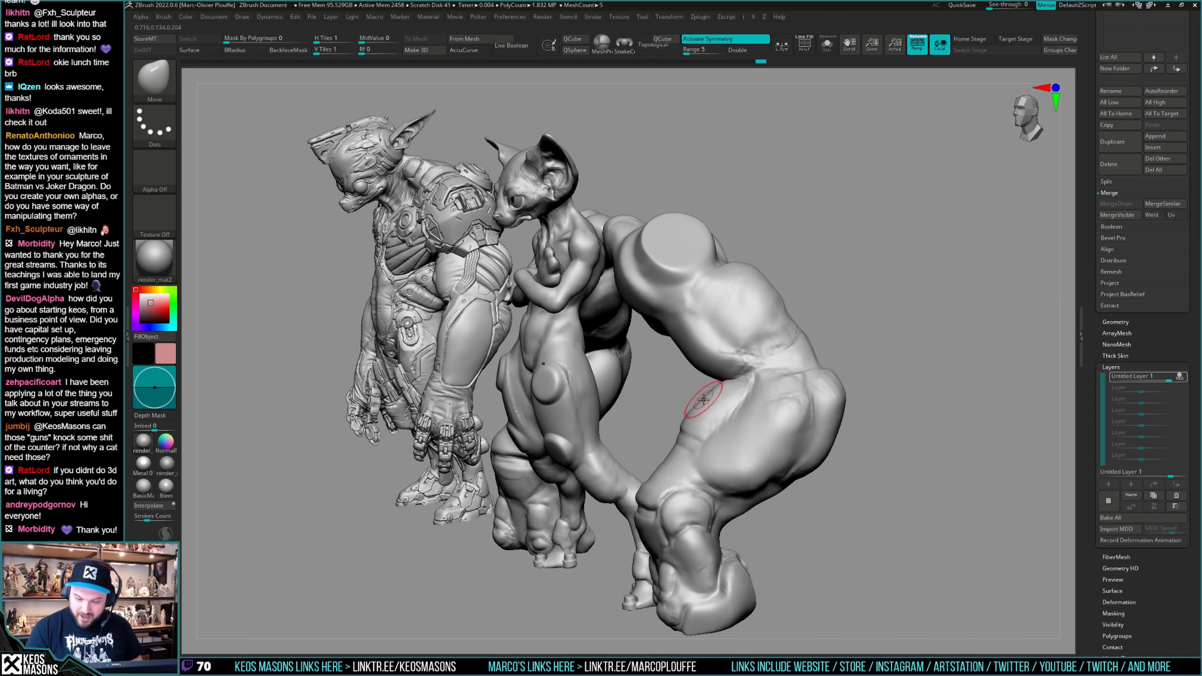
drag(690, 412, 685, 420)
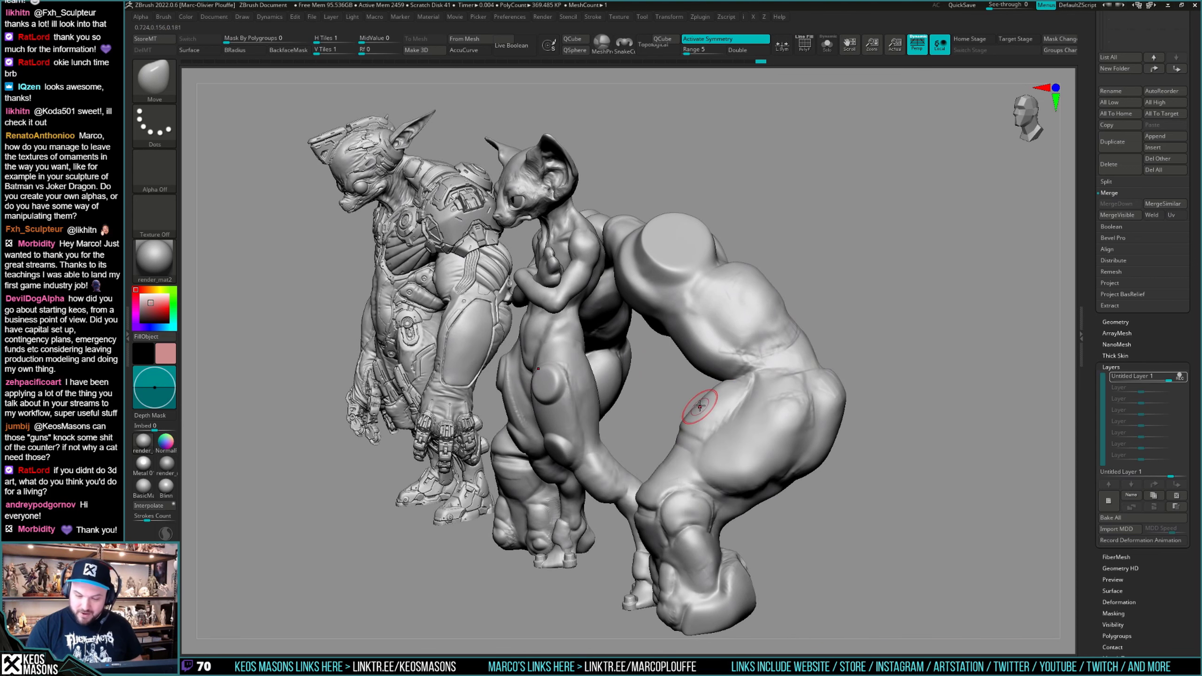
mouse_move(701, 401)
right_down()
mouse_move(740, 418)
mouse_move(705, 399)
mouse_move(724, 497)
mouse_move(797, 398)
mouse_move(1005, 427)
mouse_move(788, 415)
mouse_move(753, 400)
mouse_move(757, 410)
mouse_move(790, 403)
mouse_move(783, 445)
mouse_move(744, 399)
mouse_move(794, 352)
mouse_move(784, 396)
right_up()
Carve the muscle separations along the forearms of the oversized arms with DamStandard and smooth them.
key(1)
click(780, 357)
key(space)
key(b)
key(d)
key(s)
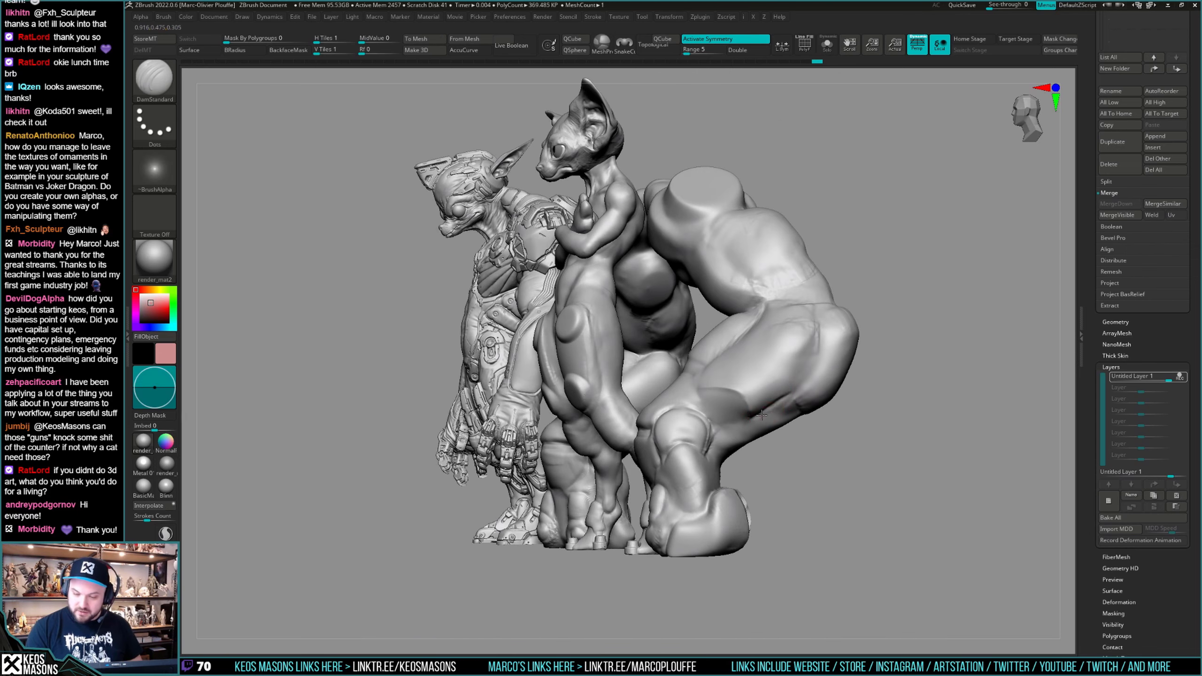
right_drag(786, 401, 813, 352)
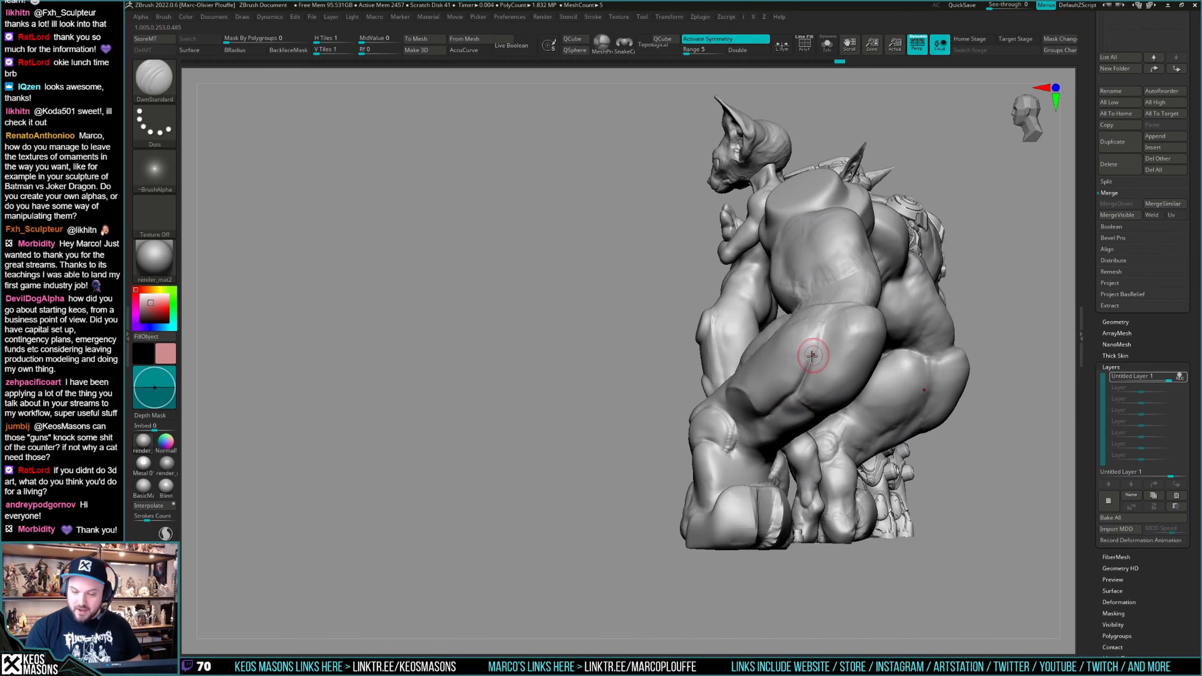
shift+drag(813, 352, 773, 408)
mouse_move(772, 408)
right_down()
mouse_move(766, 418)
mouse_move(816, 364)
mouse_move(795, 369)
mouse_move(779, 335)
mouse_move(791, 346)
mouse_move(759, 362)
mouse_move(853, 368)
mouse_move(737, 412)
right_up()
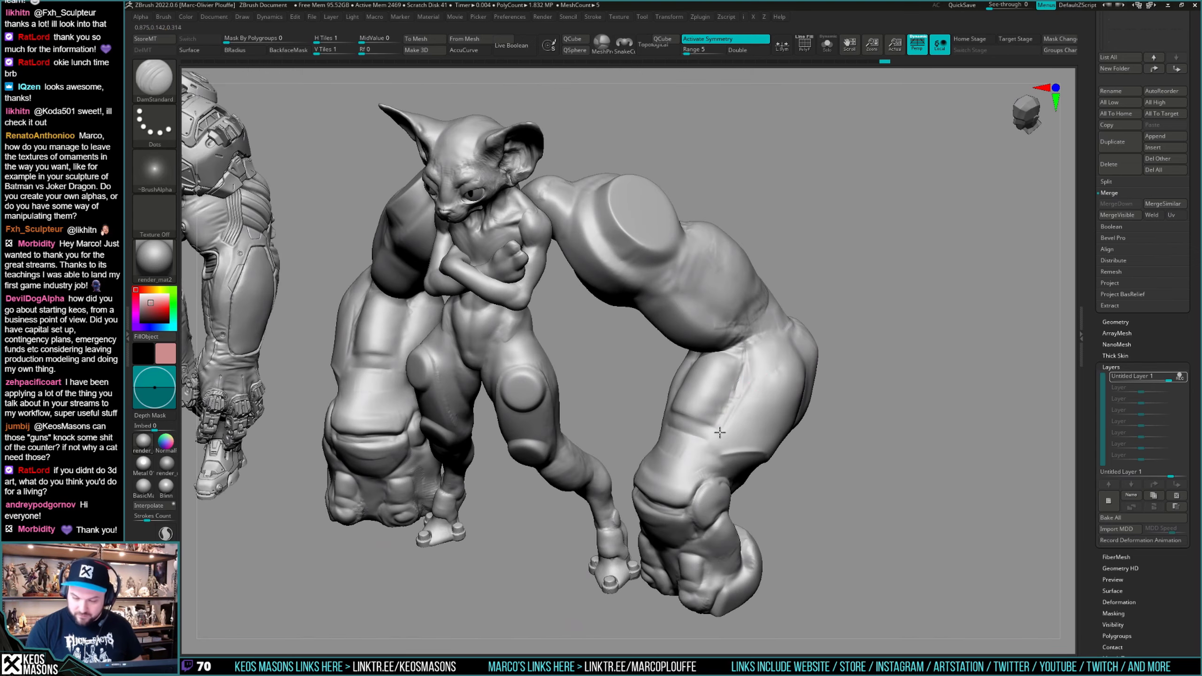
right_drag(720, 456, 727, 410)
right_drag(750, 362, 834, 403)
key(f)
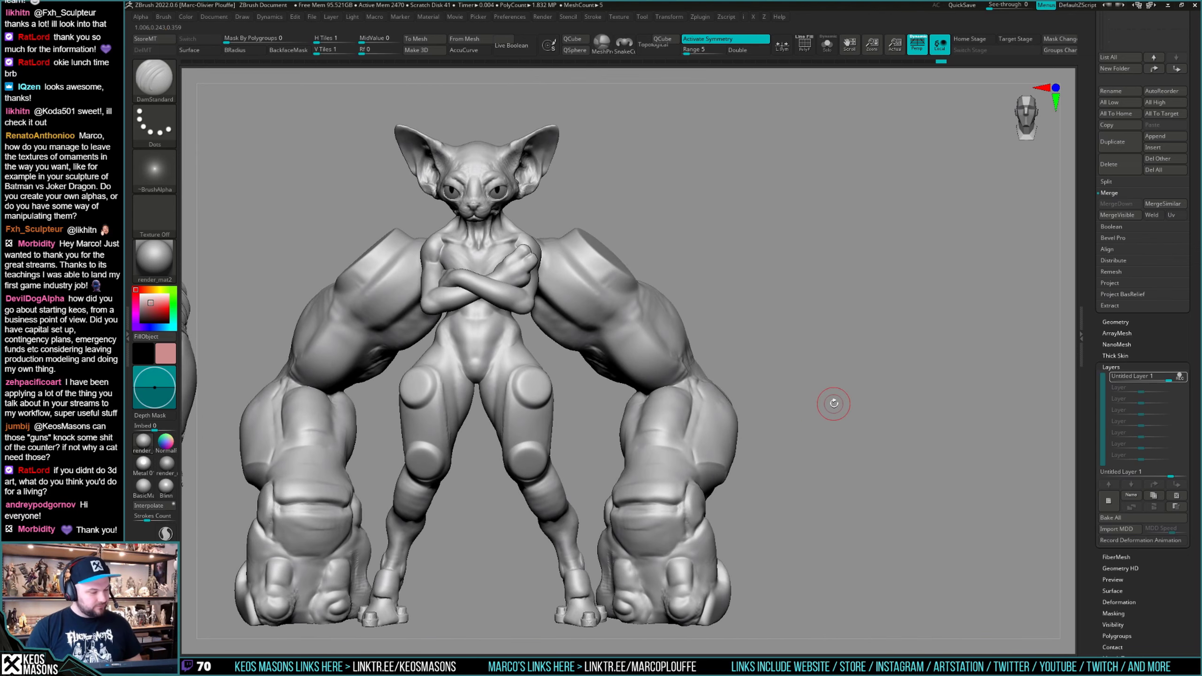
Cut a round, flat end into the lower part of the forearm muscle with the TrimHole brush.
mouse_move(815, 423)
alt+mouse_down()
mouse_move(834, 418)
mouse_move(809, 405)
alt+mouse_up()
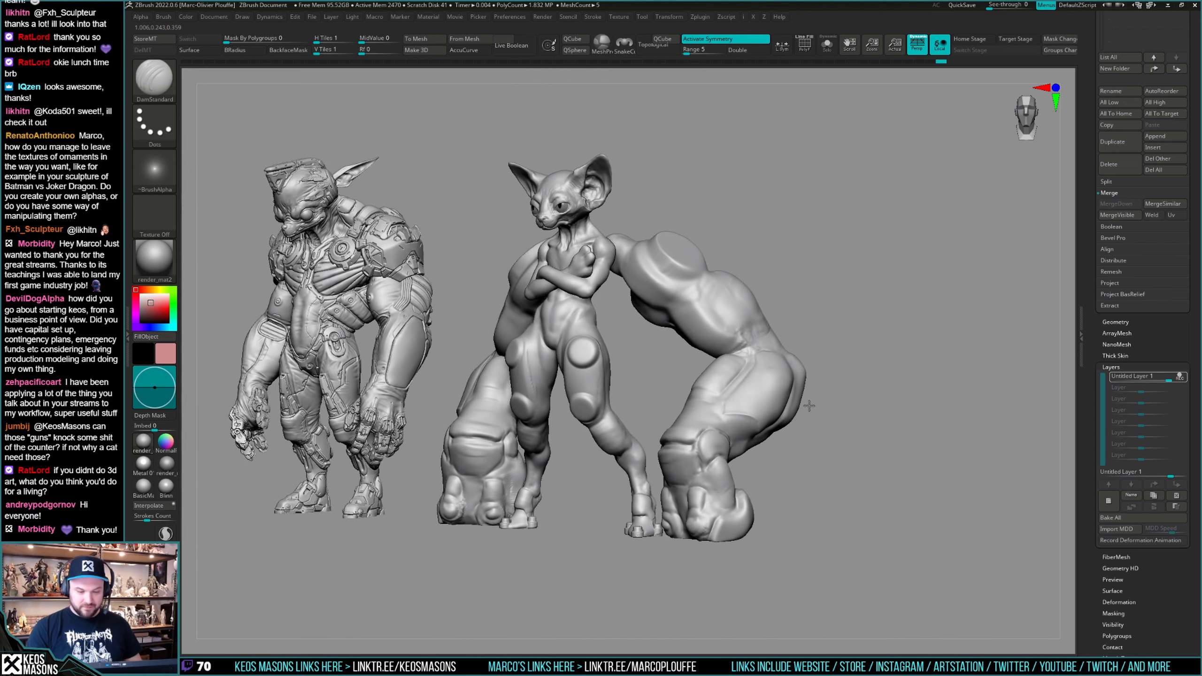
mouse_move(809, 405)
right_down()
mouse_move(752, 423)
mouse_move(756, 440)
mouse_move(740, 429)
mouse_move(739, 447)
mouse_move(759, 415)
mouse_move(726, 379)
right_up()
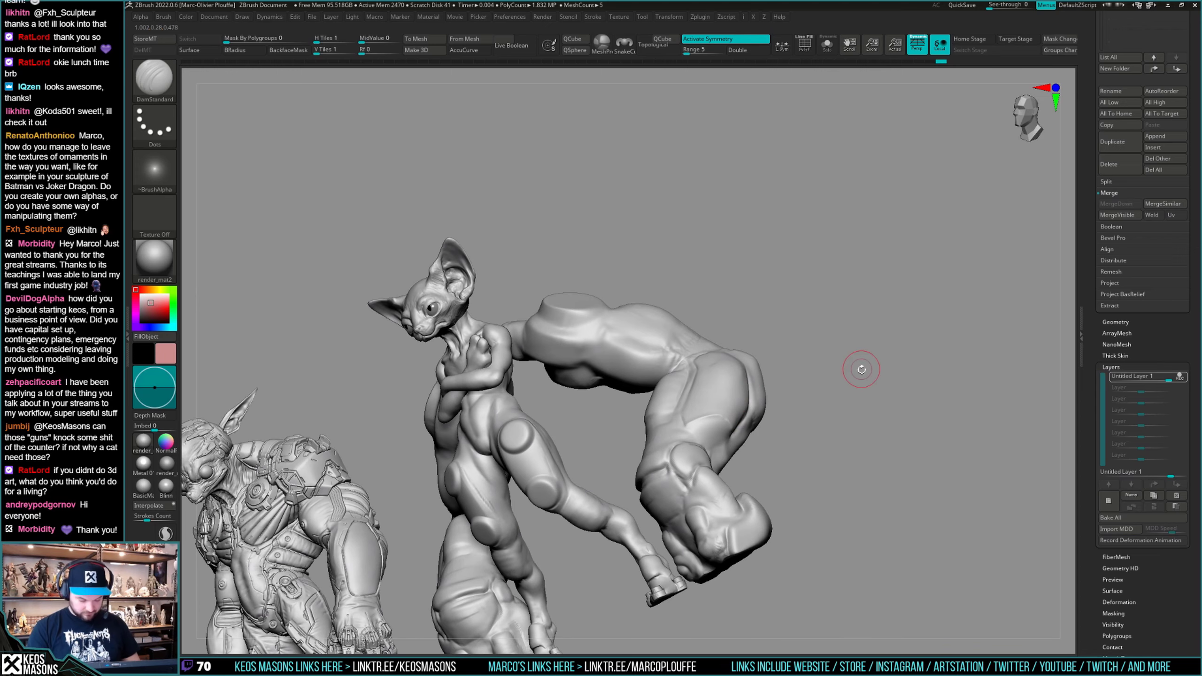
key(b)
key(t)
key(h)
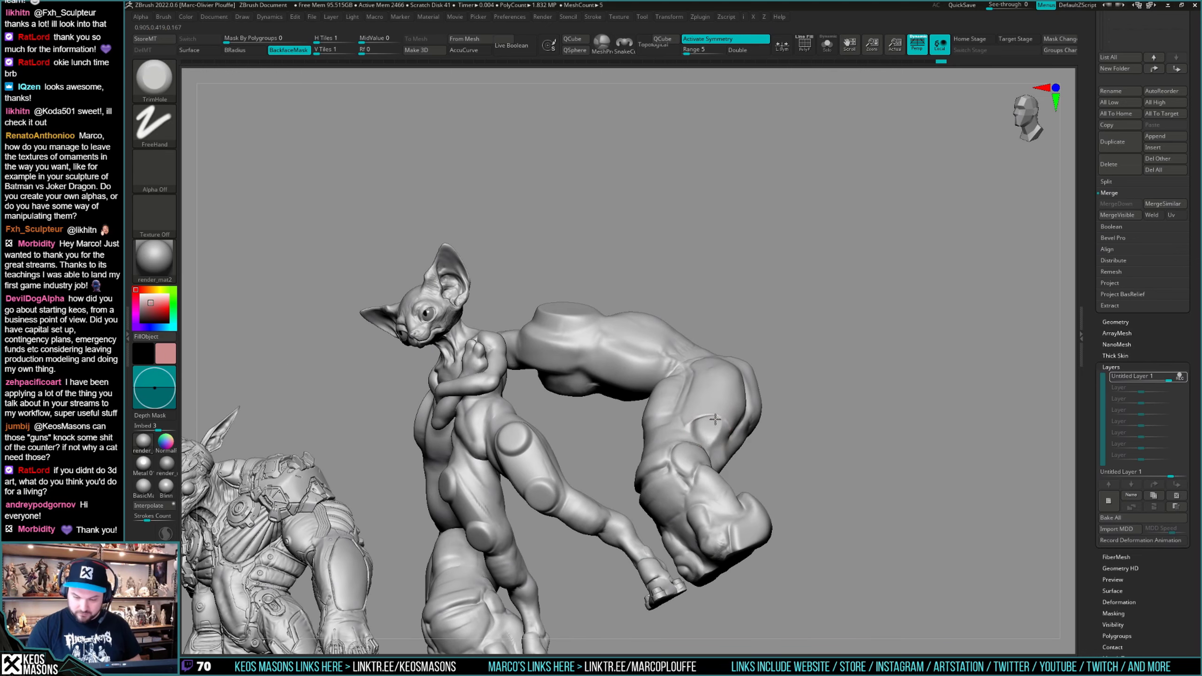
mouse_move(716, 417)
right_down()
mouse_move(742, 416)
mouse_move(699, 463)
right_up()
shift+drag(699, 463, 702, 460)
mouse_move(702, 460)
right_down()
mouse_move(715, 445)
mouse_move(720, 466)
right_up()
Refine the forearm surface around the round cut with DamStandard and ClayBuildup.
key(space)
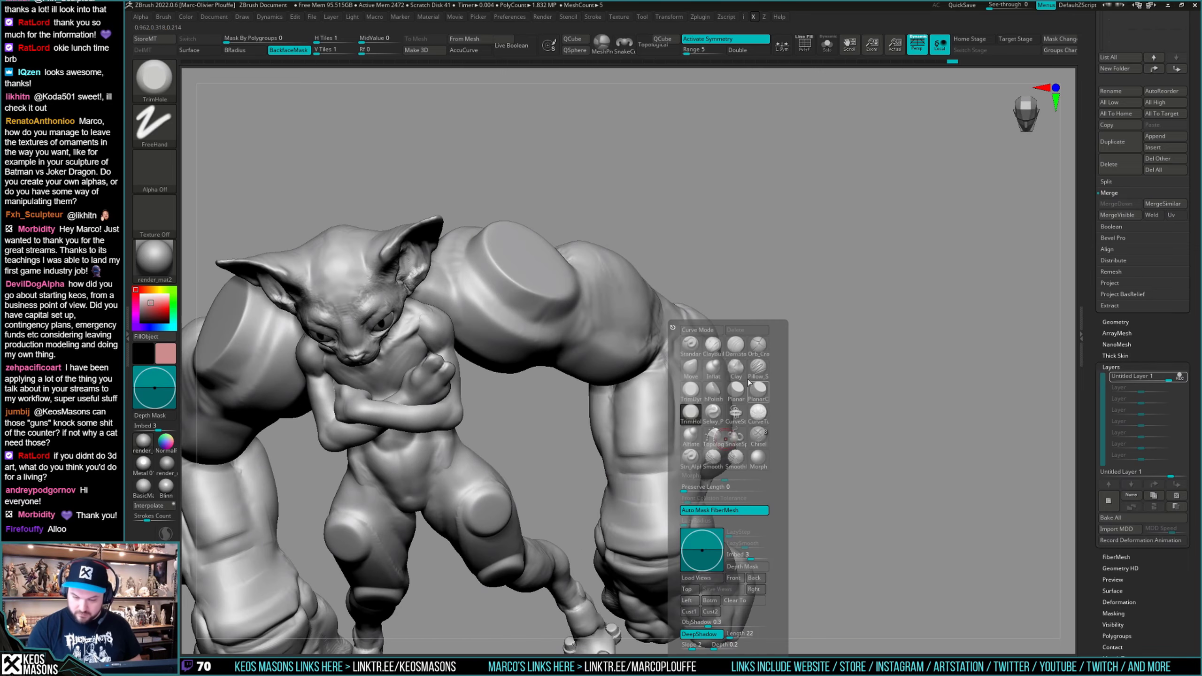
click(719, 383)
right_drag(922, 285, 710, 490)
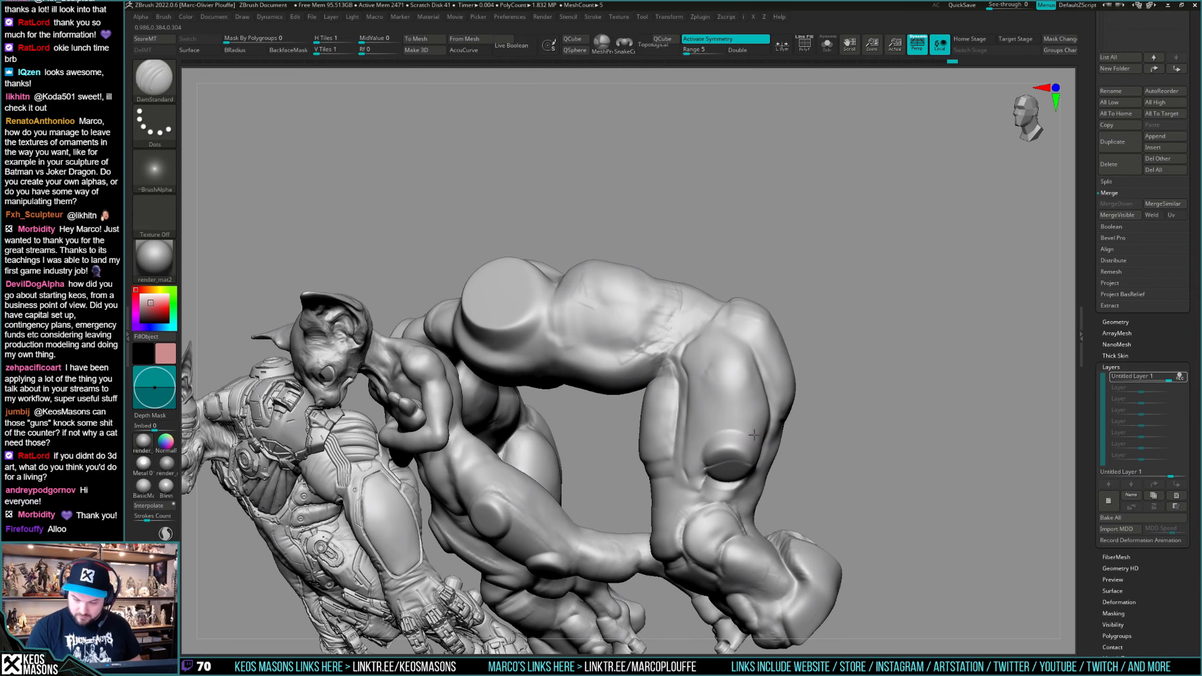
right_drag(754, 434, 758, 399)
key(space)
click(819, 364)
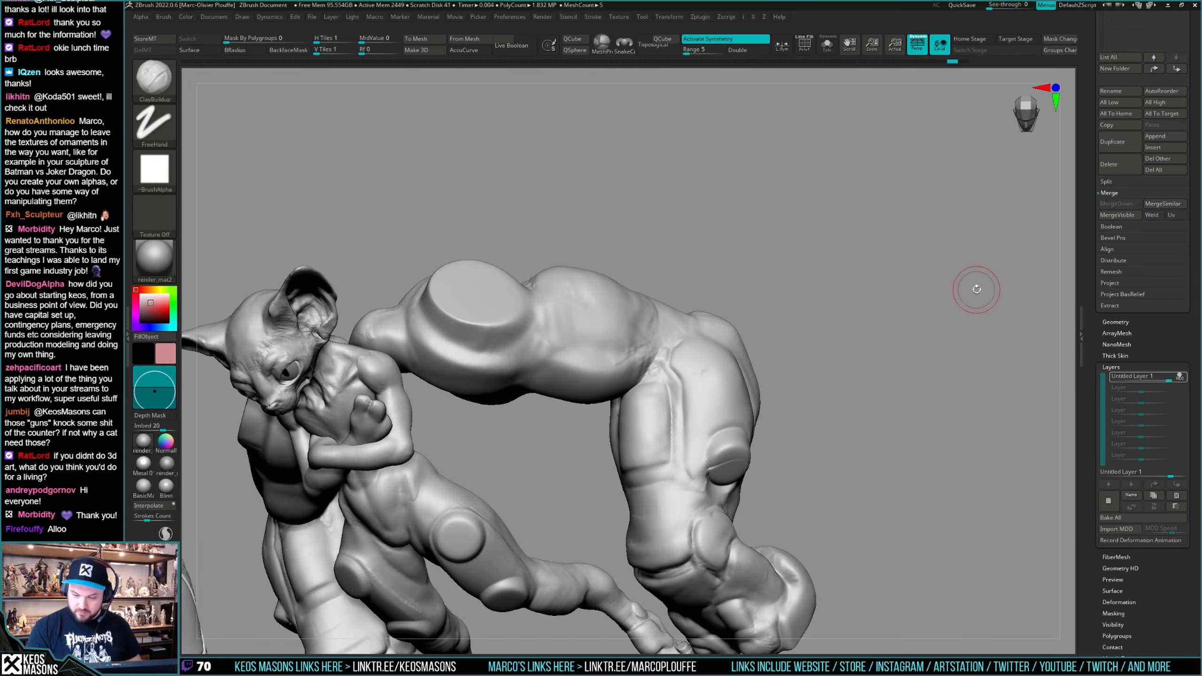
right_drag(1051, 287, 826, 372)
right_drag(739, 412, 760, 411)
right_drag(774, 383, 875, 417)
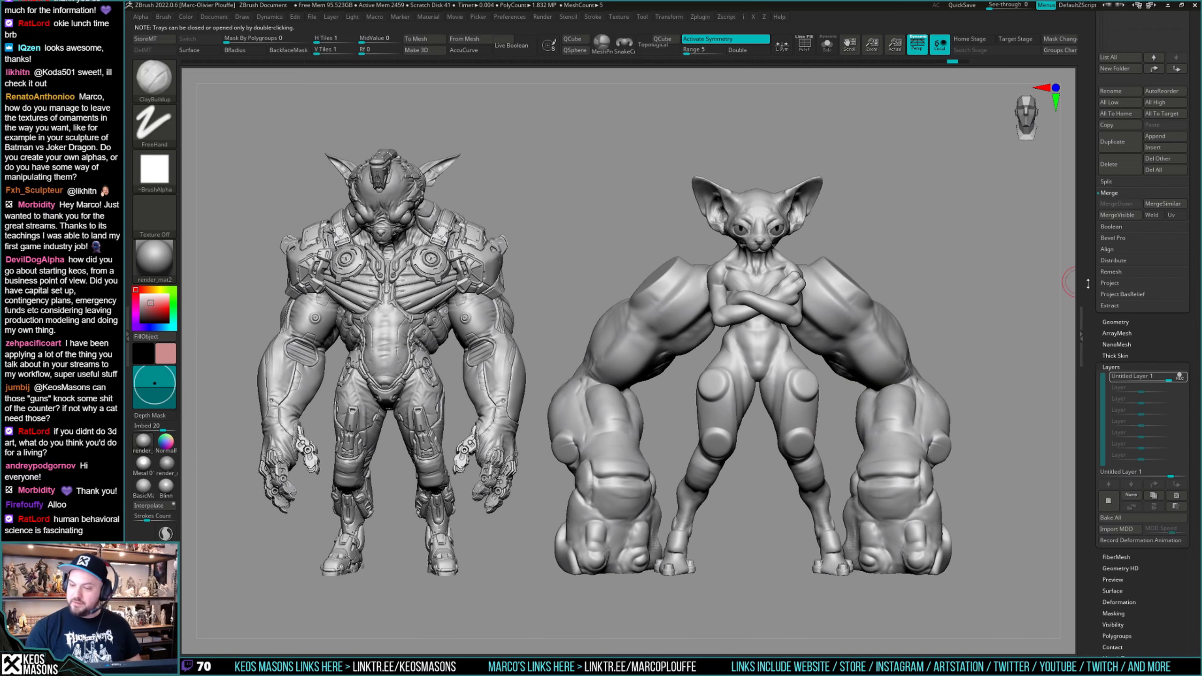
Isolate the mech subtool, enlarge it in a three-quarter view and drop a snapshot of it on the canvas.
scroll(1126, 284, up, 10)
click(1112, 232)
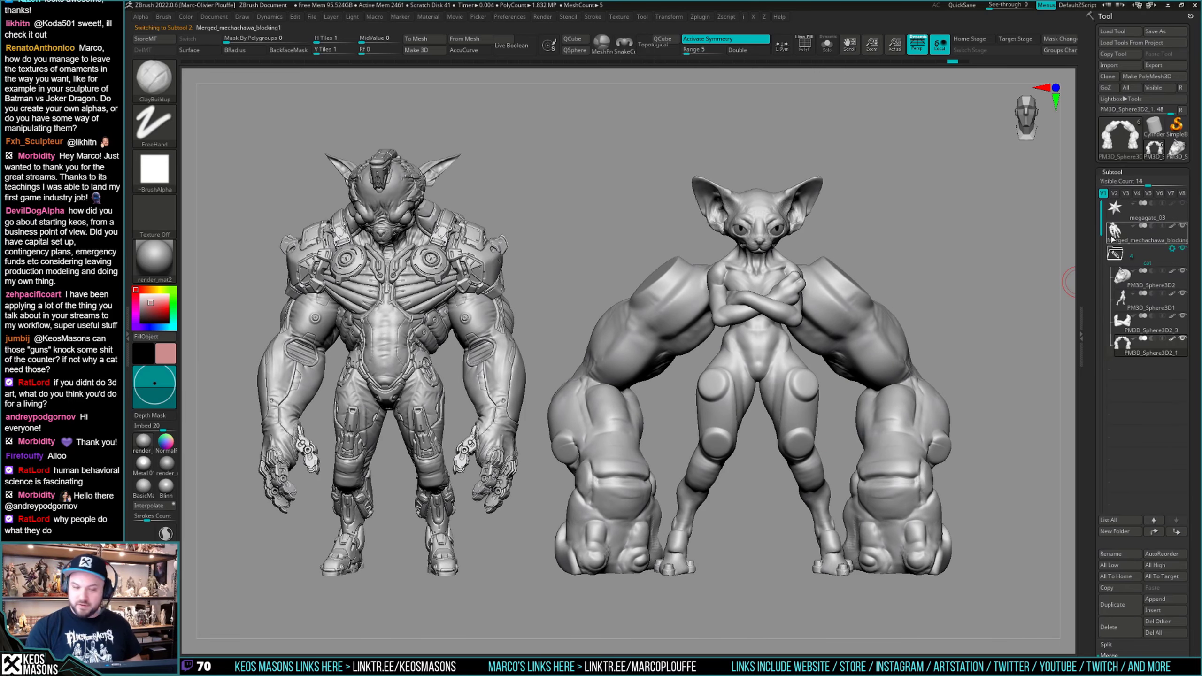
key(alt+shift+s)
ctrl+right_drag(449, 381, 466, 427)
mouse_move(466, 426)
right_down()
mouse_move(518, 402)
mouse_move(595, 513)
mouse_move(594, 462)
mouse_move(423, 425)
mouse_move(450, 426)
right_up()
right_drag(762, 430, 1030, 401)
key(shift+s)
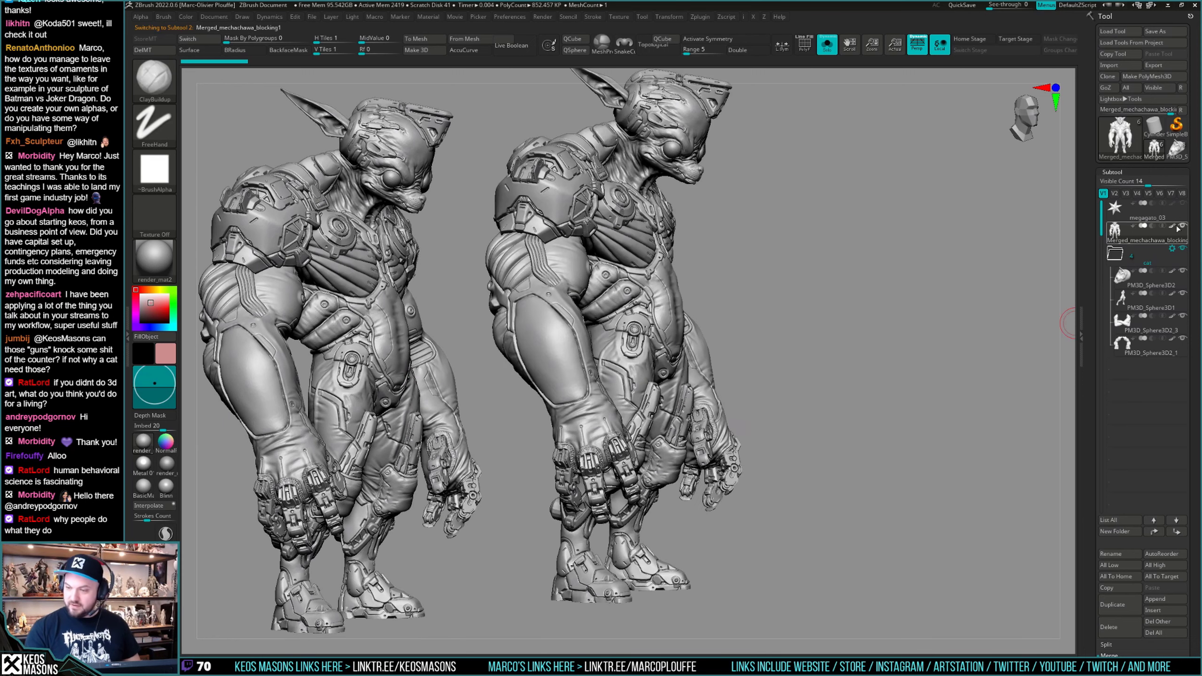
Make the oversized arms the active subtool and show the cat with them beside the mech snapshot.
click(1124, 352)
shift+right_drag(804, 411, 670, 421)
key(alt+s)
alt+right_drag(970, 416, 786, 448)
mouse_move(852, 410)
right_down()
mouse_move(709, 437)
mouse_move(722, 417)
mouse_move(721, 428)
right_up()
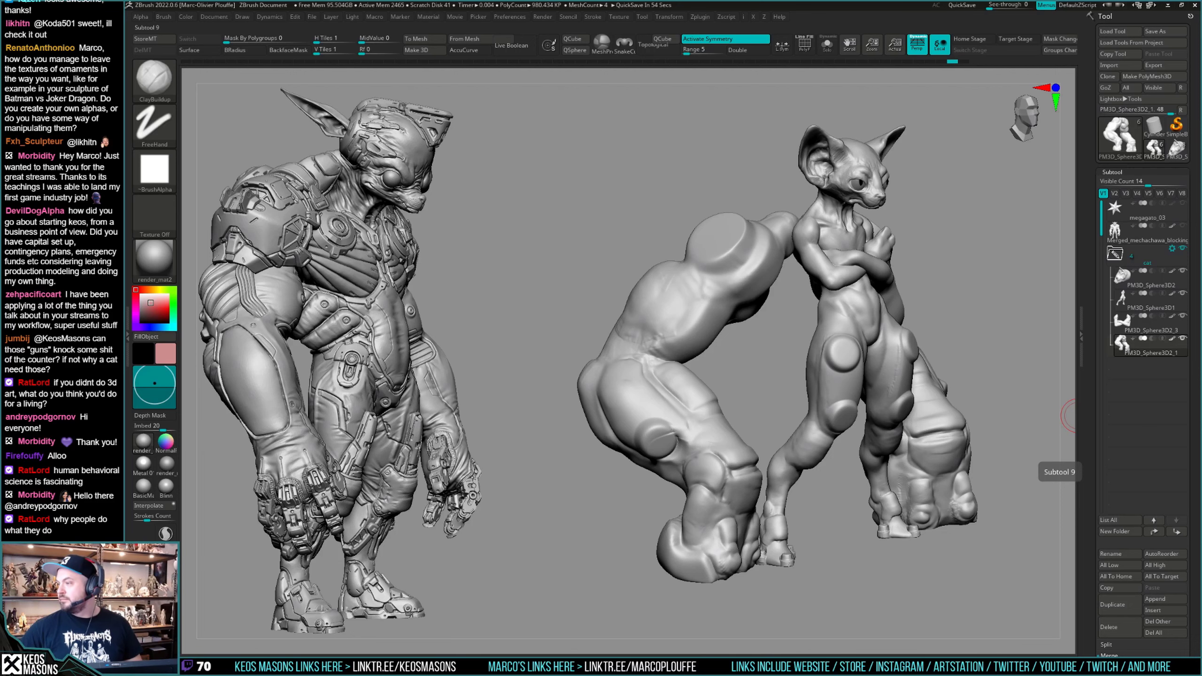
Build up the forearm muscle around the round cut and towards the wrist with the ClayBuildup brush.
mouse_move(809, 426)
mouse_down()
mouse_move(793, 453)
mouse_move(707, 407)
mouse_move(837, 376)
mouse_move(804, 403)
mouse_move(801, 442)
mouse_move(771, 419)
mouse_move(777, 469)
mouse_move(784, 435)
mouse_up()
key(space)
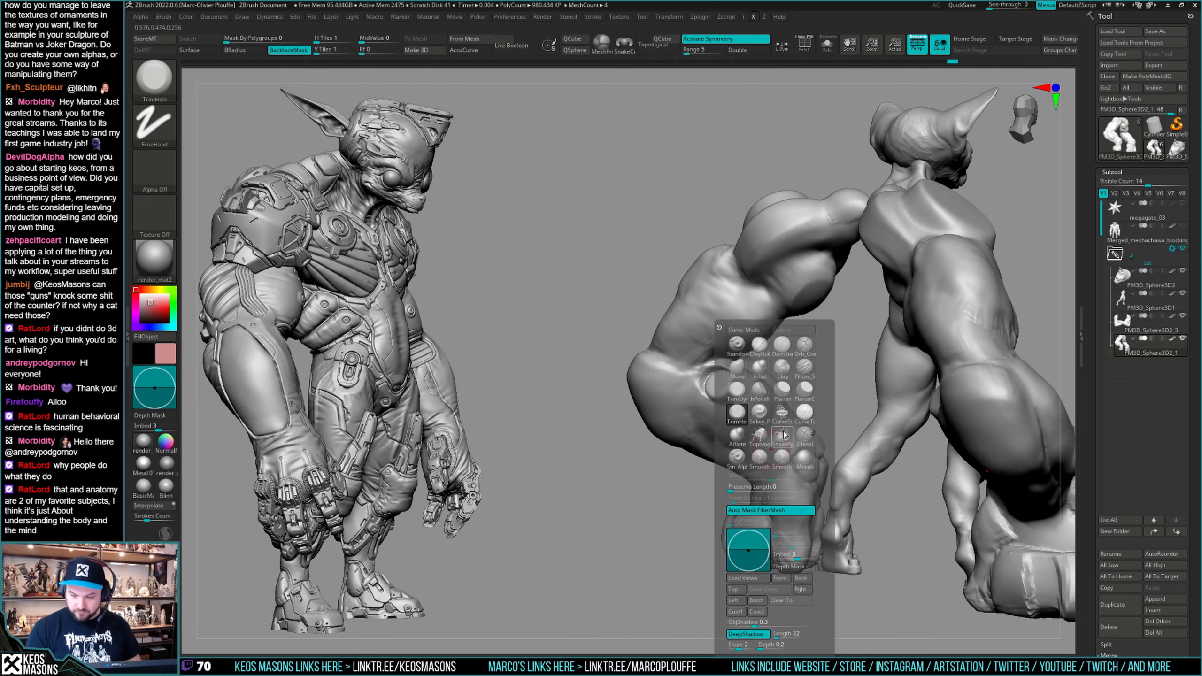
drag(880, 299, 719, 407)
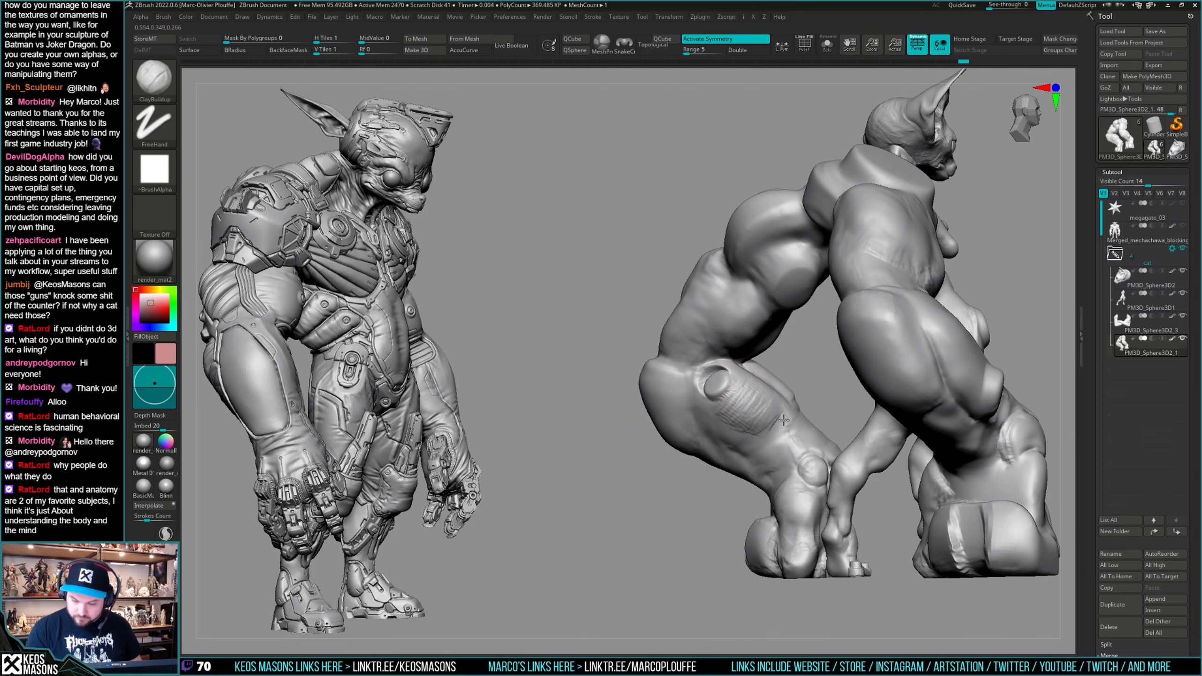
mouse_move(784, 419)
mouse_down()
mouse_move(749, 425)
mouse_move(778, 403)
mouse_move(724, 389)
mouse_move(719, 408)
mouse_move(728, 428)
mouse_move(736, 422)
mouse_move(714, 428)
mouse_move(705, 463)
mouse_up()
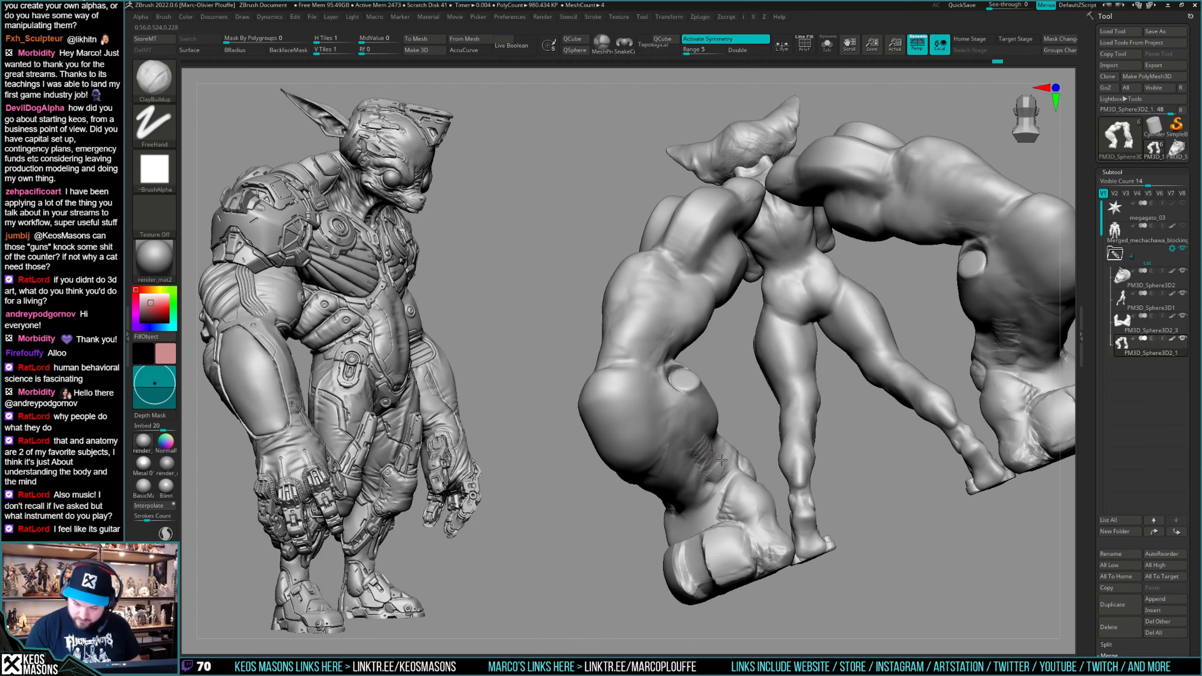
mouse_move(694, 443)
right_down()
mouse_move(798, 420)
mouse_move(746, 456)
mouse_move(719, 425)
mouse_move(736, 435)
mouse_move(760, 406)
mouse_move(787, 403)
mouse_move(763, 440)
mouse_move(811, 426)
mouse_move(762, 407)
right_up()
Adjust the bulge of the forearm near the elbow with the Move brush and refine its surface with ClayBuildup.
key(b)
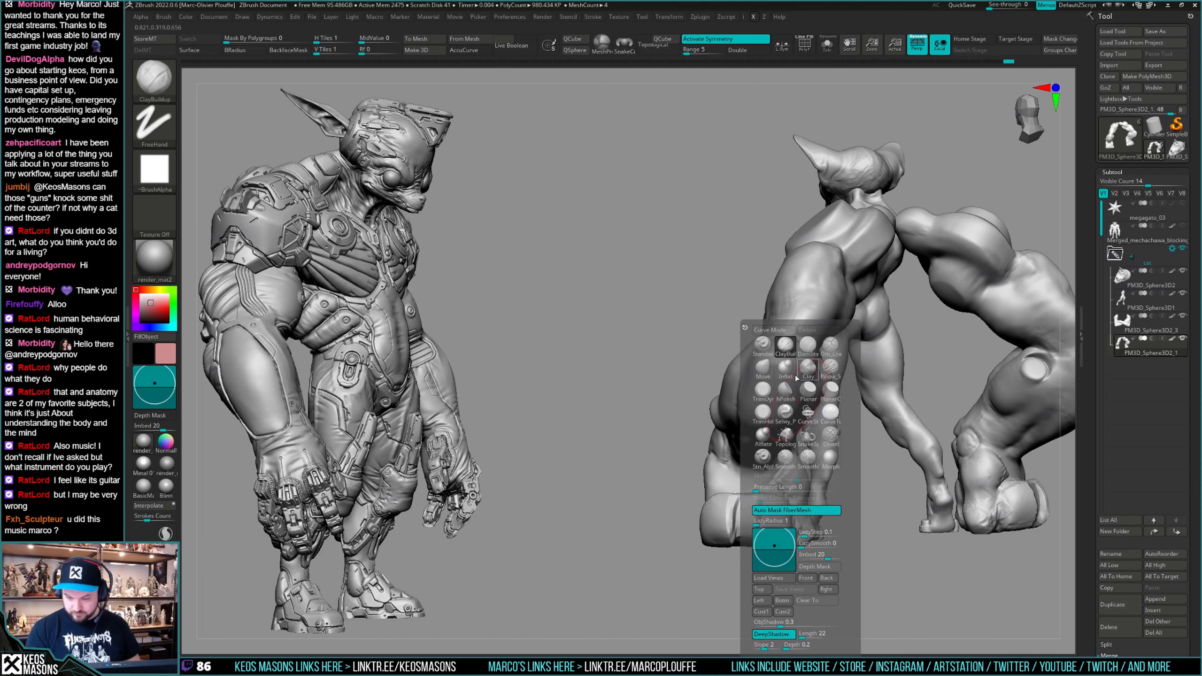
key(m)
key(v)
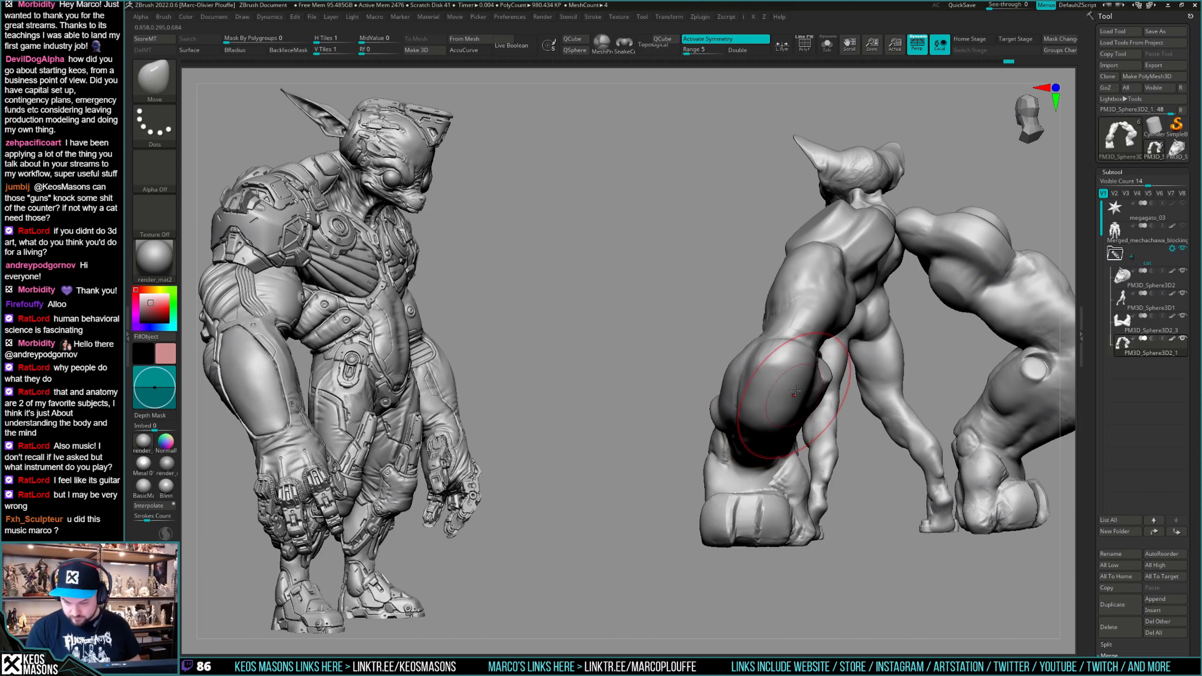
key(space)
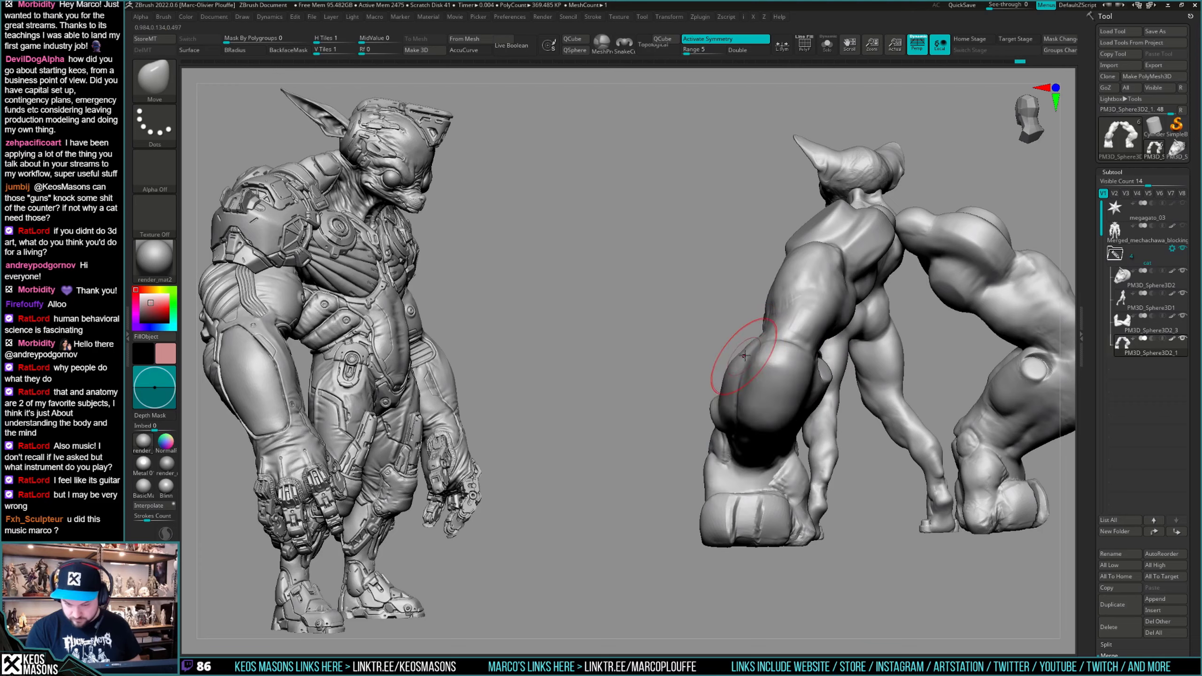
mouse_move(765, 363)
right_down()
mouse_move(789, 374)
mouse_move(775, 389)
mouse_move(785, 375)
mouse_move(769, 374)
mouse_move(735, 466)
mouse_move(726, 441)
mouse_move(788, 419)
right_up()
right_click(787, 419)
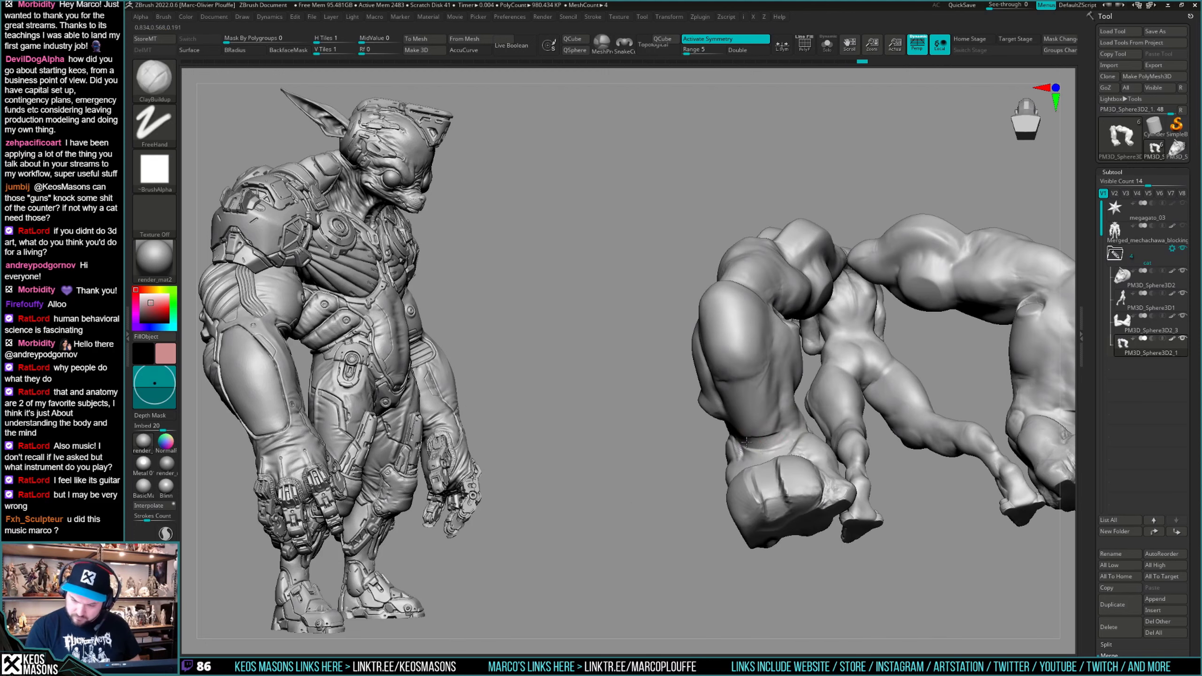
mouse_move(772, 425)
right_down()
mouse_move(783, 424)
mouse_move(757, 420)
mouse_move(826, 437)
mouse_move(735, 448)
mouse_move(840, 461)
mouse_move(767, 446)
mouse_move(829, 424)
mouse_move(861, 448)
right_up()
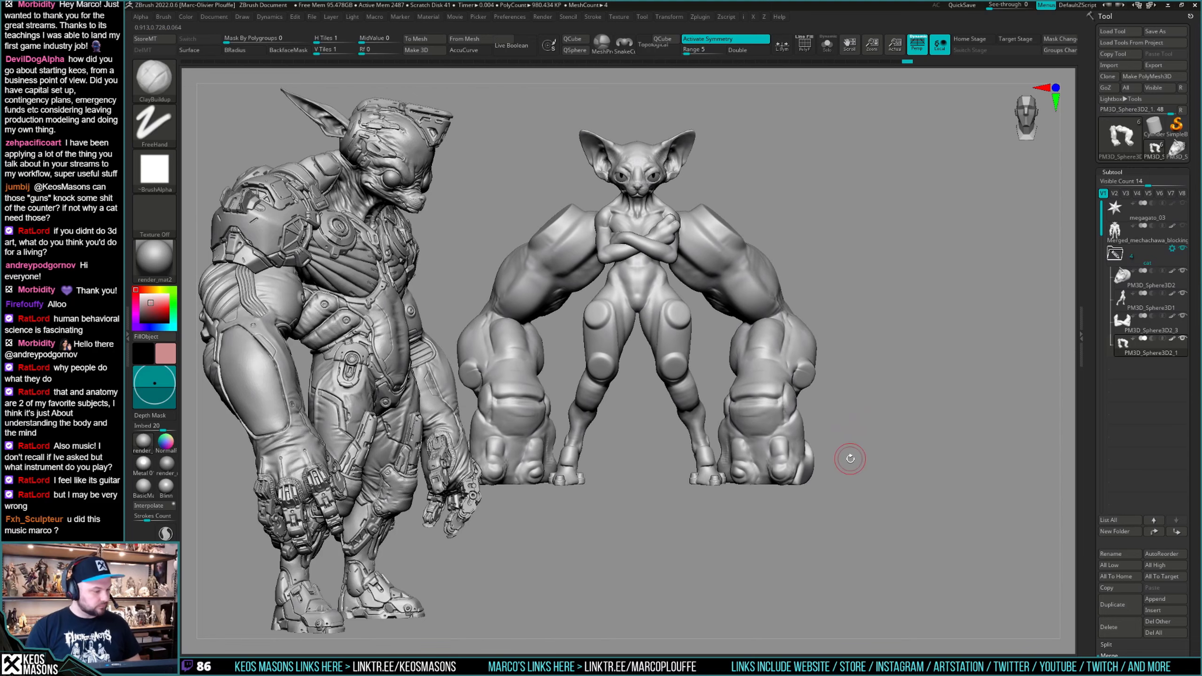
Try to flatten the finger side of the fist with the TrimHole brush.
mouse_move(894, 403)
right_down()
mouse_move(886, 426)
mouse_move(860, 424)
mouse_move(850, 408)
mouse_move(722, 452)
mouse_move(776, 454)
mouse_move(866, 415)
mouse_move(877, 490)
mouse_move(878, 435)
mouse_move(880, 473)
mouse_move(828, 443)
mouse_move(856, 420)
mouse_move(863, 459)
mouse_move(856, 435)
mouse_move(878, 430)
mouse_move(745, 457)
mouse_move(697, 500)
mouse_move(743, 461)
right_up()
key(b)
key(t)
key(h)
key(shift)
key(ctrl+shift)
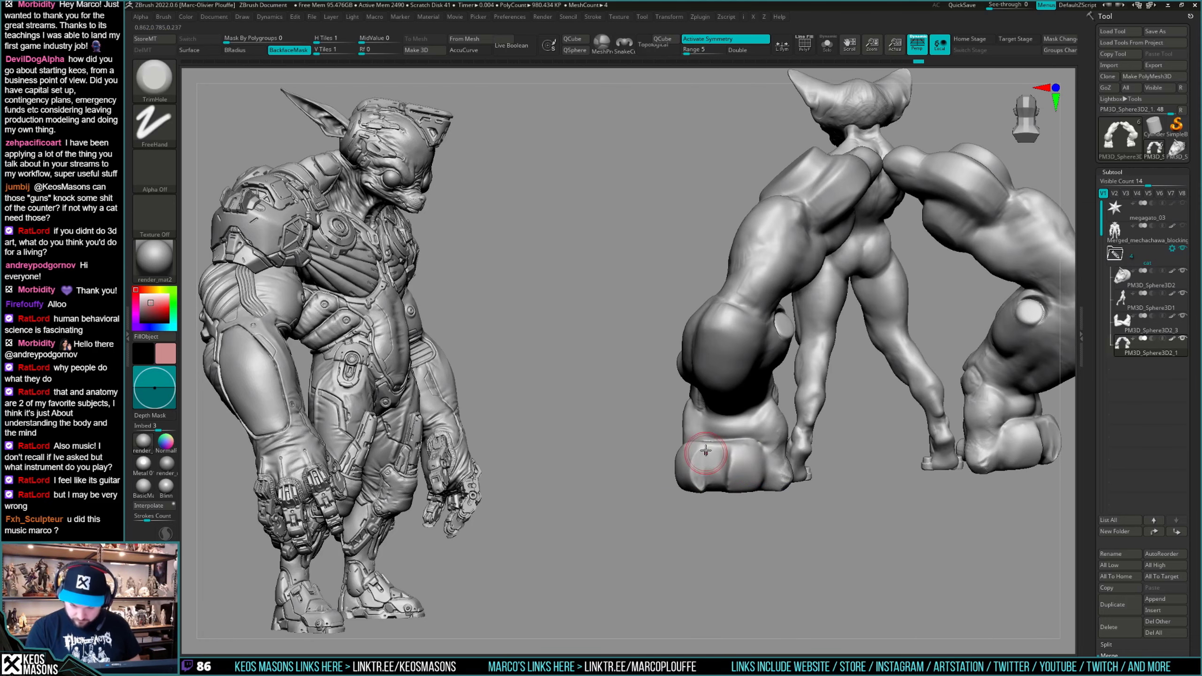
key(ctrl+z)
Build up and smooth the curled fingers into rounder volumes on the fist with ClayBuildup.
key(space)
click(807, 376)
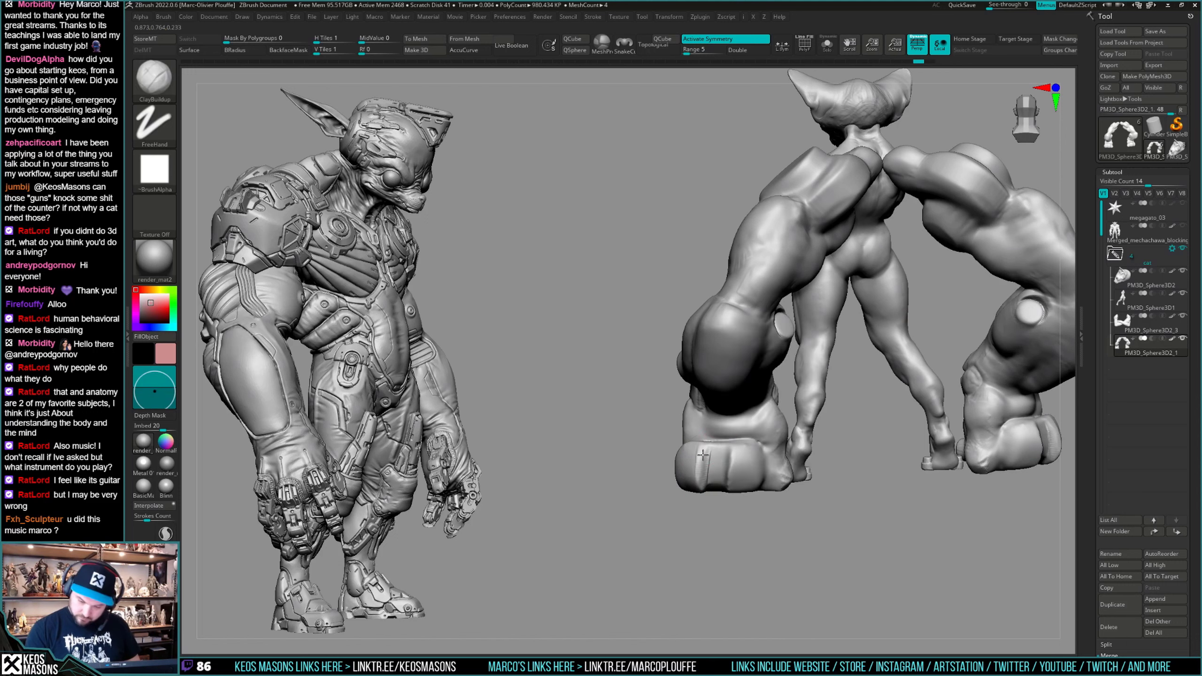
mouse_move(728, 498)
right_down()
mouse_move(752, 462)
mouse_move(756, 497)
mouse_move(719, 462)
mouse_move(692, 456)
mouse_move(698, 468)
right_up()
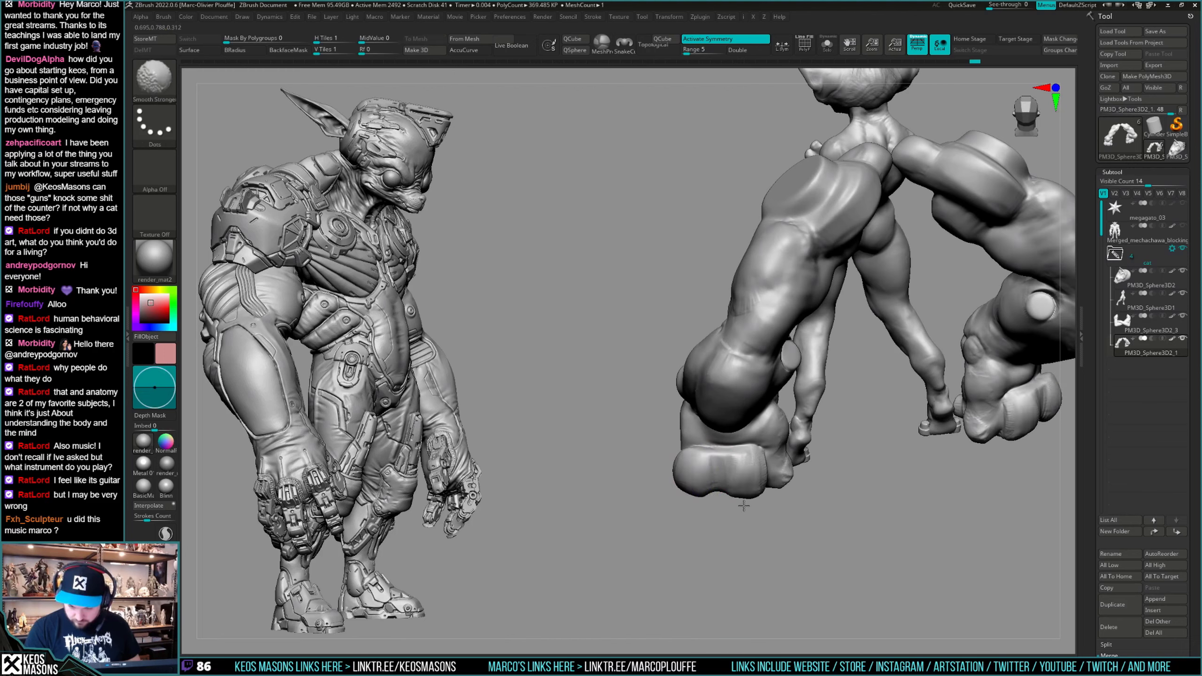
right_drag(743, 506, 719, 462)
Carve the separation between the curled fingers and sharpen the creases of the fist with DamStandard.
key(space)
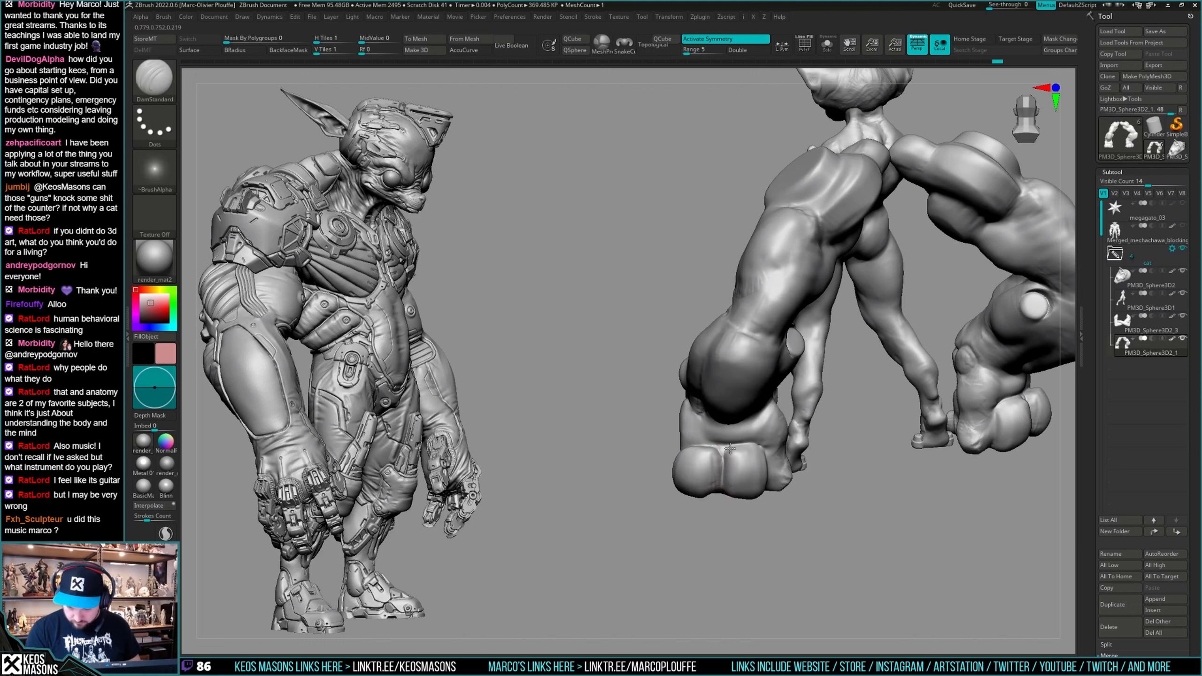
mouse_move(730, 449)
right_down()
mouse_move(757, 511)
mouse_move(734, 496)
mouse_move(778, 477)
mouse_move(740, 478)
mouse_move(690, 433)
right_up()
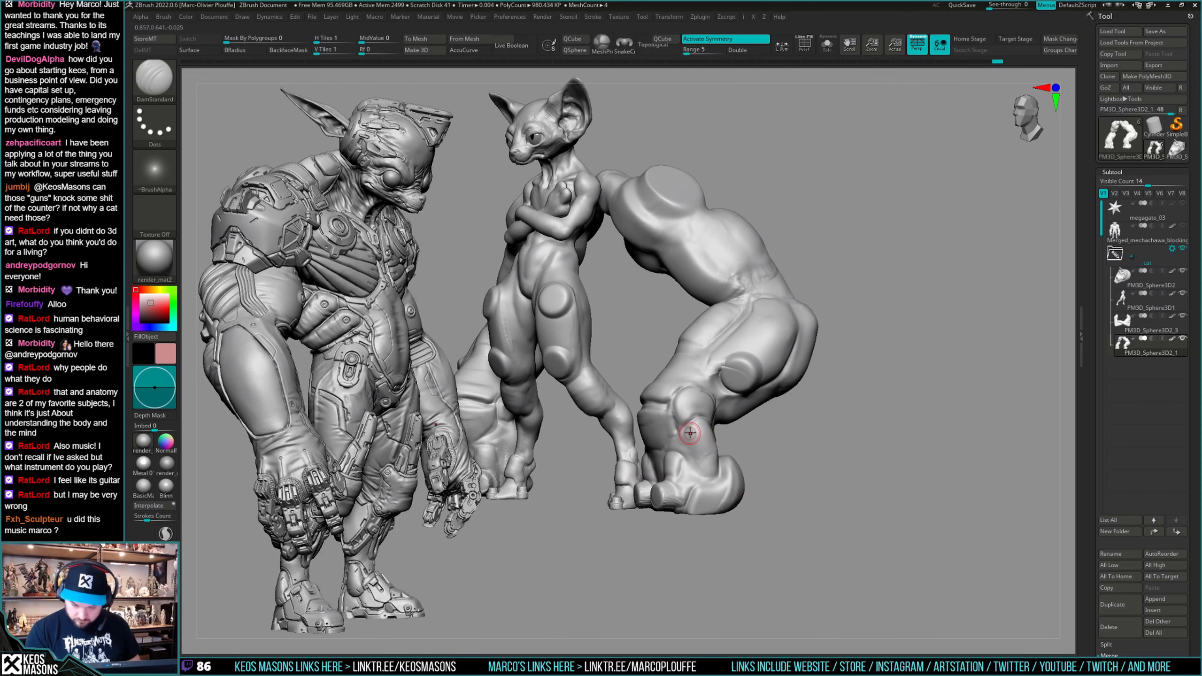
right_drag(700, 474, 787, 442)
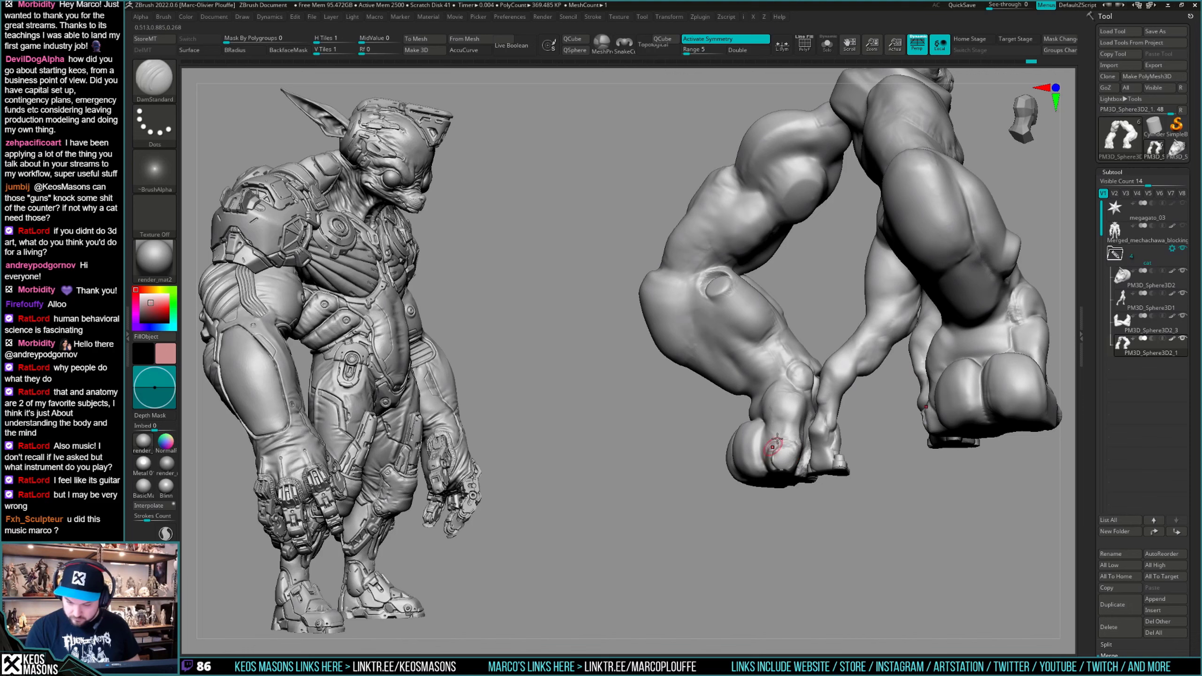
right_drag(776, 442, 759, 484)
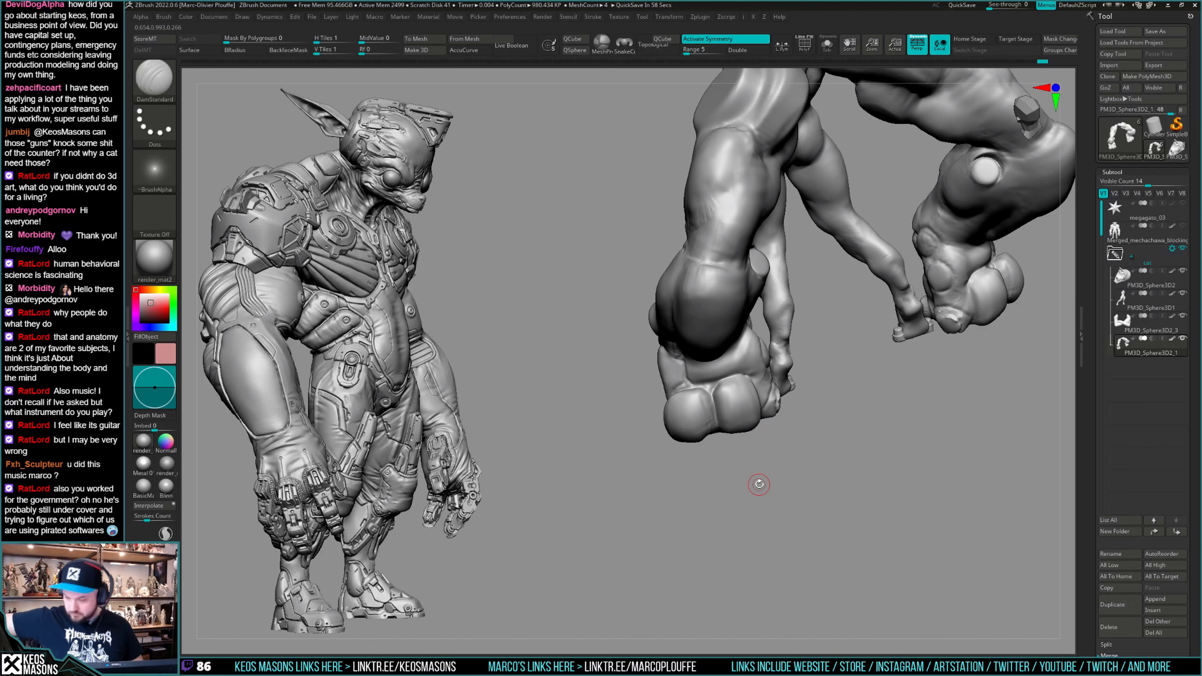
Solo the oversized arms and mask everything except a small patch on the inner end of each fist.
mouse_move(759, 484)
right_down()
mouse_move(872, 418)
mouse_move(778, 429)
mouse_move(771, 441)
mouse_move(789, 450)
mouse_move(793, 427)
right_up()
key(shift+alt+s)
key(b)
key(m)
key(v)
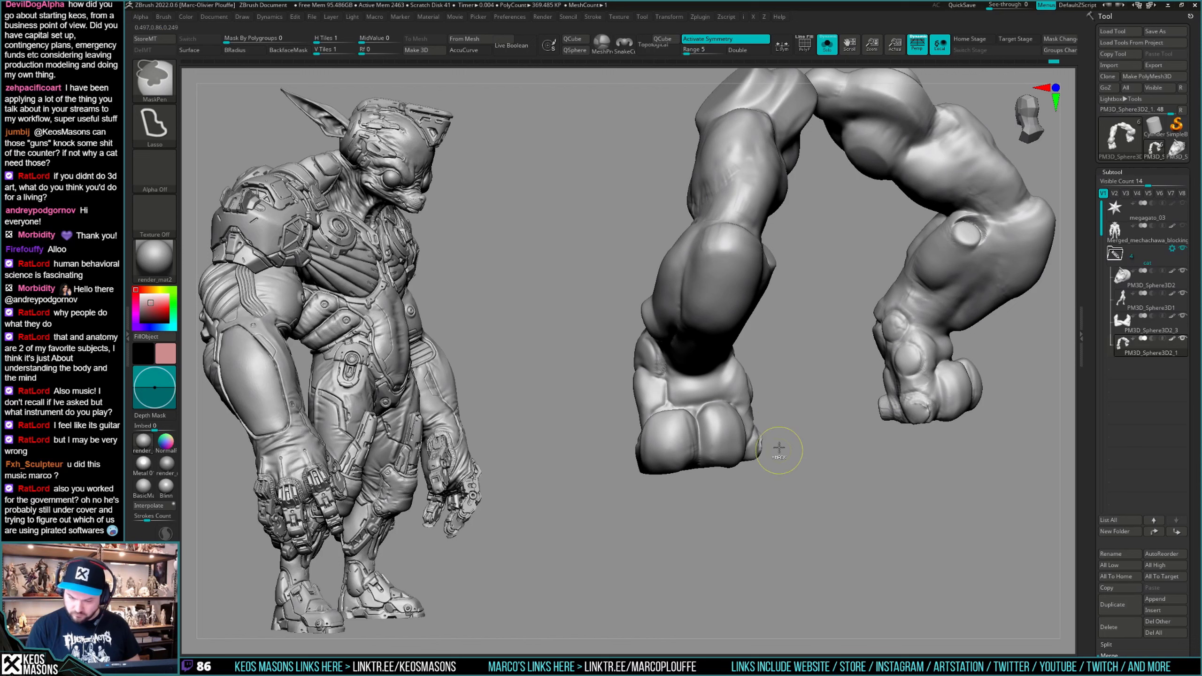
key(w)
right_drag(800, 468, 777, 469)
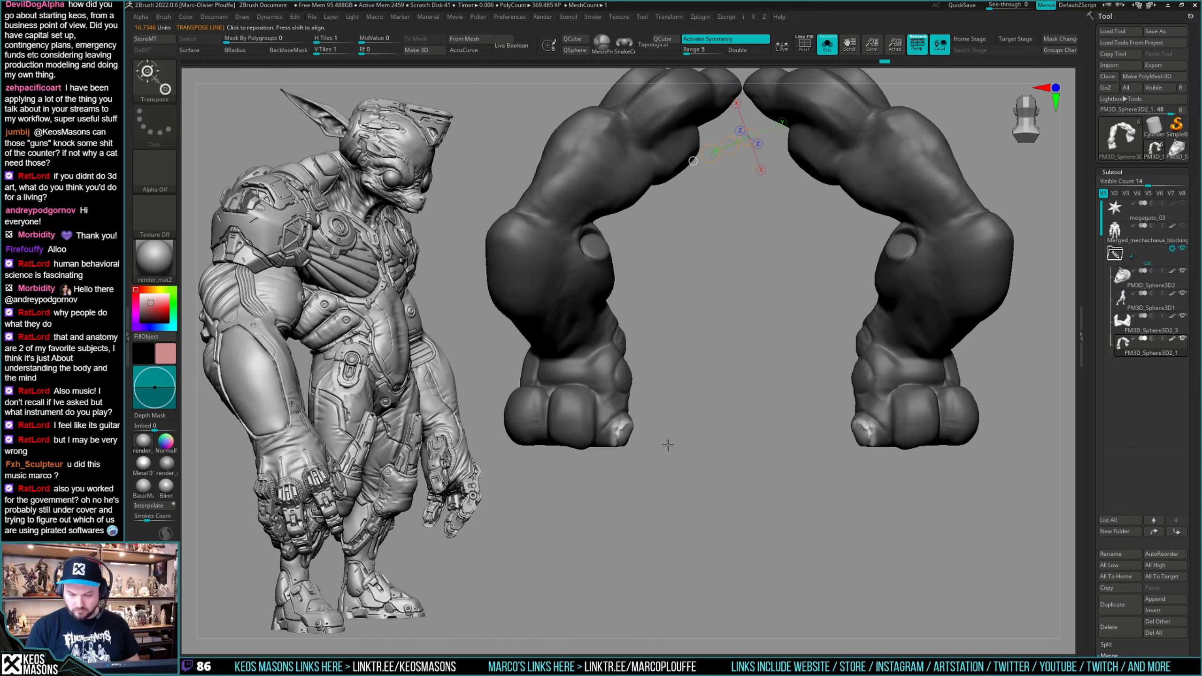
Try to pull the unmasked patch of the fist out into a finger stub with Transpose and clear the mask.
mouse_move(667, 445)
alt+right_down()
mouse_move(686, 442)
mouse_move(676, 502)
mouse_move(730, 504)
alt+right_up()
key(q)
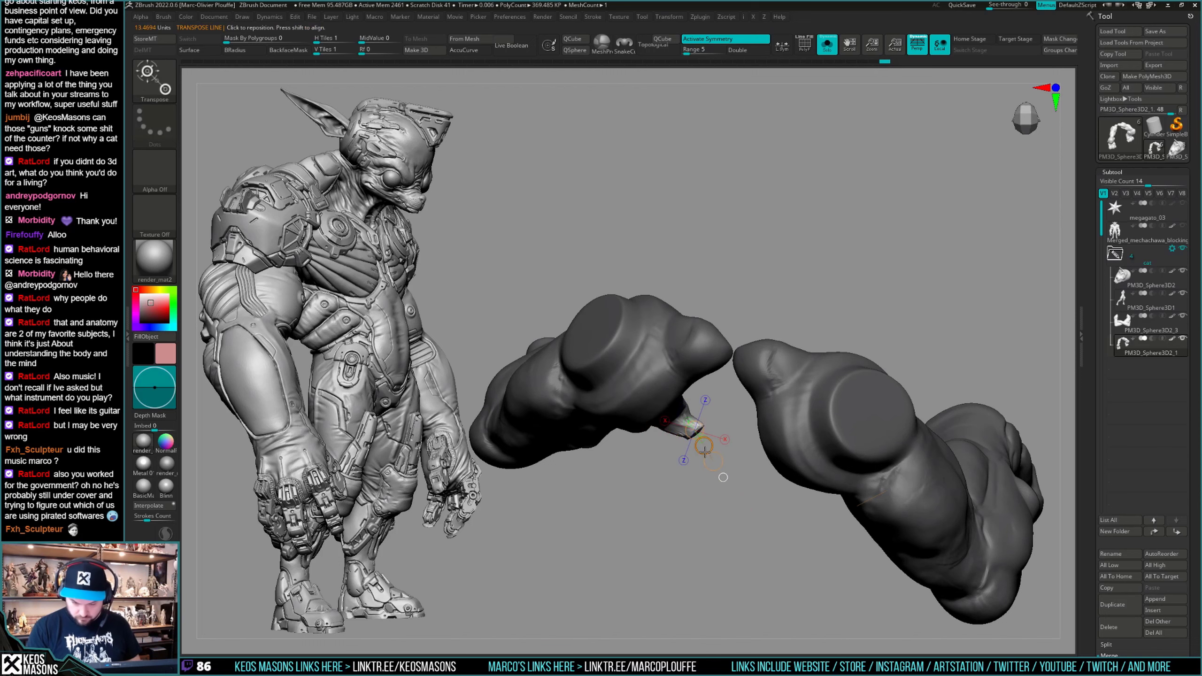
drag(704, 451, 709, 461)
mouse_move(701, 482)
right_down()
mouse_move(786, 472)
mouse_move(757, 443)
mouse_move(726, 440)
mouse_move(729, 467)
right_up()
key(r)
key(q)
key(space)
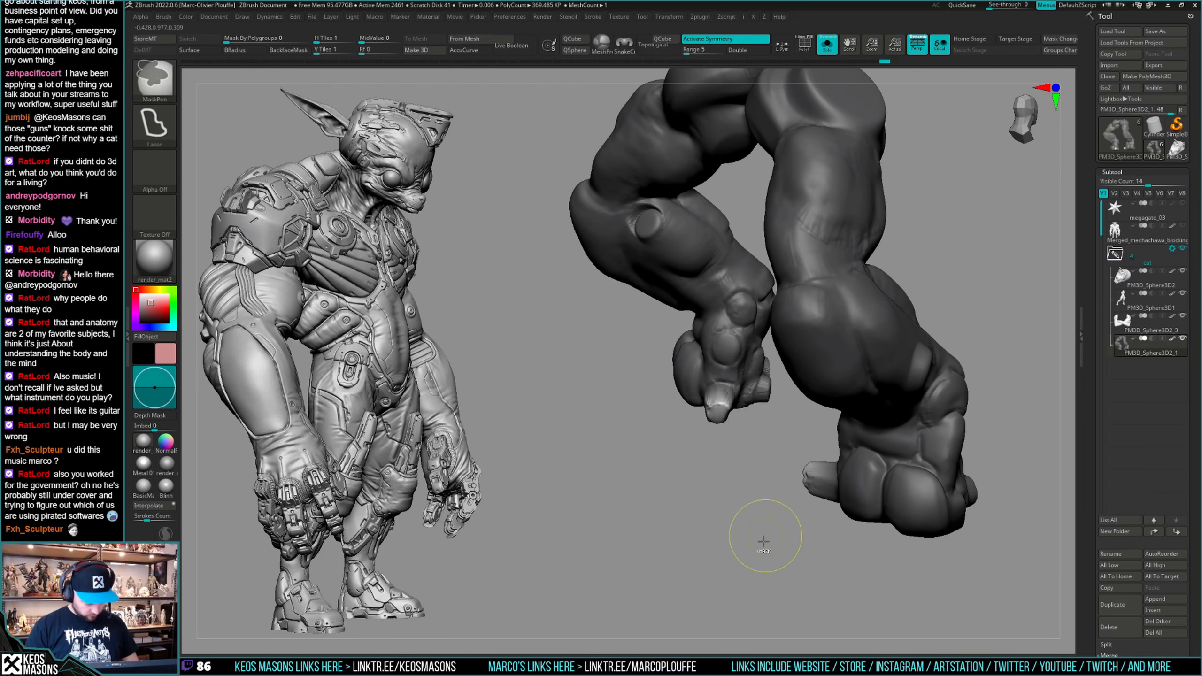
ctrl+drag(764, 542, 757, 557)
shift+right_drag(759, 427, 732, 390)
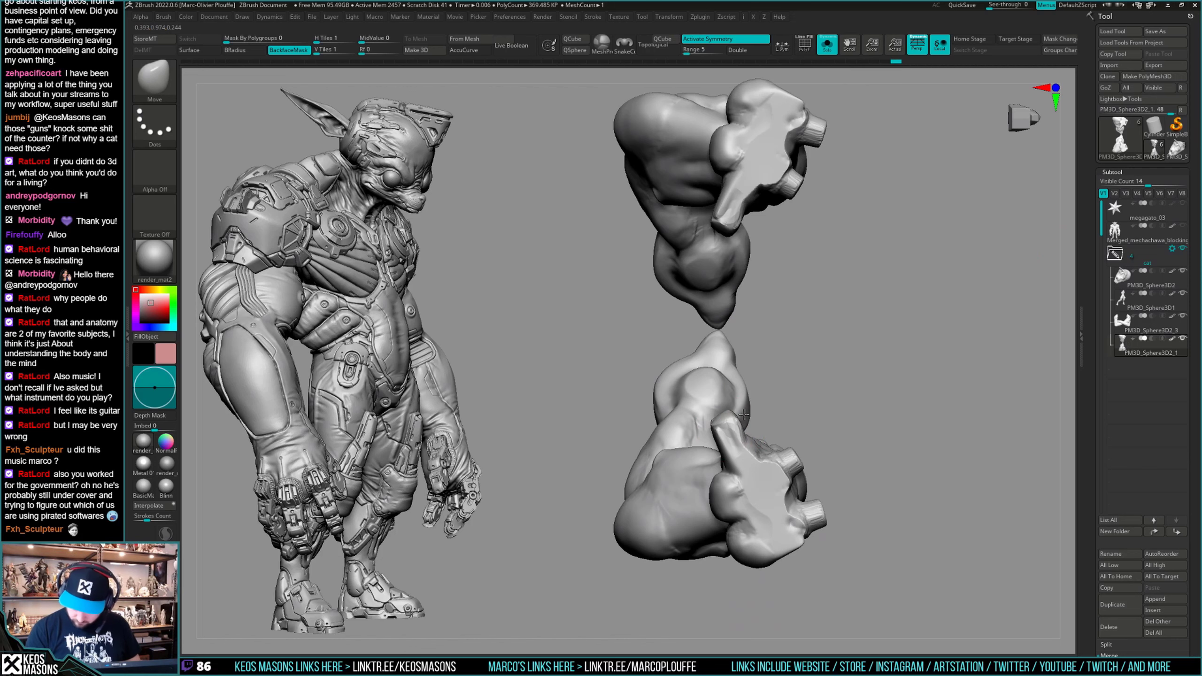
mouse_move(731, 418)
right_down()
mouse_move(760, 497)
mouse_move(767, 429)
mouse_move(755, 484)
right_up()
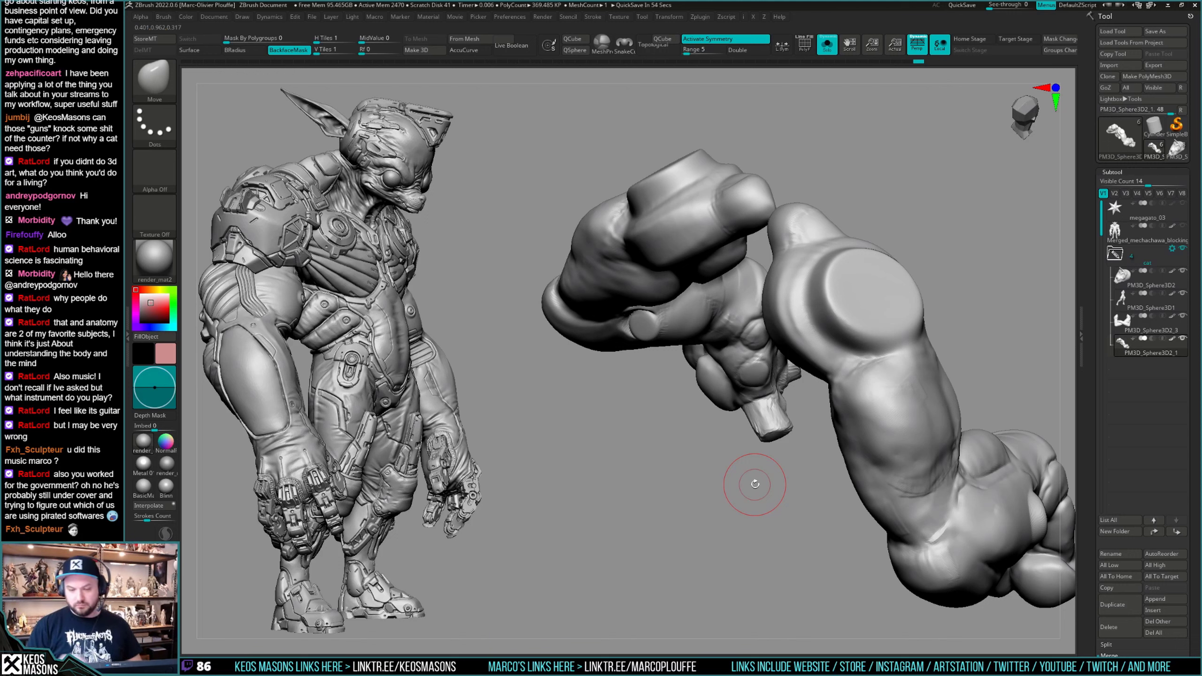
Undo the pulled-out finger stub and the clearing of the mask.
right_drag(755, 484, 778, 409)
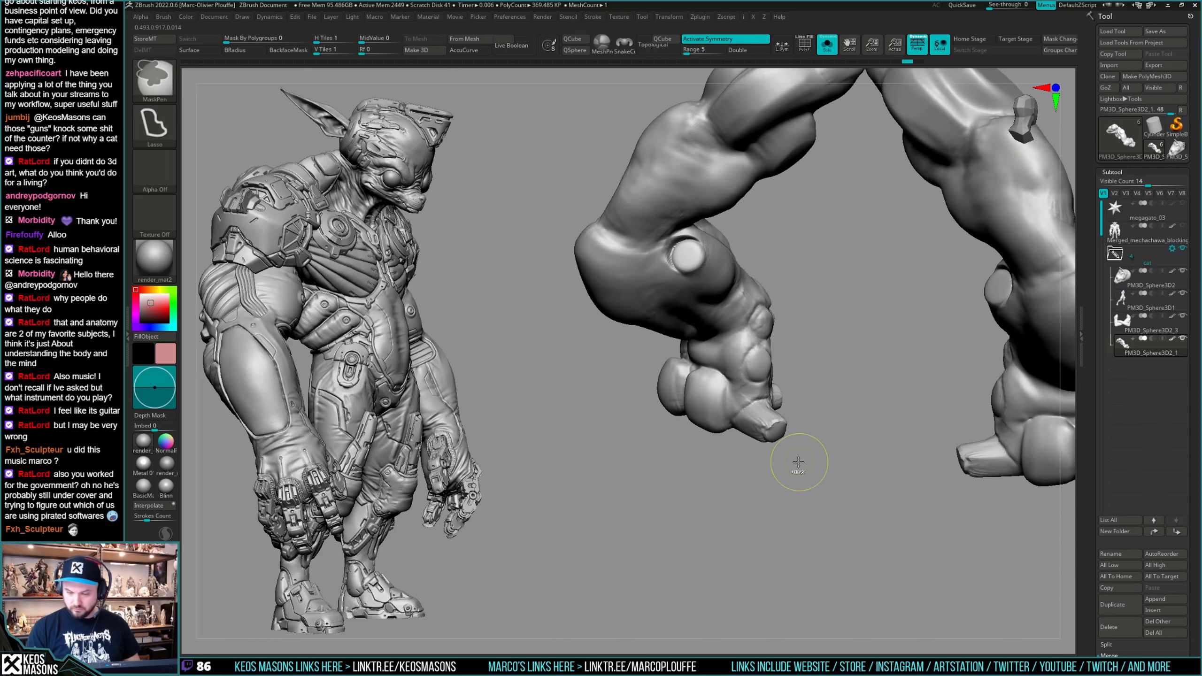
key(ctrl+z)
key(ctrl+z)
key(ctrl+z)
key(ctrl+z)
Build up a new finger mass on the inner side of the fist with the ClayBuildup brush.
mouse_move(796, 437)
alt+right_down()
mouse_move(789, 444)
mouse_move(791, 432)
alt+right_up()
key(space)
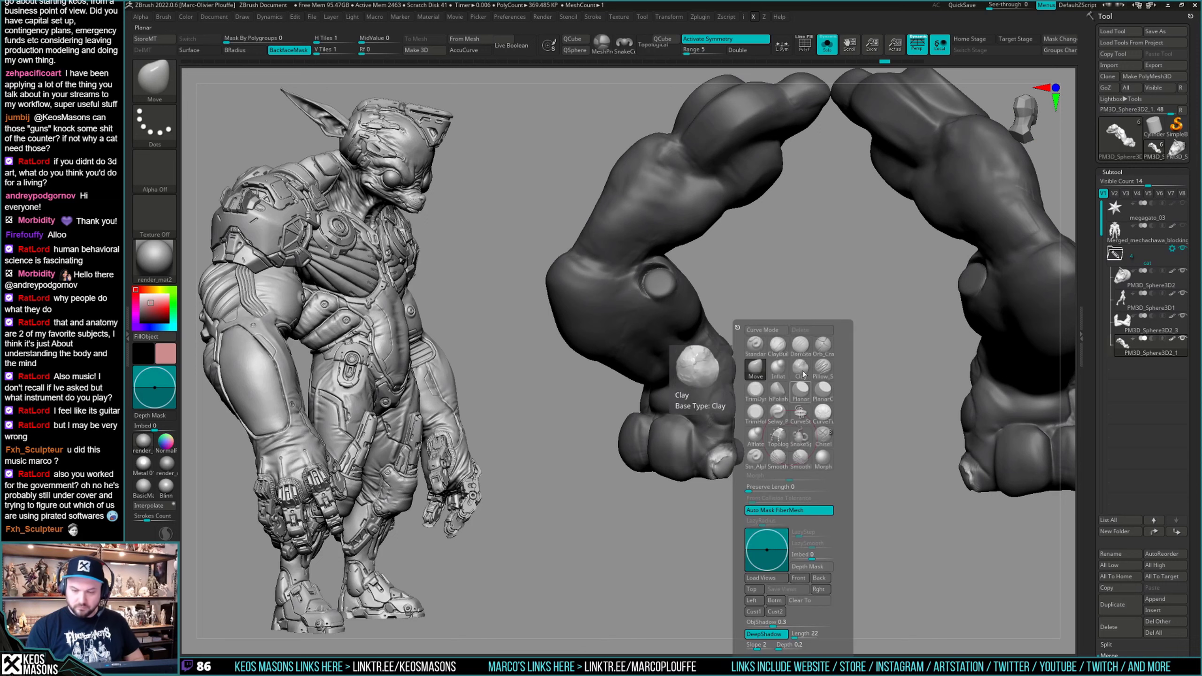
click(777, 347)
right_drag(855, 410, 807, 416)
mouse_move(726, 460)
right_down()
mouse_move(724, 434)
mouse_move(710, 485)
mouse_move(710, 458)
right_up()
mouse_move(705, 434)
mouse_down()
mouse_move(676, 461)
mouse_move(723, 455)
mouse_up()
right_drag(723, 456, 702, 483)
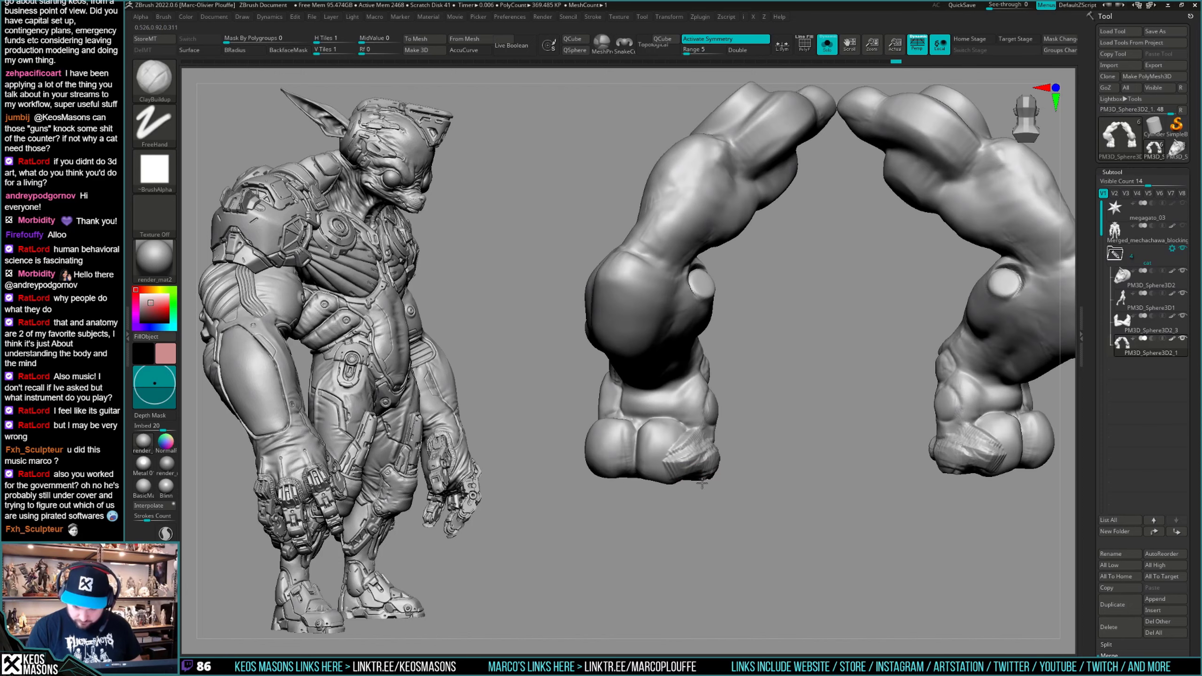
drag(684, 476, 709, 466)
right_drag(709, 466, 693, 452)
Round out and smooth the new inner finger so it sits beside the other curled fingers.
mouse_move(692, 452)
mouse_down()
mouse_move(681, 457)
mouse_move(692, 437)
mouse_up()
right_drag(692, 437, 686, 457)
shift+drag(686, 456, 702, 452)
right_drag(702, 452, 702, 468)
drag(696, 449, 688, 457)
right_drag(688, 457, 697, 446)
mouse_move(697, 446)
mouse_down()
mouse_move(711, 442)
mouse_move(731, 462)
mouse_up()
mouse_move(734, 461)
right_down()
mouse_move(741, 424)
mouse_move(713, 434)
right_up()
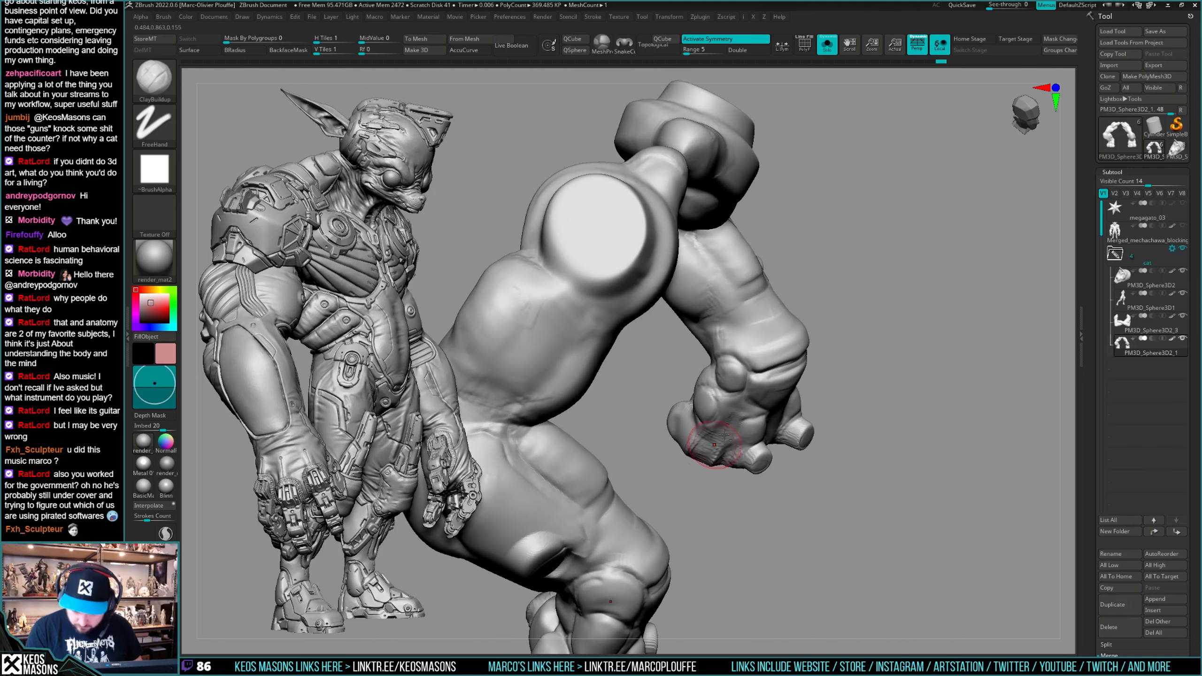
Smooth the inner finger and blend it into the side of the hand with ClayBuildup.
mouse_move(705, 480)
right_down()
mouse_move(719, 416)
mouse_move(704, 455)
mouse_move(695, 428)
mouse_move(814, 406)
mouse_move(709, 472)
mouse_move(717, 488)
right_up()
mouse_move(717, 488)
ctrl+right_down()
mouse_move(724, 459)
mouse_move(705, 489)
mouse_move(654, 495)
ctrl+right_up()
key(space)
right_drag(688, 428, 690, 481)
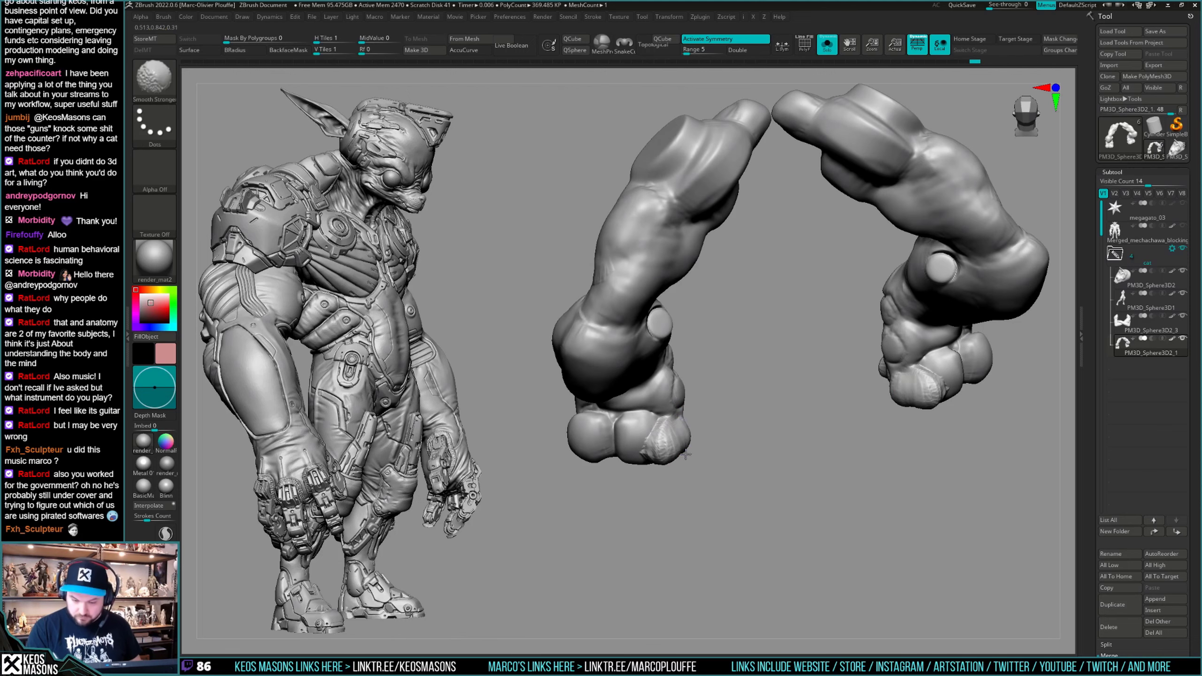
mouse_move(714, 436)
right_down()
mouse_move(664, 441)
mouse_move(674, 428)
mouse_move(665, 402)
mouse_move(725, 402)
mouse_move(697, 419)
right_up()
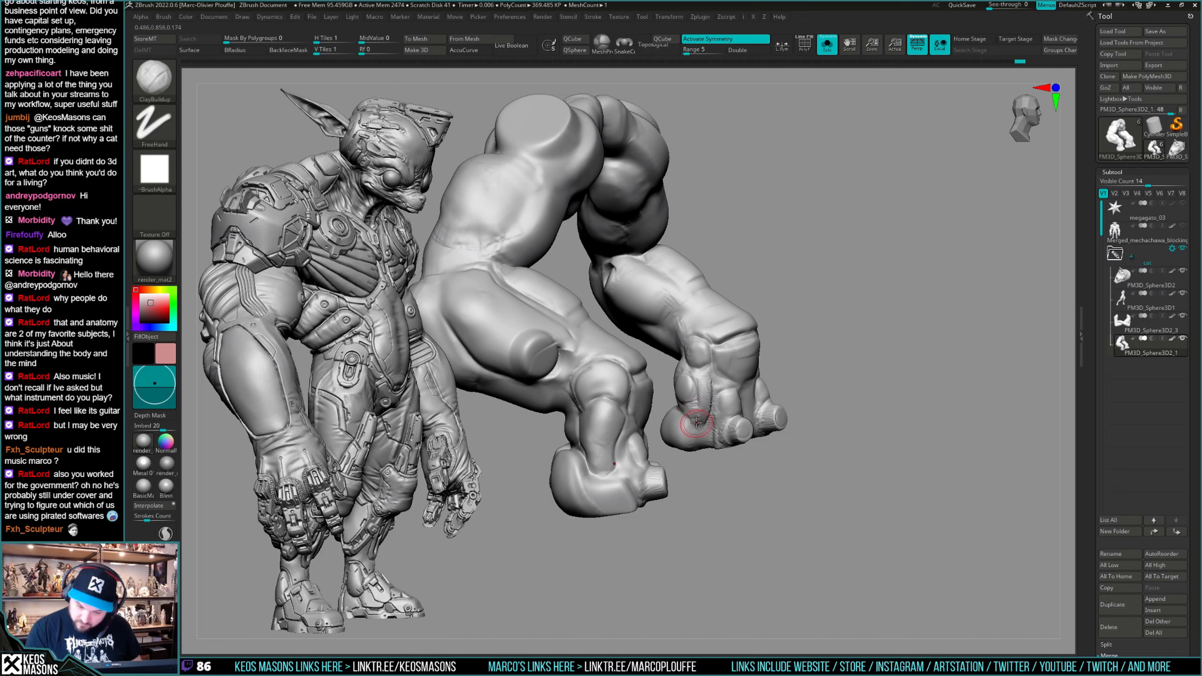
right_drag(706, 414, 833, 433)
right_click(711, 416)
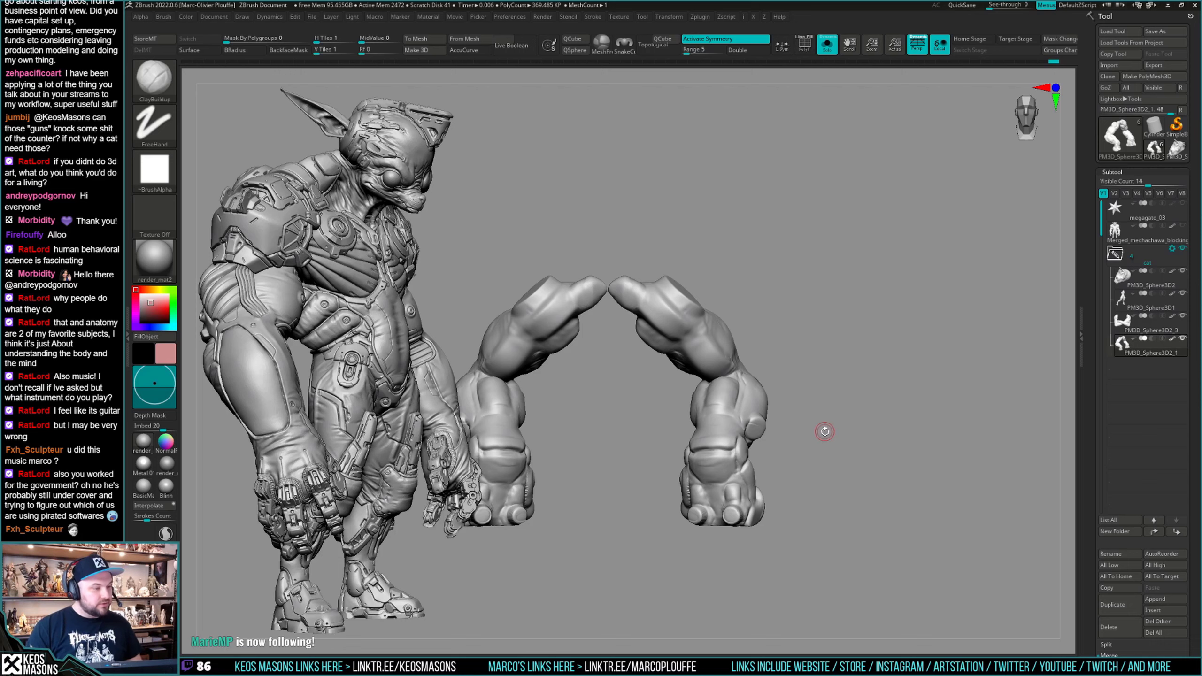
Refine the rounded bump on the side of the wrist with ClayBuildup.
drag(824, 411, 776, 417)
drag(737, 453, 898, 384)
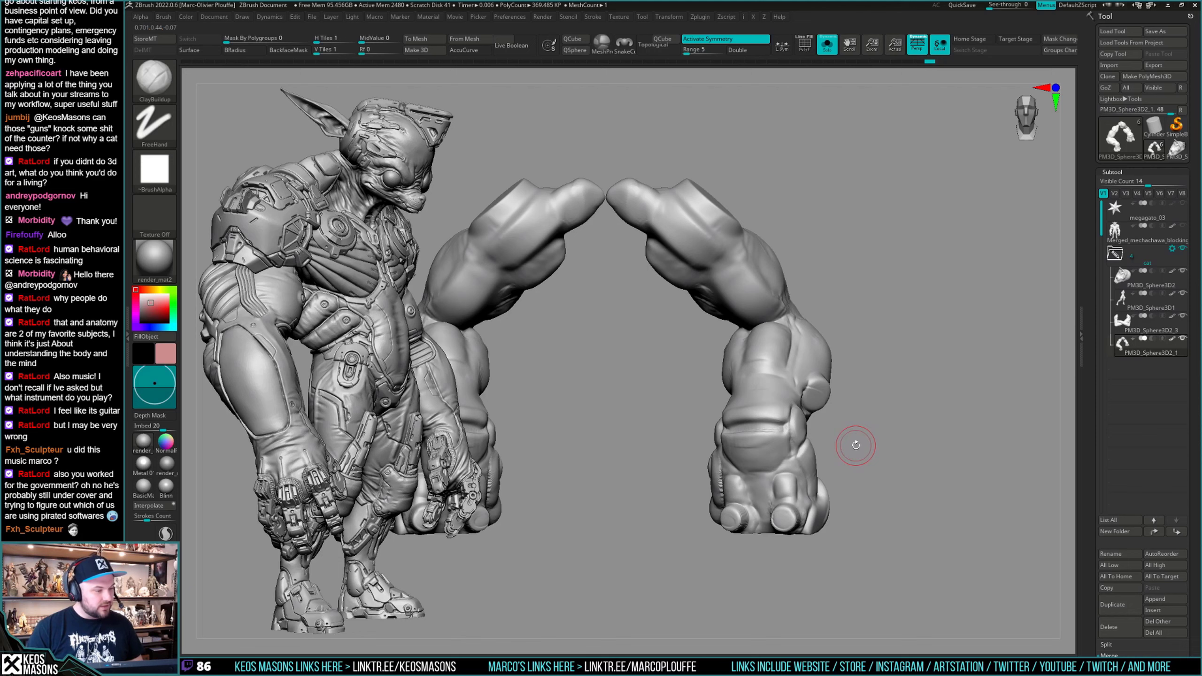
mouse_move(854, 445)
mouse_down()
mouse_move(804, 497)
mouse_move(875, 408)
mouse_move(886, 417)
mouse_up()
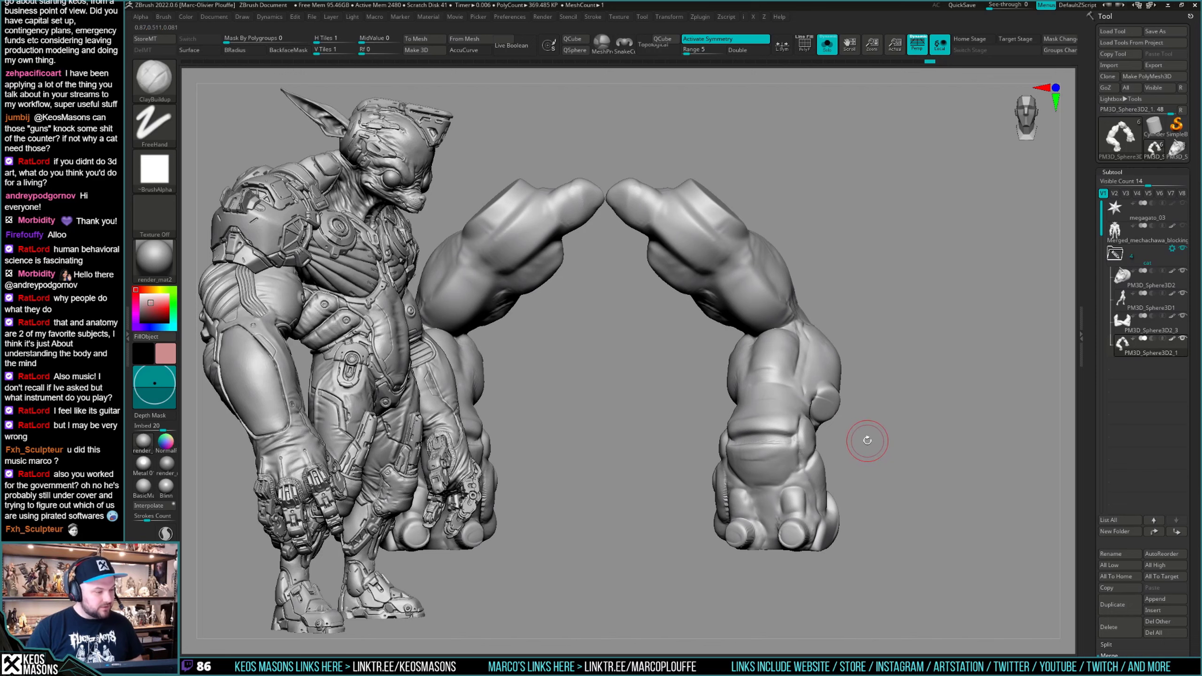
drag(866, 440, 806, 417)
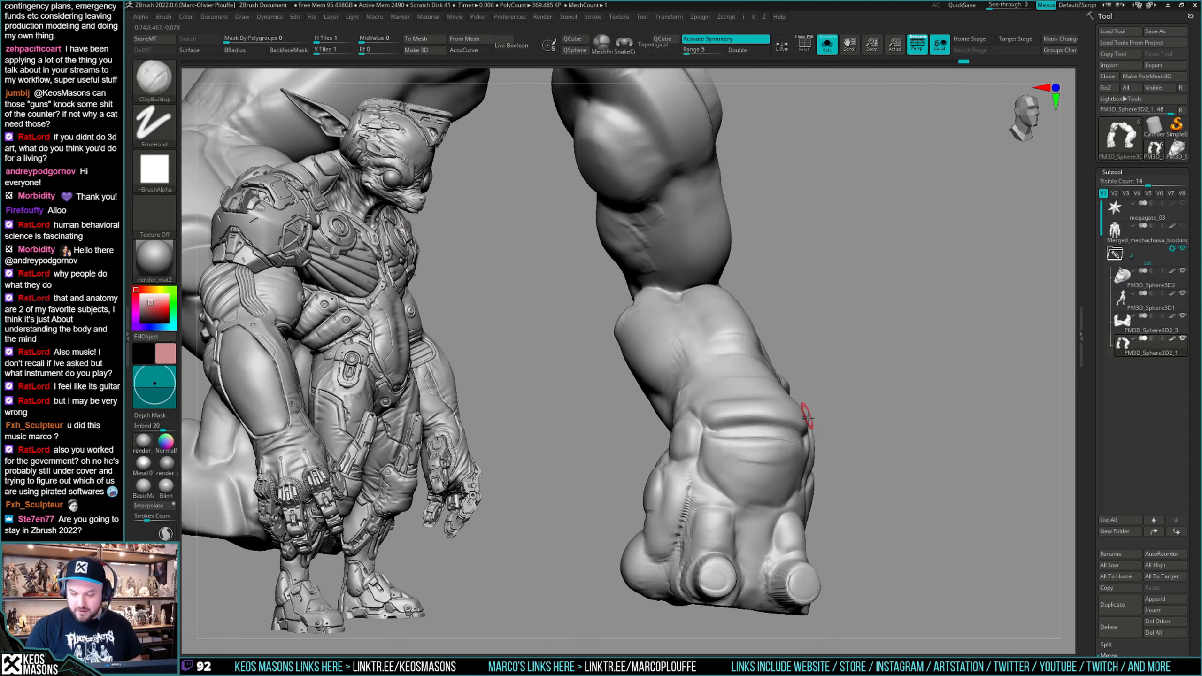
right_drag(807, 417, 690, 418)
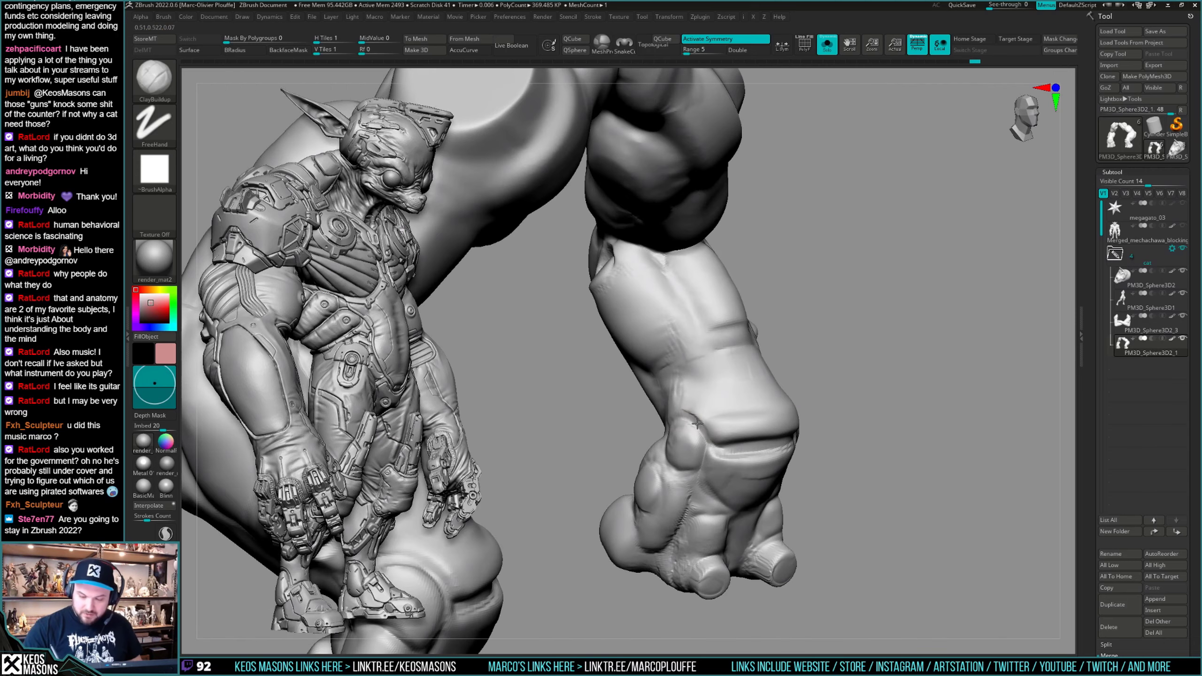
mouse_move(697, 423)
mouse_down()
mouse_move(686, 413)
mouse_move(706, 425)
mouse_up()
mouse_move(711, 429)
ctrl+right_down()
mouse_move(853, 438)
mouse_move(858, 408)
mouse_move(724, 497)
mouse_move(760, 410)
ctrl+right_up()
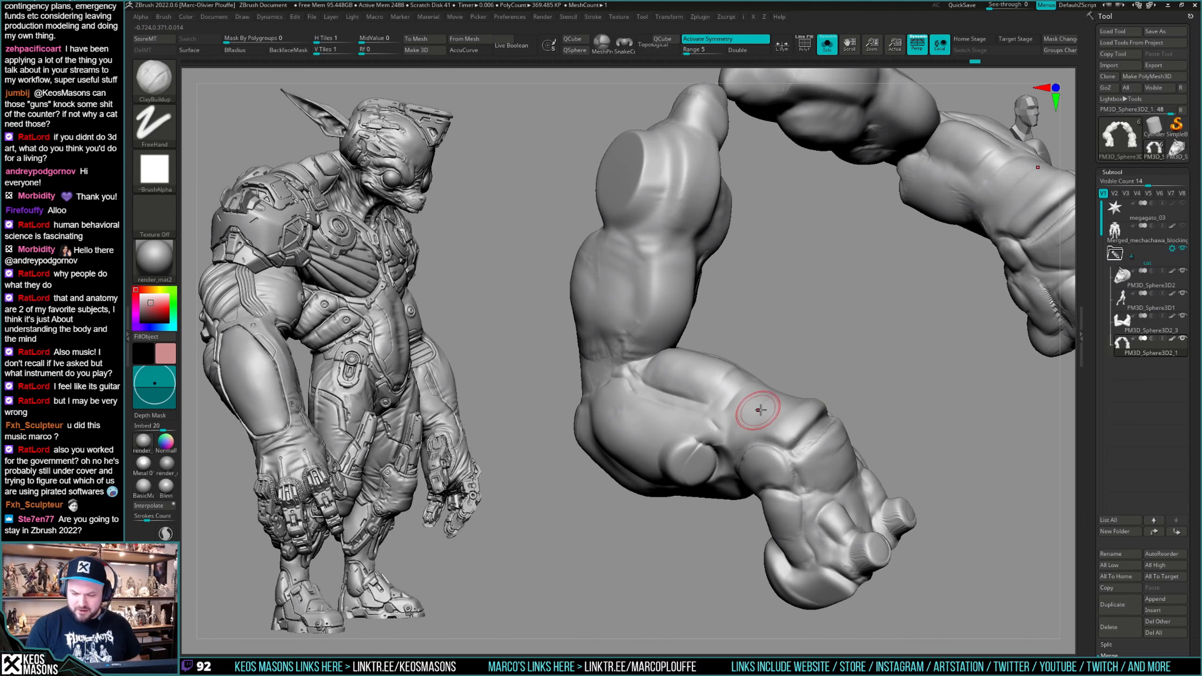
Add volume to the back of the hand below the wrist crease with ClayBuildup and smooth it.
mouse_move(921, 340)
alt+right_down()
mouse_move(612, 486)
mouse_move(638, 473)
alt+right_up()
right_click(732, 447)
right_drag(733, 445, 752, 426)
drag(767, 364, 795, 344)
drag(795, 347, 760, 397)
mouse_move(766, 396)
right_down()
mouse_move(804, 374)
mouse_move(799, 364)
right_up()
drag(759, 354, 736, 375)
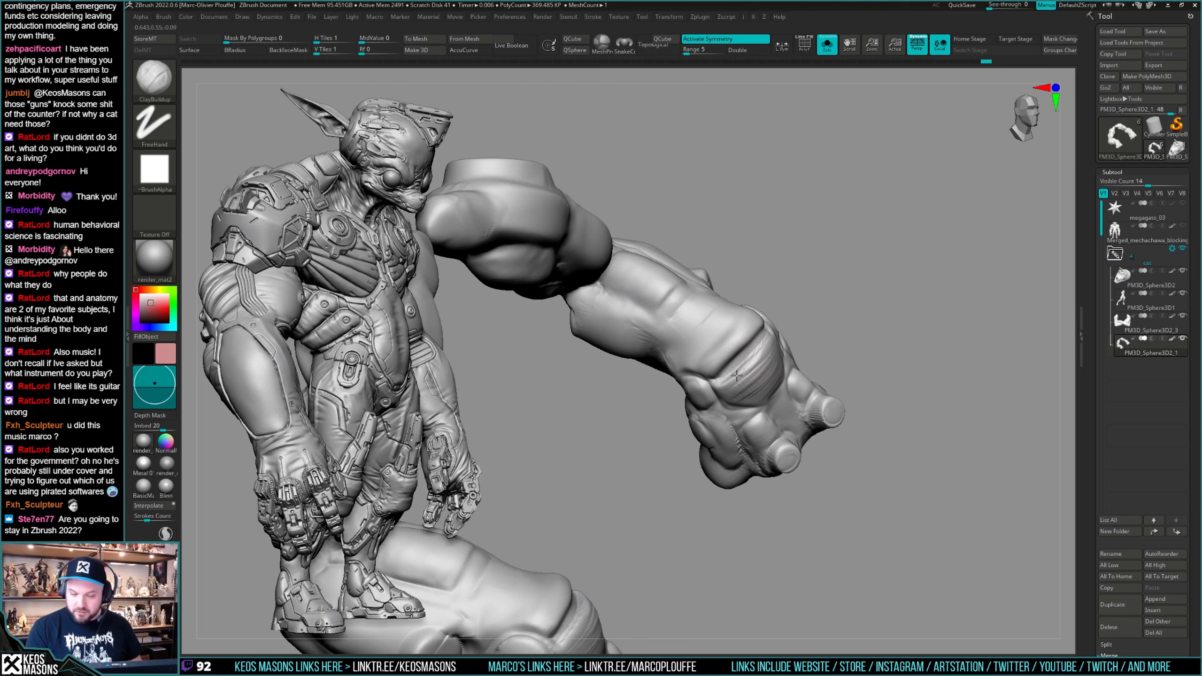
key(shift)
right_drag(772, 384, 862, 420)
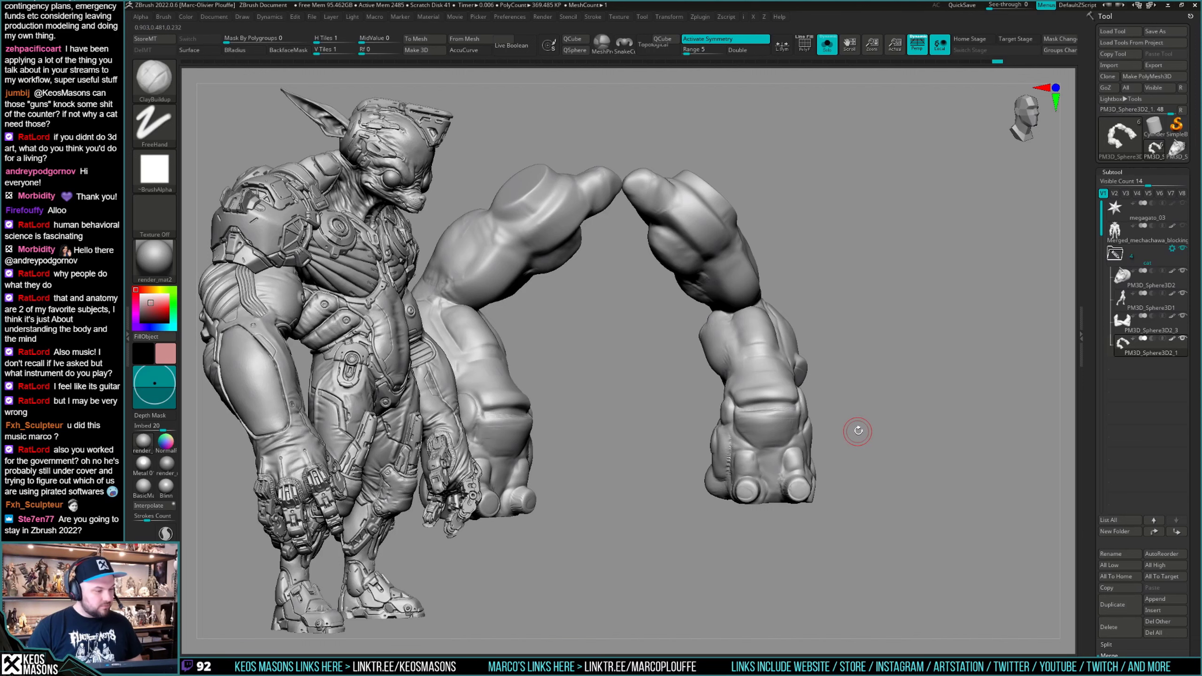
Adjust the shape of the forearm just above the wrist crease with the Move brush.
drag(858, 430, 790, 426)
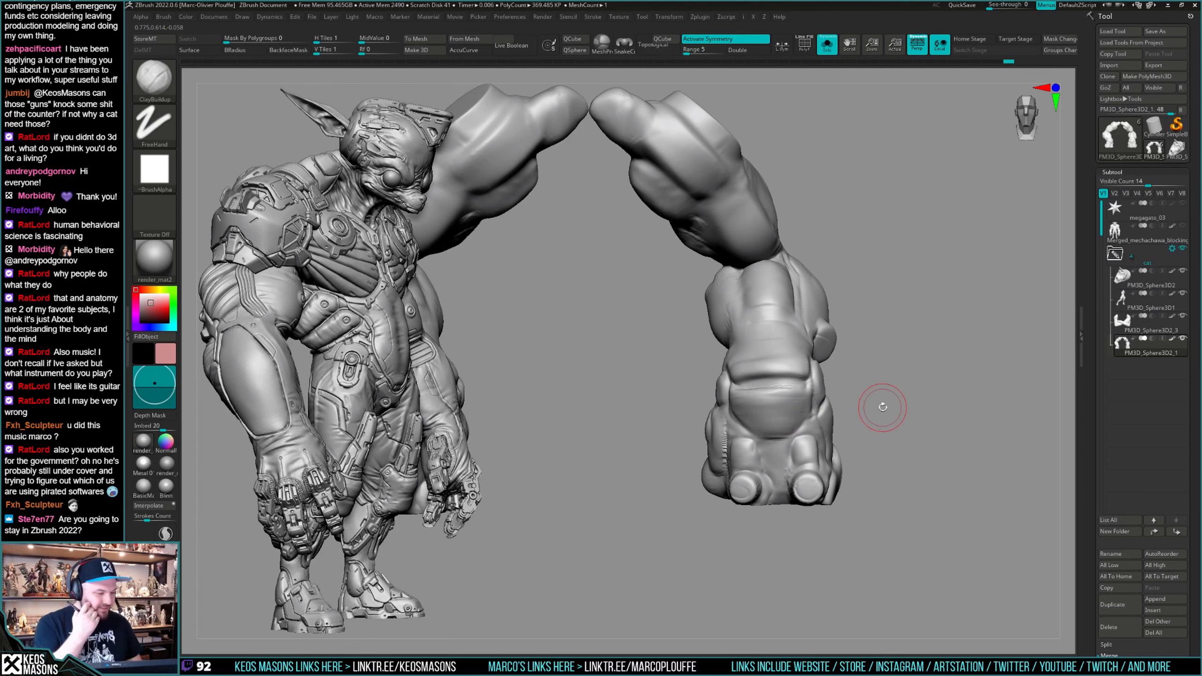
drag(882, 407, 753, 457)
mouse_move(777, 402)
mouse_down()
mouse_move(880, 394)
mouse_move(735, 402)
mouse_up()
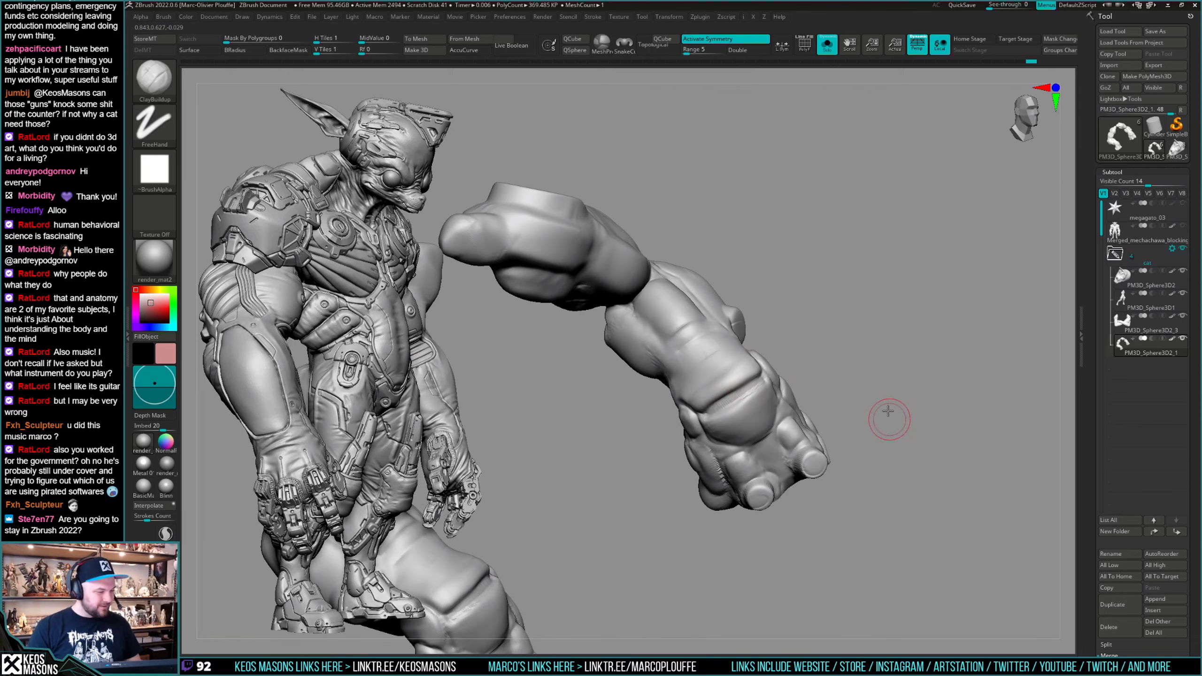
drag(880, 416, 849, 440)
right_drag(849, 441, 847, 424)
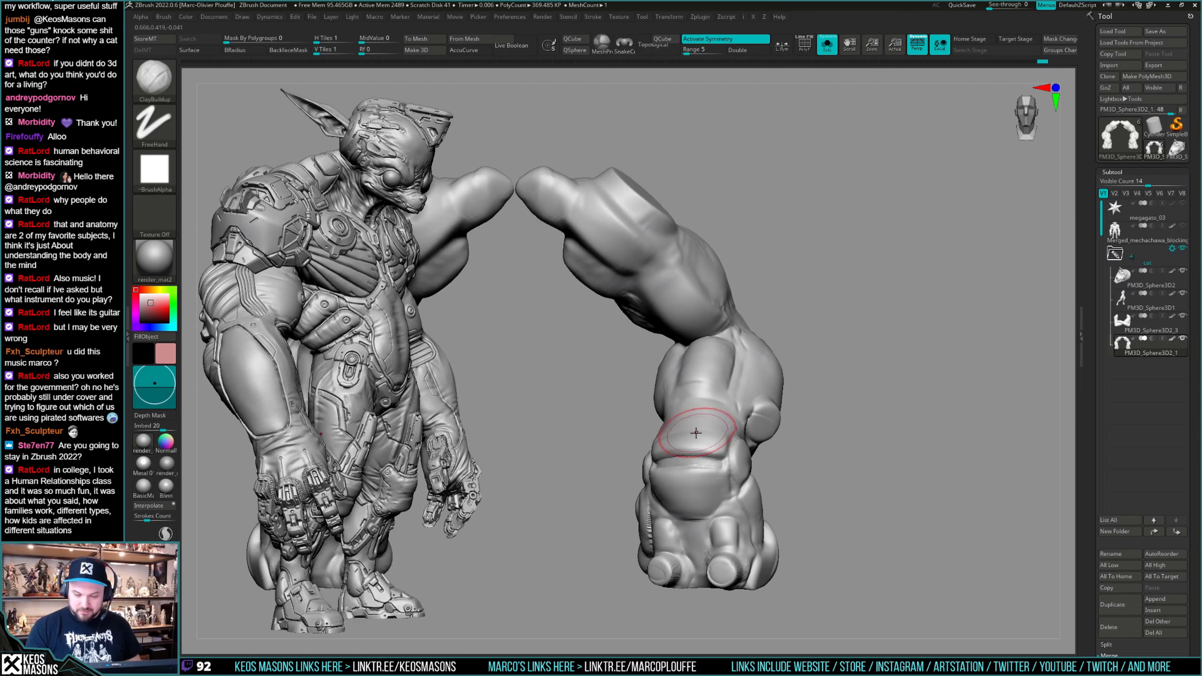
key(space)
mouse_move(694, 432)
right_down()
mouse_move(712, 417)
mouse_move(675, 404)
right_up()
click(711, 408)
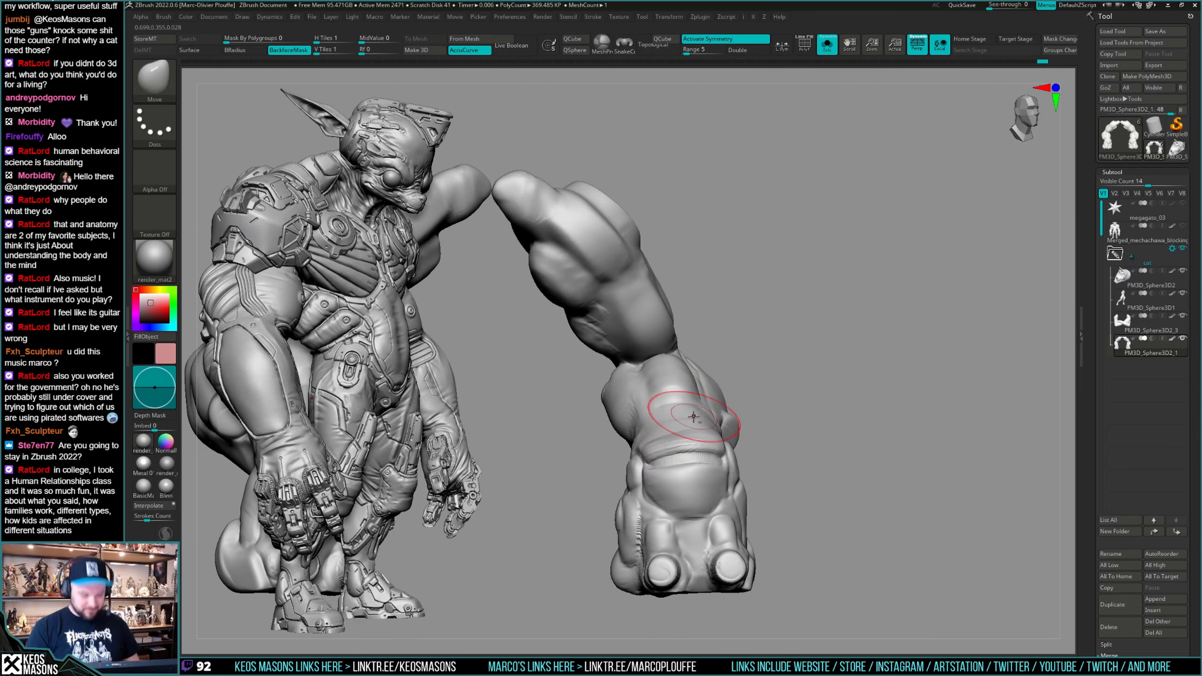
mouse_move(673, 433)
right_down()
mouse_move(684, 402)
mouse_move(686, 427)
right_up()
key(space)
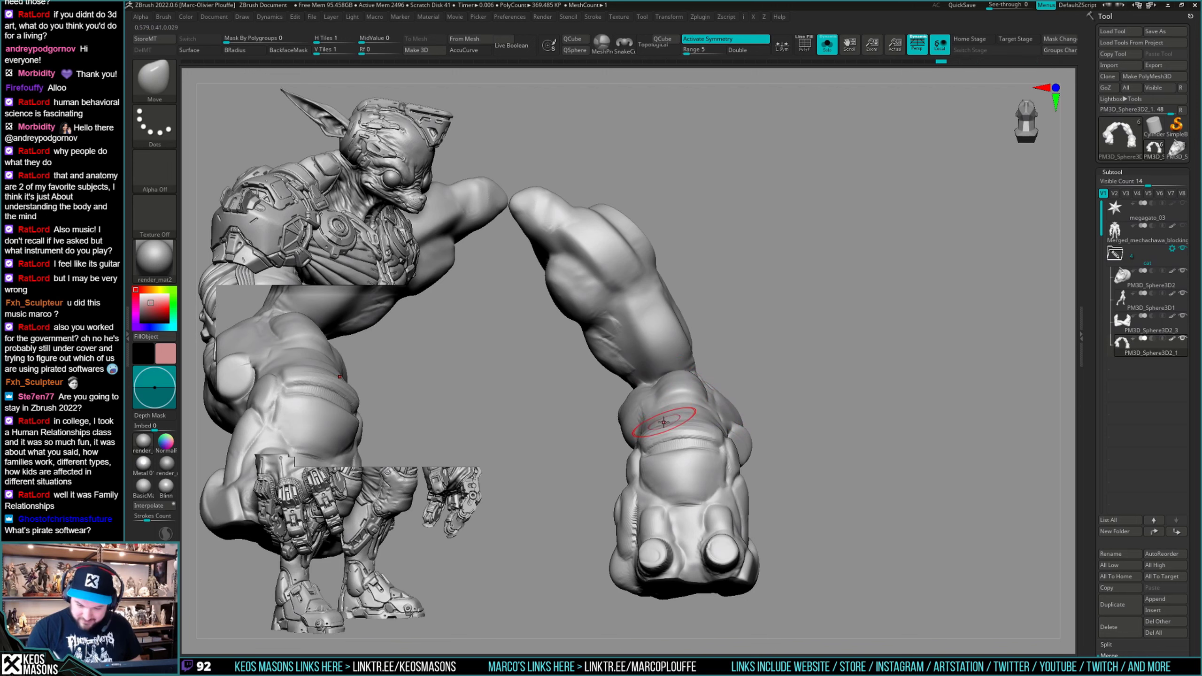
right_drag(698, 423, 679, 364)
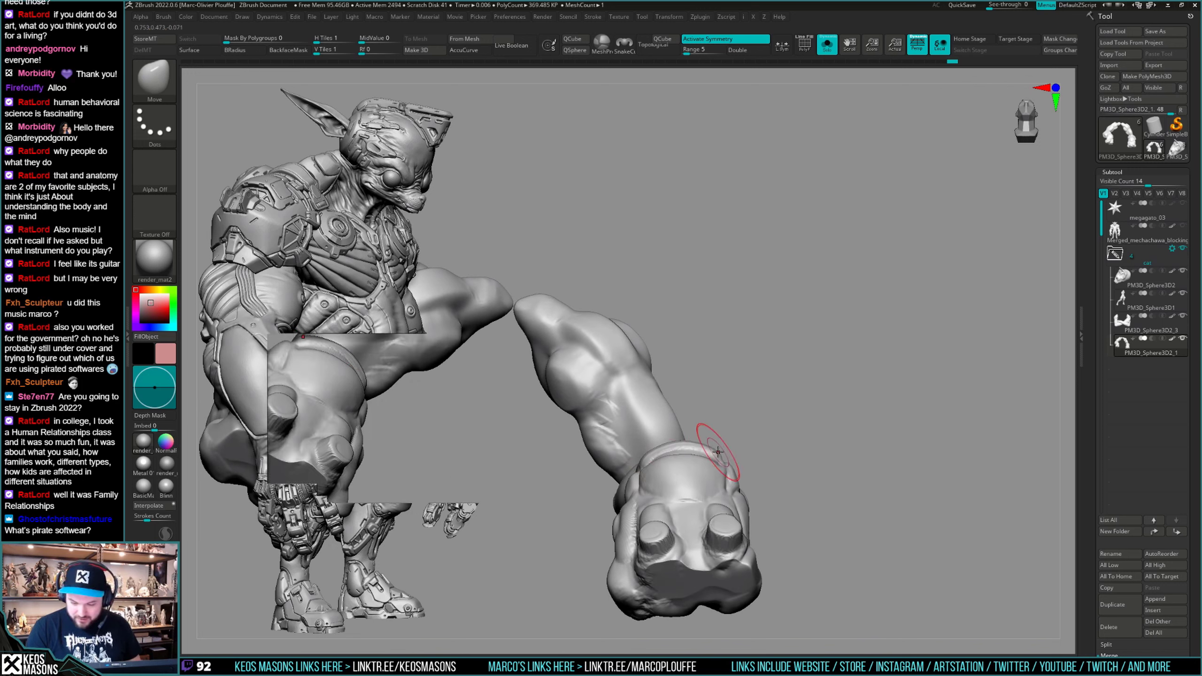
mouse_move(703, 458)
right_down()
mouse_move(724, 469)
mouse_move(720, 449)
mouse_move(773, 460)
right_up()
Sharpen the crease on the side of the wrist with the DamStandard brush.
key(b)
key(d)
key(s)
right_click(631, 492)
mouse_move(629, 474)
right_down()
mouse_move(644, 456)
mouse_move(611, 479)
right_up()
right_click(614, 492)
Inspect both arms from several angles, with the polygroup wireframe displayed and hidden.
alt+drag(743, 414, 703, 415)
key(shift+f)
key(shift+f)
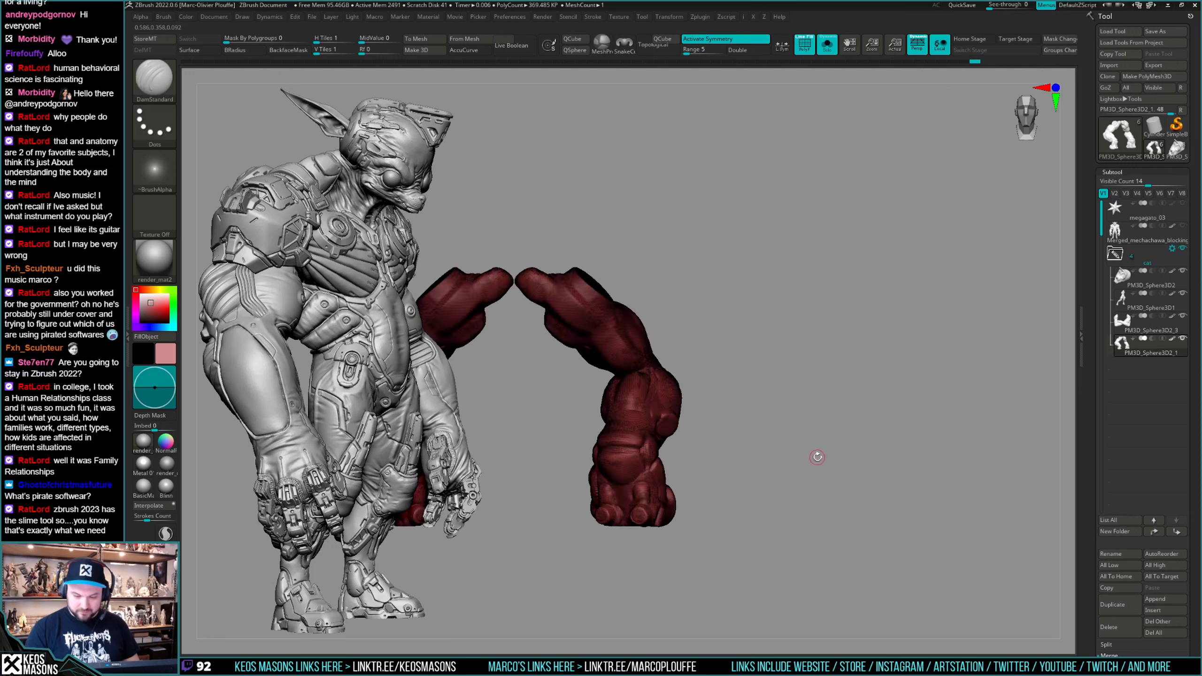
mouse_move(813, 454)
mouse_down()
mouse_move(801, 455)
mouse_move(826, 467)
mouse_move(838, 458)
mouse_move(806, 432)
mouse_move(729, 416)
mouse_move(747, 411)
mouse_move(762, 450)
mouse_move(801, 444)
mouse_move(792, 467)
mouse_move(767, 443)
mouse_move(782, 446)
mouse_move(810, 416)
mouse_move(835, 428)
mouse_move(850, 403)
mouse_up()
key(x)
click(816, 367)
mouse_move(816, 367)
mouse_down()
mouse_move(774, 398)
mouse_move(792, 405)
mouse_move(770, 416)
mouse_up()
key(x)
click(884, 355)
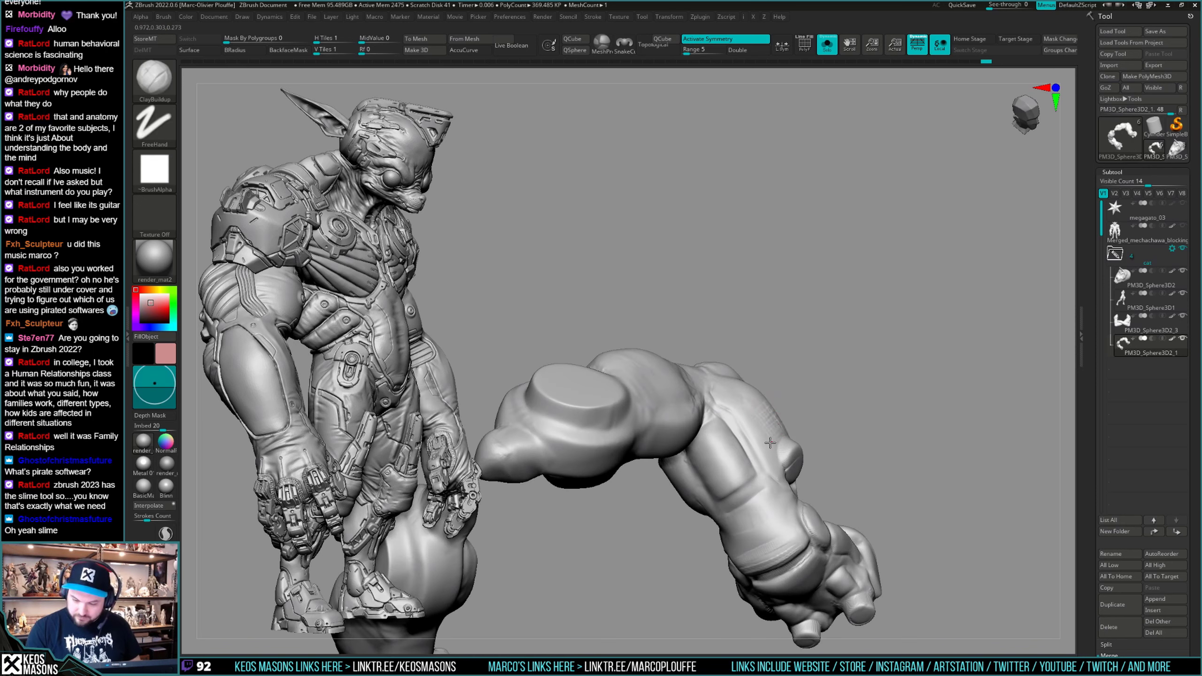
Build up the outer side of the forearm below the elbow with ClayBuildup and smooth it.
mouse_move(752, 399)
mouse_down()
mouse_move(765, 402)
mouse_move(753, 387)
mouse_up()
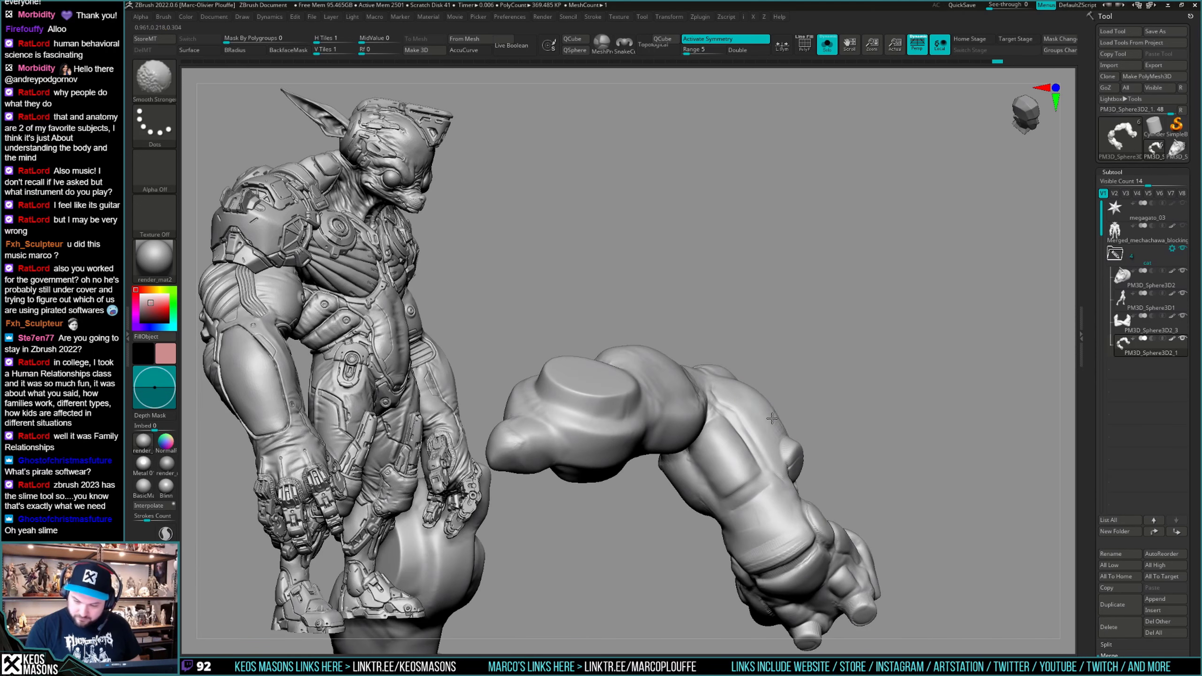
mouse_move(786, 426)
mouse_down()
mouse_move(778, 418)
mouse_move(797, 415)
mouse_move(783, 389)
mouse_move(765, 416)
mouse_up()
mouse_move(744, 404)
right_down()
mouse_move(637, 441)
mouse_move(652, 402)
mouse_move(639, 428)
mouse_move(563, 398)
right_up()
right_click(748, 409)
right_click(836, 349)
Carve a groove along the side of the forearm below the round elbow stub with DamStandard, undoing unwanted strokes.
key(b)
key(d)
key(s)
key(ctrl)
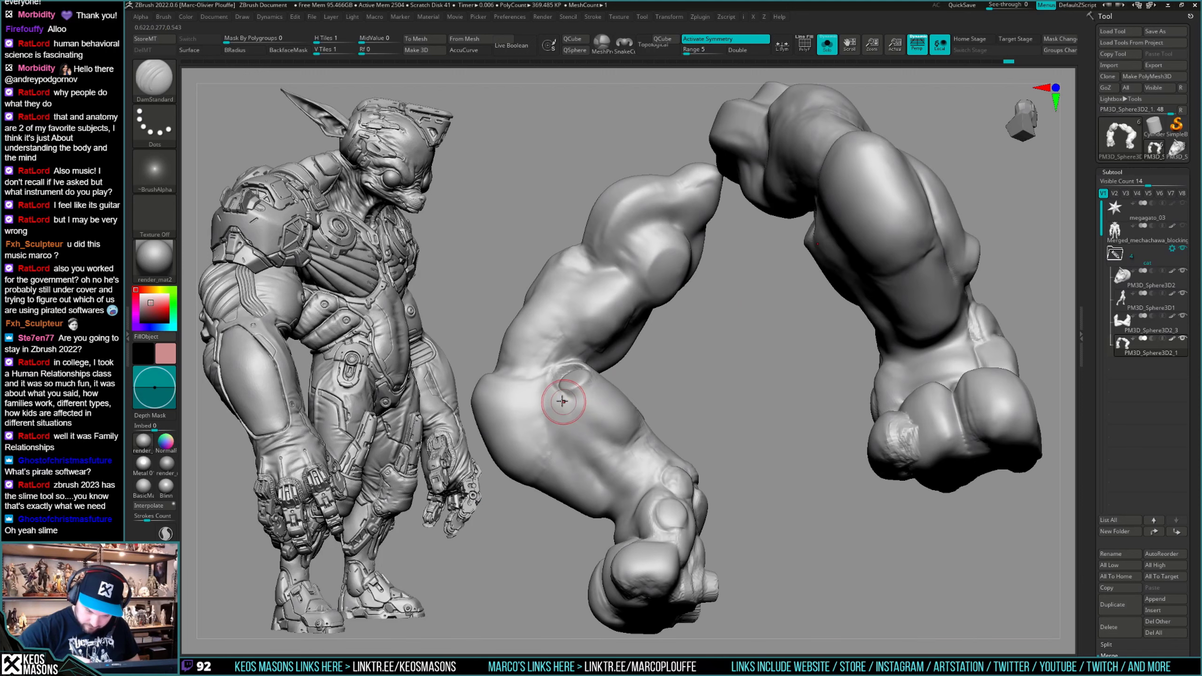
key(ctrl+z)
drag(550, 403, 624, 447)
key(ctrl+z)
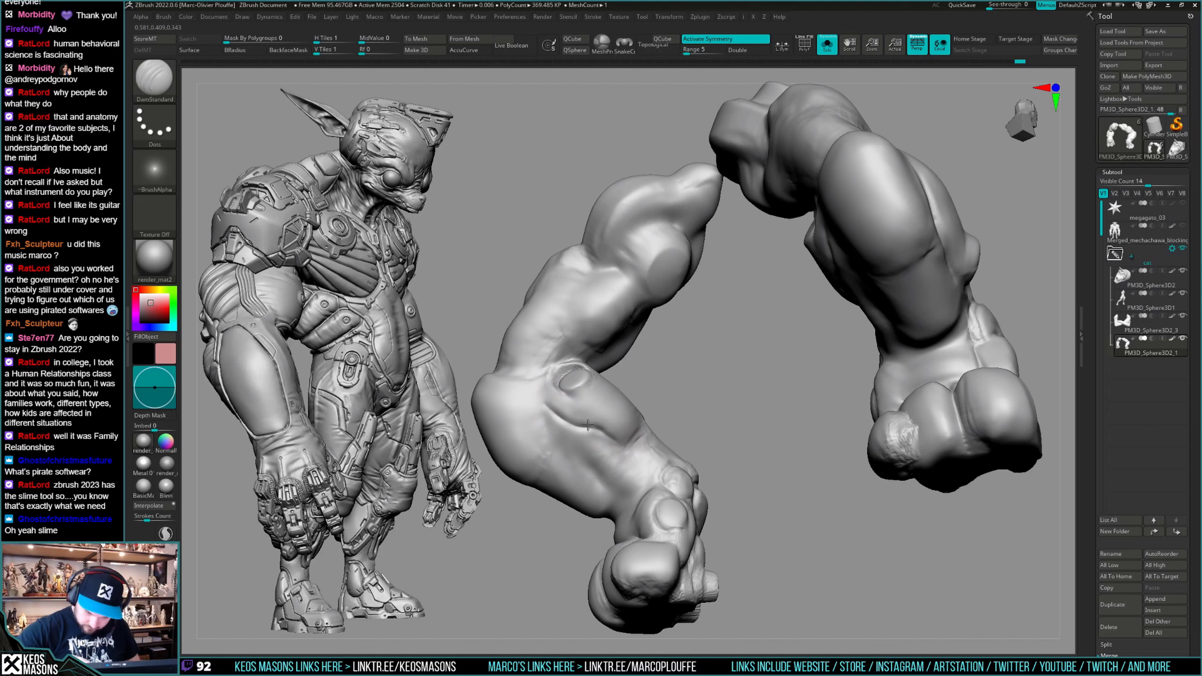
mouse_move(580, 425)
right_down()
mouse_move(619, 447)
mouse_move(639, 429)
mouse_move(701, 418)
mouse_move(632, 428)
mouse_move(644, 366)
right_up()
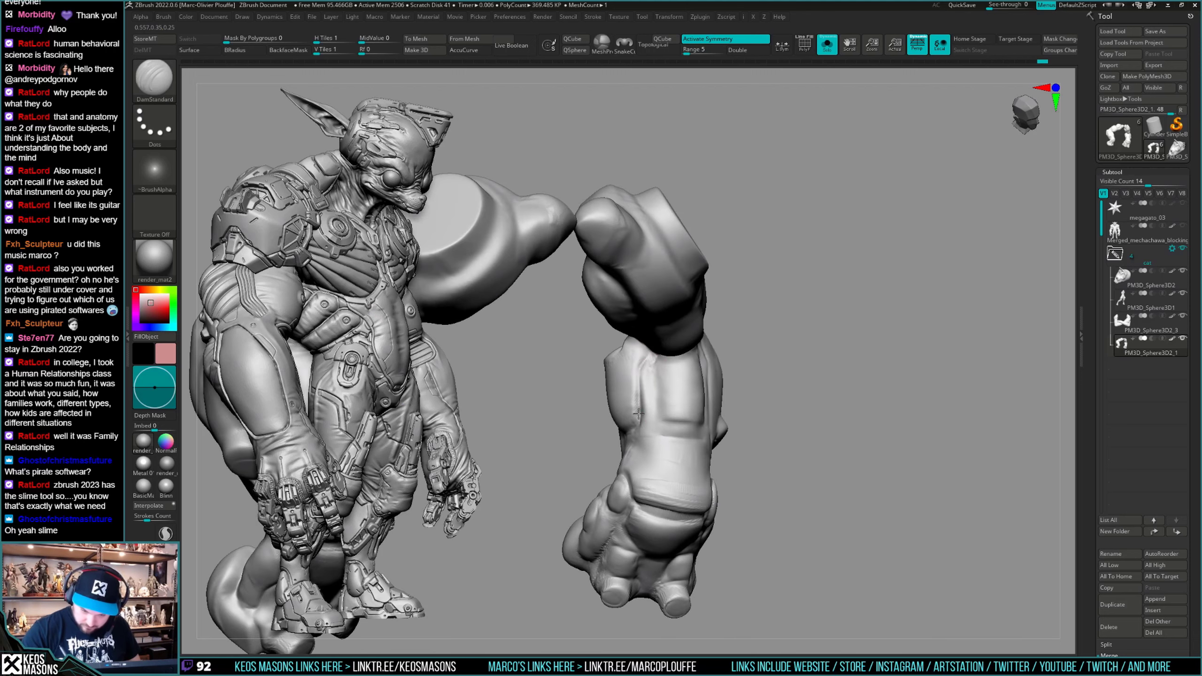
Define the edges of the raised panel on the forearm and the groove running towards the wrist with DamStandard.
mouse_move(640, 414)
right_down()
mouse_move(653, 360)
mouse_move(662, 384)
mouse_move(643, 352)
right_up()
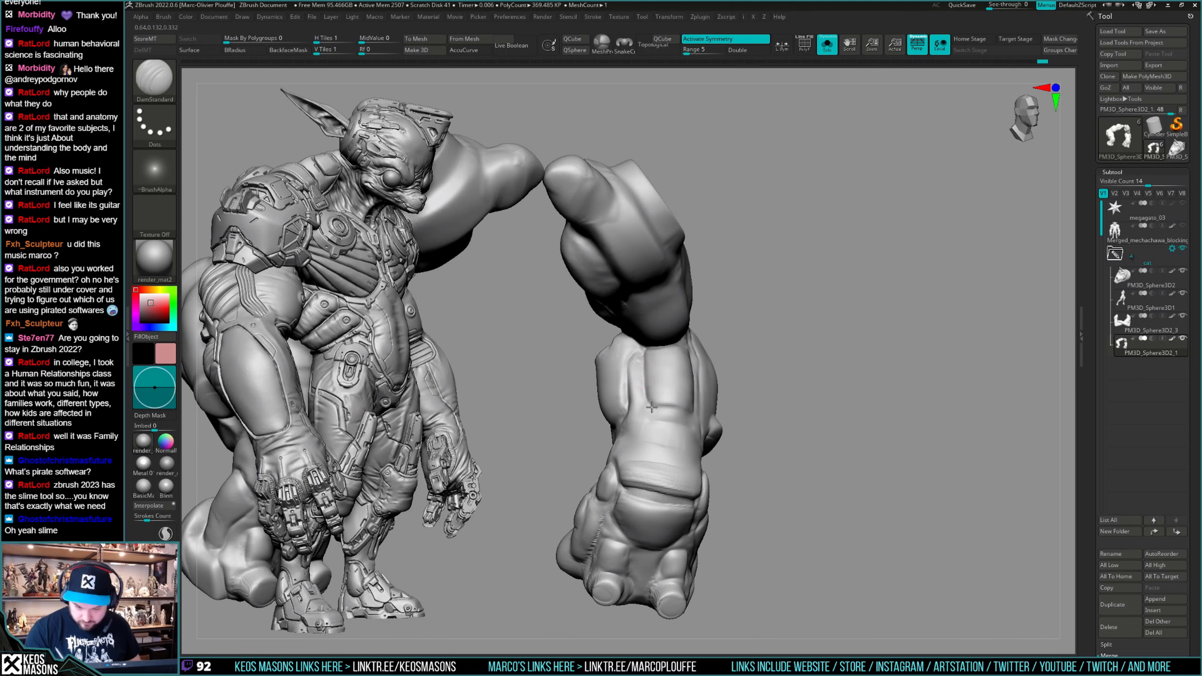
mouse_move(652, 407)
right_down()
mouse_move(699, 405)
mouse_move(719, 450)
mouse_move(713, 479)
mouse_move(648, 474)
mouse_move(666, 443)
mouse_move(701, 433)
mouse_move(684, 412)
mouse_move(652, 433)
mouse_move(653, 465)
mouse_move(646, 449)
mouse_move(641, 470)
mouse_move(614, 484)
mouse_move(629, 465)
right_up()
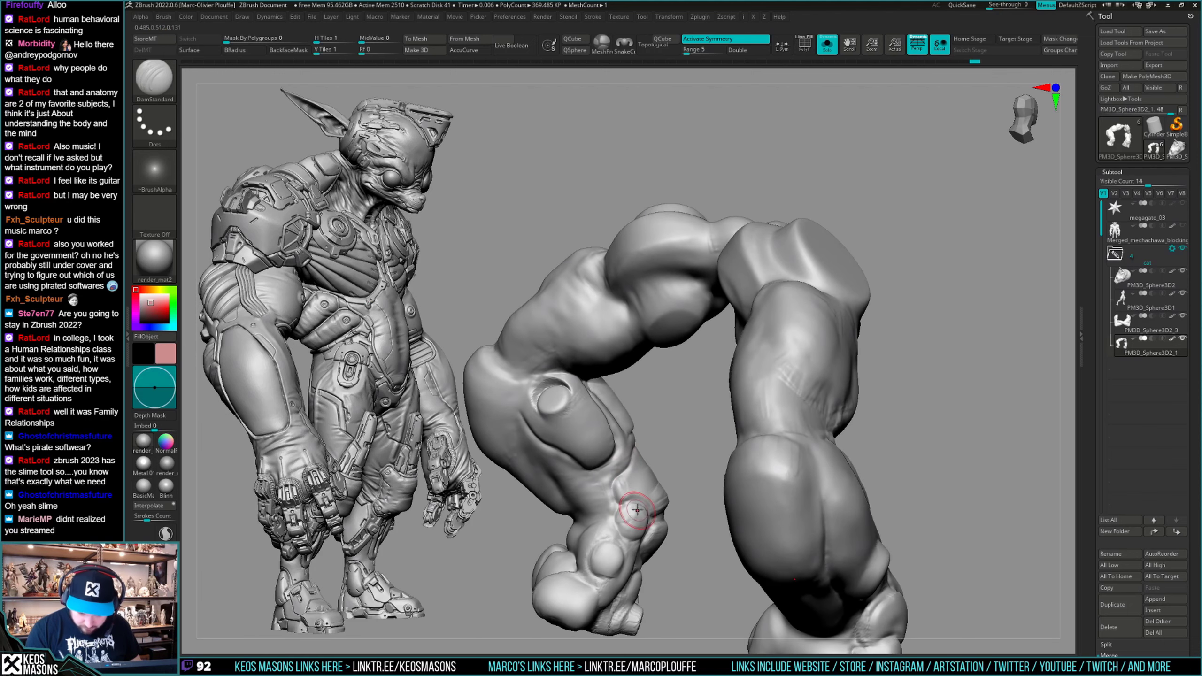
mouse_move(636, 510)
right_down()
mouse_move(644, 416)
mouse_move(626, 455)
mouse_move(629, 426)
mouse_move(678, 352)
right_up()
Fill out the forearm surface between the raised panel and the wrist with ClayBuildup and smooth the transition.
key(b)
key(i)
key(n)
key(b)
key(c)
key(b)
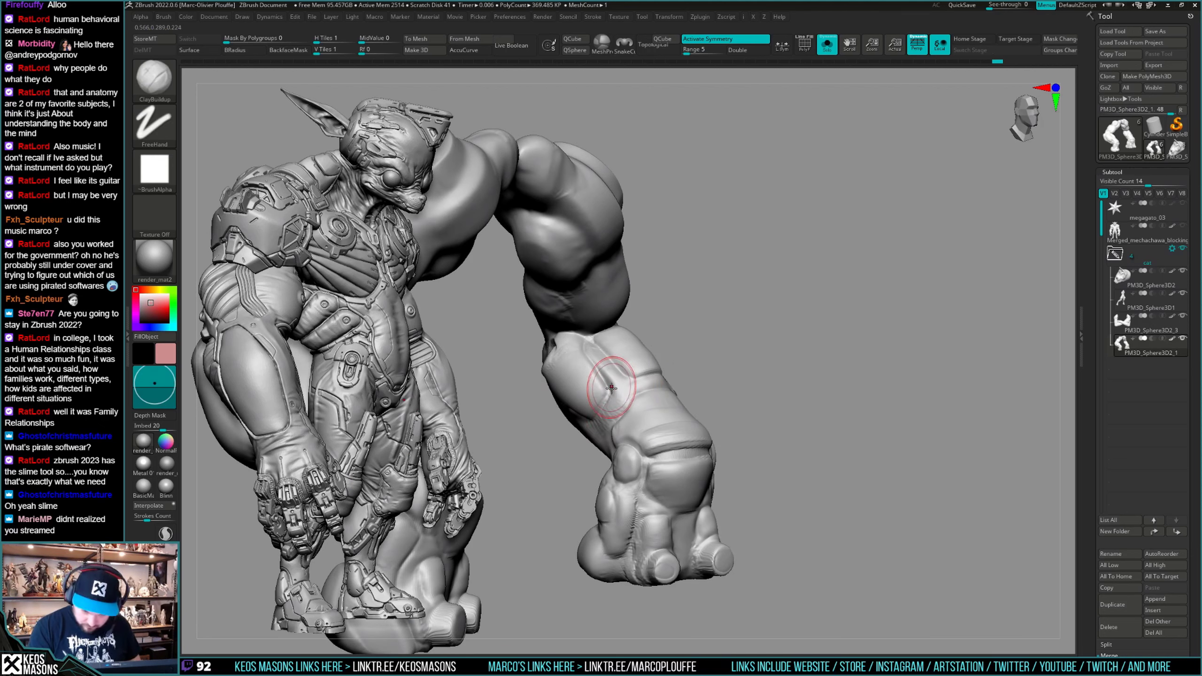
right_drag(610, 387, 616, 391)
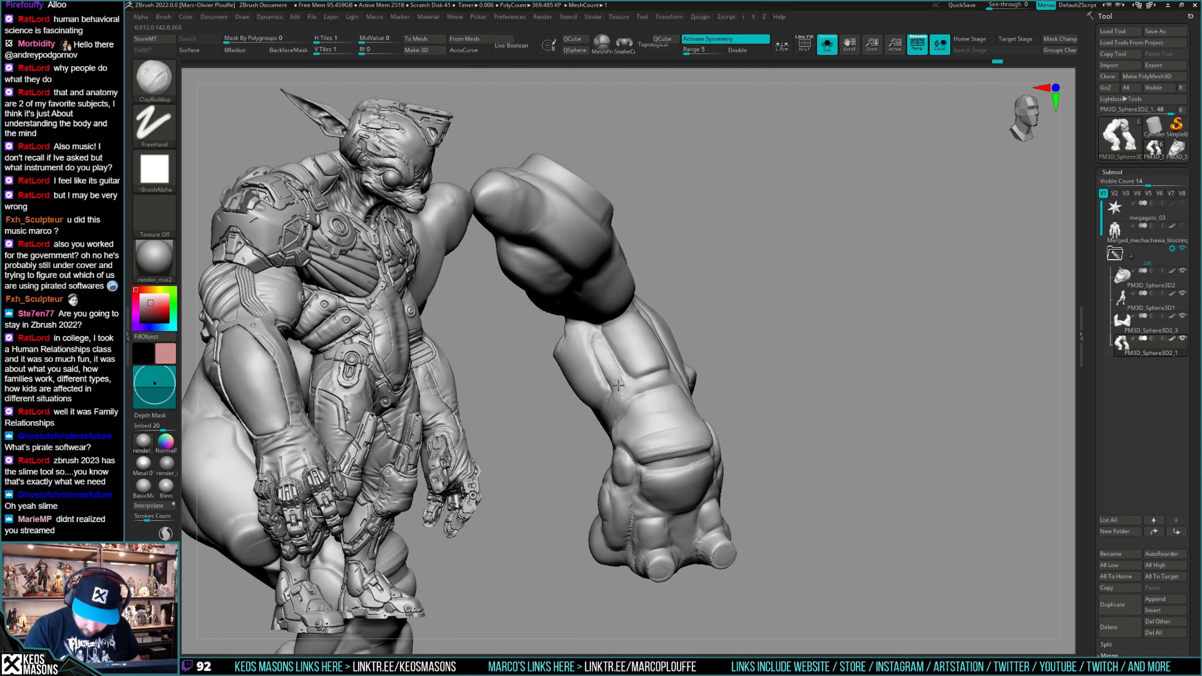
mouse_move(625, 388)
mouse_down()
mouse_move(608, 359)
mouse_move(610, 379)
mouse_up()
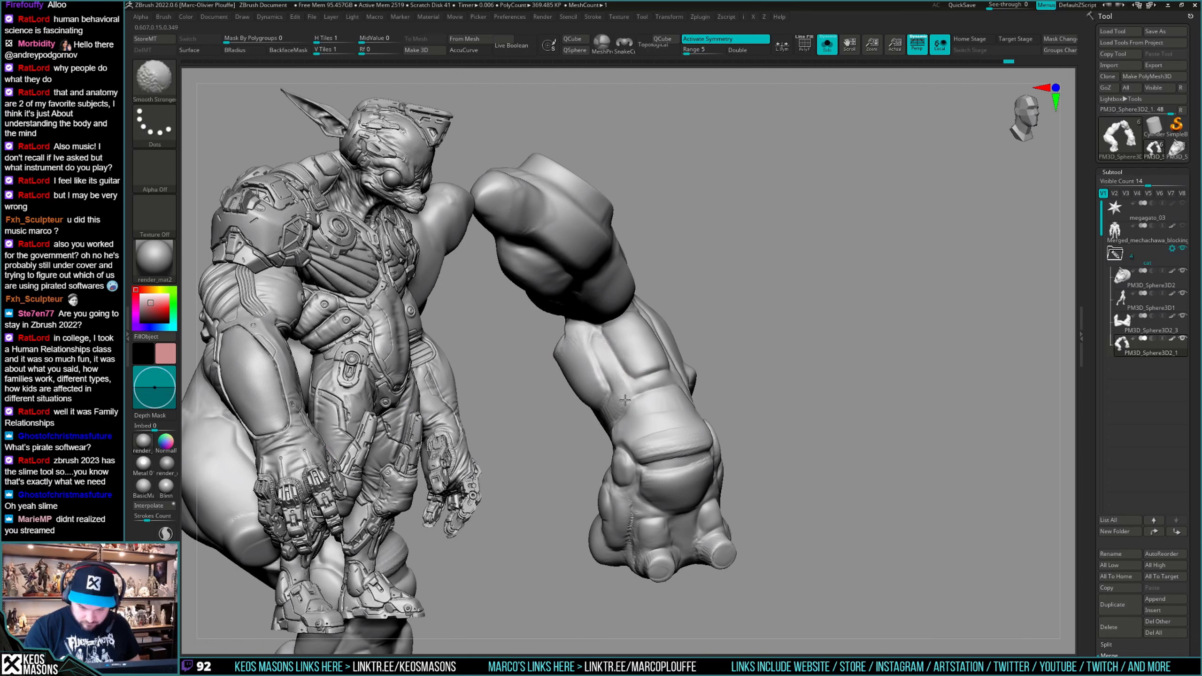
right_drag(610, 402, 585, 456)
shift+drag(587, 402, 596, 424)
shift+right_drag(596, 424, 599, 392)
Check the arms in wireframe display and build up the underside of the forearm near the elbow with ClayBuildup.
mouse_move(781, 433)
mouse_down()
mouse_move(821, 435)
mouse_move(797, 432)
mouse_move(815, 435)
mouse_move(804, 430)
mouse_move(801, 444)
mouse_move(830, 421)
mouse_move(834, 435)
mouse_move(809, 441)
mouse_up()
key(shift+f)
key(shift+f)
right_click(731, 474)
right_drag(731, 475, 733, 472)
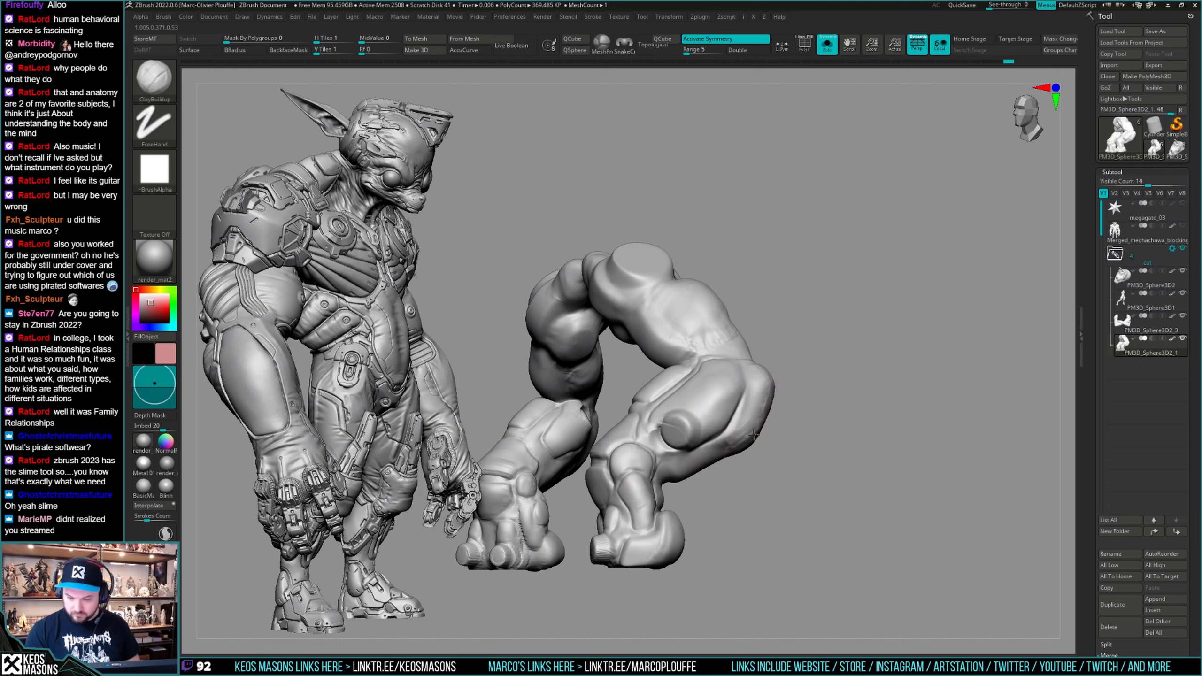
key(shift)
mouse_move(797, 408)
mouse_down()
mouse_move(564, 339)
mouse_move(725, 370)
mouse_move(736, 443)
mouse_move(739, 418)
mouse_up()
key(ctrl)
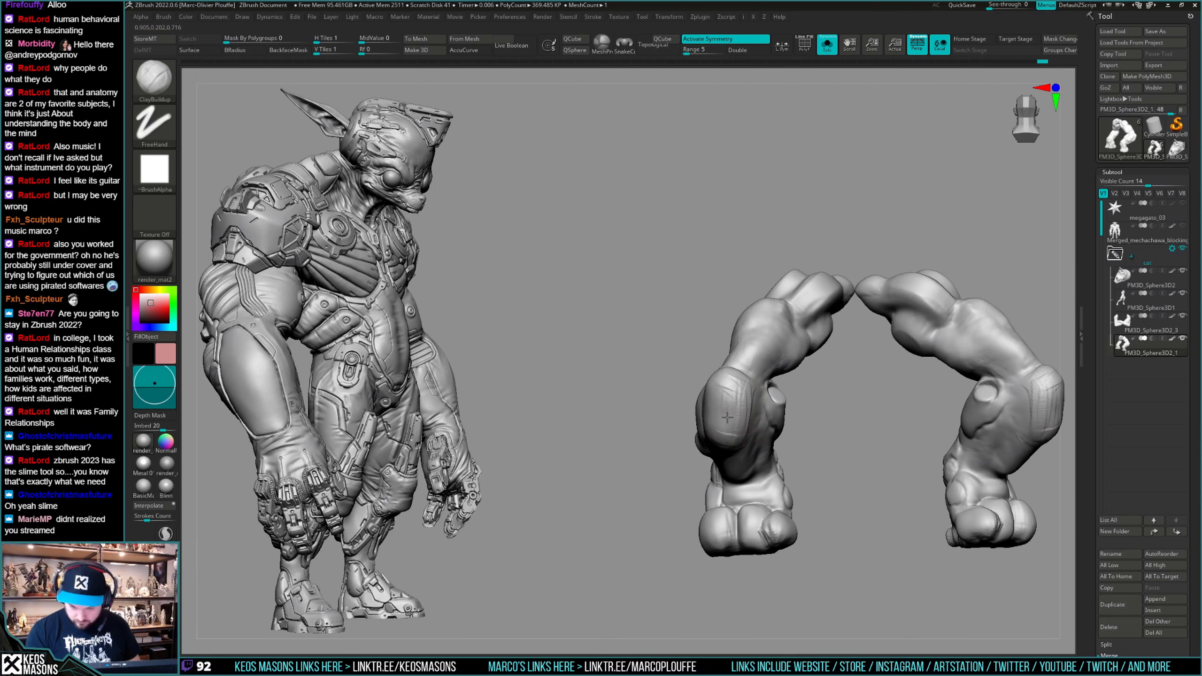
Add volume to the back and side of the elbow with ClayBuildup and smooth it.
right_drag(727, 417, 725, 394)
shift+drag(728, 395, 738, 416)
right_drag(737, 416, 726, 475)
right_click(724, 480)
drag(759, 445, 759, 409)
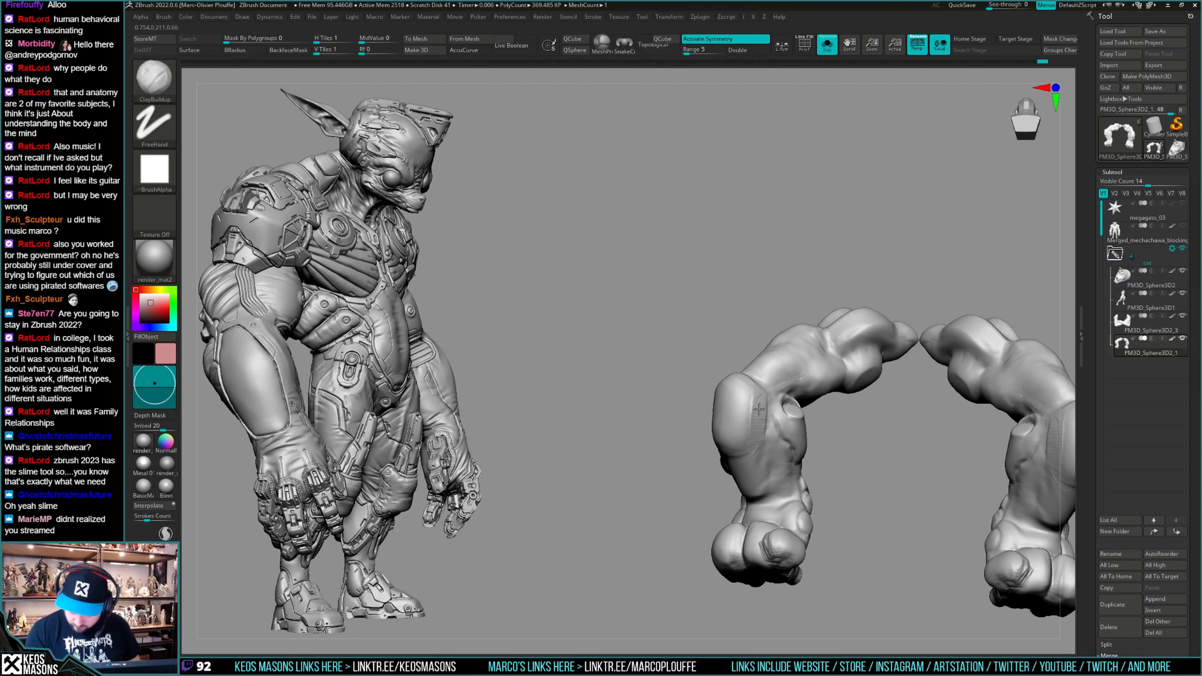
mouse_move(759, 410)
right_down()
mouse_move(772, 255)
mouse_move(718, 448)
mouse_move(786, 421)
mouse_move(729, 426)
mouse_move(705, 379)
mouse_move(716, 425)
mouse_move(707, 360)
mouse_move(713, 411)
mouse_move(800, 421)
mouse_move(784, 416)
mouse_move(810, 442)
mouse_move(797, 421)
mouse_move(813, 419)
mouse_move(813, 440)
mouse_move(840, 417)
right_up()
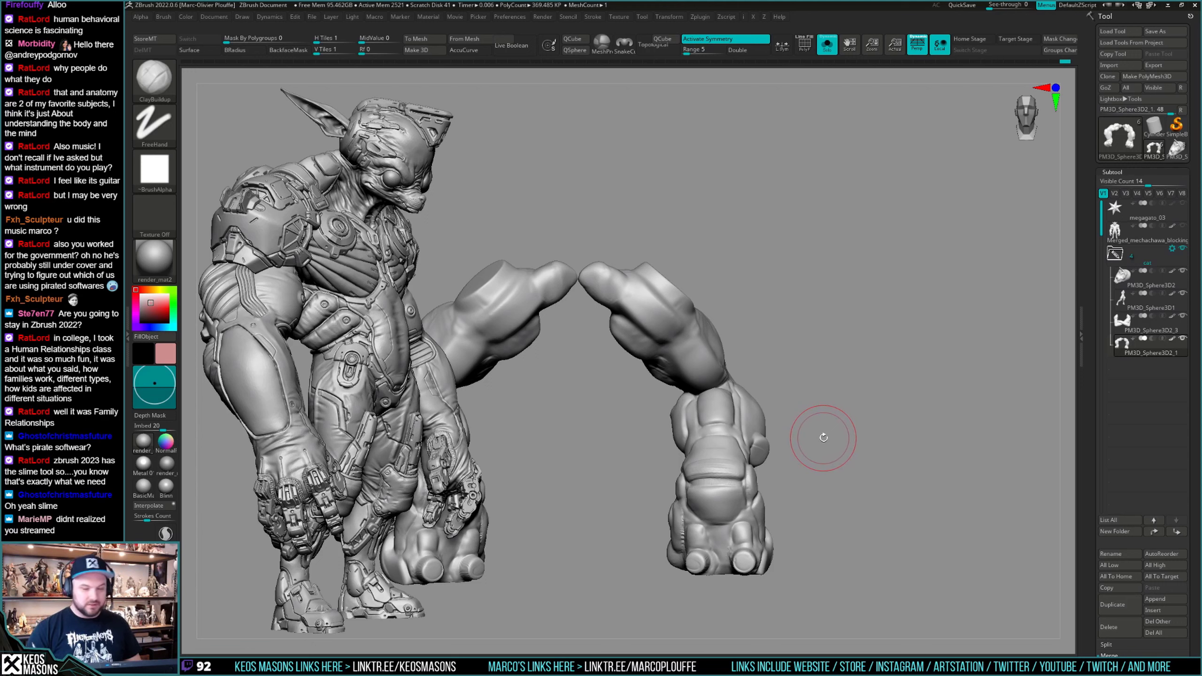
Leave Solo mode so the head and body are displayed together with the arms.
drag(822, 400, 817, 414)
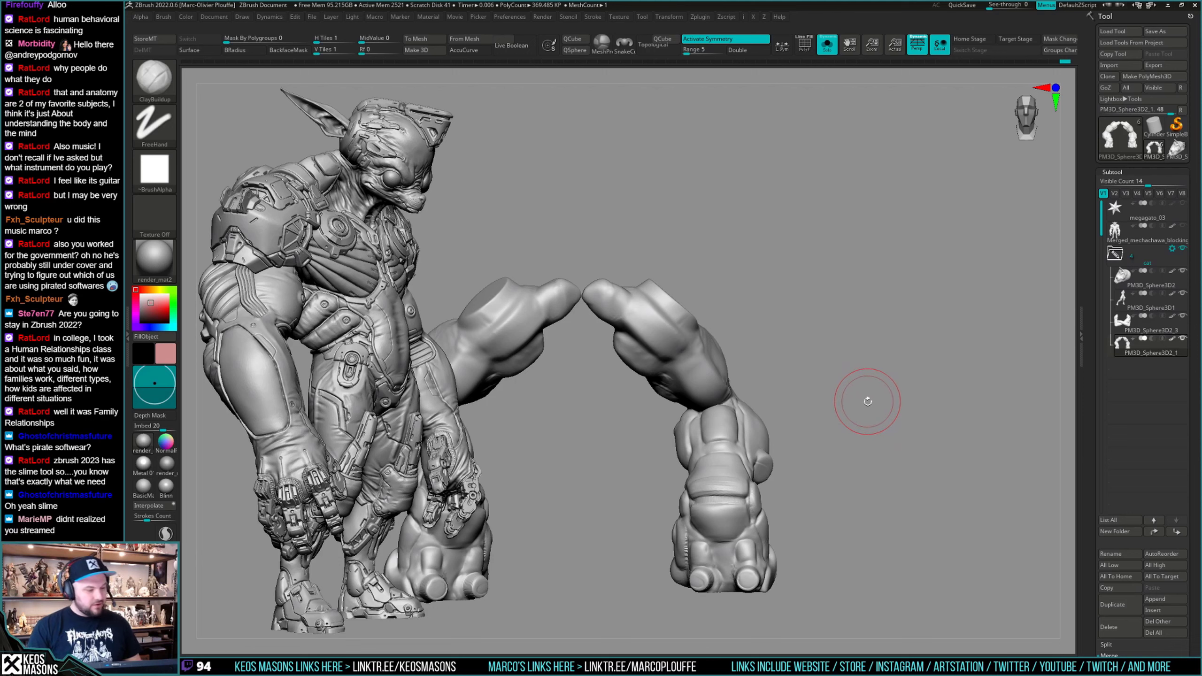
key(ctrl+z)
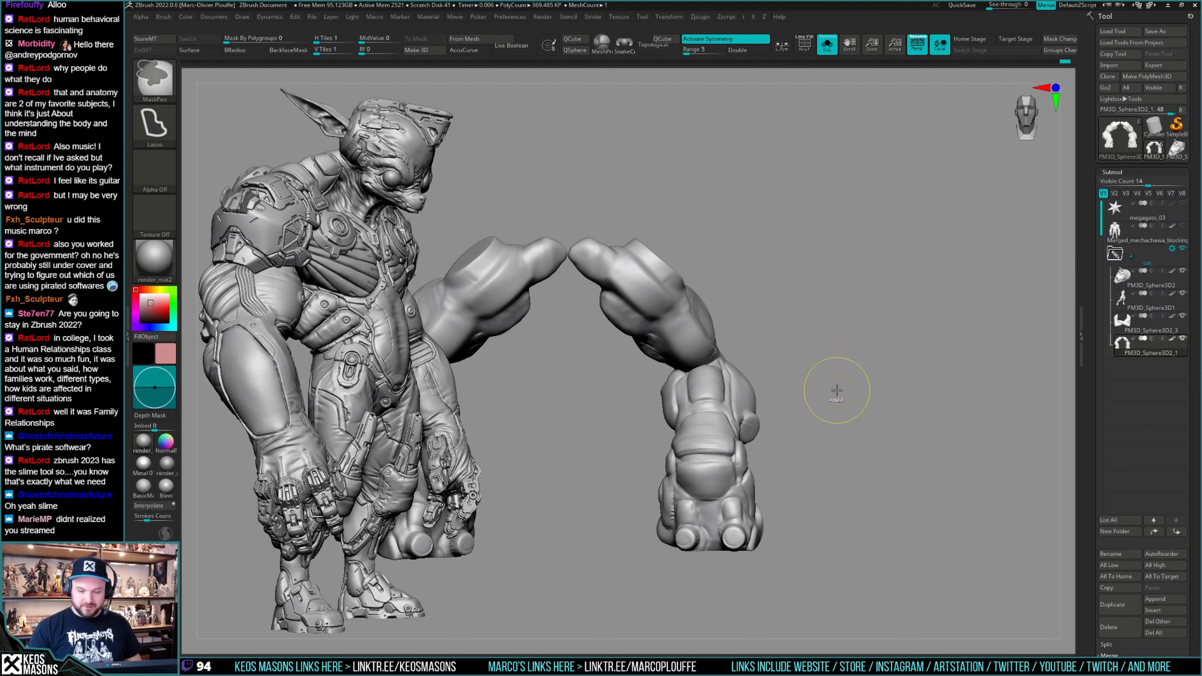
key(ctrl+z)
key(ctrl+z)
key(ctrl+z)
key(ctrl+z)
key(ctrl+z)
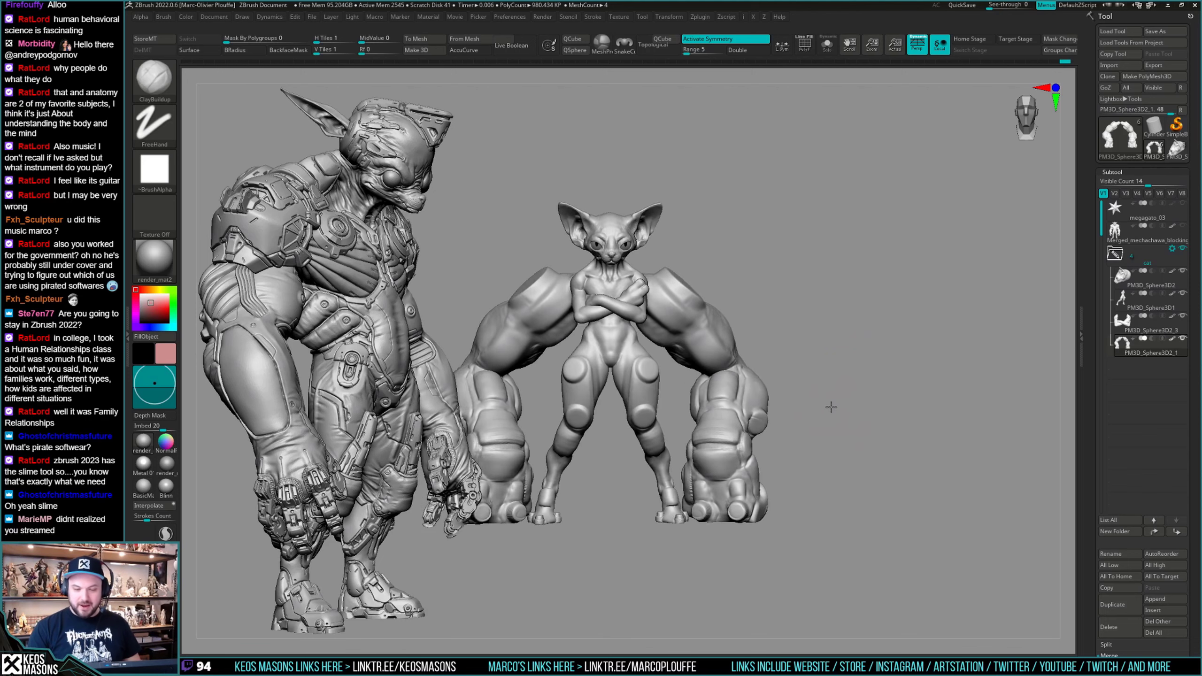
Examine the arms' proportions against the cat's body from the front, back, sides and below.
key(ctrl+z)
key(ctrl+z)
key(ctrl+z)
key(ctrl+z)
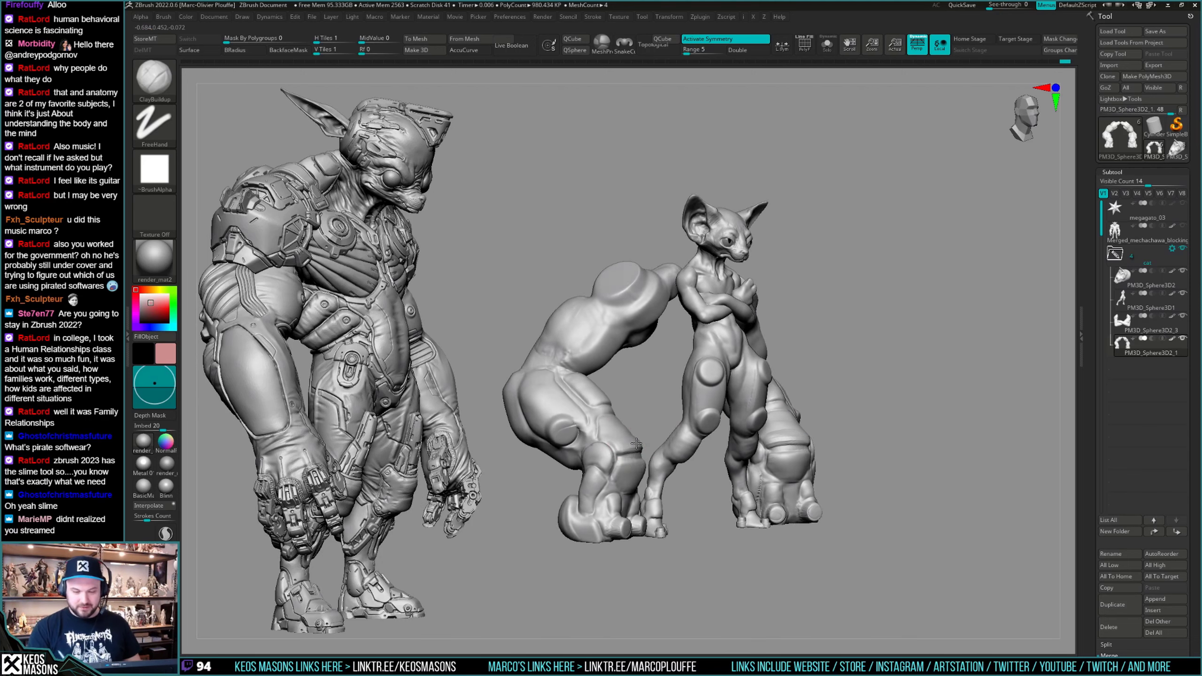
key(ctrl+z)
key(ctrl+z)
key(ctrl+z)
key(ctrl+z)
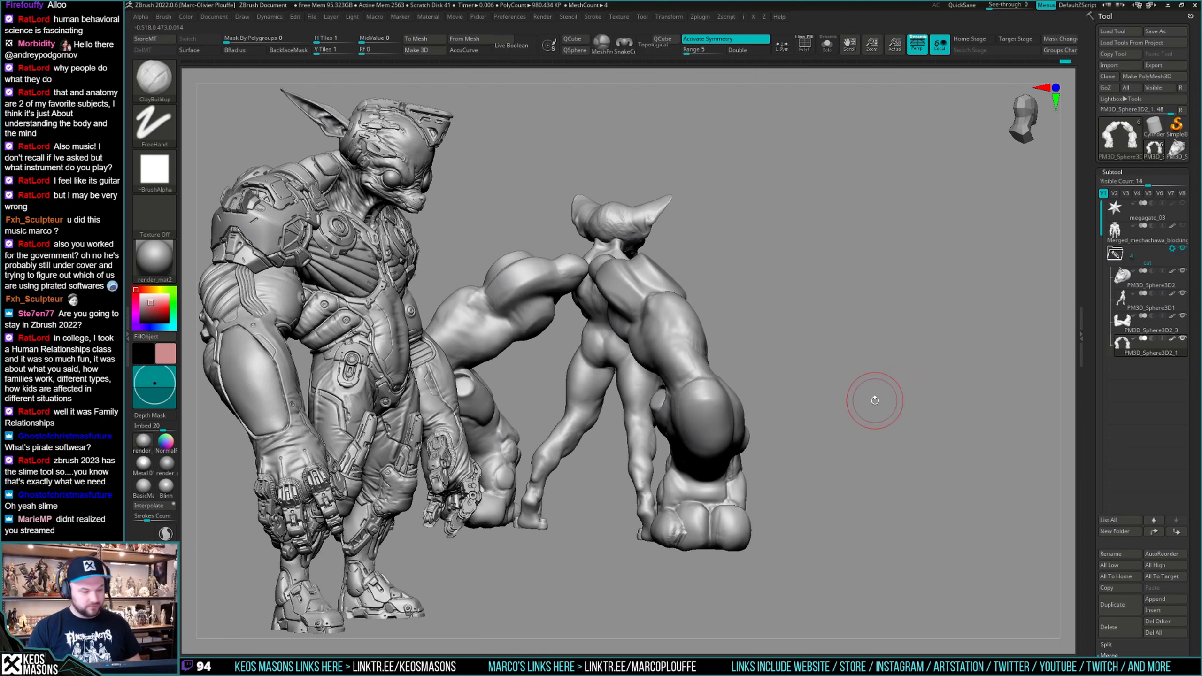
key(ctrl+z)
key(ctrl+z)
key(ctrl+z)
key(ctrl+z)
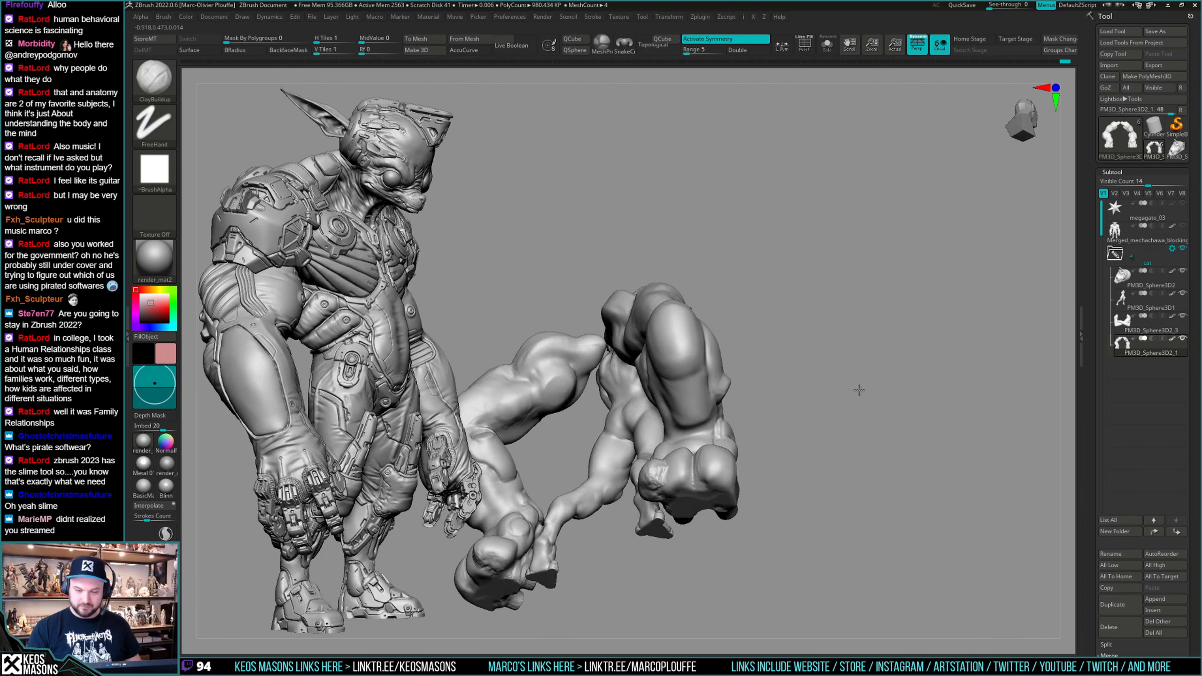
key(ctrl+z)
key(ctrl+z)
key(ctrl+z)
key(ctrl+z)
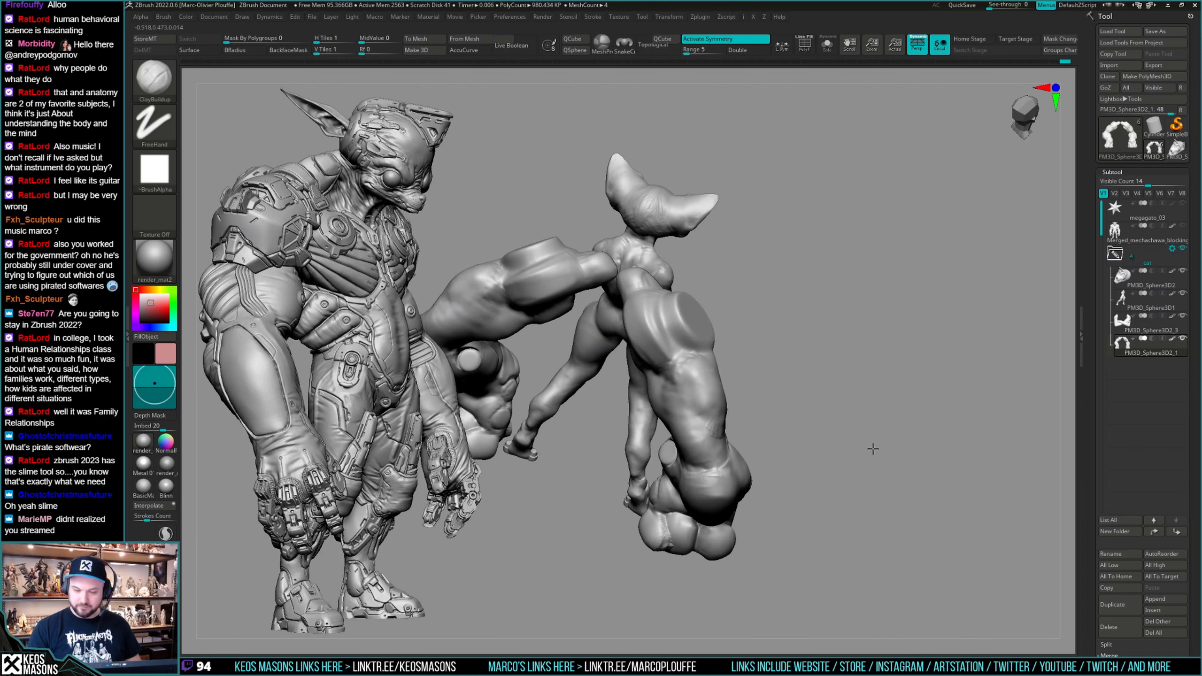
key(ctrl+z)
key(ctrl+z)
key(ctrl+z)
key(ctrl+z)
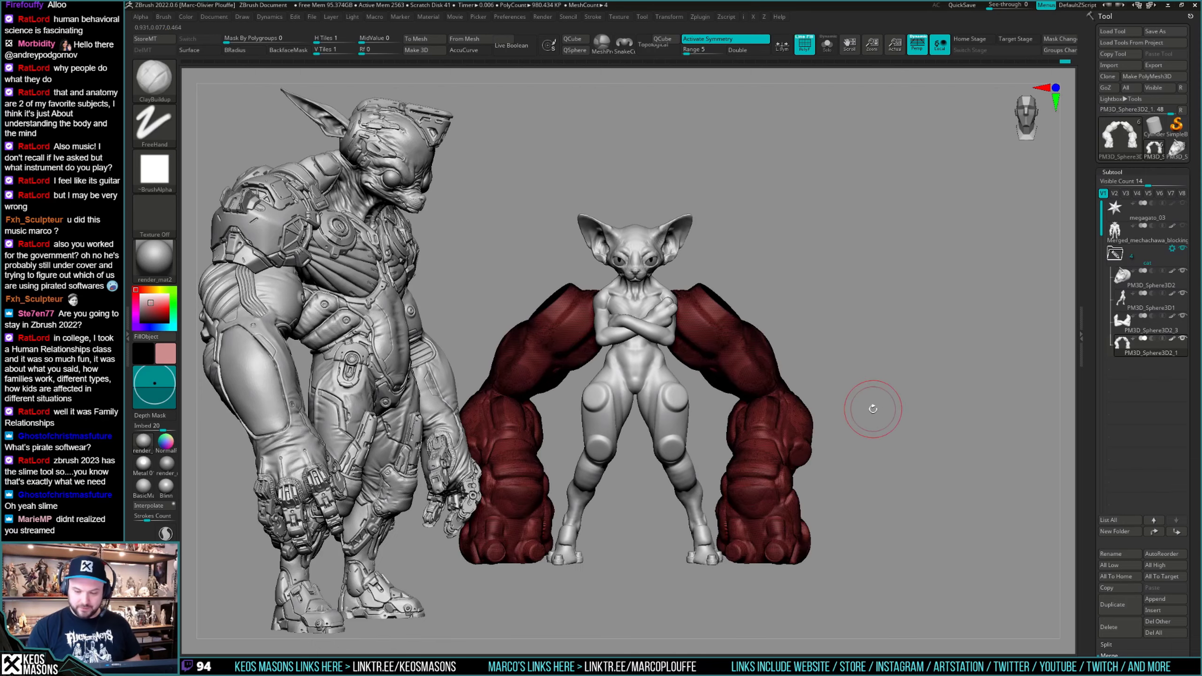
key(ctrl+z)
key(ctrl+z)
key(ctrl+z)
key(ctrl+z)
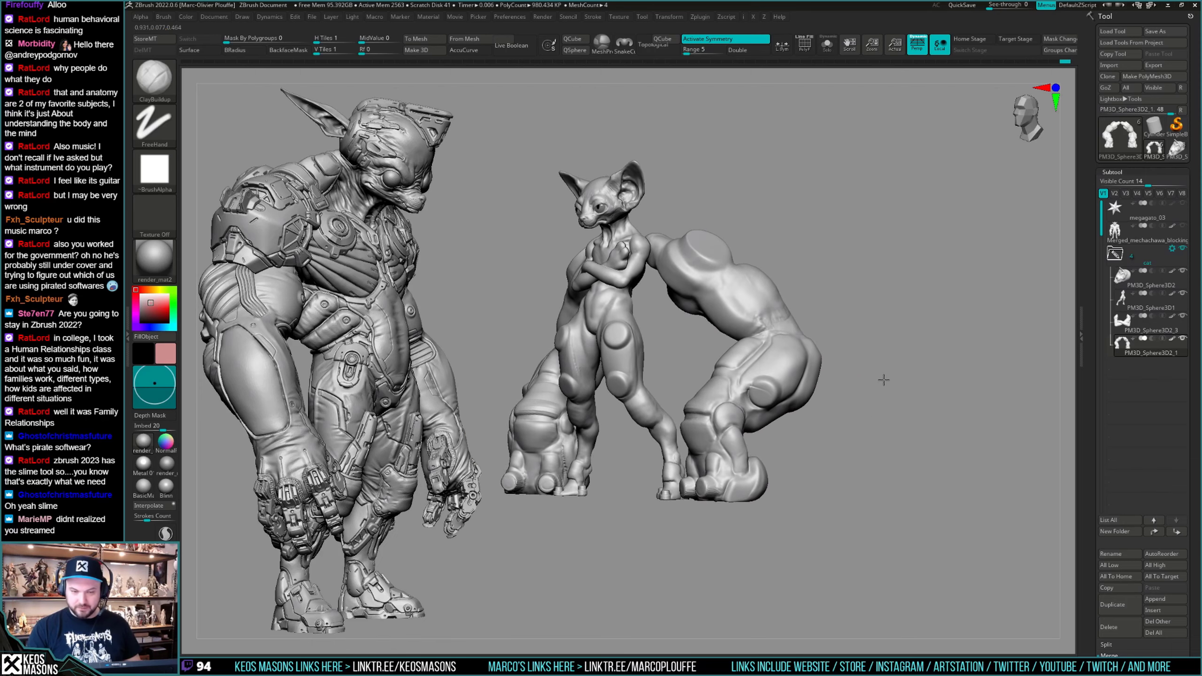
key(ctrl+z)
key(ctrl+z)
key(ctrl+z)
key(ctrl+z)
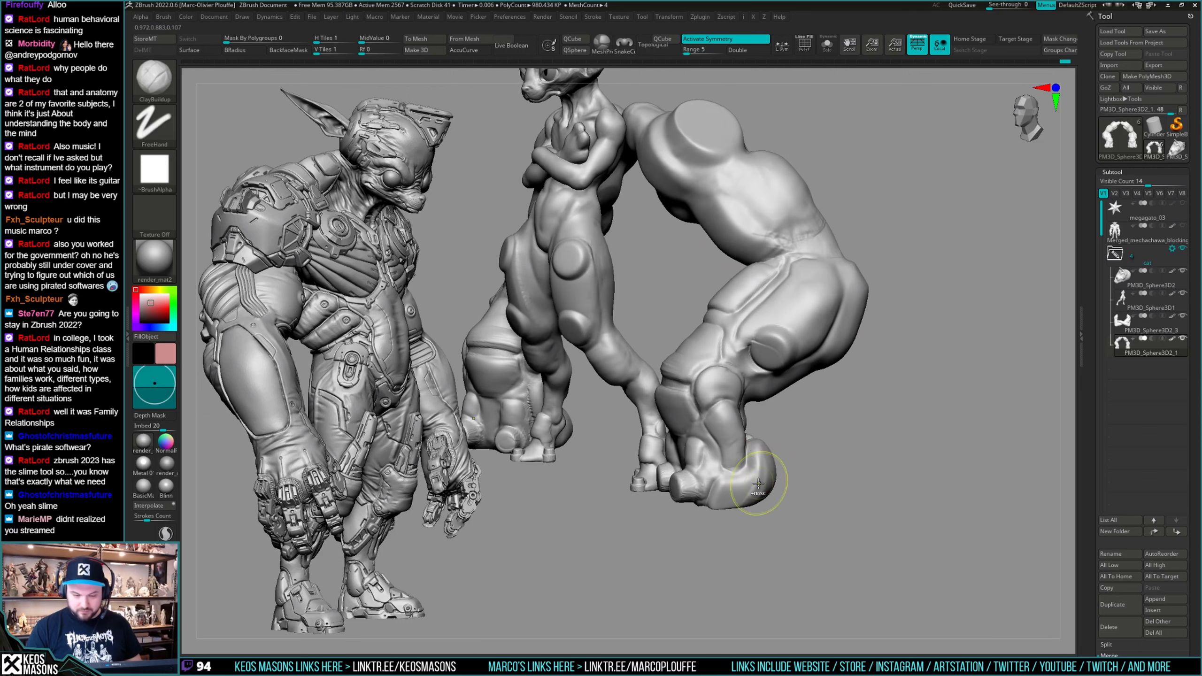
key(ctrl+z)
key(ctrl+z)
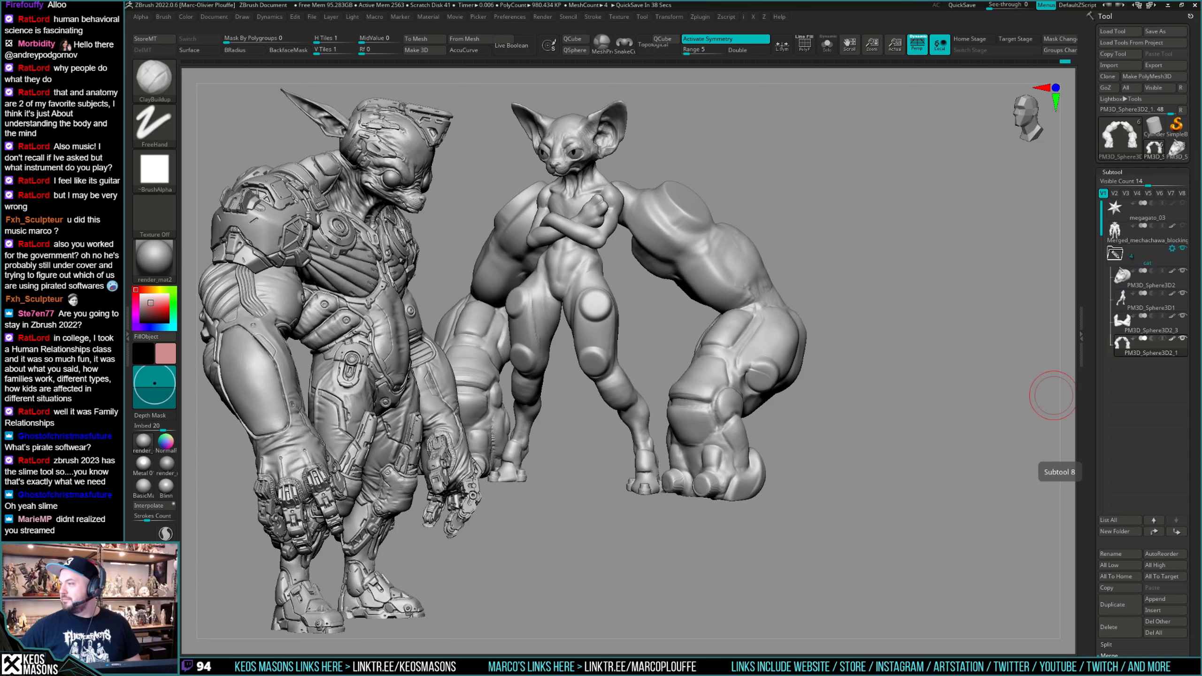
drag(829, 412, 793, 458)
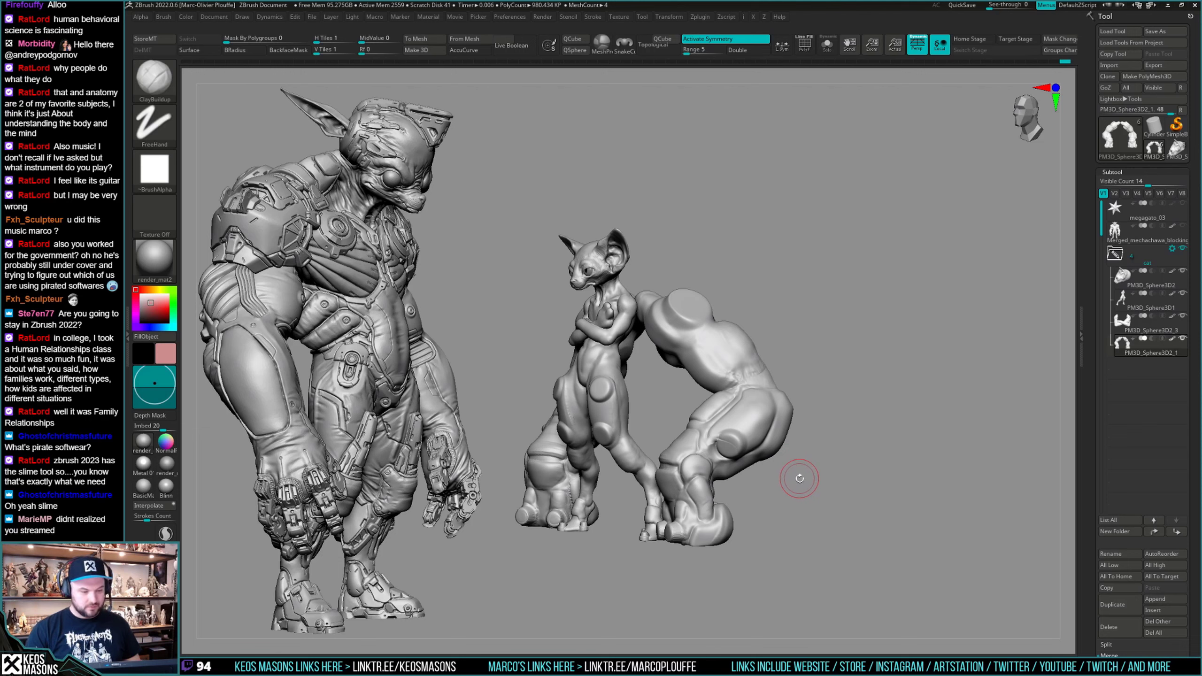
drag(806, 468, 913, 374)
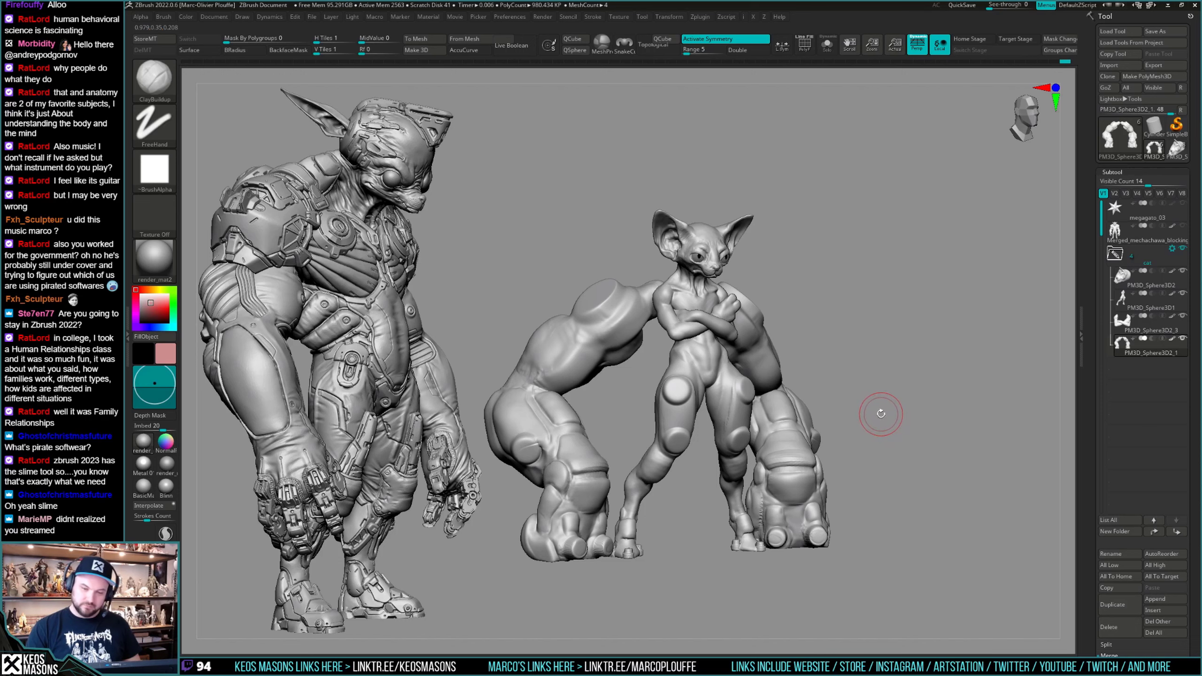
mouse_move(881, 413)
mouse_down()
mouse_move(920, 395)
mouse_move(695, 445)
mouse_move(712, 453)
mouse_up()
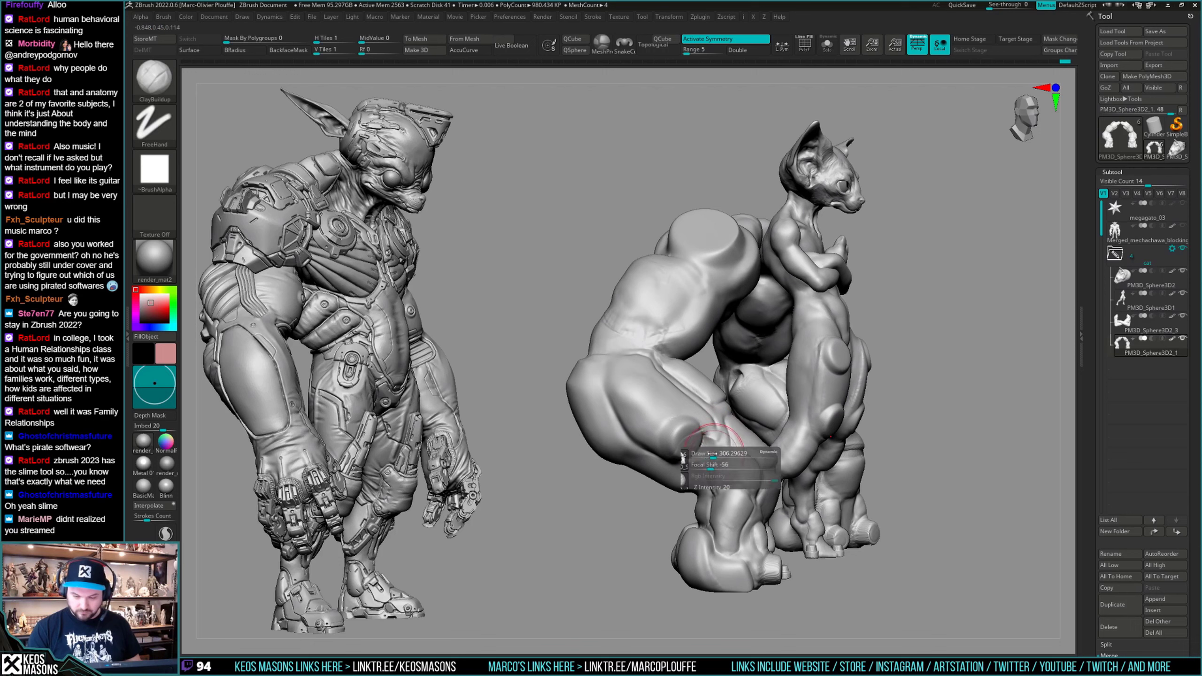
Adjust the brush's draw size and switch from ClayBuildup to the DamStandard brush.
mouse_move(718, 466)
right_down()
mouse_move(832, 459)
mouse_move(729, 454)
mouse_move(701, 468)
mouse_move(718, 486)
right_up()
key(b)
key(d)
key(s)
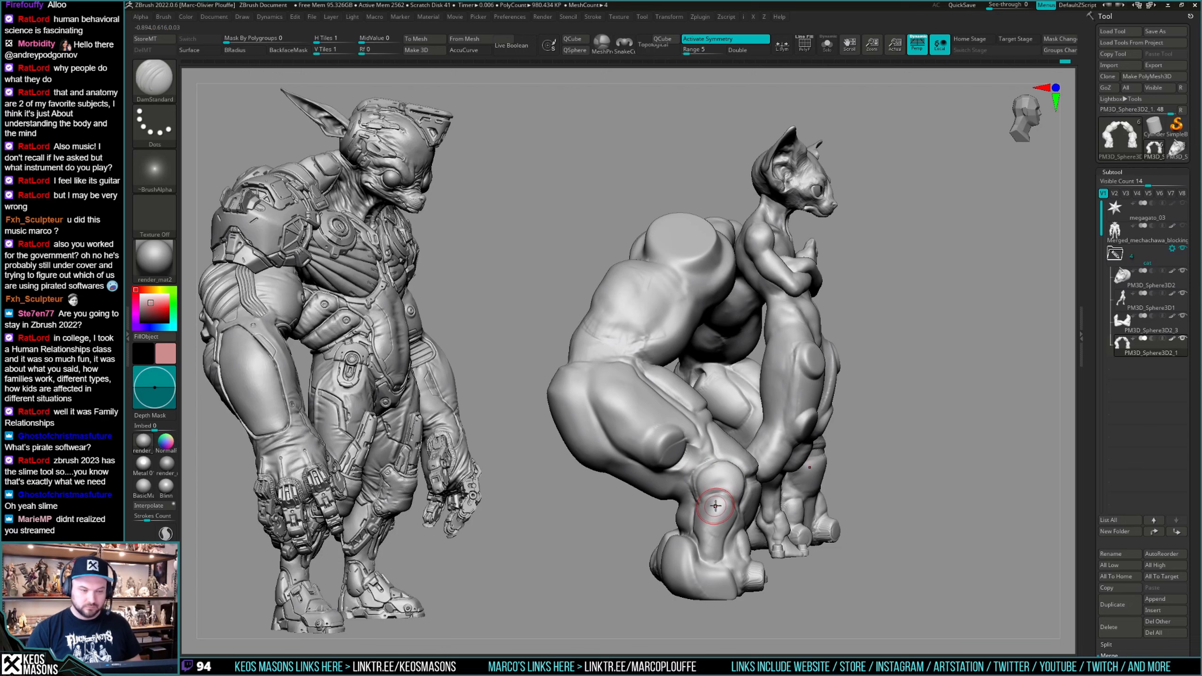
key(x)
click(705, 345)
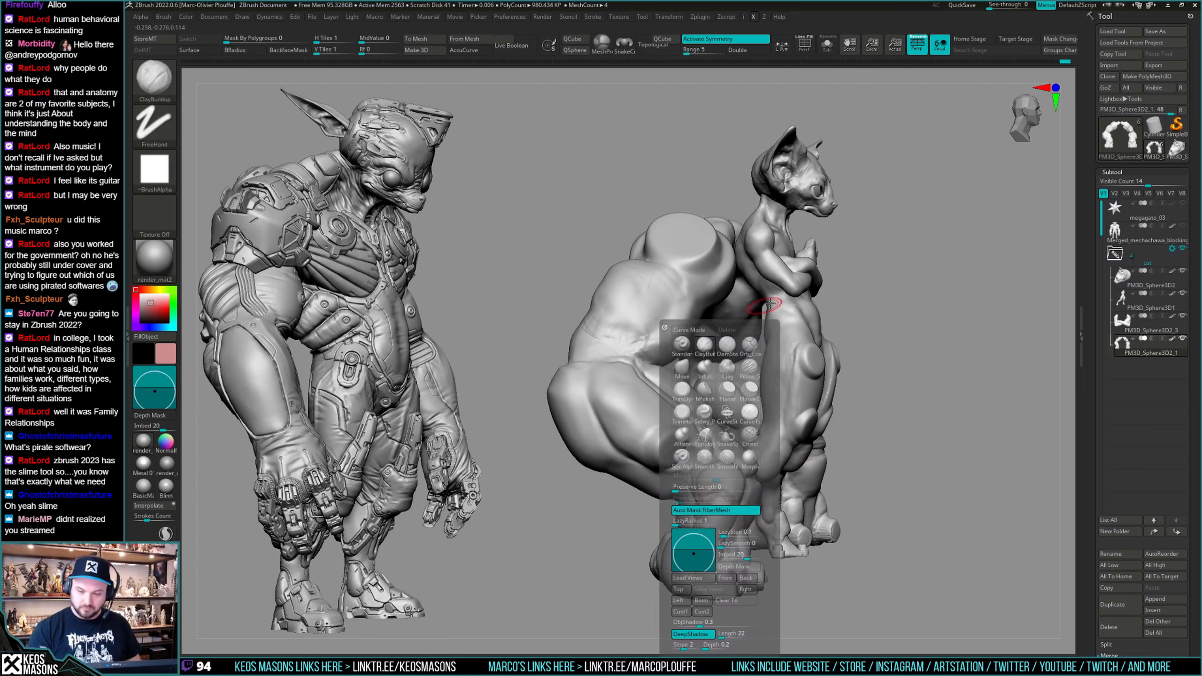
key(x)
click(758, 343)
Show only the arms in Solo mode and mask the upper arms topologically from the elbow with Transpose.
mouse_move(757, 352)
right_down()
mouse_move(741, 394)
mouse_move(769, 456)
mouse_move(754, 434)
mouse_move(765, 421)
mouse_move(772, 431)
mouse_move(746, 408)
mouse_move(733, 402)
mouse_move(724, 430)
right_up()
key(w)
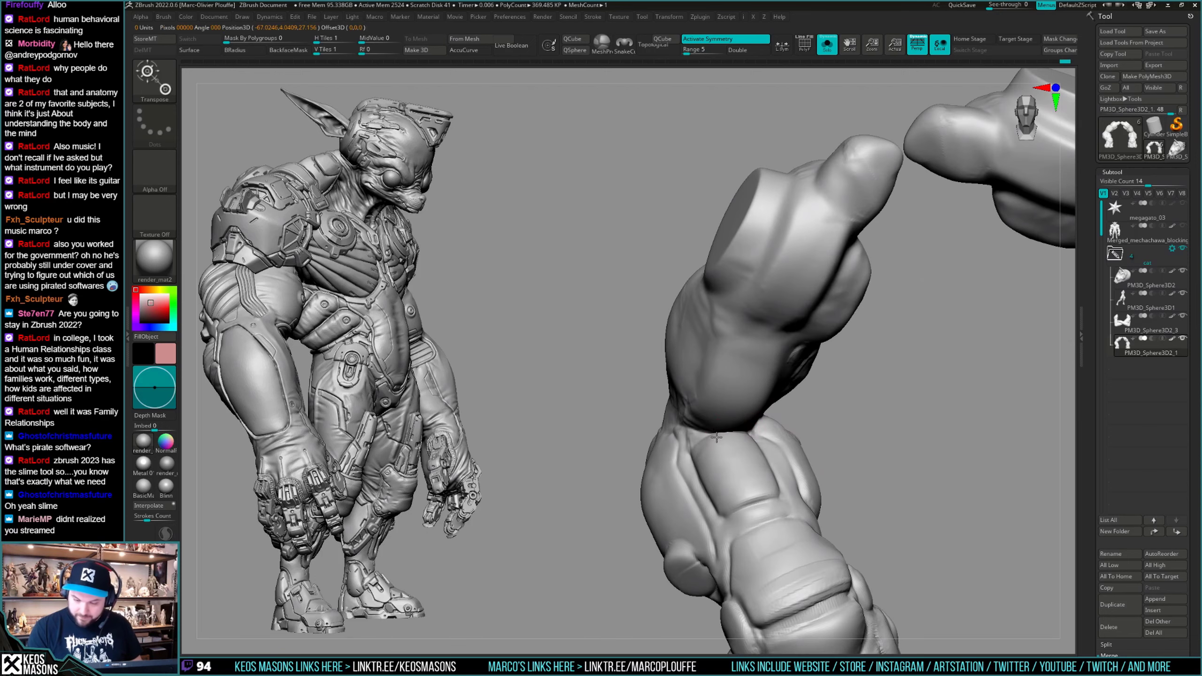
ctrl+drag(726, 412, 709, 432)
key(q)
Refine the edge of the upper-arm mask around the elbow crease with MaskPen lasso selections from several angles.
ctrl+right_drag(820, 466, 809, 436)
mouse_move(810, 436)
right_down()
mouse_move(802, 418)
mouse_move(781, 426)
mouse_move(763, 412)
mouse_move(785, 372)
mouse_move(772, 389)
right_up()
right_click(763, 411)
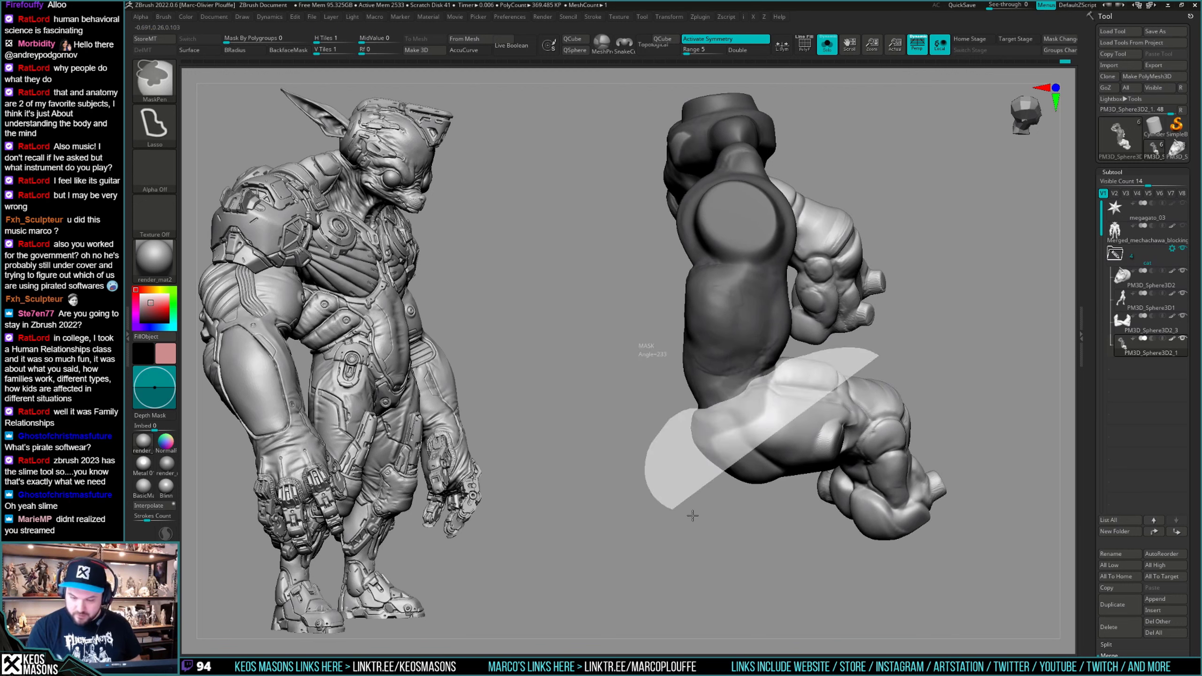
ctrl+drag(693, 515, 696, 511)
mouse_move(710, 492)
right_down()
mouse_move(773, 439)
mouse_move(801, 390)
right_up()
ctrl+drag(817, 373, 764, 416)
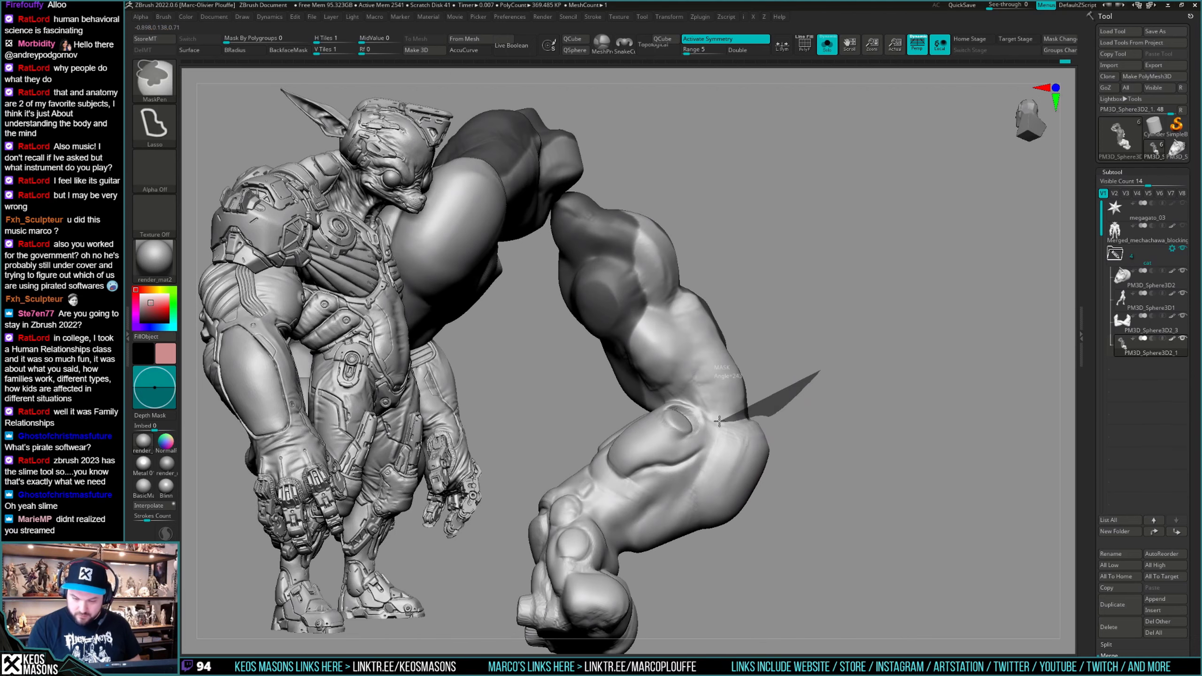
mouse_move(579, 389)
ctrl+mouse_down()
mouse_move(912, 153)
mouse_move(918, 189)
ctrl+mouse_up()
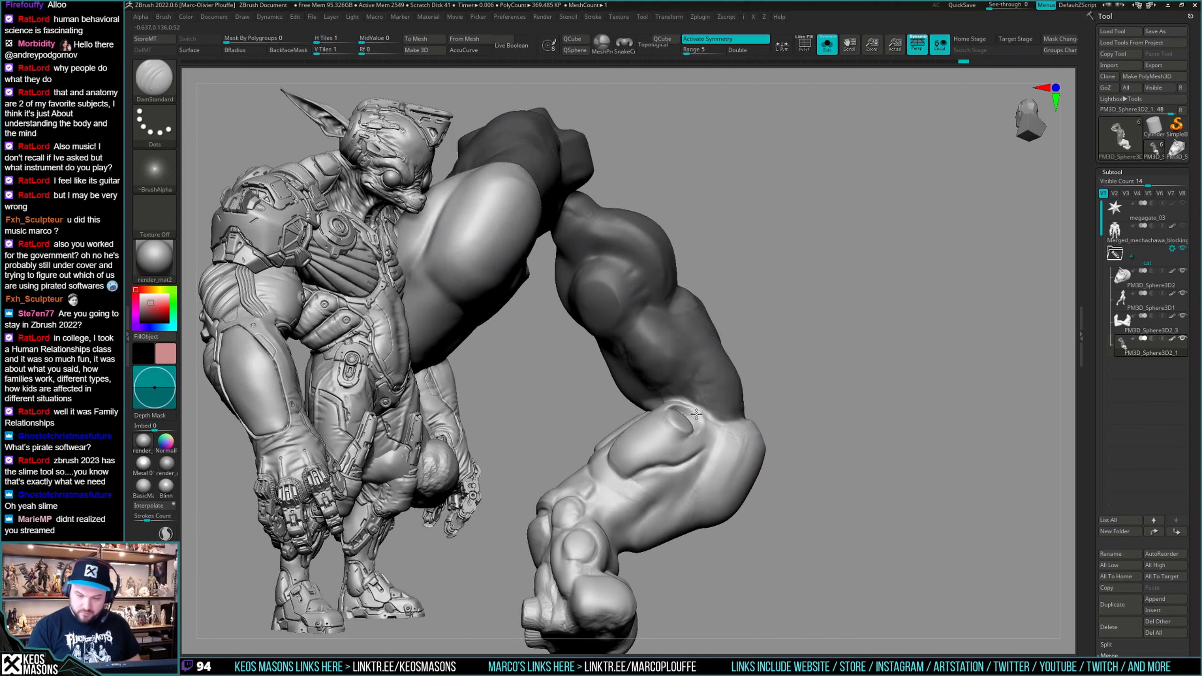
mouse_move(832, 303)
right_down()
mouse_move(721, 381)
mouse_move(752, 348)
right_up()
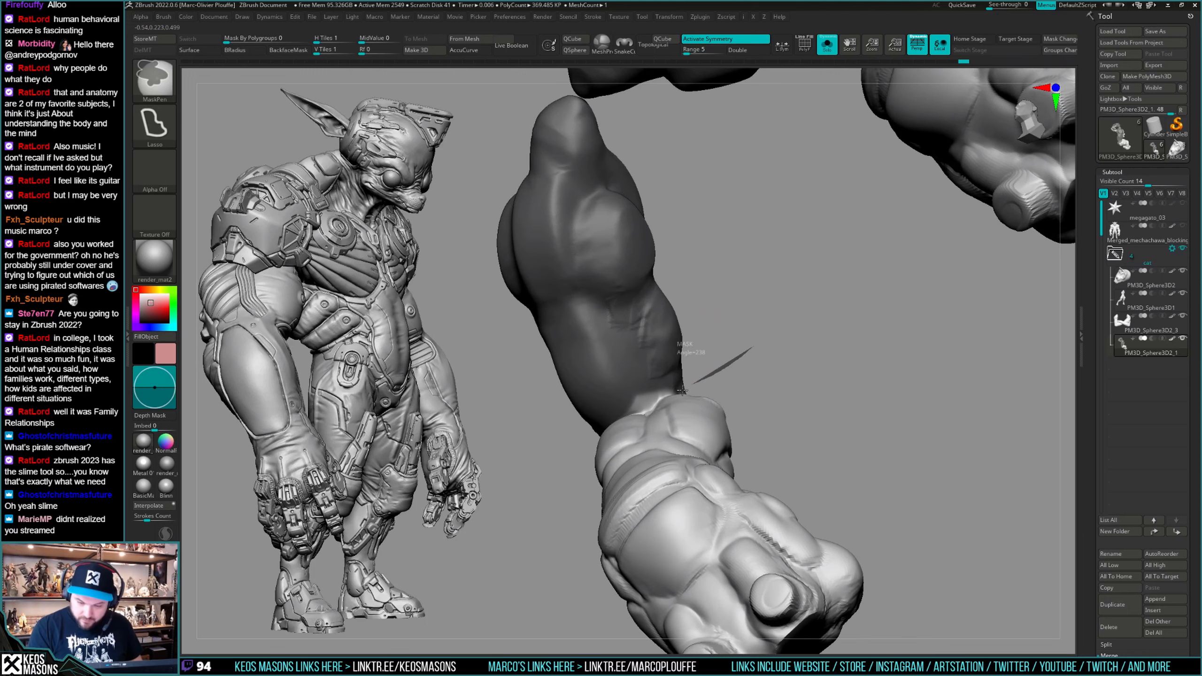
ctrl+drag(632, 413, 804, 206)
Split the masked upper arms from the forearms into separate subtools and select the forearm subtool.
mouse_move(807, 303)
ctrl+right_down()
mouse_move(802, 454)
mouse_move(740, 446)
mouse_move(713, 469)
ctrl+right_up()
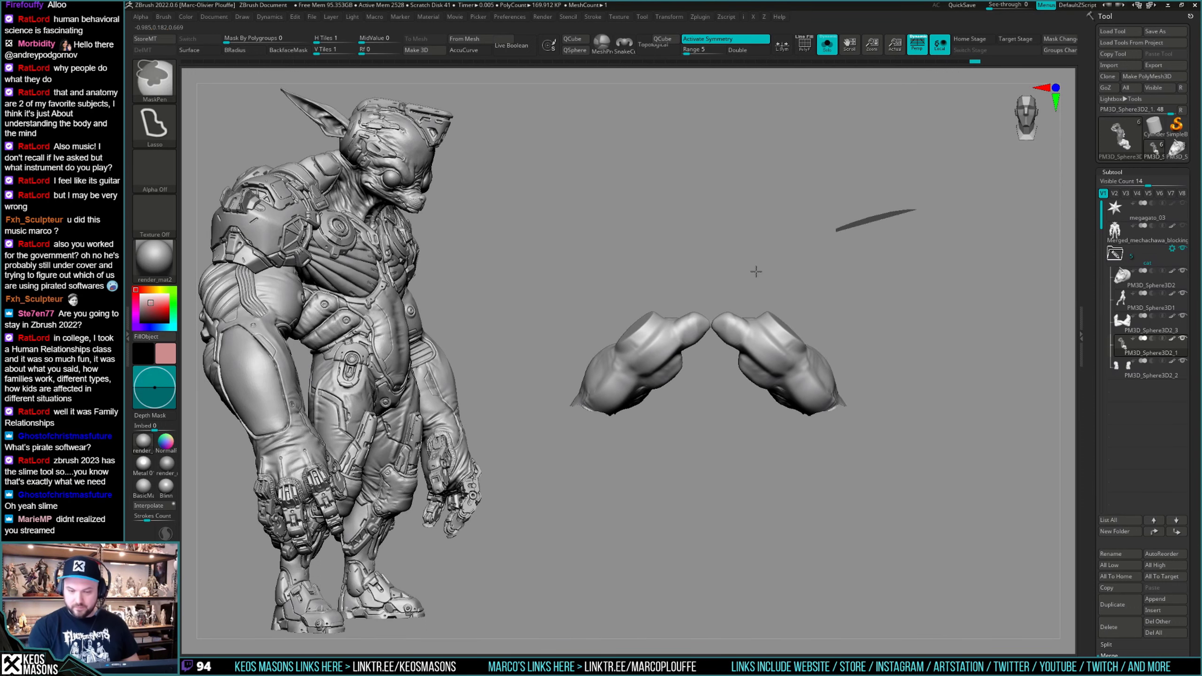
click(1121, 367)
right_drag(781, 416, 919, 418)
Clear the mask on the split-off forearms and check their open elbow ends.
ctrl+click(920, 419)
ctrl+click(921, 419)
key(space)
ctrl+drag(965, 389, 934, 429)
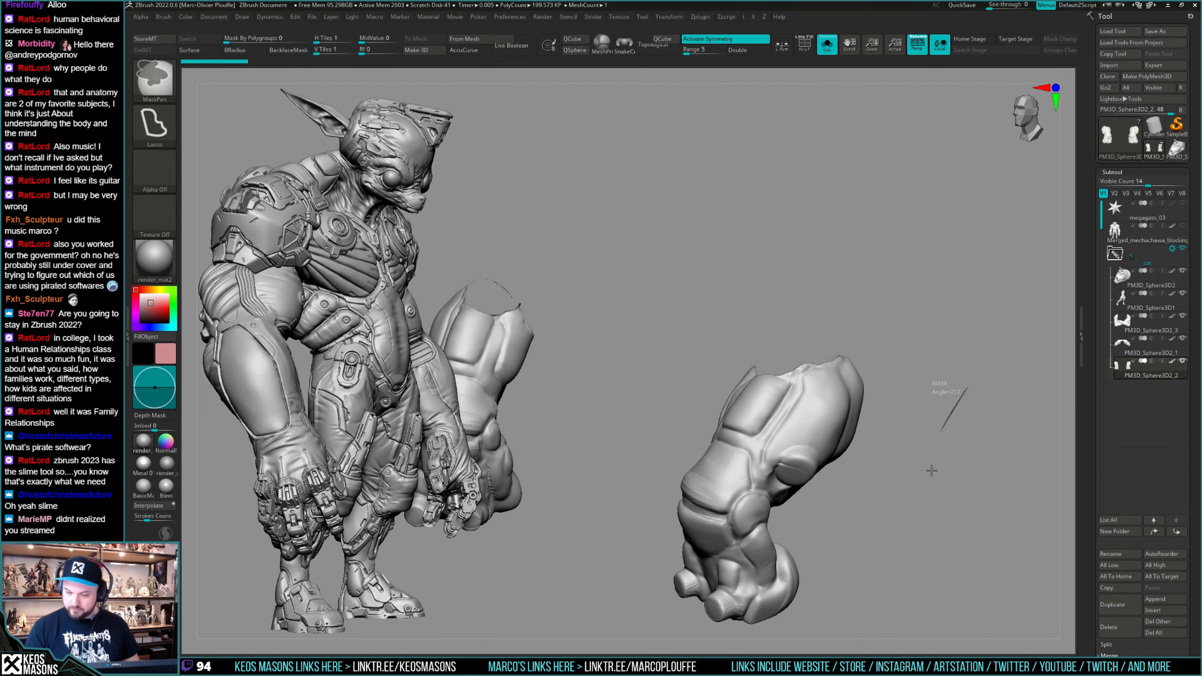
key(space)
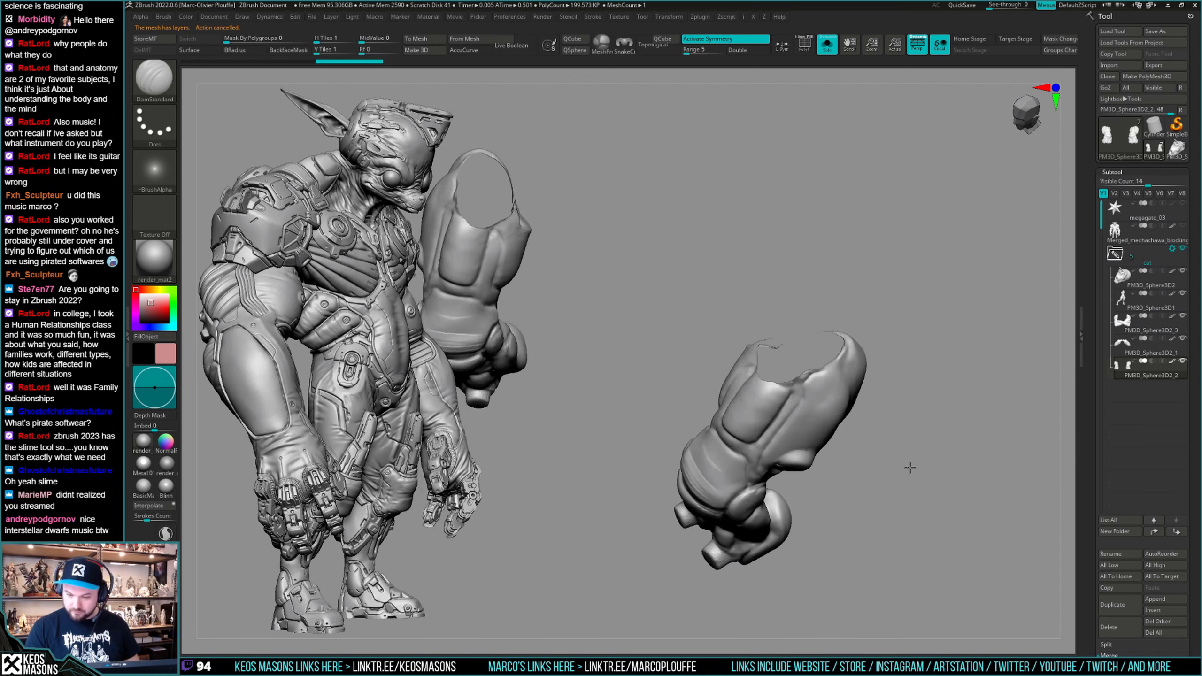
Bake all sculpt layers of the forearms into their mesh, checking the polyframe display.
ctrl+click(907, 424)
ctrl+click(909, 426)
drag(909, 426, 913, 418)
key(space)
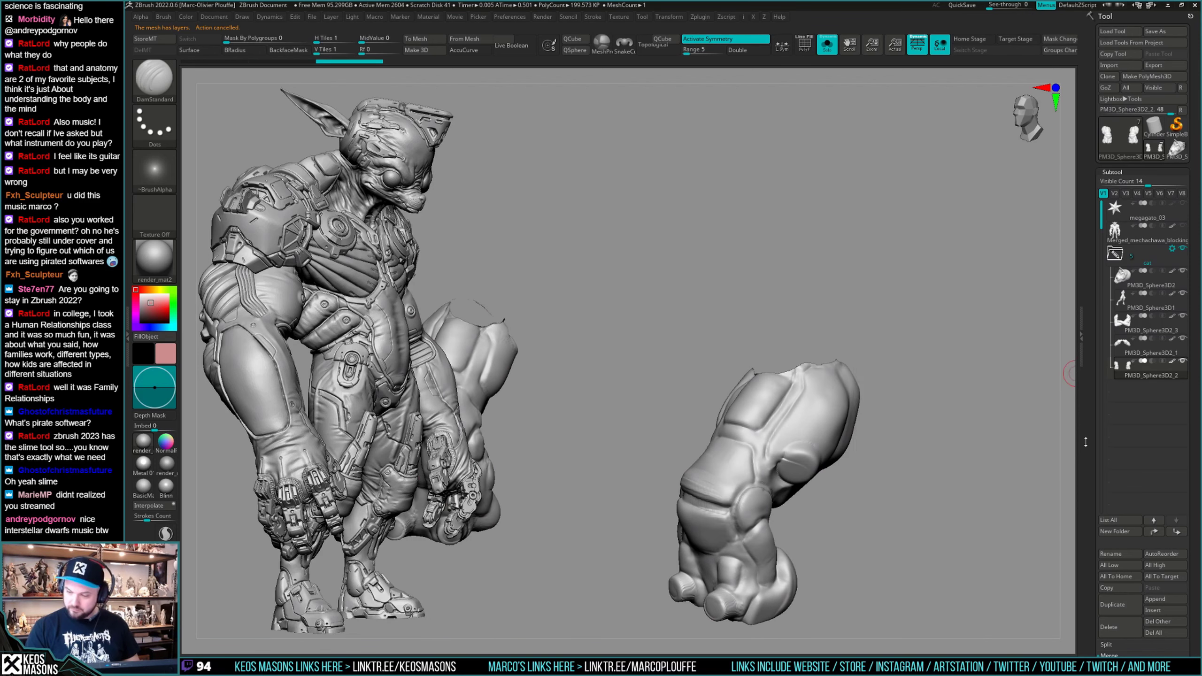
drag(1085, 445, 1084, 313)
alt+drag(922, 441, 912, 419)
key(shift+f)
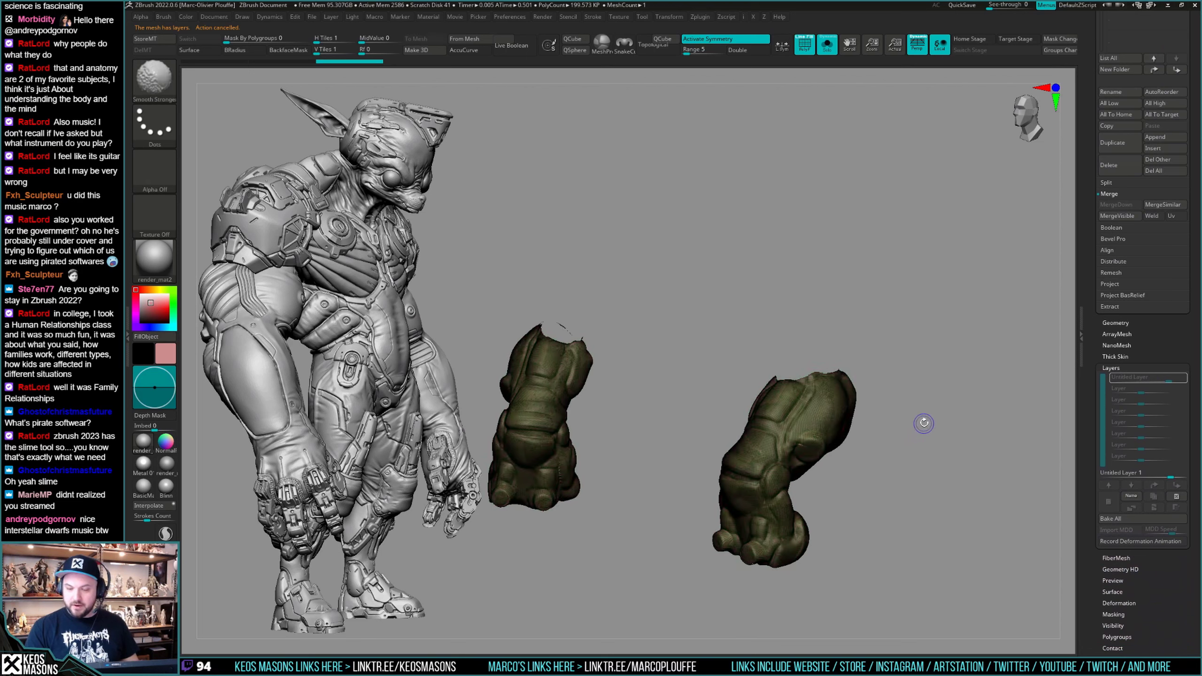
key(shift+f)
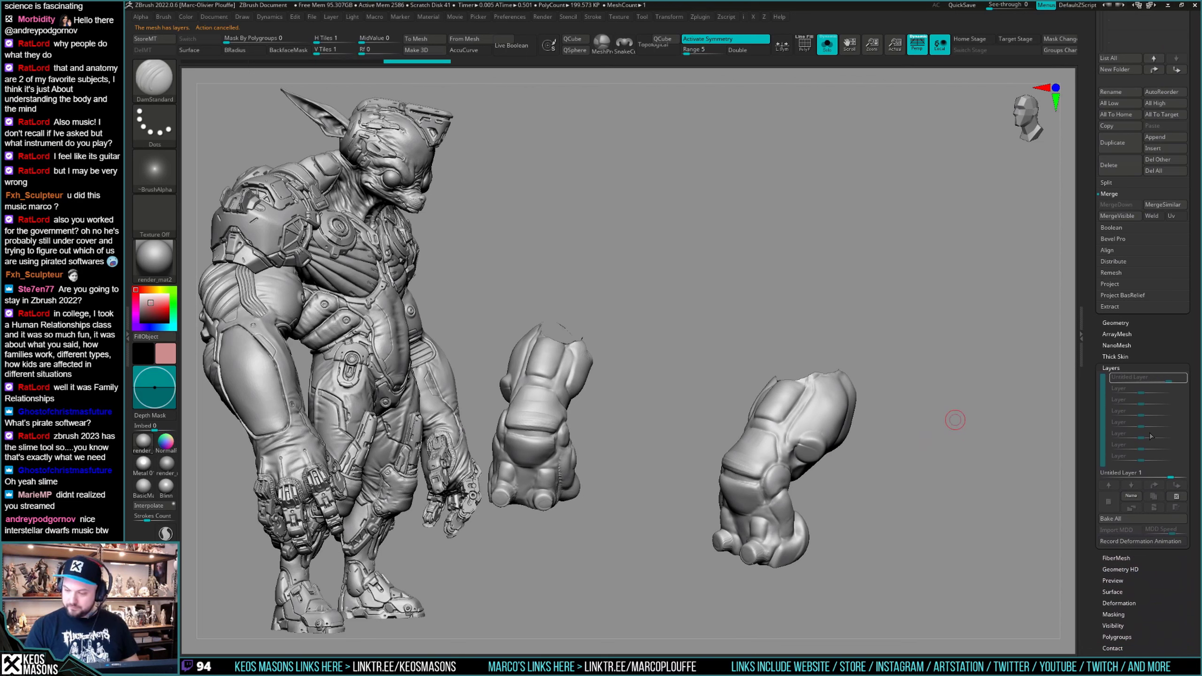
click(1122, 518)
key(space)
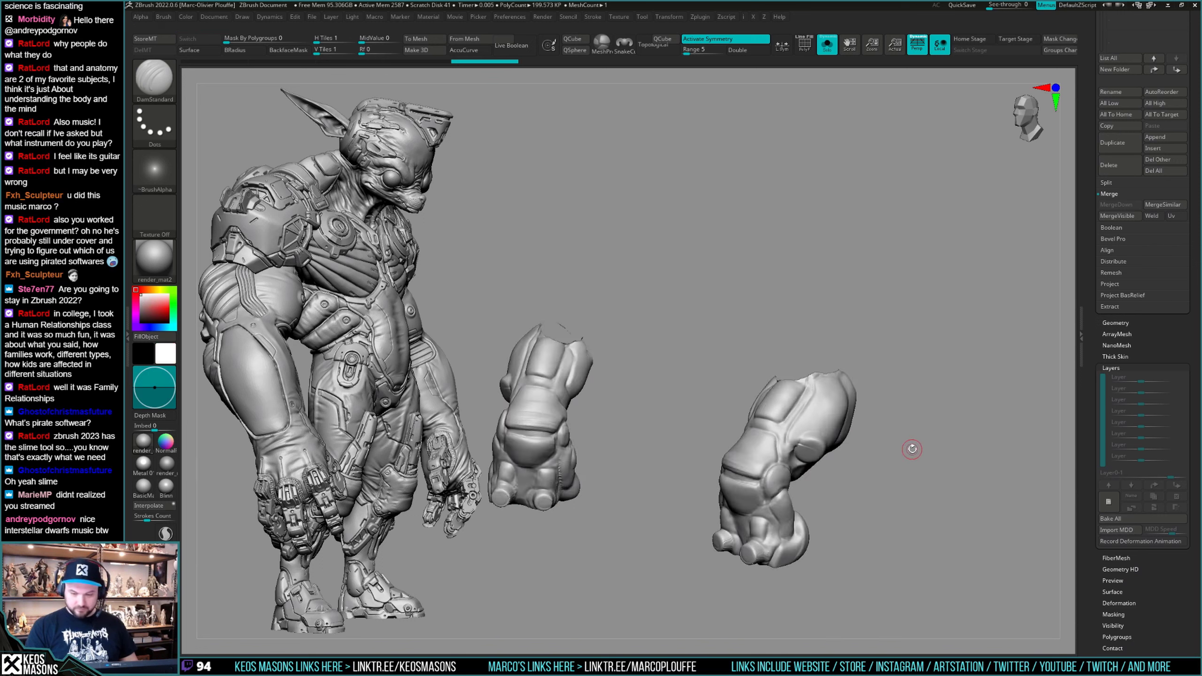
Remesh the baked forearms with DynaMesh and check the new mesh in polyframe display.
key(Up)
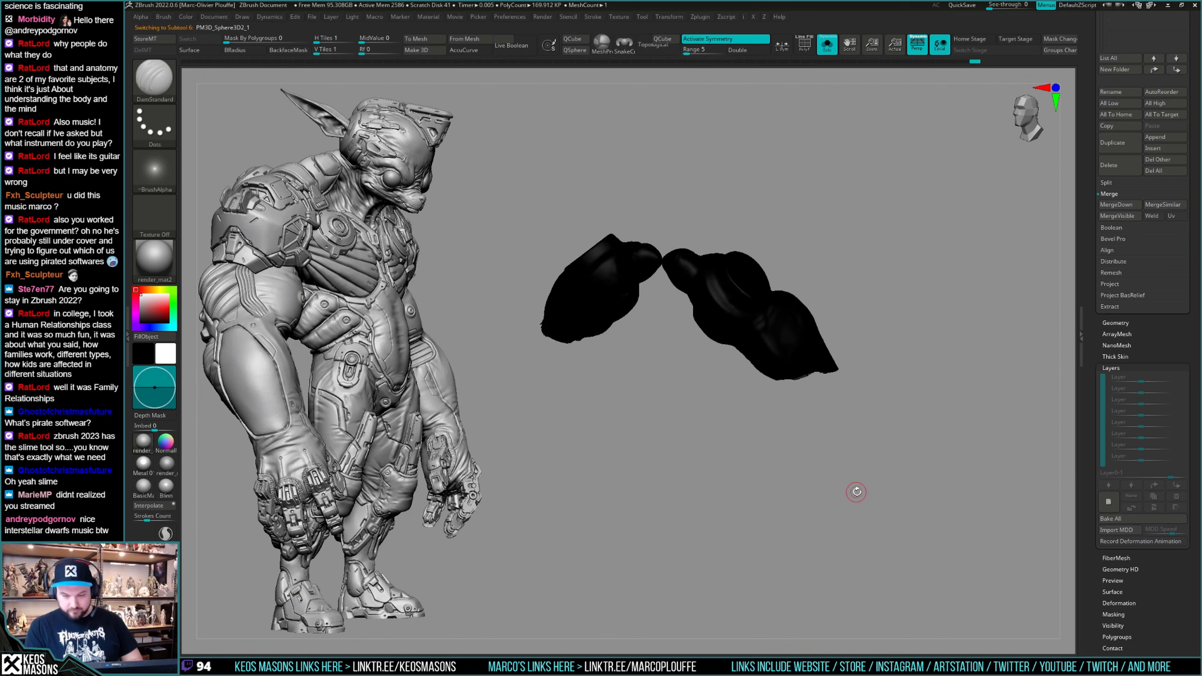
key(Down)
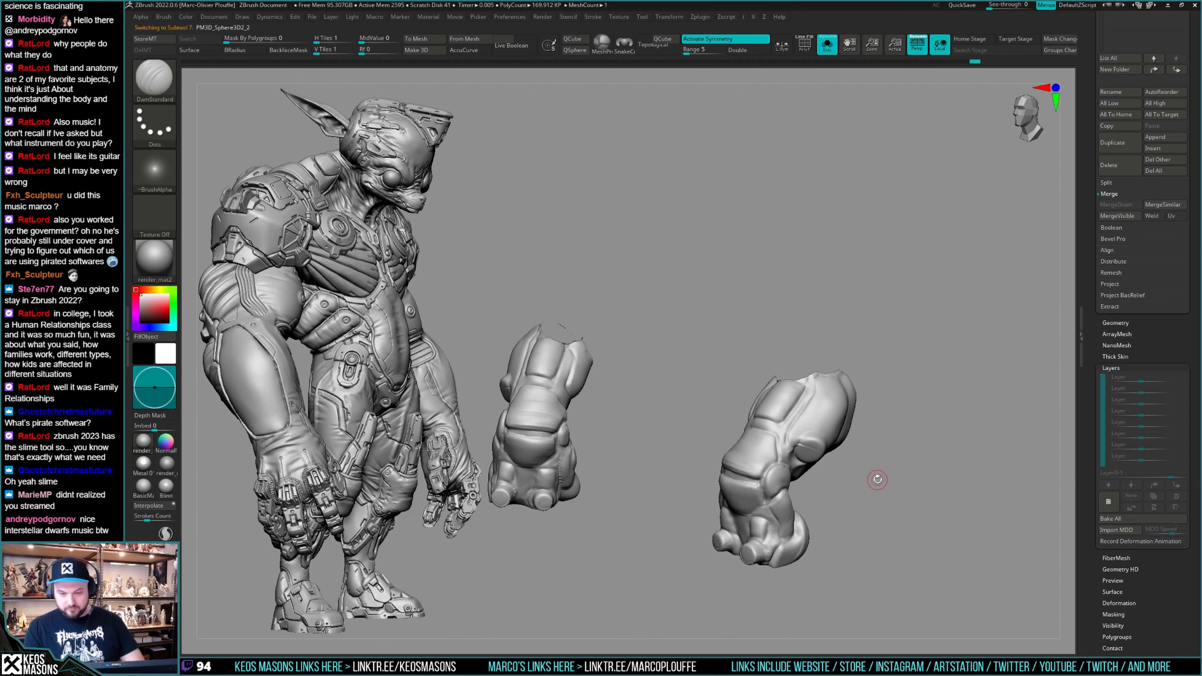
key(alt+s)
alt+drag(876, 488, 873, 470)
key(space)
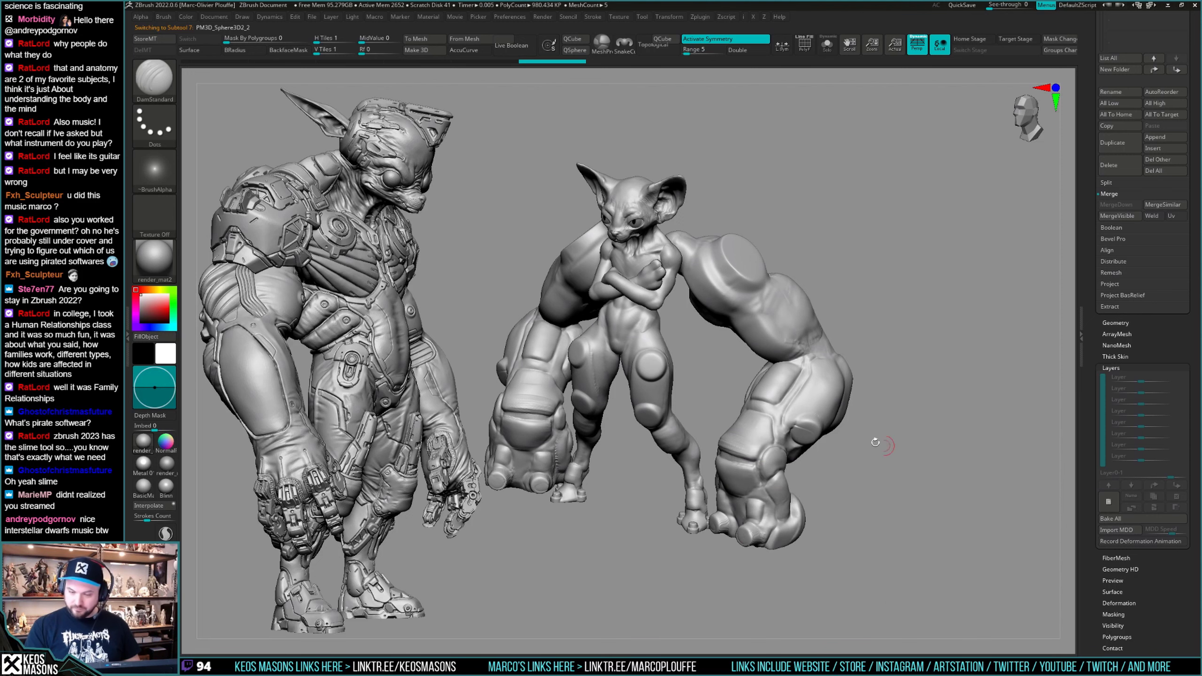
key(alt+s)
key(shift+f)
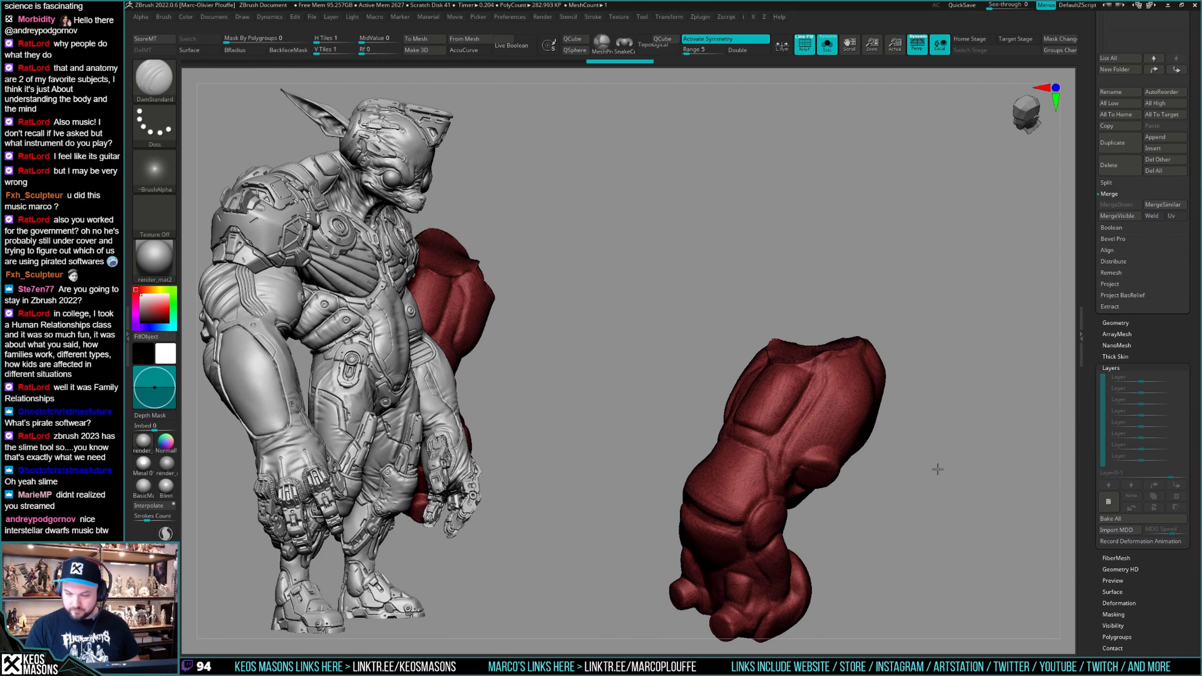
Inspect the upper arms' mesh in isolation, then show the whole figure without polyframe.
key(Up)
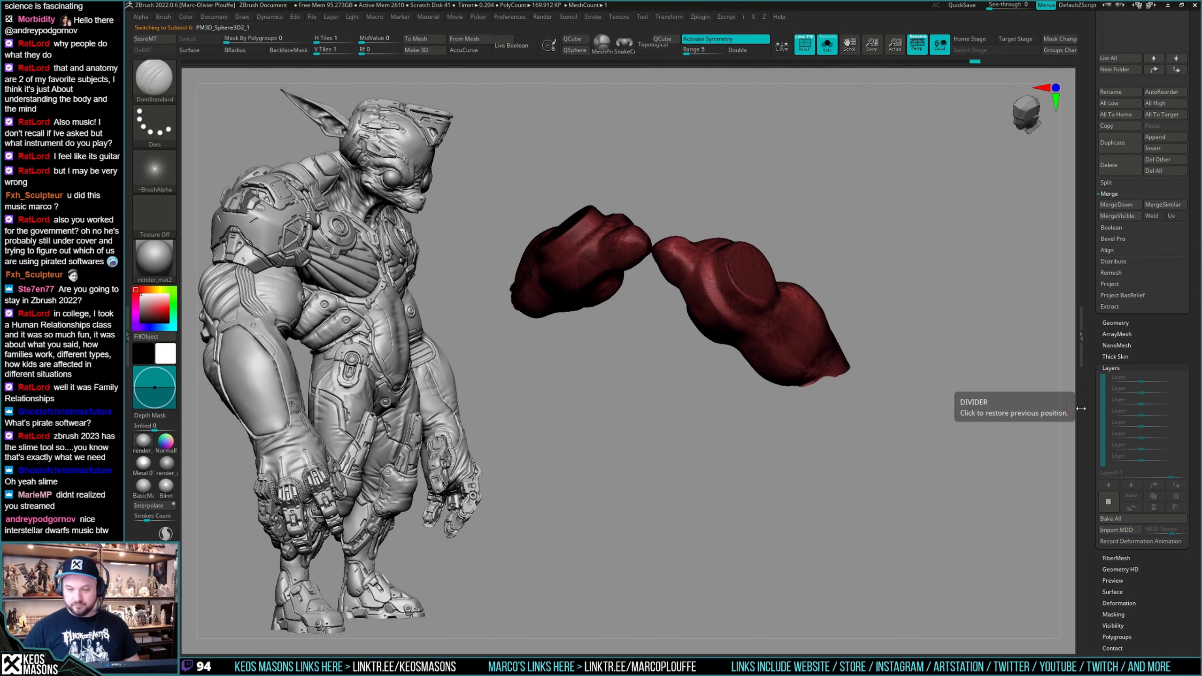
key(shift+f)
drag(945, 421, 1022, 373)
key(alt+s)
alt+drag(771, 424, 772, 459)
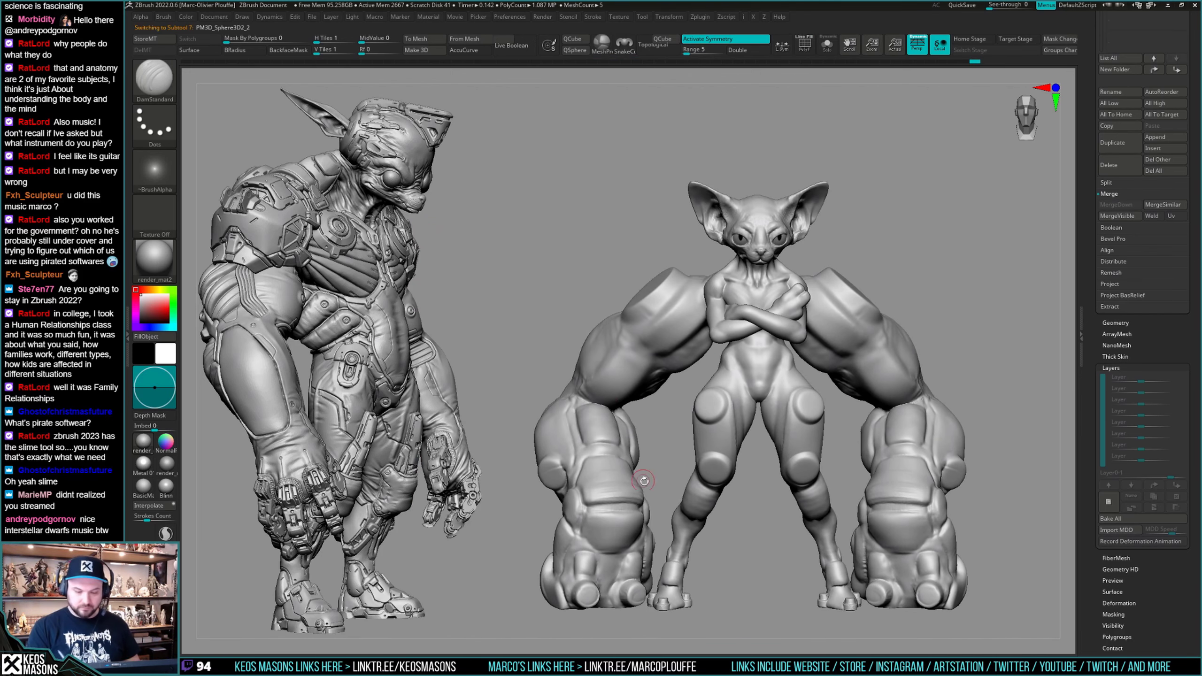
Isolate the forearms and smooth the cut surface at their elbow end.
key(alt+s)
drag(644, 481, 671, 424)
key(space)
key(space)
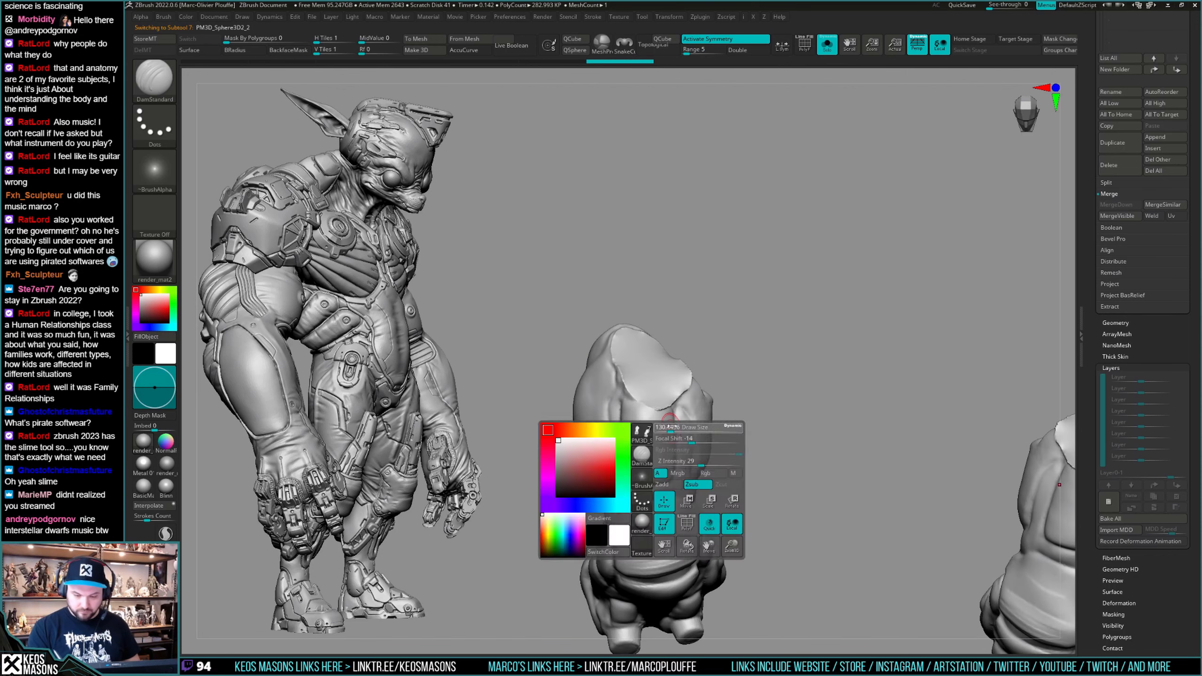
mouse_move(672, 427)
right_down()
mouse_move(672, 381)
mouse_move(649, 379)
right_up()
key(b)
click(670, 399)
key(space)
key(shift+f)
key(shift+f)
key(space)
shift+drag(639, 374, 630, 349)
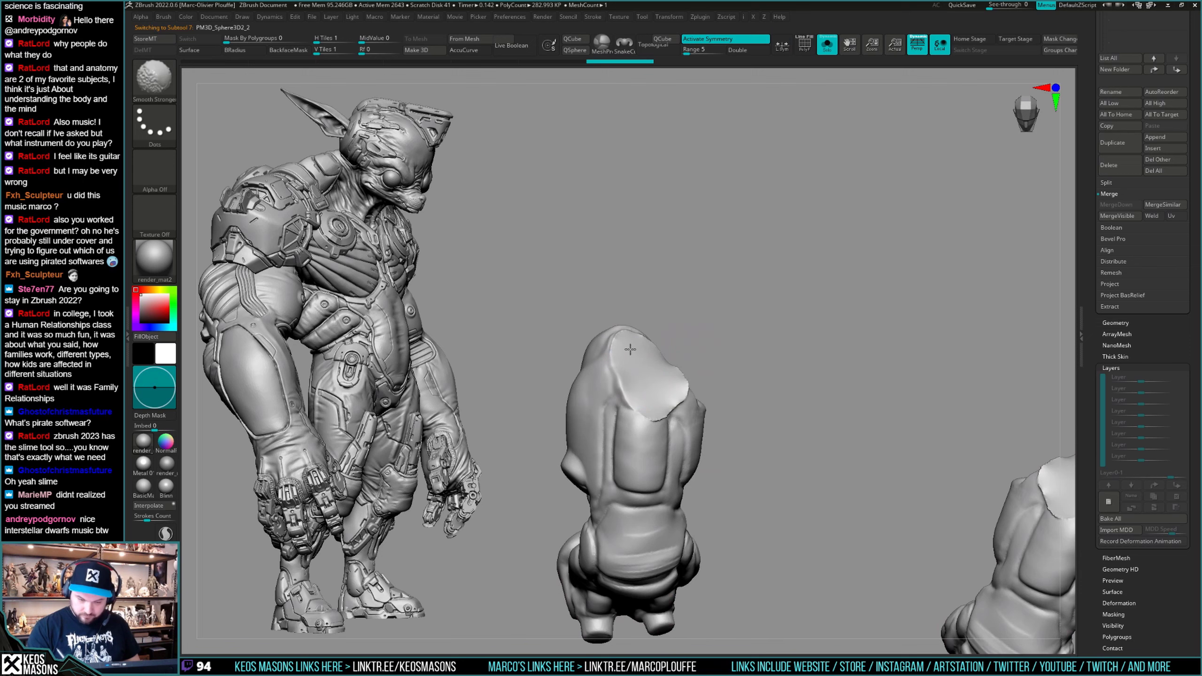
Refine the elbow transition between the forearms and upper arms with smoothing and ClayBuildup strokes.
mouse_move(630, 348)
right_down()
mouse_move(644, 389)
mouse_move(660, 394)
mouse_move(650, 415)
mouse_move(669, 395)
mouse_move(684, 407)
mouse_move(666, 387)
mouse_move(646, 399)
mouse_move(637, 385)
mouse_move(659, 409)
mouse_move(651, 420)
mouse_move(630, 379)
mouse_move(716, 418)
right_up()
key(ctrl+shift+x)
shift+drag(716, 419, 700, 437)
mouse_move(700, 438)
right_down()
mouse_move(674, 419)
mouse_move(686, 447)
mouse_move(709, 431)
mouse_move(701, 409)
mouse_move(781, 402)
mouse_move(834, 421)
mouse_move(732, 440)
mouse_move(708, 495)
mouse_move(748, 451)
mouse_move(724, 417)
mouse_move(752, 445)
mouse_move(738, 434)
right_up()
alt+click(673, 419)
key(shift)
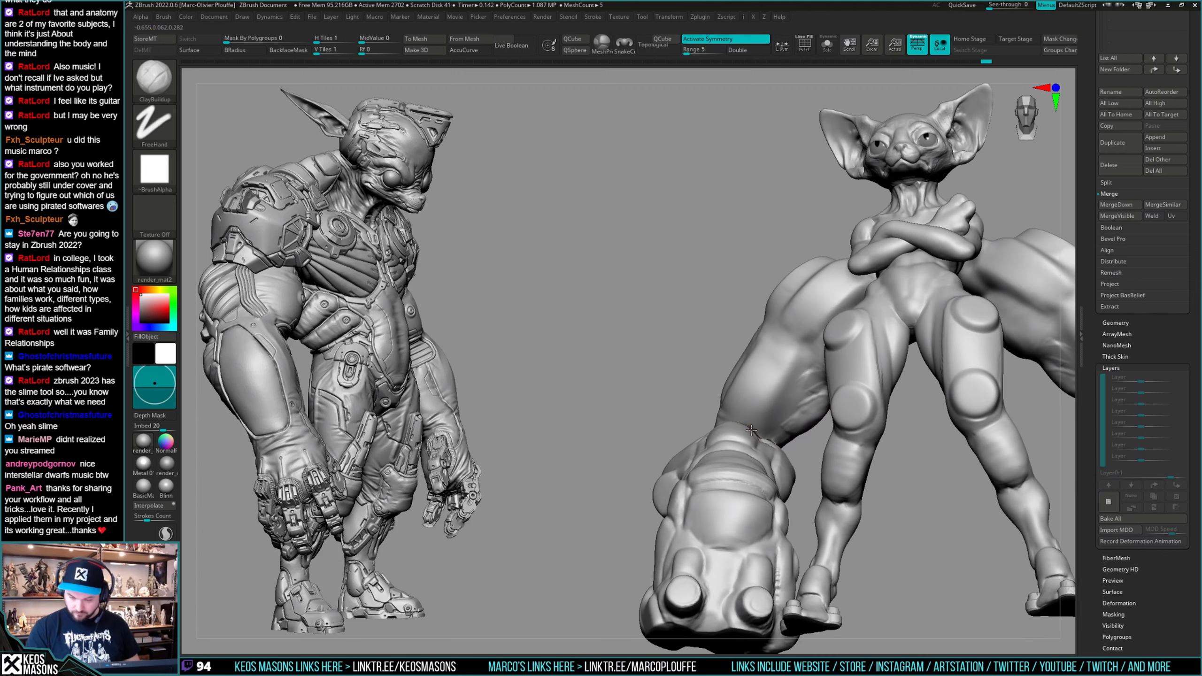
Isolate the forearms and reshape their elbow end into a rounder mass with the Move brush.
alt+click(724, 426)
key(shift+s)
key(space)
click(730, 367)
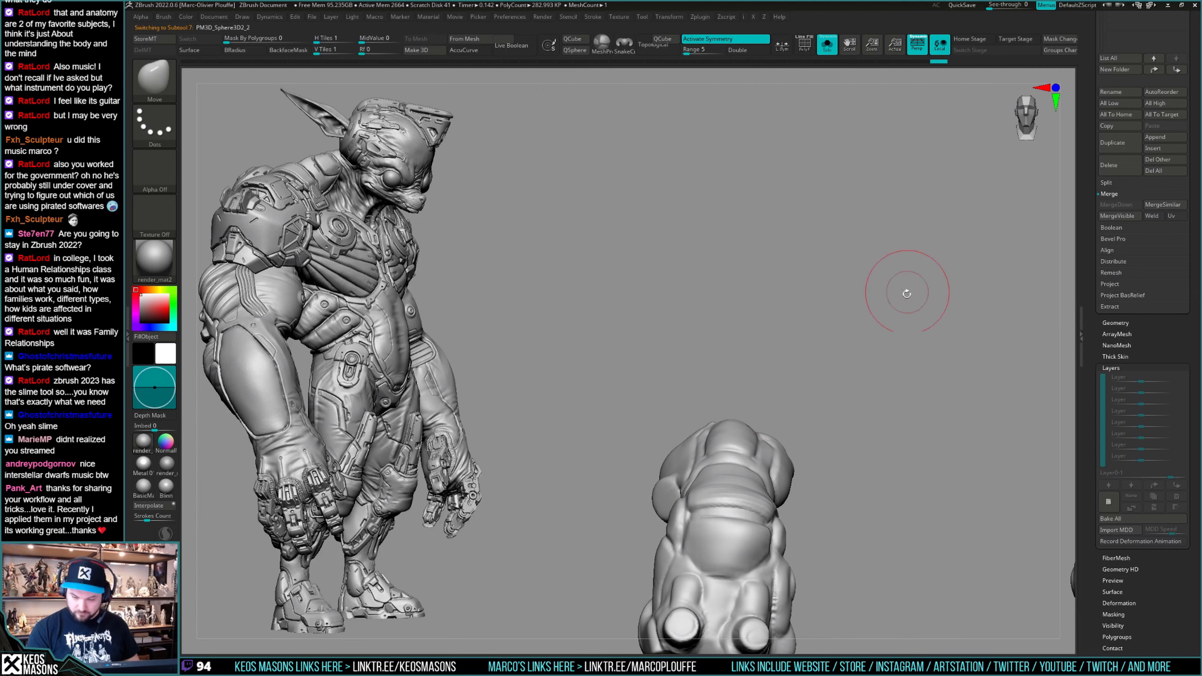
mouse_move(748, 444)
right_down()
mouse_move(759, 403)
mouse_move(657, 424)
mouse_move(815, 420)
mouse_move(721, 470)
mouse_move(753, 444)
right_up()
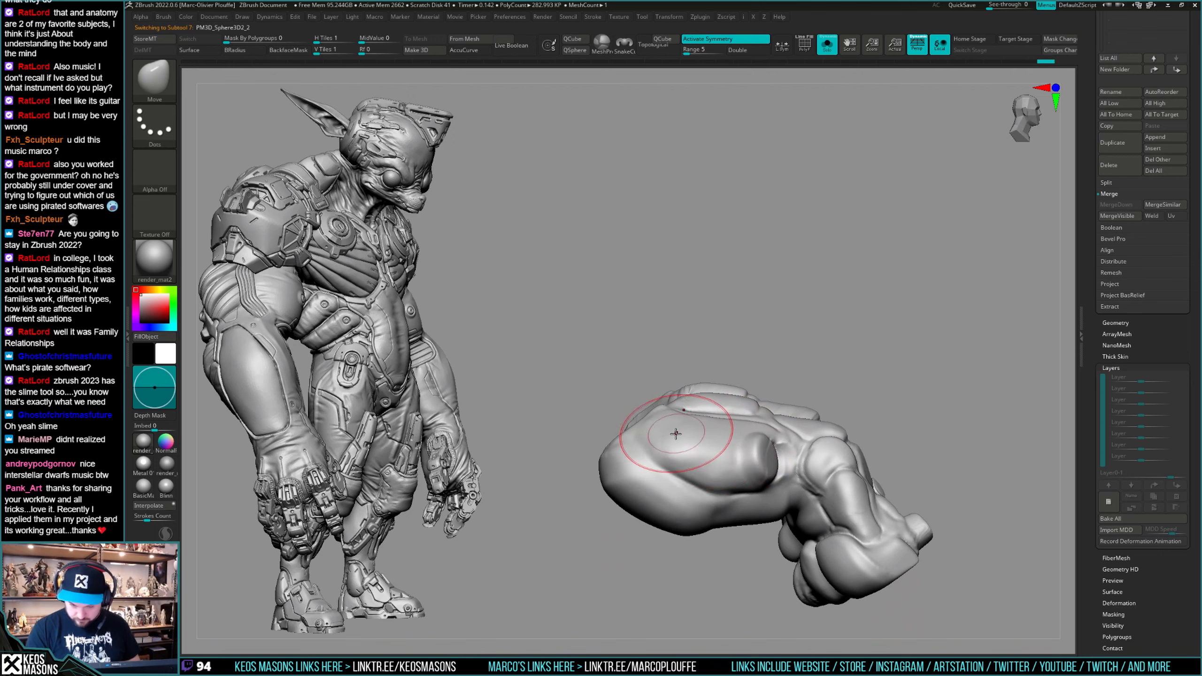
right_drag(675, 433, 756, 400)
Flatten and sharpen the planes on the forearms' elbow end, below the round knob, with the hPolish brush.
key(space)
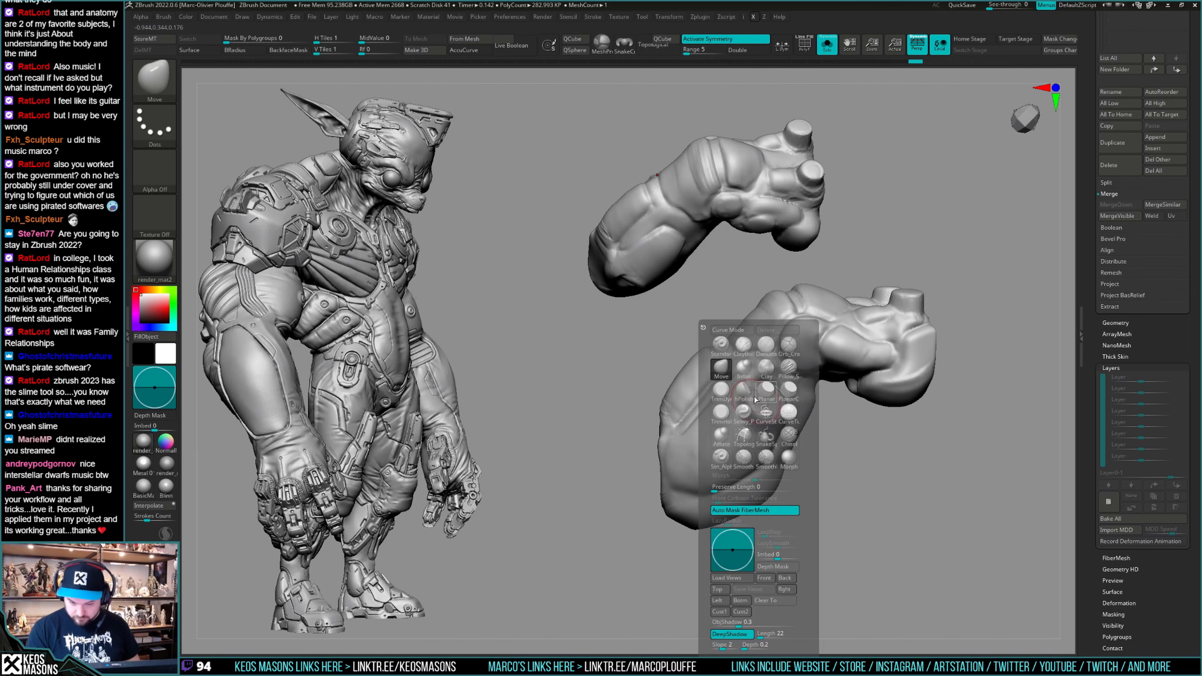
right_drag(788, 362, 727, 407)
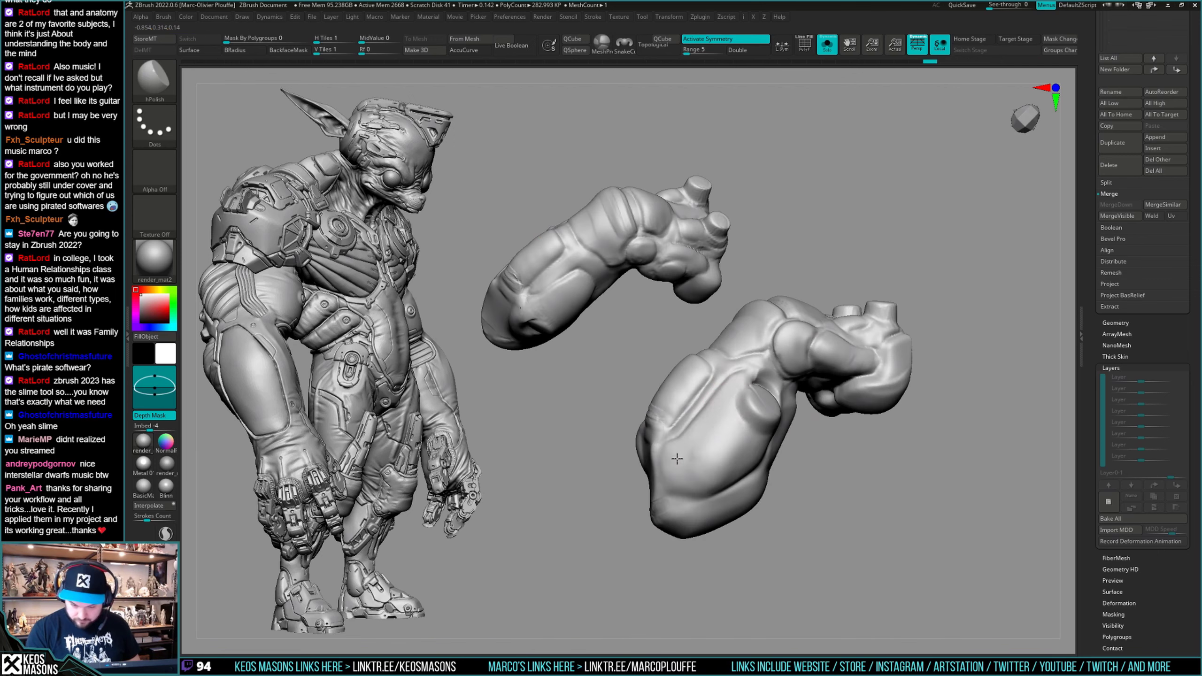
right_drag(677, 458, 730, 433)
key(space)
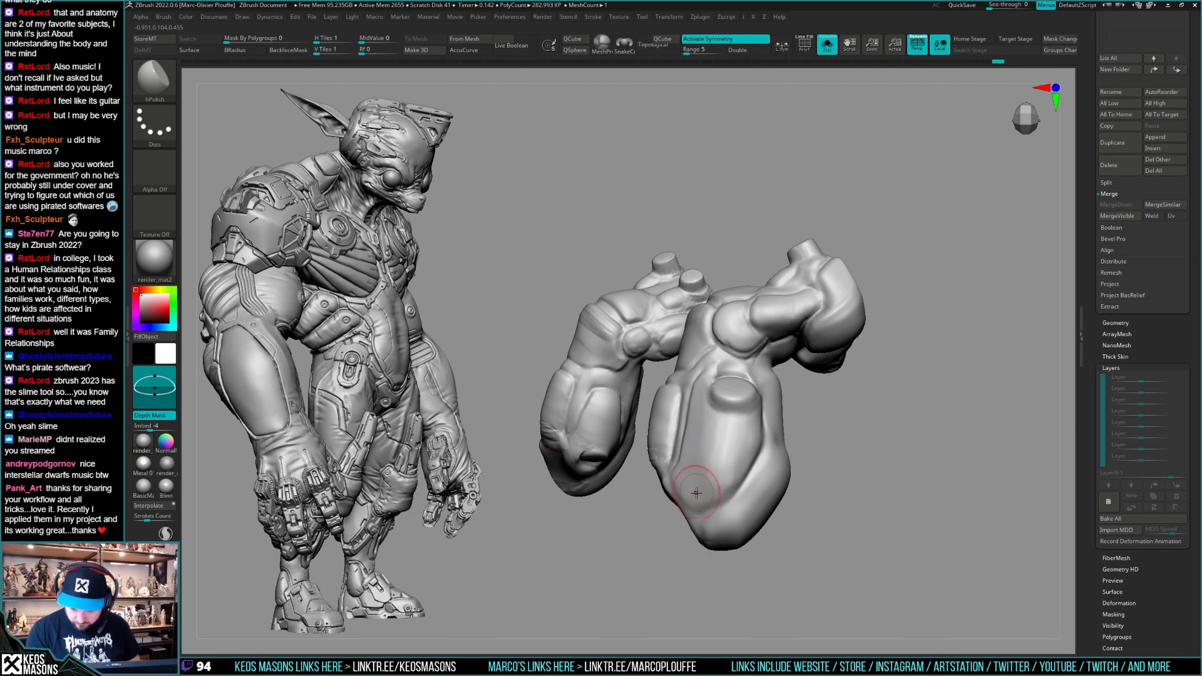
right_drag(709, 501, 705, 497)
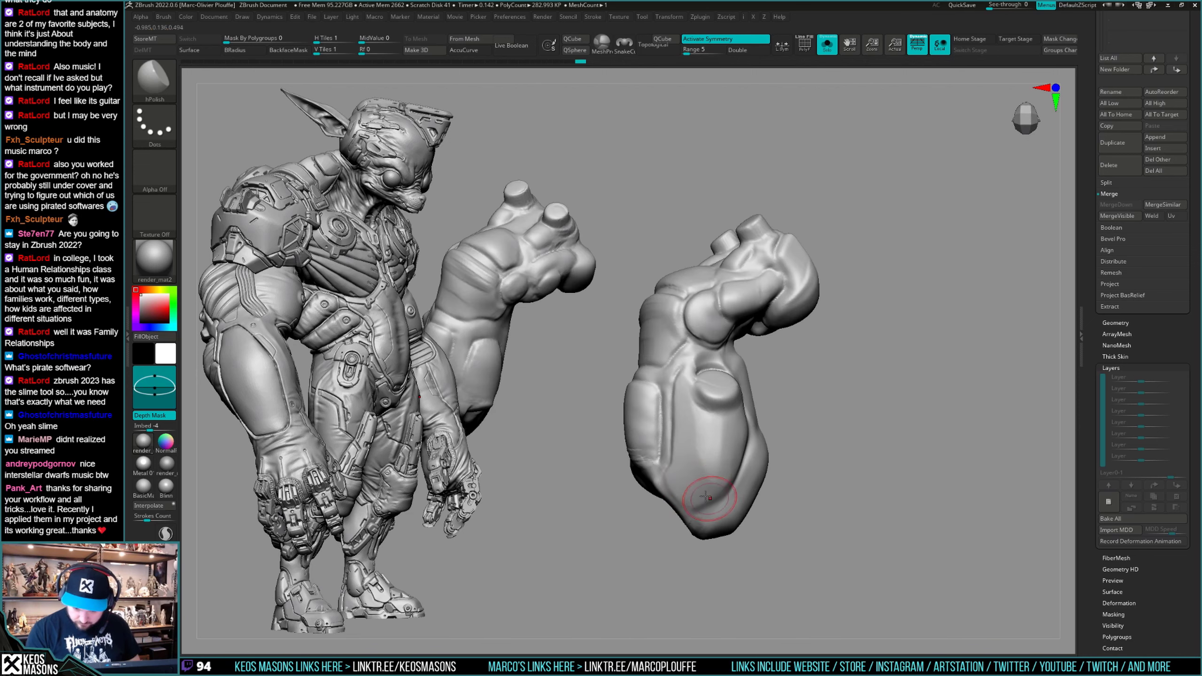
right_drag(724, 427, 692, 395)
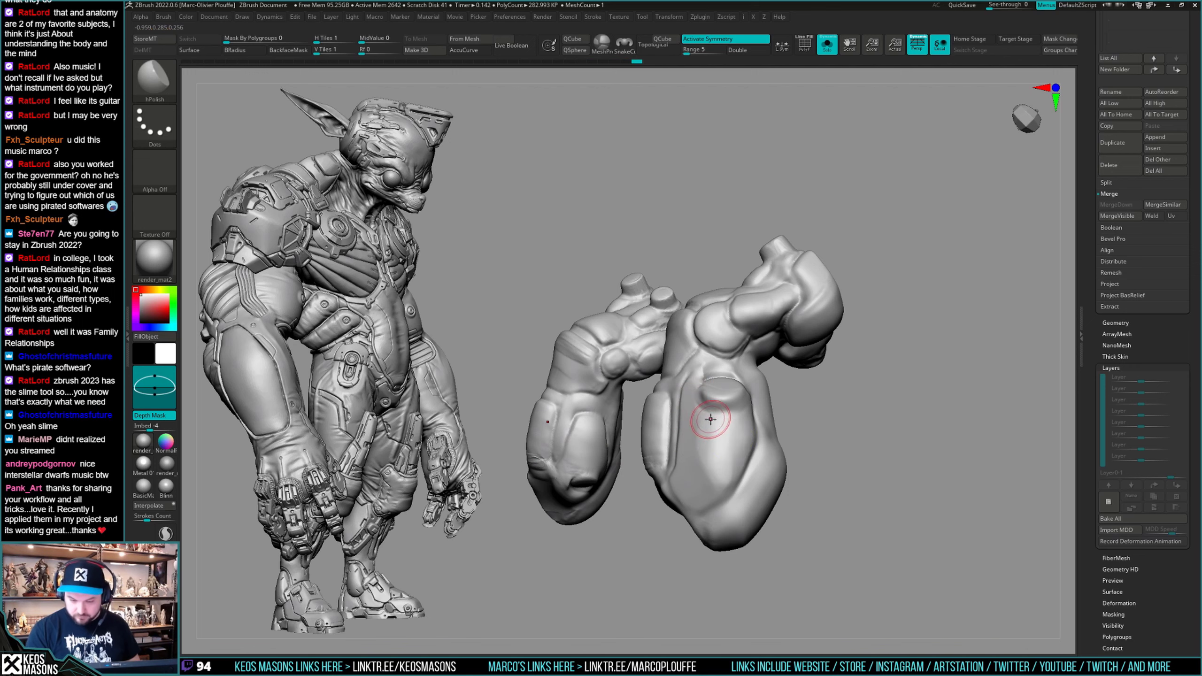
Carve crease lines around the plate below the forearms' round knob with the DamStandard brush, then show the whole figure.
key(b)
key(d)
key(s)
key(space)
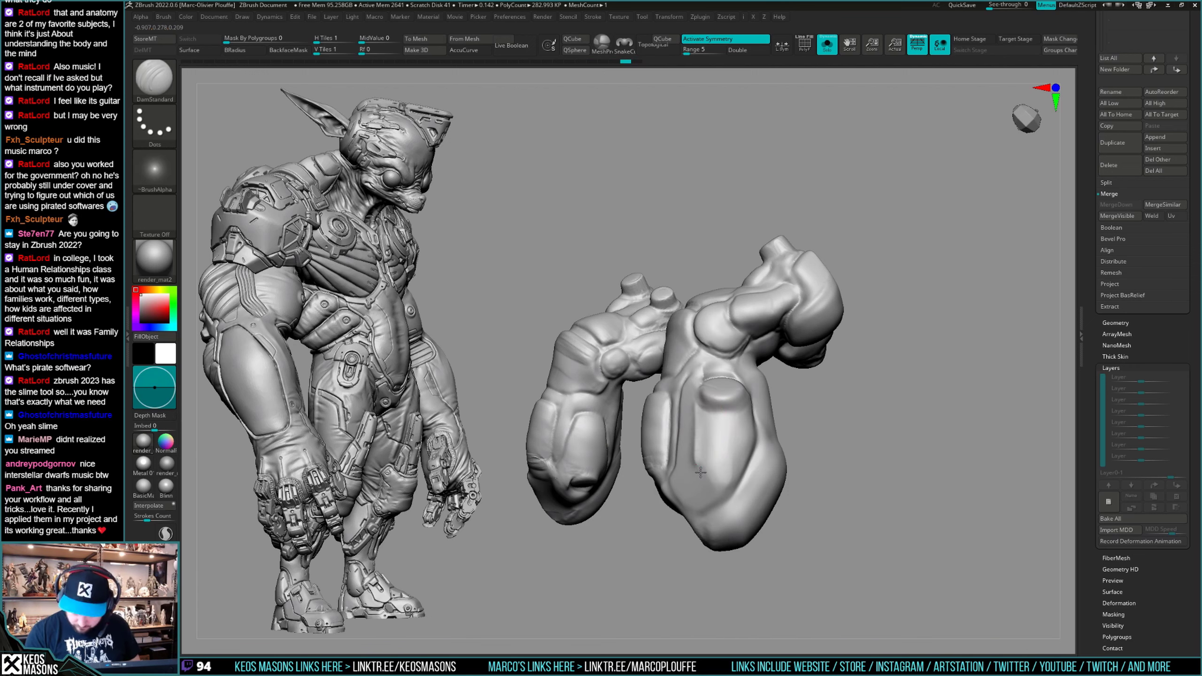
right_drag(700, 472, 711, 441)
right_drag(702, 486, 691, 426)
key(space)
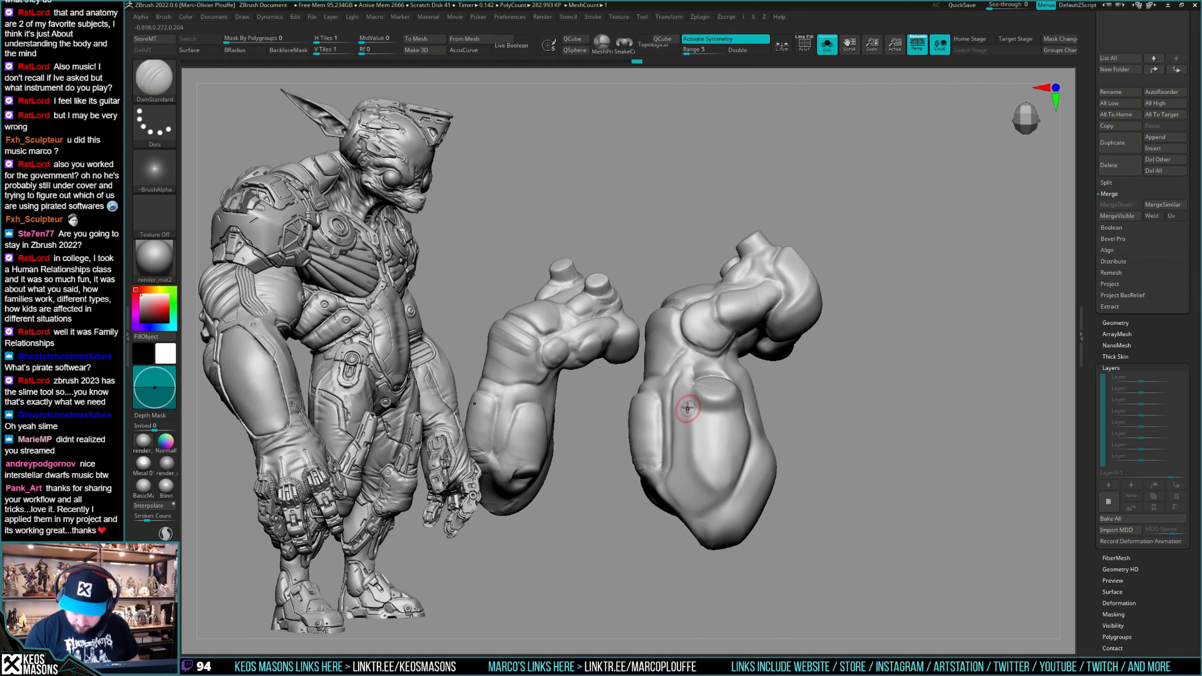
right_drag(697, 493, 700, 424)
mouse_move(714, 472)
right_down()
mouse_move(746, 417)
mouse_move(734, 472)
mouse_move(720, 461)
mouse_move(763, 421)
mouse_move(784, 450)
mouse_move(903, 421)
mouse_move(843, 432)
mouse_move(833, 420)
mouse_move(824, 455)
right_up()
key(alt+s)
right_drag(688, 441, 791, 485)
mouse_move(737, 463)
right_down()
mouse_move(745, 454)
mouse_move(782, 495)
mouse_move(771, 450)
mouse_move(793, 429)
mouse_move(736, 418)
mouse_move(712, 445)
mouse_move(716, 421)
mouse_move(719, 478)
mouse_move(904, 429)
mouse_move(803, 447)
mouse_move(879, 397)
mouse_move(898, 410)
right_up()
key(ctrl)
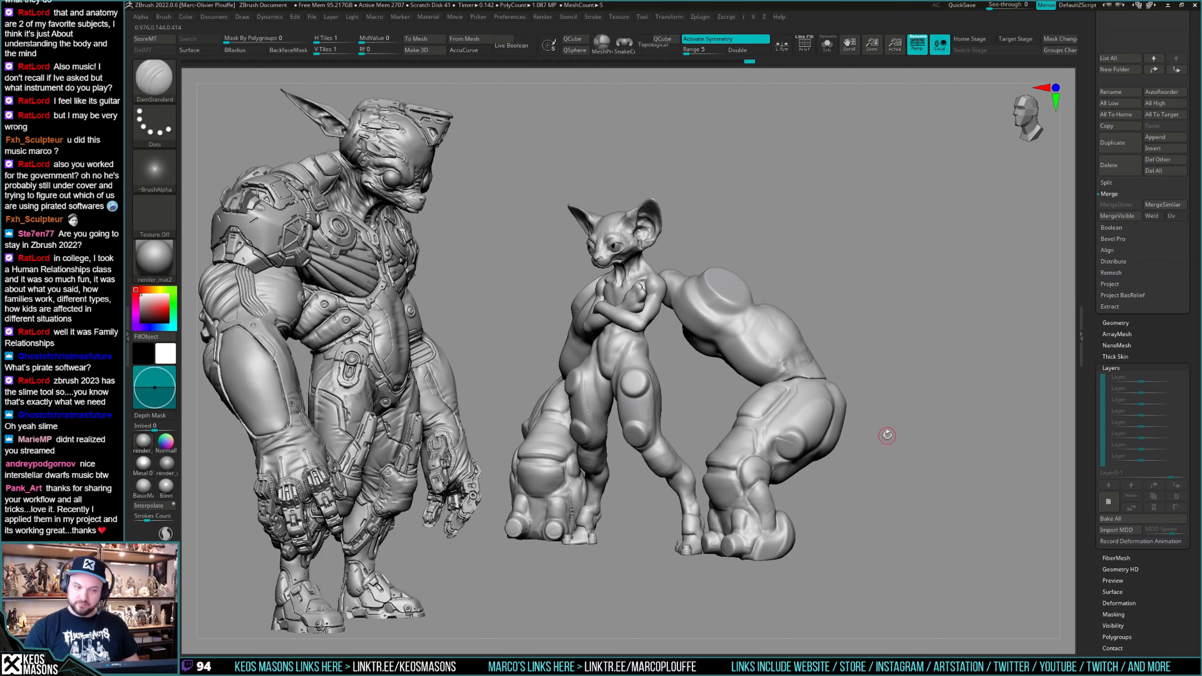
Select the upper arms and build up muscle volume on them with a large ClayBuildup brush, including their back side.
alt+click(806, 365)
mouse_move(815, 365)
right_down()
mouse_move(903, 359)
mouse_move(875, 406)
mouse_move(908, 406)
mouse_move(881, 392)
mouse_move(925, 397)
mouse_move(808, 410)
mouse_move(804, 444)
right_up()
right_drag(804, 444, 833, 433)
key(space)
click(806, 382)
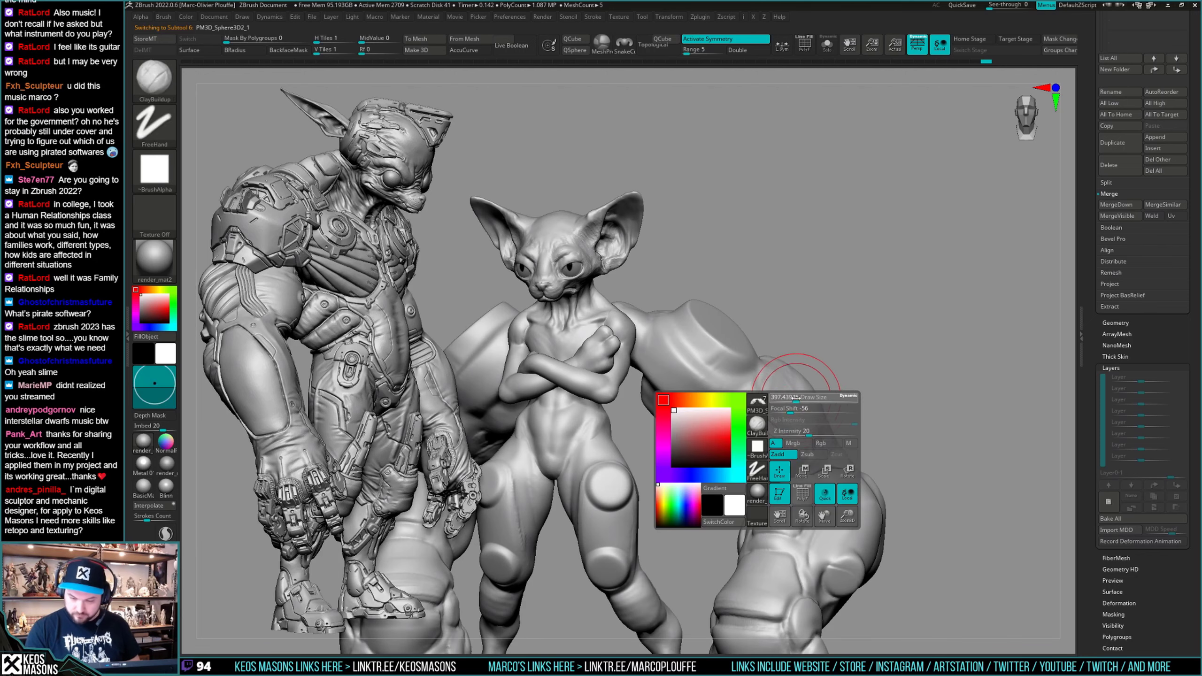
right_drag(796, 397, 733, 406)
mouse_move(778, 441)
right_down()
mouse_move(827, 457)
mouse_move(770, 461)
mouse_move(802, 420)
mouse_move(858, 276)
mouse_move(852, 336)
mouse_move(783, 440)
right_up()
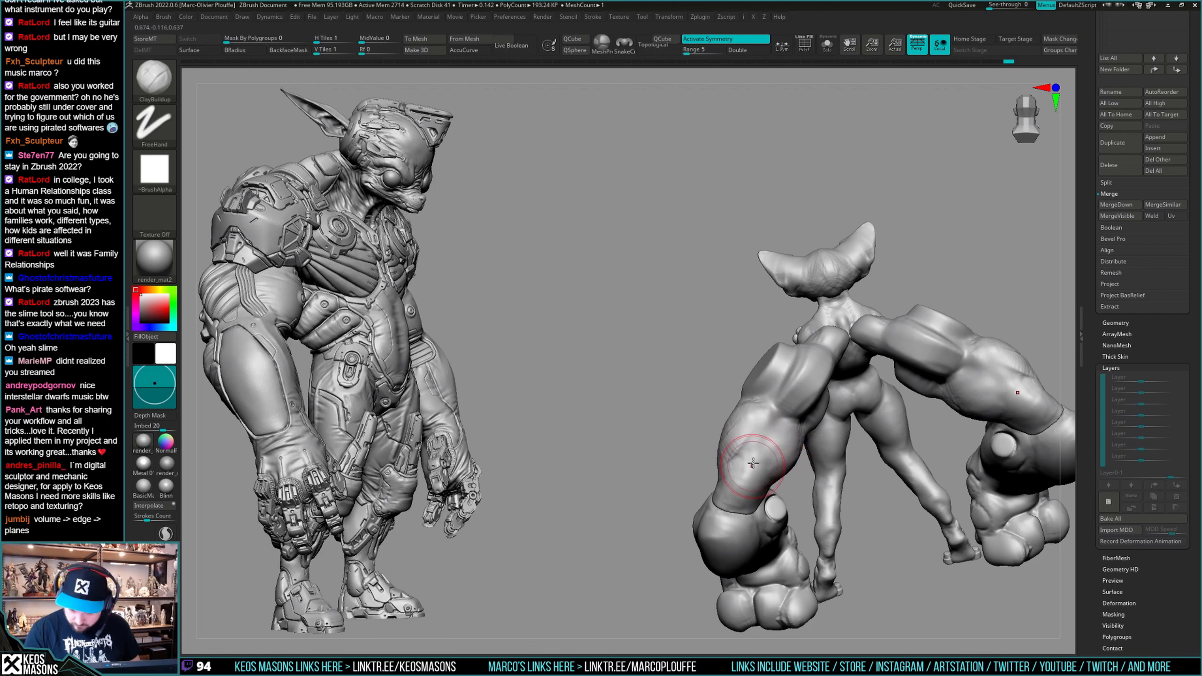
Add ClayBuildup strokes to the front of the upper arms just above the elbows.
mouse_move(732, 510)
right_down()
mouse_move(746, 478)
mouse_move(810, 435)
right_up()
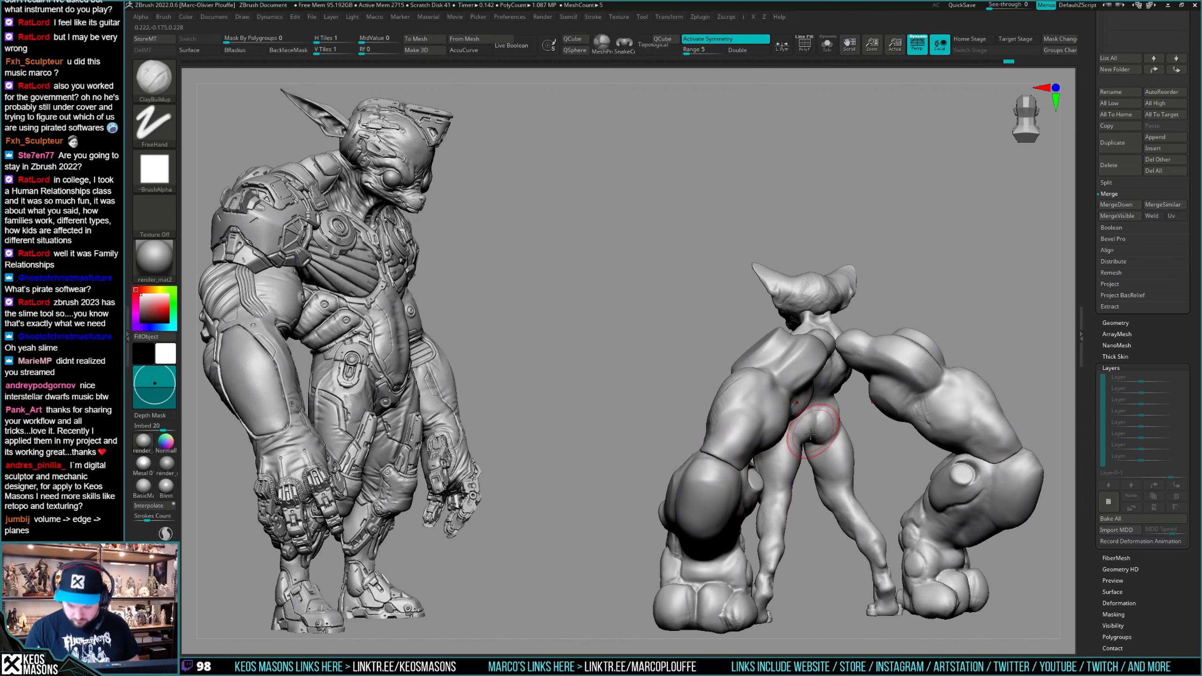
mouse_move(782, 492)
right_down()
mouse_move(804, 430)
mouse_move(728, 389)
right_up()
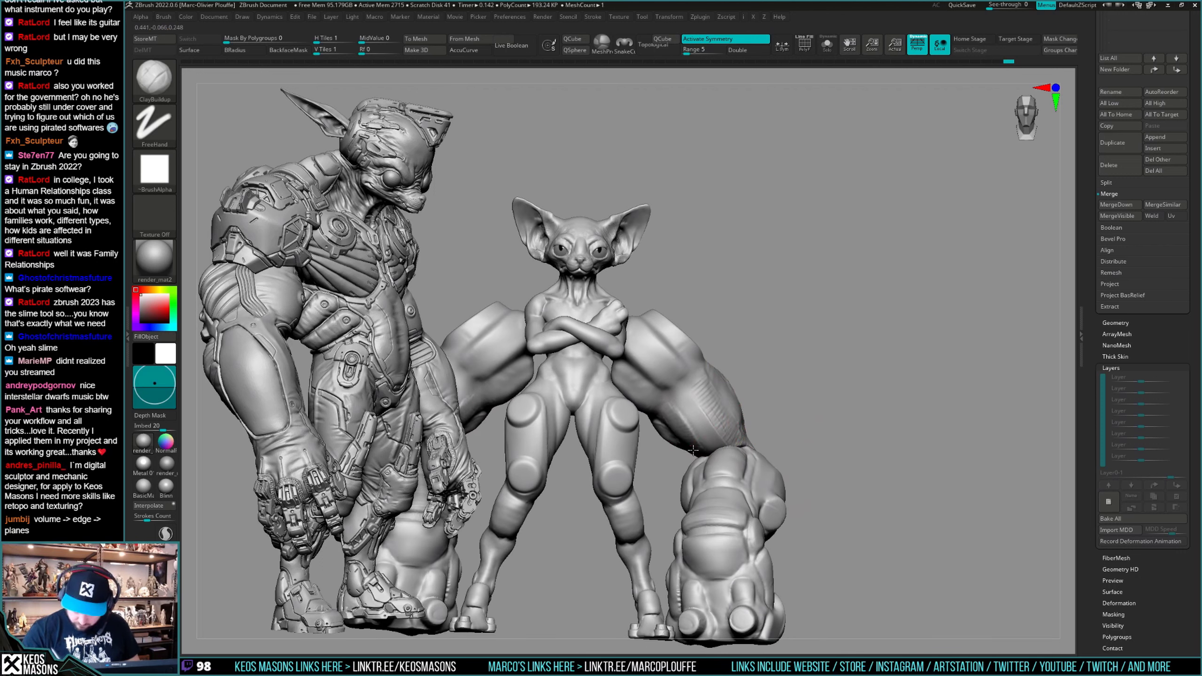
right_drag(710, 497, 791, 390)
mouse_move(713, 354)
right_down()
mouse_move(890, 376)
mouse_move(851, 426)
mouse_move(862, 435)
mouse_move(839, 426)
mouse_move(853, 424)
mouse_move(832, 478)
mouse_move(847, 426)
mouse_move(852, 435)
mouse_move(803, 392)
mouse_move(832, 389)
mouse_move(837, 416)
mouse_move(803, 439)
right_up()
Insert a Cylinder3D as a new subtool below the upper arms and prepare it for transforming.
drag(1140, 335, 1129, 448)
click(1143, 540)
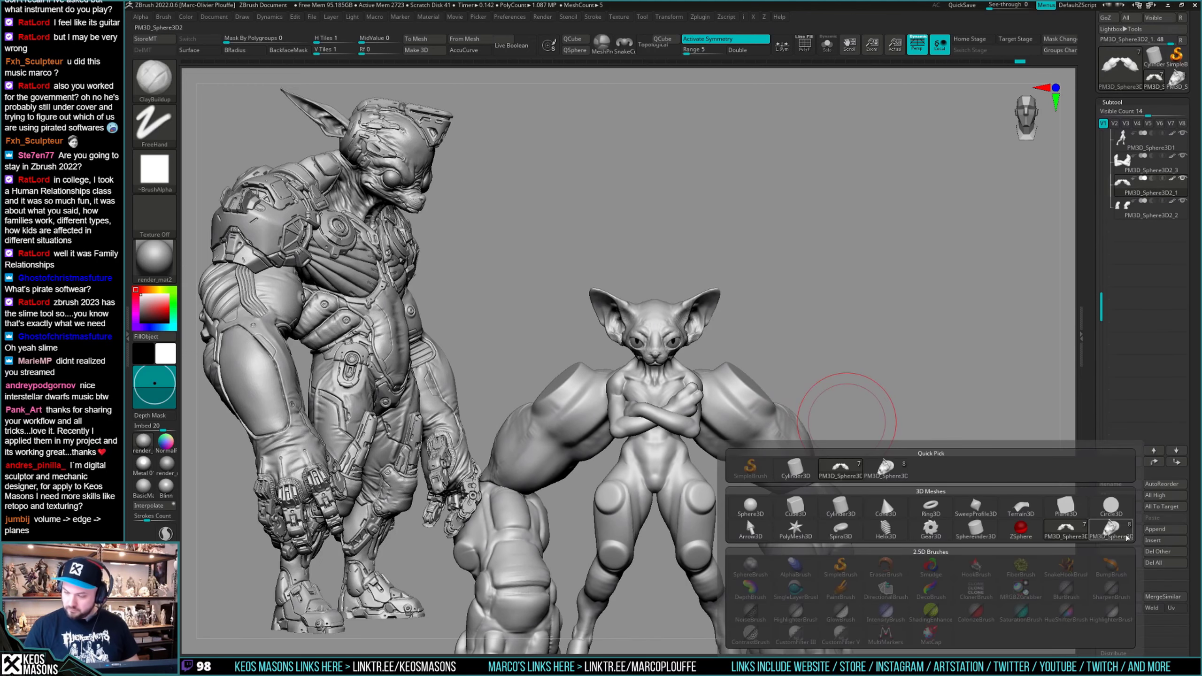
click(849, 511)
key(shift+f)
key(w)
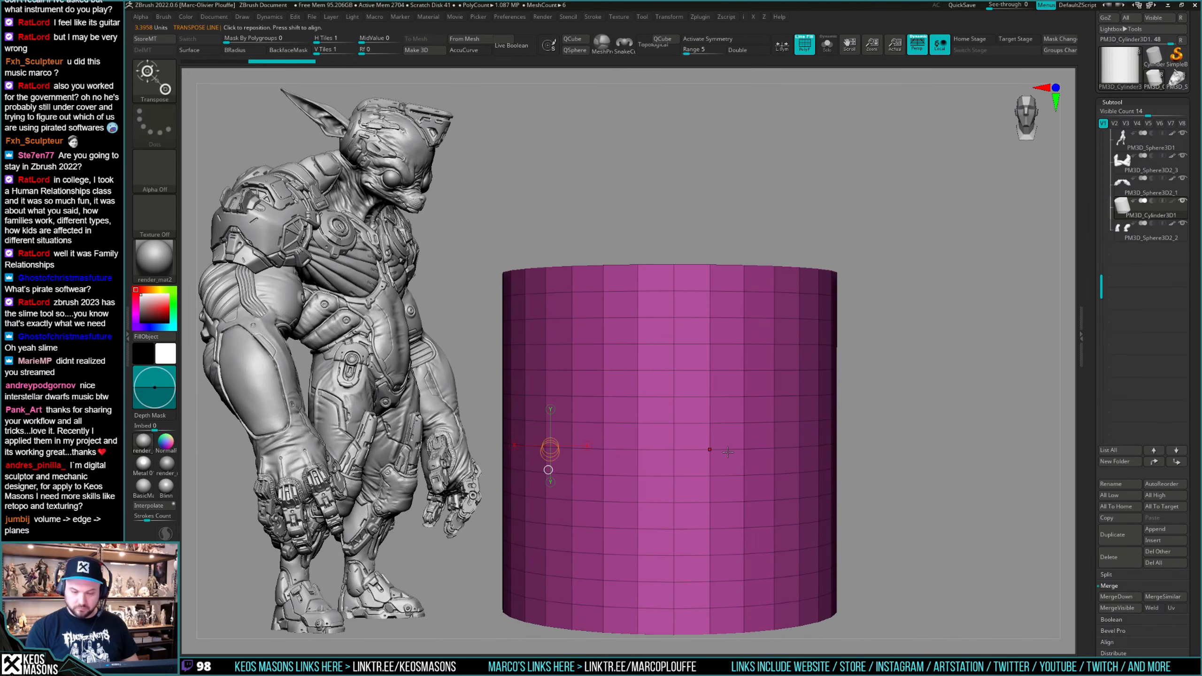
Scale down the cylinder, then move and tilt it onto the end of the character's right shoulder.
drag(671, 436, 638, 540)
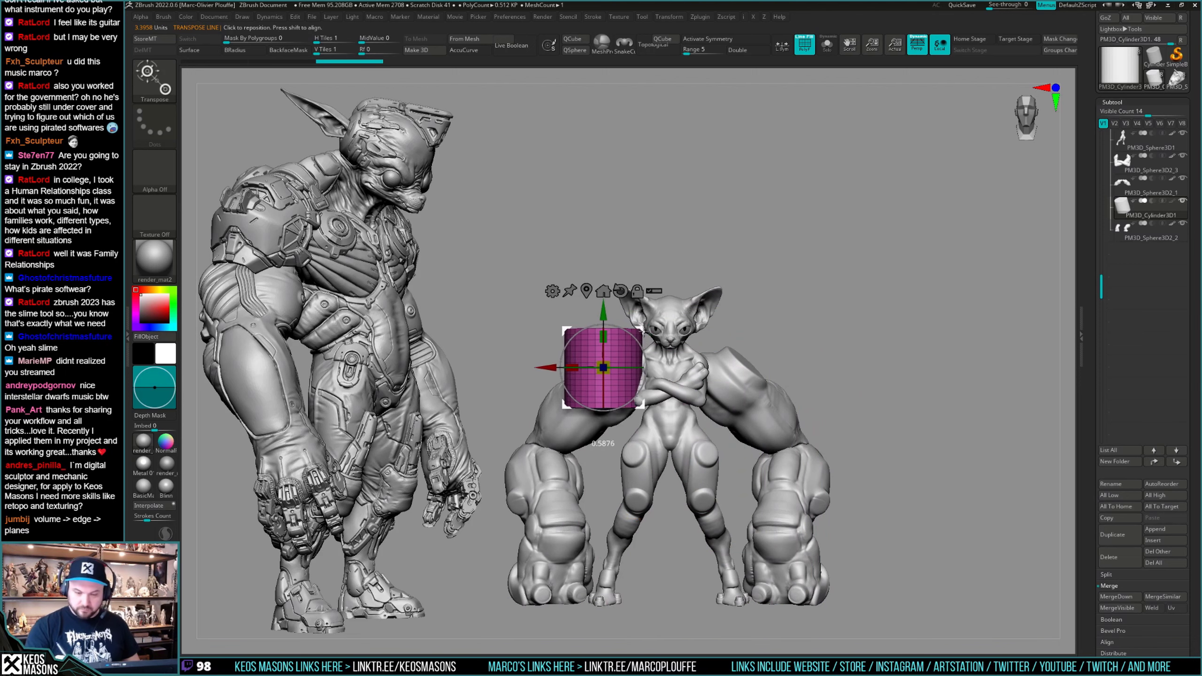
drag(640, 325, 745, 432)
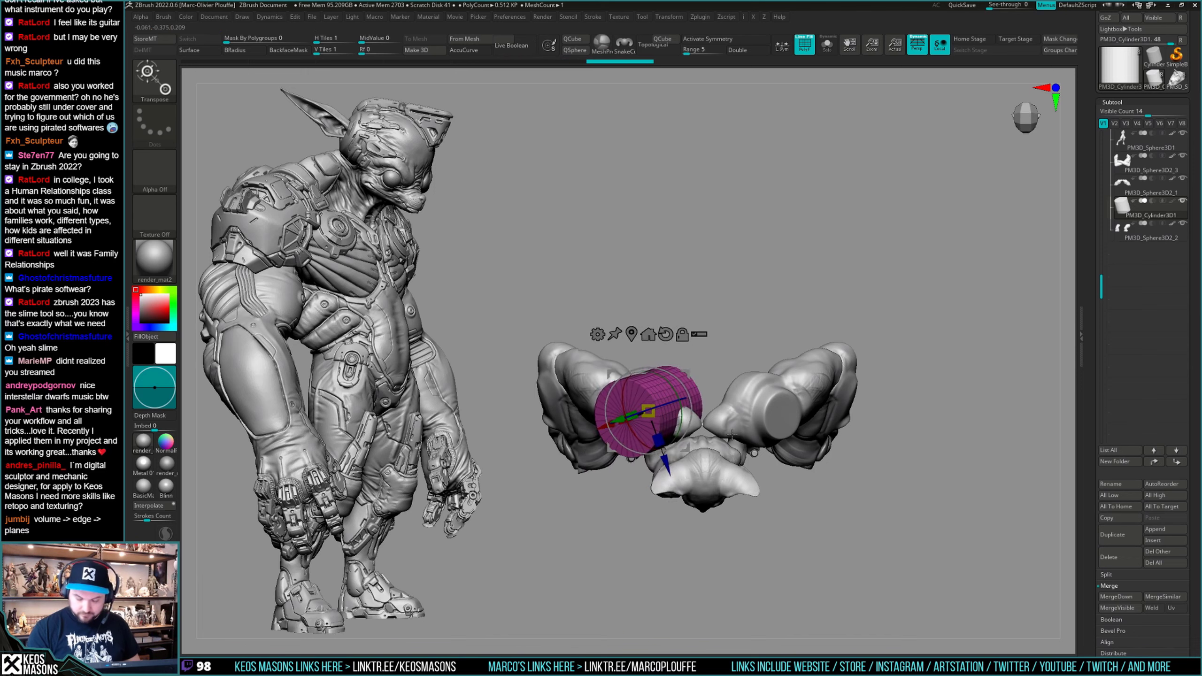
drag(733, 435, 906, 358)
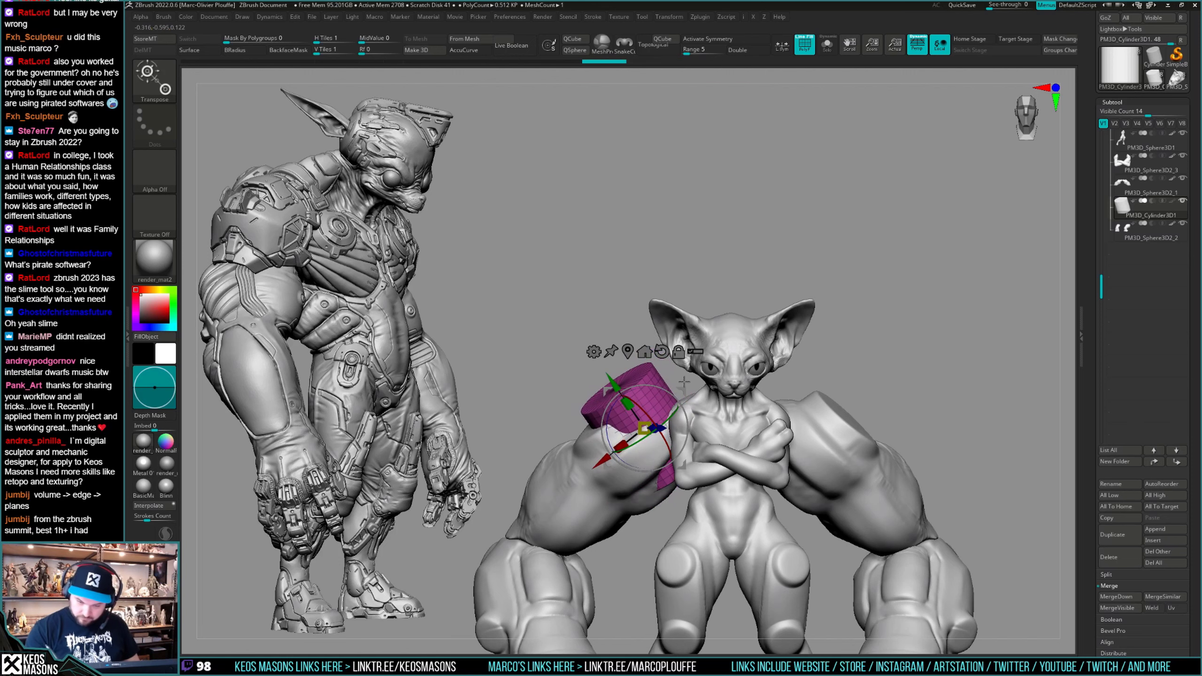
key(q)
Duplicate the cylinder onto the opposite shoulder with Mirror And Weld, and turn off the polyframe display.
mouse_move(877, 383)
alt+mouse_down()
mouse_move(807, 397)
mouse_move(775, 377)
mouse_move(872, 456)
alt+mouse_up()
key(i)
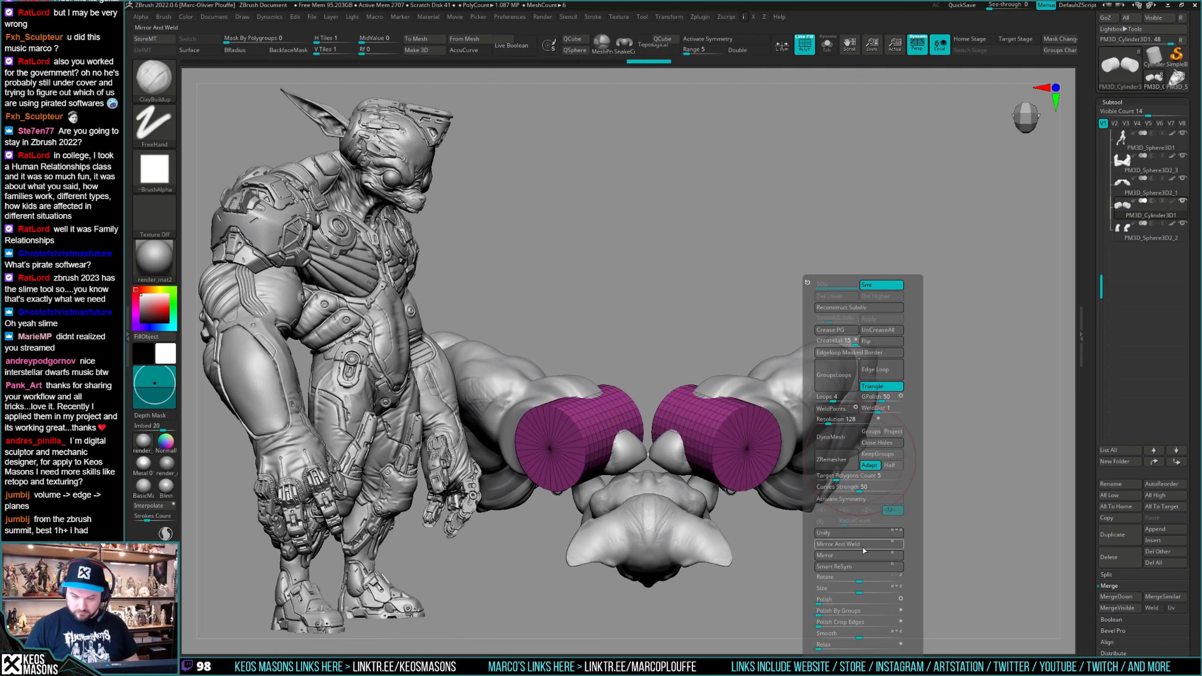
click(863, 549)
drag(863, 550, 835, 426)
key(shift+f)
key(shift+f)
key(shift+f)
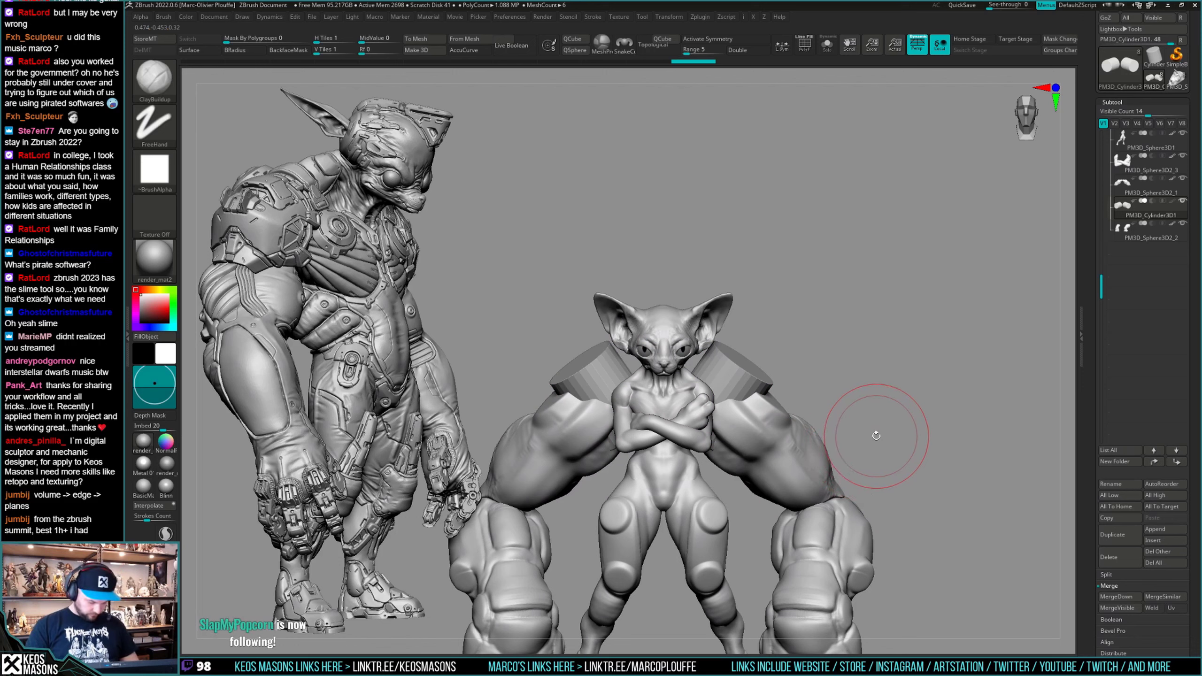
Turn on symmetry and adjust the placement of both shoulder cylinders with the Gizmo from the back and above.
key(w)
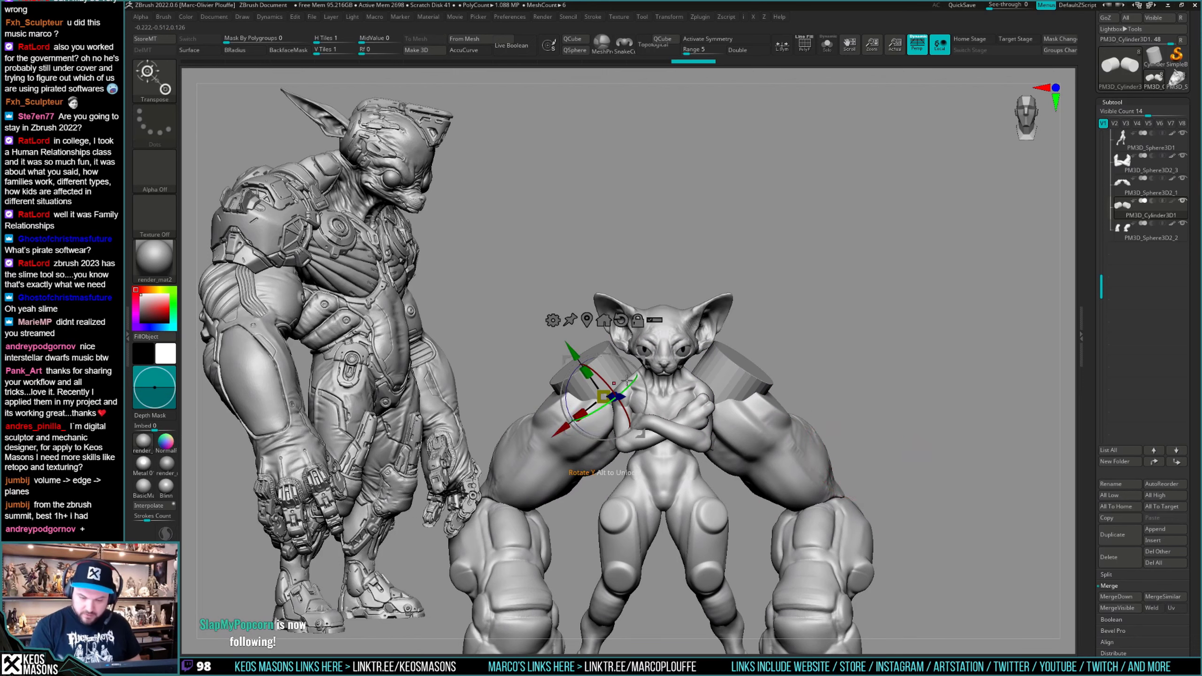
drag(627, 378, 780, 386)
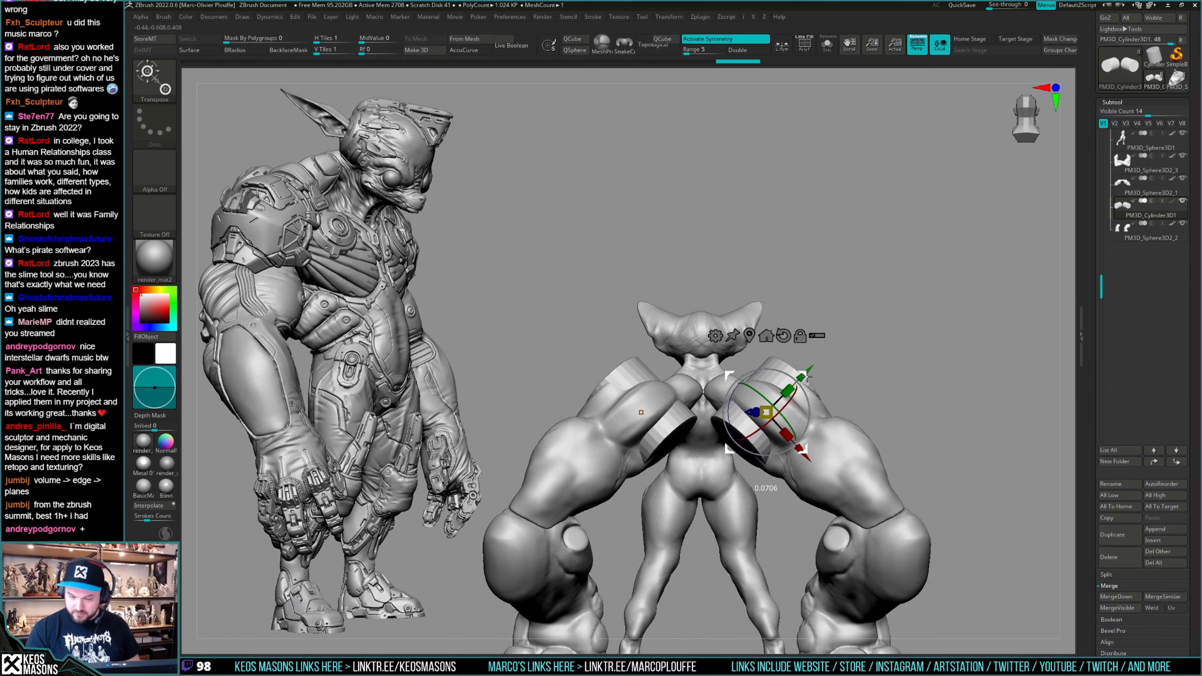
drag(802, 377, 819, 404)
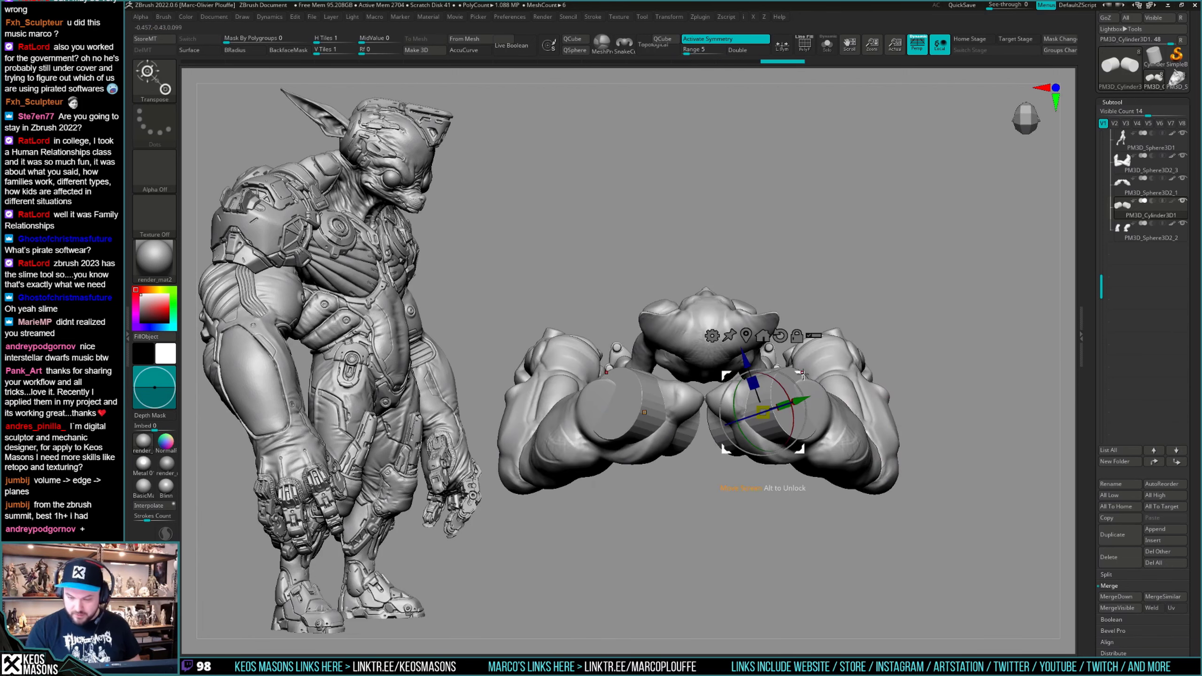
key(q)
mouse_move(901, 327)
mouse_down()
mouse_move(896, 399)
mouse_move(908, 394)
mouse_move(882, 381)
mouse_move(826, 429)
mouse_move(852, 419)
mouse_move(861, 392)
mouse_move(847, 424)
mouse_move(861, 410)
mouse_move(848, 415)
mouse_move(863, 386)
mouse_move(865, 407)
mouse_up()
key(shift+f)
key(shift+f)
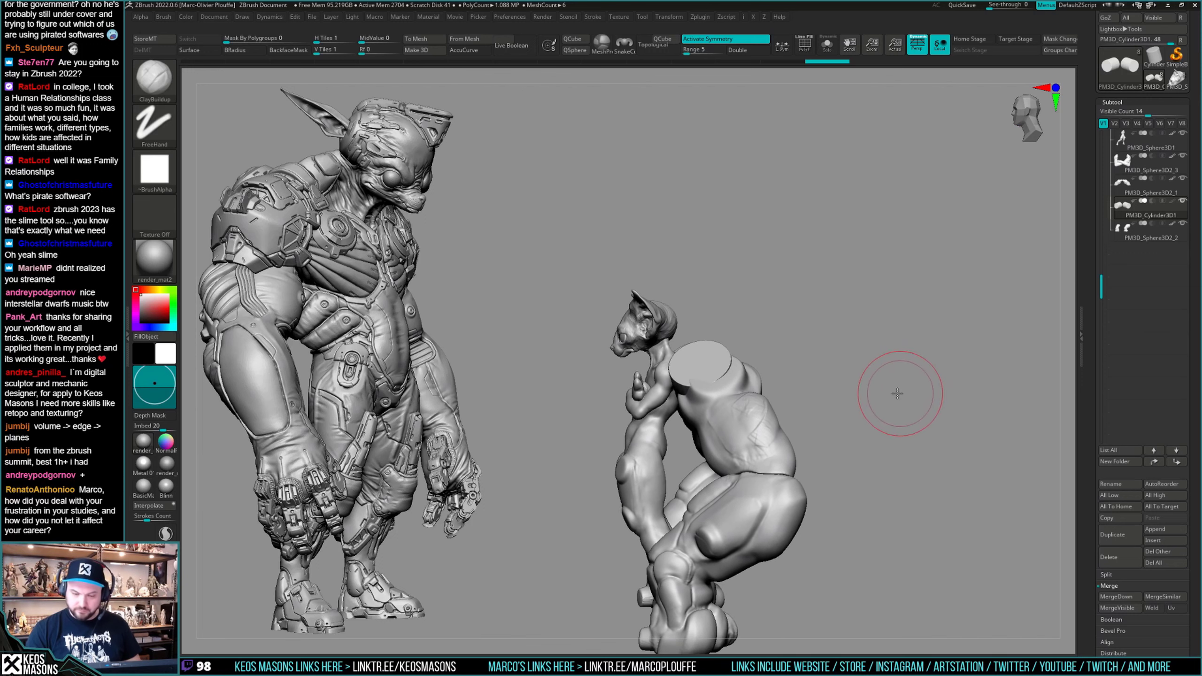
Move the shoulder cylinder subtool above the upper-arm subtool and make the upper arms active.
drag(897, 393, 1086, 240)
key(ctrl+shift+s)
key(ctrl+shift+s)
drag(921, 337, 944, 332)
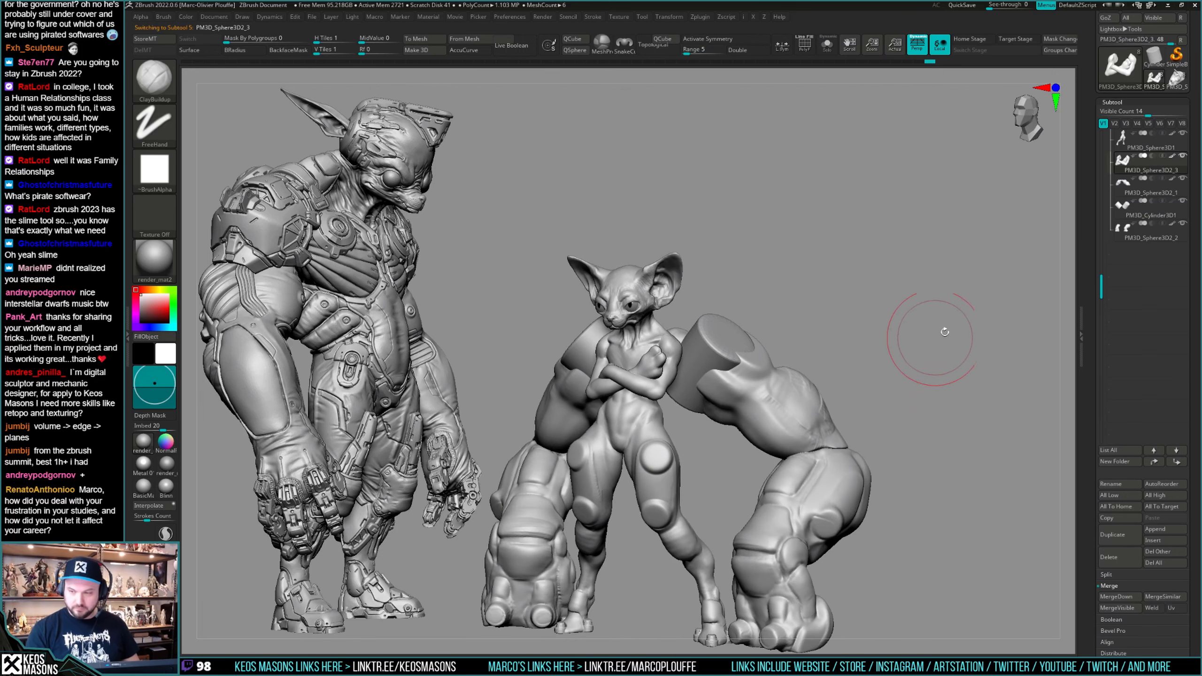
drag(1043, 284, 1057, 277)
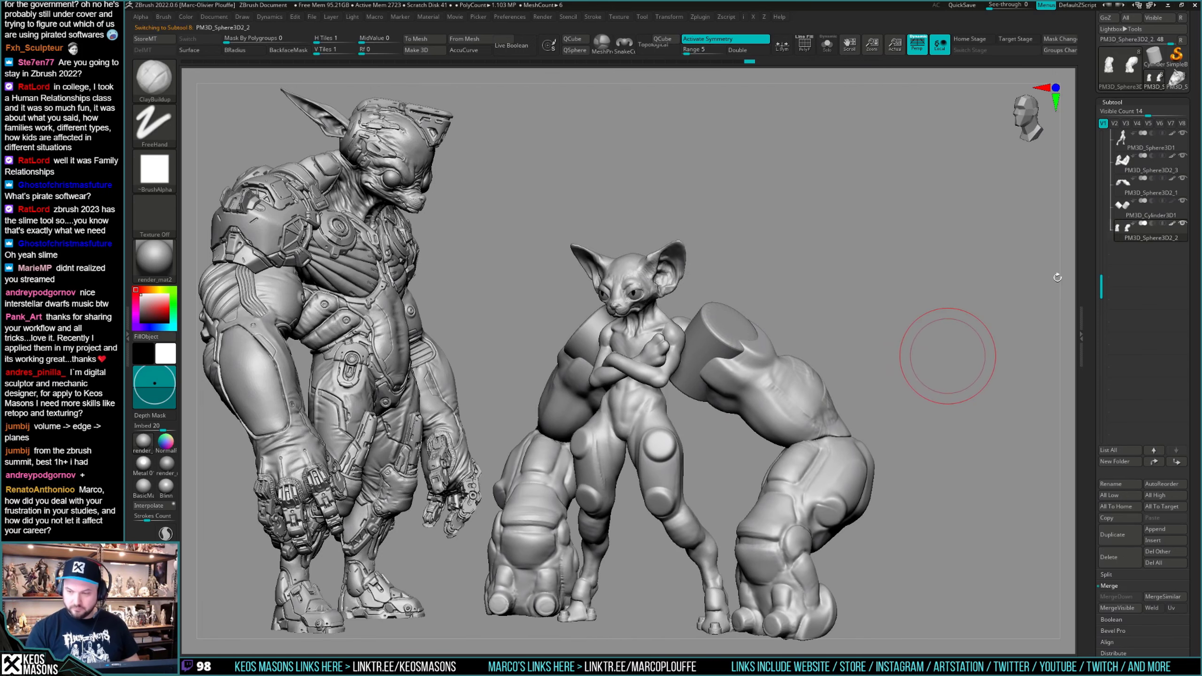
click(1123, 206)
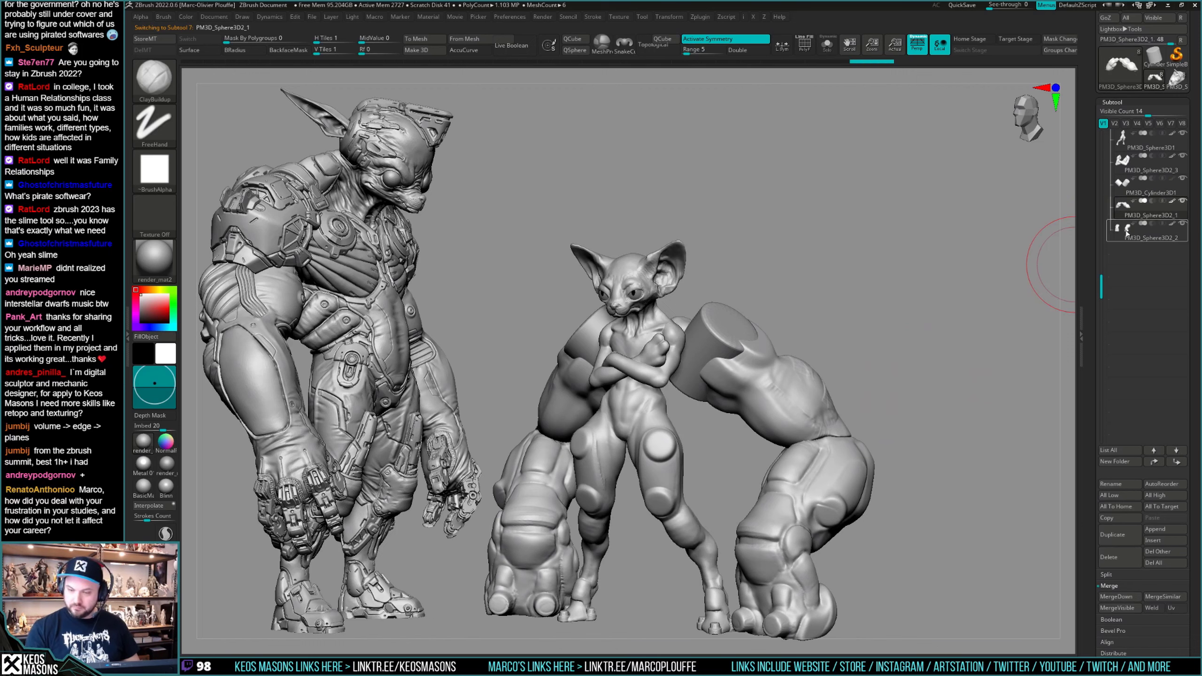
shift+drag(885, 397, 904, 397)
drag(1091, 432, 1102, 341)
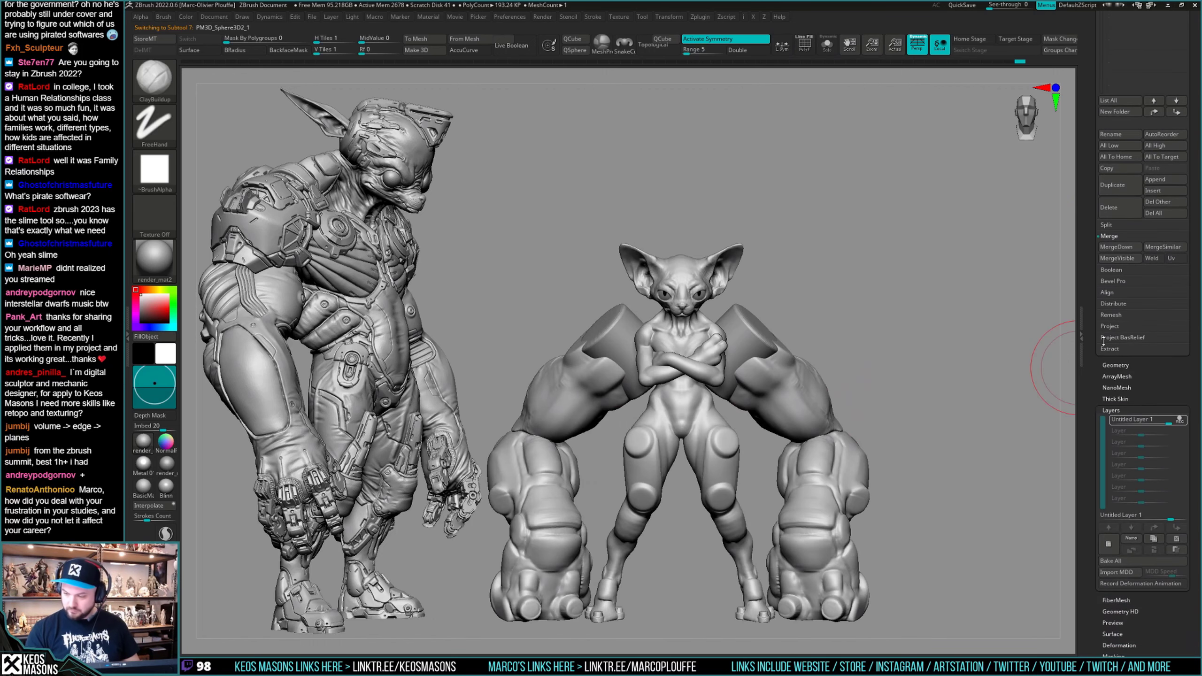
Add ClayBuildup strokes to the upper arms where they meet the shoulder cylinders.
mouse_move(878, 390)
mouse_down()
mouse_move(791, 359)
mouse_move(736, 429)
mouse_move(704, 430)
mouse_up()
mouse_move(719, 472)
mouse_down()
mouse_move(770, 397)
mouse_move(769, 374)
mouse_move(785, 374)
mouse_move(771, 423)
mouse_move(687, 425)
mouse_up()
key(space)
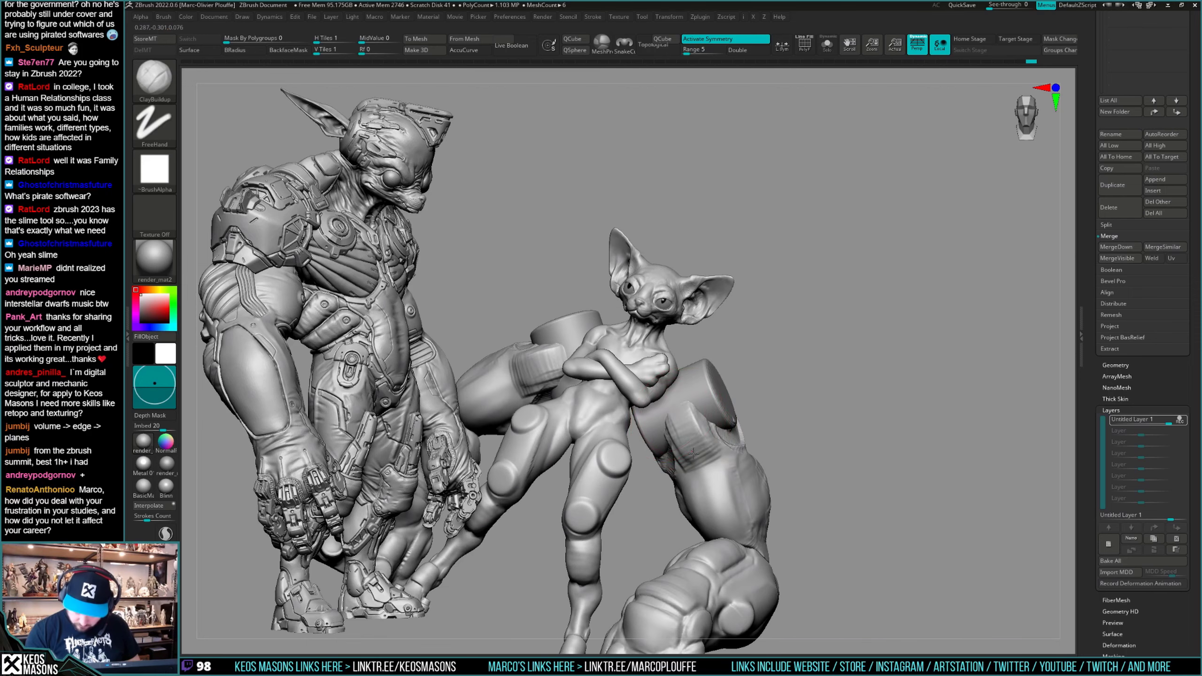
mouse_move(684, 442)
right_down()
mouse_move(764, 455)
mouse_move(783, 417)
mouse_move(700, 447)
mouse_move(703, 475)
mouse_move(676, 492)
mouse_move(720, 448)
mouse_move(710, 422)
mouse_move(642, 415)
mouse_move(704, 384)
mouse_move(655, 362)
mouse_move(678, 408)
mouse_move(652, 362)
mouse_move(686, 403)
right_up()
key(space)
Isolate the upper arms, cut away the bridge joining them at the centre, and show the whole character again.
key(alt+s)
key(ctrl+shift)
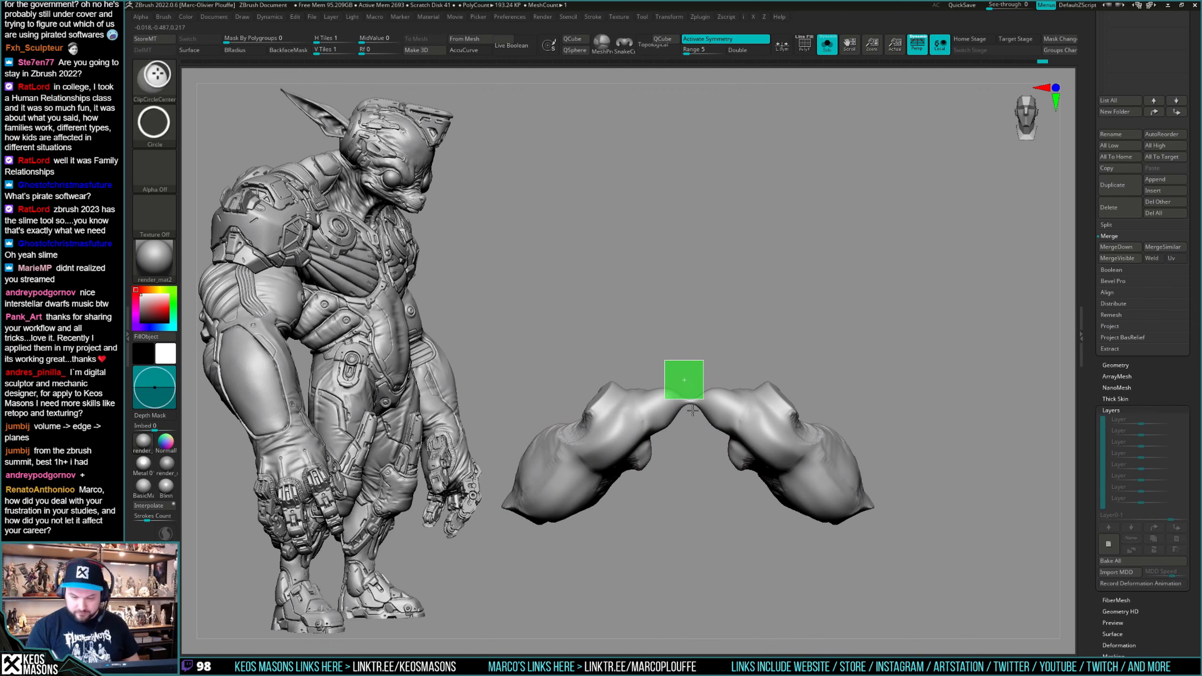
ctrl+shift+drag(695, 409, 702, 403)
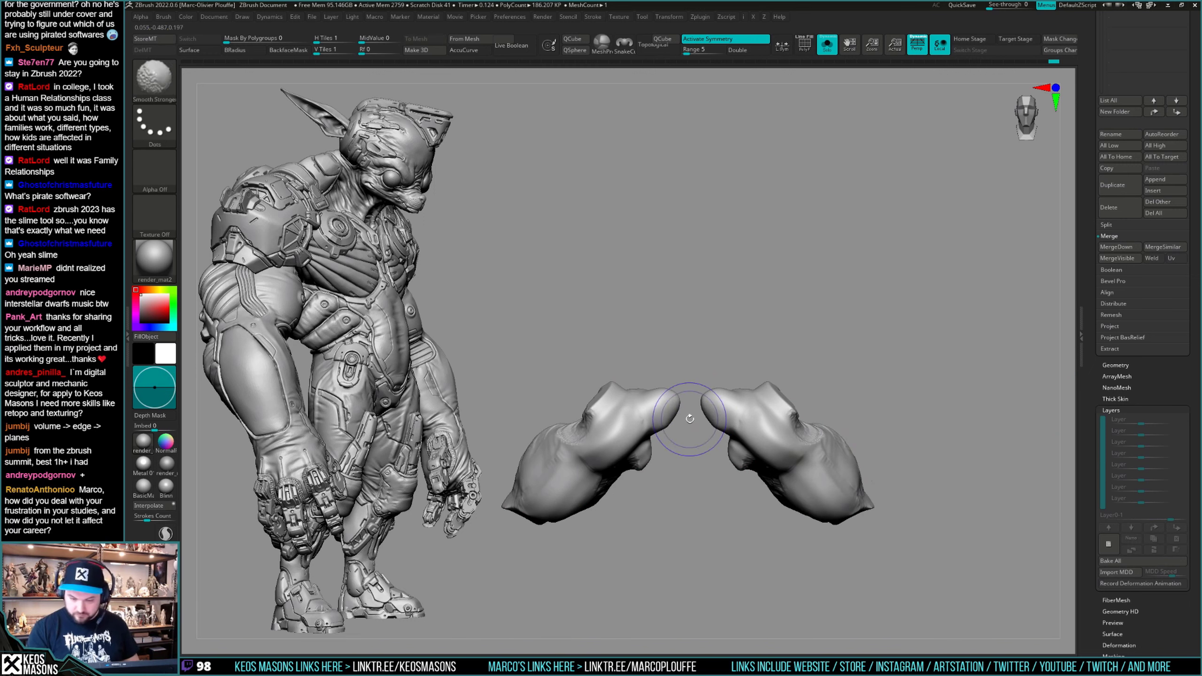
key(alt+s)
drag(701, 279, 704, 426)
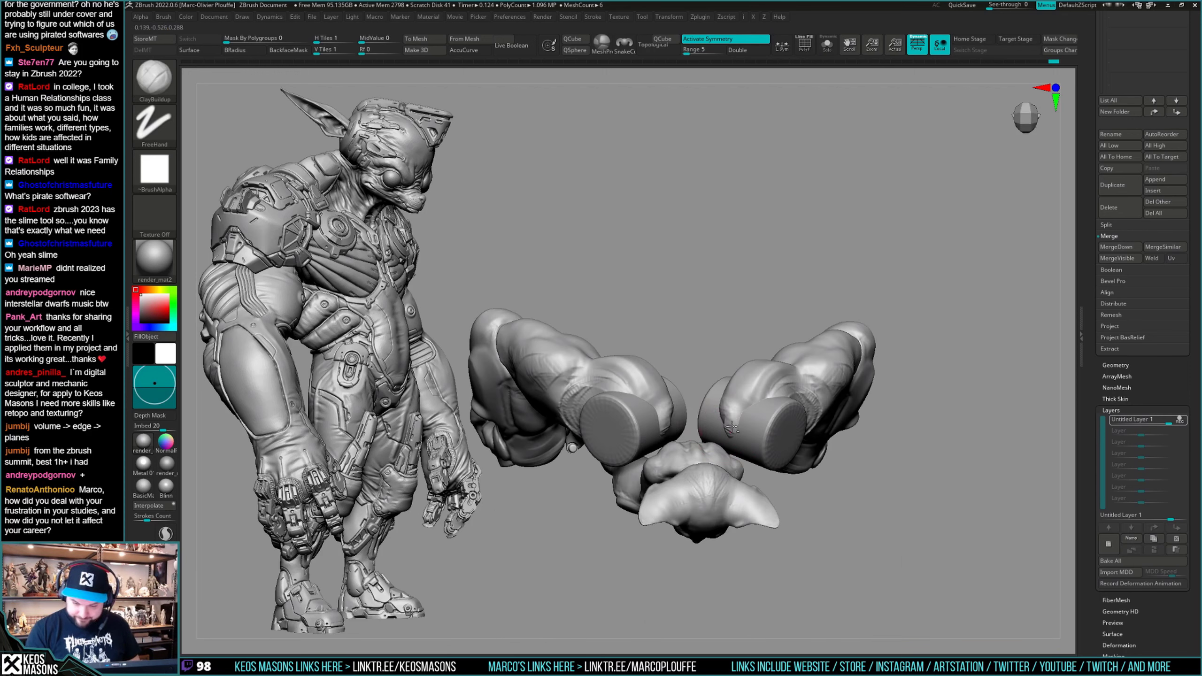
Reshape the front of the upper arms beneath the shoulder cylinders with the Move brush.
mouse_move(746, 427)
right_down()
mouse_move(735, 394)
mouse_move(735, 433)
mouse_move(676, 447)
mouse_move(737, 368)
mouse_move(831, 397)
mouse_move(828, 483)
mouse_move(805, 397)
mouse_move(765, 429)
mouse_move(823, 413)
mouse_move(815, 404)
mouse_move(825, 440)
mouse_move(830, 421)
right_up()
right_click(677, 448)
key(b)
key(m)
key(v)
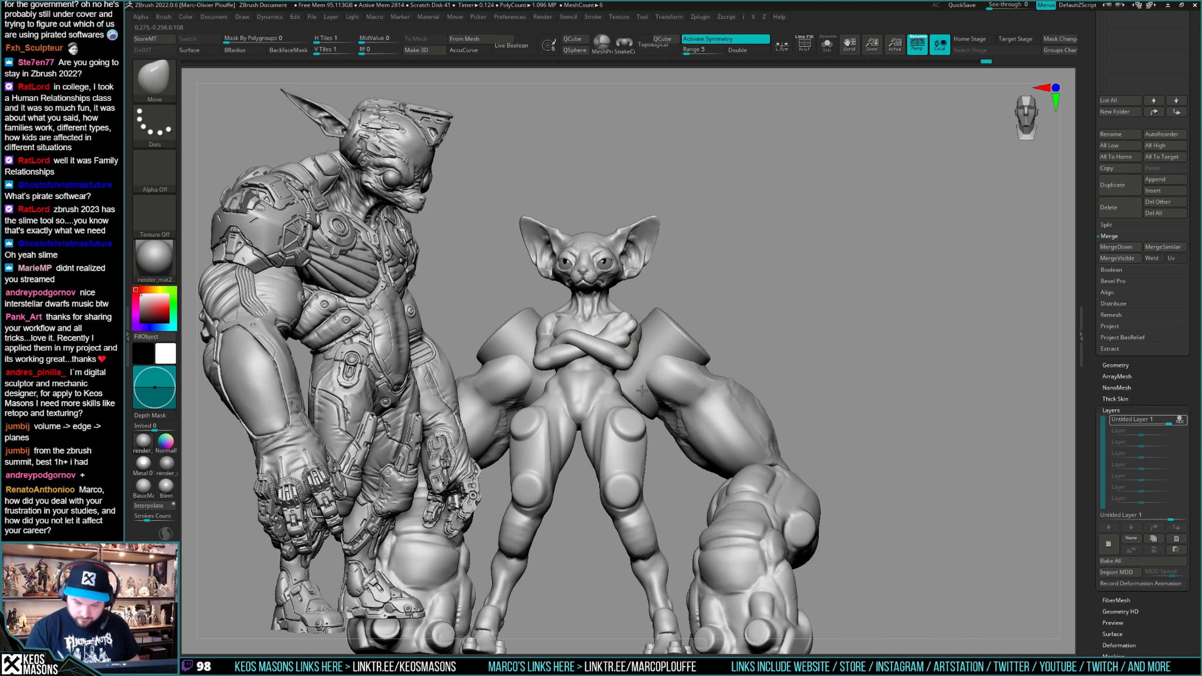
mouse_move(698, 374)
mouse_down()
mouse_move(701, 405)
mouse_move(711, 376)
mouse_up()
key(shift)
Adjust the back silhouette of the upper arms around the shoulder cylinders with the Move brush.
mouse_move(764, 385)
right_down()
mouse_move(745, 342)
mouse_move(750, 415)
mouse_move(712, 389)
right_up()
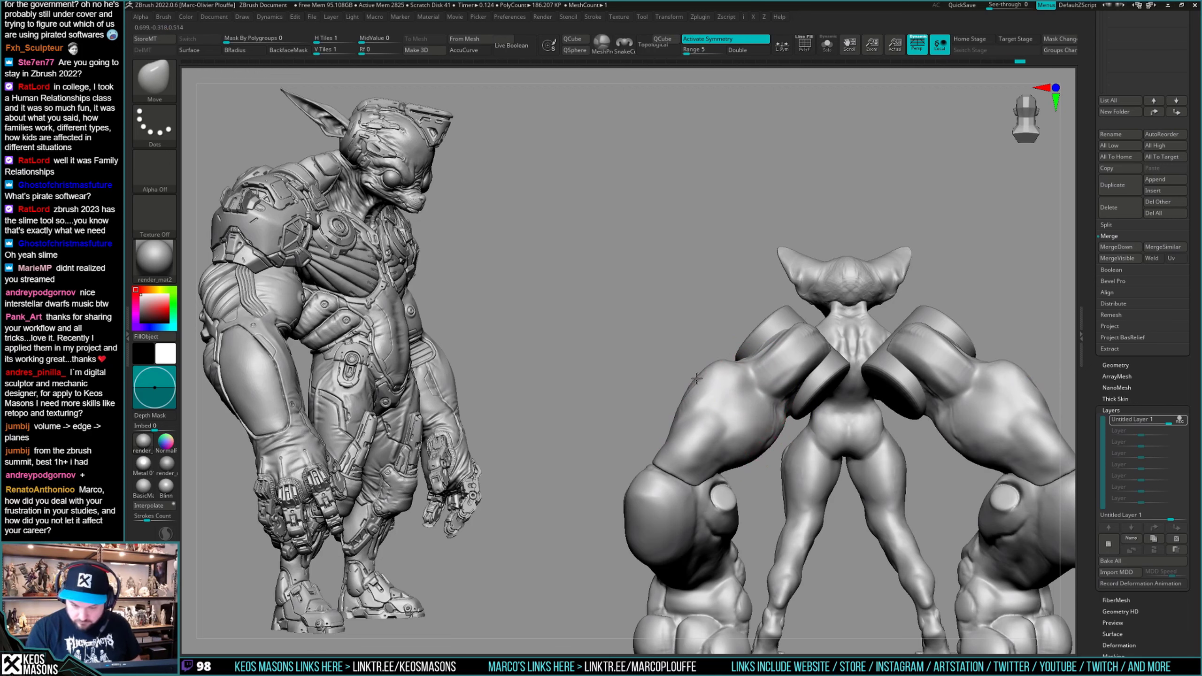
mouse_move(678, 400)
mouse_down()
mouse_move(818, 416)
mouse_move(804, 402)
mouse_move(749, 417)
mouse_move(730, 384)
mouse_move(711, 402)
mouse_move(730, 387)
mouse_up()
key(space)
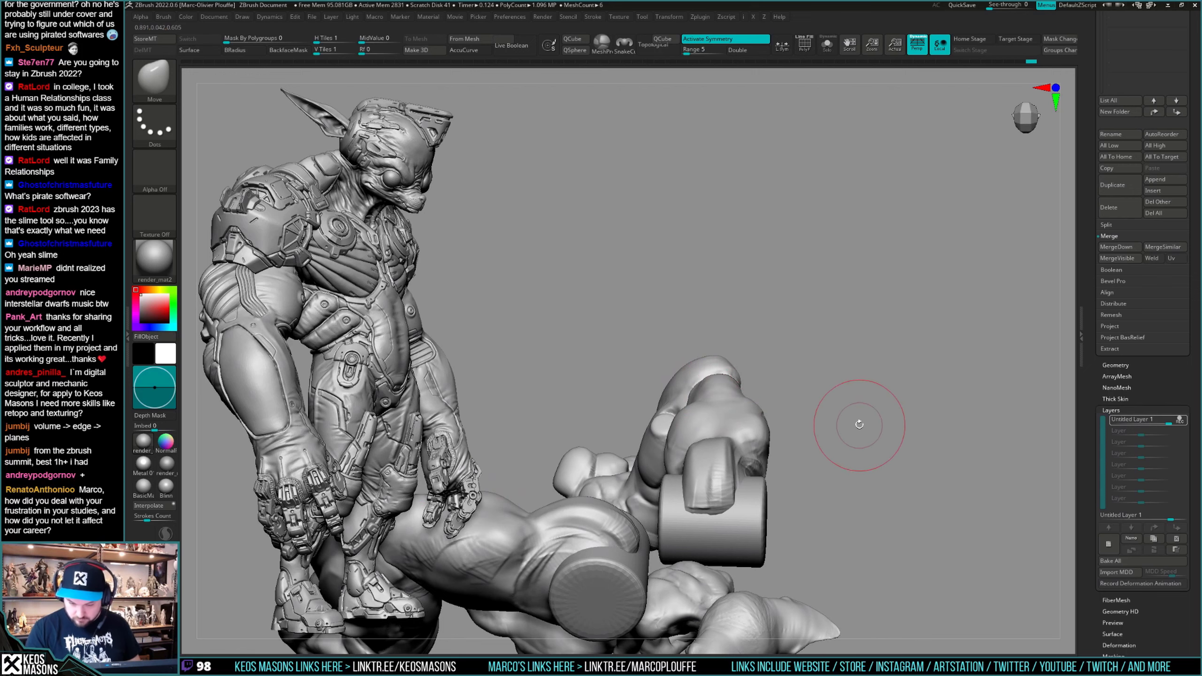
mouse_move(859, 424)
mouse_down()
mouse_move(831, 375)
mouse_move(690, 489)
mouse_move(685, 419)
mouse_move(717, 417)
mouse_up()
mouse_move(741, 360)
mouse_down()
mouse_move(728, 374)
mouse_move(745, 365)
mouse_move(786, 408)
mouse_move(781, 375)
mouse_move(712, 388)
mouse_move(807, 372)
mouse_move(839, 410)
mouse_move(763, 390)
mouse_move(771, 381)
mouse_move(762, 395)
mouse_move(781, 402)
mouse_move(803, 365)
mouse_up()
key(shift)
Build up and smooth muscle volume on the outer and rear upper arms below the shoulder cylinders with ClayBuildup.
key(b)
key(c)
key(b)
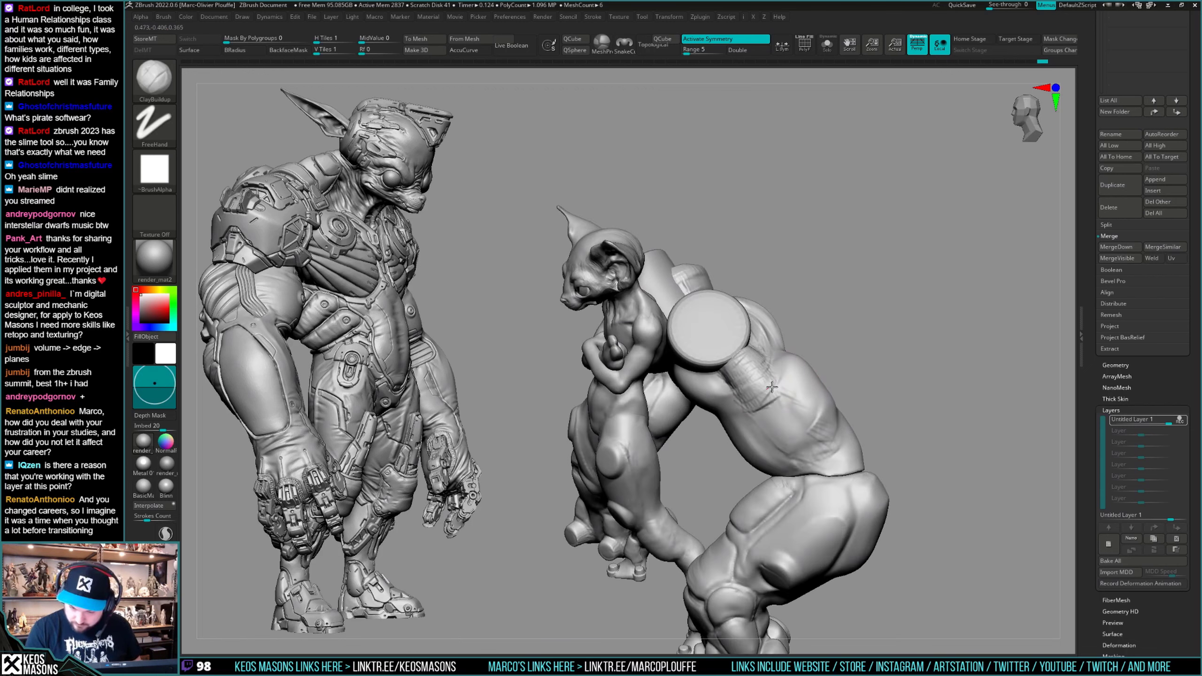
mouse_move(762, 369)
mouse_down()
mouse_move(779, 401)
mouse_move(794, 368)
mouse_move(823, 392)
mouse_up()
key(shift)
mouse_move(983, 413)
mouse_down()
mouse_move(866, 397)
mouse_move(799, 430)
mouse_move(826, 406)
mouse_move(813, 376)
mouse_up()
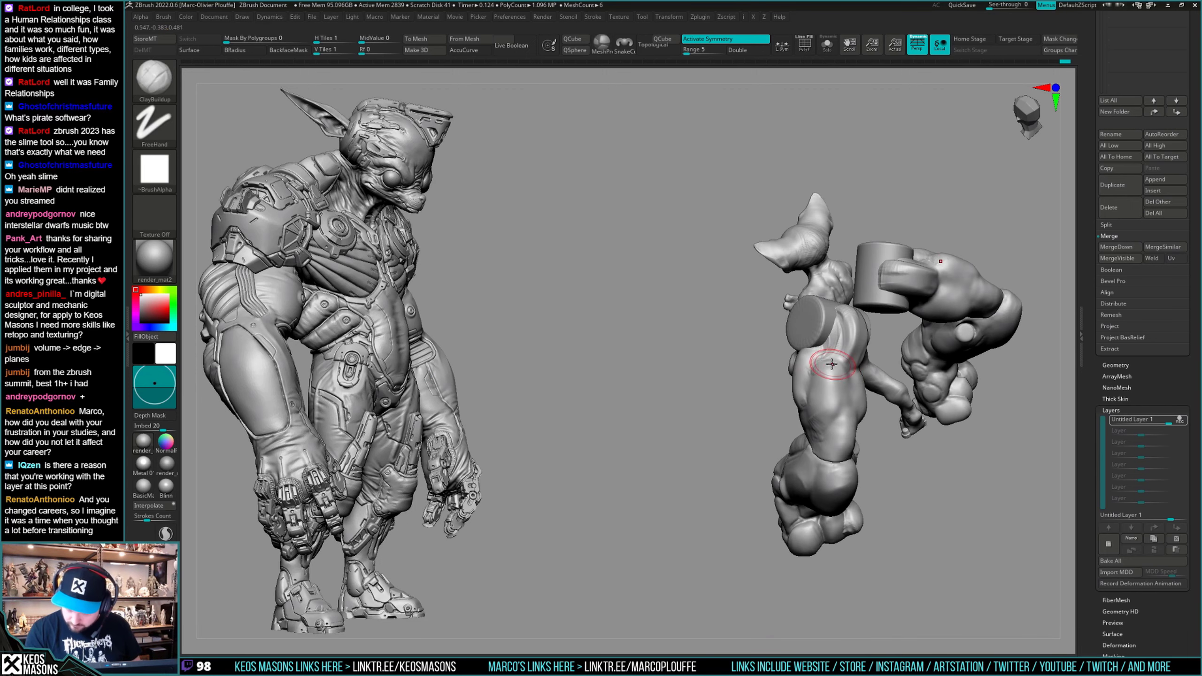
mouse_move(836, 396)
right_down()
mouse_move(829, 402)
mouse_move(864, 421)
mouse_move(835, 466)
mouse_move(835, 447)
mouse_move(827, 459)
mouse_move(833, 488)
mouse_move(863, 470)
mouse_move(850, 452)
mouse_move(872, 429)
right_up()
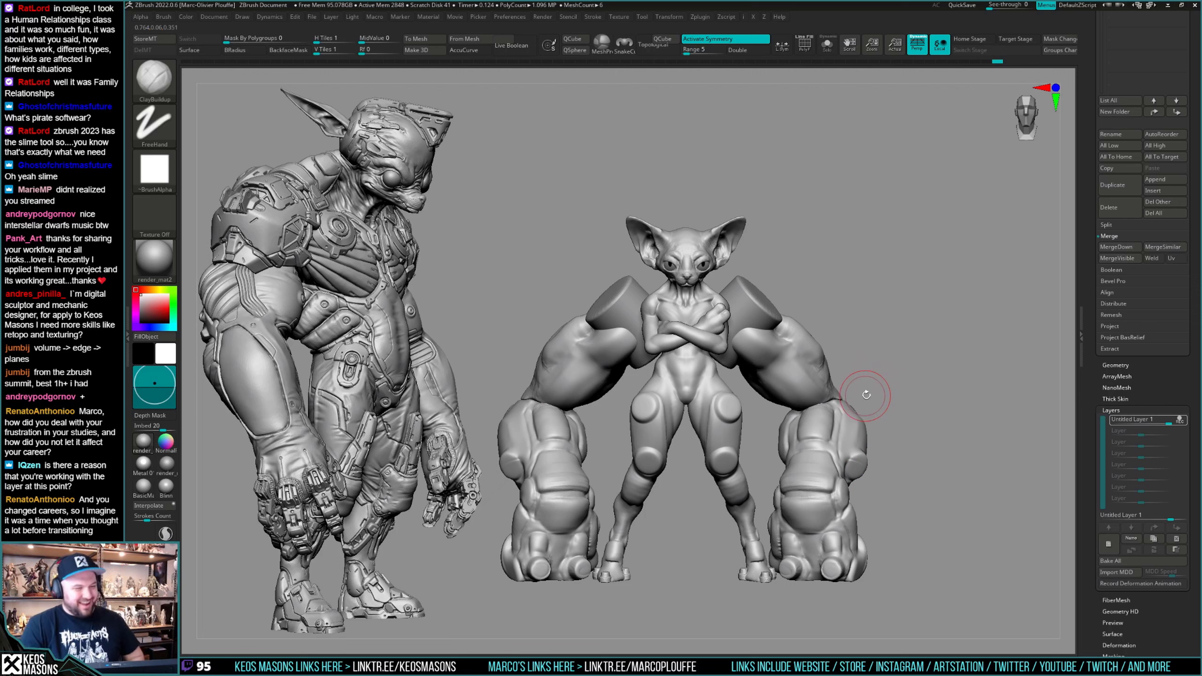
alt+right_drag(864, 372, 853, 395)
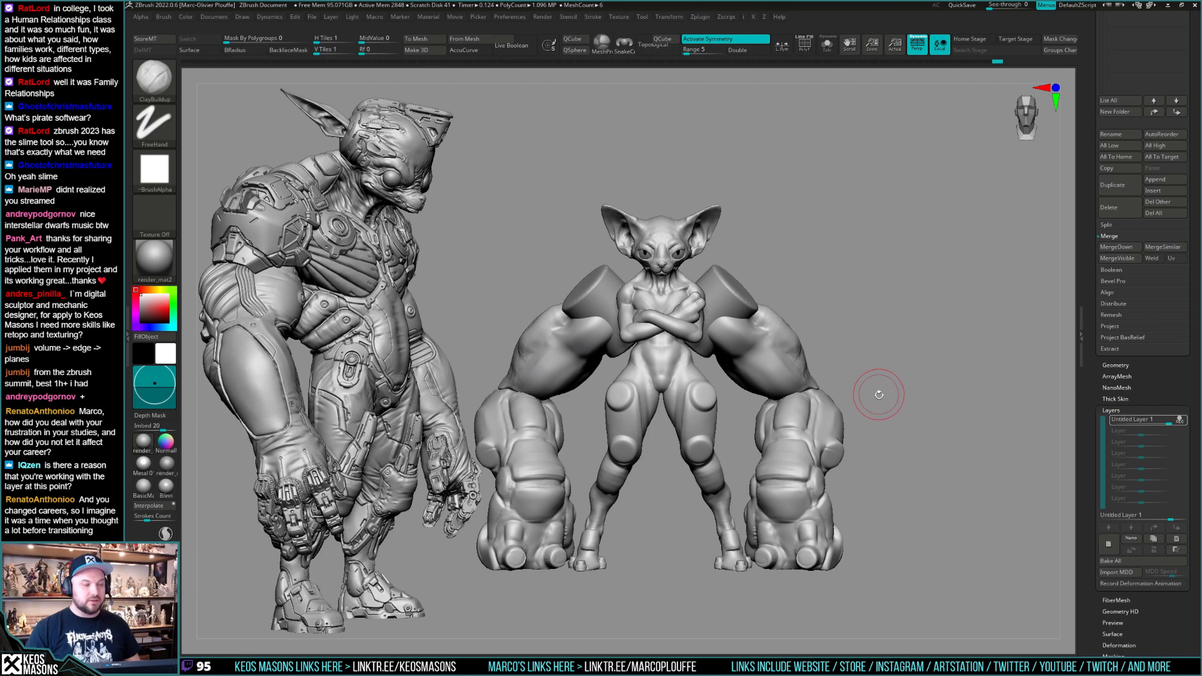
drag(877, 392, 777, 363)
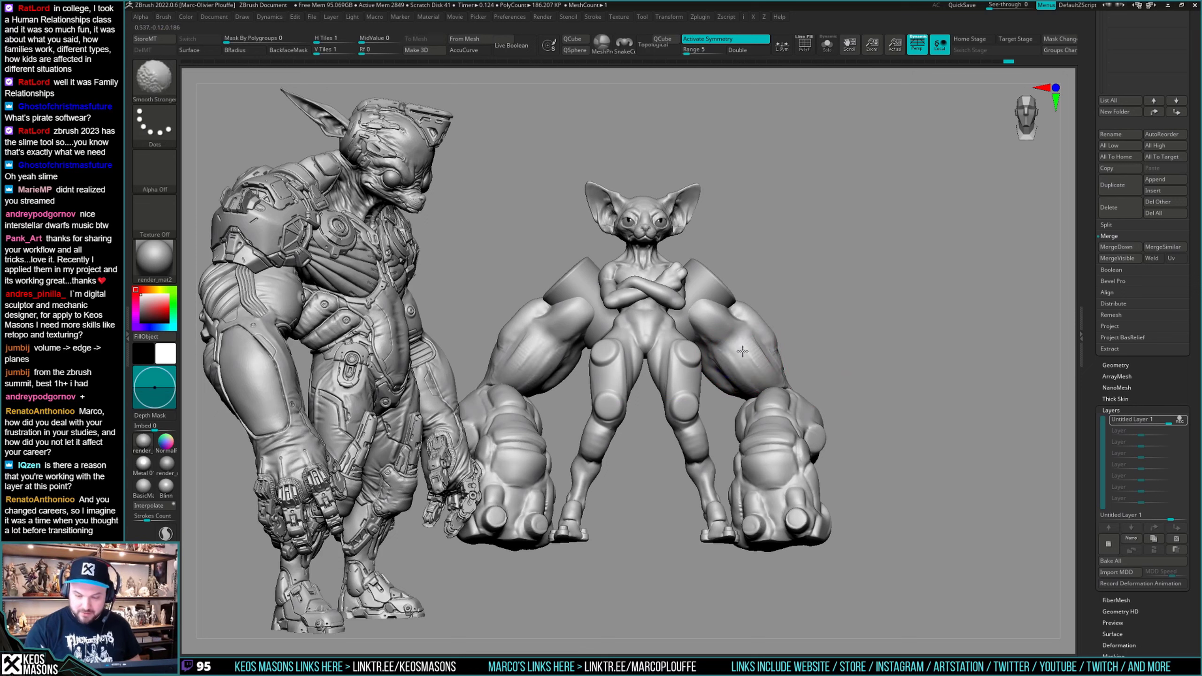
drag(862, 378, 862, 410)
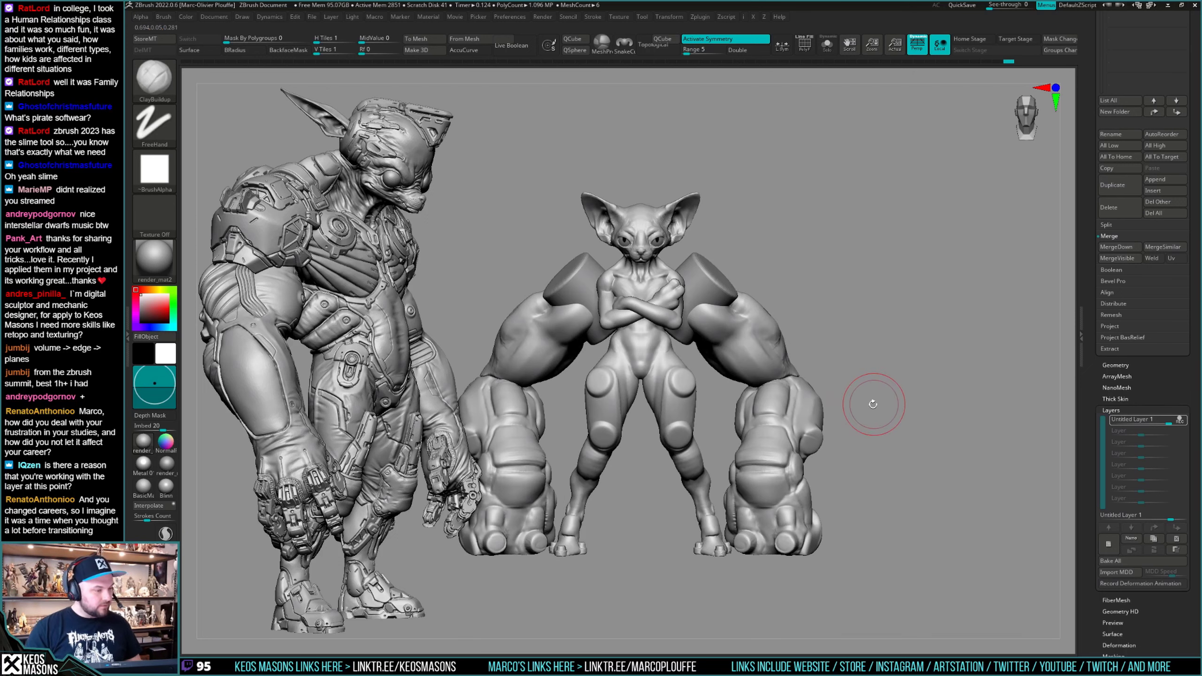
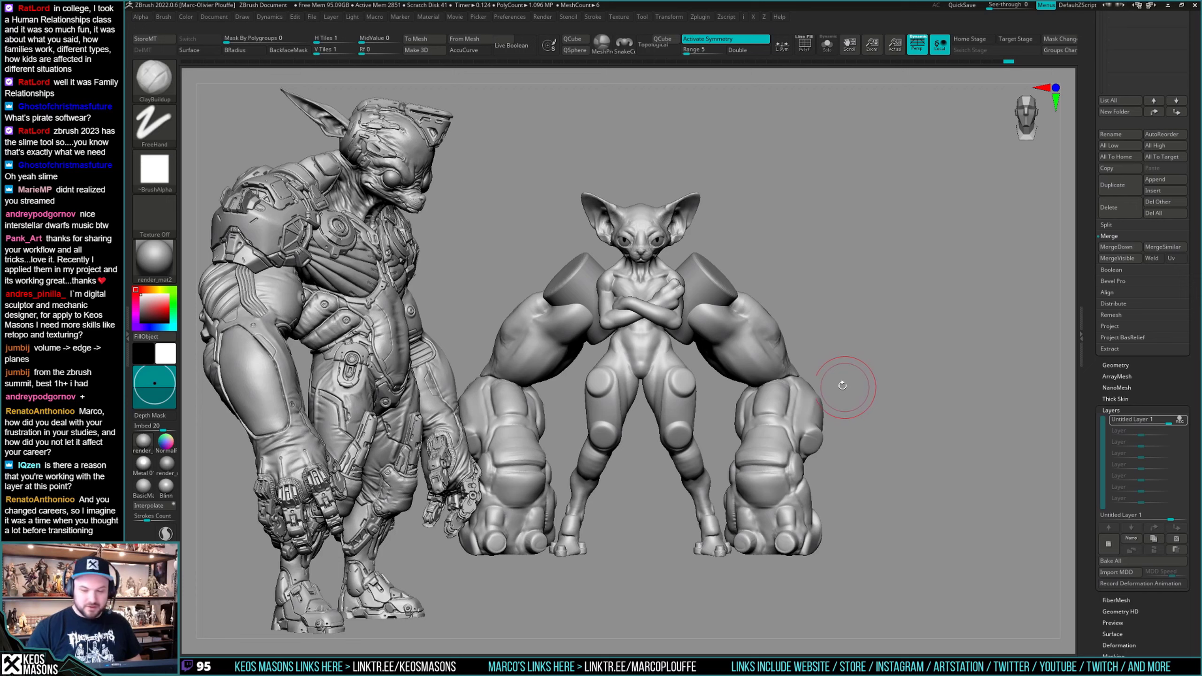
Isolate the upper arms, turn on BackfaceMask, and build up their elbow ends with ClayBuildup strokes.
mouse_move(844, 384)
mouse_down()
mouse_move(813, 349)
mouse_move(734, 340)
mouse_move(759, 344)
mouse_move(698, 350)
mouse_move(736, 346)
mouse_move(740, 389)
mouse_move(752, 374)
mouse_move(808, 365)
mouse_up()
key(alt+s)
right_drag(808, 366, 786, 377)
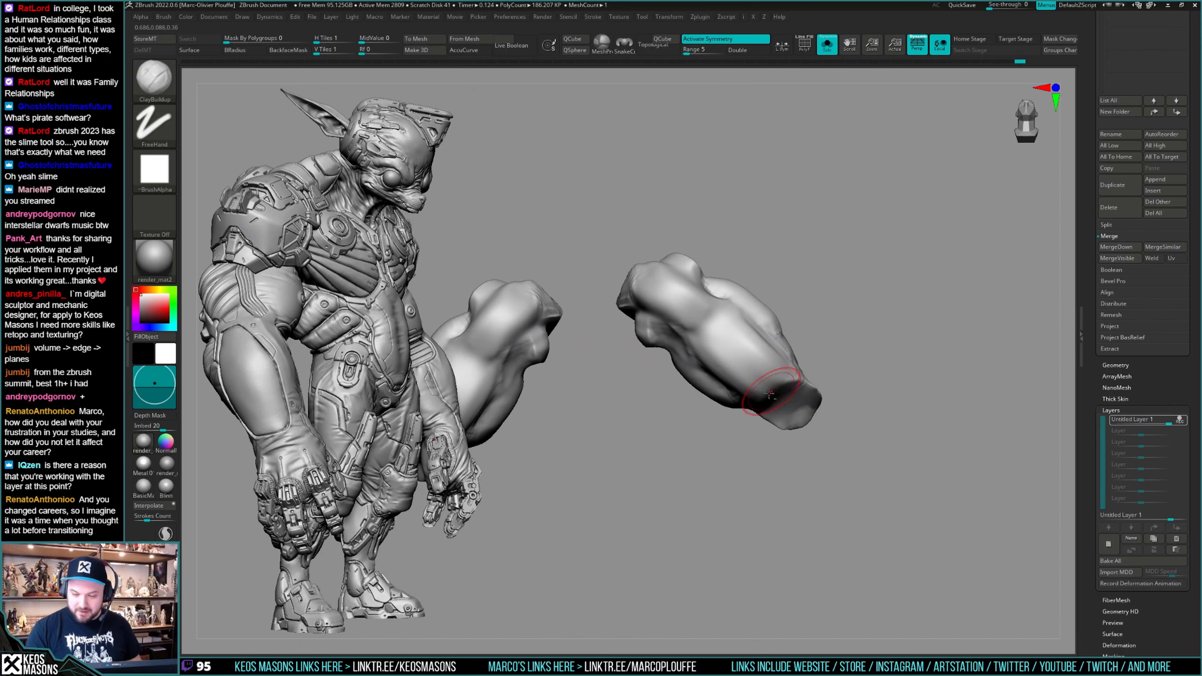
drag(782, 385, 794, 351)
key(alt+s)
mouse_move(793, 351)
right_down()
mouse_move(841, 384)
mouse_move(829, 369)
mouse_move(864, 343)
mouse_move(822, 378)
mouse_move(805, 375)
mouse_move(795, 408)
mouse_move(819, 416)
mouse_move(845, 317)
mouse_move(841, 344)
right_up()
key(alt+s)
key(space)
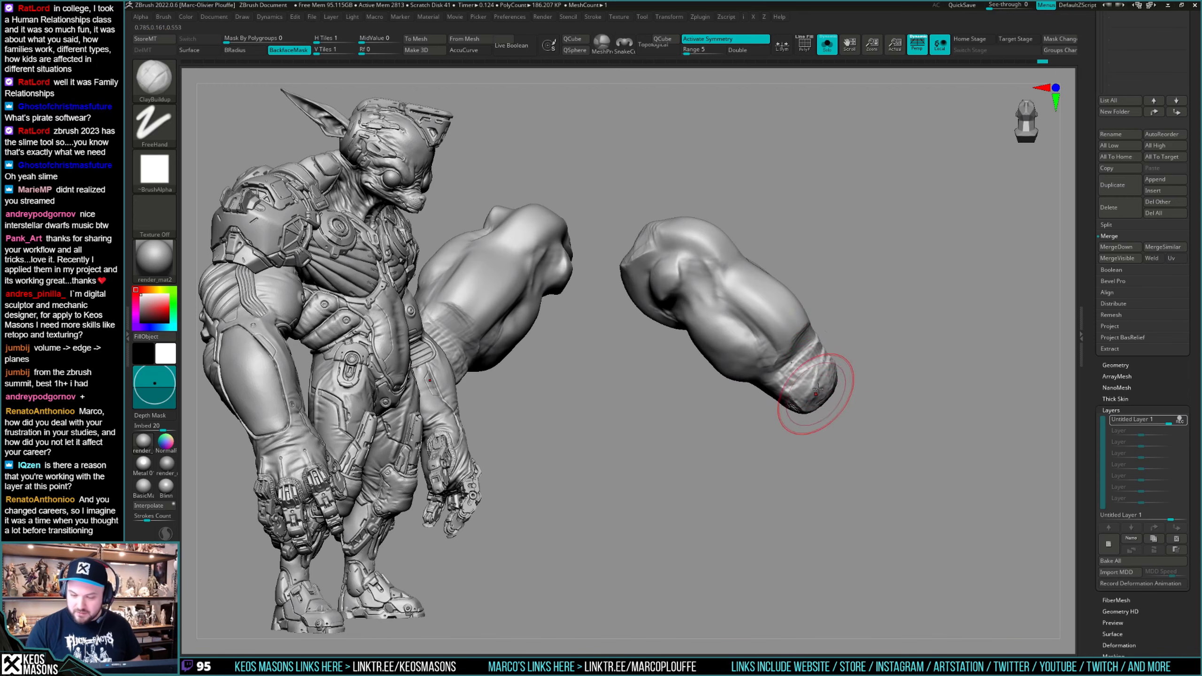
right_drag(813, 397, 845, 378)
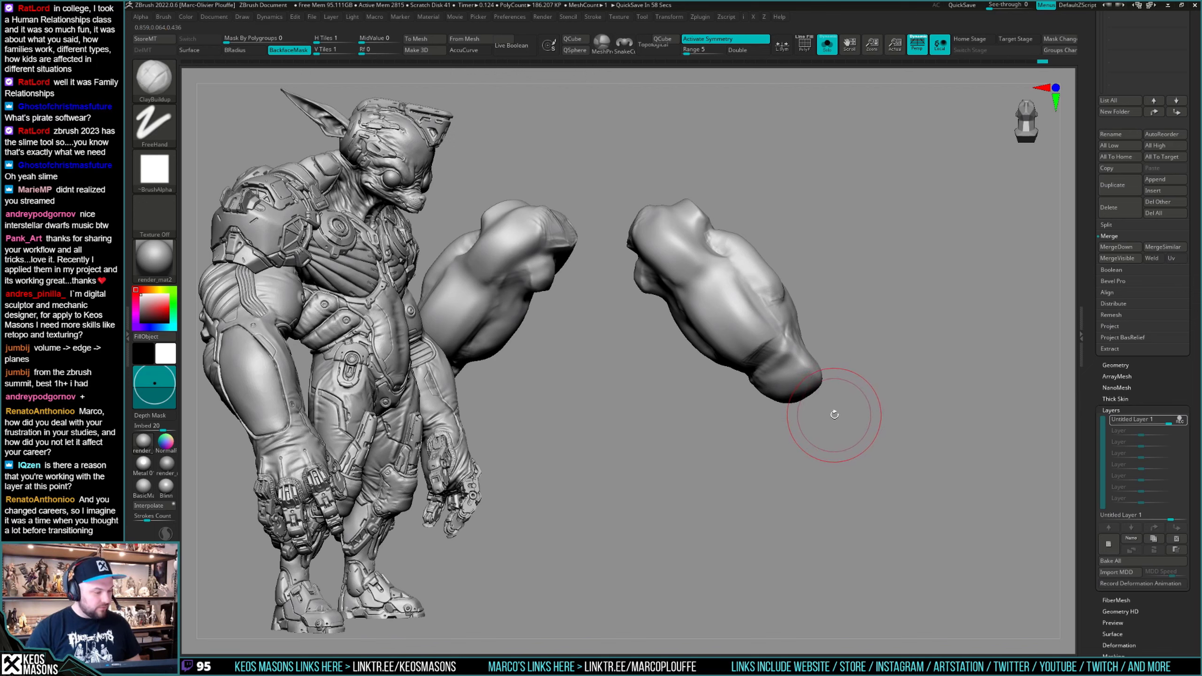
mouse_move(834, 414)
right_down()
mouse_move(844, 403)
mouse_move(785, 379)
mouse_move(817, 399)
right_up()
Switch to the DamStandard brush and define creases on the back of the upper arms above the elbows.
key(x)
click(828, 345)
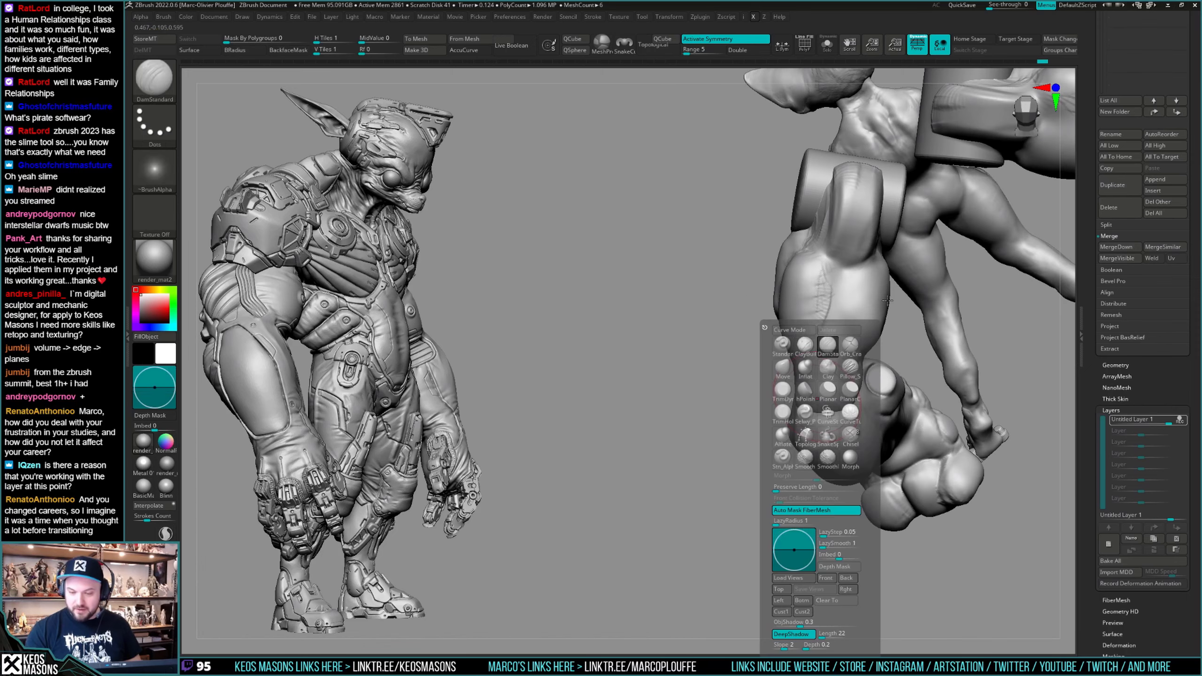
mouse_move(888, 300)
right_down()
mouse_move(816, 374)
mouse_move(804, 341)
mouse_move(855, 363)
right_up()
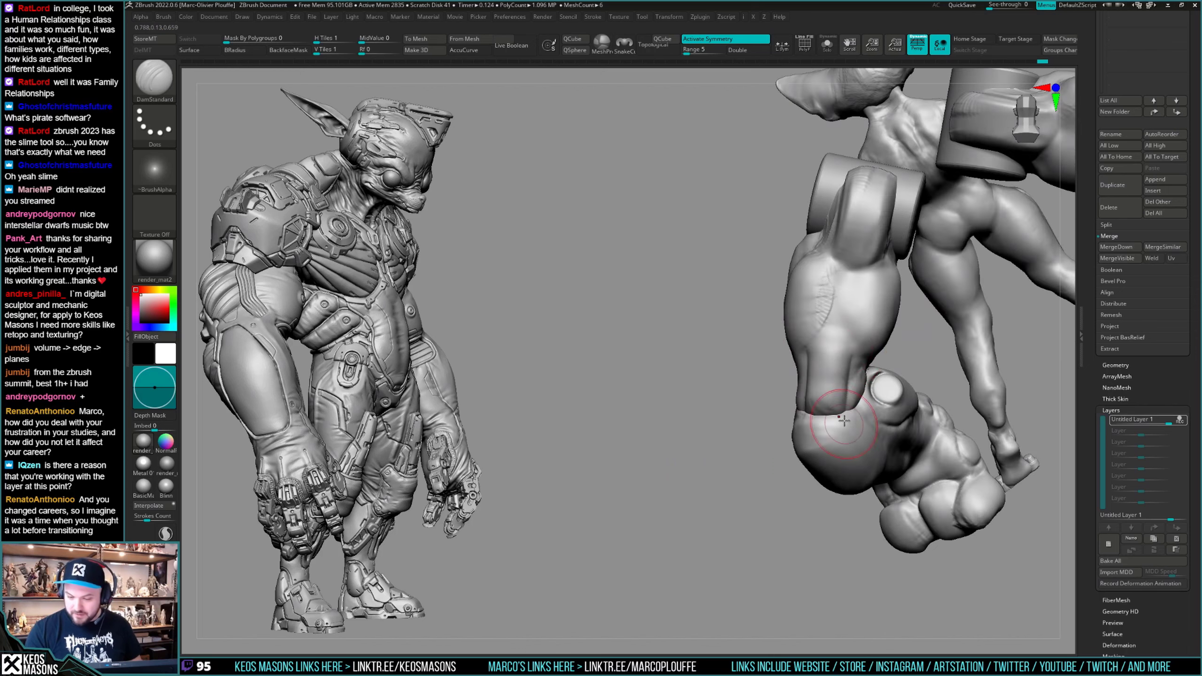
mouse_move(844, 420)
right_down()
mouse_move(798, 399)
mouse_move(845, 412)
mouse_move(821, 428)
mouse_move(798, 405)
mouse_move(786, 479)
mouse_move(792, 401)
mouse_move(800, 412)
mouse_move(765, 430)
mouse_move(777, 408)
mouse_move(788, 430)
mouse_move(798, 412)
mouse_move(835, 426)
right_up()
key(shift+f)
key(shift+f)
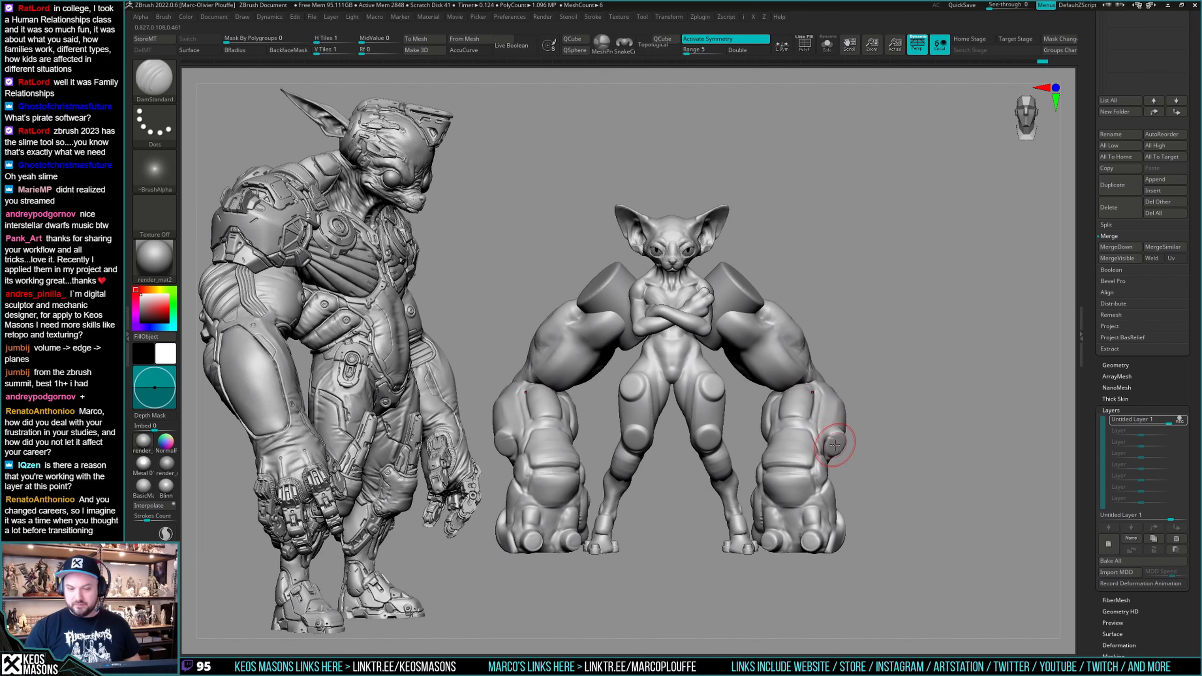
Insert a Cylinder3D as a new subtool below the upper arms for the elbow area.
drag(1159, 393, 1154, 502)
mouse_move(905, 407)
mouse_down()
mouse_move(875, 398)
mouse_move(866, 359)
mouse_move(896, 401)
mouse_move(922, 394)
mouse_move(899, 403)
mouse_move(920, 389)
mouse_move(906, 402)
mouse_up()
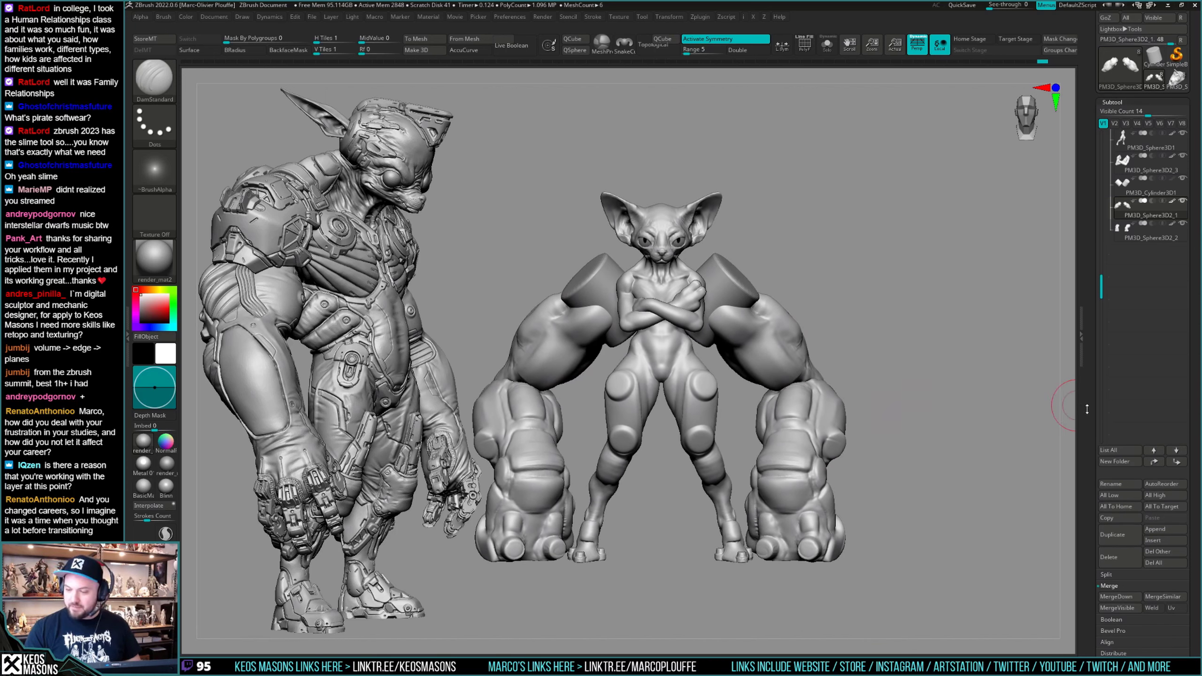
scroll(1102, 374, down, 5)
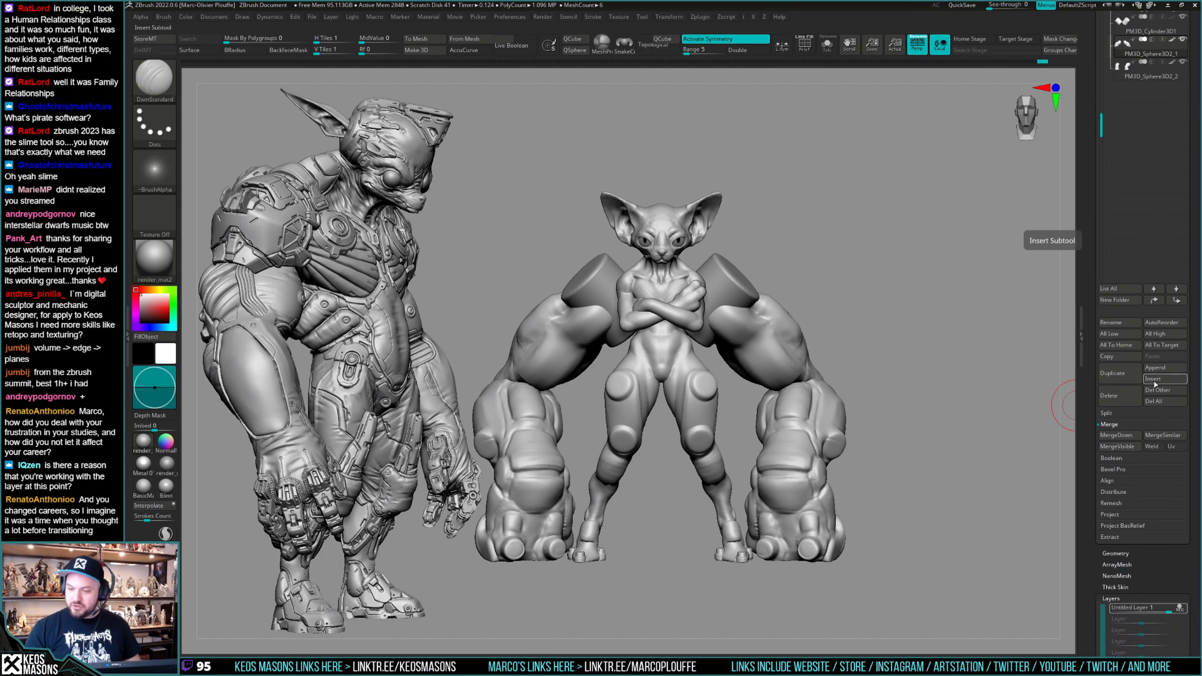
drag(889, 416, 885, 421)
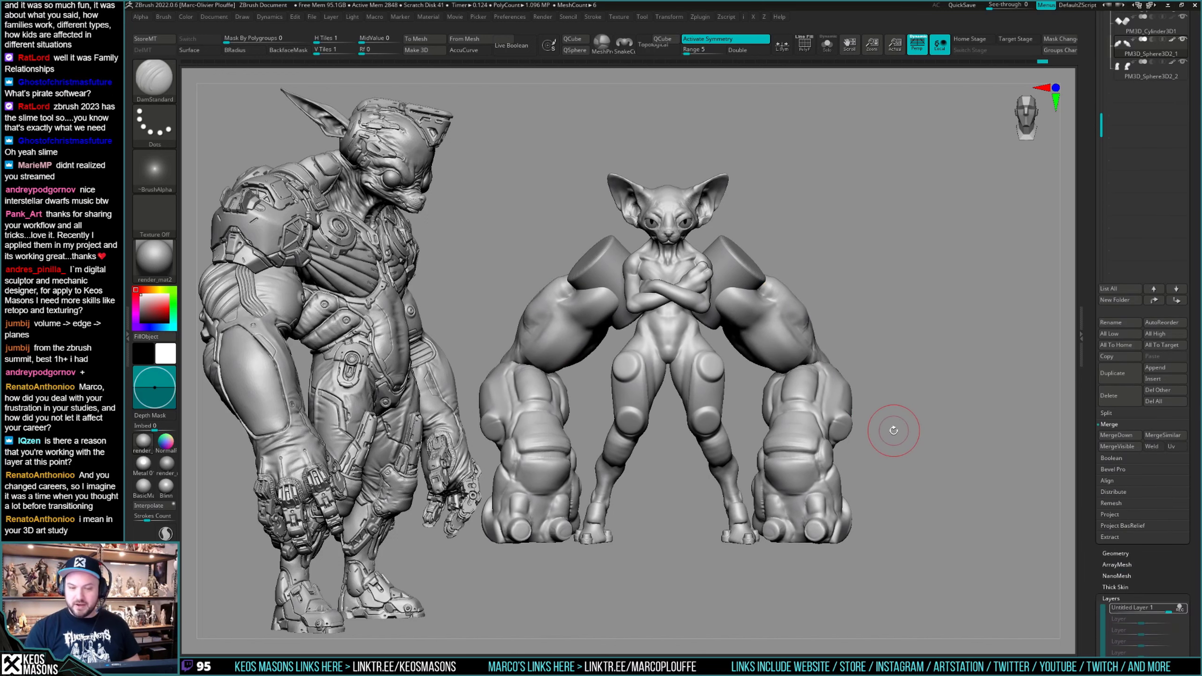
click(1162, 380)
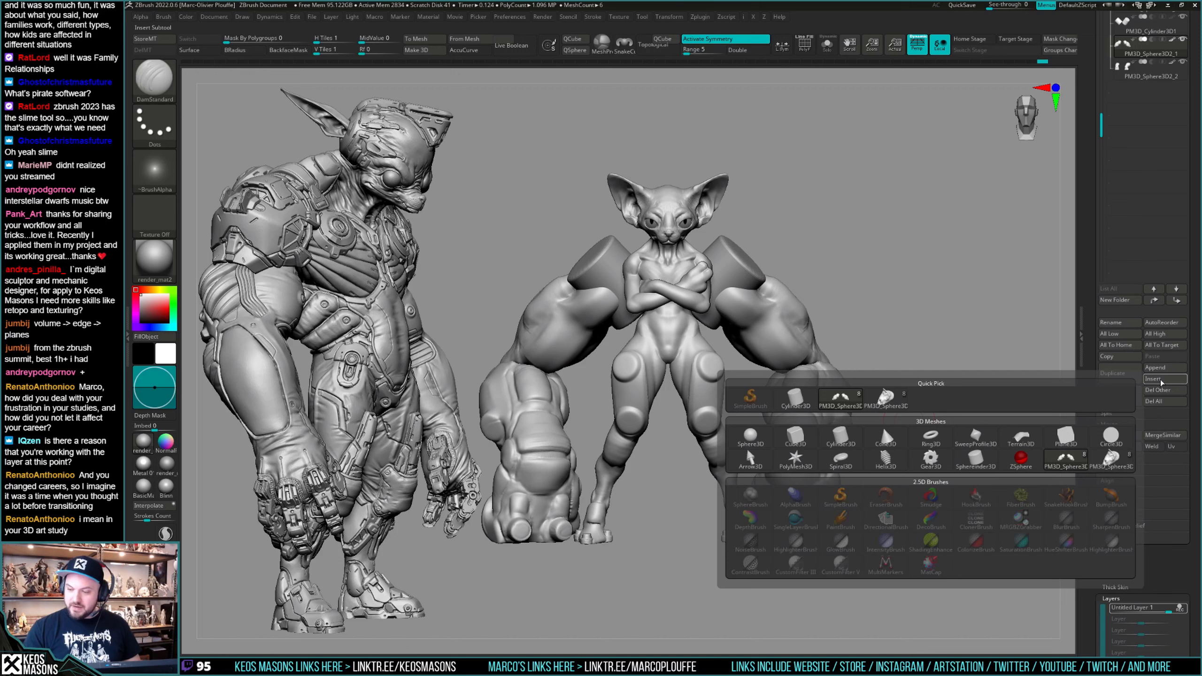
click(840, 436)
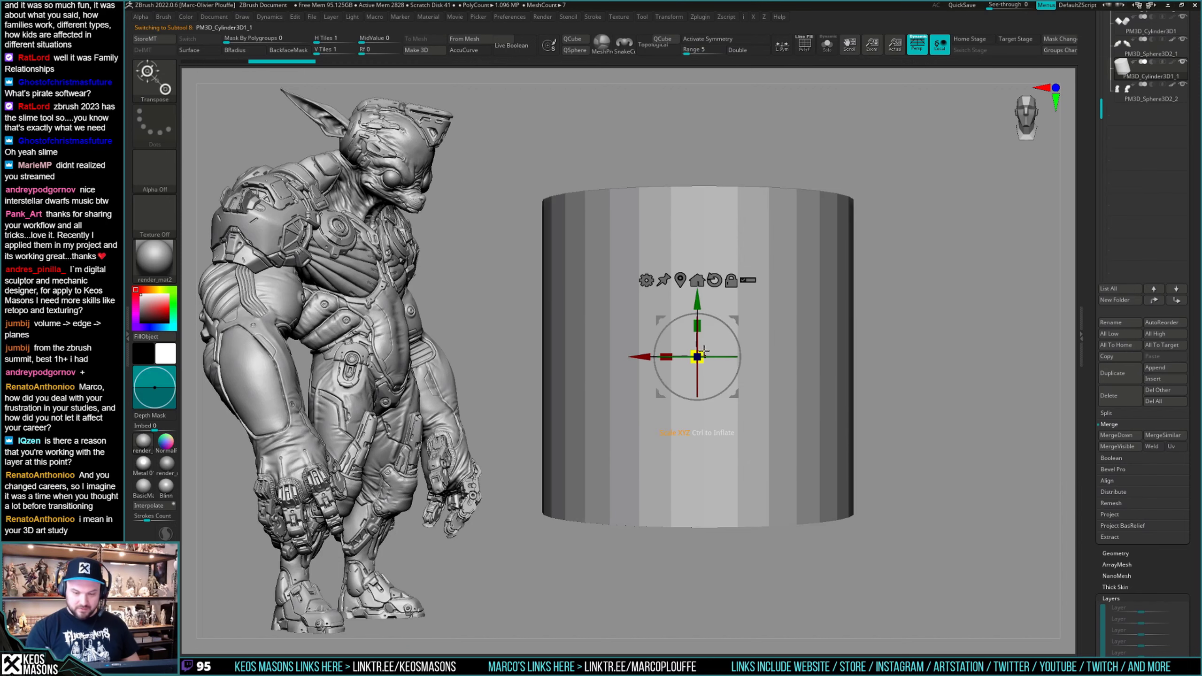
Scale the new Cylinder3D down and move it onto the elbow of one oversized arm.
drag(703, 350, 630, 487)
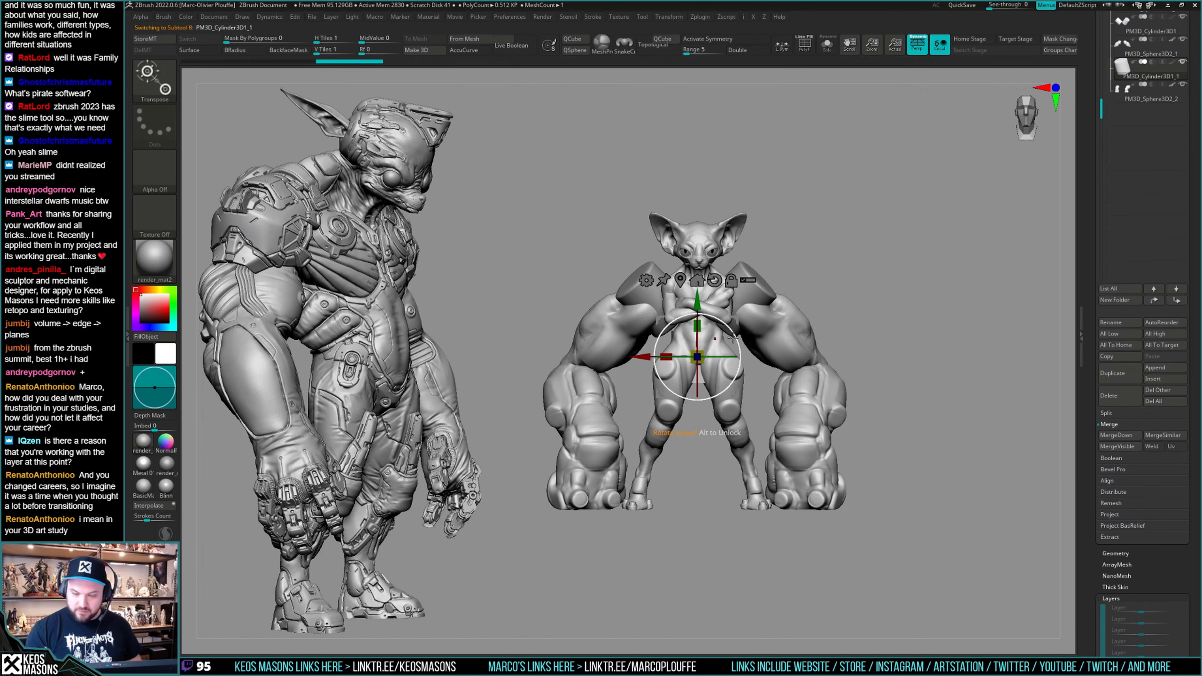
drag(737, 318, 949, 370)
drag(798, 361, 671, 362)
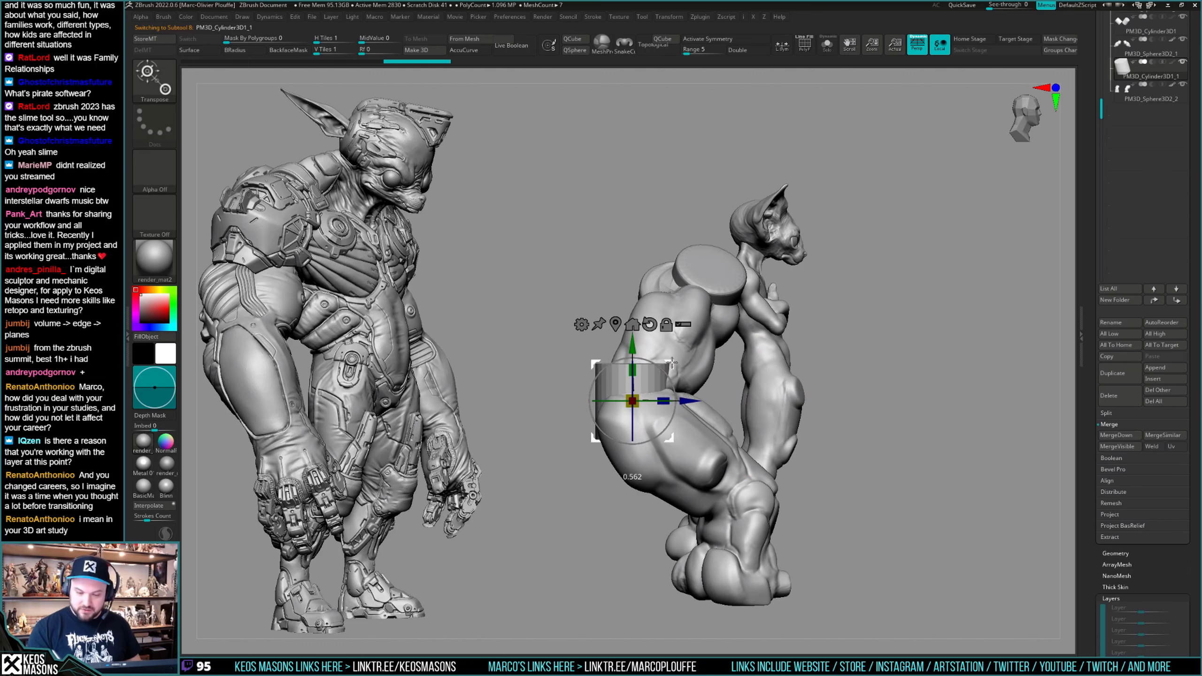
right_drag(672, 361, 806, 357)
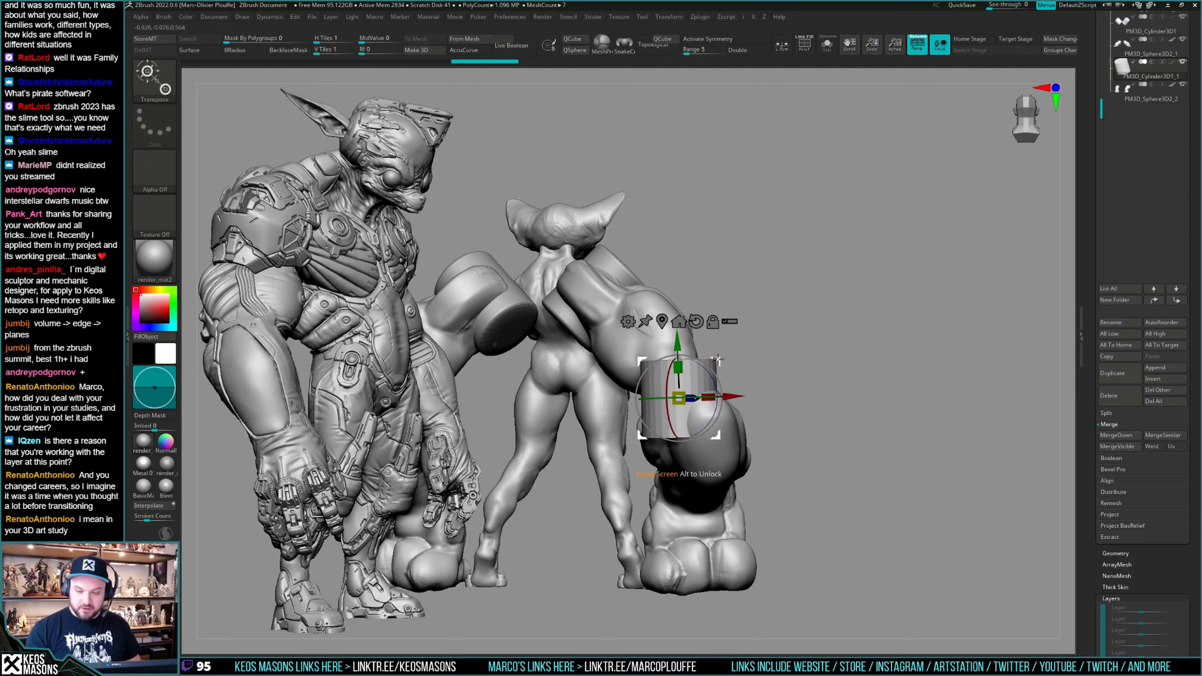
Rotate the cylinder onto its side and align it through the elbow, adjusting its angle and position from several views.
drag(717, 359, 747, 435)
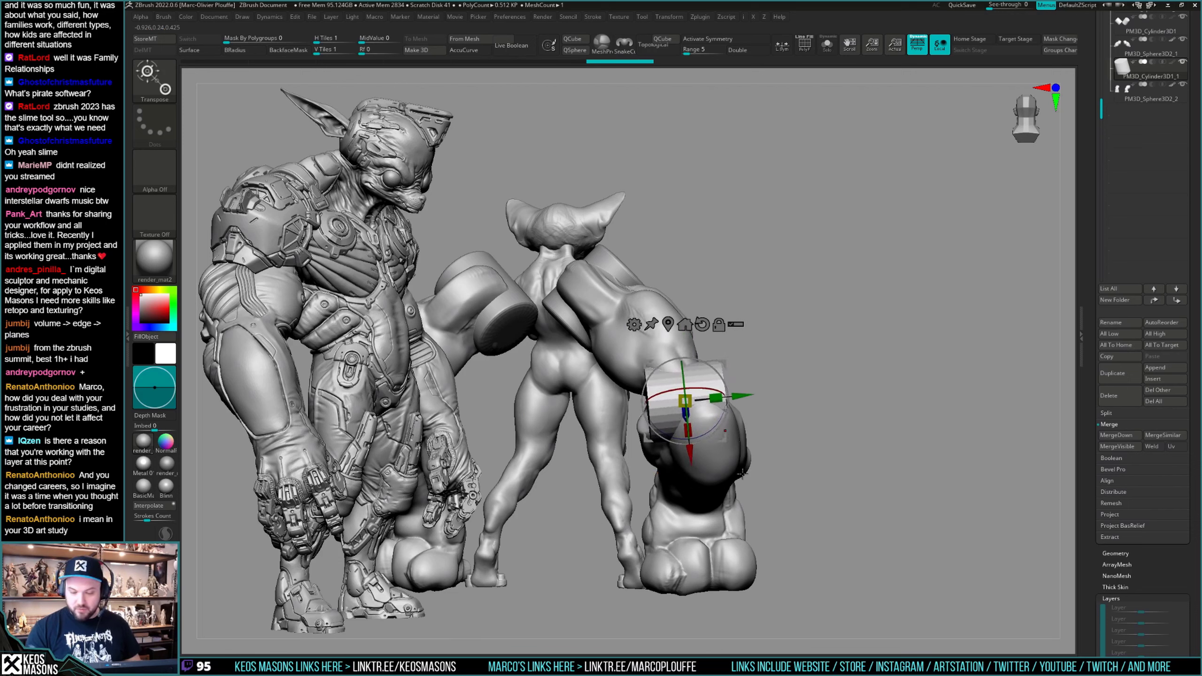
right_drag(747, 444, 754, 314)
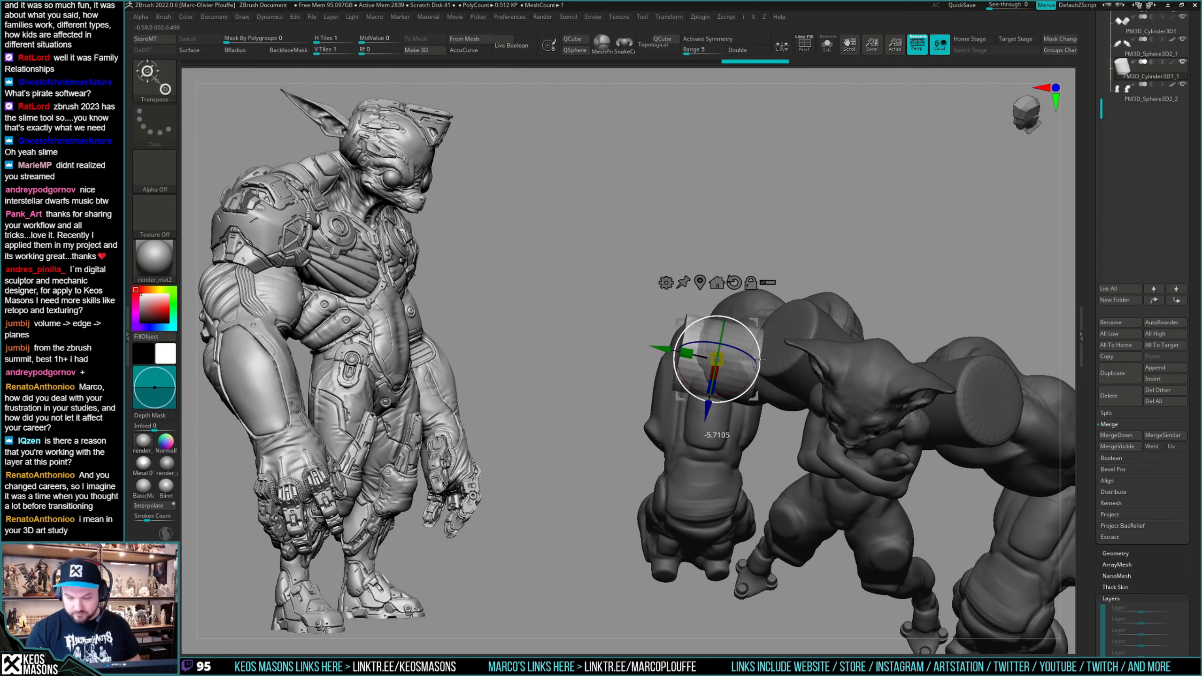
right_drag(751, 405, 792, 440)
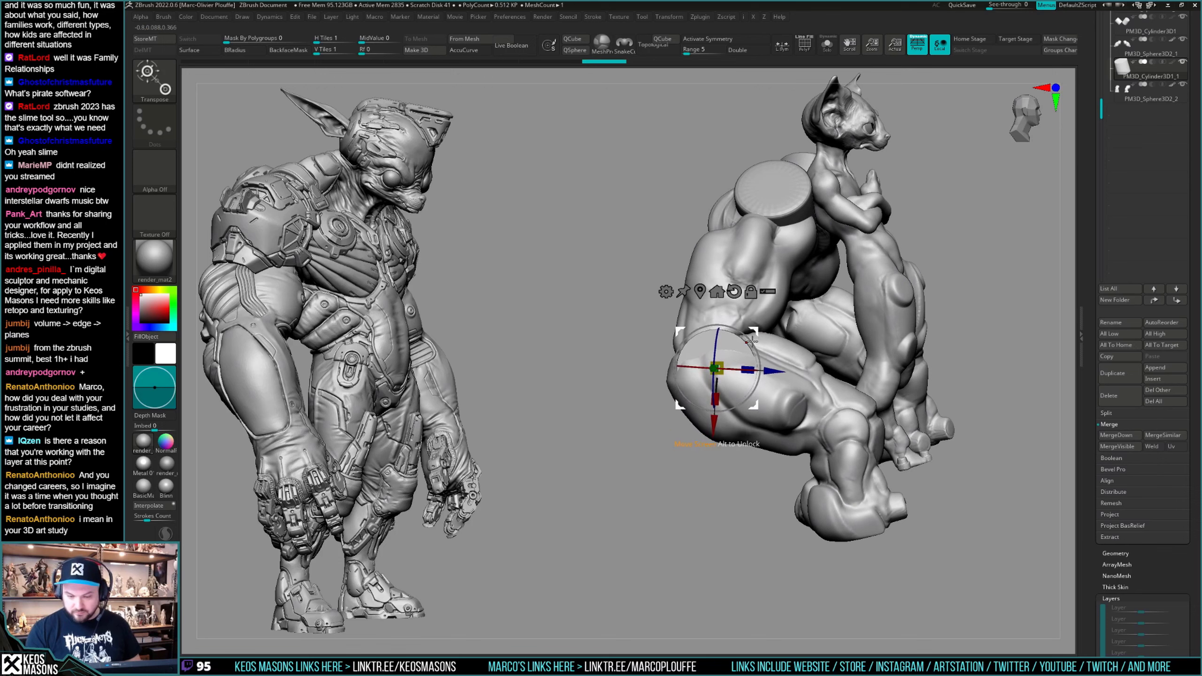
right_drag(753, 341, 827, 380)
right_click(836, 406)
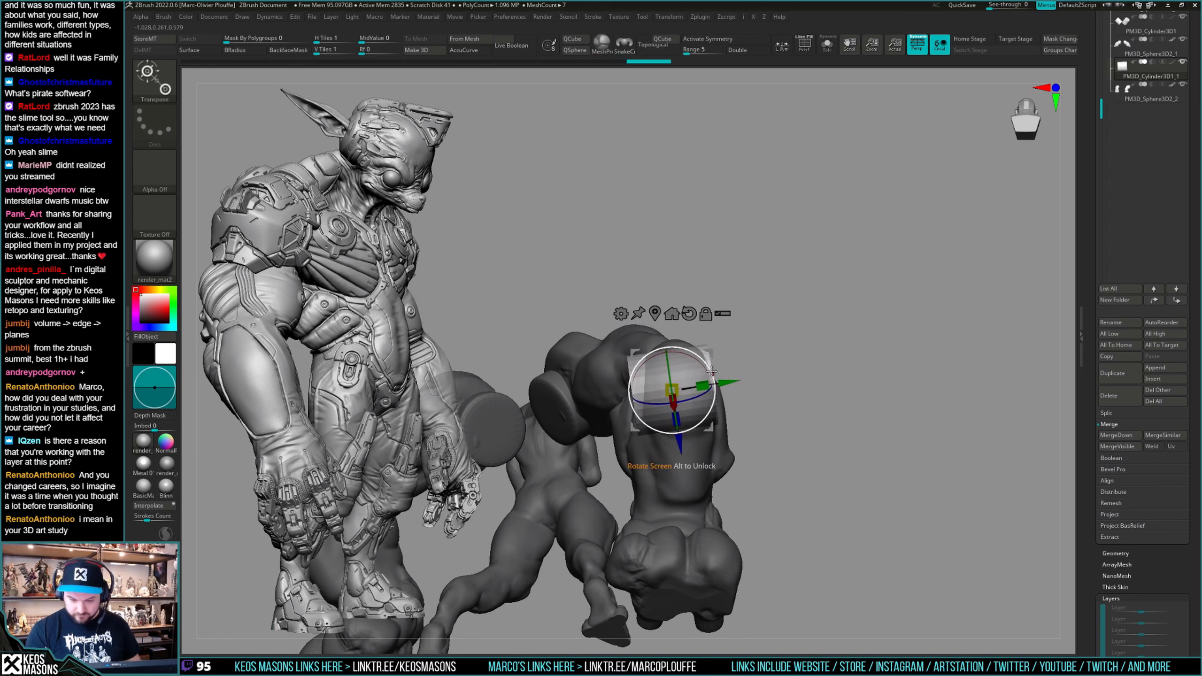
right_drag(810, 337, 778, 494)
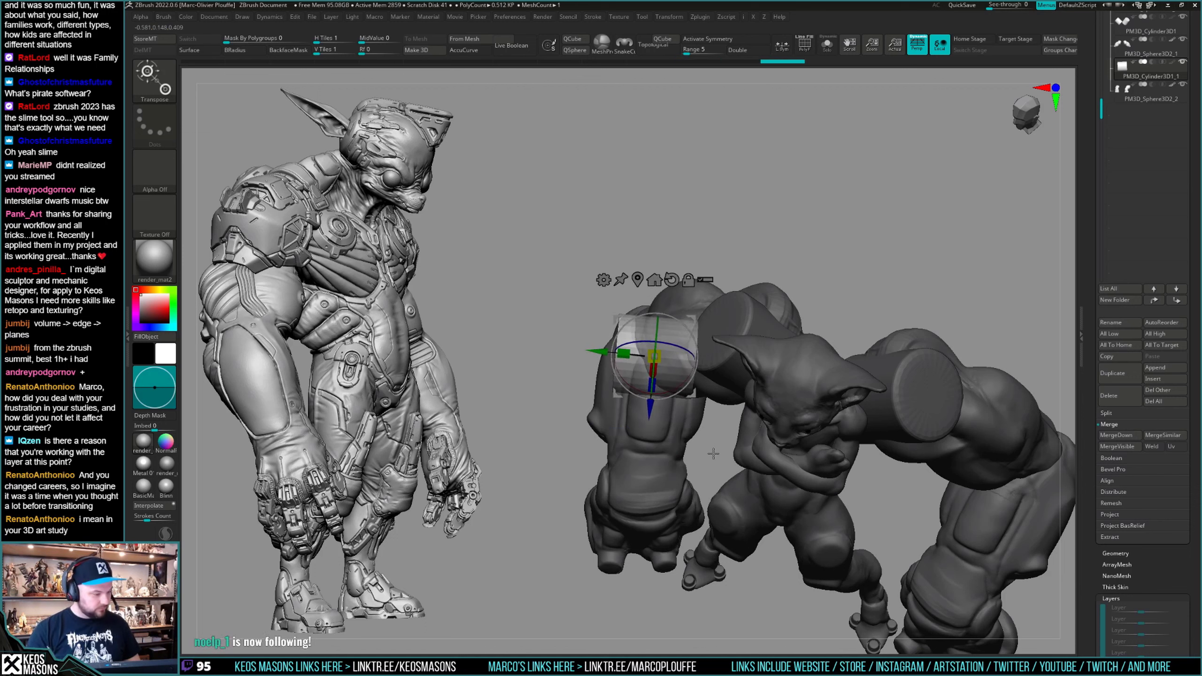
right_drag(713, 454, 874, 381)
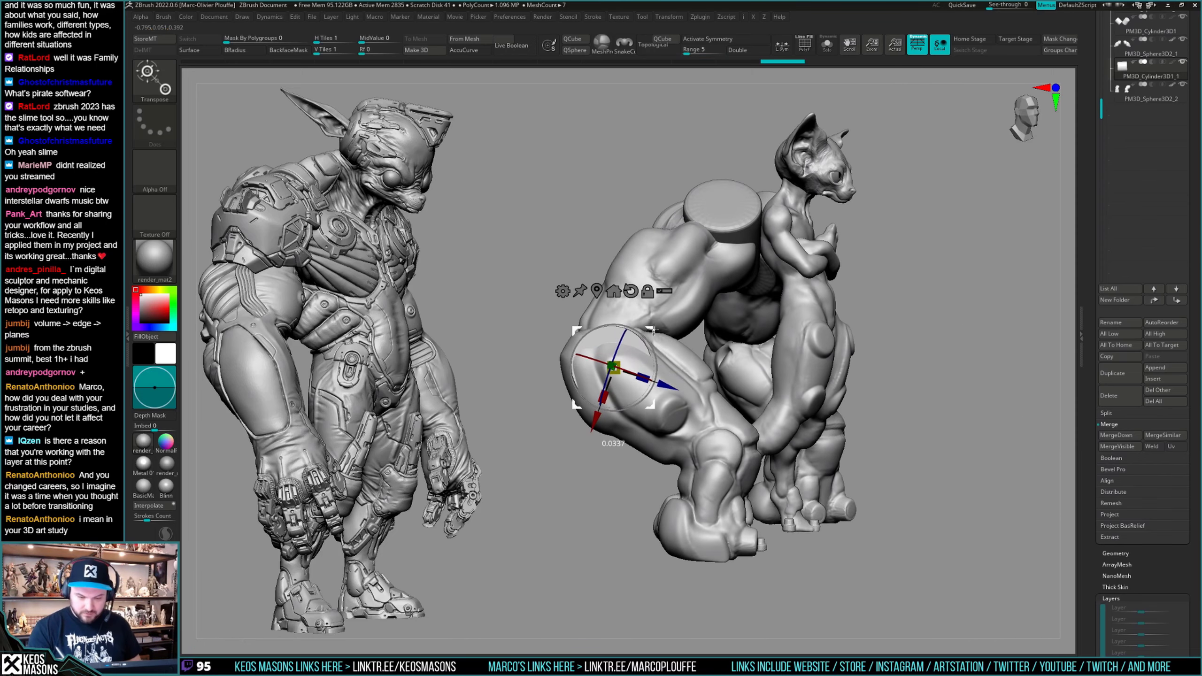
Isolate the elbow cylinder and duplicate it as a separate subtool.
key(q)
mouse_move(664, 328)
right_down()
mouse_move(818, 426)
mouse_move(702, 395)
mouse_move(693, 429)
mouse_move(741, 401)
mouse_move(713, 438)
mouse_move(699, 436)
mouse_move(701, 449)
right_up()
key(w)
key(q)
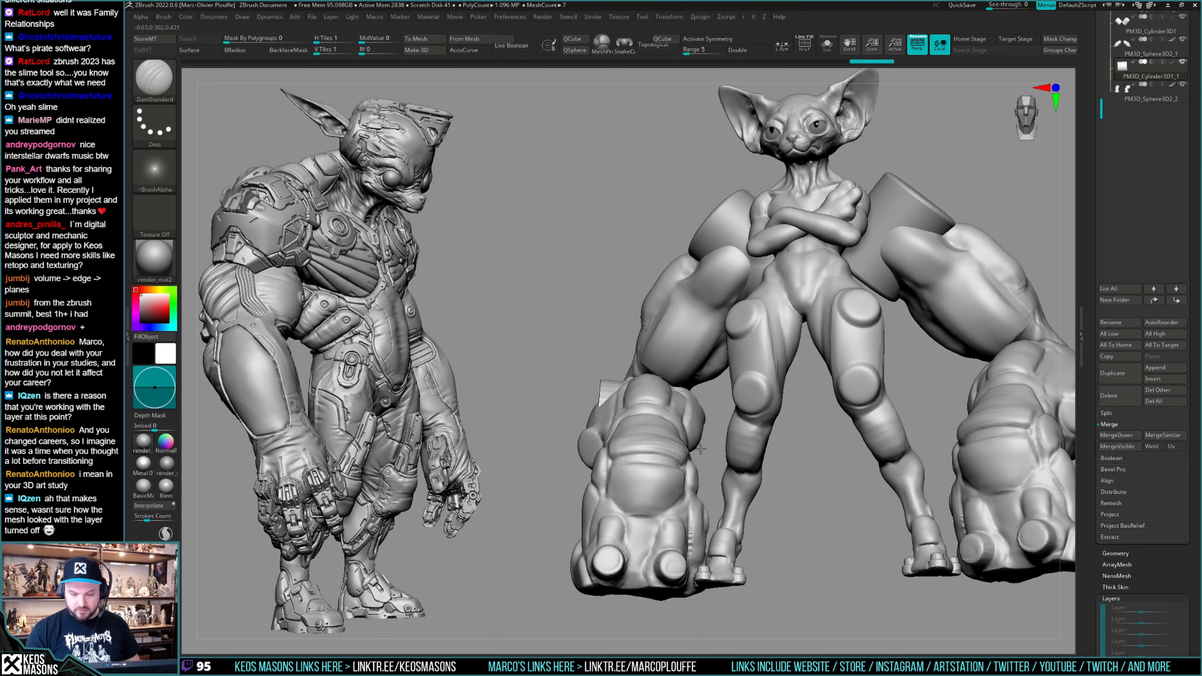
key(alt+s)
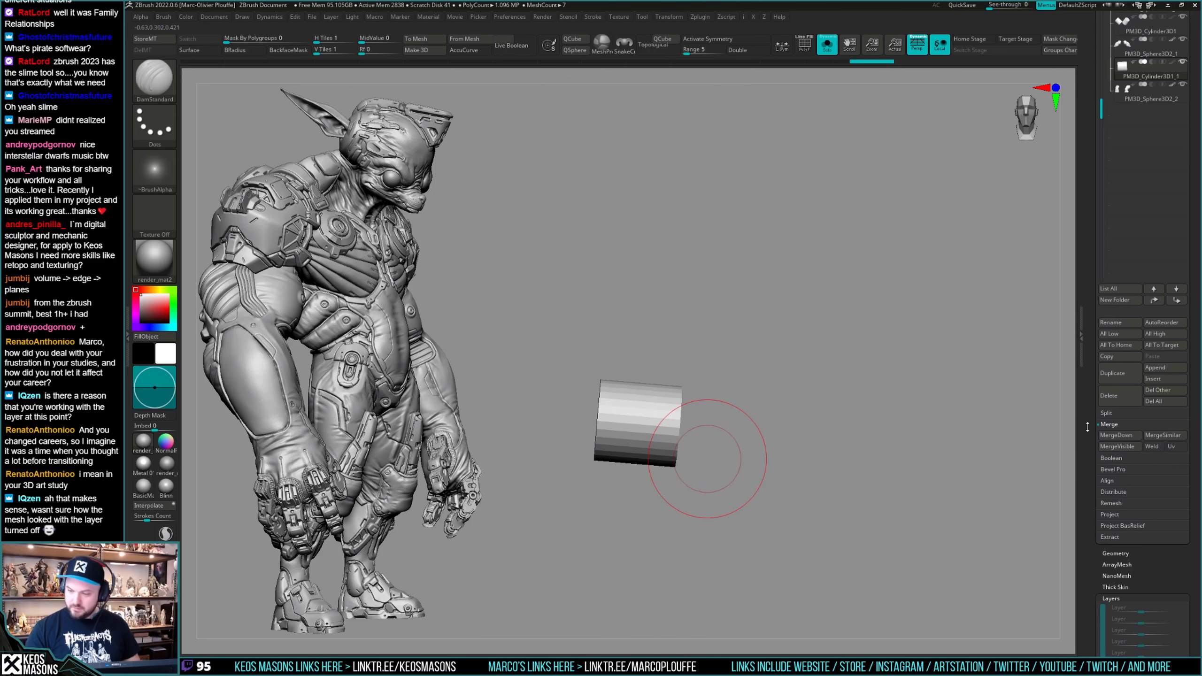
scroll(1117, 369, down, 1)
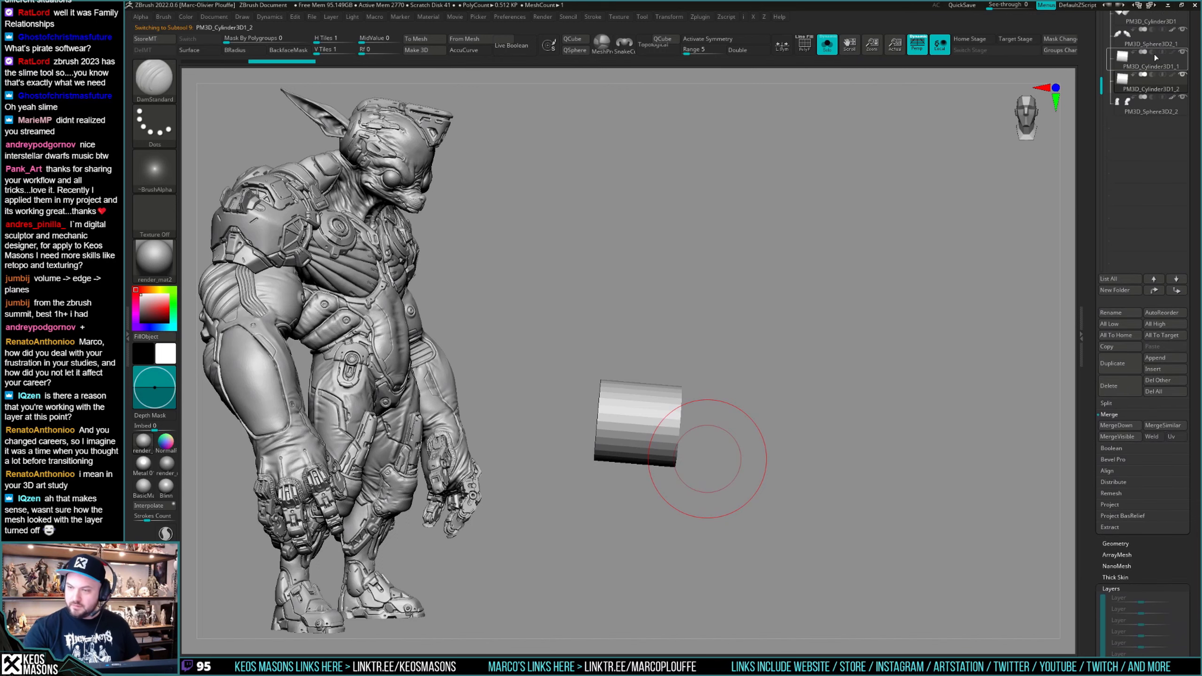
Show the full model again and rotate the duplicate cylinder to a diagonal angle at the elbow.
key(alt+s)
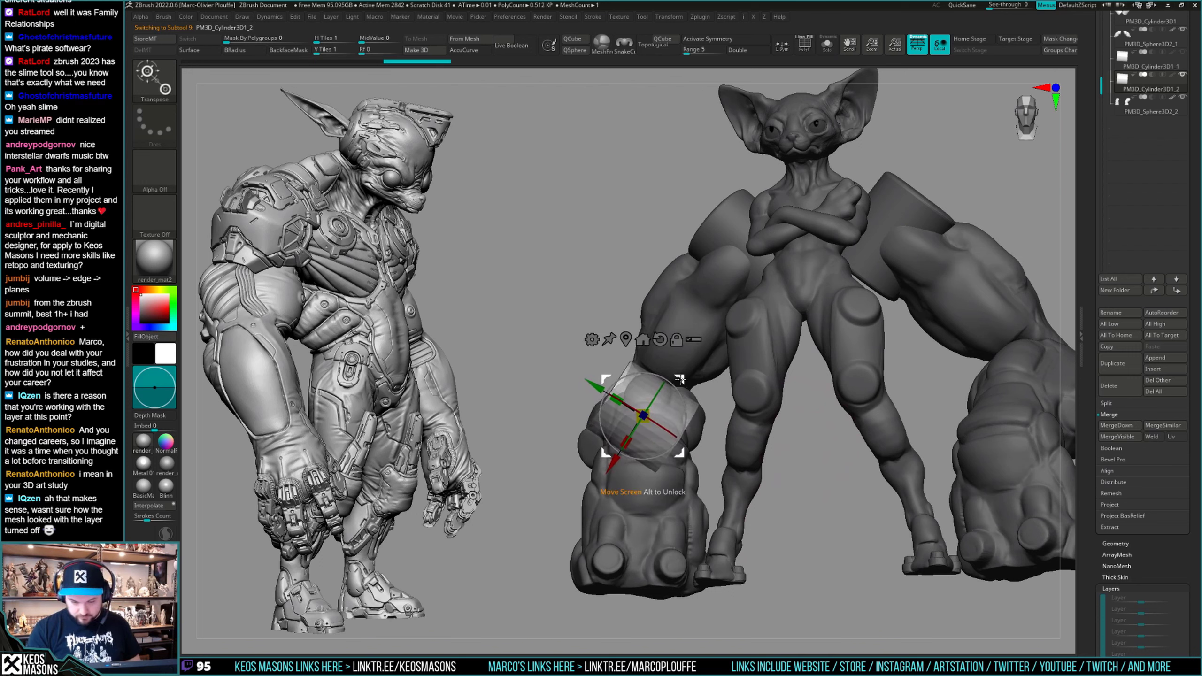
drag(709, 402, 799, 419)
key(q)
mouse_move(710, 424)
mouse_down()
mouse_move(722, 414)
mouse_move(755, 435)
mouse_move(800, 424)
mouse_up()
Select the forearm subtool and add a new sculpt layer to it.
alt+click(698, 443)
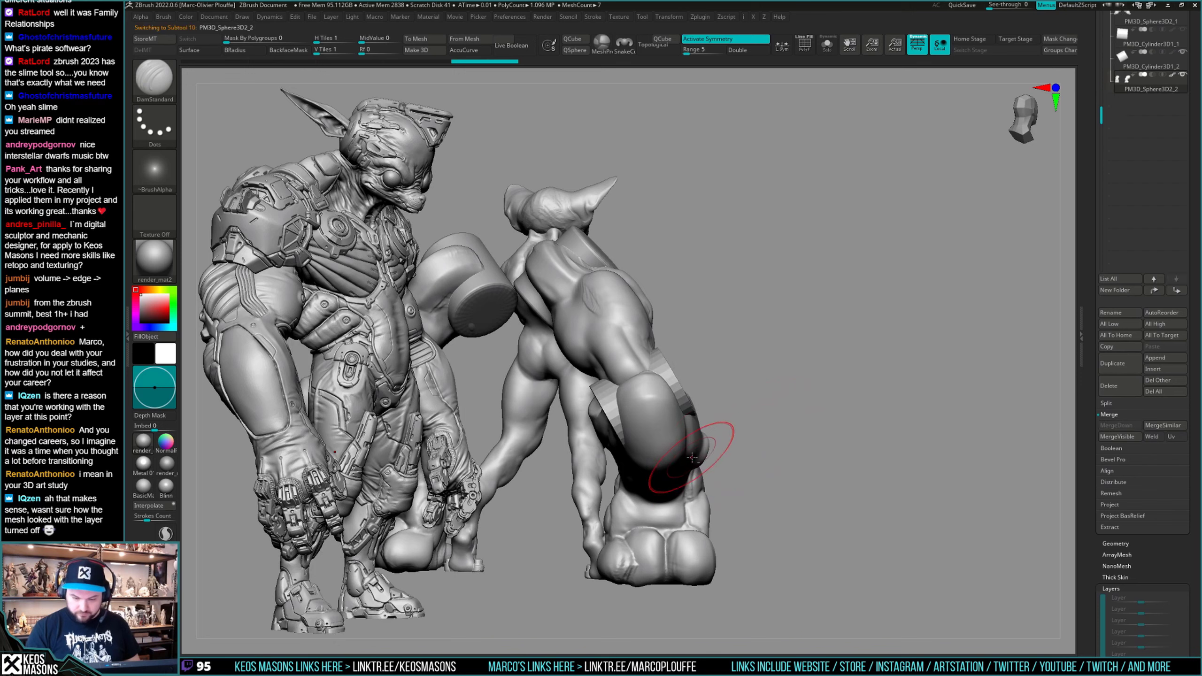
key(alt+s)
drag(1146, 633, 1149, 482)
click(1115, 571)
key(alt+s)
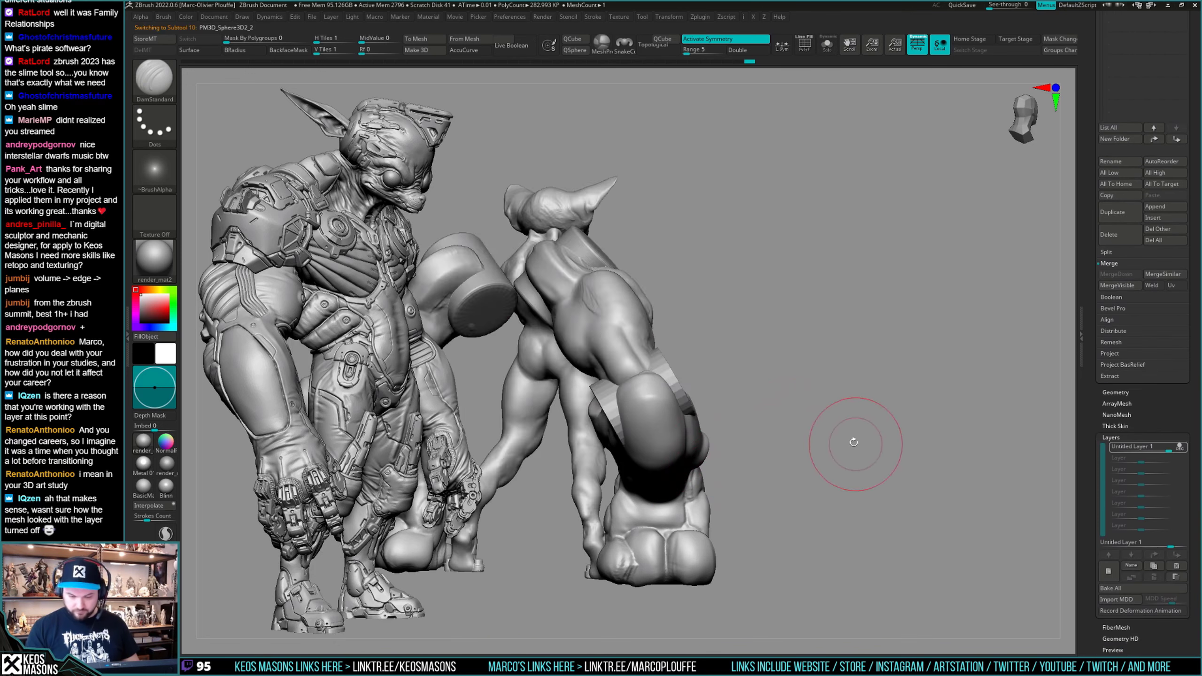
drag(853, 437, 790, 412)
key(alt+s)
key(alt+s)
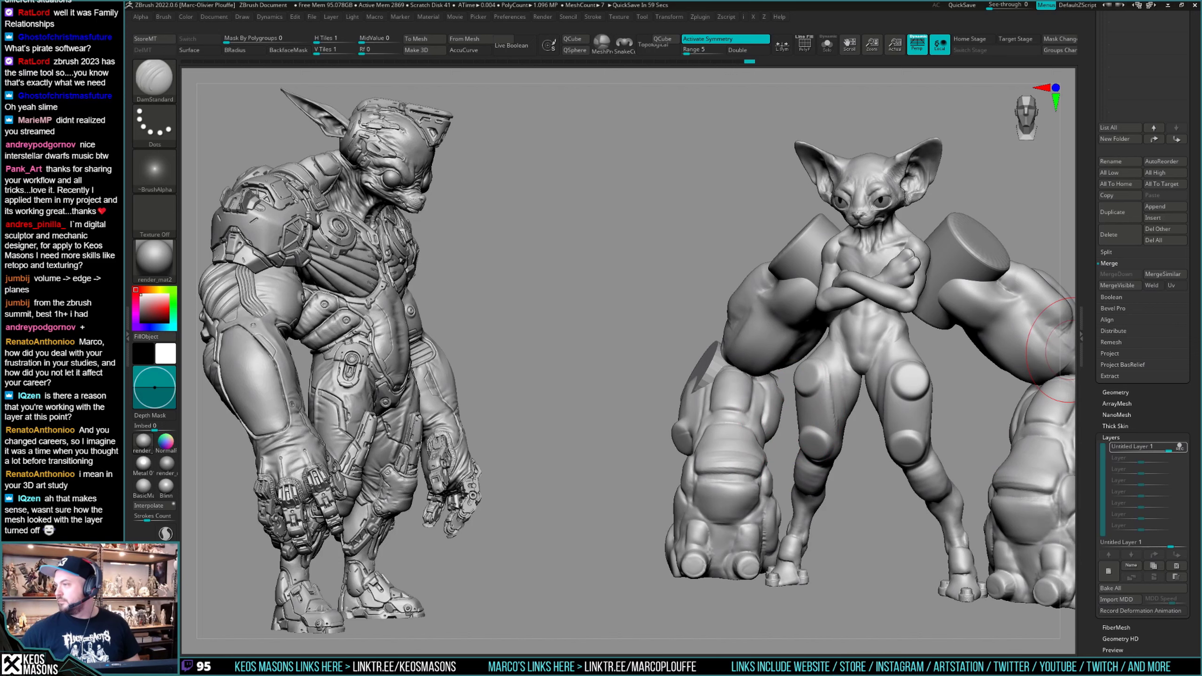
Isolate the forearms and mask both hands from the wrists down with the MaskPen lasso.
drag(795, 438, 728, 441)
key(ctrl+shift+s)
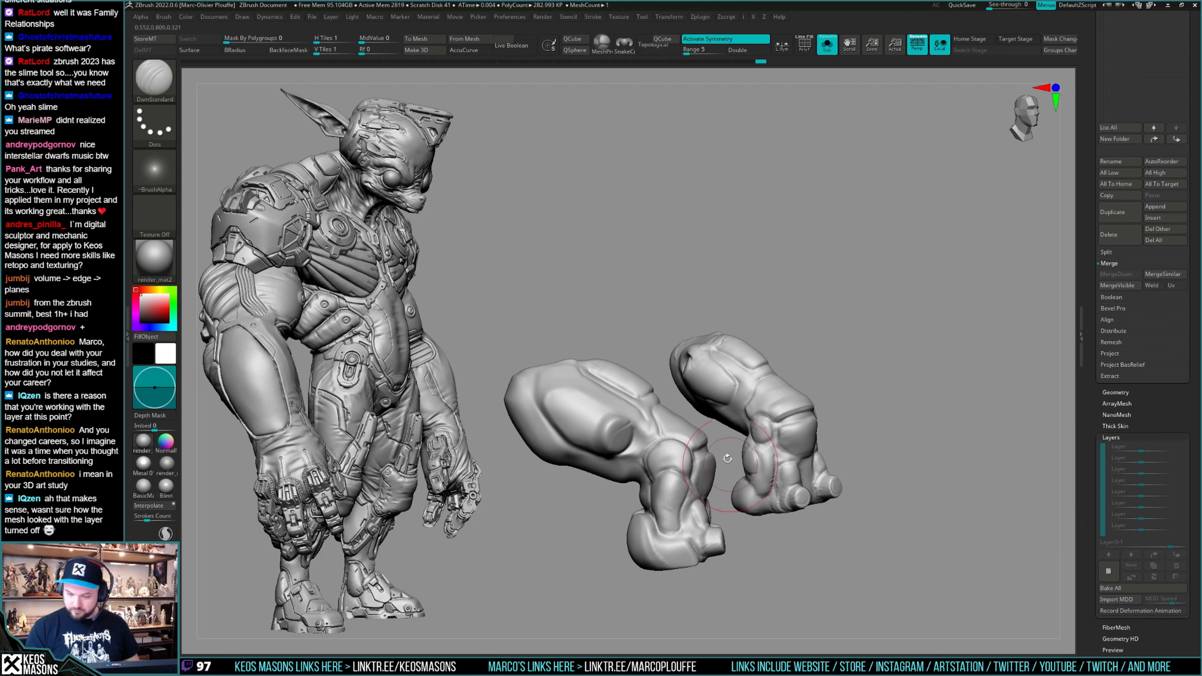
key(space)
drag(727, 458, 717, 443)
key(space)
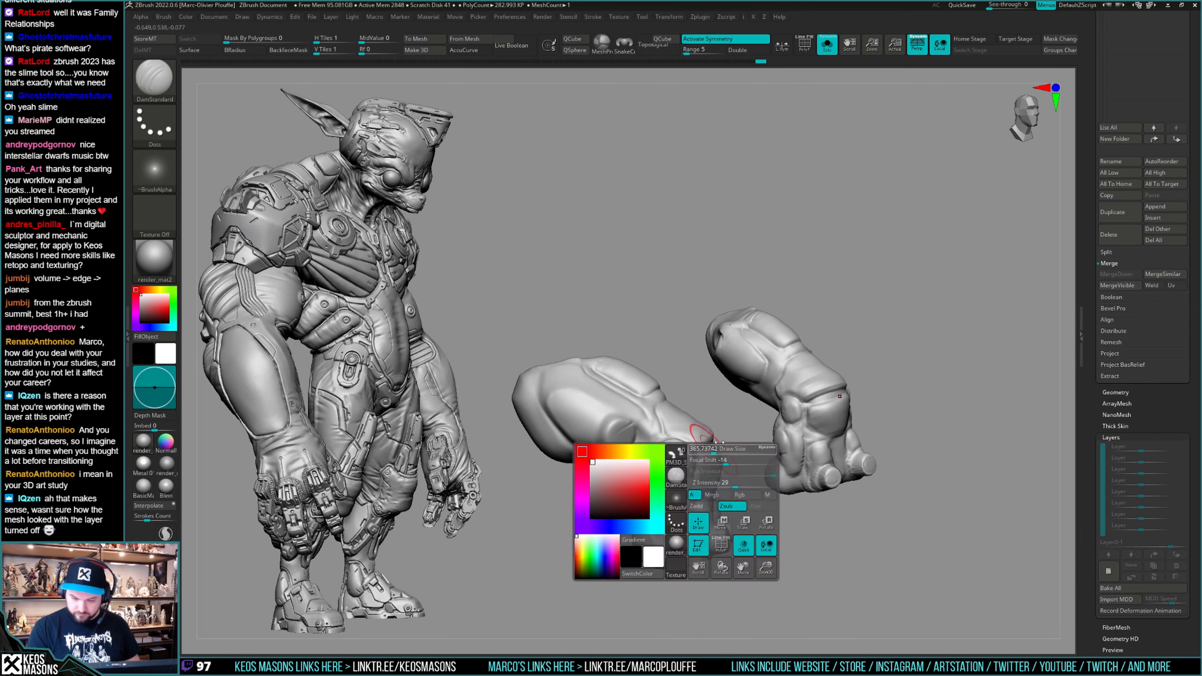
key(ctrl)
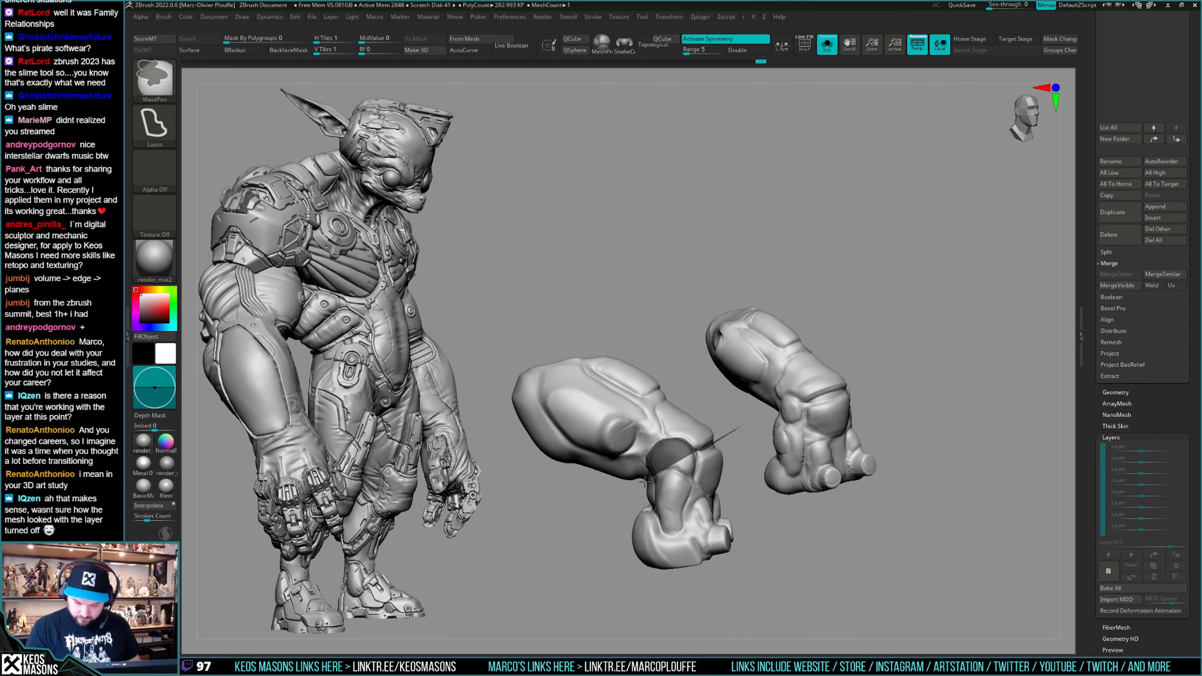
mouse_move(644, 481)
ctrl+mouse_down()
mouse_move(614, 634)
mouse_move(738, 428)
mouse_move(758, 524)
mouse_move(819, 452)
ctrl+mouse_up()
key(ctrl)
mouse_move(713, 467)
mouse_down()
mouse_move(820, 445)
mouse_move(761, 435)
mouse_up()
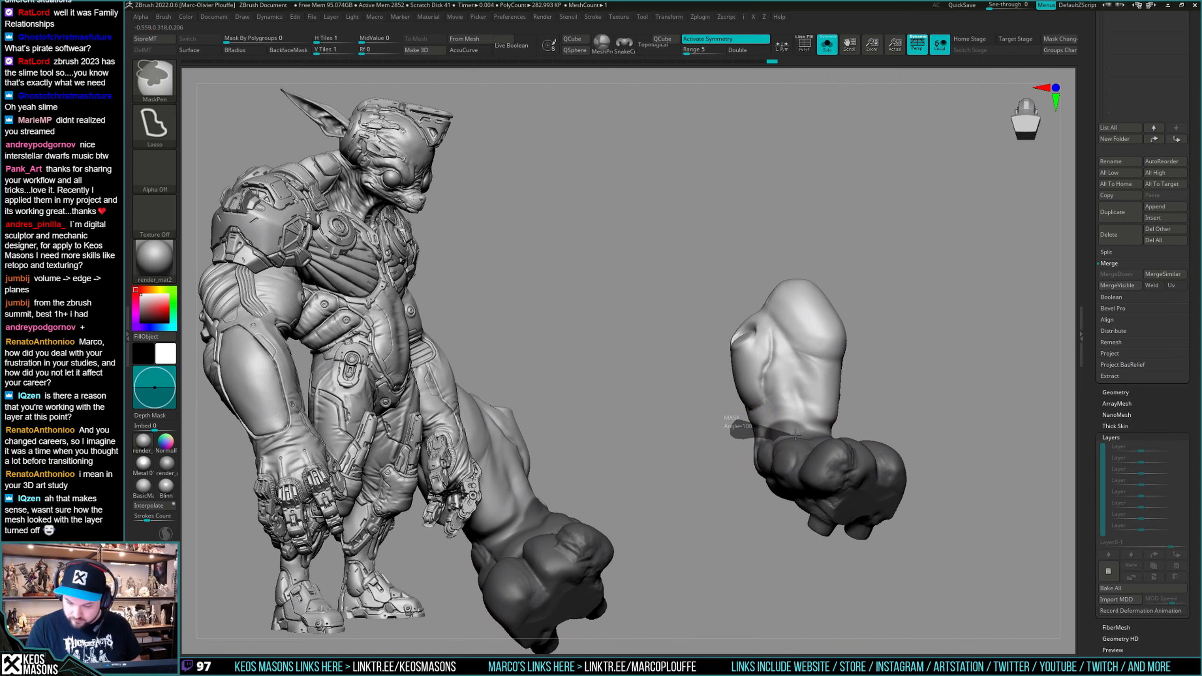
Complete the mask across the back of the wrists and split the hands from the forearms into separate subtools.
mouse_move(873, 400)
ctrl+mouse_down()
mouse_move(850, 394)
mouse_move(864, 442)
mouse_move(842, 442)
mouse_move(785, 420)
mouse_move(765, 375)
mouse_move(793, 445)
mouse_move(723, 491)
mouse_move(708, 585)
ctrl+mouse_up()
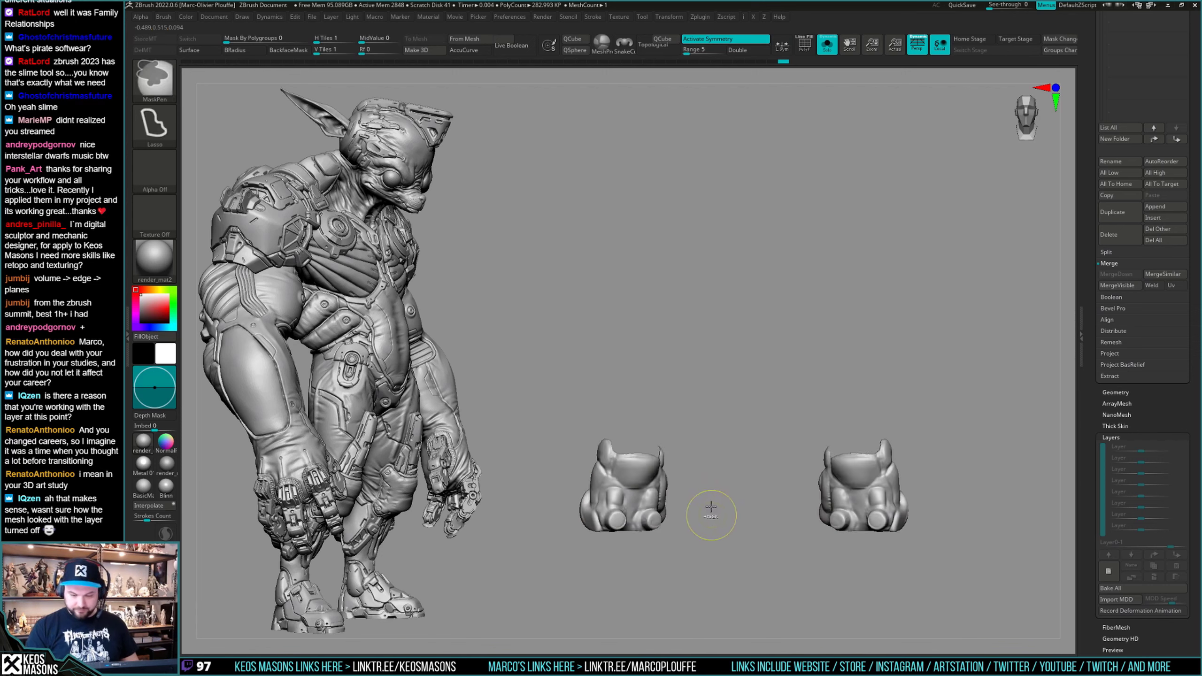
key(alt+Down)
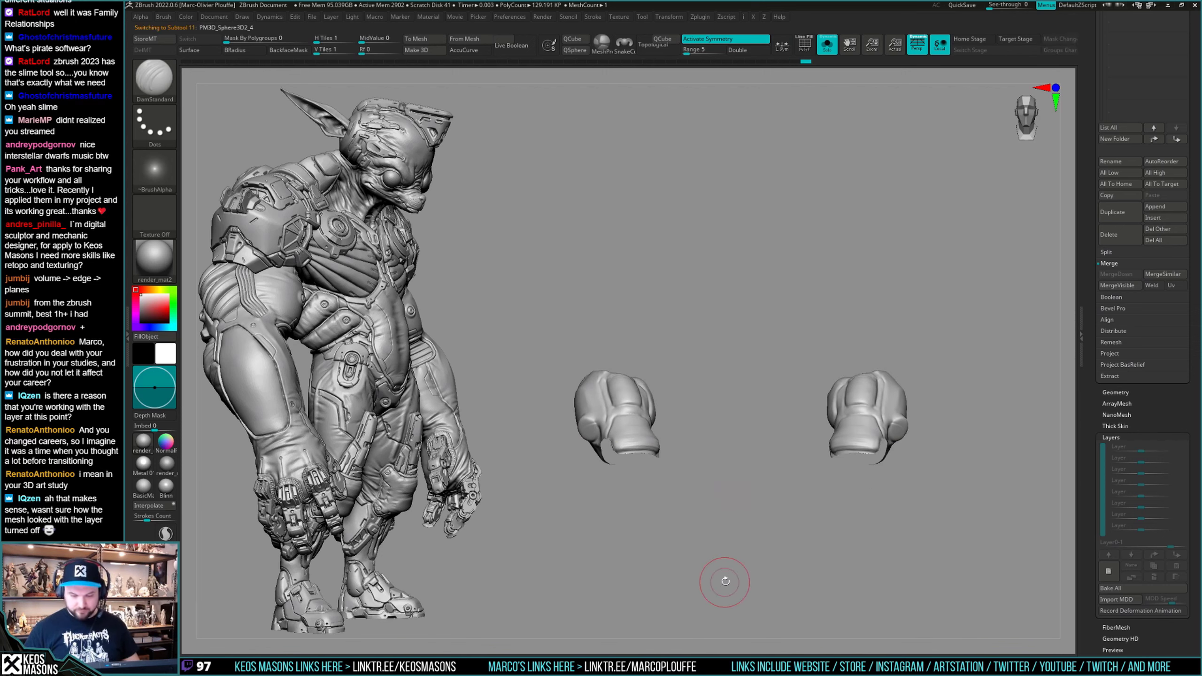
key(alt+s)
drag(704, 509, 1065, 379)
key(shift+f)
key(shift+f)
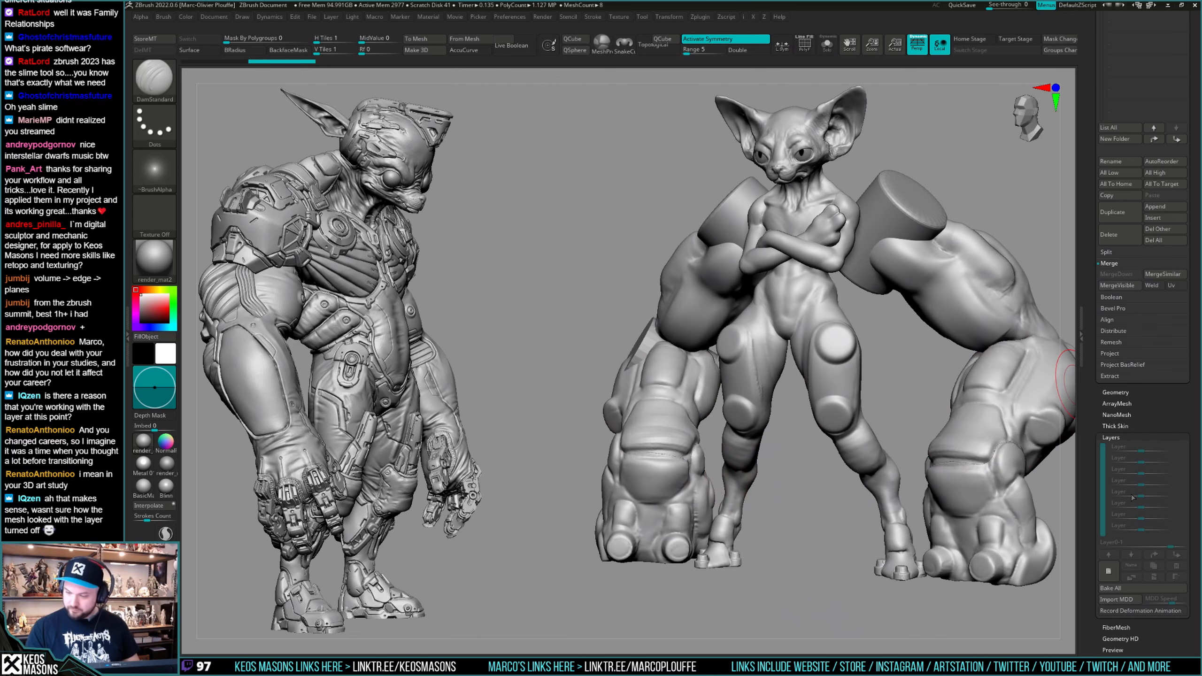
Add a layer to the forearm subtool and repose the forearms at the elbows with the Transpose line.
drag(707, 464, 711, 411)
key(w)
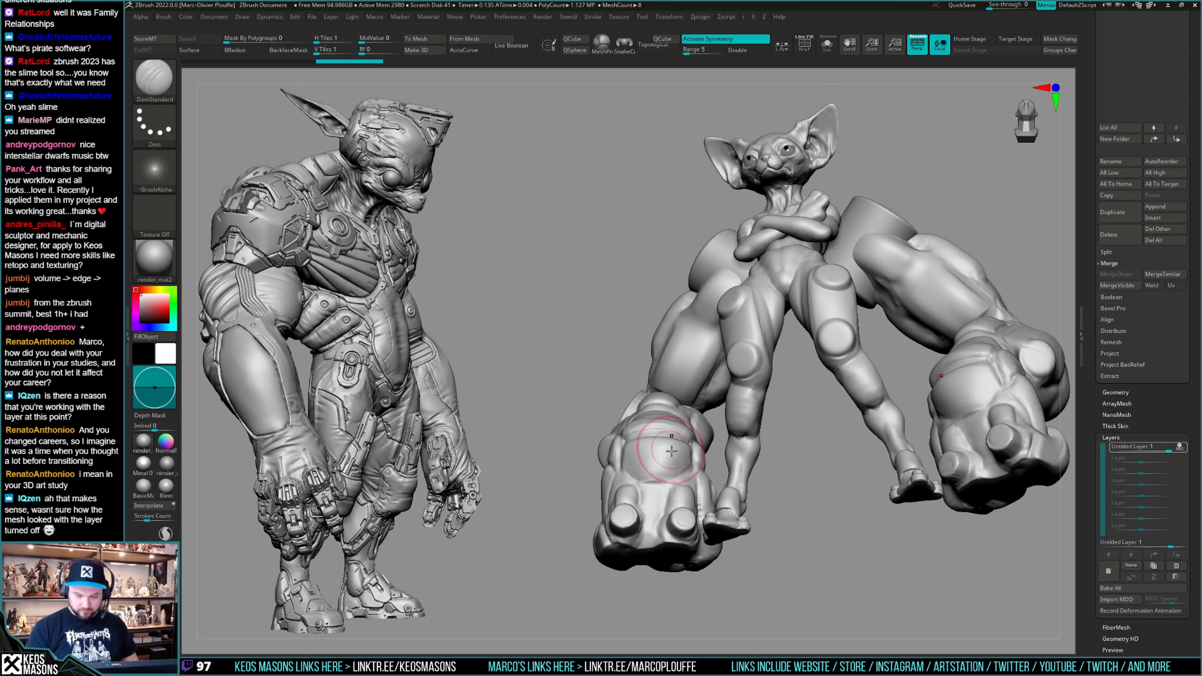
key(w)
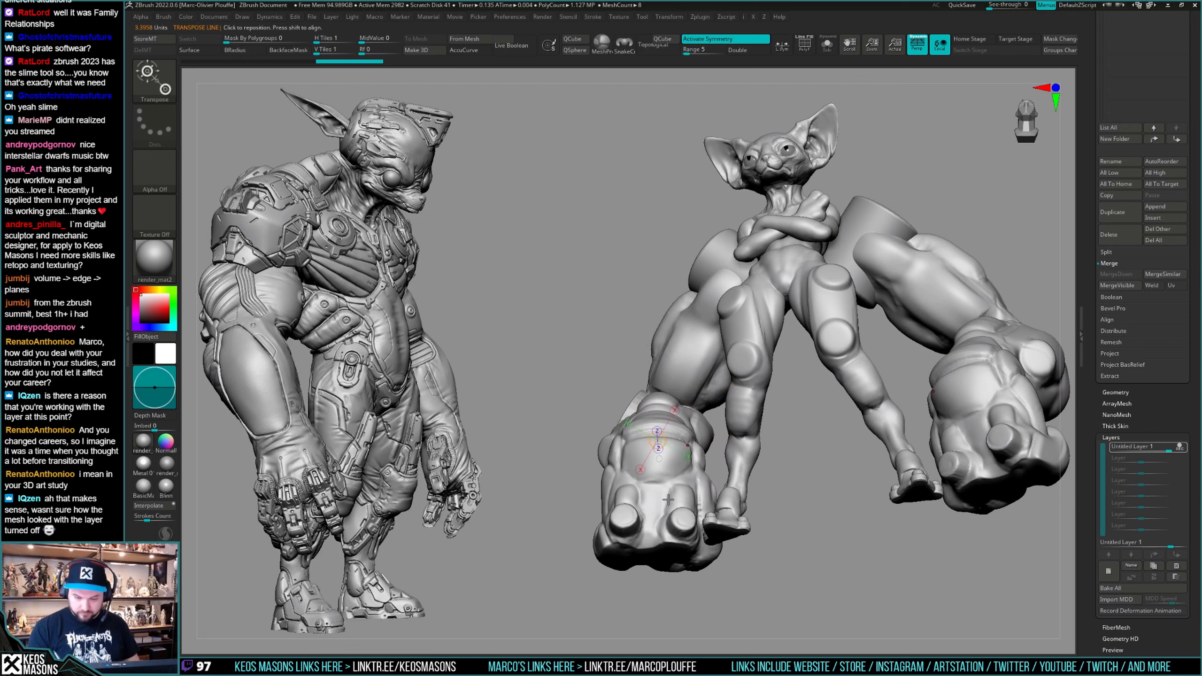
mouse_move(796, 399)
mouse_down()
mouse_move(799, 475)
mouse_move(822, 469)
mouse_move(737, 467)
mouse_up()
key(q)
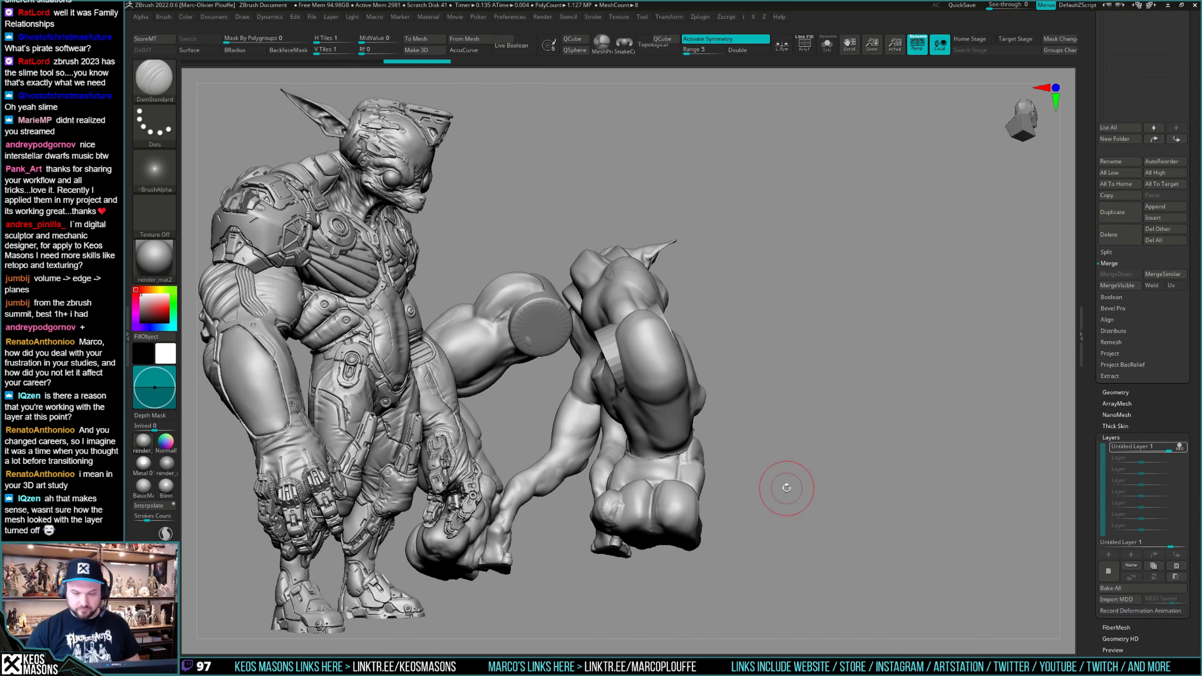
mouse_move(778, 468)
mouse_down()
mouse_move(745, 477)
mouse_move(756, 493)
mouse_move(738, 457)
mouse_up()
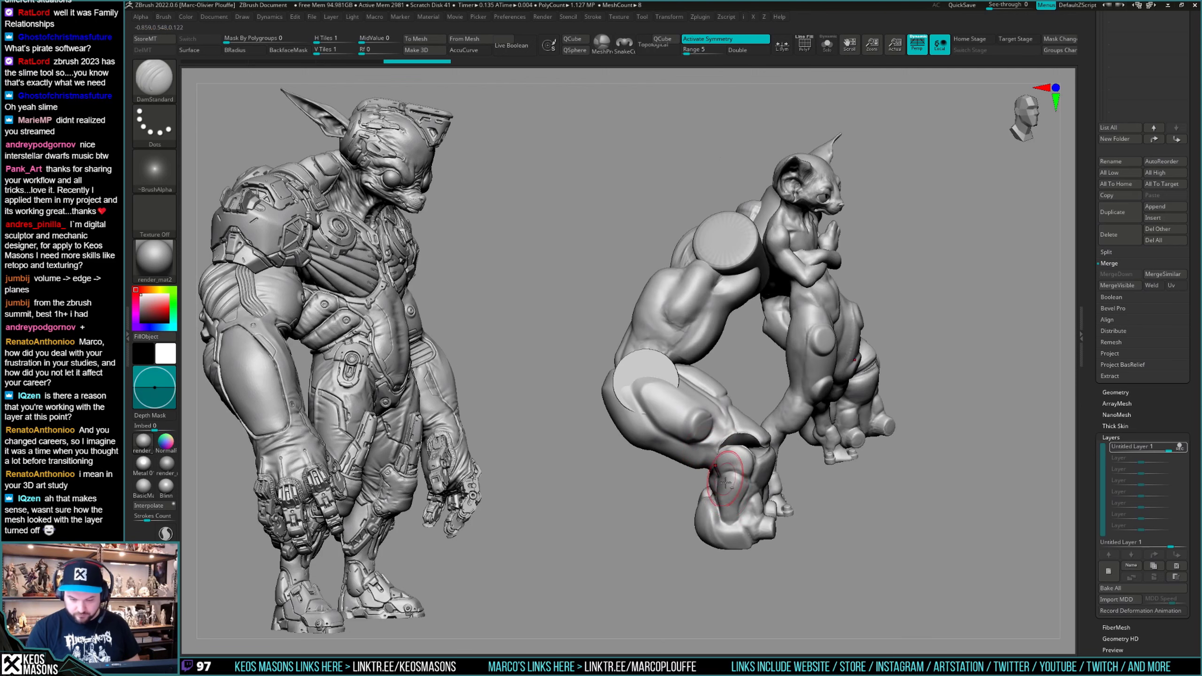
key(w)
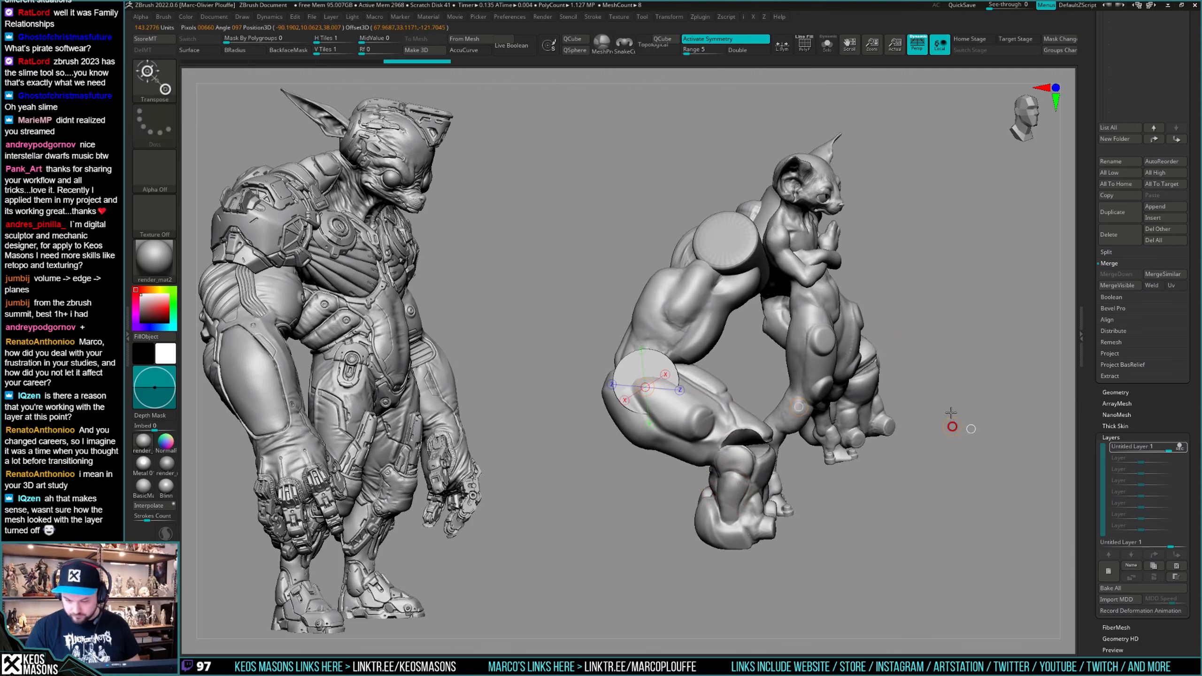
key(q)
mouse_move(951, 445)
mouse_down()
mouse_move(922, 454)
mouse_move(912, 439)
mouse_move(712, 471)
mouse_up()
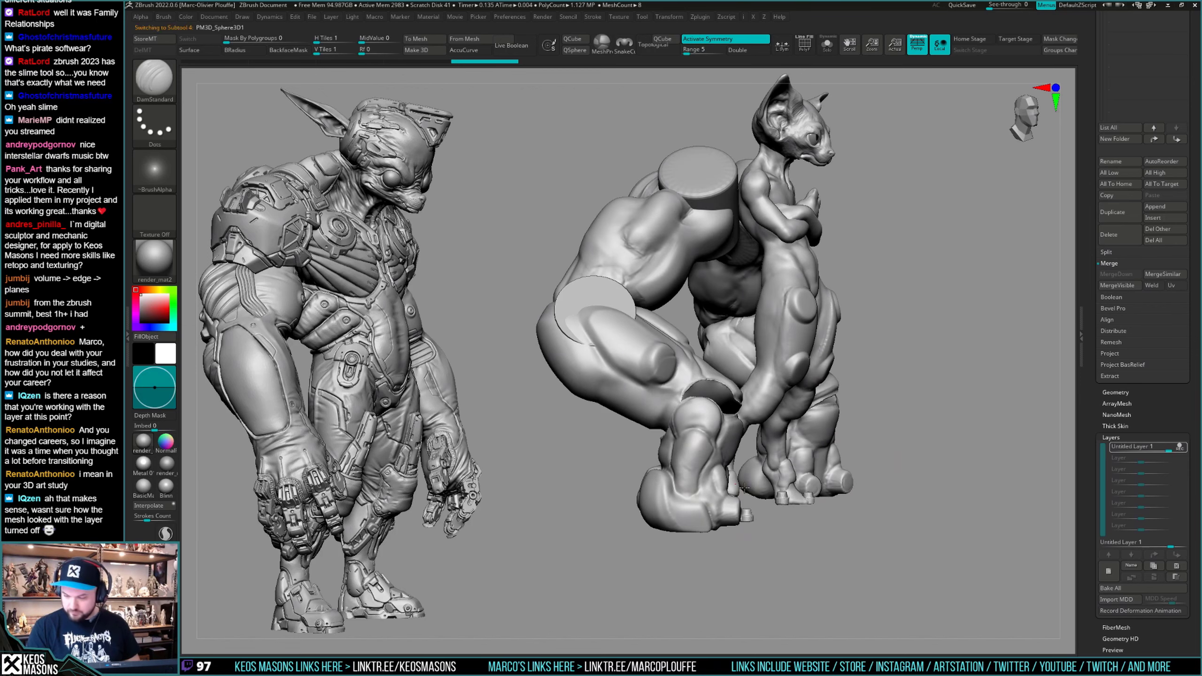
Add a layer to the hands subtool and tilt the hands at the wrists with a vertical Transpose line.
click(1108, 571)
key(w)
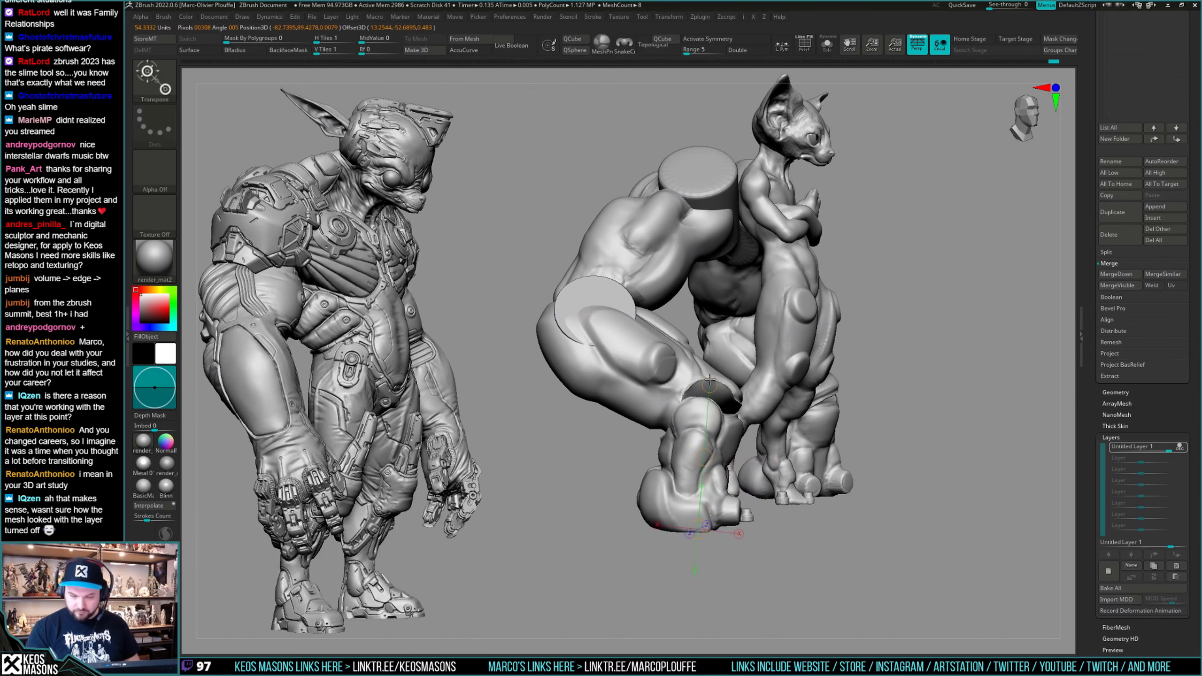
key(q)
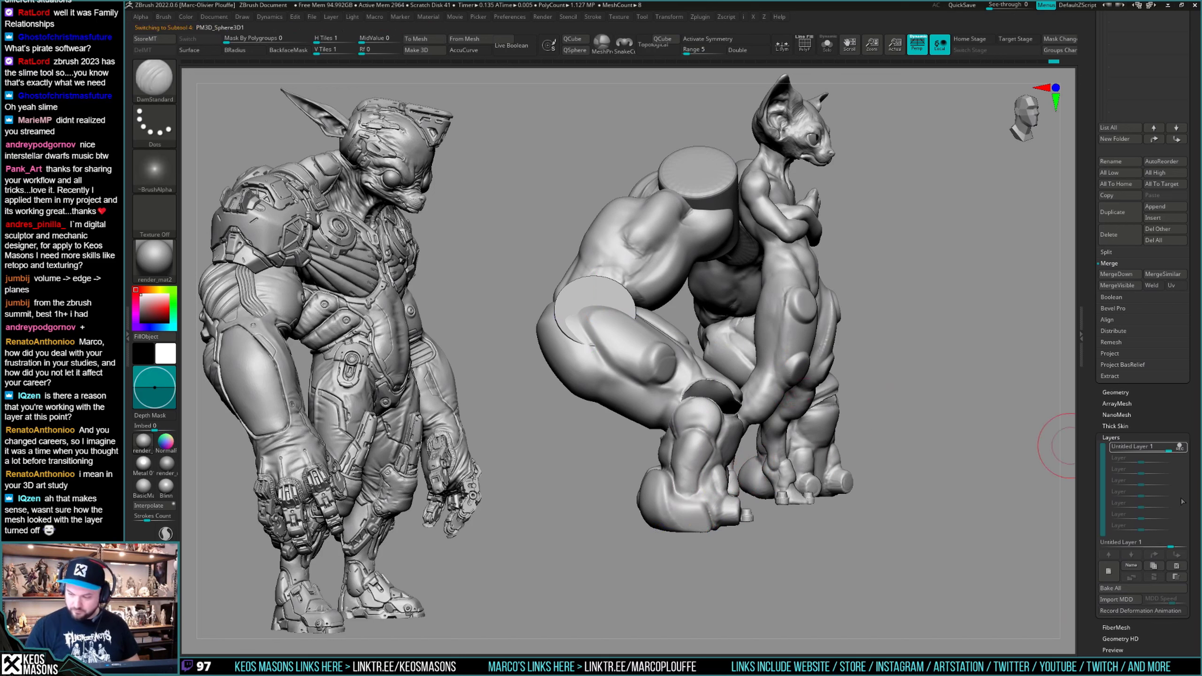
key(w)
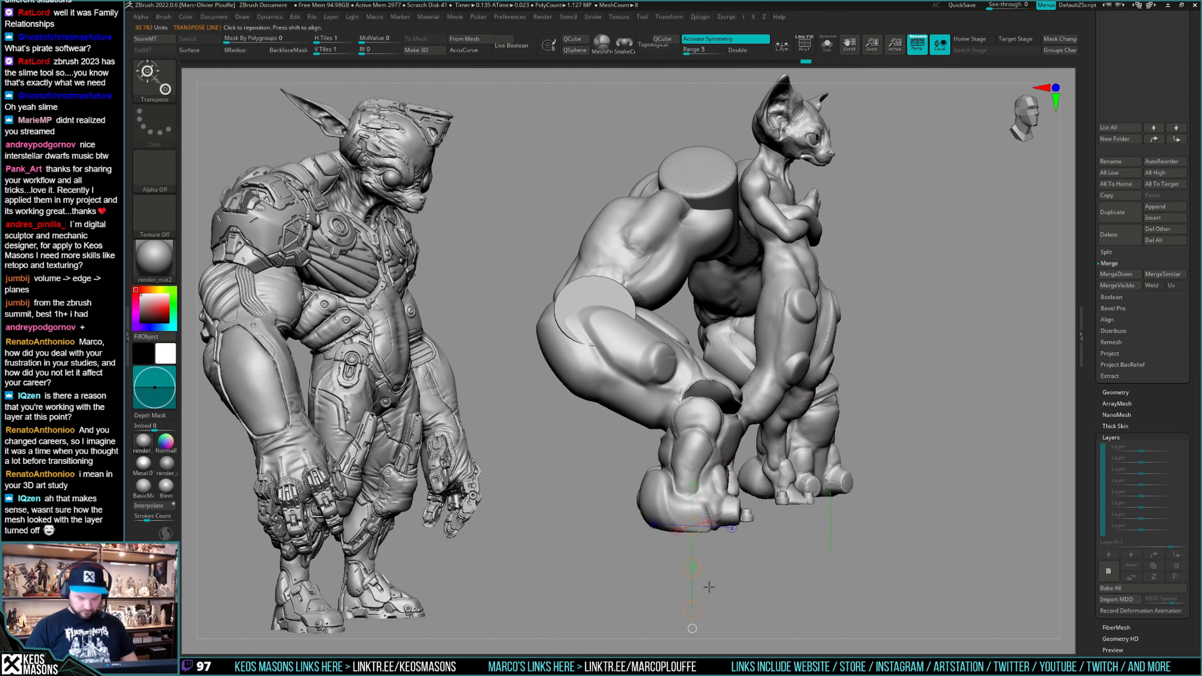
drag(692, 610, 682, 613)
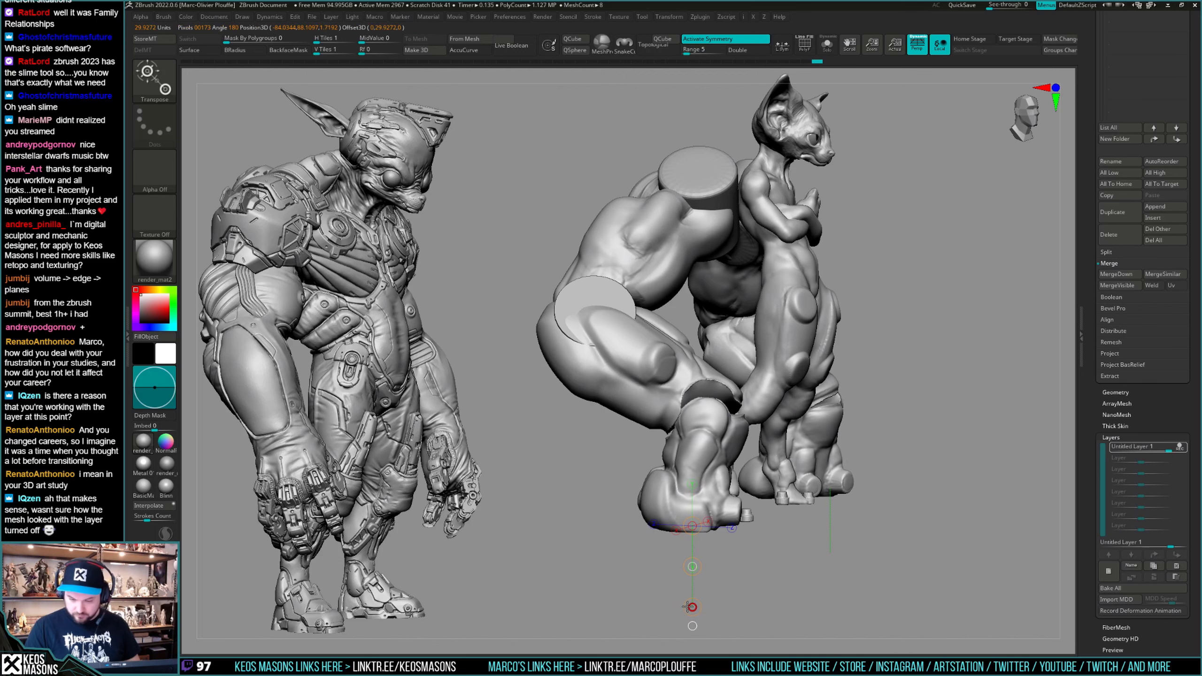
Adjust the placement of the hands under the forearms from the front with the Transpose line.
key(q)
mouse_move(840, 510)
mouse_down()
mouse_move(795, 499)
mouse_move(796, 577)
mouse_move(793, 462)
mouse_move(786, 478)
mouse_move(714, 434)
mouse_move(719, 372)
mouse_up()
key(w)
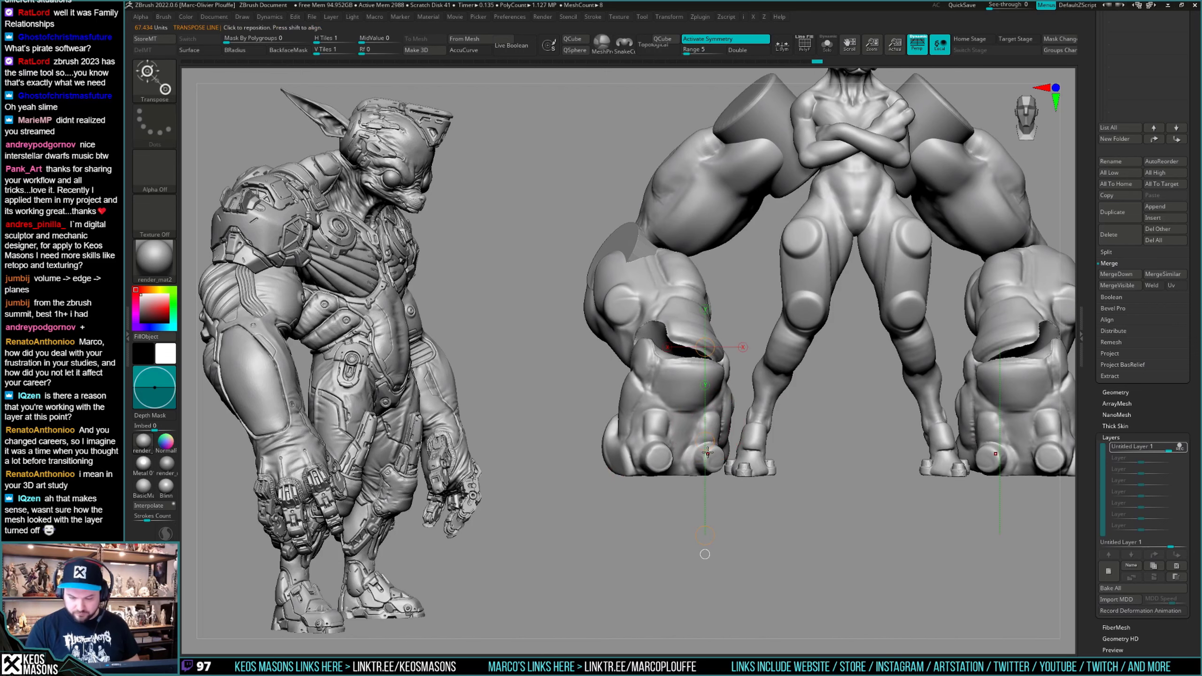
drag(707, 453, 766, 459)
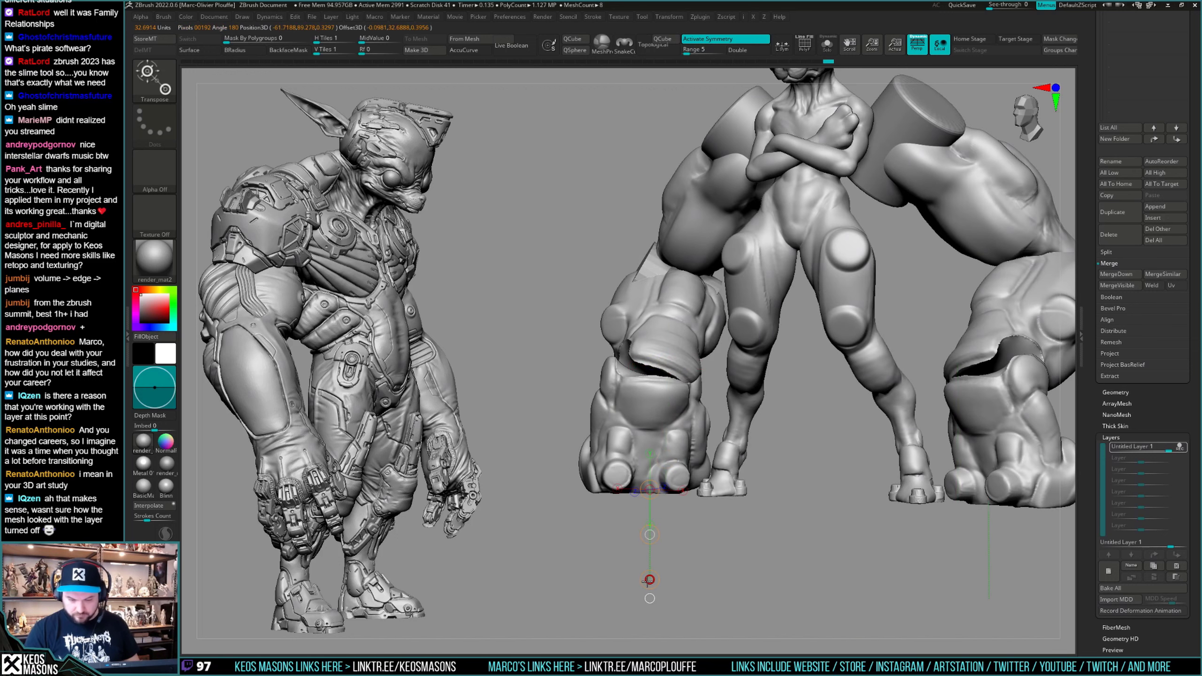
Finish the hand pose under the forearms with a slight Transpose adjustment and return to sculpting mode.
drag(649, 579, 645, 573)
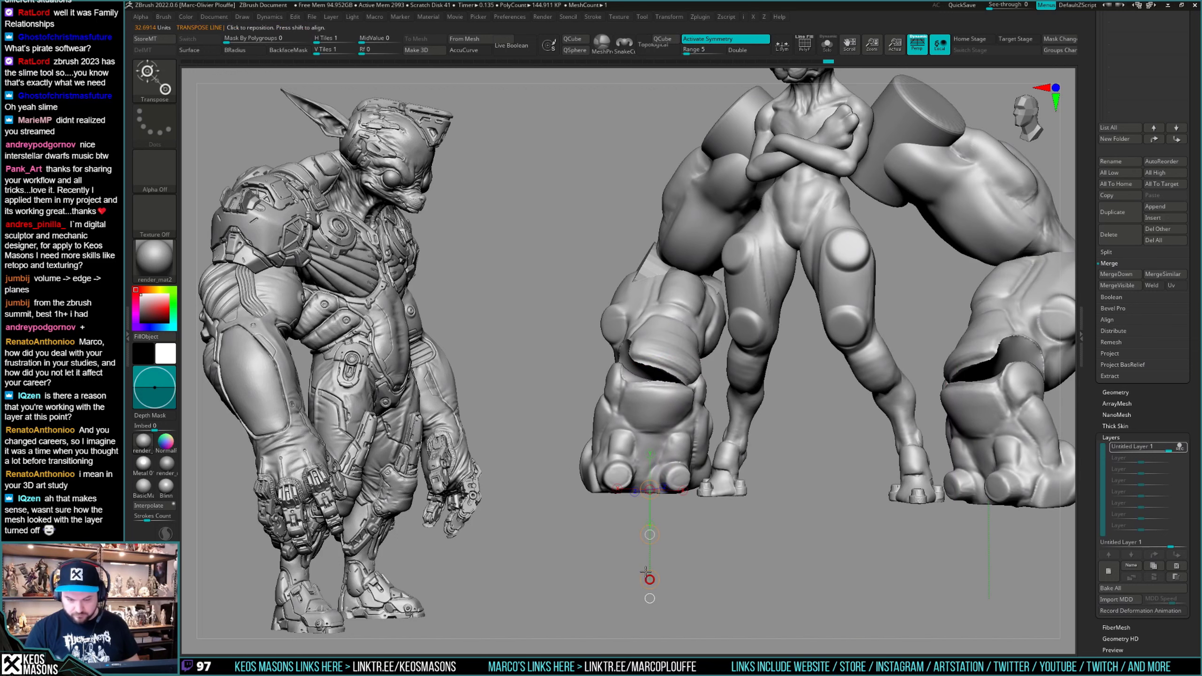
key(q)
key(f)
shift+drag(725, 492, 727, 477)
key(shift+f)
Insert a sphere as a new subtool below the current one and set the display colour to muted red.
drag(1156, 431, 1145, 494)
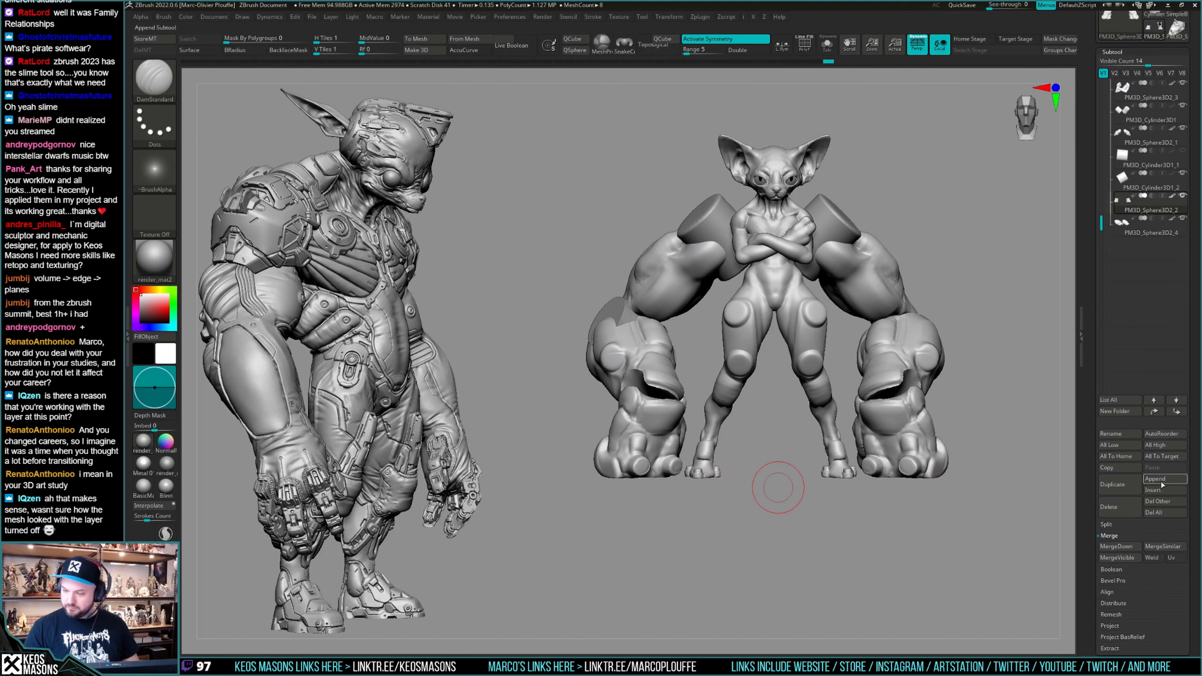
click(1156, 491)
click(750, 511)
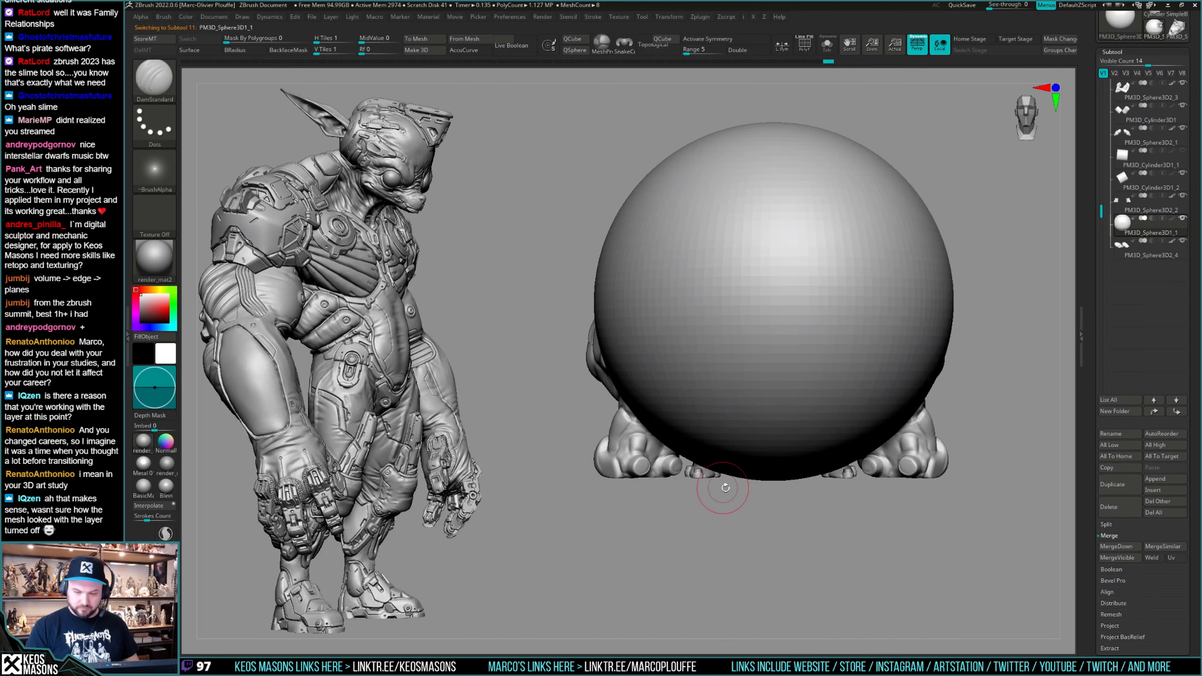
key(space)
click(716, 469)
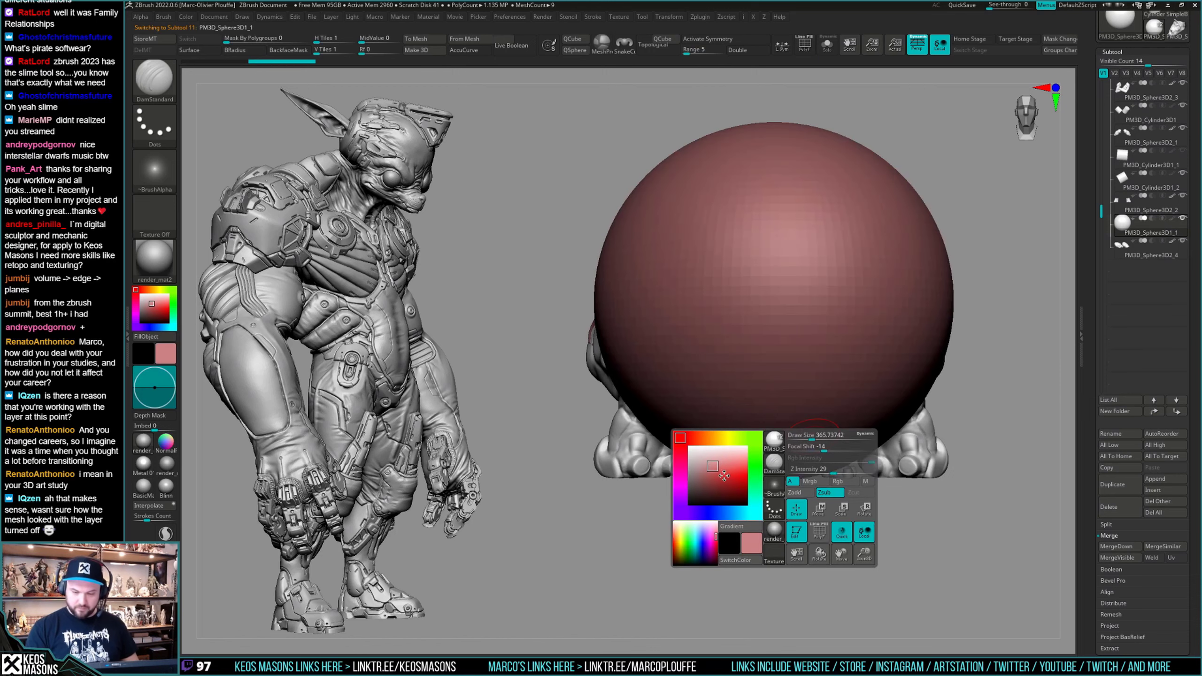
Scale the sphere down with the gizmo and fit it as a joint in the gap between forearm and hand.
mouse_move(988, 352)
mouse_down()
mouse_move(1008, 368)
mouse_move(974, 381)
mouse_up()
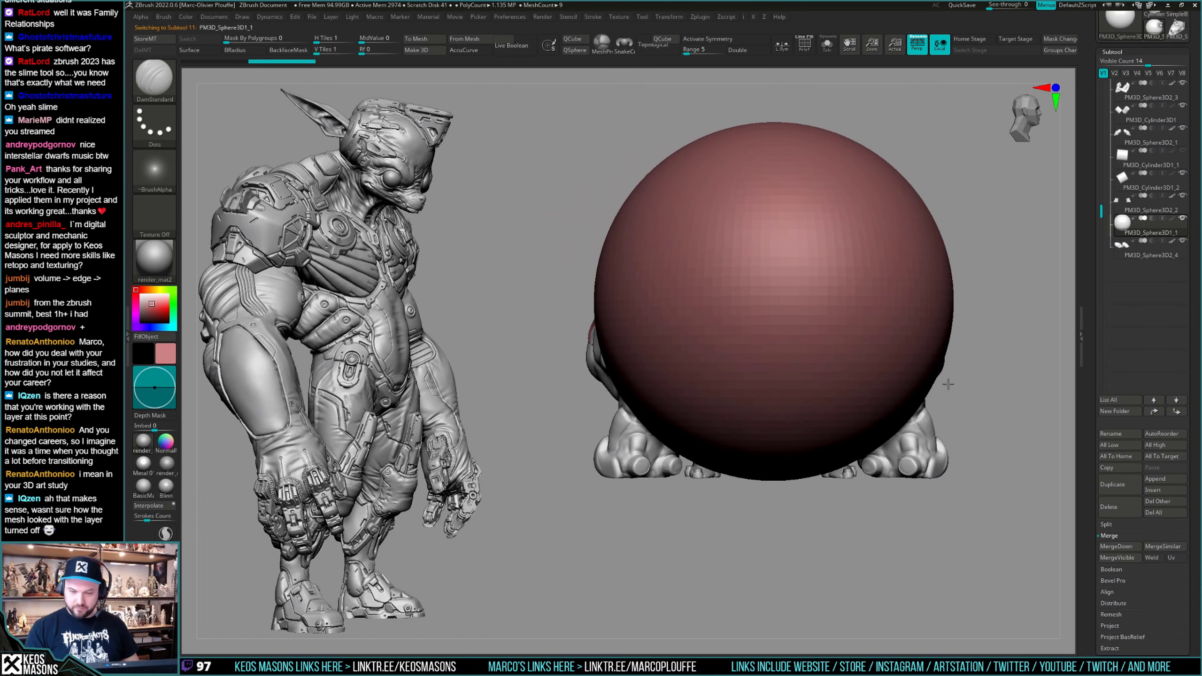
key(w)
key(y)
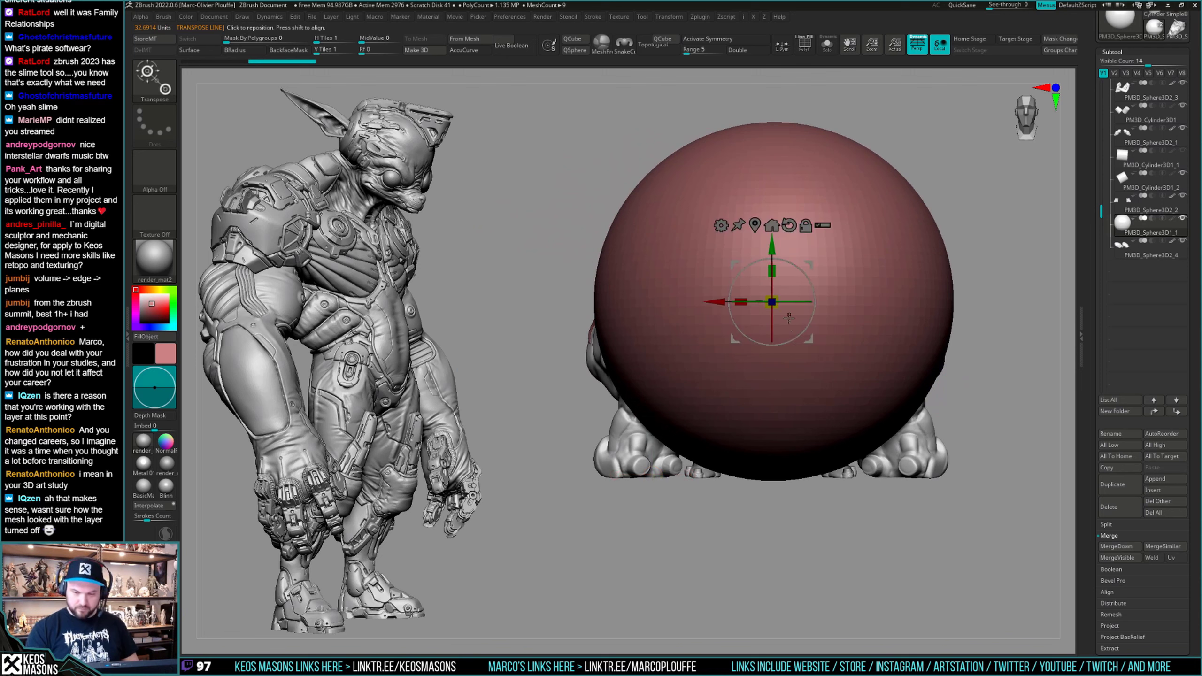
drag(771, 302, 712, 441)
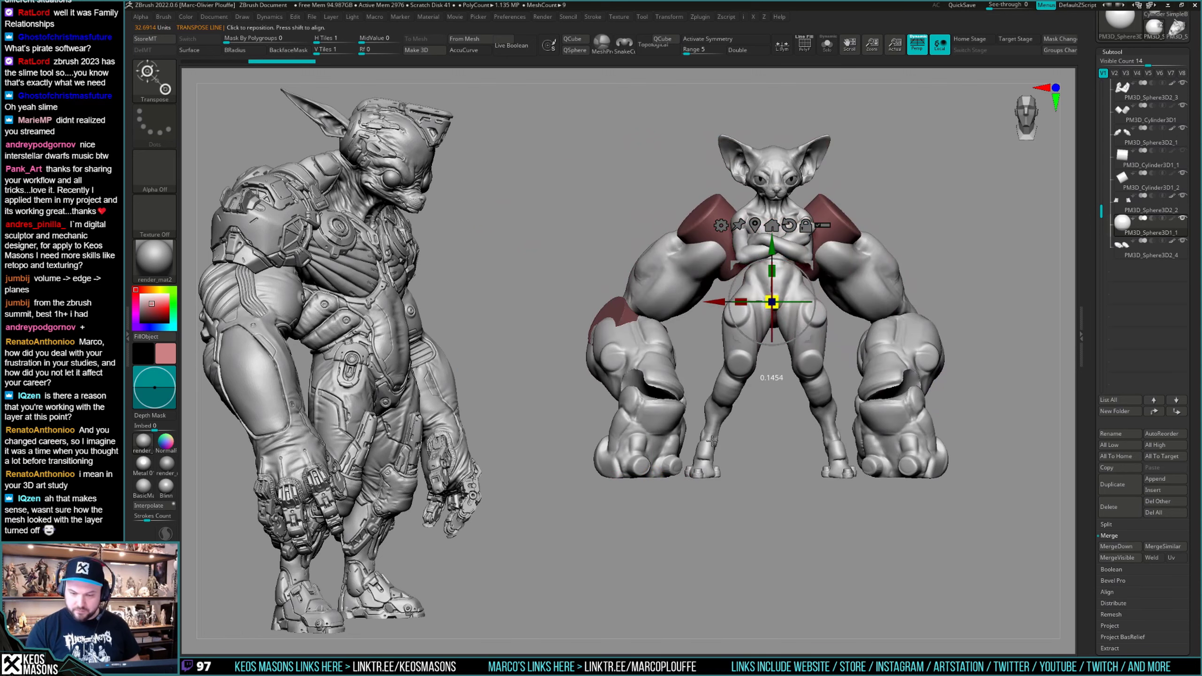
drag(814, 262, 784, 413)
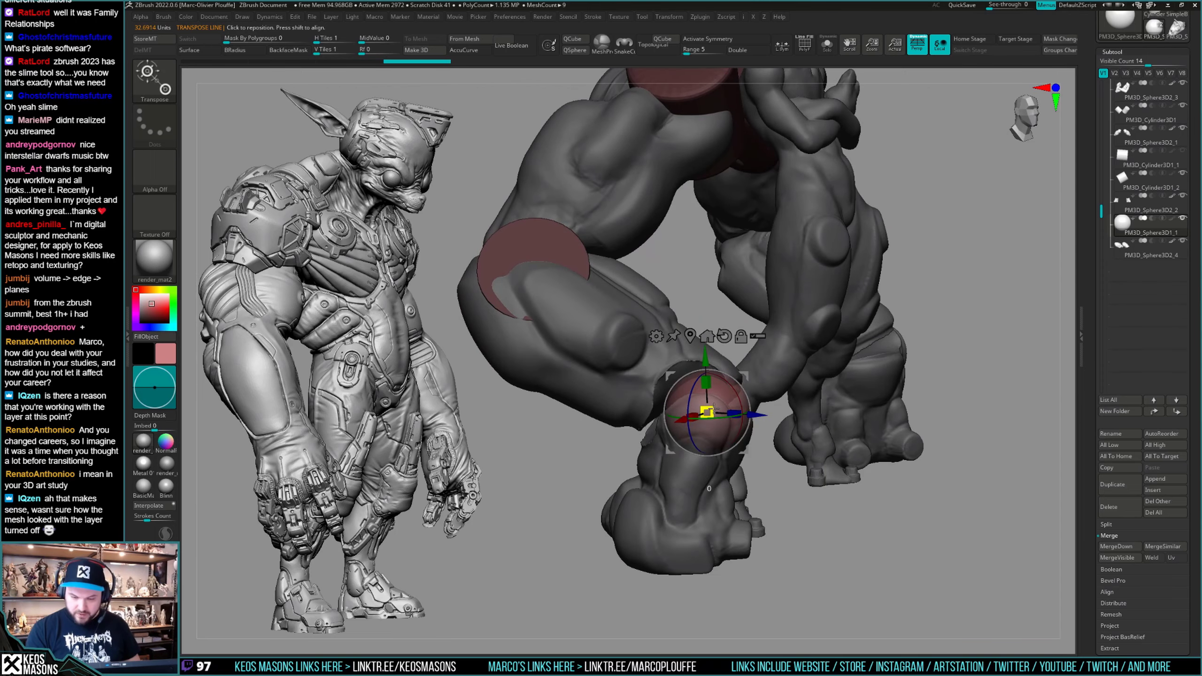
drag(763, 369, 776, 394)
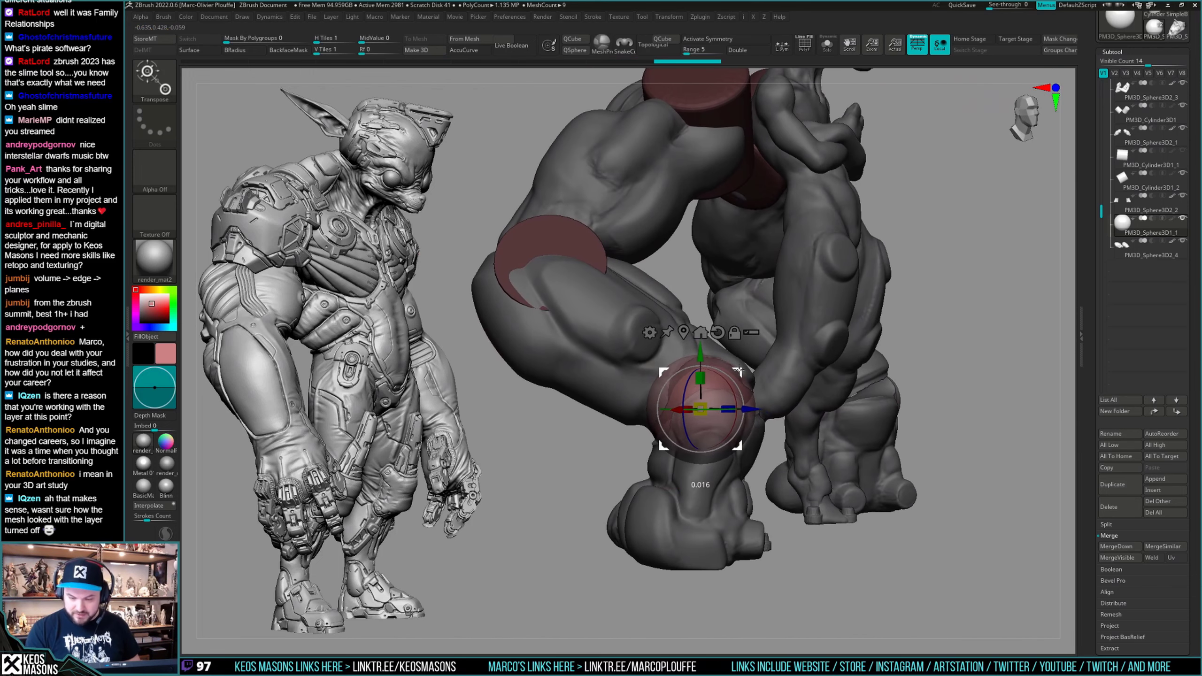
ctrl+right_drag(816, 428, 821, 379)
mouse_move(898, 426)
right_down()
mouse_move(821, 448)
mouse_move(804, 489)
mouse_move(765, 499)
mouse_move(830, 486)
mouse_move(783, 473)
mouse_move(788, 509)
mouse_move(723, 531)
right_up()
Mirror and weld the wrist sphere to the opposite arm and turn symmetry on for it.
key(alt+s)
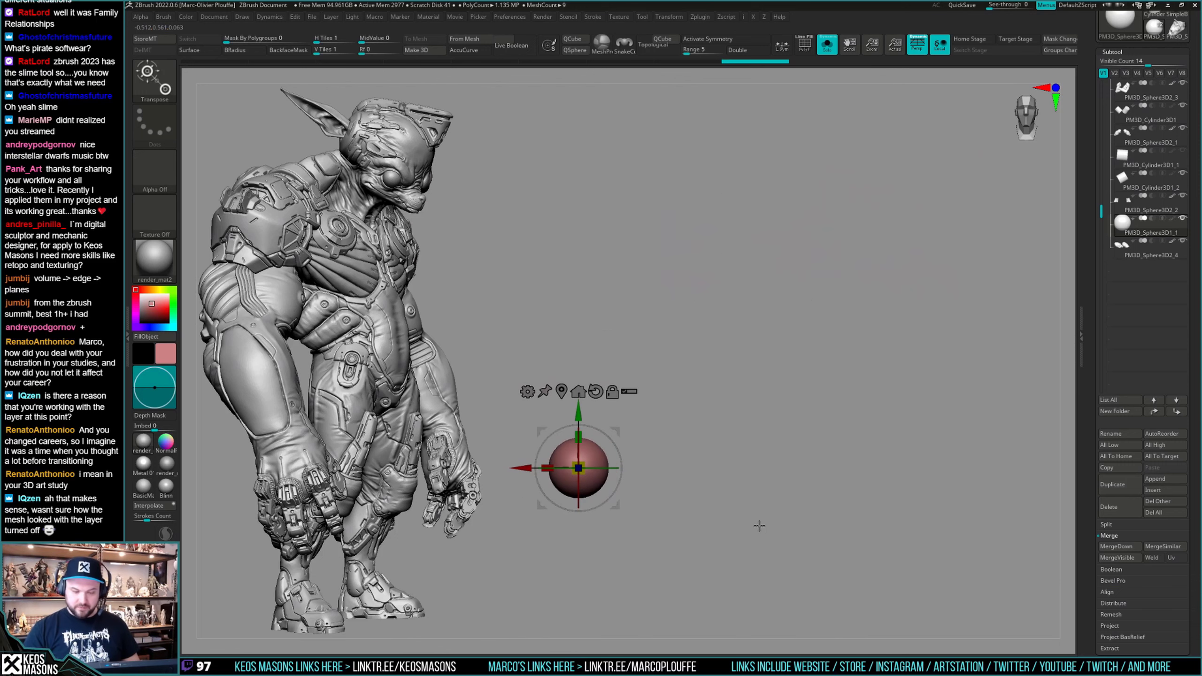
key(alt+s)
key(q)
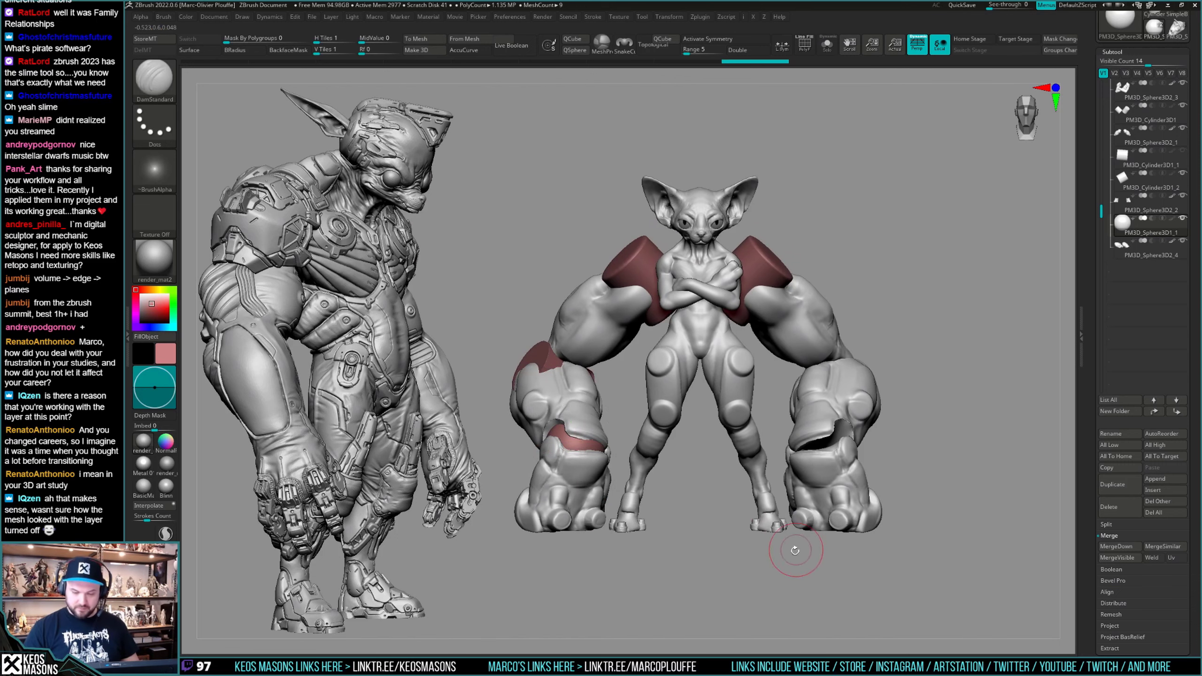
key(space)
click(825, 550)
key(x)
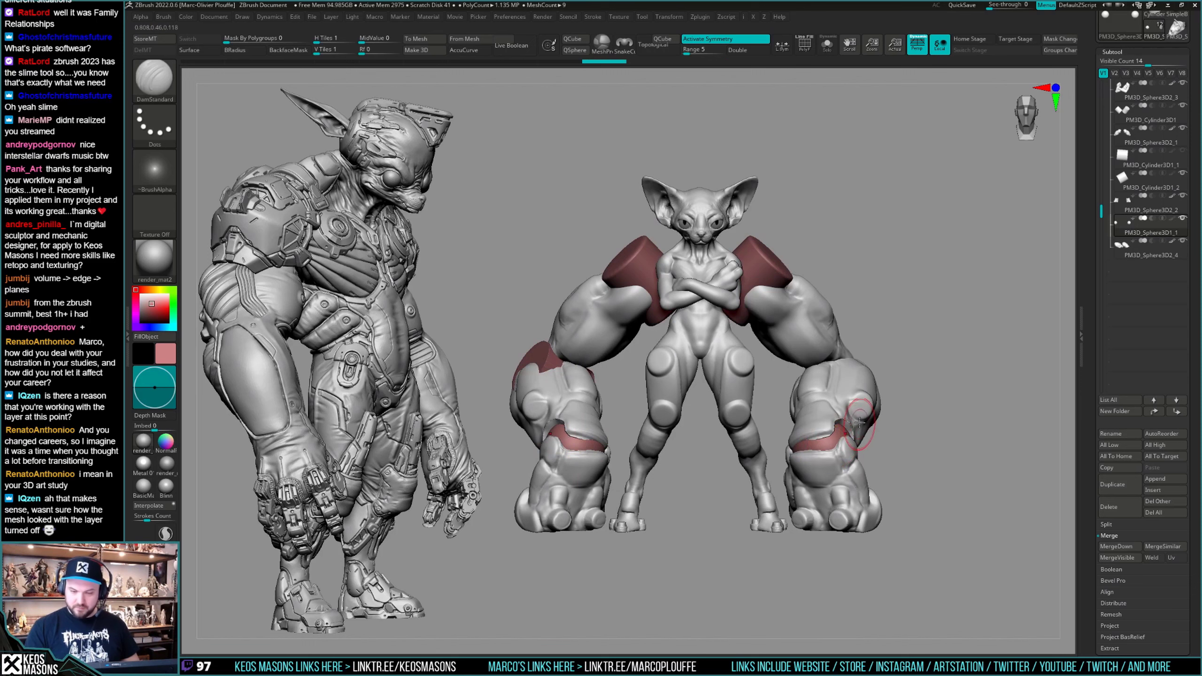
Select the elbow cylinder, mirror and weld it to the opposite arm, and turn symmetry on.
alt+click(544, 349)
key(alt+s)
key(space)
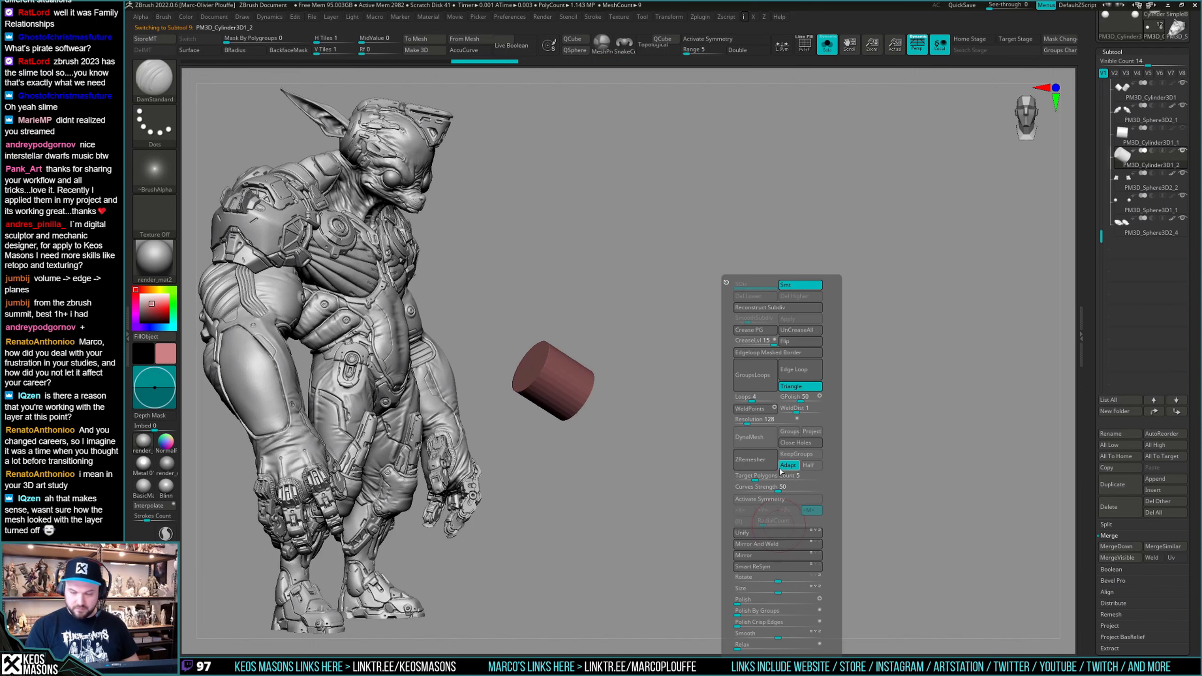
click(781, 544)
key(x)
key(alt+s)
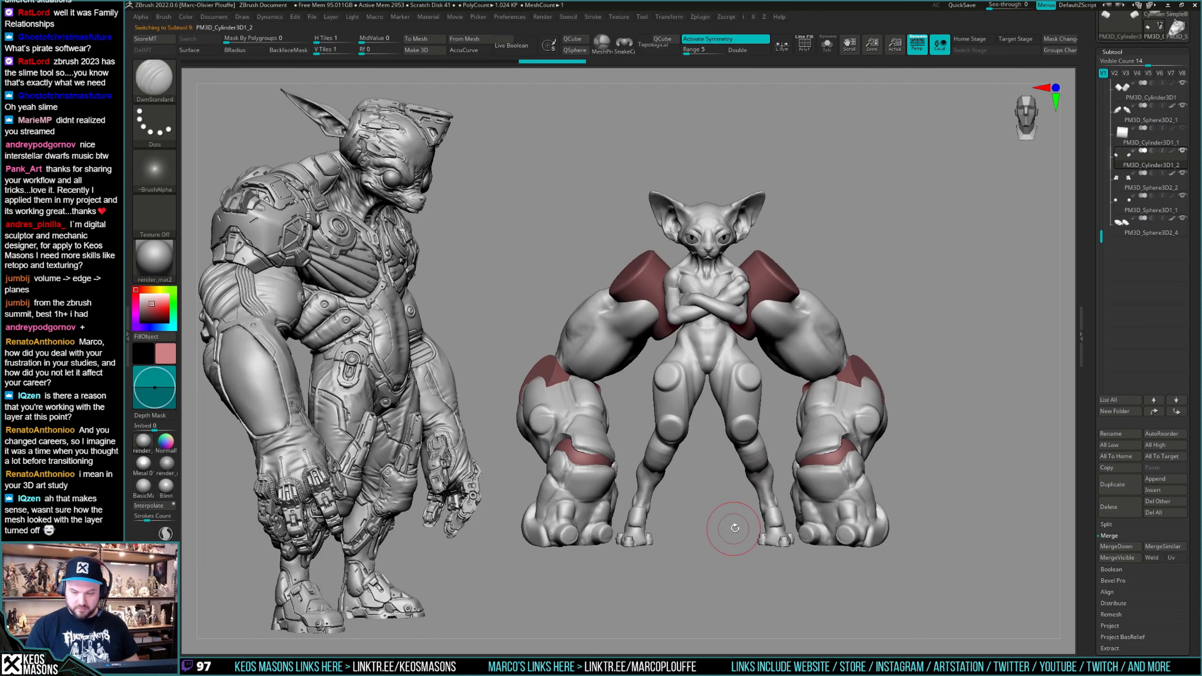
Select the forearm subtool and reshape the back of the forearms around the elbow and wrist with the Move brush.
drag(713, 530, 747, 504)
drag(718, 548, 724, 404)
right_drag(724, 405, 733, 436)
mouse_move(733, 436)
right_down()
mouse_move(721, 418)
mouse_move(717, 449)
right_up()
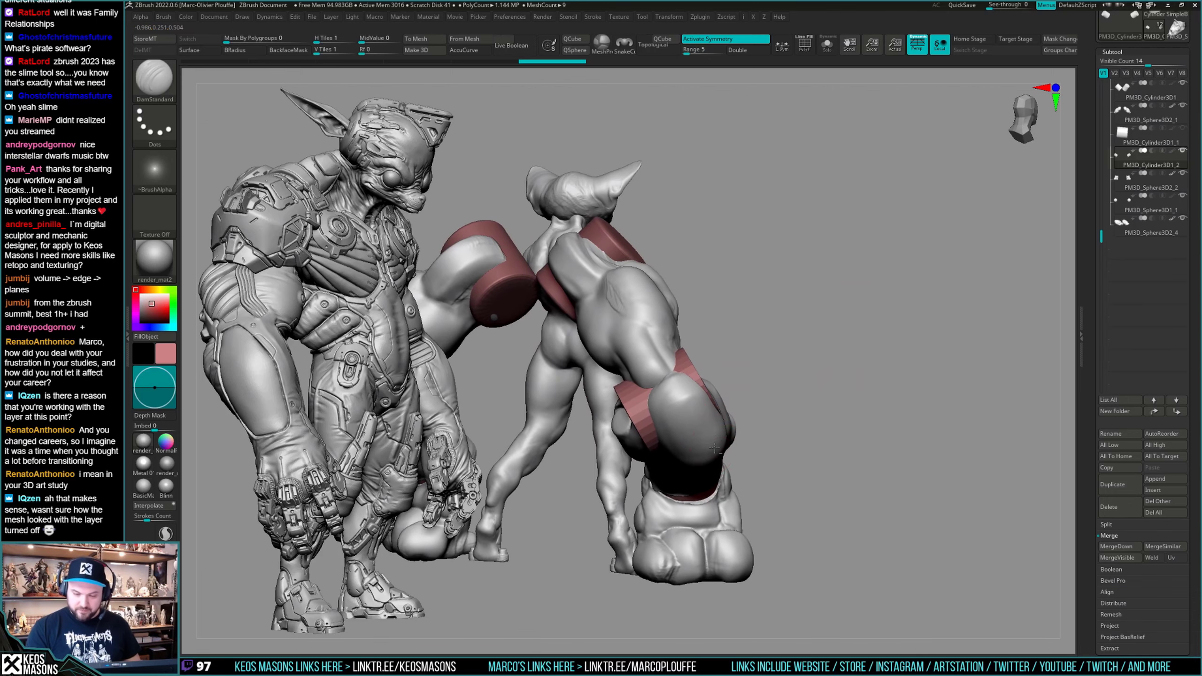
alt+click(711, 451)
key(space)
click(682, 368)
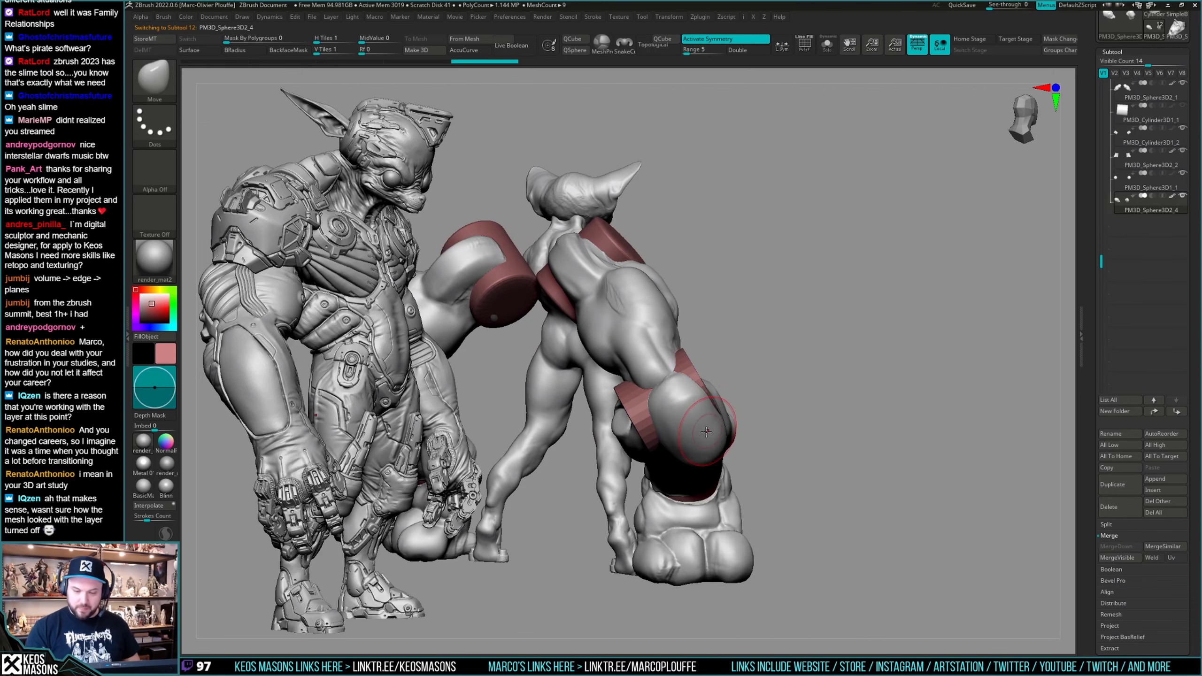
right_drag(771, 520, 664, 361)
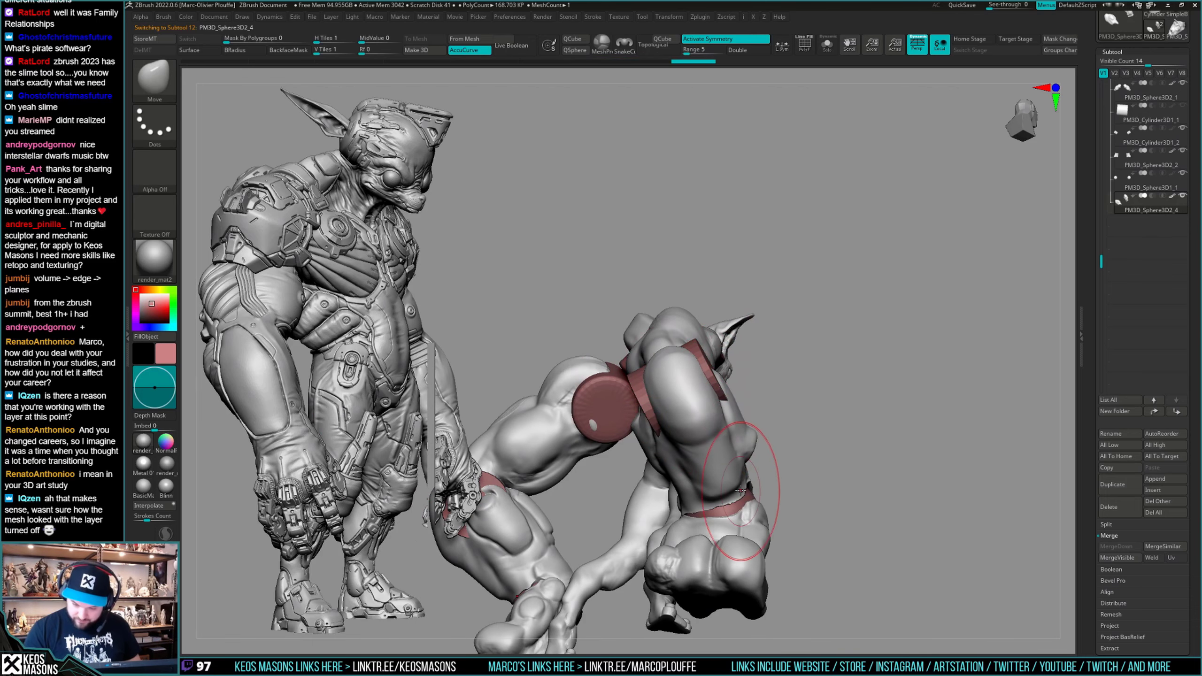
mouse_move(736, 488)
right_down()
mouse_move(728, 473)
mouse_move(717, 493)
right_up()
Sculpt the forearm surface just above the wrist joint with the Orb_Cracks and Standard brushes.
key(space)
key(1)
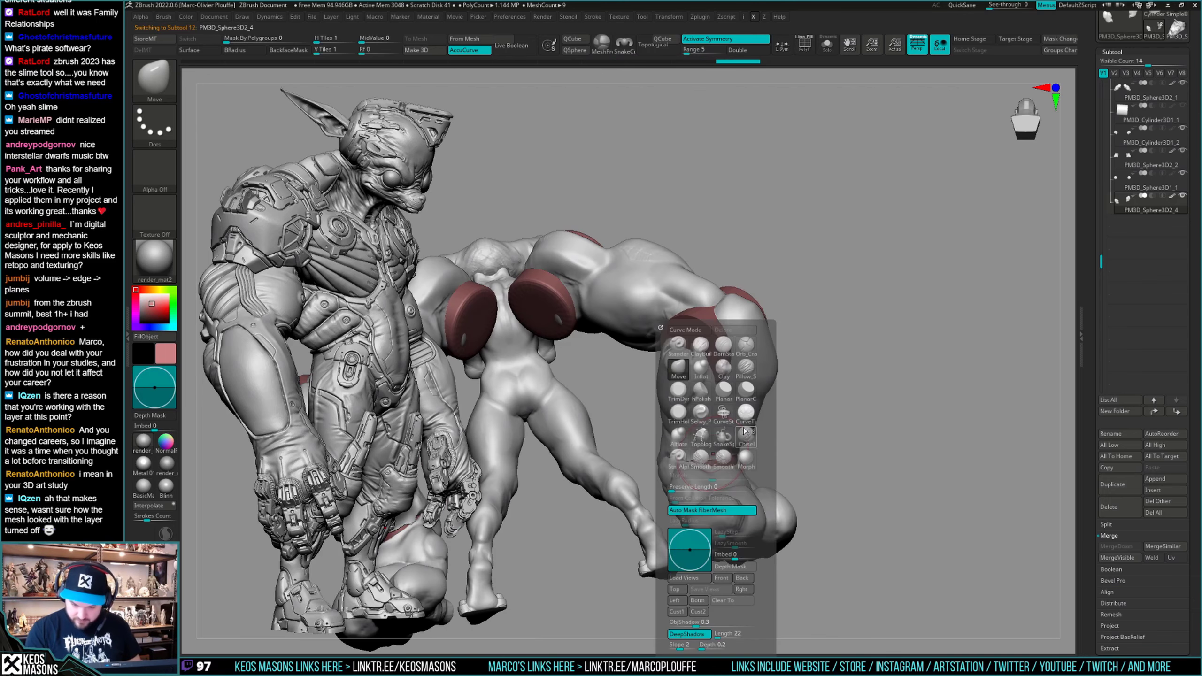
click(745, 370)
mouse_move(668, 426)
right_down()
mouse_move(693, 459)
mouse_move(792, 426)
mouse_move(825, 440)
mouse_move(796, 474)
mouse_move(797, 428)
mouse_move(820, 401)
mouse_move(808, 413)
mouse_move(823, 416)
right_up()
key(b)
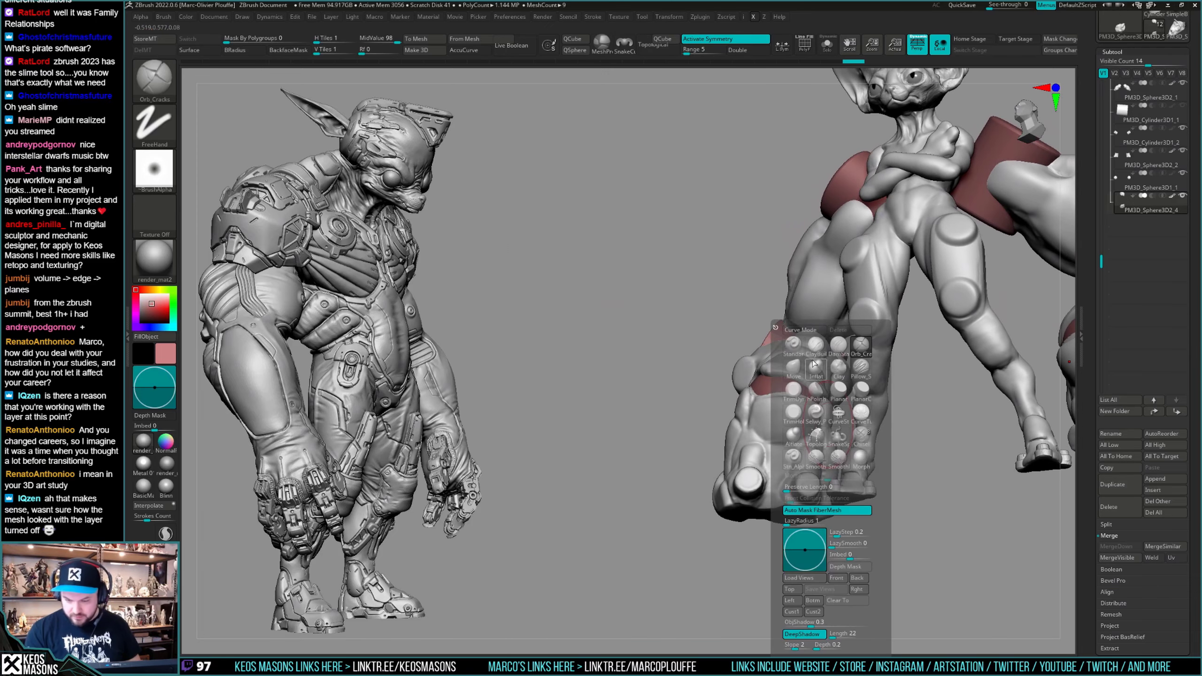
key(s)
key(t)
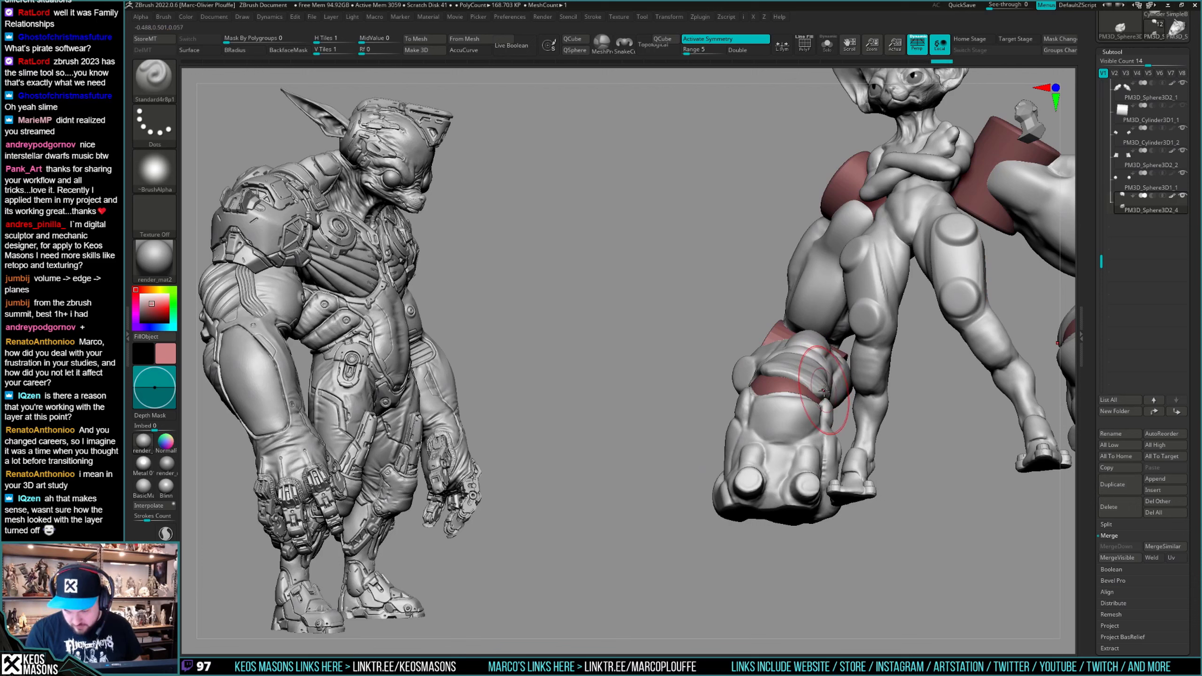
right_drag(808, 373, 792, 347)
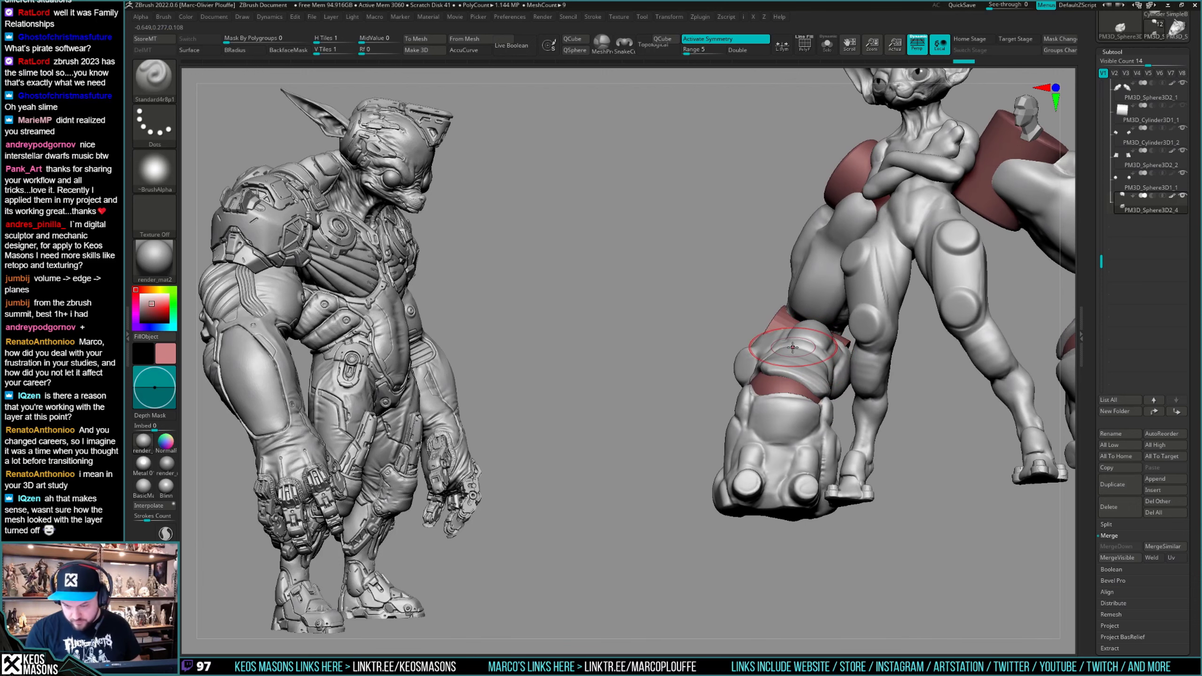
ctrl+drag(824, 341, 831, 401)
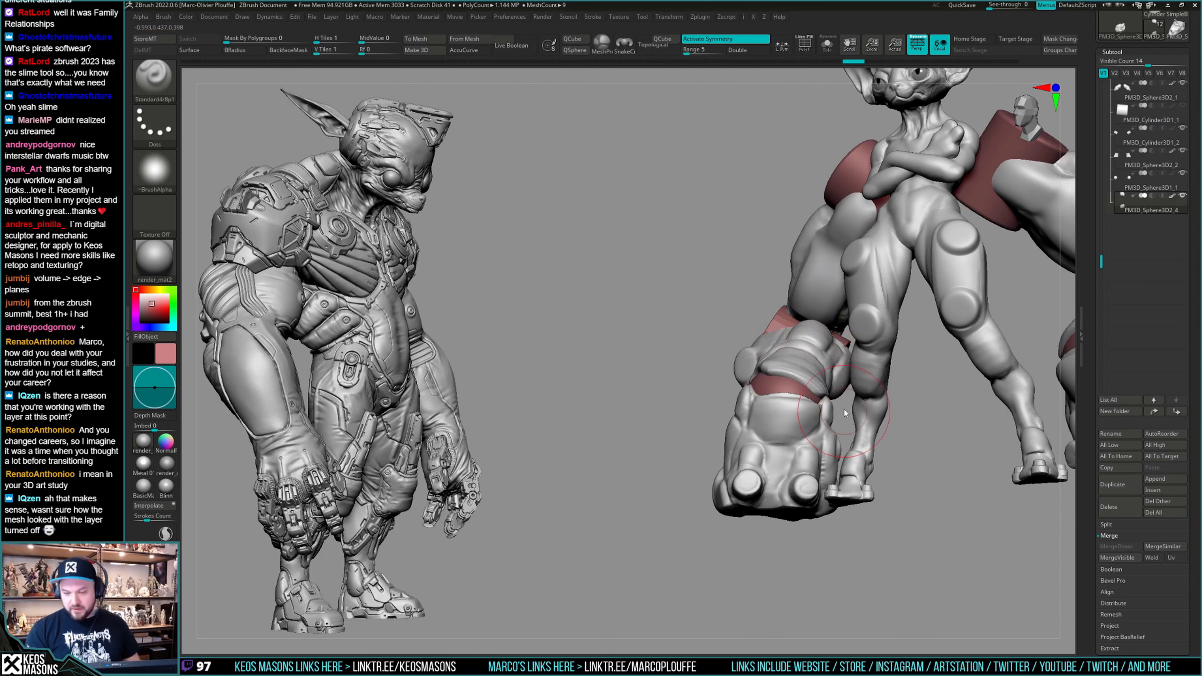
Reshape the forearm's front and underside between wrist and elbow with the Move brush.
key(b)
key(m)
key(v)
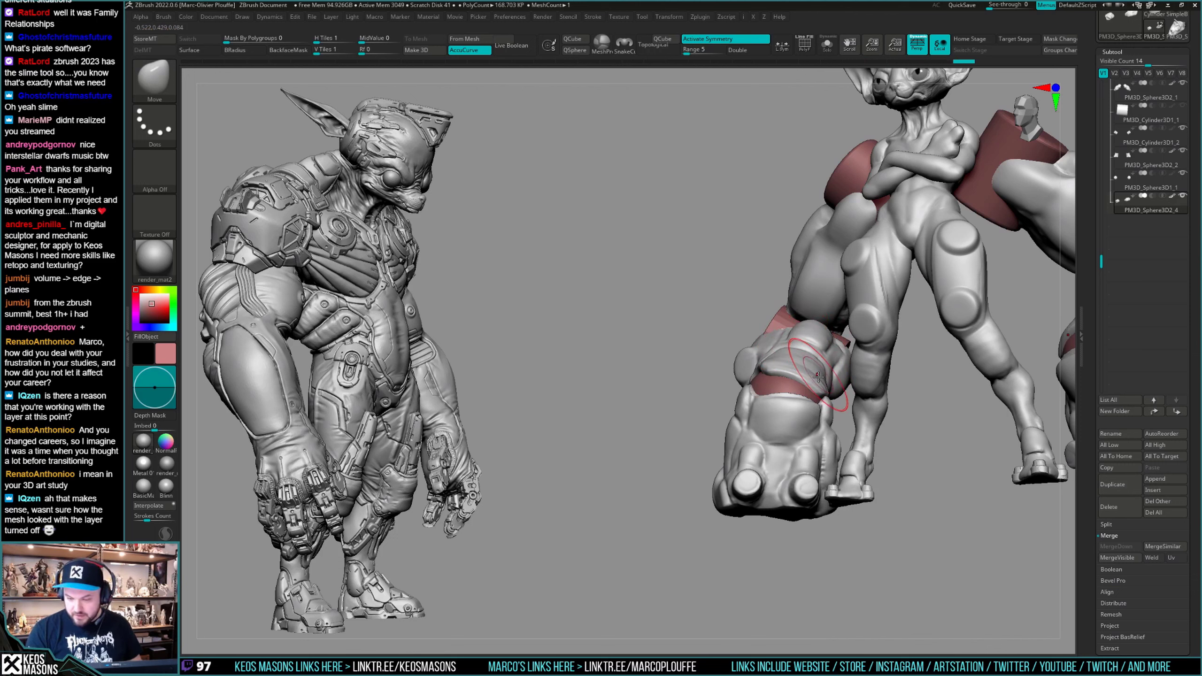
right_drag(824, 380, 799, 317)
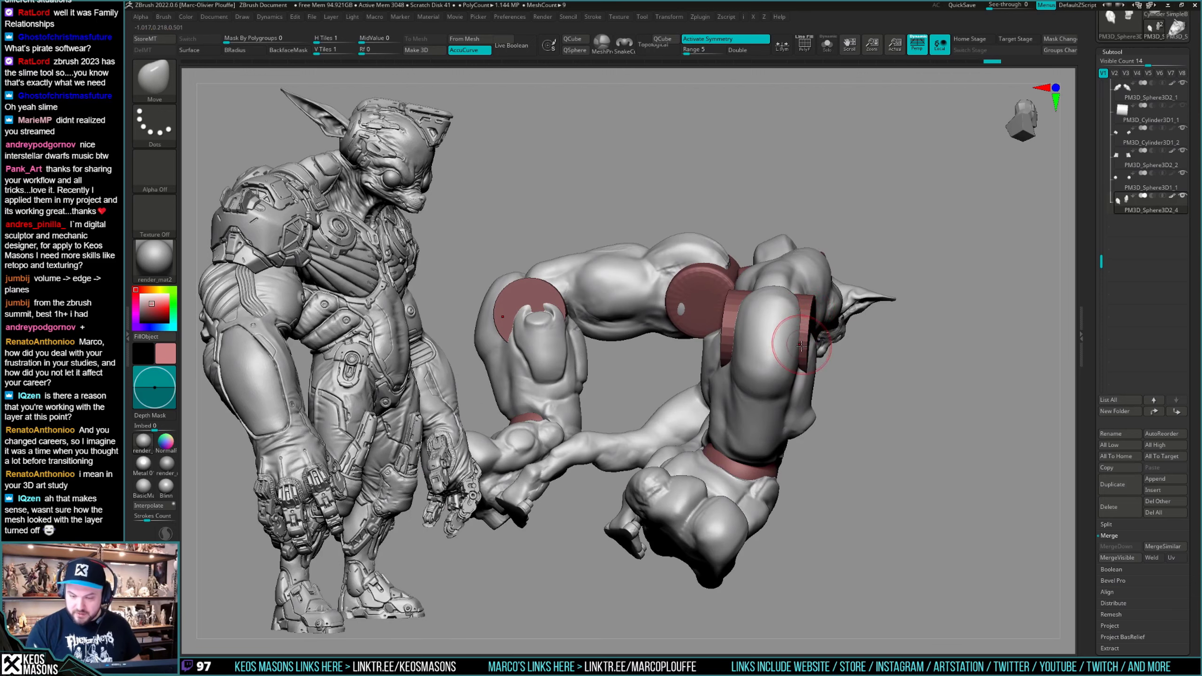
mouse_move(798, 366)
right_down()
mouse_move(797, 340)
mouse_move(814, 396)
mouse_move(804, 388)
mouse_move(770, 419)
mouse_move(793, 407)
mouse_move(821, 427)
mouse_move(824, 488)
mouse_move(811, 362)
mouse_move(752, 399)
mouse_move(728, 381)
mouse_move(768, 374)
mouse_move(755, 387)
right_up()
Define the forms on the back of the forearm near the elbow with the DamStandard brush.
key(space)
click(846, 347)
key(space)
click(810, 350)
right_drag(758, 434, 802, 409)
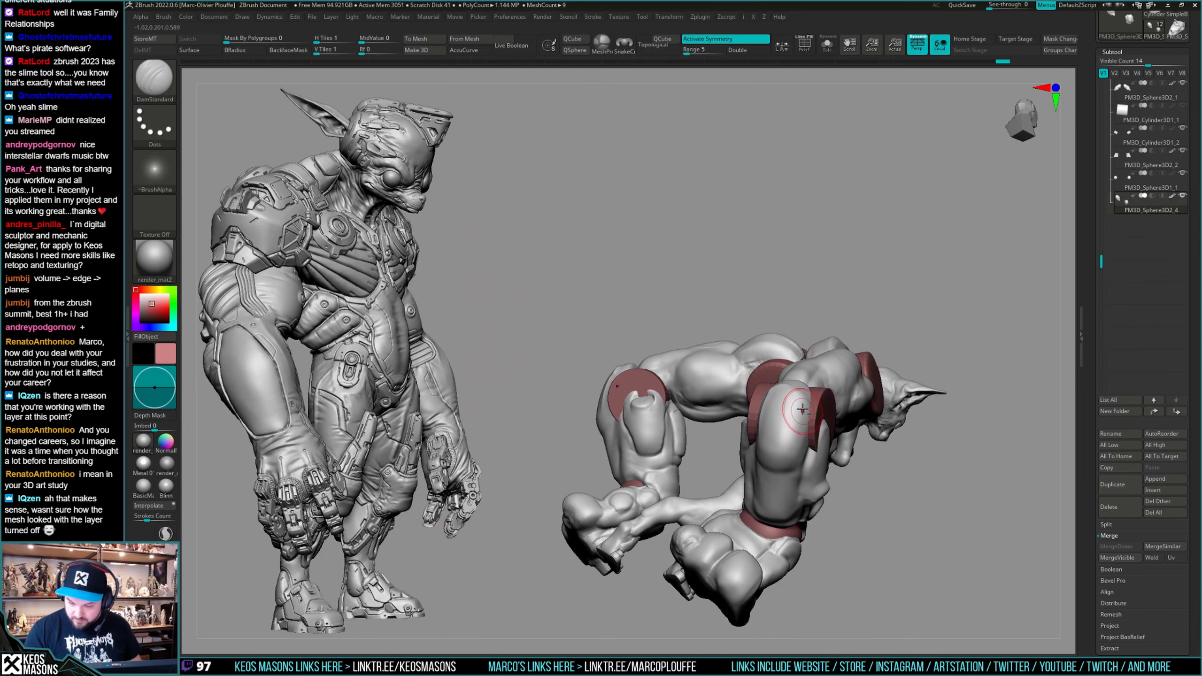
mouse_move(793, 455)
right_down()
mouse_move(785, 415)
mouse_move(783, 448)
mouse_move(804, 398)
mouse_move(844, 402)
mouse_move(819, 392)
mouse_move(799, 427)
mouse_move(785, 407)
mouse_move(810, 410)
mouse_move(774, 419)
mouse_move(784, 404)
mouse_move(809, 441)
mouse_move(814, 399)
right_up()
key(shift)
right_click(785, 440)
Adjust the forearm's side silhouette between elbow and wrist with the Move brush.
key(space)
click(787, 390)
right_click(788, 415)
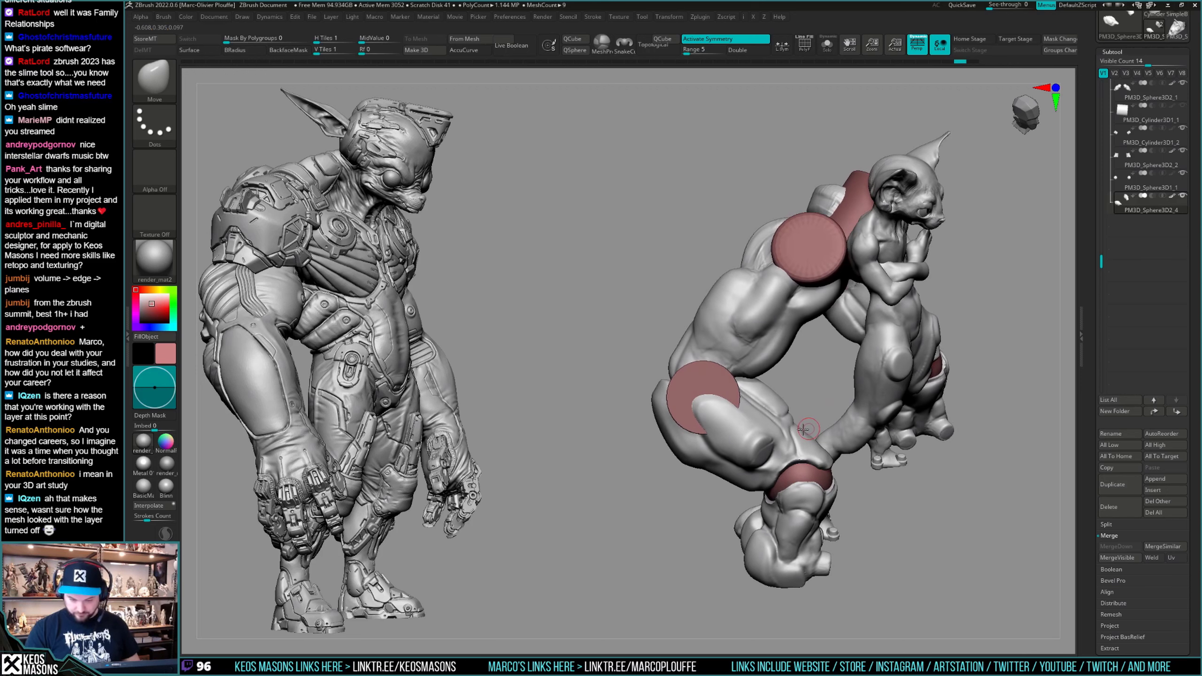
Lasso-mask the elbow tips, invert the mask and reposition the tips with the Transpose line.
ctrl+shift+drag(704, 466, 672, 447)
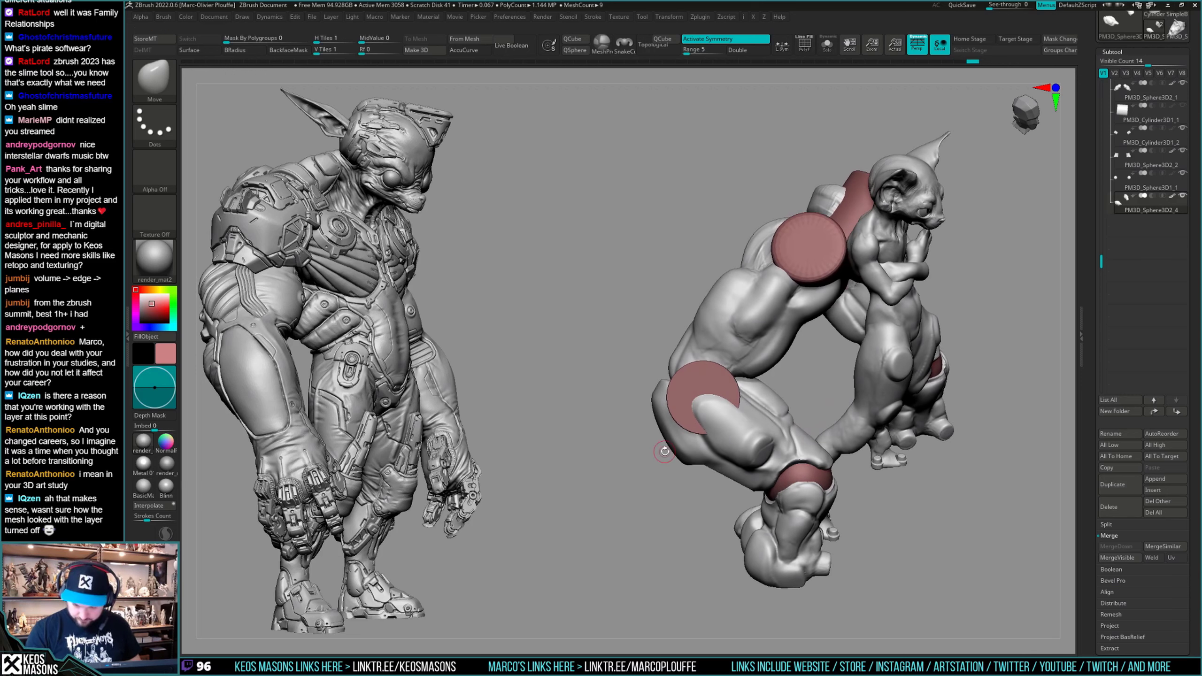
mouse_move(710, 450)
right_down()
mouse_move(778, 385)
mouse_move(667, 513)
mouse_move(723, 467)
mouse_move(861, 408)
mouse_move(783, 474)
mouse_move(681, 439)
right_up()
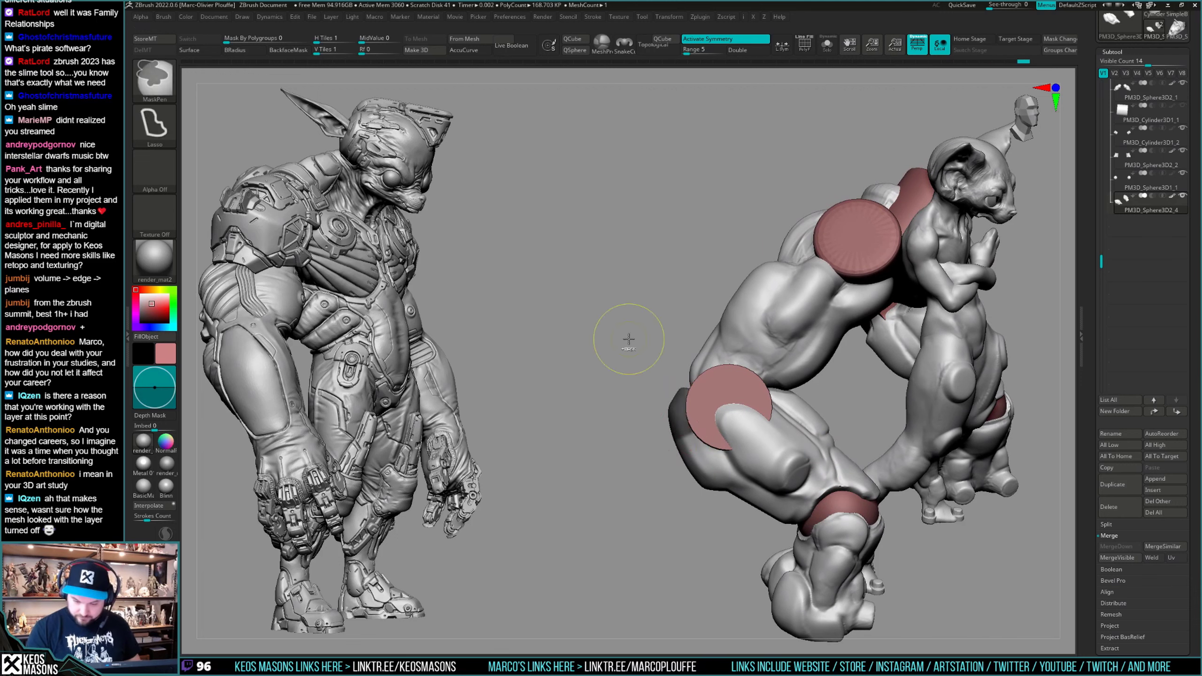
key(w)
key(y)
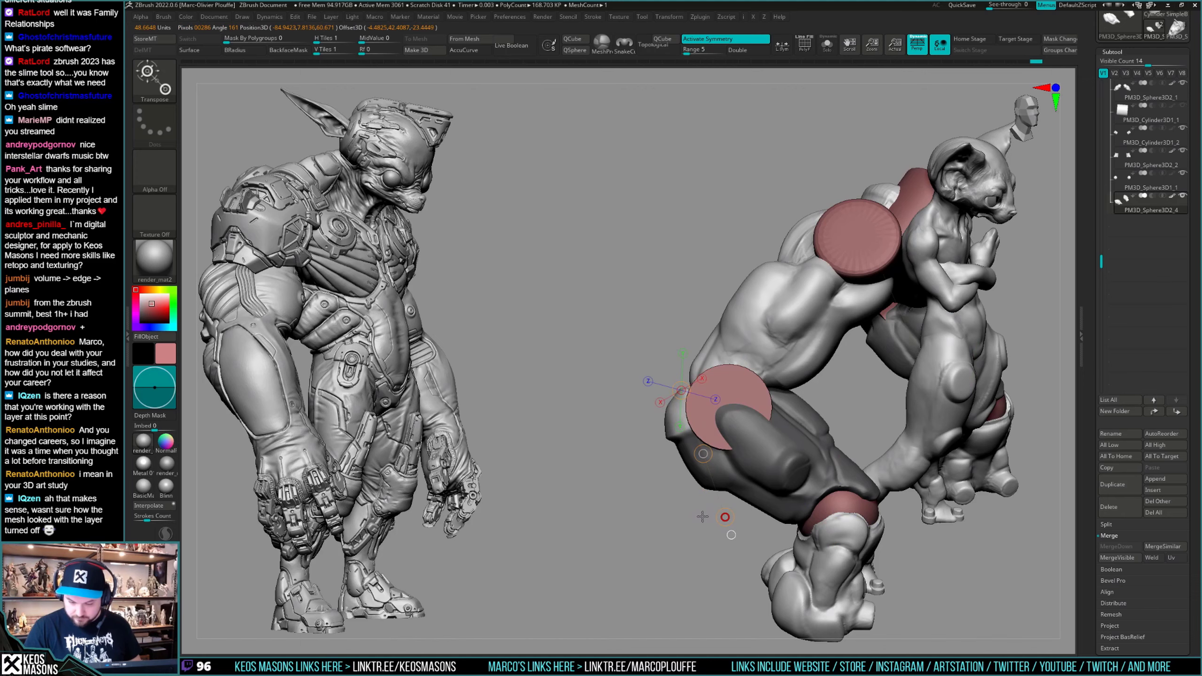
key(q)
drag(702, 516, 800, 424)
Shape the elbow tips above the mask edge into a stepped cap with the Move brush.
key(b)
key(m)
key(v)
key(space)
mouse_move(661, 434)
mouse_down()
mouse_move(651, 443)
mouse_move(731, 434)
mouse_up()
key(space)
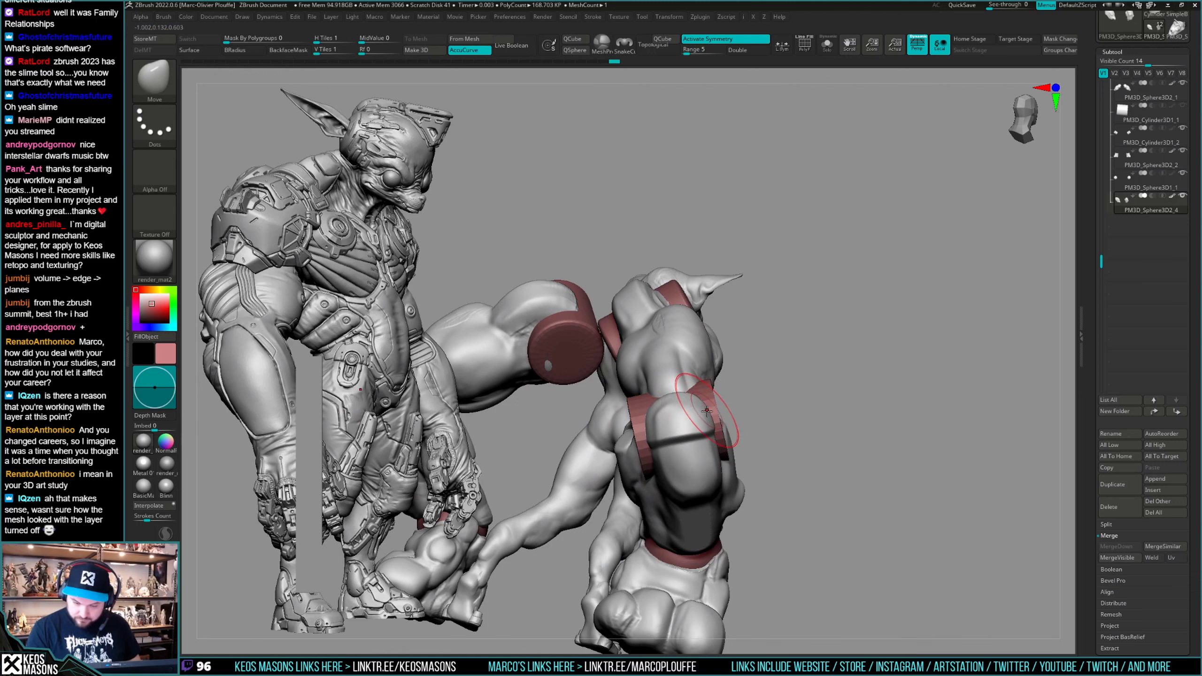
mouse_move(766, 457)
alt+mouse_down()
mouse_move(761, 429)
mouse_move(800, 432)
mouse_move(794, 413)
alt+mouse_up()
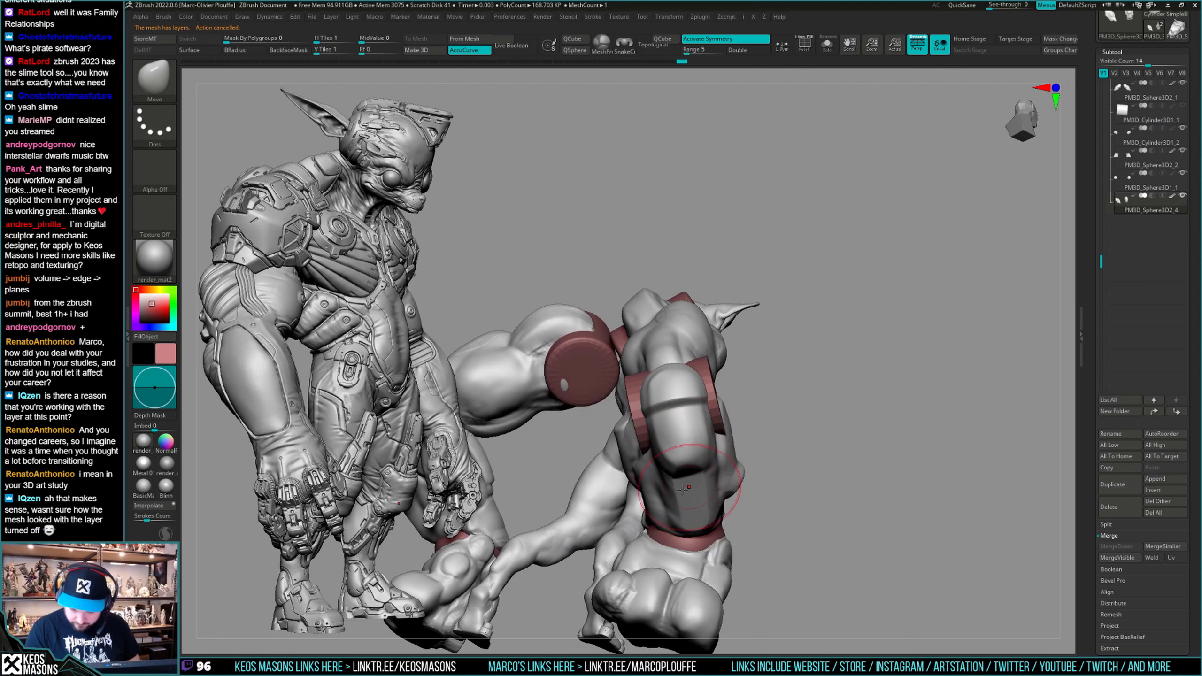
Refine the lower back of the forearms down to the wrist joint with the Move brush.
drag(666, 515, 673, 511)
right_drag(672, 511, 703, 558)
drag(736, 525, 724, 530)
mouse_move(722, 547)
right_down()
mouse_move(716, 534)
mouse_move(799, 451)
mouse_move(805, 467)
mouse_move(834, 452)
right_up()
right_drag(731, 451, 693, 471)
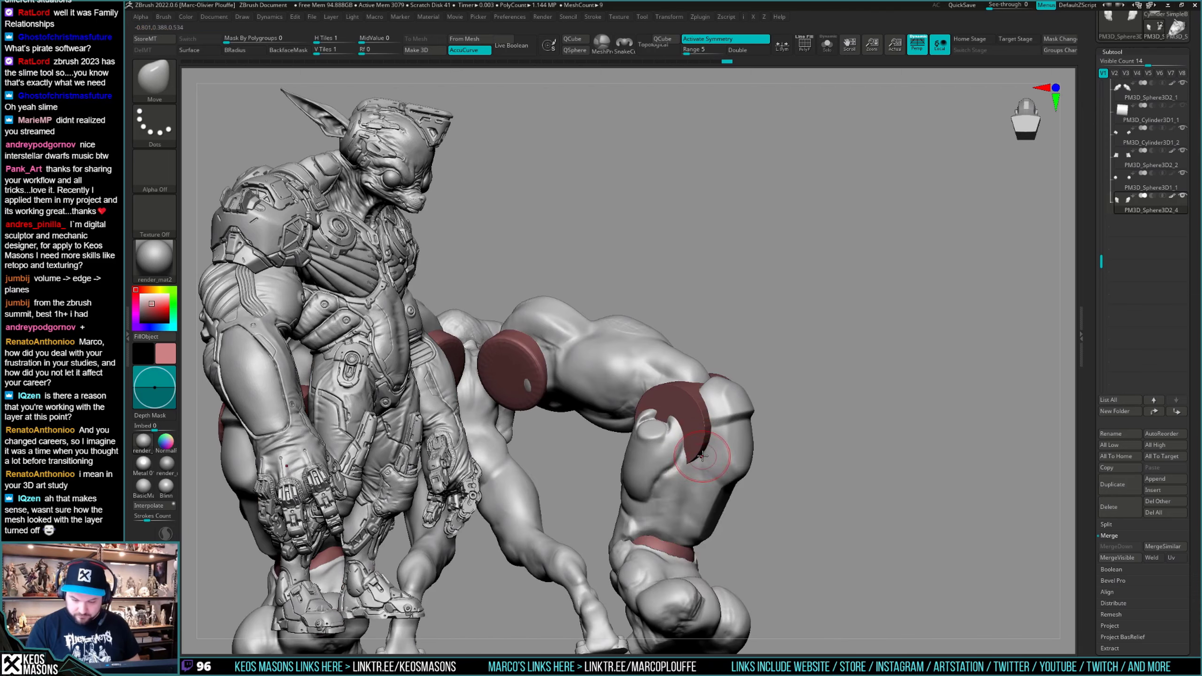
Carve and smooth the plane edges along the side of the forearm below the elbow joint with the DamStandard brush.
key(b)
key(d)
key(s)
right_drag(886, 282, 701, 453)
key(space)
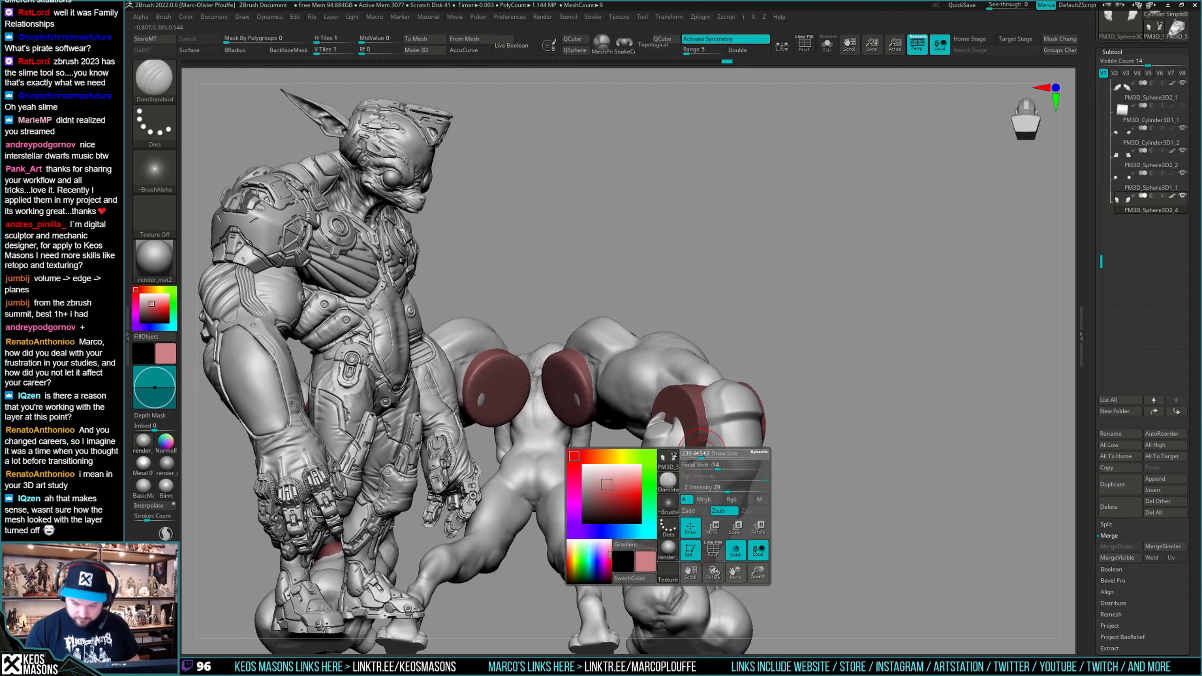
drag(701, 454, 697, 454)
right_drag(697, 454, 704, 470)
right_drag(673, 543, 672, 502)
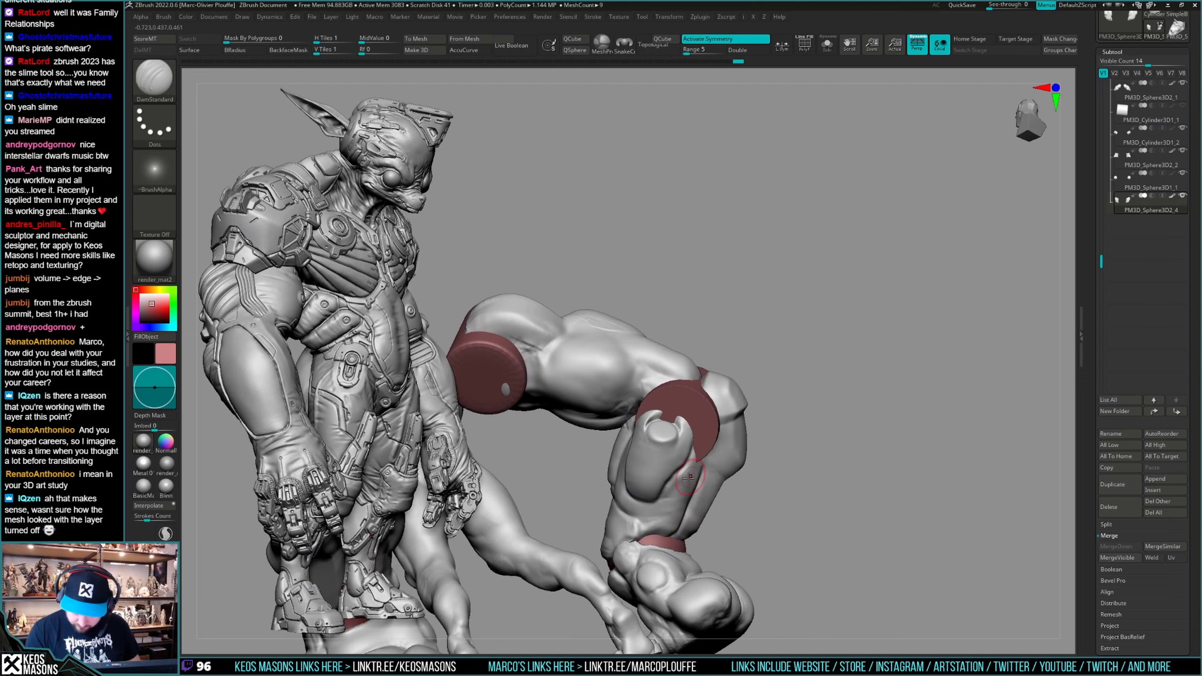
shift+drag(672, 502, 677, 515)
mouse_move(676, 492)
right_down()
mouse_move(706, 471)
mouse_move(705, 436)
mouse_move(694, 432)
mouse_move(831, 441)
mouse_move(719, 465)
mouse_move(739, 448)
mouse_move(684, 438)
right_up()
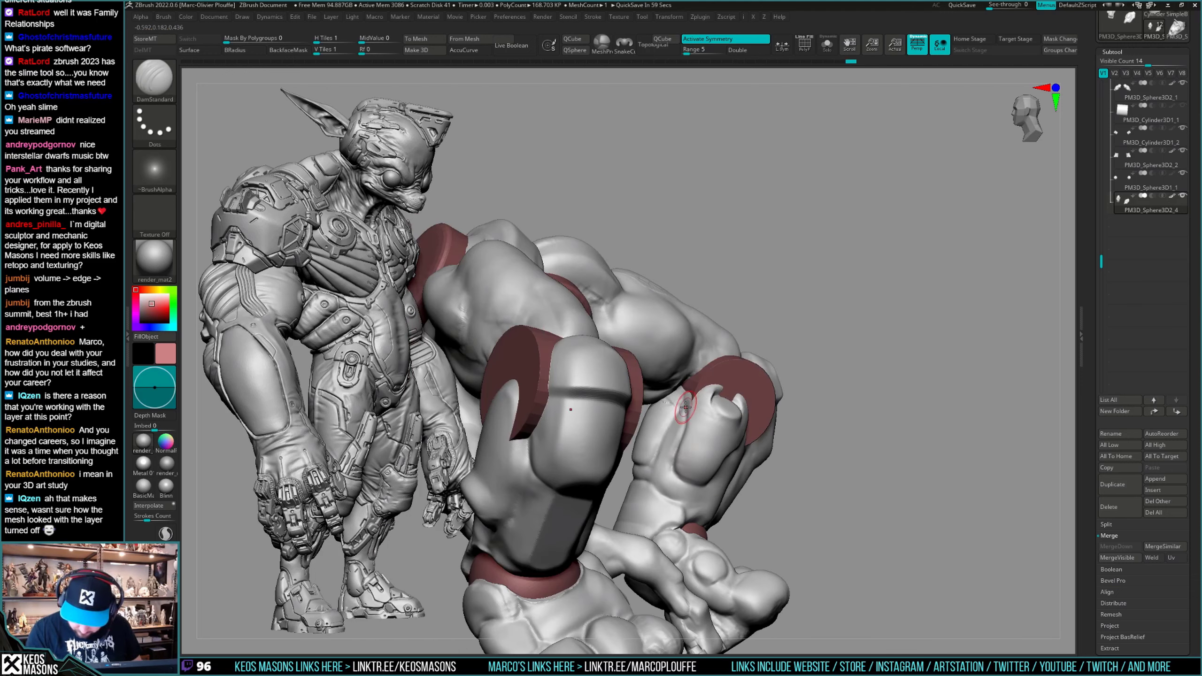
Isolate the elbow joint cylinders and adjust them along their axis with the Transpose line.
right_drag(674, 460, 639, 460)
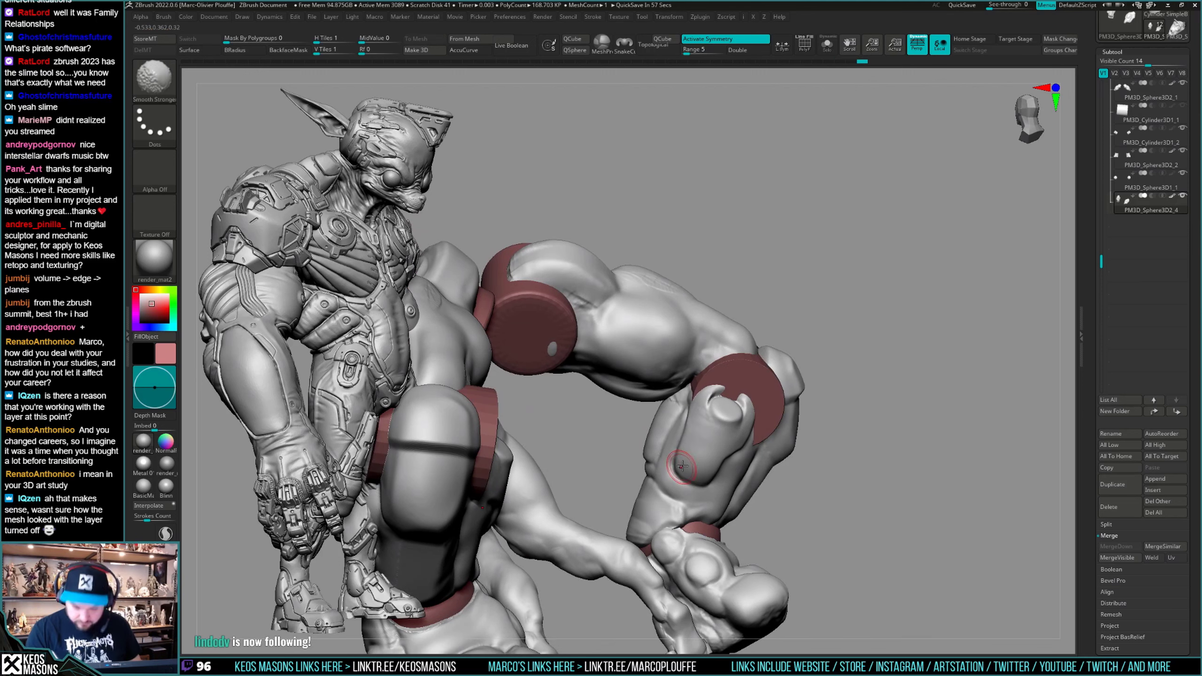
right_drag(785, 448, 662, 445)
alt+click(659, 426)
key(alt+s)
key(shift+f)
key(w)
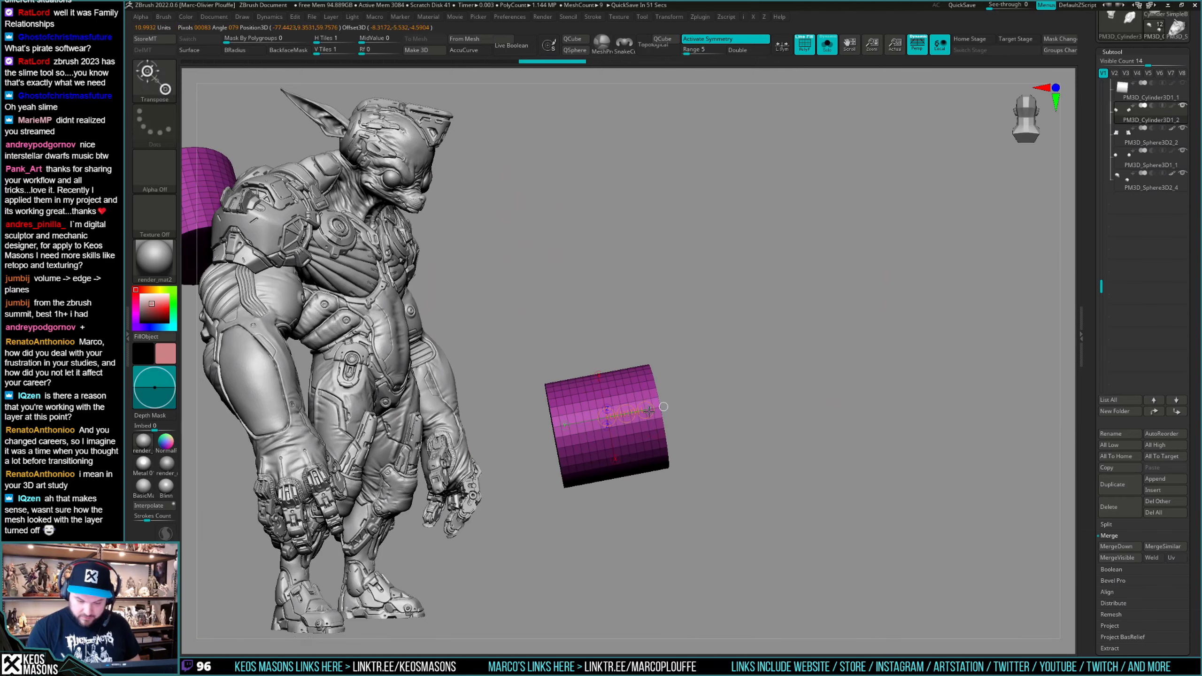
key(alt+s)
drag(661, 406, 658, 407)
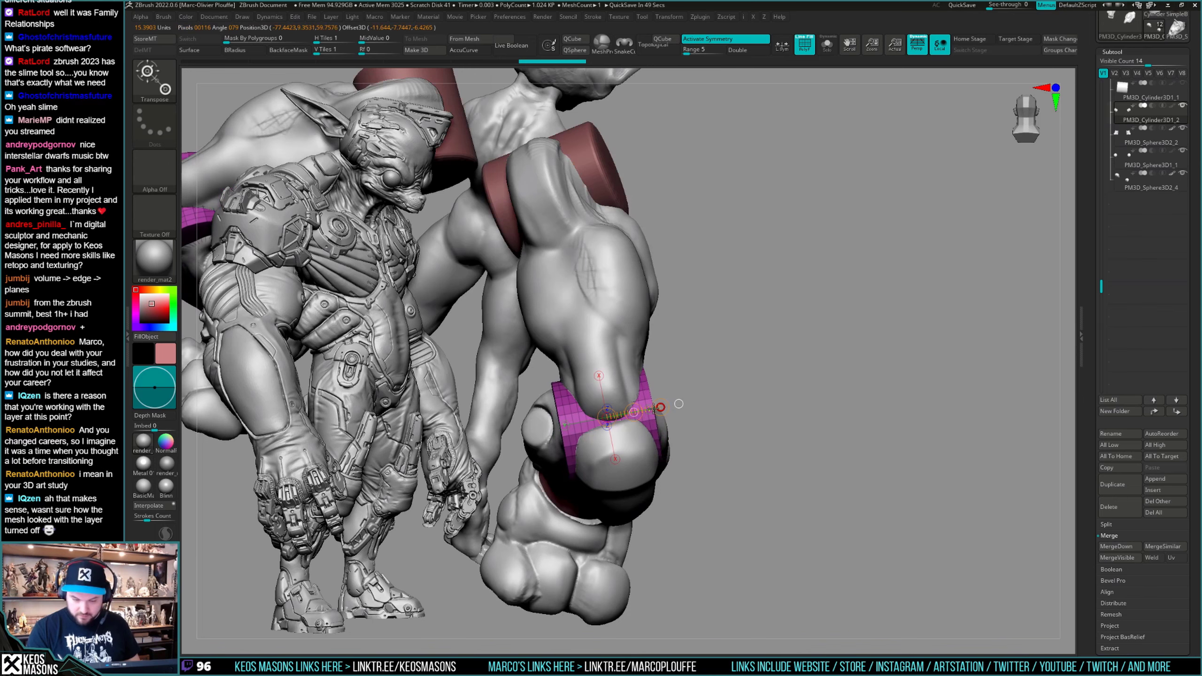
key(q)
Reshape the upper ends of the forearms around the elbow joint with the Move brush.
mouse_move(775, 429)
right_down()
mouse_move(987, 421)
mouse_move(738, 476)
mouse_move(629, 426)
mouse_move(738, 502)
mouse_move(724, 497)
mouse_move(709, 520)
mouse_move(764, 469)
mouse_move(719, 430)
mouse_move(726, 401)
right_up()
key(shift+f)
alt+click(724, 435)
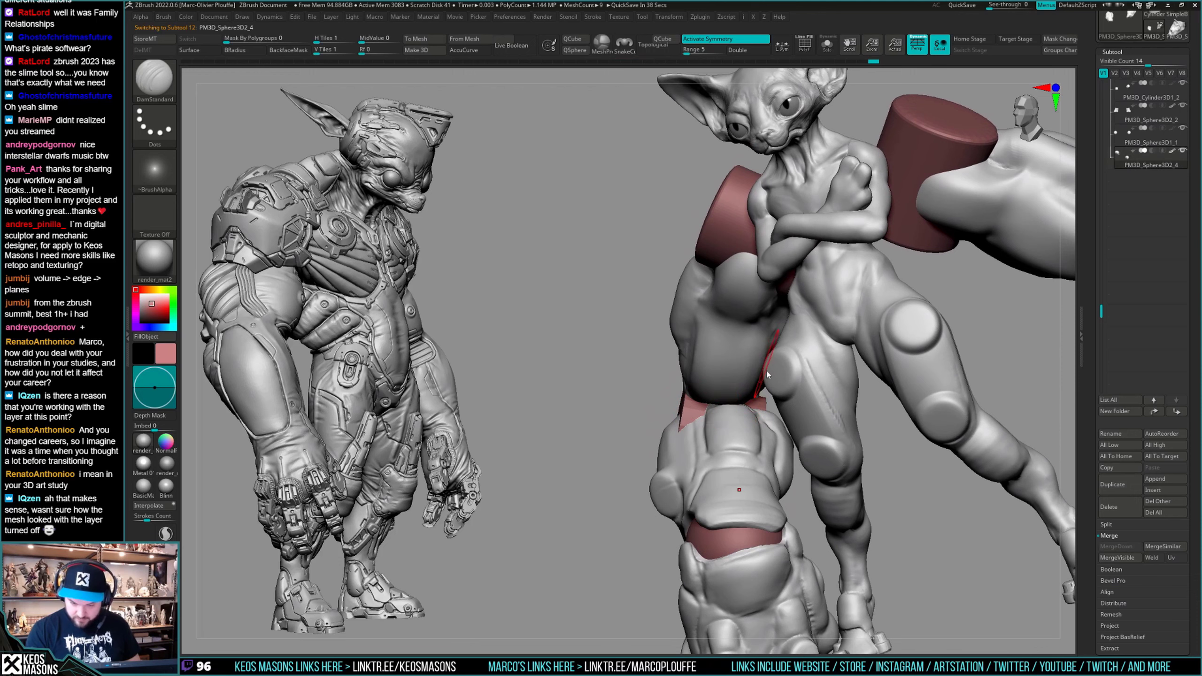
key(space)
click(756, 388)
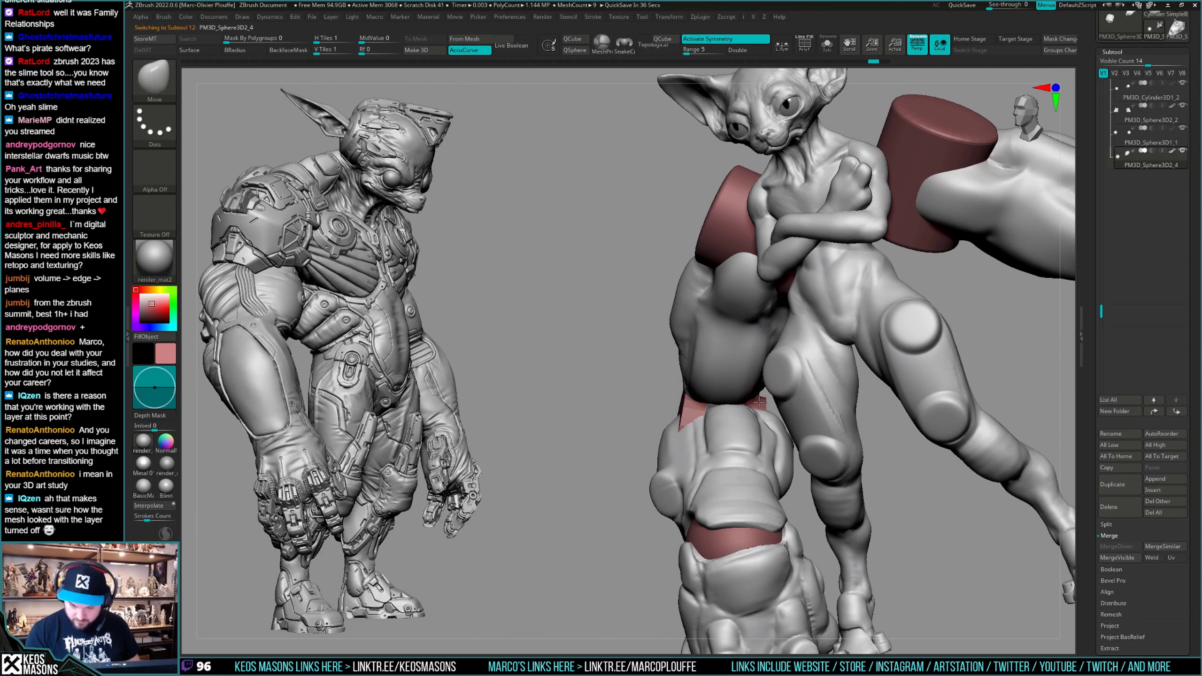
right_drag(758, 401, 750, 406)
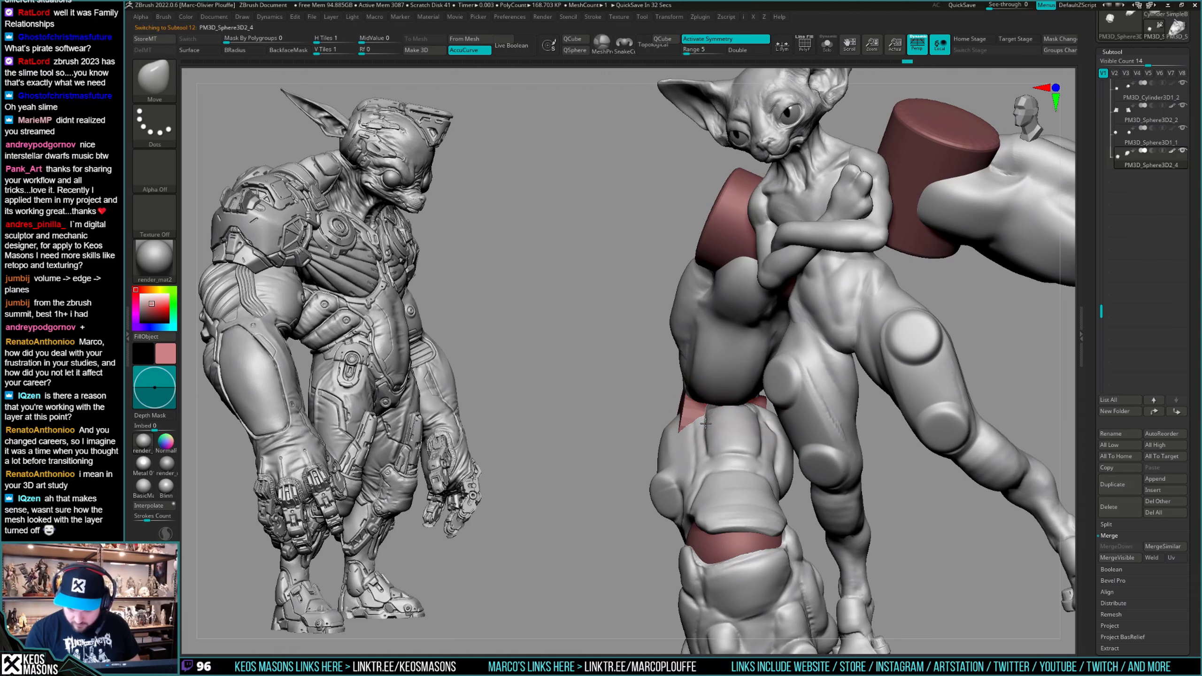
right_drag(759, 411, 796, 432)
mouse_move(692, 354)
right_down()
mouse_move(701, 345)
mouse_move(688, 364)
mouse_move(738, 359)
mouse_move(784, 337)
mouse_move(762, 408)
mouse_move(767, 368)
mouse_move(781, 429)
mouse_move(837, 429)
mouse_move(842, 445)
mouse_move(745, 418)
mouse_move(732, 401)
mouse_move(747, 412)
mouse_move(766, 395)
right_up()
key(space)
click(738, 379)
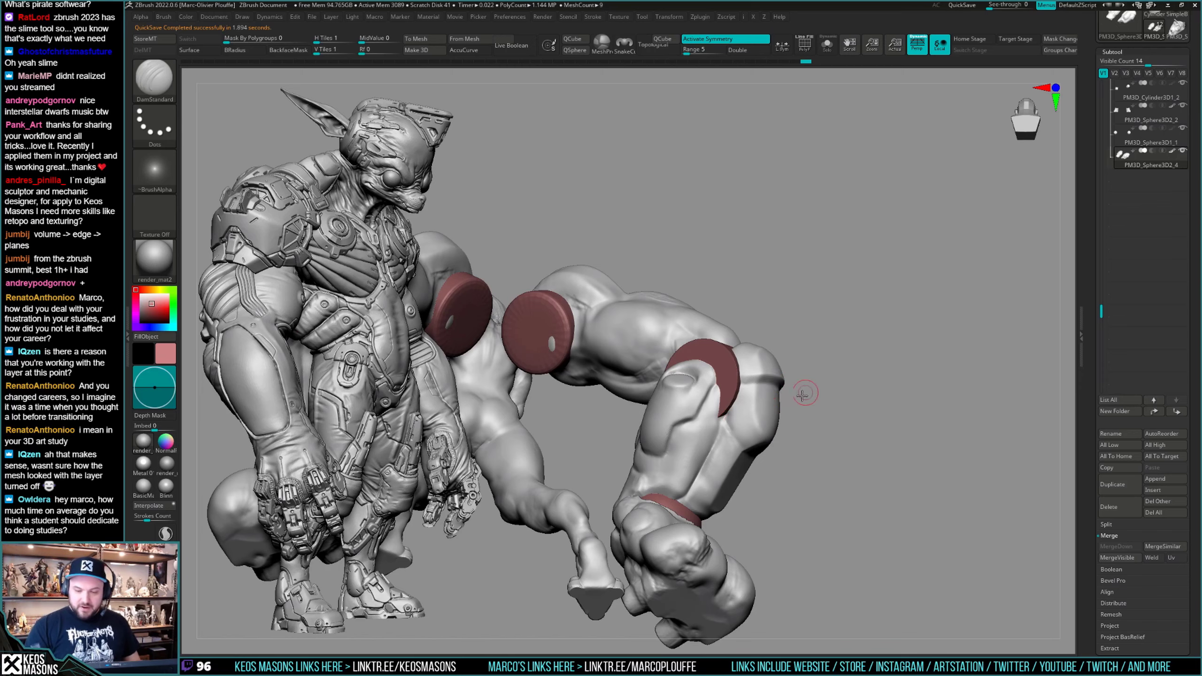
Save the tool over the existing megagato_03.ztl file.
right_drag(802, 394, 743, 348)
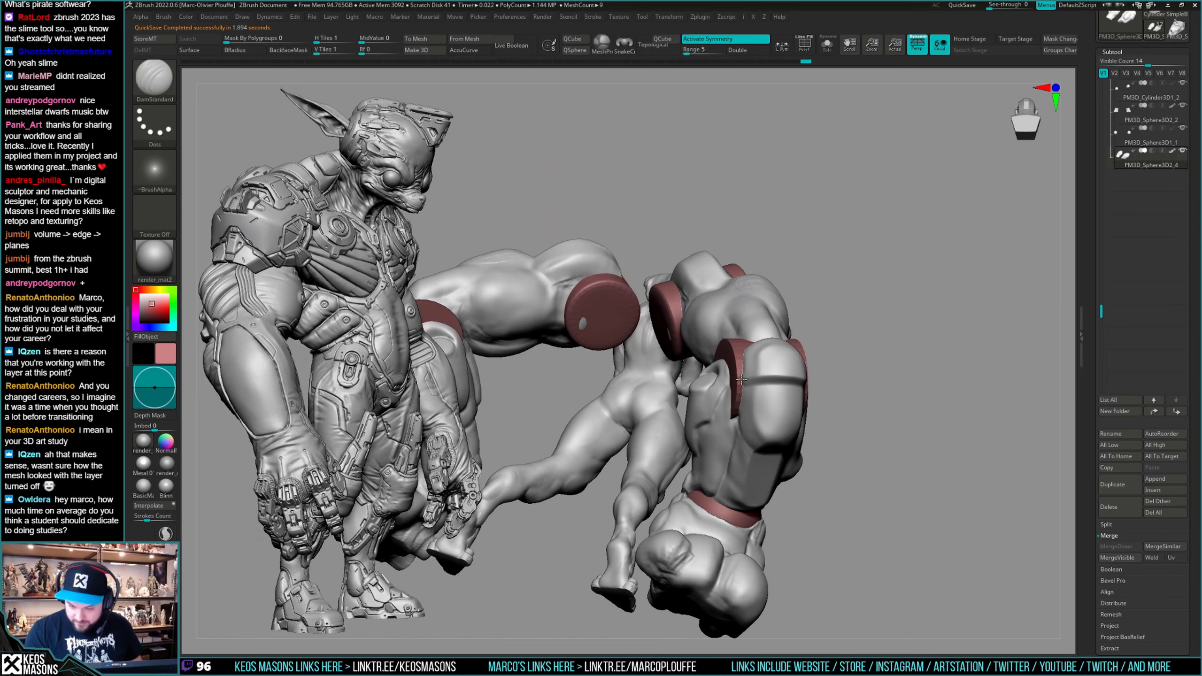
right_drag(739, 405, 743, 384)
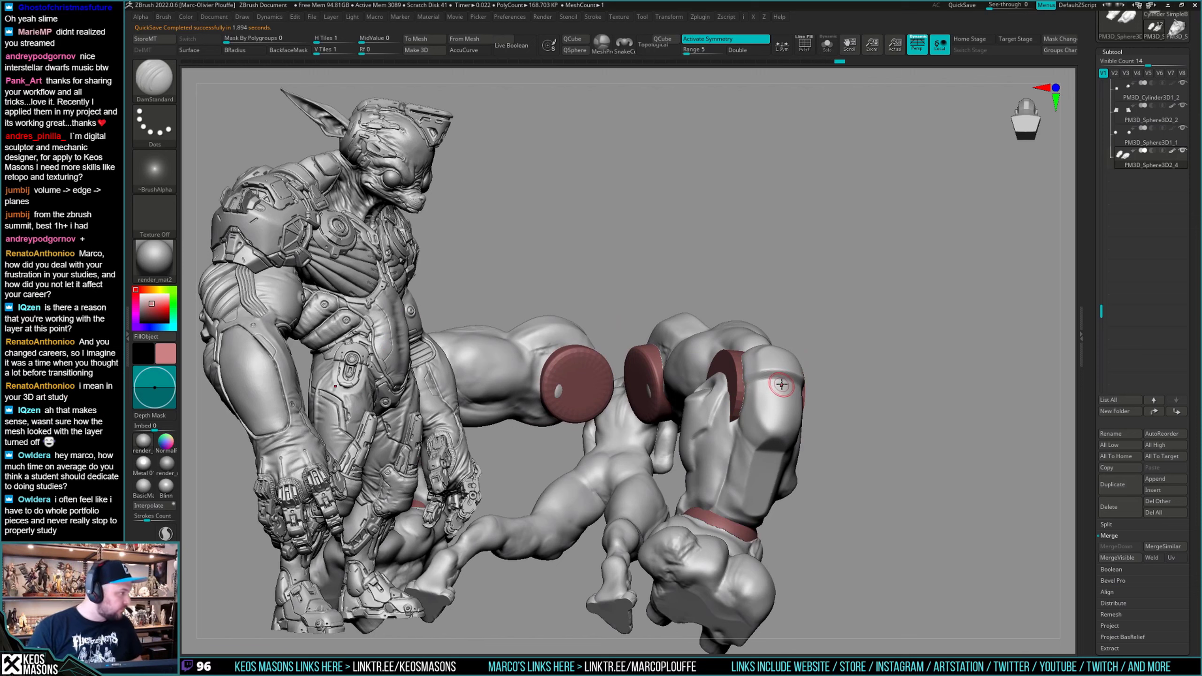
right_drag(854, 388, 802, 403)
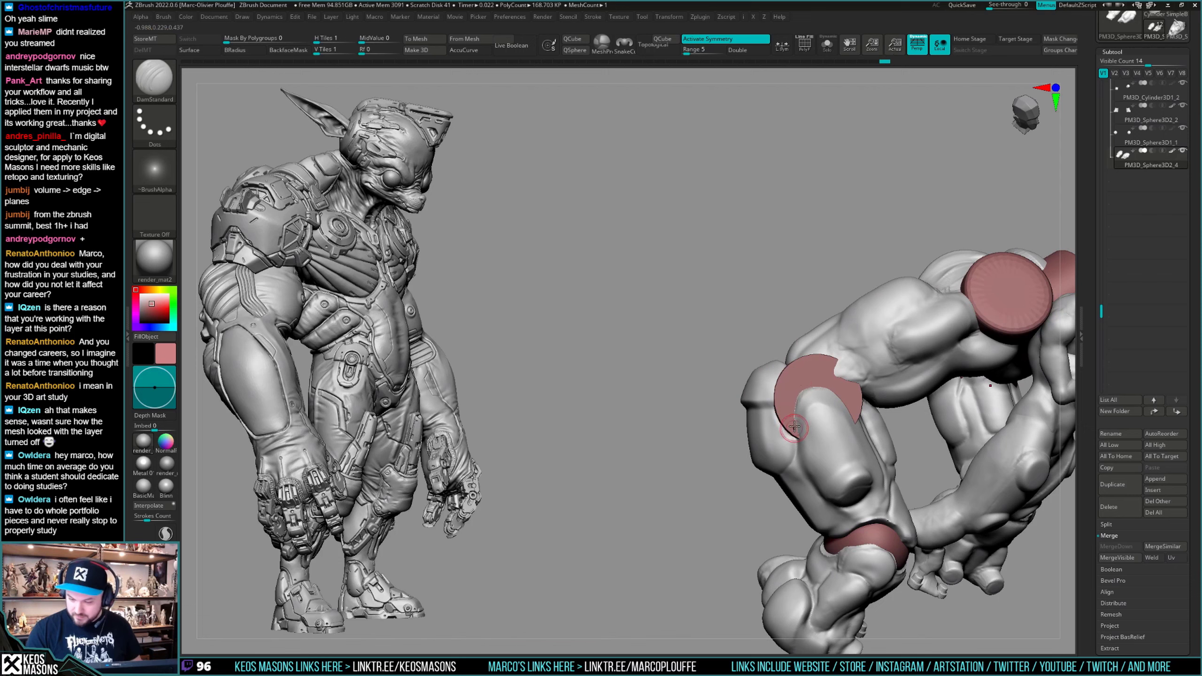
mouse_move(794, 428)
right_down()
mouse_move(811, 410)
mouse_move(753, 428)
mouse_move(856, 420)
mouse_move(804, 426)
right_up()
shift+right_drag(804, 426, 910, 408)
alt+click(729, 454)
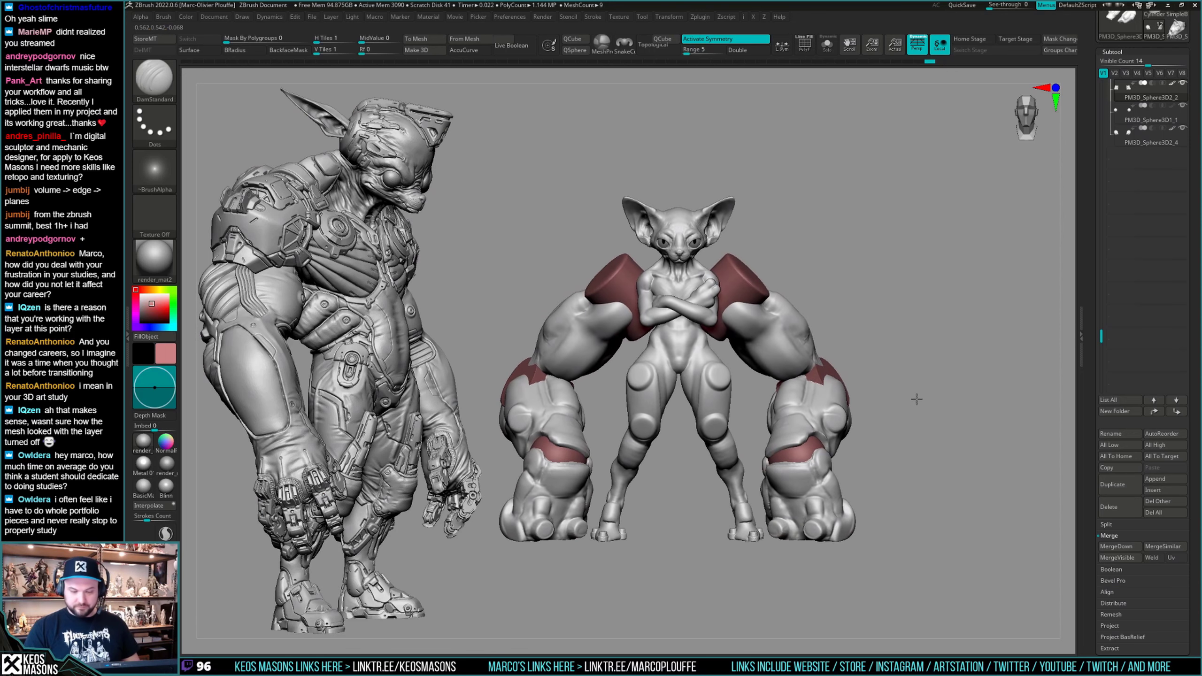
key(ctrl+s)
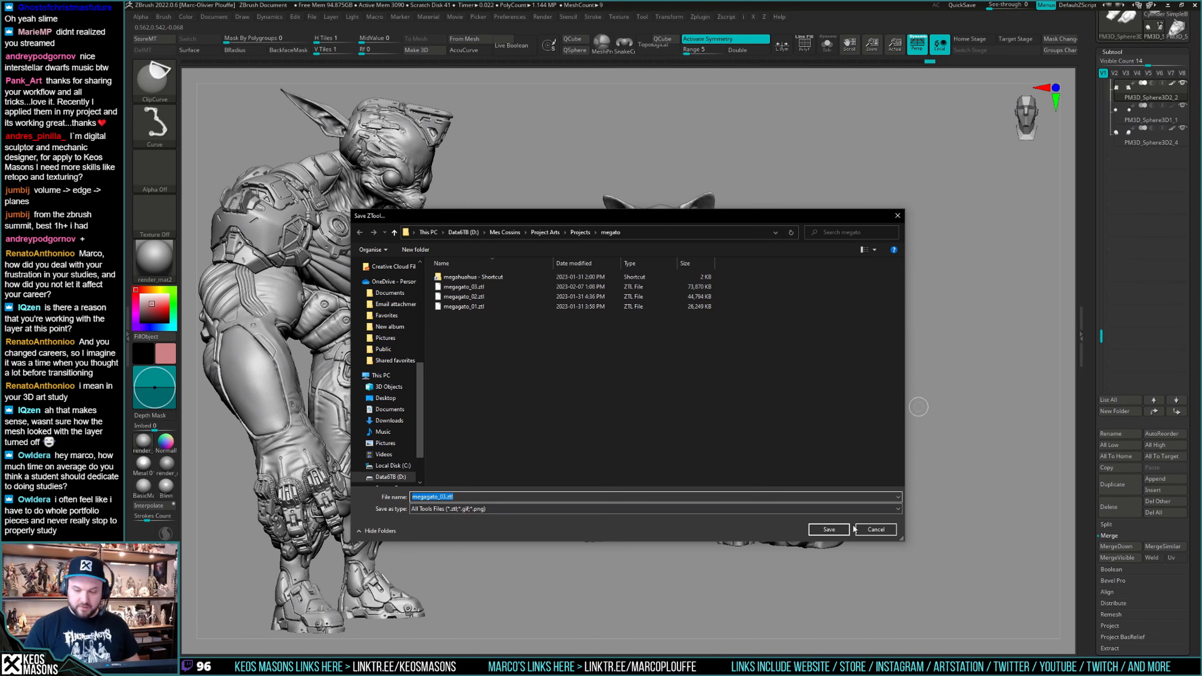
click(828, 528)
click(631, 336)
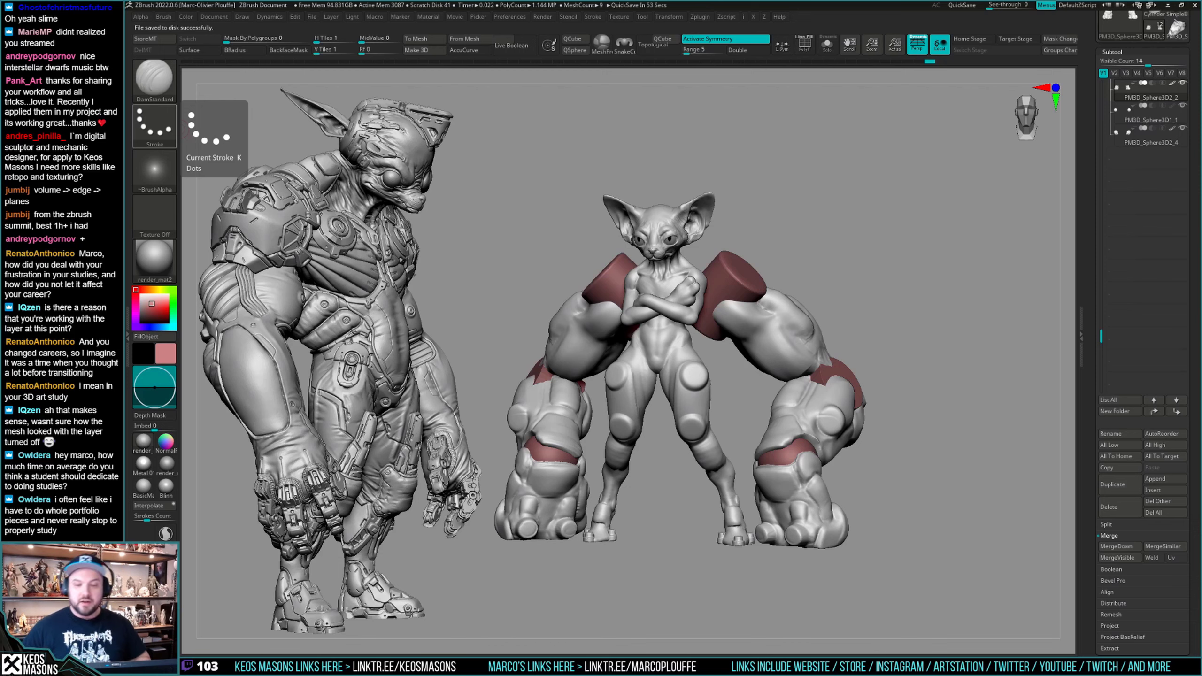
Refine and smooth the lower edge of the forearms above the wrist joint with the DamStandard brush.
drag(851, 426, 902, 403)
mouse_move(902, 404)
right_down()
mouse_move(876, 431)
mouse_move(880, 410)
right_up()
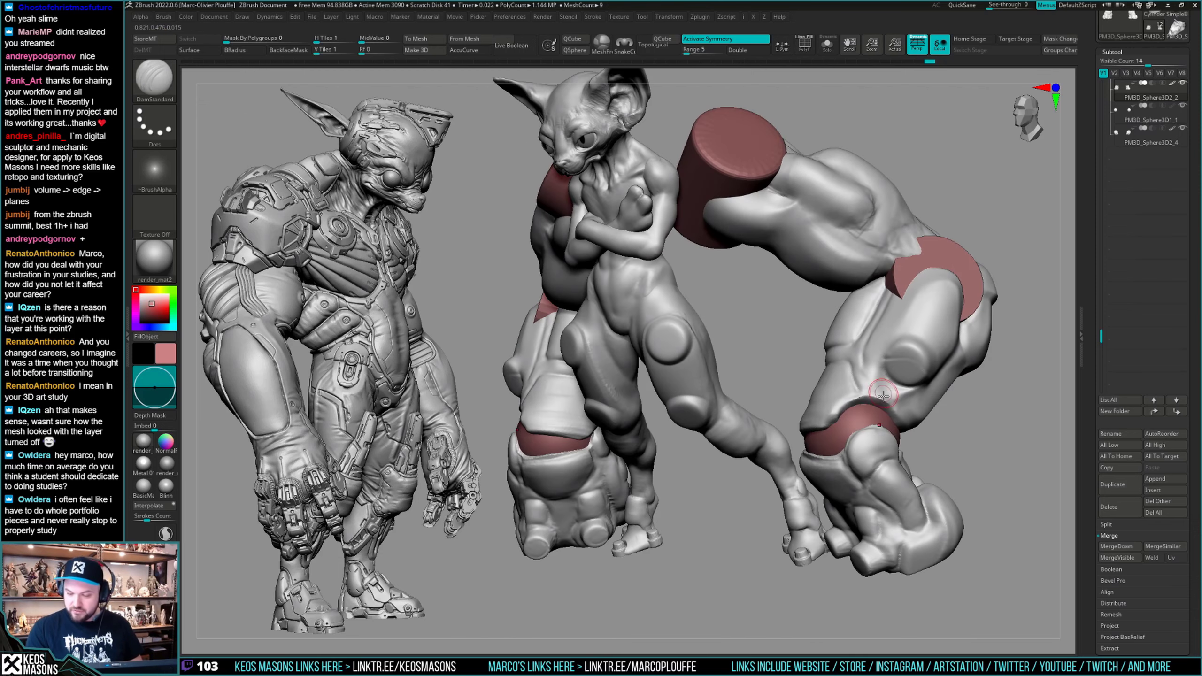
key(shift)
alt+click(884, 401)
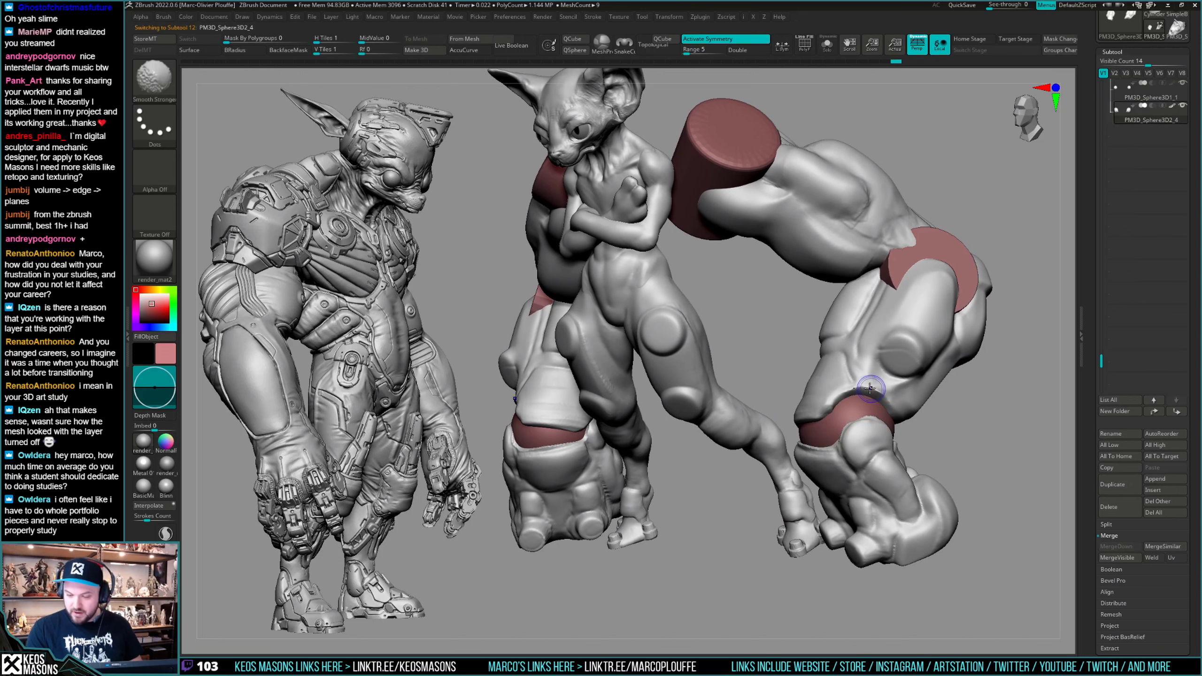
mouse_move(881, 400)
right_down()
mouse_move(860, 380)
mouse_move(828, 392)
right_up()
drag(828, 392, 840, 377)
mouse_move(847, 381)
right_down()
mouse_move(875, 422)
mouse_move(815, 399)
mouse_move(810, 458)
mouse_move(822, 374)
mouse_move(816, 414)
mouse_move(833, 410)
mouse_move(801, 415)
mouse_move(797, 400)
mouse_move(858, 420)
mouse_move(862, 407)
mouse_move(888, 408)
mouse_move(873, 427)
right_up()
key(alt+s)
key(alt+s)
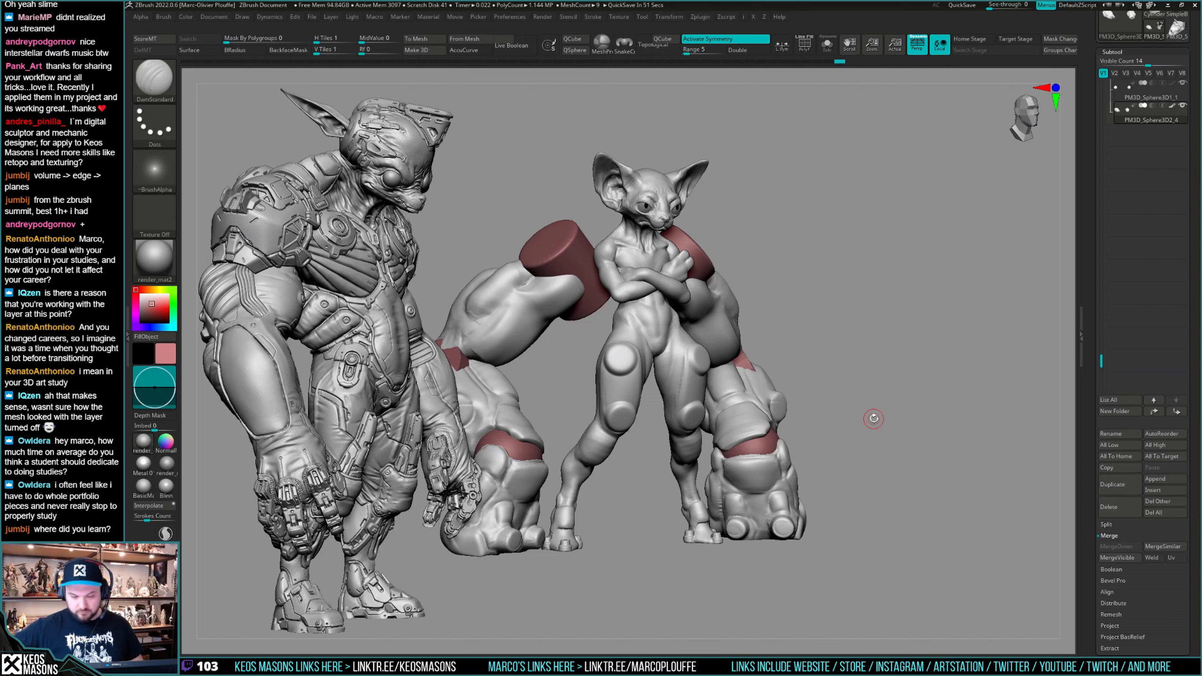
Examine the proportions and silhouette of the arms from the front and side, with the forearms also shown alone.
drag(873, 418, 866, 387)
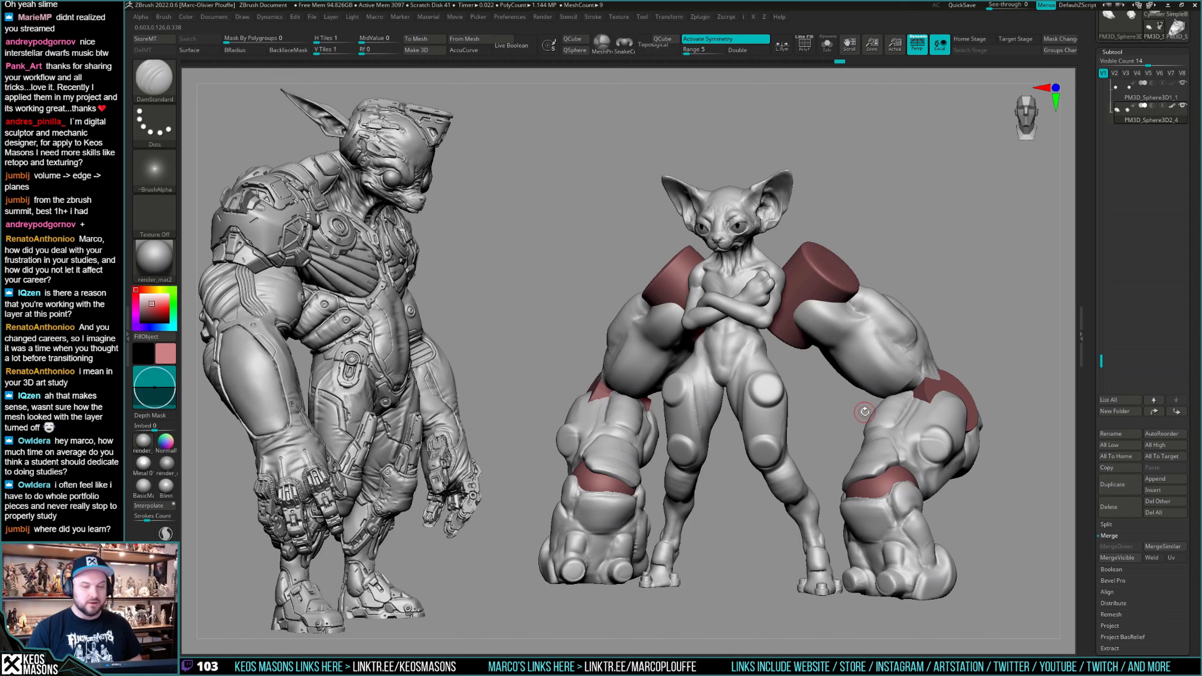
drag(873, 405, 885, 386)
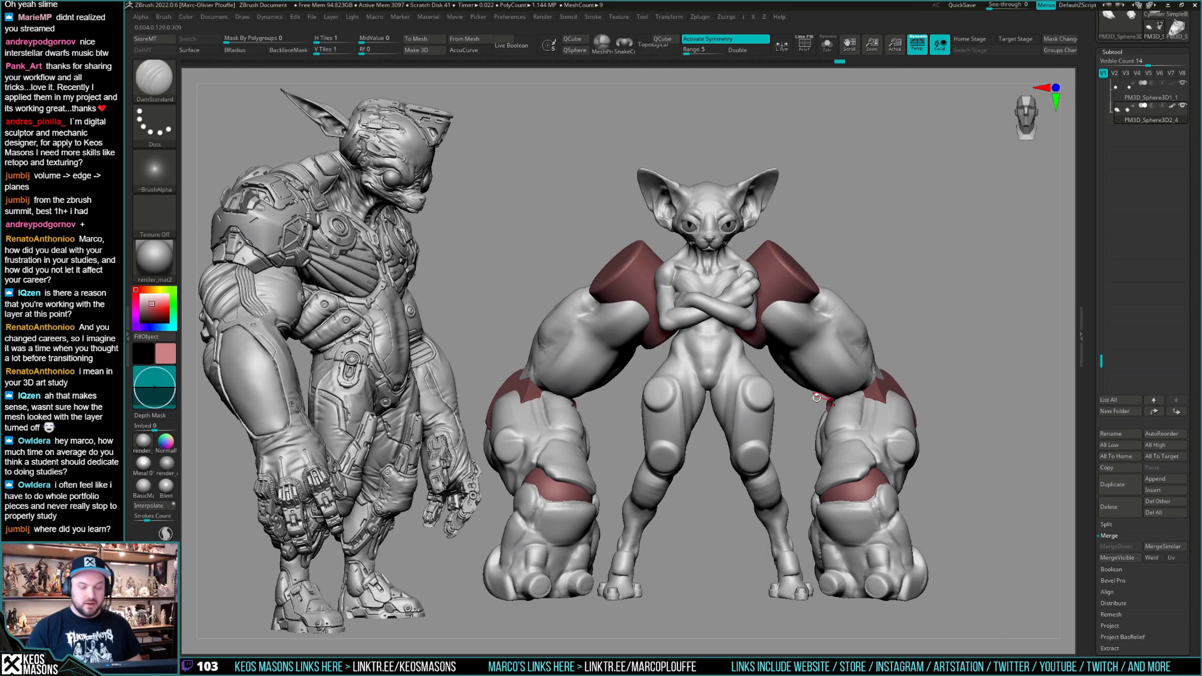
drag(816, 397, 730, 397)
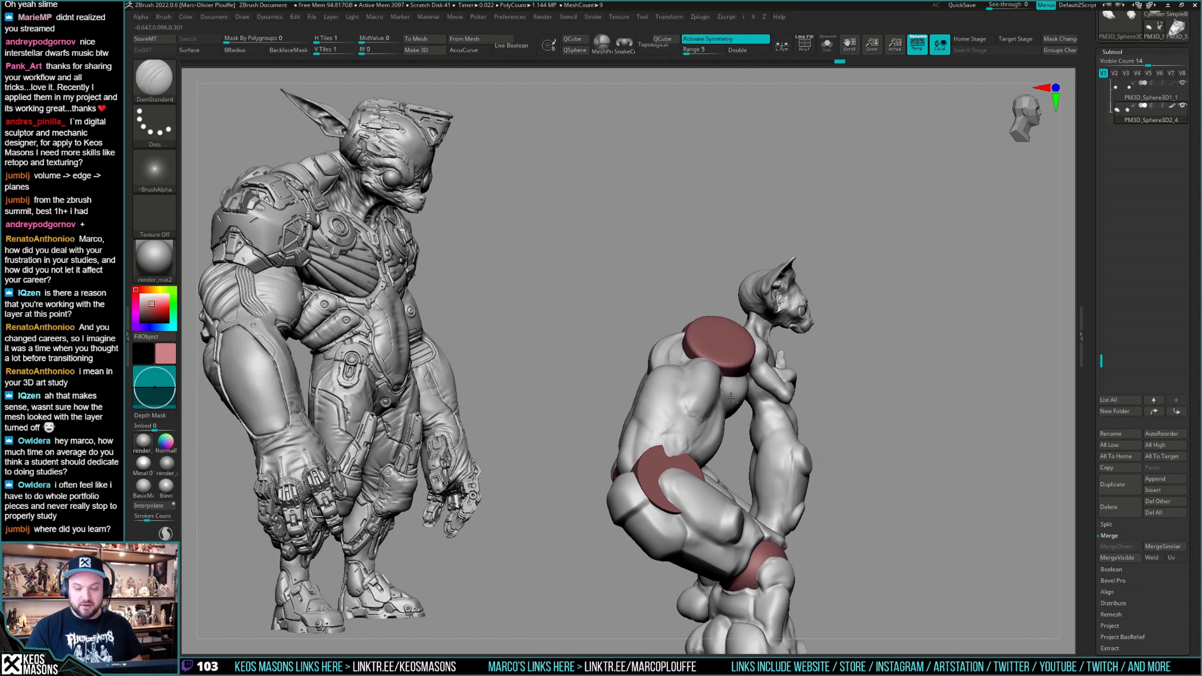
right_drag(731, 398, 702, 393)
right_click(762, 381)
mouse_move(794, 374)
shift+right_down()
mouse_move(772, 372)
mouse_move(740, 398)
mouse_move(776, 391)
shift+right_up()
right_click(772, 372)
right_click(740, 397)
key(s)
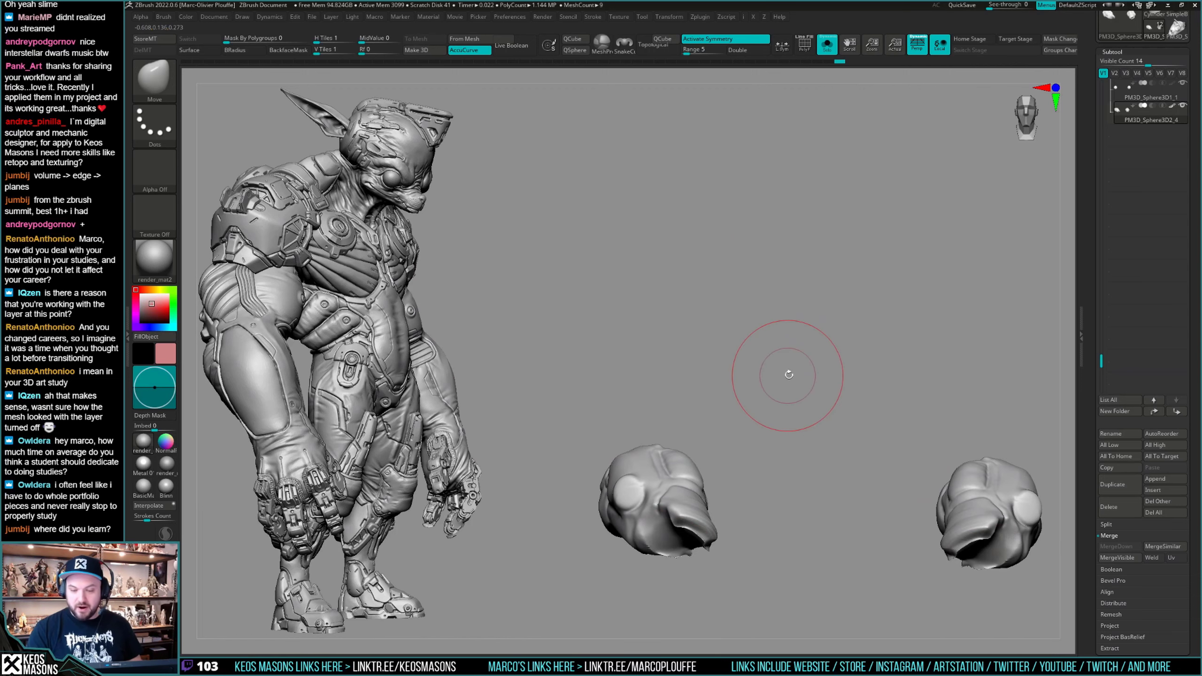
key(s)
Select the upper arms and adjust their contour near the shoulder joint using a smaller Move brush.
alt+click(762, 359)
right_click(758, 359)
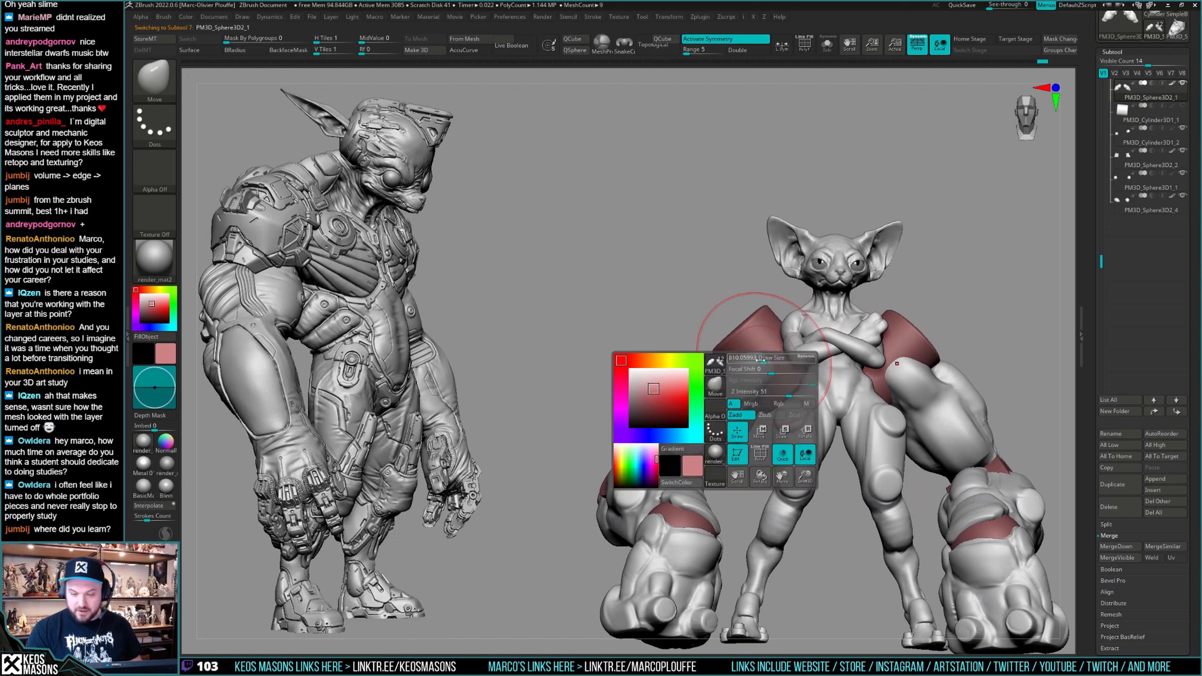
drag(762, 360, 707, 356)
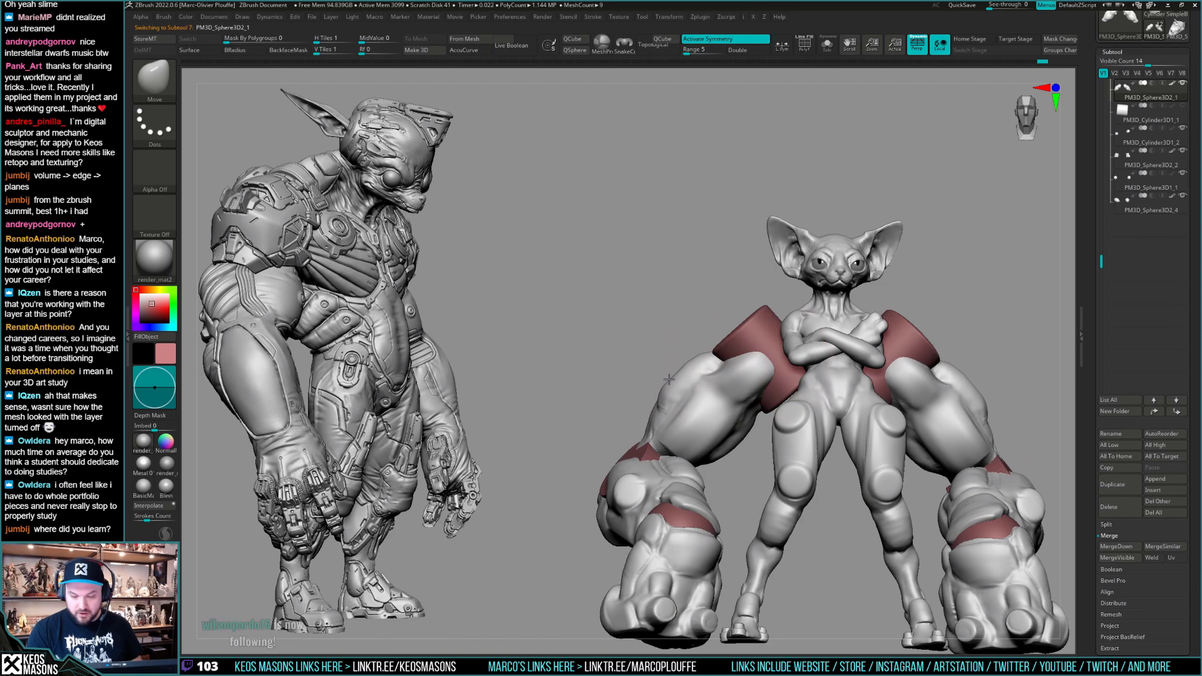
mouse_move(743, 426)
right_down()
mouse_move(757, 447)
mouse_move(730, 459)
mouse_move(777, 382)
mouse_move(724, 470)
mouse_move(756, 420)
right_up()
key(x)
click(781, 344)
right_click(724, 470)
Carve and smooth the inner side of the upper arms below the shoulder joint with the DamStandard brush.
key(shift)
key(shift+s)
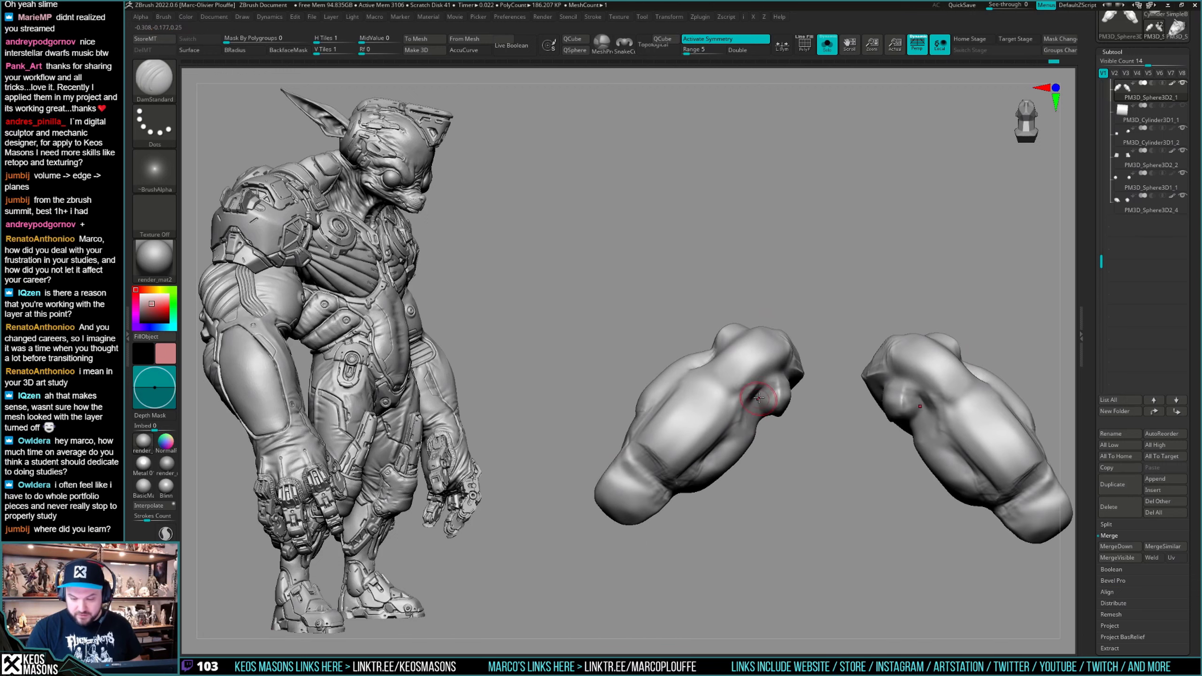
key(shift+s)
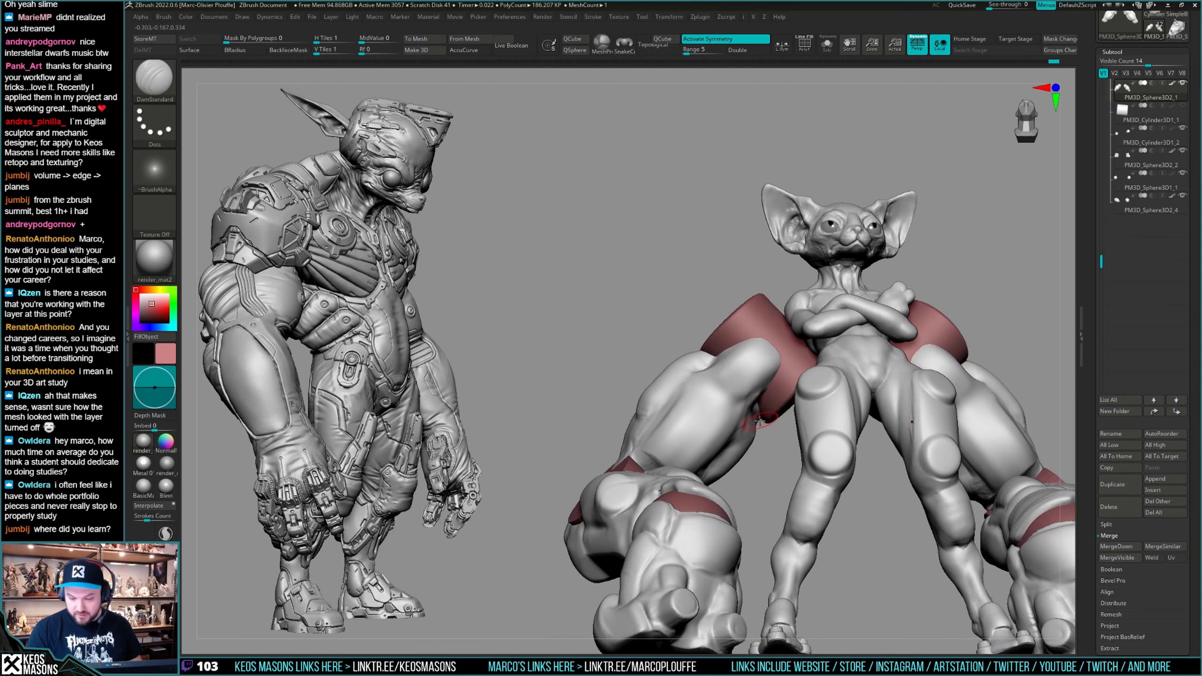
right_drag(762, 427, 714, 433)
key(shift+s)
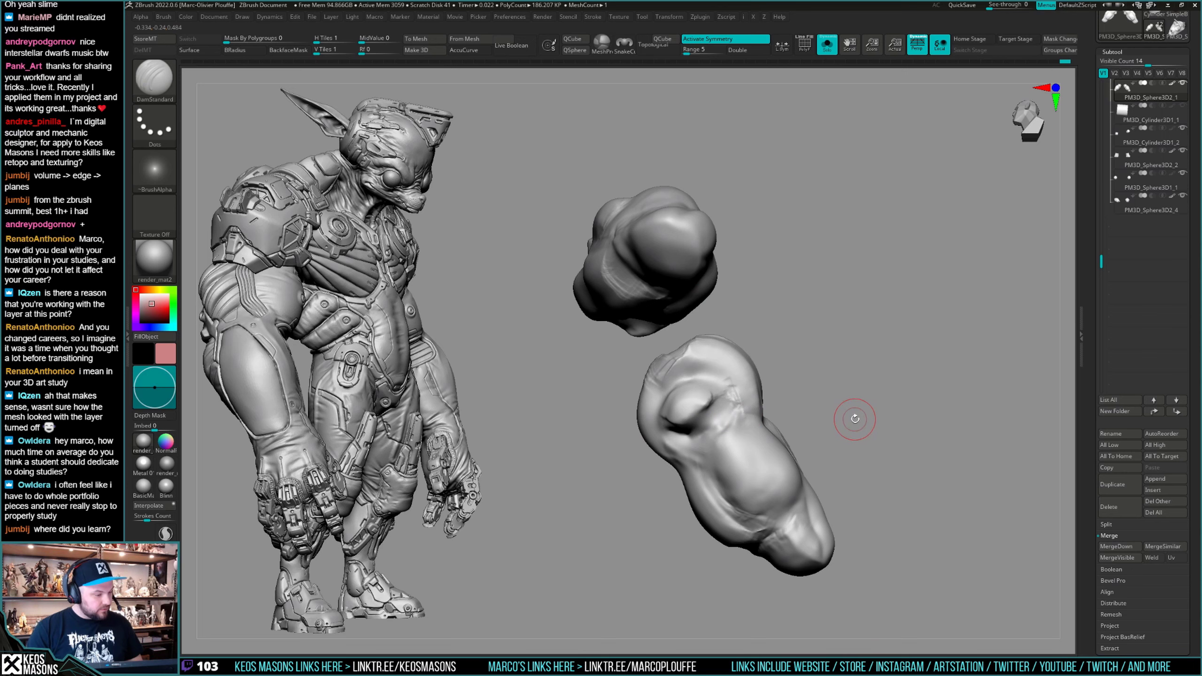
right_drag(879, 400, 710, 450)
key(shift+s)
Sharpen the crease between the shoulder cap and the upper arm muscle with the DamStandard brush, smoothing the surrounding surface.
right_drag(734, 411, 757, 362)
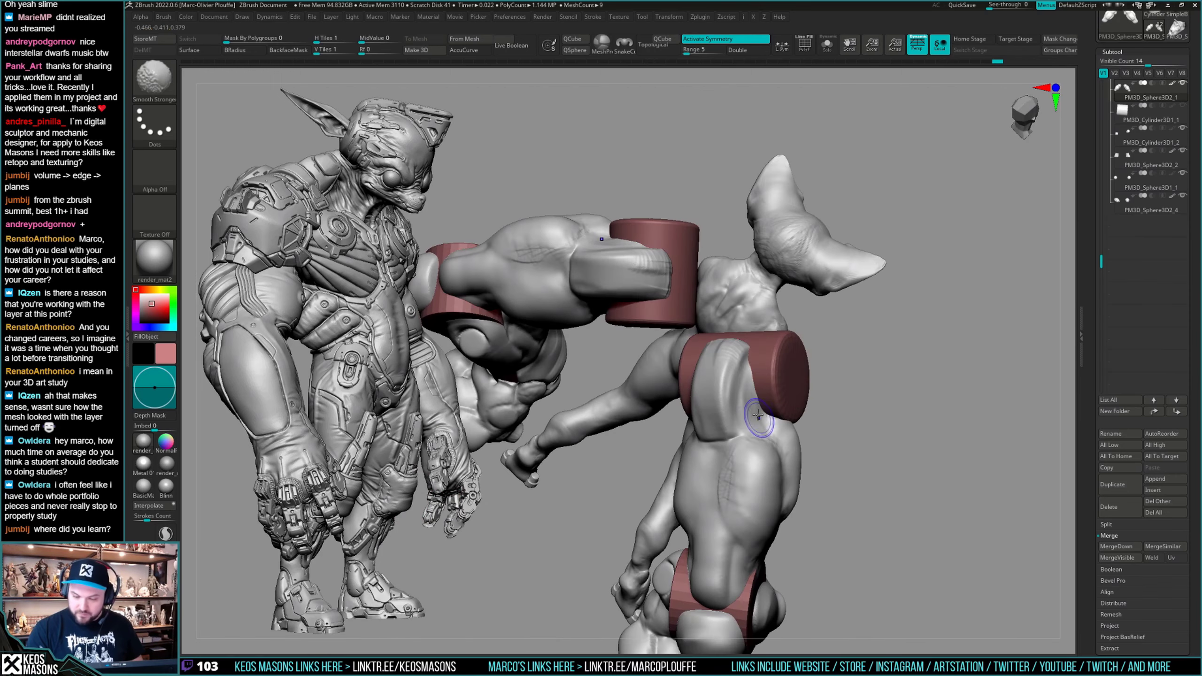
right_drag(757, 415, 745, 418)
drag(734, 434, 755, 426)
right_drag(759, 426, 748, 369)
shift+drag(781, 339, 756, 378)
right_drag(756, 379, 757, 453)
key(space)
right_drag(786, 391, 794, 385)
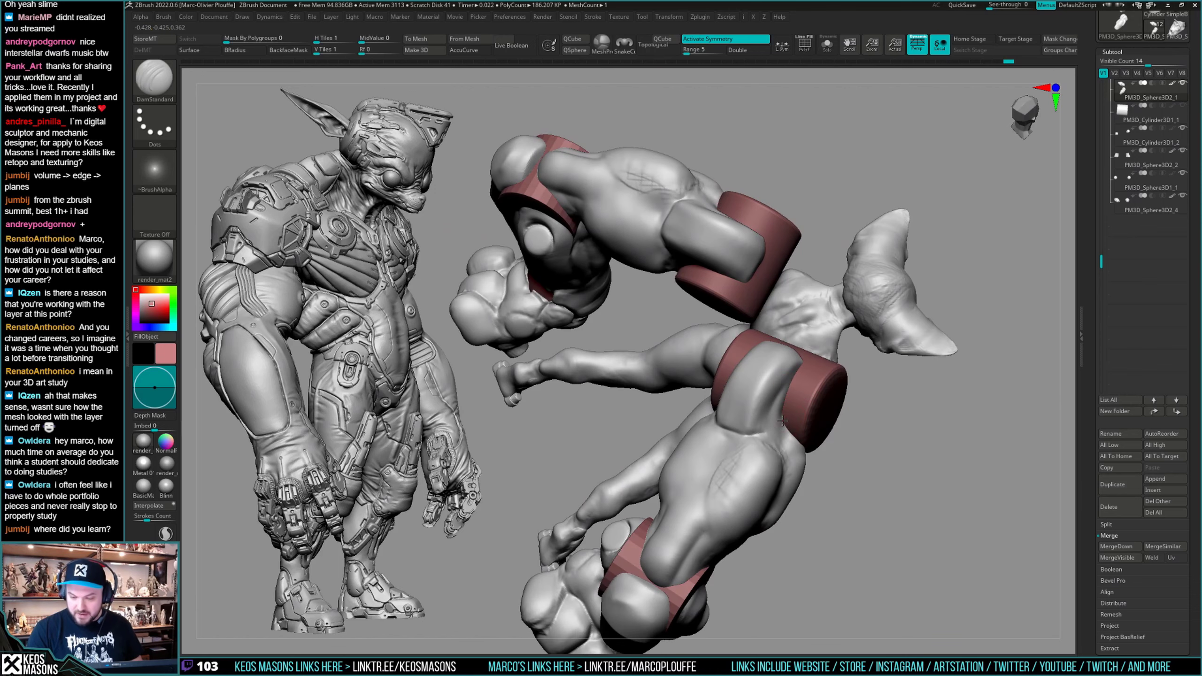
right_drag(788, 430, 794, 378)
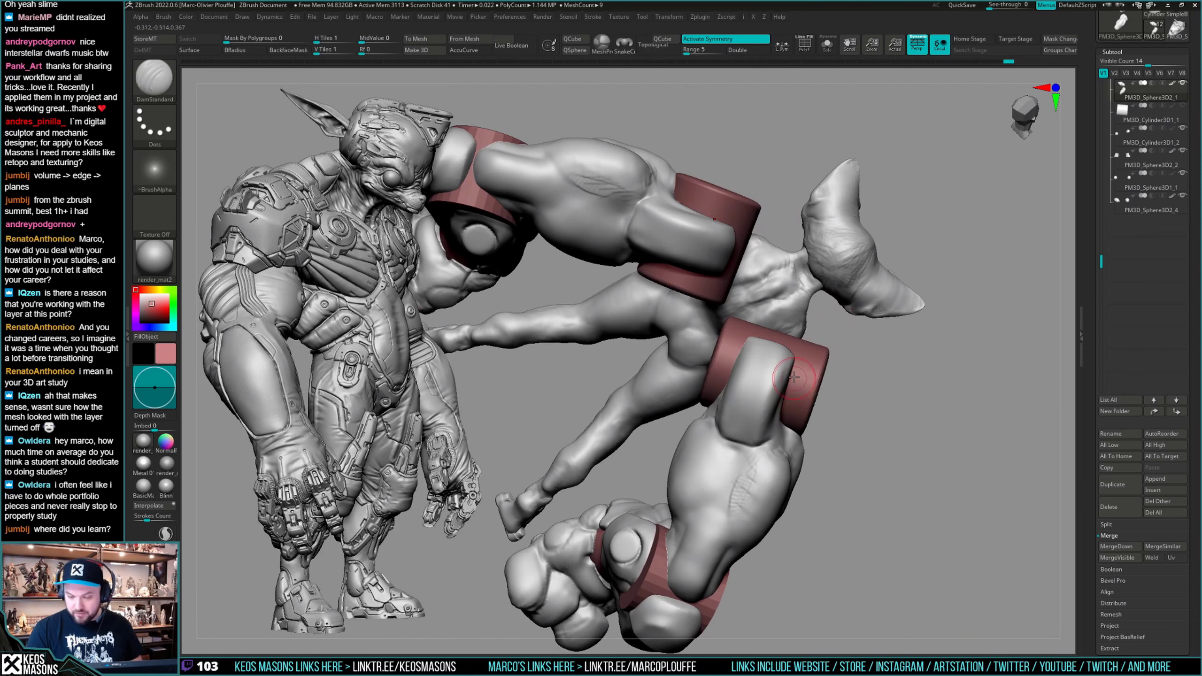
right_drag(781, 419, 735, 354)
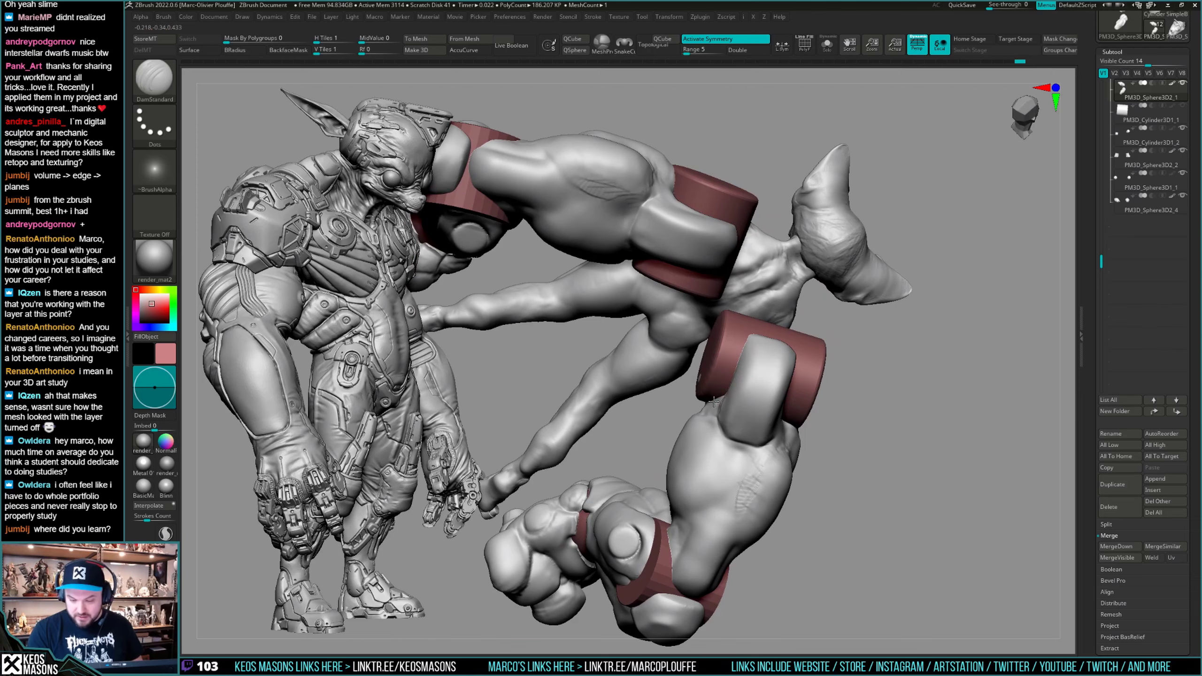
right_drag(713, 402, 873, 327)
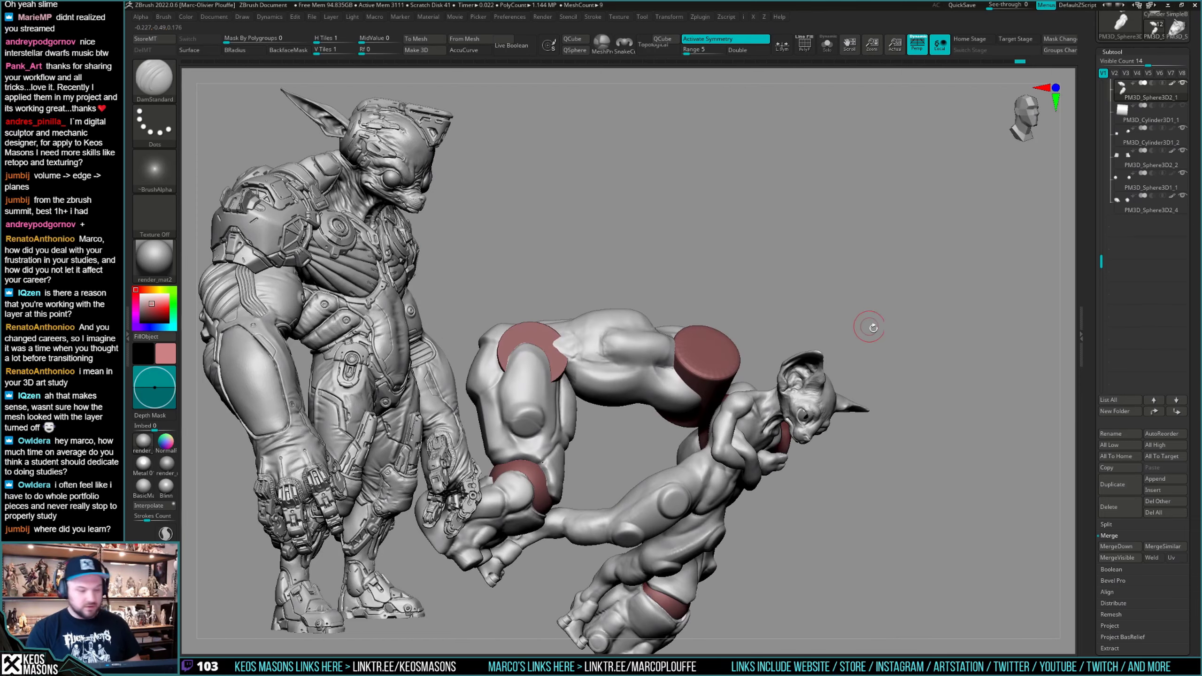
Adjust the shoulder ends of the upper arms from the front with the Move brush.
right_drag(891, 378, 916, 327)
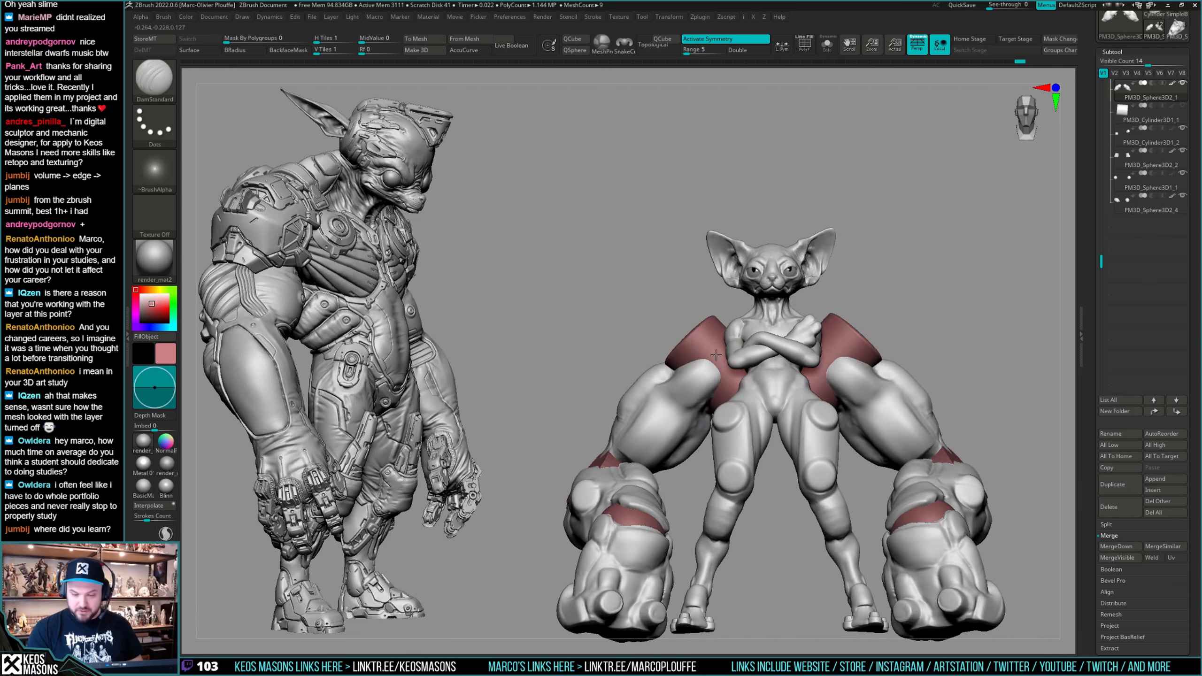
key(space)
key(b)
click(692, 361)
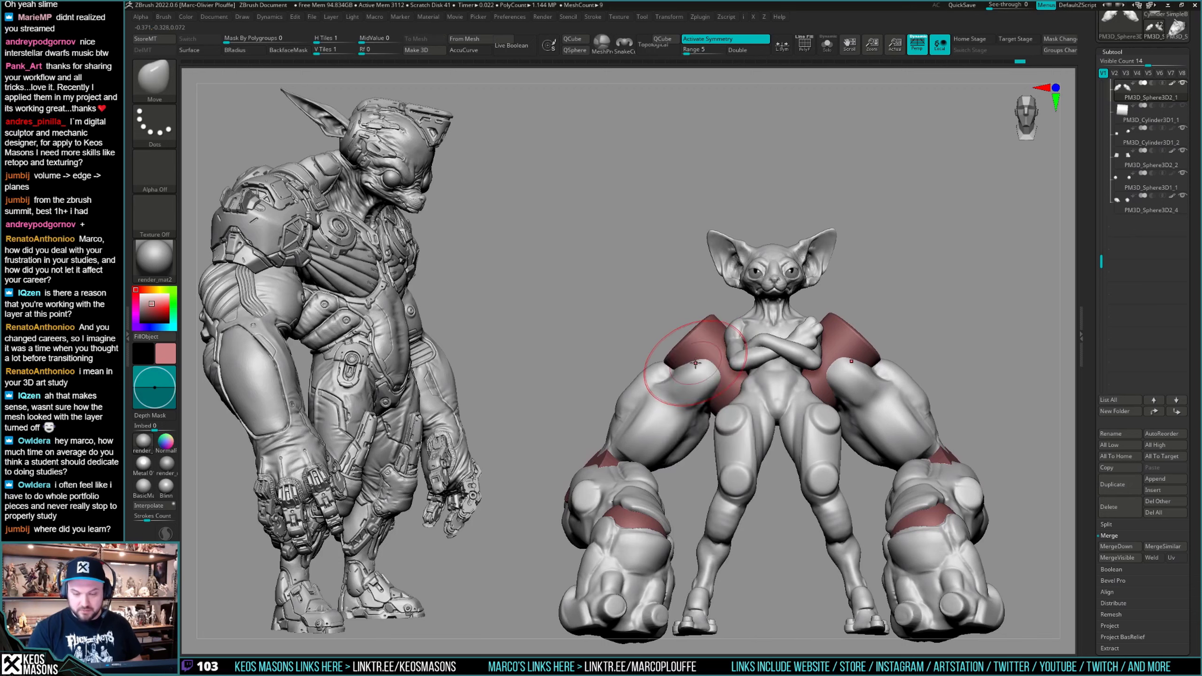
drag(604, 369, 738, 307)
alt+drag(1020, 301, 941, 330)
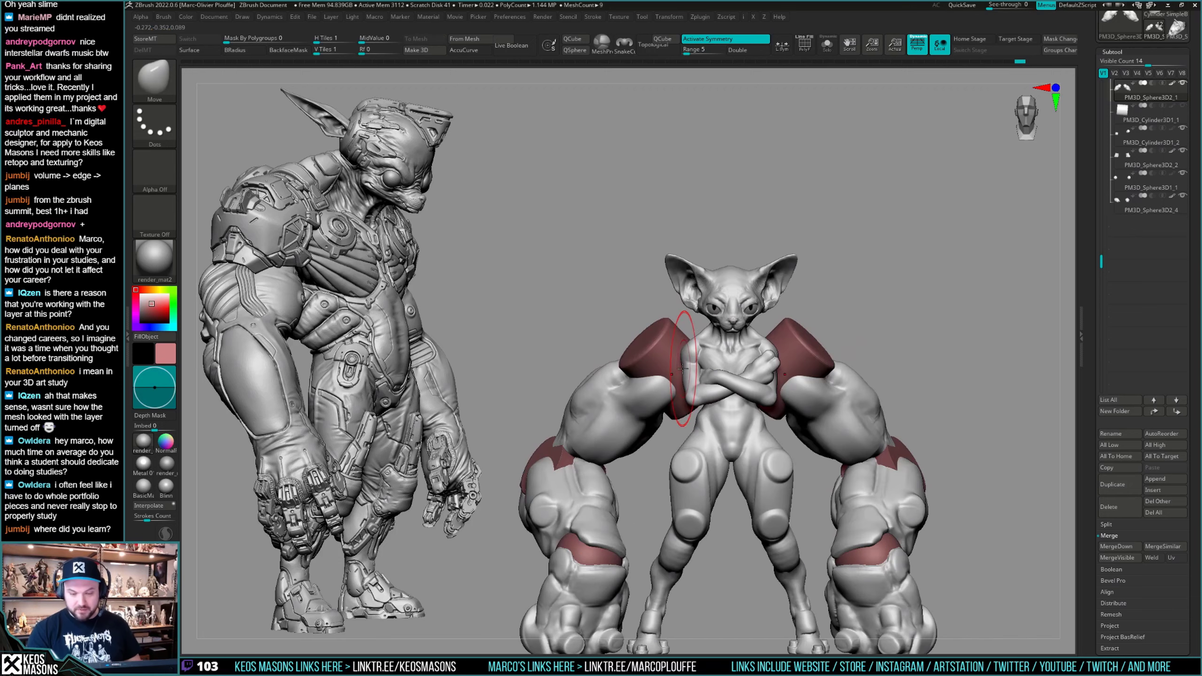
Select the shoulder joint cylinders and adjust their position on the upper arms with the Transpose tool.
drag(926, 374, 908, 334)
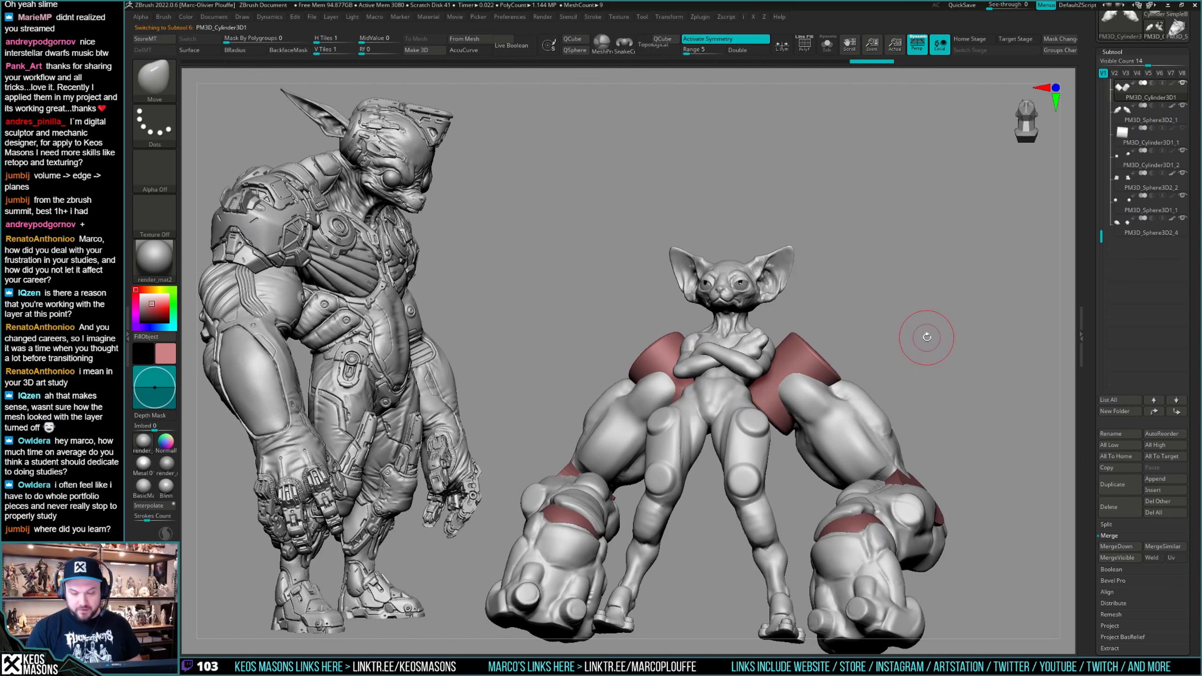
mouse_move(930, 335)
mouse_down()
mouse_move(804, 400)
mouse_move(828, 364)
mouse_move(847, 396)
mouse_move(853, 385)
mouse_move(793, 393)
mouse_up()
key(w)
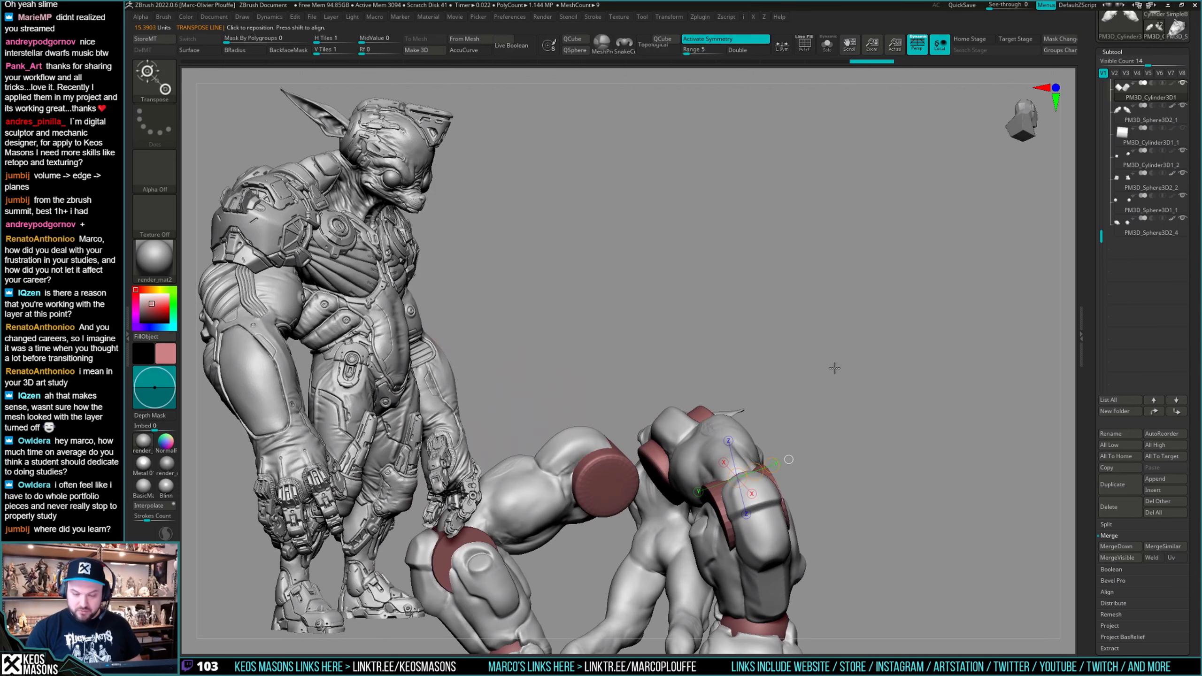
key(q)
key(alt+shift+s)
key(alt+shift+s)
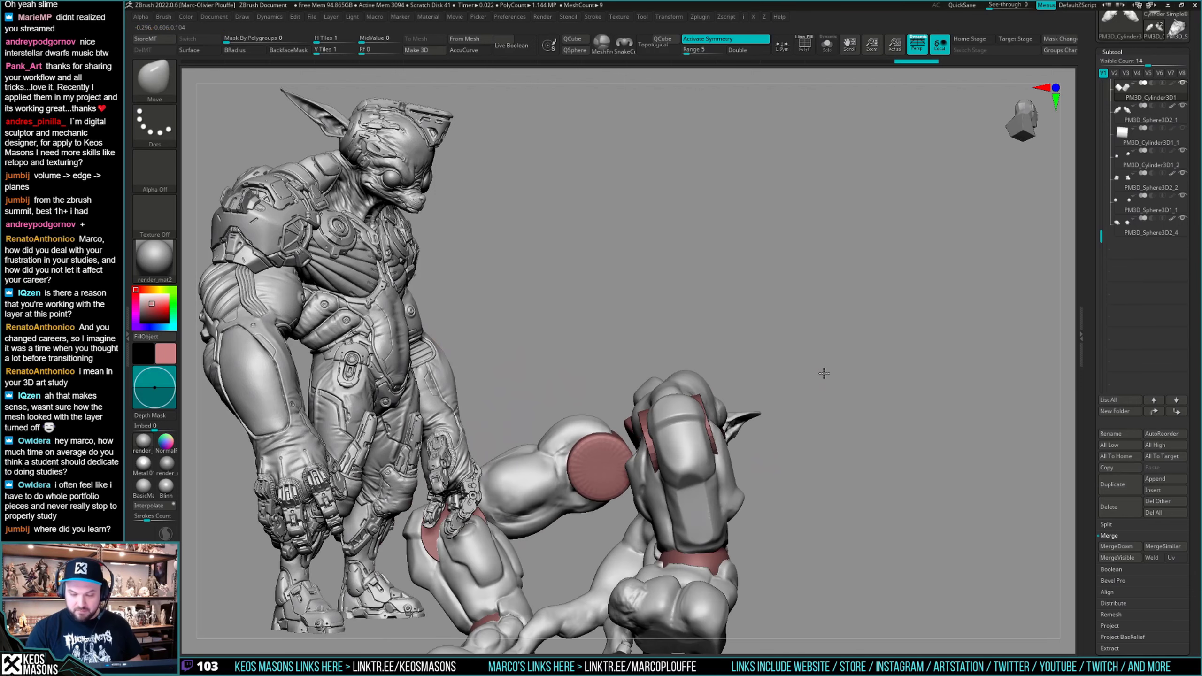
drag(842, 359, 835, 352)
key(w)
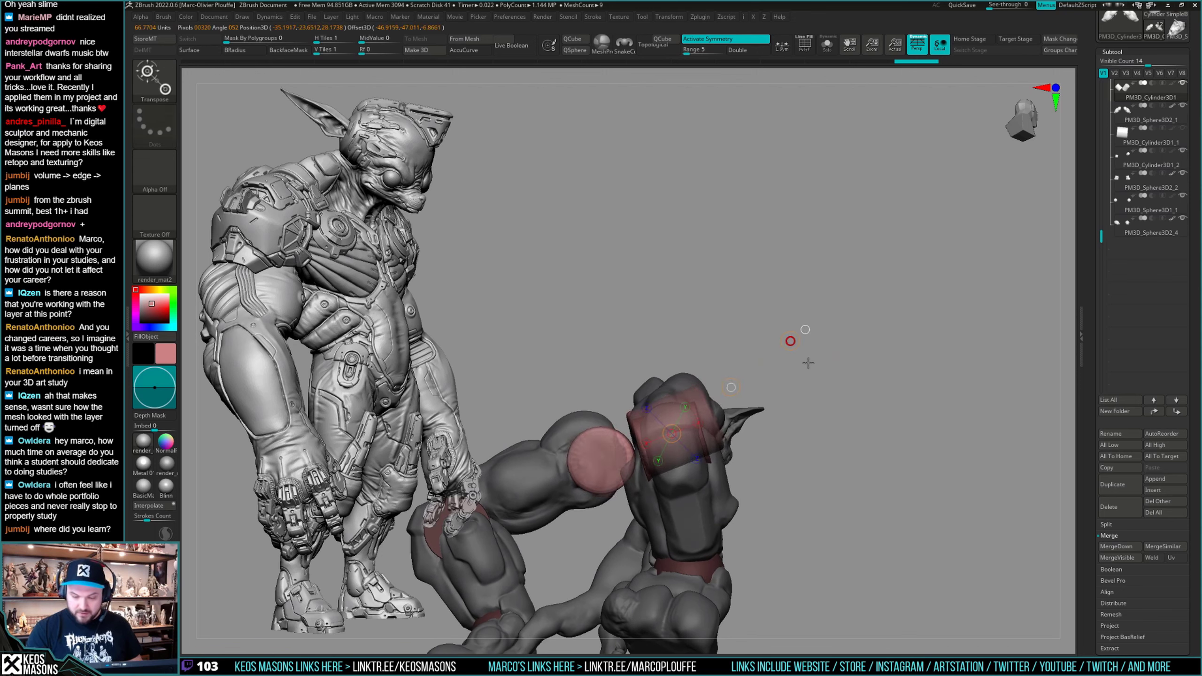
mouse_move(812, 380)
mouse_down()
mouse_move(888, 473)
mouse_move(968, 367)
mouse_move(901, 378)
mouse_move(782, 429)
mouse_move(766, 413)
mouse_move(853, 358)
mouse_up()
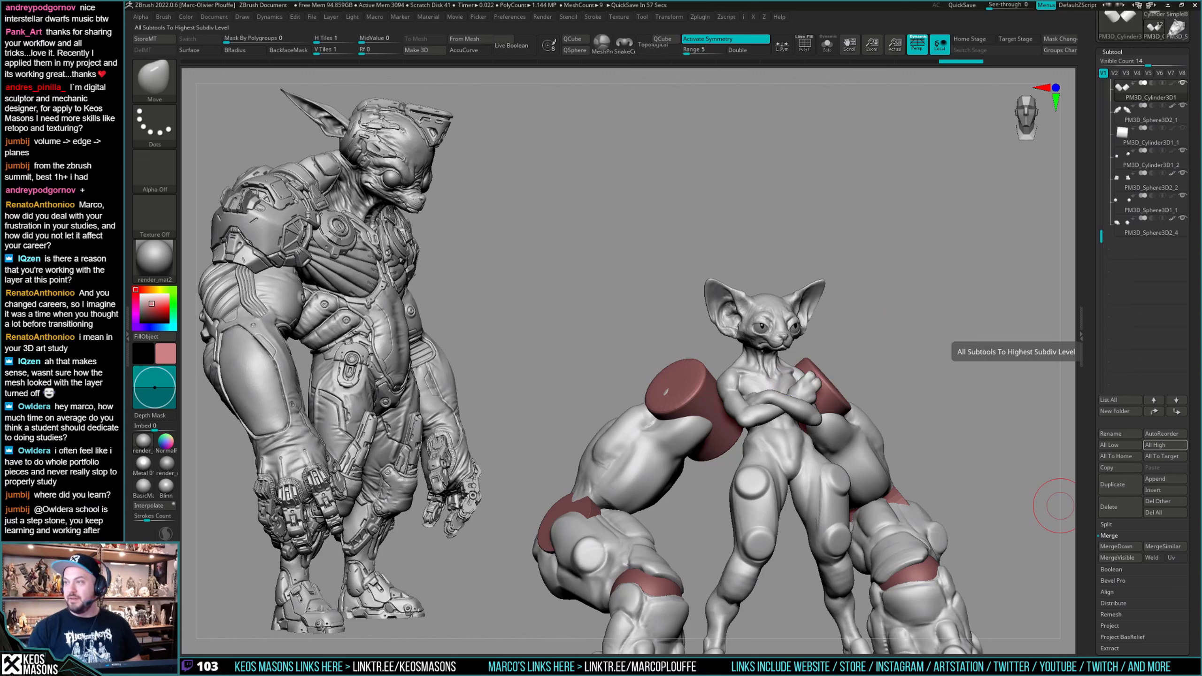
Isolate the shoulder cylinders with their wireframe shown, adjust them along their axis with a Transpose line, and restore the full model.
drag(1059, 505, 837, 399)
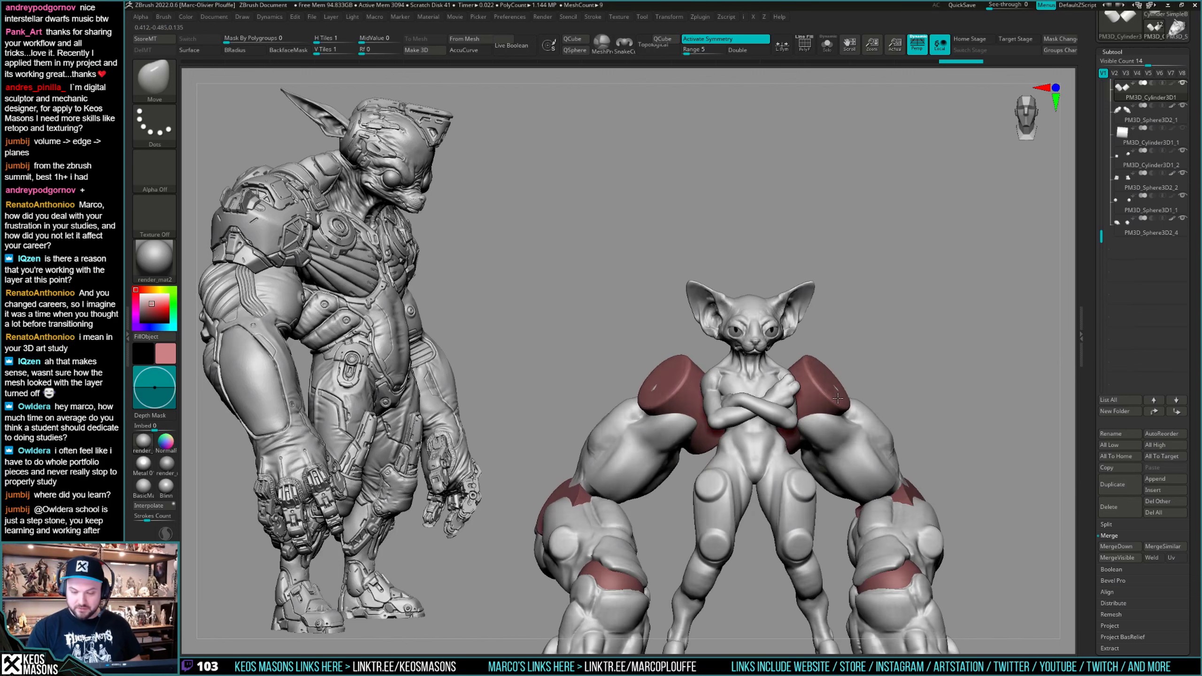
right_drag(838, 398, 852, 393)
key(w)
drag(965, 331, 937, 317)
key(alt+s)
key(shift+f)
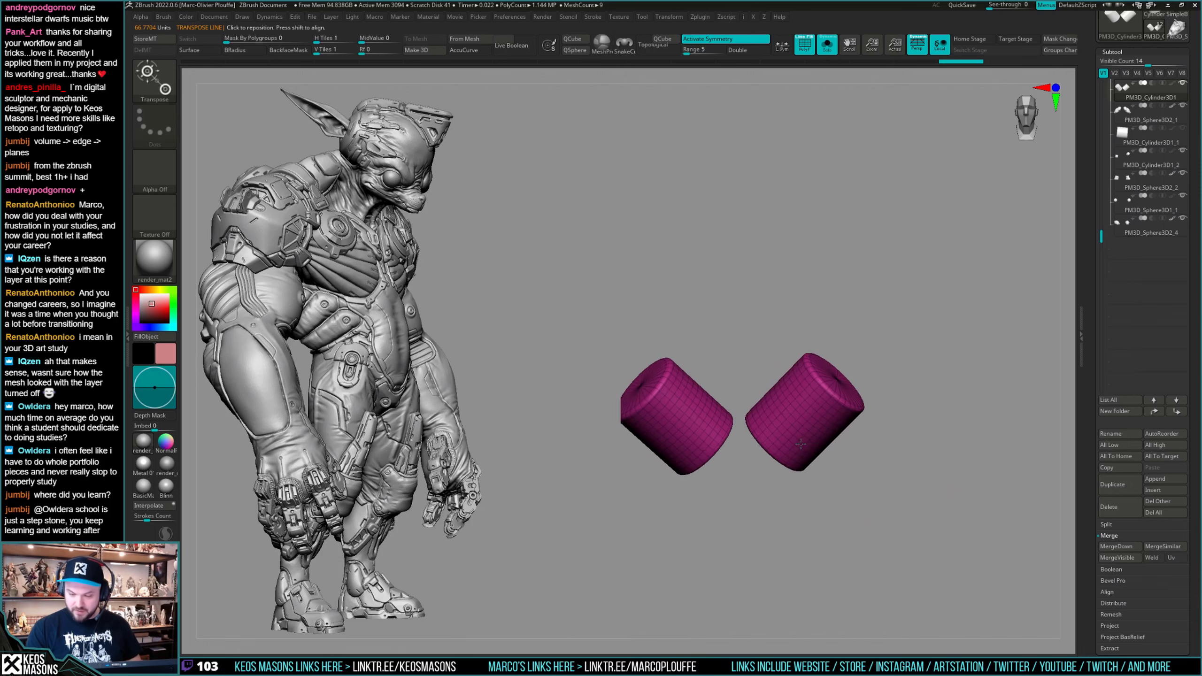
drag(800, 443, 824, 391)
key(alt+s)
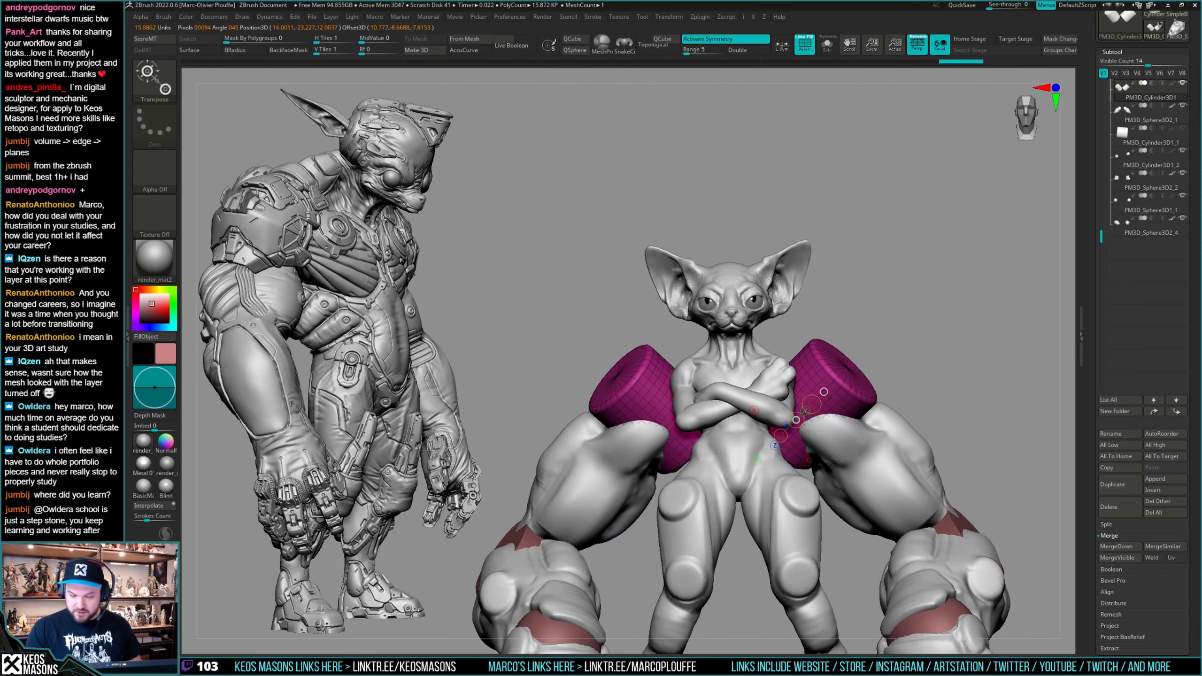
key(q)
mouse_move(851, 353)
mouse_down()
mouse_move(1041, 350)
mouse_move(935, 350)
mouse_move(983, 340)
mouse_move(737, 433)
mouse_move(833, 454)
mouse_move(745, 438)
mouse_move(799, 468)
mouse_move(734, 452)
mouse_move(890, 361)
mouse_up()
key(shift+f)
Select the upper arms and reshape their shoulder ends over the cylinders from the front with the Move brush.
alt+click(708, 435)
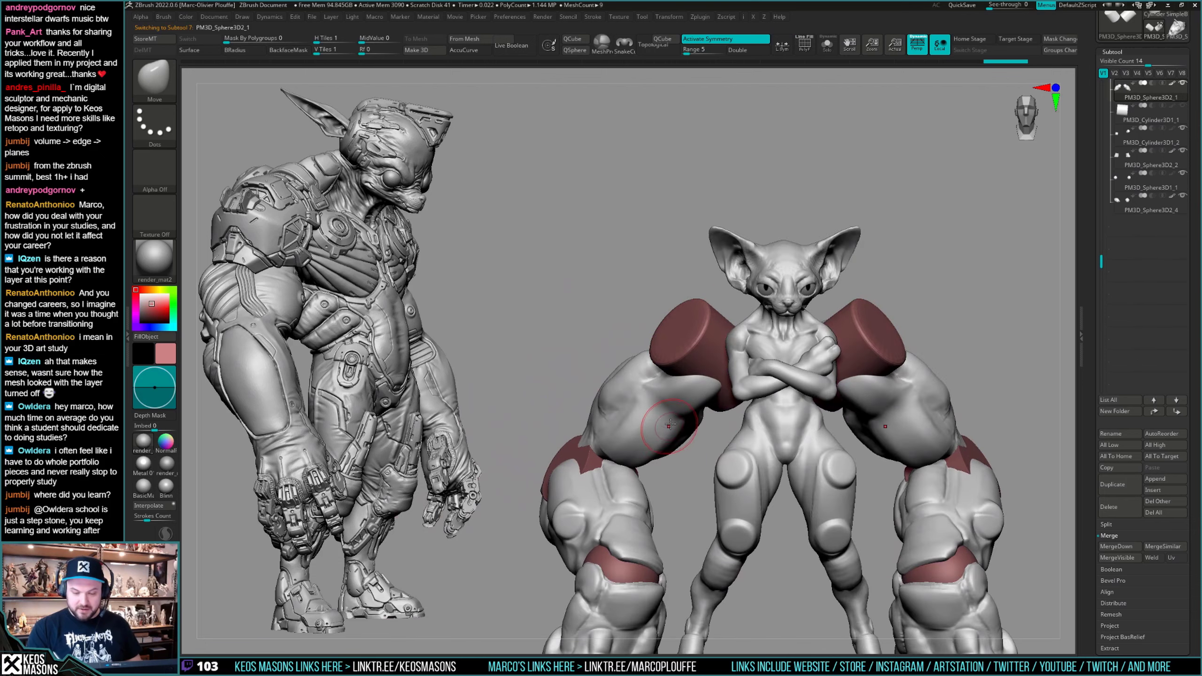
key(b)
shift+click(806, 215)
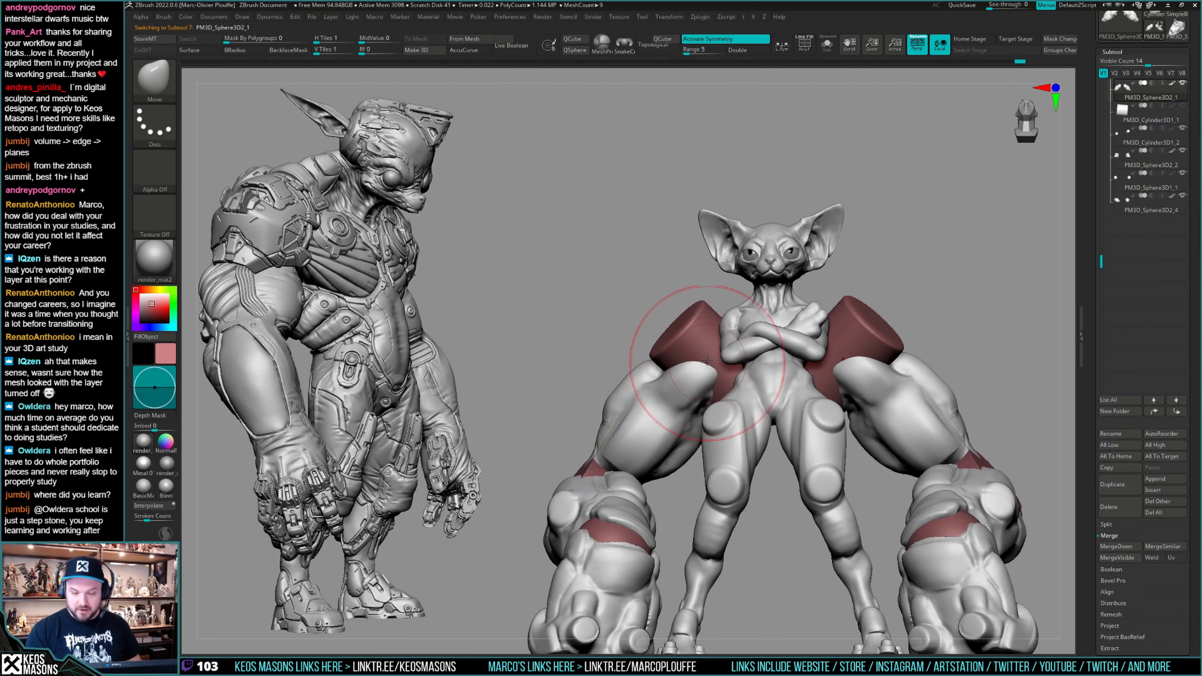
drag(696, 340, 707, 350)
key(space)
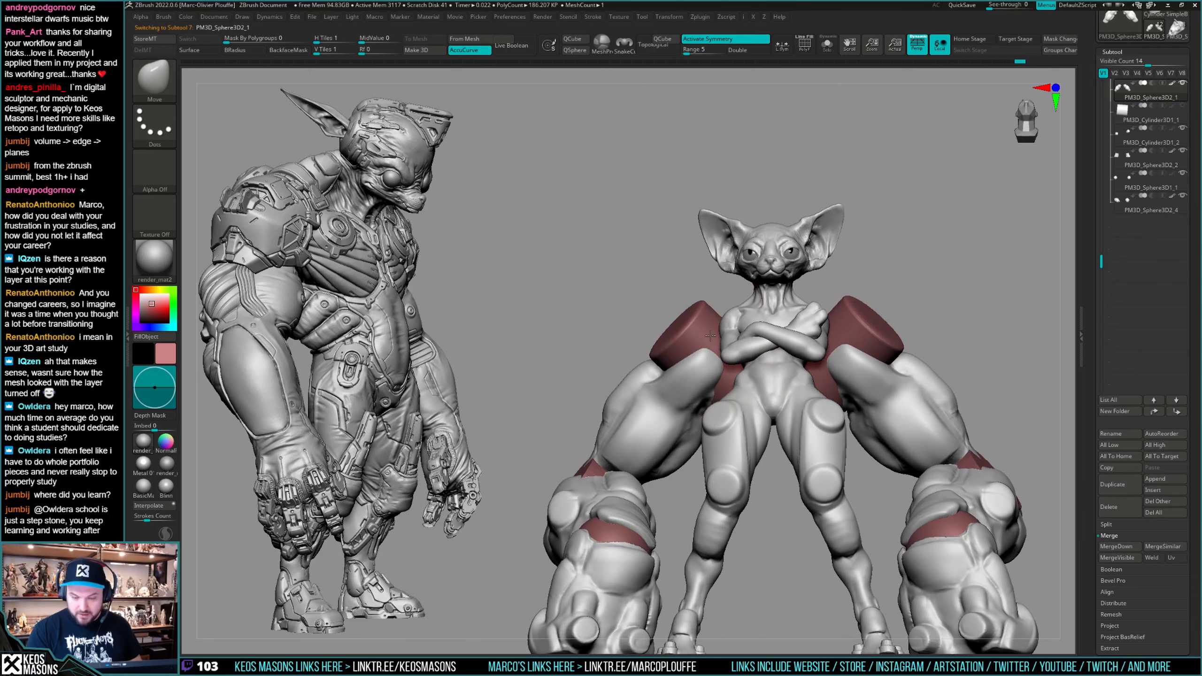
right_drag(676, 375, 677, 401)
key(space)
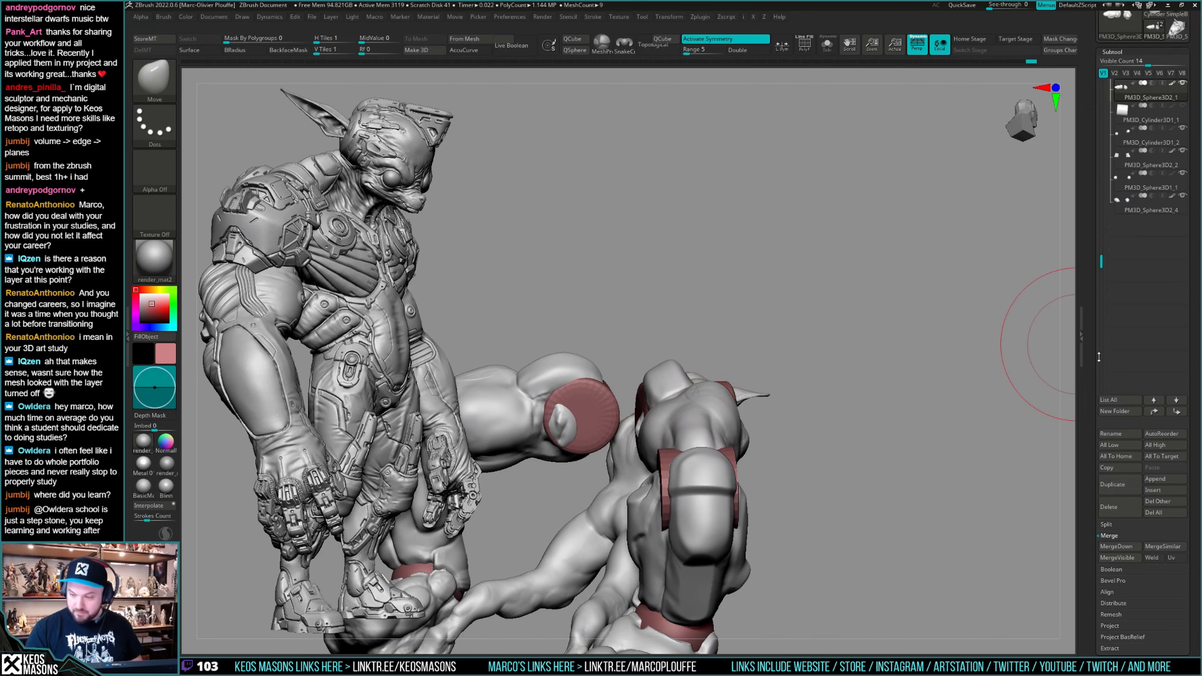
Adjust the width and contour of the upper arms from above, around the shoulder cylinders, with the Move brush.
scroll(1097, 357, down, 10)
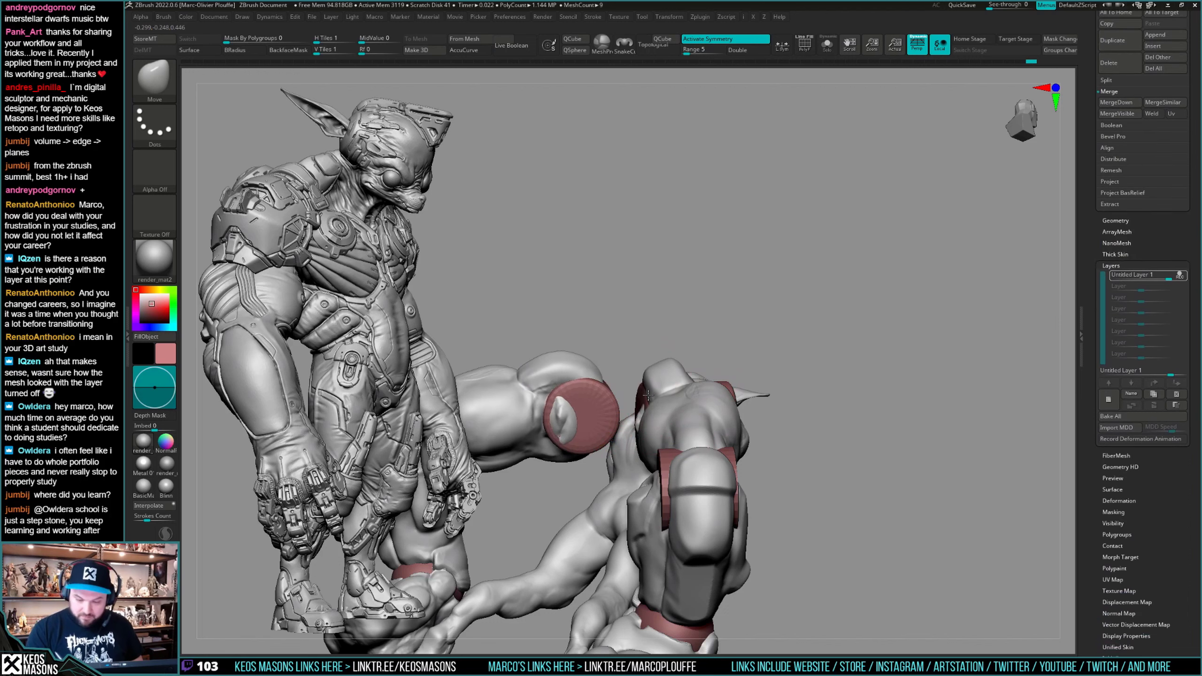
mouse_move(675, 375)
right_down()
mouse_move(690, 368)
mouse_move(668, 367)
mouse_move(674, 392)
right_up()
drag(674, 302, 719, 345)
mouse_move(700, 395)
right_down()
mouse_move(709, 349)
mouse_move(629, 392)
mouse_move(641, 384)
mouse_move(655, 414)
mouse_move(754, 405)
mouse_move(662, 466)
mouse_move(685, 412)
mouse_move(663, 427)
mouse_move(740, 413)
right_up()
right_click(662, 466)
right_click(740, 413)
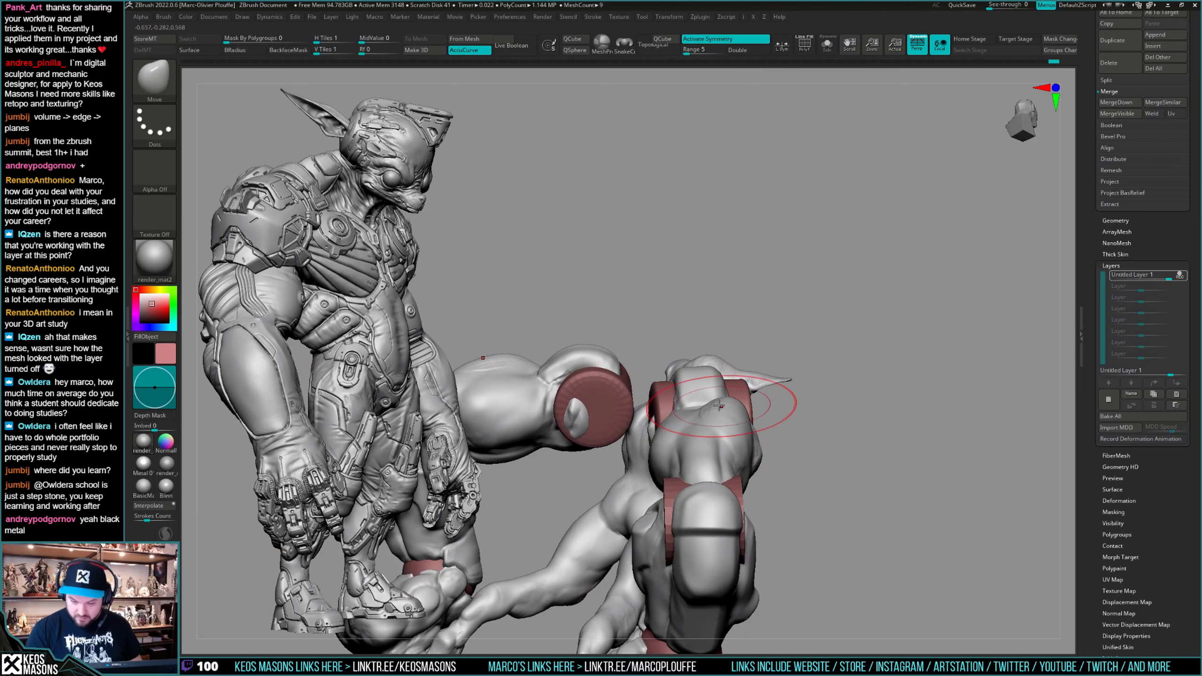
mouse_move(662, 414)
right_down()
mouse_move(657, 428)
mouse_move(744, 400)
mouse_move(764, 410)
mouse_move(807, 361)
mouse_move(754, 435)
right_up()
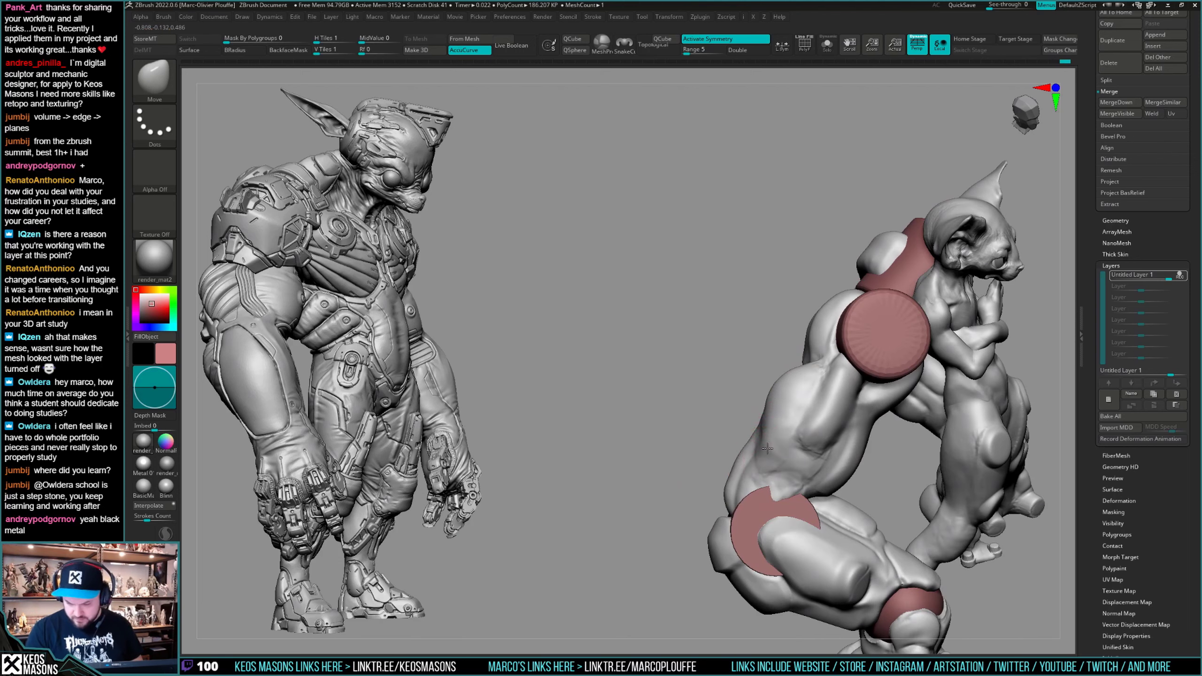
Refine the upper arm silhouette between the shoulder and elbow from the side and underneath with the Move brush.
mouse_move(767, 448)
right_down()
mouse_move(764, 492)
mouse_move(753, 449)
right_up()
mouse_move(752, 449)
right_down()
mouse_move(767, 421)
mouse_move(728, 416)
right_up()
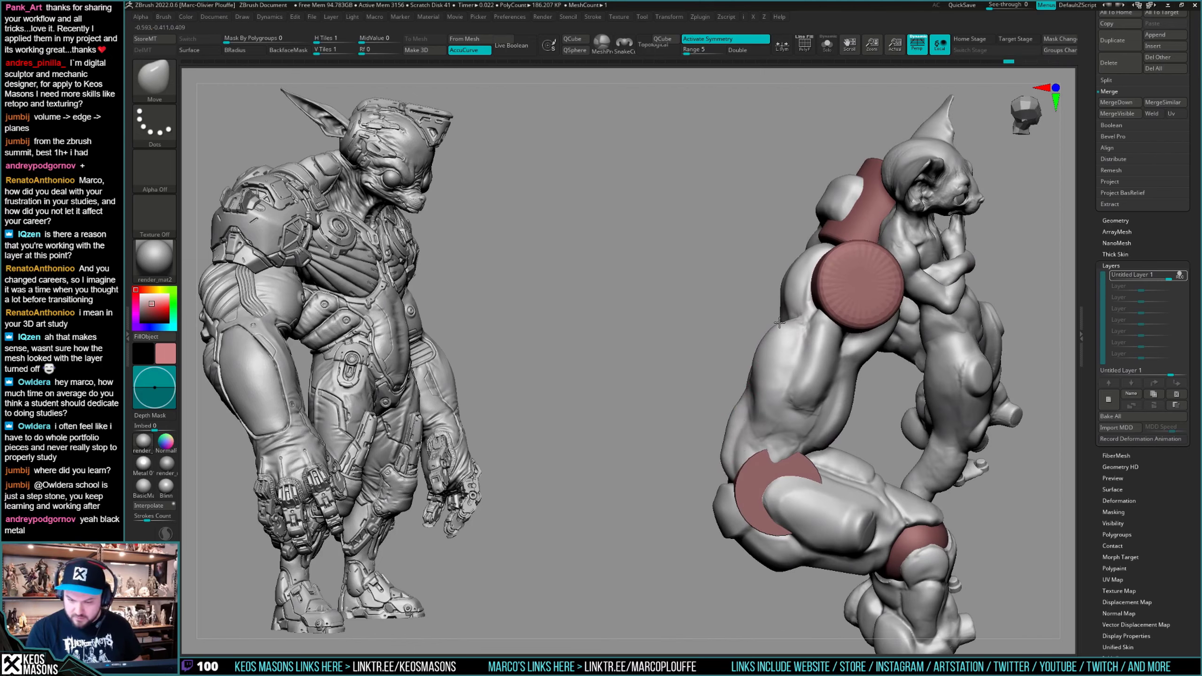
mouse_move(754, 355)
right_down()
mouse_move(619, 402)
mouse_move(724, 339)
right_up()
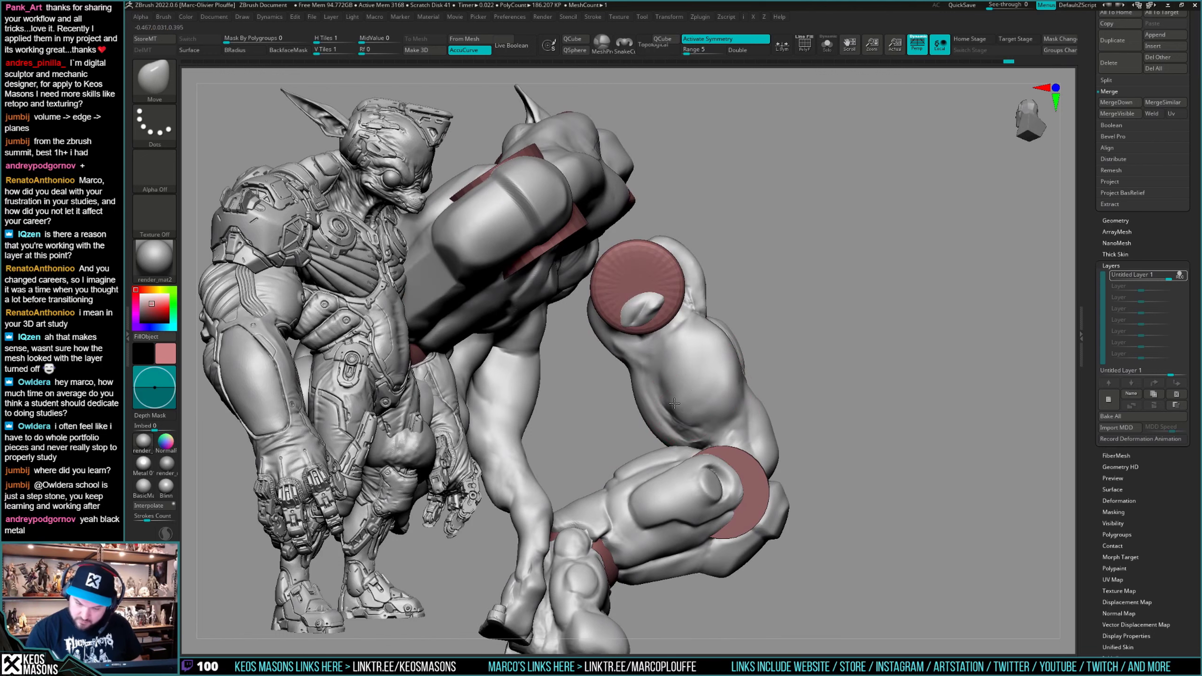
mouse_move(690, 425)
right_down()
mouse_move(800, 384)
mouse_move(743, 421)
mouse_move(709, 397)
mouse_move(721, 381)
mouse_move(735, 376)
mouse_move(689, 438)
mouse_move(663, 402)
mouse_move(674, 392)
right_up()
key(alt+s)
right_drag(651, 445, 676, 429)
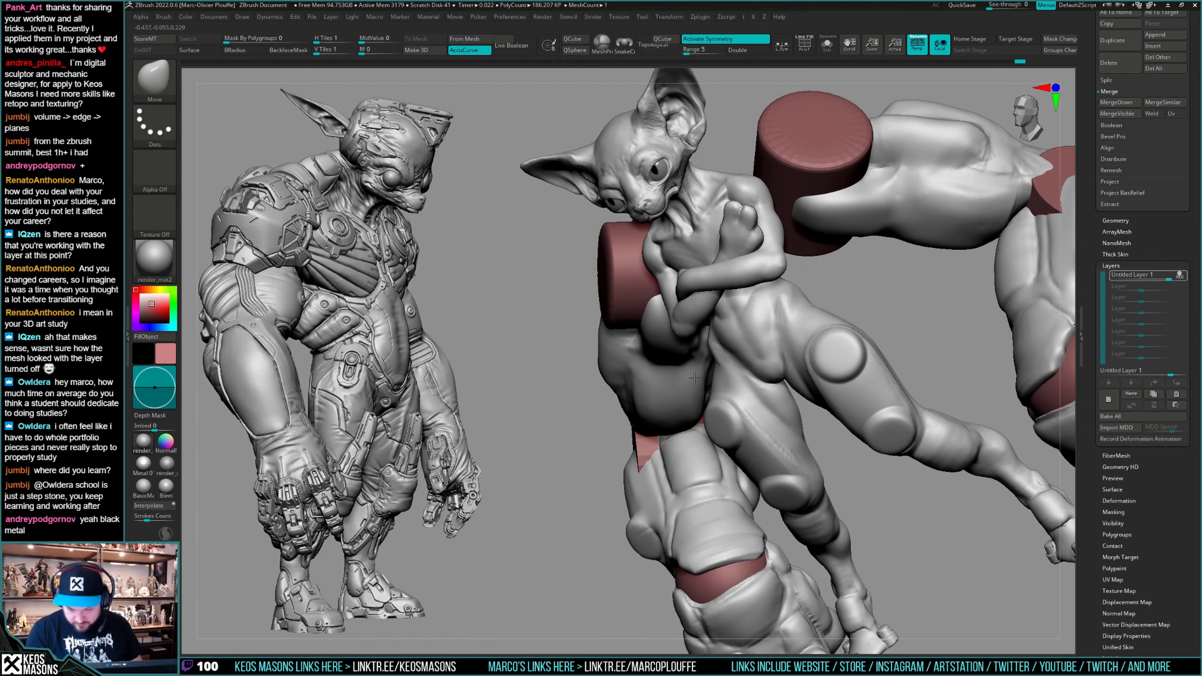
right_drag(694, 378, 680, 288)
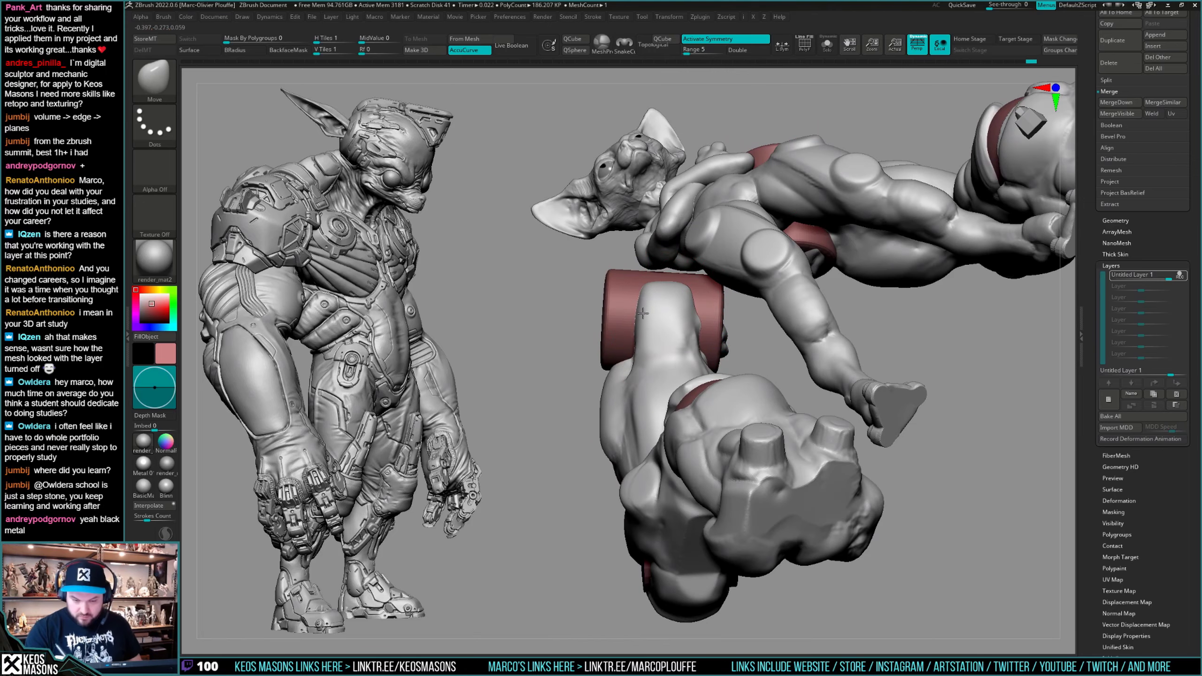
right_drag(692, 322, 641, 291)
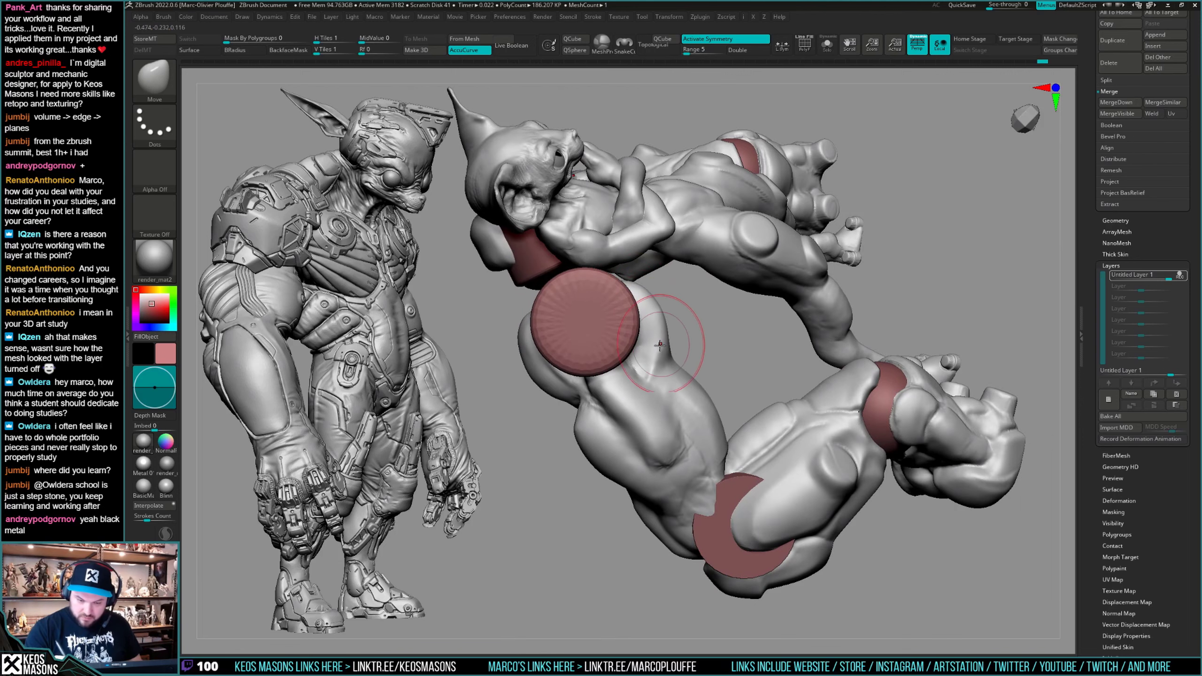
Reshape the shoulder ends of the upper arms, and build up the caps over the cylinders with the ClayBuildup brush.
mouse_move(670, 365)
right_down()
mouse_move(729, 337)
mouse_move(724, 278)
mouse_move(772, 297)
mouse_move(757, 284)
mouse_move(762, 413)
mouse_move(760, 370)
mouse_move(769, 384)
mouse_move(773, 375)
right_up()
key(space)
click(757, 313)
key(space)
mouse_move(814, 300)
mouse_down()
mouse_move(782, 340)
mouse_move(820, 304)
mouse_move(804, 315)
mouse_up()
mouse_move(672, 308)
right_down()
mouse_move(759, 343)
mouse_move(794, 339)
right_up()
key(space)
mouse_move(739, 303)
right_down()
mouse_move(736, 418)
mouse_move(753, 424)
mouse_move(688, 434)
mouse_move(700, 445)
mouse_move(747, 434)
mouse_move(701, 430)
mouse_move(724, 420)
right_up()
key(space)
click(726, 431)
key(space)
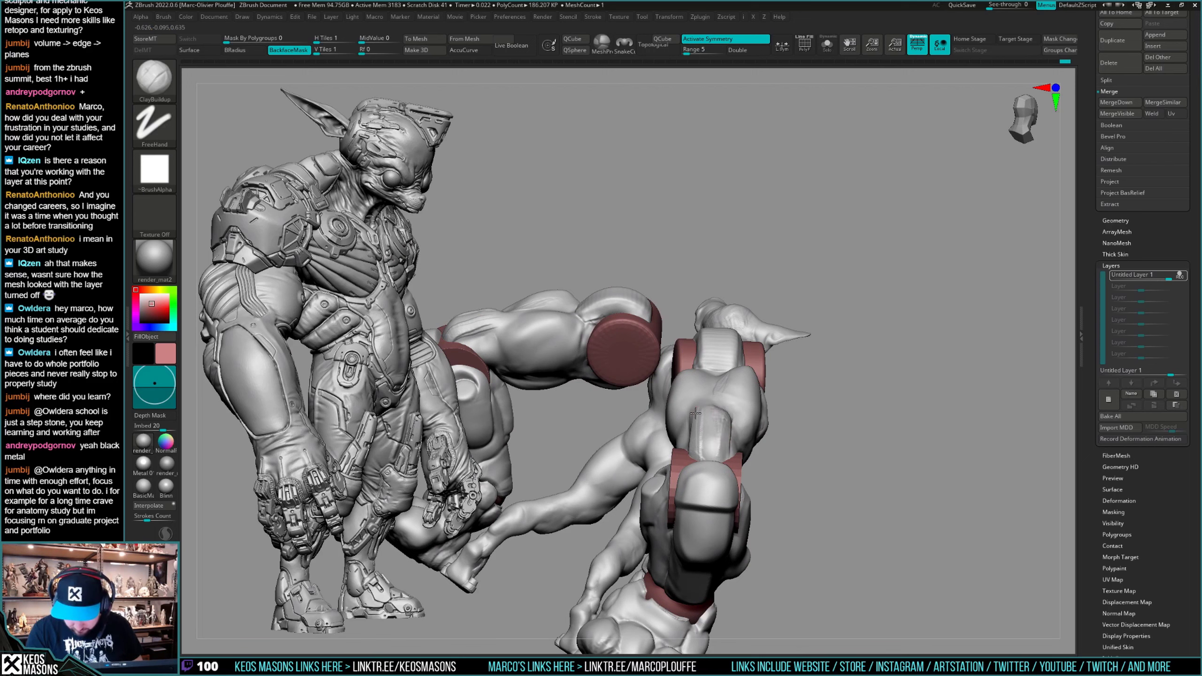
Build up the back of the upper arm muscles just below the shoulder caps with the ClayBuildup brush.
mouse_move(718, 415)
right_down()
mouse_move(699, 402)
mouse_move(738, 403)
mouse_move(793, 432)
mouse_move(720, 371)
mouse_move(679, 390)
right_up()
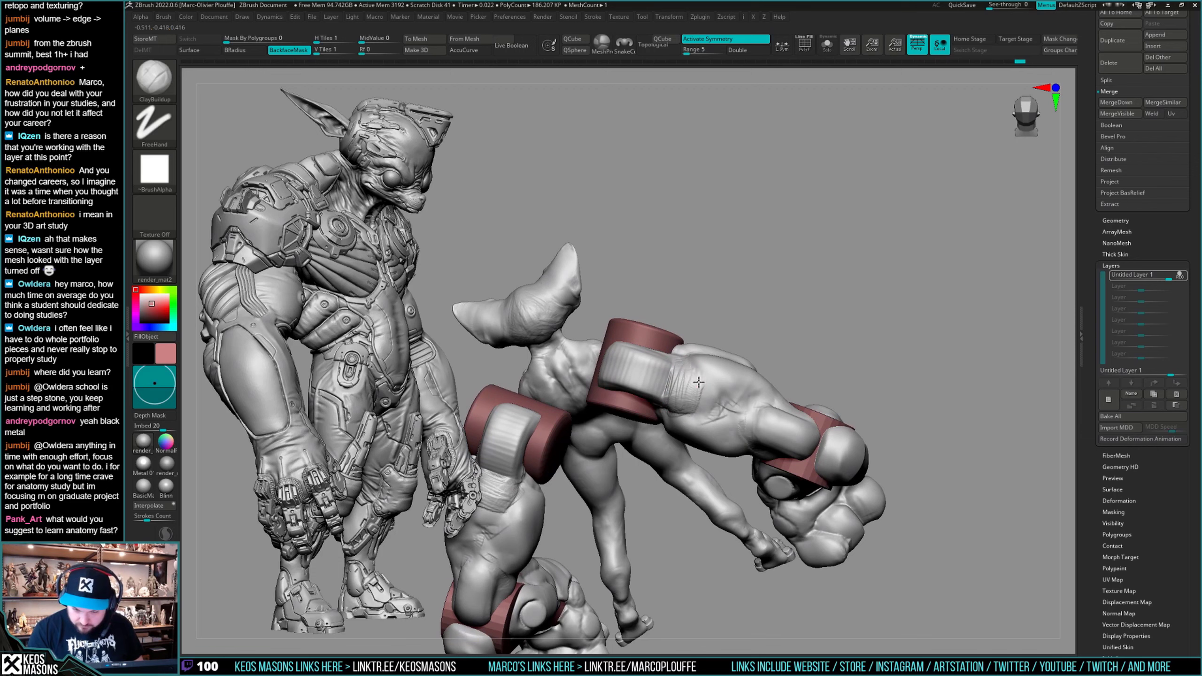
right_drag(685, 376, 746, 394)
mouse_move(739, 435)
right_down()
mouse_move(727, 407)
mouse_move(736, 392)
right_up()
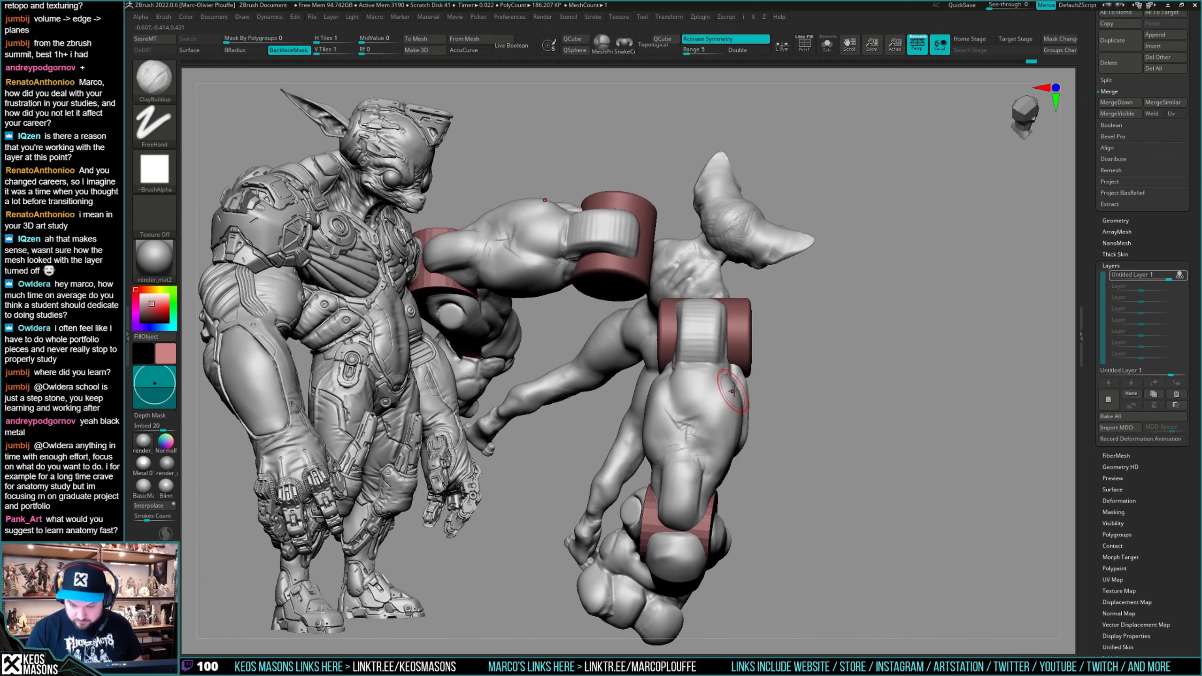
Carve the muscle separation on the back of the upper arms with the DamStandard brush.
right_click(736, 392)
click(745, 346)
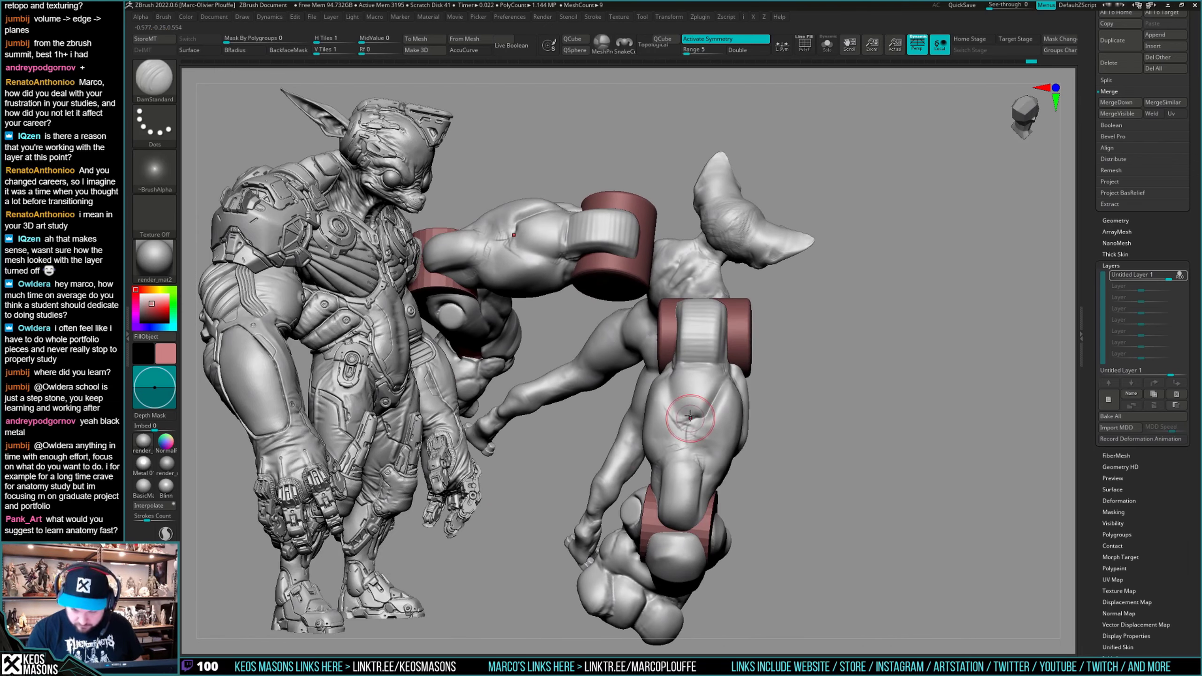
mouse_move(709, 417)
right_down()
mouse_move(703, 406)
mouse_move(863, 416)
mouse_move(899, 373)
mouse_move(894, 391)
mouse_move(905, 387)
mouse_move(876, 438)
mouse_move(871, 393)
mouse_move(899, 360)
mouse_move(901, 397)
mouse_move(893, 373)
mouse_move(927, 371)
mouse_move(663, 402)
right_up()
Adjust the shoulder caps and the outer contour of the upper arms from the front and back with the Move brush.
mouse_move(852, 380)
right_down()
mouse_move(1022, 402)
mouse_move(828, 389)
mouse_move(919, 388)
mouse_move(891, 428)
right_up()
key(shift+t)
key(x)
click(852, 367)
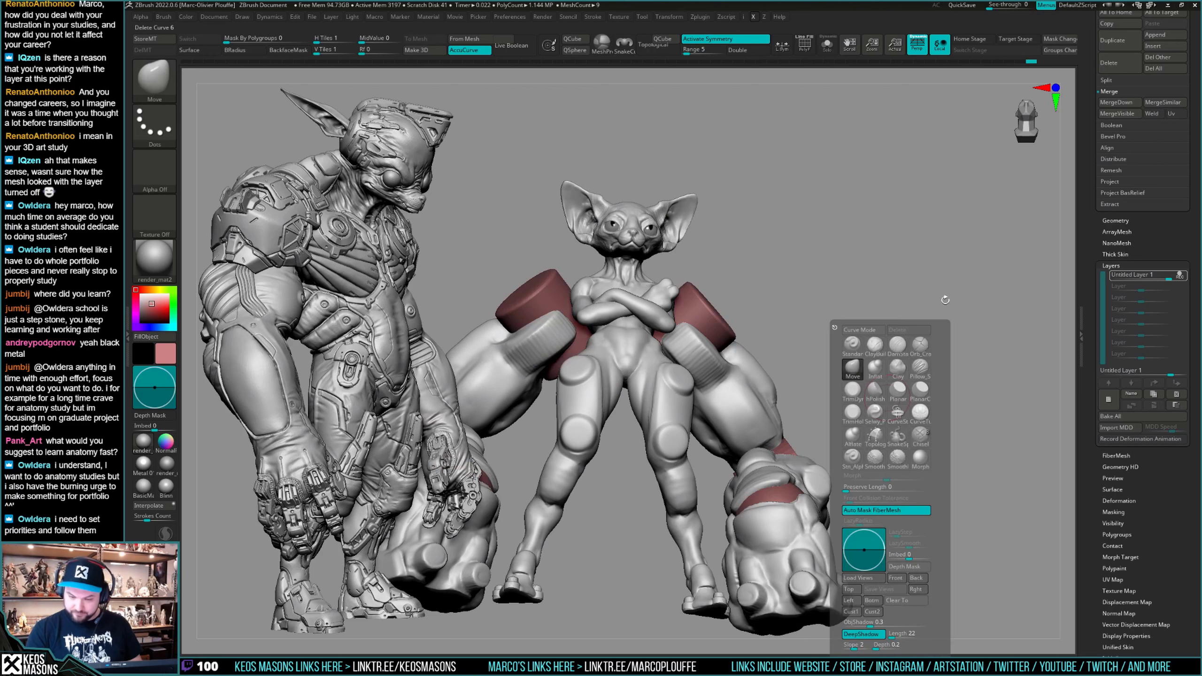
key(space)
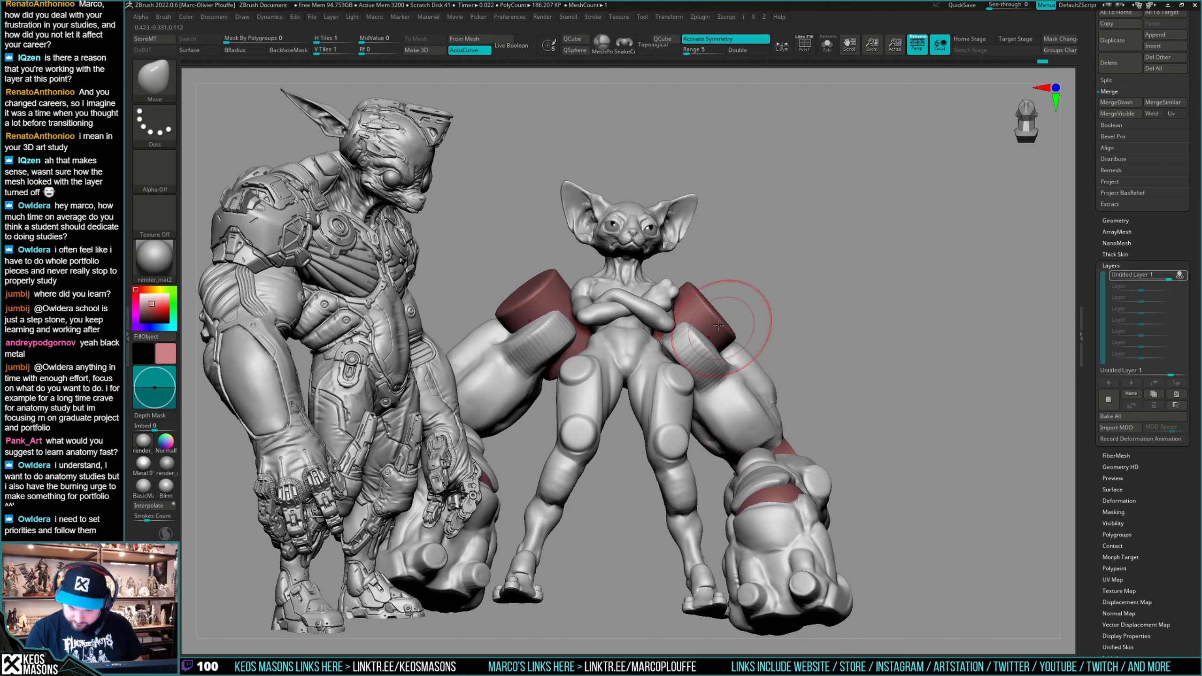
key(space)
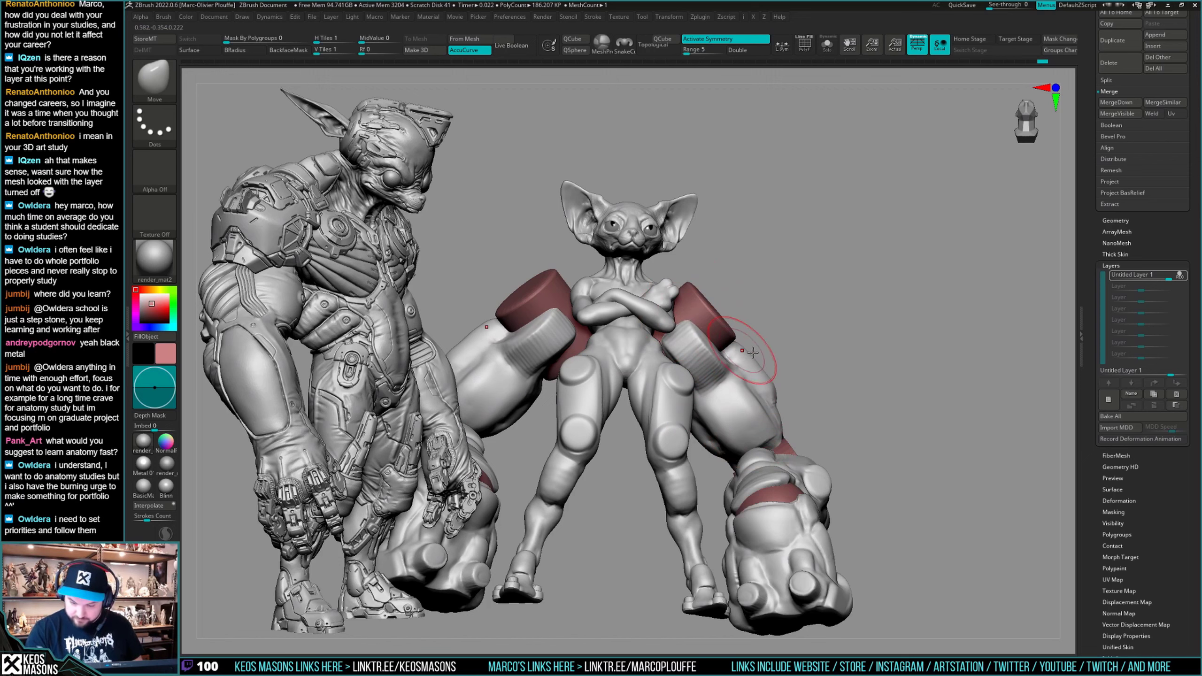
mouse_move(777, 446)
right_down()
mouse_move(816, 445)
mouse_move(707, 452)
mouse_move(866, 368)
mouse_move(814, 418)
right_up()
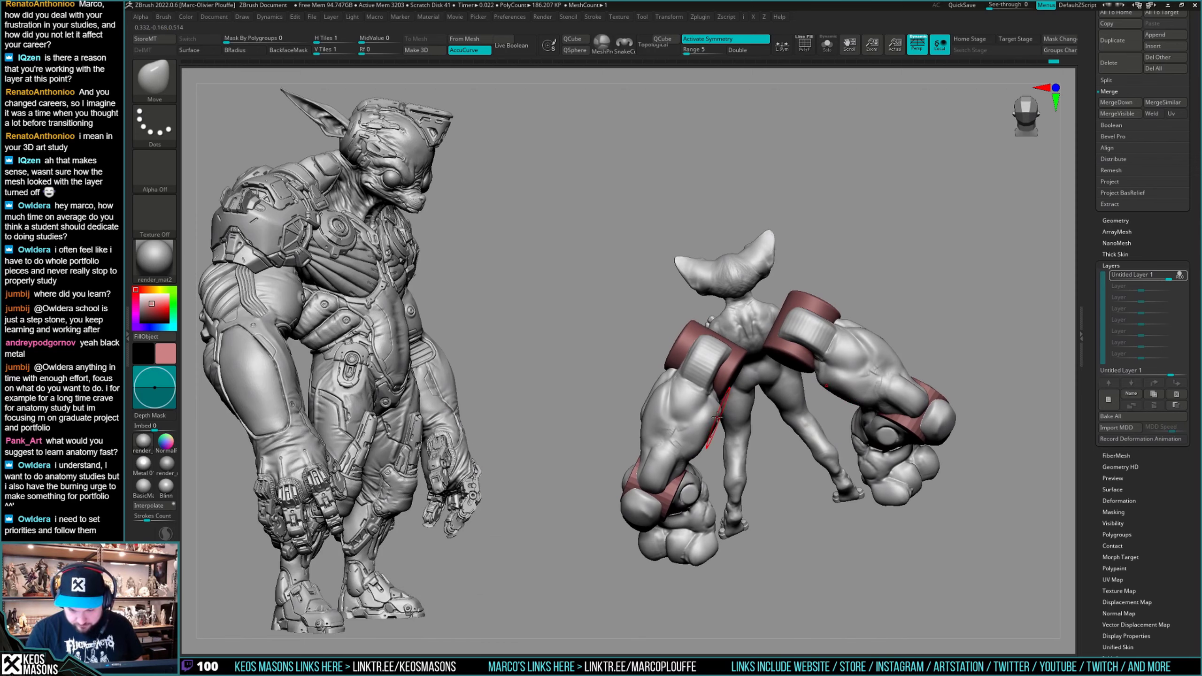
Try to move the shoulder cylinders down to the elbows with the Transpose tool, and undo the move.
alt+click(742, 376)
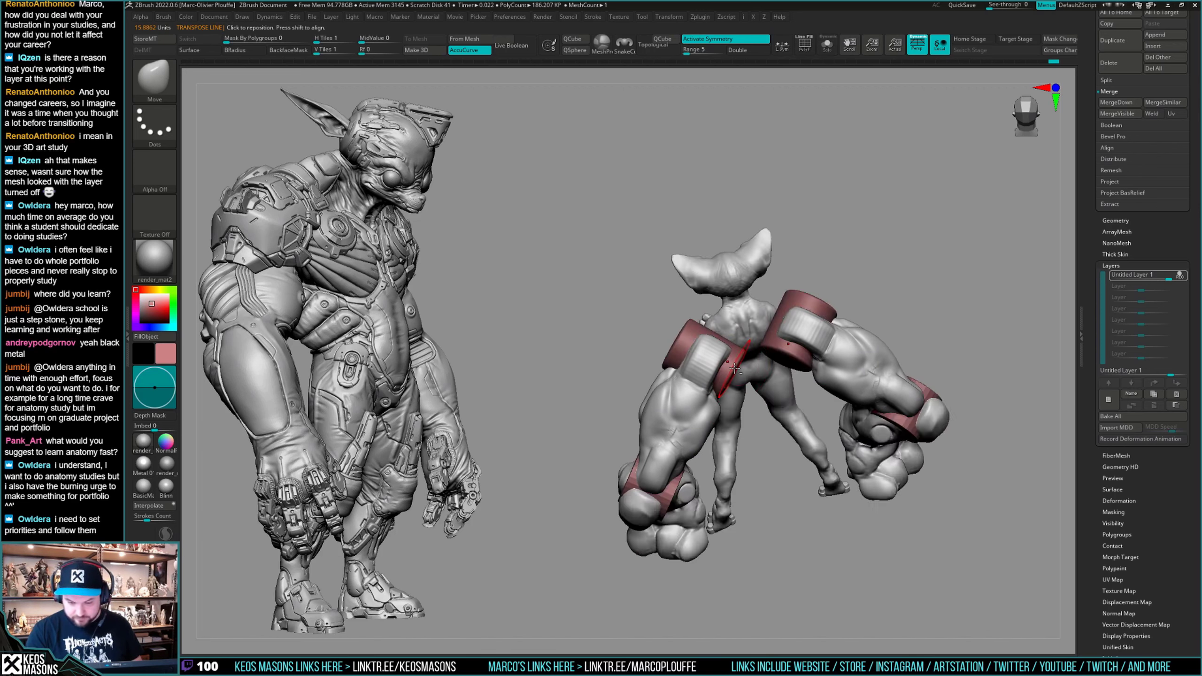
key(w)
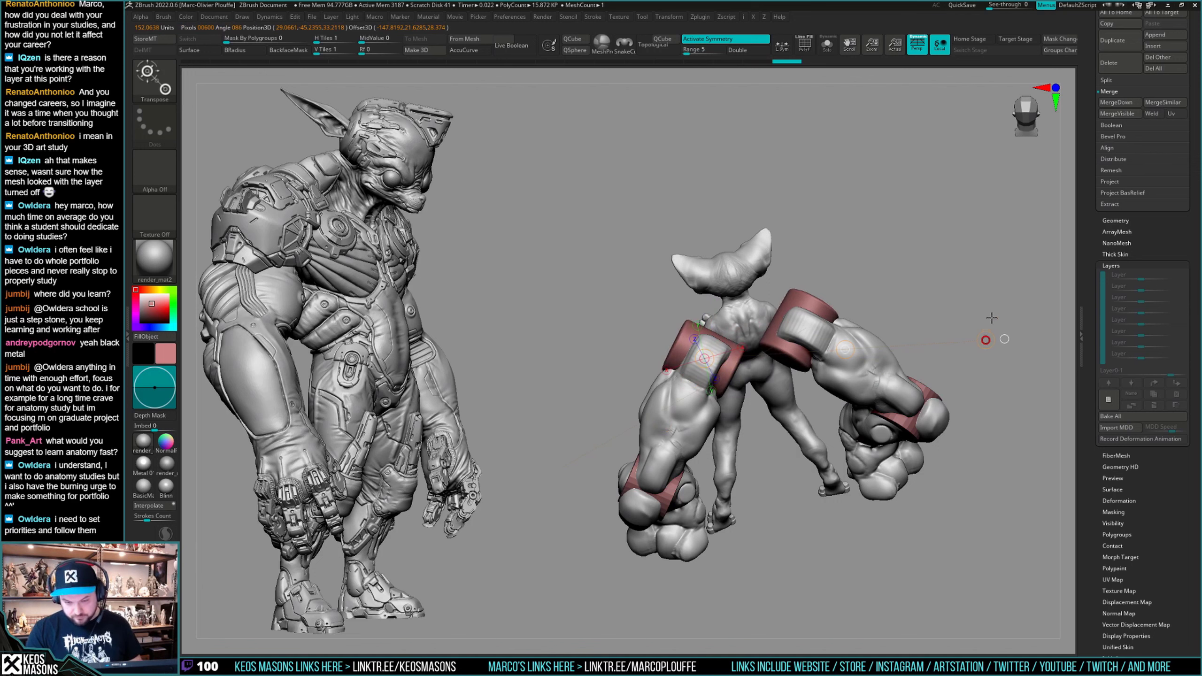
key(alt+s)
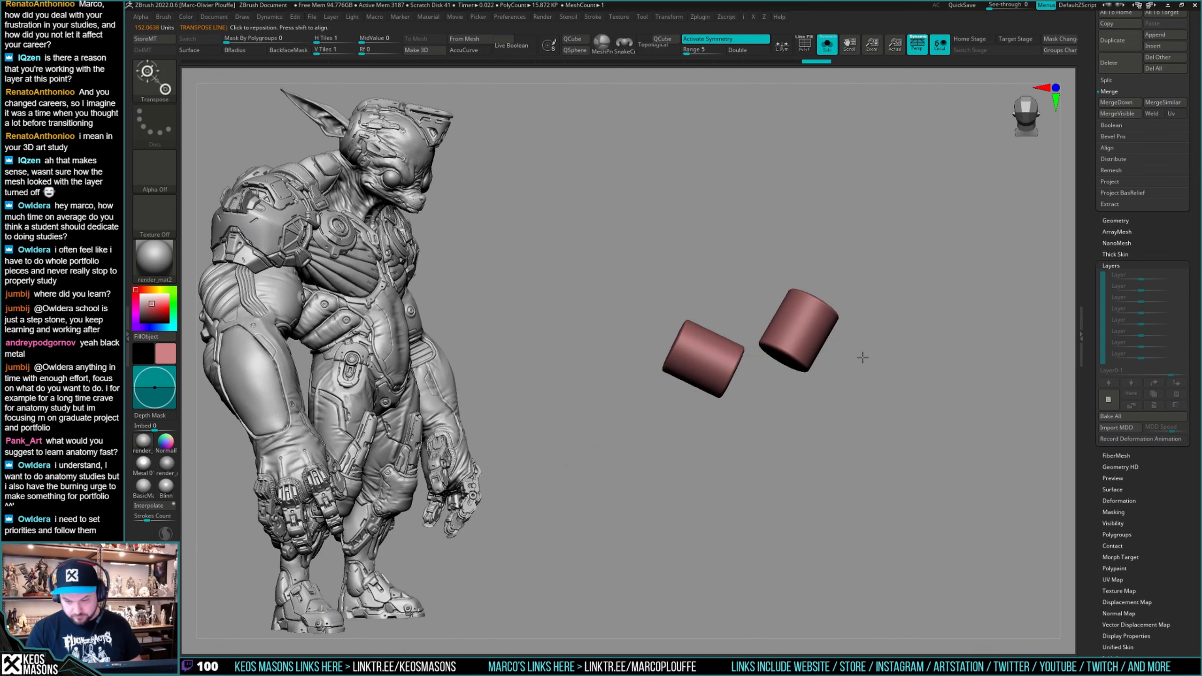
key(alt+s)
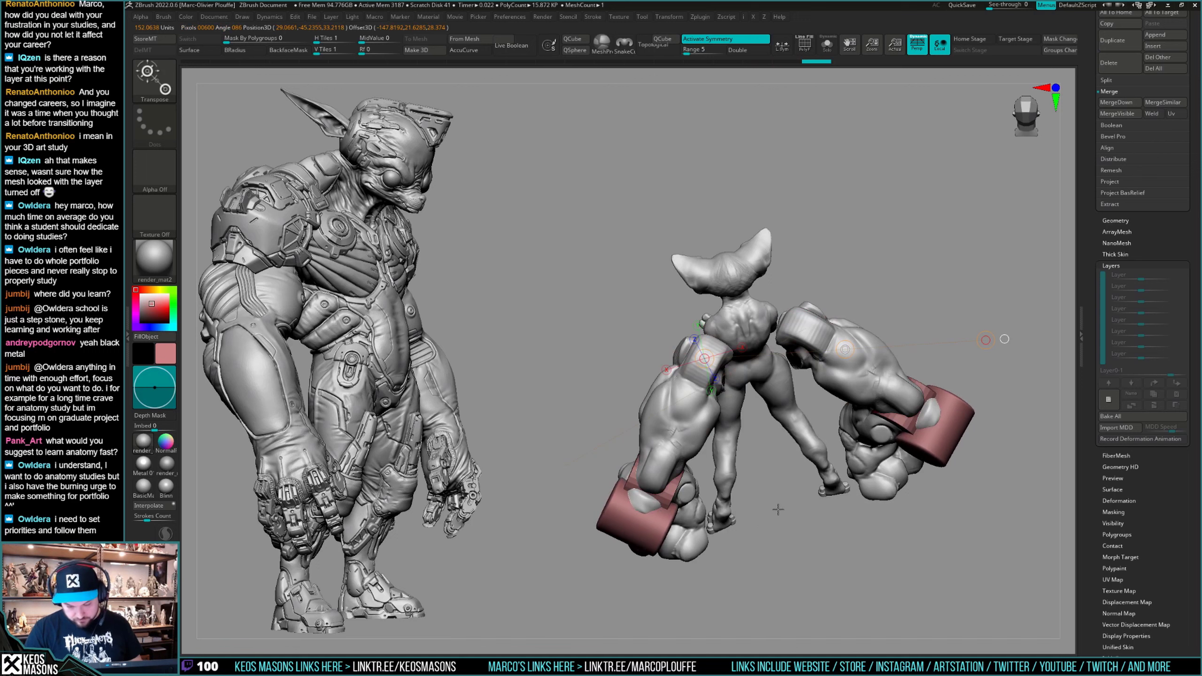
drag(781, 502, 783, 497)
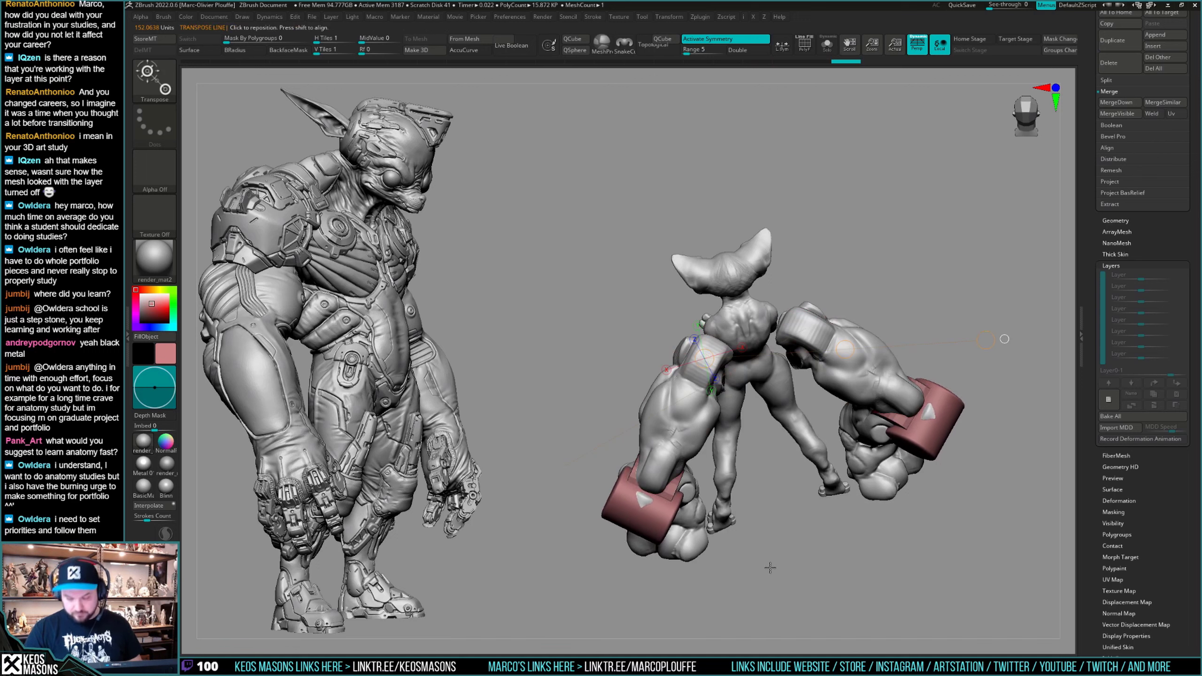
key(q)
key(ctrl+z)
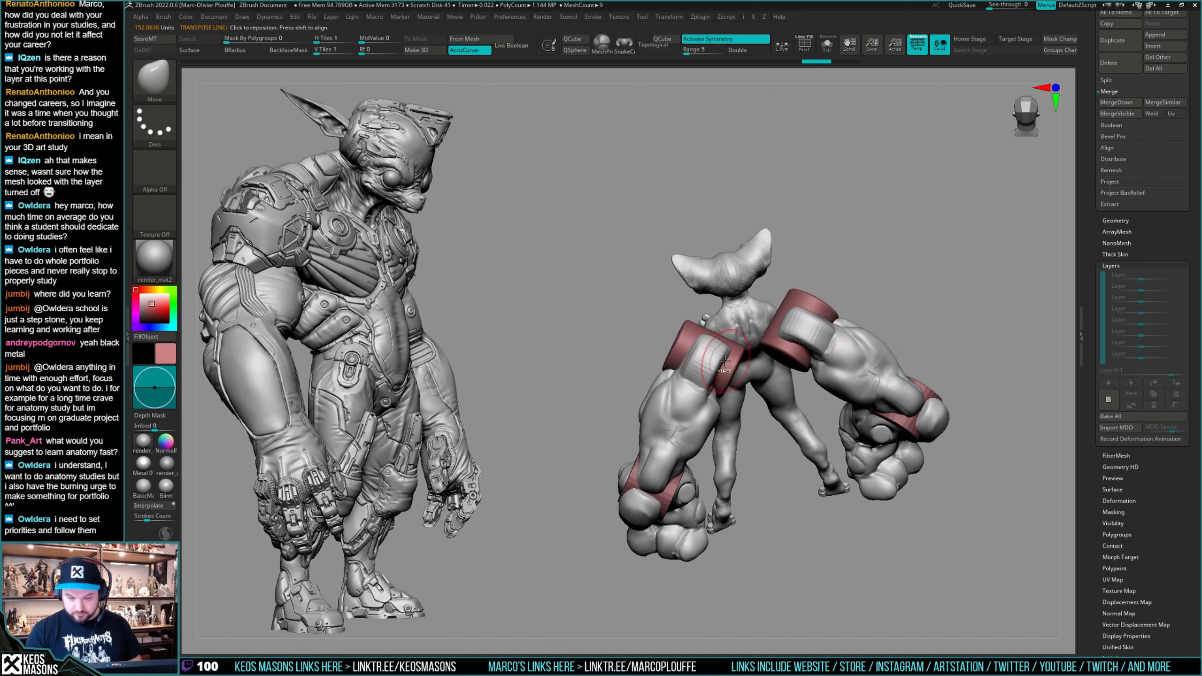
Choose the ClayBuildup brush for the upper arms and add a second sculpting layer to them.
key(b)
key(o)
key(c)
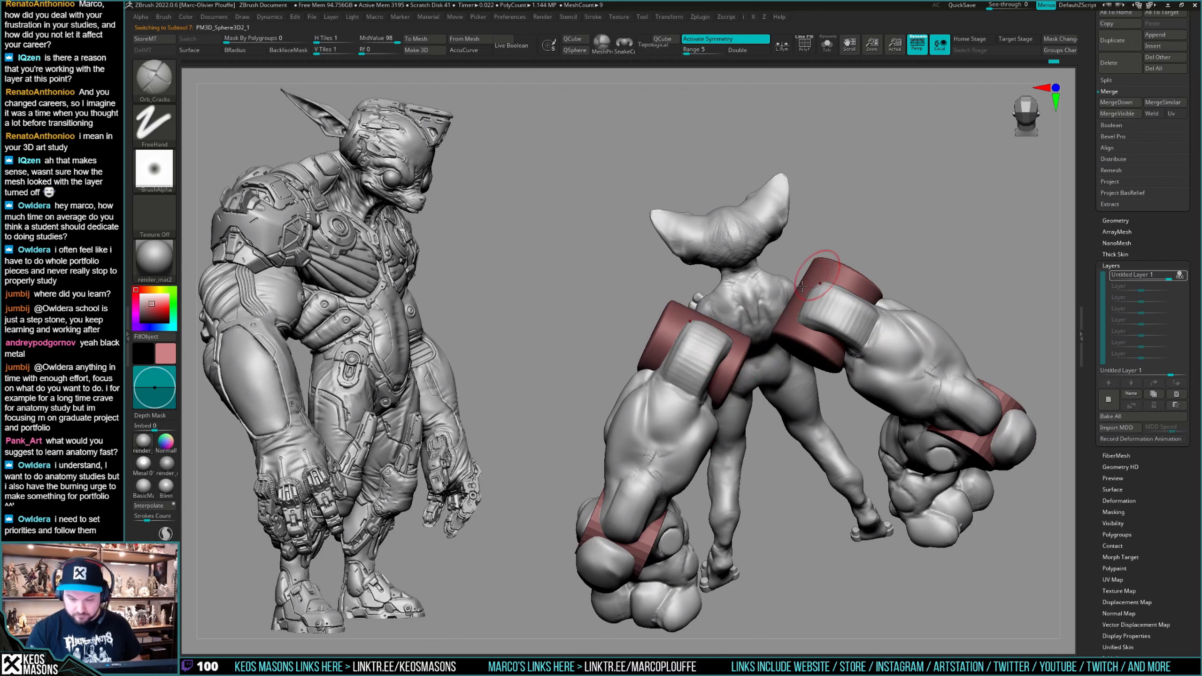
mouse_move(741, 343)
right_down()
mouse_move(705, 406)
mouse_move(685, 385)
mouse_move(630, 405)
mouse_move(626, 431)
mouse_move(714, 402)
mouse_move(844, 424)
mouse_move(840, 442)
mouse_move(804, 426)
mouse_move(833, 407)
right_up()
key(space)
key(space)
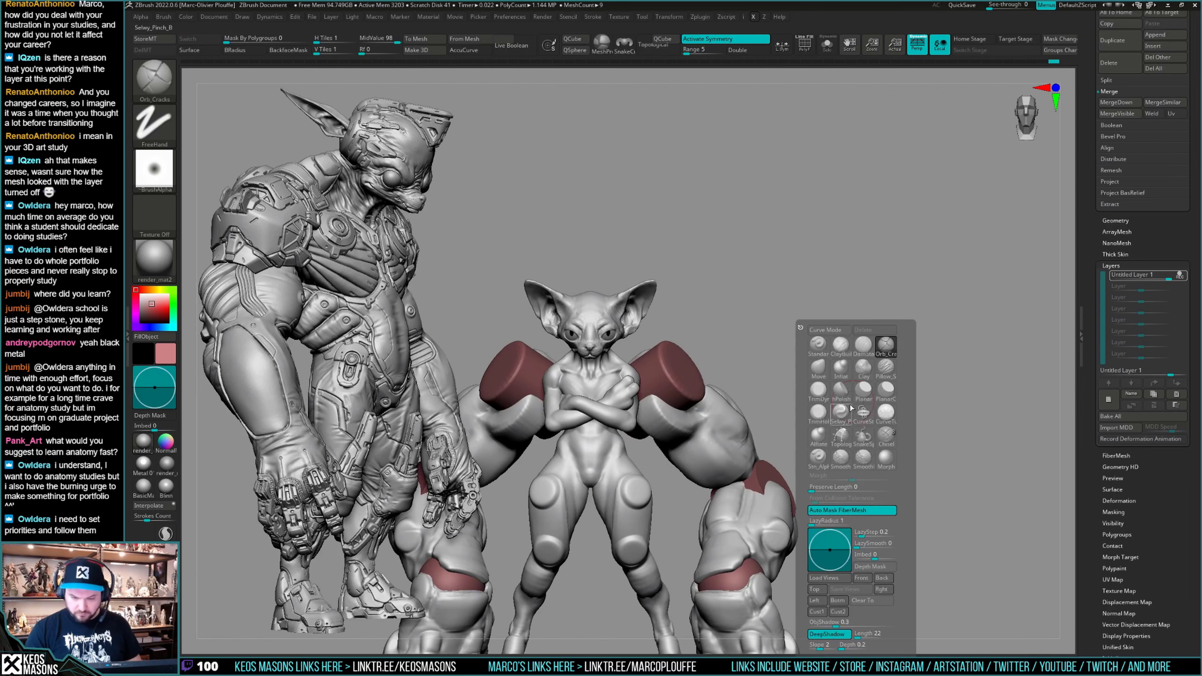
click(845, 347)
mouse_move(845, 346)
right_down()
mouse_move(851, 362)
mouse_move(820, 390)
right_up()
right_drag(711, 387, 752, 413)
click(1110, 404)
right_drag(880, 424, 754, 474)
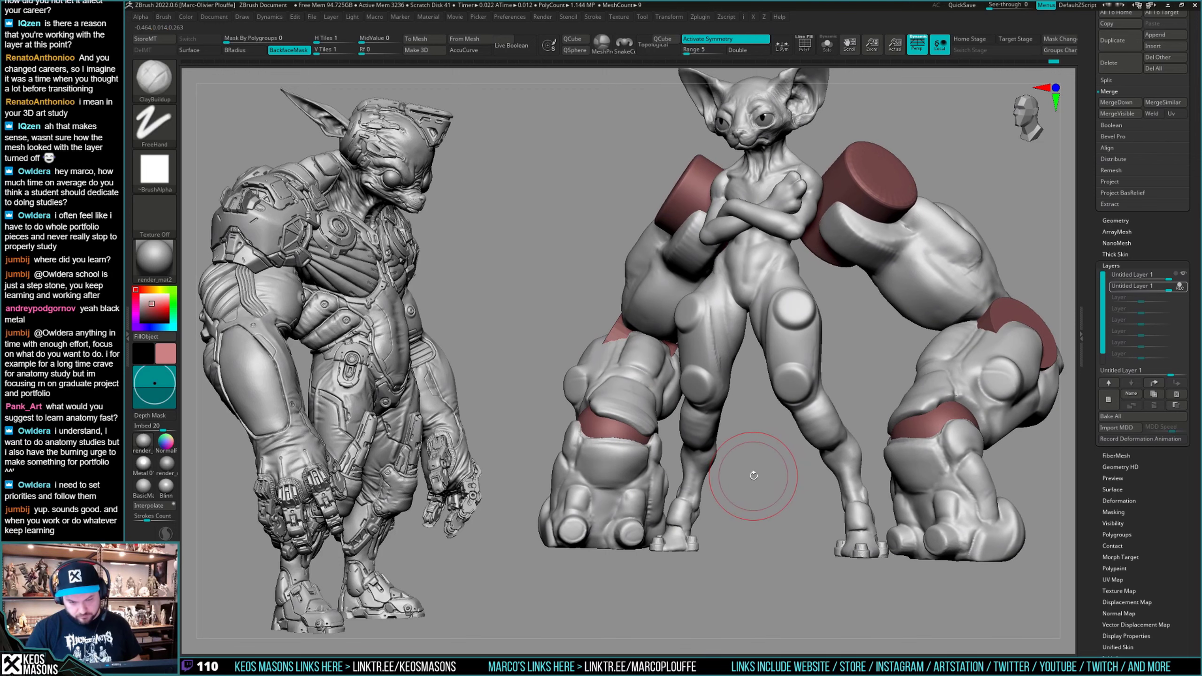
Select the elbow cylinders with the Transpose tool and inspect them isolated and through the ghosted arms.
alt+click(675, 347)
alt+right_drag(708, 391, 727, 418)
key(w)
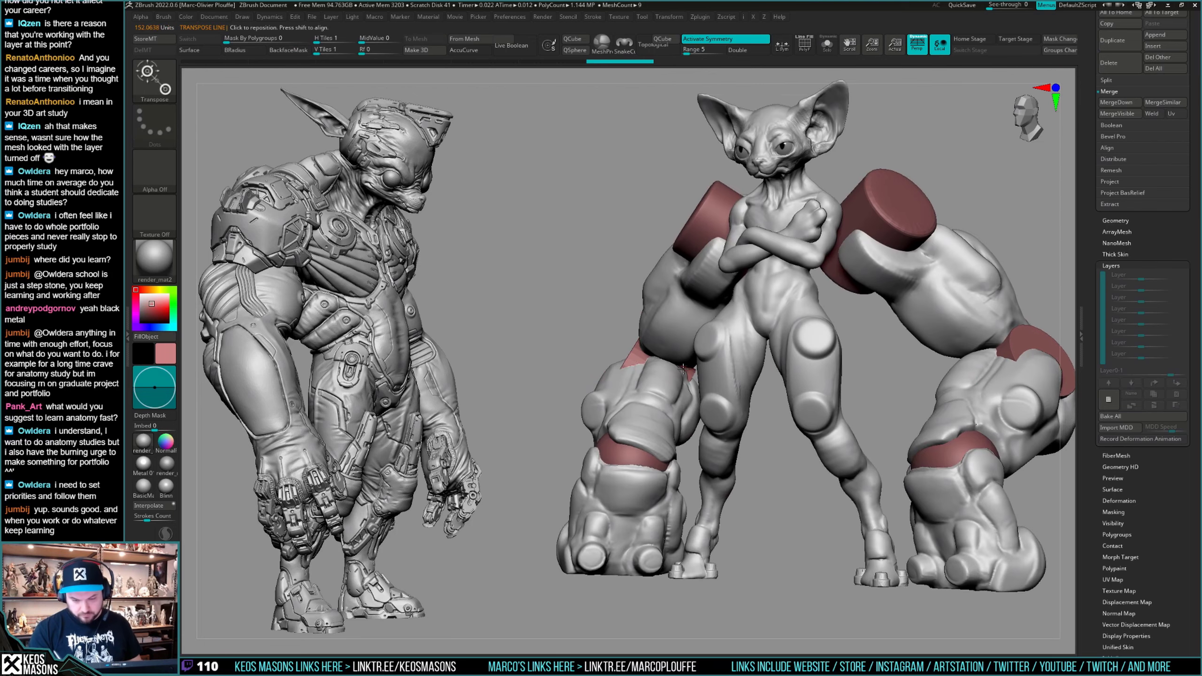
alt+right_drag(682, 369, 692, 358)
key(shift+t)
key(shift+t)
key(shift+t)
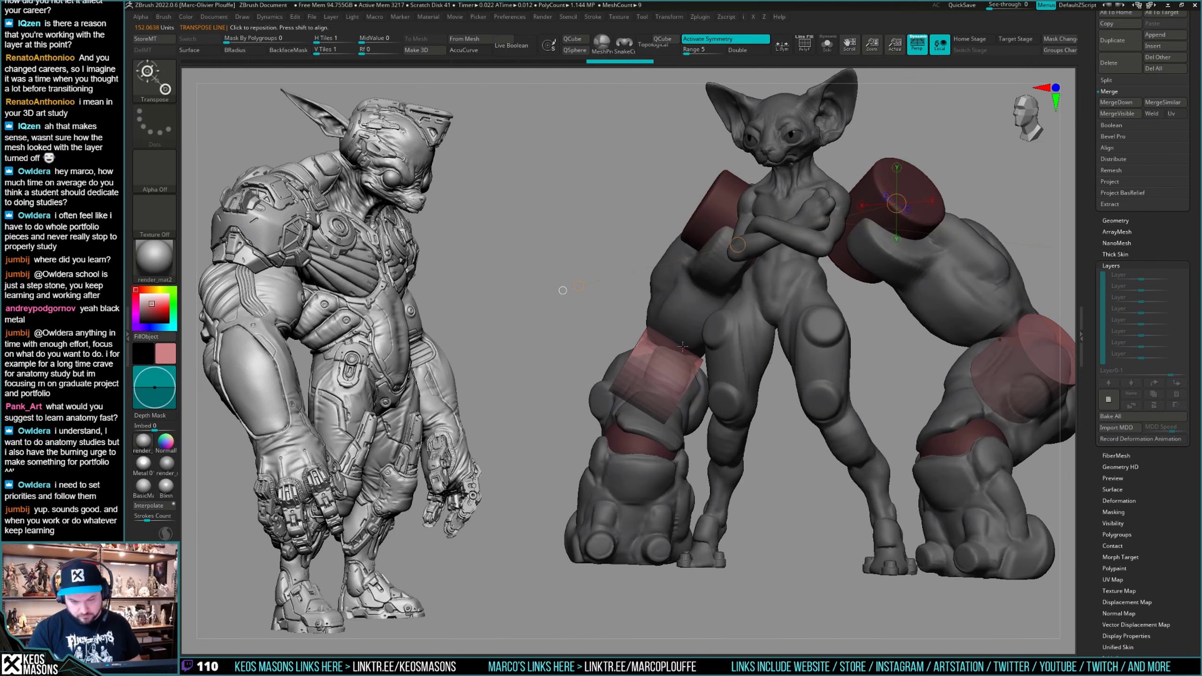
click(665, 371)
key(shift+t)
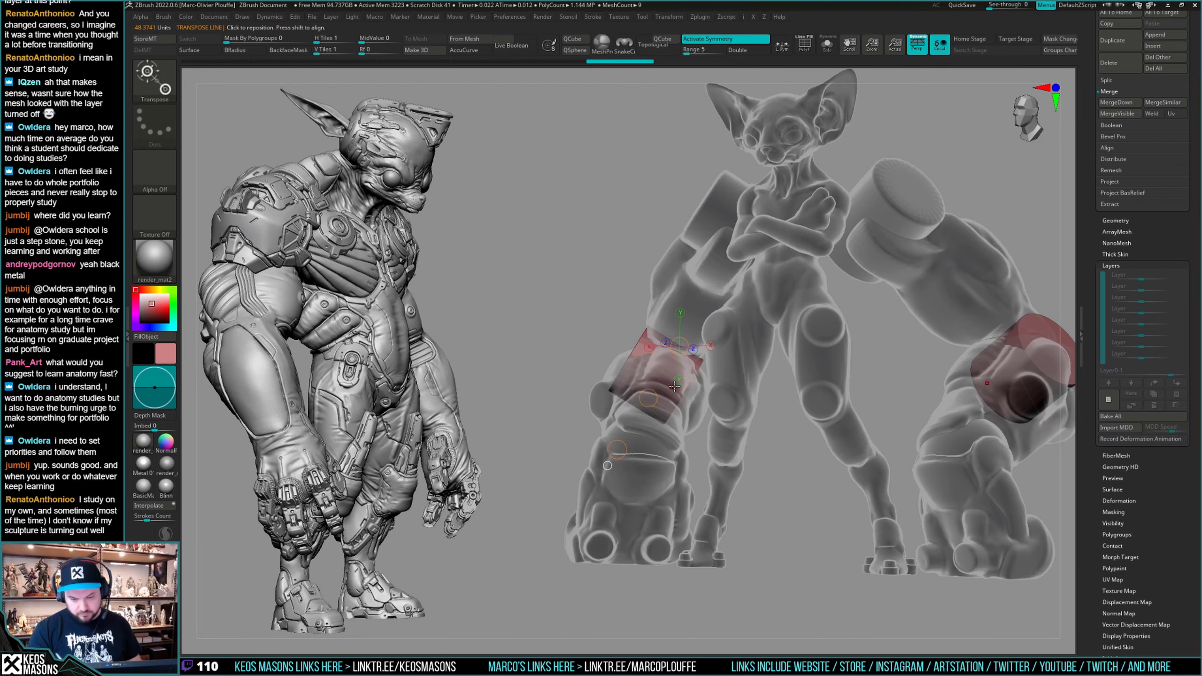
key(shift+s)
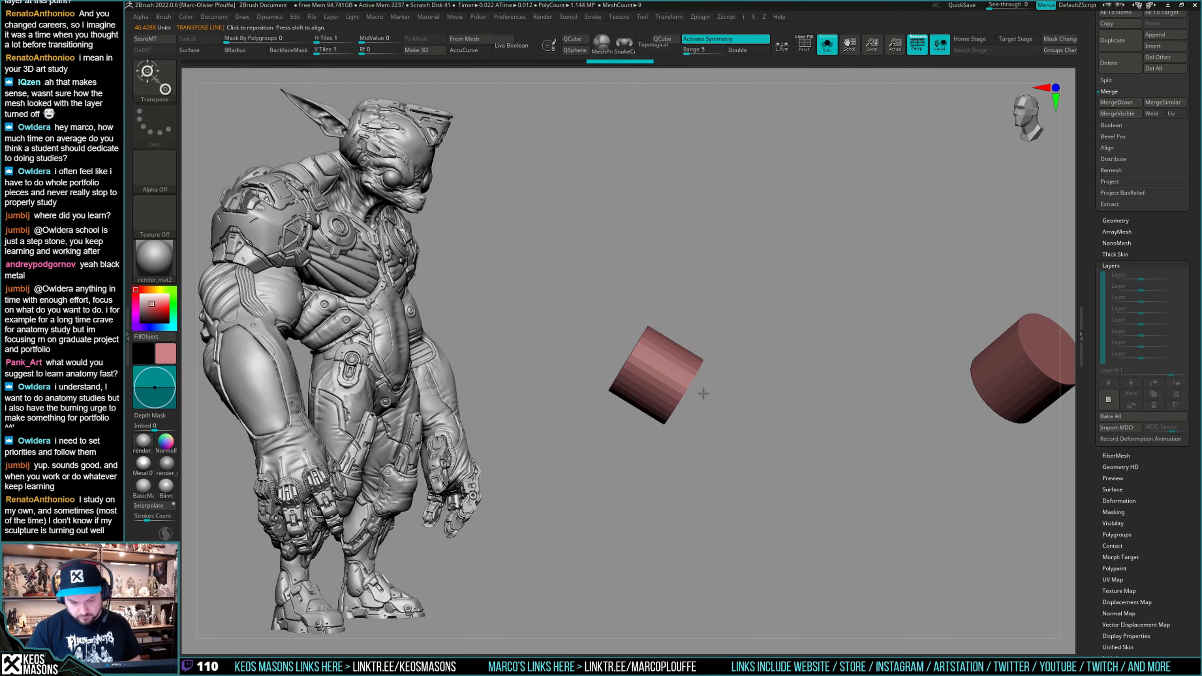
key(shift+s)
key(shift+t)
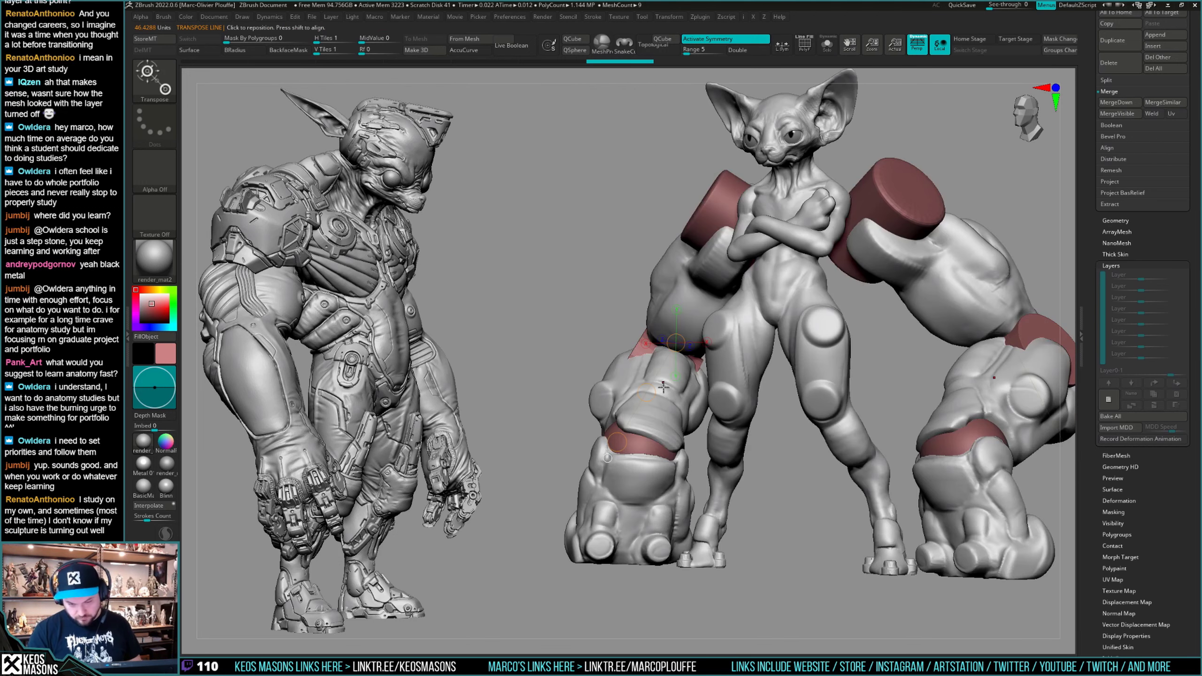
drag(763, 466, 760, 456)
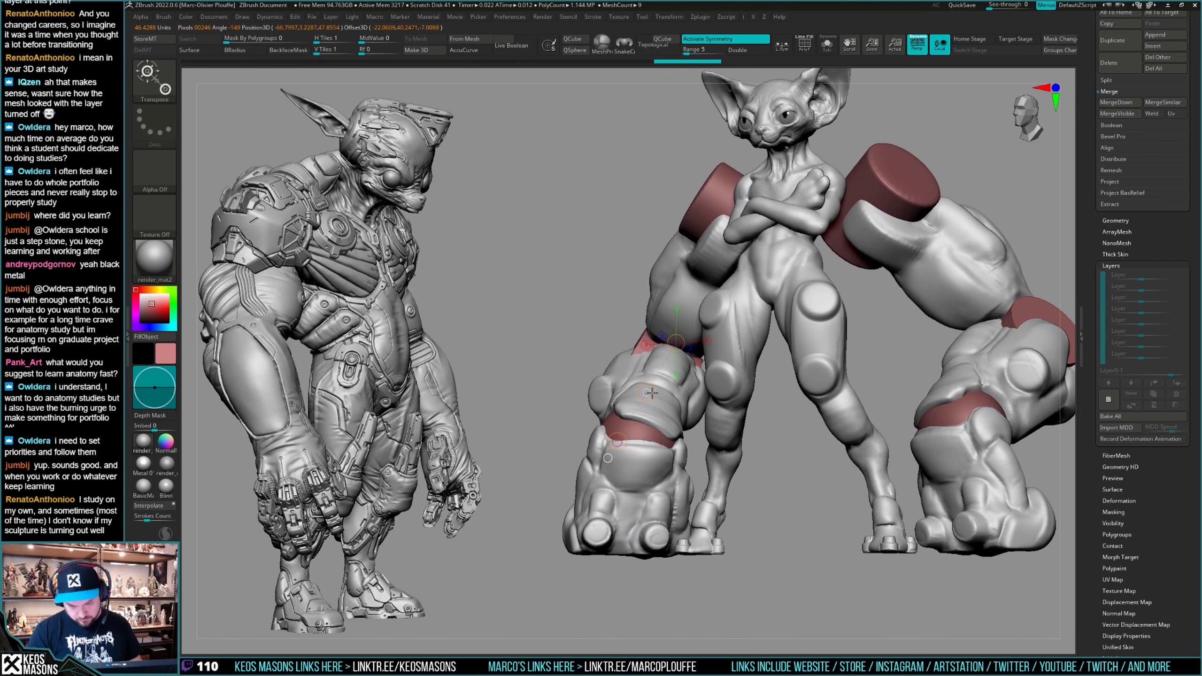
mouse_move(772, 450)
mouse_down()
mouse_move(732, 478)
mouse_move(836, 472)
mouse_move(649, 446)
mouse_move(720, 434)
mouse_move(718, 415)
mouse_up()
key(q)
Delete the PM3D_Cylinder3D1_1 subtool.
drag(776, 449, 852, 440)
scroll(1141, 359, up, 10)
scroll(1141, 360, up, 3)
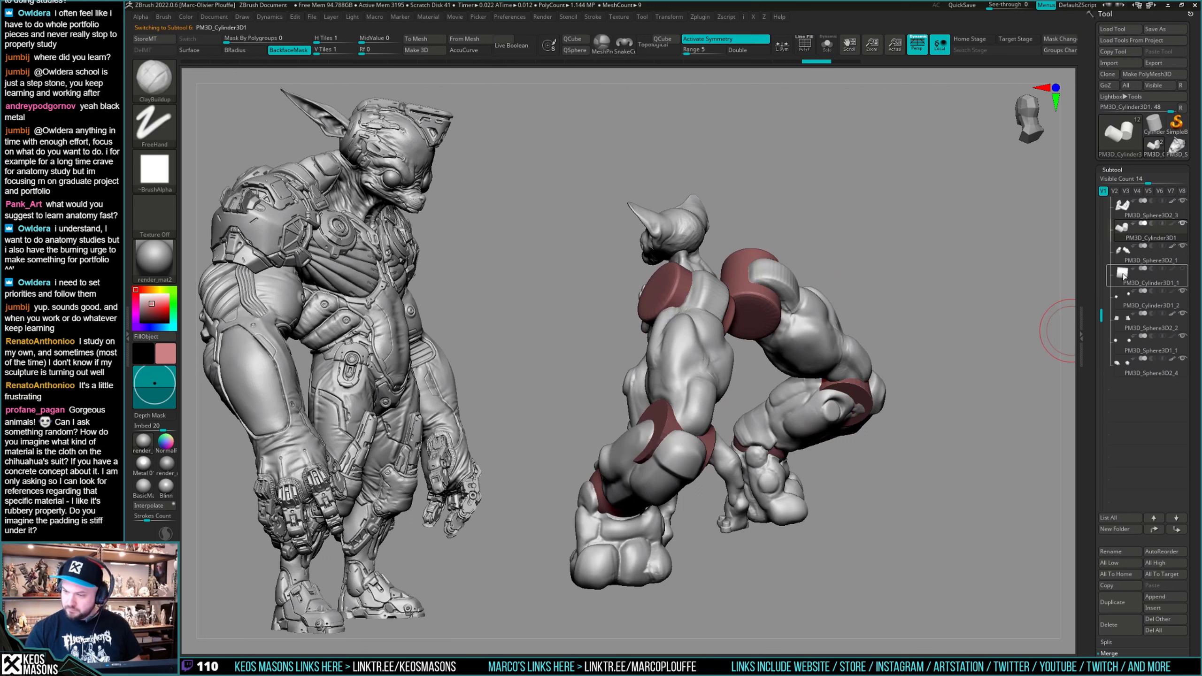
click(1123, 274)
key(ctrl+shift+s)
click(1119, 622)
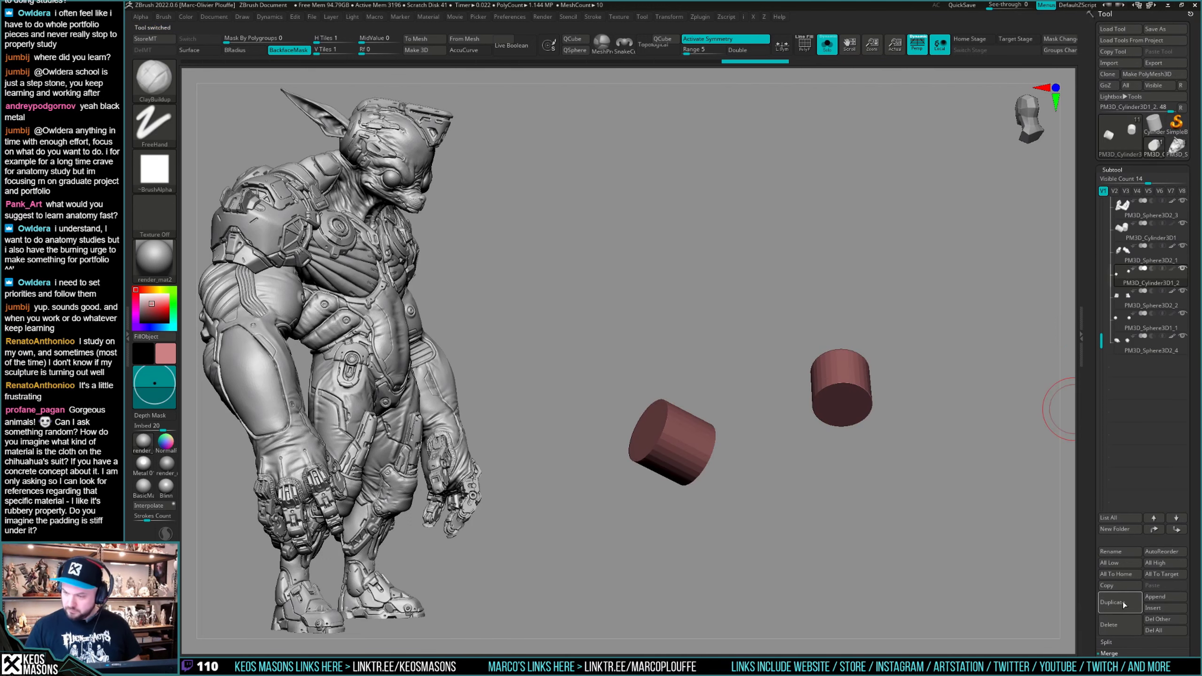
Exit the isolated view of the elbow cylinders and hide the upper arms.
mouse_move(1180, 253)
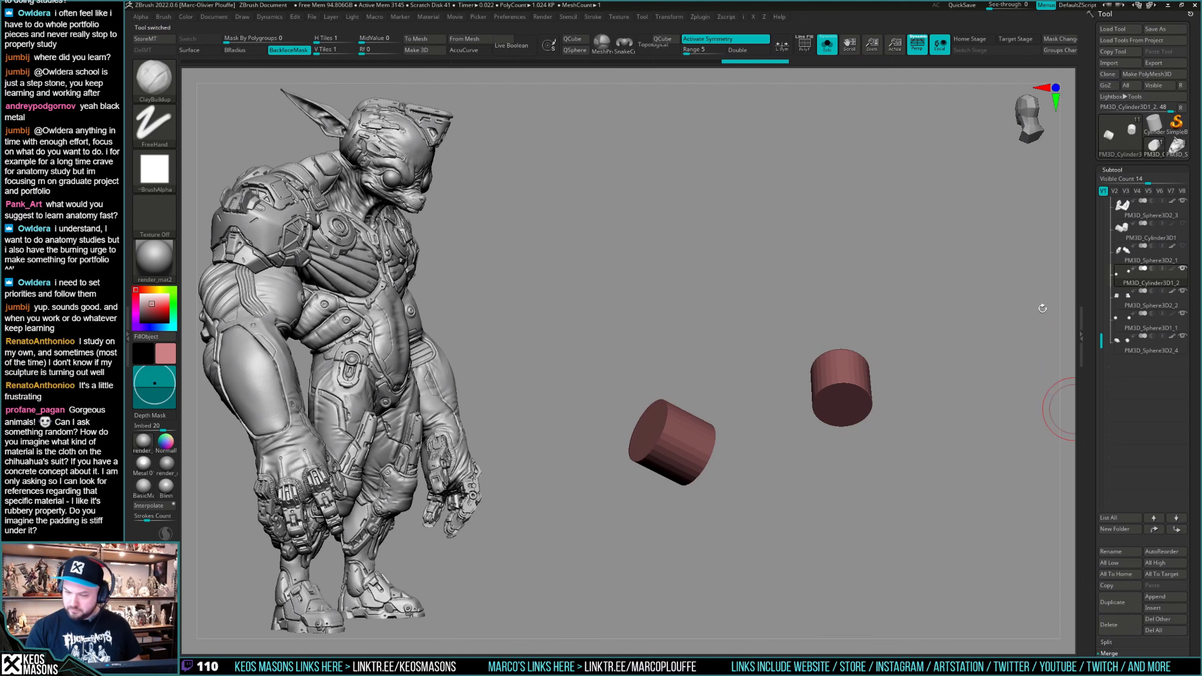
key(ctrl+shift+s)
click(1182, 247)
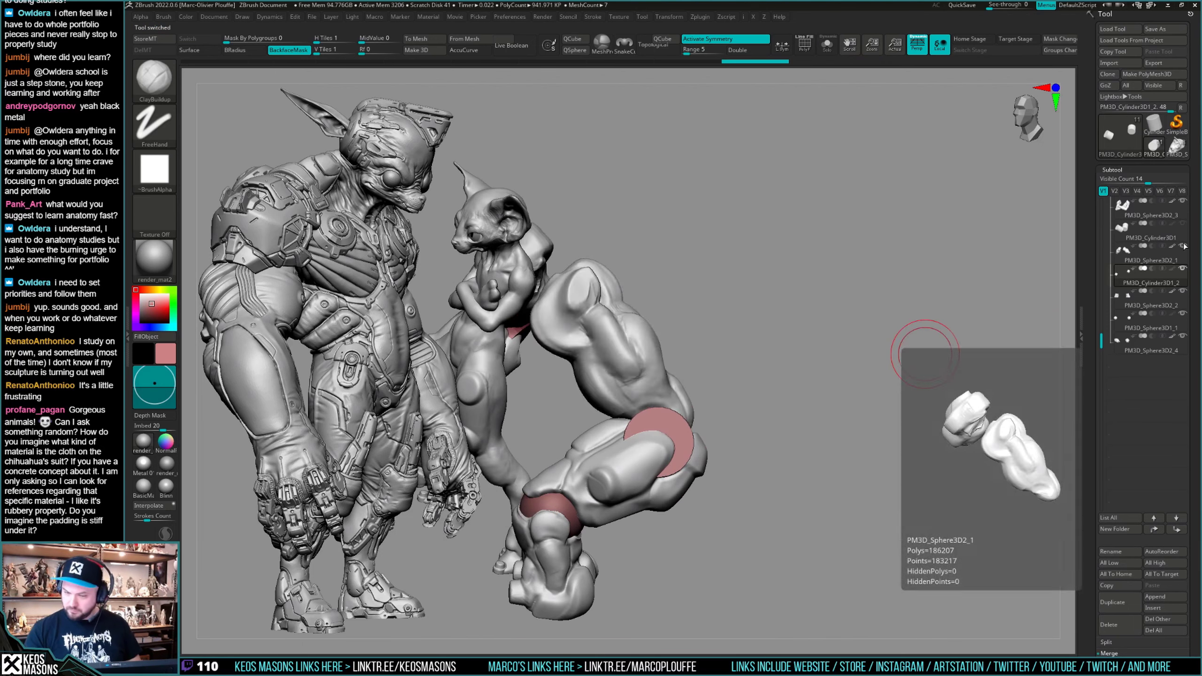
click(1181, 247)
mouse_move(1135, 271)
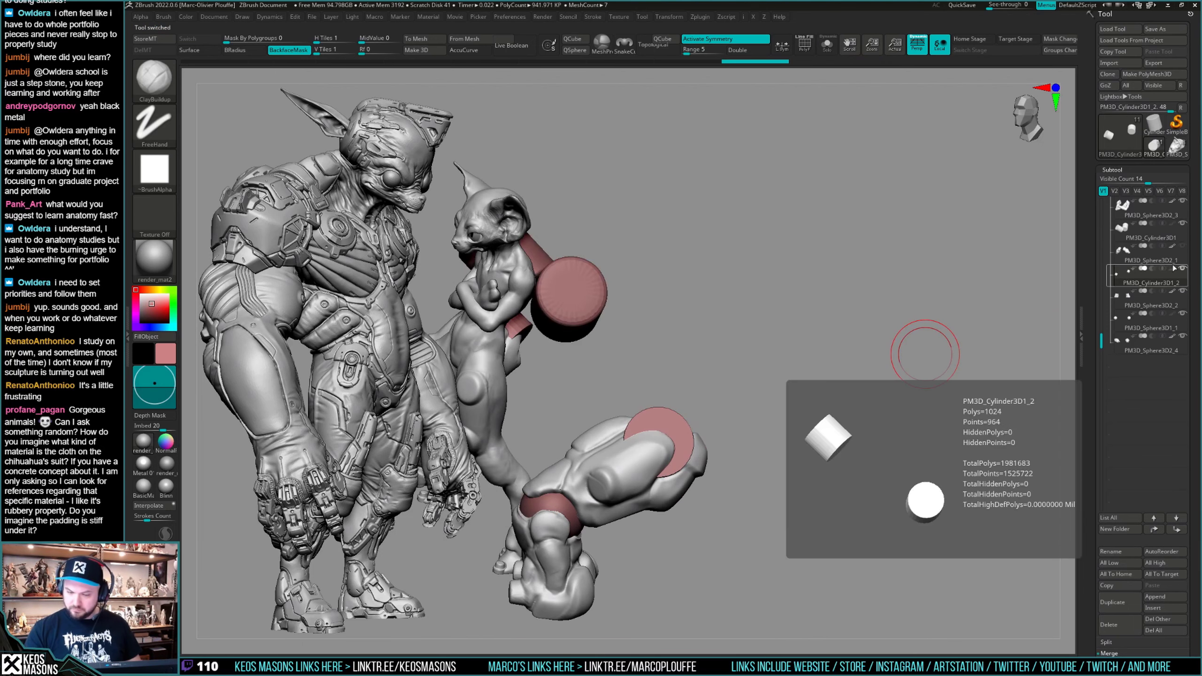
key(ctrl+shift+s)
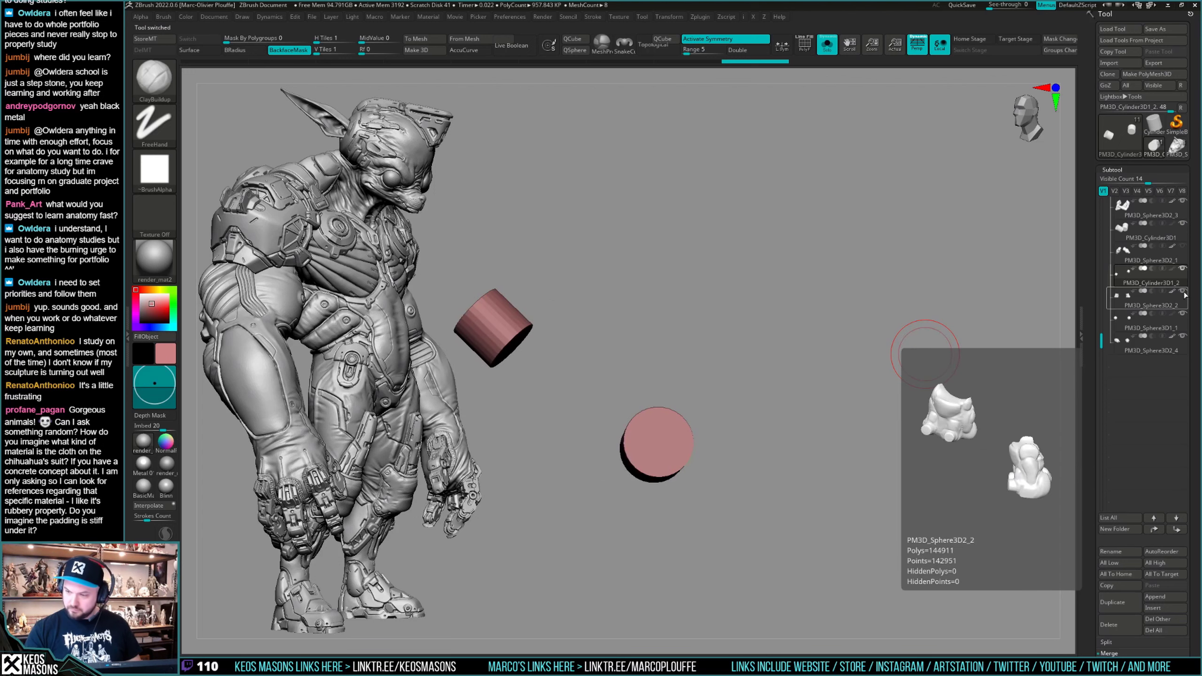
Move the forearm subtool directly below the elbow cylinders in the subtool order and hide the forearms.
mouse_move(1124, 209)
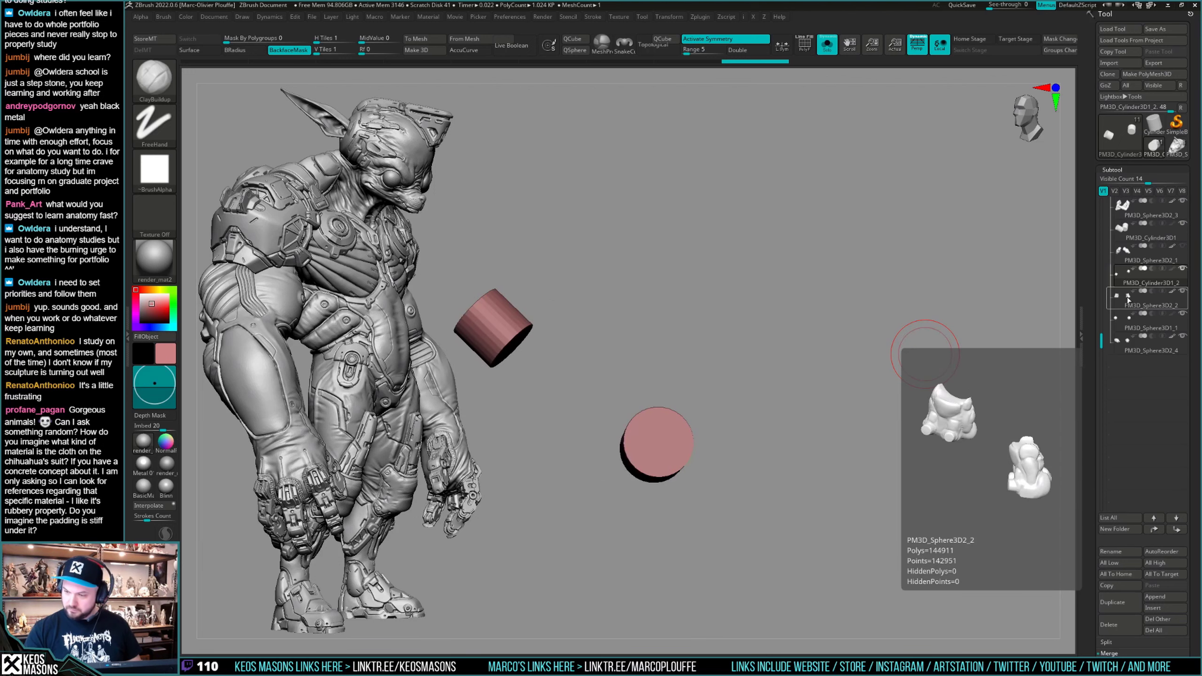
mouse_move(1123, 321)
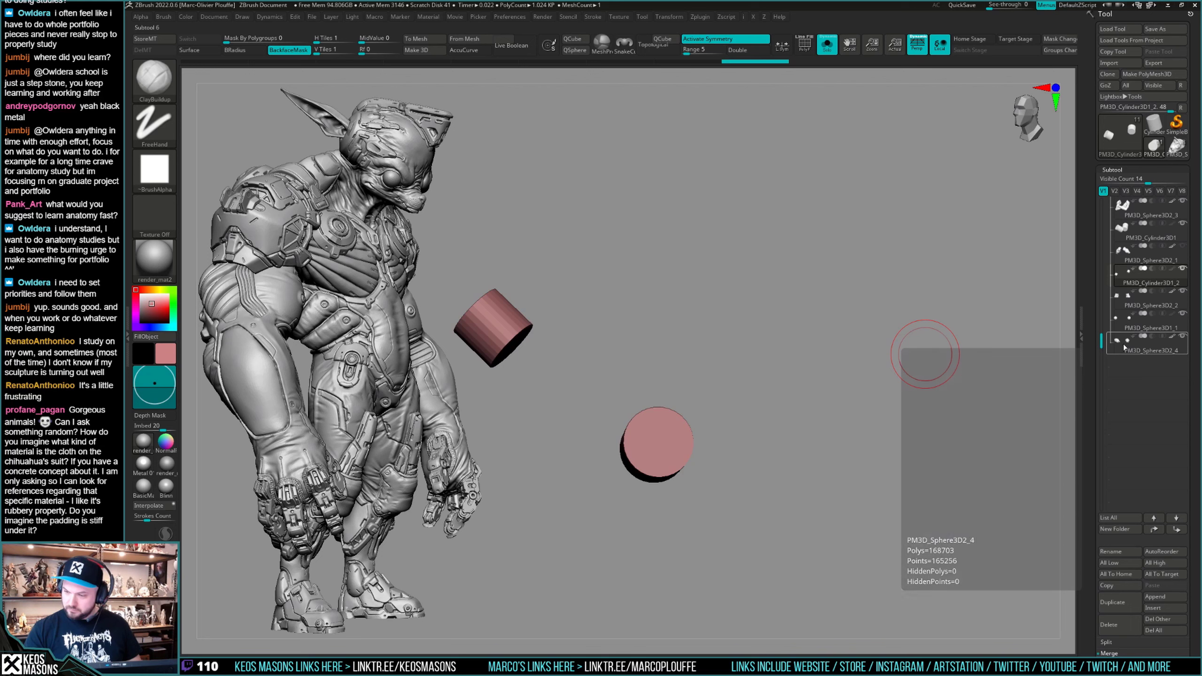
drag(1123, 345, 1127, 297)
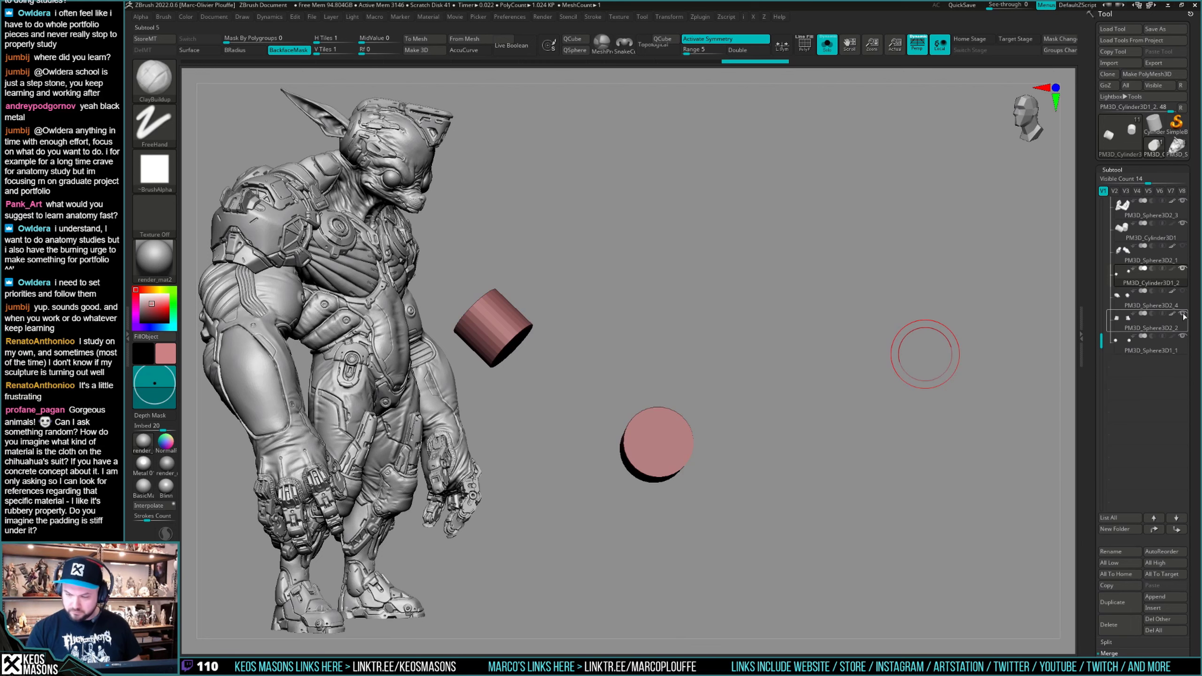
click(1181, 336)
click(826, 418)
drag(826, 418, 934, 381)
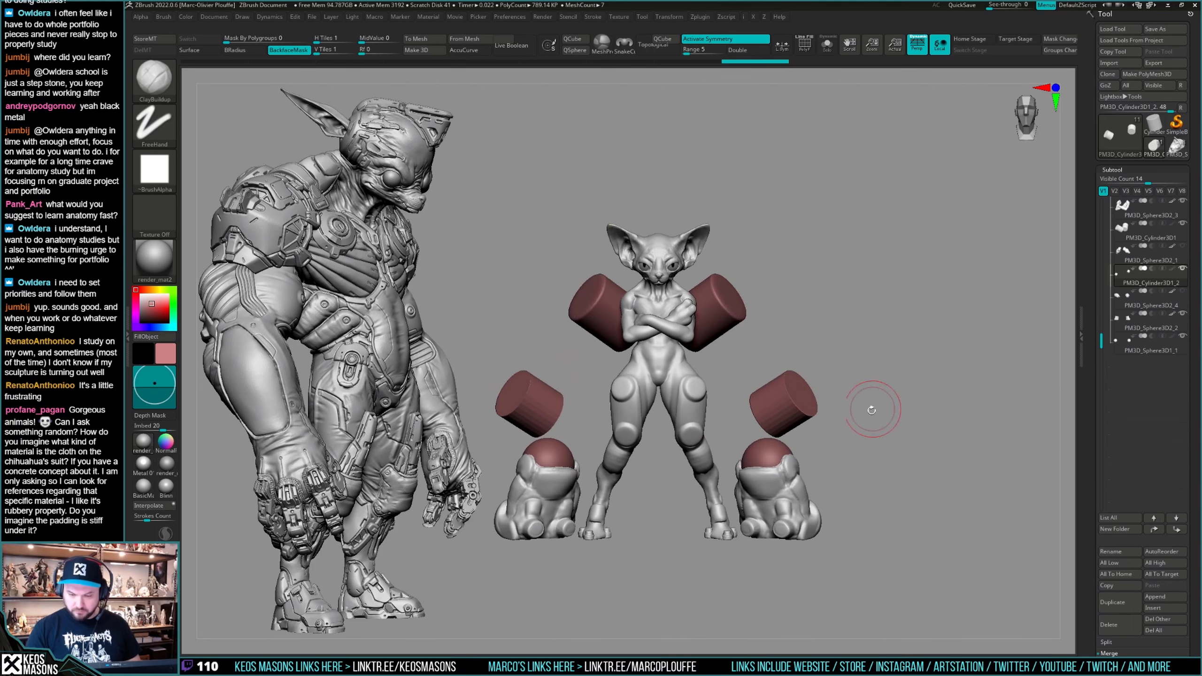
Subdivide the elbow cylinders twice.
drag(872, 408, 832, 427)
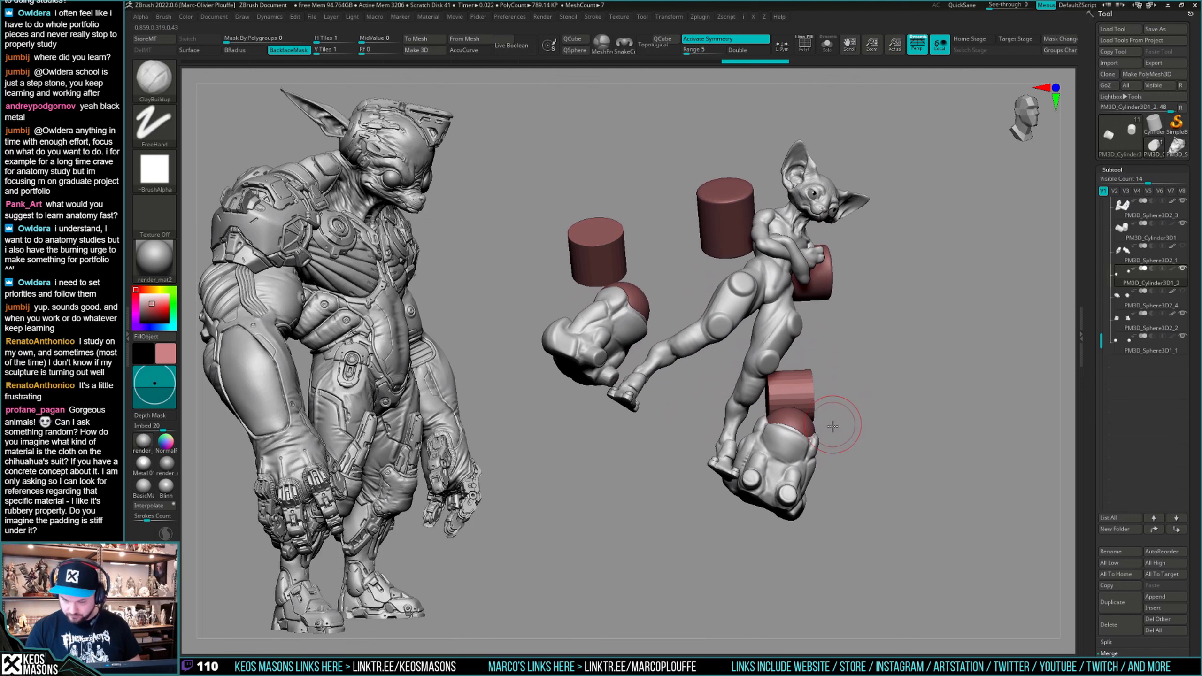
drag(911, 409, 830, 482)
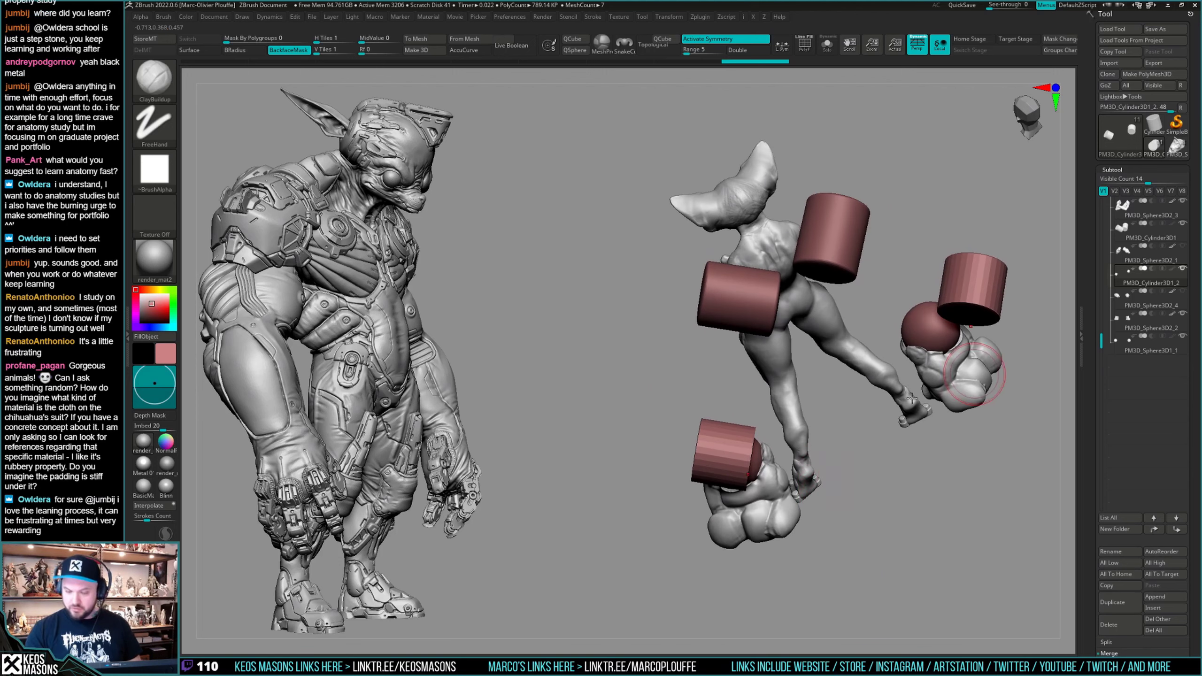
key(ctrl+d)
key(ctrl+d)
drag(858, 410, 804, 412)
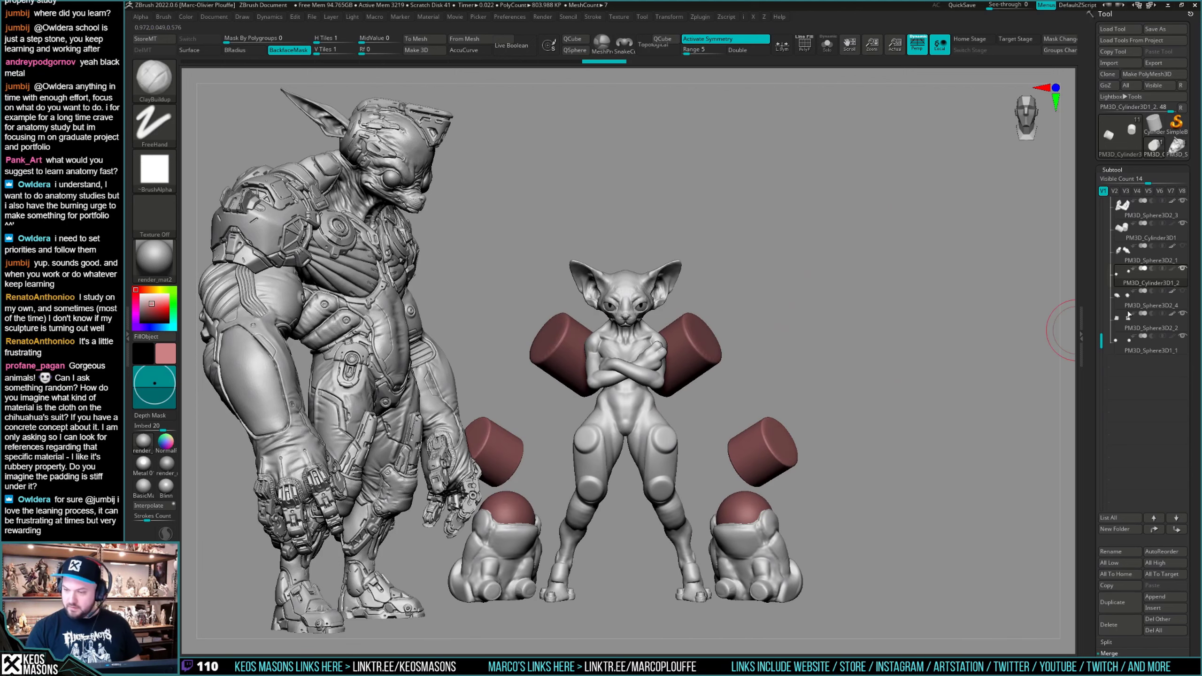
Show the hidden upper arms and forearms again.
click(1184, 248)
alt+drag(877, 405, 900, 387)
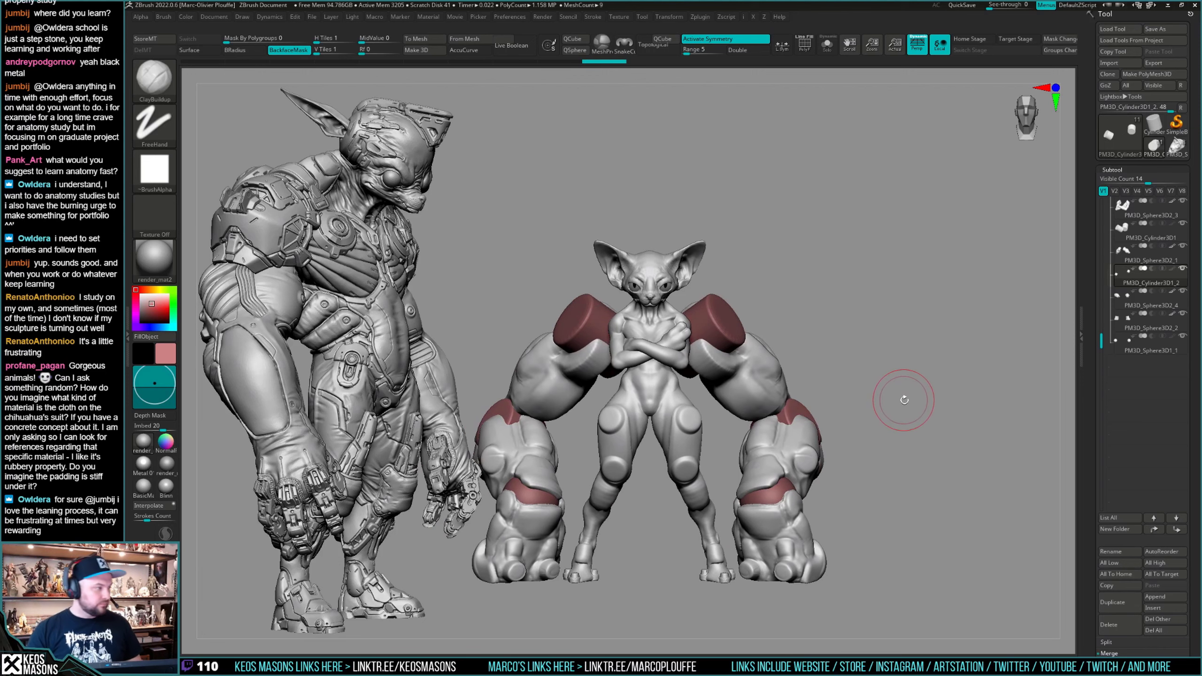
mouse_move(878, 430)
alt+mouse_down()
mouse_move(890, 408)
mouse_move(927, 400)
mouse_move(675, 432)
mouse_move(804, 426)
mouse_move(945, 461)
mouse_move(931, 387)
mouse_move(844, 441)
alt+mouse_up()
alt+right_drag(856, 435, 844, 427)
Switch to the Move brush and add a second sculpting layer to the forearms.
mouse_move(844, 427)
ctrl+right_down()
mouse_move(847, 400)
mouse_move(903, 395)
ctrl+right_up()
key(space)
click(913, 349)
scroll(1111, 327, down, 10)
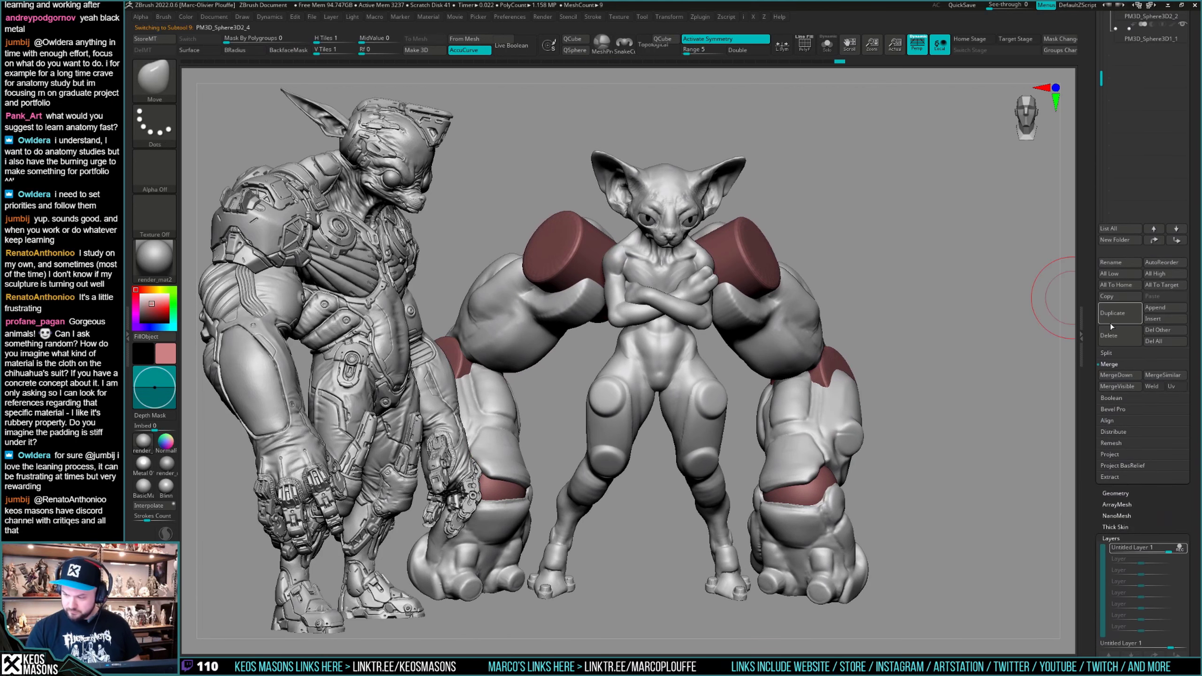
scroll(1156, 520, down, 3)
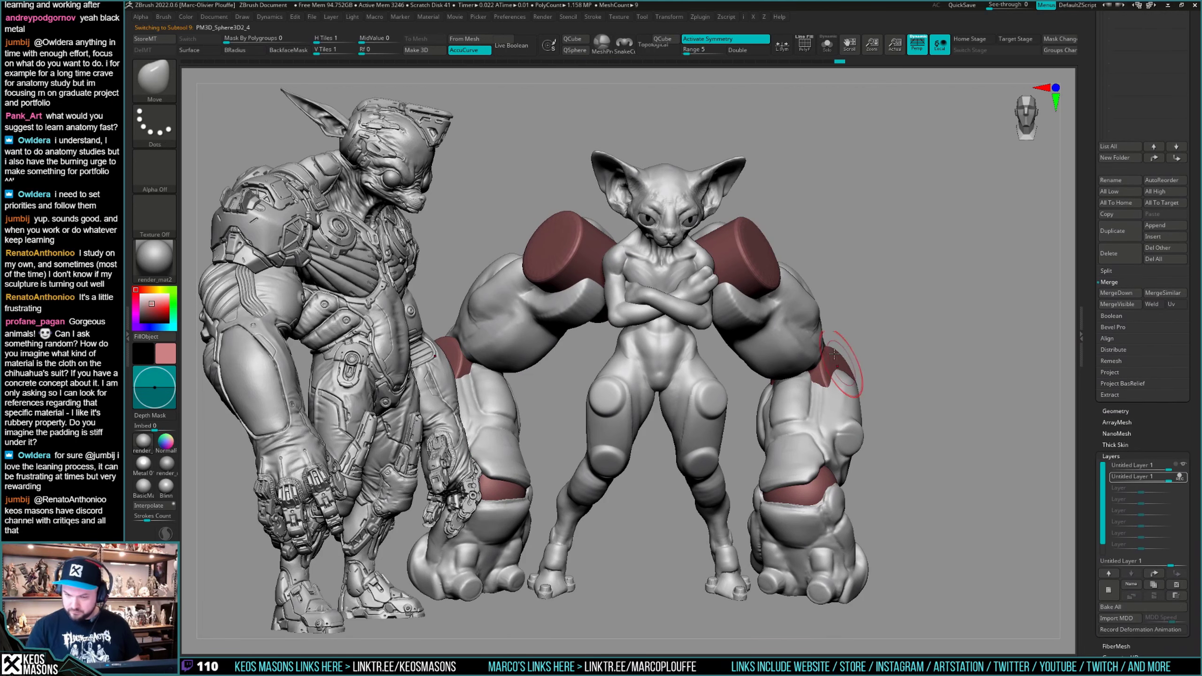
Build up and smooth the outer side of the shoulder caps from behind with the ClayBuildup brush on the upper arms.
right_drag(789, 469, 872, 382)
right_click(872, 383)
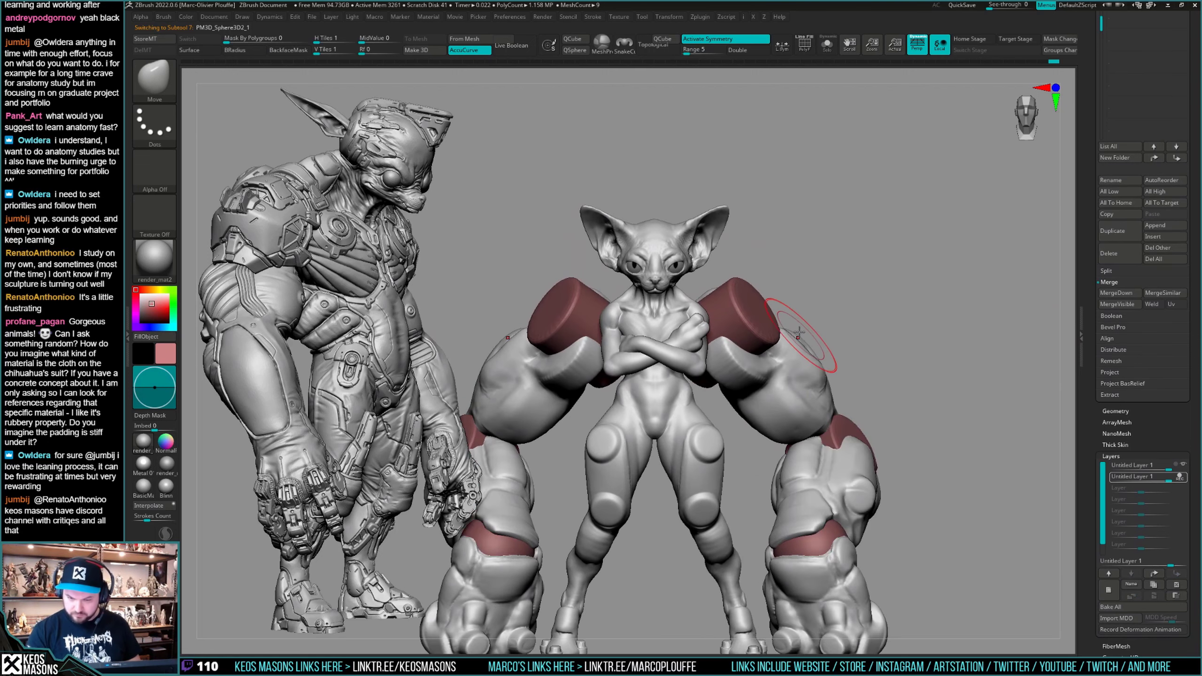
right_drag(798, 334, 772, 411)
right_click(778, 457)
right_click(771, 411)
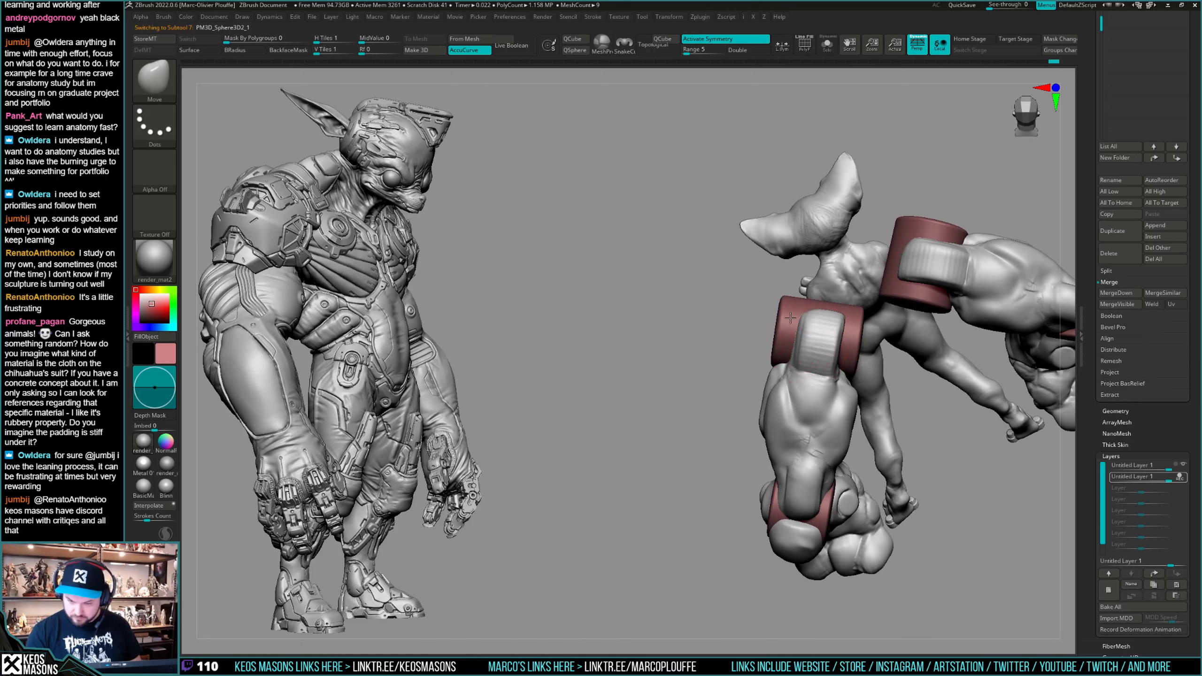
key(b)
key(c)
key(b)
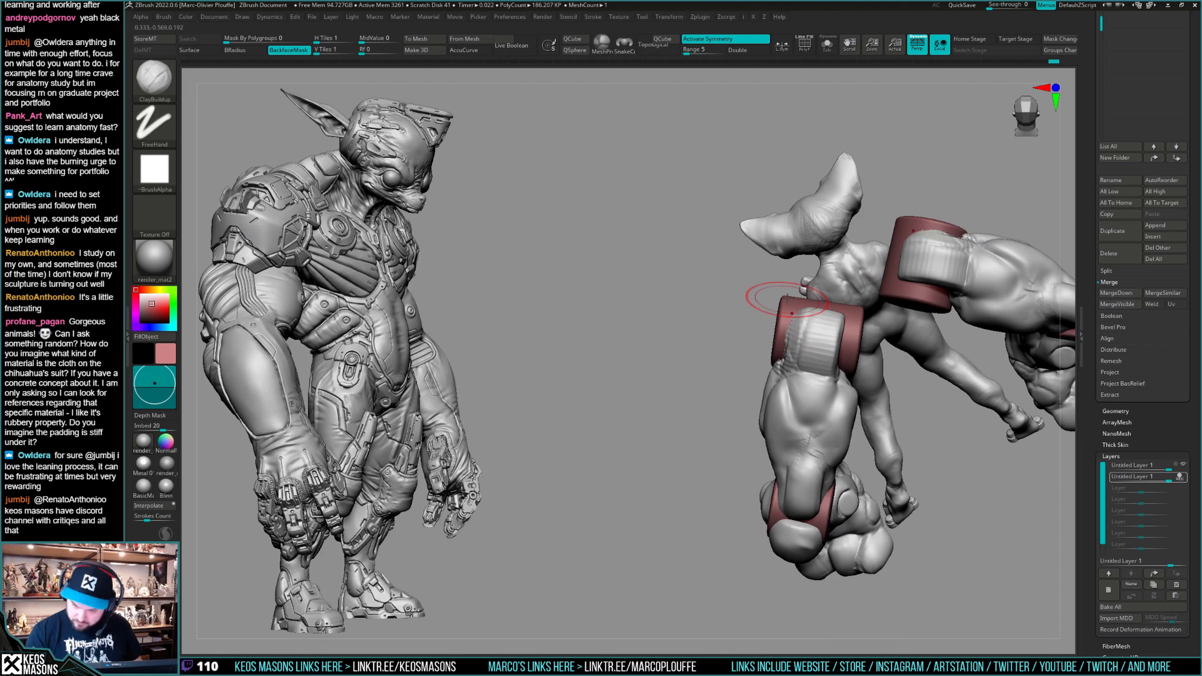
right_click(745, 400)
right_drag(745, 400, 728, 402)
right_click(745, 402)
shift+drag(797, 311, 787, 341)
right_drag(746, 401, 766, 379)
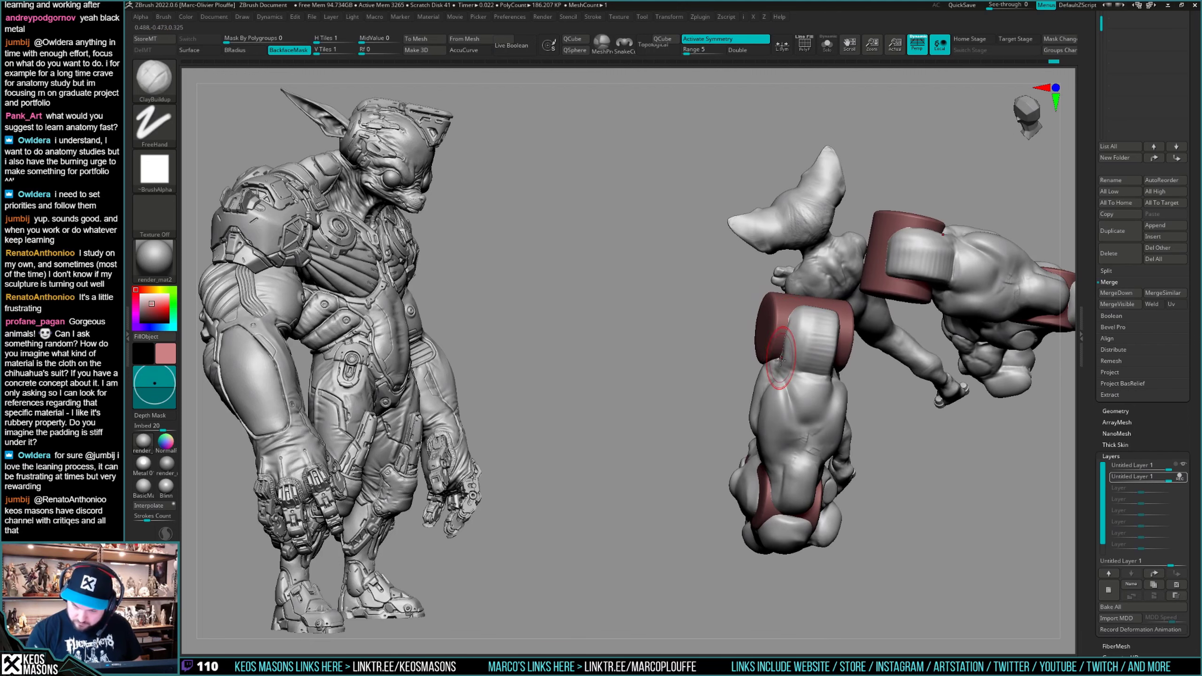
drag(786, 306, 779, 329)
right_drag(780, 329, 832, 332)
Build up the inner side of the shoulder caps from behind with the ClayBuildup brush and smooth the surface.
drag(840, 327, 837, 355)
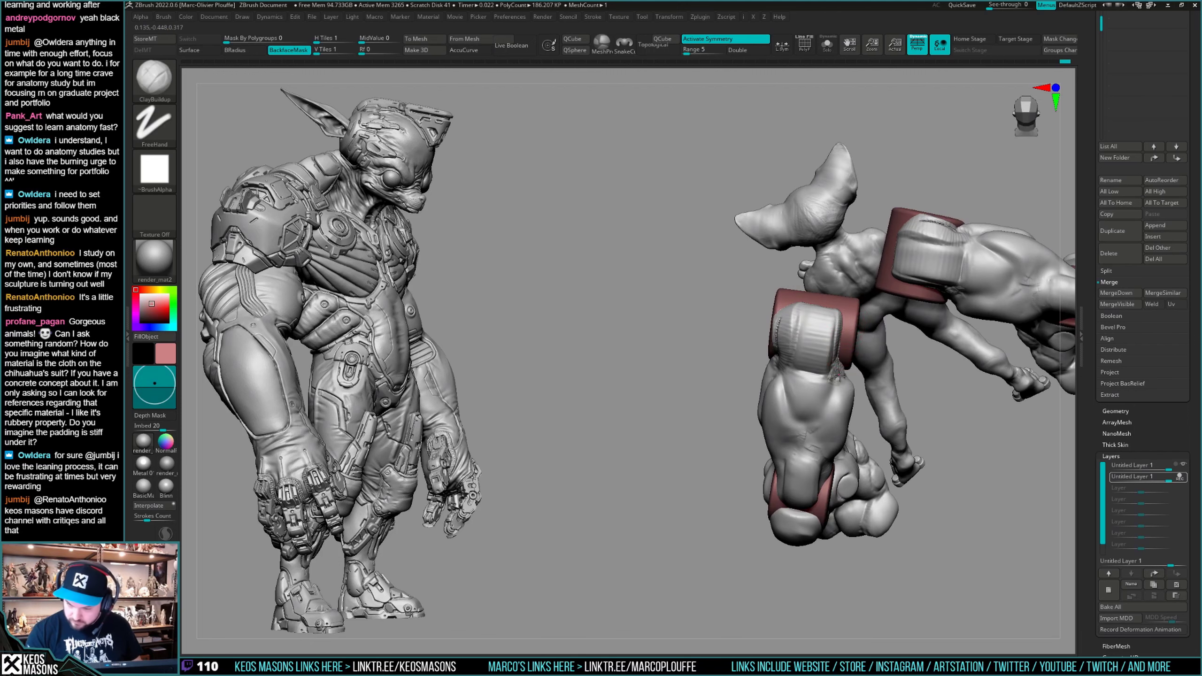
right_drag(832, 352, 847, 342)
right_click(846, 341)
key(alt+s)
drag(847, 332, 849, 359)
mouse_move(853, 348)
right_down()
mouse_move(772, 335)
mouse_move(800, 326)
right_up()
key(alt+s)
key(shift)
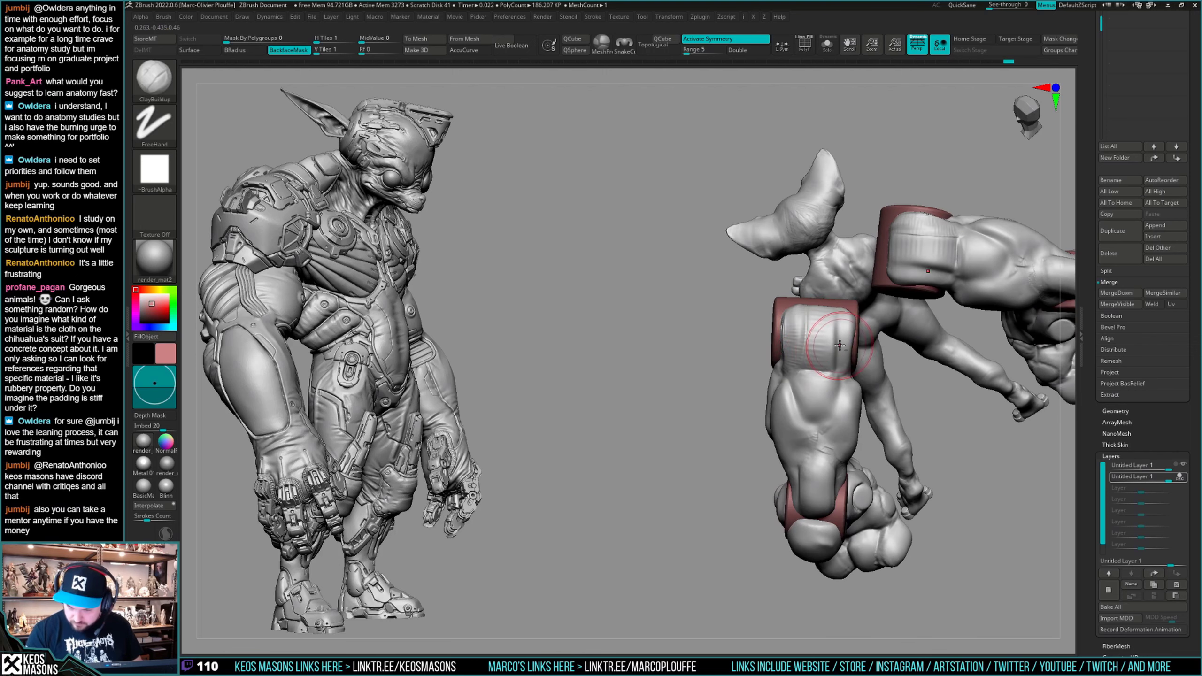
key(shift)
Examine the silhouette and proportions of the whole cat and its oversized arms from several angles.
mouse_move(837, 372)
right_down()
mouse_move(798, 311)
mouse_move(896, 373)
mouse_move(1045, 376)
mouse_move(712, 391)
mouse_move(737, 414)
mouse_move(771, 408)
mouse_move(771, 421)
mouse_move(758, 381)
mouse_move(771, 349)
mouse_move(901, 381)
mouse_move(807, 417)
right_up()
right_drag(768, 456, 804, 441)
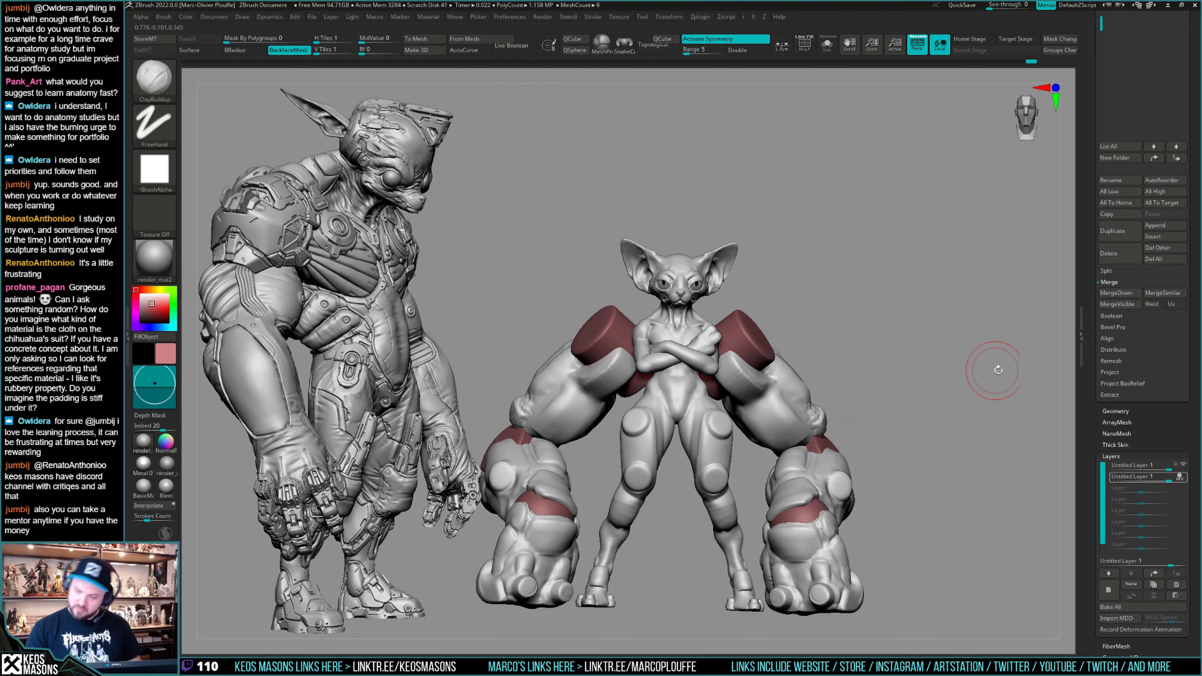
mouse_move(953, 389)
right_down()
mouse_move(792, 419)
mouse_move(799, 404)
mouse_move(779, 405)
mouse_move(828, 420)
mouse_move(898, 402)
mouse_move(851, 404)
right_up()
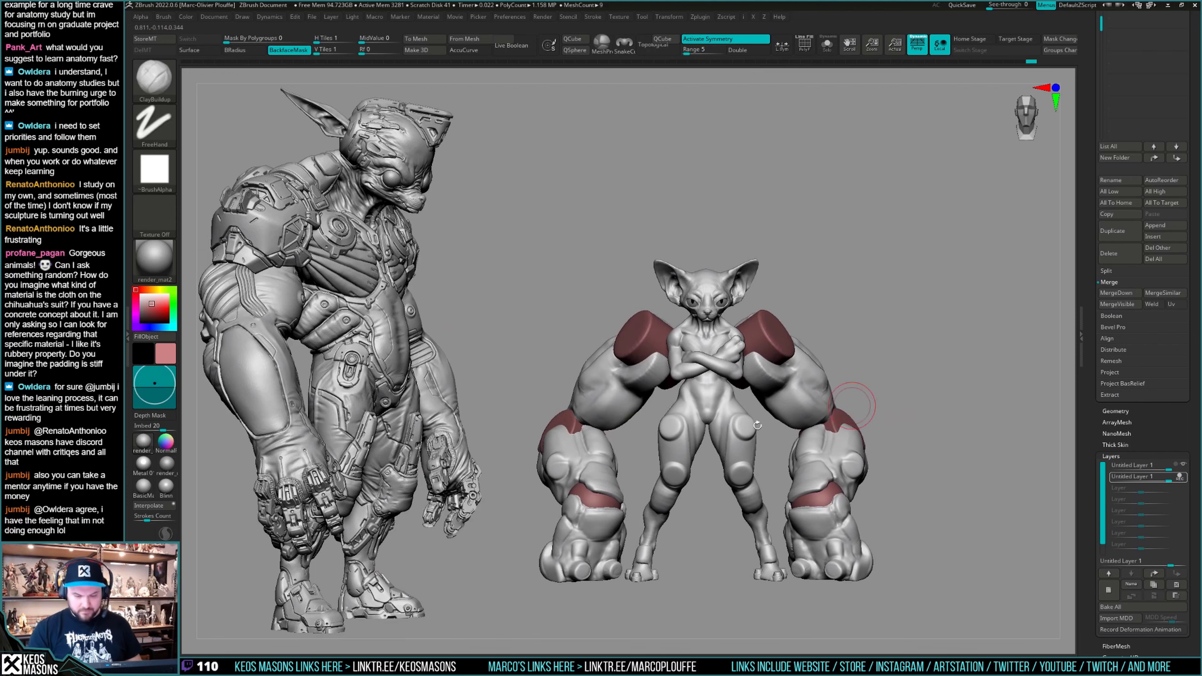
mouse_move(757, 425)
right_down()
mouse_move(738, 421)
mouse_move(724, 450)
mouse_move(630, 446)
mouse_move(629, 402)
mouse_move(622, 421)
mouse_move(647, 476)
mouse_move(656, 428)
mouse_move(638, 463)
mouse_move(662, 440)
right_up()
key(alt+s)
key(alt+s)
key(ctrl)
alt+right_drag(910, 405, 897, 378)
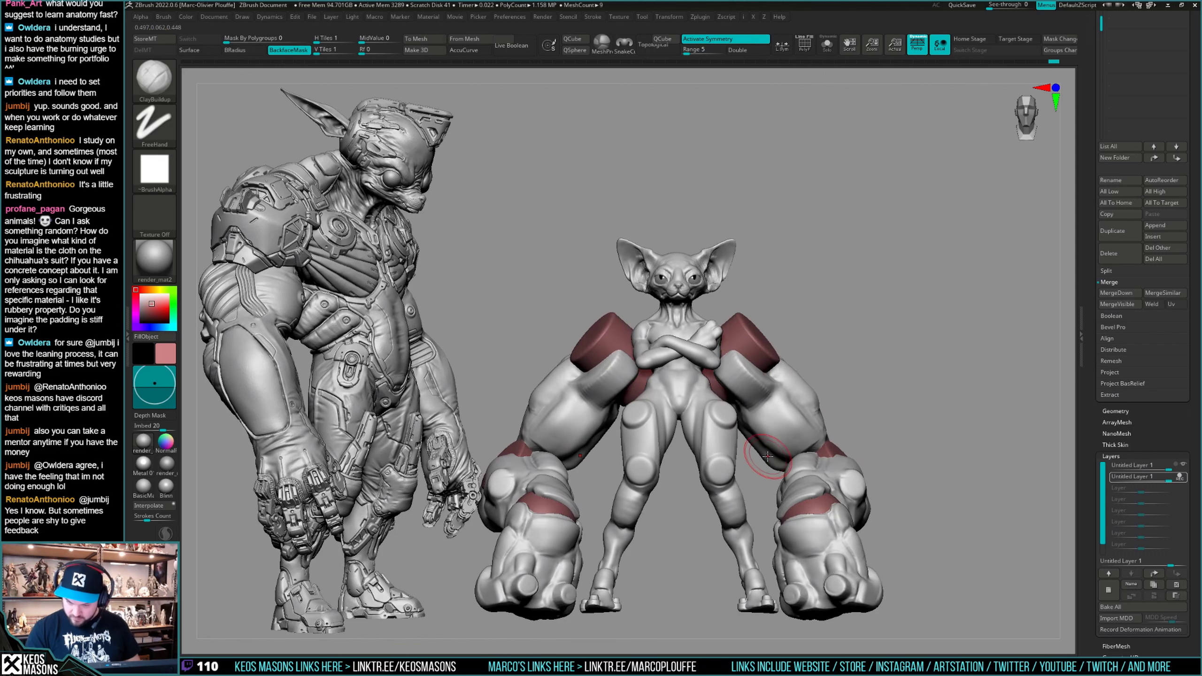
mouse_move(763, 460)
right_down()
mouse_move(743, 454)
mouse_move(757, 430)
mouse_move(739, 445)
mouse_move(670, 454)
mouse_move(746, 419)
mouse_move(1017, 359)
mouse_move(869, 357)
mouse_move(894, 358)
mouse_move(861, 408)
mouse_move(771, 417)
mouse_move(770, 444)
mouse_move(1070, 447)
mouse_move(752, 455)
right_up()
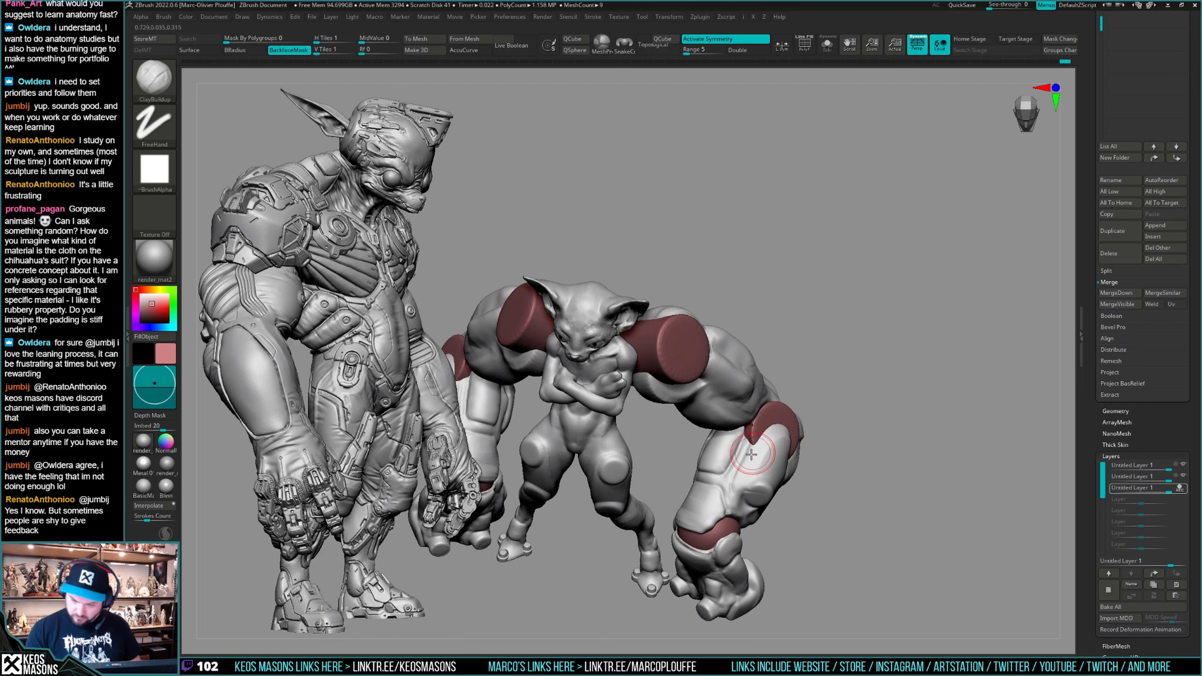
Select the forearms and touch up their elbow ends with the ClayBuildup brush, smoothing the surface with the forearms isolated.
key(alt+s)
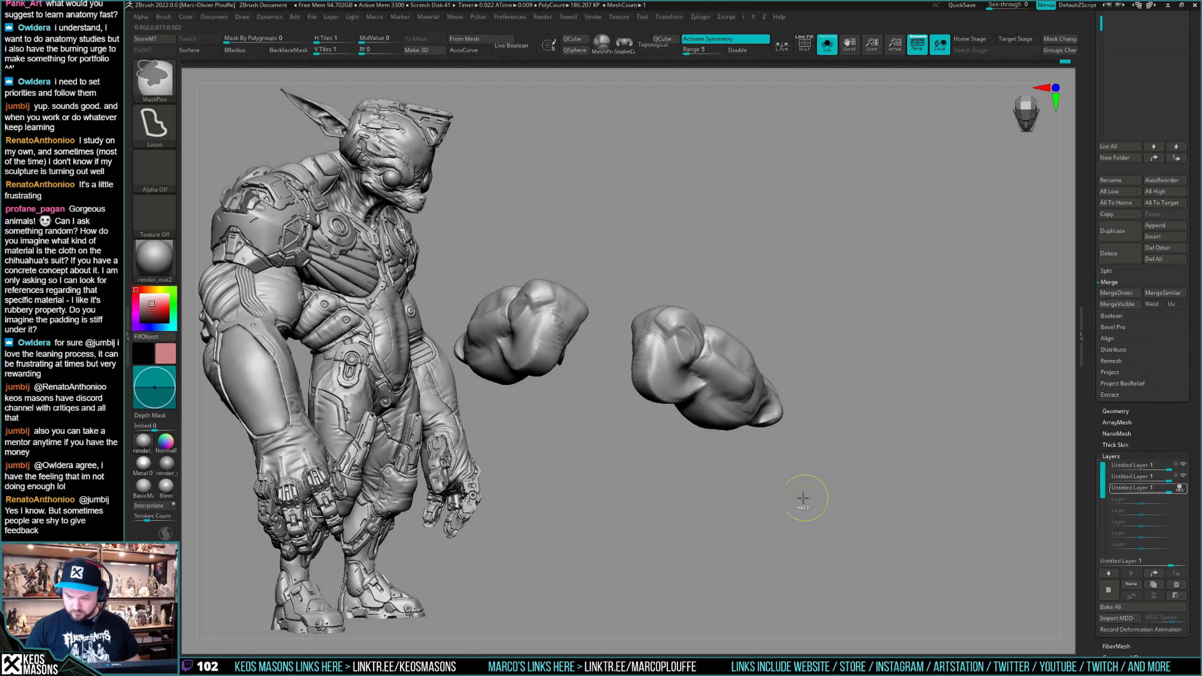
key(ctrl+shift)
key(alt+s)
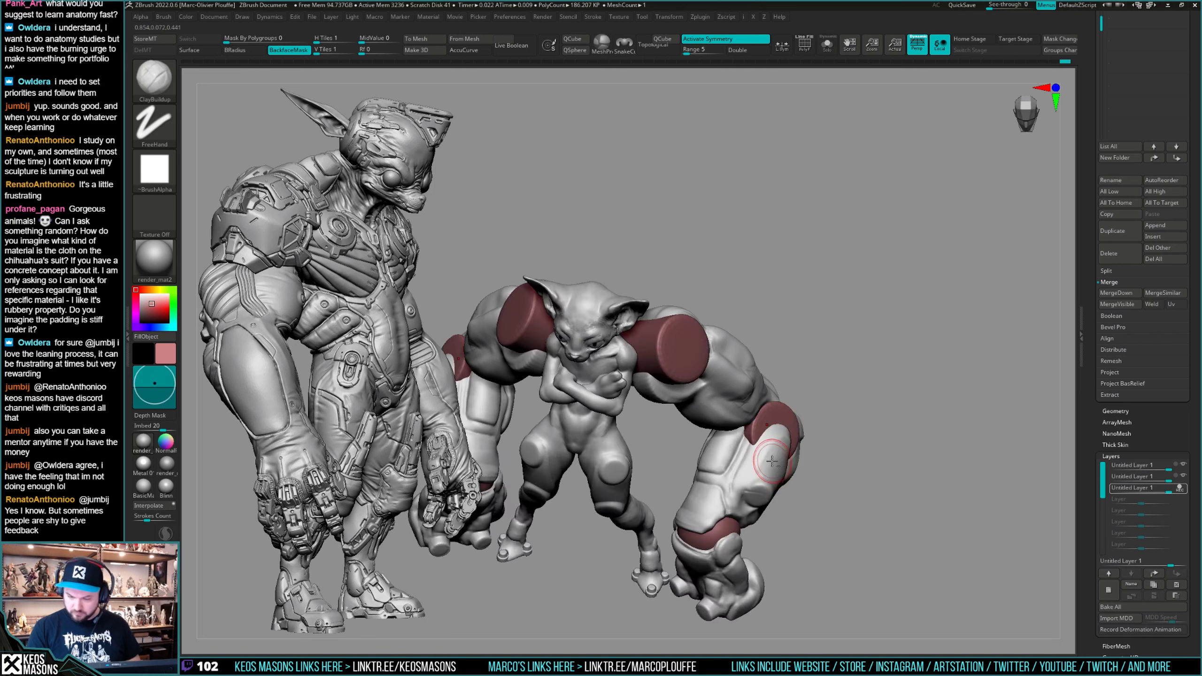
alt+click(782, 467)
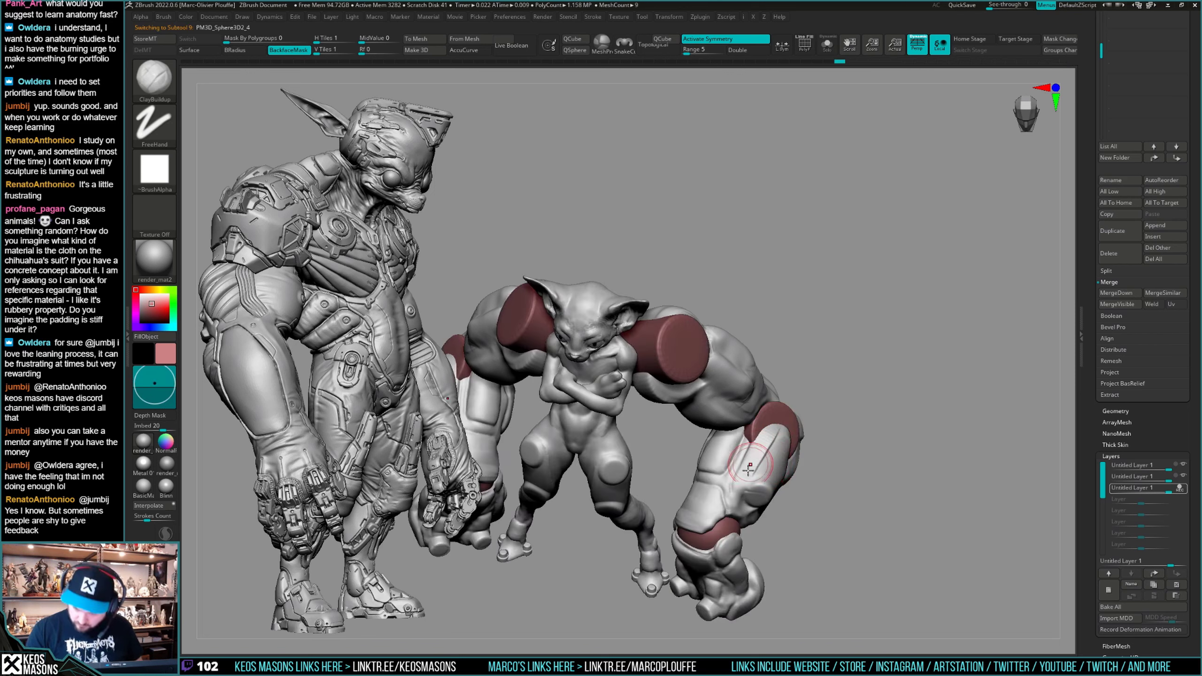
mouse_move(749, 469)
right_down()
mouse_move(799, 429)
mouse_move(767, 438)
mouse_move(791, 441)
mouse_move(775, 435)
mouse_move(787, 462)
mouse_move(814, 442)
mouse_move(798, 429)
mouse_move(768, 443)
right_up()
key(space)
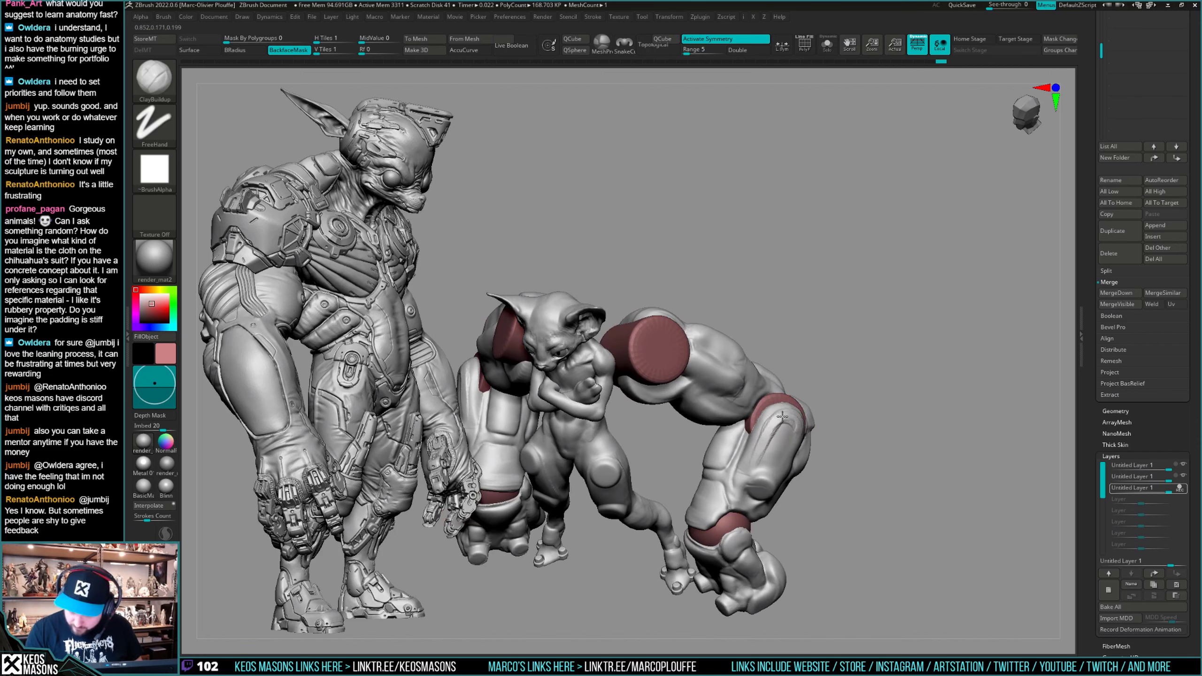
mouse_move(782, 435)
right_down()
mouse_move(799, 411)
mouse_move(776, 431)
mouse_move(821, 419)
mouse_move(823, 446)
mouse_move(835, 404)
mouse_move(852, 421)
mouse_move(912, 403)
right_up()
drag(904, 403, 904, 406)
click(938, 360)
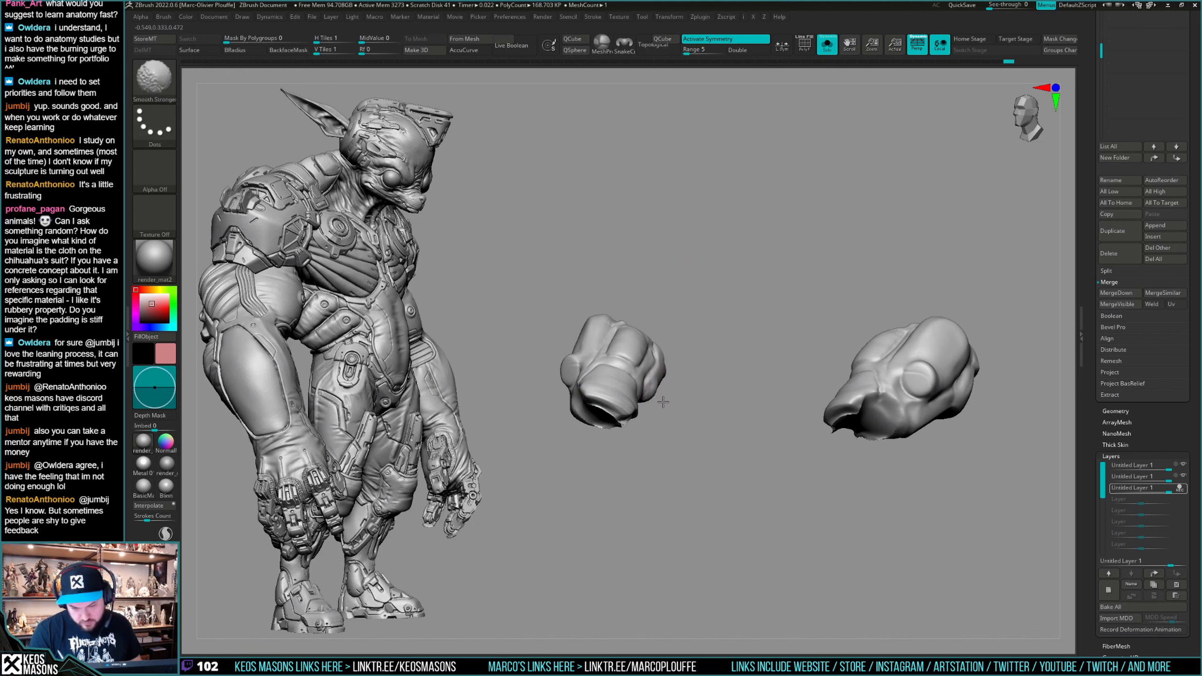
mouse_move(653, 400)
mouse_down()
mouse_move(660, 377)
mouse_move(985, 419)
mouse_move(938, 438)
mouse_move(951, 426)
mouse_move(918, 450)
mouse_move(928, 454)
mouse_move(945, 444)
mouse_move(905, 443)
mouse_move(927, 441)
mouse_up()
key(ctrl+shift+s)
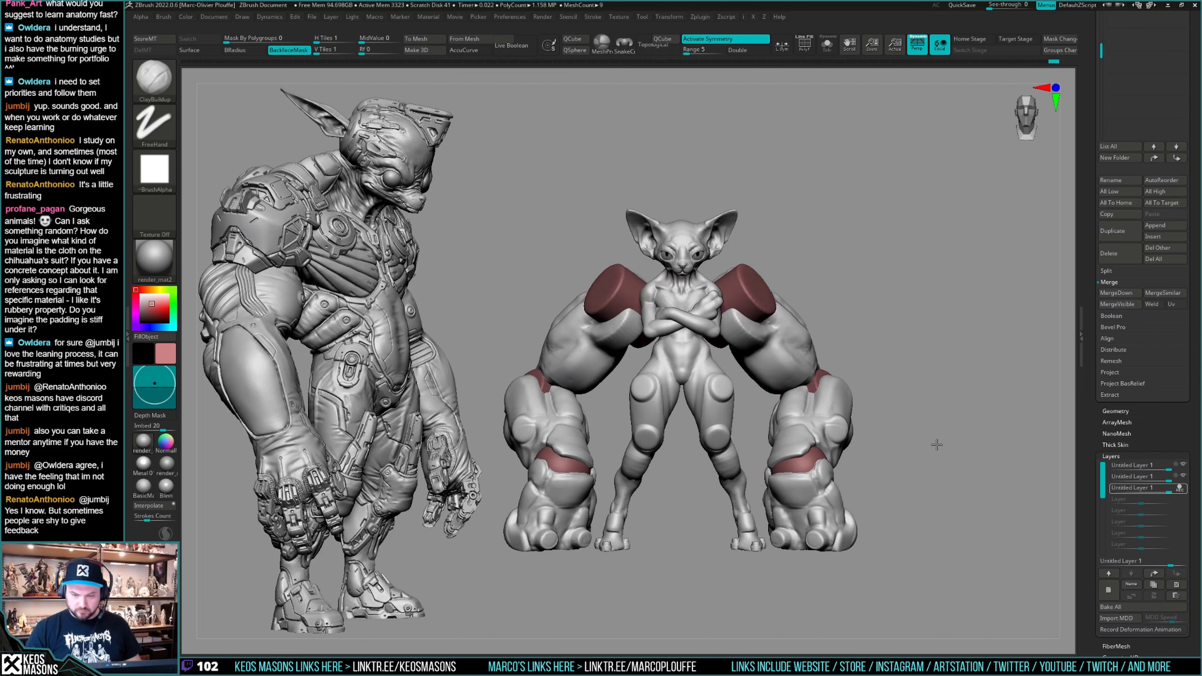
Select the upper arms, choose the Orb_Cracks brush and sharpen and smooth the front of the shoulder caps.
ctrl+right_drag(738, 313, 736, 356)
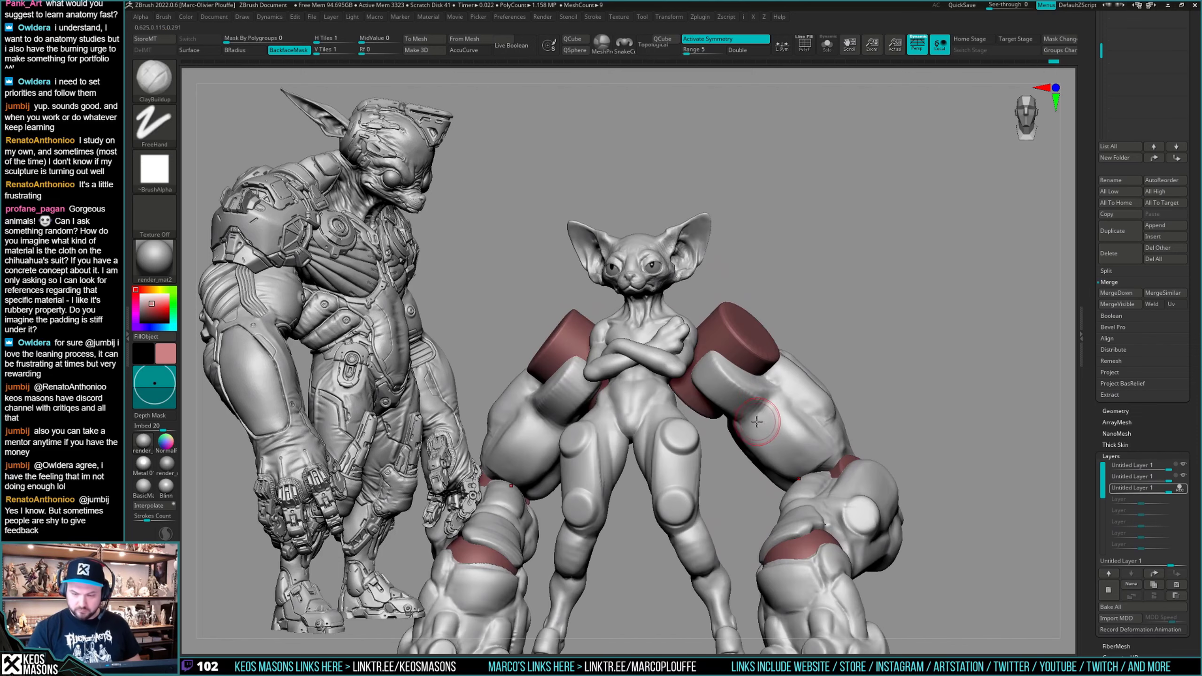
alt+click(726, 354)
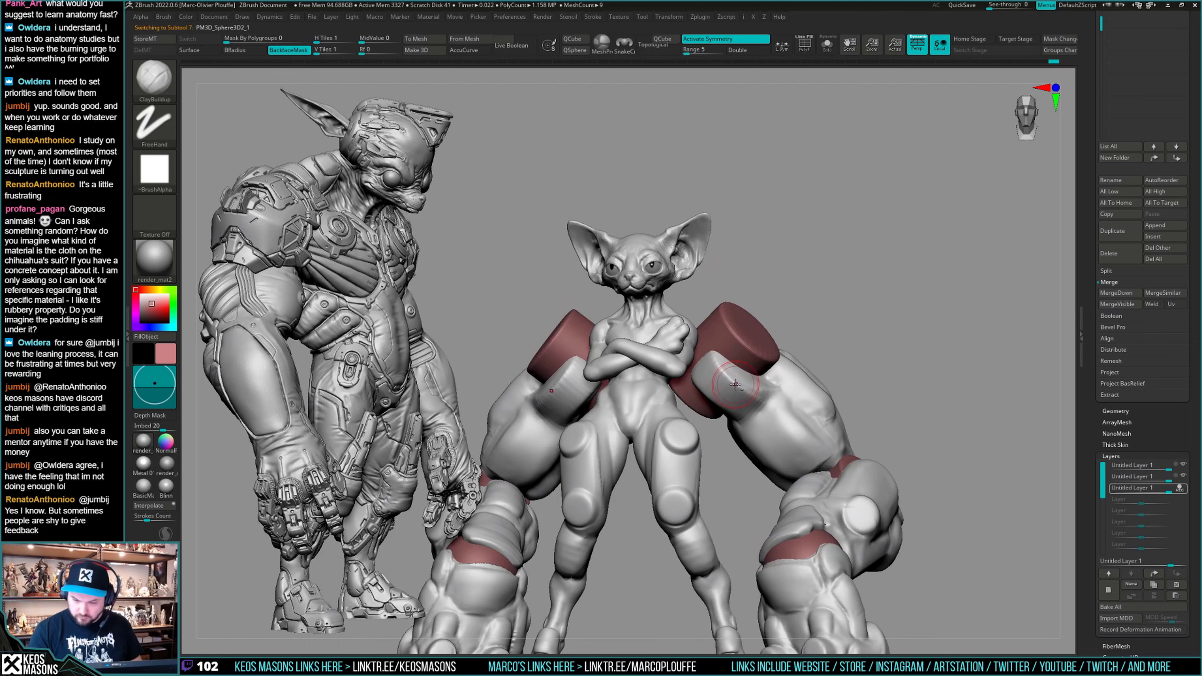
key(space)
click(780, 347)
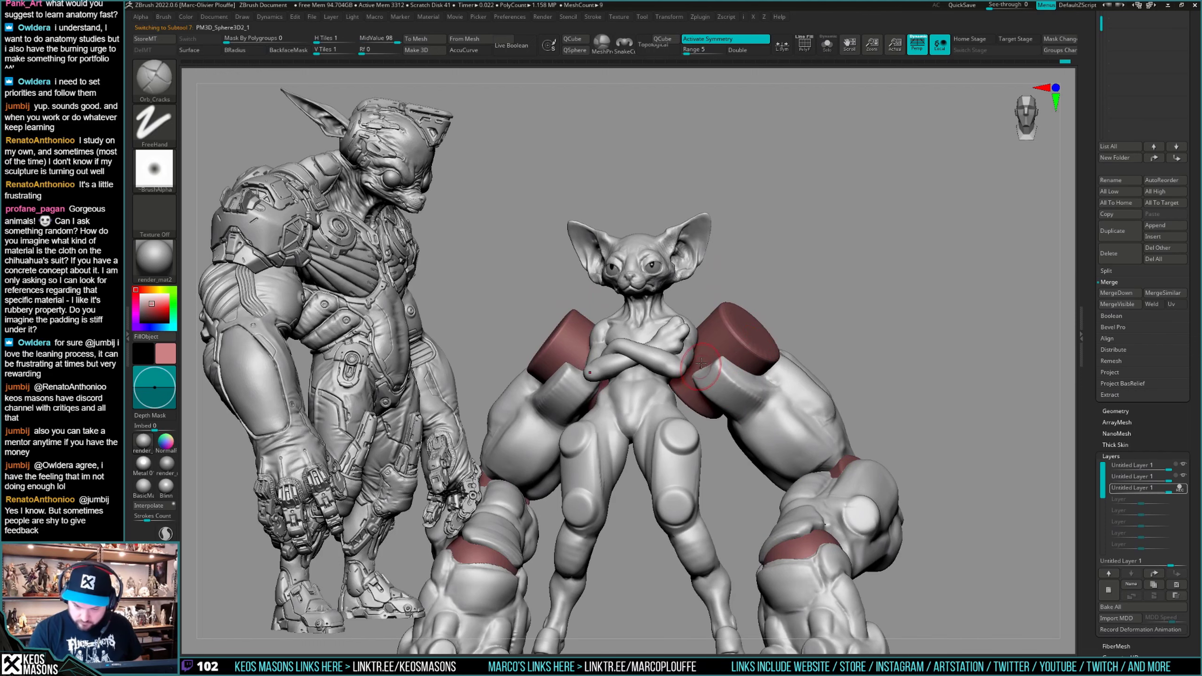
mouse_move(685, 360)
right_down()
mouse_move(702, 373)
mouse_move(713, 358)
right_up()
key(space)
key(shift)
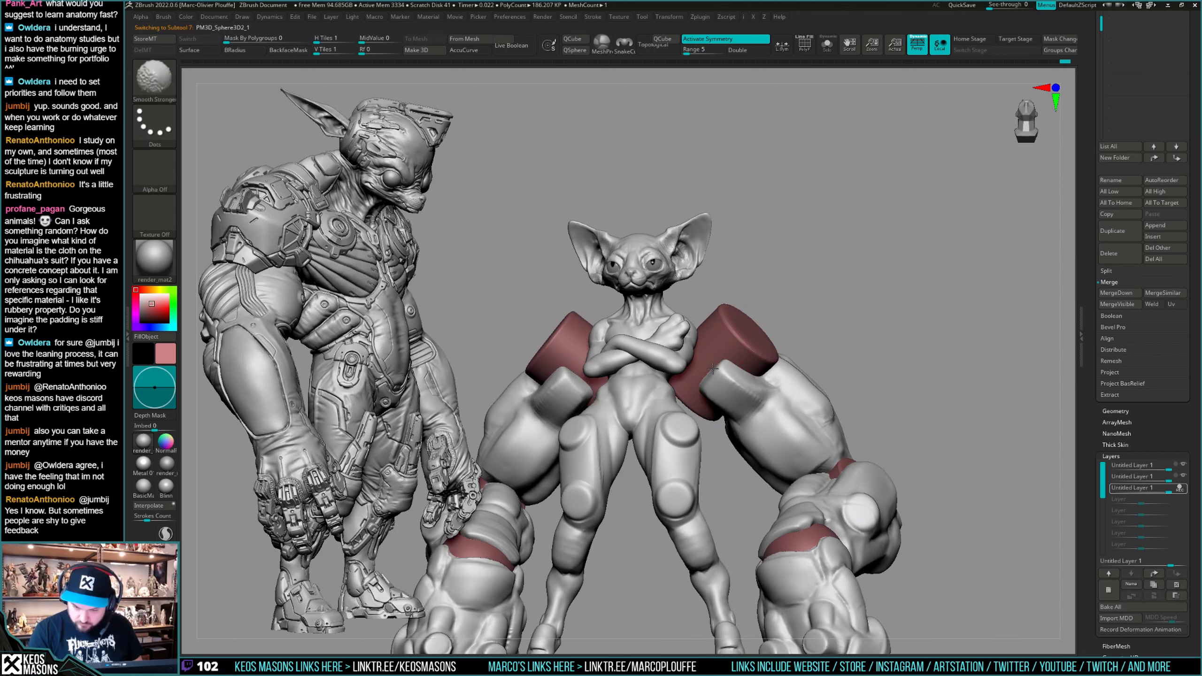
mouse_move(577, 378)
right_down()
mouse_move(914, 388)
mouse_move(879, 408)
mouse_move(890, 369)
mouse_move(880, 354)
right_up()
Switch to the TrimHole brush and stamp a round disc into the front end of the shoulder caps.
key(b)
key(t)
key(h)
drag(724, 387, 736, 378)
right_drag(736, 377, 729, 386)
drag(728, 386, 726, 389)
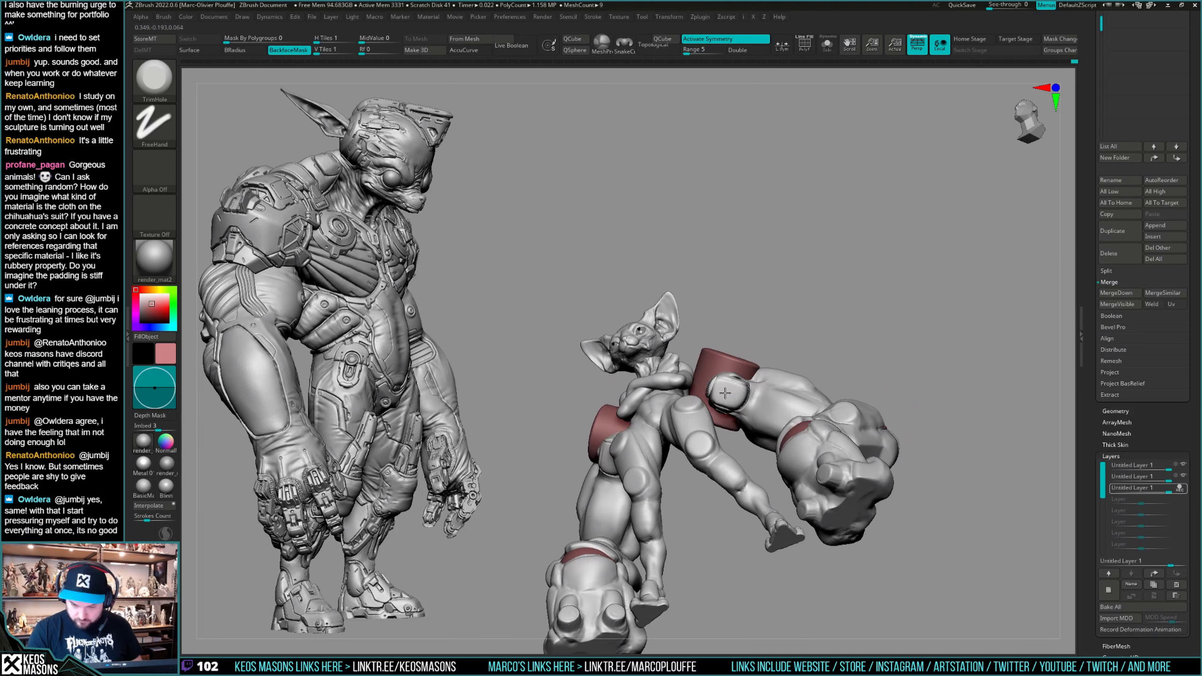
key(ctrl+z)
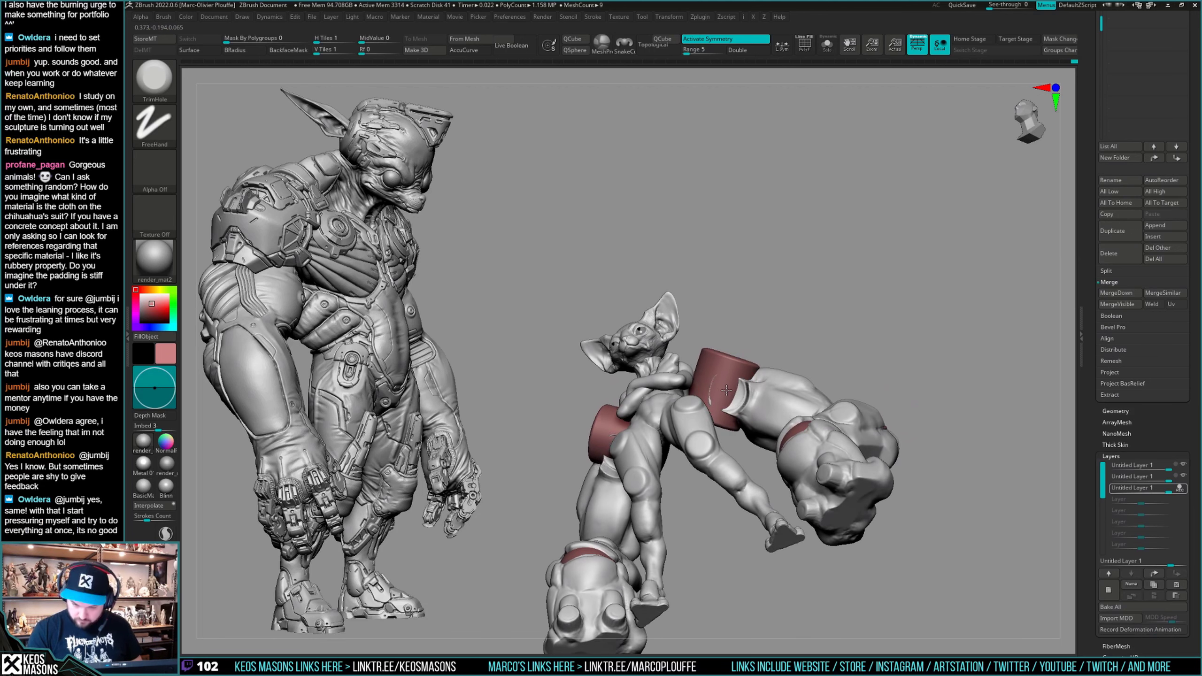
mouse_move(724, 393)
right_down()
mouse_move(851, 374)
mouse_move(896, 405)
mouse_move(849, 398)
mouse_move(852, 418)
mouse_move(891, 402)
mouse_move(875, 393)
mouse_move(734, 409)
right_up()
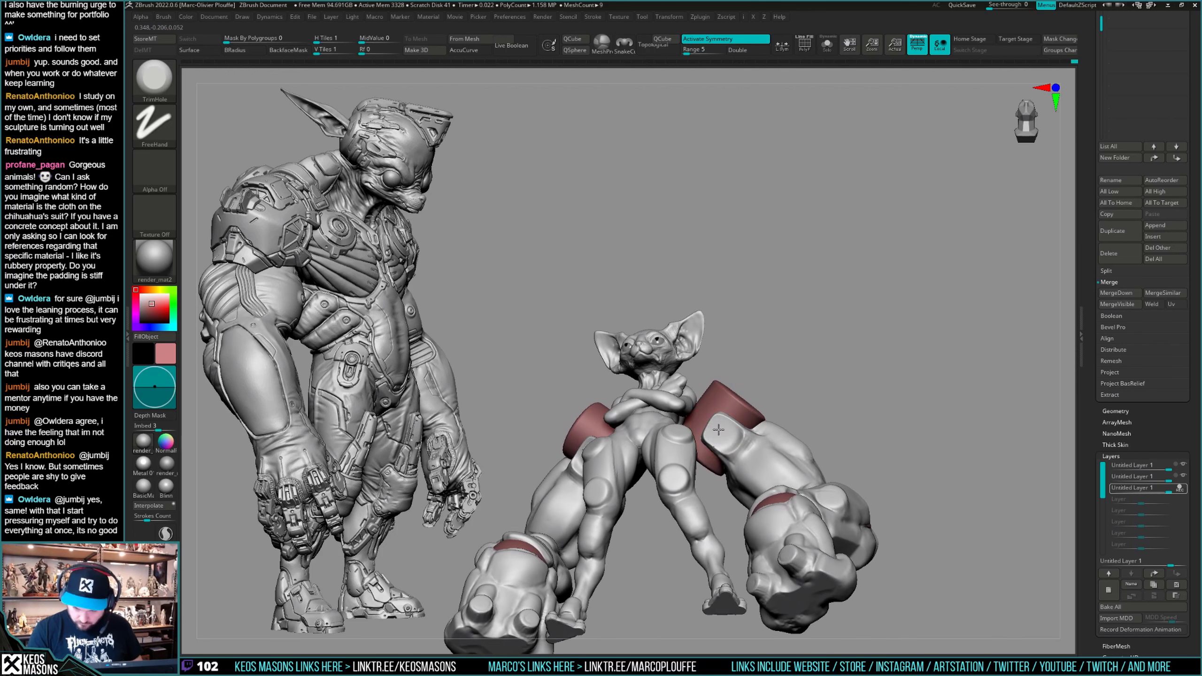
key(ctrl+shift+s)
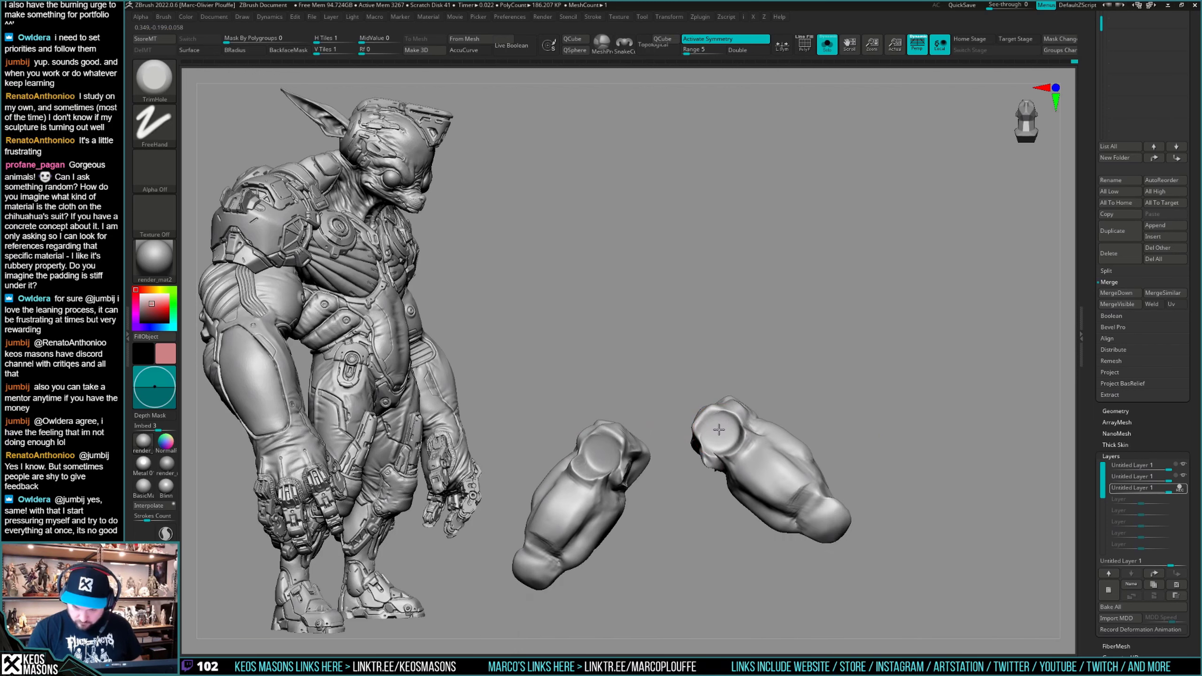
key(ctrl+shift+s)
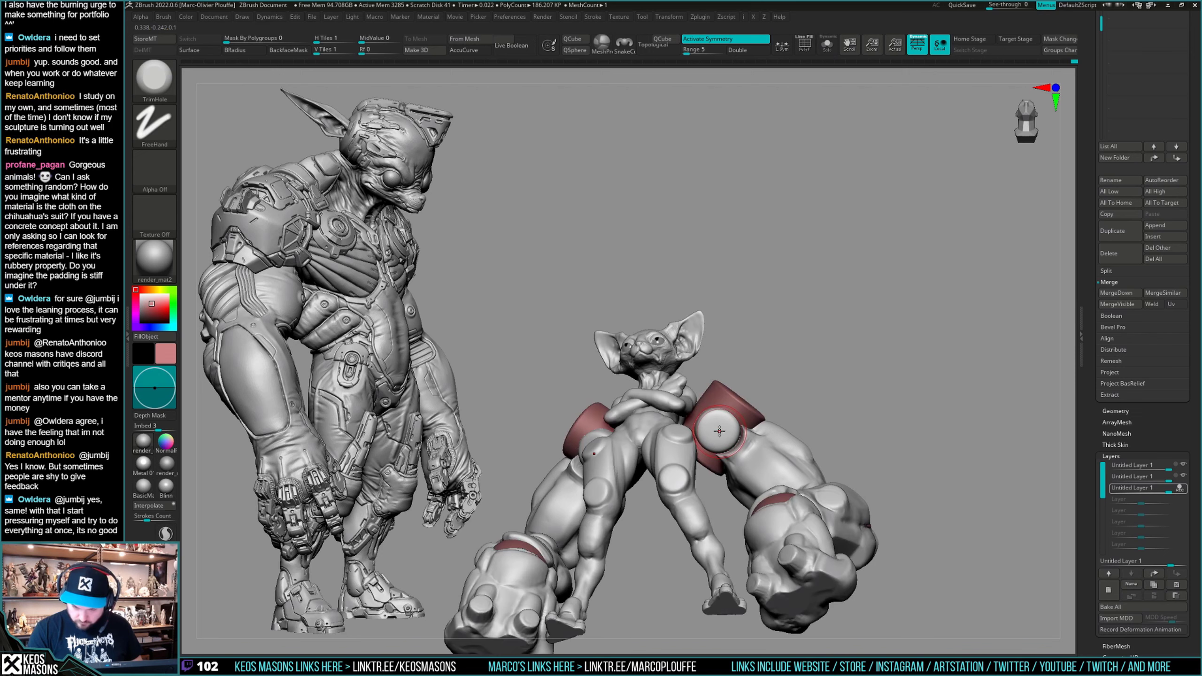
Rework the round disc on the front of the shoulder caps with the TrimHole brush and check it with the upper arms isolated.
right_drag(718, 430, 727, 435)
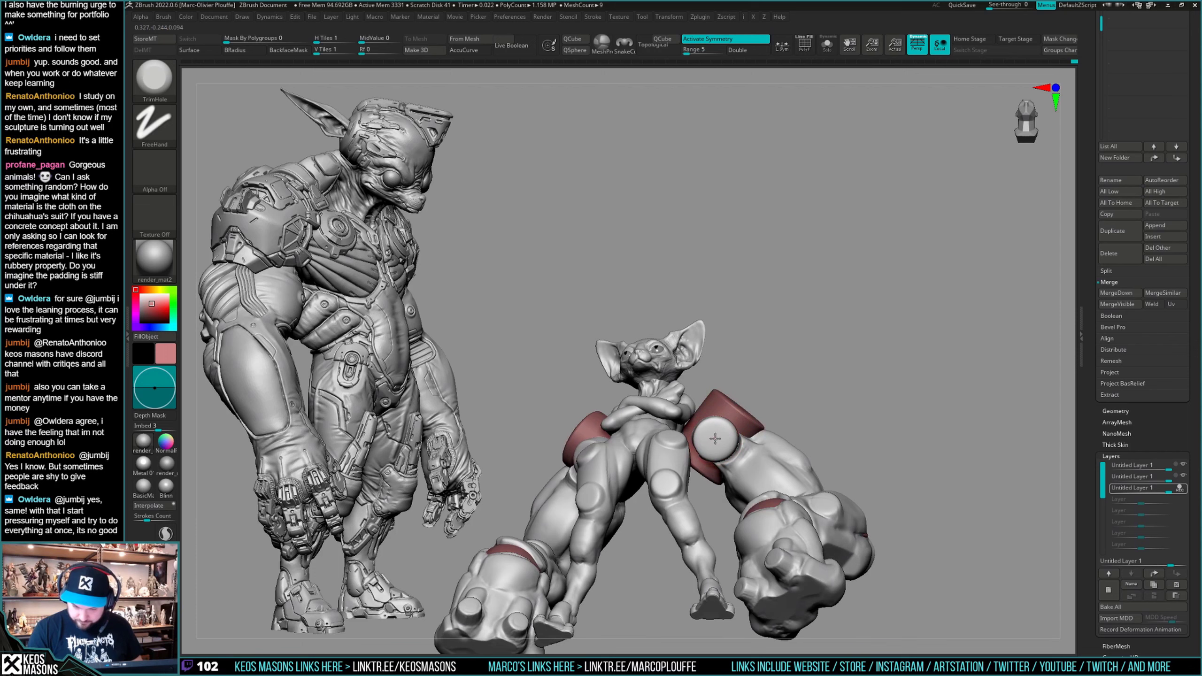
right_drag(714, 438, 746, 442)
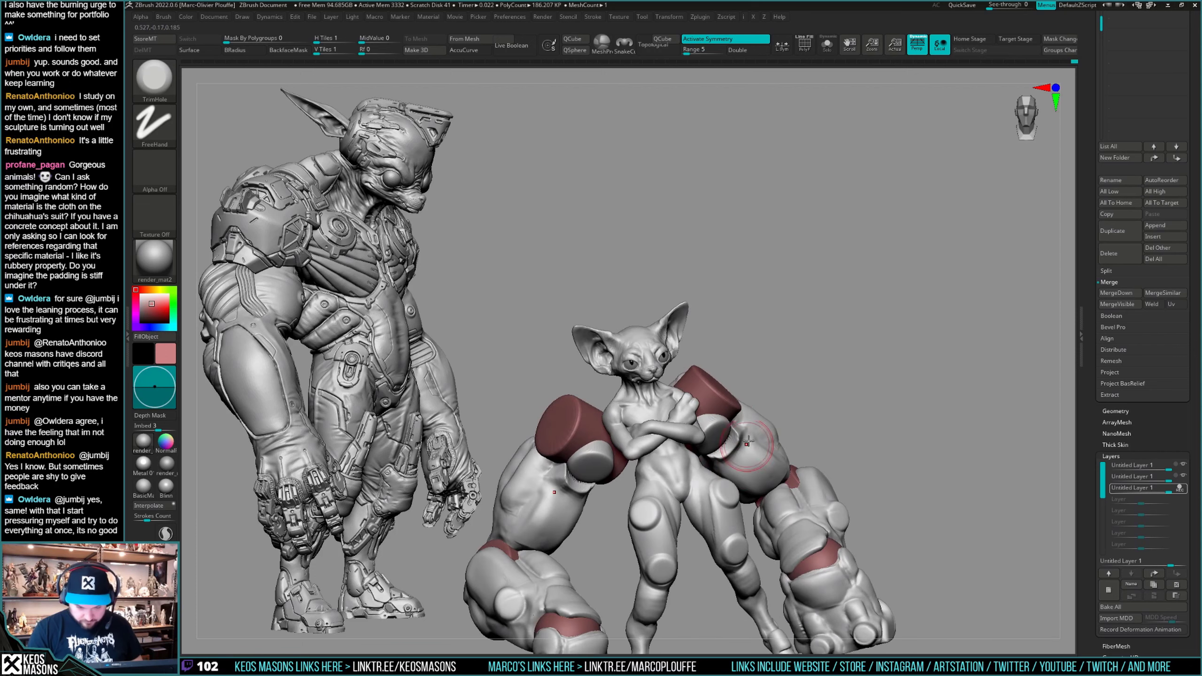
right_drag(864, 408, 707, 444)
key(alt+s)
drag(709, 438, 711, 438)
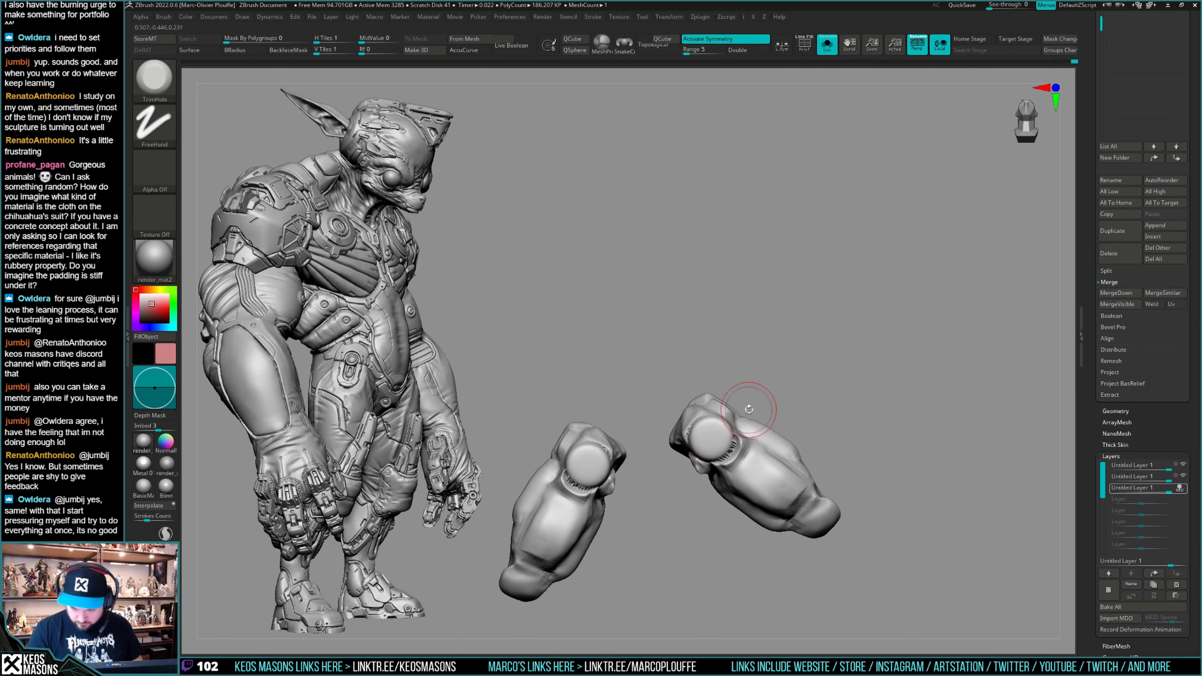
key(alt+s)
key(alt+s)
key(alt+s)
Try stamping a round disc on the back of the shoulder caps with the TrimHole brush.
right_drag(720, 435, 677, 463)
mouse_move(766, 447)
ctrl+right_down()
mouse_move(764, 420)
mouse_move(840, 384)
mouse_move(820, 423)
mouse_move(706, 421)
ctrl+right_up()
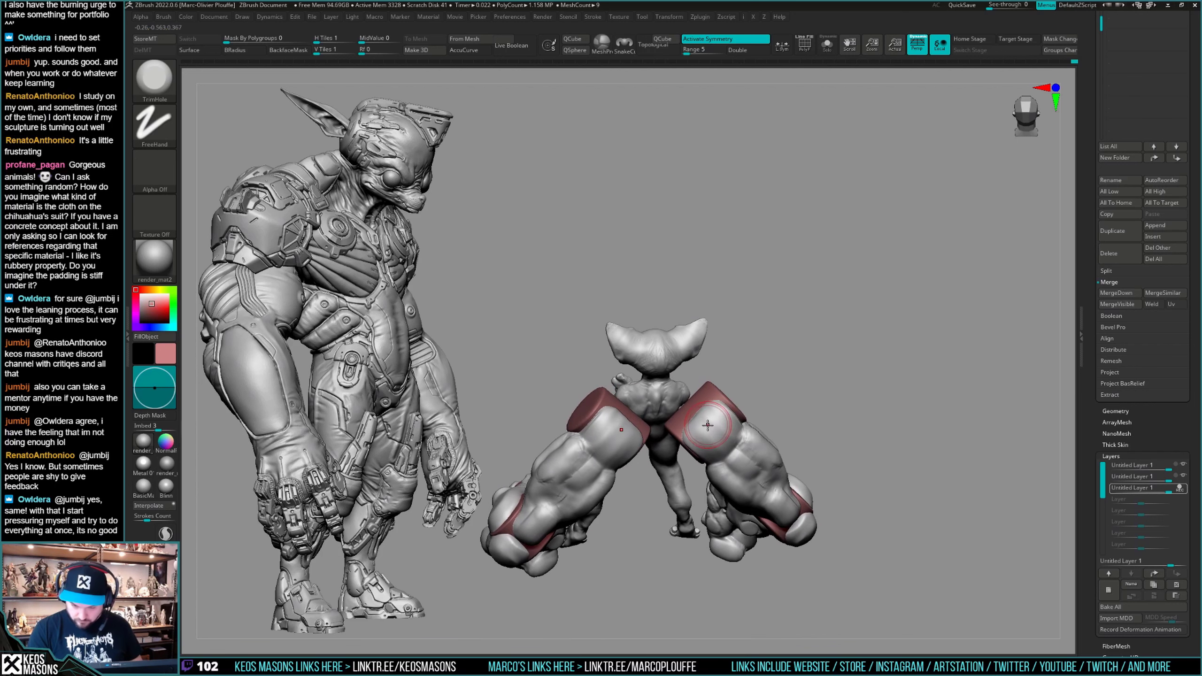
drag(706, 421, 707, 426)
key(alt+s)
key(ctrl+z)
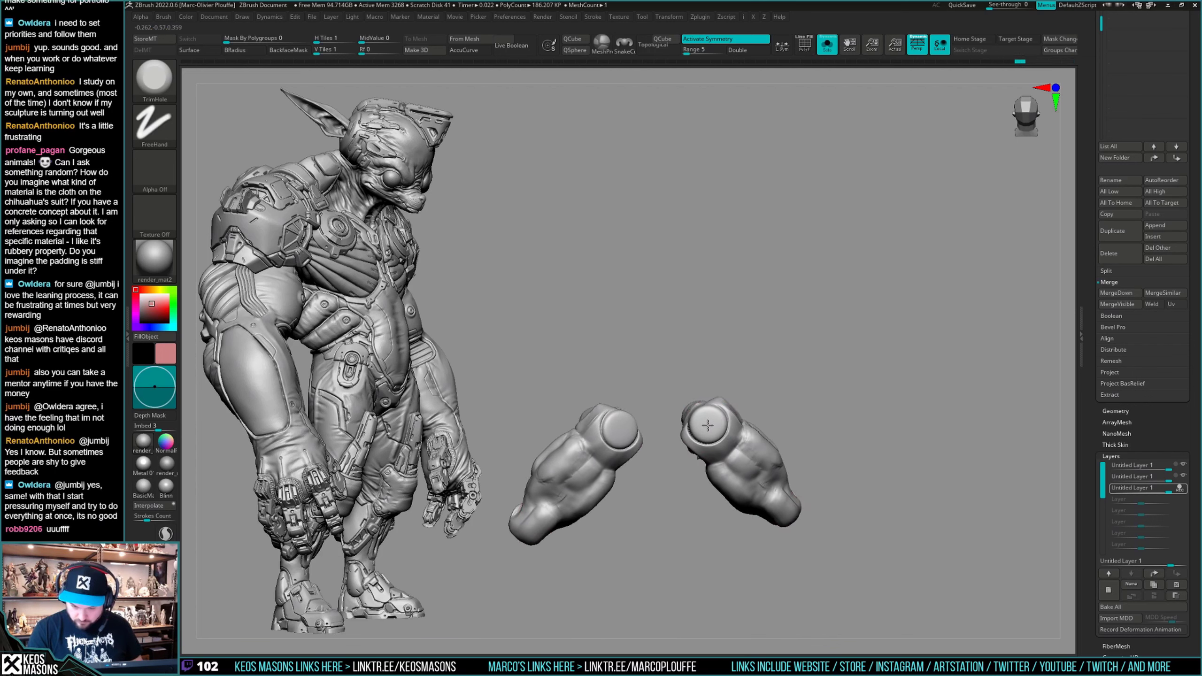
key(alt+s)
right_drag(706, 419, 817, 521)
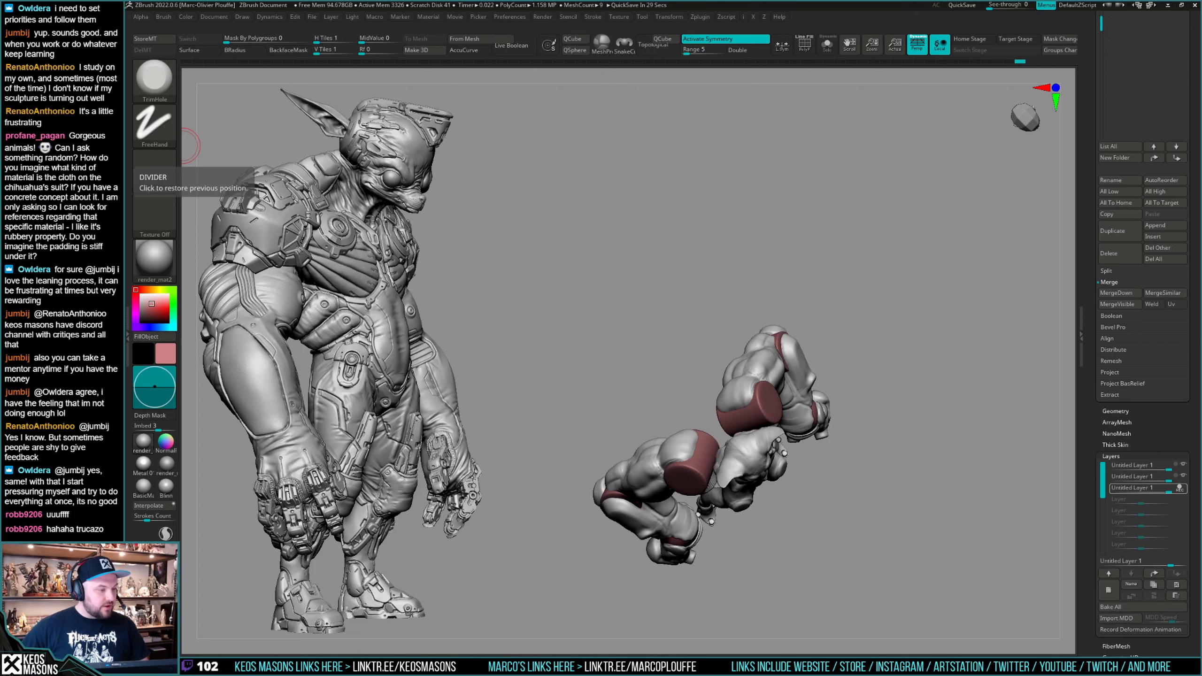
drag(751, 233, 653, 289)
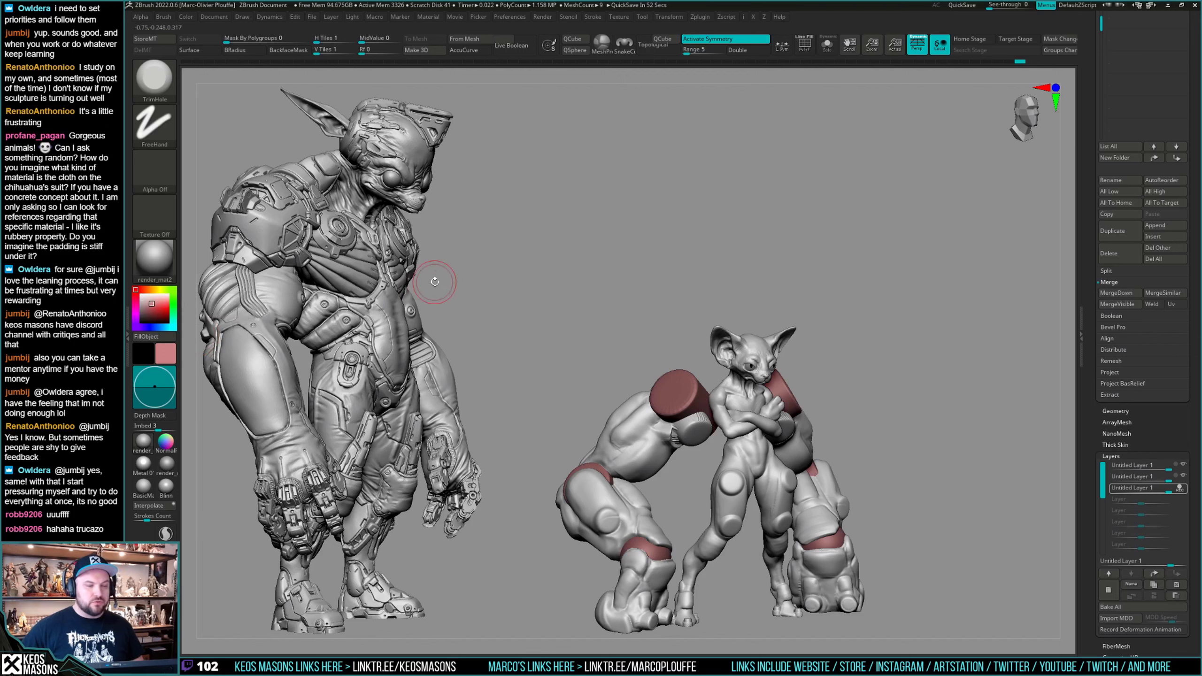
drag(631, 369, 596, 209)
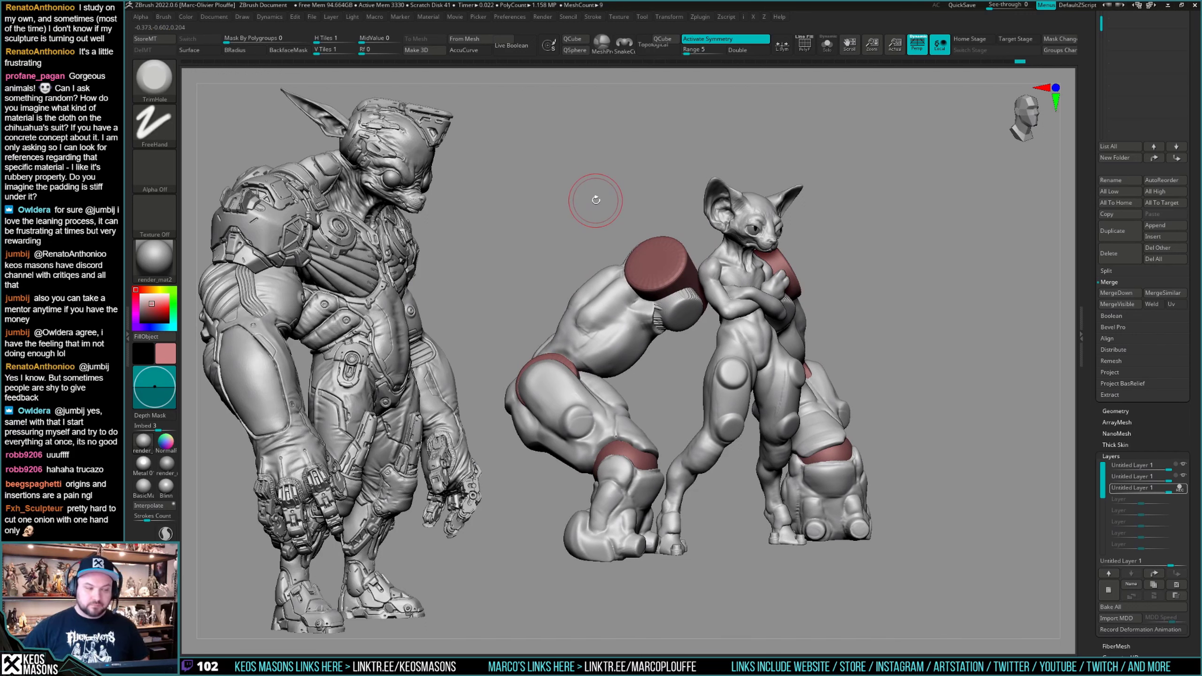
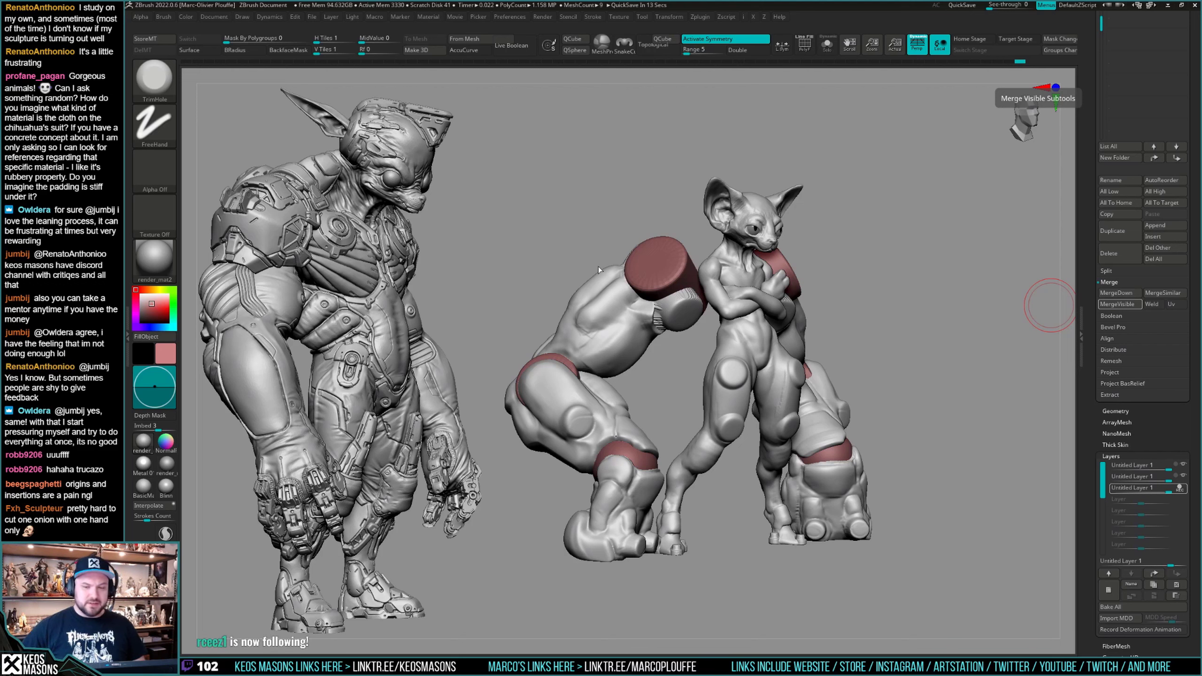
mouse_move(598, 267)
mouse_down()
mouse_move(570, 271)
mouse_move(601, 271)
mouse_move(595, 257)
mouse_up()
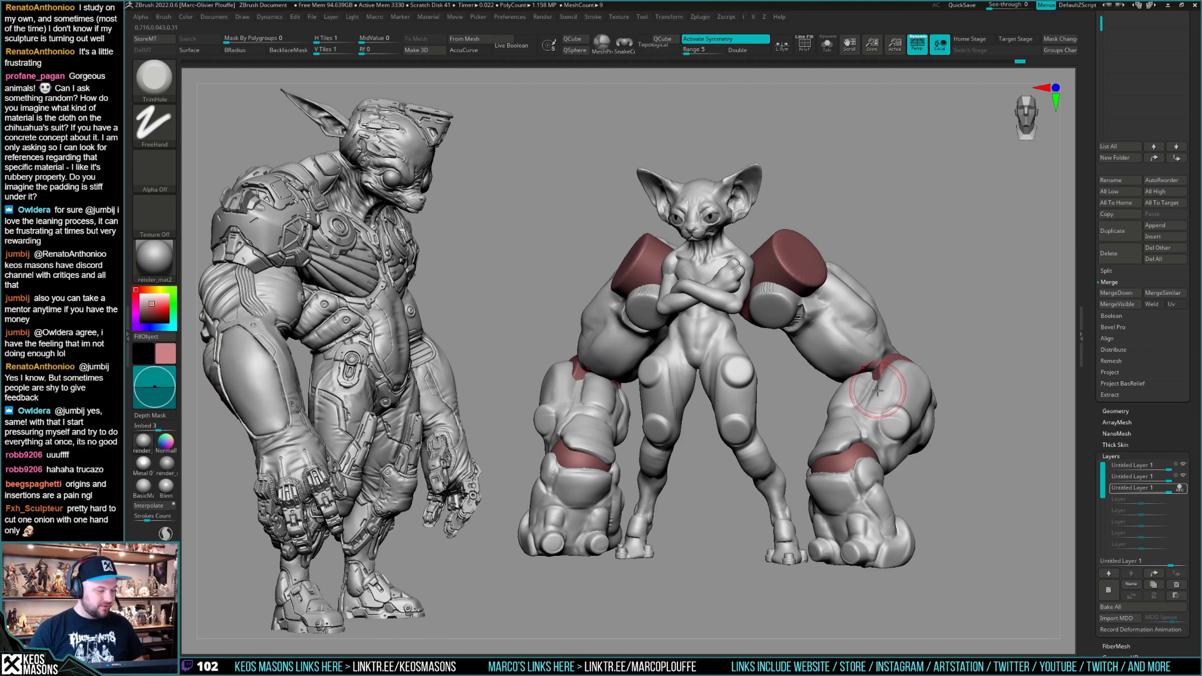
Try stamping a single round disc on the upper side of the shoulder caps with the TrimHole brush.
right_drag(886, 427, 773, 403)
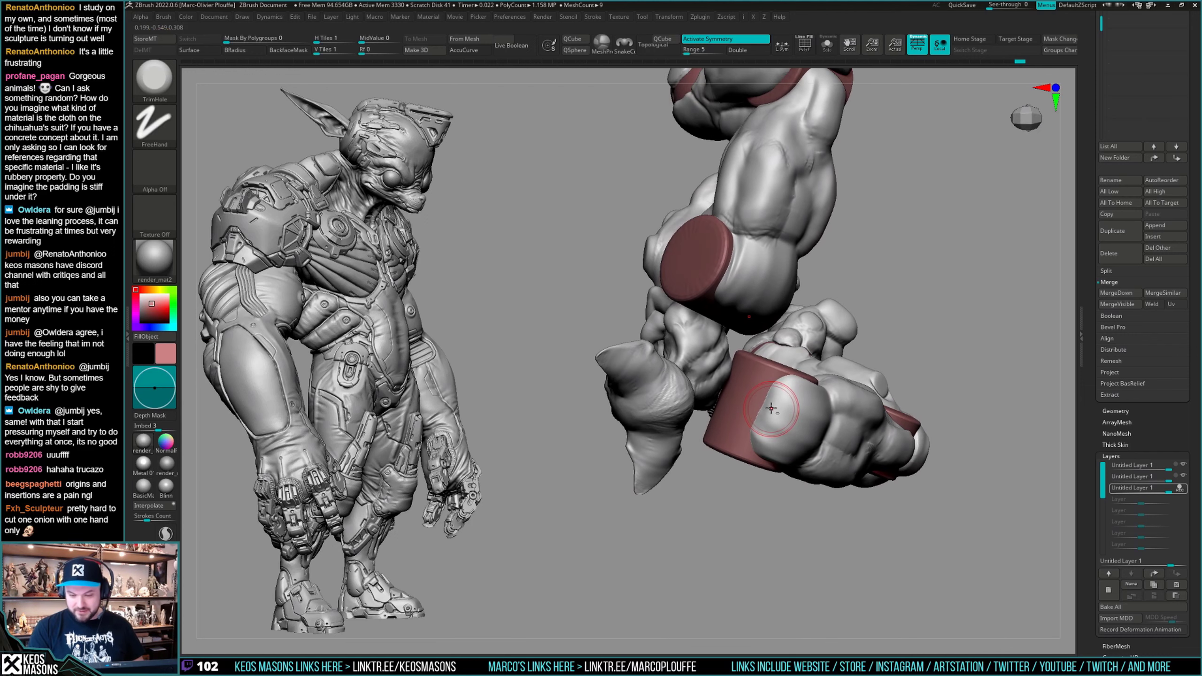
drag(768, 407, 767, 410)
right_drag(767, 409, 785, 378)
mouse_move(785, 378)
ctrl+right_down()
mouse_move(790, 366)
mouse_move(875, 407)
mouse_move(917, 408)
mouse_move(893, 424)
mouse_move(888, 528)
mouse_move(826, 416)
mouse_move(786, 403)
mouse_move(747, 439)
ctrl+right_up()
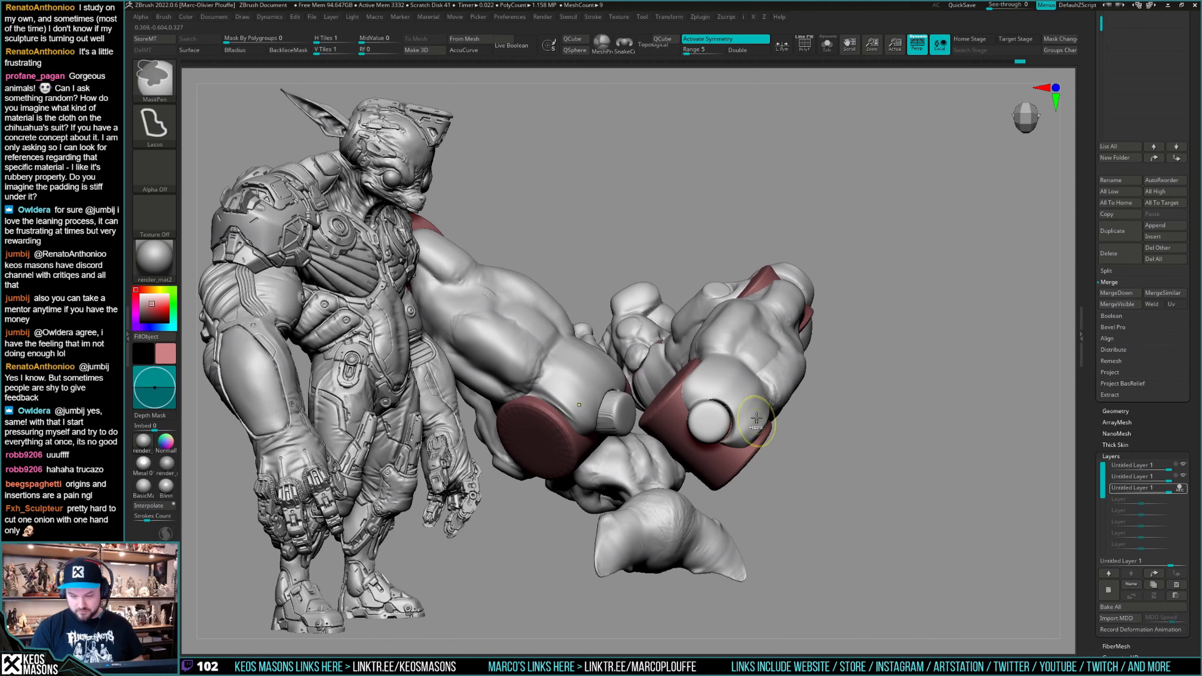
key(ctrl+z)
key(space)
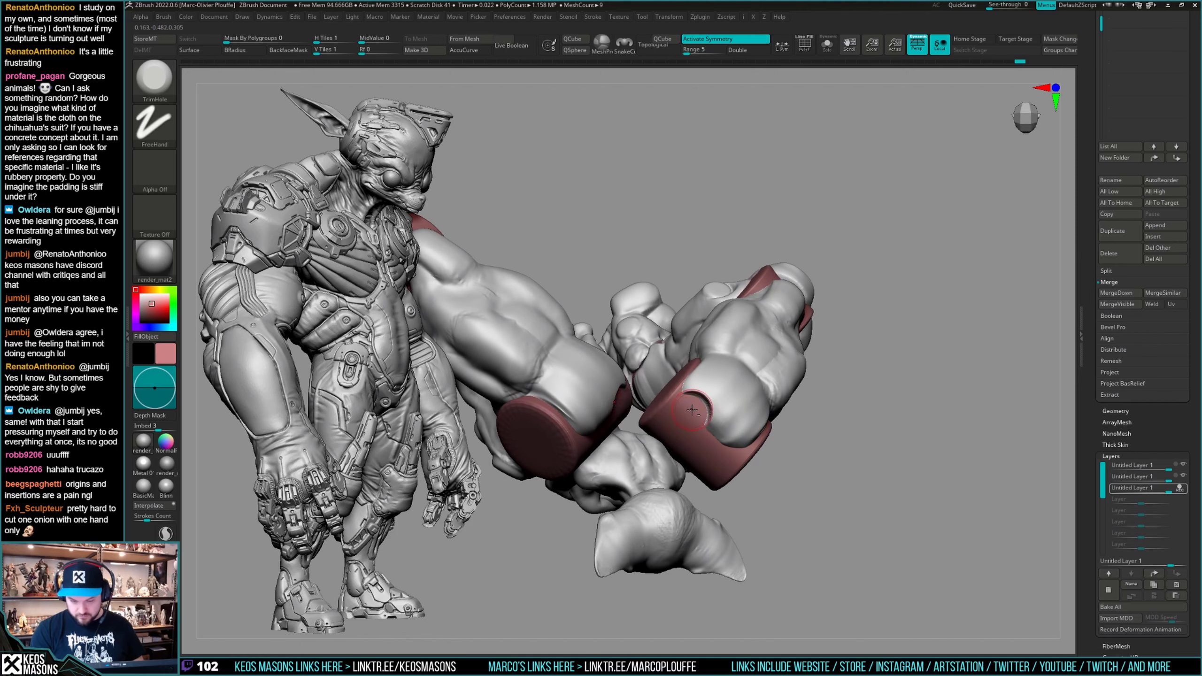
Stamp two round discs side by side on the upper side of the shoulder caps and check them against the whole figure.
key(alt+s)
key(ctrl+z)
click(693, 410)
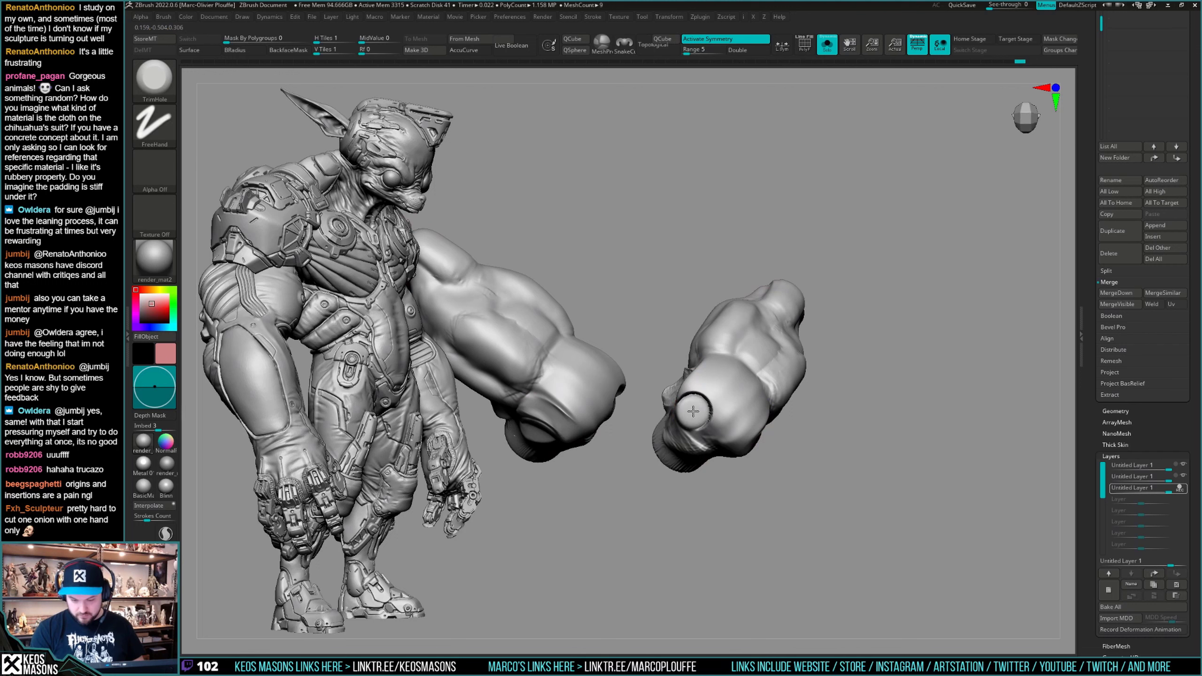
click(725, 438)
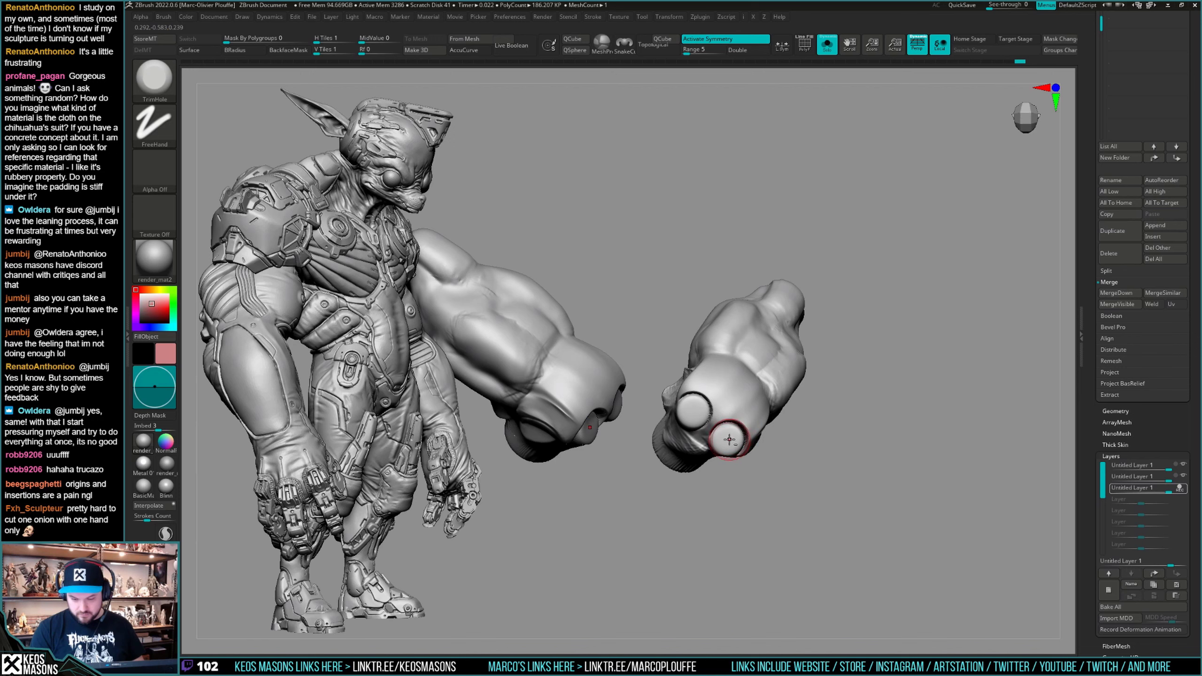
key(alt+s)
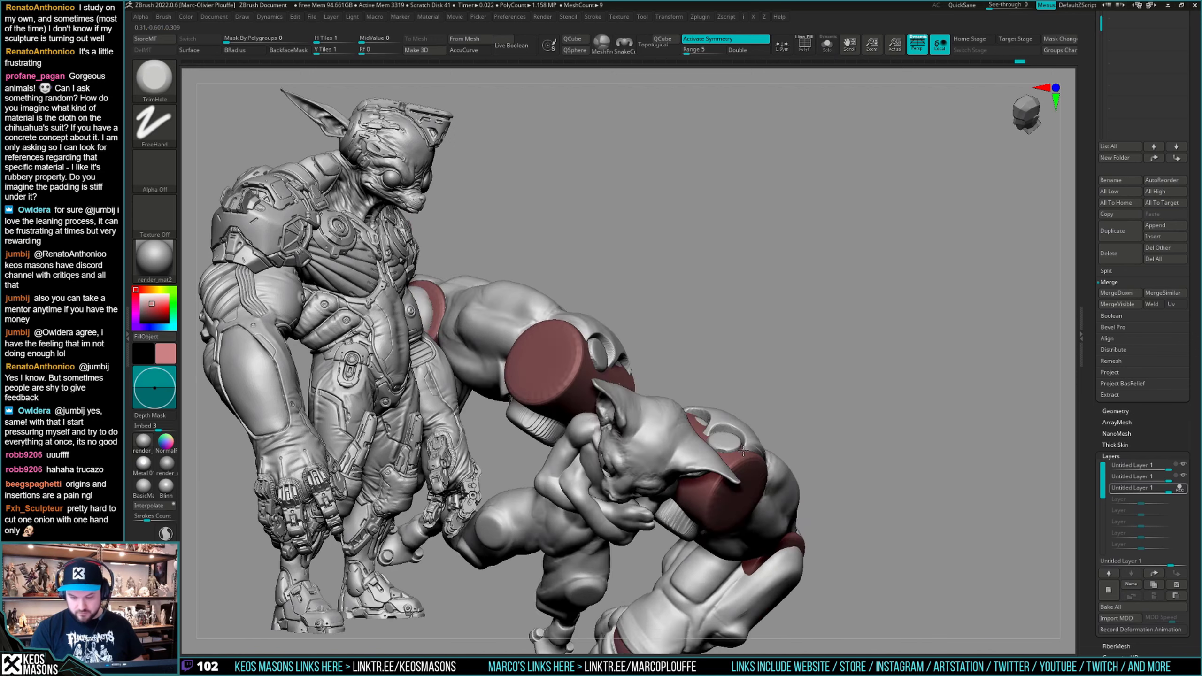
key(alt+s)
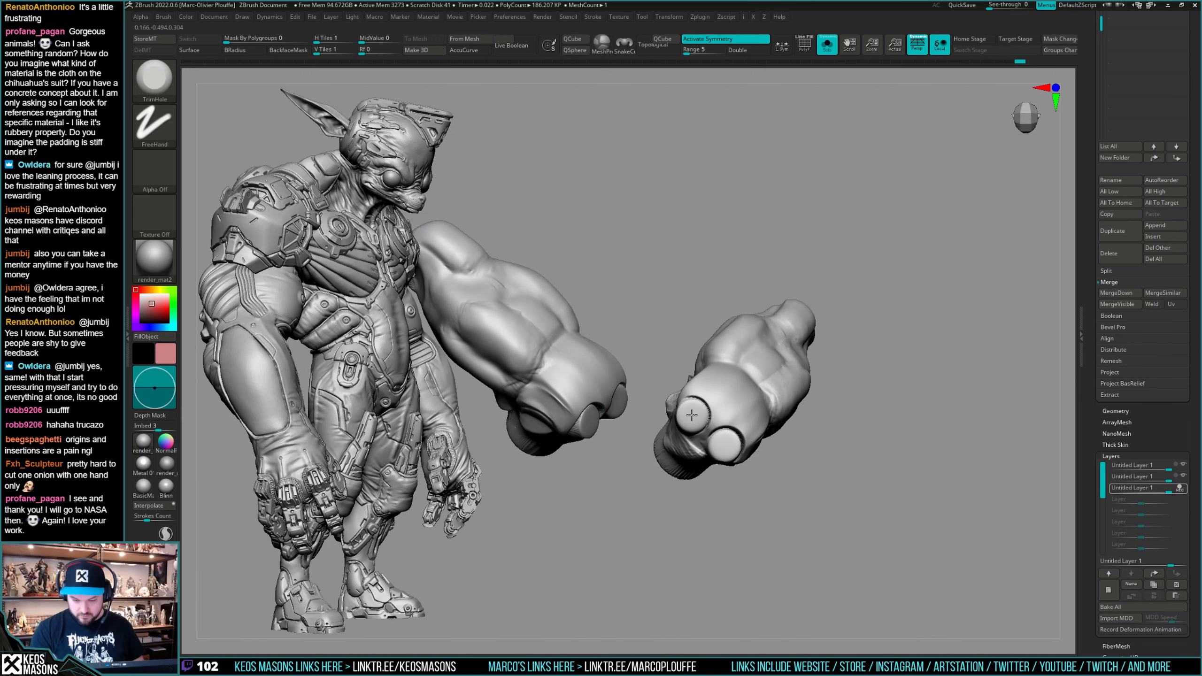
key(alt+s)
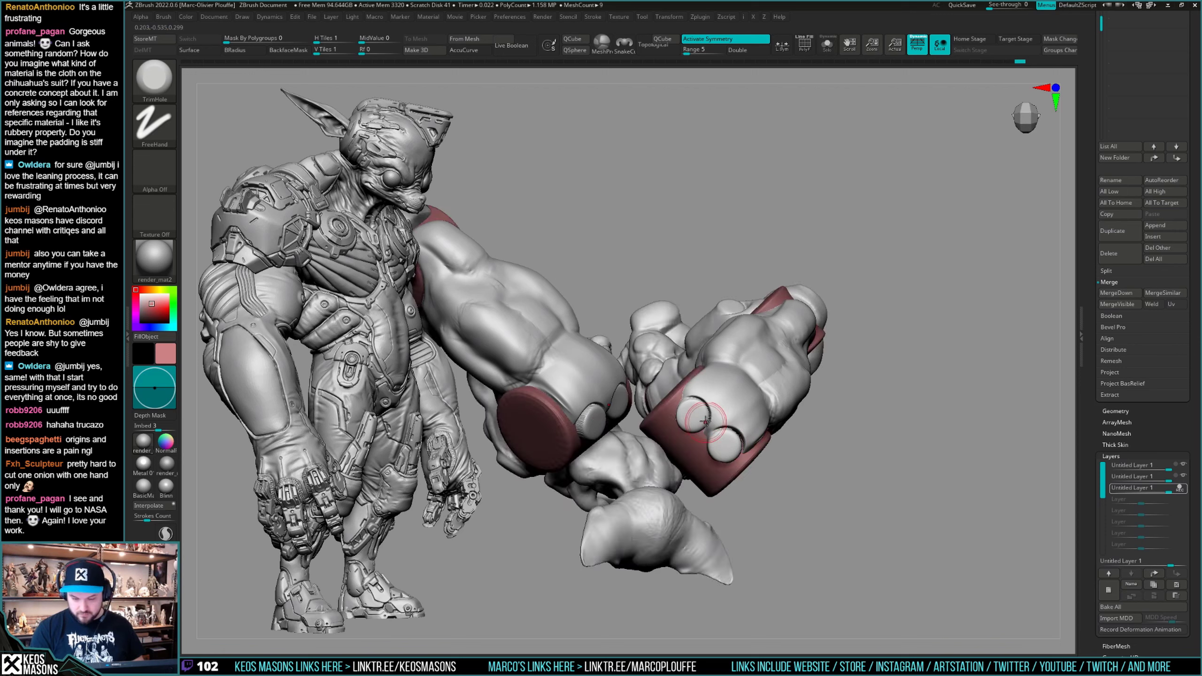
Isolate the upper arms and stamp a round disc on the rear side of the shoulder caps with the TrimHole brush.
mouse_move(722, 447)
shift+right_down()
mouse_move(770, 332)
mouse_move(867, 448)
mouse_move(947, 443)
mouse_move(935, 428)
shift+right_up()
mouse_move(935, 428)
alt+right_down()
mouse_move(877, 418)
mouse_move(824, 431)
alt+right_up()
right_drag(757, 451, 781, 416)
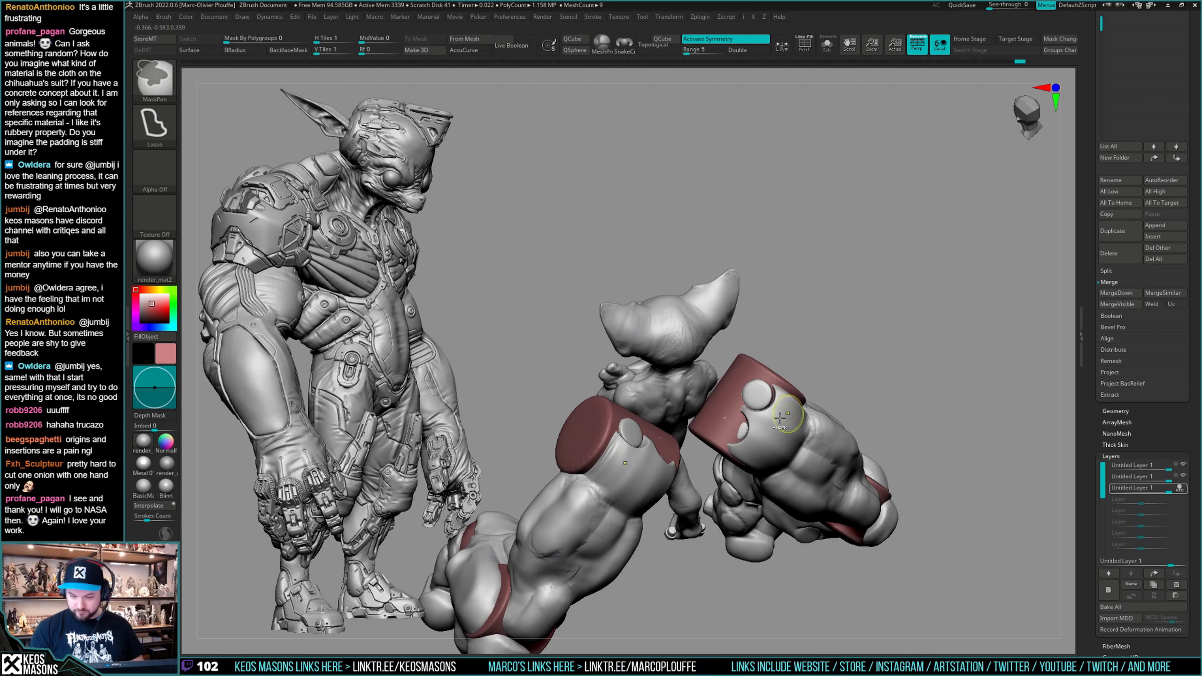
ctrl+shift+click(752, 416)
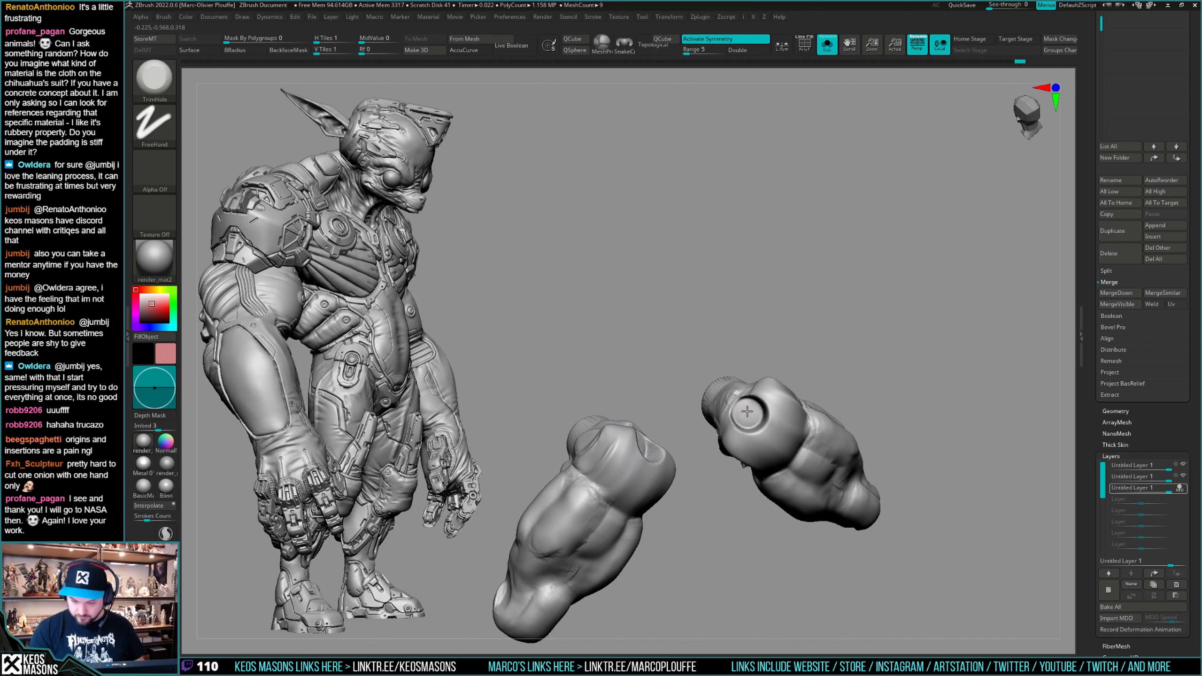
Stamp a round disc on the upper rear of both shoulder caps with the TrimHole brush, checking it against the whole figure.
key(s)
mouse_move(749, 413)
right_down()
mouse_move(776, 413)
mouse_move(752, 428)
mouse_move(888, 407)
mouse_move(861, 429)
mouse_move(872, 416)
right_up()
alt+click(765, 463)
key(s)
right_drag(767, 462, 677, 427)
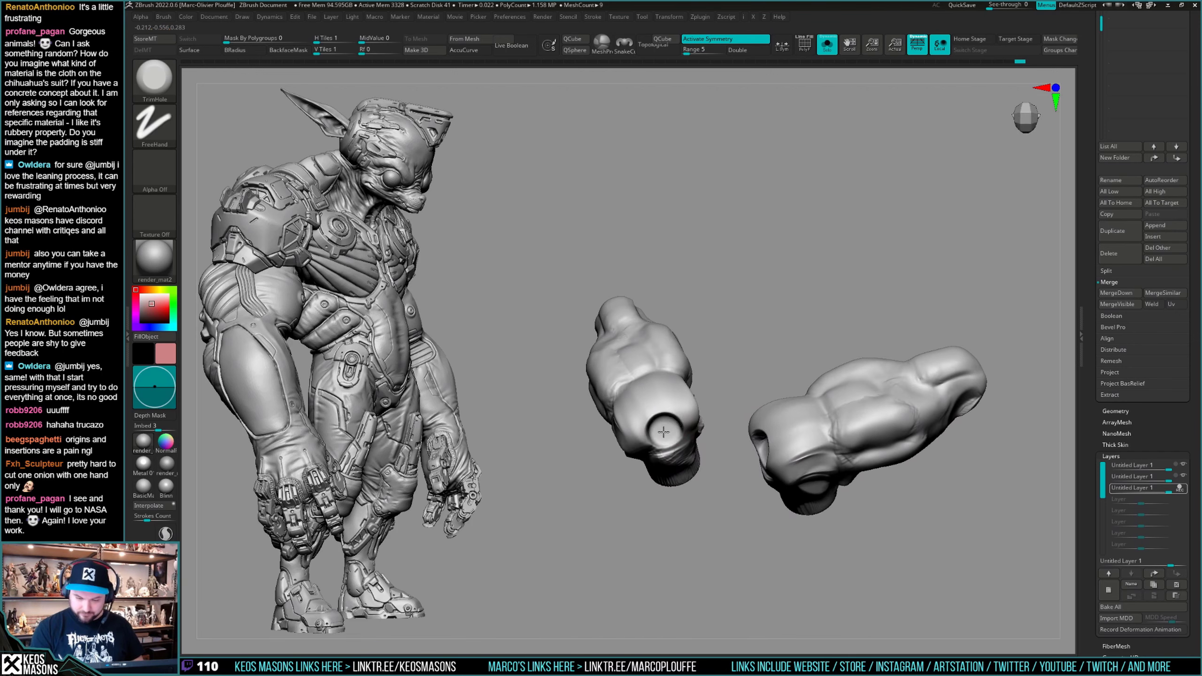
key(s)
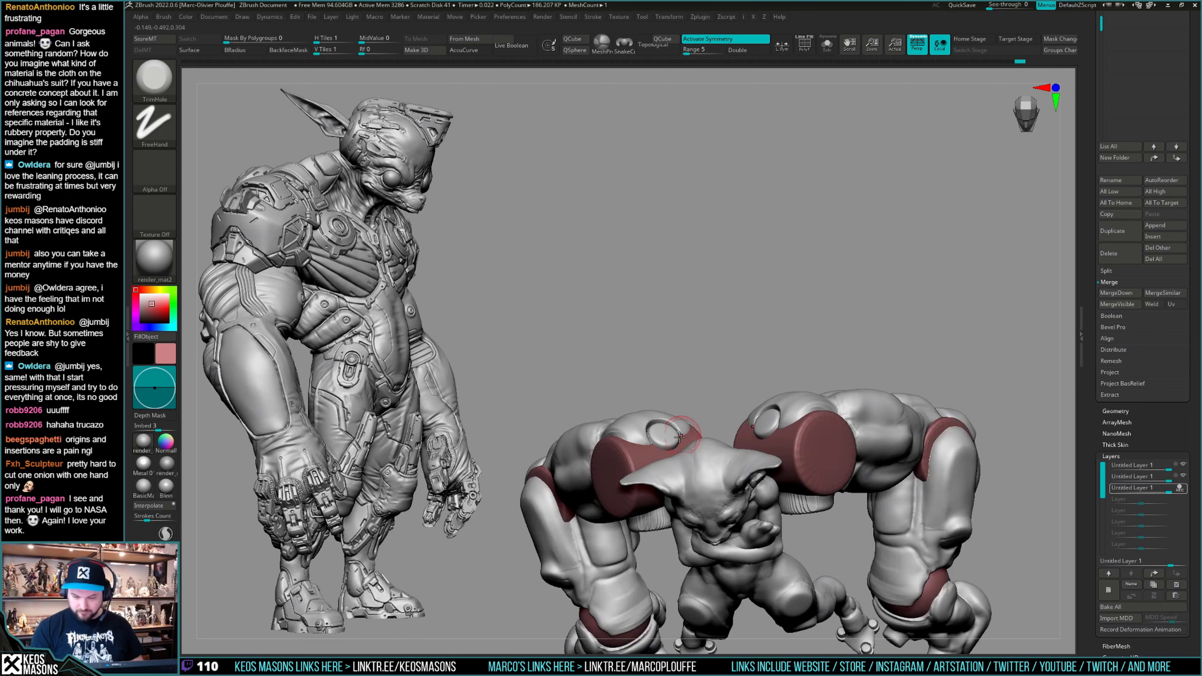
right_drag(664, 447, 660, 439)
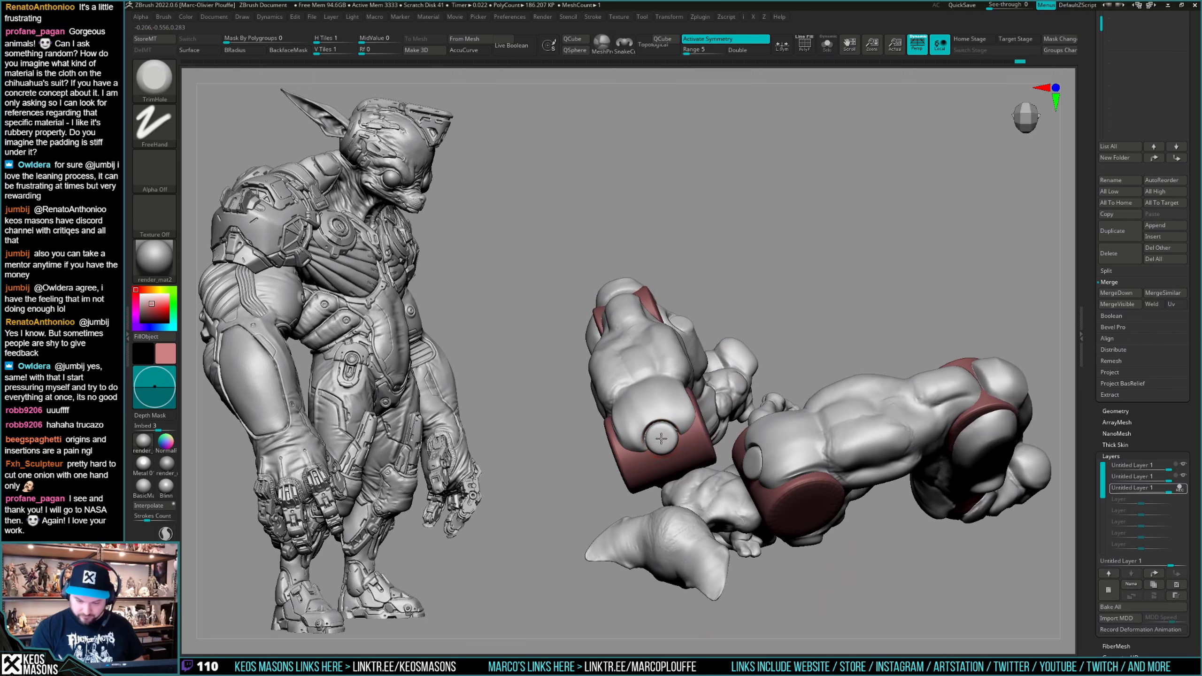
click(1023, 92)
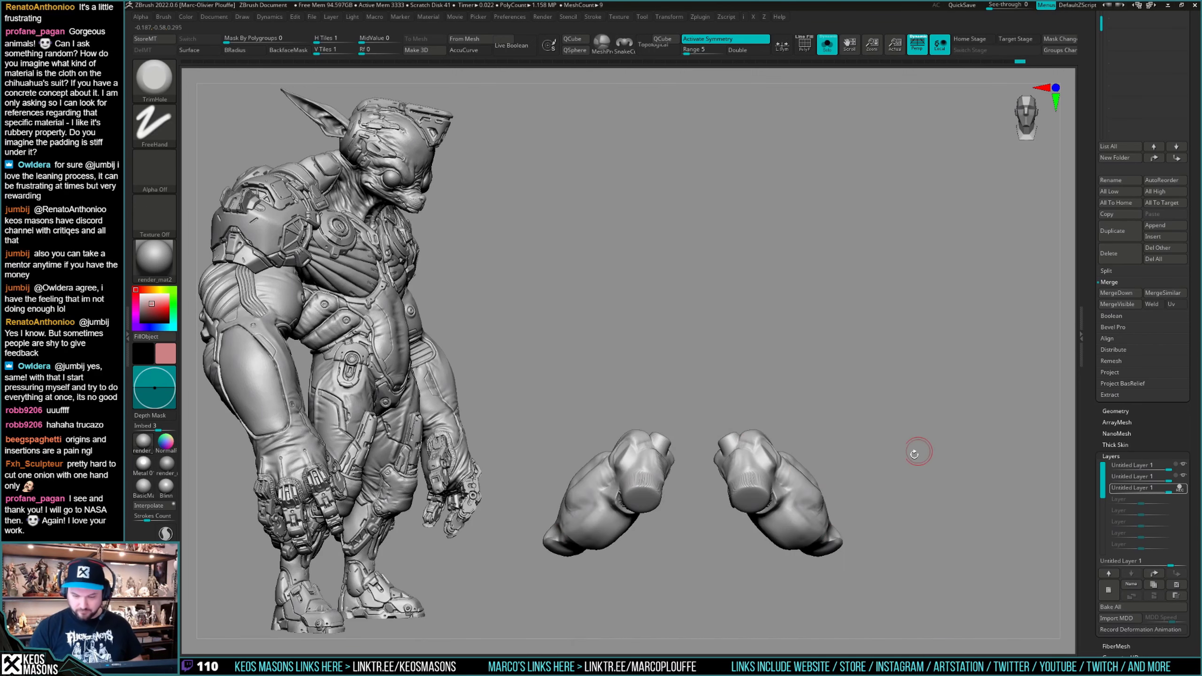
mouse_move(904, 420)
alt+mouse_down()
mouse_move(893, 433)
mouse_move(909, 434)
mouse_move(665, 399)
mouse_move(883, 423)
alt+mouse_up()
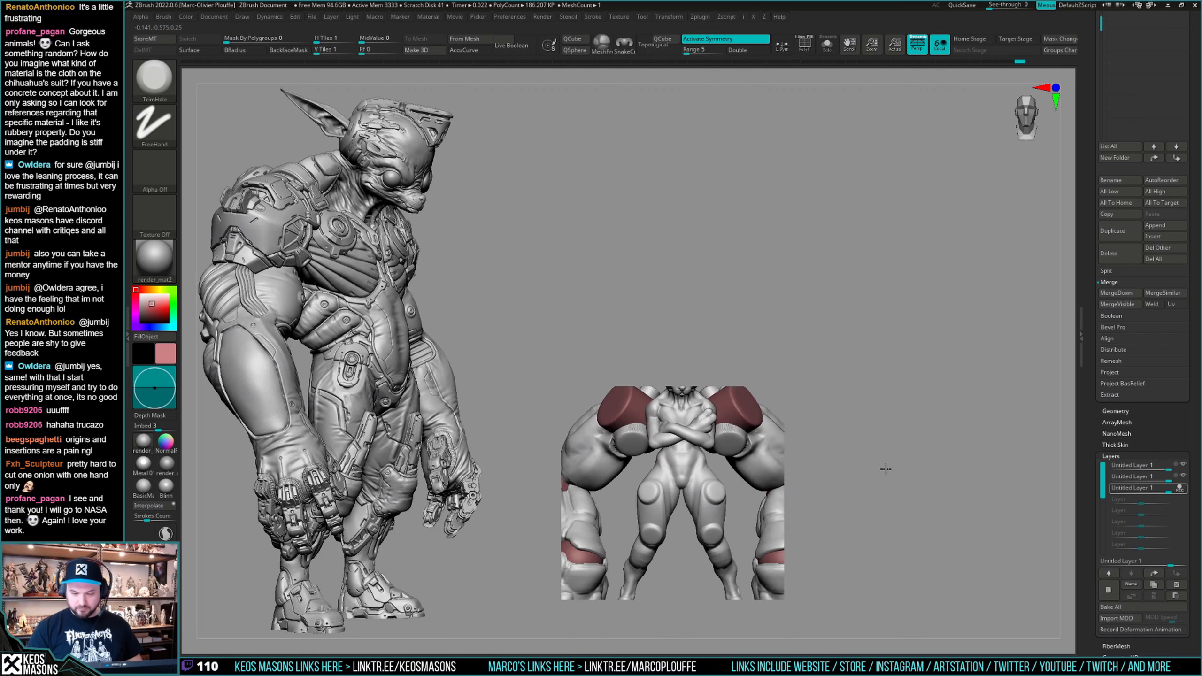
mouse_move(886, 469)
mouse_down()
mouse_move(880, 400)
mouse_move(847, 445)
mouse_up()
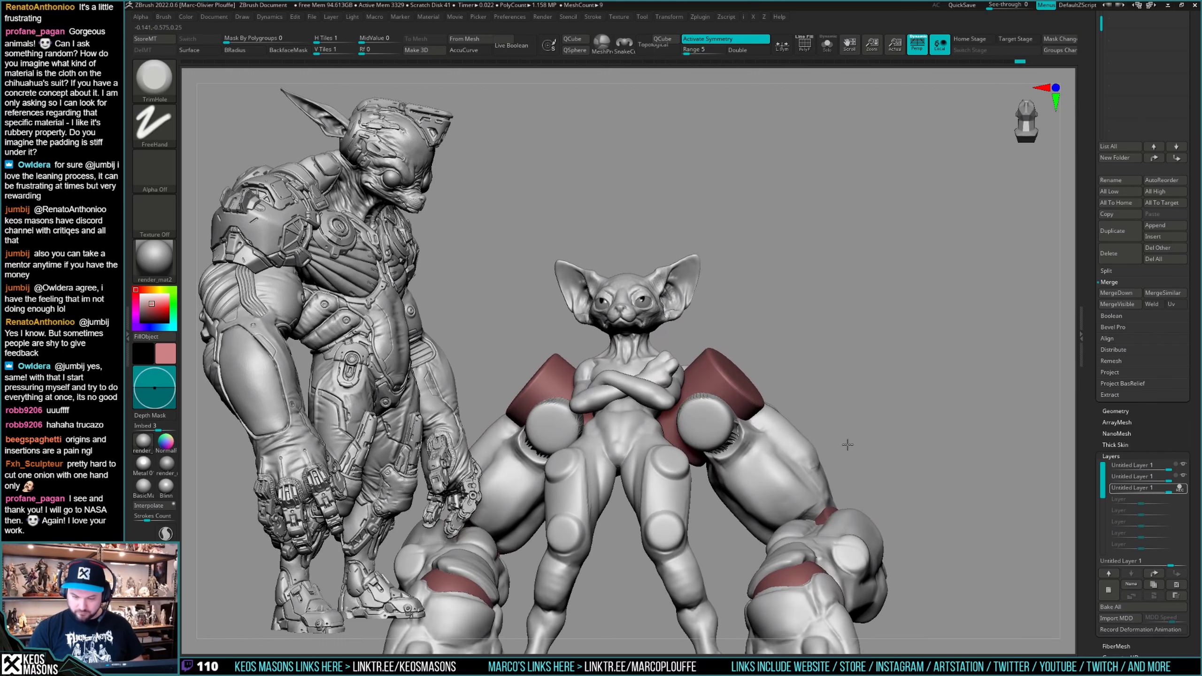
Adjust and smooth the upper arm surface around the underside of the front shoulder discs with the Move brush.
key(b)
key(m)
key(v)
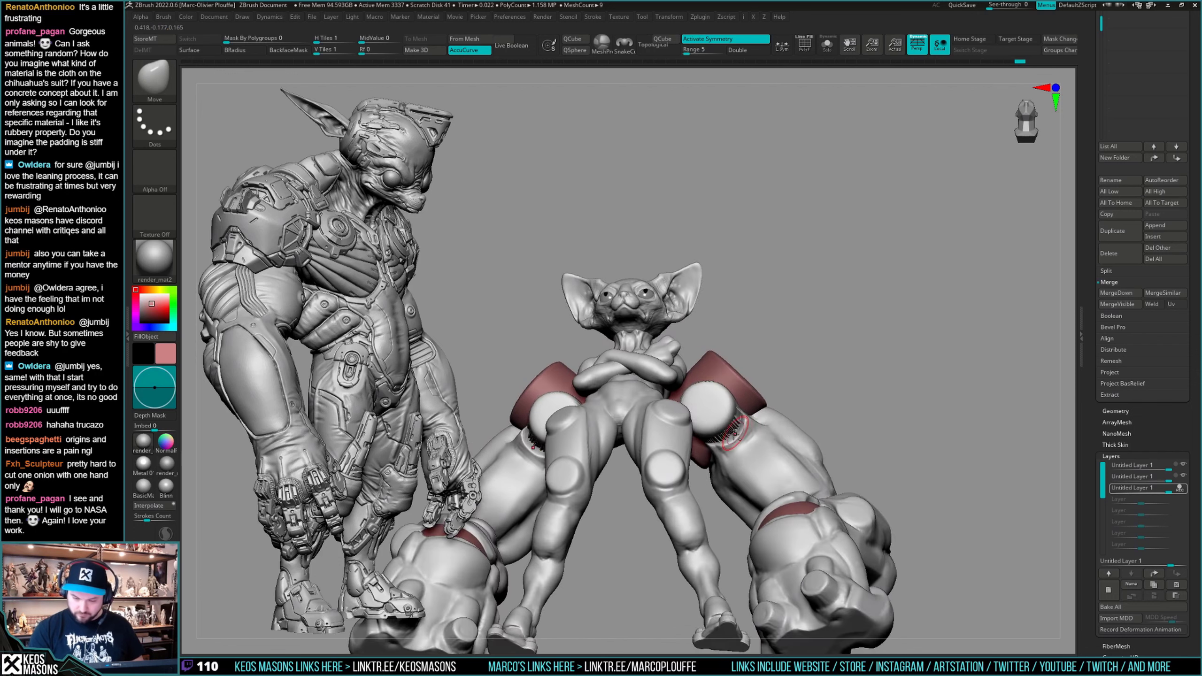
key(shift+alt+s)
right_drag(735, 433, 744, 416)
shift+drag(743, 416, 747, 421)
right_drag(733, 411, 741, 430)
Sharpen the crease beneath the front shoulder discs with the Orb_Cracks brush.
key(x)
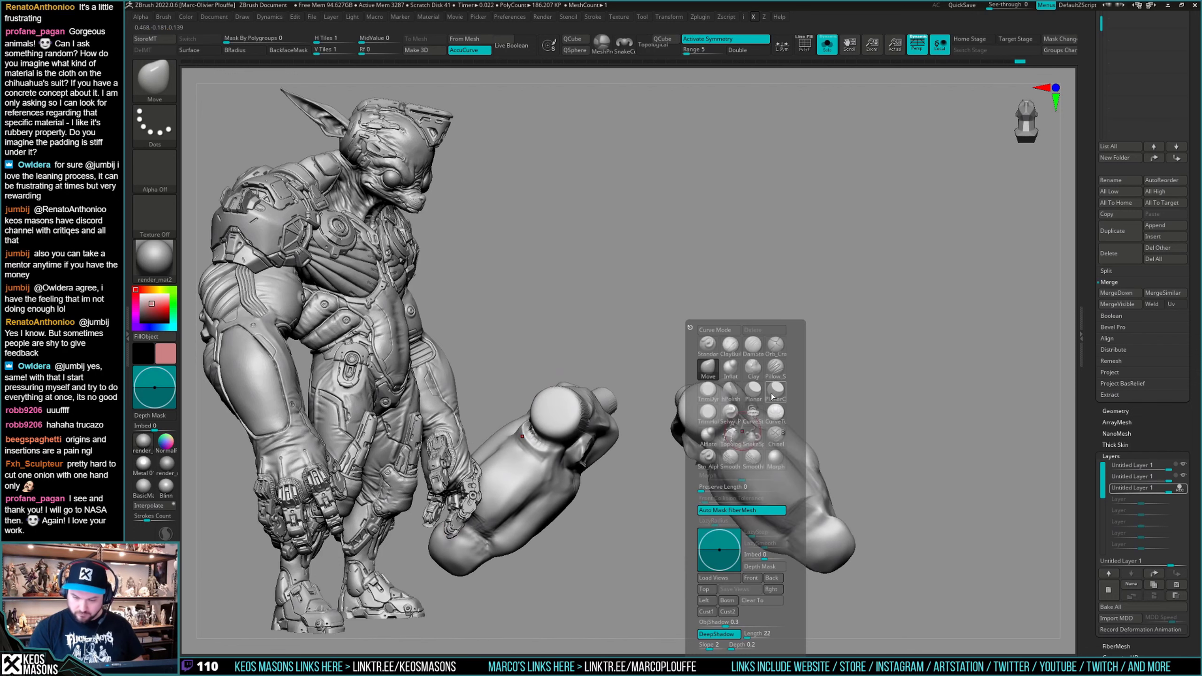
click(774, 344)
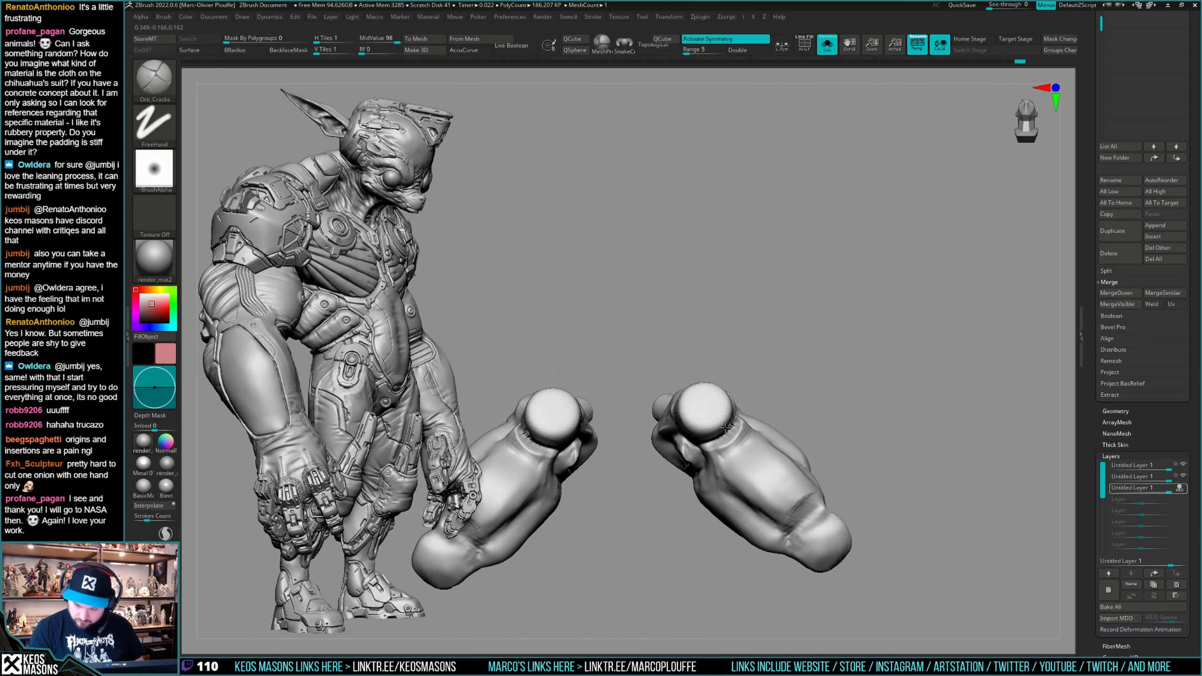
key(shift+alt+s)
Refine the silhouette of the upper arms from the front and side views with the Move brush.
key(x)
click(747, 412)
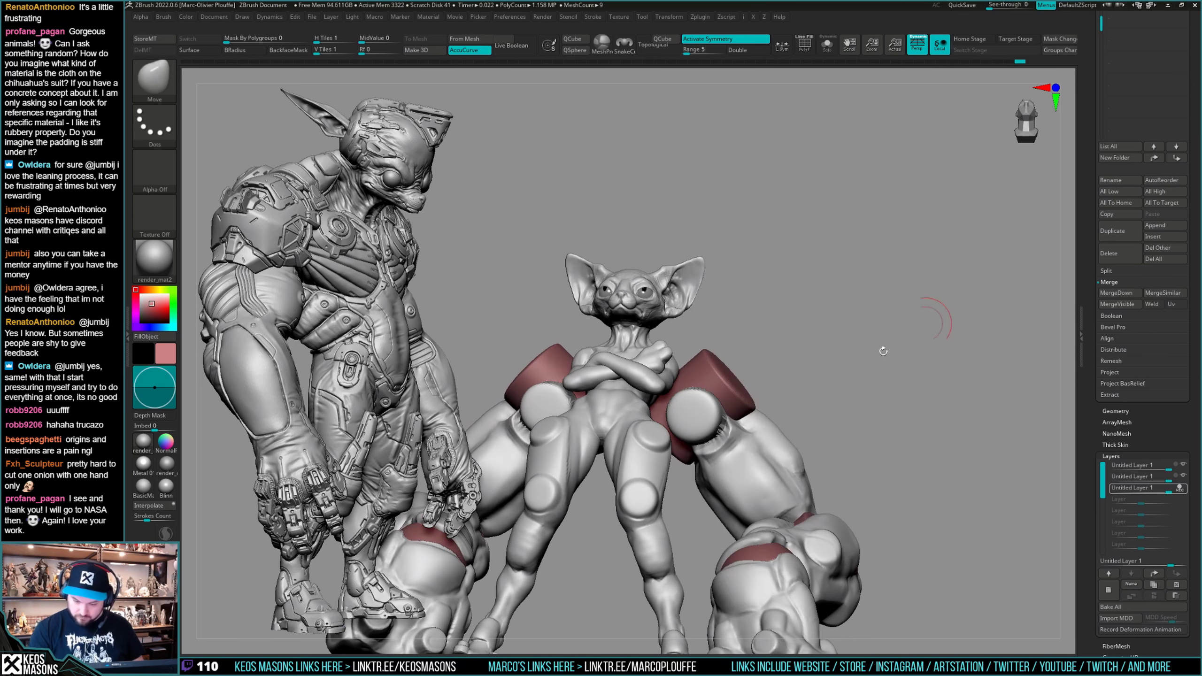
right_drag(747, 413, 701, 448)
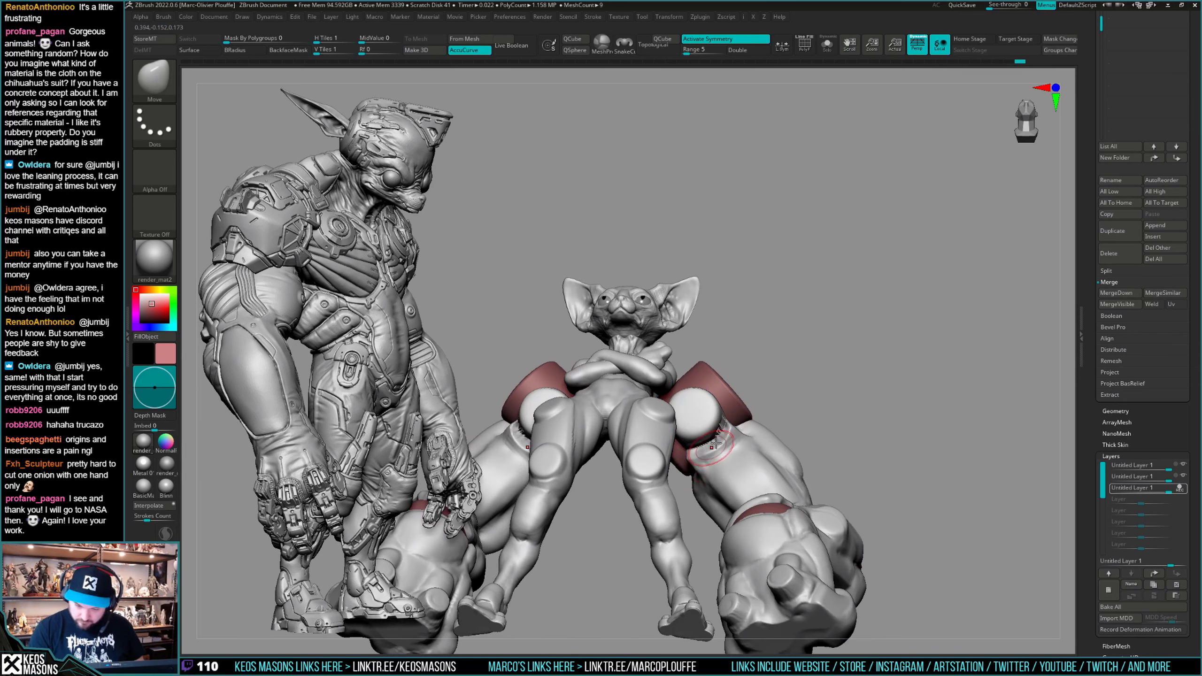
drag(736, 417, 763, 446)
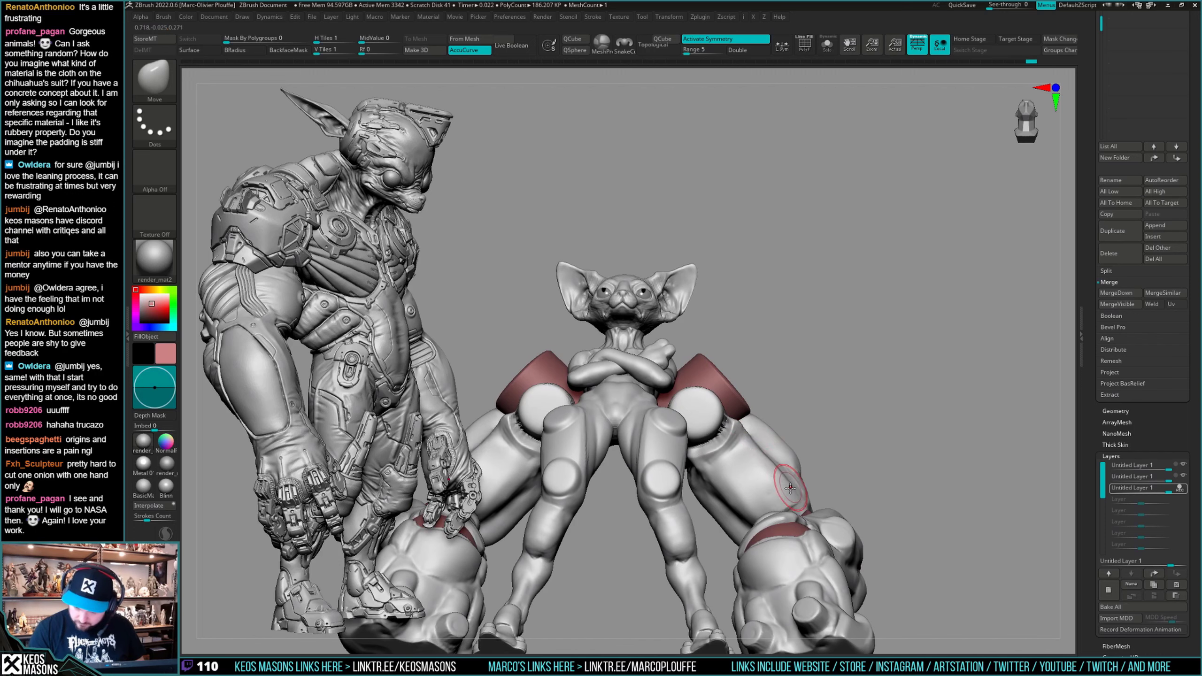
mouse_move(781, 476)
mouse_down()
mouse_move(736, 424)
mouse_move(697, 467)
mouse_up()
right_drag(696, 452, 720, 446)
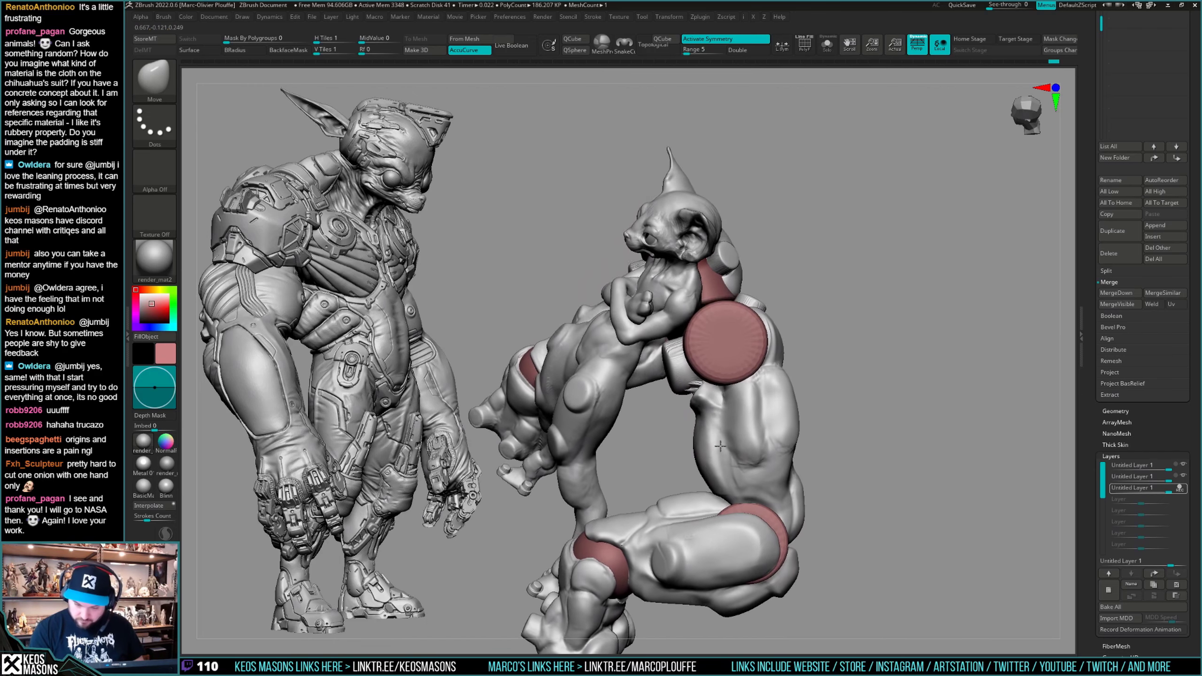
key(shift+s)
ctrl+shift+drag(704, 491, 701, 417)
key(shift+s)
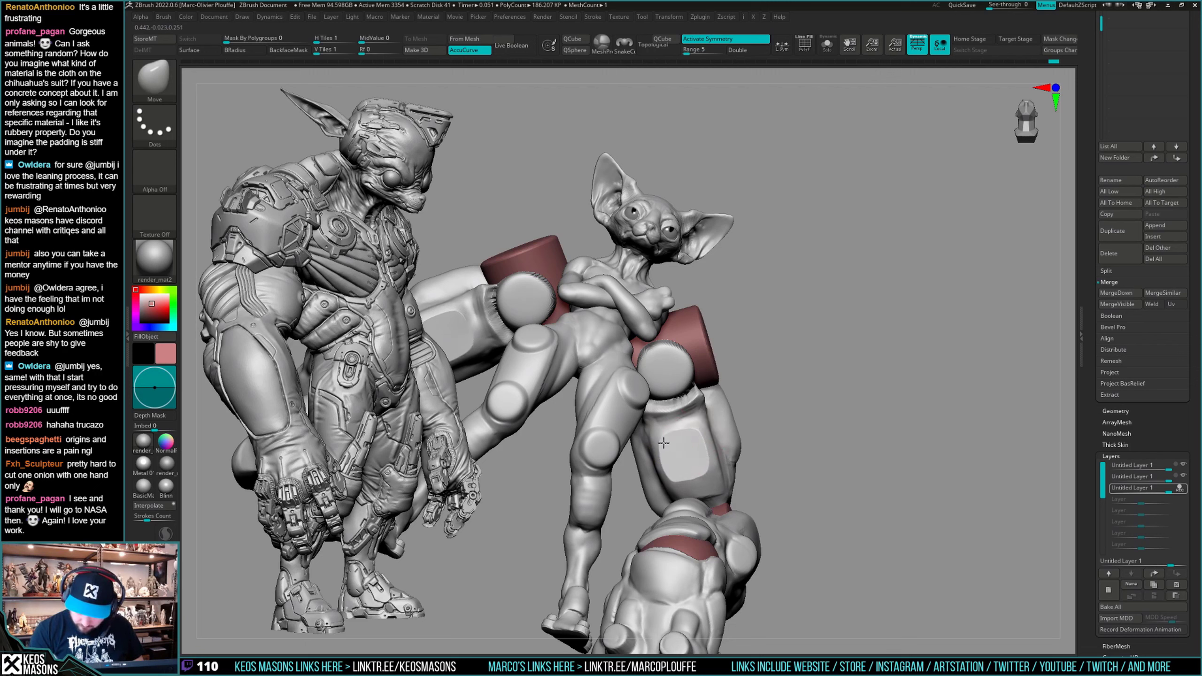
key(shift)
mouse_move(688, 462)
right_down()
mouse_move(855, 412)
mouse_move(804, 441)
mouse_move(735, 451)
mouse_move(733, 475)
mouse_move(814, 435)
mouse_move(774, 462)
mouse_move(731, 469)
mouse_move(770, 436)
mouse_move(752, 430)
right_up()
Flatten the front faces of the upper arms with the hPolish brush.
key(alt+s)
key(x)
click(731, 396)
key(alt+s)
key(alt+s)
key(alt+s)
Select the forearms, mask part of them with a lasso, and clip their upper end near the elbow with ClipCurve.
alt+click(729, 463)
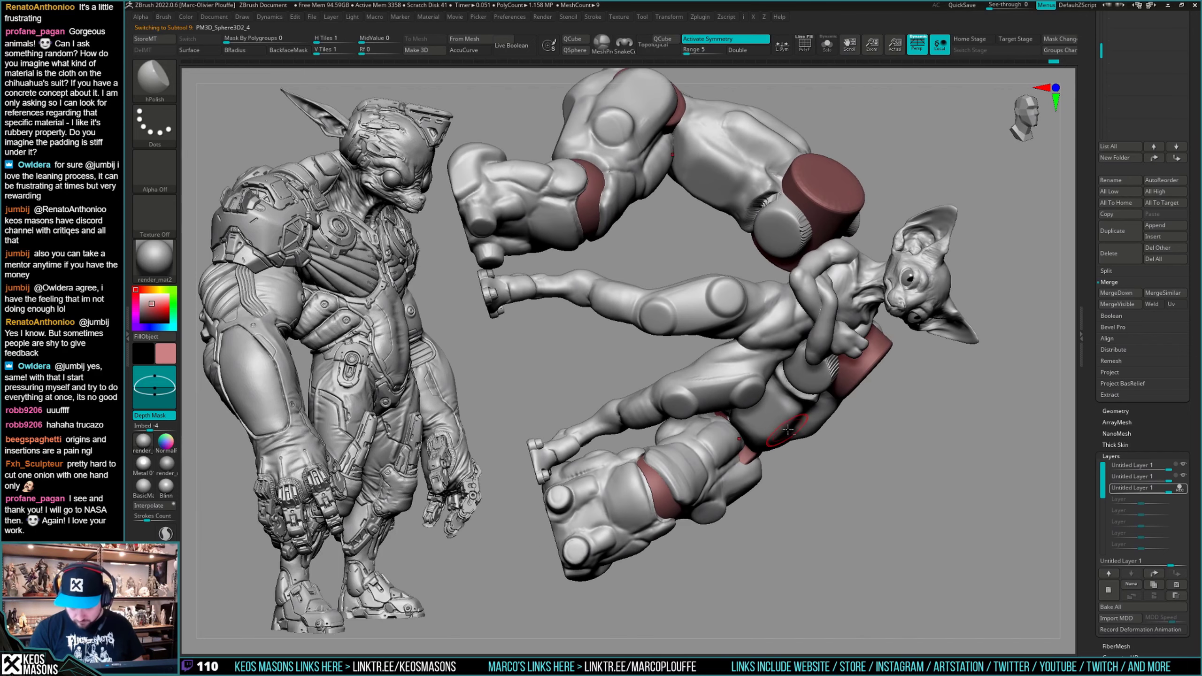
key(alt+s)
ctrl+drag(748, 398, 757, 409)
key(ctrl+space)
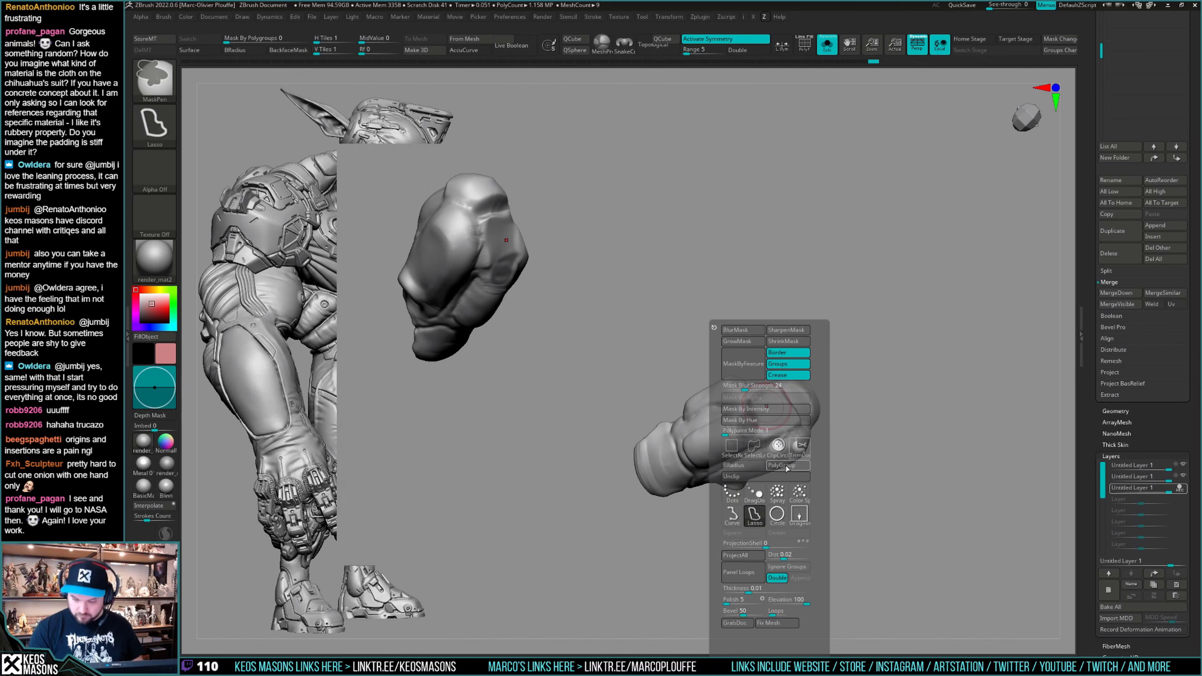
click(758, 492)
ctrl+drag(938, 371, 927, 381)
ctrl+drag(741, 419, 758, 428)
mouse_move(759, 433)
ctrl+right_down()
mouse_move(764, 415)
mouse_move(778, 464)
mouse_move(855, 422)
ctrl+right_up()
key(alt+s)
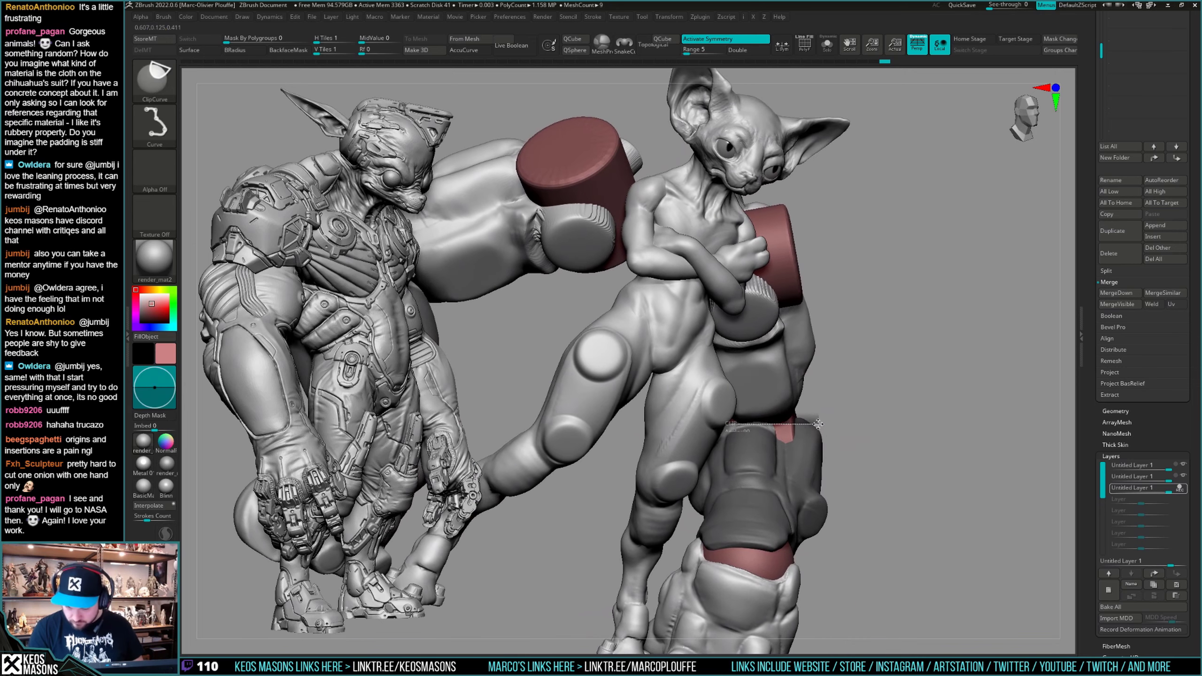
mouse_move(820, 423)
mouse_down()
mouse_move(750, 423)
mouse_move(752, 466)
mouse_move(826, 483)
mouse_move(752, 435)
mouse_move(875, 446)
mouse_move(890, 418)
mouse_move(890, 451)
mouse_move(882, 439)
mouse_move(812, 464)
mouse_up()
right_click(890, 420)
Build up and smooth the forearm volume around the rear elbow disc with the ClayBuildup brush, then frame the whole figure.
mouse_move(804, 456)
right_down()
mouse_move(840, 456)
mouse_move(816, 487)
right_up()
right_click(816, 486)
key(b)
key(c)
key(b)
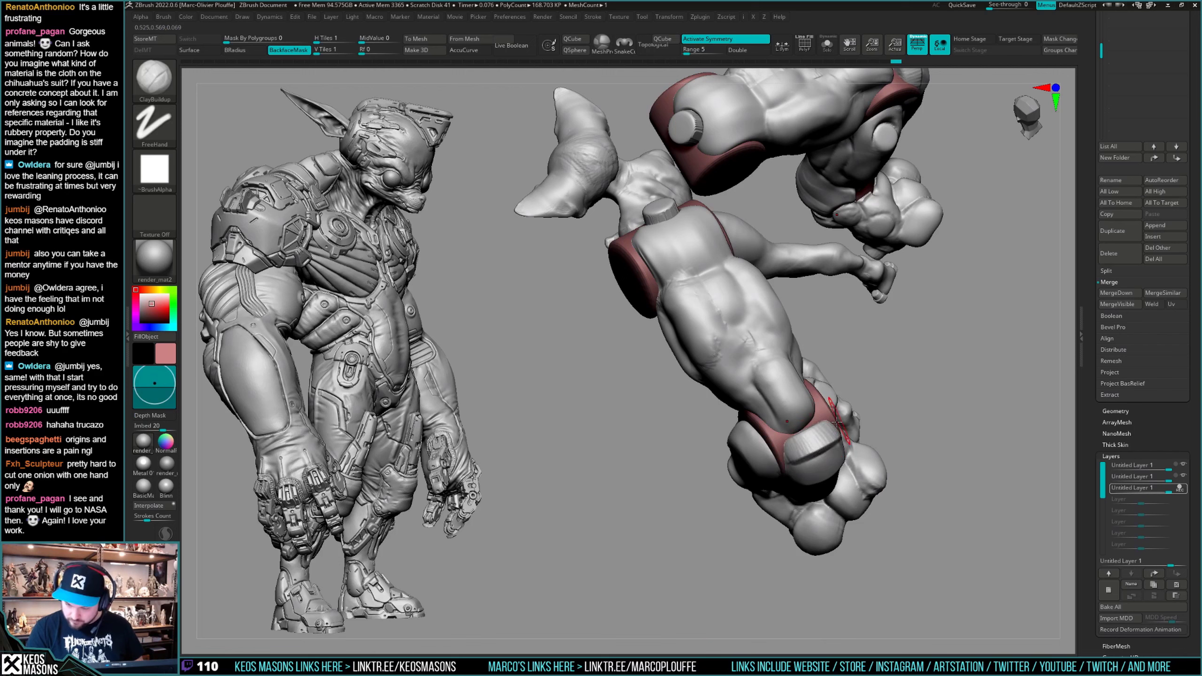
mouse_move(825, 434)
right_down()
mouse_move(842, 421)
mouse_move(826, 460)
right_up()
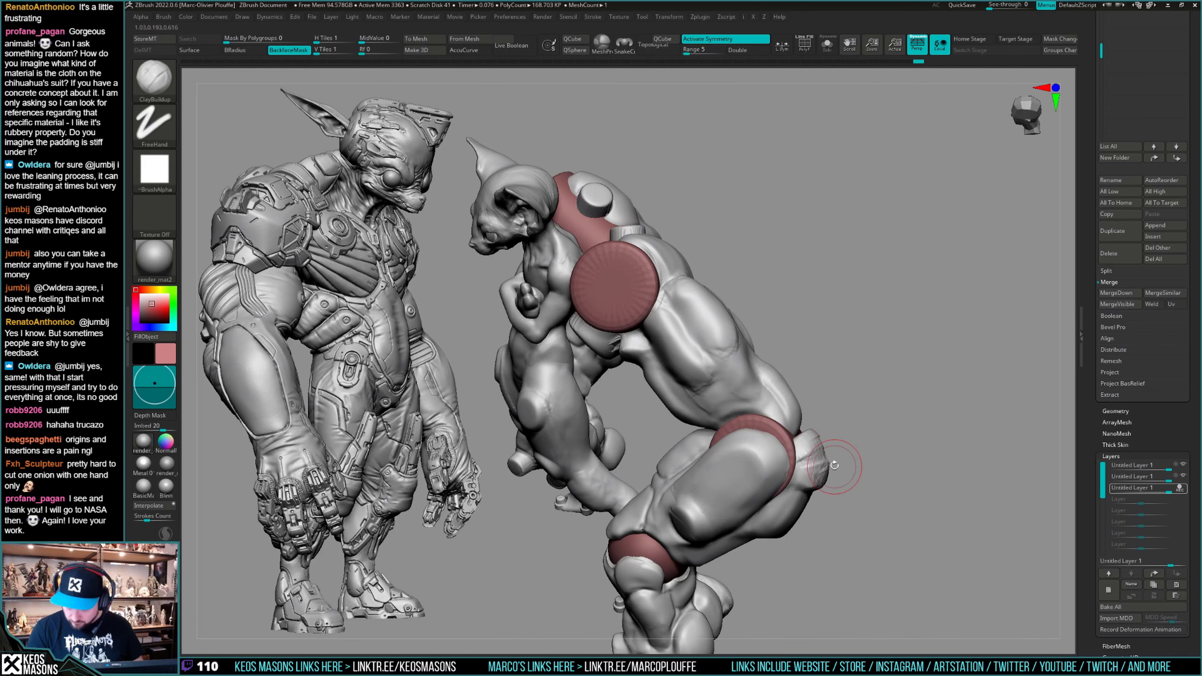
key(shift)
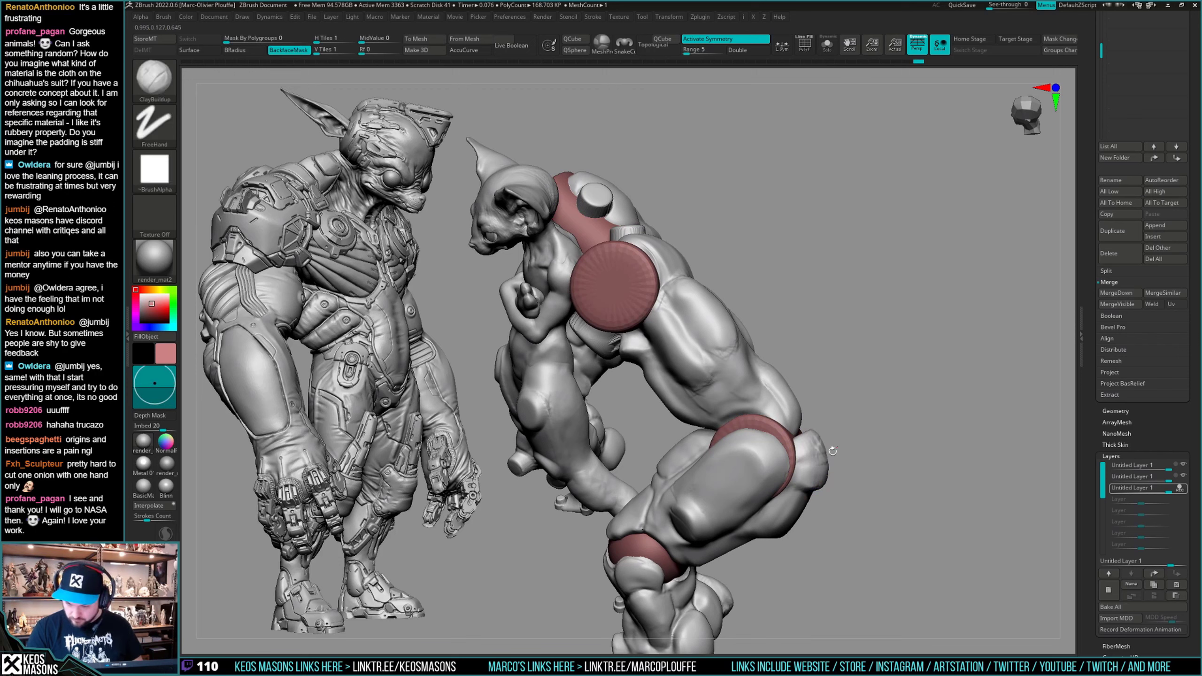
key(shift)
mouse_move(911, 447)
right_down()
mouse_move(853, 450)
mouse_move(866, 426)
mouse_move(936, 418)
mouse_move(918, 442)
mouse_move(911, 400)
mouse_move(942, 407)
mouse_move(909, 441)
right_up()
key(shift+f)
key(shift+f)
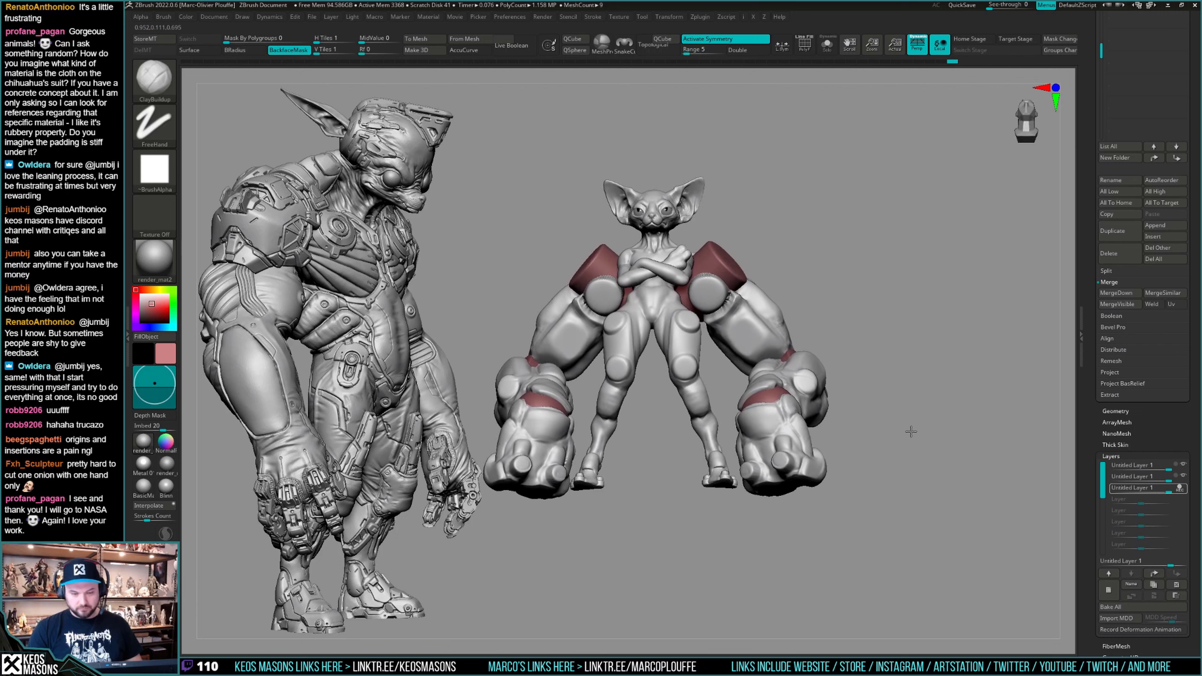
Carve crease lines into the front of the forearms with the DamStandard brush.
right_drag(903, 454, 852, 478)
right_drag(851, 478, 789, 415)
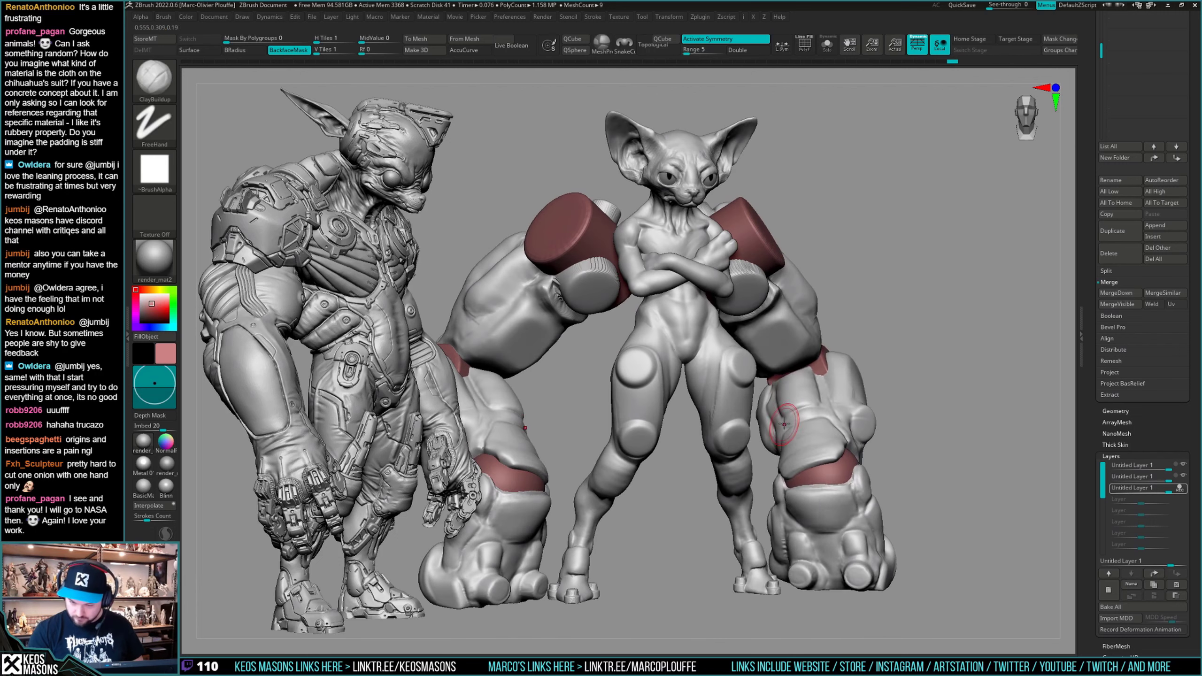
key(space)
click(794, 344)
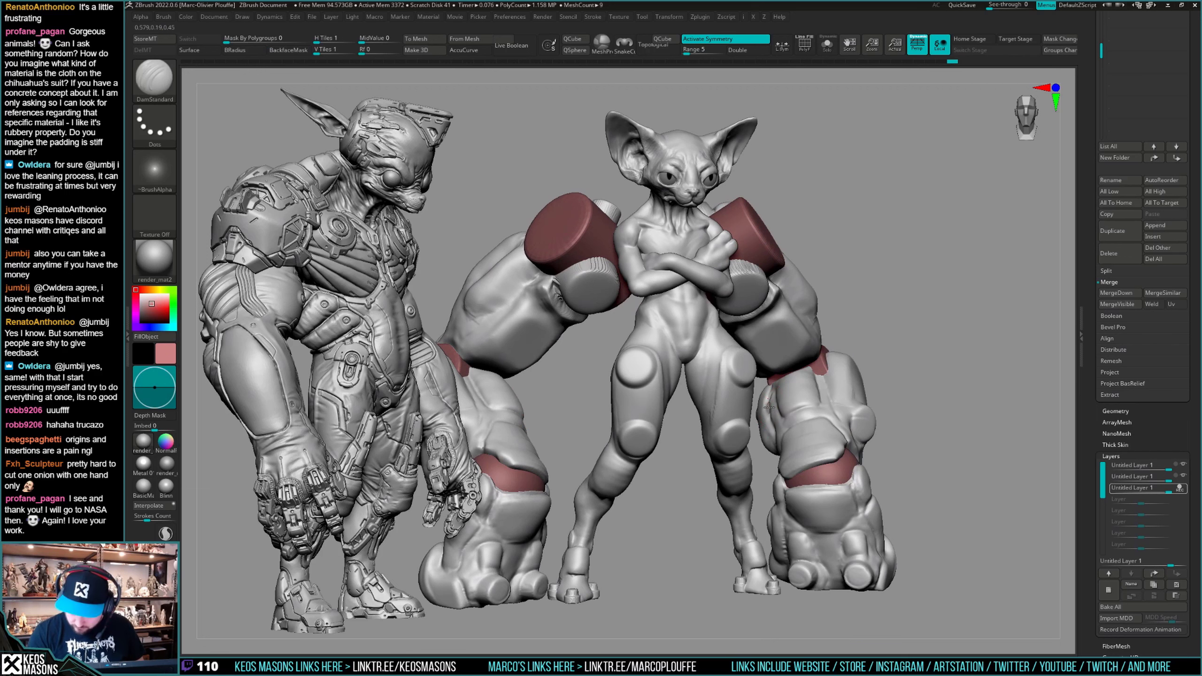
right_drag(766, 401, 823, 421)
key(shift)
Select the upper arms and build up muscle volume on their back side with the ClayBuildup brush.
ctrl+right_drag(823, 421, 917, 364)
ctrl+right_drag(925, 468, 929, 437)
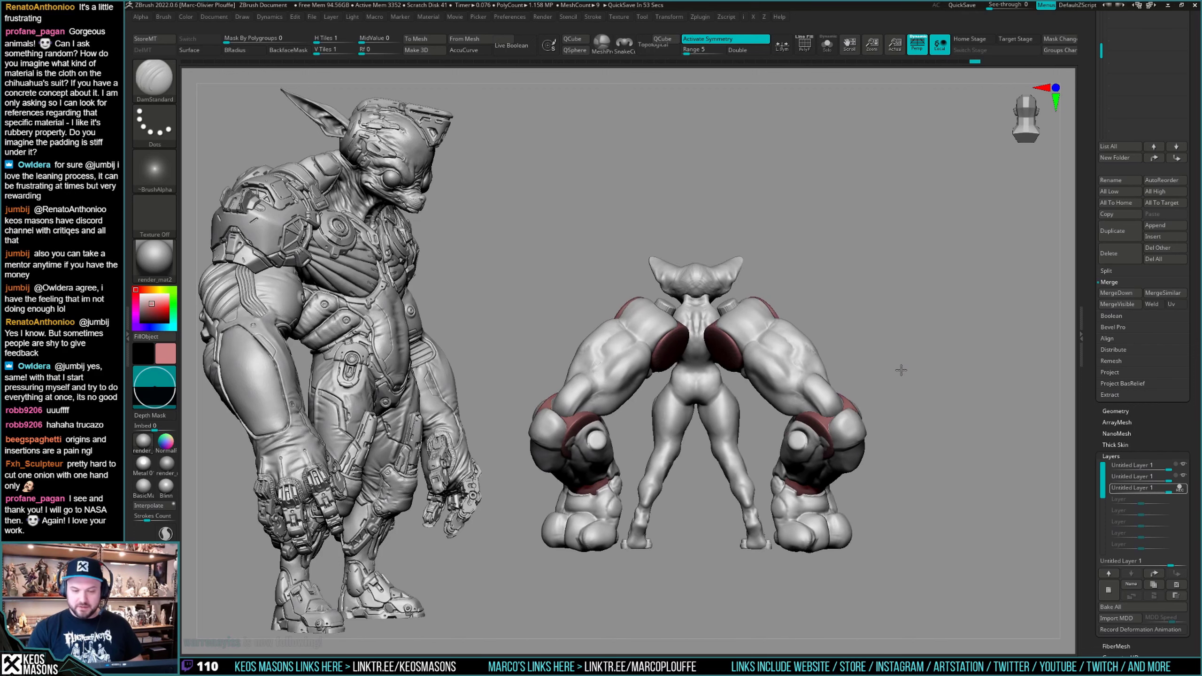
right_click(875, 428)
alt+right_drag(874, 428, 1049, 499)
mouse_move(763, 428)
right_down()
mouse_move(880, 440)
mouse_move(799, 493)
mouse_move(752, 488)
right_up()
right_click(749, 487)
click(734, 347)
ctrl+right_drag(962, 283, 701, 491)
right_click(700, 490)
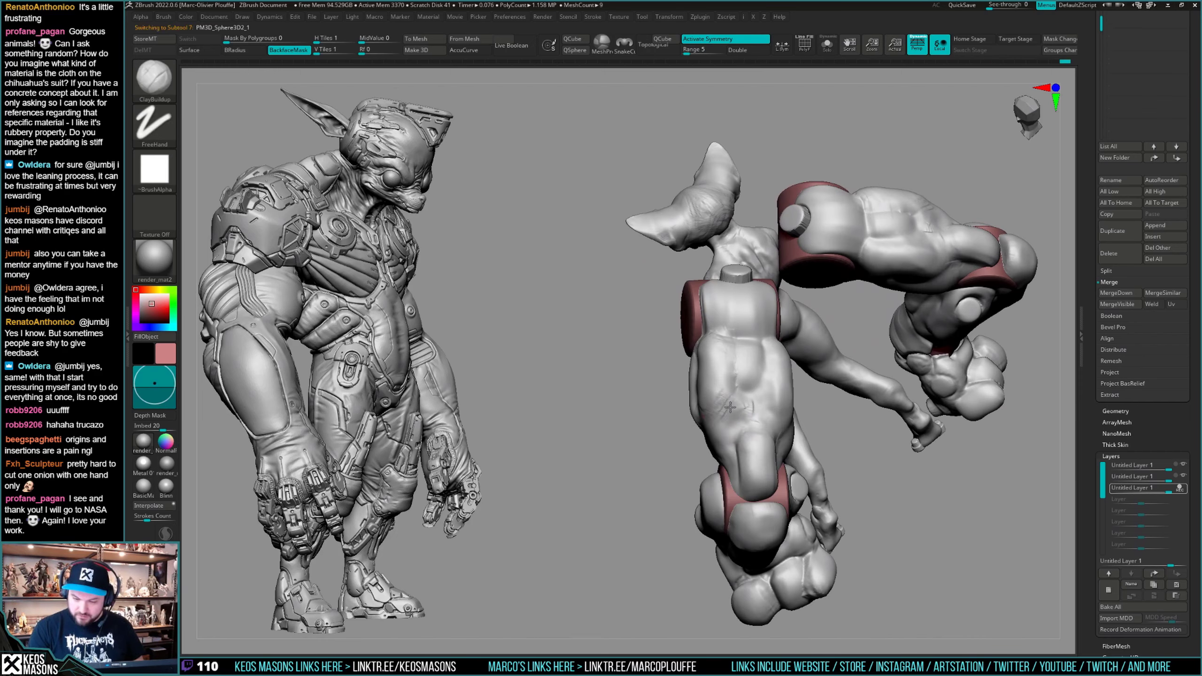
mouse_move(707, 413)
right_down()
mouse_move(725, 393)
mouse_move(737, 413)
mouse_move(772, 402)
mouse_move(762, 389)
mouse_move(740, 407)
mouse_move(738, 298)
mouse_move(739, 381)
mouse_move(747, 350)
mouse_move(775, 393)
mouse_move(891, 410)
mouse_move(946, 407)
mouse_move(939, 392)
mouse_move(904, 407)
mouse_move(901, 455)
mouse_move(912, 419)
mouse_move(922, 434)
mouse_move(915, 418)
mouse_move(953, 410)
right_up()
key(shift+f)
key(shift+f)
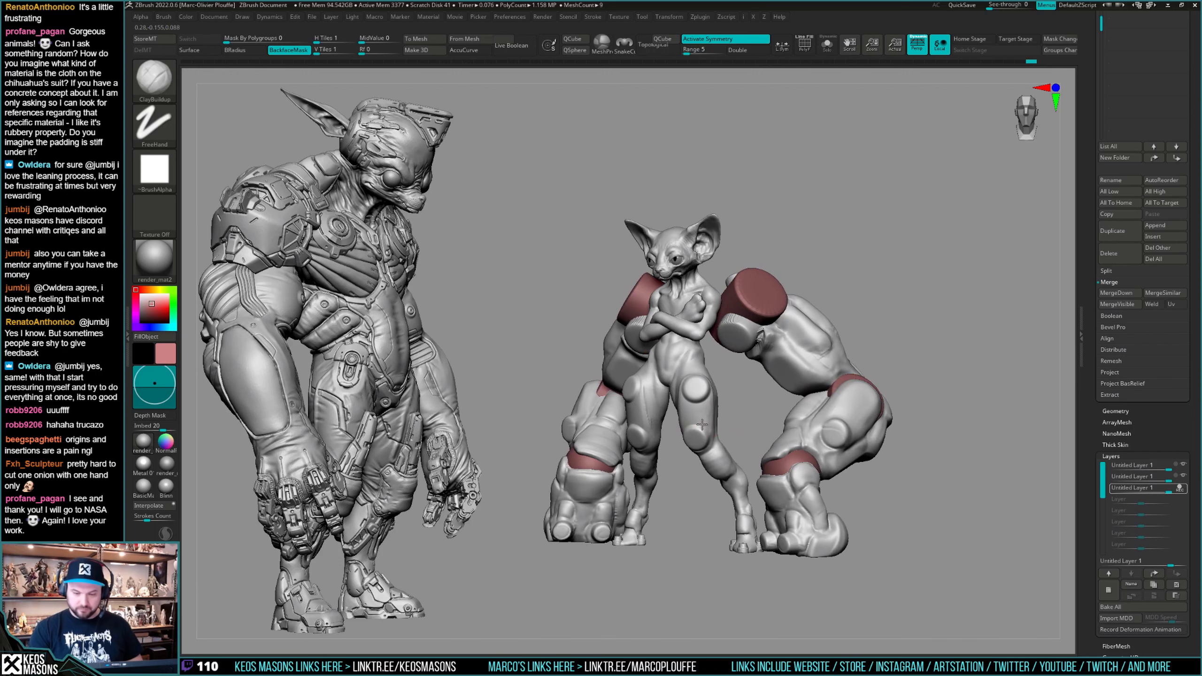
Turn off the red polypaint on the PM3D_Cylinder3D1 joint cylinders and review the figure from several angles.
mouse_move(702, 425)
right_down()
mouse_move(916, 345)
mouse_move(947, 368)
mouse_move(926, 360)
right_up()
drag(1145, 429, 1125, 519)
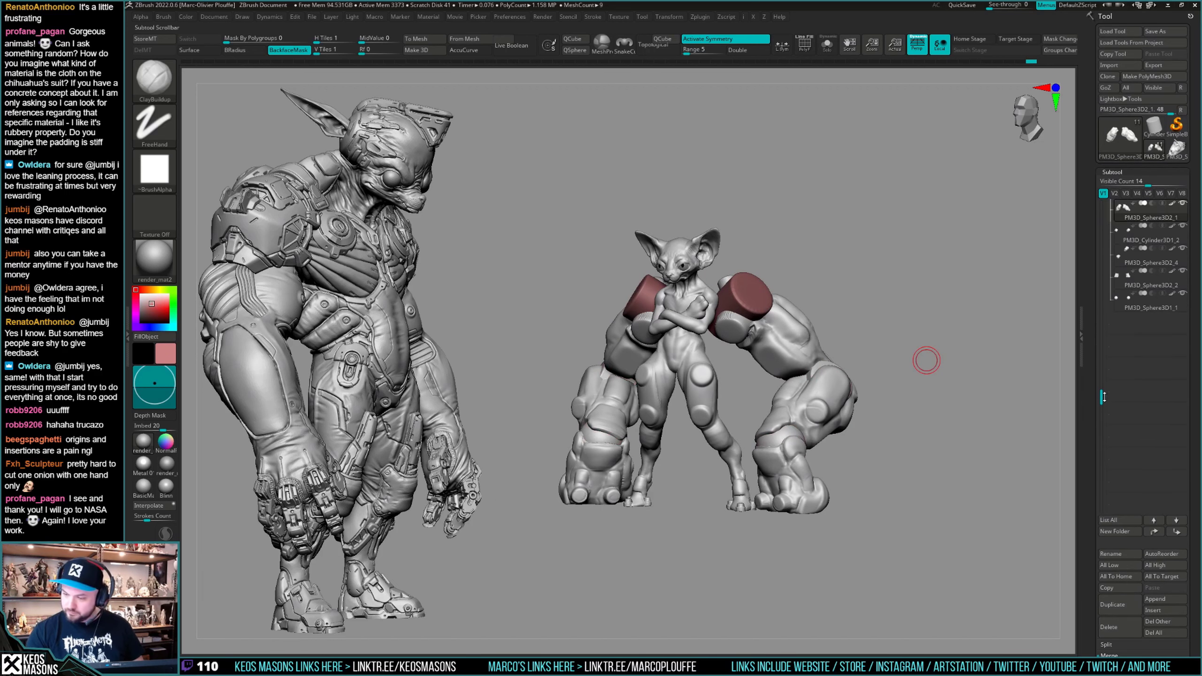
drag(1104, 397, 1103, 339)
click(1172, 225)
mouse_move(993, 347)
right_down()
mouse_move(939, 415)
mouse_move(945, 440)
mouse_move(926, 455)
mouse_move(954, 421)
mouse_move(922, 422)
mouse_move(948, 421)
mouse_move(951, 493)
mouse_move(945, 460)
mouse_move(960, 455)
mouse_move(969, 405)
mouse_move(927, 422)
right_up()
mouse_move(688, 428)
right_down()
mouse_move(690, 454)
mouse_move(684, 421)
mouse_move(701, 427)
right_up()
right_drag(988, 382, 944, 394)
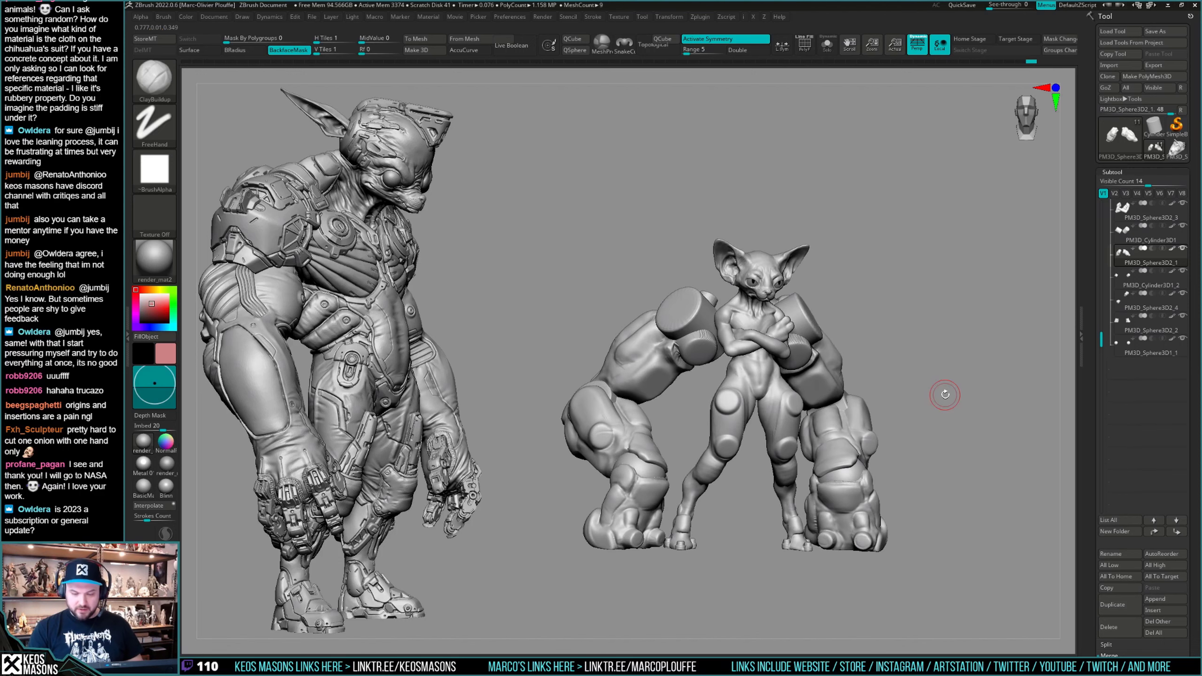
mouse_move(981, 393)
mouse_down()
mouse_move(918, 386)
mouse_move(973, 408)
mouse_move(942, 433)
mouse_move(768, 470)
mouse_move(796, 447)
mouse_up()
Select the PM3D_Sphere3D2_2 hands and adjust their outer shape with the Move brush.
key(b)
key(m)
key(v)
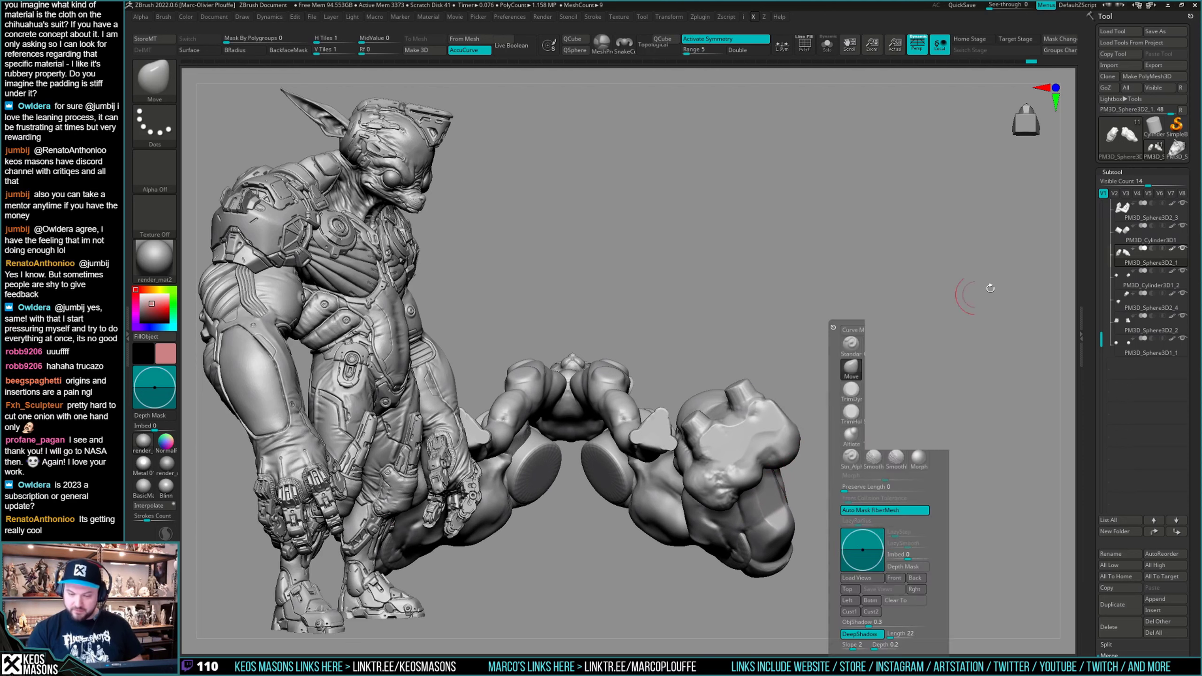
key(space)
alt+click(697, 428)
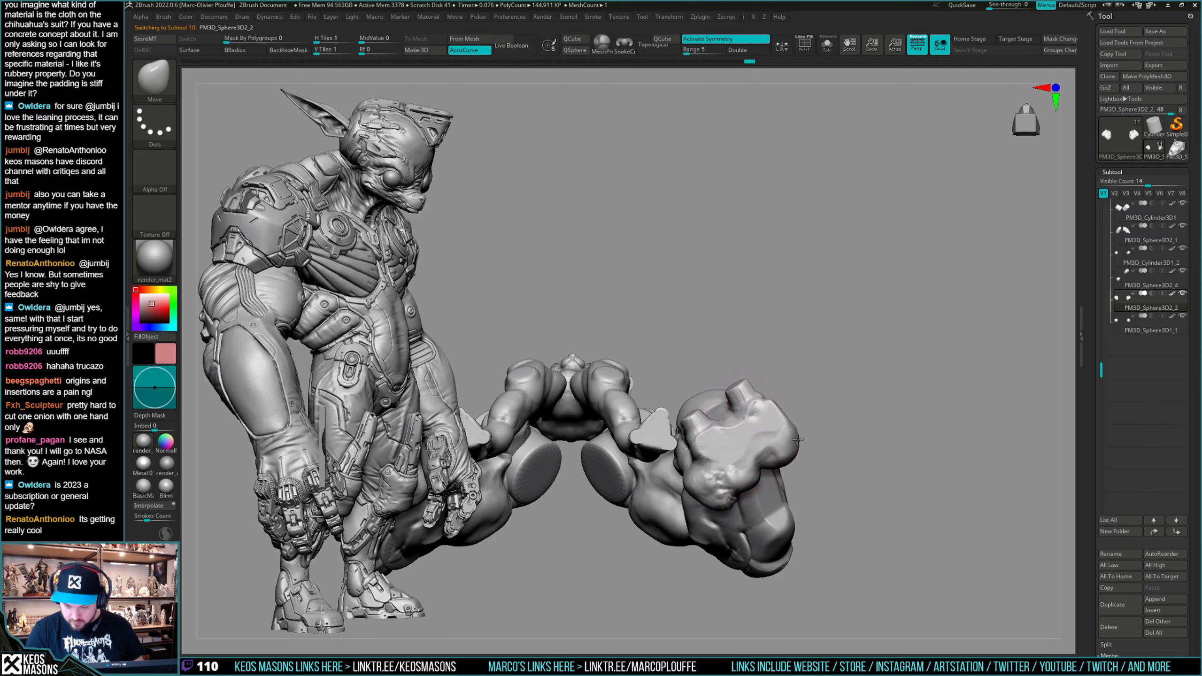
drag(797, 439, 895, 410)
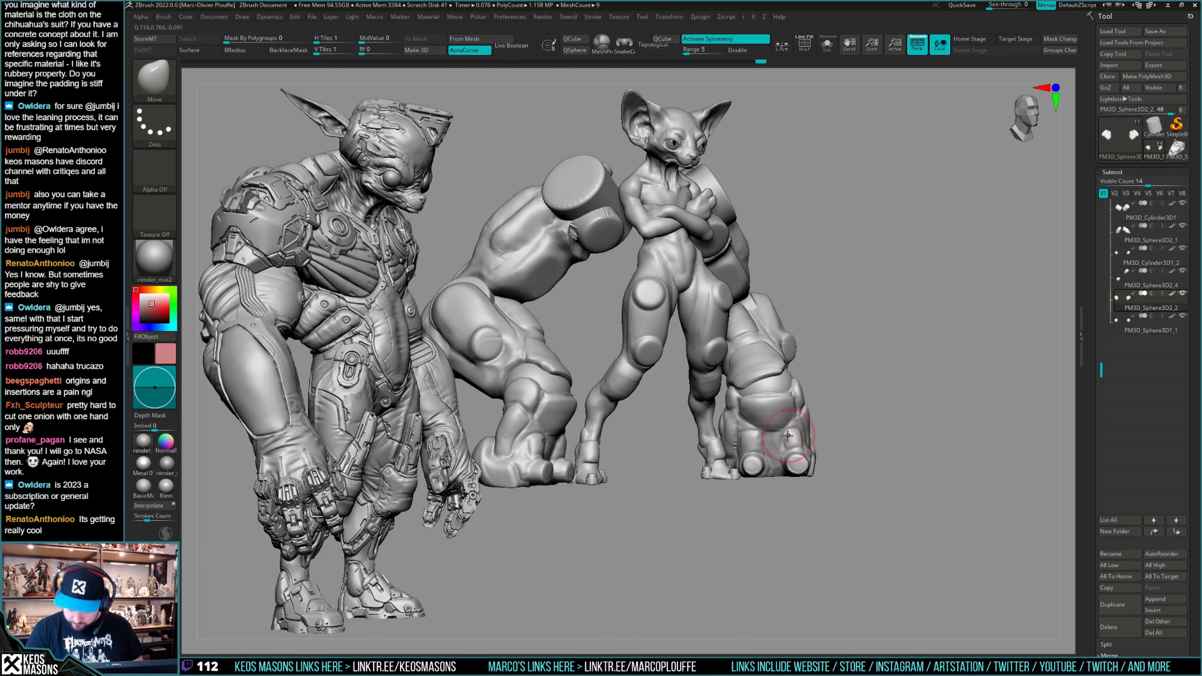
drag(787, 435, 804, 388)
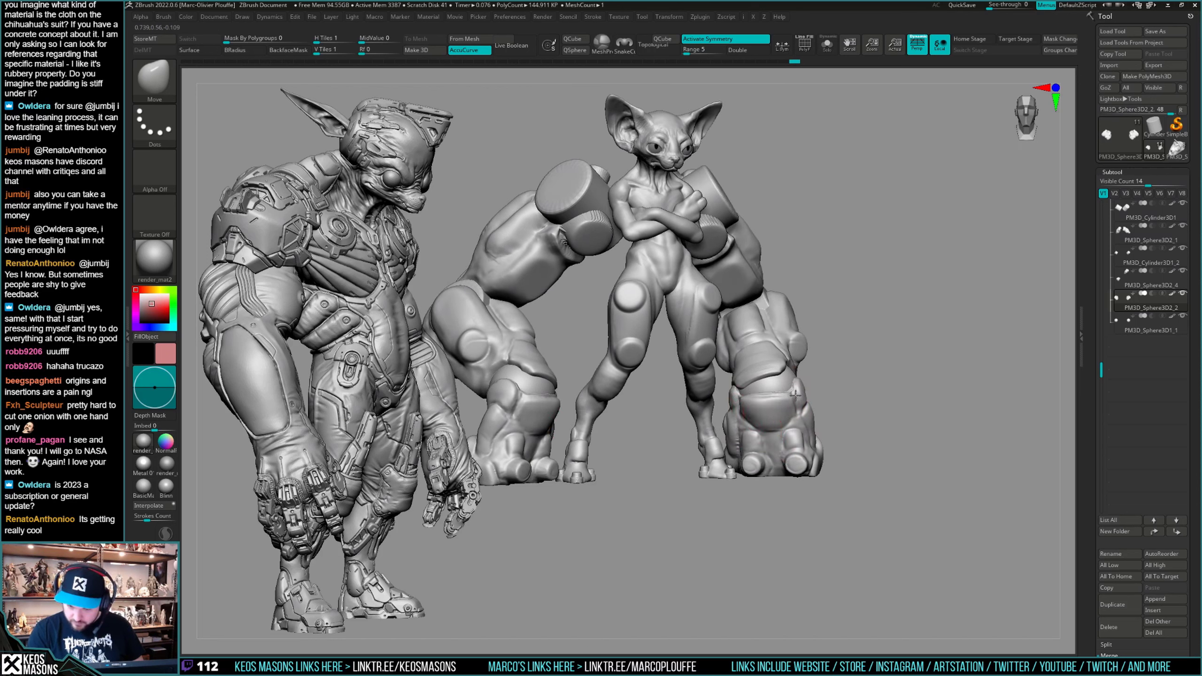
drag(783, 427, 894, 417)
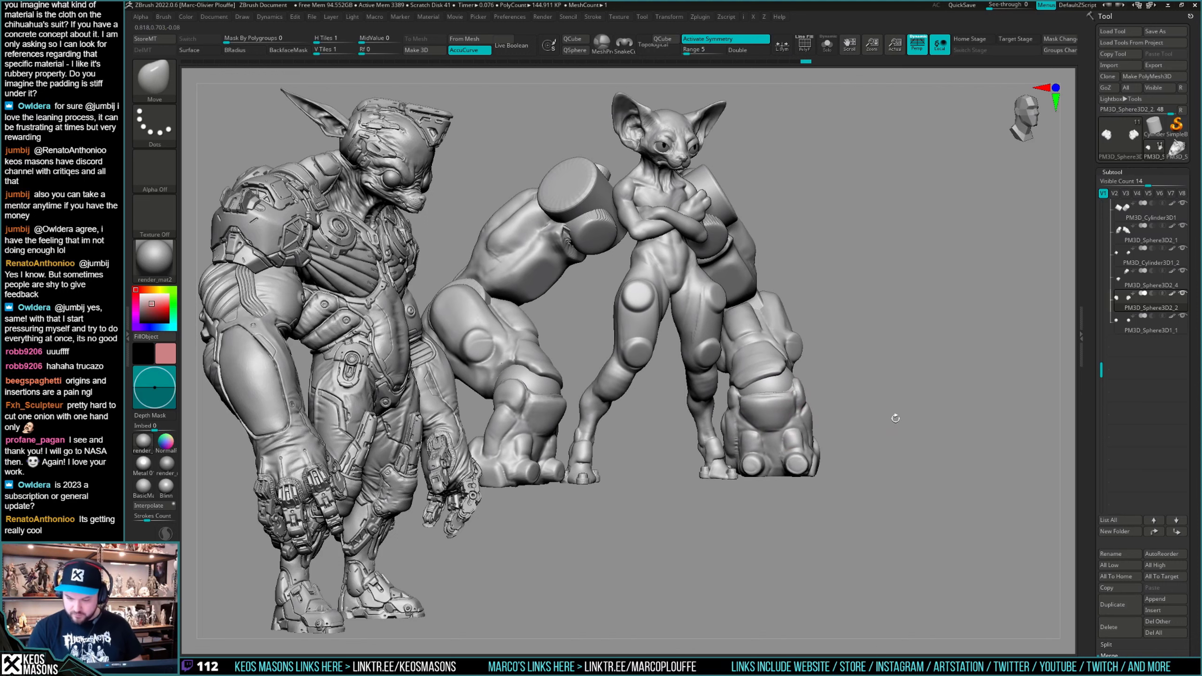
drag(799, 474, 911, 424)
Switch to the ClayBuildup brush and check the cat figure's silhouette from several angles.
key(b)
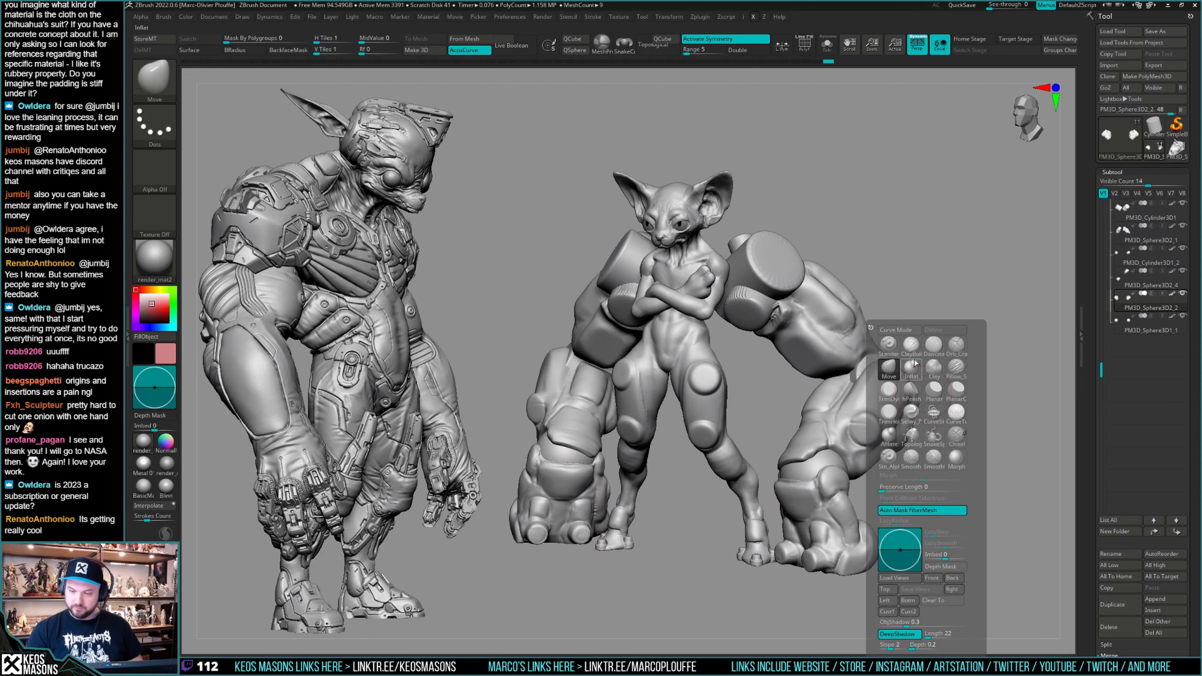
key(c)
key(b)
key(space)
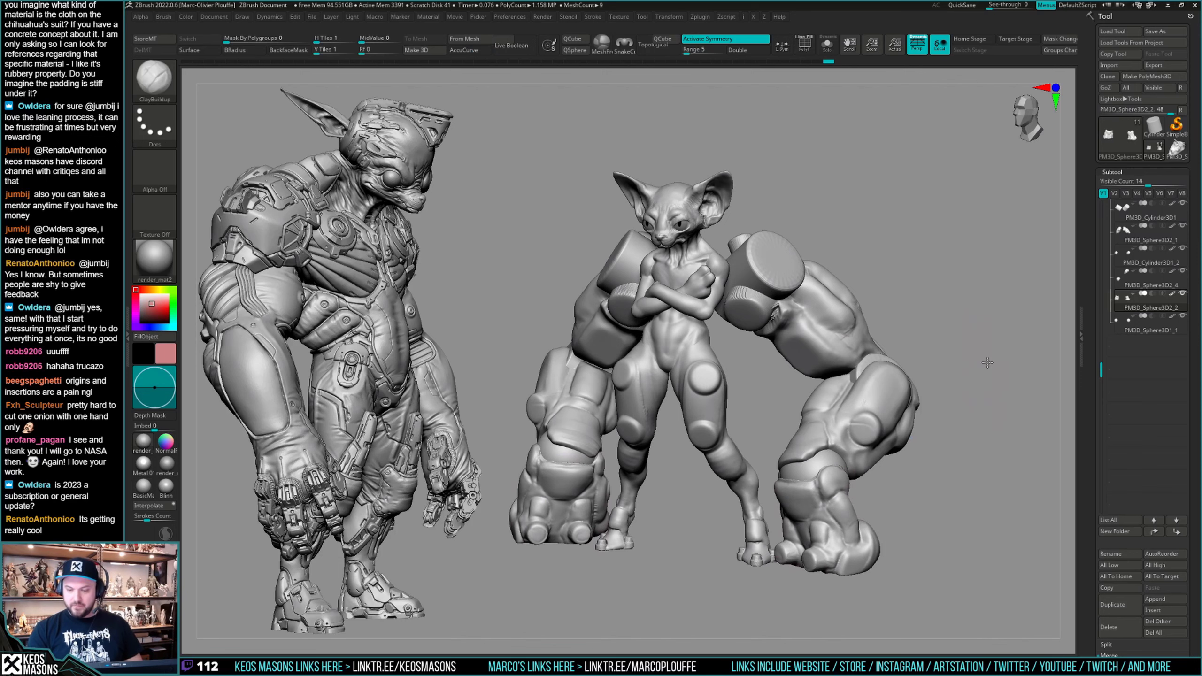
ctrl+right_drag(987, 360, 983, 376)
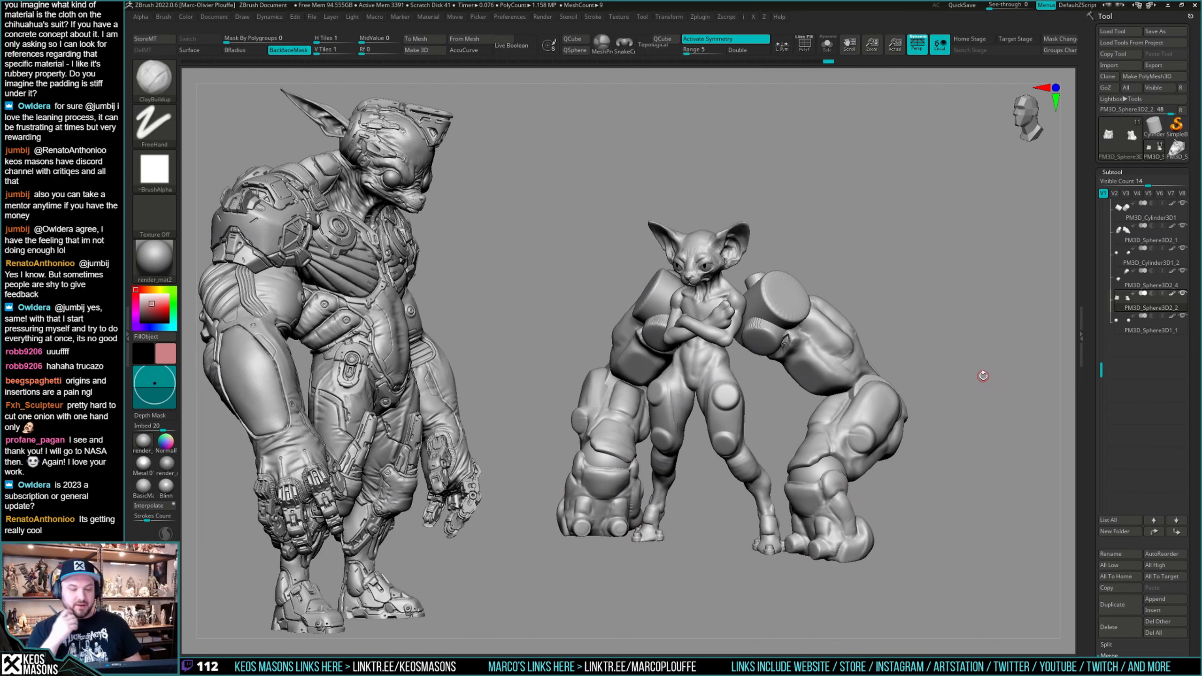
drag(974, 382, 984, 360)
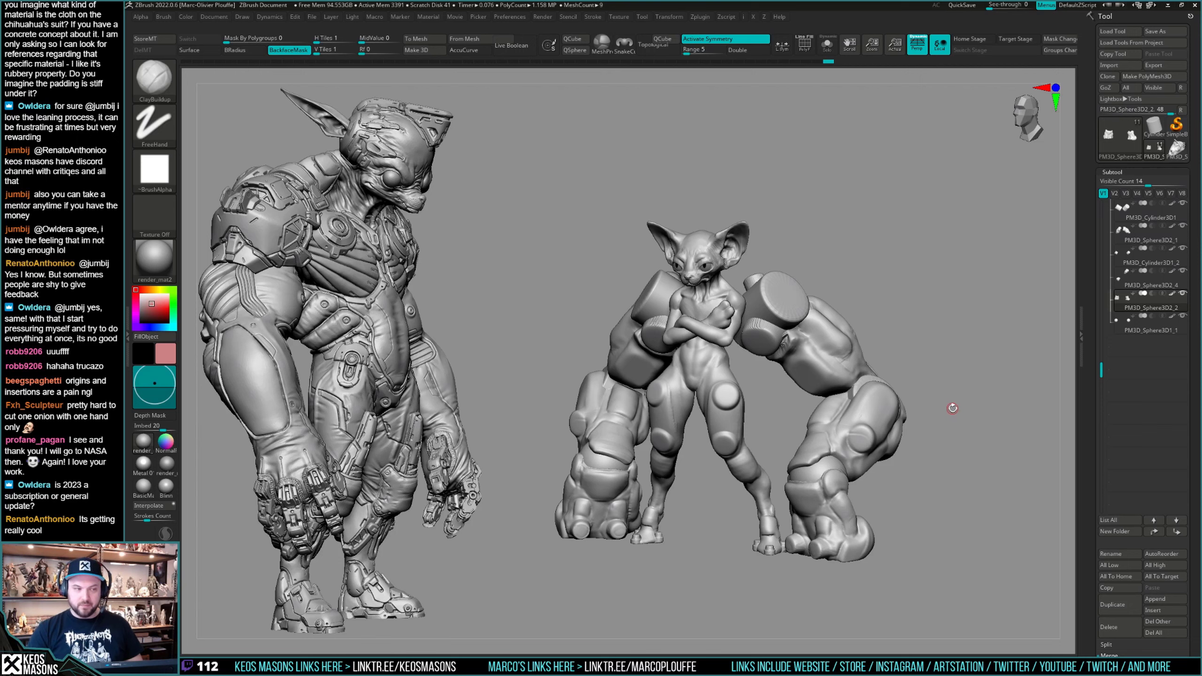
mouse_move(951, 408)
mouse_down()
mouse_move(963, 395)
mouse_move(959, 411)
mouse_move(952, 397)
mouse_move(858, 412)
mouse_move(868, 427)
mouse_up()
key(shift+f)
key(shift+f)
key(ctrl+shift+s)
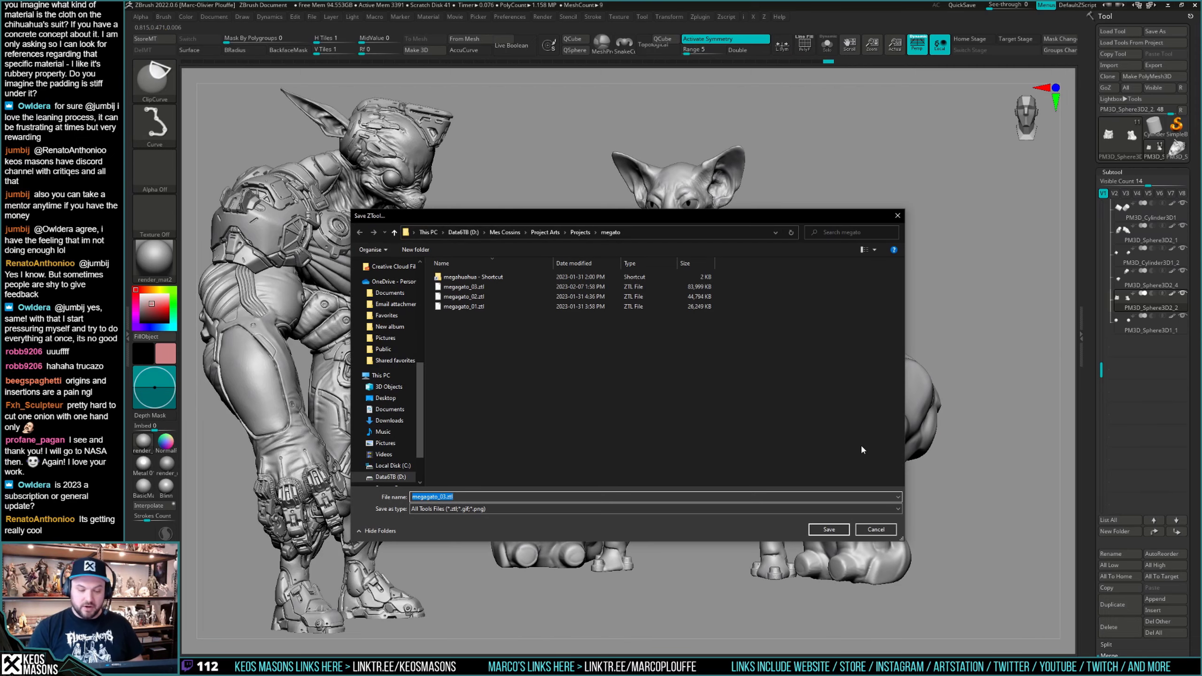
click(874, 530)
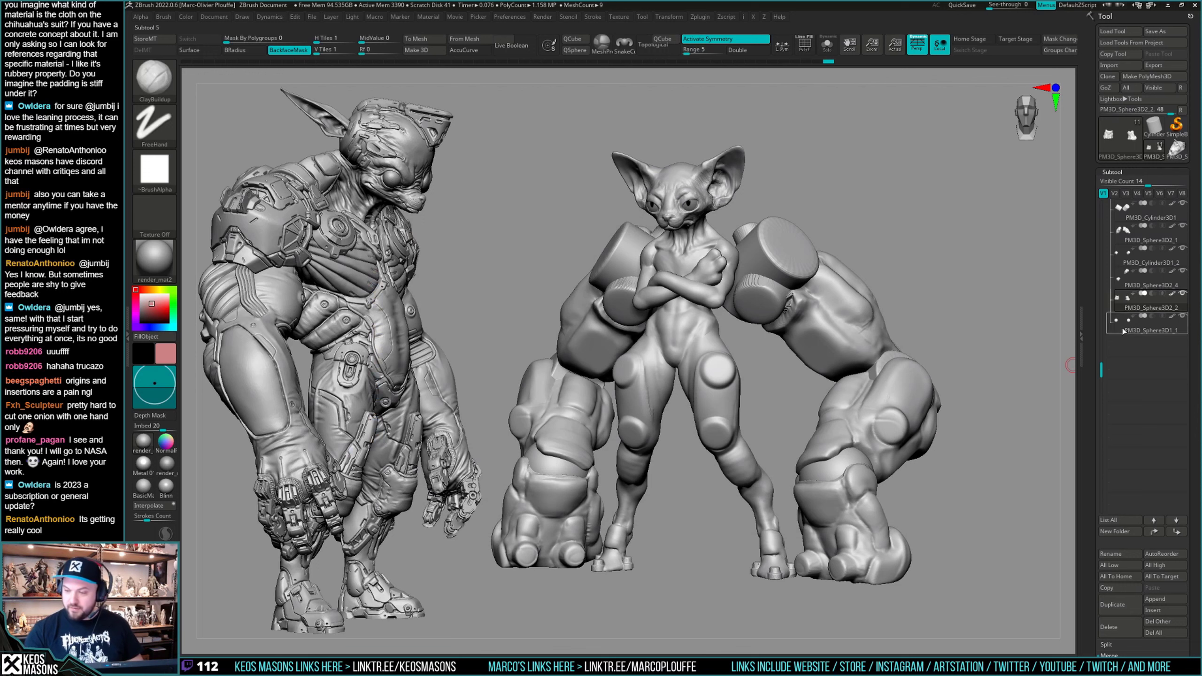
Bake all sculpt layers into the PM3D_Sphere3D2_2 hands subtool.
scroll(1135, 359, down, 6)
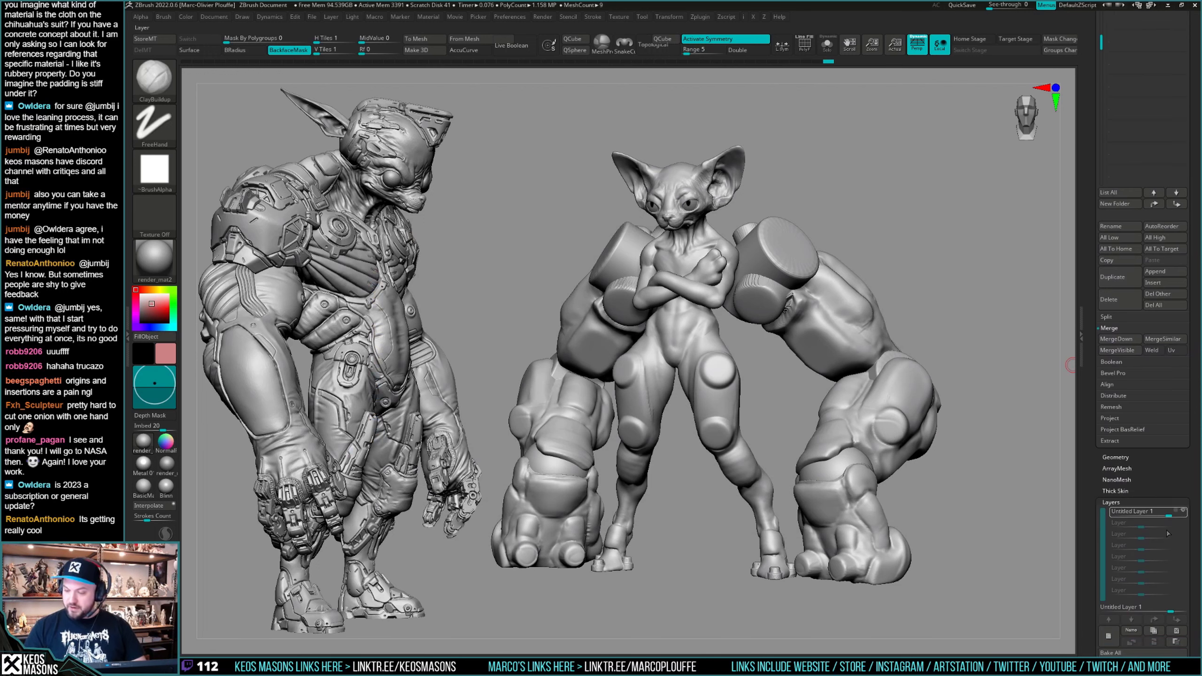
scroll(1167, 533, down, 2)
click(1136, 612)
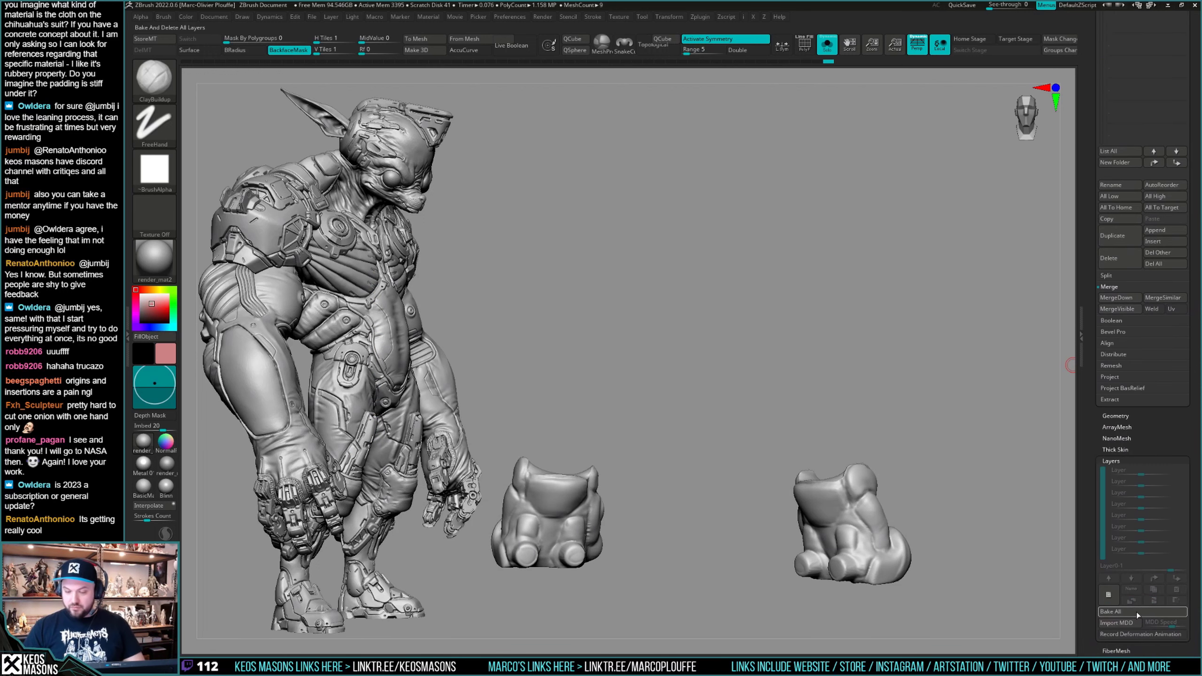
Go through the neighbouring subtools in isolation, from the hands up to the crossed arms, checking each for unbaked layers.
key(Down)
key(Up)
key(Up)
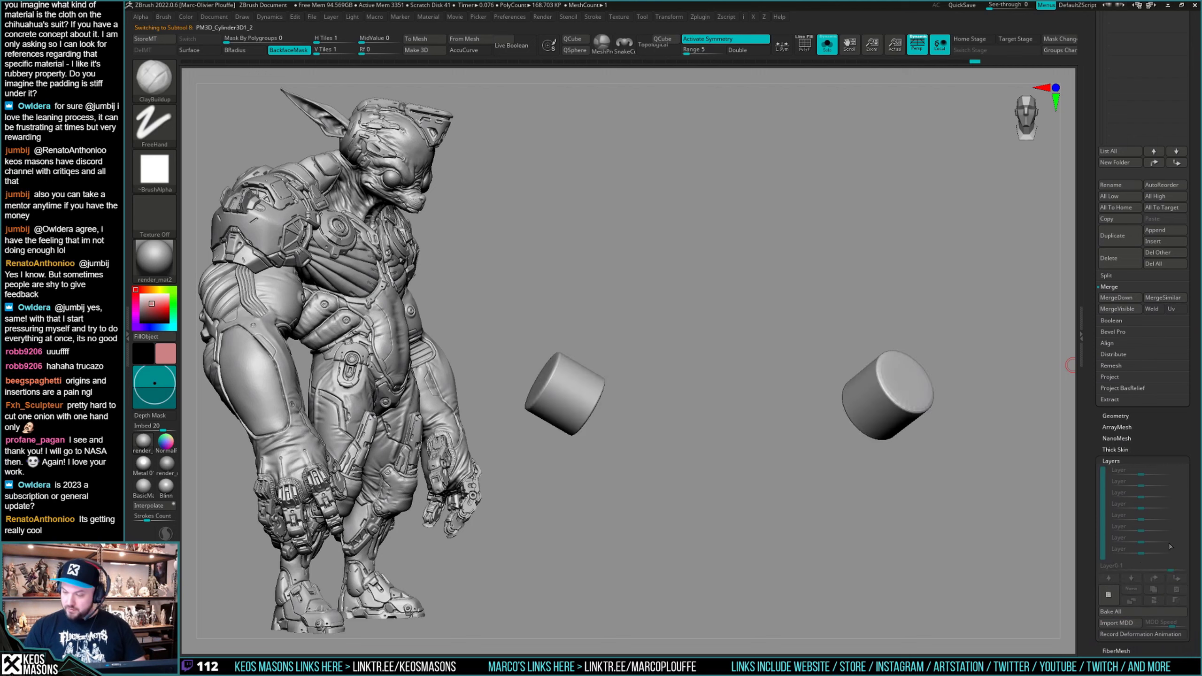
key(Up)
key(Up)
key(Up)
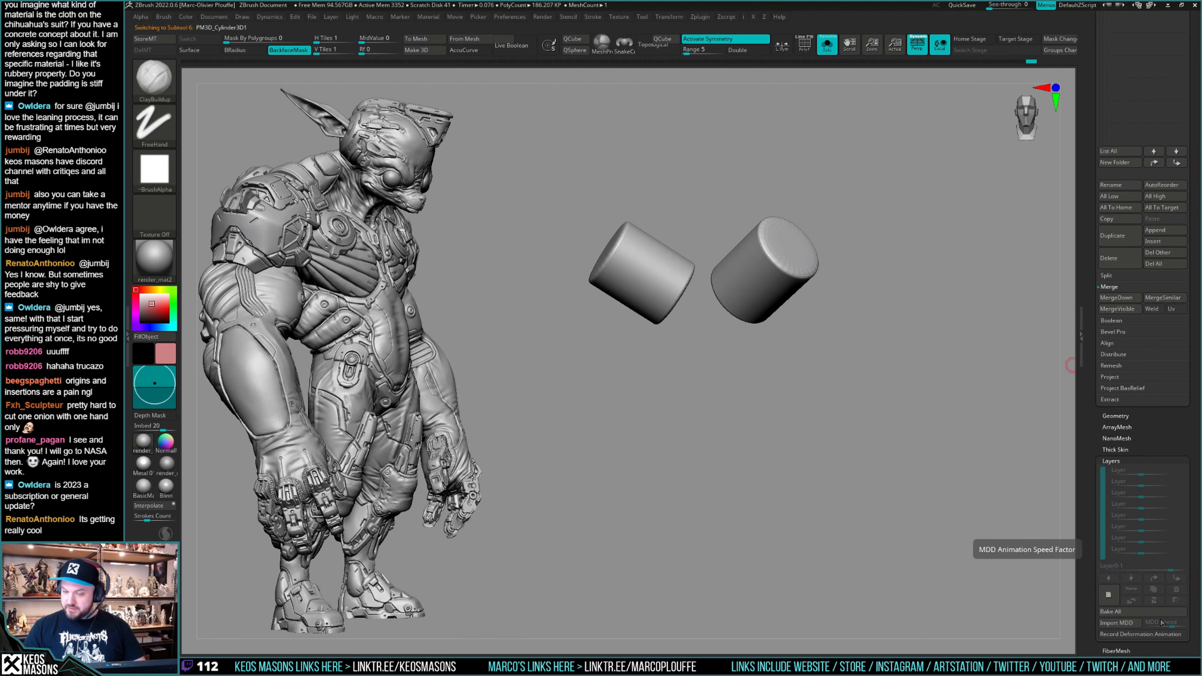
key(Down)
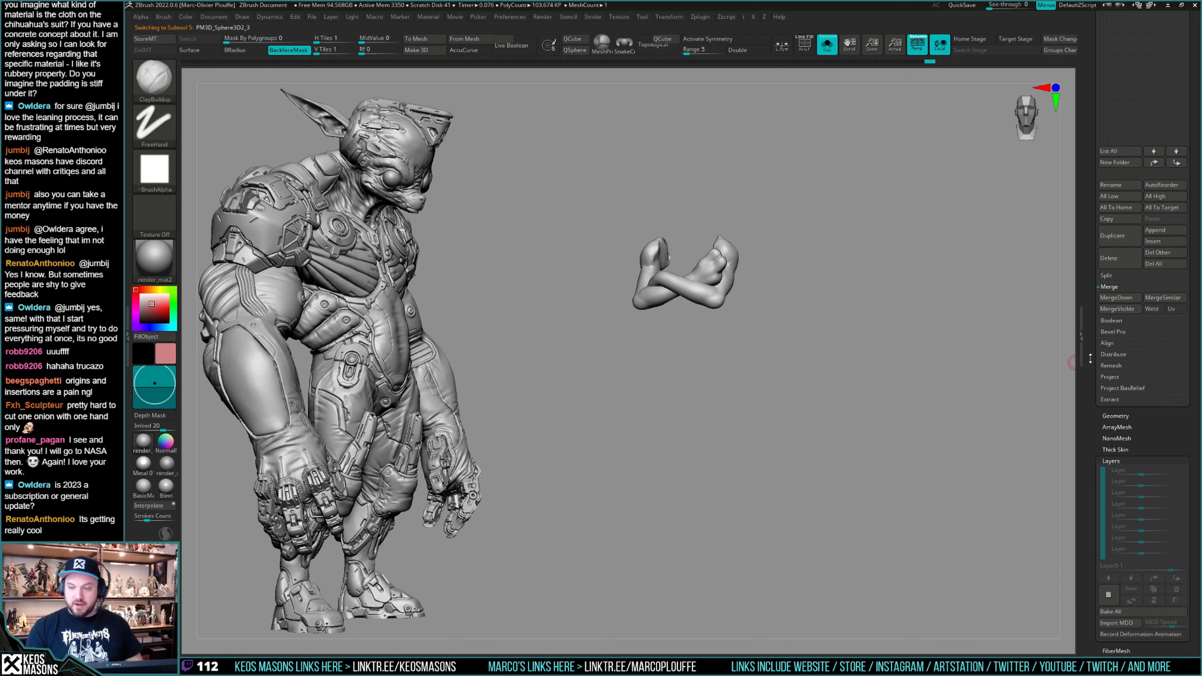
Show the full figure again and save the tool over the existing megagato_03.ztl file.
key(shift+alt+s)
drag(1090, 358, 1095, 485)
drag(947, 432, 961, 429)
key(ctrl+shift+t)
click(844, 531)
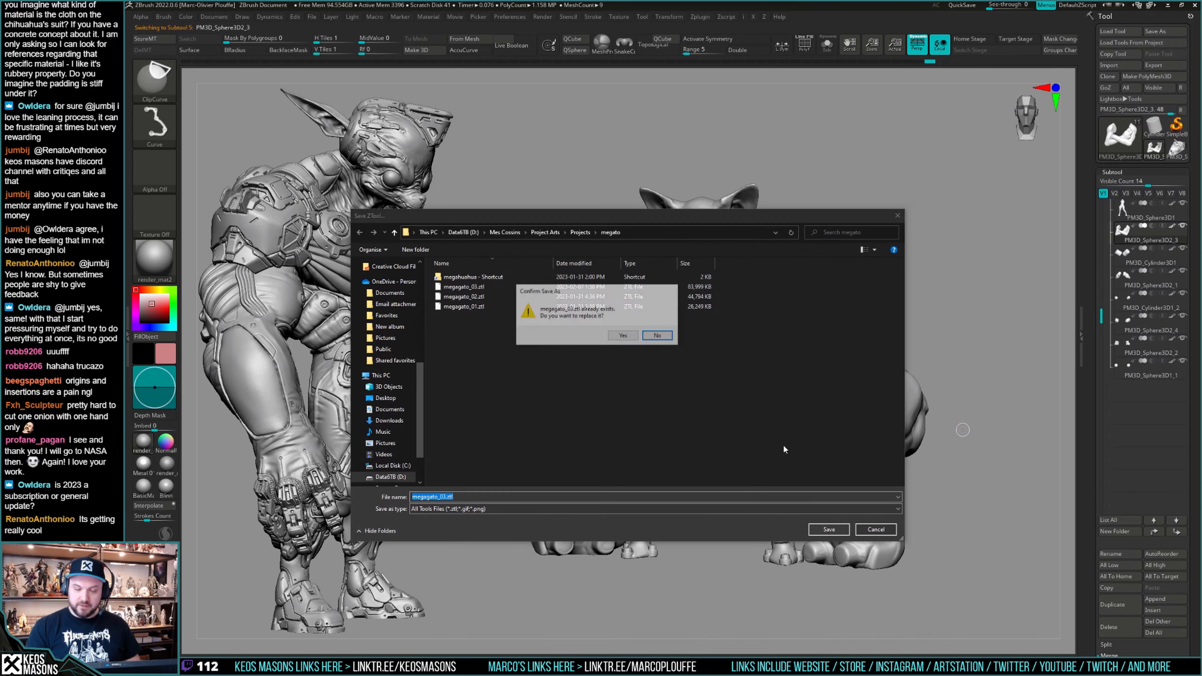
click(631, 337)
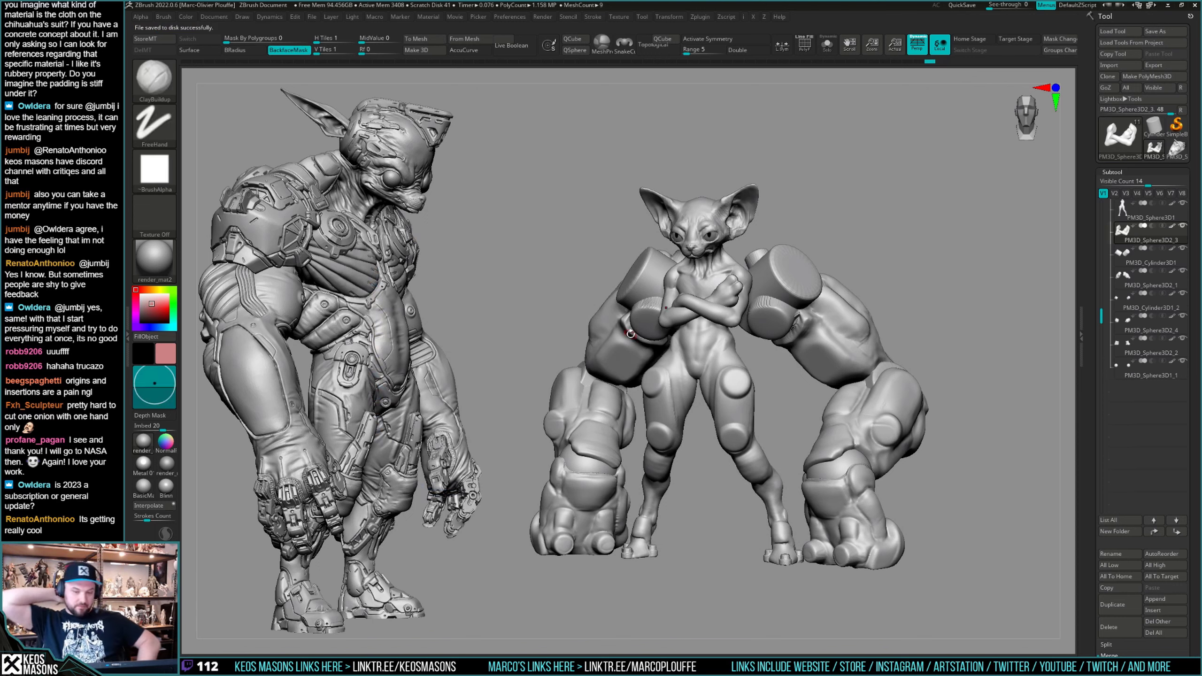